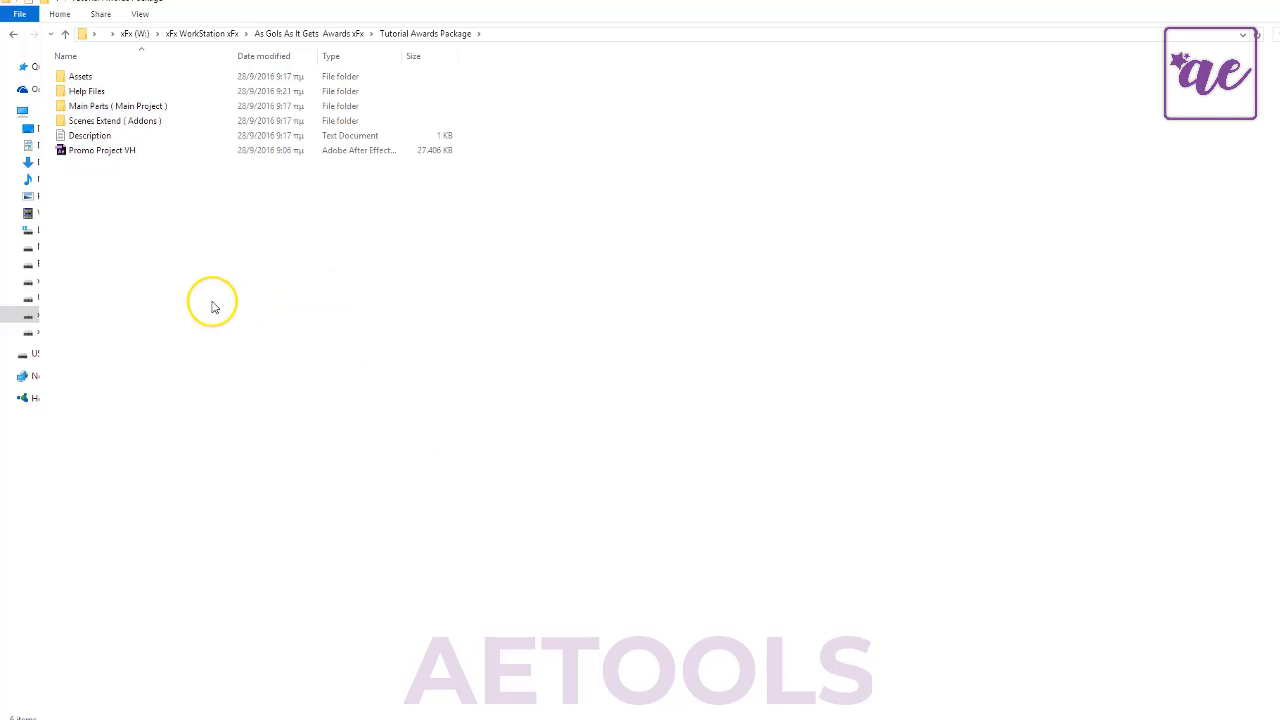
- Look inside the Main Parts ( Main Project ) and Scenes Extend ( Addons ) folders and return to the Tutorial Awards Package folder
{"action": "left_click", "coordinate": [122, 109]}
{"action": "double_click", "coordinate": [122, 109]}
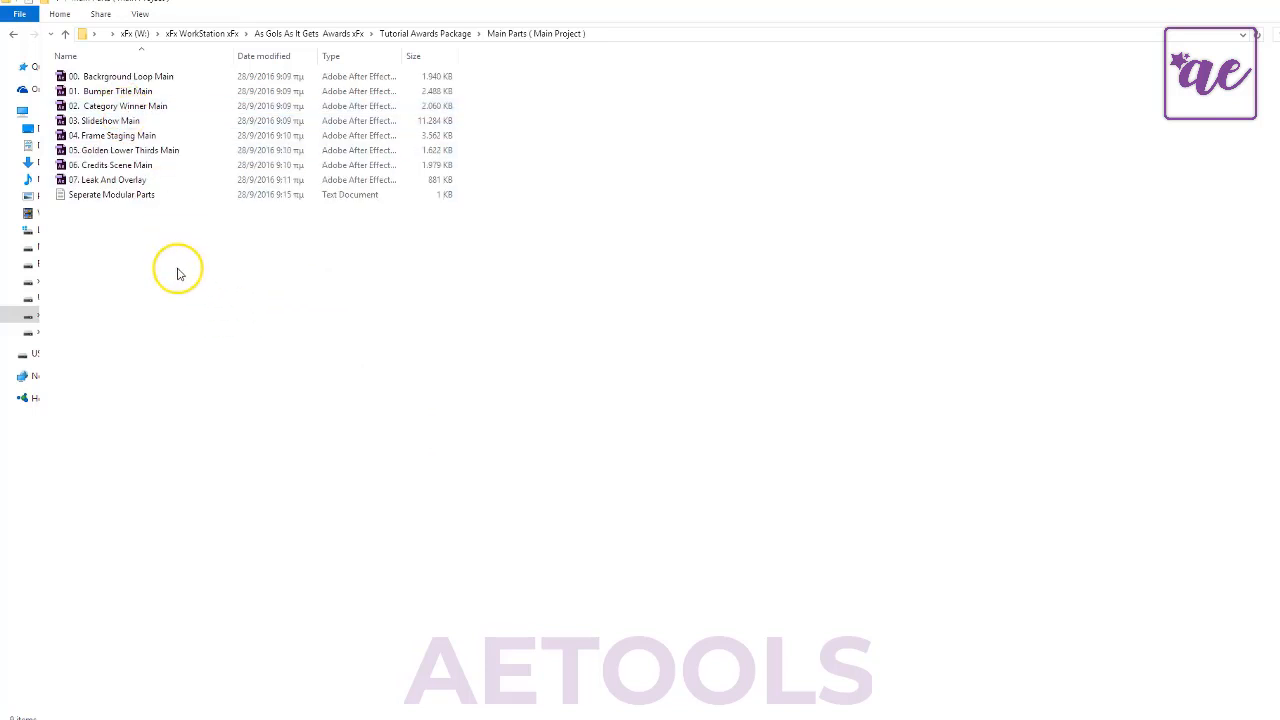
{"action": "key", "text": "alt+Left"}
{"action": "double_click", "coordinate": [112, 124]}
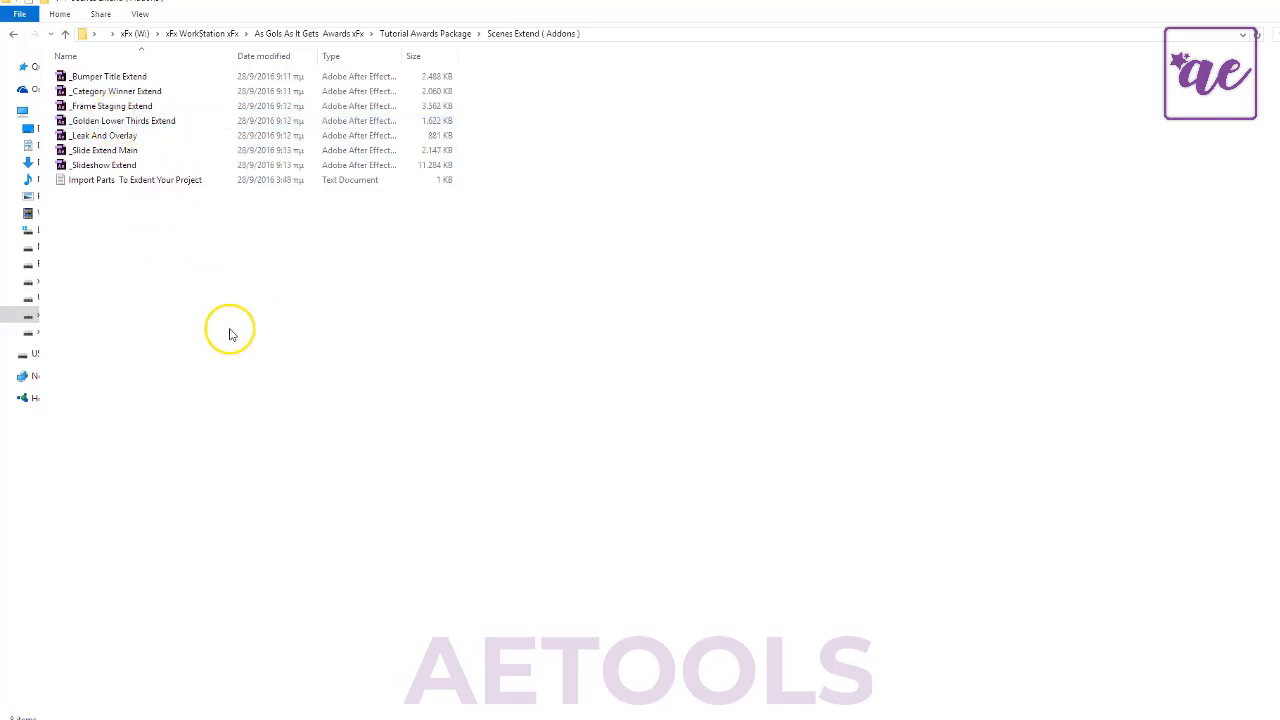
{"action": "key", "text": "alt+Left"}
{"action": "left_click", "coordinate": [100, 106]}
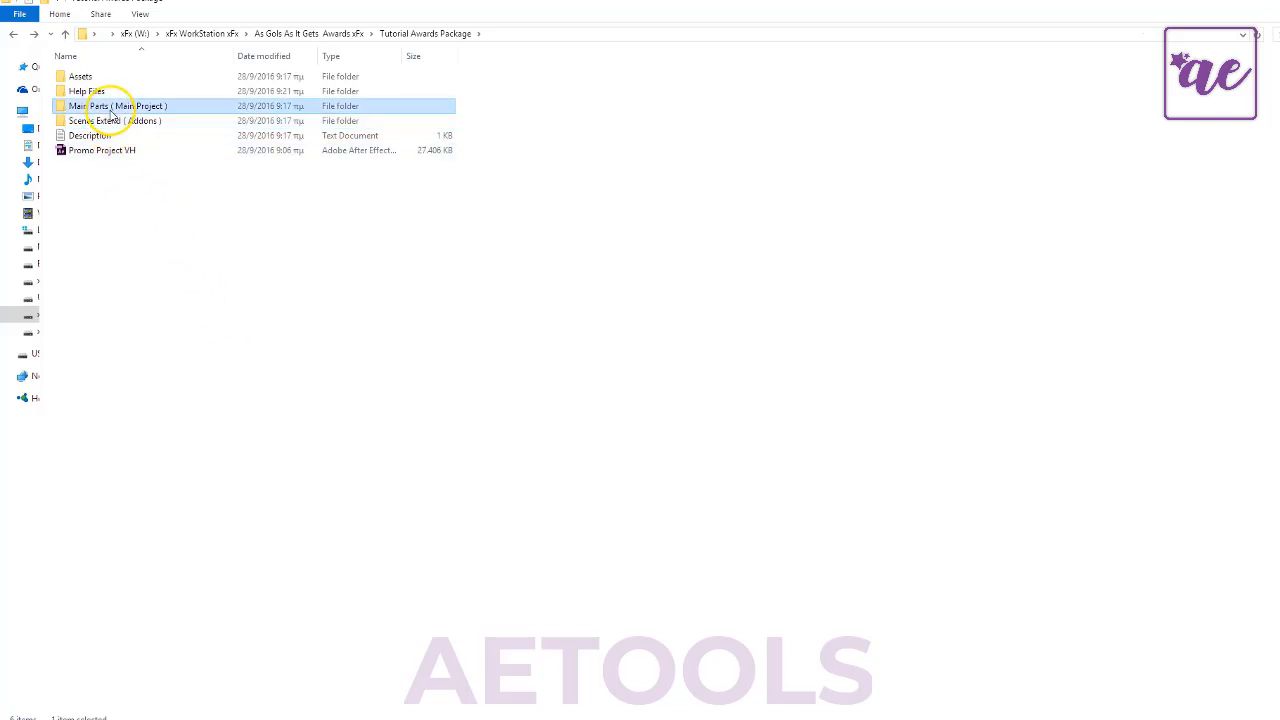
{"action": "left_click", "coordinate": [88, 91]}
{"action": "left_click", "coordinate": [107, 105]}
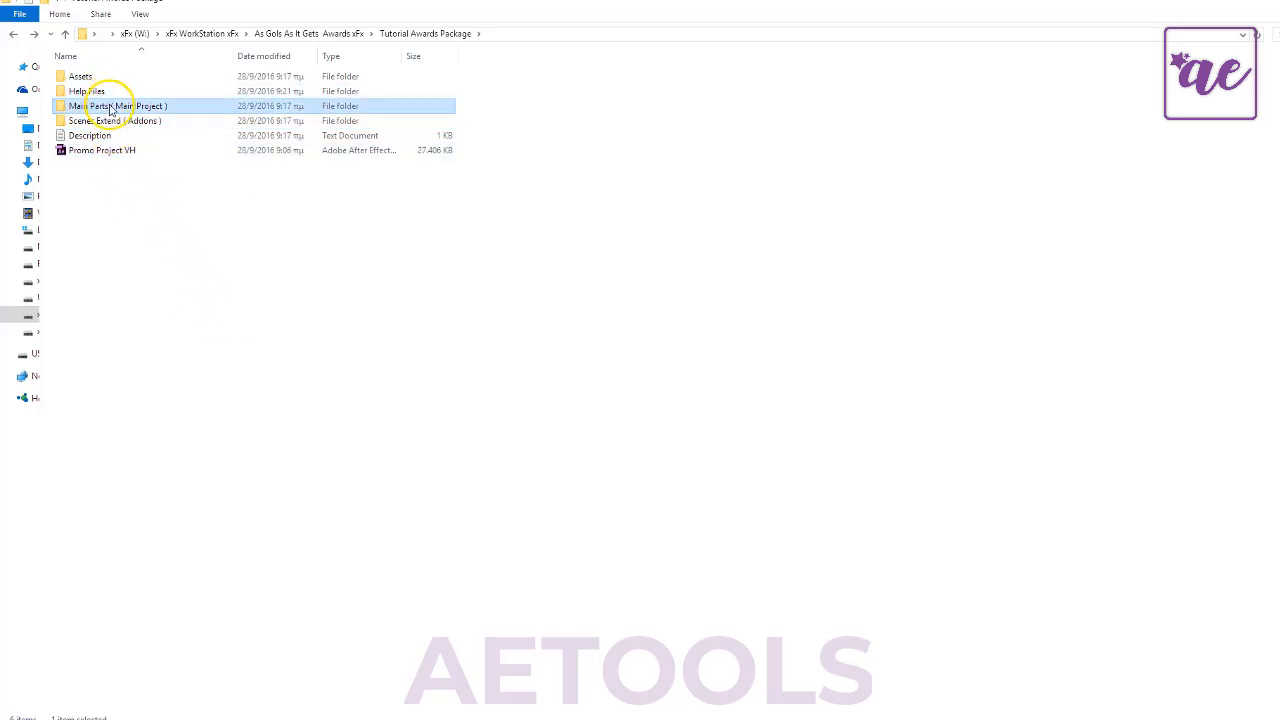
{"action": "double_click", "coordinate": [112, 107]}
{"action": "key", "text": "alt+Left"}
{"action": "left_click", "coordinate": [272, 352]}
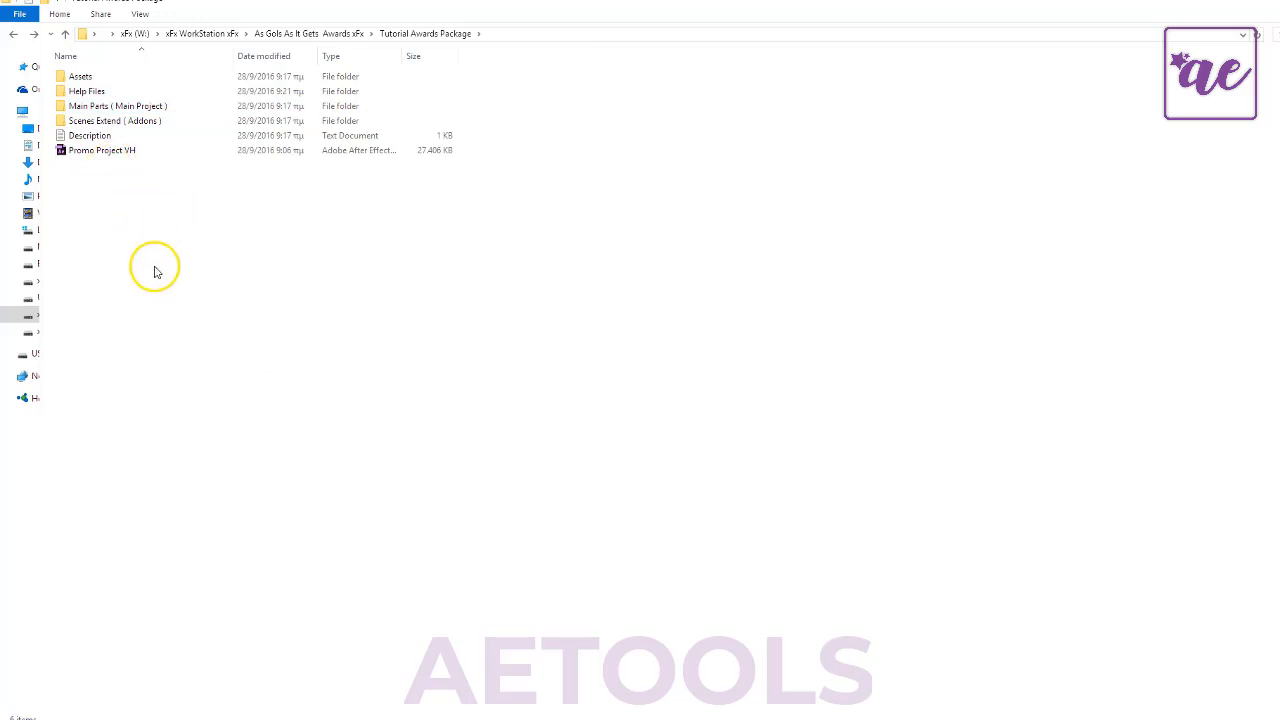
- Look over the package folder's contents, including the Promo Project VH file, and leave everything deselected
{"action": "left_click_drag", "start_coordinate": [320, 234], "coordinate": [183, 77]}
{"action": "left_click", "coordinate": [214, 254]}
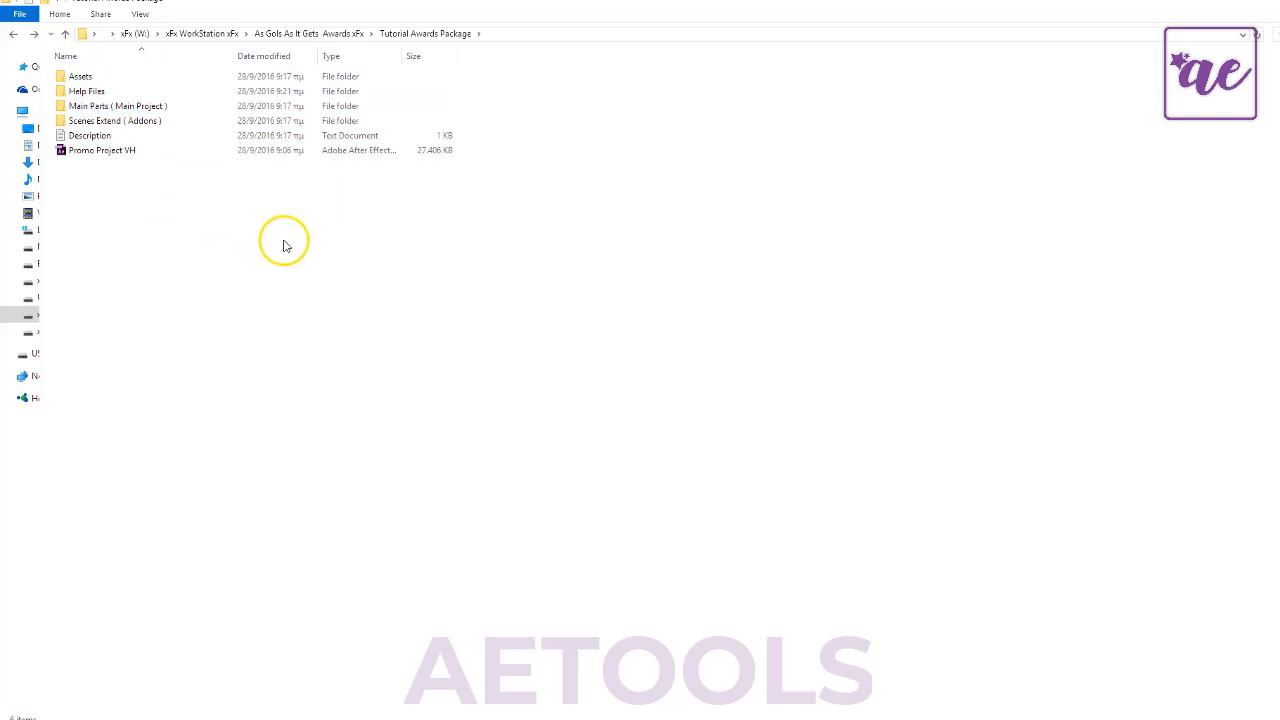
{"action": "left_click", "coordinate": [130, 152]}
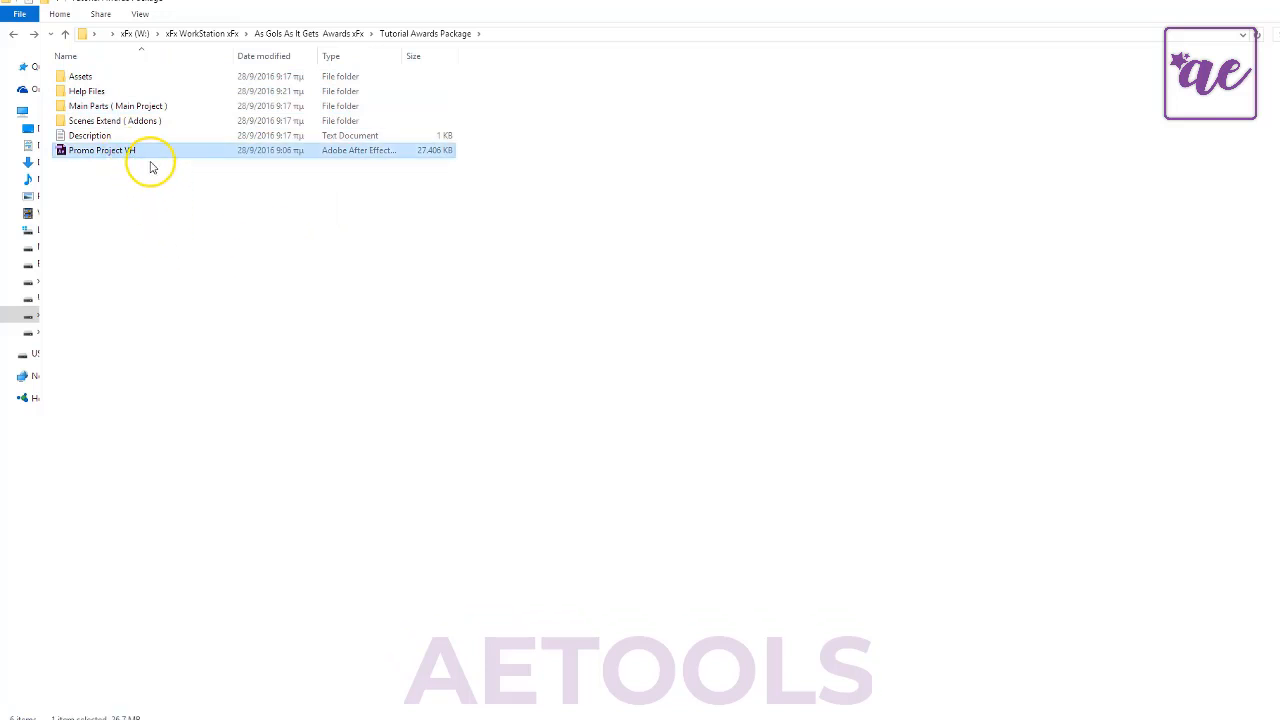
{"action": "left_click", "coordinate": [163, 207]}
{"action": "left_click_drag", "start_coordinate": [182, 189], "coordinate": [141, 146]}
{"action": "left_click", "coordinate": [172, 202]}
{"action": "left_click_drag", "start_coordinate": [480, 148], "coordinate": [55, 163]}
{"action": "left_click", "coordinate": [114, 164]}
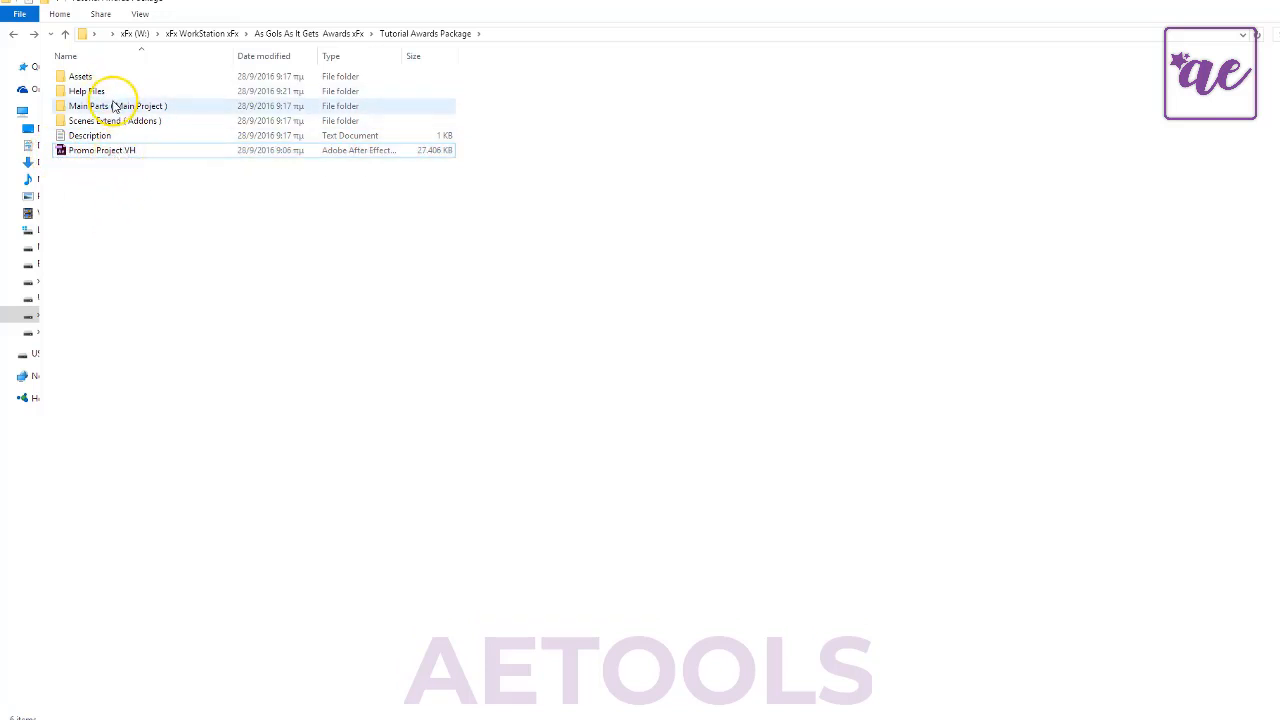
- Open the Main Parts ( Main Project ) folder and review its project files from 00. Background Loop Main to 07. Leak And Overlay
{"action": "double_click", "coordinate": [117, 107]}
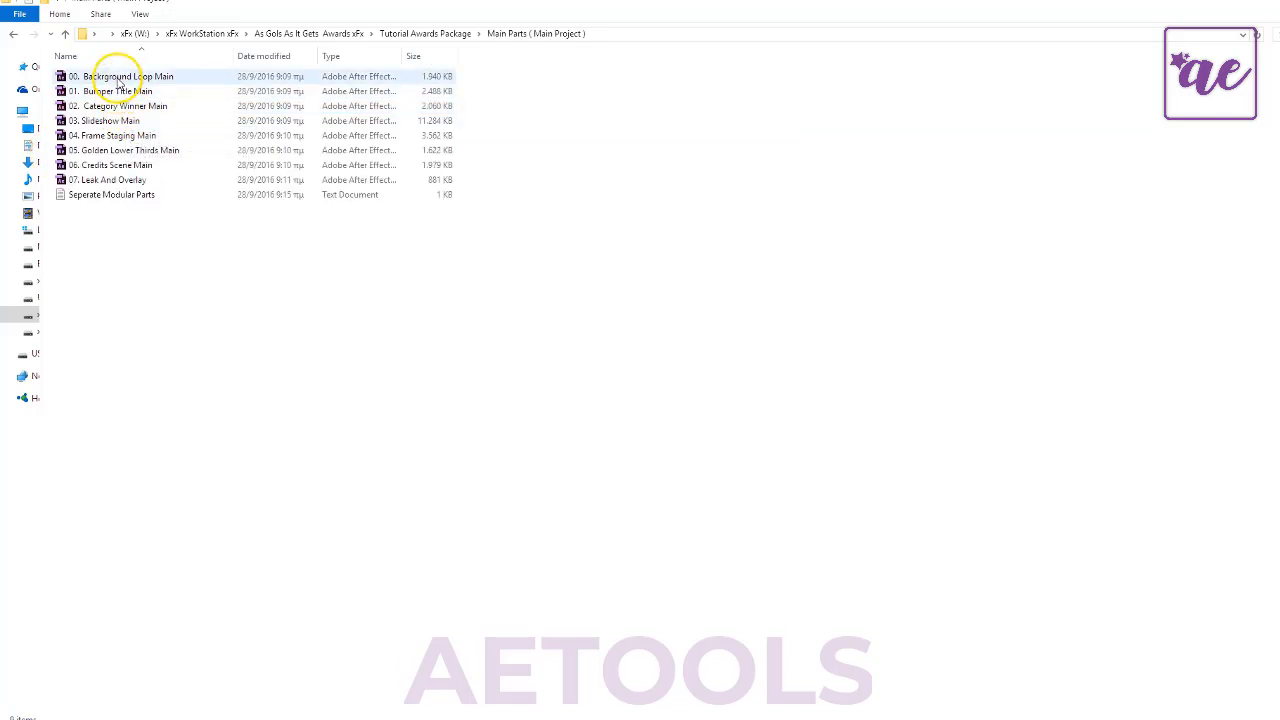
{"action": "left_click", "coordinate": [110, 77]}
{"action": "left_click", "coordinate": [125, 179], "text": "shift"}
{"action": "left_click", "coordinate": [171, 251]}
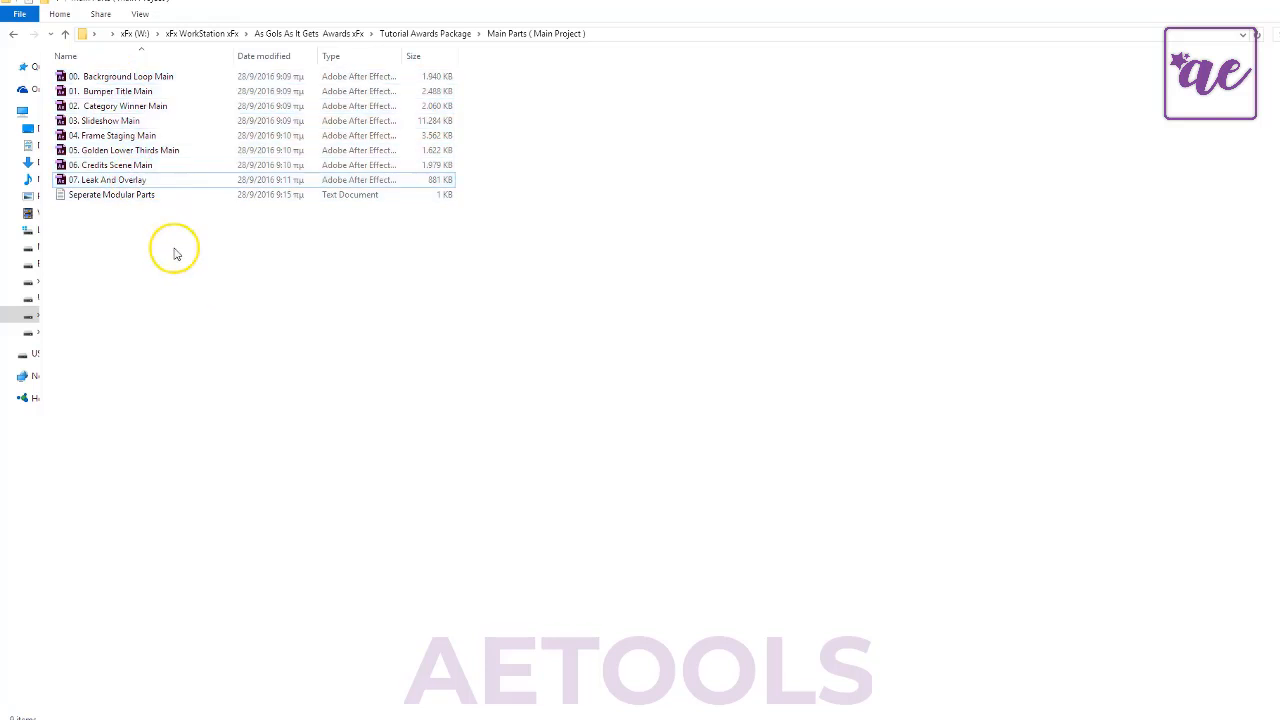
{"action": "left_click", "coordinate": [128, 77]}
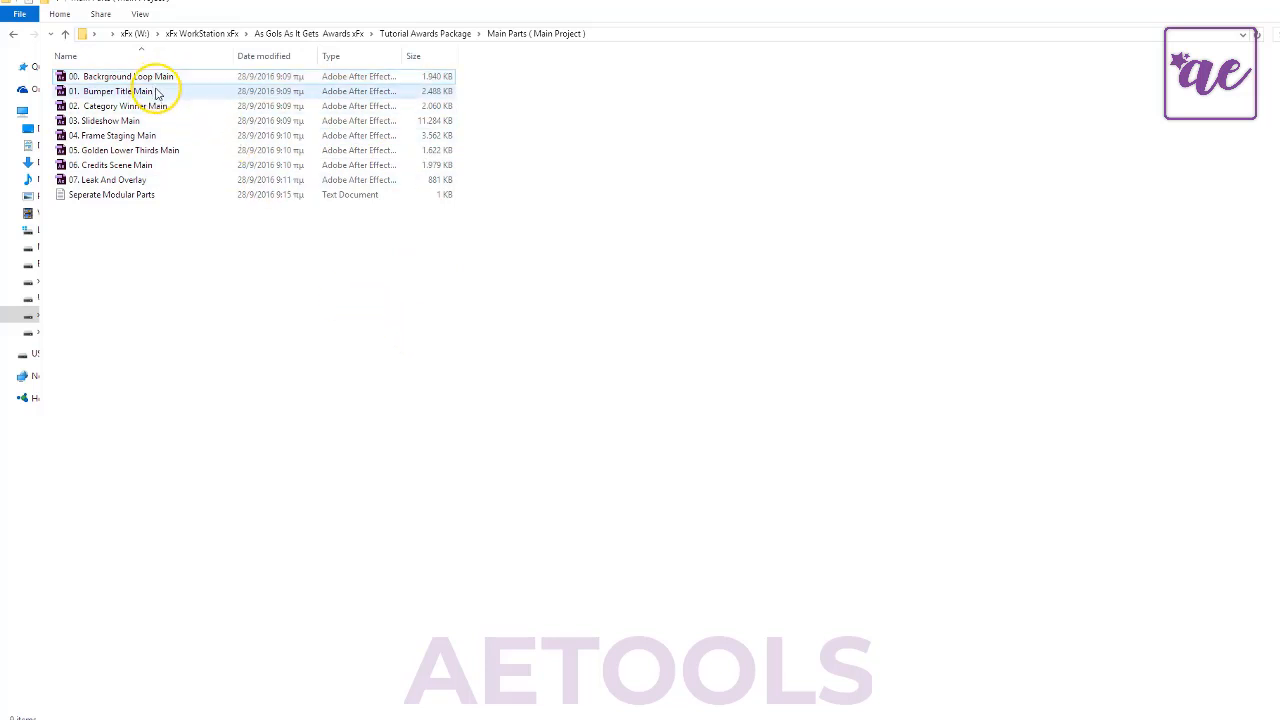
{"action": "left_click", "coordinate": [155, 91]}
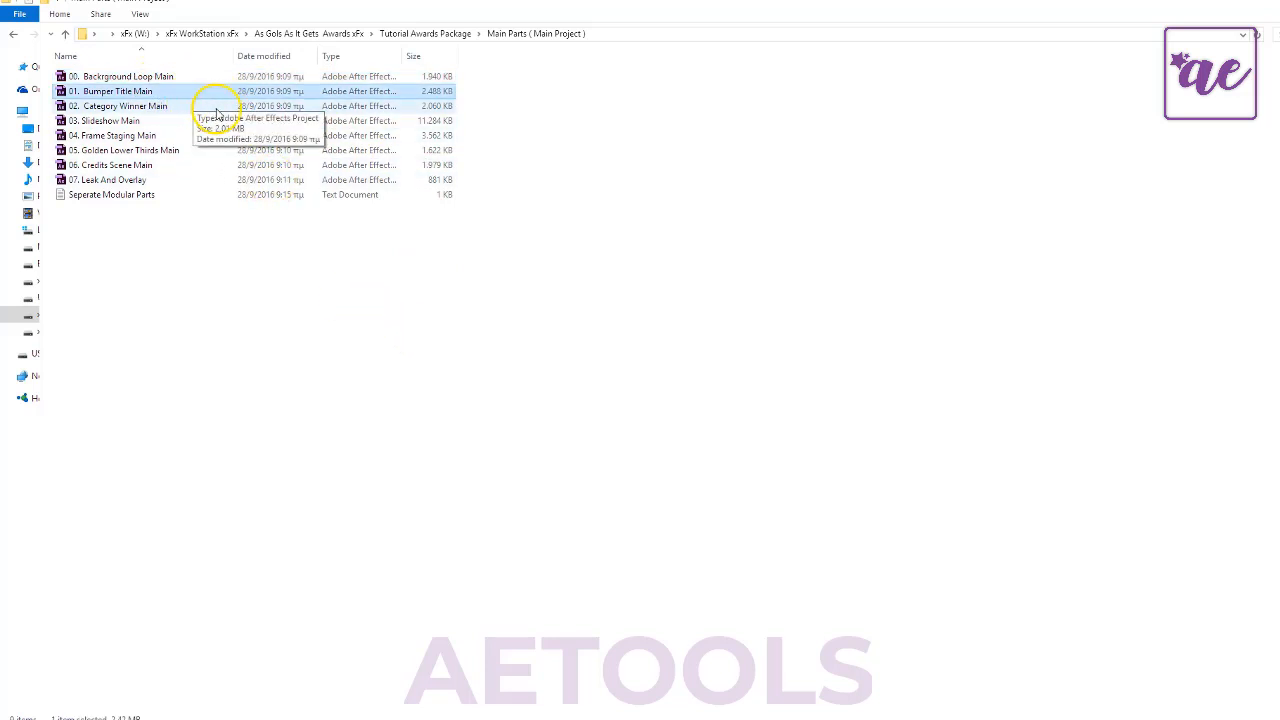
{"action": "left_click", "coordinate": [166, 106]}
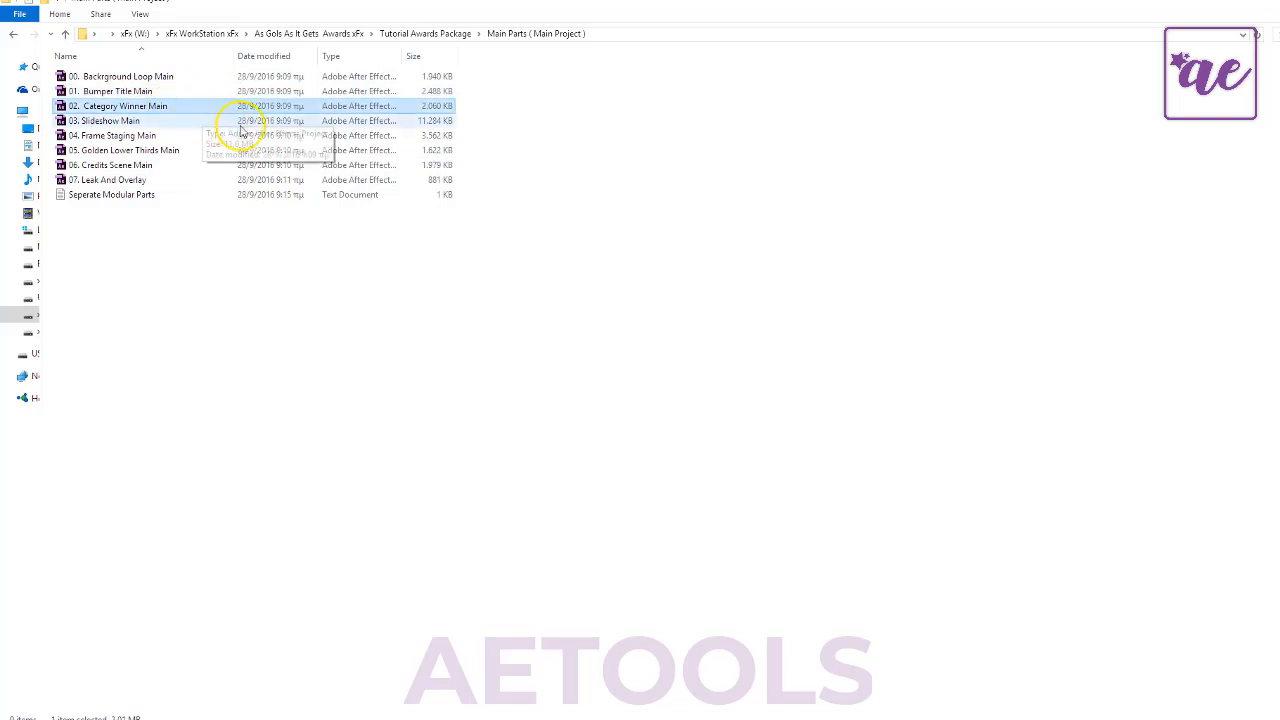
{"action": "left_click", "coordinate": [151, 125]}
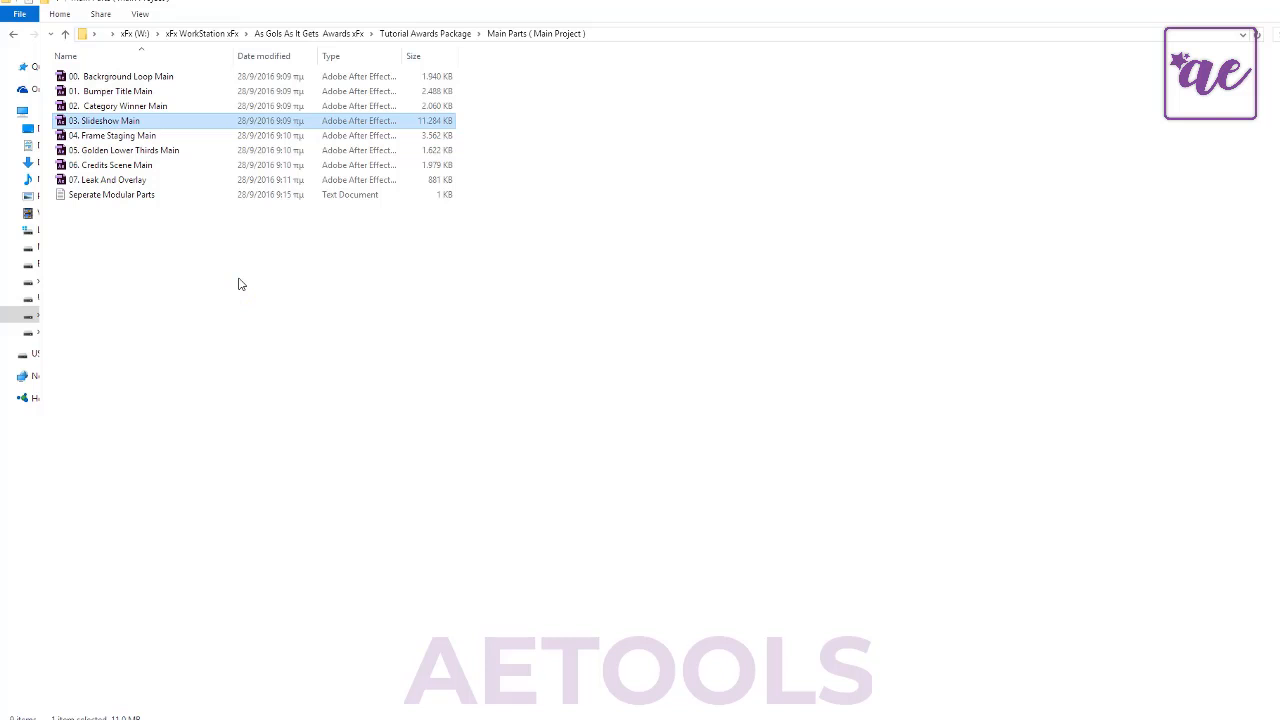
{"action": "left_click", "coordinate": [125, 135]}
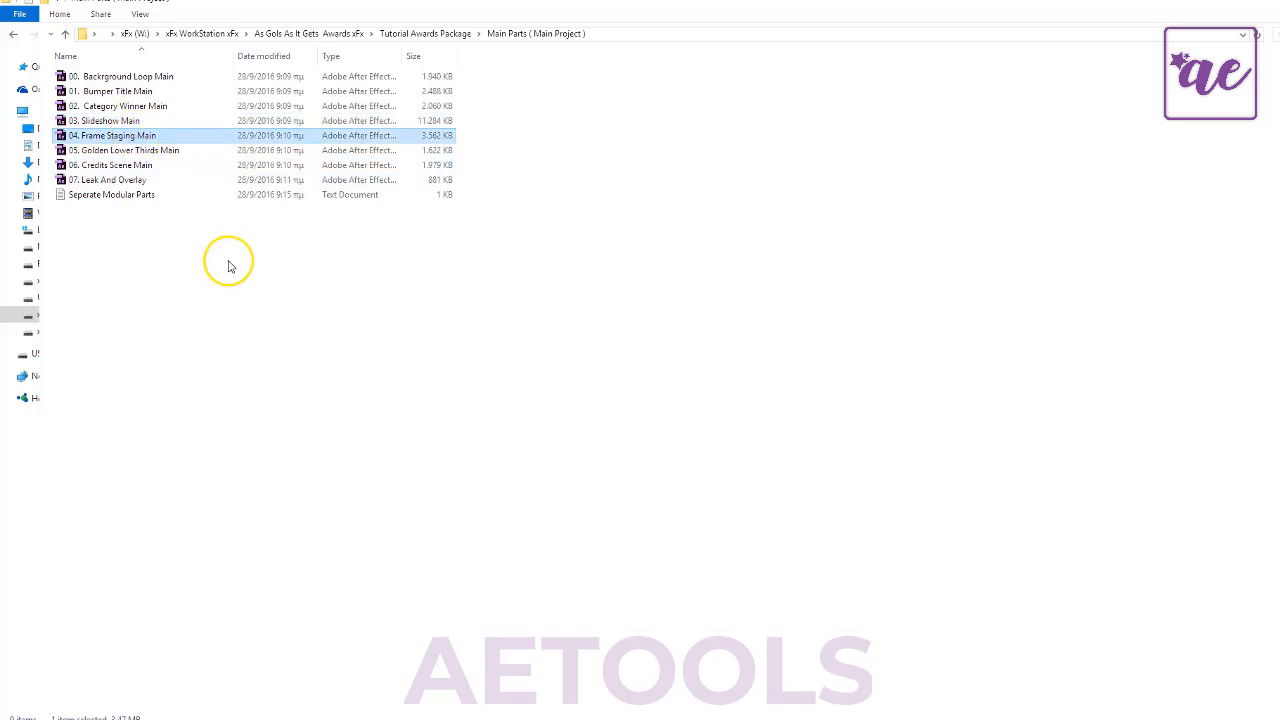
{"action": "left_click", "coordinate": [165, 153]}
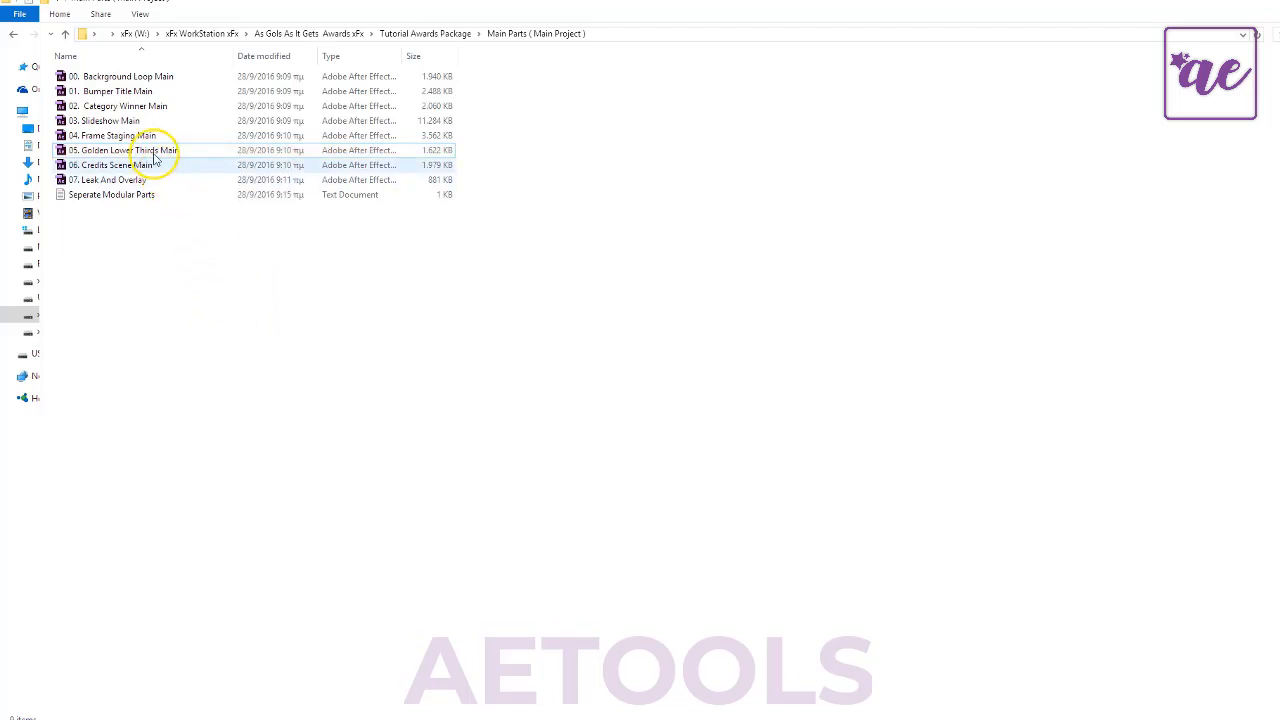
{"action": "left_click", "coordinate": [157, 165]}
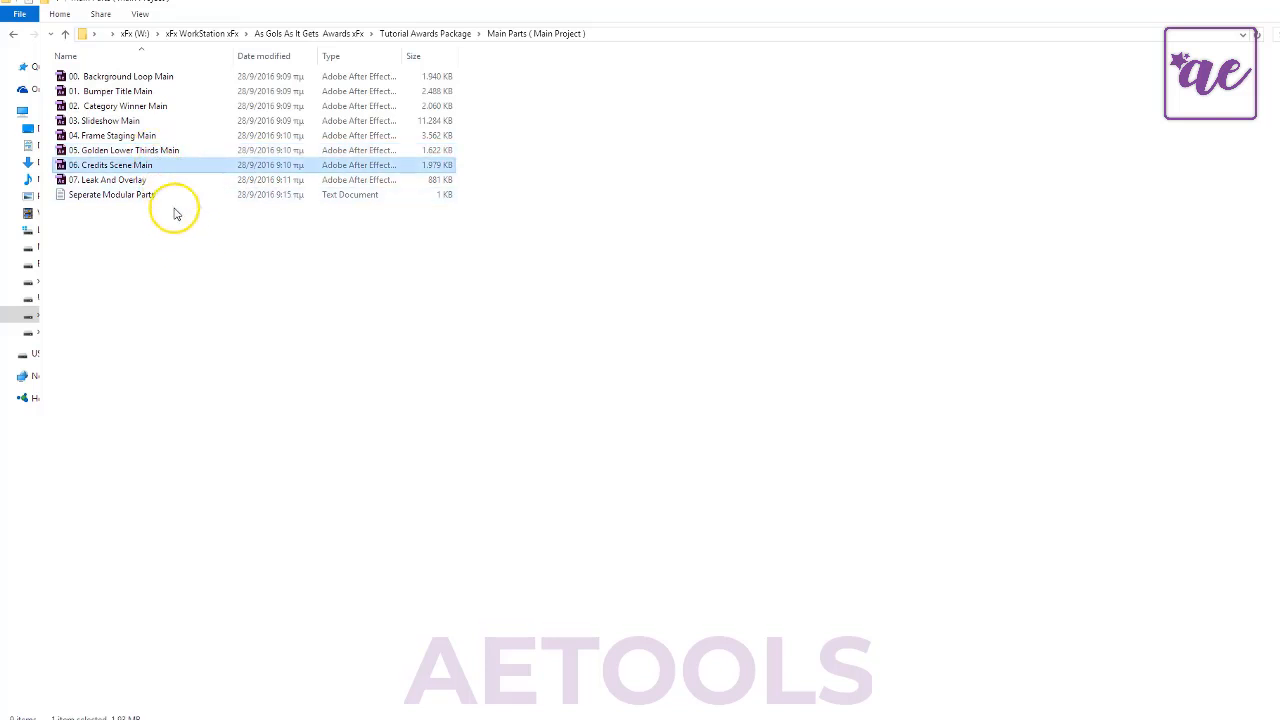
{"action": "left_click", "coordinate": [183, 257]}
{"action": "left_click", "coordinate": [148, 171]}
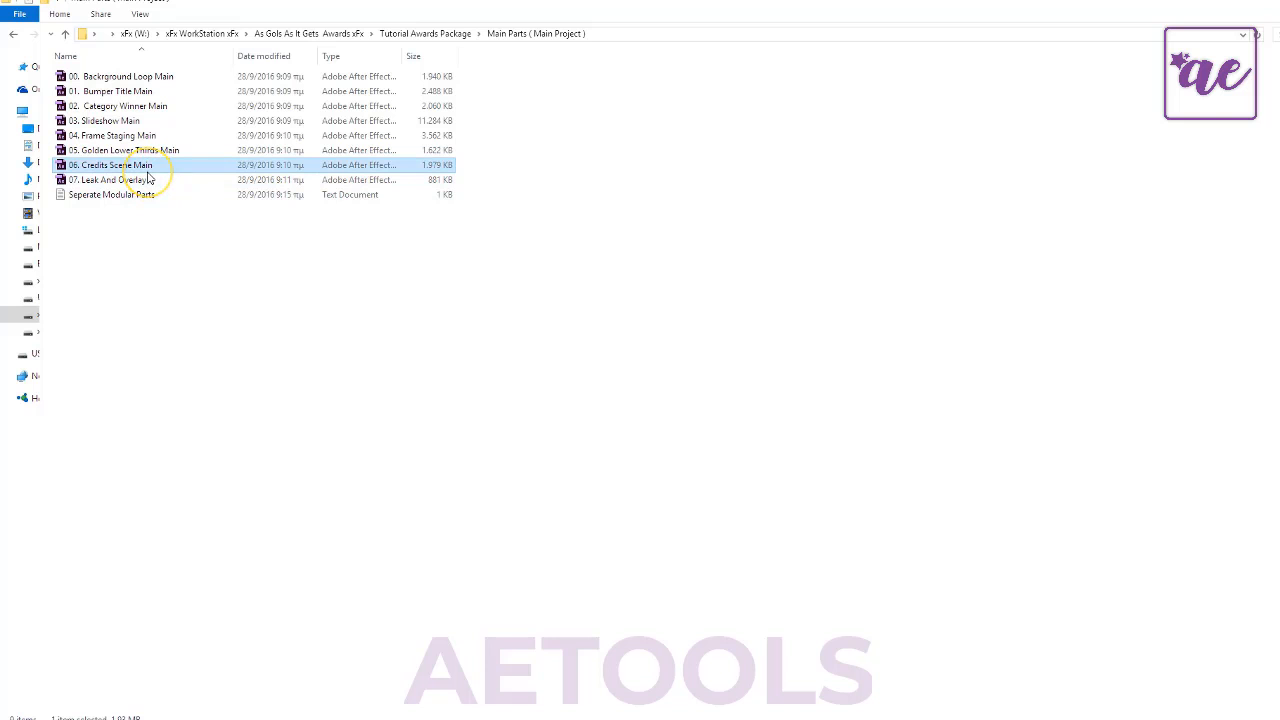
{"action": "left_click", "coordinate": [174, 209]}
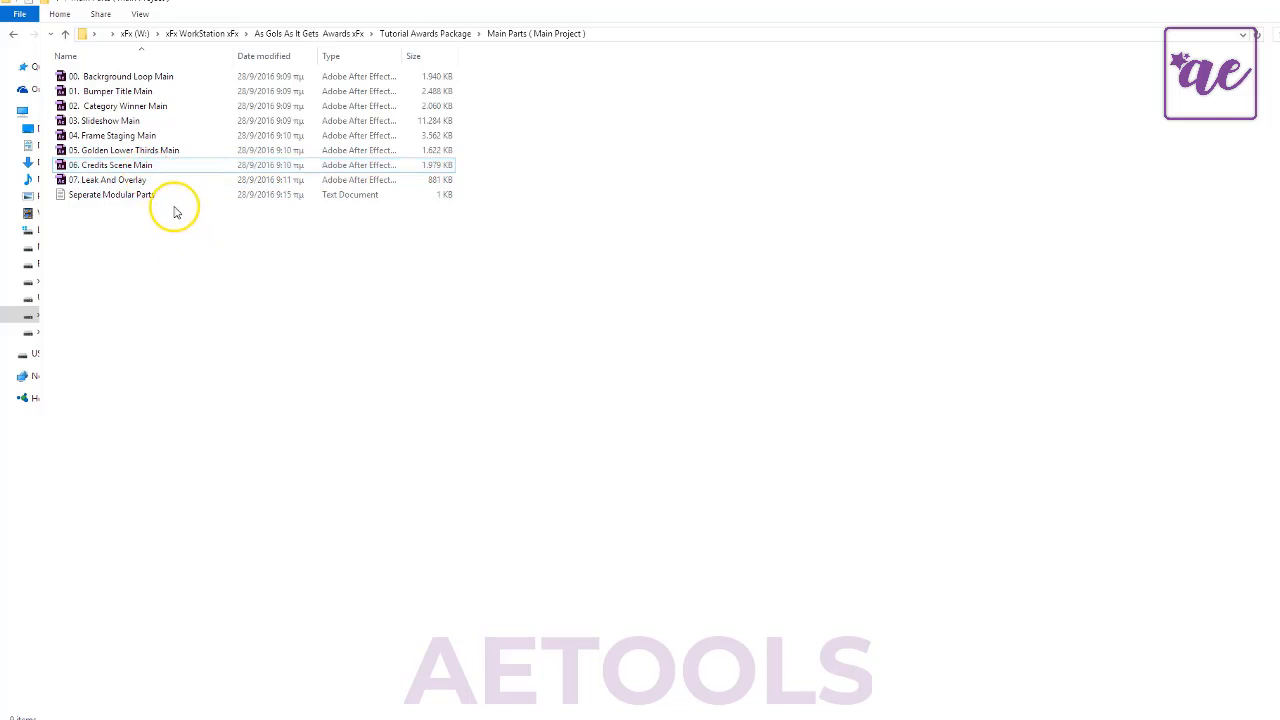
{"action": "left_click", "coordinate": [152, 168]}
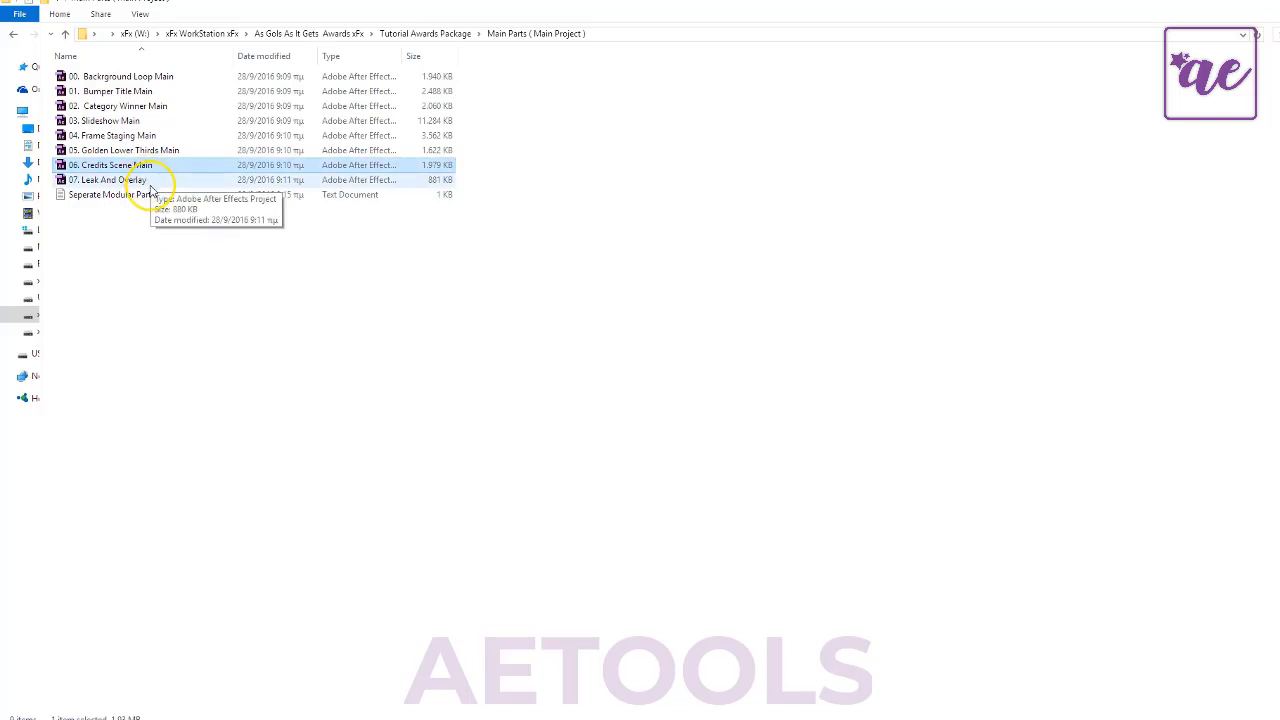
{"action": "left_click", "coordinate": [150, 180]}
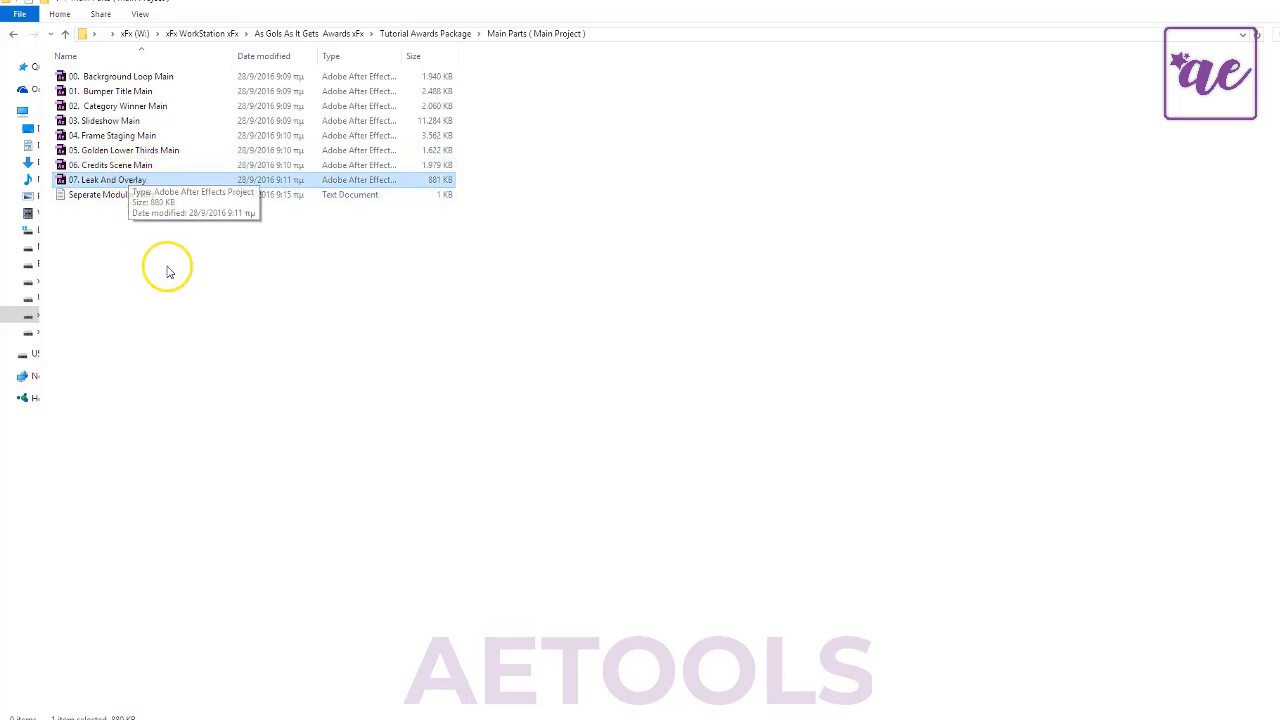
- Review the addon project files in the Scenes Extend ( Addons ) folder and return to the package folder
{"action": "key", "text": "BackSpace"}
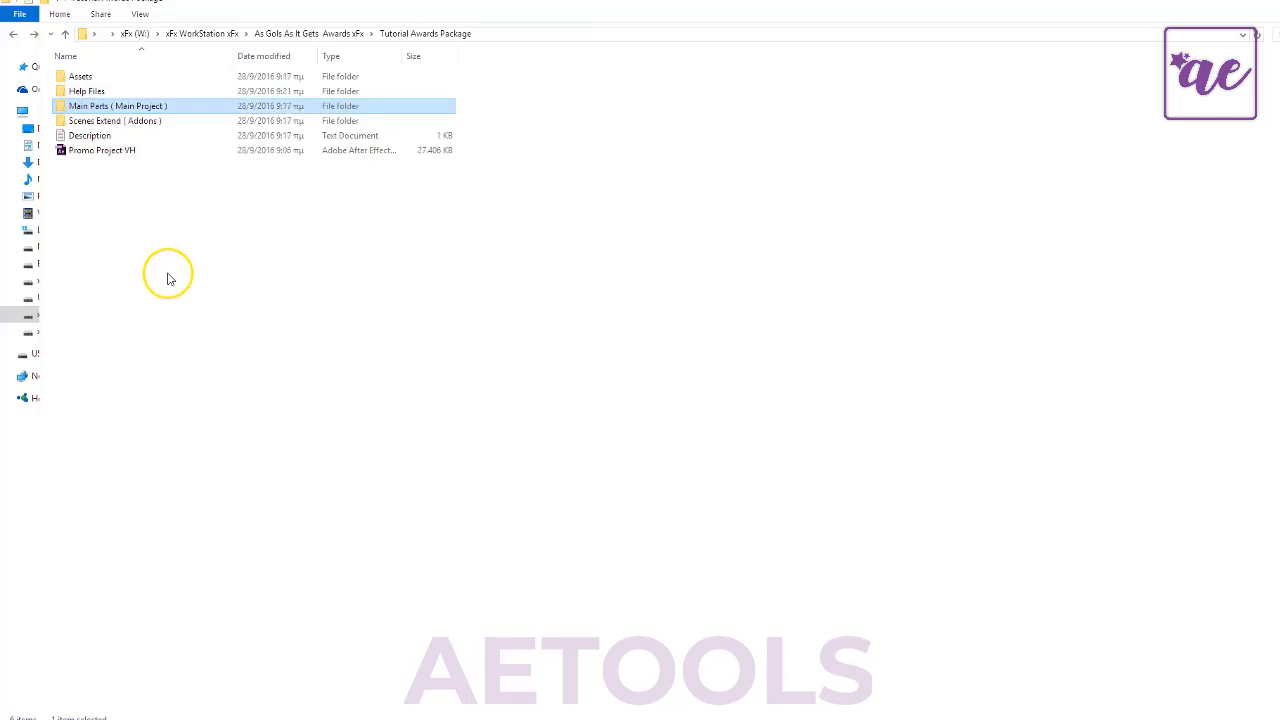
{"action": "double_click", "coordinate": [124, 122]}
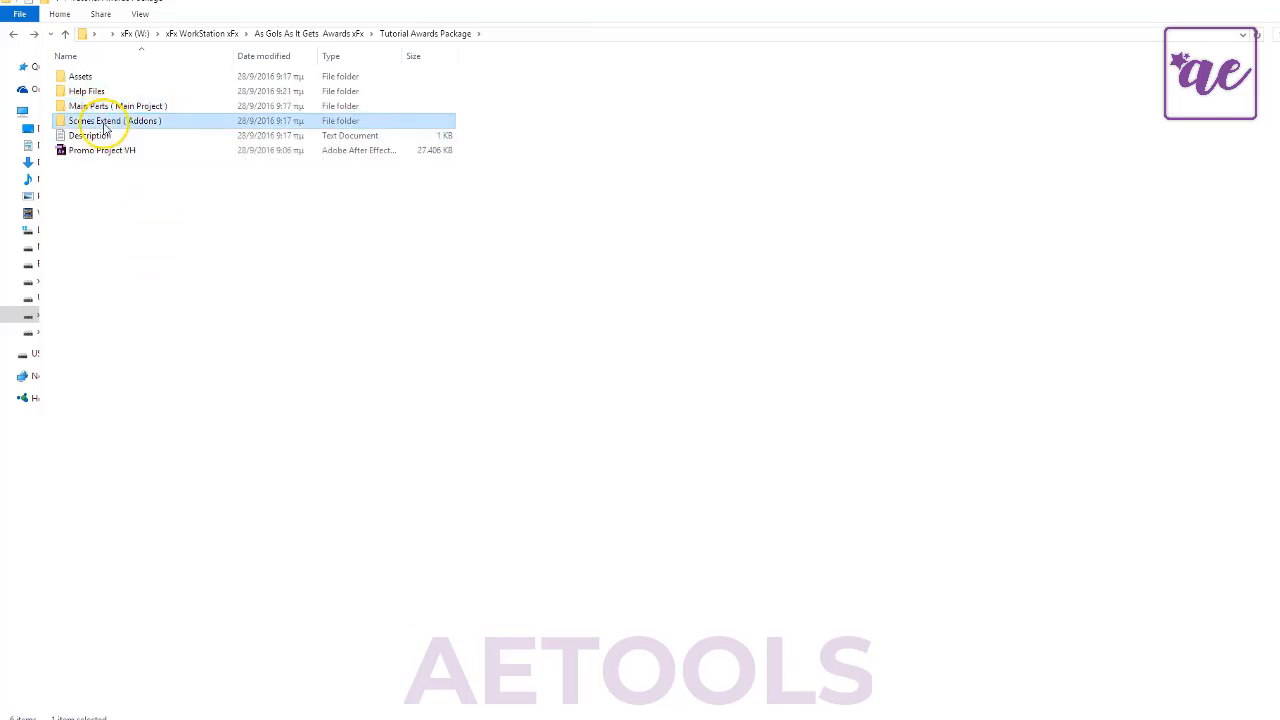
{"action": "left_click", "coordinate": [100, 80]}
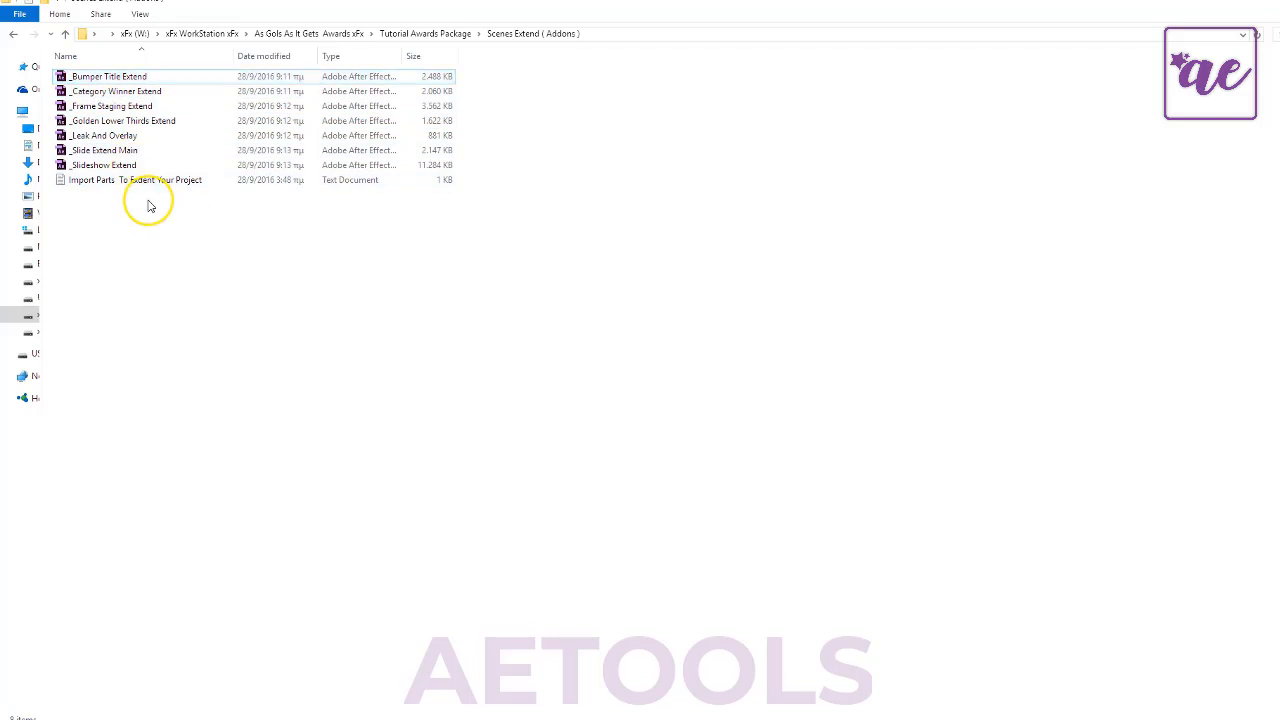
{"action": "left_click", "coordinate": [108, 92]}
{"action": "left_click", "coordinate": [112, 106]}
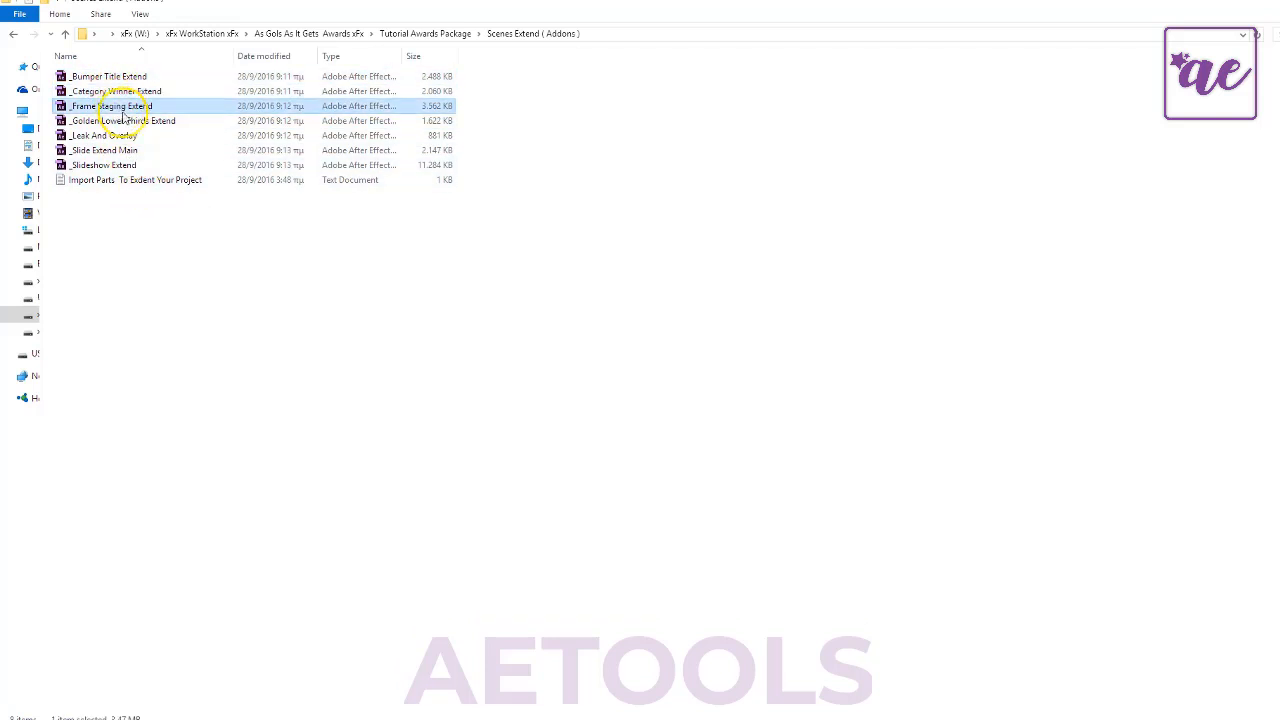
{"action": "left_click", "coordinate": [128, 122]}
{"action": "left_click", "coordinate": [104, 150]}
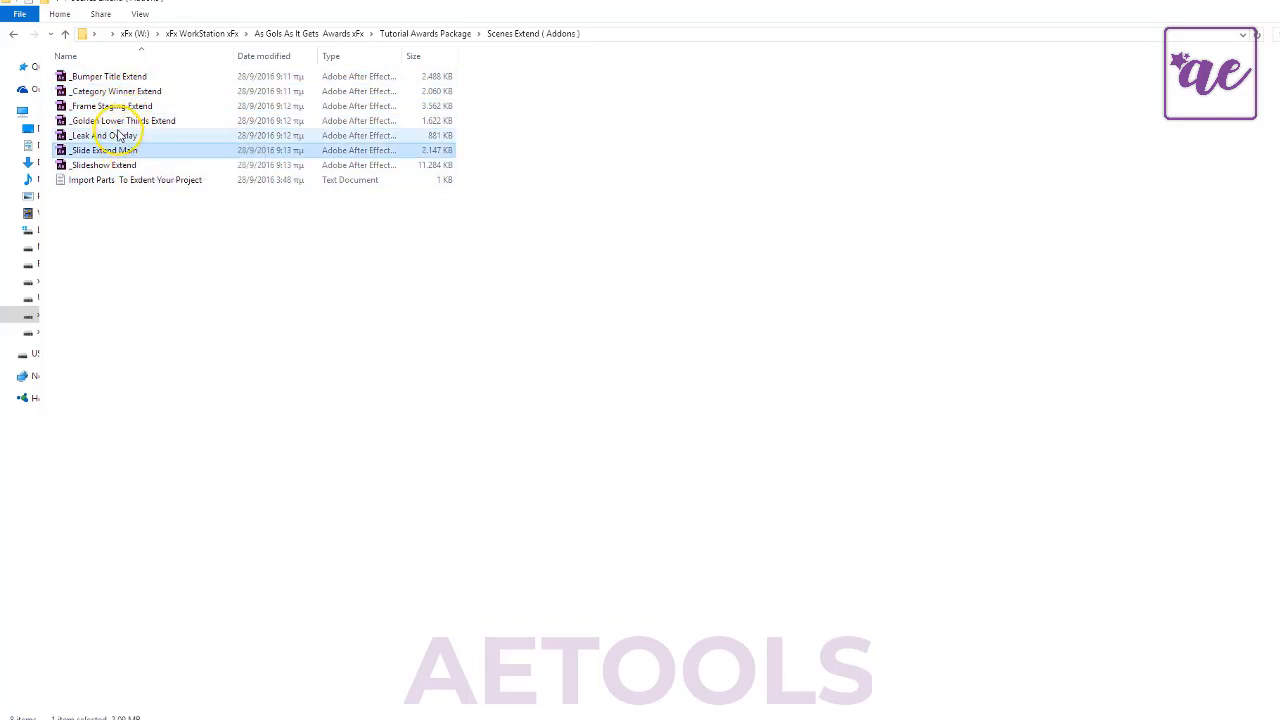
{"action": "key", "text": "BackSpace"}
{"action": "left_click", "coordinate": [152, 207]}
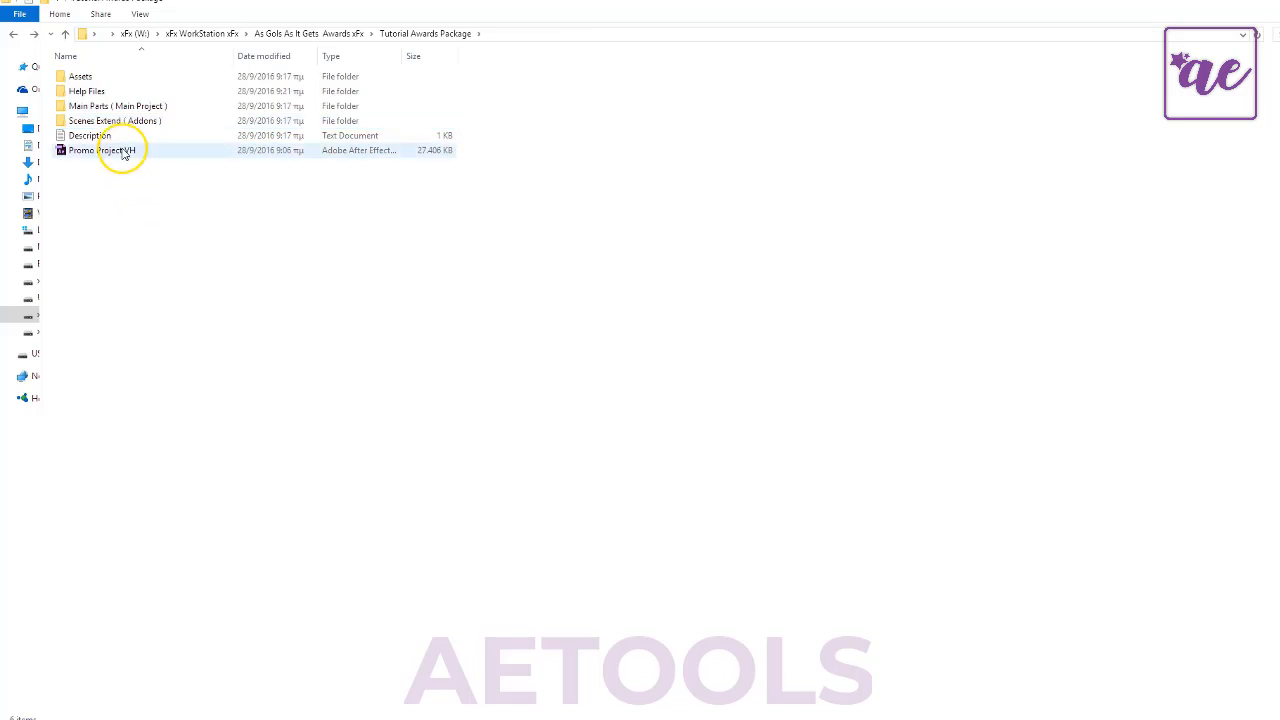
- Check the subfolders inside the Assets folder and return to the package folder
{"action": "left_click", "coordinate": [88, 91]}
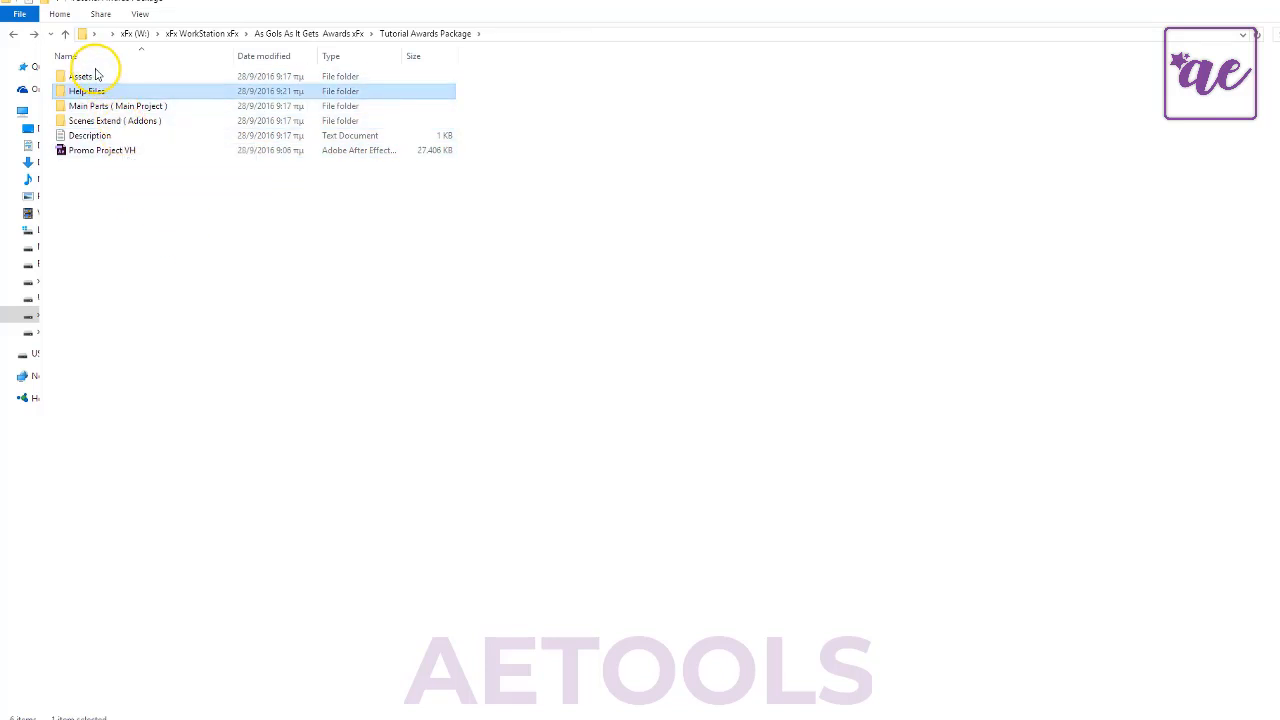
{"action": "double_click", "coordinate": [100, 78]}
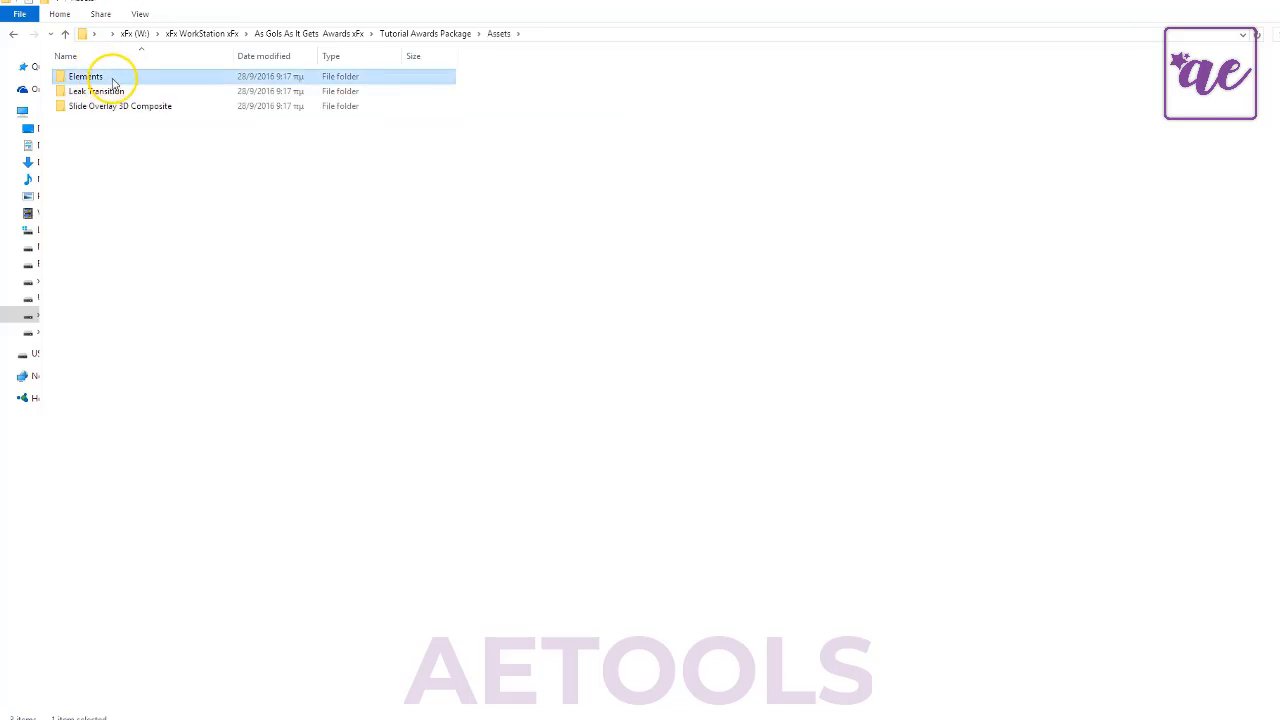
{"action": "key", "text": "BackSpace"}
{"action": "left_click", "coordinate": [198, 293]}
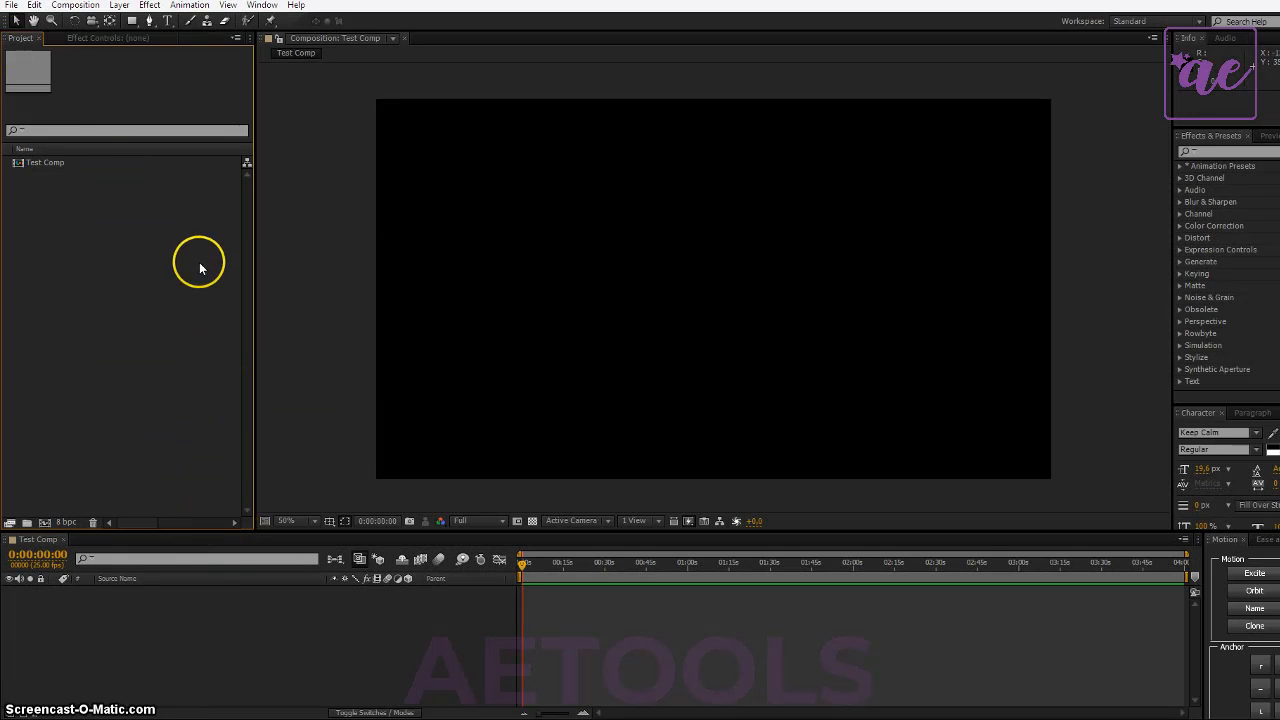
- Purge all memory in After Effects
{"action": "left_click", "coordinate": [32, 12]}
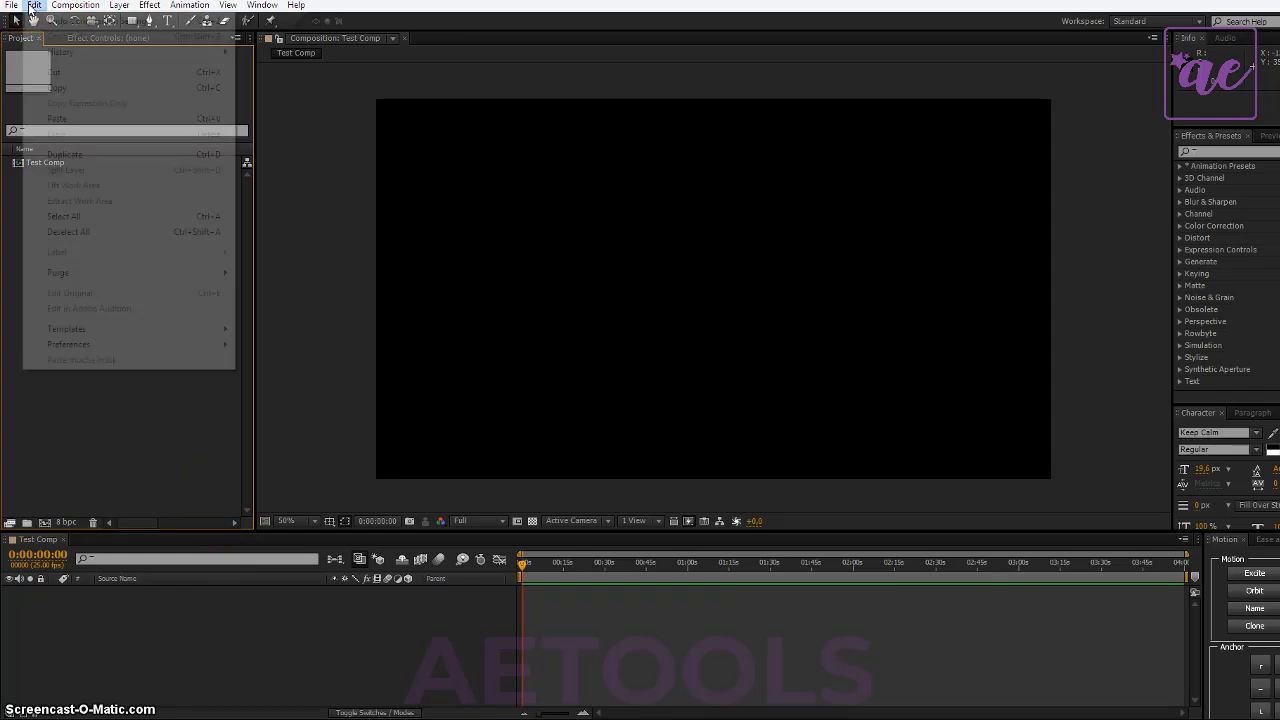
{"action": "mouse_move", "coordinate": [213, 280]}
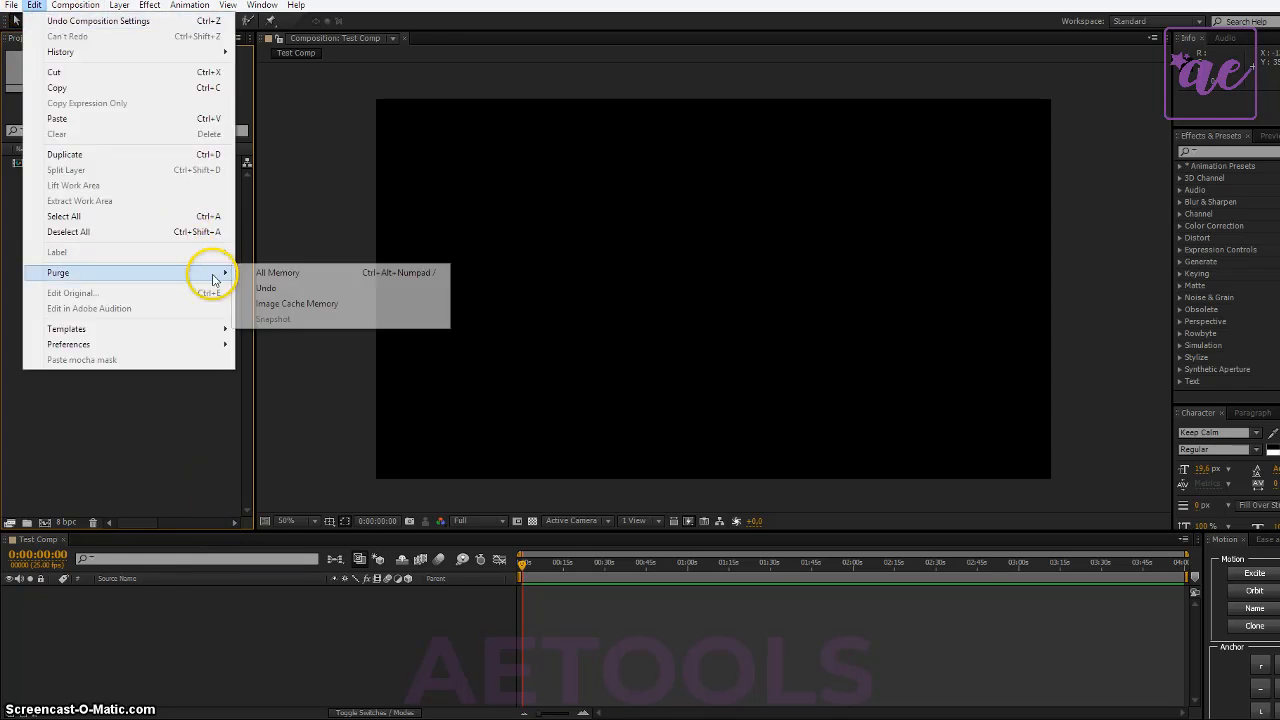
{"action": "left_click", "coordinate": [364, 279]}
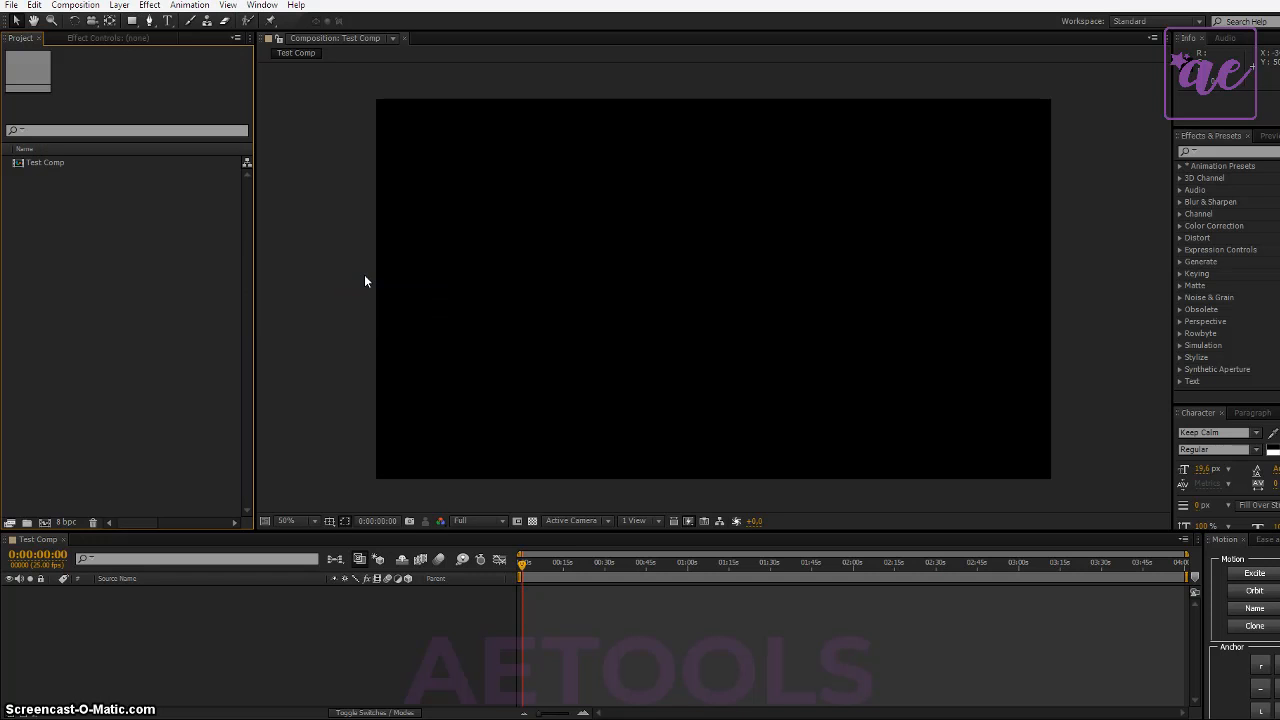
{"action": "left_click", "coordinate": [34, 7]}
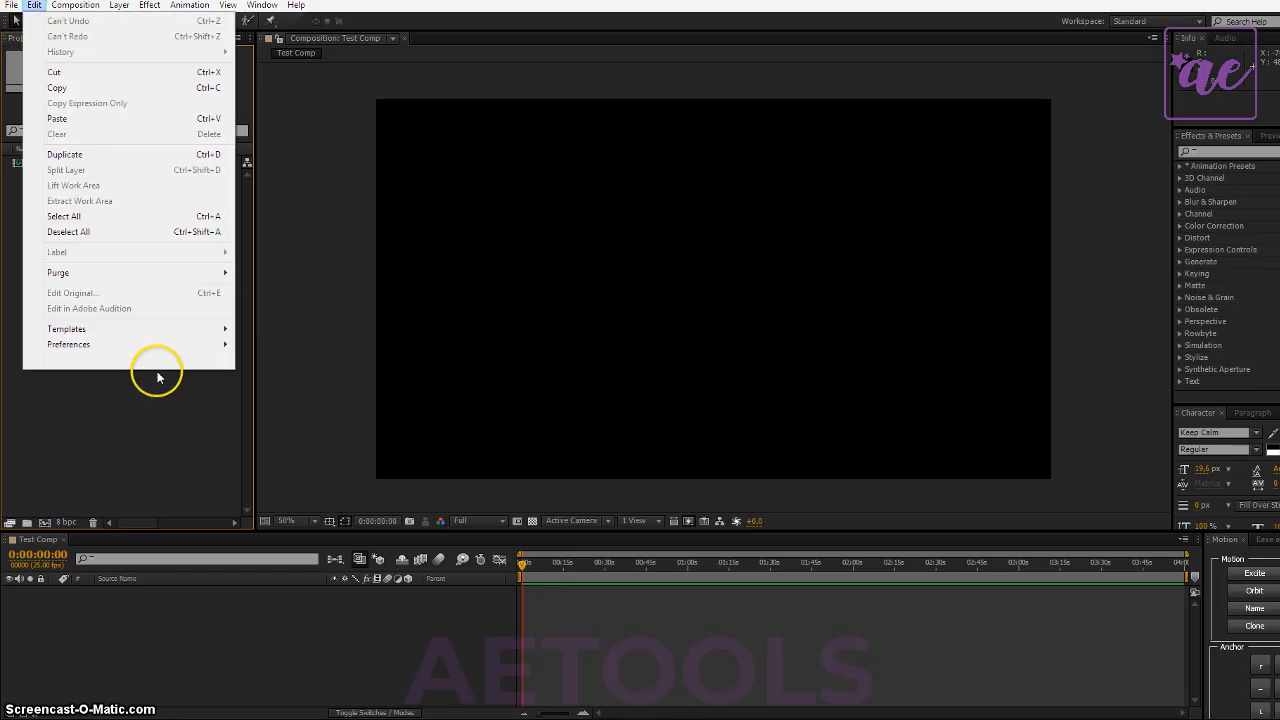
{"action": "mouse_move", "coordinate": [168, 352]}
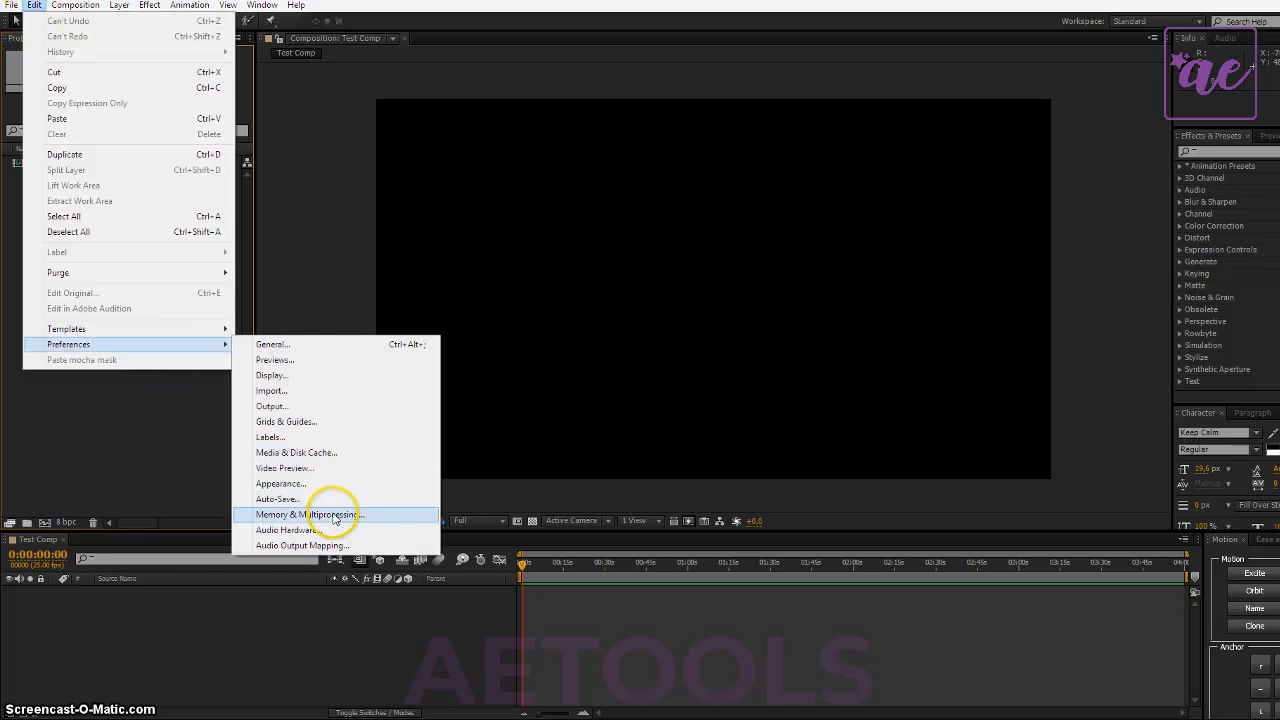
{"action": "left_click", "coordinate": [330, 457]}
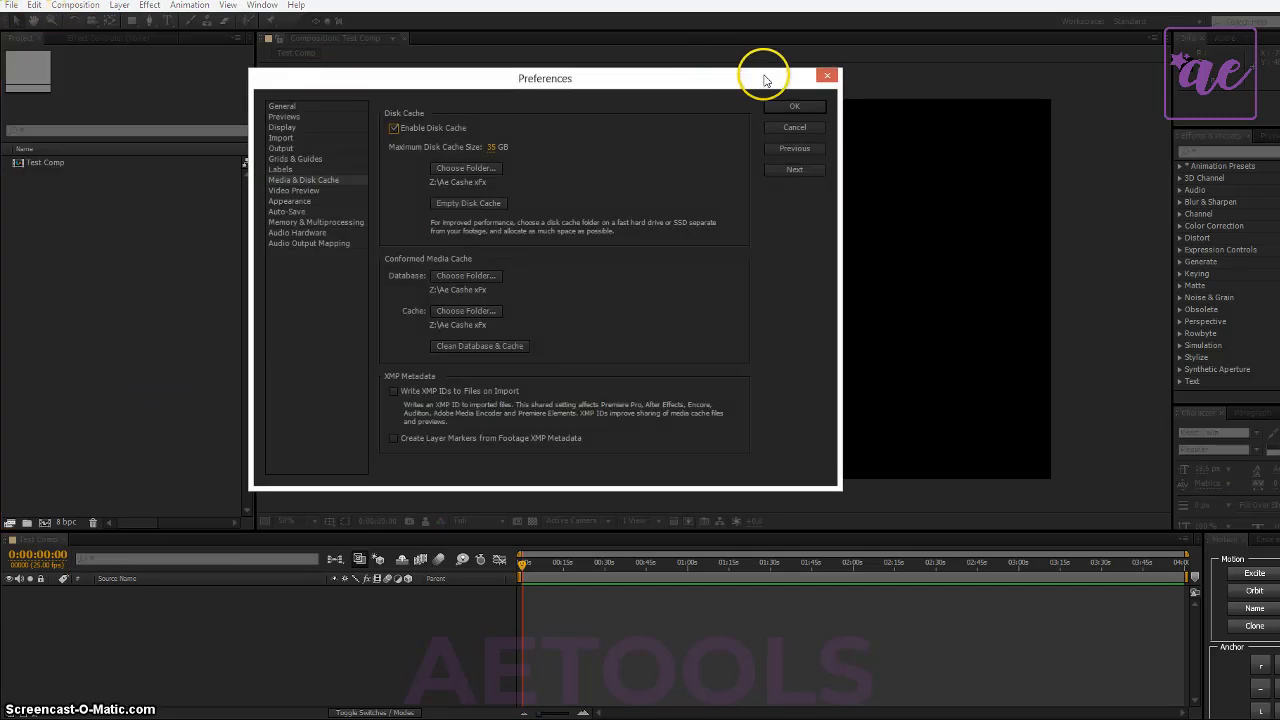
{"action": "left_click", "coordinate": [828, 76]}
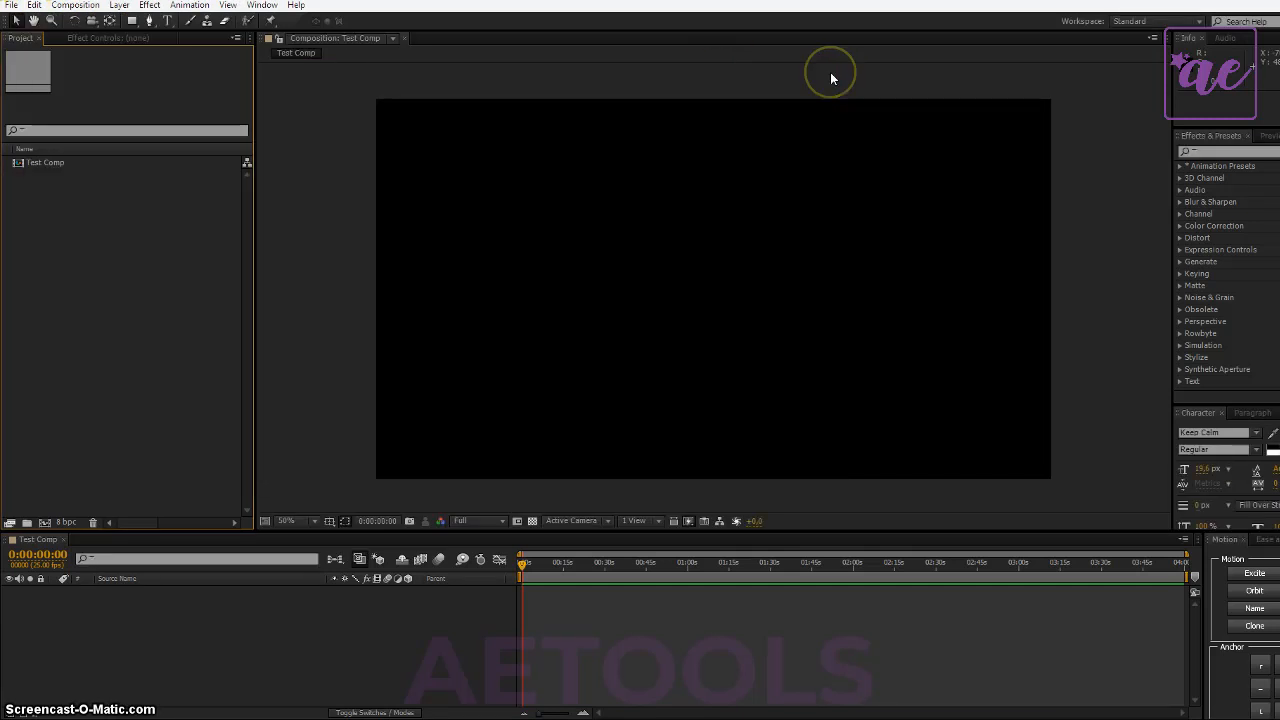
- Empty the disk cache and clean the conformed media database and cache in the Media & Disk Cache preferences
{"action": "left_click", "coordinate": [34, 6]}
{"action": "mouse_move", "coordinate": [175, 344]}
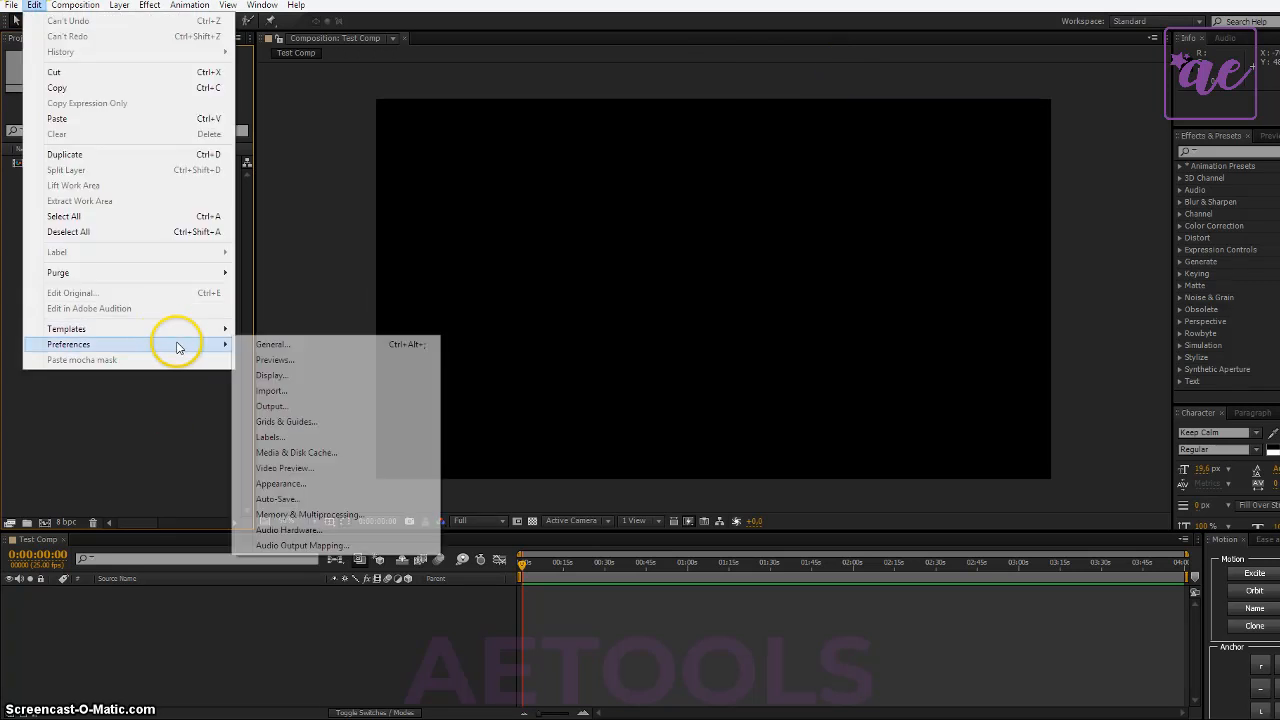
{"action": "left_click", "coordinate": [352, 456]}
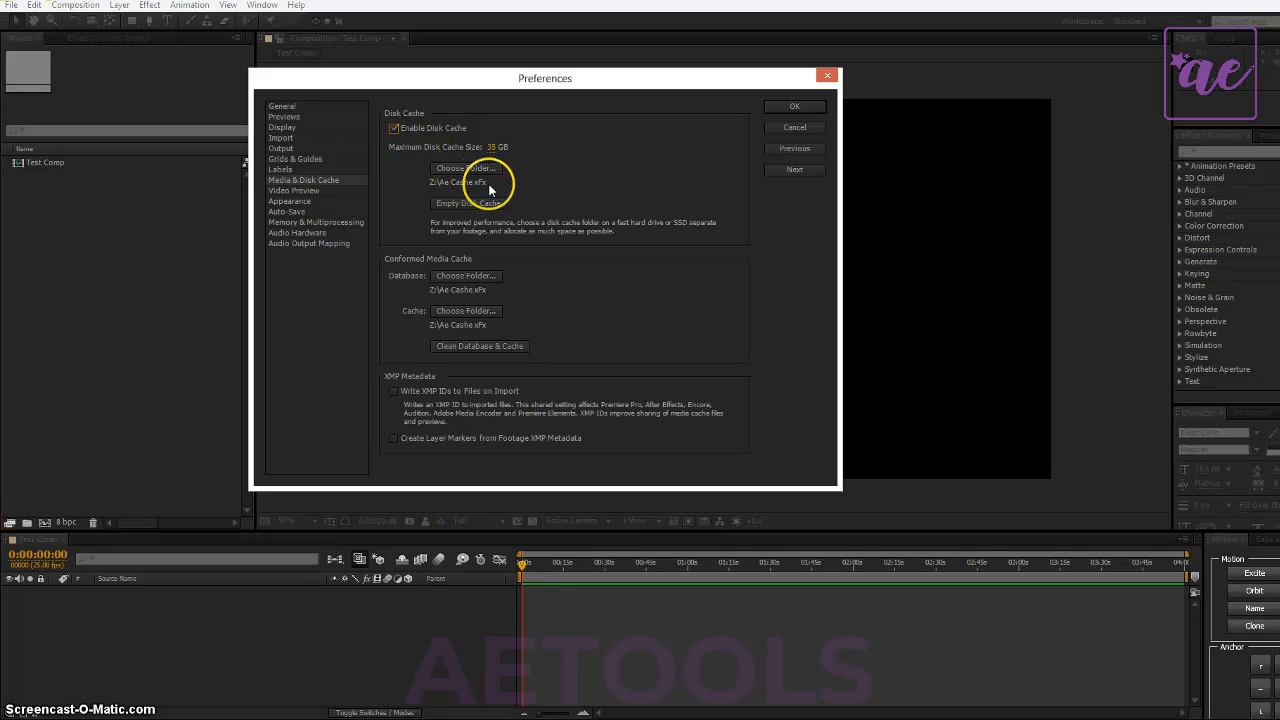
{"action": "left_click", "coordinate": [476, 203]}
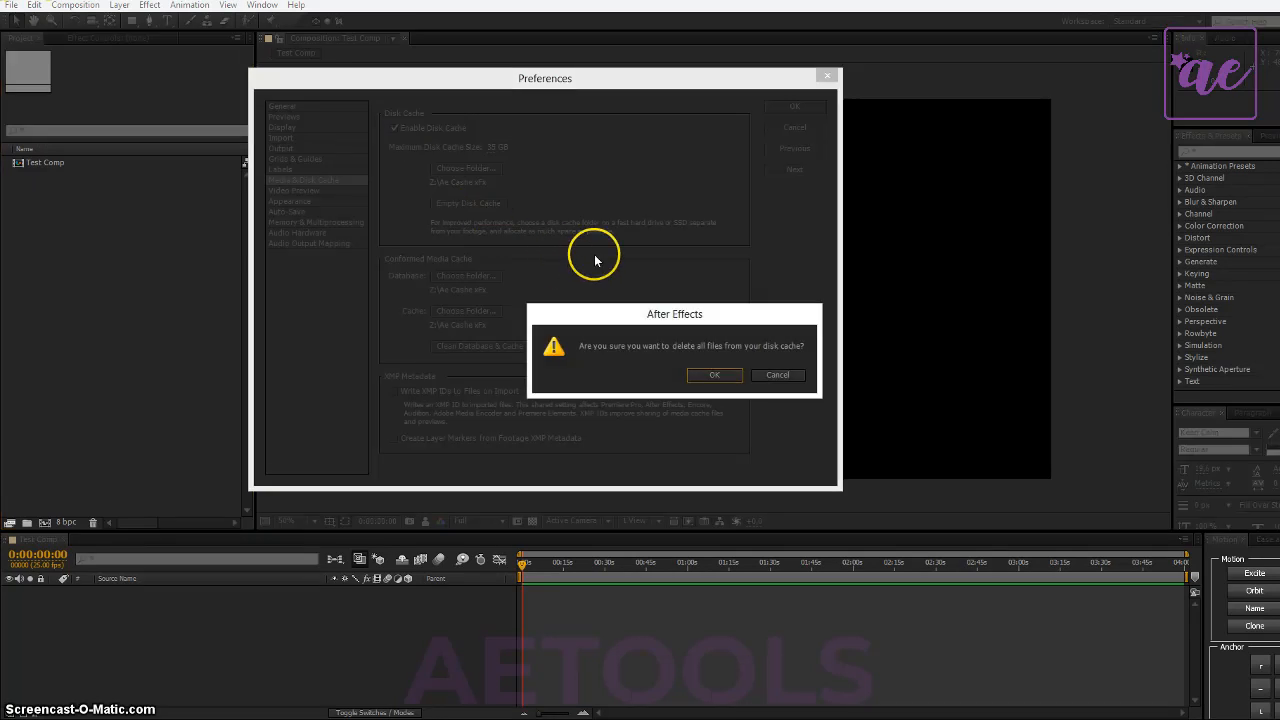
{"action": "left_click", "coordinate": [714, 374]}
{"action": "left_click", "coordinate": [490, 347]}
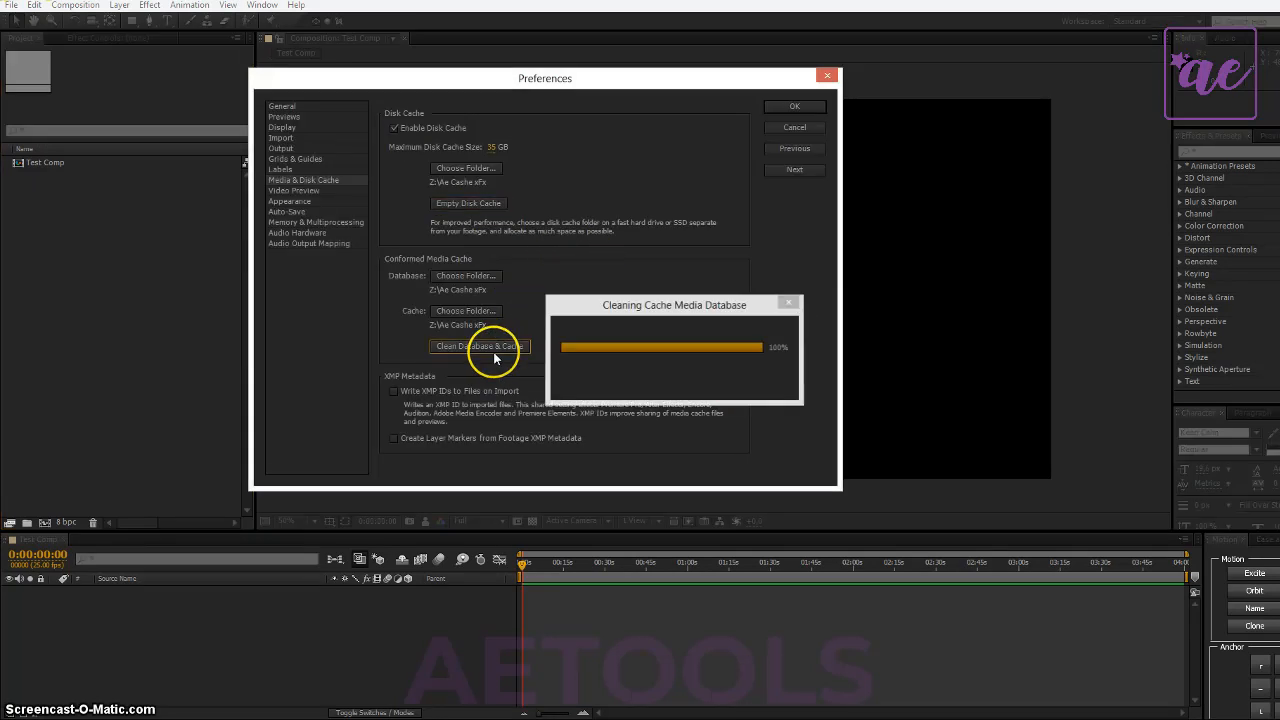
{"action": "left_click", "coordinate": [806, 105]}
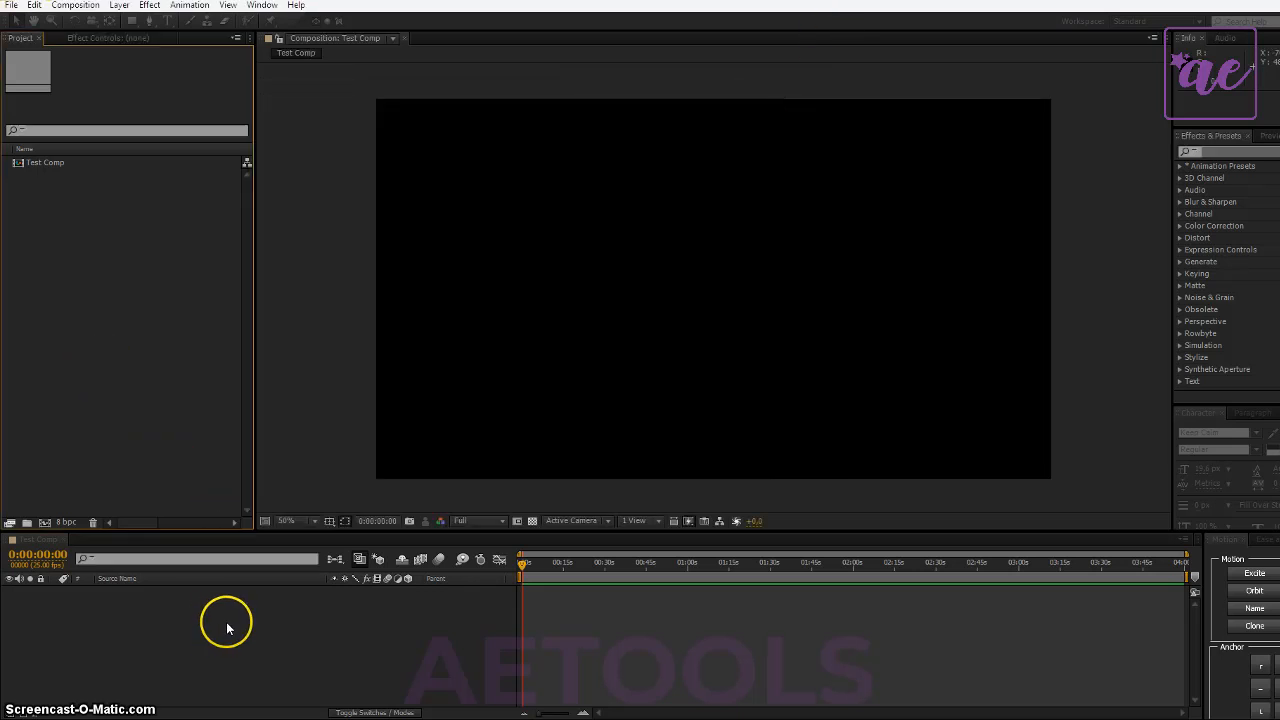
- Set the Test Comp viewer's resolution to Quarter and its fast previews to Adaptive Resolution
{"action": "left_click", "coordinate": [475, 522]}
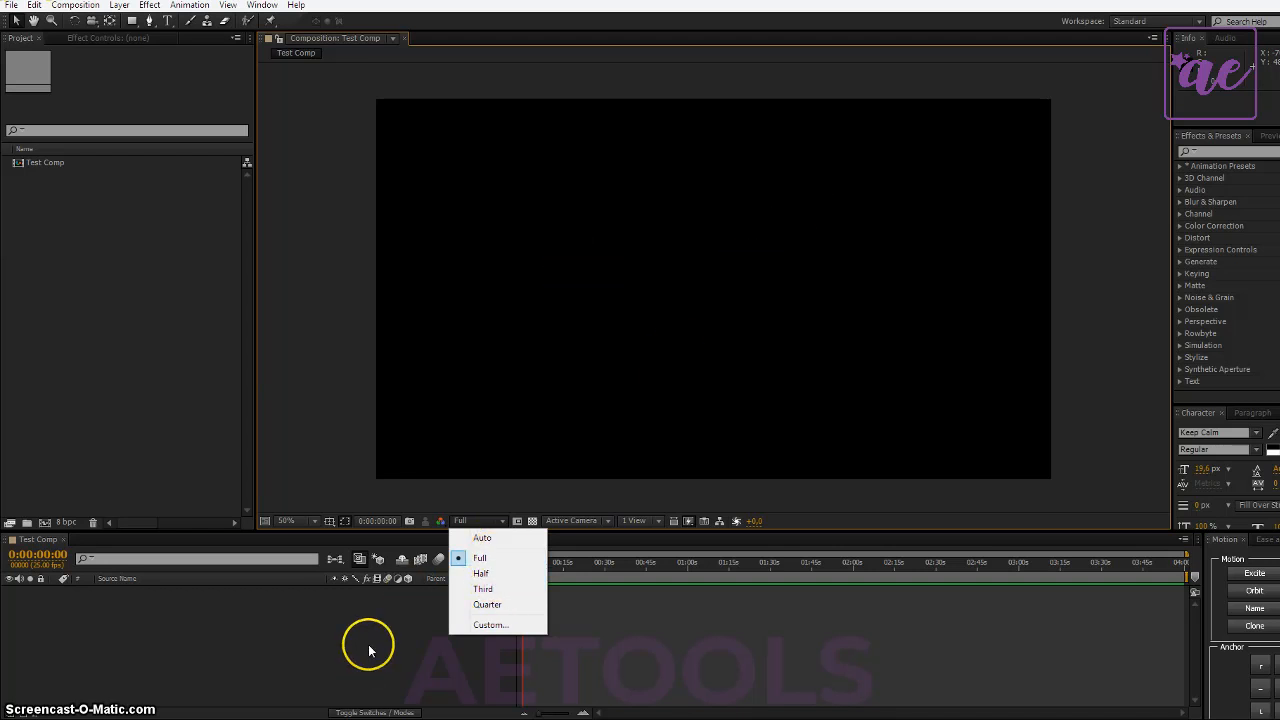
{"action": "left_click", "coordinate": [487, 578]}
{"action": "left_click", "coordinate": [474, 521]}
{"action": "left_click", "coordinate": [487, 604]}
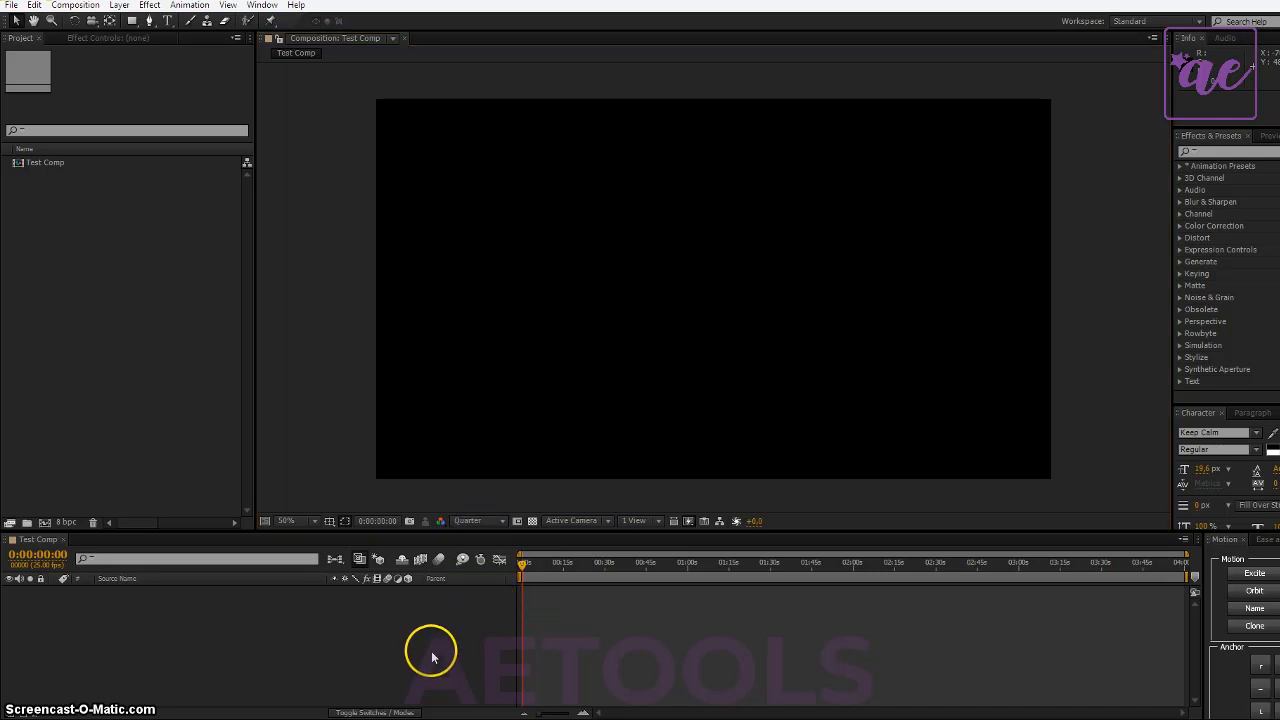
{"action": "left_click", "coordinate": [486, 521]}
{"action": "left_click", "coordinate": [487, 604]}
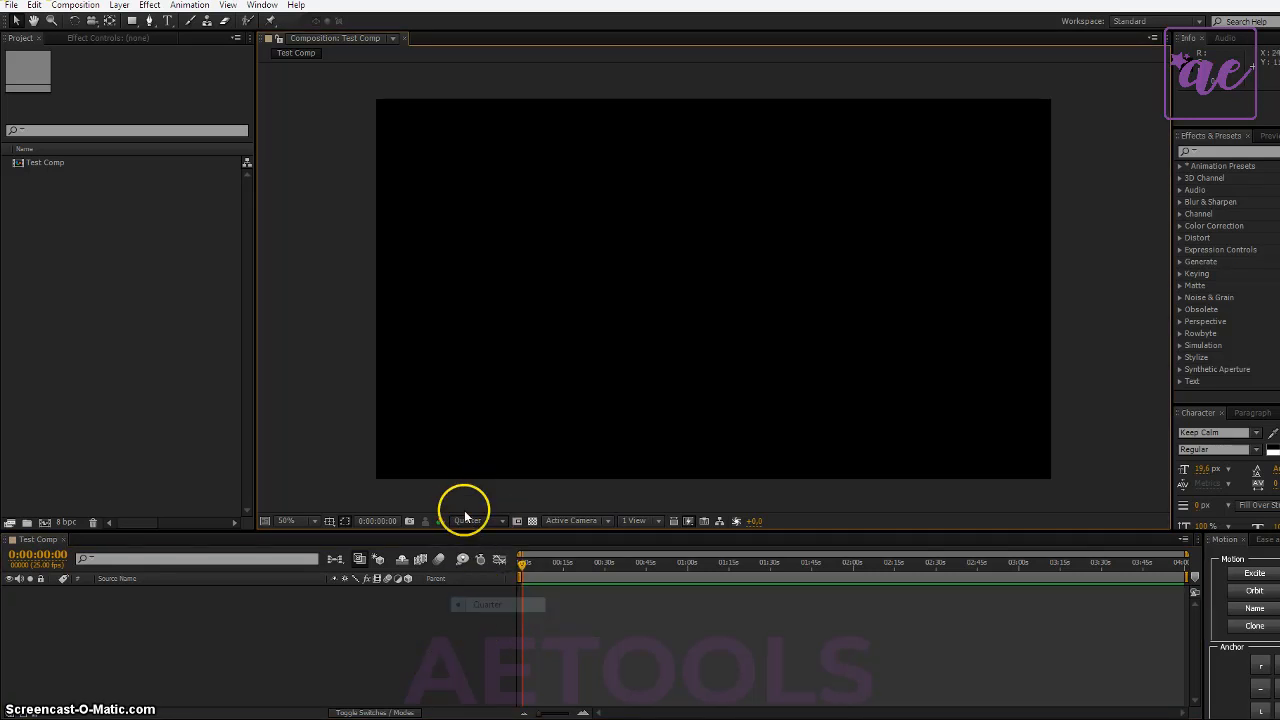
{"action": "left_click", "coordinate": [690, 521]}
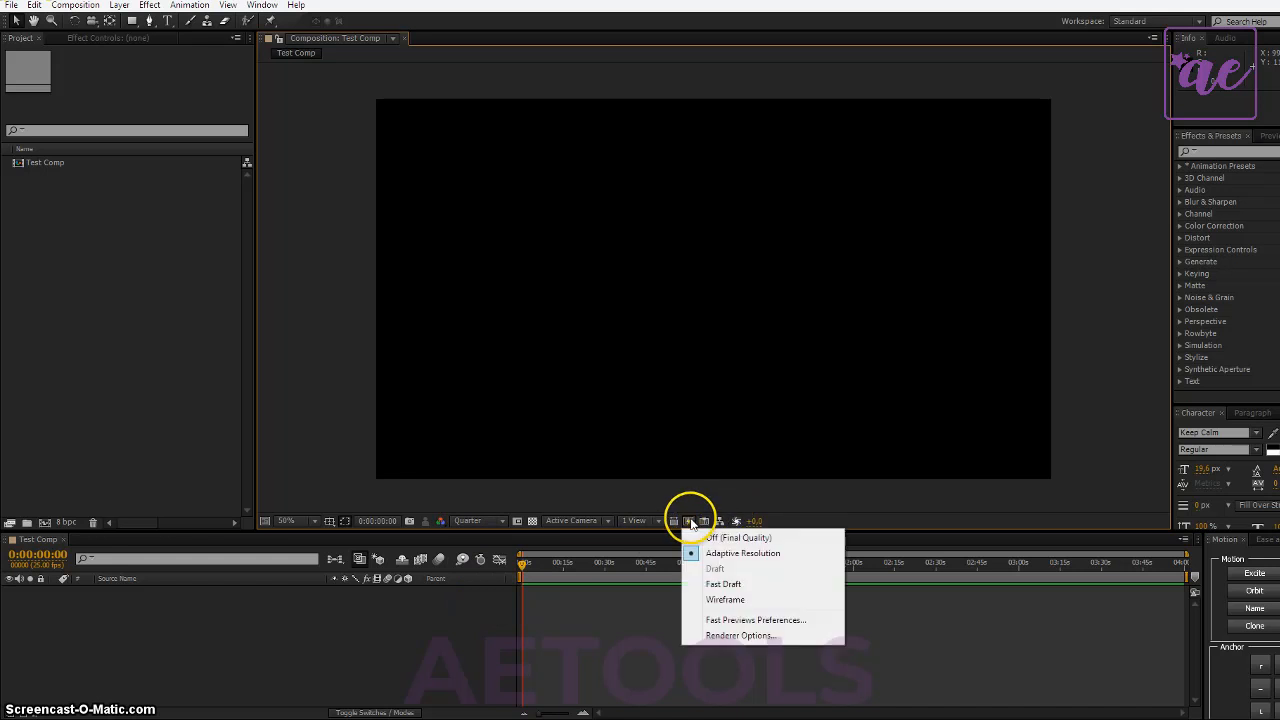
{"action": "left_click", "coordinate": [719, 556]}
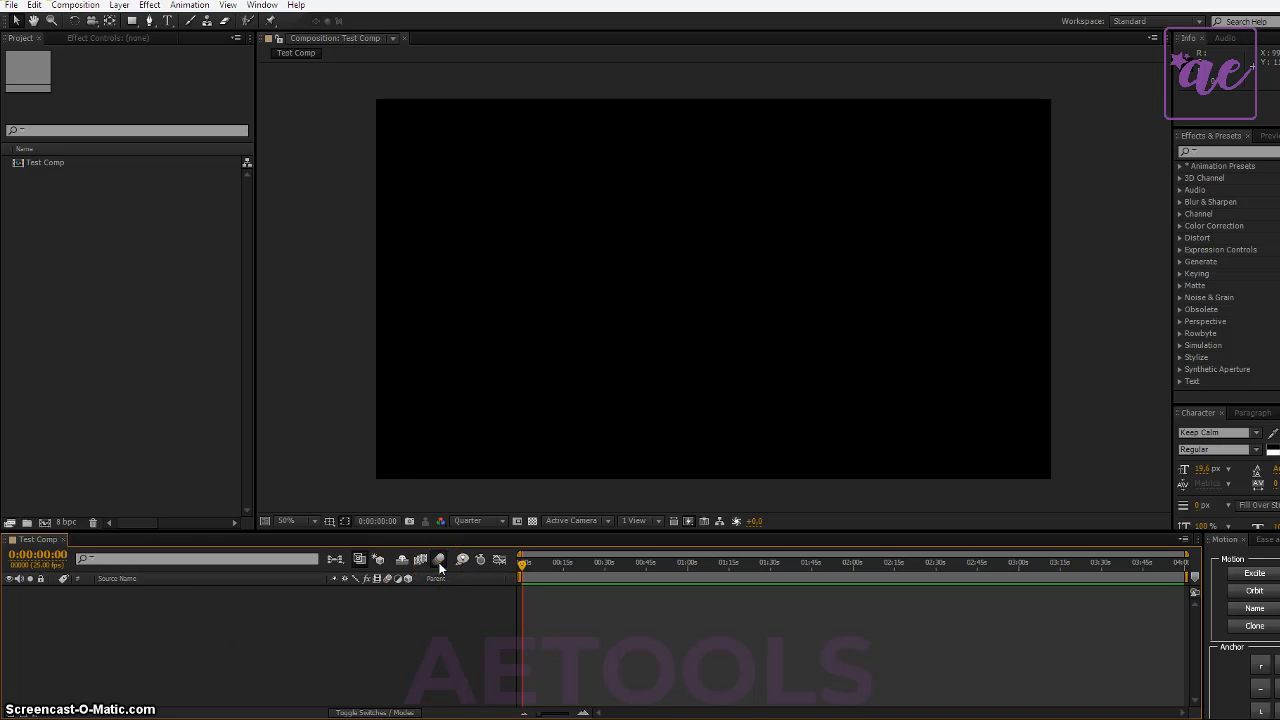
- Play and stop the Test Comp with the preview controls and try a RAM preview
{"action": "left_click", "coordinate": [442, 607]}
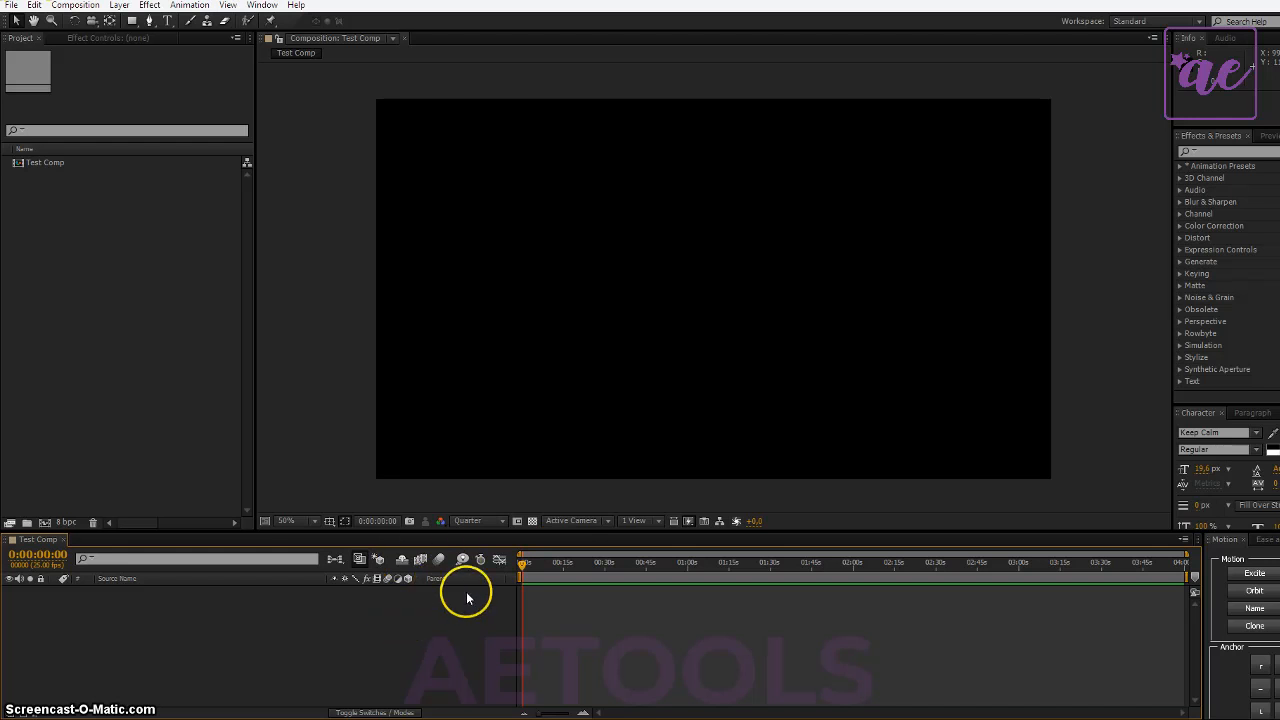
{"action": "mouse_move", "coordinate": [522, 563]}
{"action": "left_mouse_down"}
{"action": "mouse_move", "coordinate": [717, 563]}
{"action": "mouse_move", "coordinate": [509, 571]}
{"action": "mouse_move", "coordinate": [652, 570]}
{"action": "mouse_move", "coordinate": [527, 565]}
{"action": "left_mouse_up"}
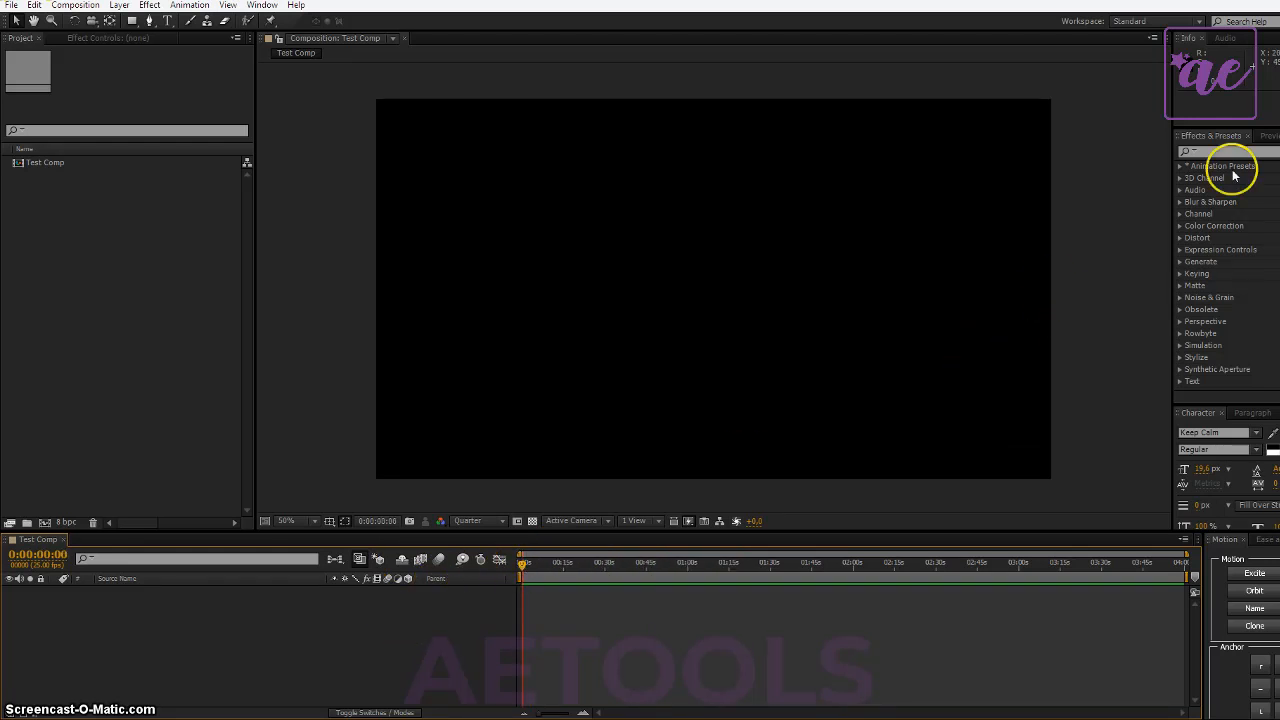
{"action": "left_click", "coordinate": [1270, 135]}
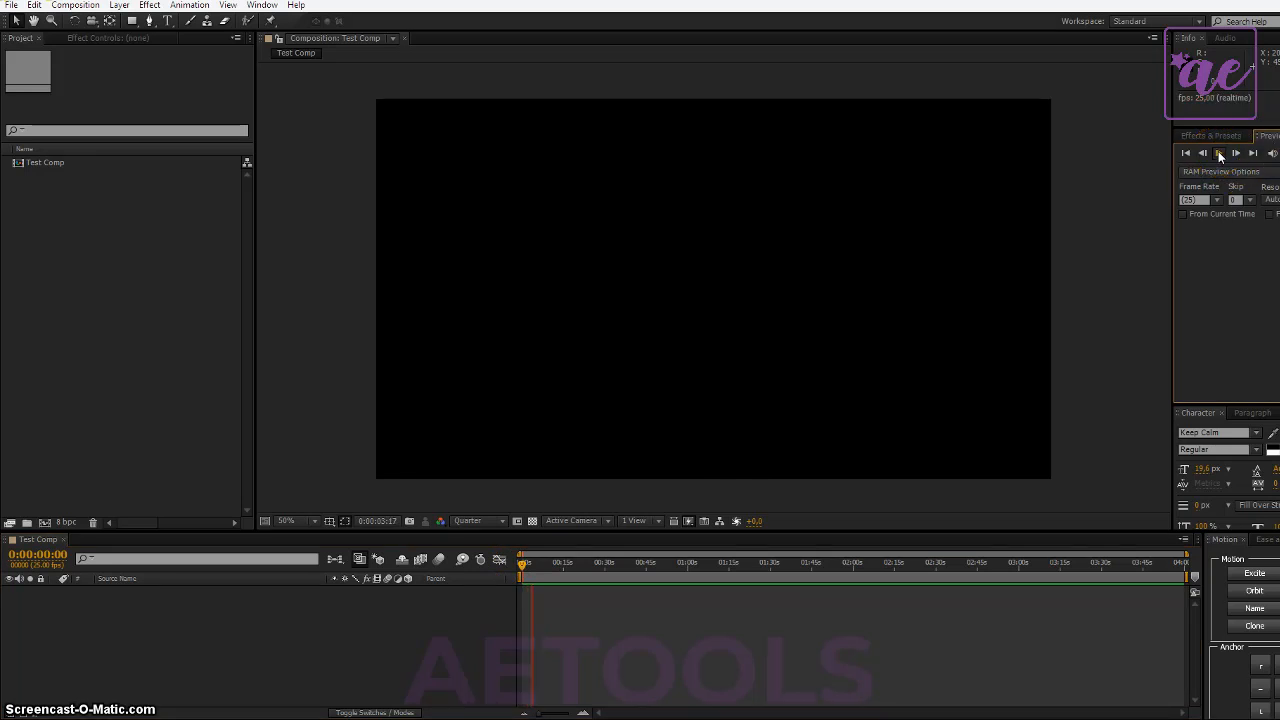
{"action": "left_click", "coordinate": [1218, 151]}
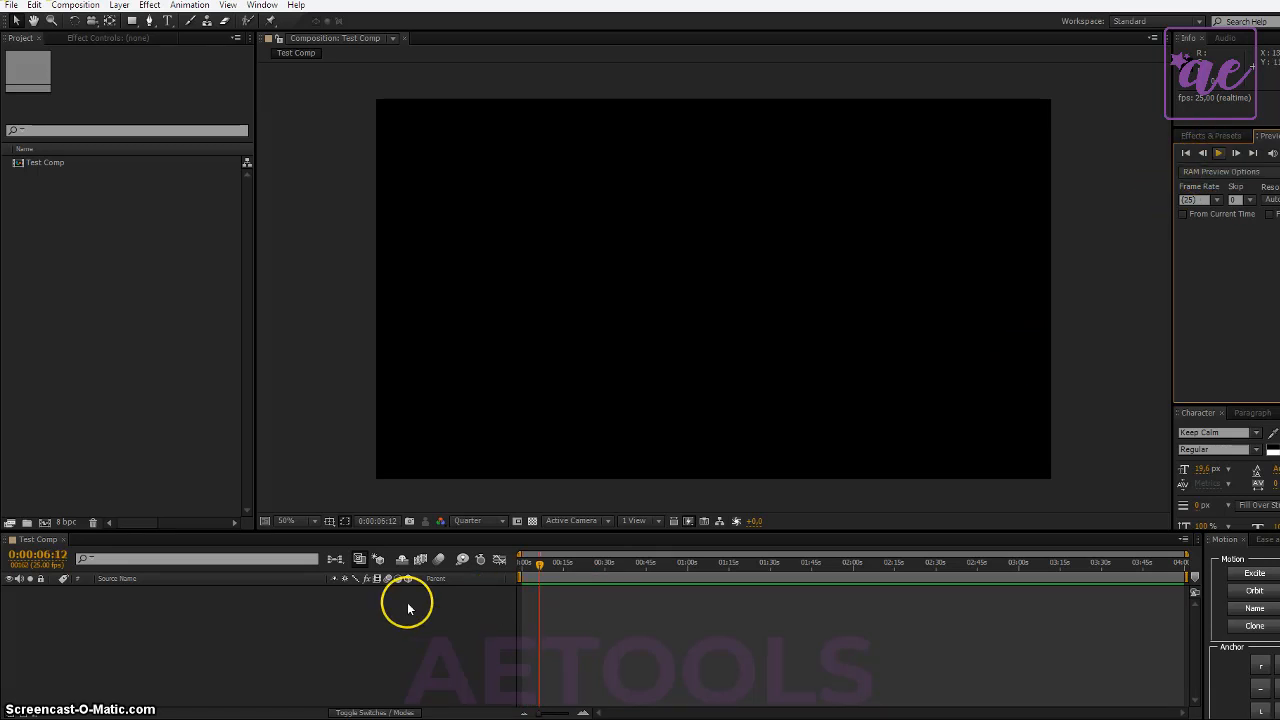
{"action": "left_click", "coordinate": [380, 630]}
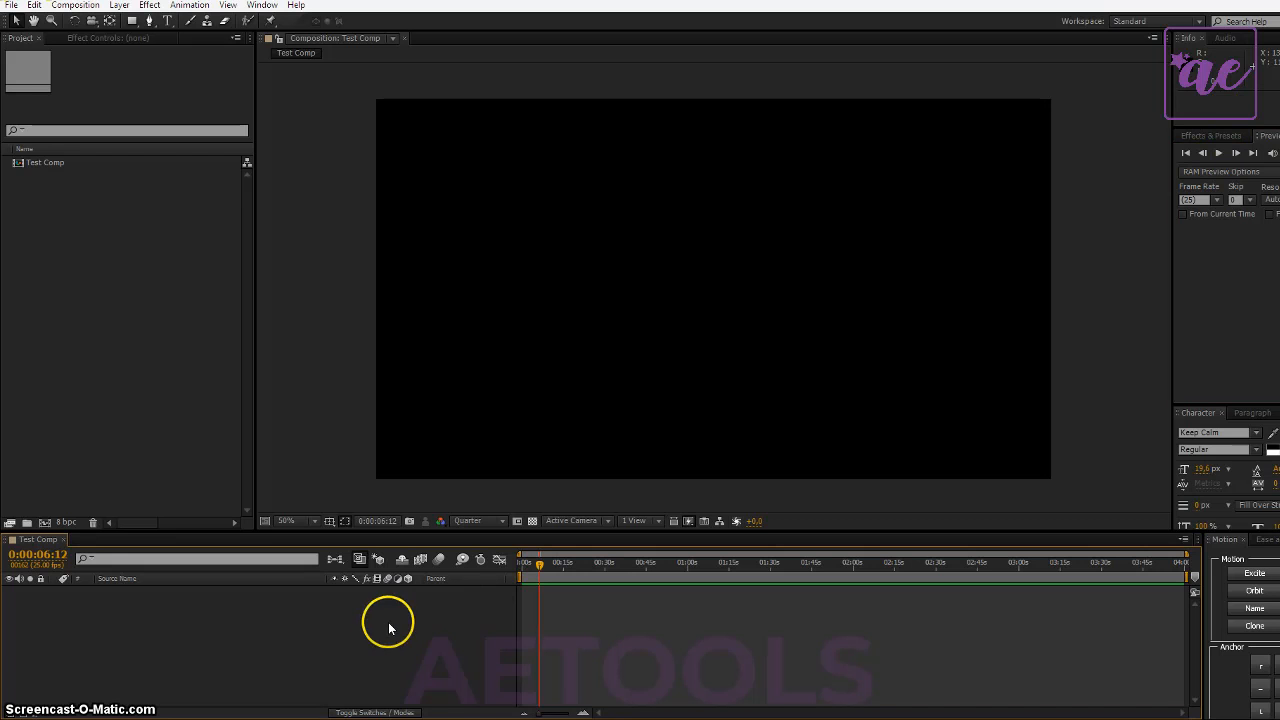
{"action": "key", "text": "KP_0"}
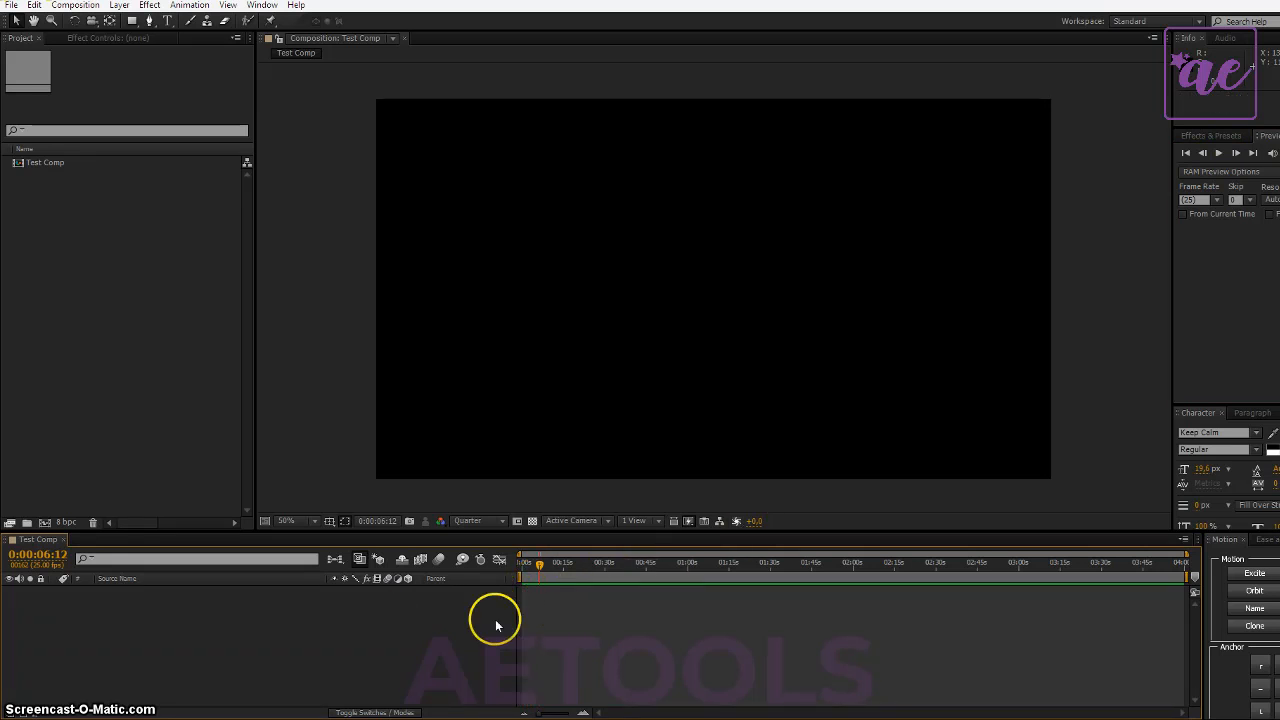
- Look over the project items and bring up the Effect Controls
{"action": "left_click", "coordinate": [140, 418]}
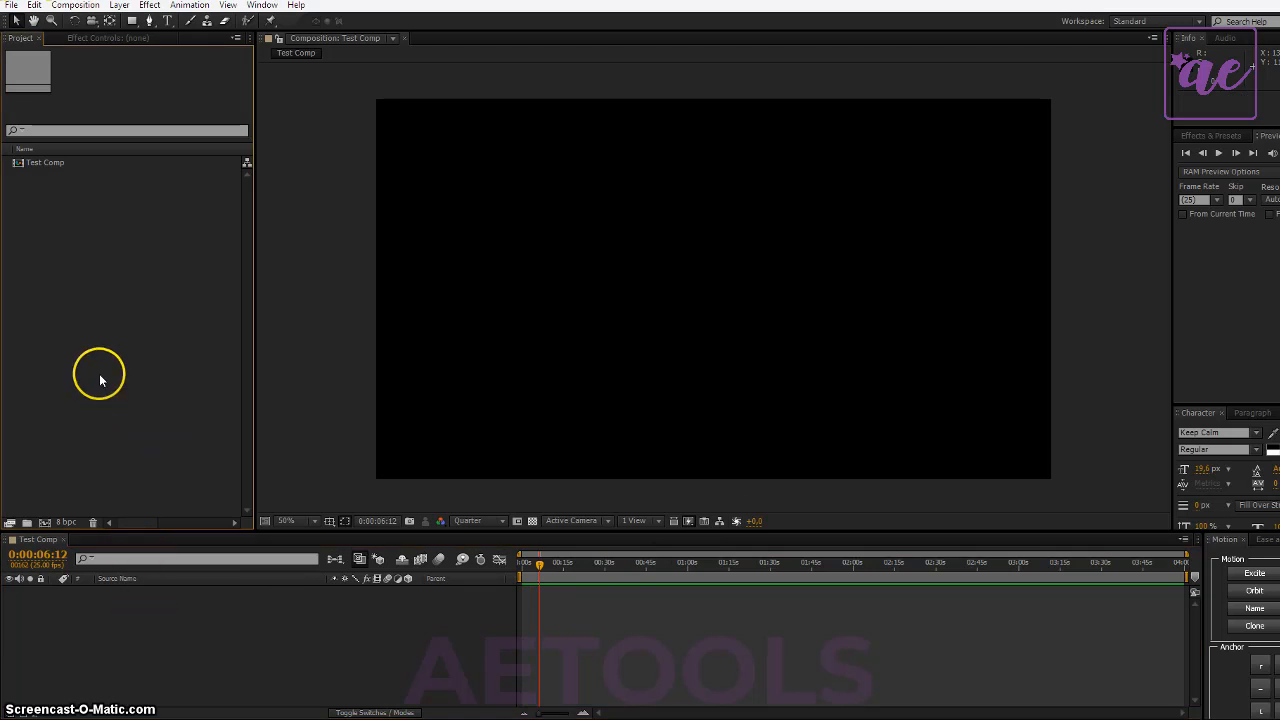
{"action": "left_click", "coordinate": [157, 366]}
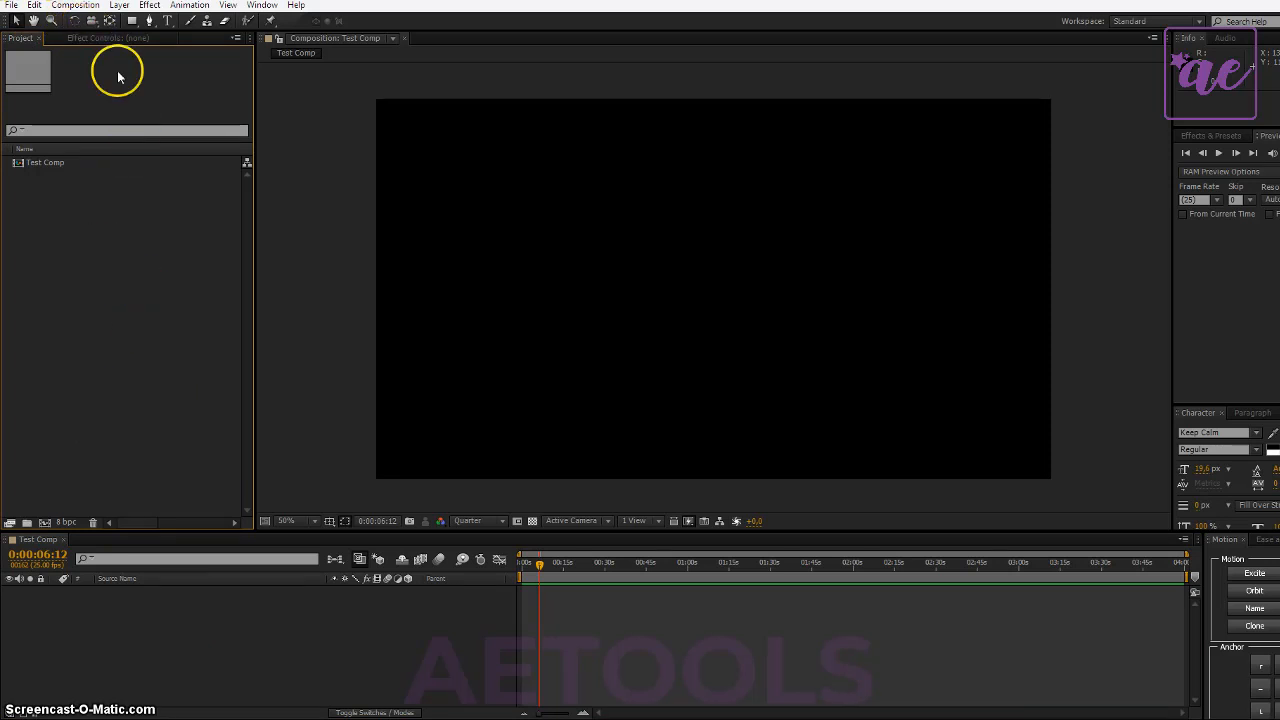
{"action": "left_click", "coordinate": [86, 38]}
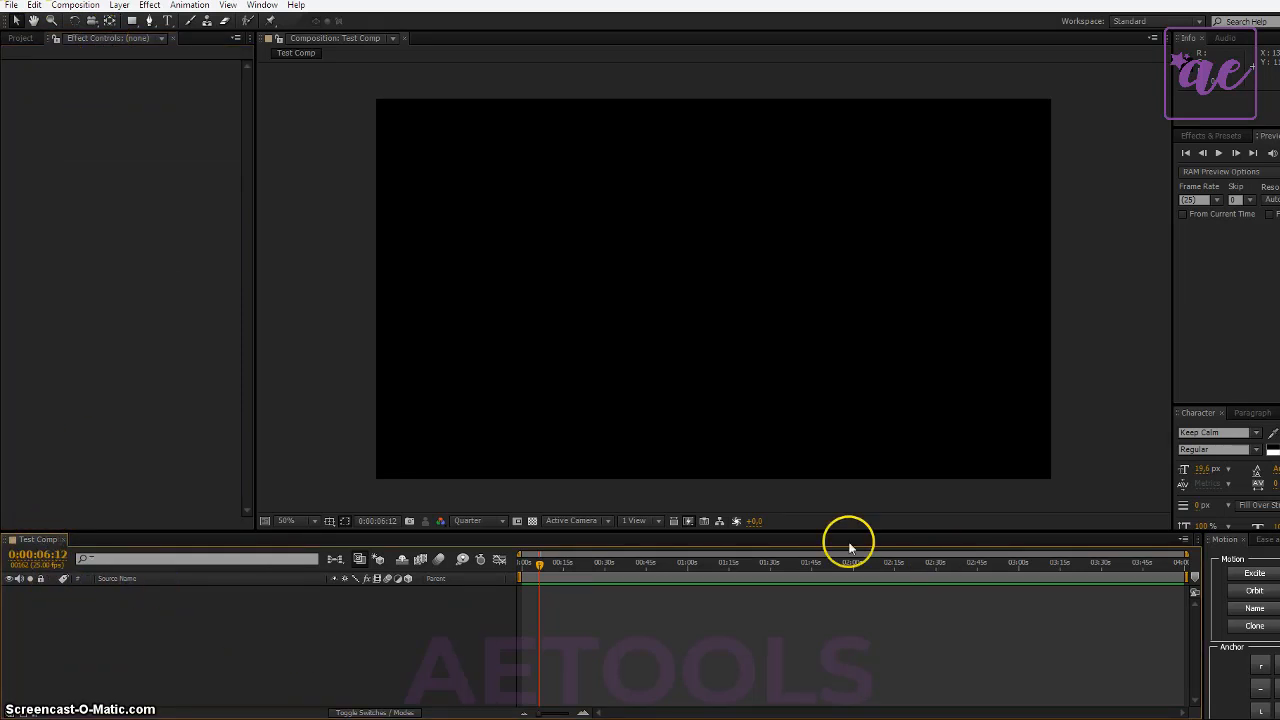
- Add a null object to the Test Comp and rename it Layer
{"action": "right_click", "coordinate": [202, 630]}
{"action": "mouse_move", "coordinate": [384, 486]}
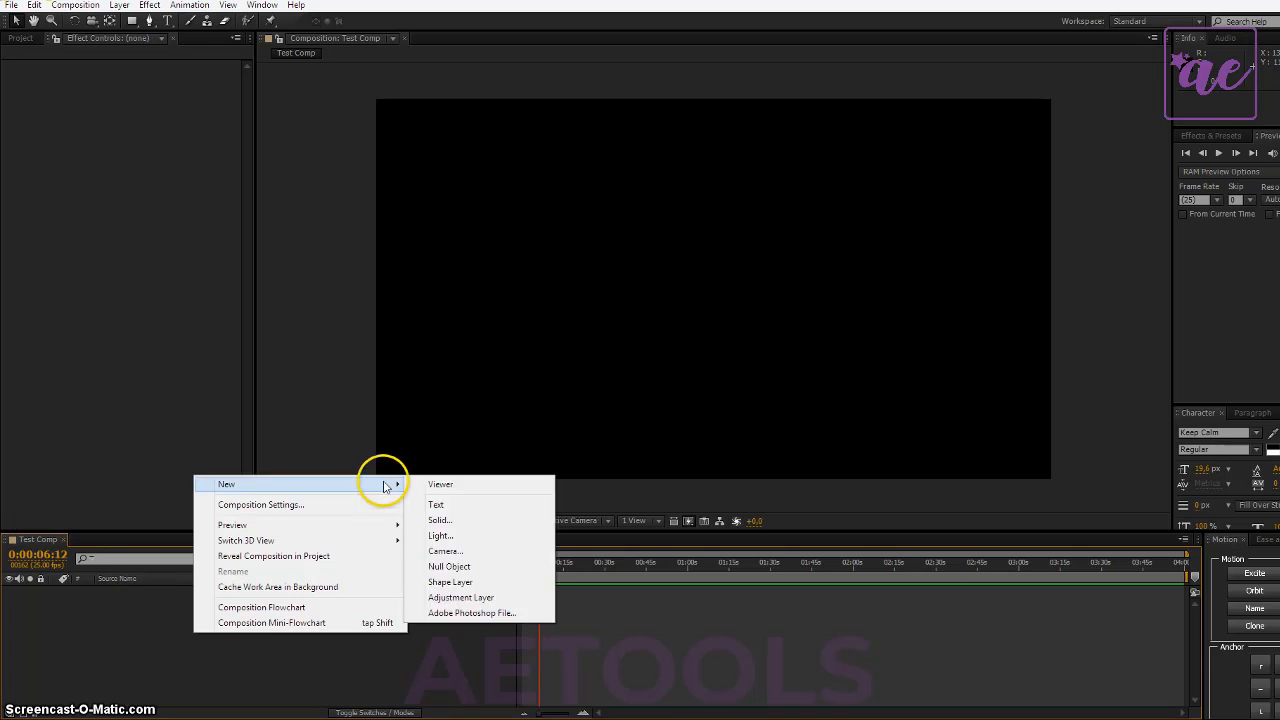
{"action": "left_click", "coordinate": [455, 566]}
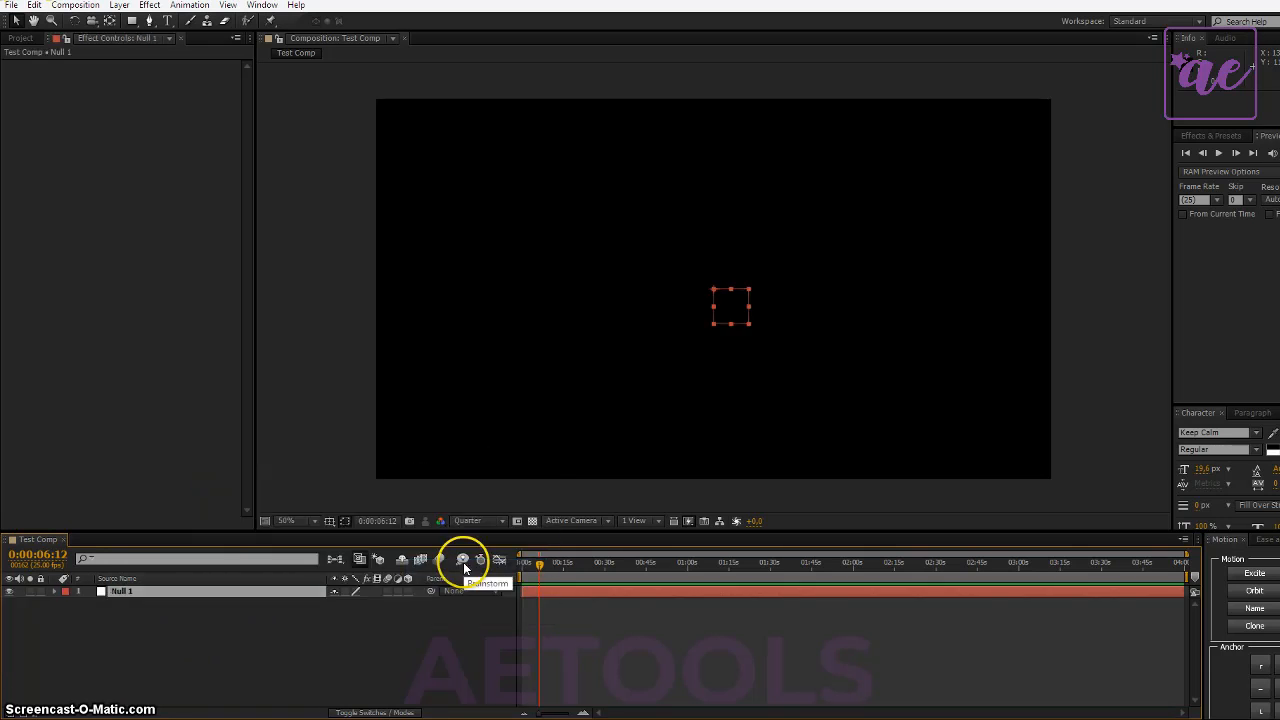
{"action": "key", "text": "Return"}
{"action": "type", "text": "Layer"}
{"action": "key", "text": "Return"}
{"action": "left_click", "coordinate": [357, 663]}
- Move the current time back and forth along the Test Comp timeline, finishing at about 0:01:04:18
{"action": "left_click_drag", "start_coordinate": [654, 568], "coordinate": [846, 562]}
{"action": "left_click", "coordinate": [606, 593]}
{"action": "left_click", "coordinate": [649, 629]}
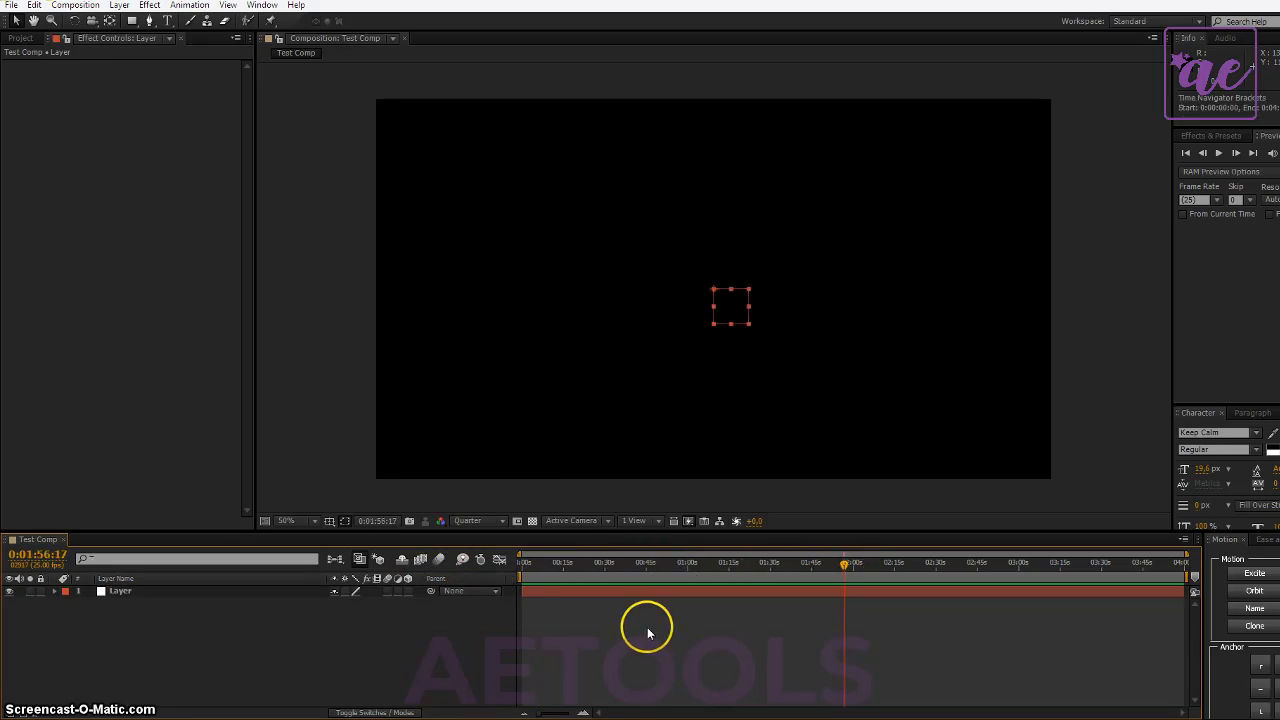
{"action": "left_click", "coordinate": [667, 567]}
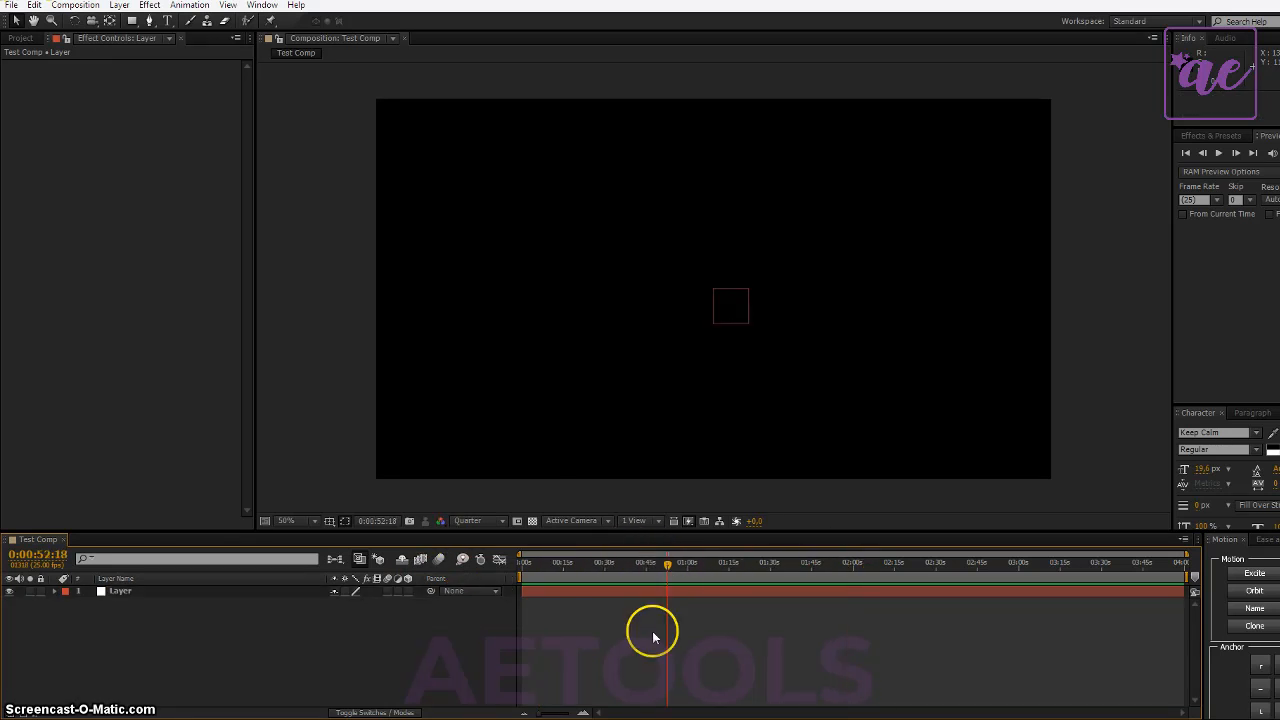
{"action": "left_click", "coordinate": [826, 563]}
{"action": "left_click", "coordinate": [625, 563]}
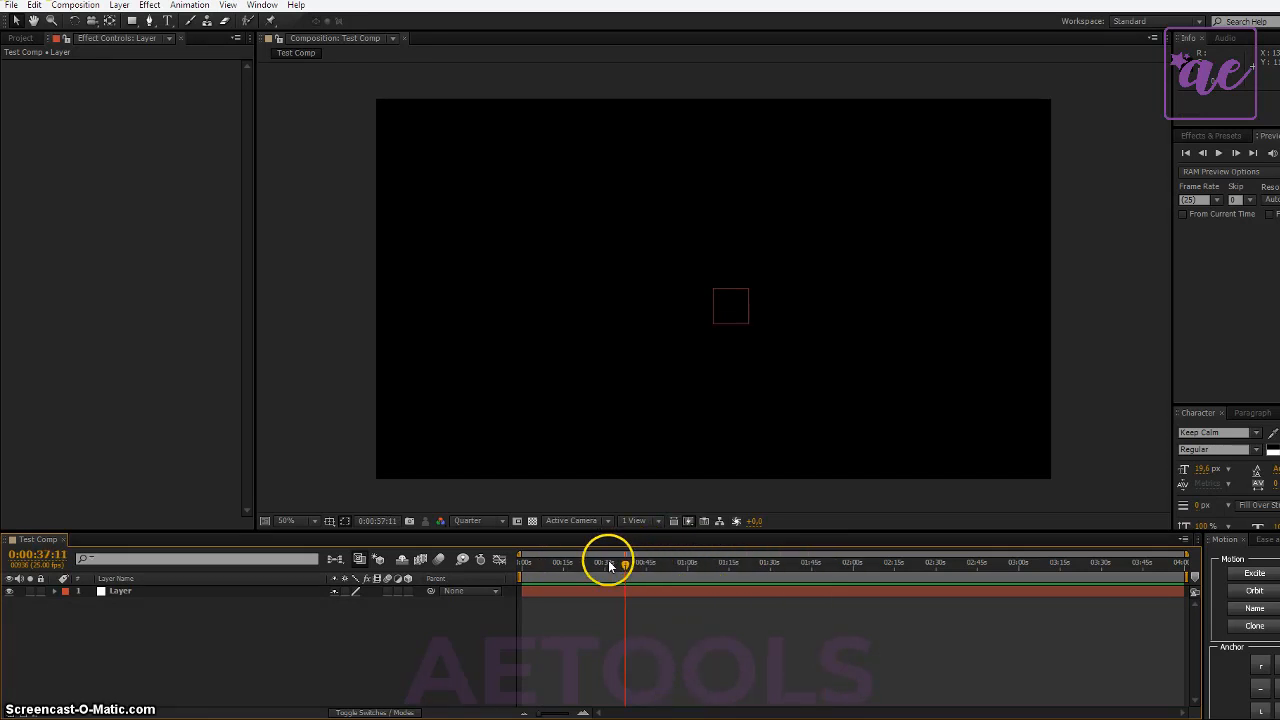
{"action": "left_click", "coordinate": [574, 565]}
{"action": "left_click", "coordinate": [701, 563]}
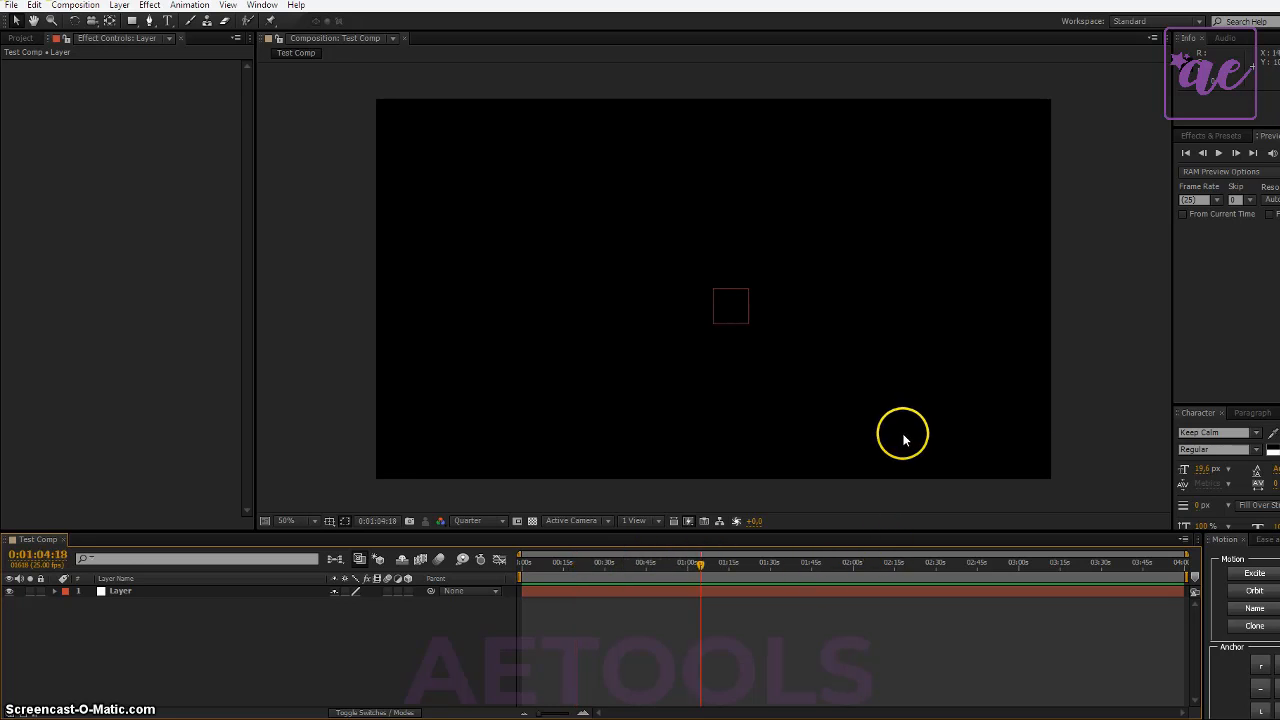
- Enlarge the Character panel upward, check the Paragraph settings and return to the Character settings
{"action": "left_click_drag", "start_coordinate": [1228, 408], "coordinate": [1229, 310]}
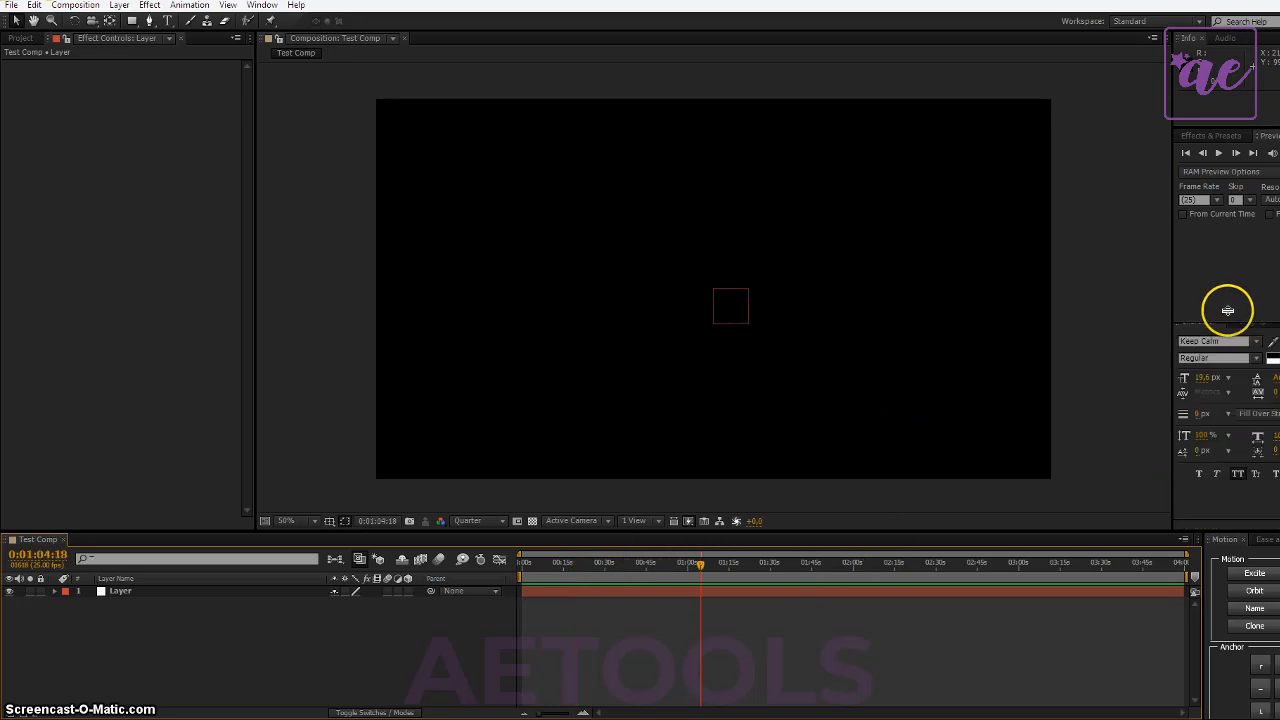
{"action": "left_click", "coordinate": [1240, 340]}
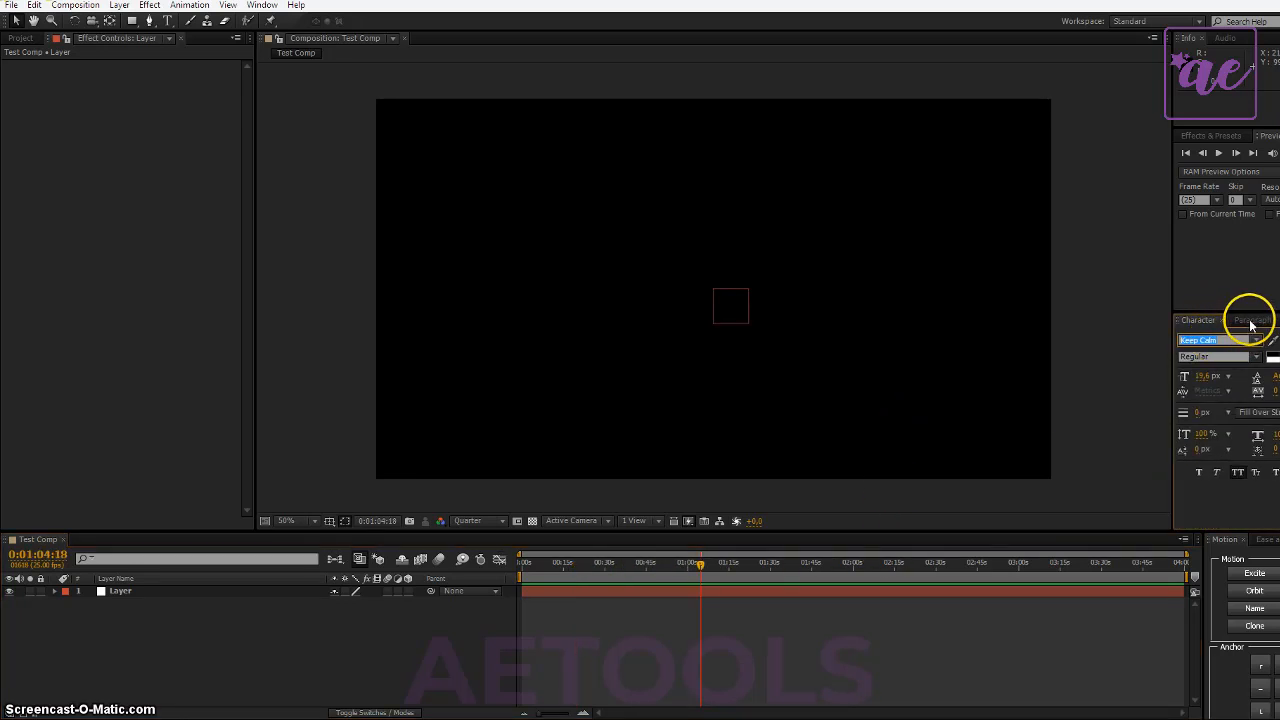
{"action": "left_click", "coordinate": [1258, 321]}
{"action": "left_click", "coordinate": [1199, 320]}
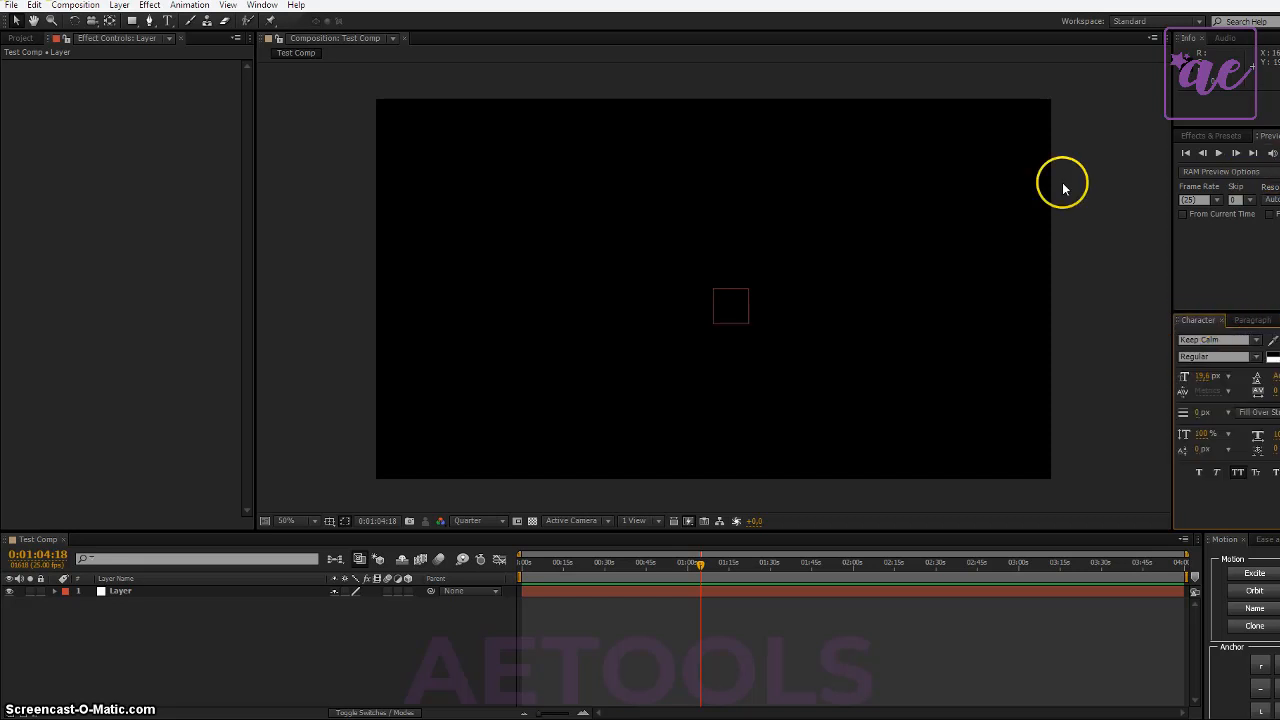
- Focus the Preview controls and review the list of available panels and scripts without choosing one
{"action": "left_click", "coordinate": [1262, 132]}
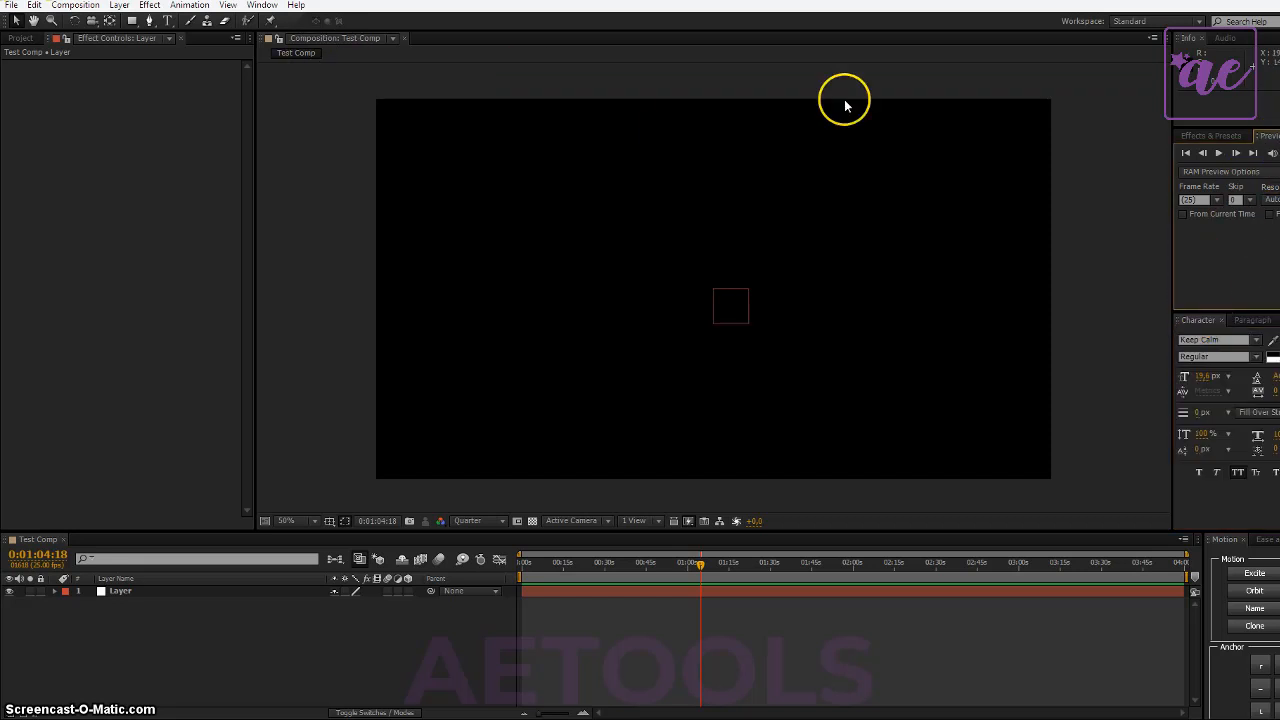
{"action": "left_click", "coordinate": [264, 6]}
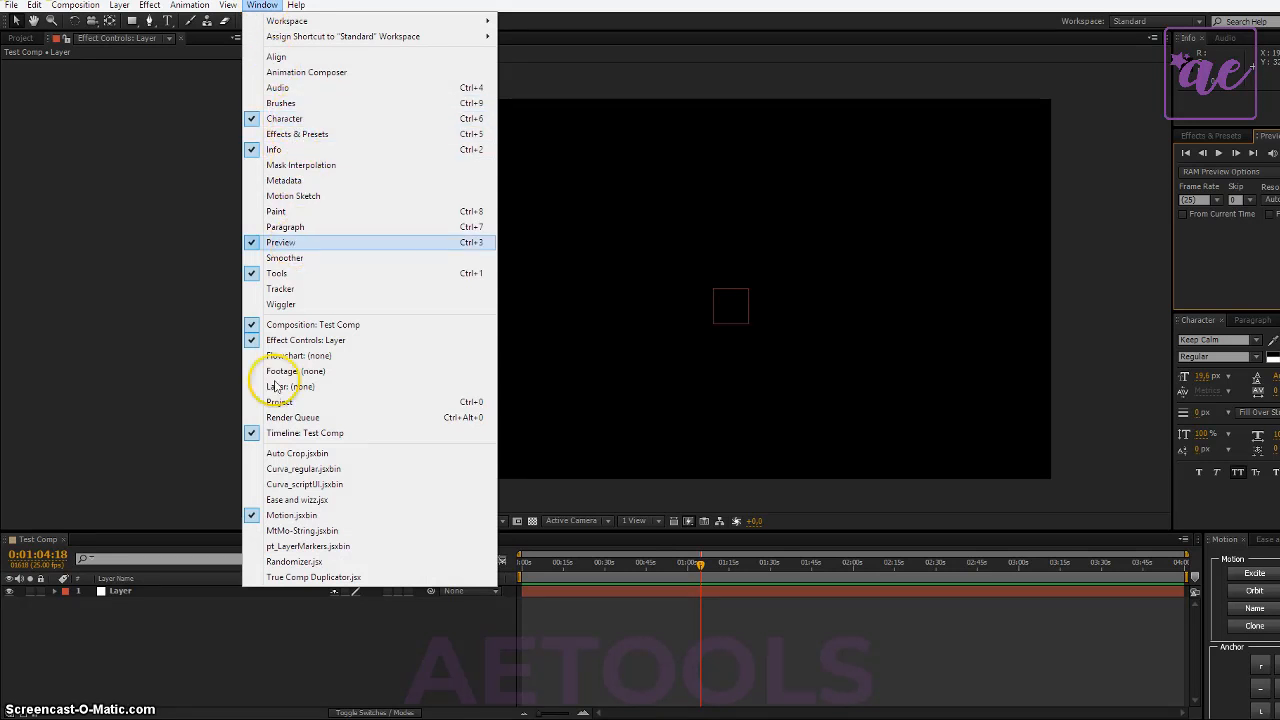
{"action": "left_click", "coordinate": [63, 269]}
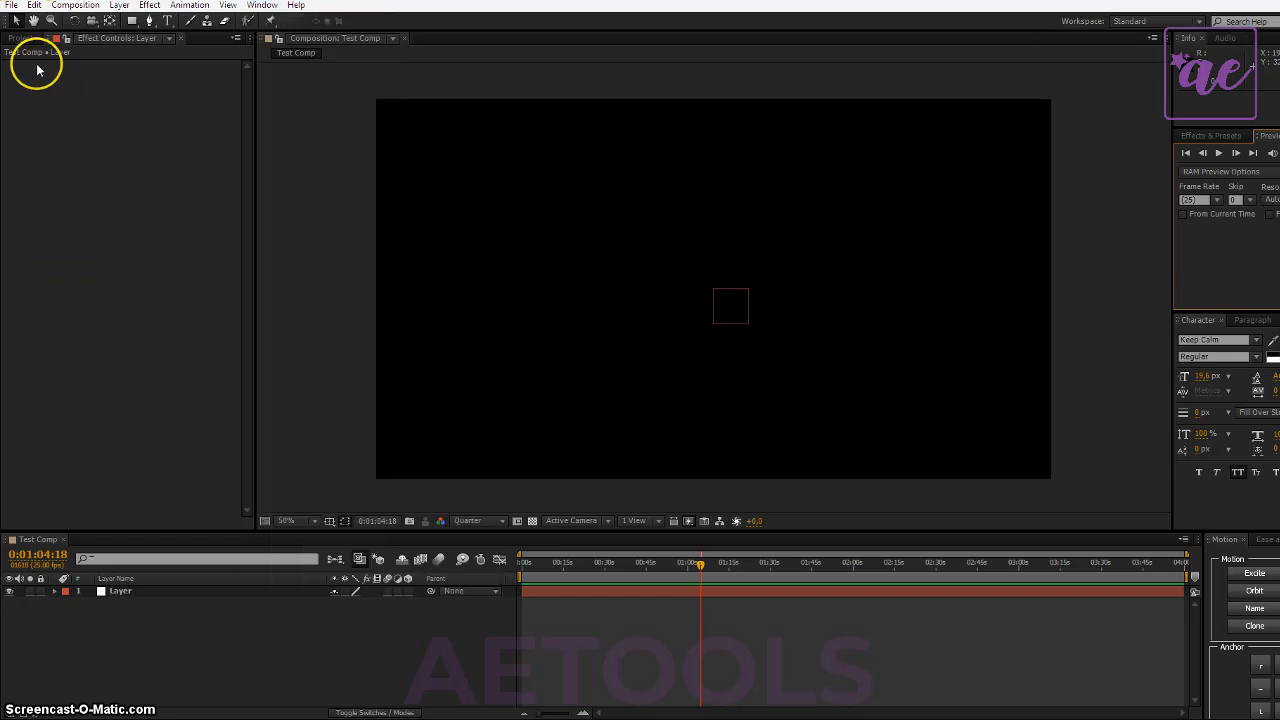
- Show the project's contents and use the Selection tool to select the null object in the Test Comp view
{"action": "left_click", "coordinate": [22, 38]}
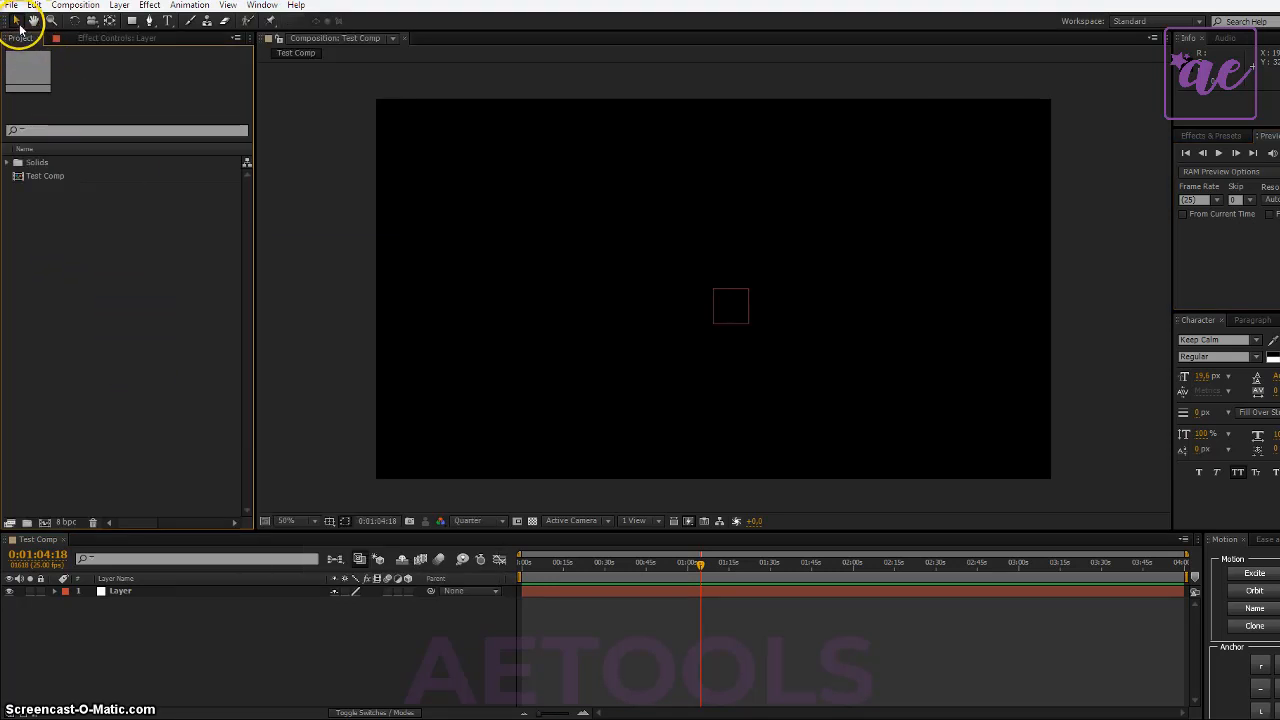
{"action": "left_click", "coordinate": [20, 26]}
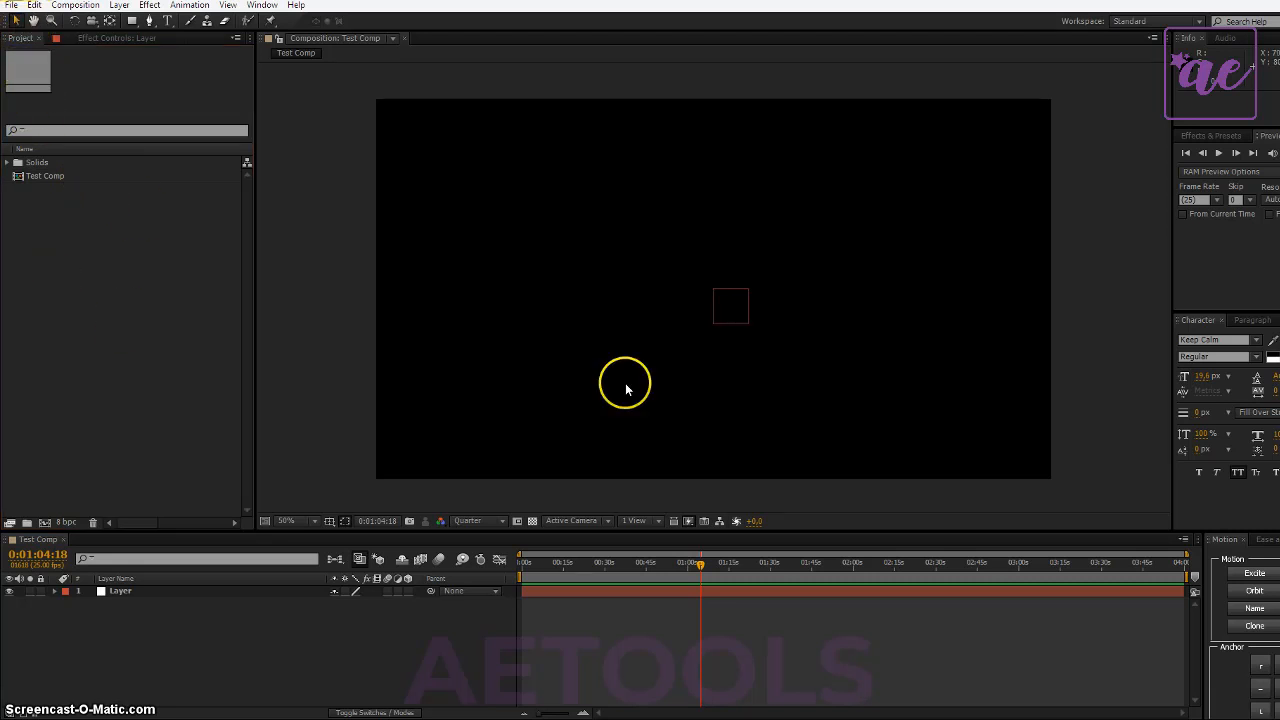
{"action": "left_click", "coordinate": [732, 314]}
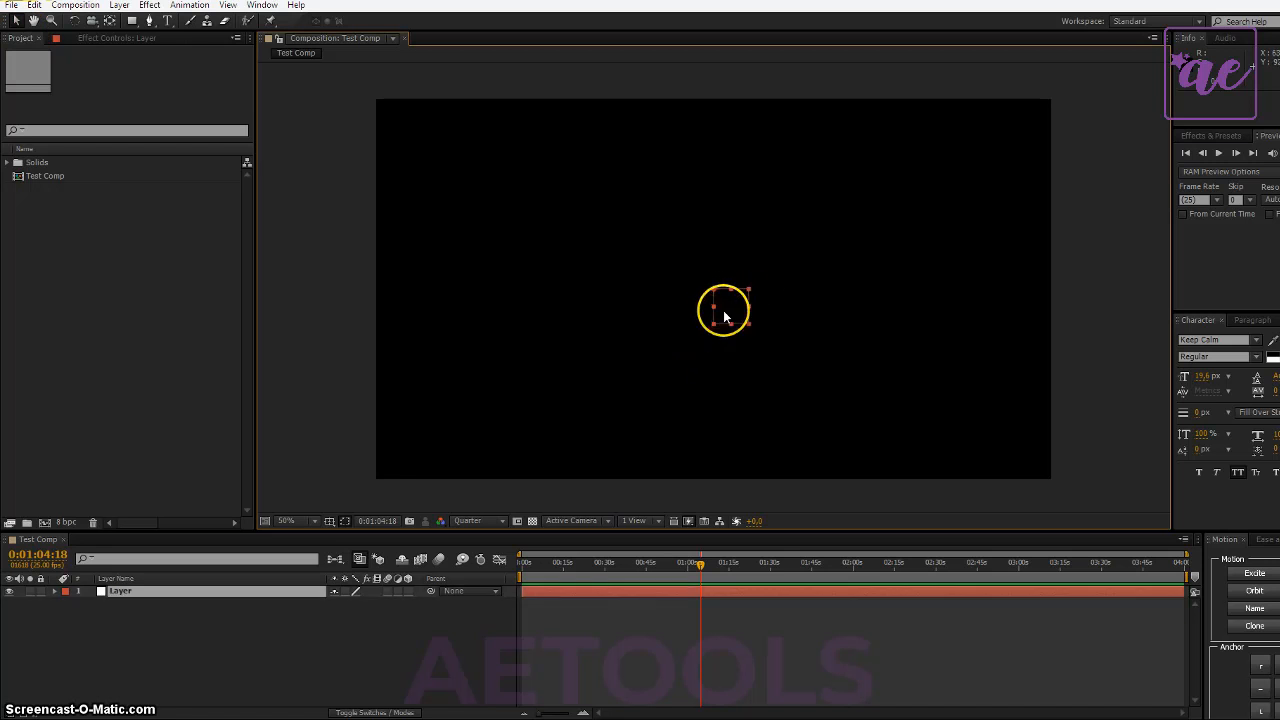
- Duplicate the Layer null object and move the copy horizontally to the left of the original
{"action": "left_click", "coordinate": [221, 595]}
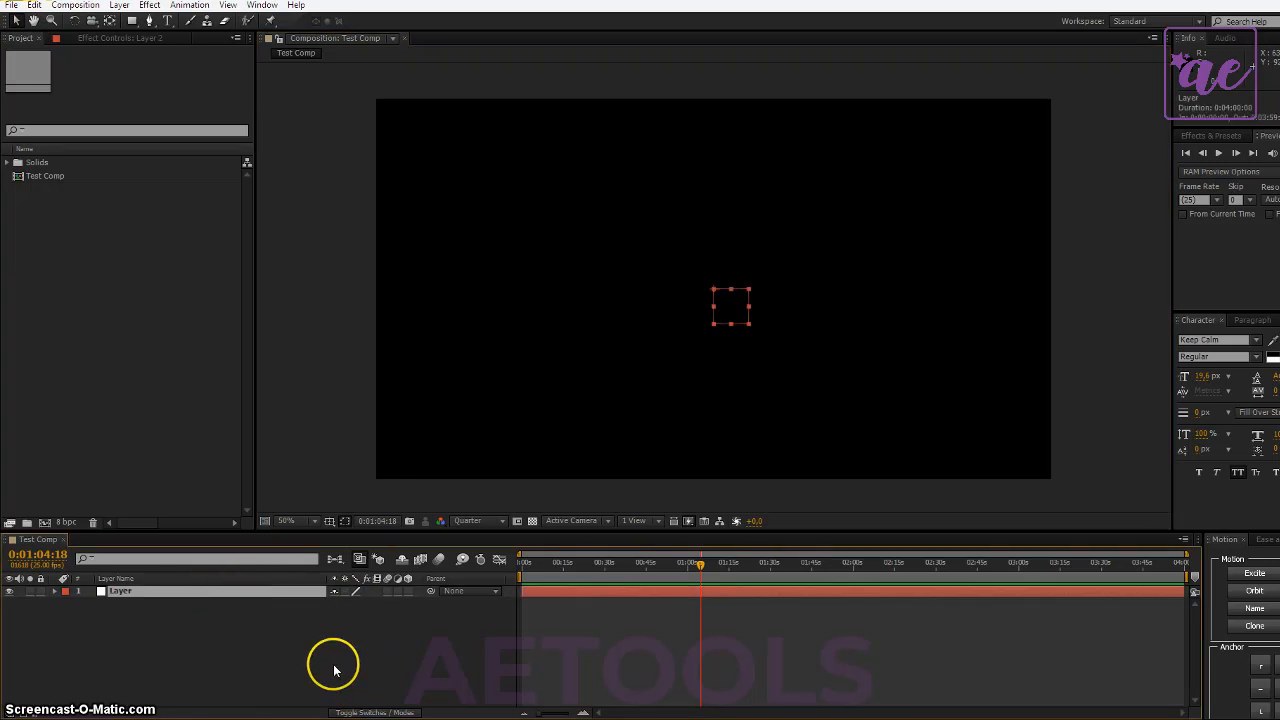
{"action": "key", "text": "ctrl+d"}
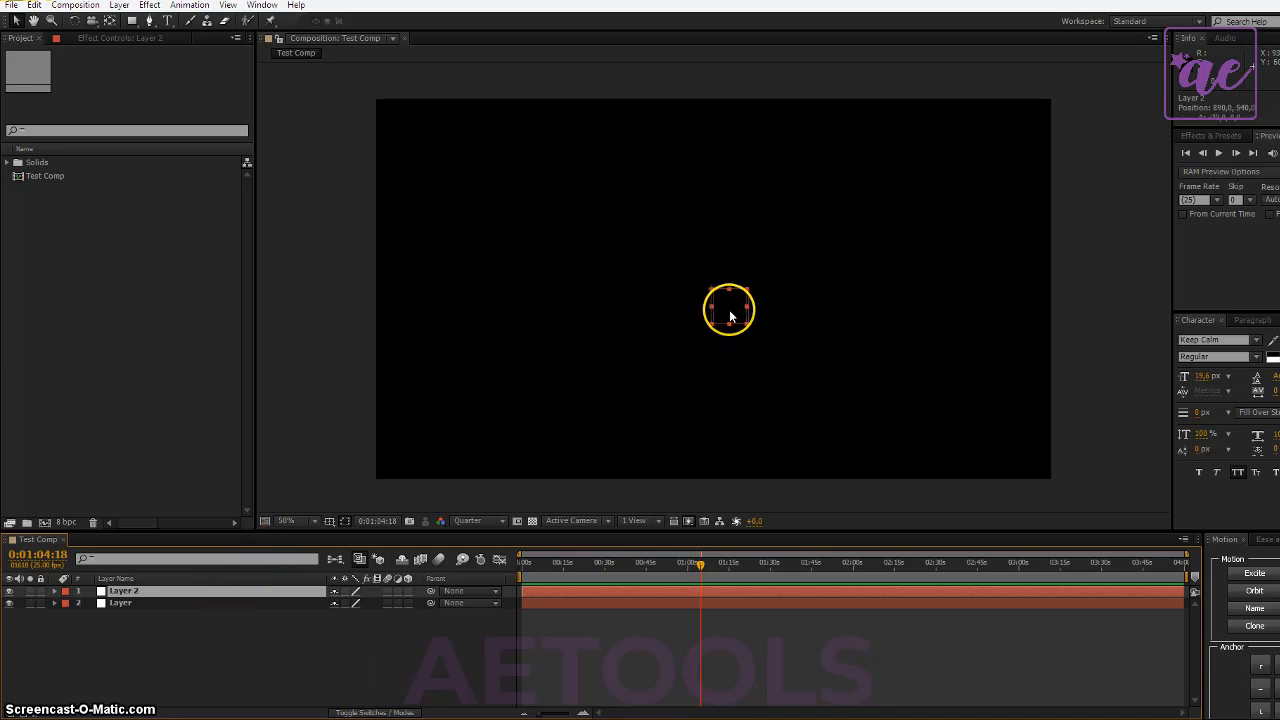
{"action": "left_click_drag", "start_coordinate": [729, 309], "coordinate": [649, 338]}
- Select each of the two null layers in turn, in the layer list and the composition view, and finish with nothing selected
{"action": "left_click", "coordinate": [155, 617]}
{"action": "left_click", "coordinate": [154, 591]}
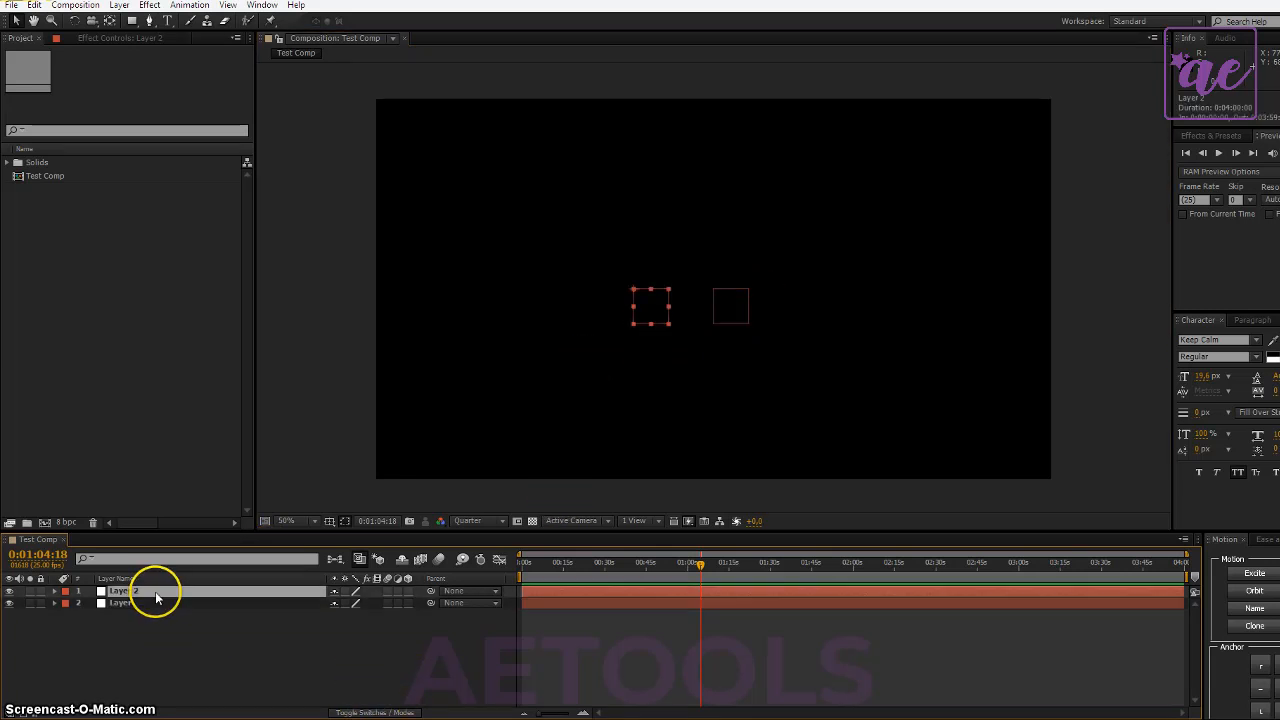
{"action": "left_click", "coordinate": [241, 604]}
{"action": "left_click", "coordinate": [207, 592]}
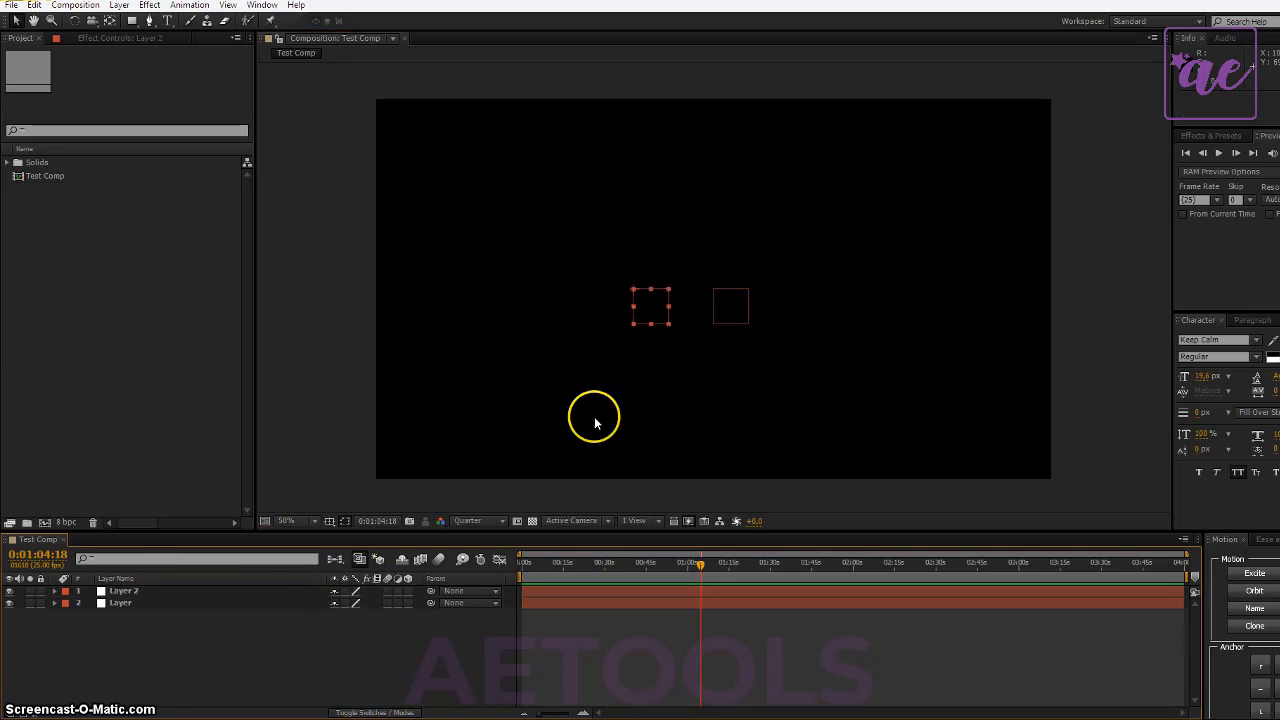
{"action": "left_click", "coordinate": [726, 300]}
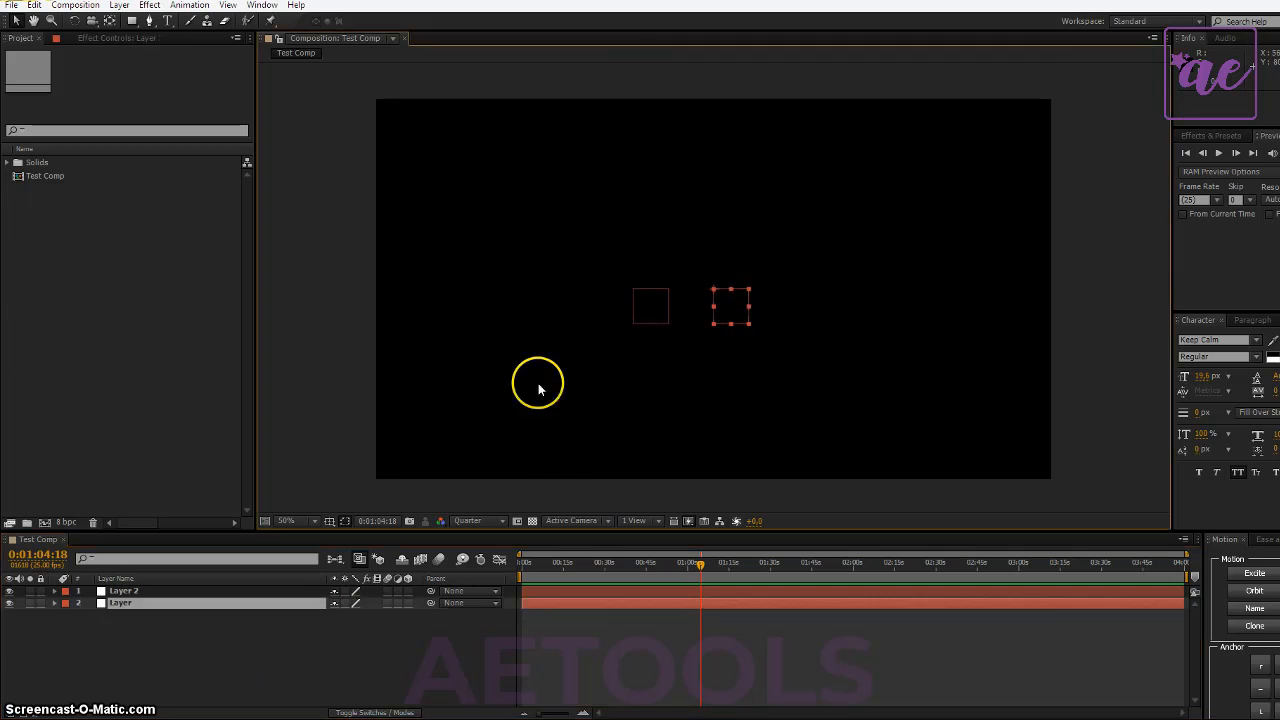
{"action": "left_click", "coordinate": [15, 22]}
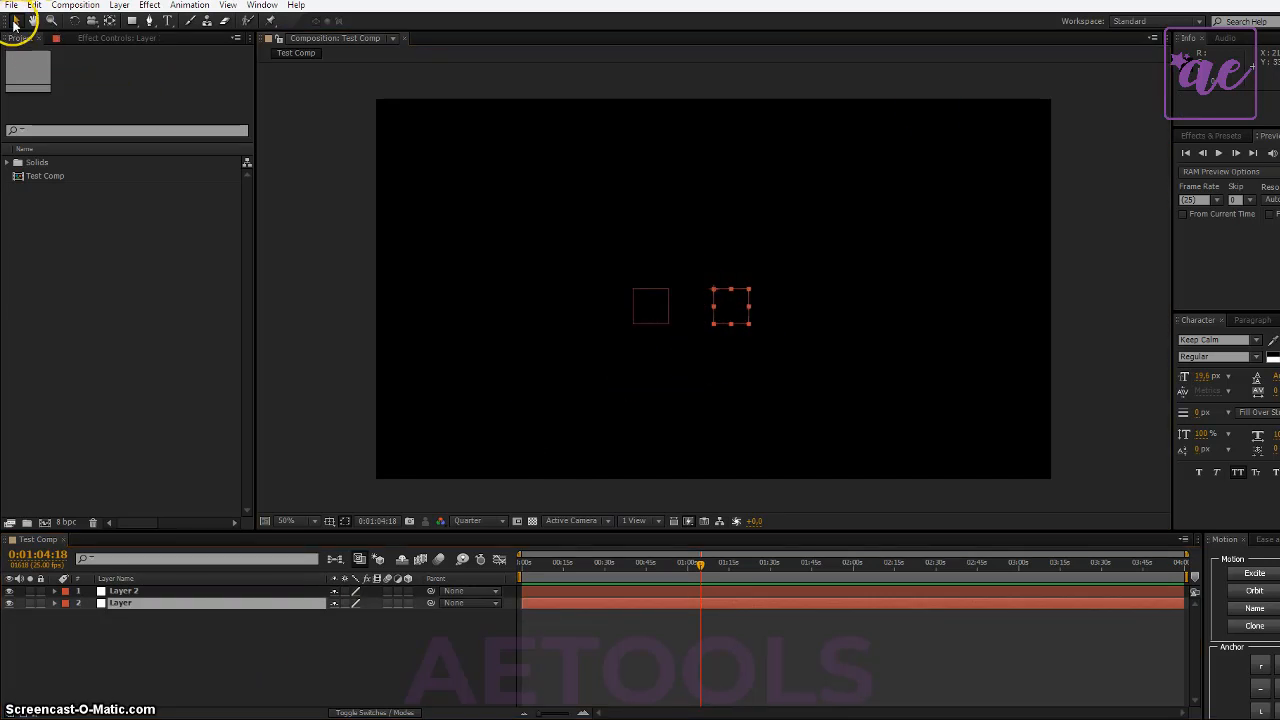
{"action": "key", "text": "Return"}
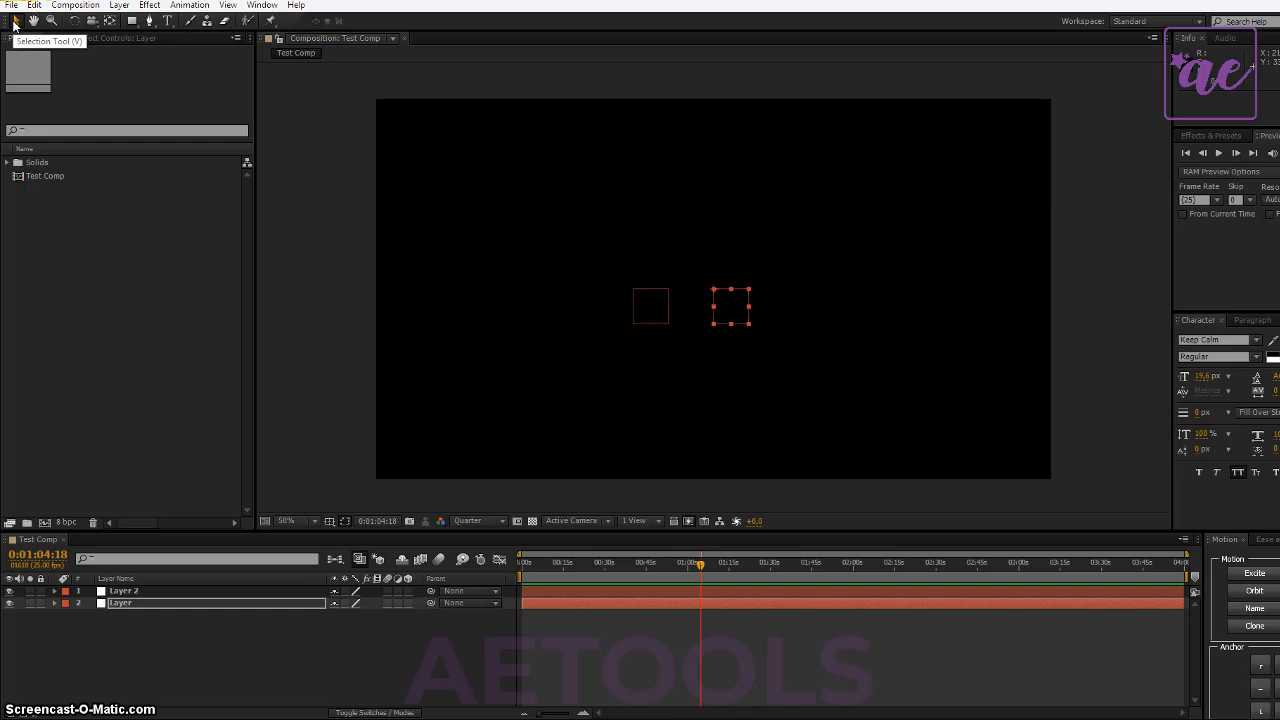
{"action": "left_click", "coordinate": [652, 303]}
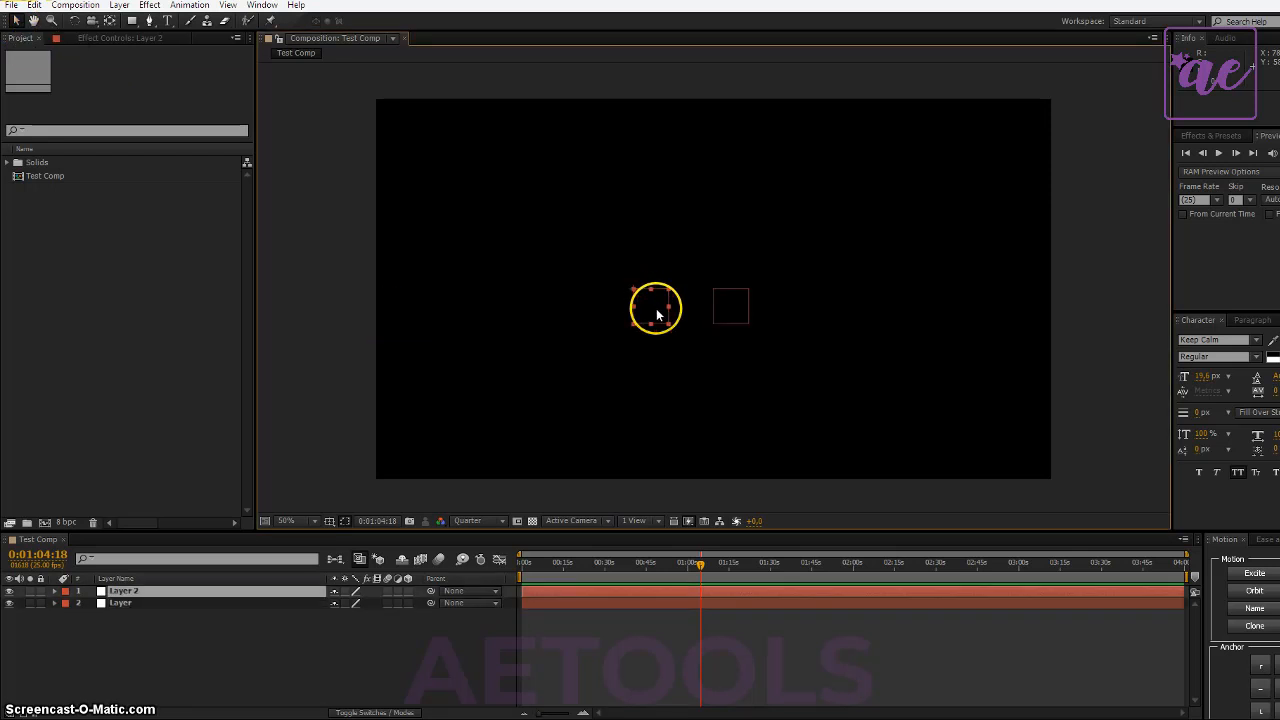
{"action": "left_click", "coordinate": [246, 640]}
{"action": "left_click", "coordinate": [152, 417]}
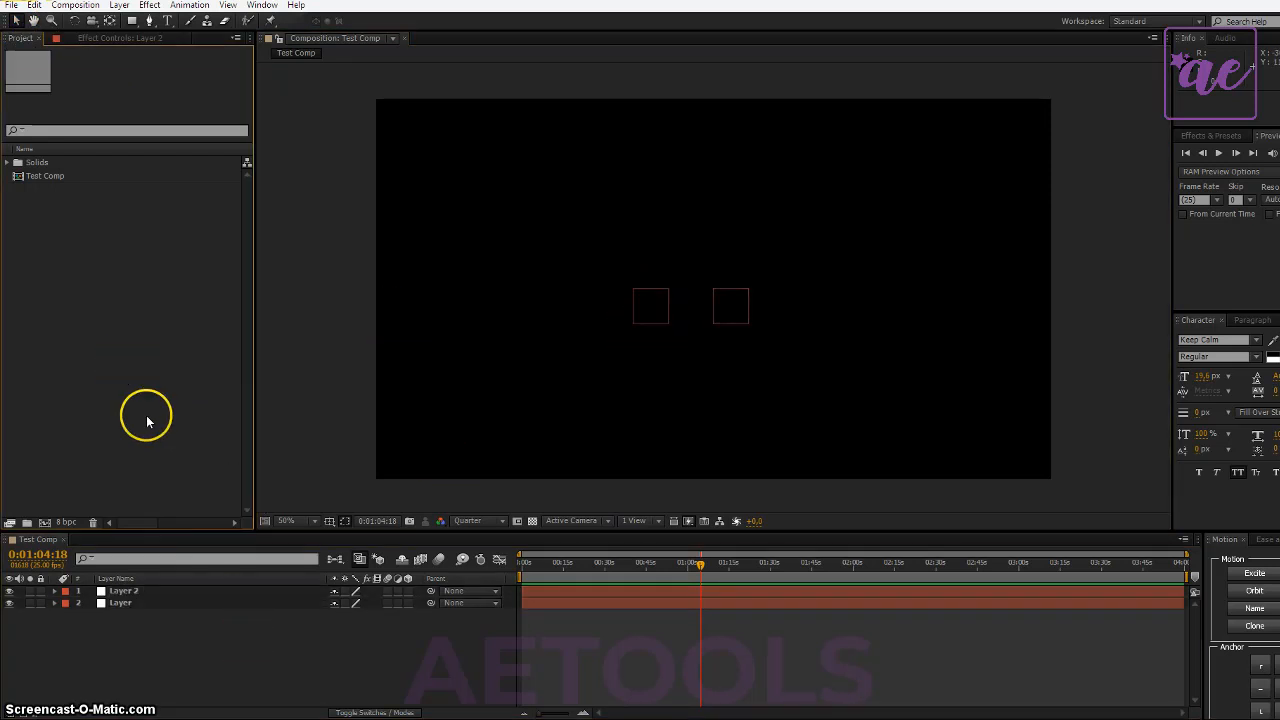
- Make the Test Comp timeline active and add the composition to the render queue
{"action": "left_click", "coordinate": [88, 9]}
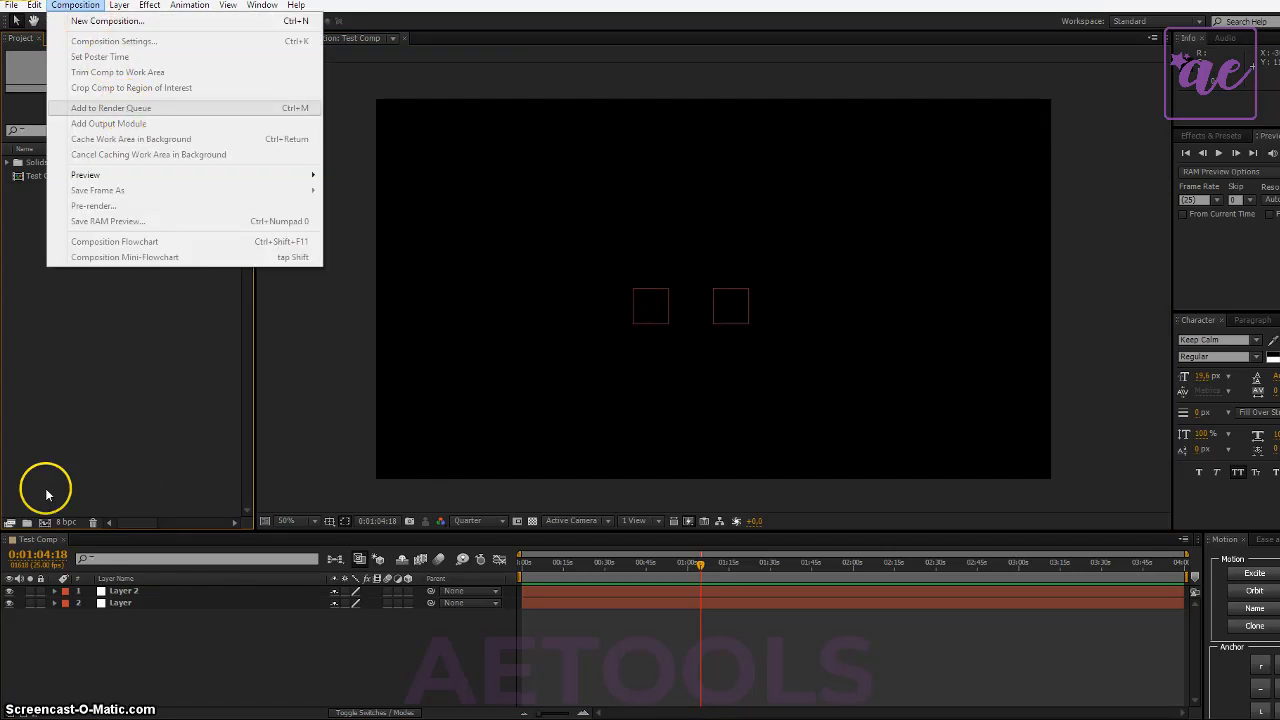
{"action": "left_click", "coordinate": [34, 540]}
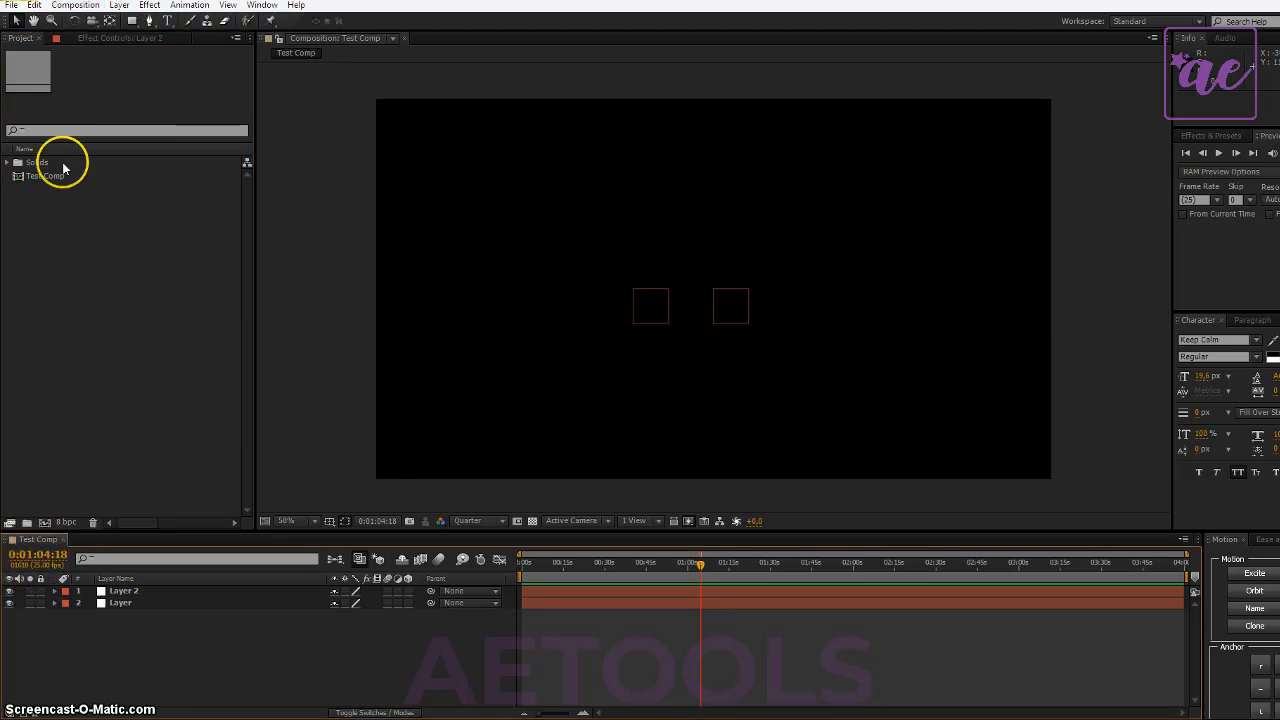
{"action": "left_click", "coordinate": [75, 5]}
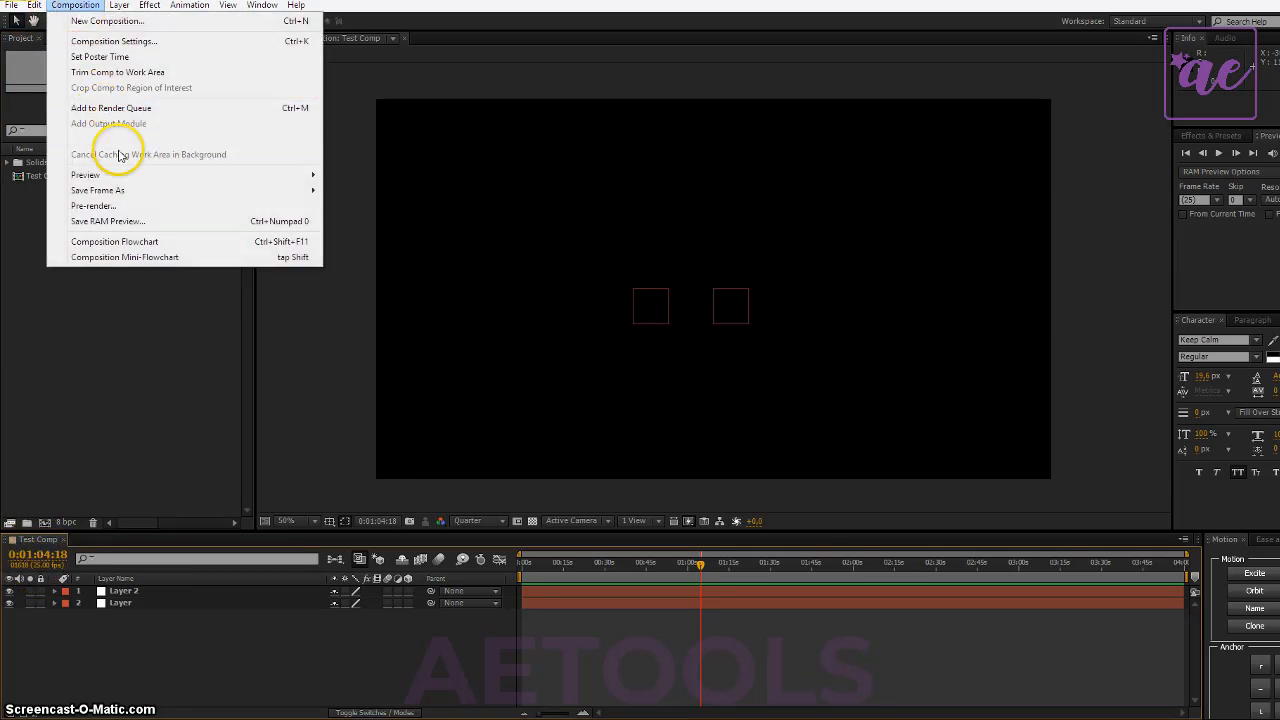
{"action": "left_click", "coordinate": [217, 108]}
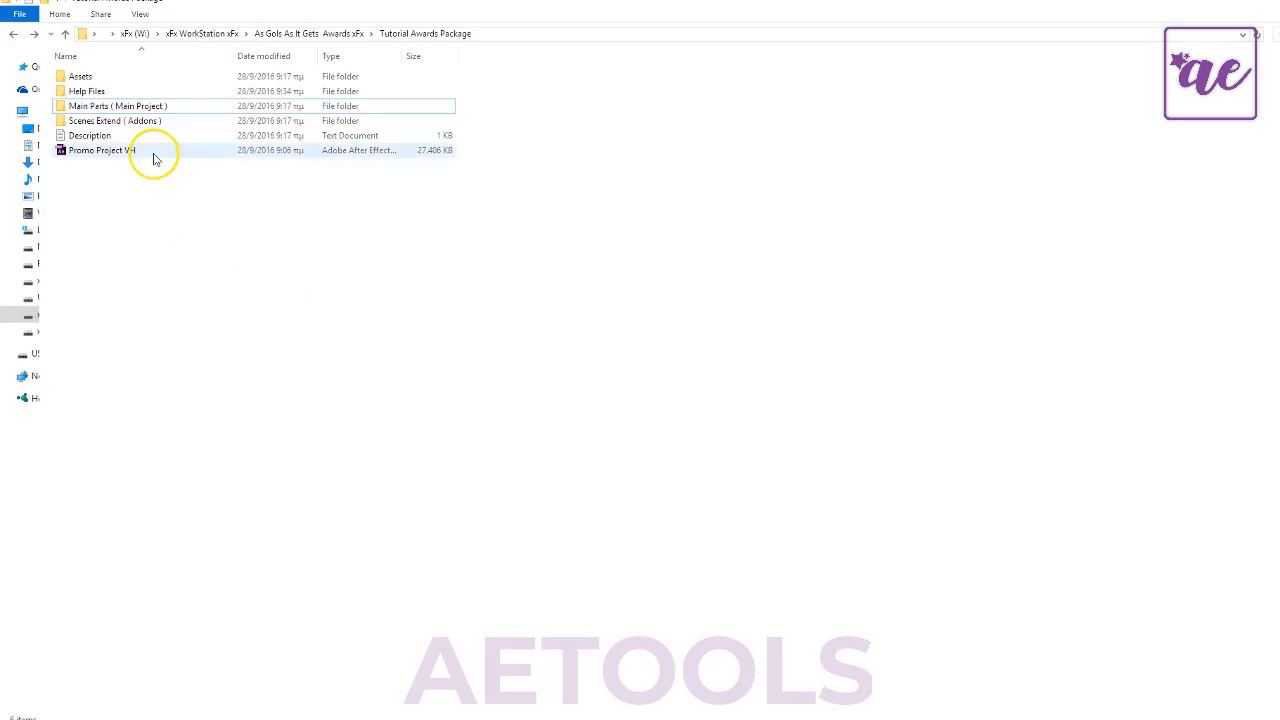
- In File Explorer, open 00. Background Loop Main from the Main Parts ( Main Project ) folder with After Effects and dismiss the warning
{"action": "left_click", "coordinate": [125, 110]}
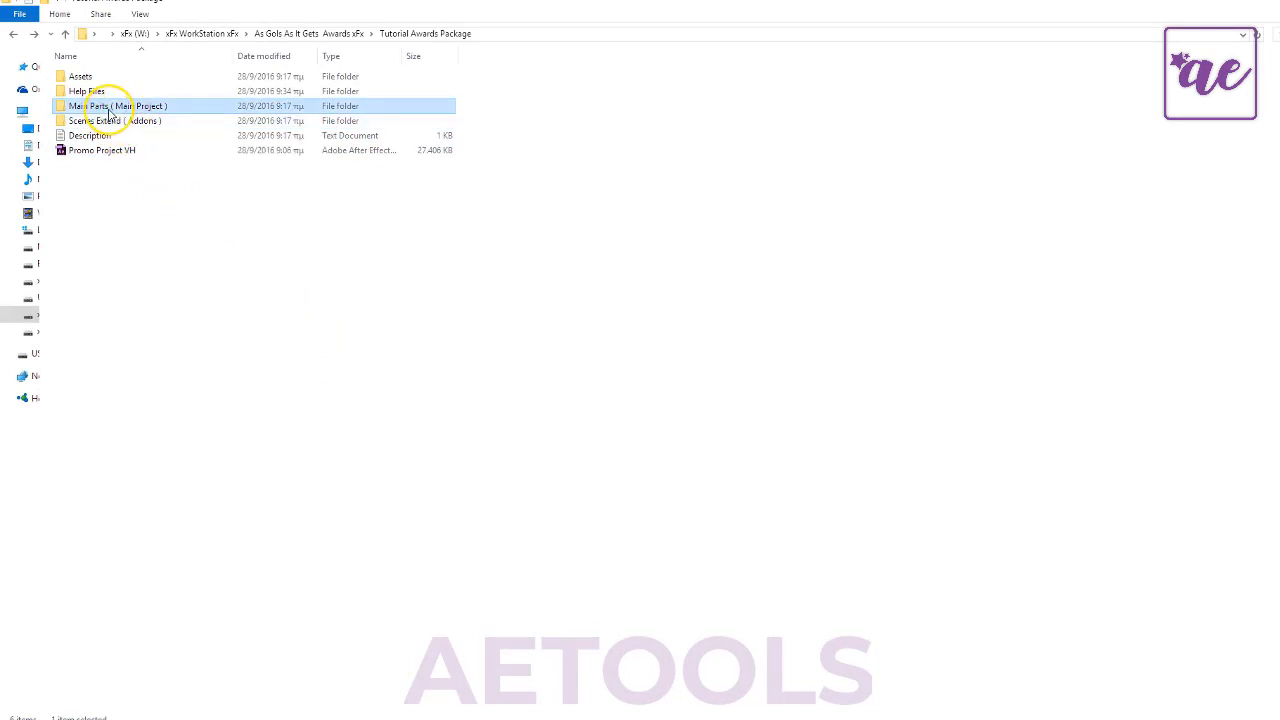
{"action": "double_click", "coordinate": [113, 113]}
{"action": "left_click", "coordinate": [155, 79]}
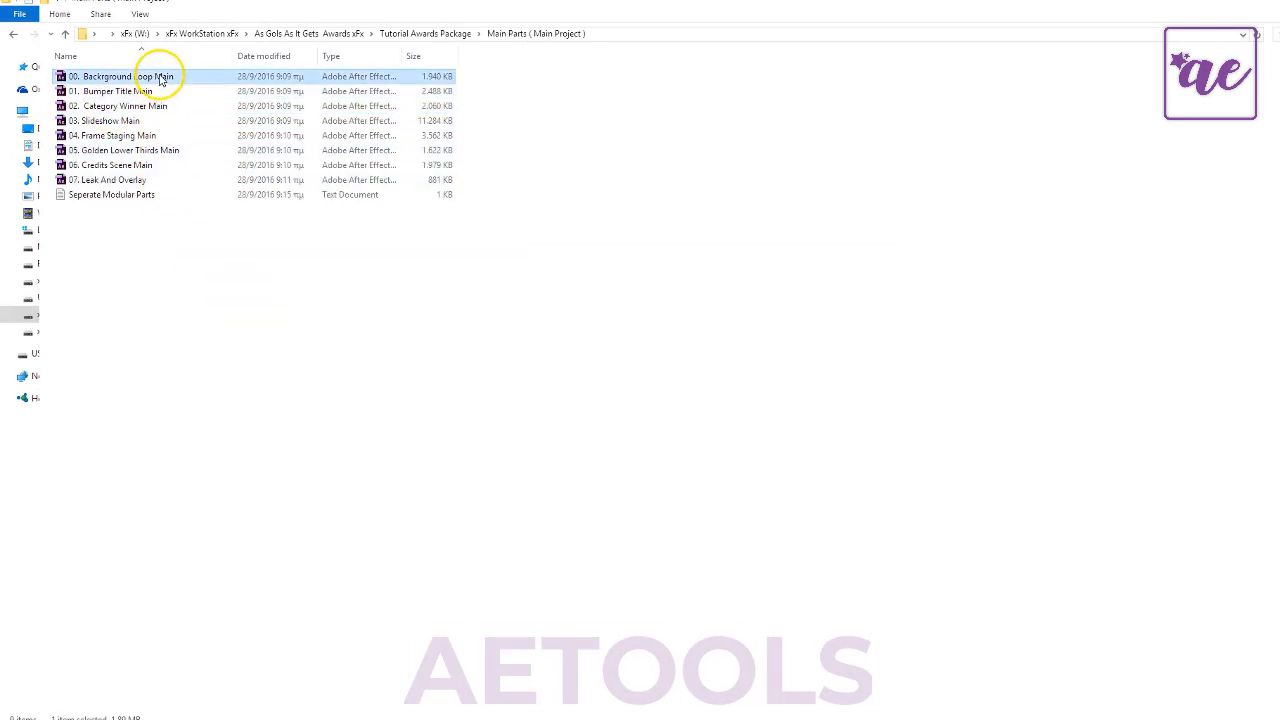
{"action": "right_click", "coordinate": [172, 80]}
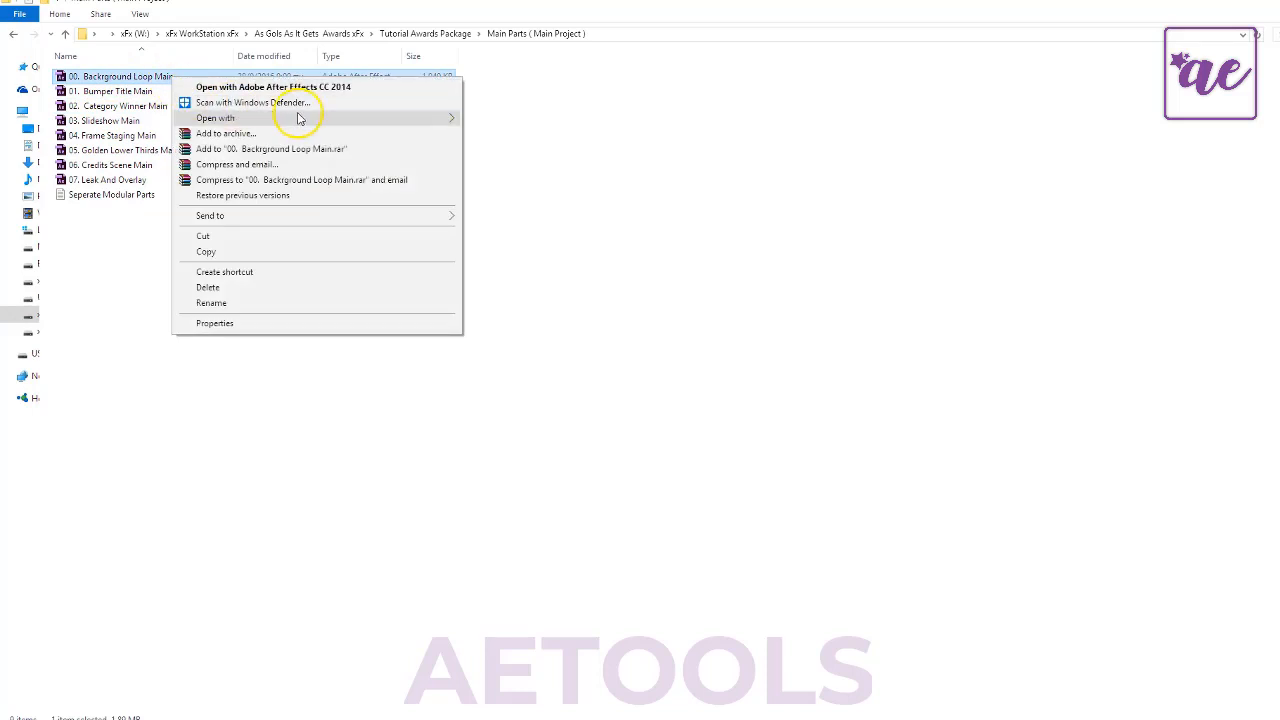
{"action": "mouse_move", "coordinate": [329, 121]}
{"action": "left_click", "coordinate": [588, 168]}
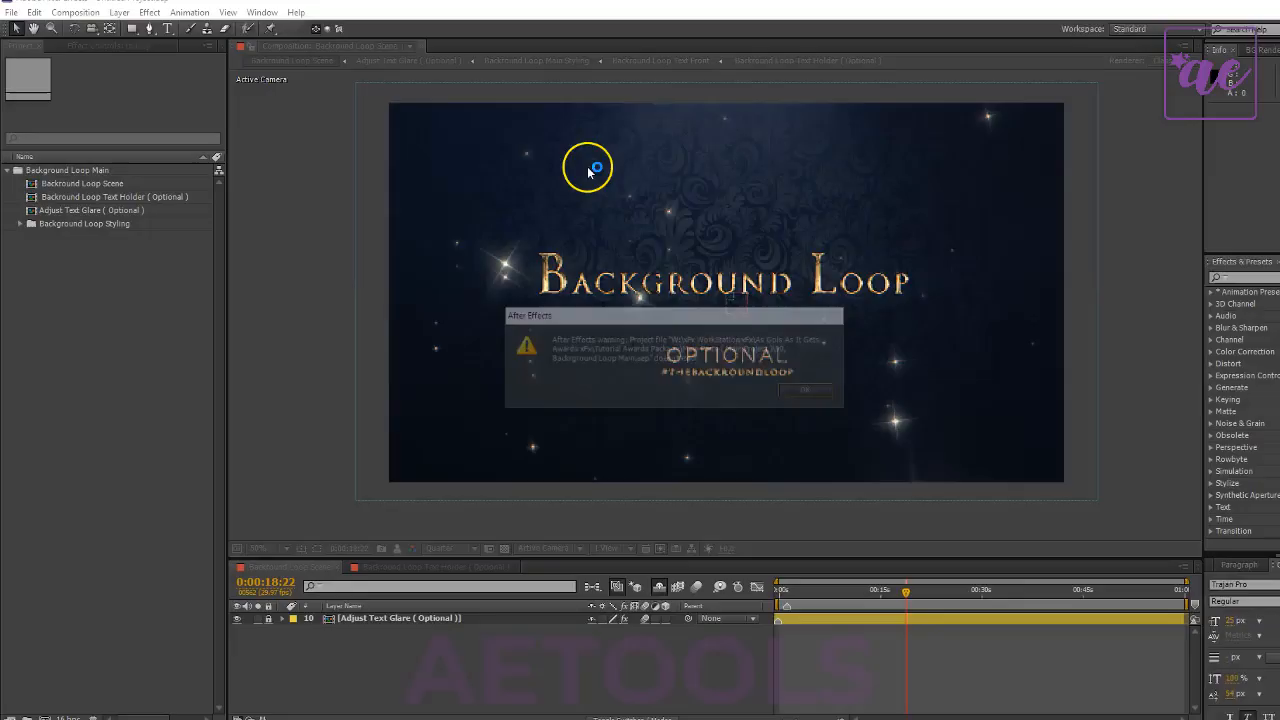
{"action": "left_click", "coordinate": [828, 391]}
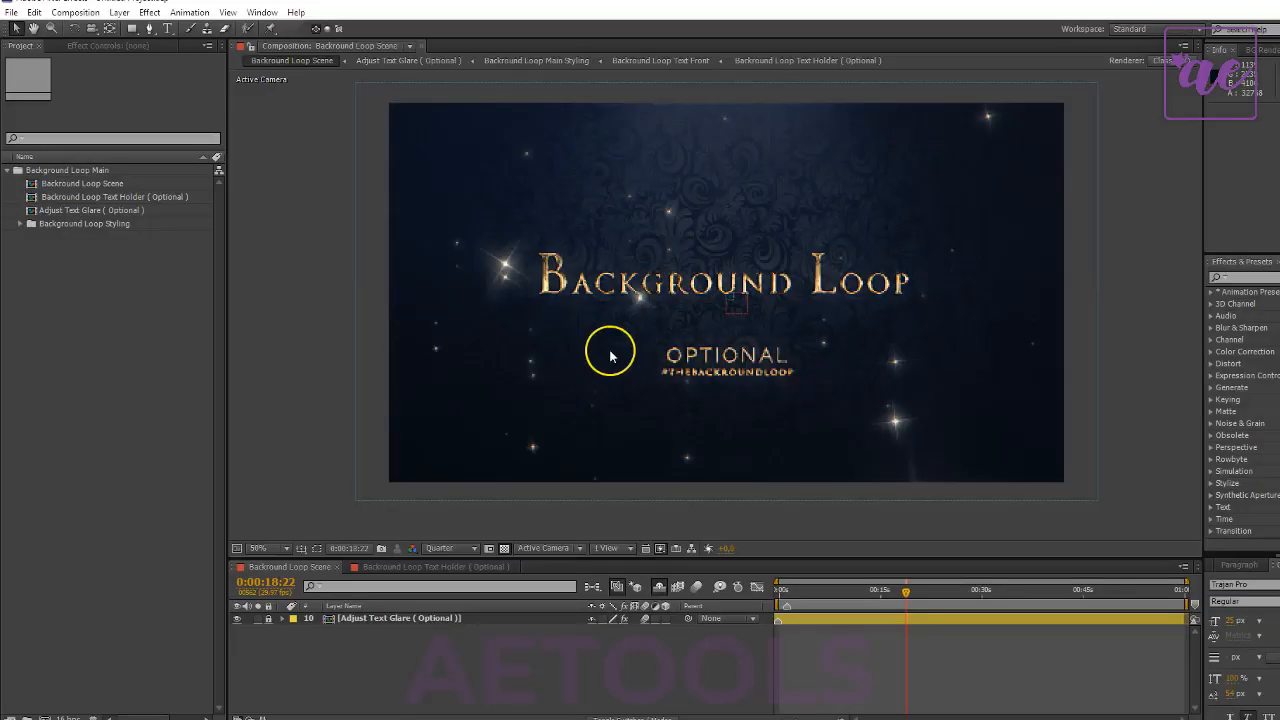
- View the Text Holder ( Optional ) composition briefly and return to the Loop Scene composition
{"action": "left_click", "coordinate": [118, 374]}
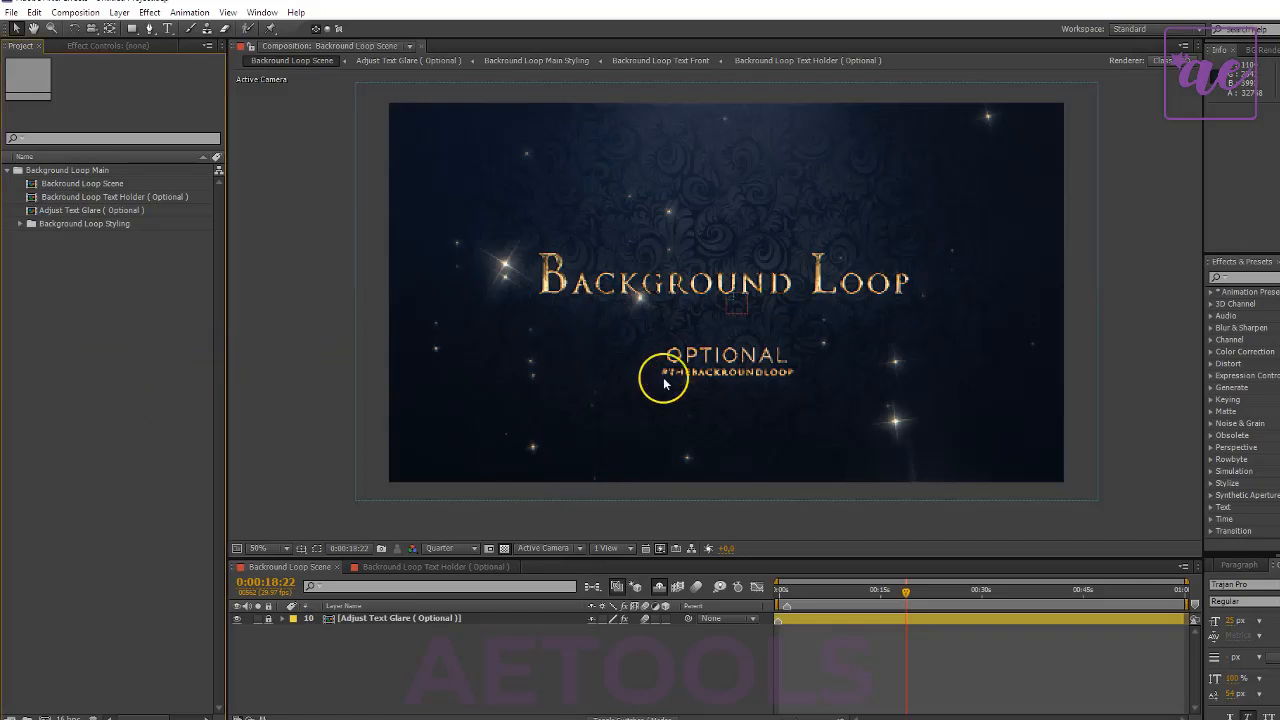
{"action": "left_click", "coordinate": [430, 566]}
{"action": "left_click", "coordinate": [300, 566]}
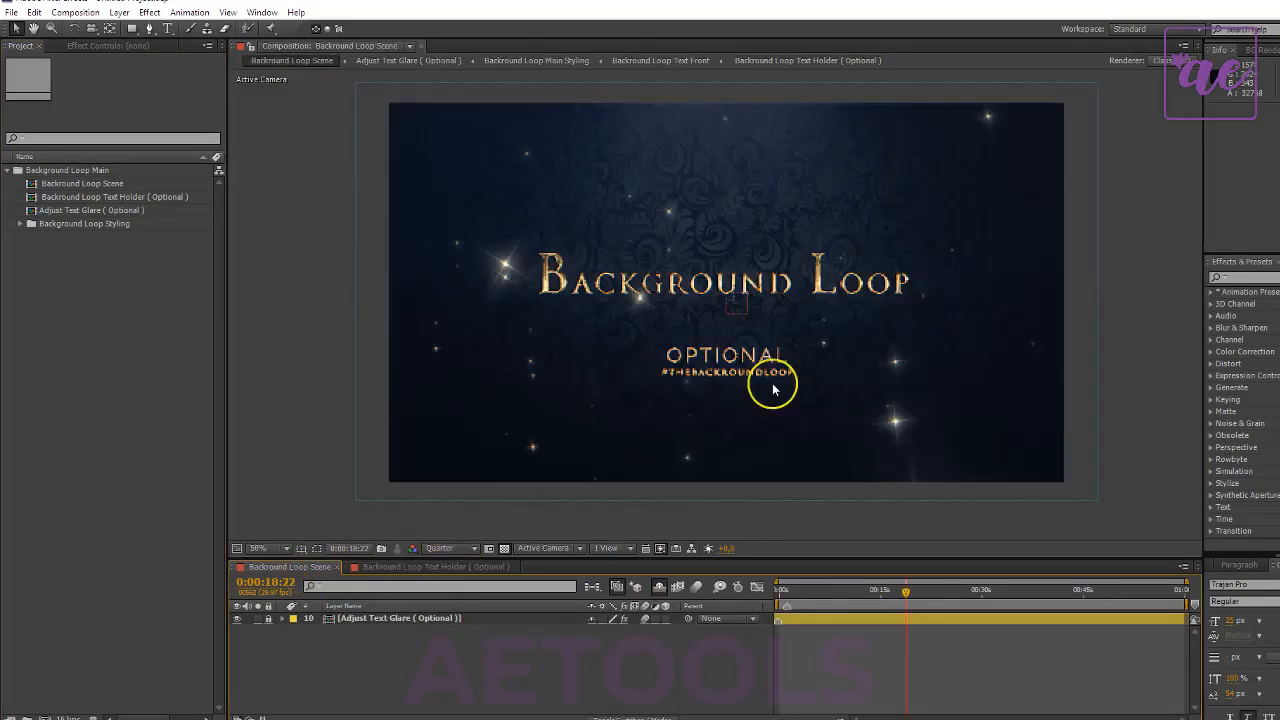
- Hide all three text layers in the Text Holder ( Optional ) composition and check the Loop Scene composition without text
{"action": "left_click", "coordinate": [431, 568]}
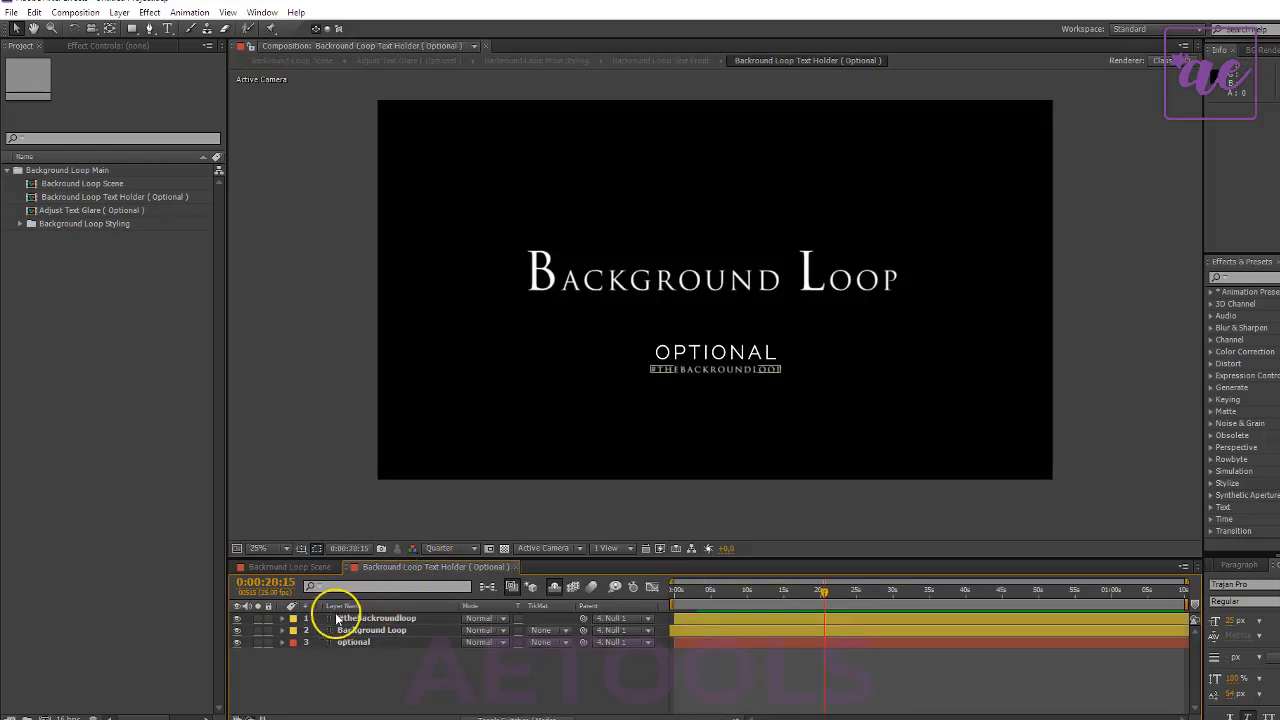
{"action": "left_click_drag", "start_coordinate": [238, 619], "coordinate": [242, 667]}
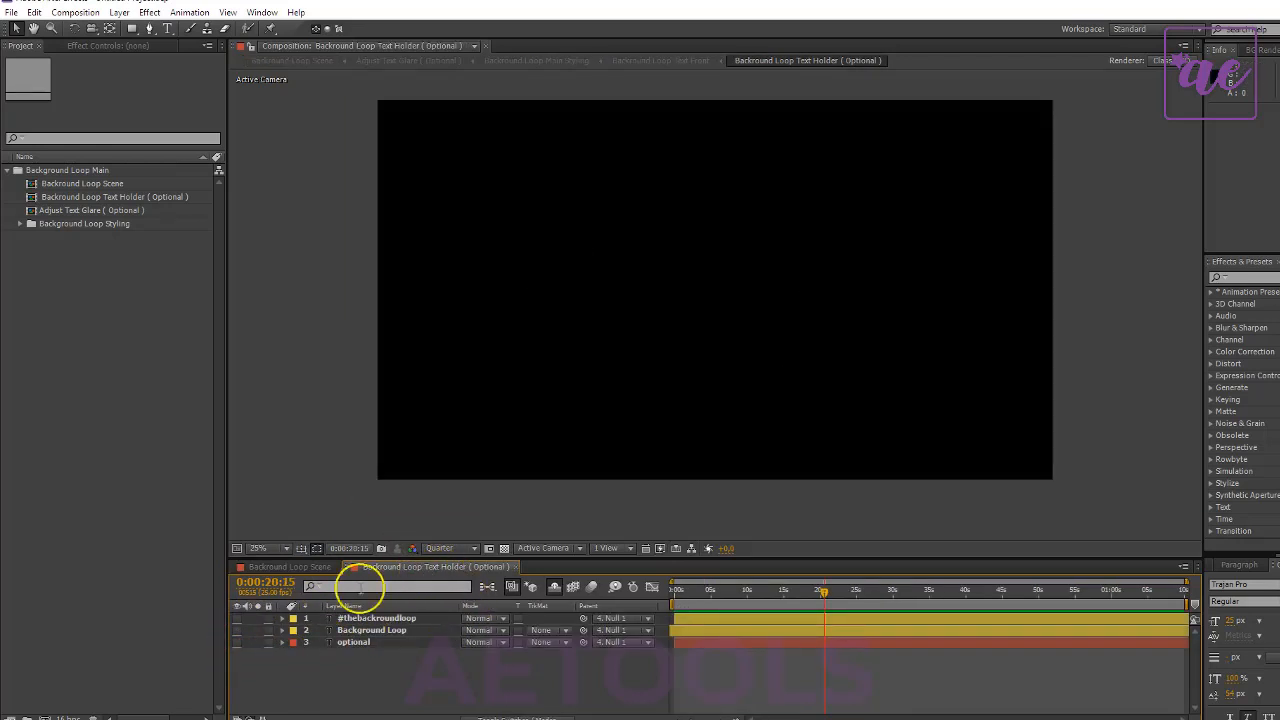
{"action": "left_click", "coordinate": [289, 566]}
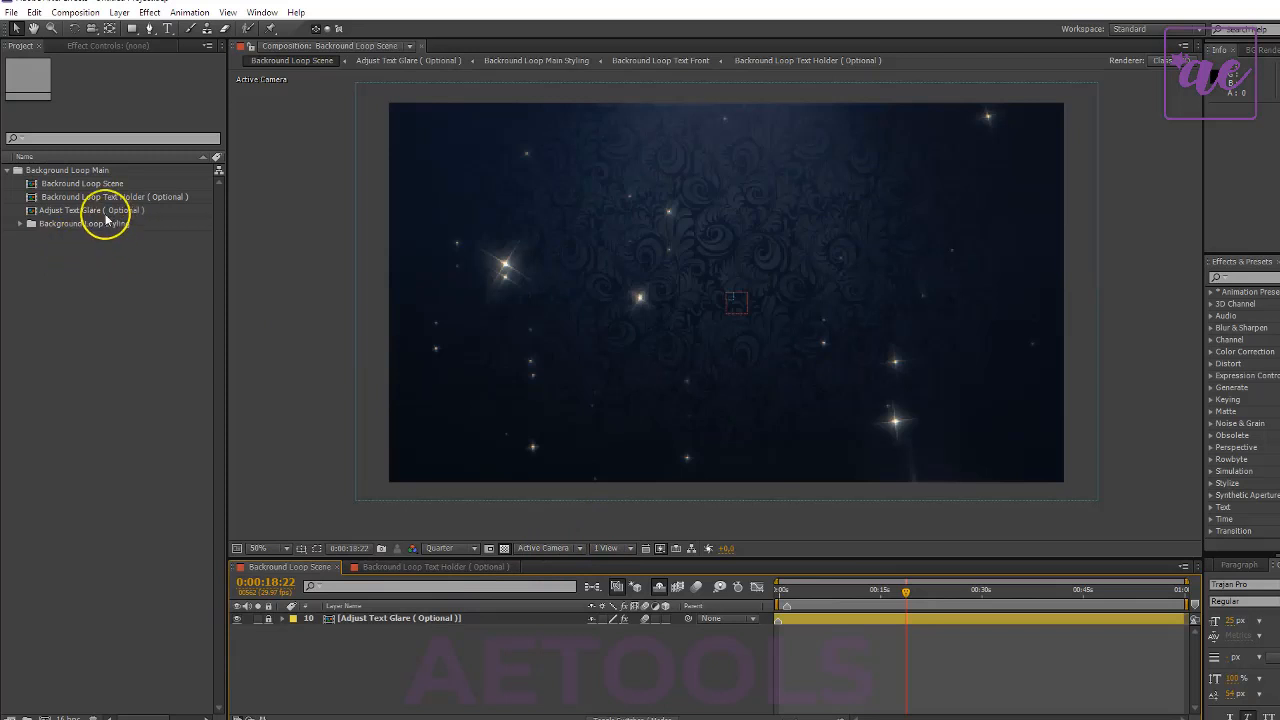
- Look at the Adjust Text Glare ( Optional ) composition, and make all three Text Holder text layers visible again
{"action": "double_click", "coordinate": [57, 210]}
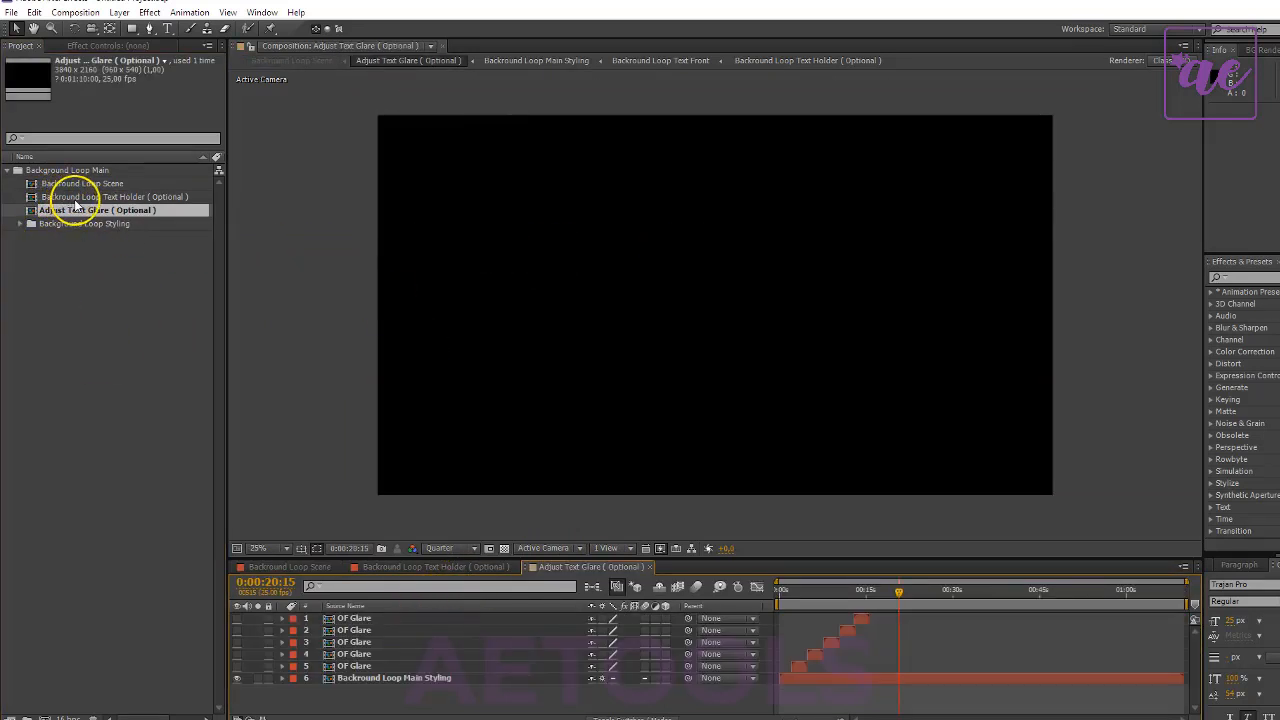
{"action": "left_click", "coordinate": [395, 567]}
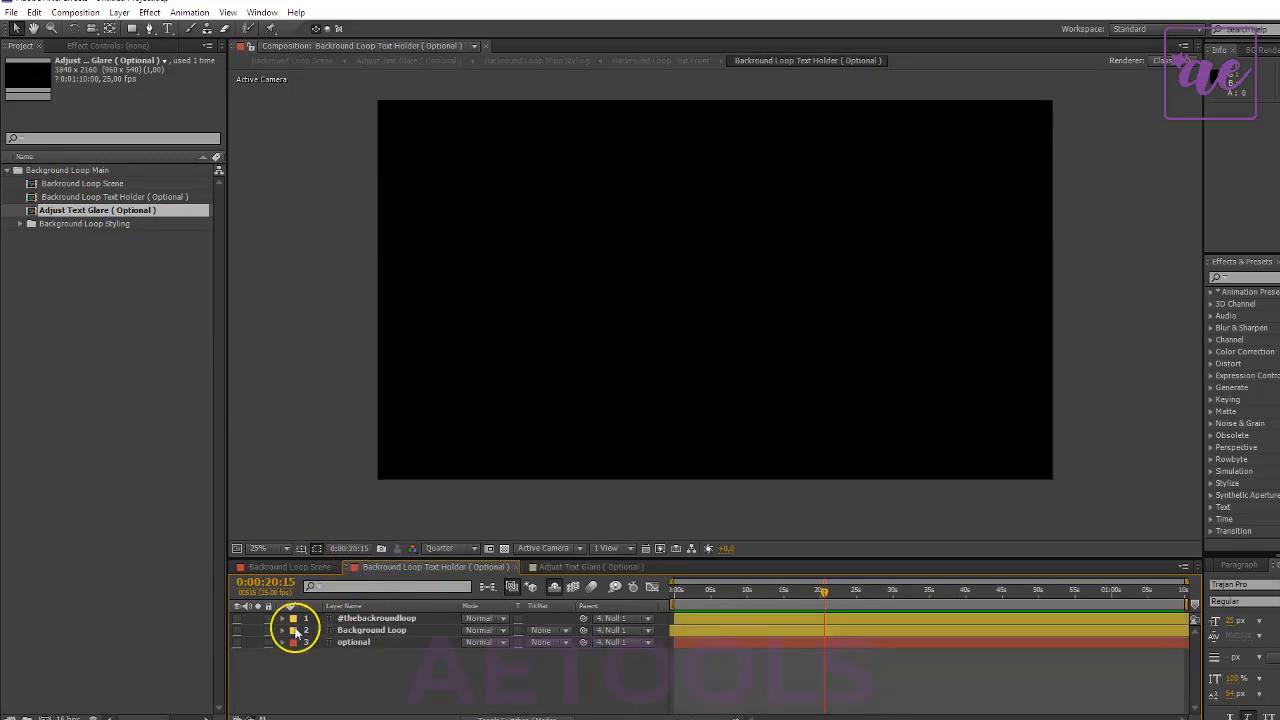
{"action": "left_click_drag", "start_coordinate": [237, 643], "coordinate": [239, 618]}
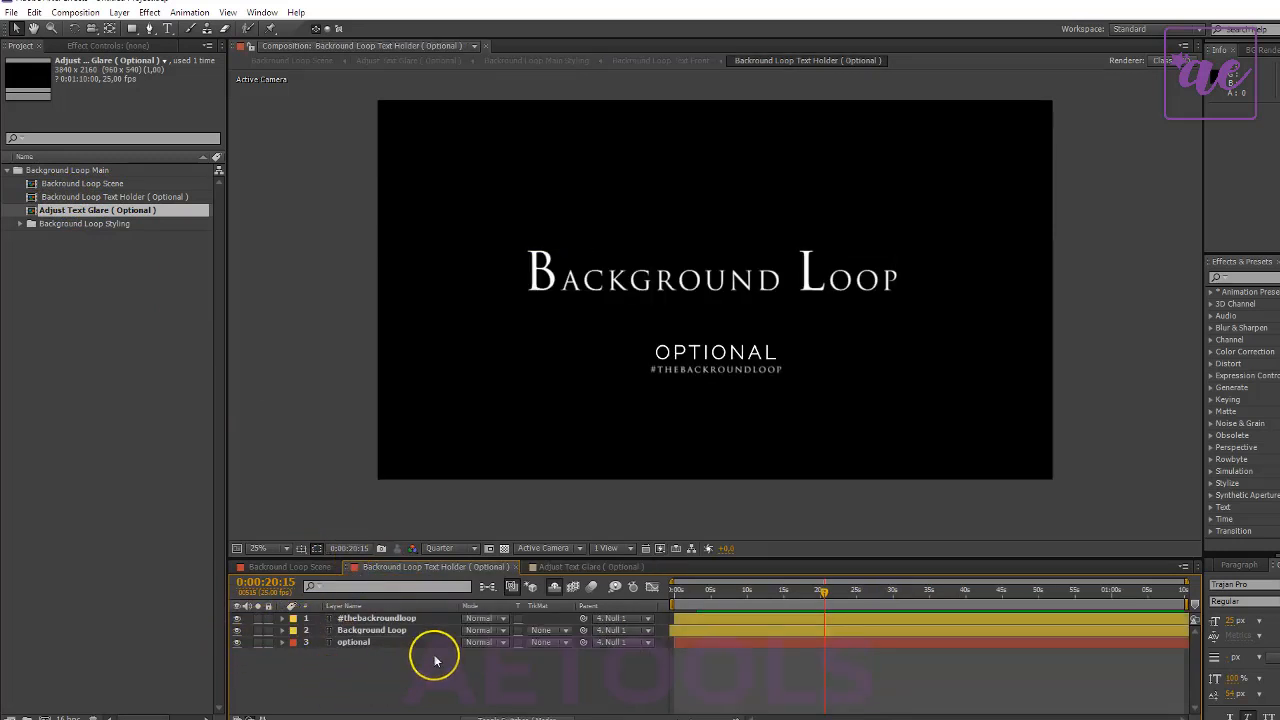
- Change the main title in the Text Holder composition's Background Loop layer to "Changed Loop", keeping the larger initial letters
{"action": "double_click", "coordinate": [410, 630]}
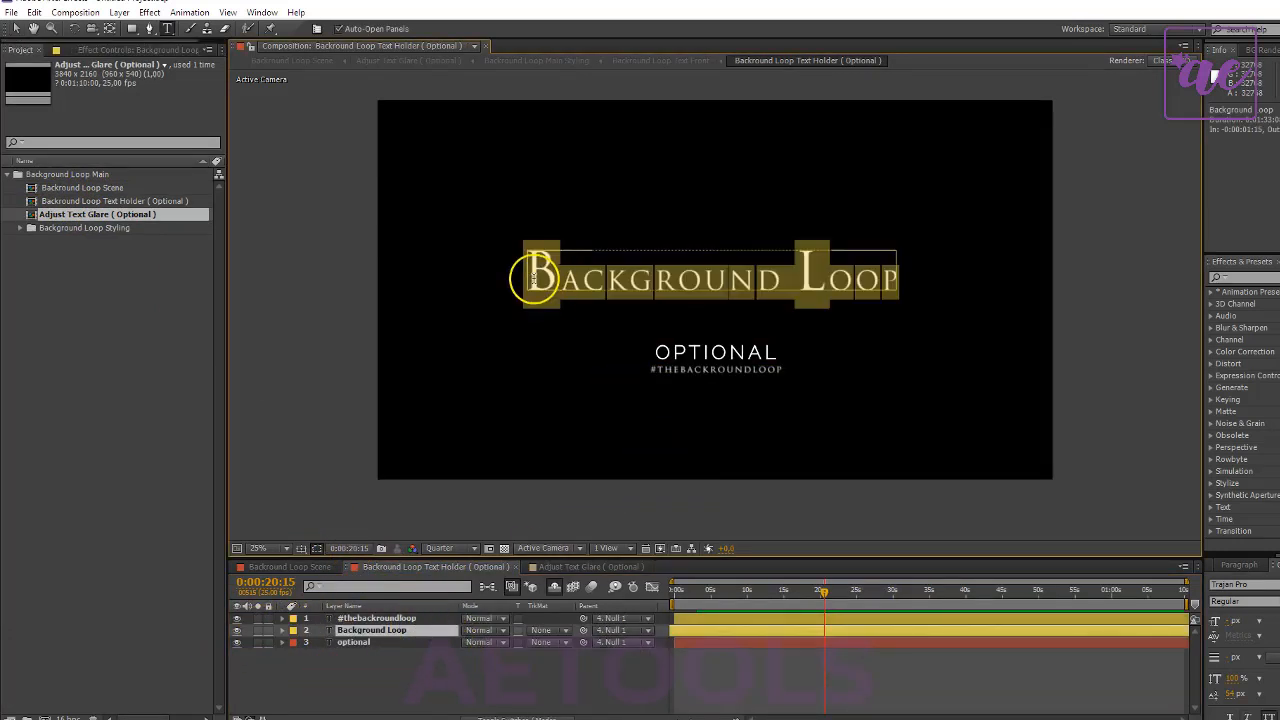
{"action": "left_click_drag", "start_coordinate": [556, 278], "coordinate": [514, 278]}
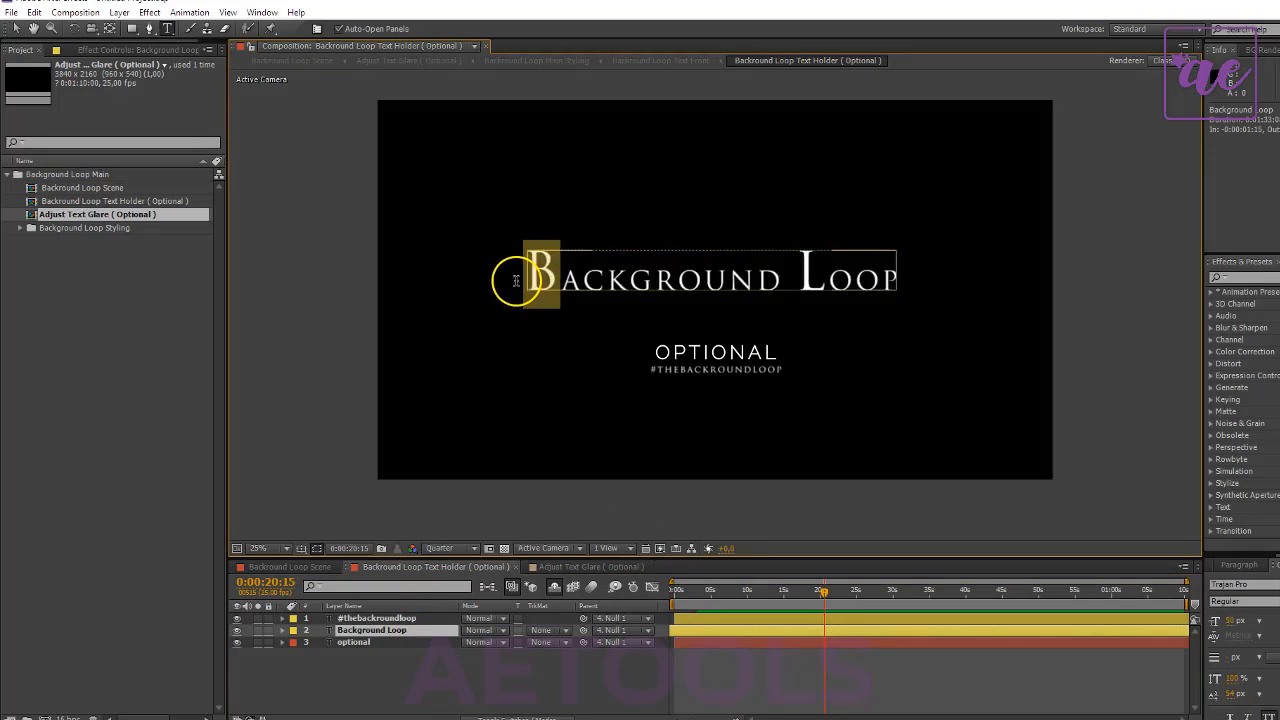
{"action": "type", "text": "C"}
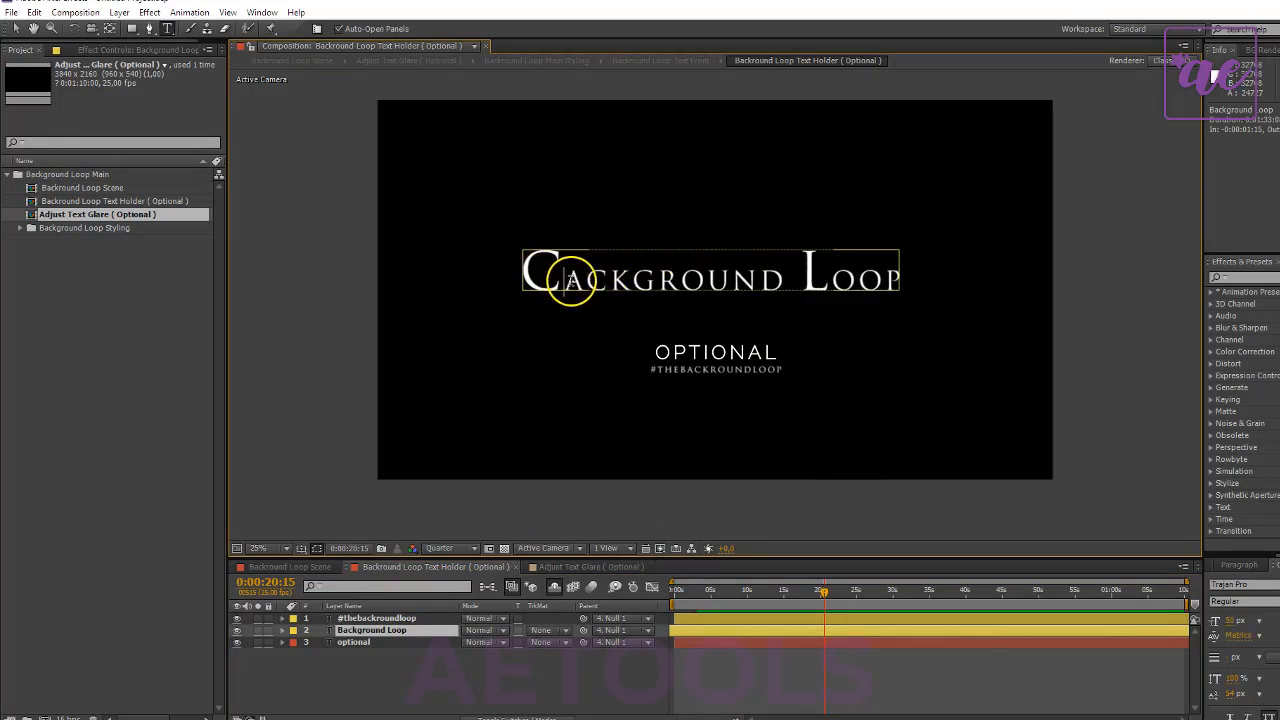
{"action": "left_click_drag", "start_coordinate": [560, 279], "coordinate": [778, 287]}
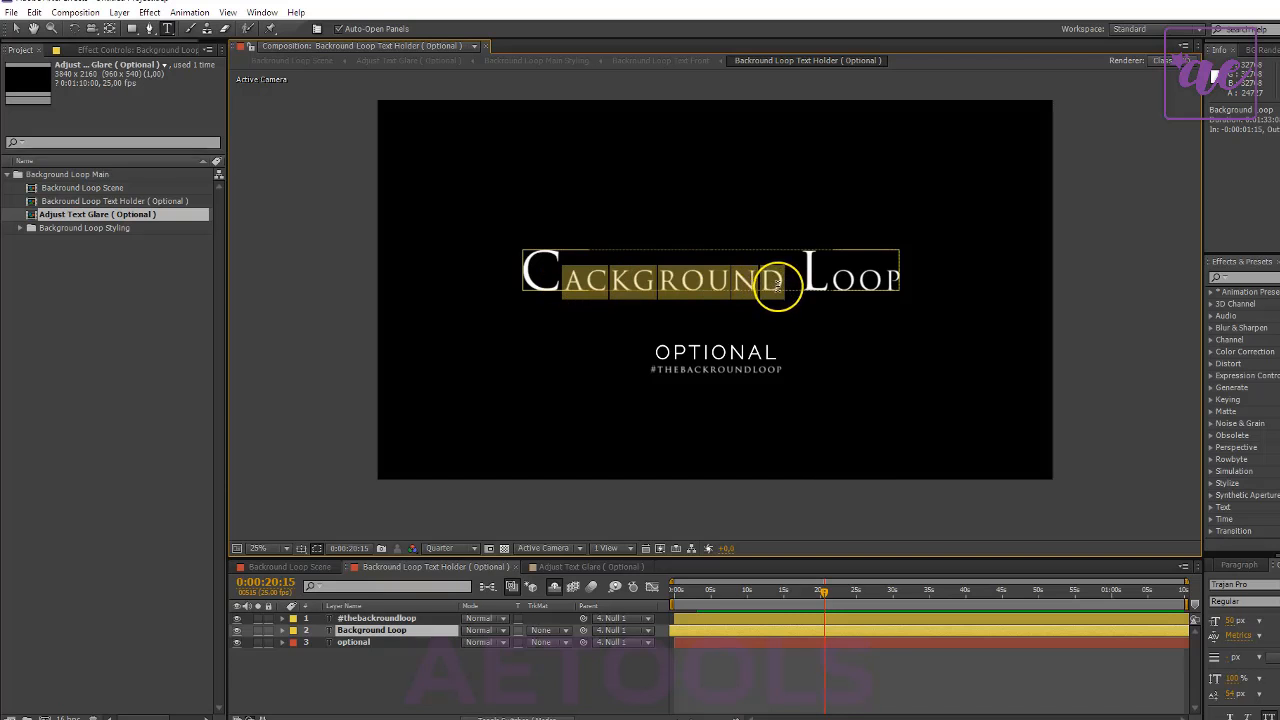
{"action": "type", "text": "han"}
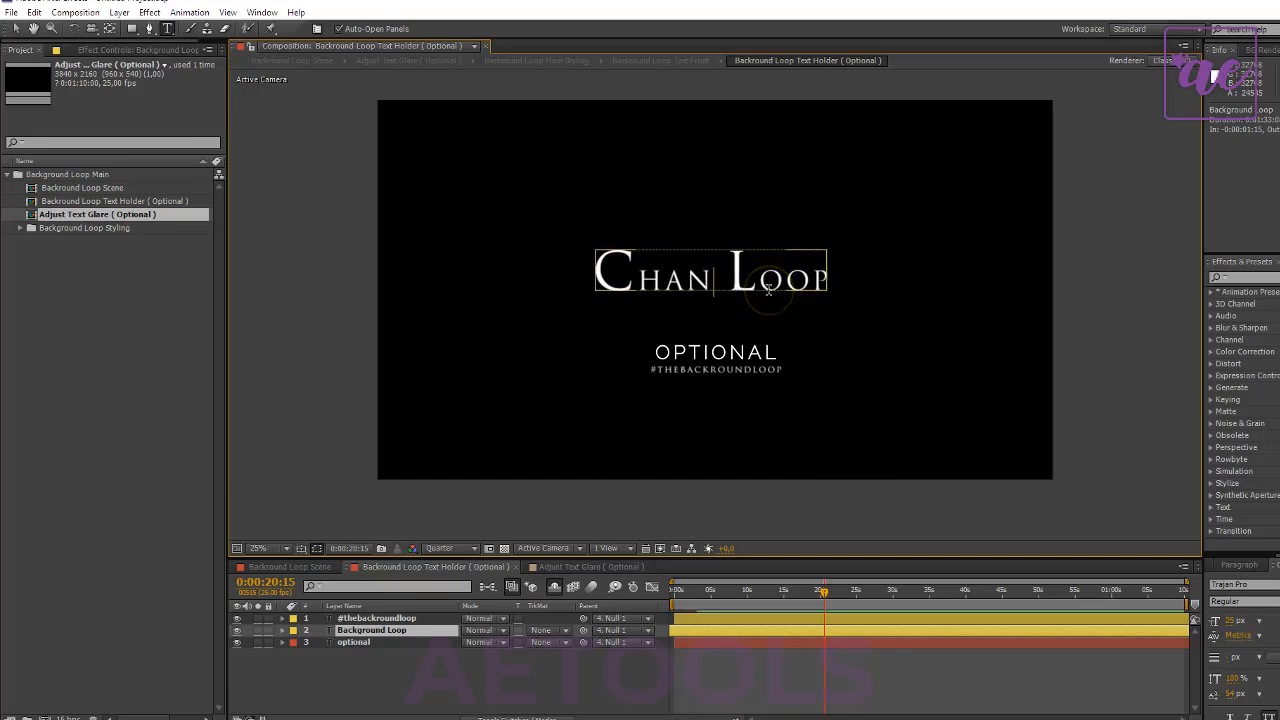
{"action": "type", "text": "ged"}
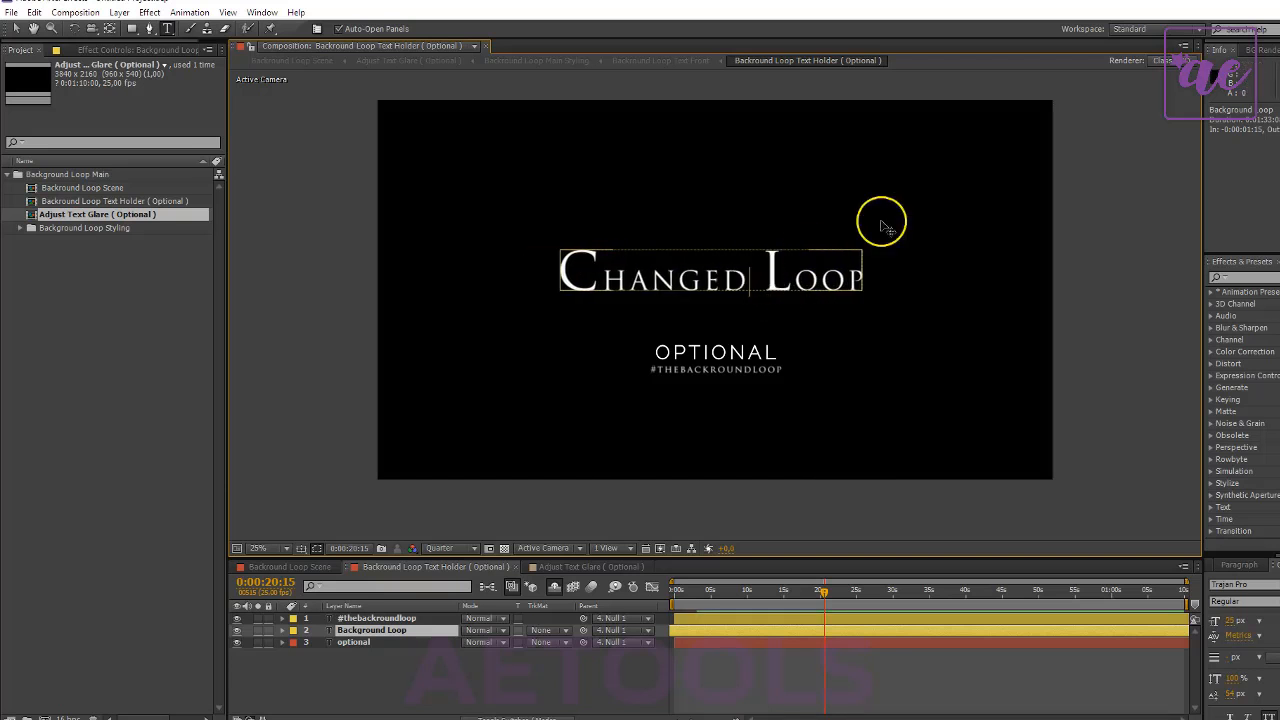
- Replace the word "Loop" in the main title with "Text" so it reads "Changed Text", keeping the larger initial T
{"action": "left_click_drag", "start_coordinate": [764, 277], "coordinate": [914, 280]}
{"action": "type", "text": "T"}
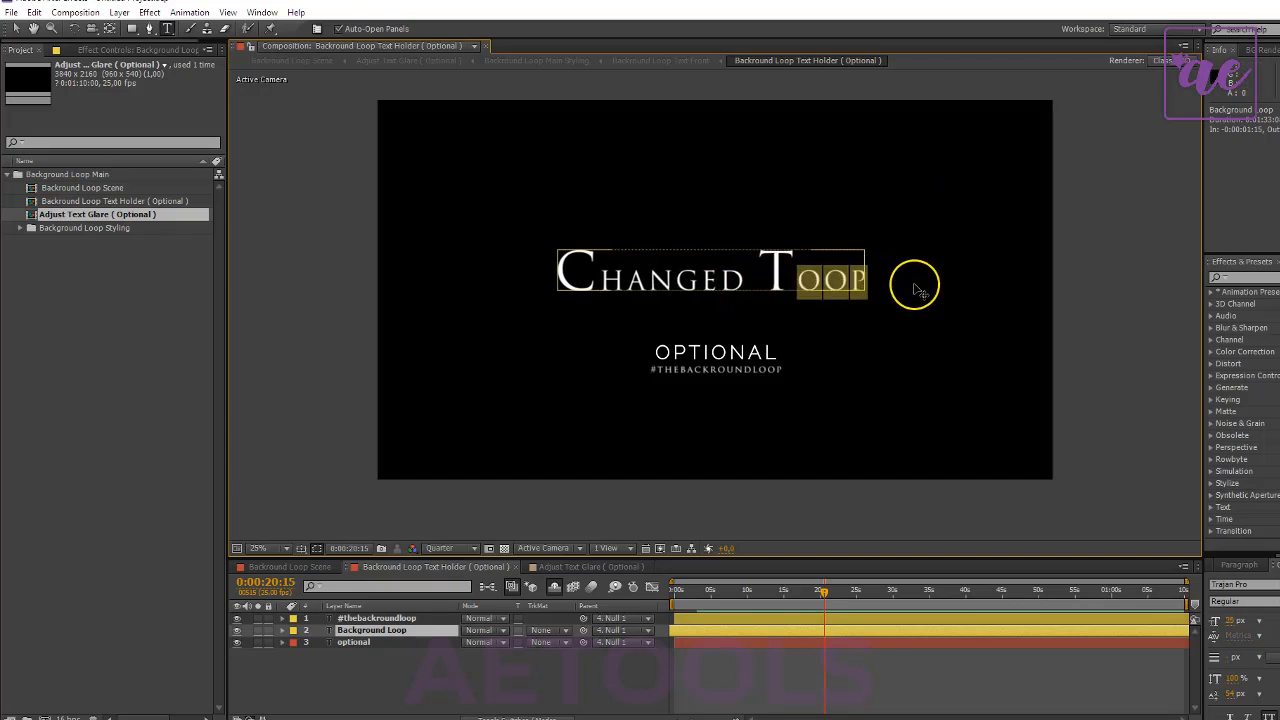
{"action": "type", "text": "e"}
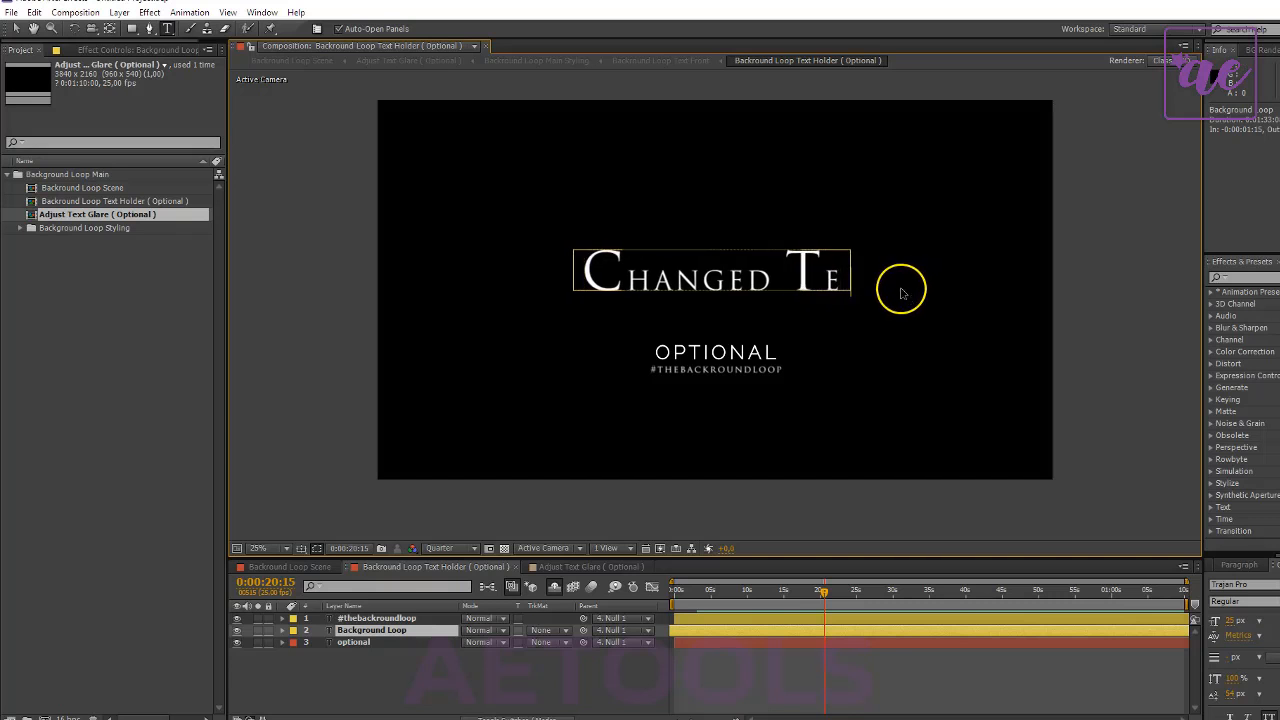
{"action": "type", "text": "xt"}
{"action": "left_click", "coordinate": [368, 664]}
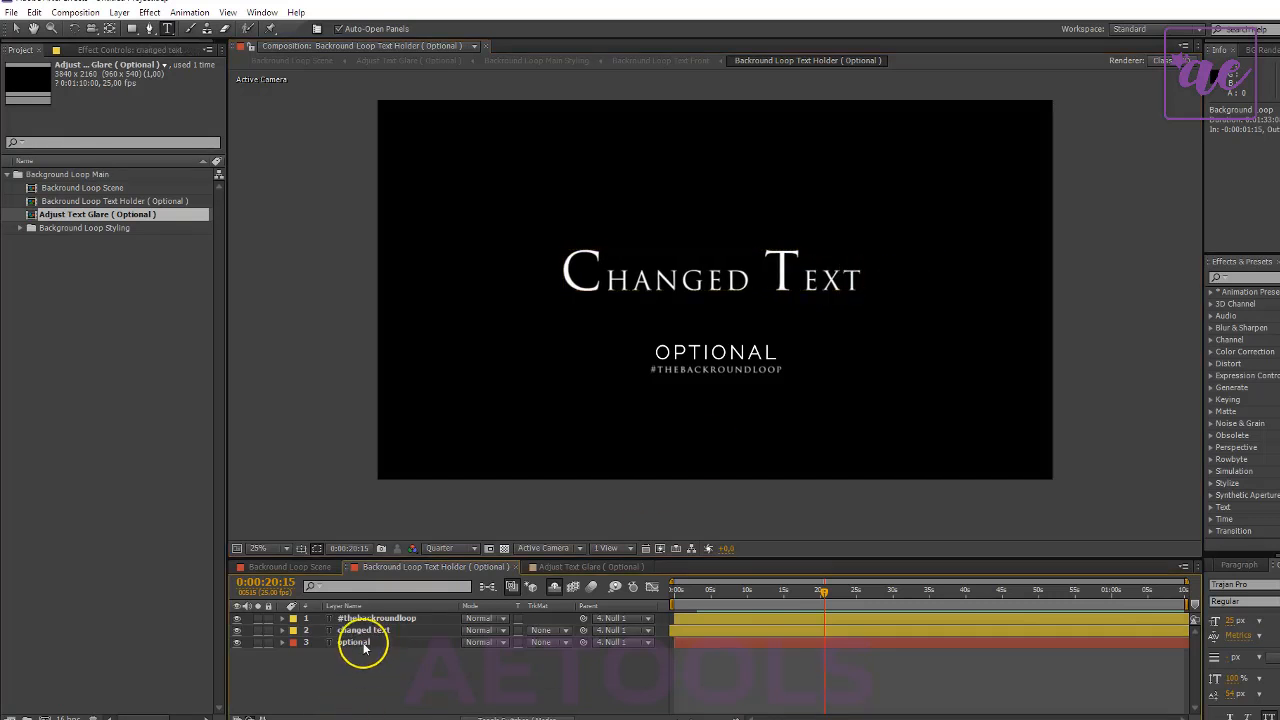
- Replace the text of the "optional" subtitle layer with "looping one min"
{"action": "left_click", "coordinate": [353, 642]}
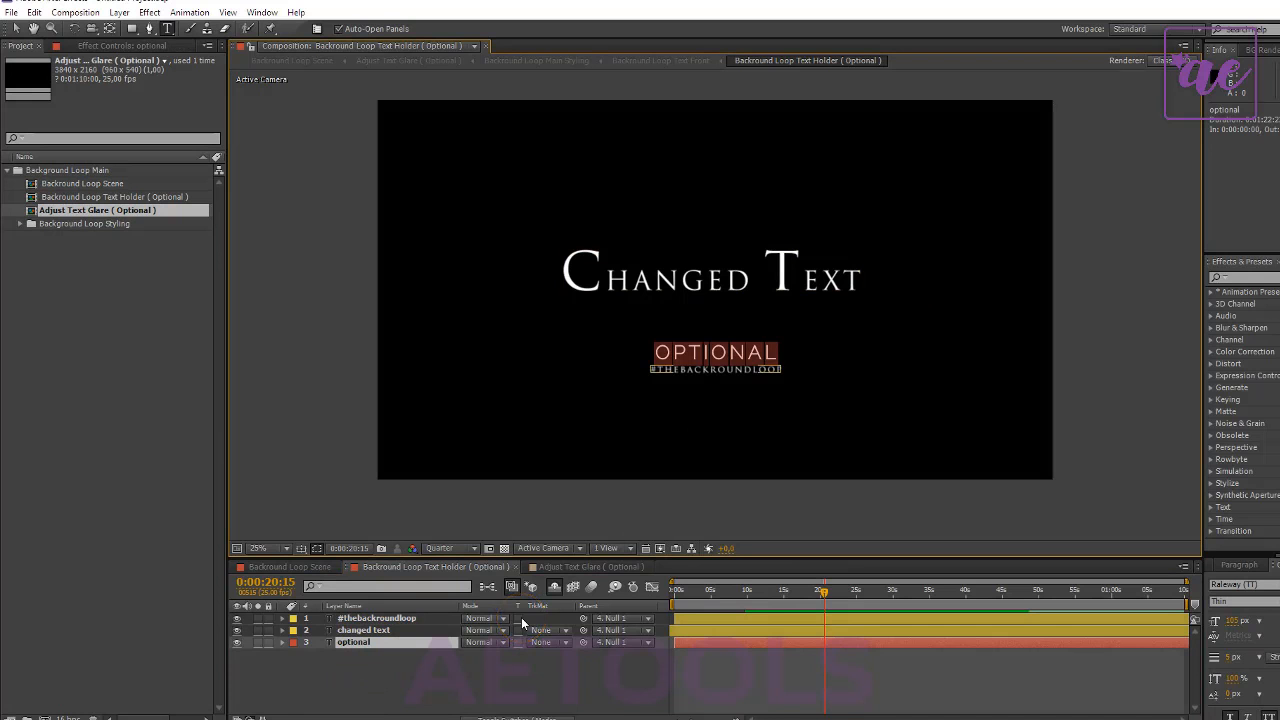
{"action": "type", "text": "LO"}
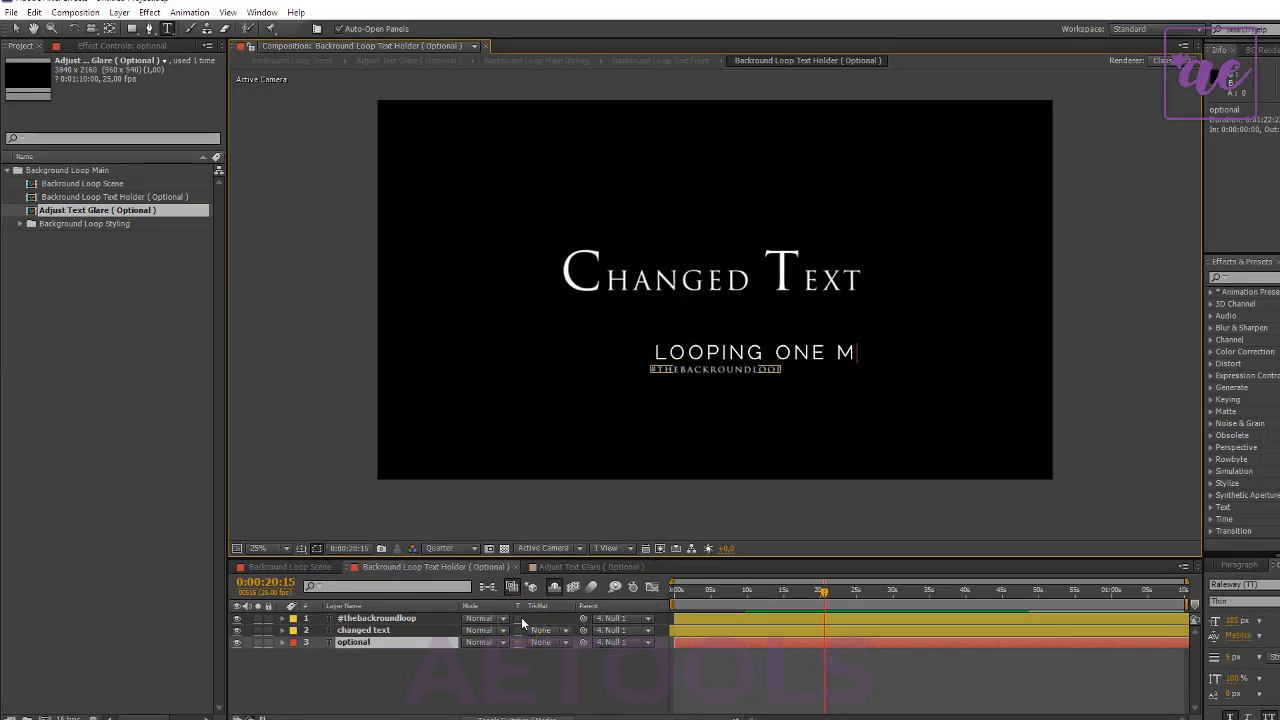
{"action": "left_click", "coordinate": [521, 617]}
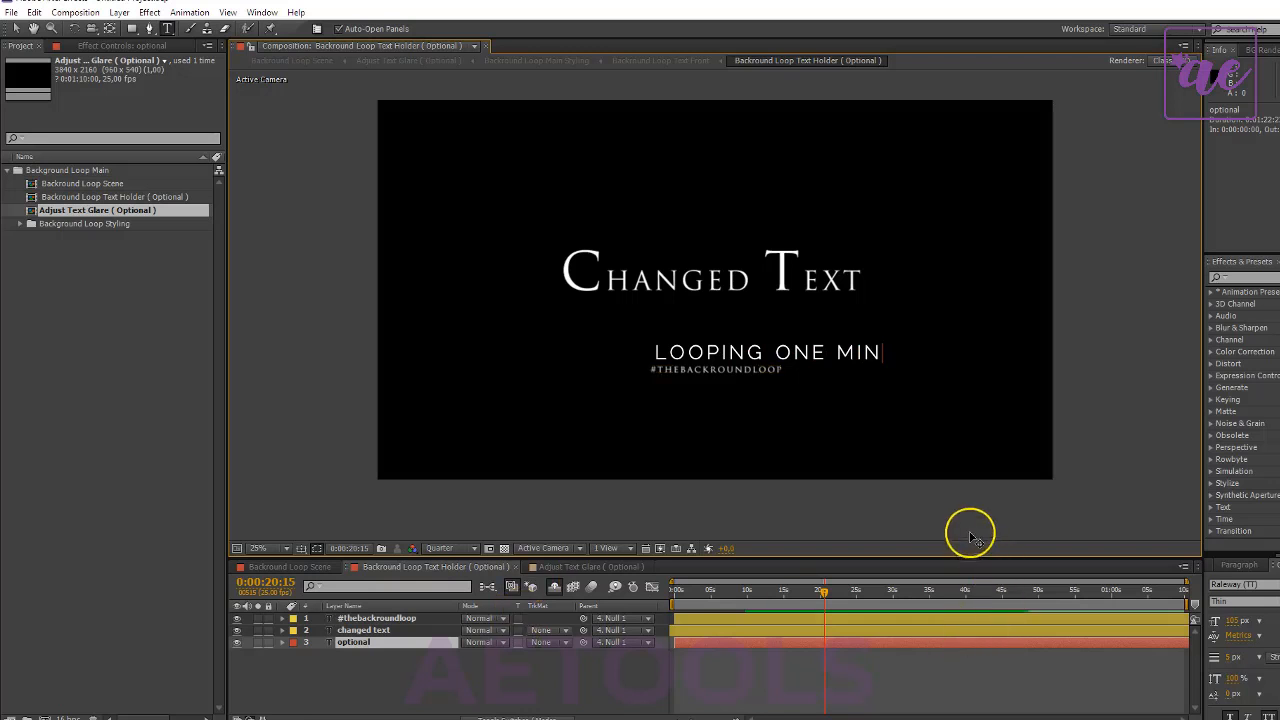
- Center-align the subtitle's paragraph and move the subtitle horizontally so it sits centered beneath the main title
{"action": "left_click", "coordinate": [1238, 565]}
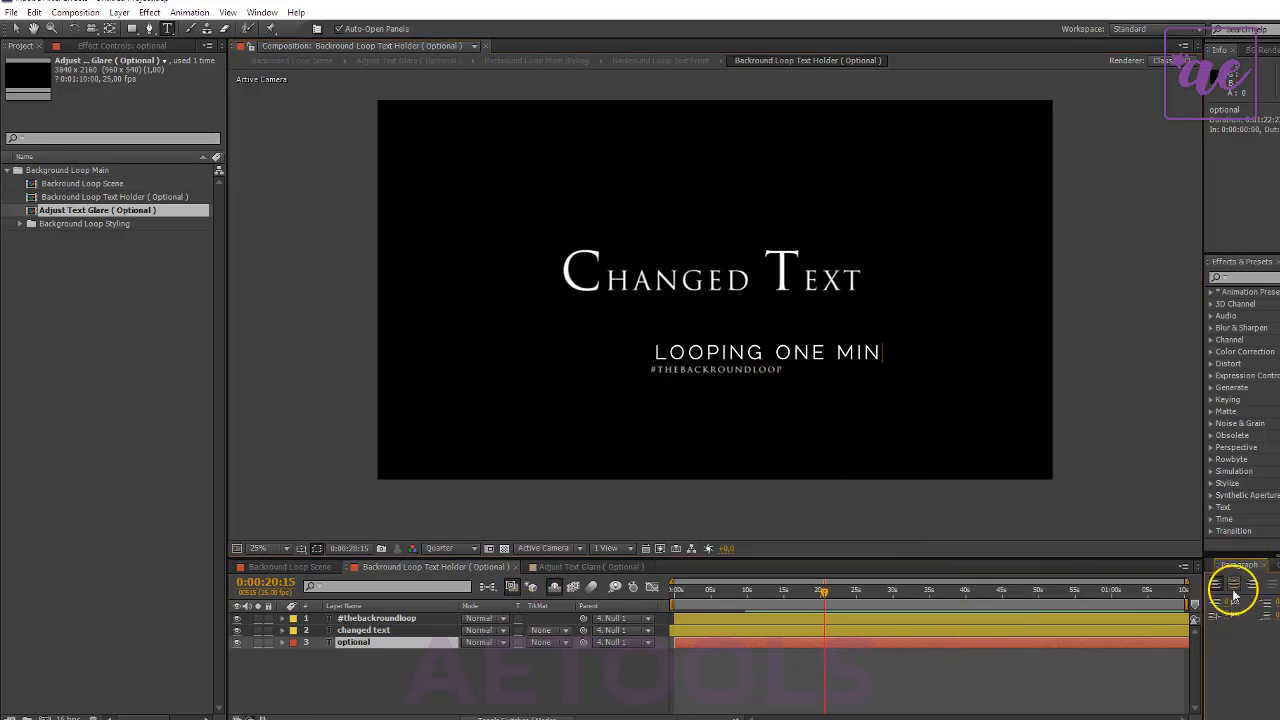
{"action": "left_click", "coordinate": [1234, 583]}
{"action": "left_click", "coordinate": [369, 646]}
{"action": "key", "text": "v"}
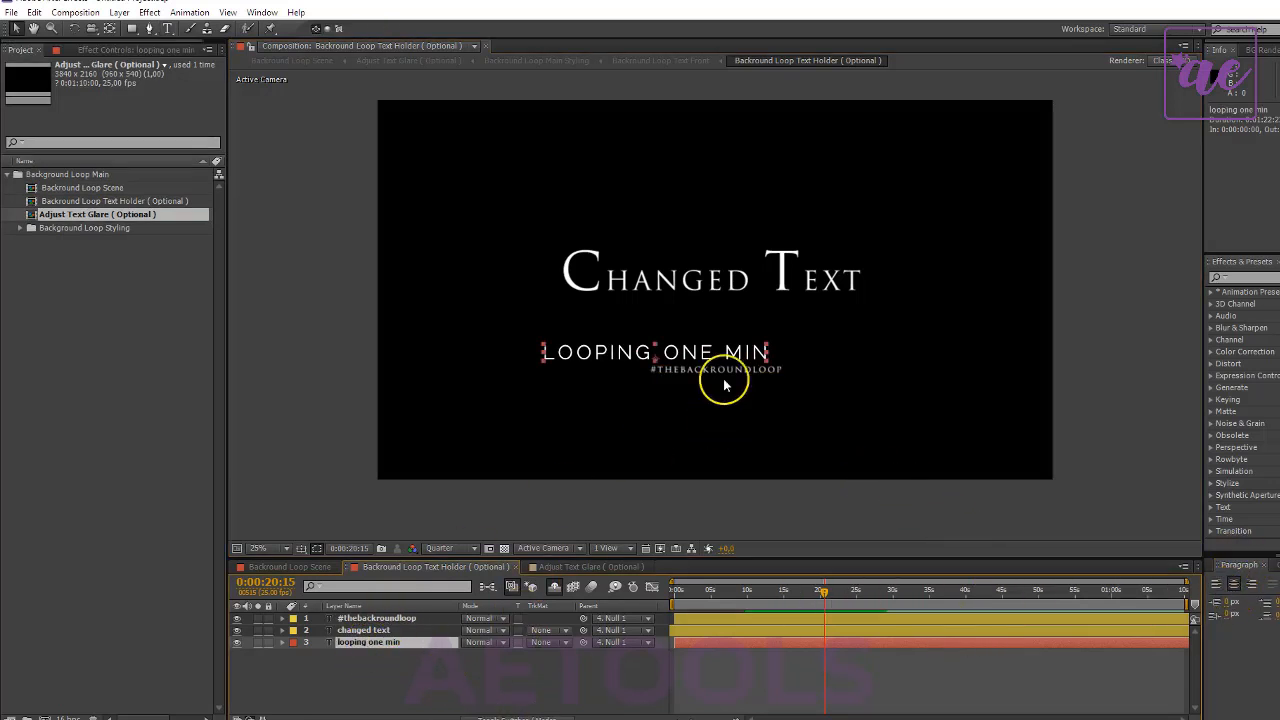
{"action": "left_click_drag", "start_coordinate": [689, 357], "coordinate": [755, 357]}
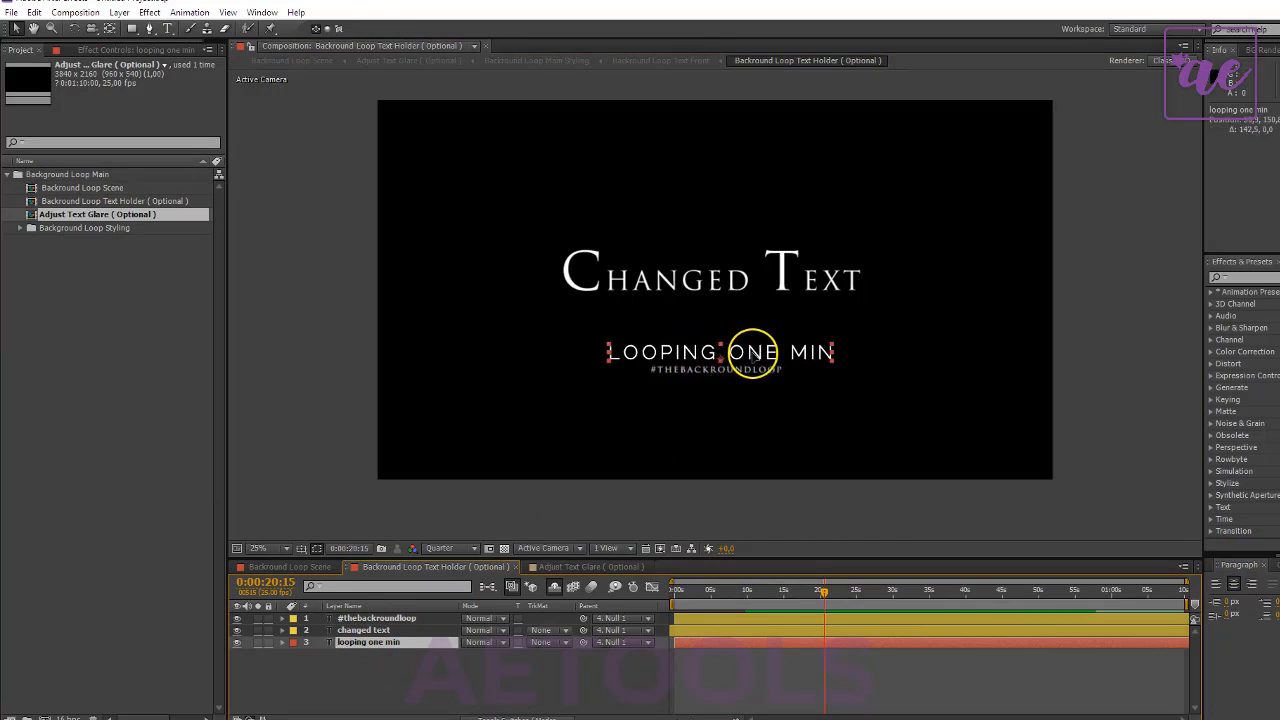
- Check the edited text in the Loop Scene composition, and make the OF Glare layers visible in the Adjust Text Glare ( Optional ) composition
{"action": "left_click", "coordinate": [292, 567]}
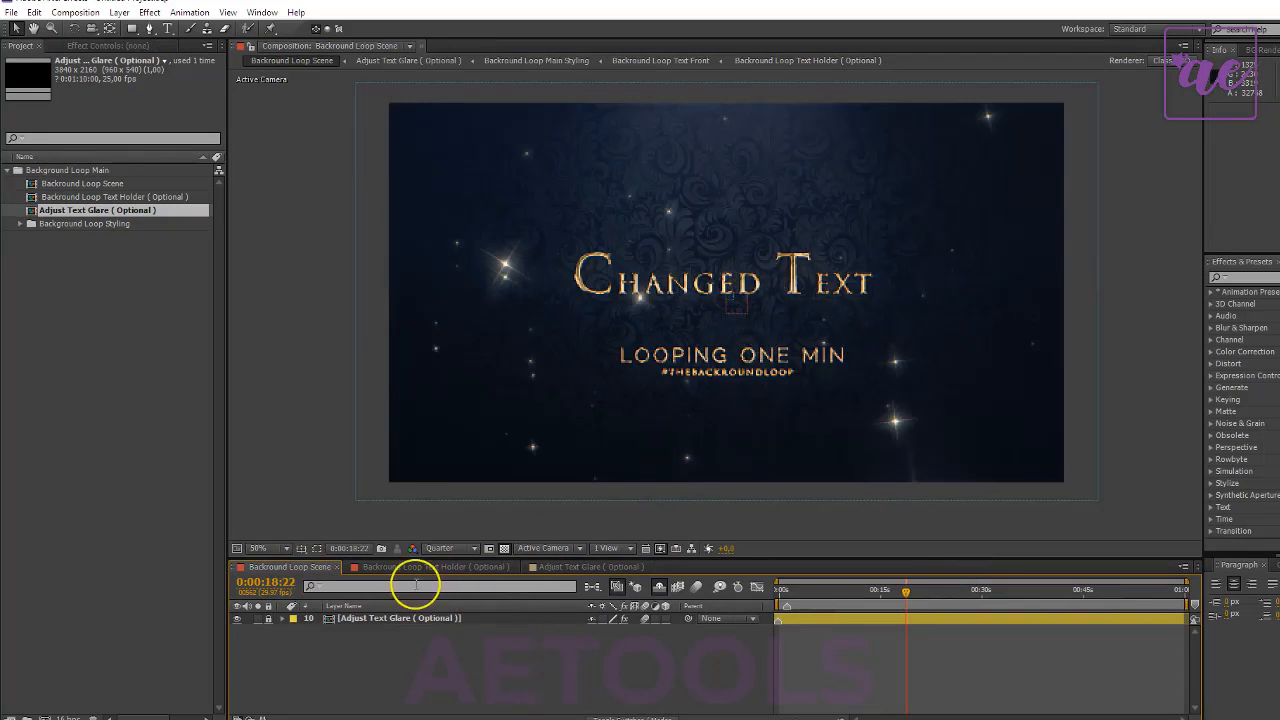
{"action": "left_click", "coordinate": [556, 567]}
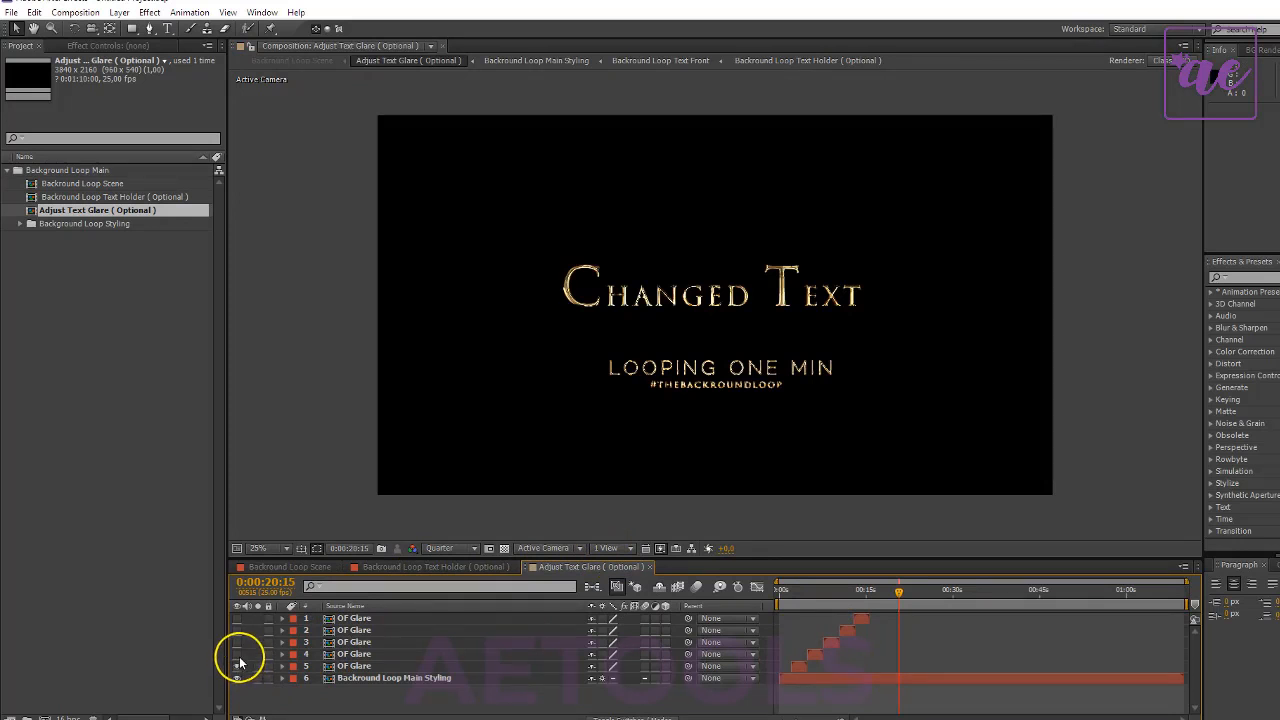
{"action": "left_click_drag", "start_coordinate": [238, 660], "coordinate": [238, 618]}
- Move the glare of OF Glare layer 5 onto the top of the letter C in "Changed" and preview its flash
{"action": "left_click", "coordinate": [802, 593]}
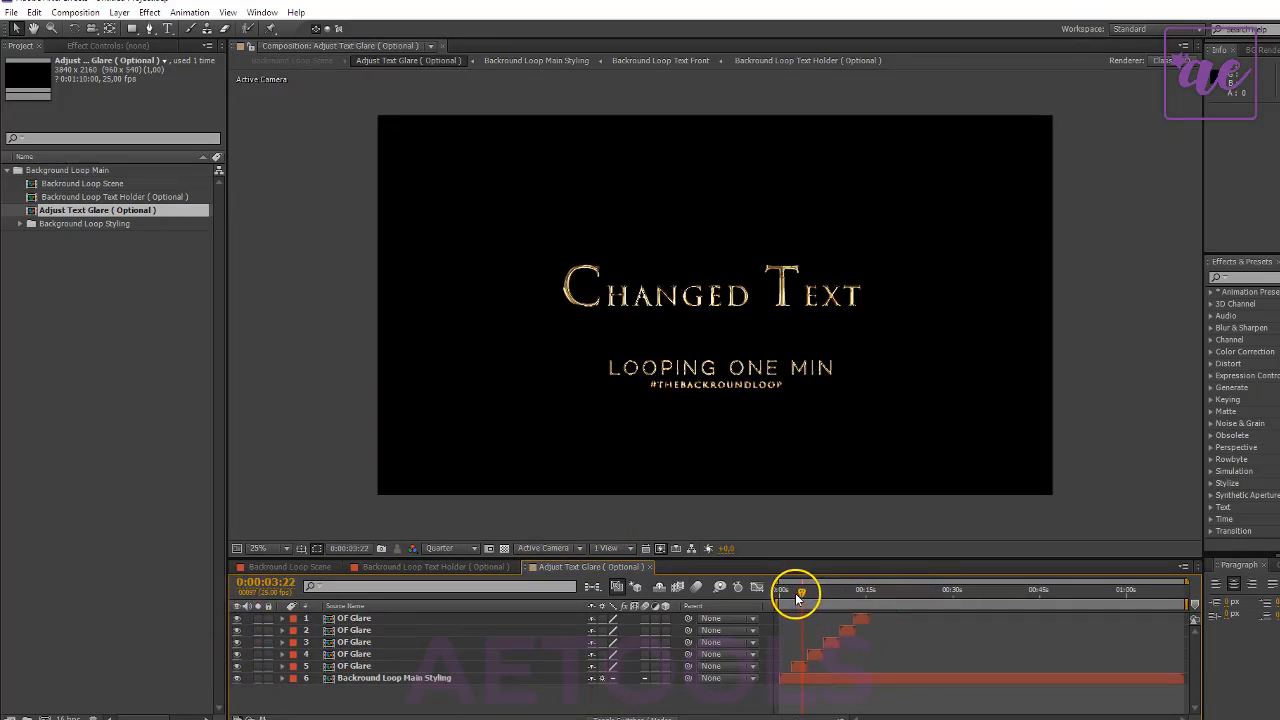
{"action": "left_click", "coordinate": [797, 668]}
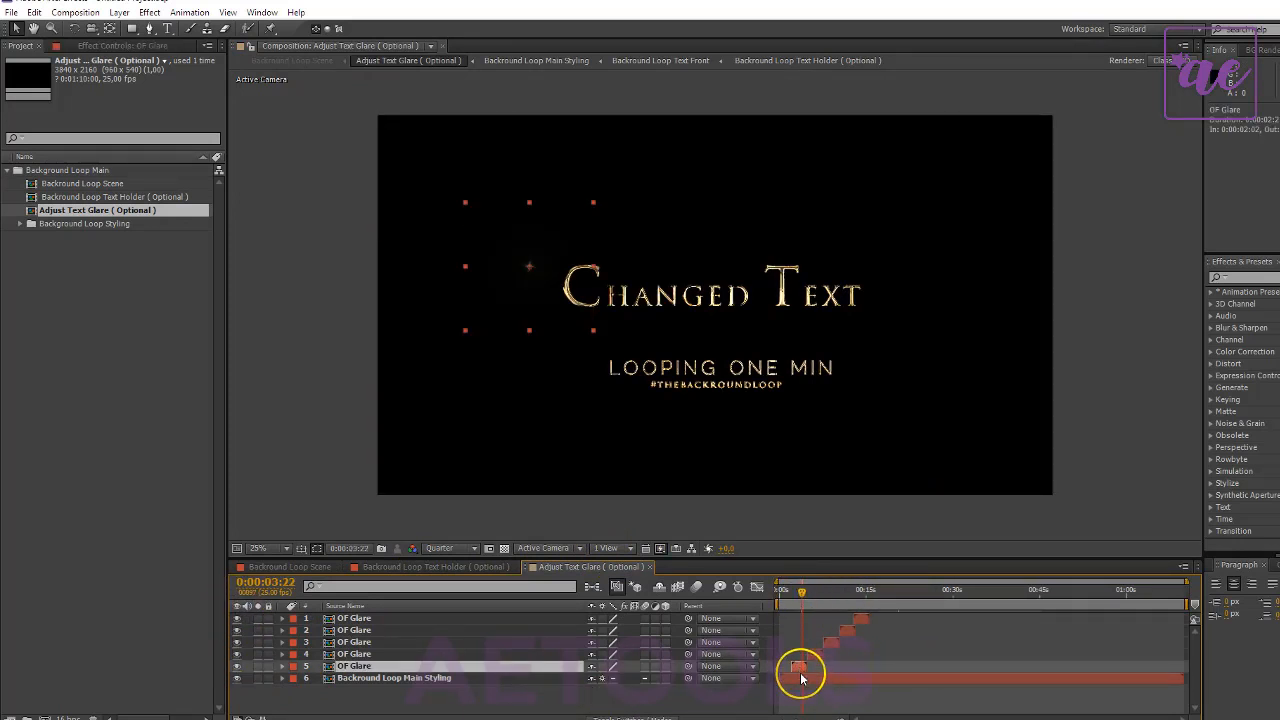
{"action": "left_click_drag", "start_coordinate": [543, 286], "coordinate": [612, 295]}
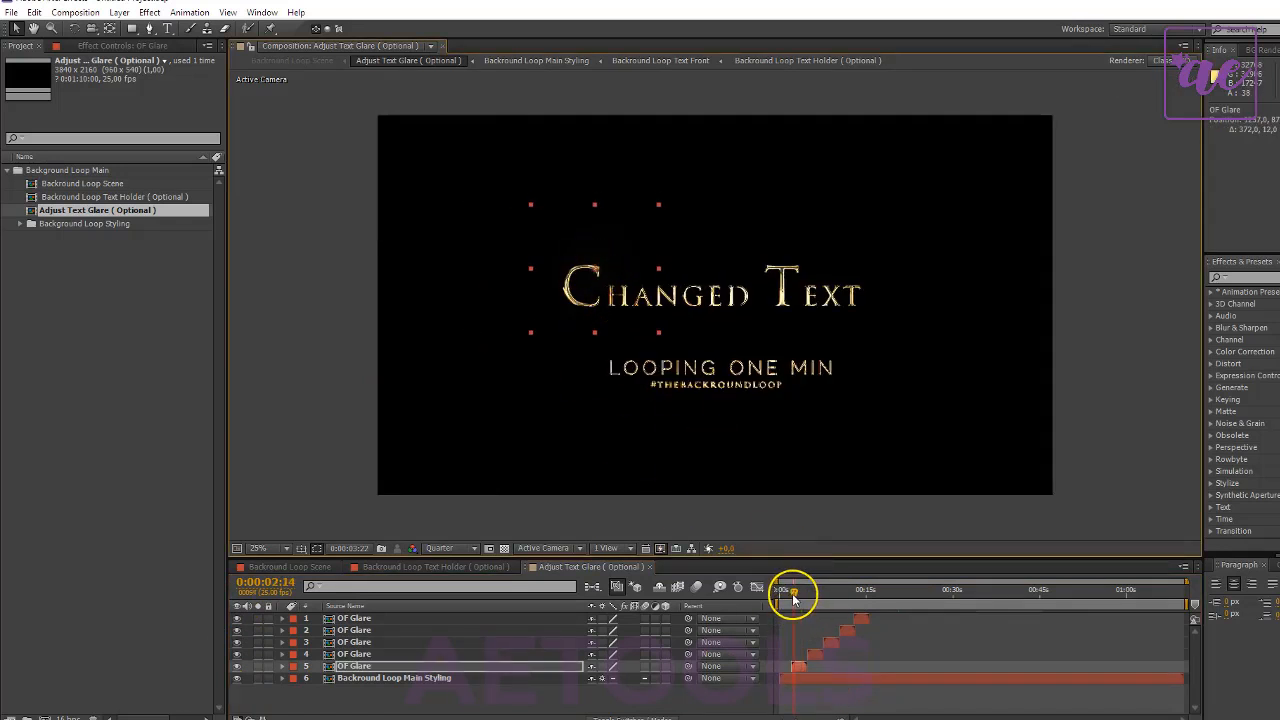
{"action": "left_click_drag", "start_coordinate": [793, 596], "coordinate": [796, 596]}
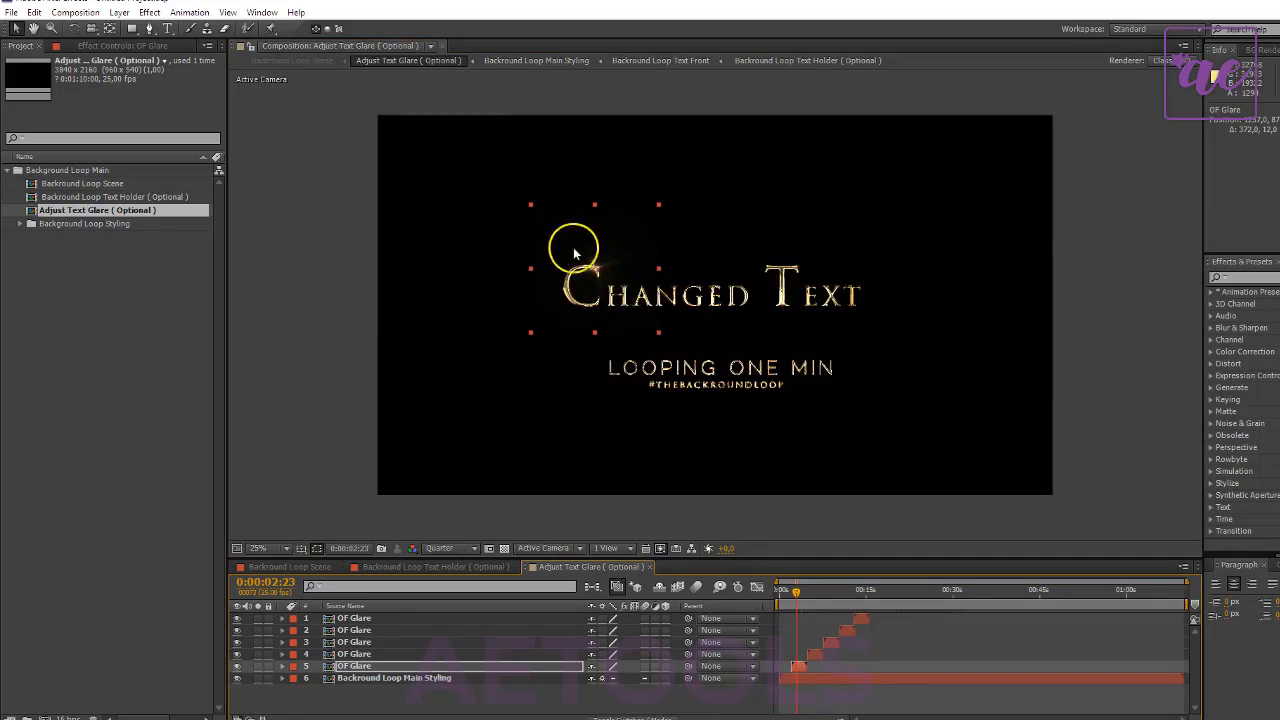
{"action": "key", "text": "space"}
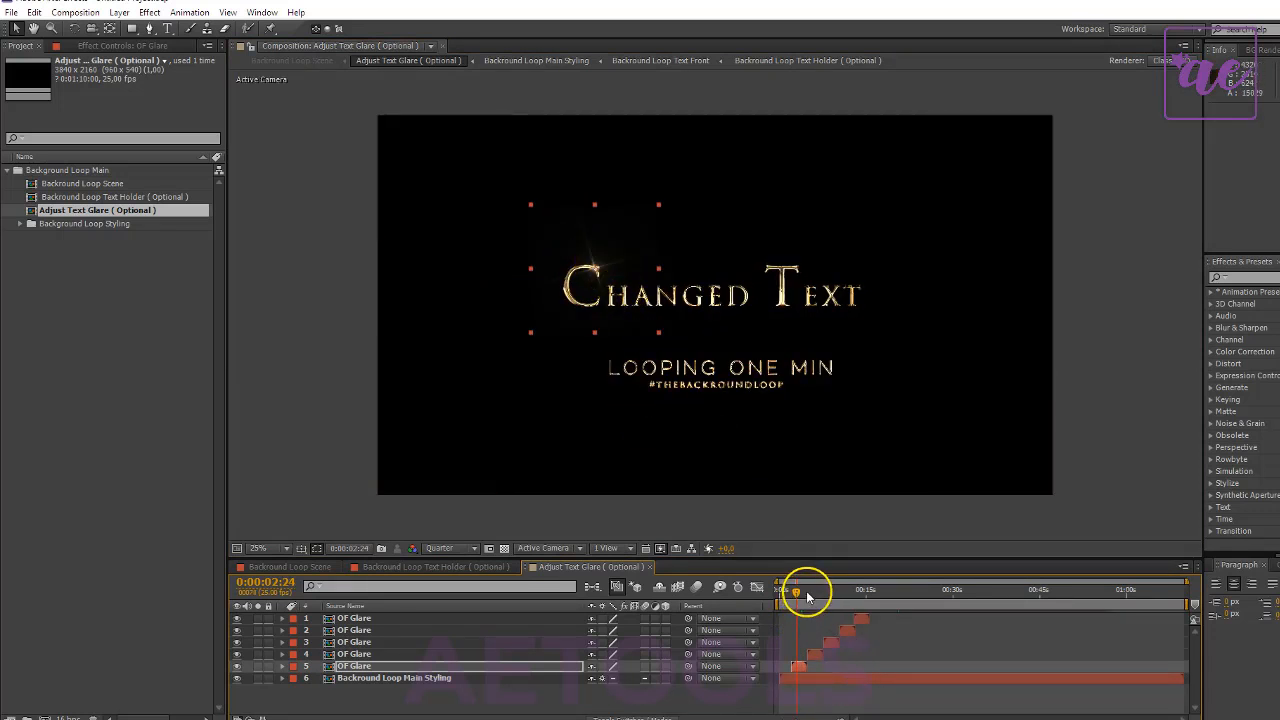
- Move the glare of OF Glare layer 4 onto the top of the letter A in "Changed"
{"action": "left_click_drag", "start_coordinate": [808, 597], "coordinate": [817, 602]}
{"action": "left_click", "coordinate": [818, 655]}
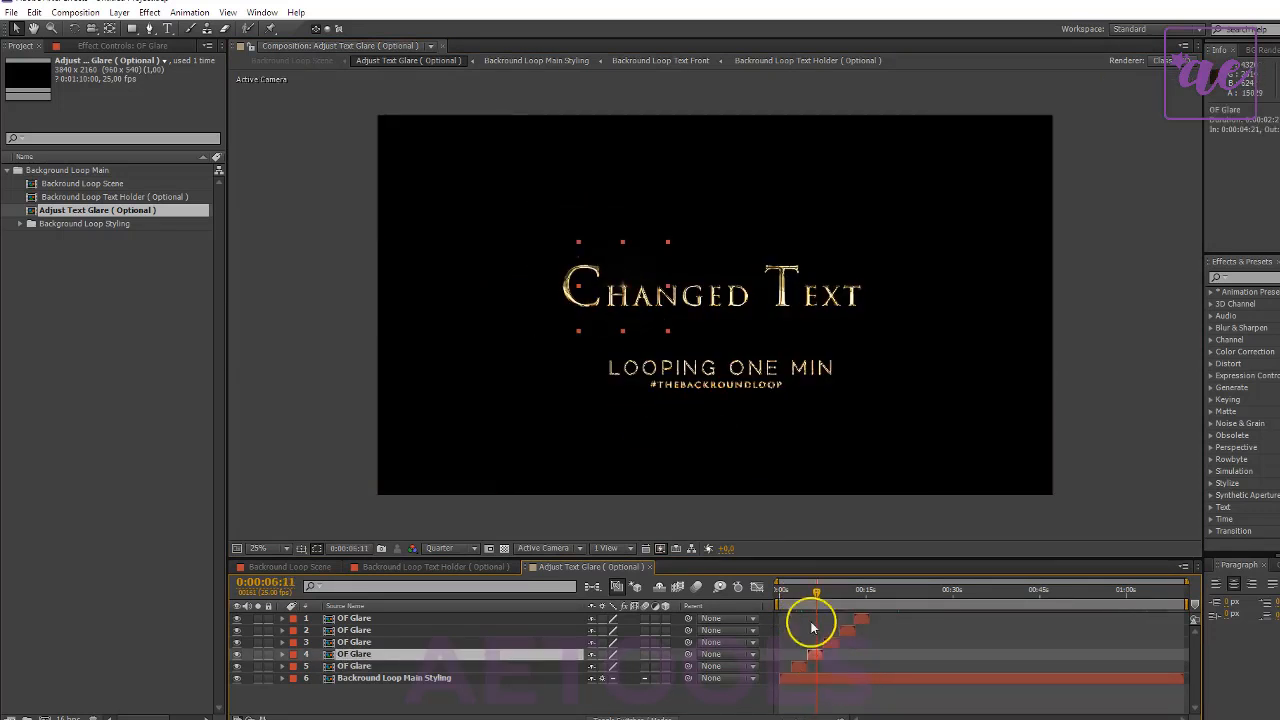
{"action": "mouse_move", "coordinate": [623, 287]}
{"action": "left_mouse_down"}
{"action": "mouse_move", "coordinate": [590, 300]}
{"action": "mouse_move", "coordinate": [659, 292]}
{"action": "mouse_move", "coordinate": [639, 298]}
{"action": "left_mouse_up"}
{"action": "key", "text": "period"}
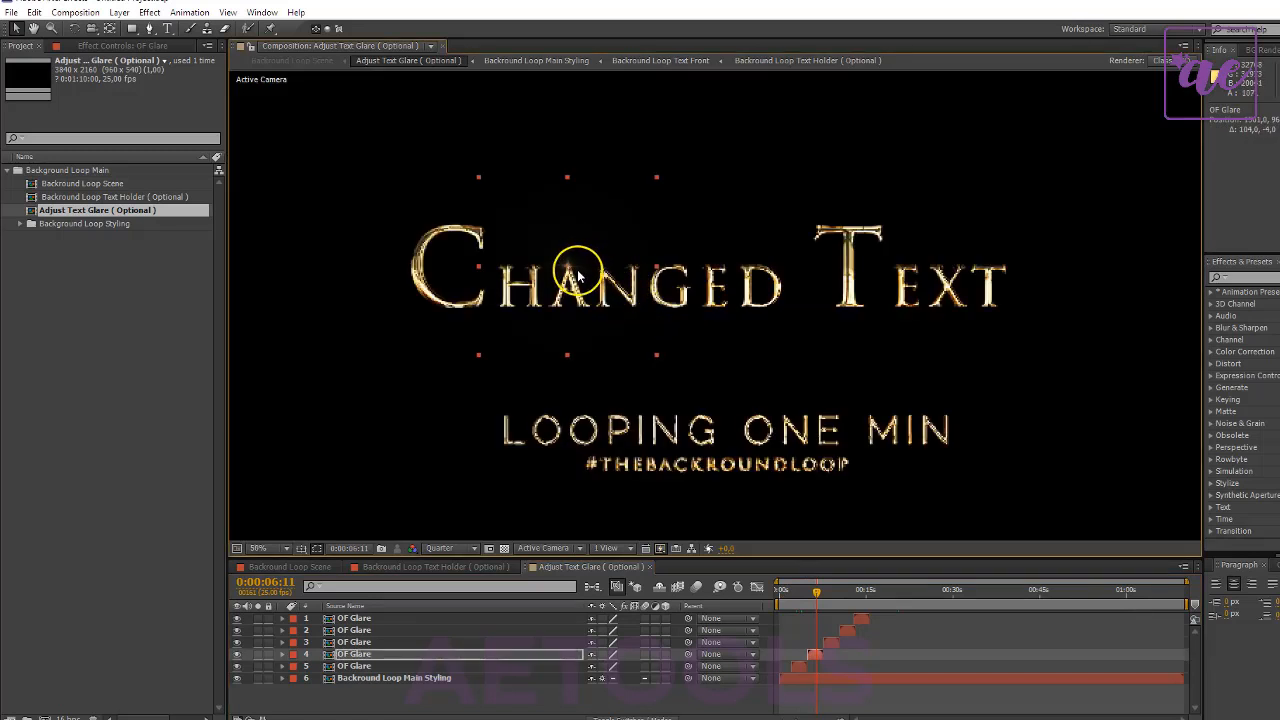
{"action": "left_click_drag", "start_coordinate": [568, 270], "coordinate": [637, 198]}
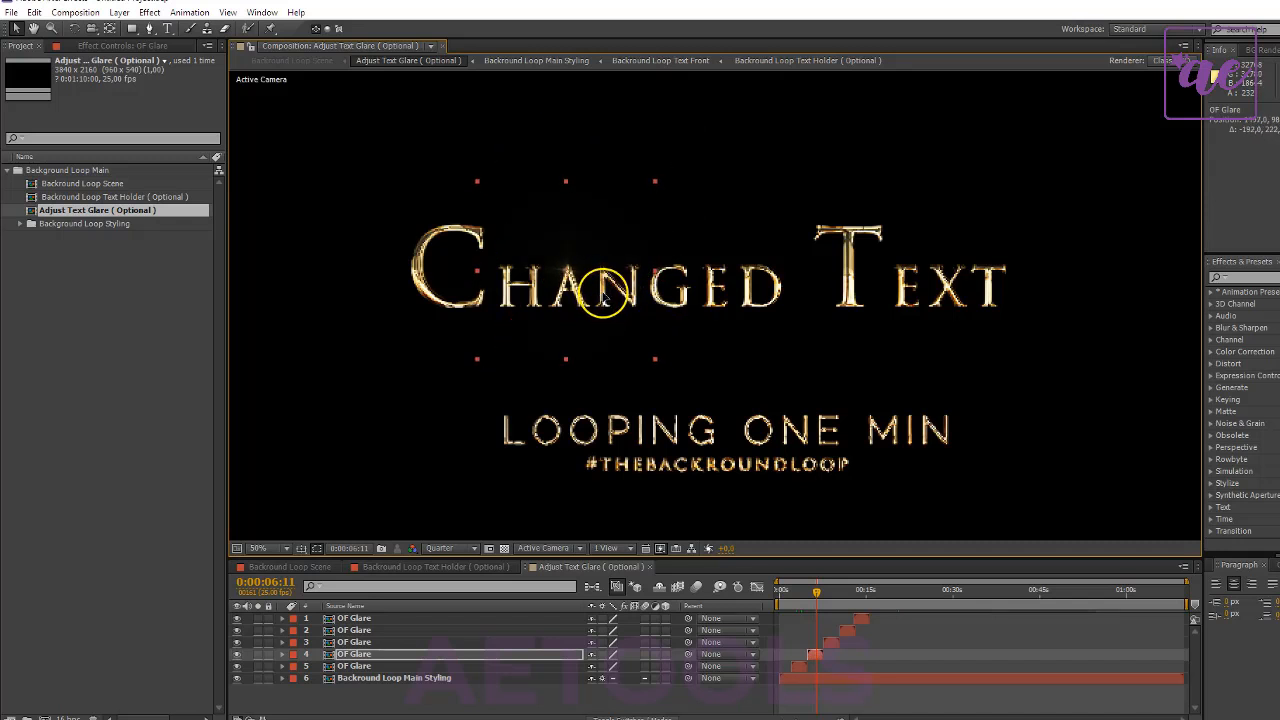
- Place the glares of OF Glare layers 3, 2 and 1 on the initial T of "Text", the O of "One" and the X of "Text"
{"action": "left_click", "coordinate": [828, 598]}
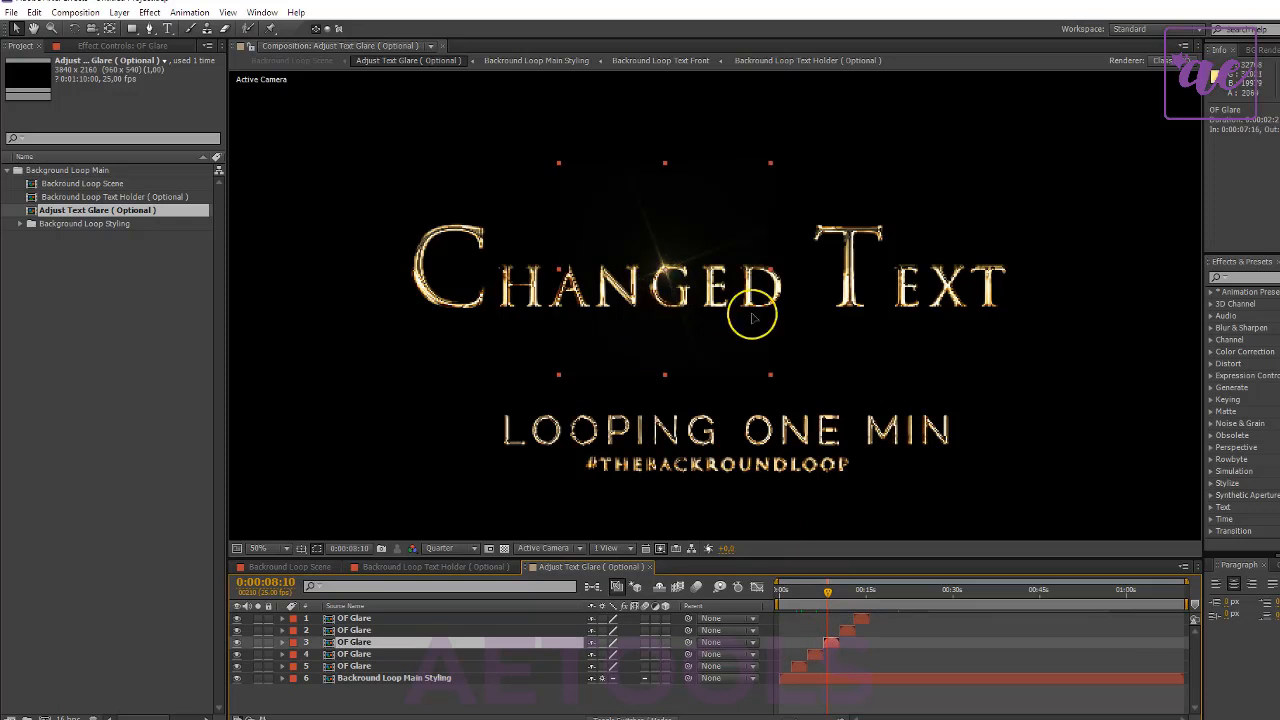
{"action": "left_click_drag", "start_coordinate": [665, 282], "coordinate": [852, 240]}
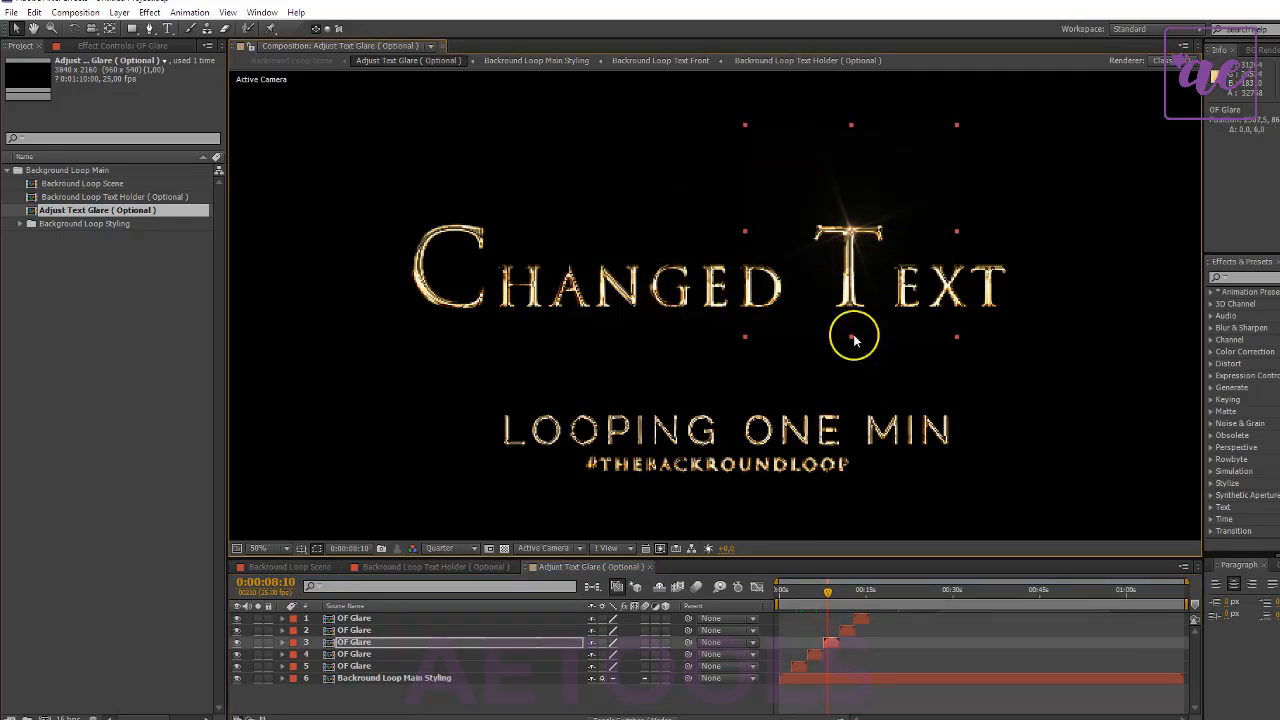
{"action": "left_click", "coordinate": [848, 628]}
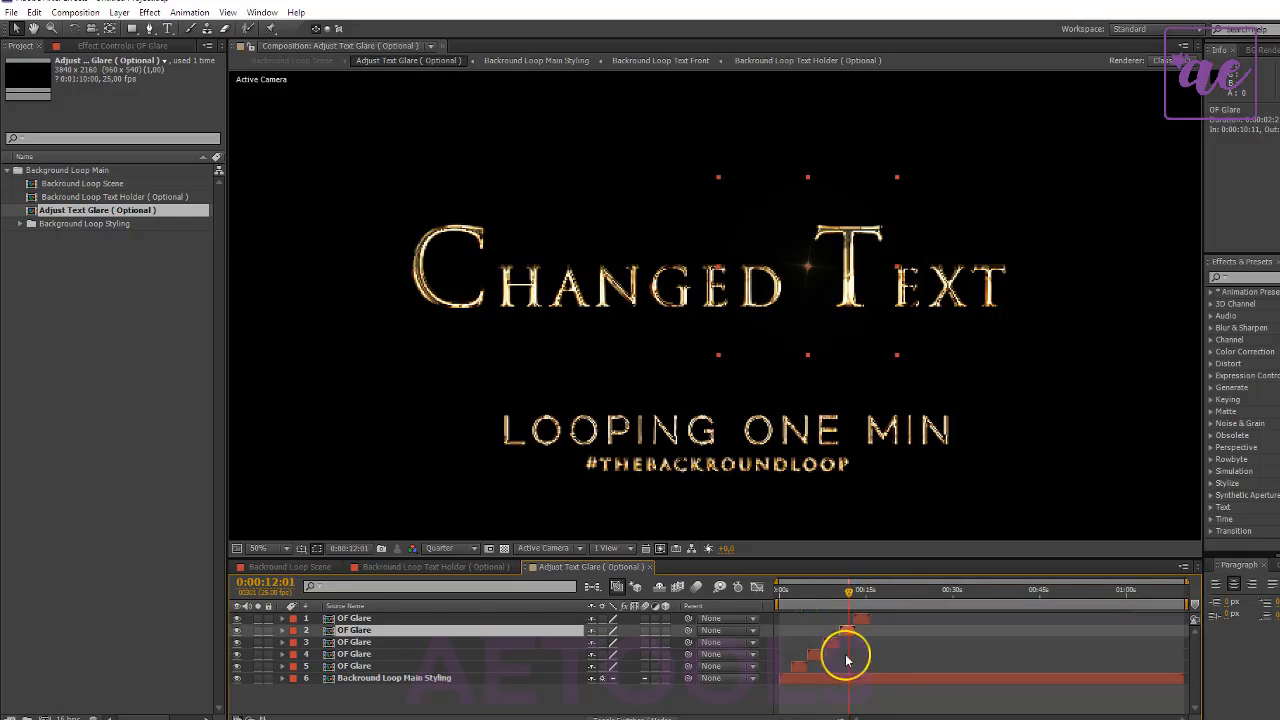
{"action": "left_click_drag", "start_coordinate": [800, 320], "coordinate": [781, 462]}
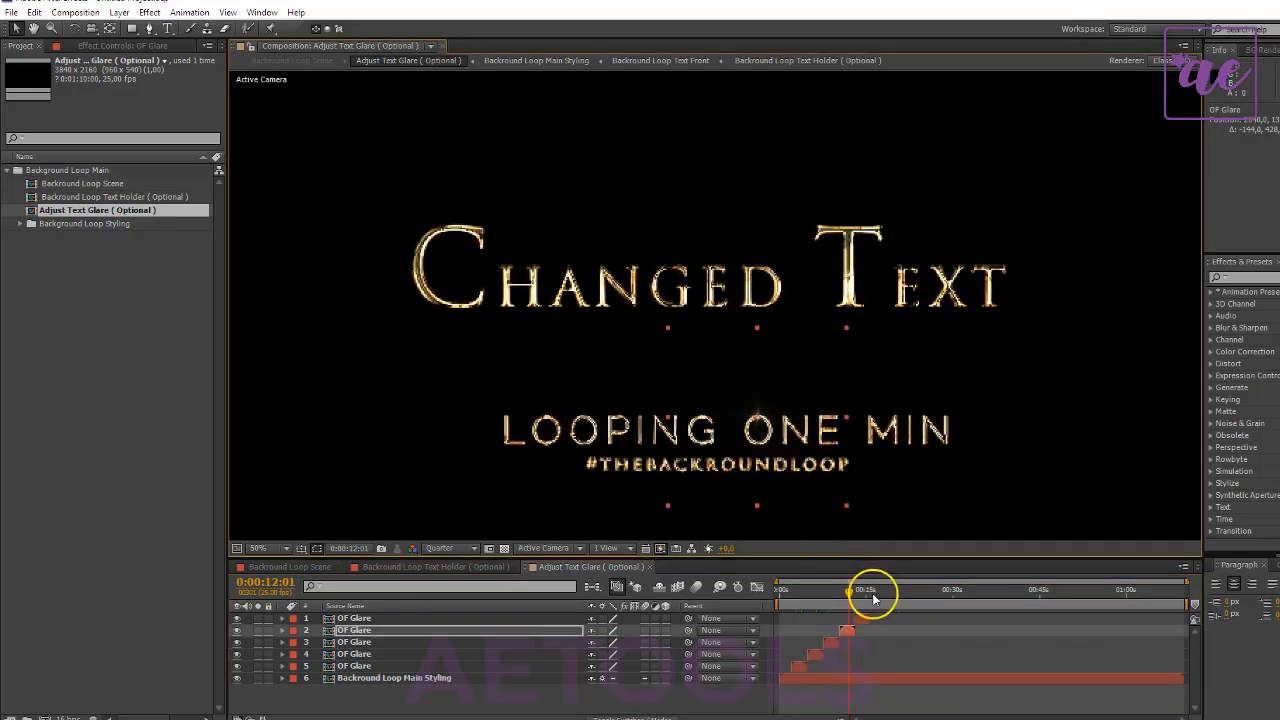
{"action": "left_click", "coordinate": [861, 618]}
{"action": "left_click_drag", "start_coordinate": [934, 254], "coordinate": [983, 287]}
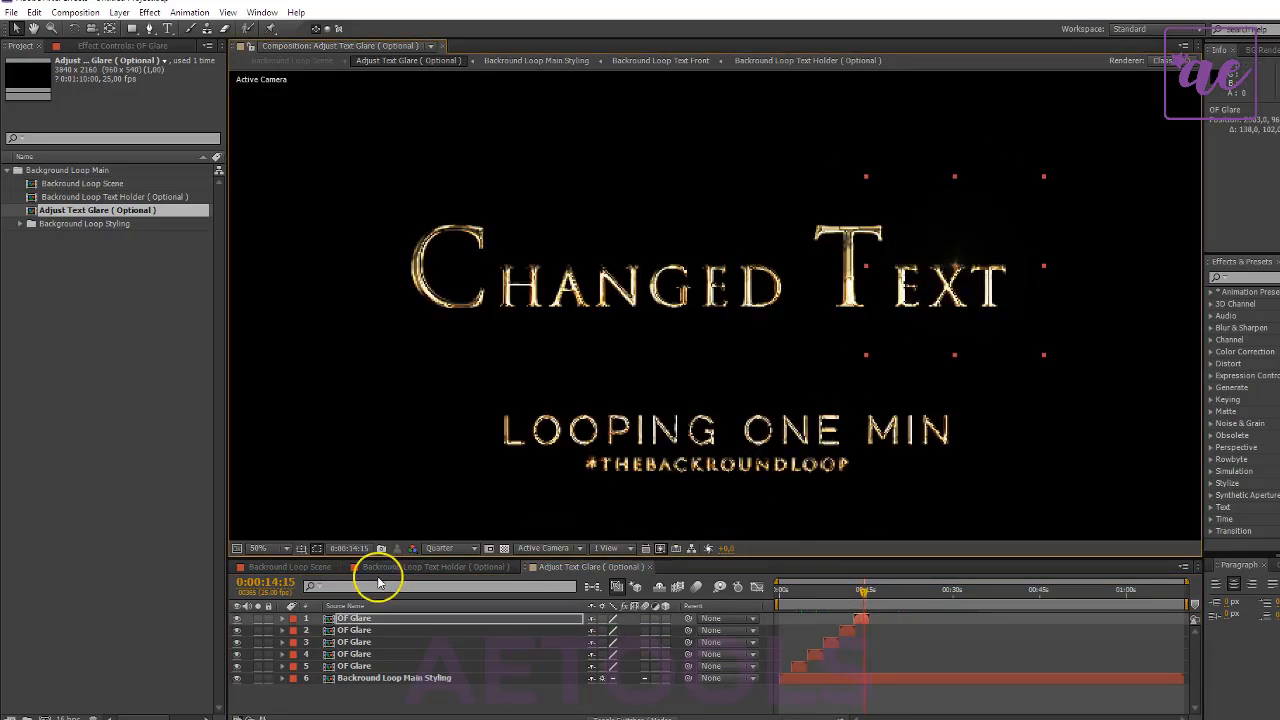
- Add the Loop Scene composition to the render queue, and close the queue without rendering
{"action": "left_click", "coordinate": [293, 566]}
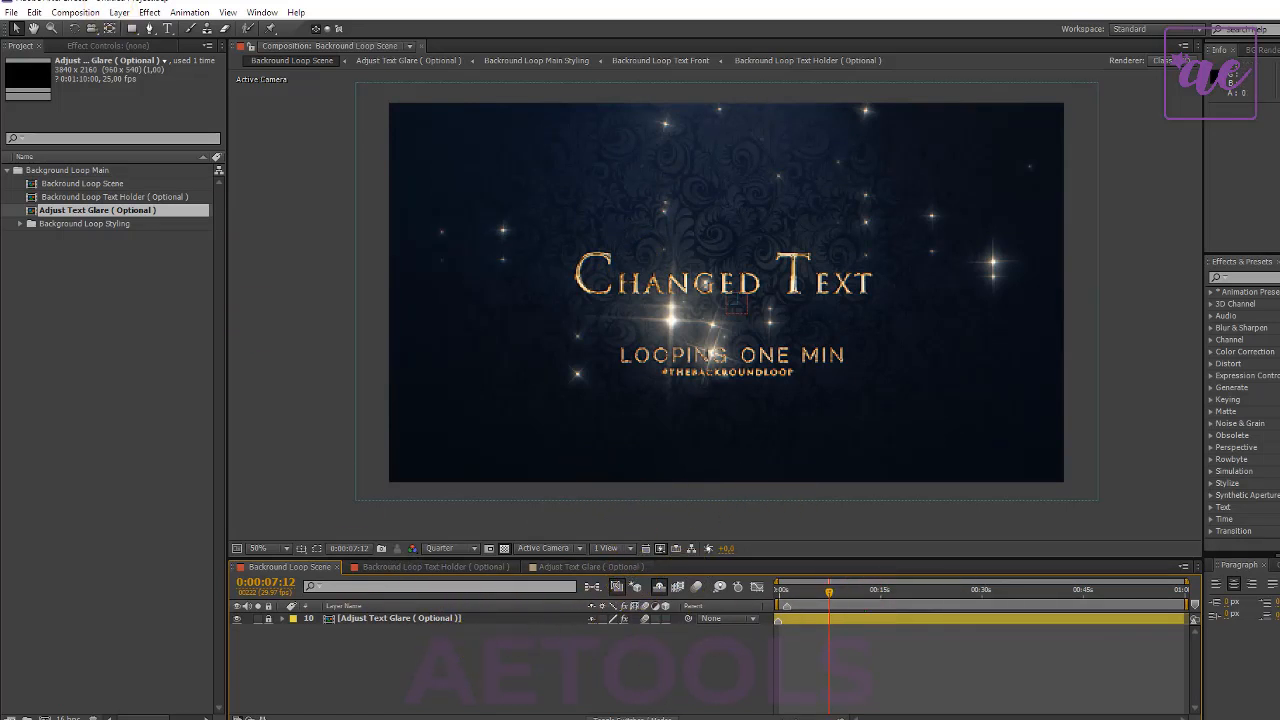
{"action": "left_click", "coordinate": [75, 12]}
{"action": "left_click", "coordinate": [150, 130]}
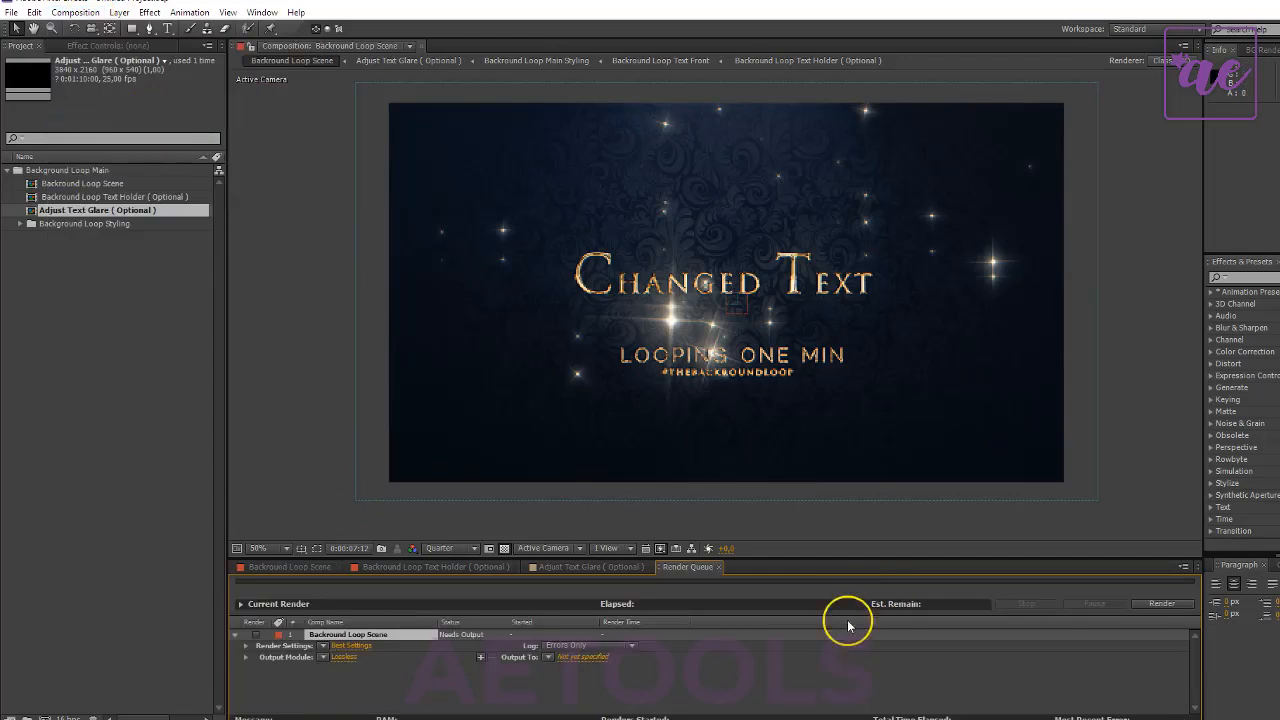
{"action": "left_click", "coordinate": [717, 567]}
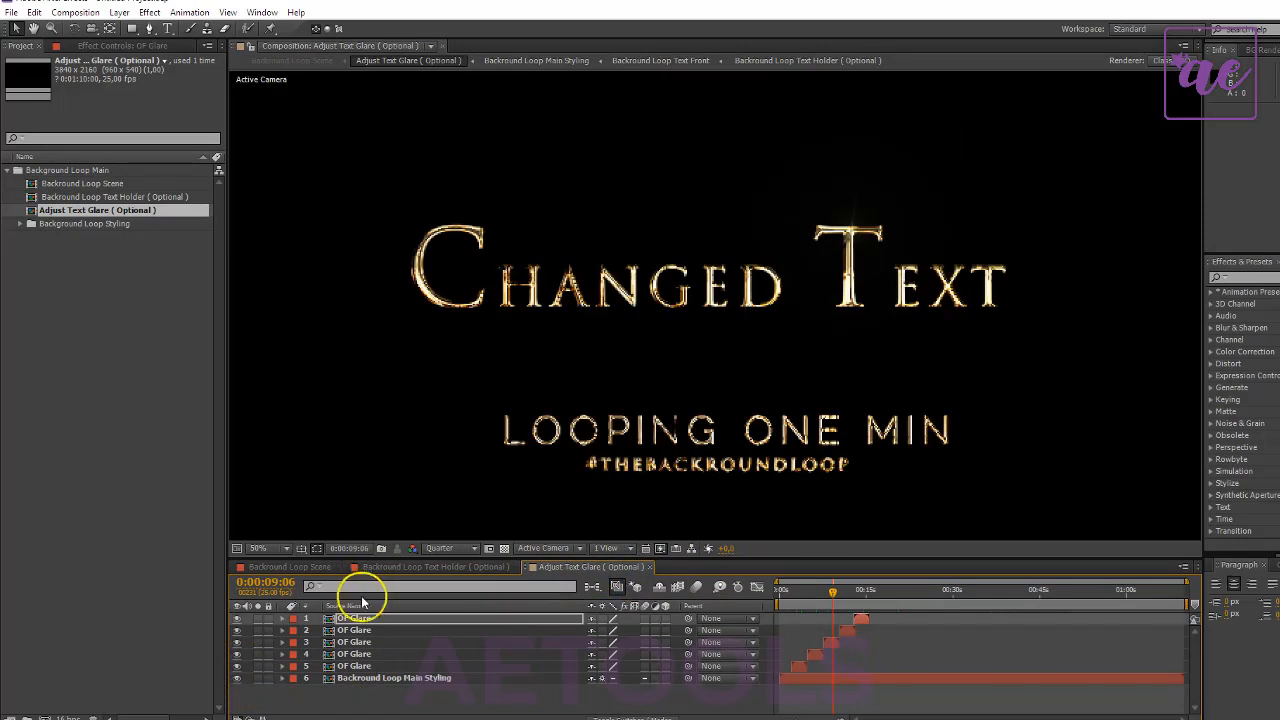
- Hide all three text layers in the Text Holder ( Optional ) composition and the OF Glare layers in the Adjust Text Glare ( Optional ) composition
{"action": "left_click", "coordinate": [293, 567]}
{"action": "left_click", "coordinate": [600, 567]}
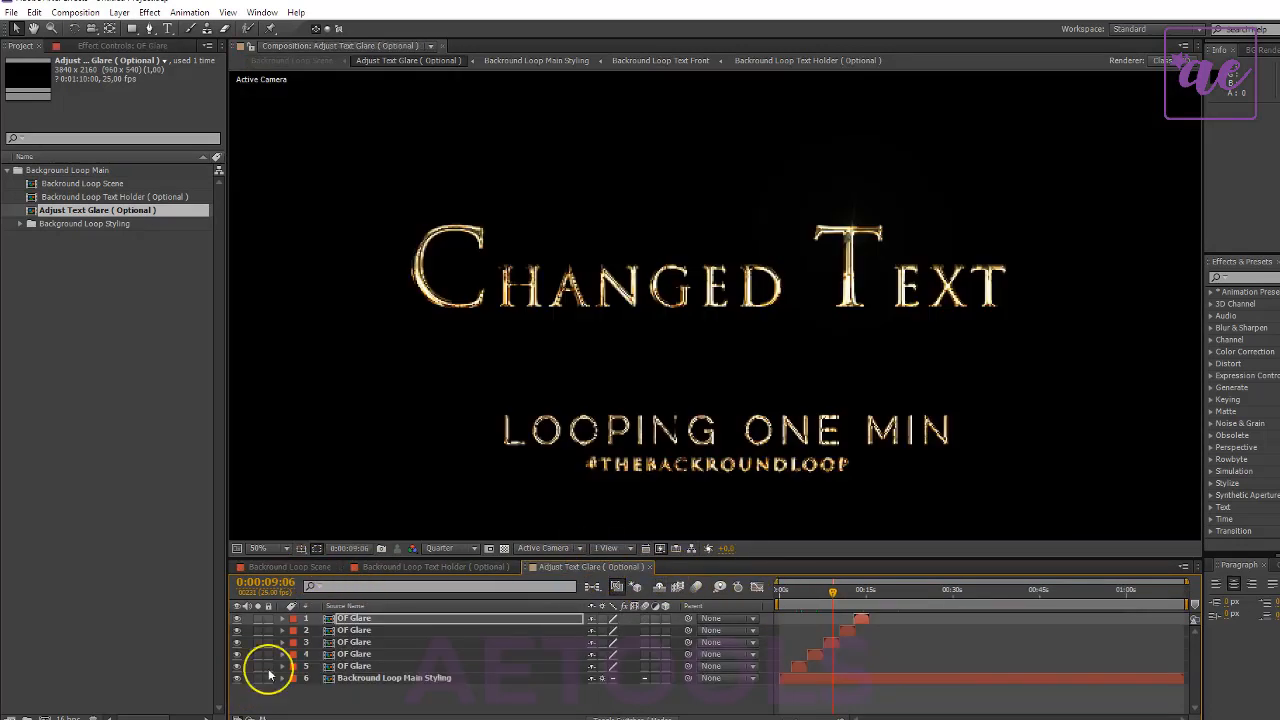
{"action": "left_click", "coordinate": [407, 568]}
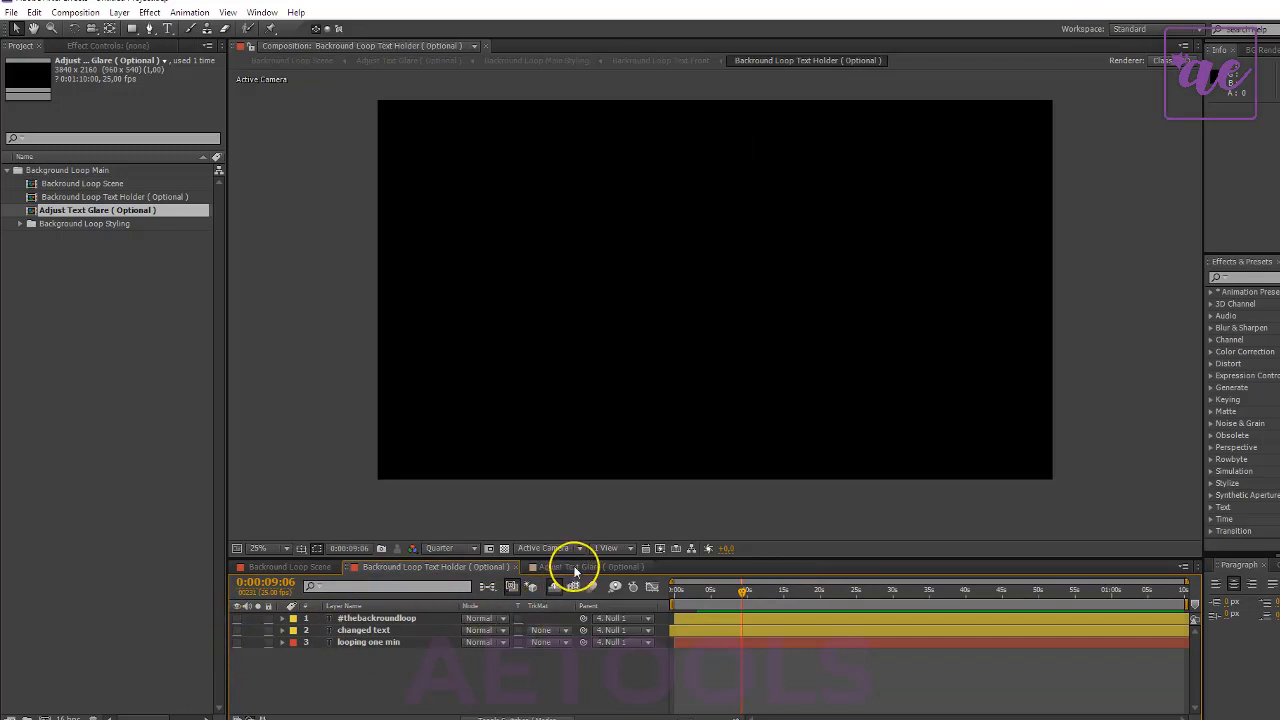
{"action": "left_click", "coordinate": [575, 567]}
{"action": "left_click_drag", "start_coordinate": [237, 621], "coordinate": [237, 654]}
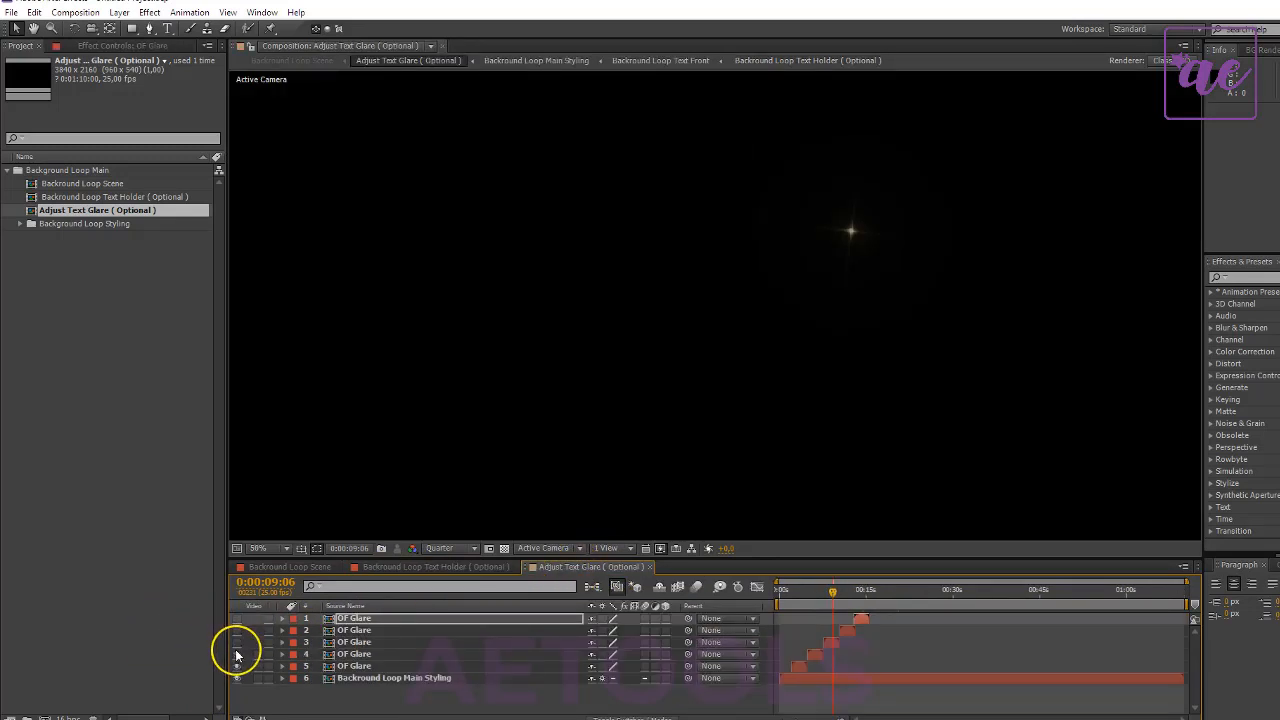
- Check the Loop Scene composition without text or glares at several times along its timeline
{"action": "left_click", "coordinate": [265, 567]}
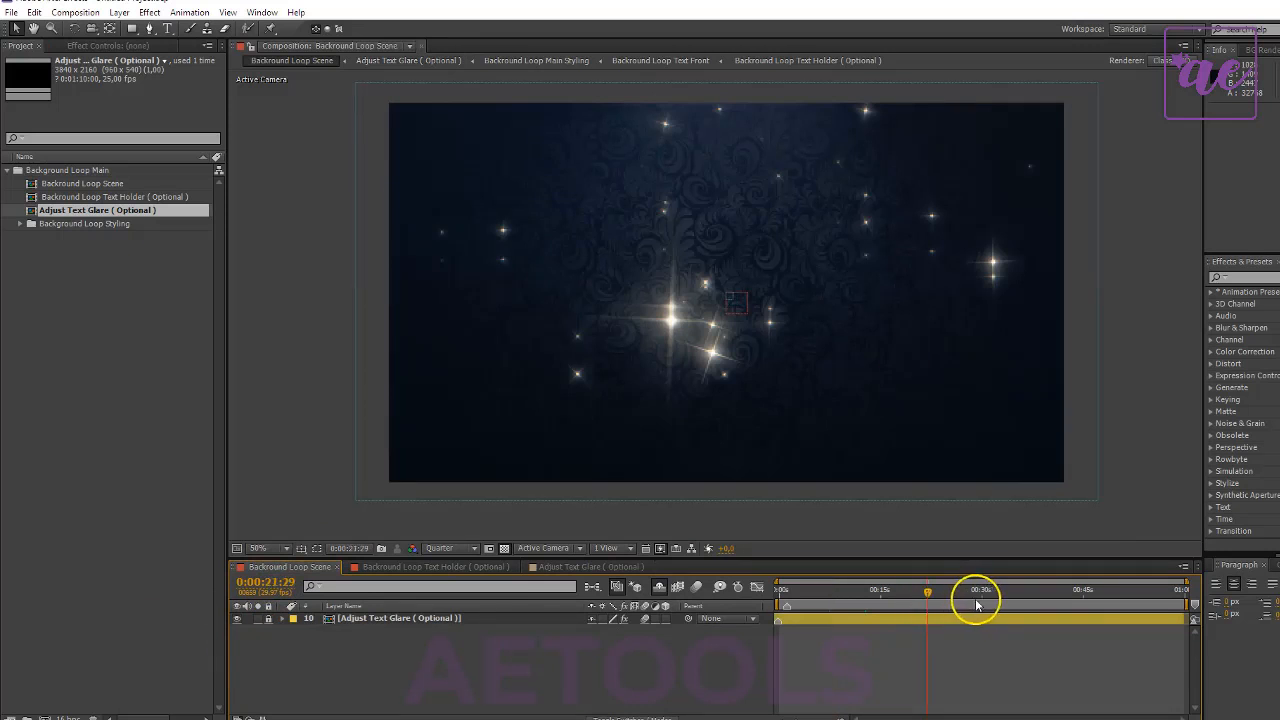
{"action": "left_click", "coordinate": [1022, 590]}
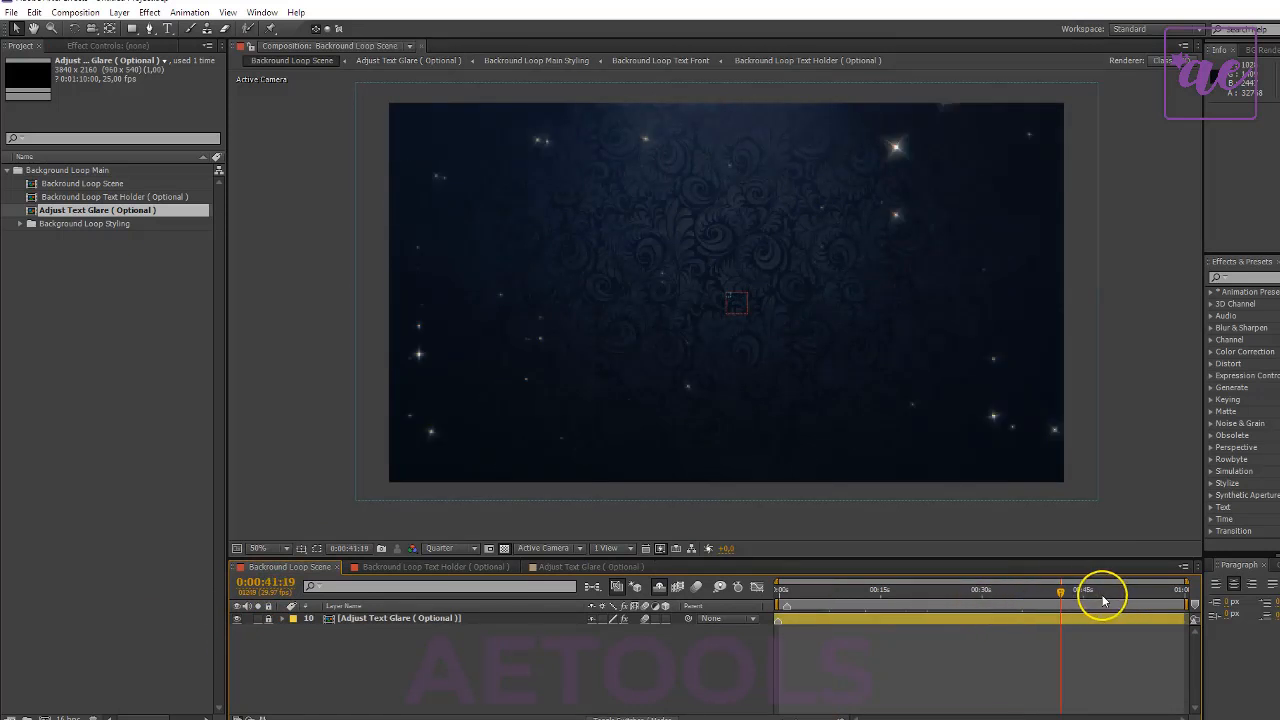
{"action": "left_click", "coordinate": [1140, 595]}
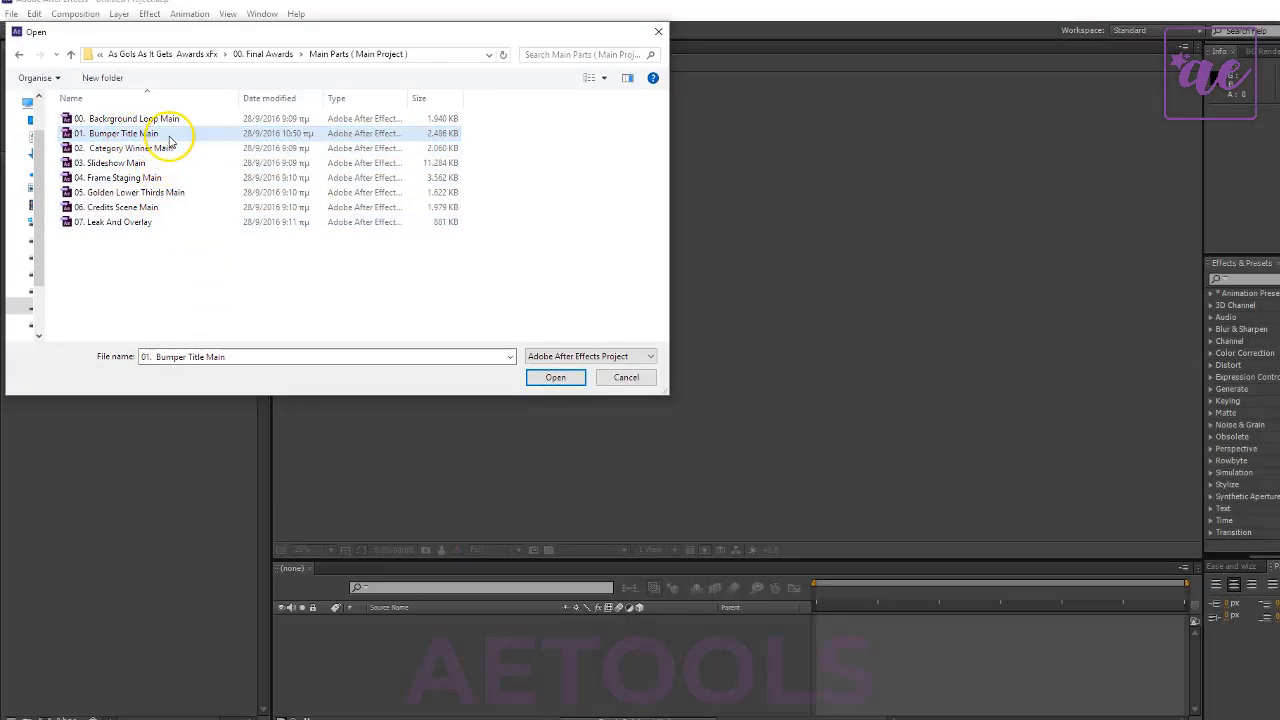
- Open the project 01. Bumper Title Main from the Main Parts ( Main Project ) folder and accept its version conversion
{"action": "left_click", "coordinate": [550, 379]}
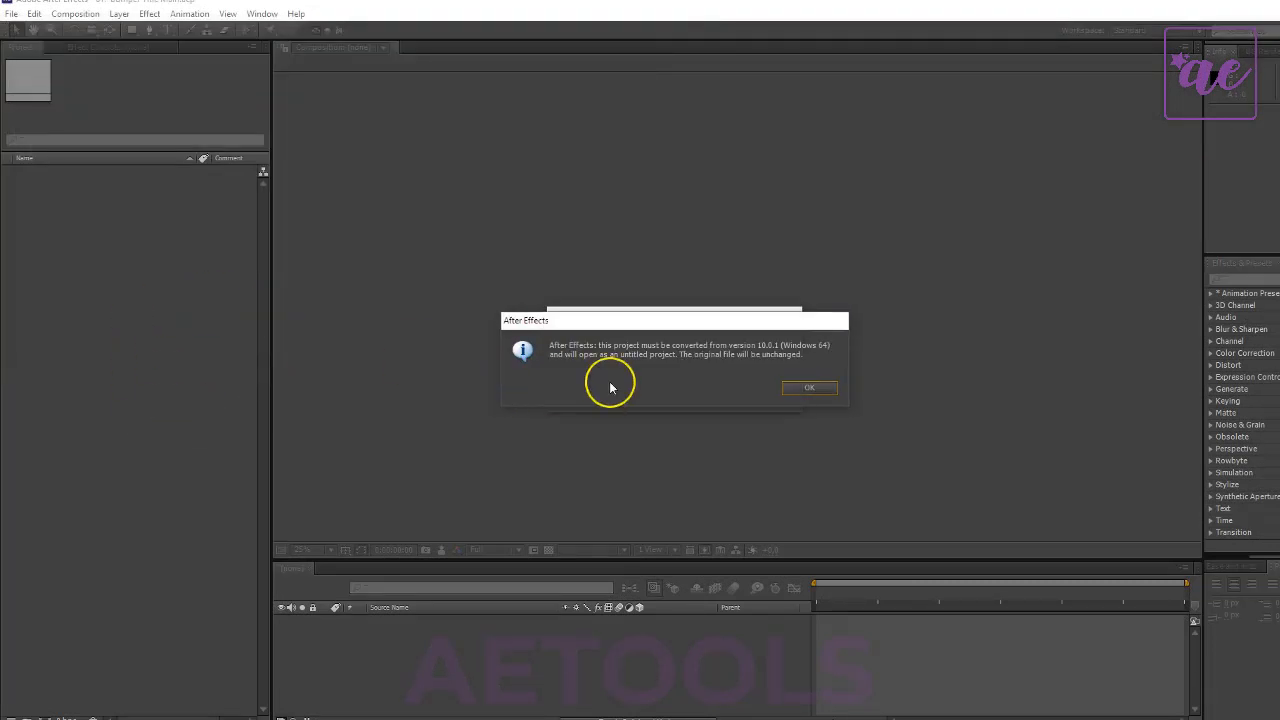
{"action": "left_click", "coordinate": [808, 389]}
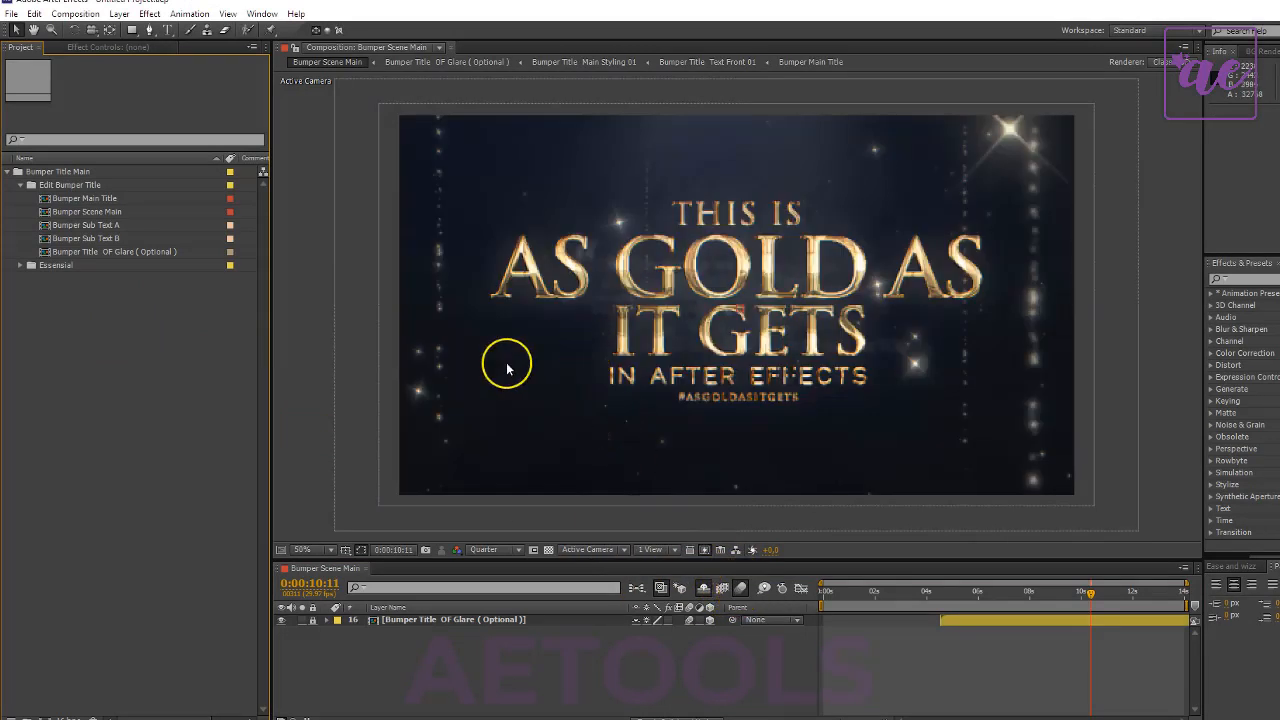
- Look through the Bumper Main Title, Bumper Sub Text A and Bumper Sub Text B compositions to see which text each one holds
{"action": "left_click", "coordinate": [66, 199]}
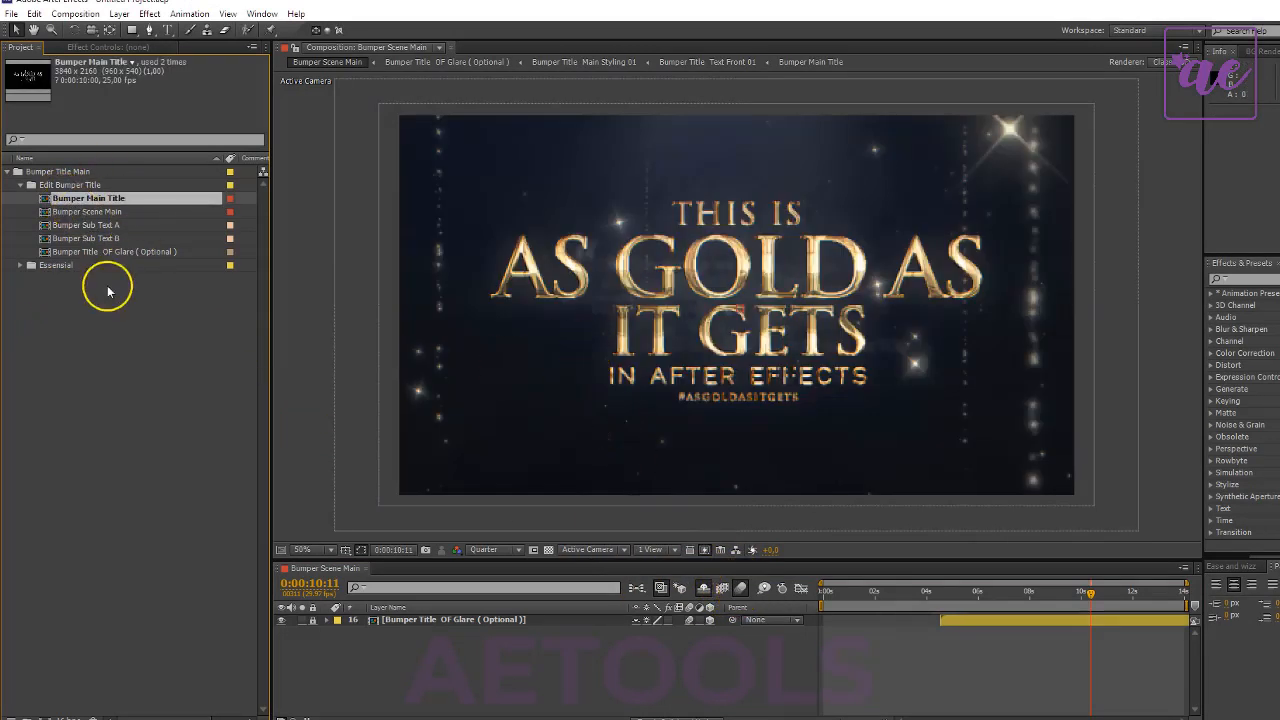
{"action": "left_click", "coordinate": [98, 295]}
{"action": "left_click", "coordinate": [103, 202]}
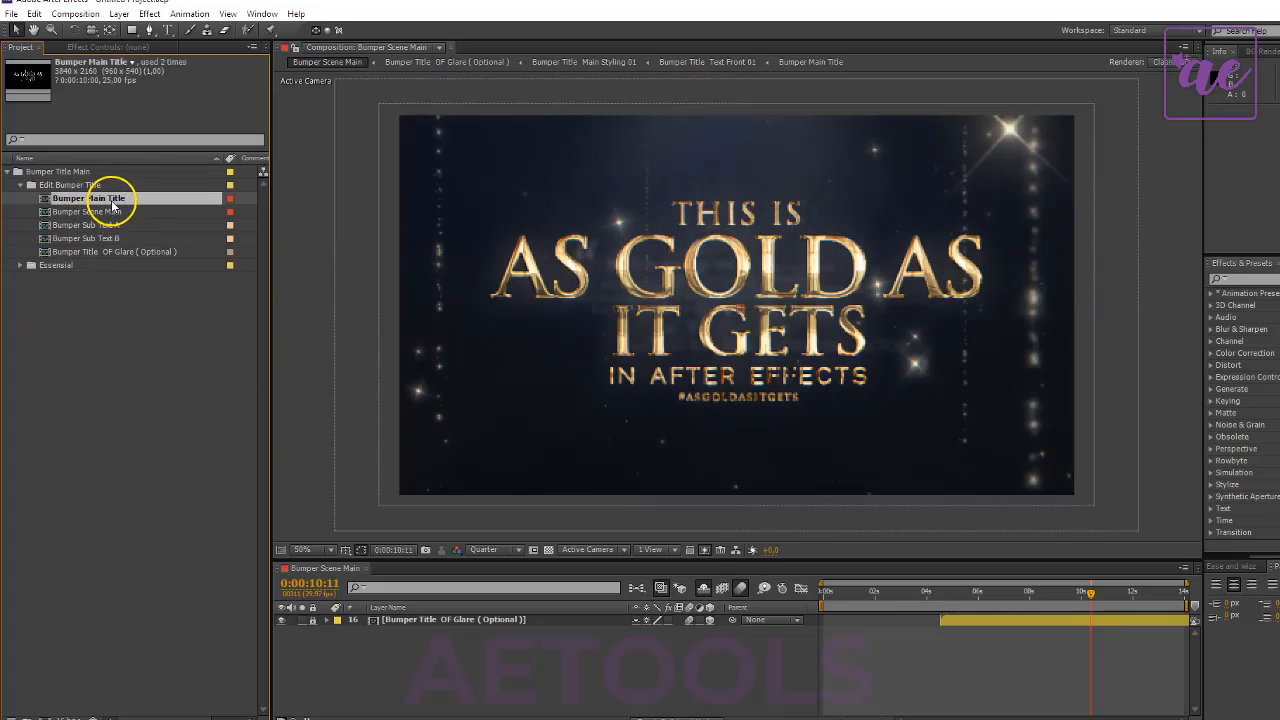
{"action": "double_click", "coordinate": [110, 199]}
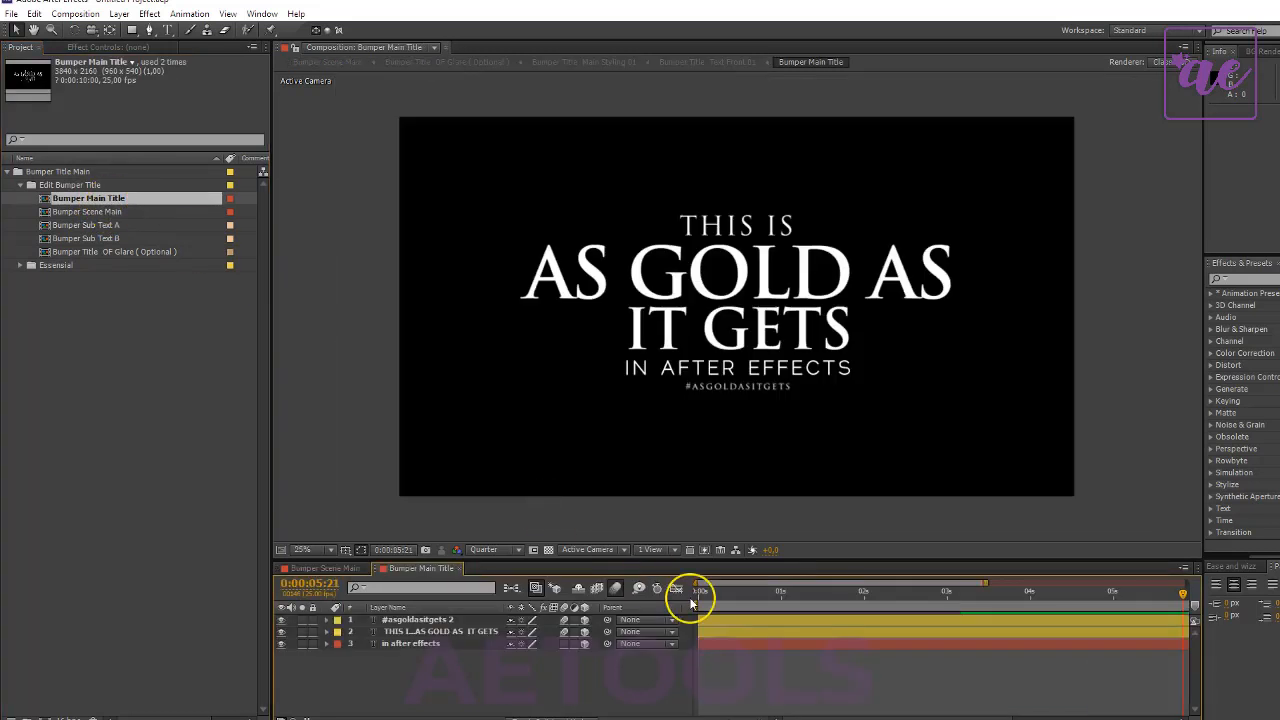
{"action": "left_click", "coordinate": [458, 569]}
{"action": "left_click", "coordinate": [133, 212]}
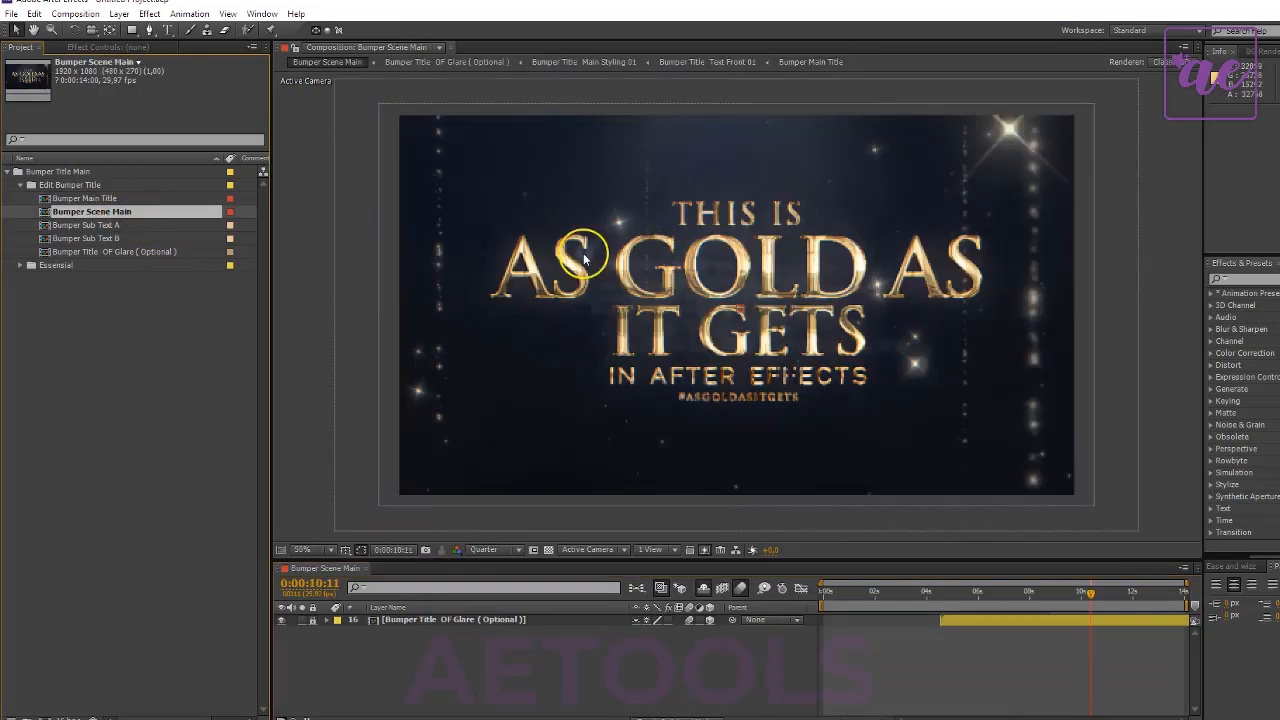
{"action": "double_click", "coordinate": [106, 225]}
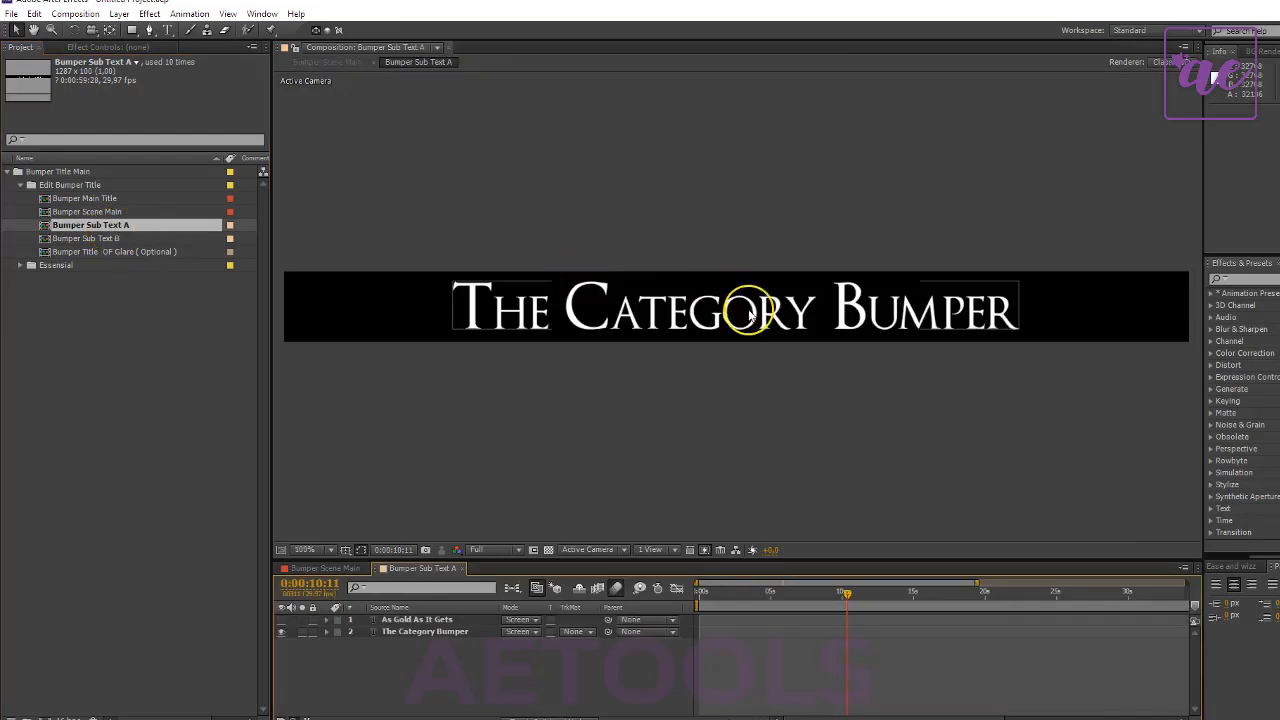
{"action": "double_click", "coordinate": [93, 238]}
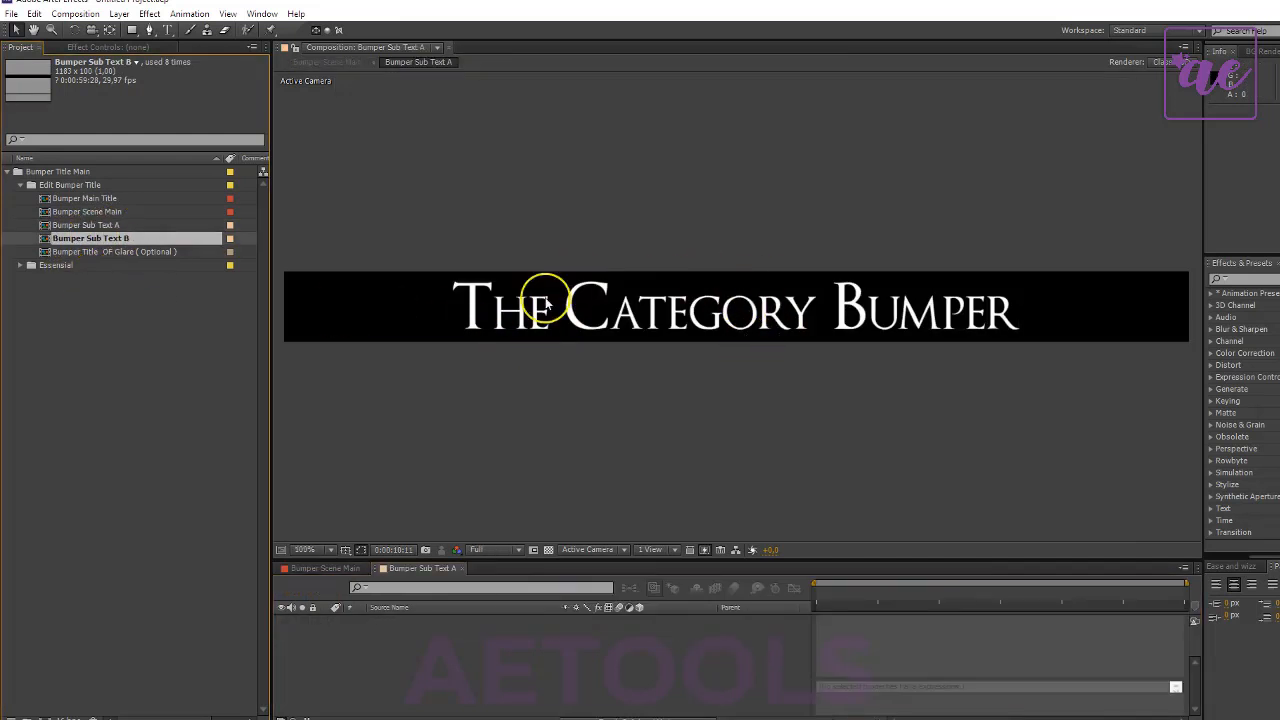
- In Bumper Title OF Glare ( Optional ), move the lowest OF Glare layer up to the upper part of the D in GOLD at 0:00:03:14
{"action": "double_click", "coordinate": [131, 252]}
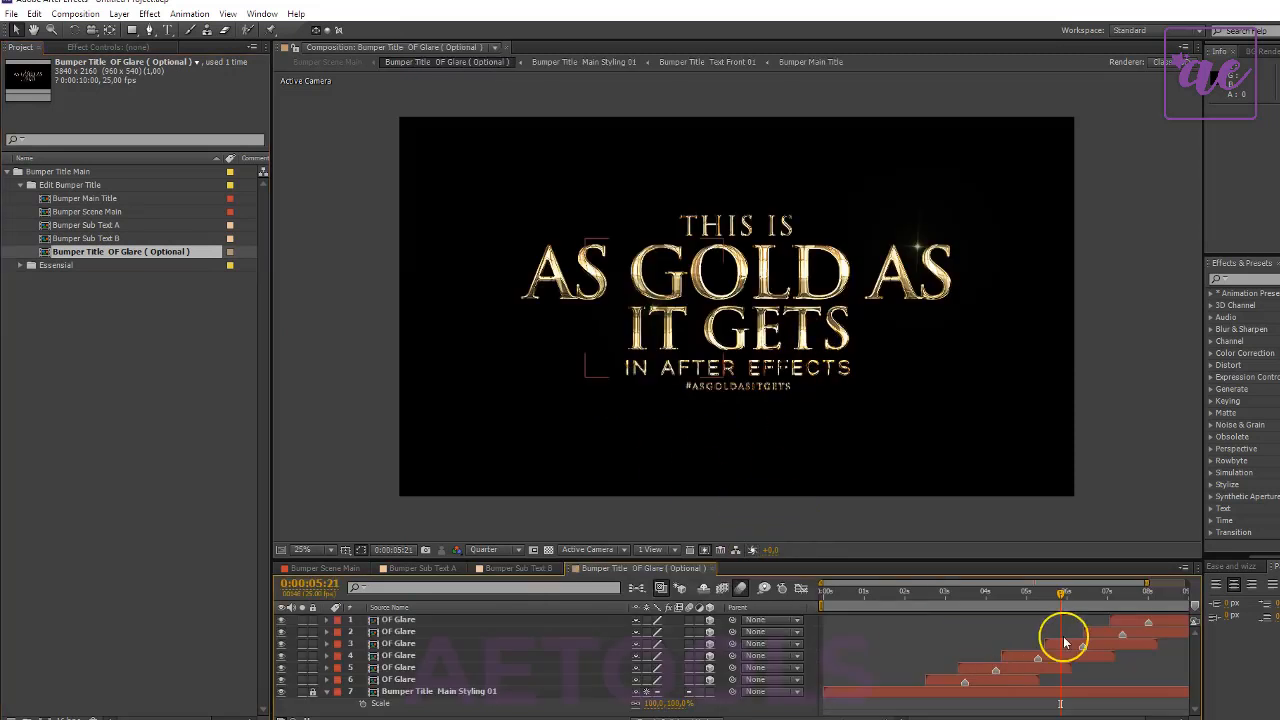
{"action": "left_click_drag", "start_coordinate": [986, 600], "coordinate": [968, 596]}
{"action": "left_click", "coordinate": [993, 681]}
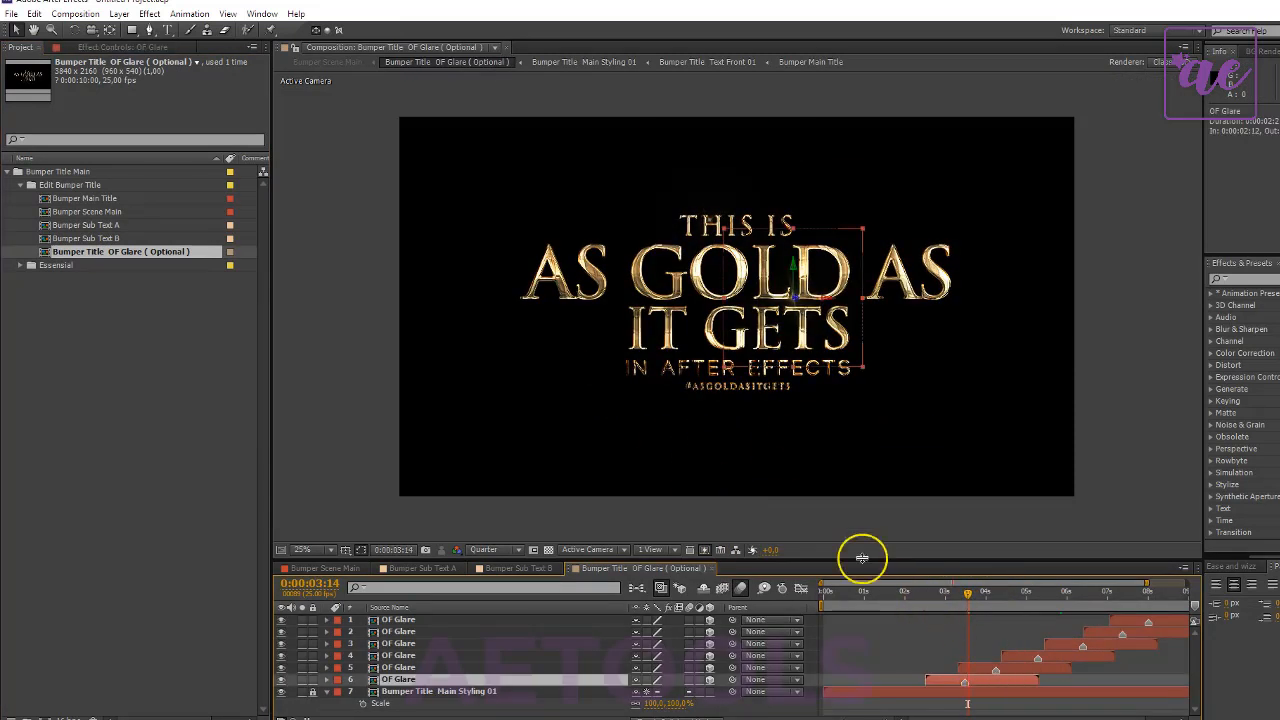
{"action": "key", "text": "period"}
{"action": "key", "text": "comma"}
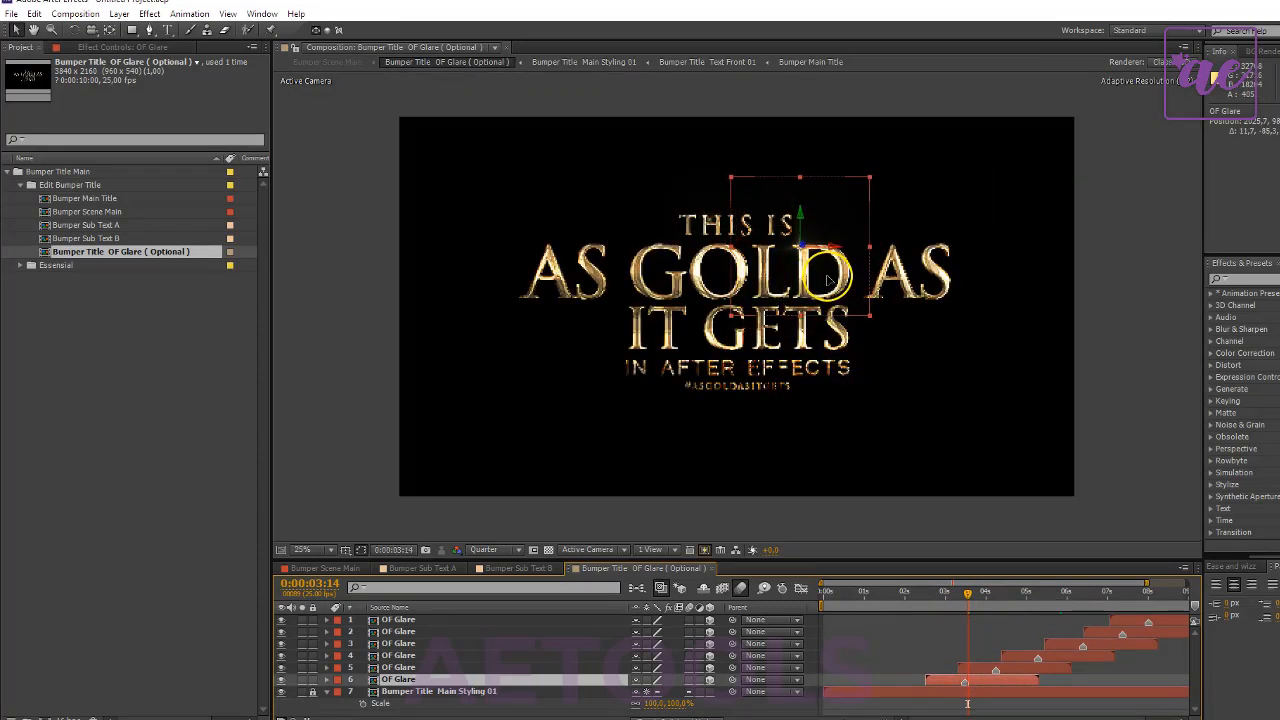
{"action": "left_click", "coordinate": [1014, 652]}
- Close the Bumper Title OF Glare ( Optional ), Bumper Sub Text B and Bumper Sub Text A compositions, returning to Bumper Scene Main
{"action": "left_click", "coordinate": [127, 340]}
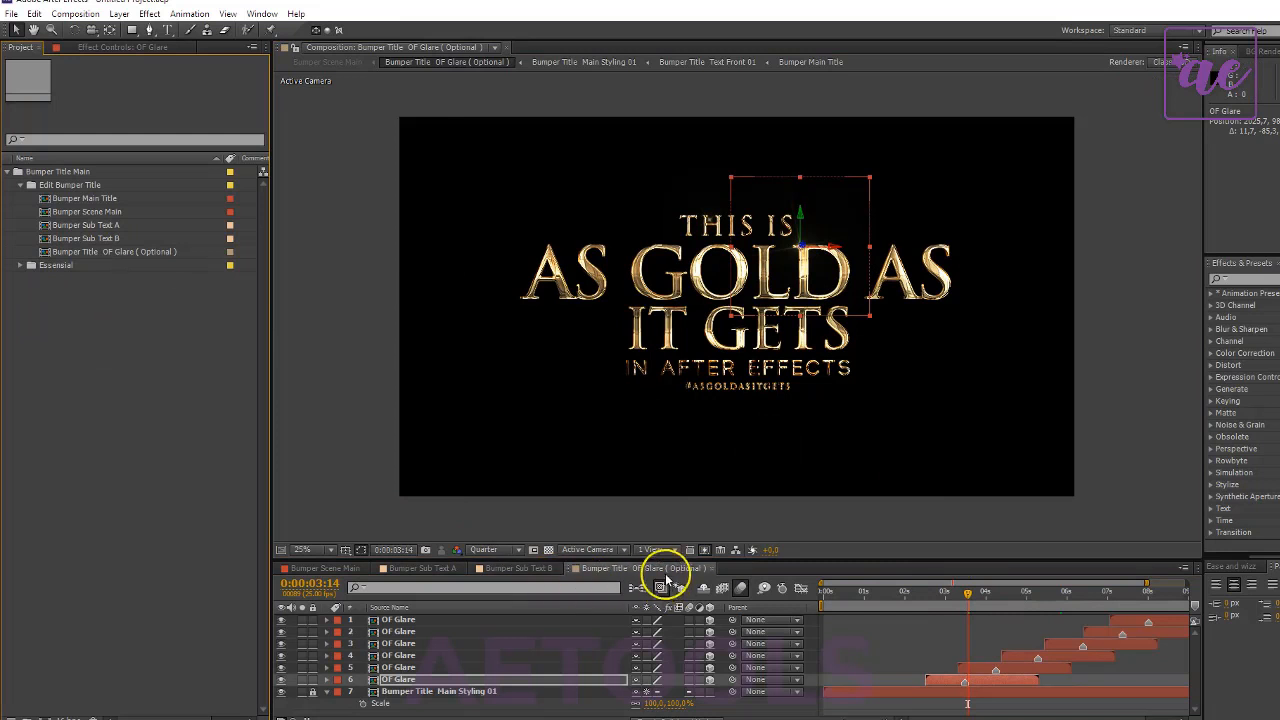
{"action": "left_click", "coordinate": [708, 573]}
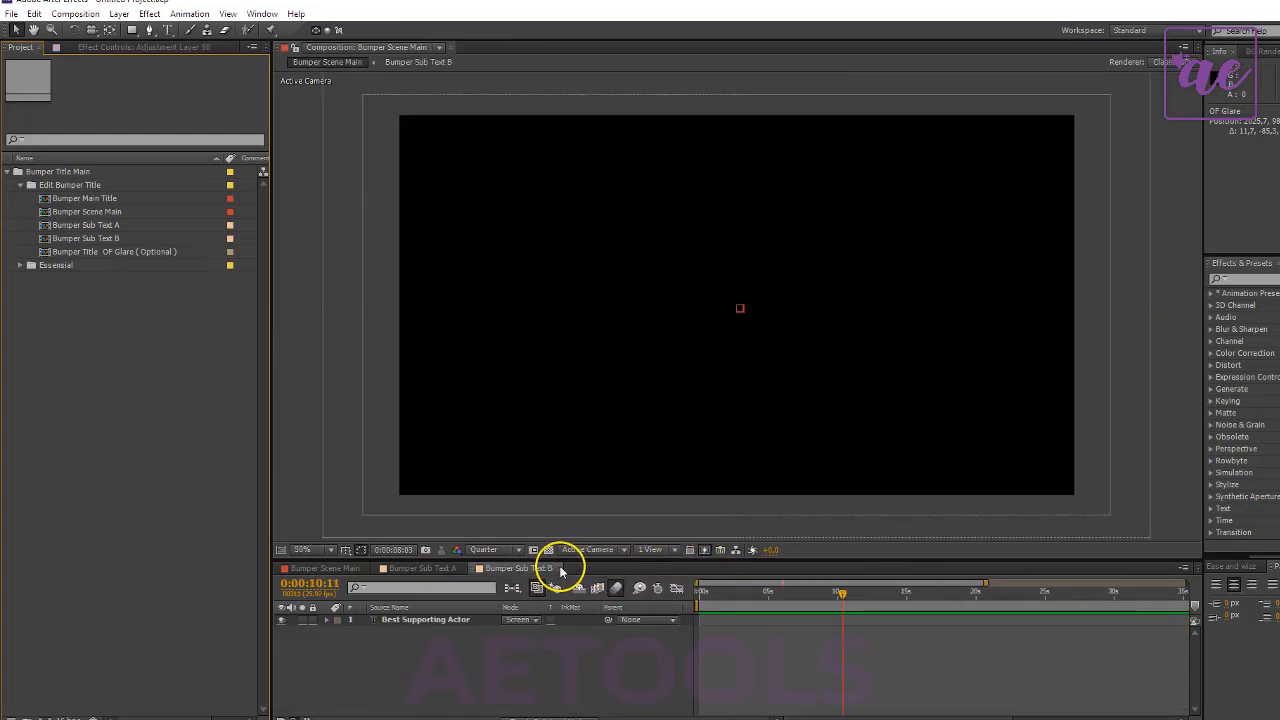
{"action": "left_click", "coordinate": [560, 569]}
{"action": "left_click", "coordinate": [461, 568]}
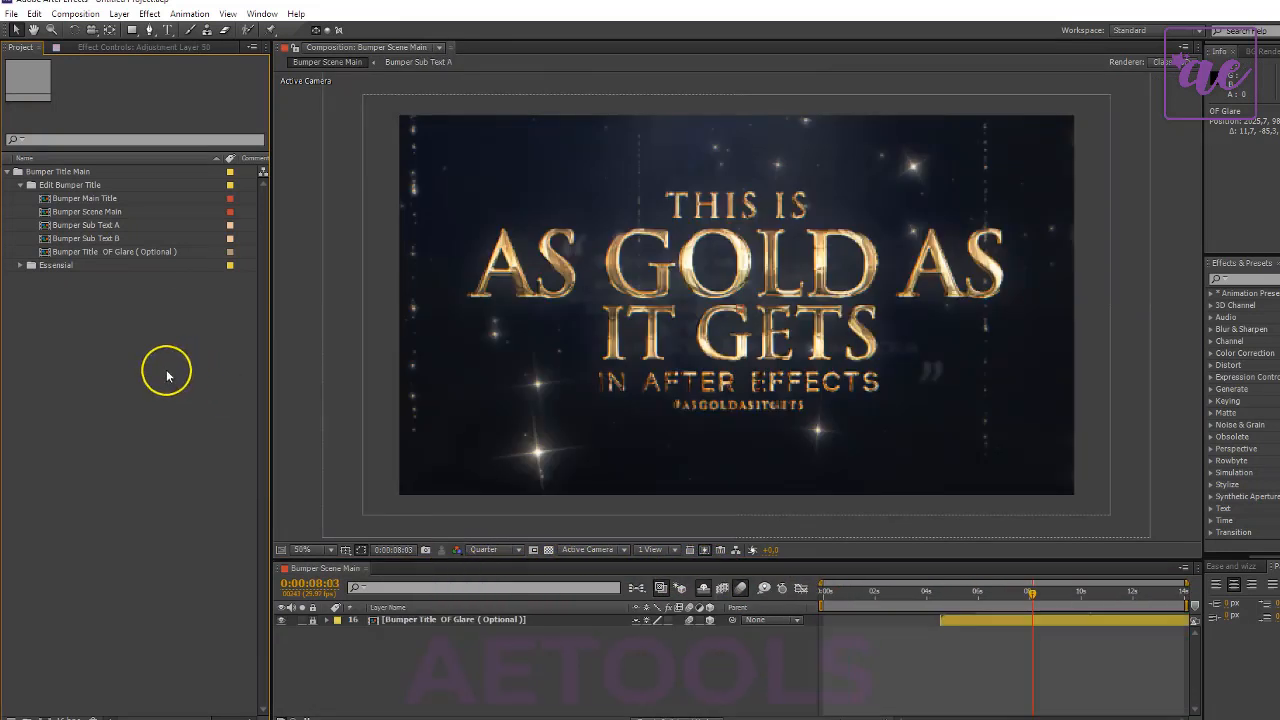
- Open the Bumper Main Title composition and replace the title's first line, THIS IS, with EDIT
{"action": "left_click", "coordinate": [128, 188]}
{"action": "left_click", "coordinate": [125, 201]}
{"action": "left_click", "coordinate": [119, 213]}
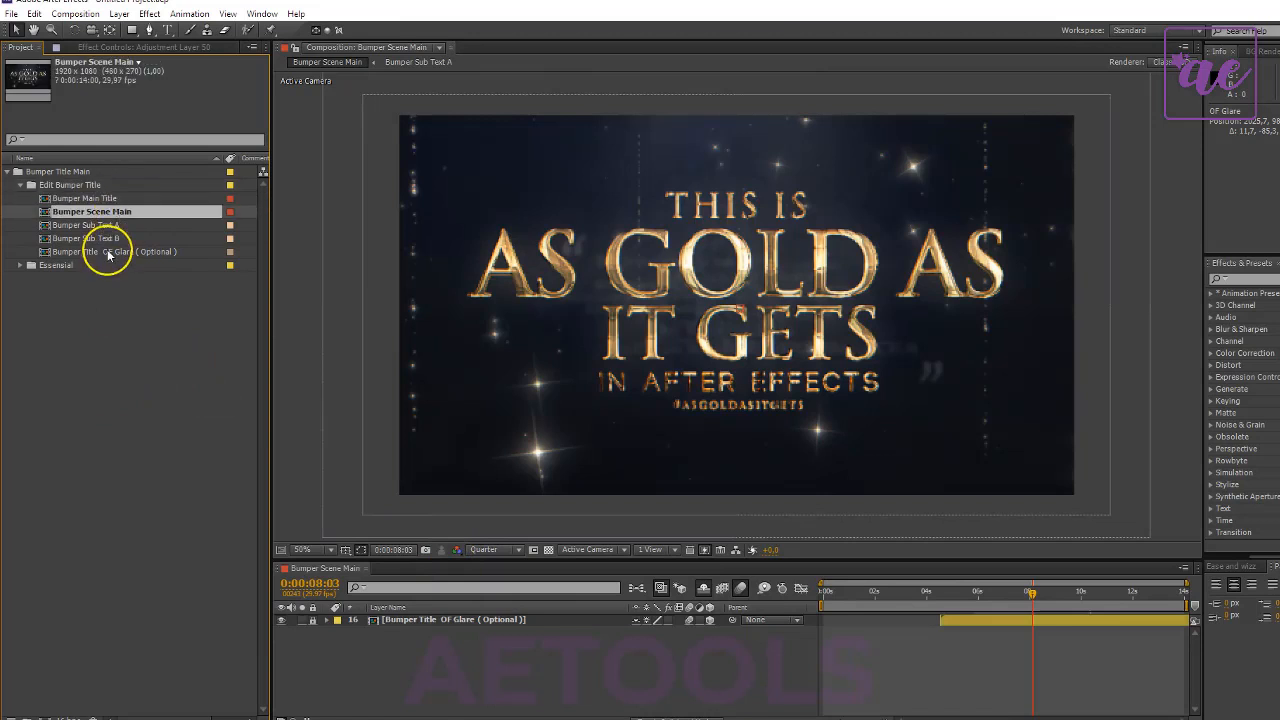
{"action": "double_click", "coordinate": [126, 198]}
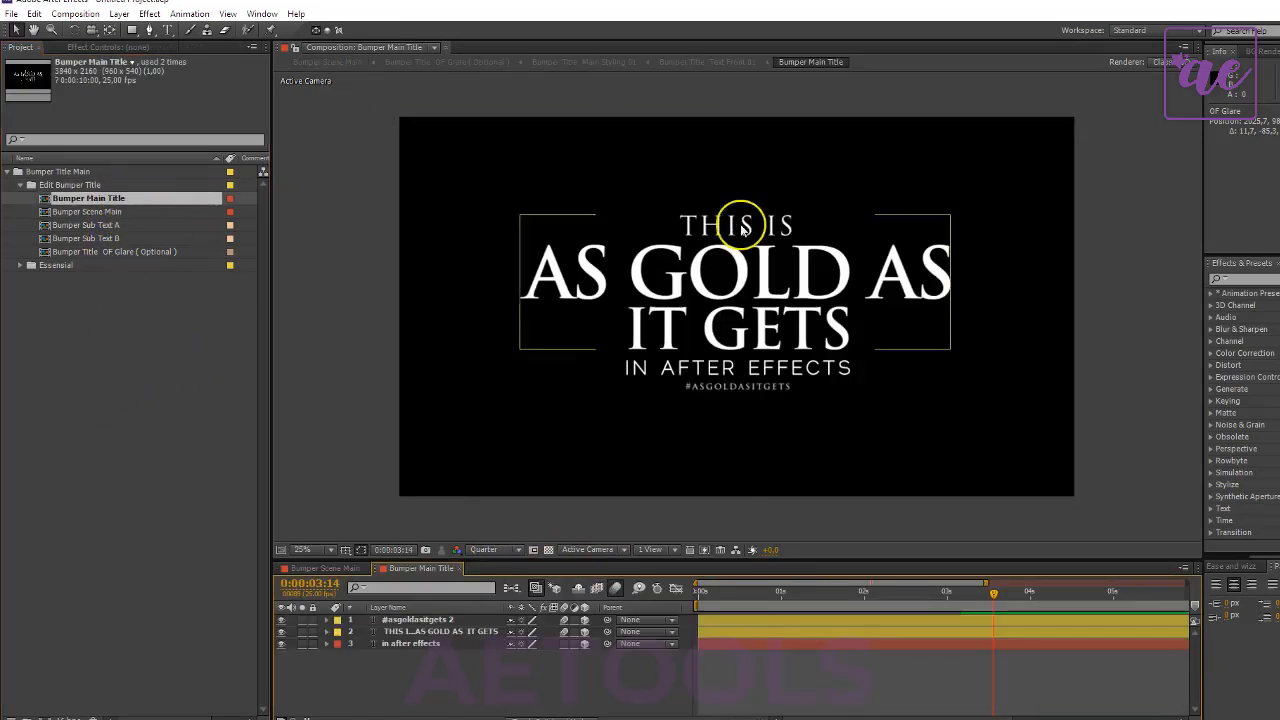
{"action": "double_click", "coordinate": [690, 226]}
{"action": "left_click_drag", "start_coordinate": [680, 226], "coordinate": [790, 226]}
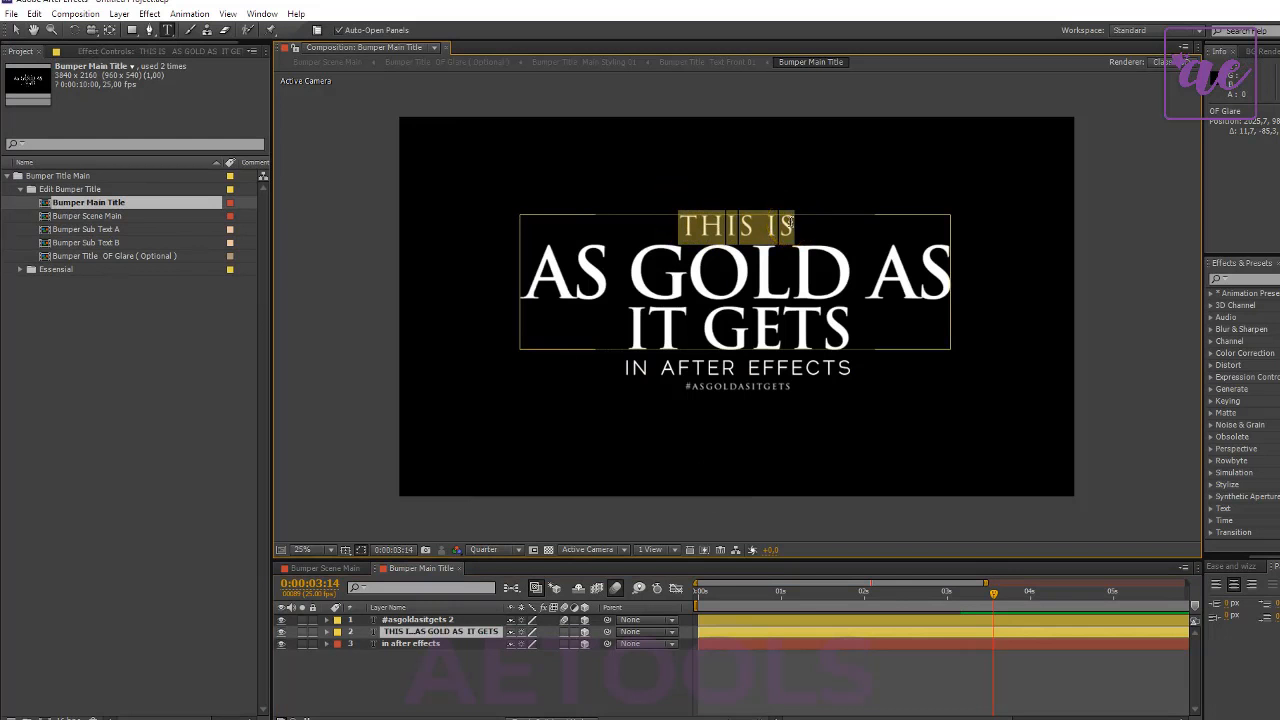
{"action": "type", "text": "EDIT"}
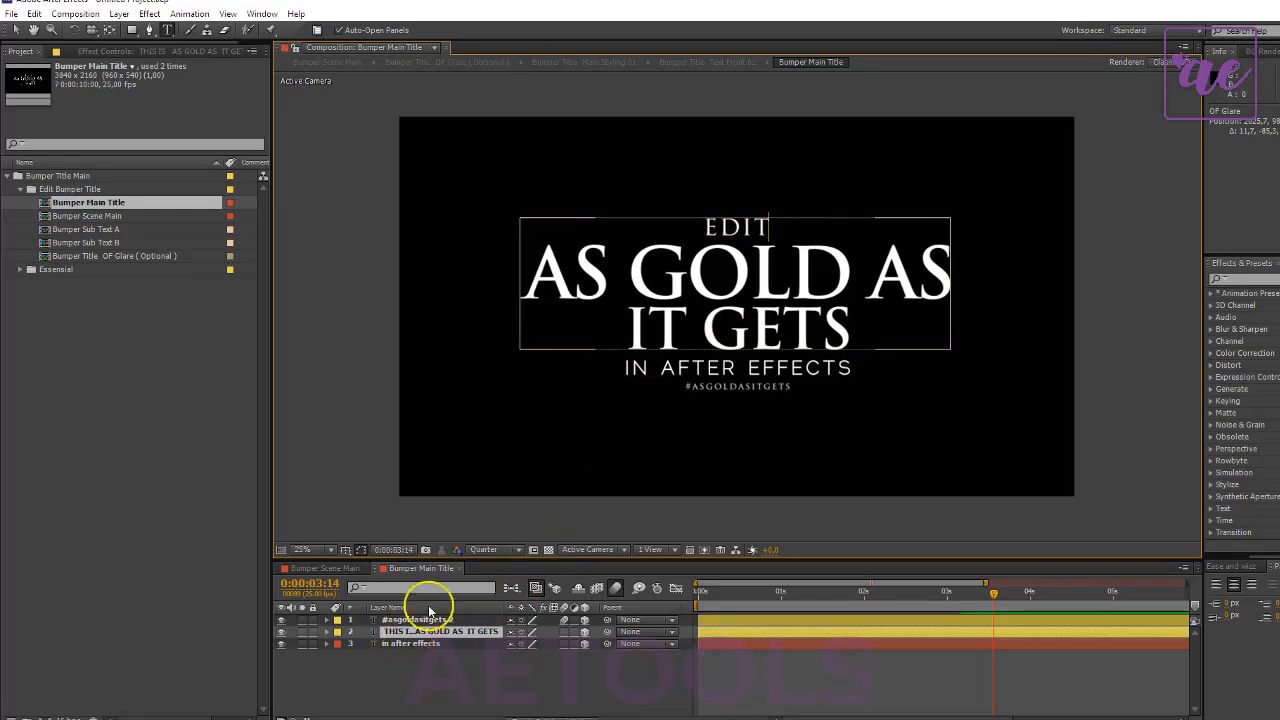
- Replace the two large title lines, AS GOLD AS and IT GETS, with GOLDEN and TITLES
{"action": "left_click_drag", "start_coordinate": [529, 272], "coordinate": [952, 277]}
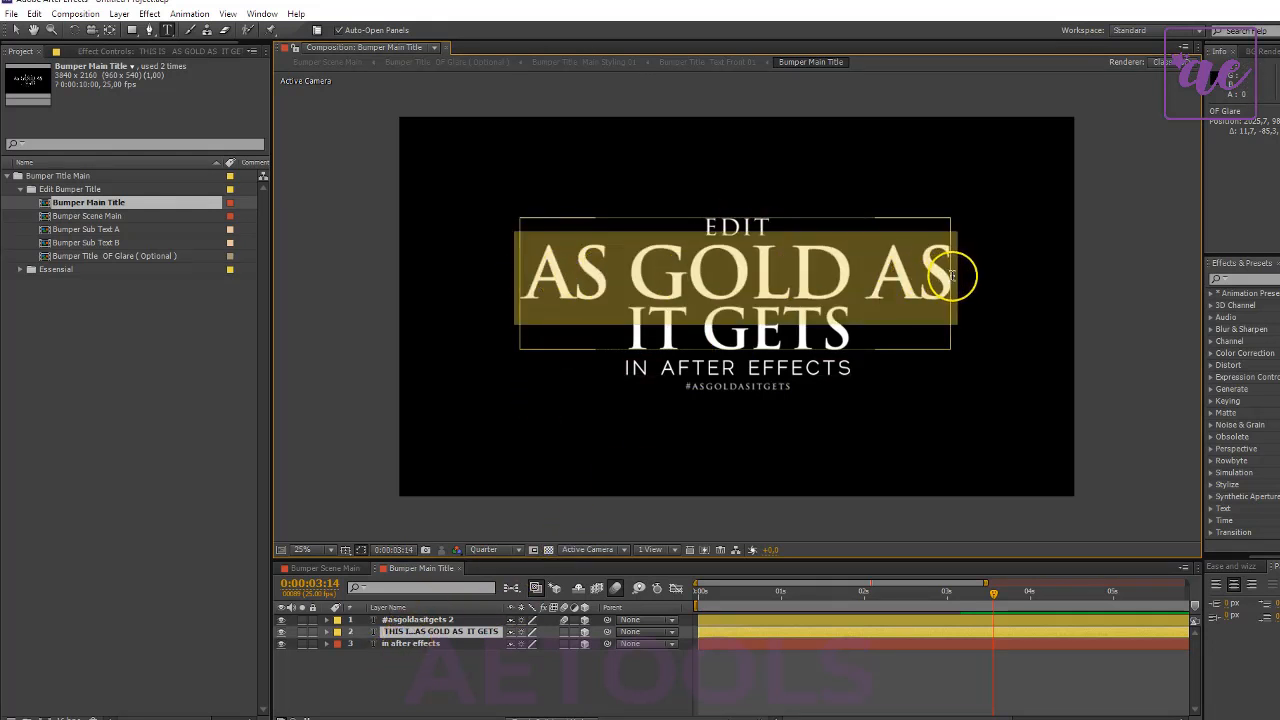
{"action": "type", "text": "GOLDEN"}
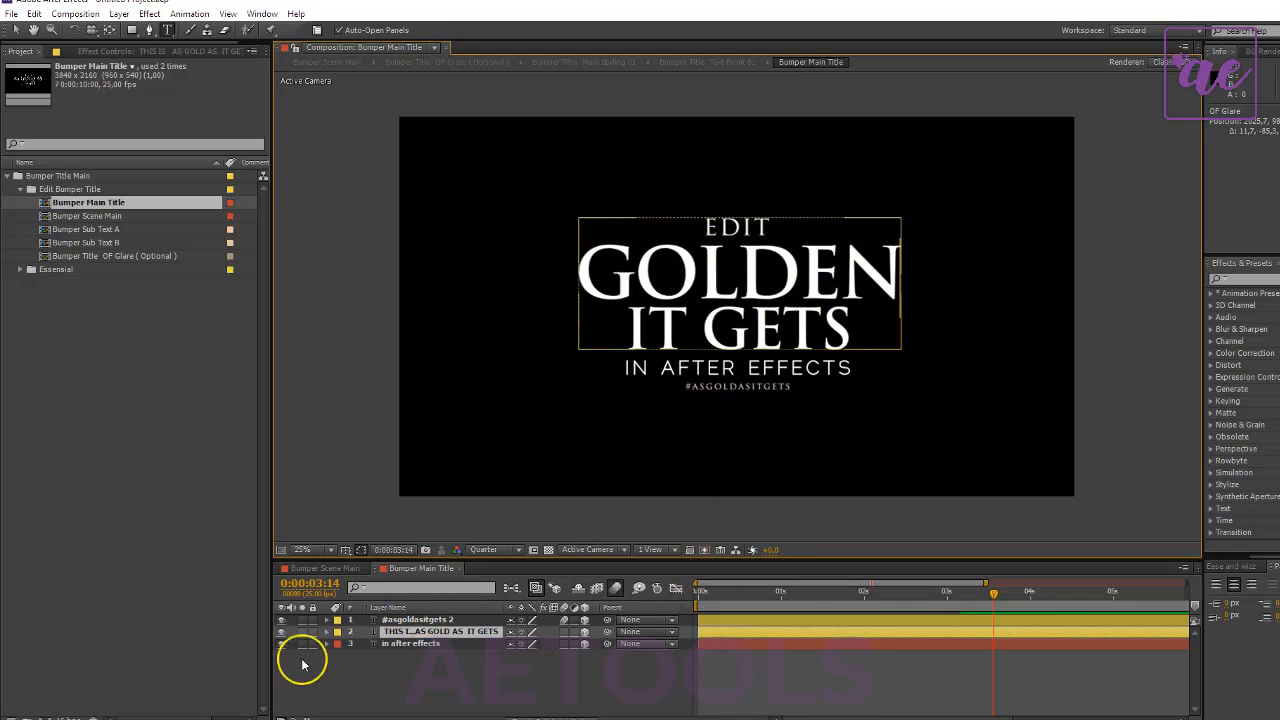
{"action": "left_click", "coordinate": [417, 633]}
{"action": "double_click", "coordinate": [421, 631]}
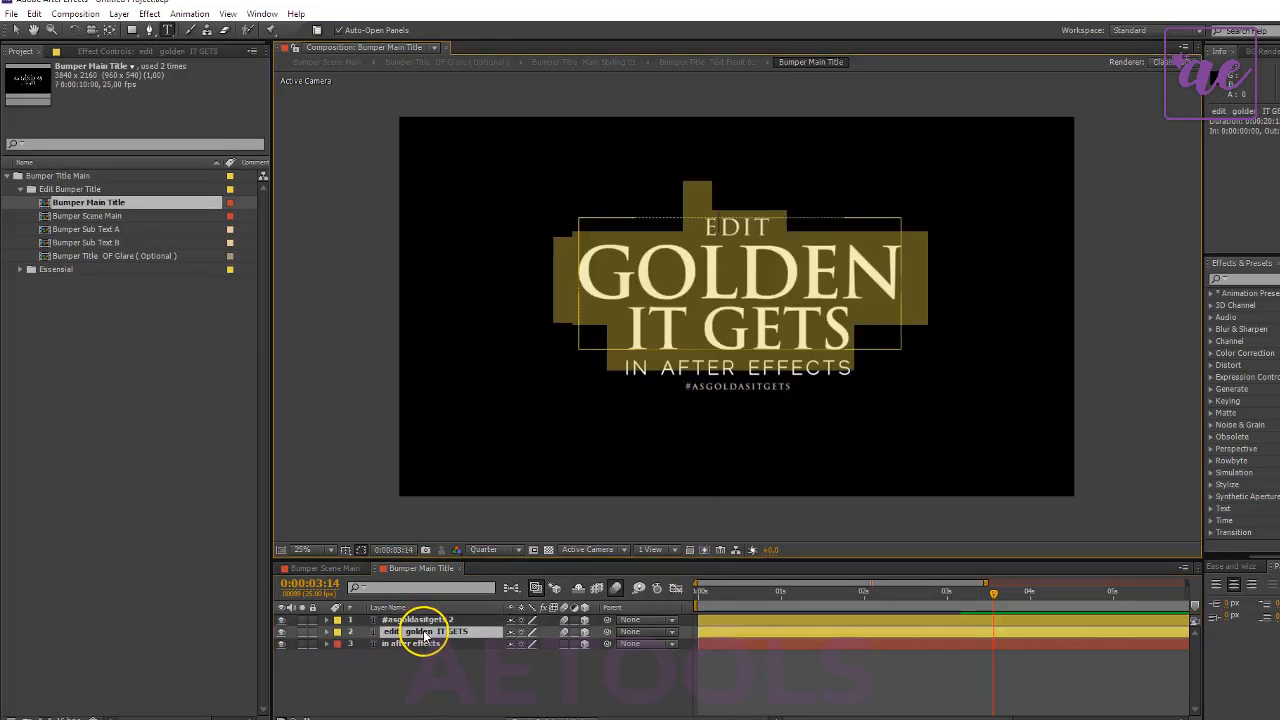
{"action": "left_click_drag", "start_coordinate": [645, 340], "coordinate": [860, 333]}
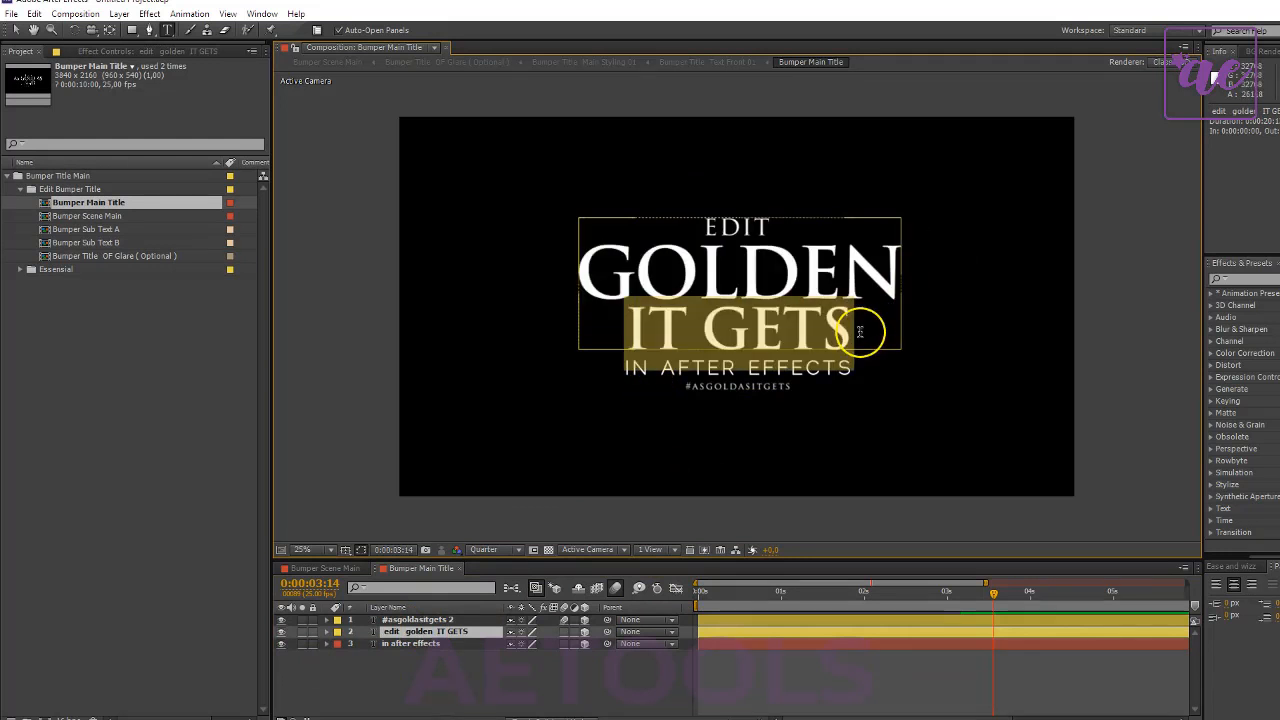
{"action": "type", "text": "TITLES"}
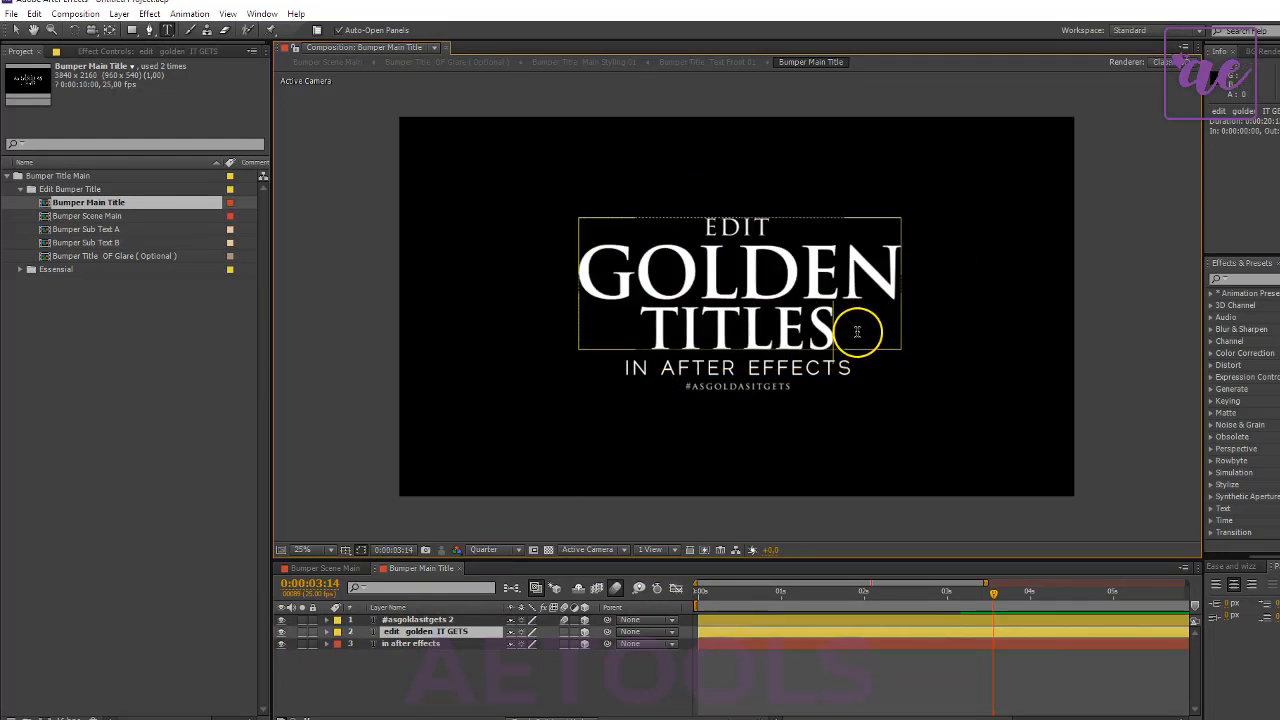
- Replace the text of the in after effects layer with 100 % NO PLUGGINS
{"action": "left_click", "coordinate": [400, 645]}
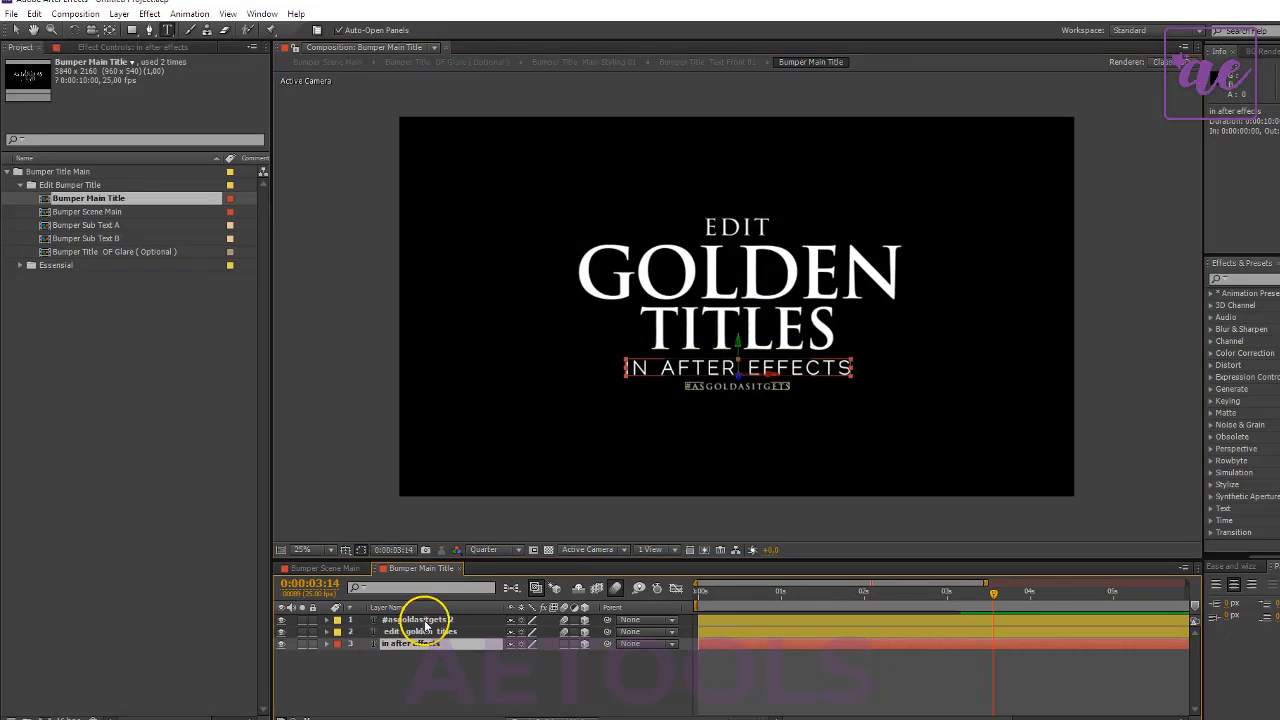
{"action": "left_click", "coordinate": [425, 621]}
{"action": "double_click", "coordinate": [419, 646]}
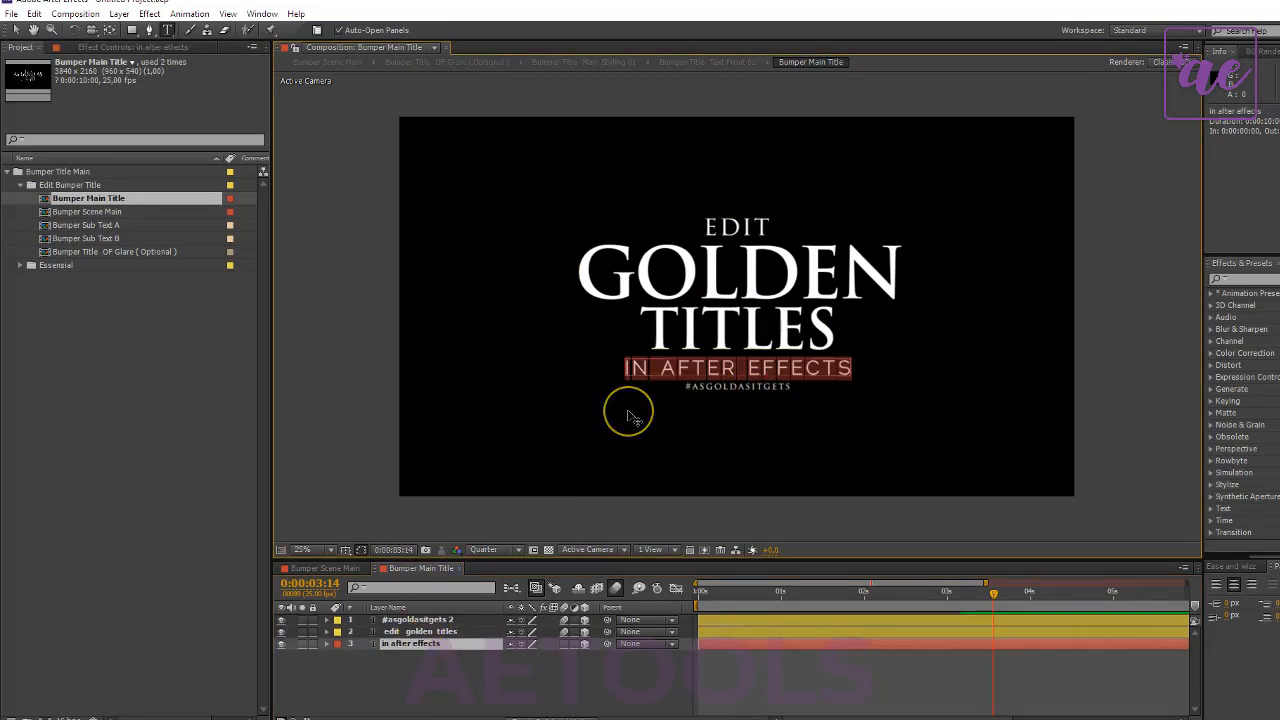
{"action": "type", "text": "100"}
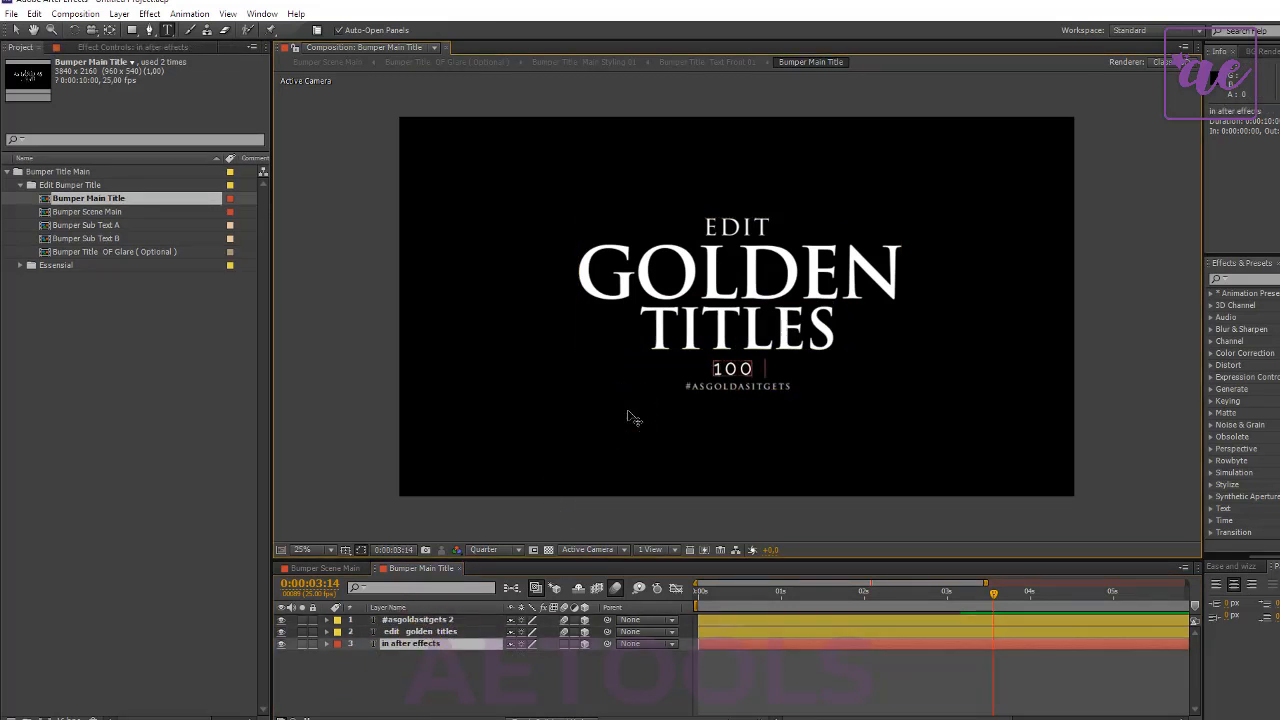
{"action": "type", "text": " % NO "}
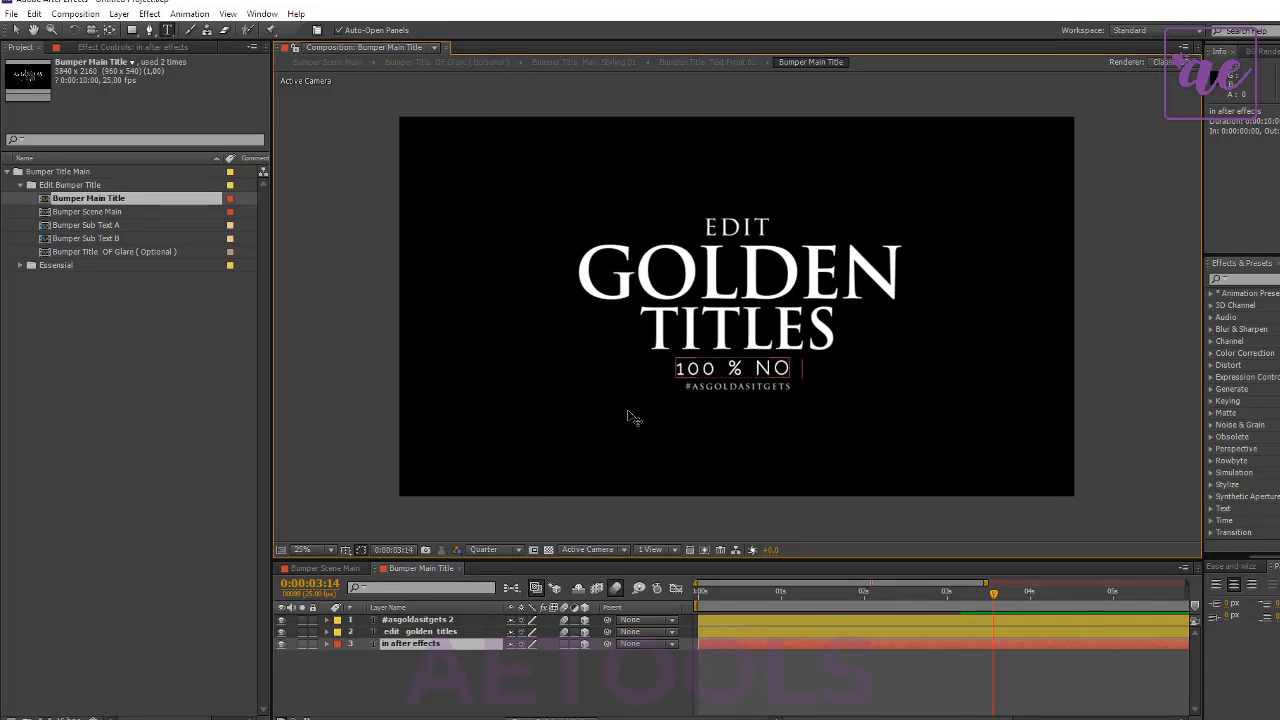
{"action": "type", "text": "PLUGGINS"}
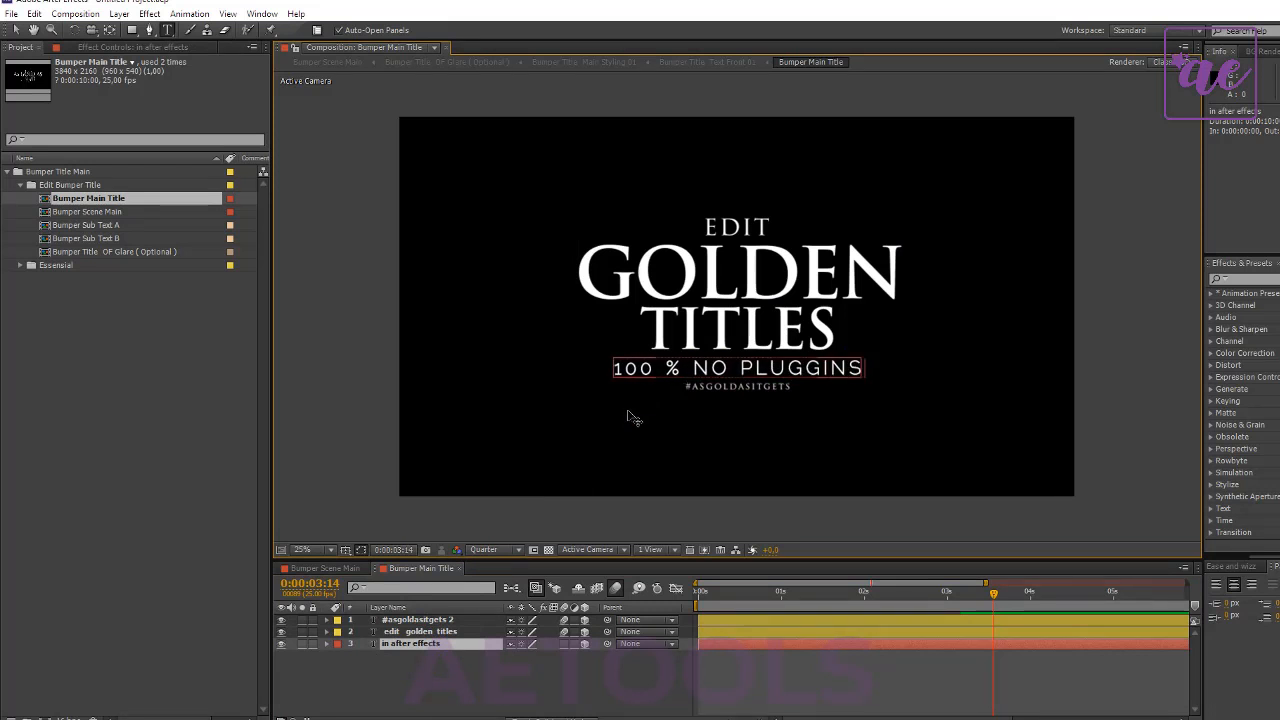
- Change the title's first line to REAL, and check the gold title in Bumper Scene Main at 0:00:11:16
{"action": "left_click", "coordinate": [409, 632]}
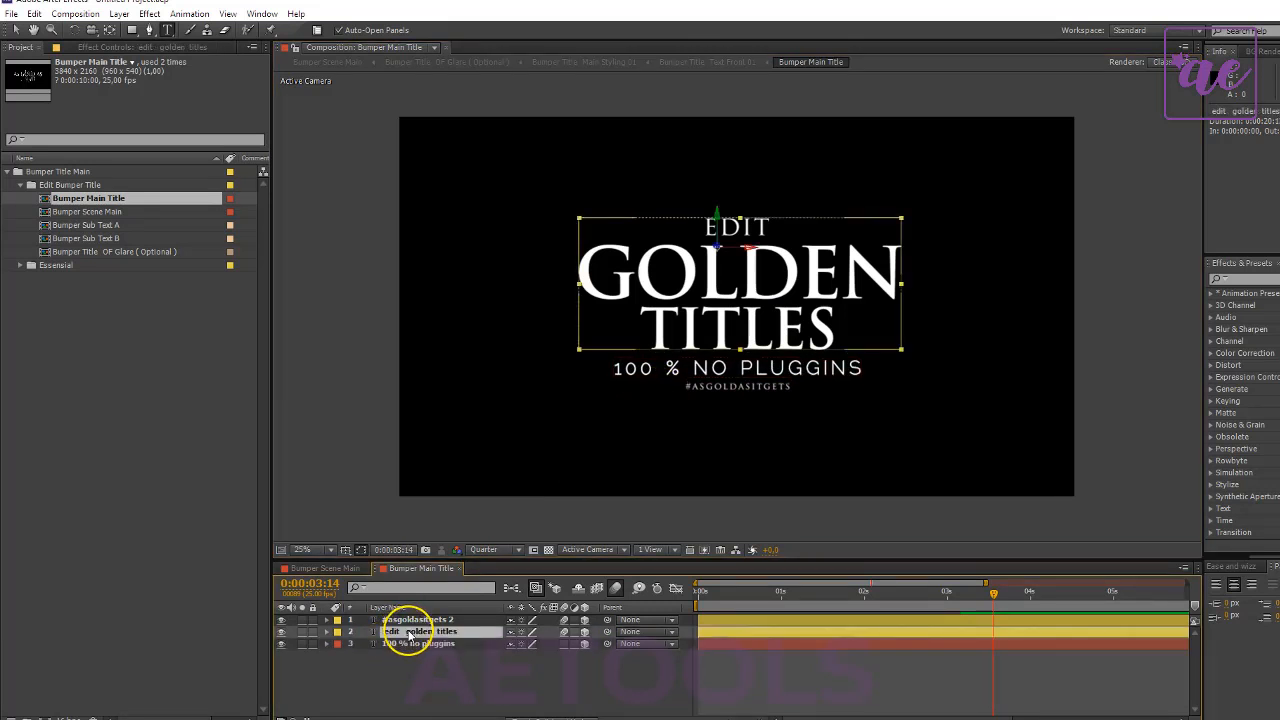
{"action": "double_click", "coordinate": [701, 249]}
{"action": "left_click_drag", "start_coordinate": [704, 224], "coordinate": [781, 218]}
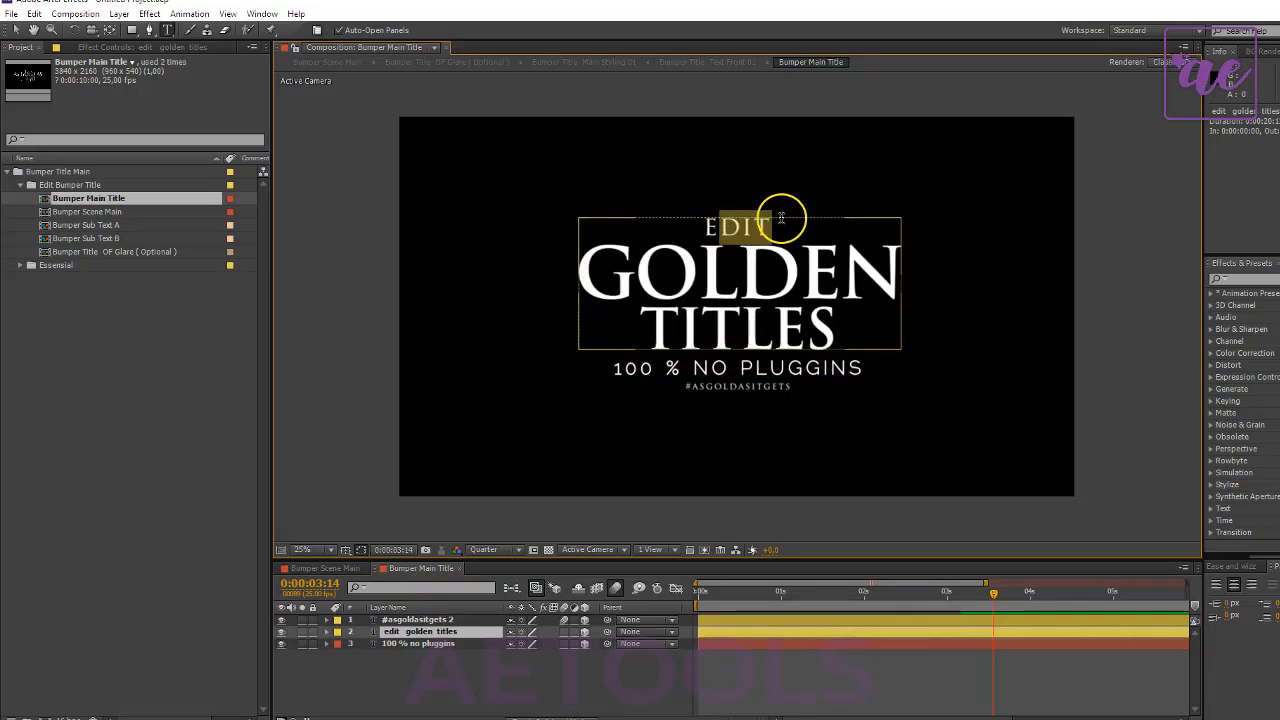
{"action": "key", "text": "BackSpace"}
{"action": "type", "text": "REA"}
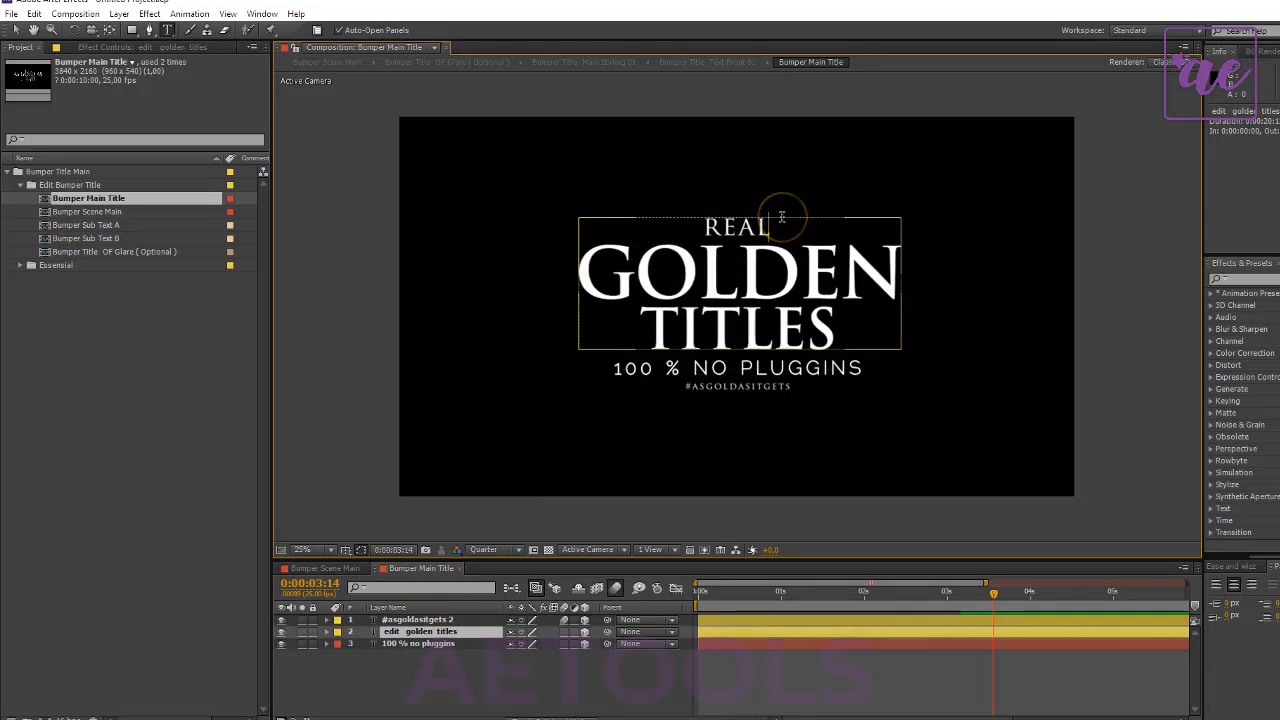
{"action": "type", "text": "L"}
{"action": "left_click", "coordinate": [571, 686]}
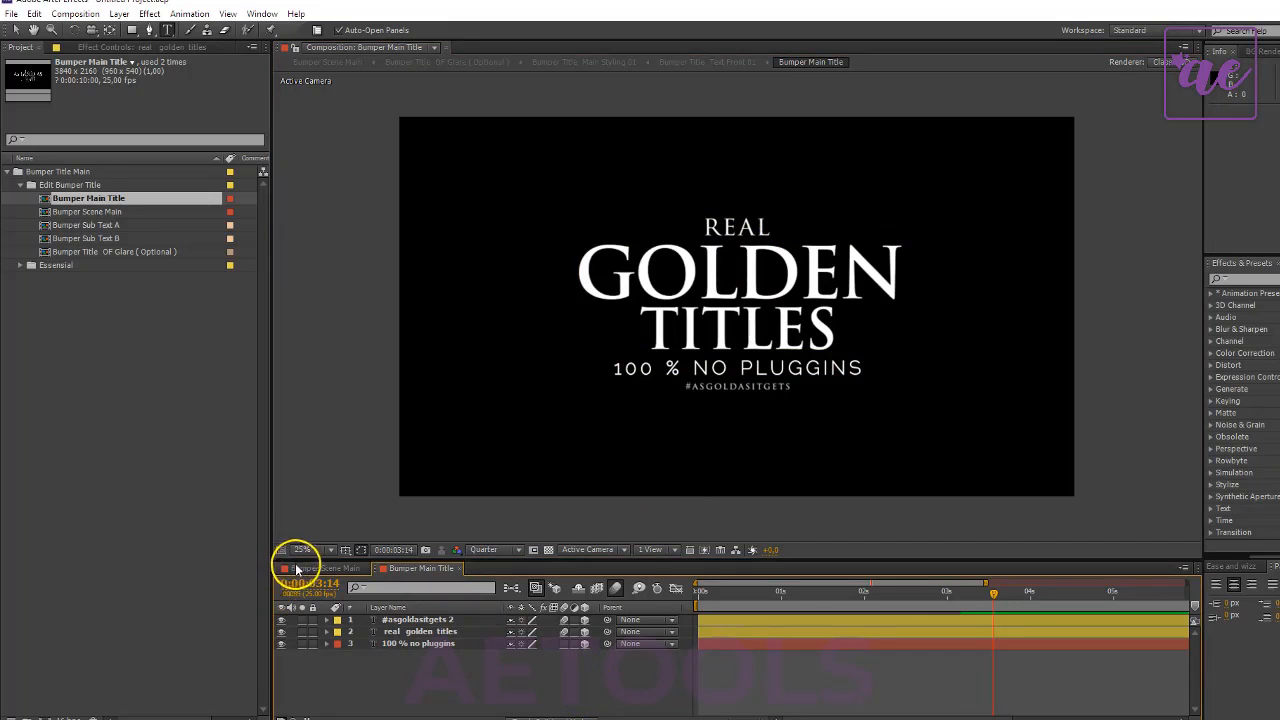
{"action": "left_click", "coordinate": [296, 569]}
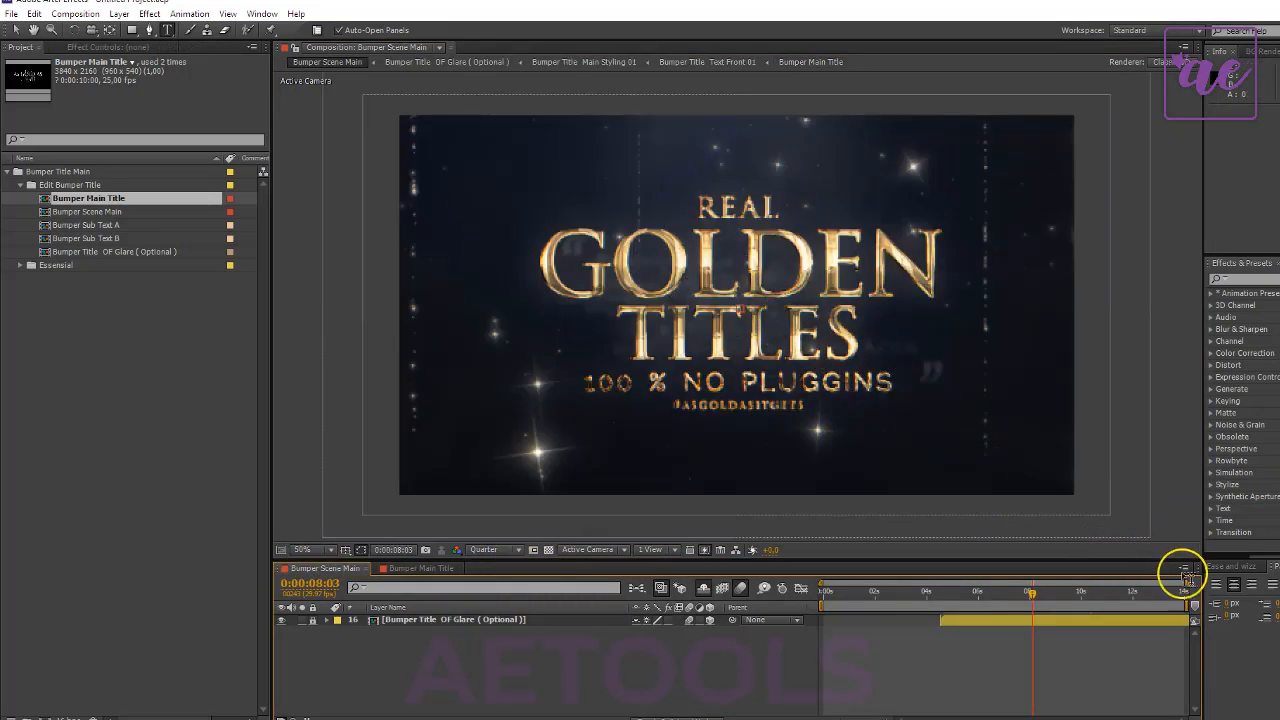
{"action": "left_click", "coordinate": [1121, 592]}
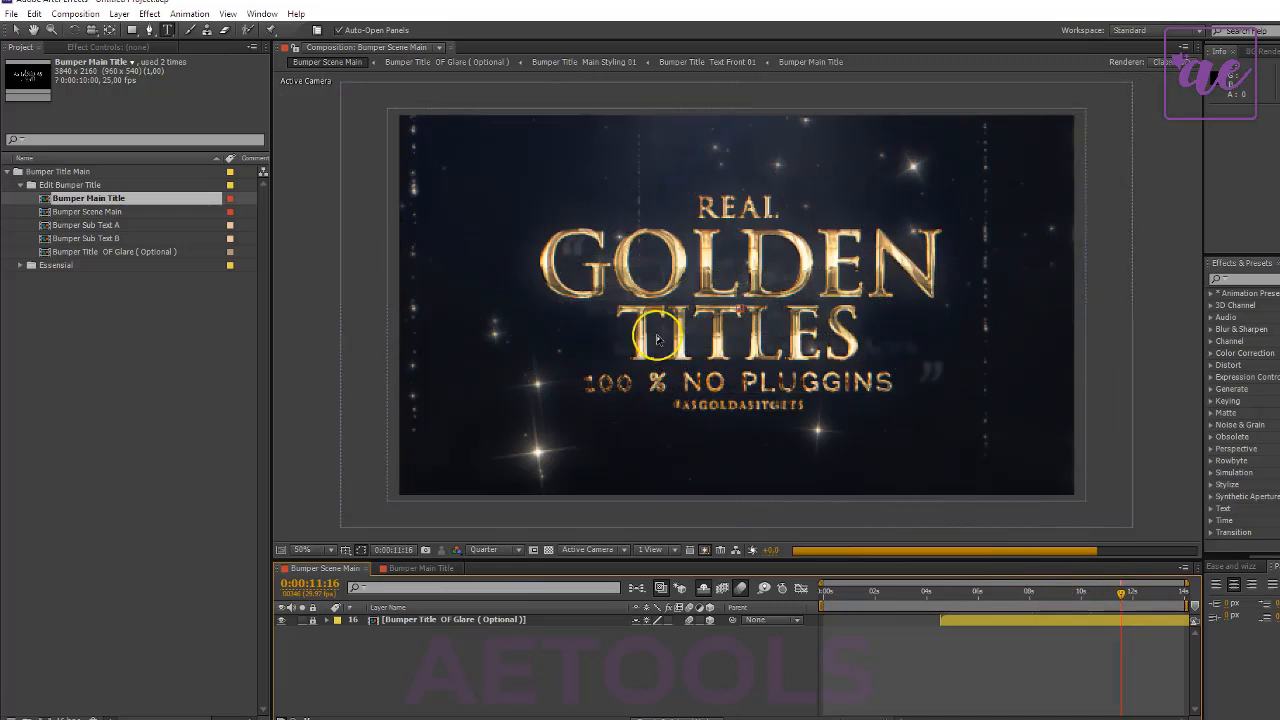
- Open the Bumper Sub Text A composition and replace the text The Category Bumper with Luxury & Prestige
{"action": "double_click", "coordinate": [120, 225]}
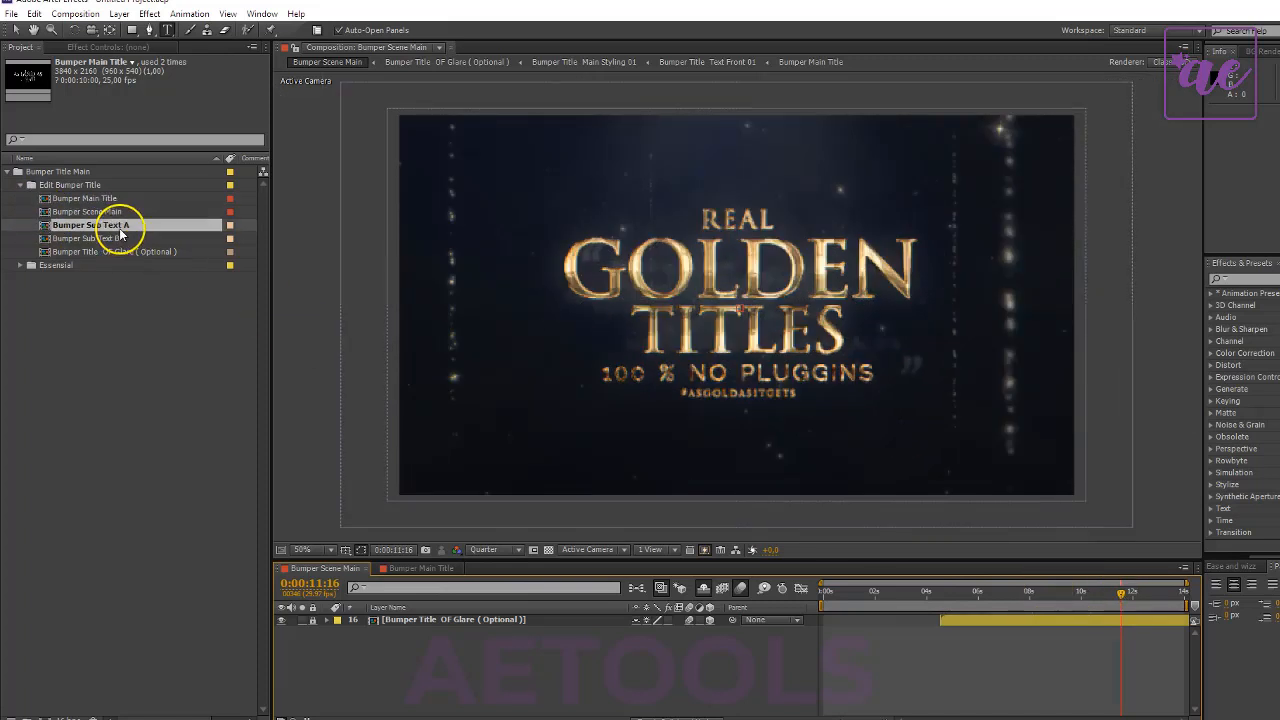
{"action": "left_click", "coordinate": [666, 325]}
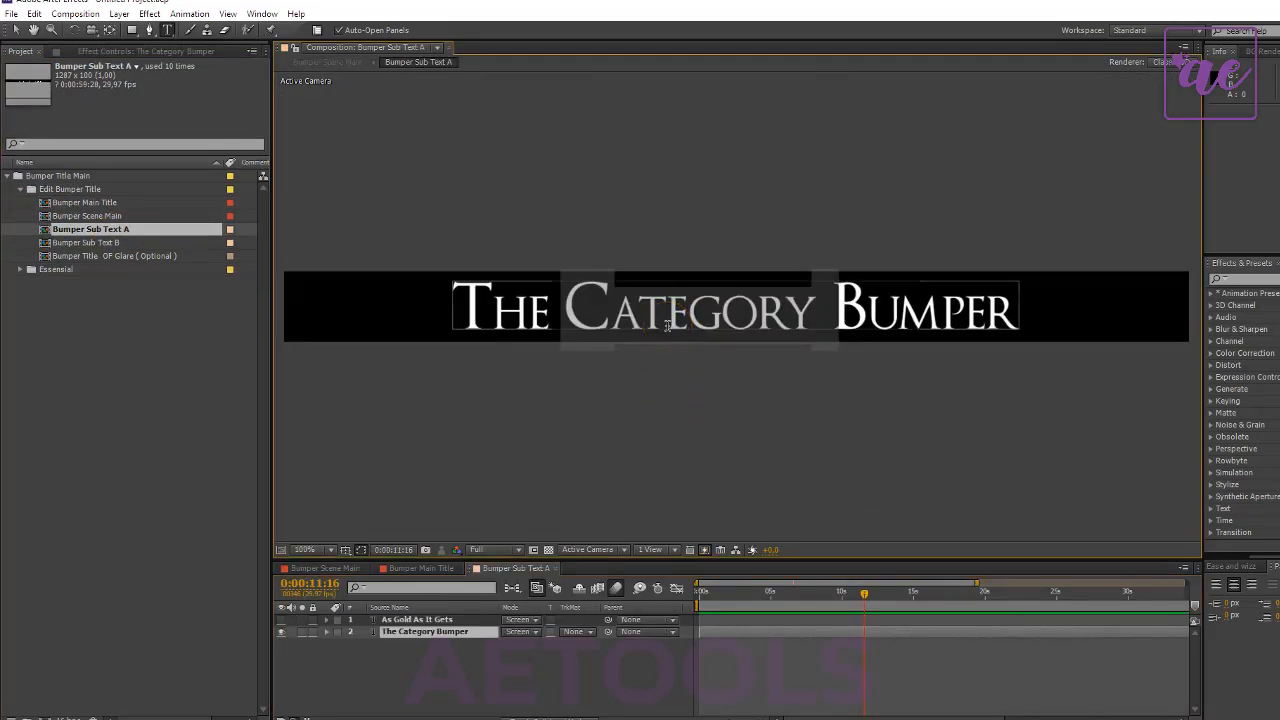
{"action": "type", "text": "Luxu"}
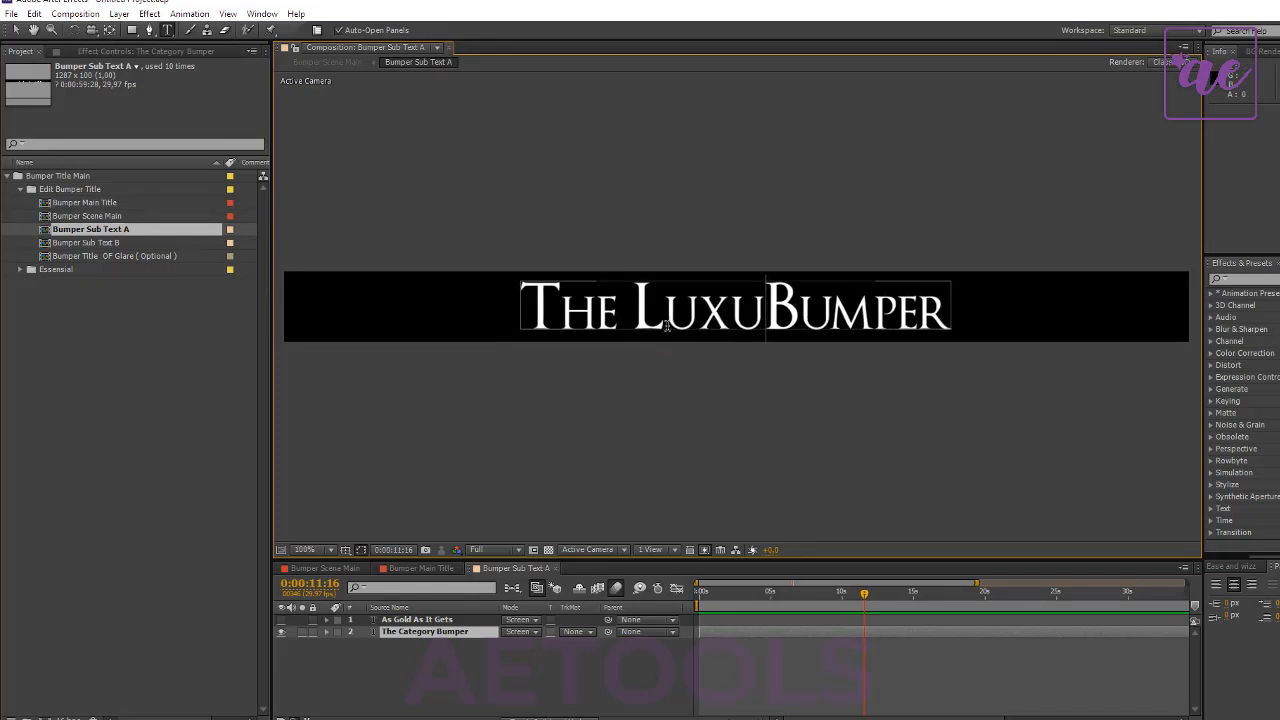
{"action": "key", "text": "ctrl+a"}
{"action": "type", "text": "L"}
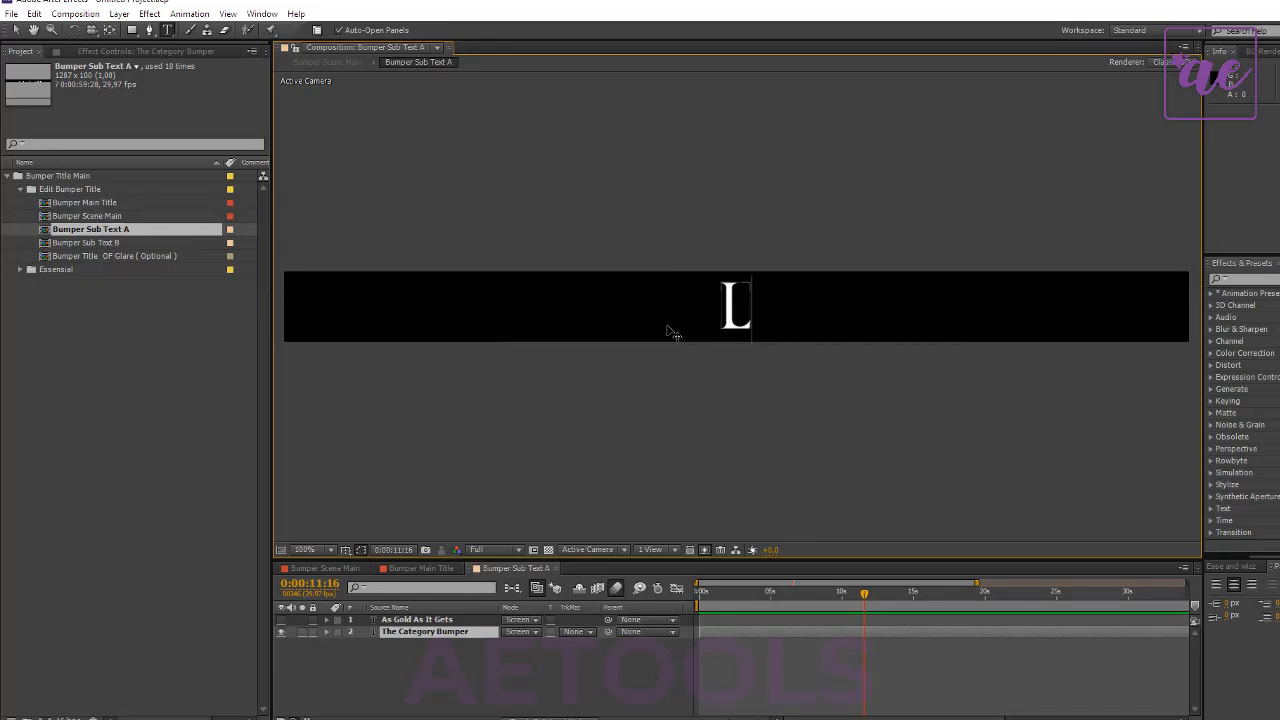
{"action": "type", "text": "uxur"}
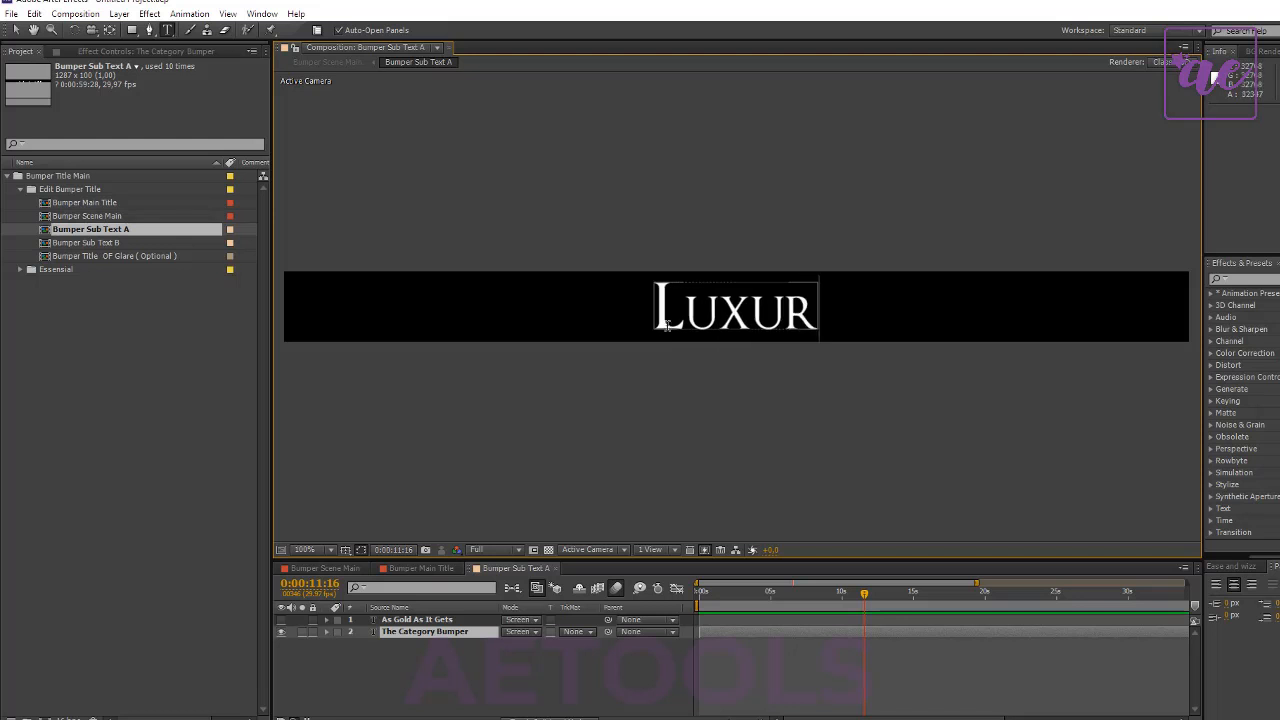
{"action": "type", "text": "y &"}
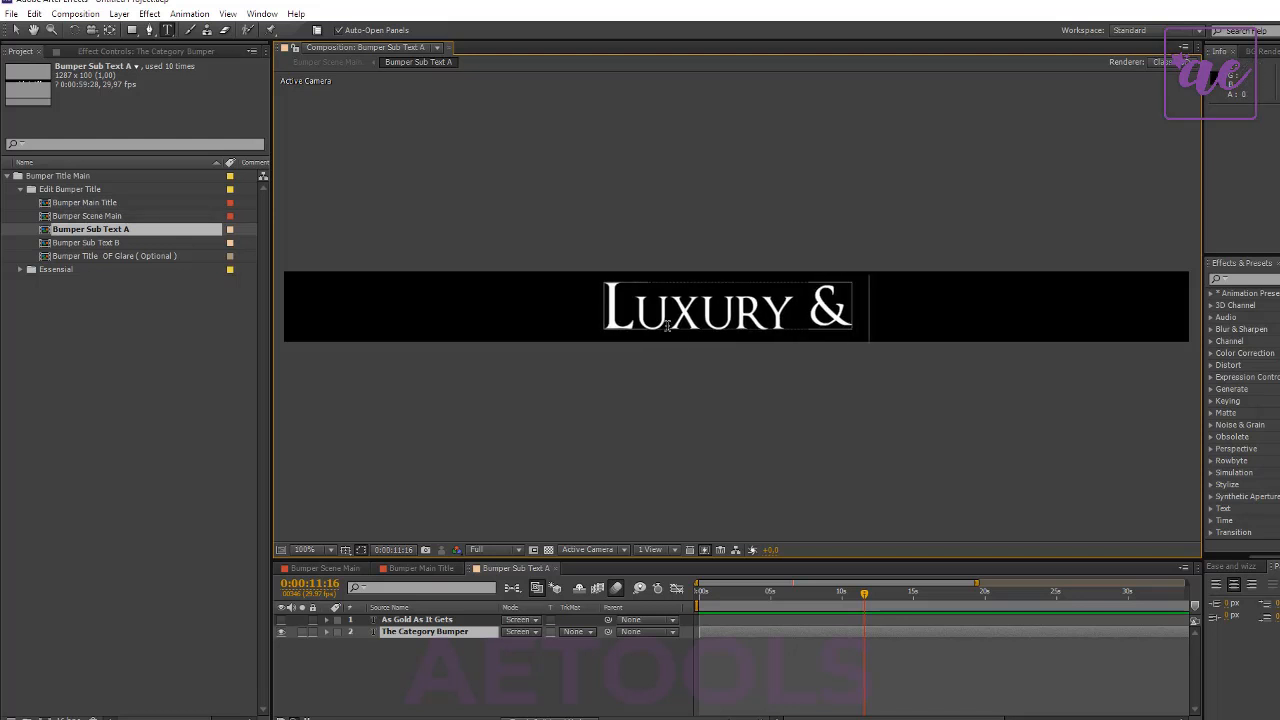
{"action": "type", "text": " Prestige"}
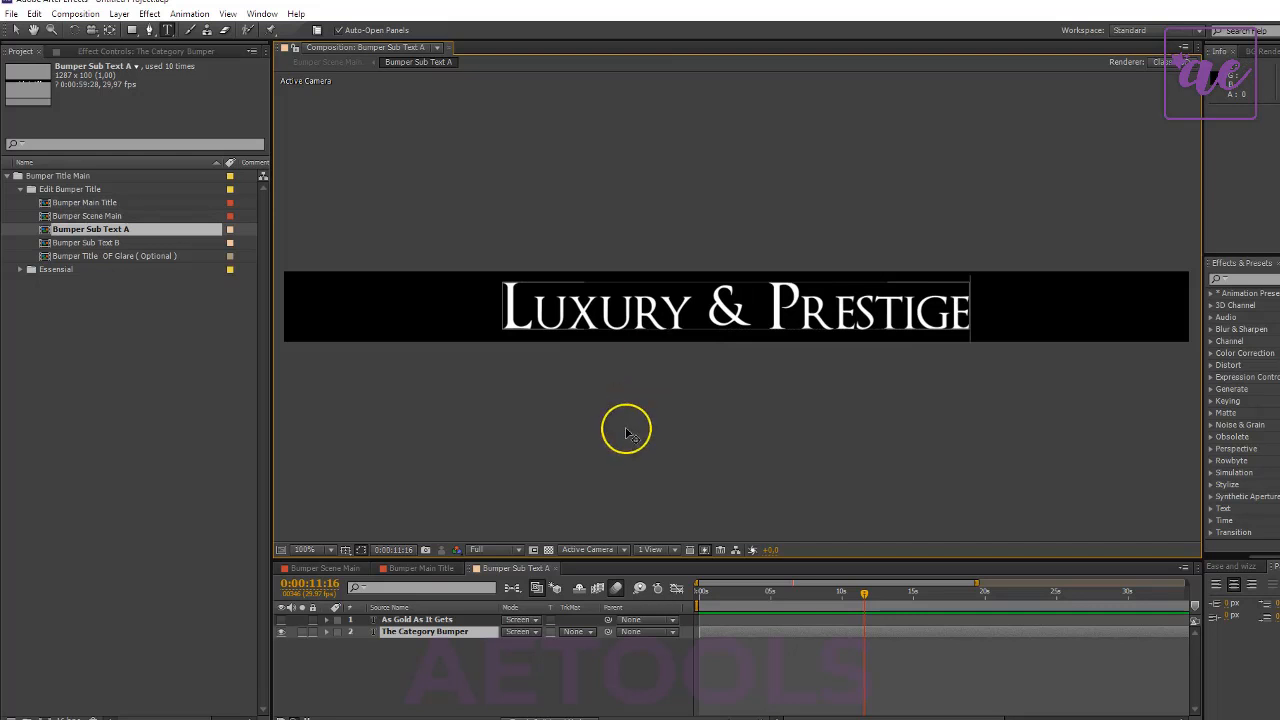
- Open the Bumper Sub Text B composition and replace the Best Supporting Actor text with 24 Karats Gold
{"action": "double_click", "coordinate": [88, 243]}
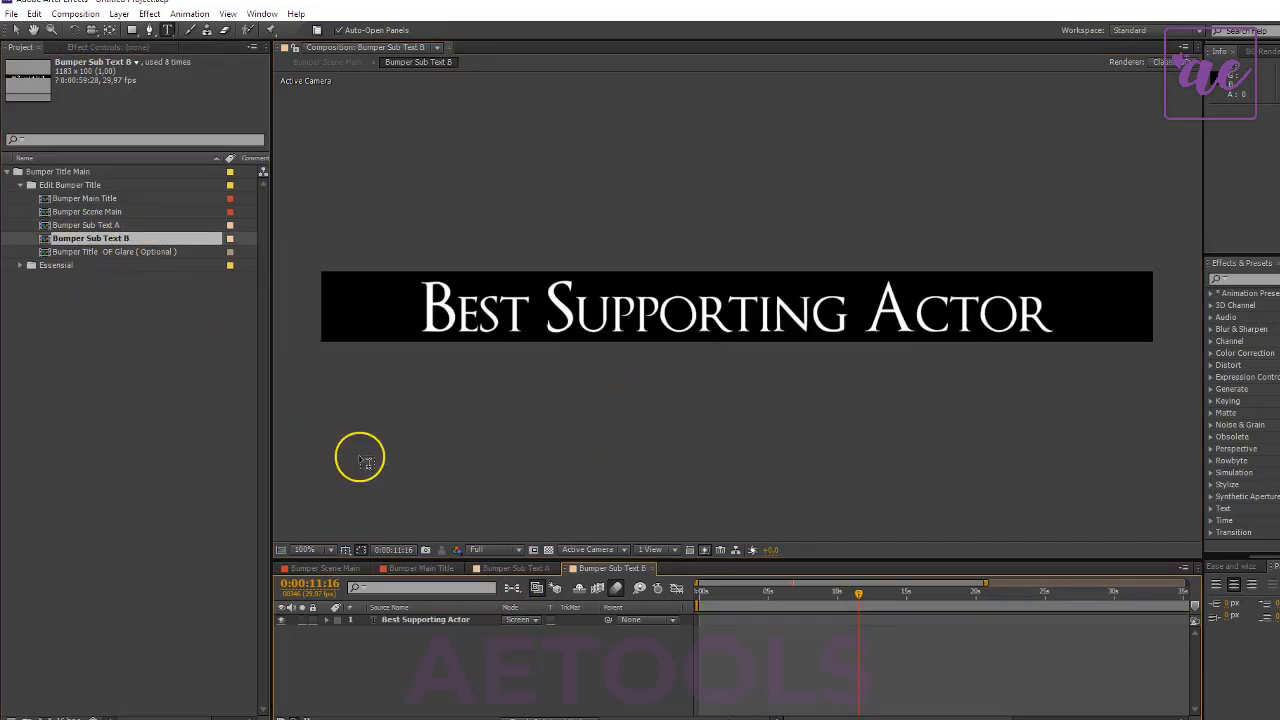
{"action": "double_click", "coordinate": [414, 619]}
{"action": "type", "text": "2"}
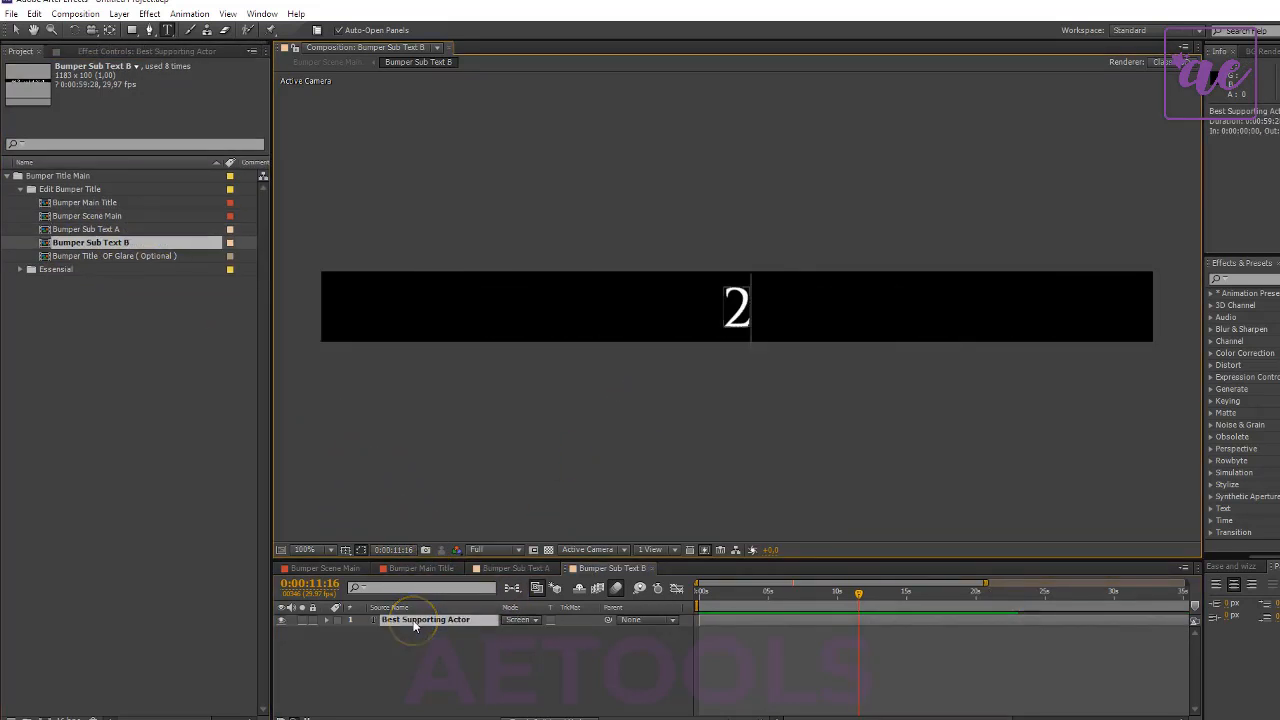
{"action": "type", "text": "4 Kara"}
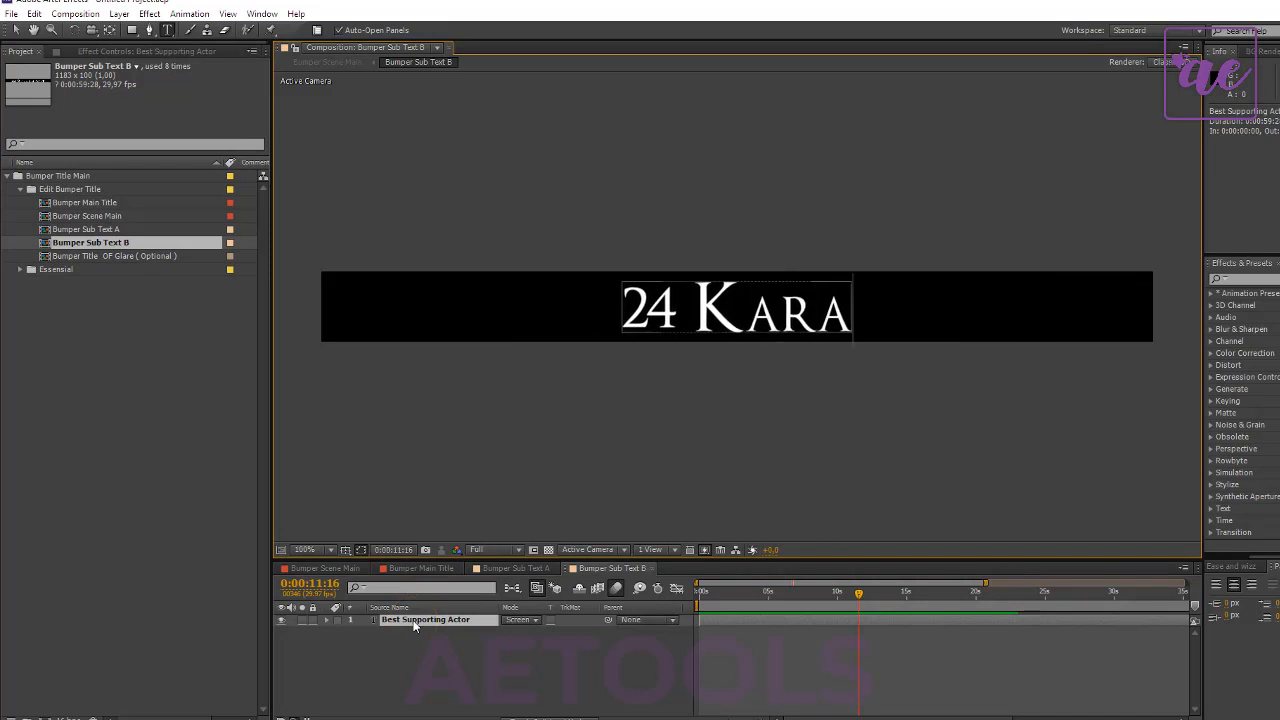
{"action": "type", "text": "ts"}
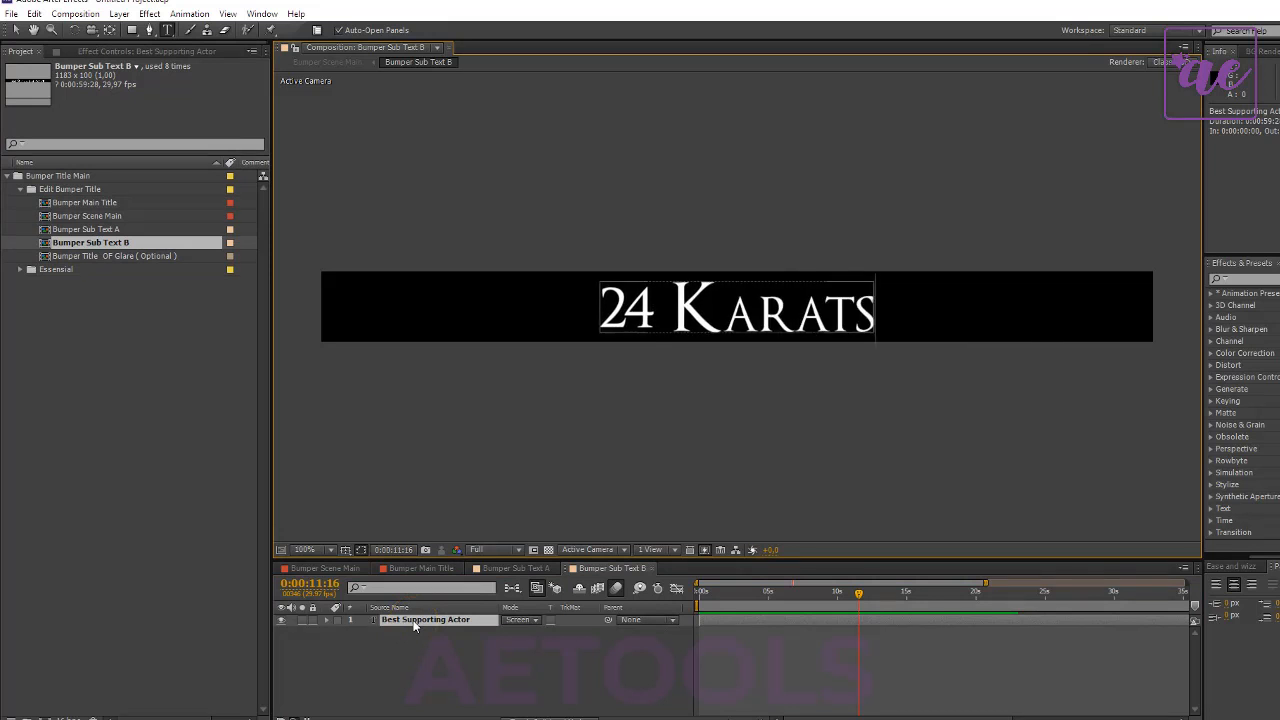
{"action": "type", "text": " G"}
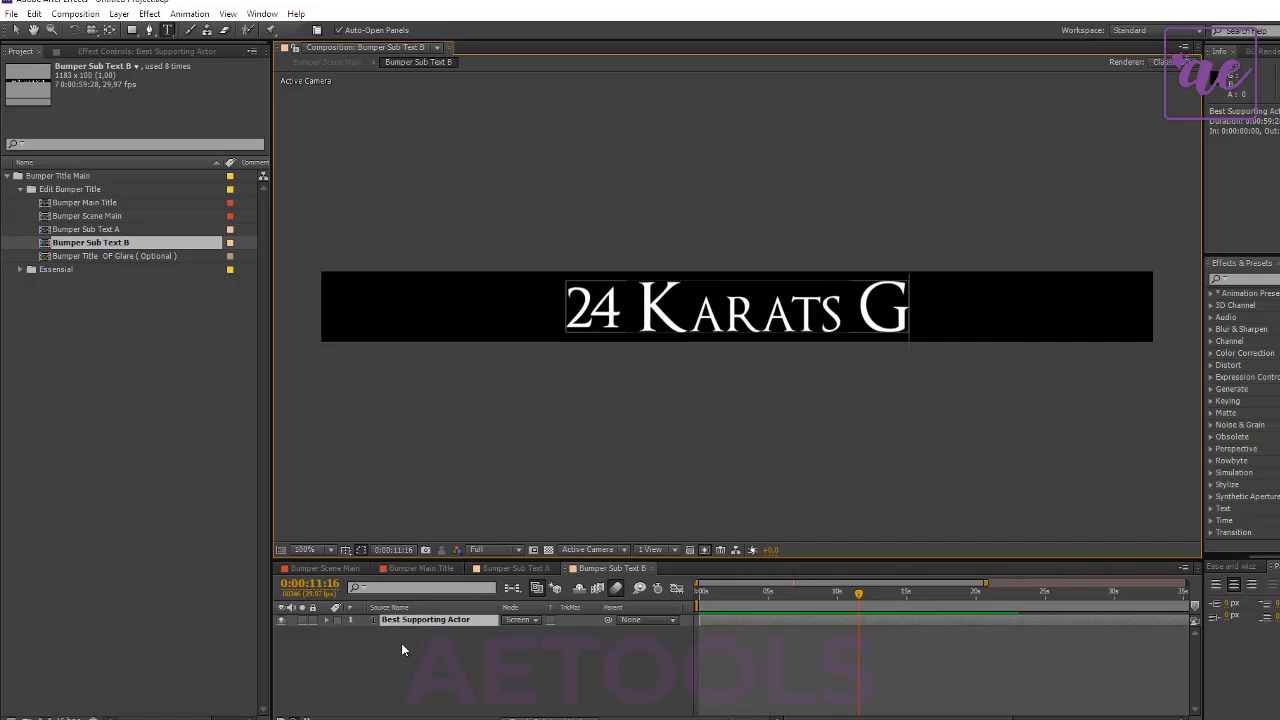
{"action": "type", "text": "old"}
{"action": "left_click", "coordinate": [395, 648]}
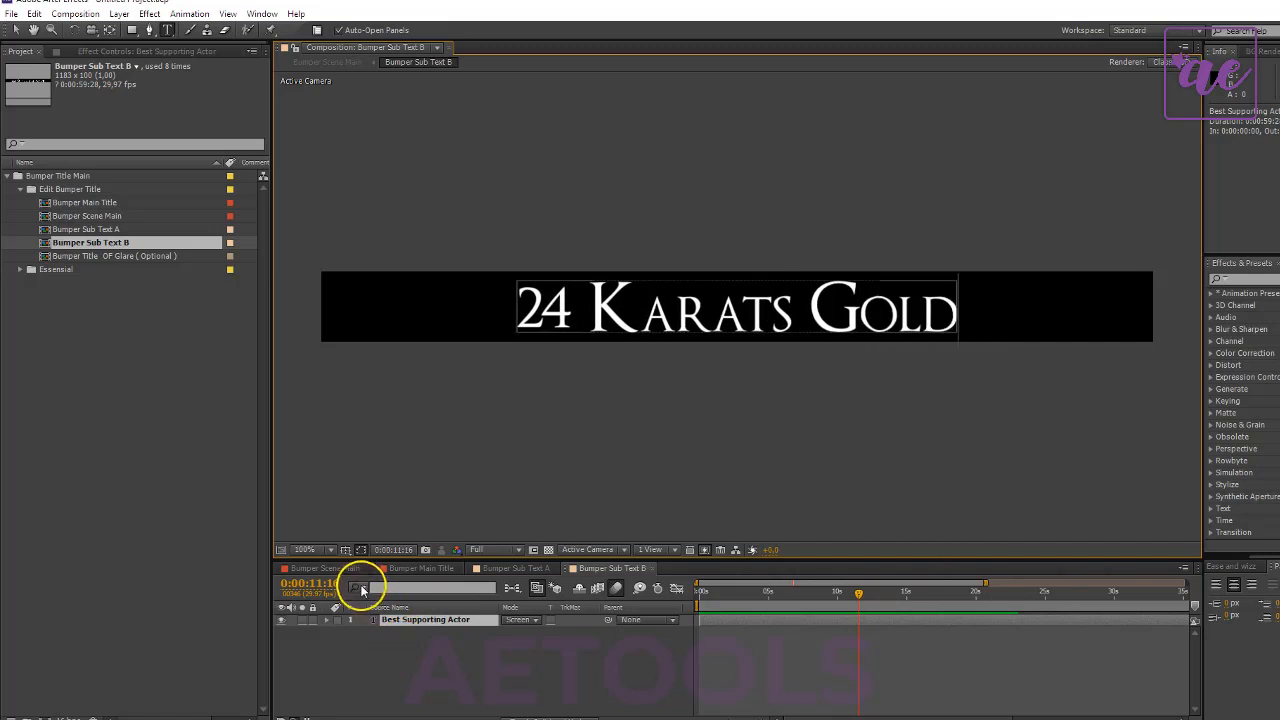
- Check the sub texts in Bumper Scene Main between 0:00:02:23 and 0:00:04:09, and the gold title at 0:00:11:09
{"action": "left_click", "coordinate": [330, 568]}
{"action": "left_click", "coordinate": [895, 595]}
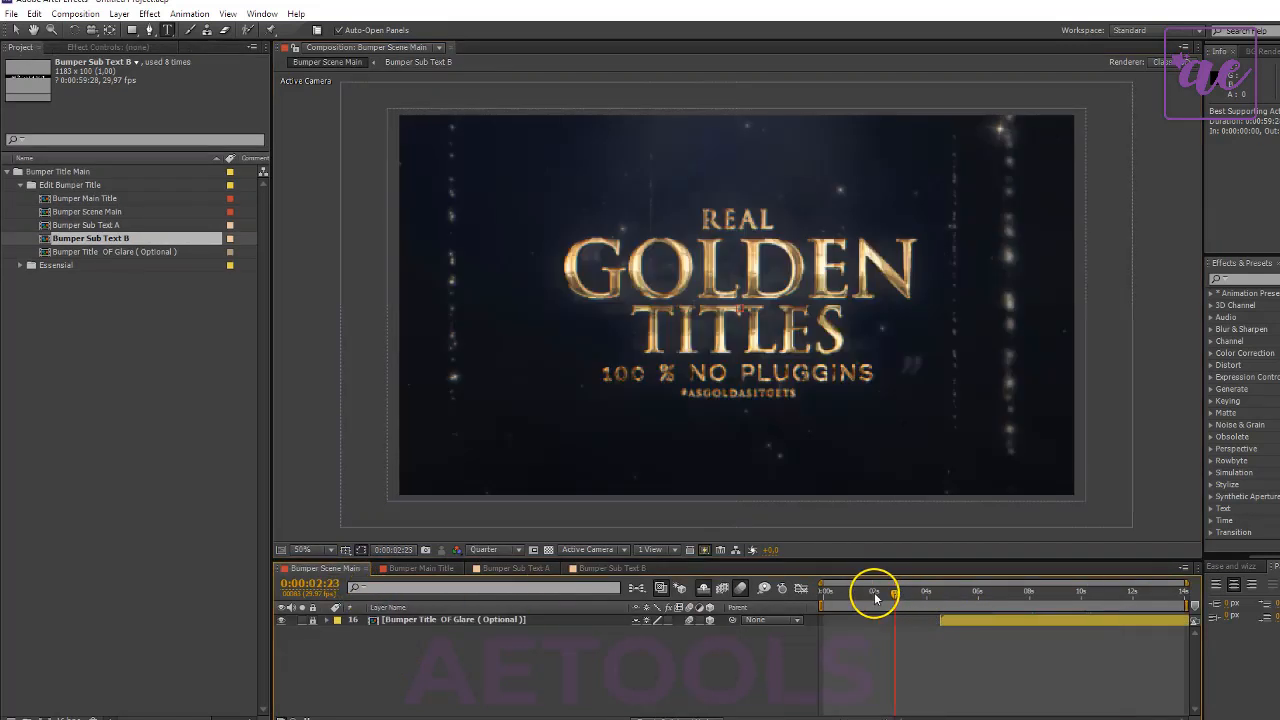
{"action": "left_click", "coordinate": [740, 328]}
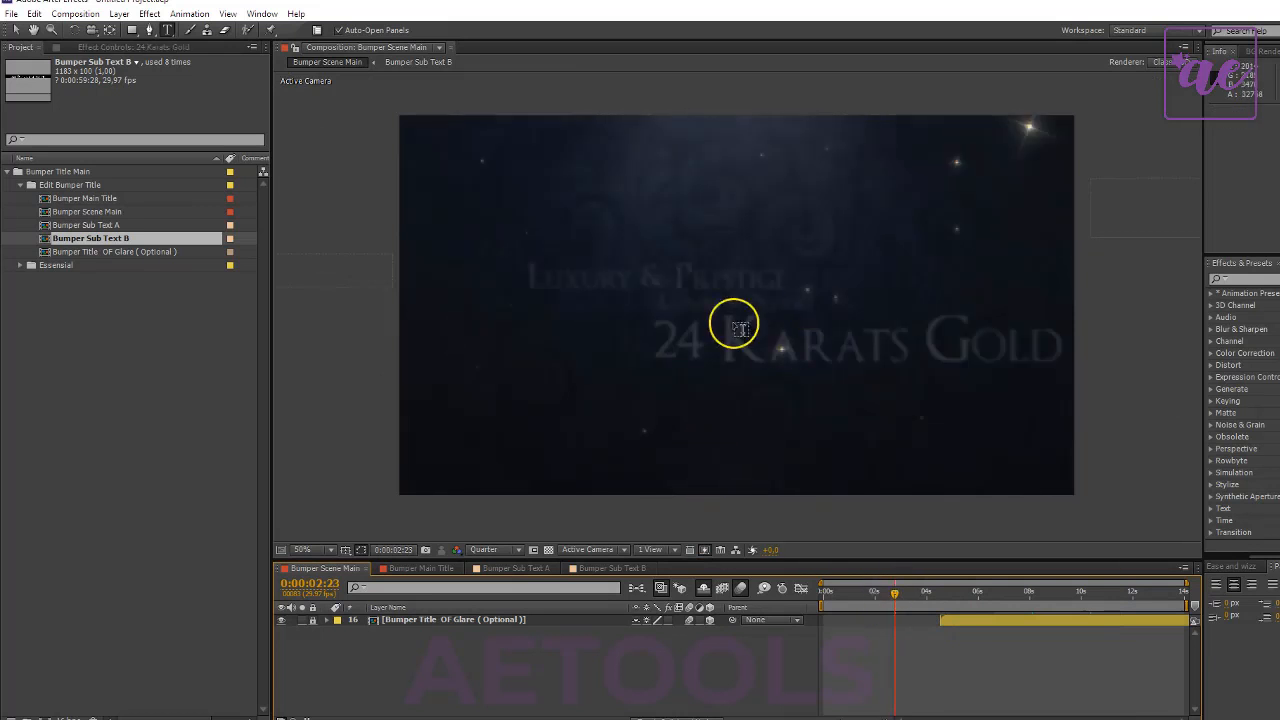
{"action": "left_click", "coordinate": [912, 592]}
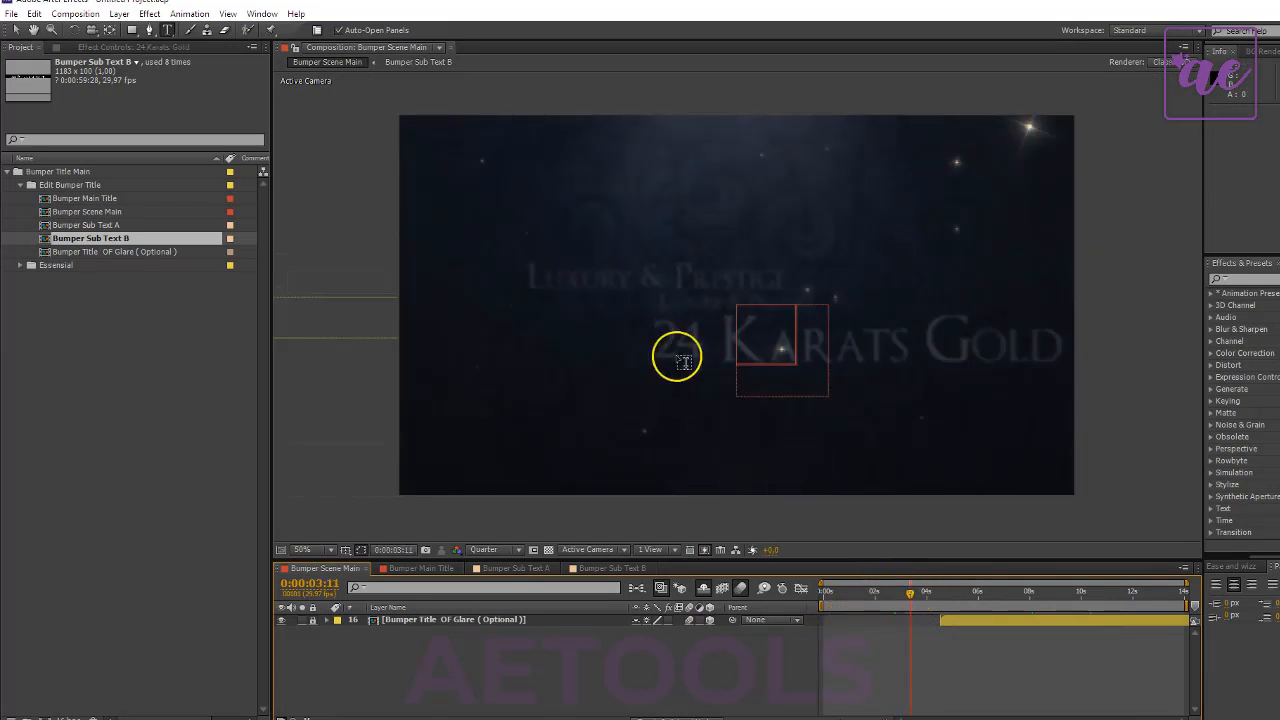
{"action": "left_click", "coordinate": [923, 592]}
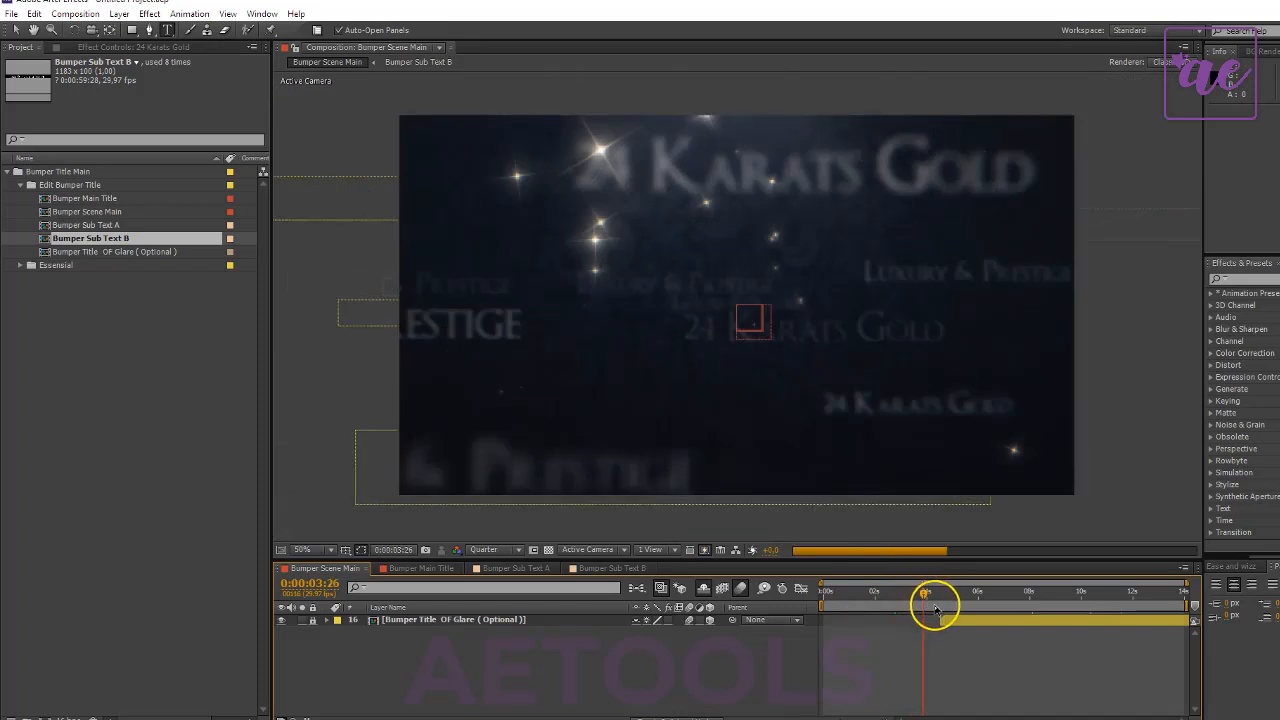
{"action": "left_click", "coordinate": [936, 593]}
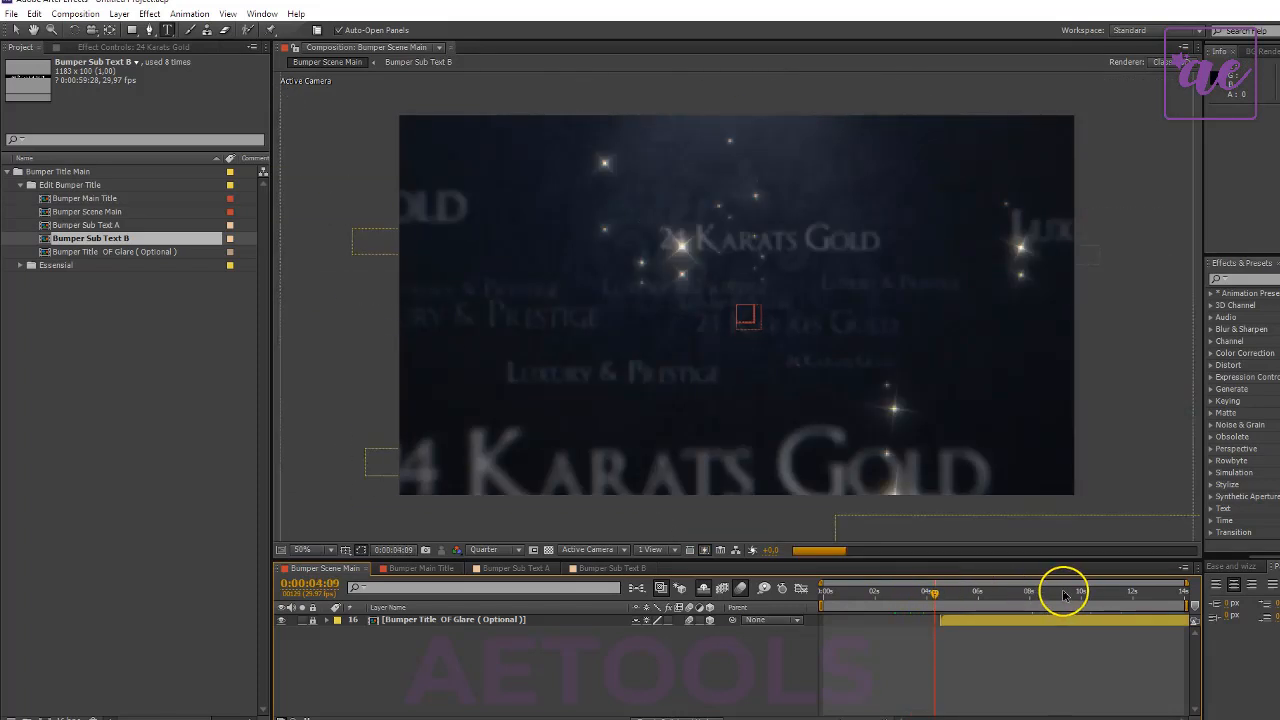
{"action": "left_click_drag", "start_coordinate": [1097, 595], "coordinate": [1117, 596]}
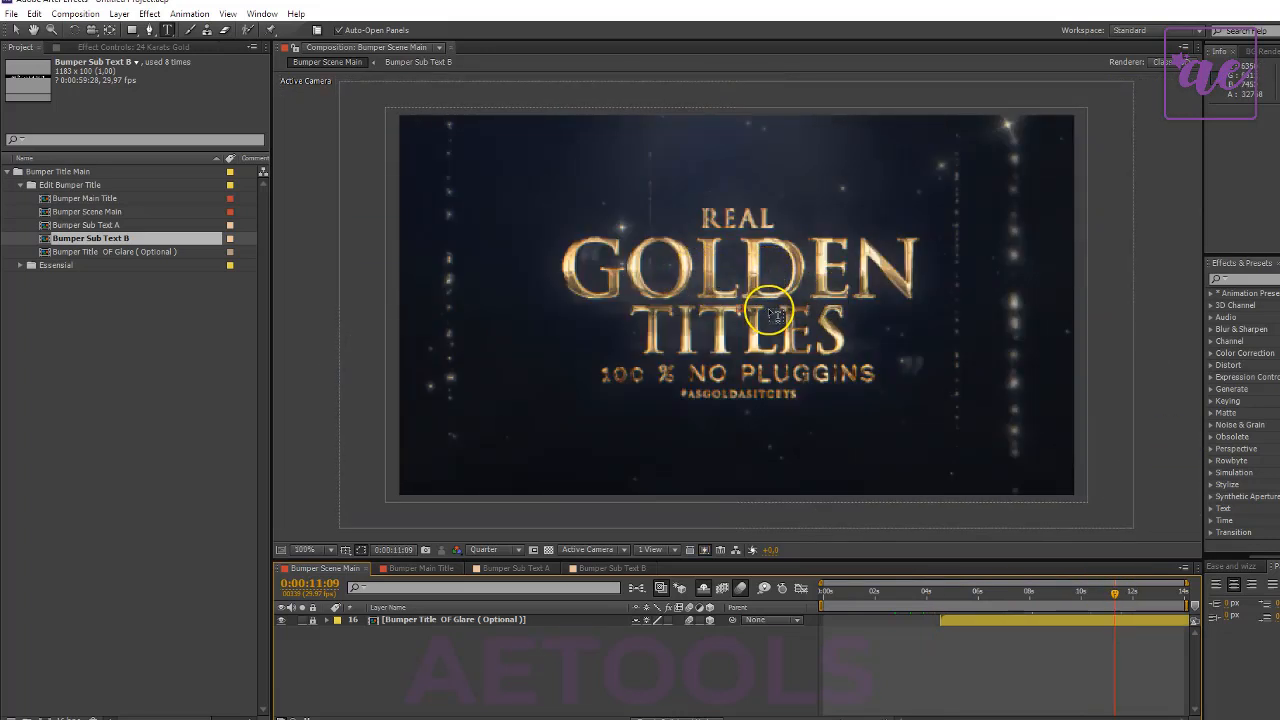
{"action": "key", "text": "period"}
{"action": "key", "text": "comma"}
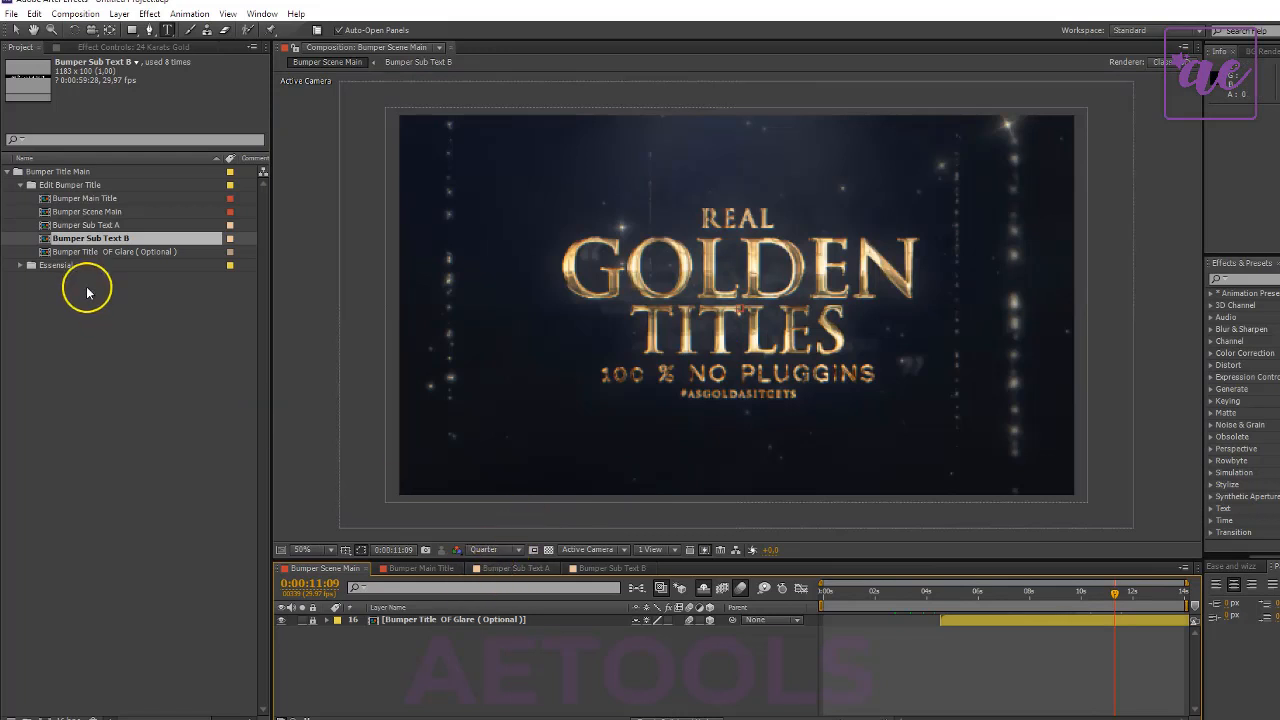
- Open Bumper Title OF Glare ( Optional ) and, at 0:00:03:12, move the glare of layer 6 onto the top of the N in GOLDEN
{"action": "left_click", "coordinate": [107, 252]}
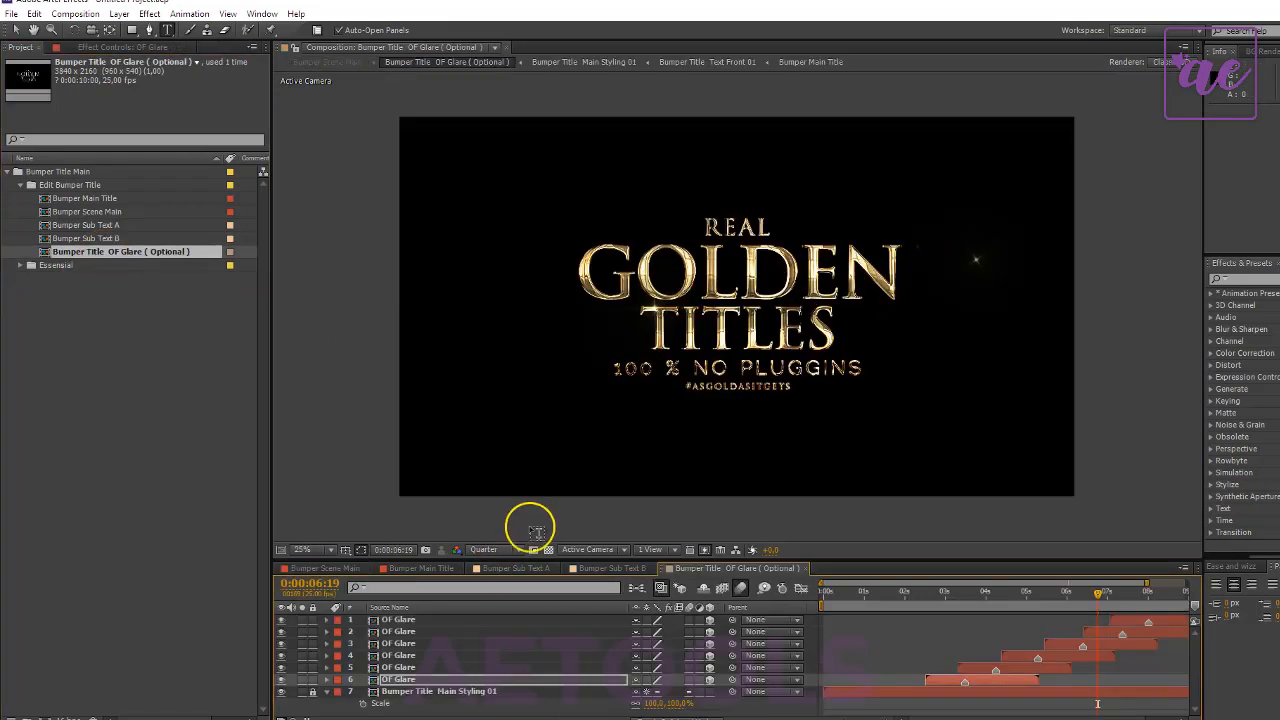
{"action": "scroll", "coordinate": [798, 352], "scroll_direction": "up", "scroll_amount": 2}
{"action": "left_click", "coordinate": [964, 593]}
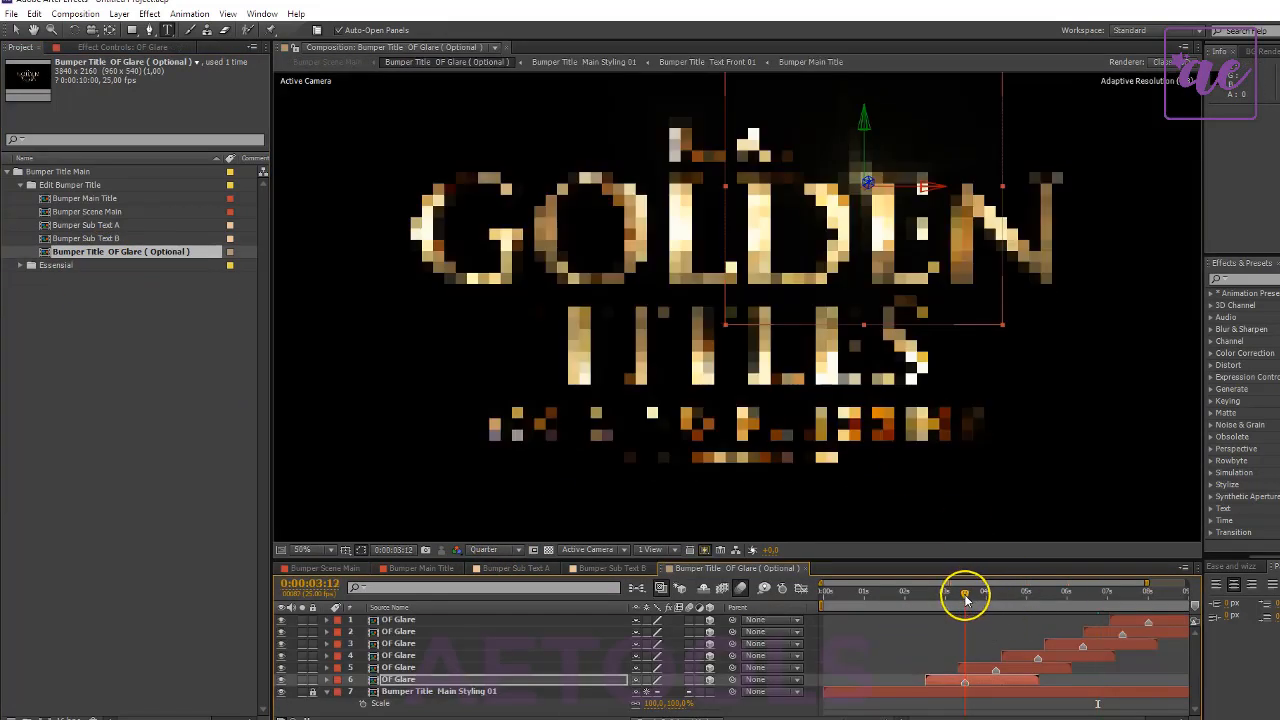
{"action": "scroll", "coordinate": [928, 147], "scroll_direction": "down", "scroll_amount": 1}
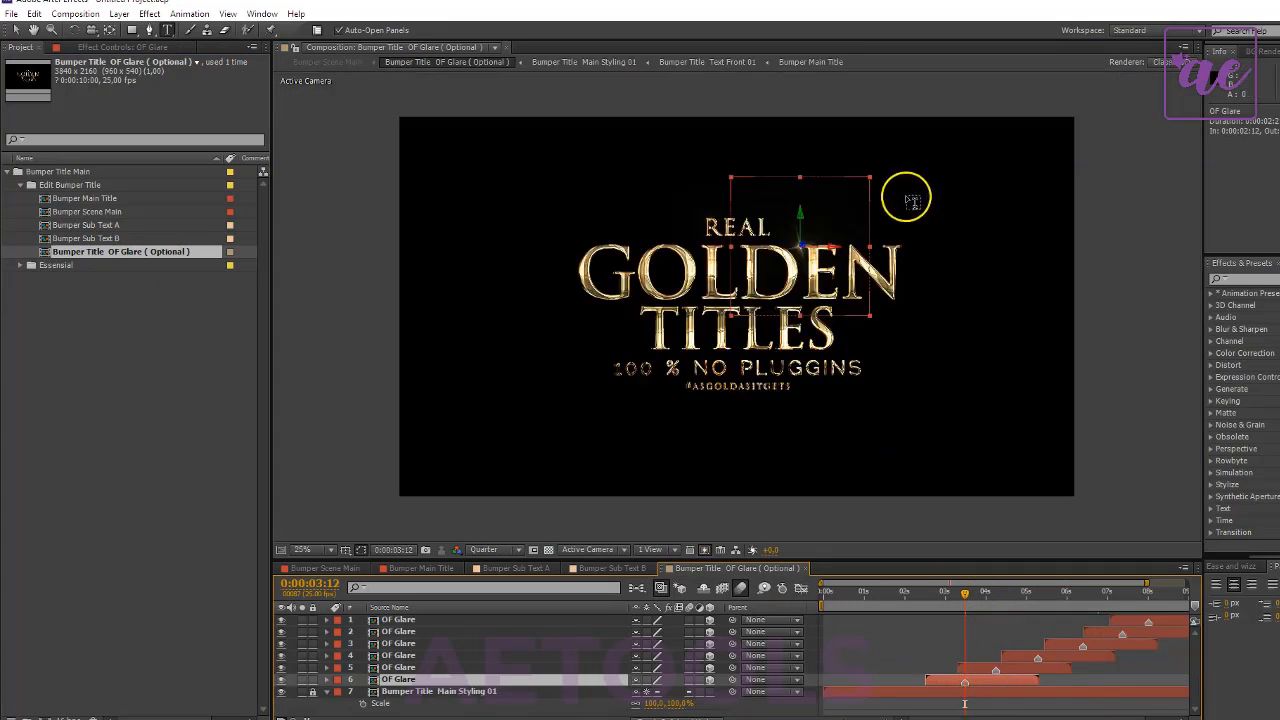
{"action": "left_click", "coordinate": [16, 30]}
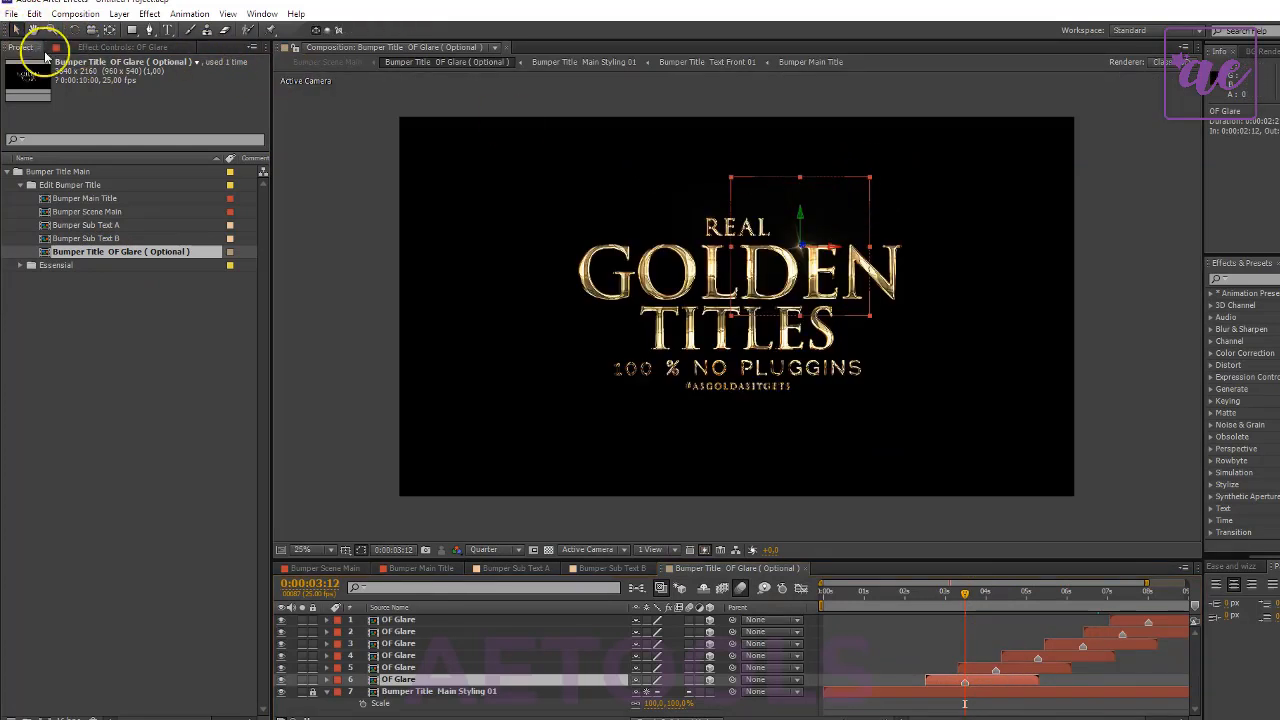
{"action": "left_click_drag", "start_coordinate": [828, 286], "coordinate": [872, 292]}
- At 0:00:05:07, move the glare of layer 4 onto the top of the O in GOLDEN and set its scale to 11%
{"action": "left_click_drag", "start_coordinate": [995, 588], "coordinate": [995, 598]}
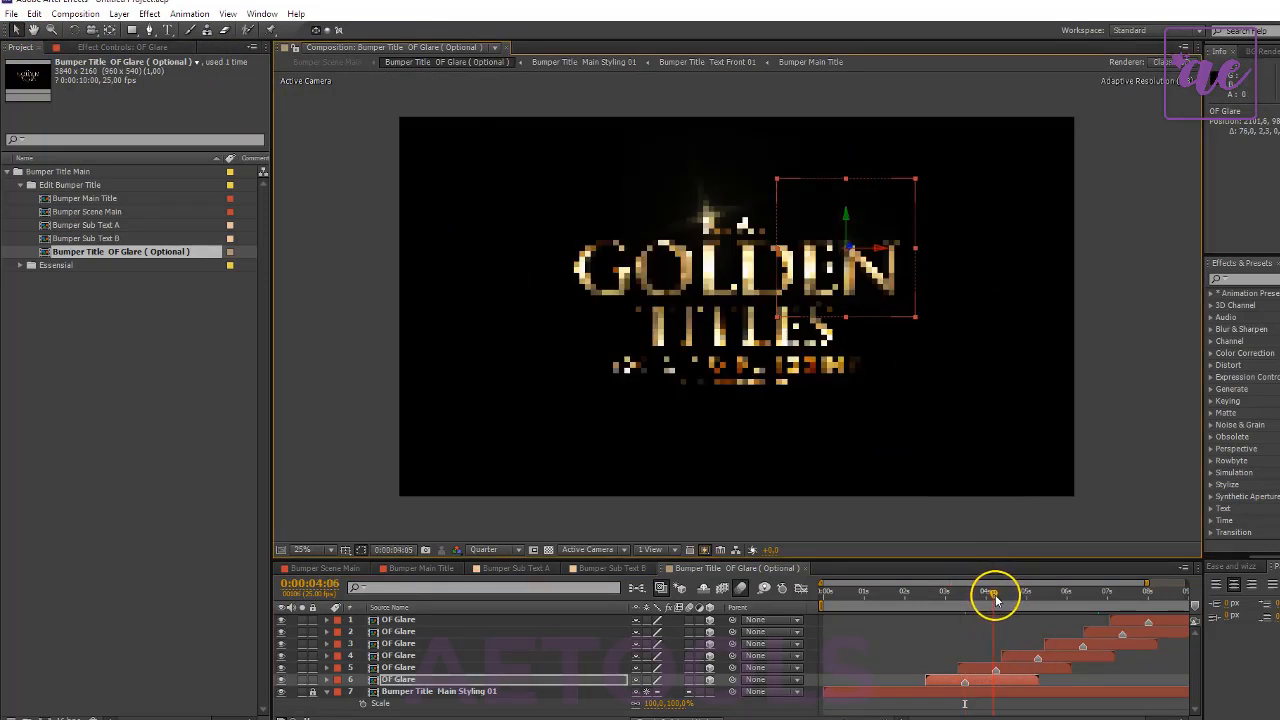
{"action": "left_click", "coordinate": [1020, 668]}
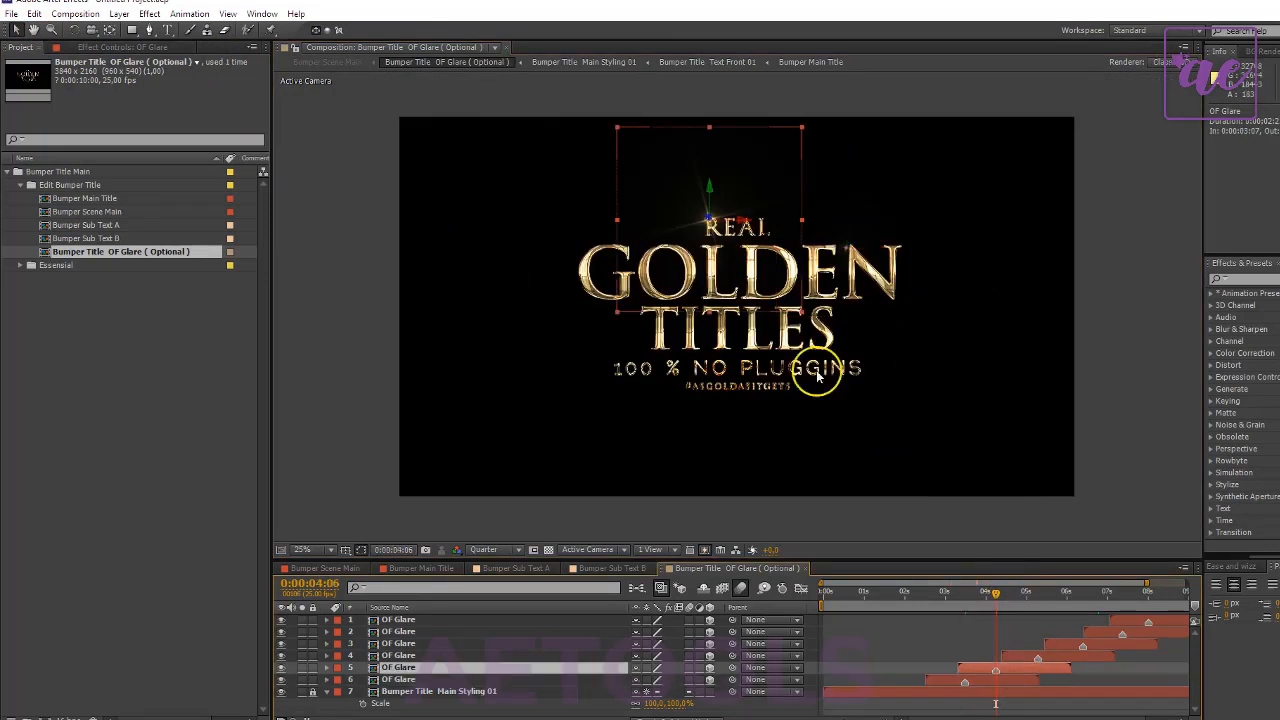
{"action": "left_click", "coordinate": [1034, 597]}
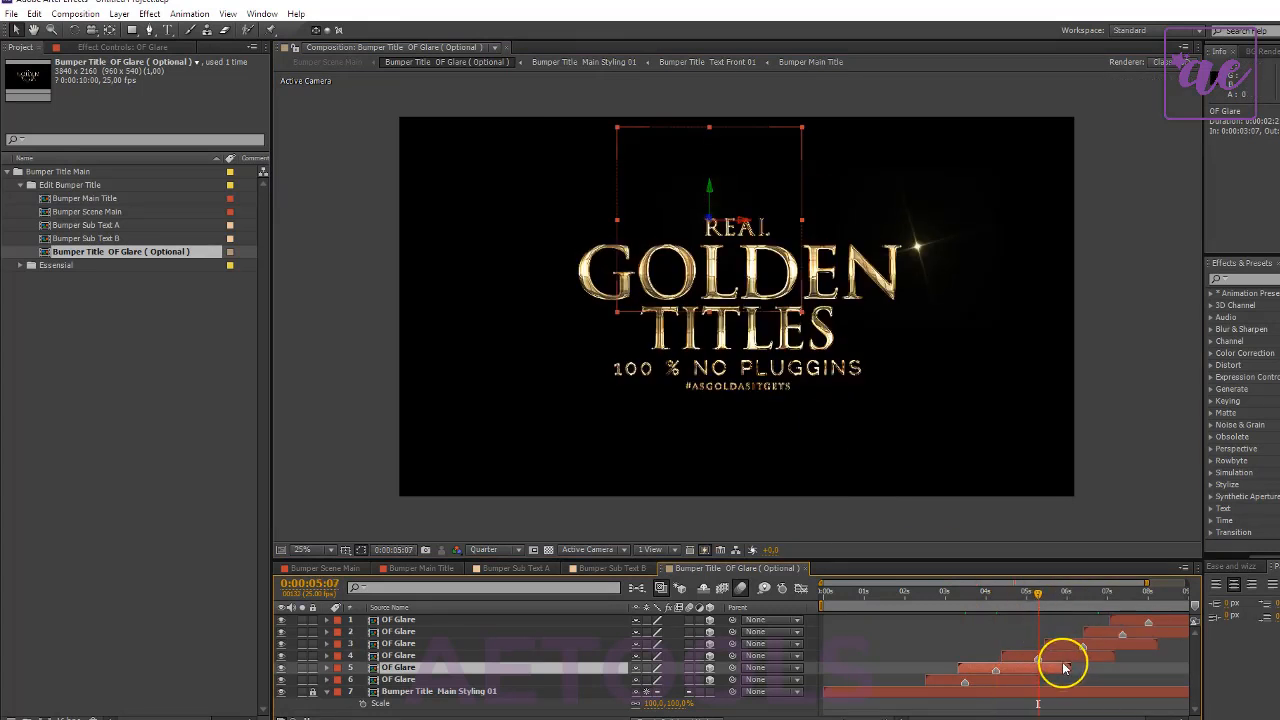
{"action": "left_click", "coordinate": [1058, 656]}
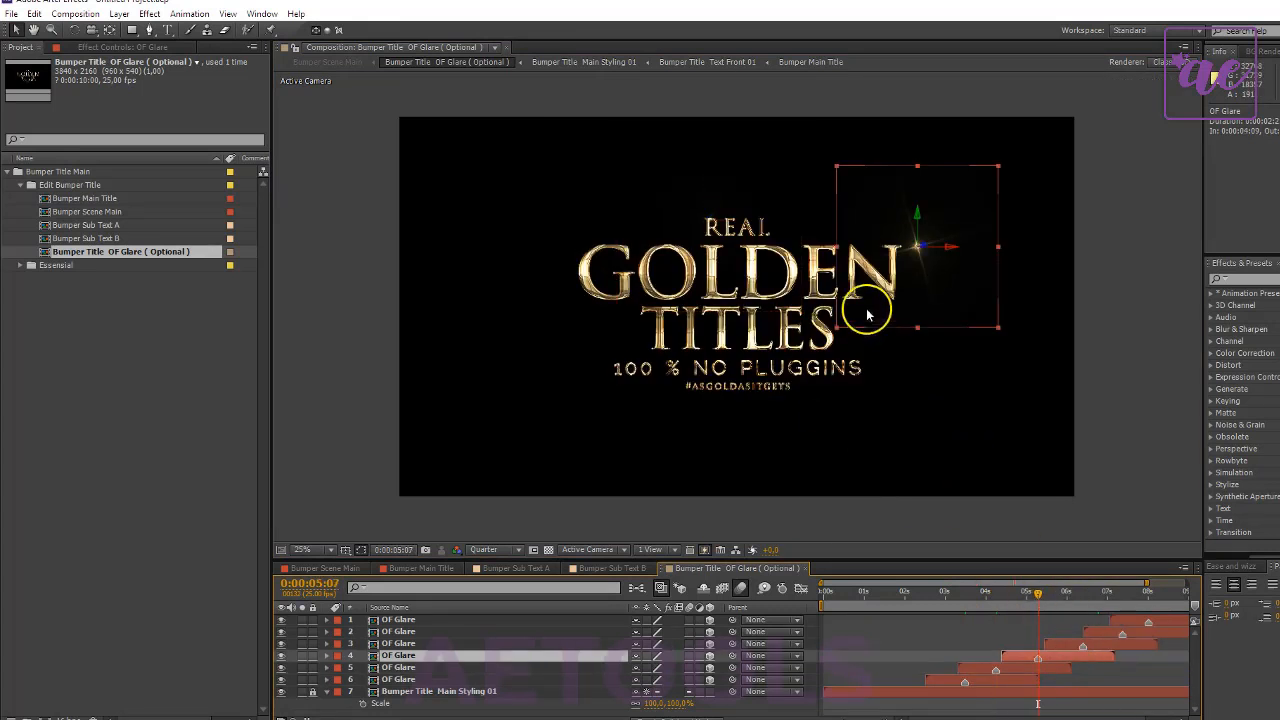
{"action": "left_click_drag", "start_coordinate": [953, 322], "coordinate": [701, 309]}
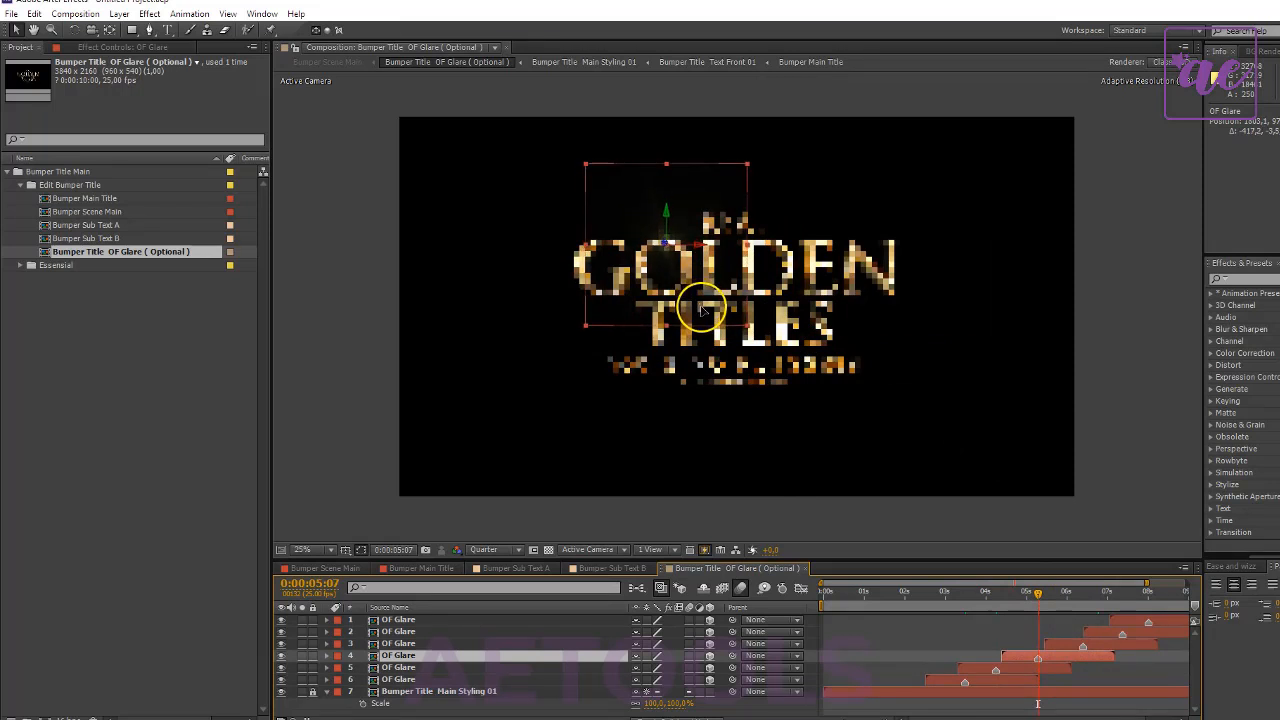
{"action": "key", "text": "s"}
{"action": "left_click_drag", "start_coordinate": [645, 673], "coordinate": [651, 666]}
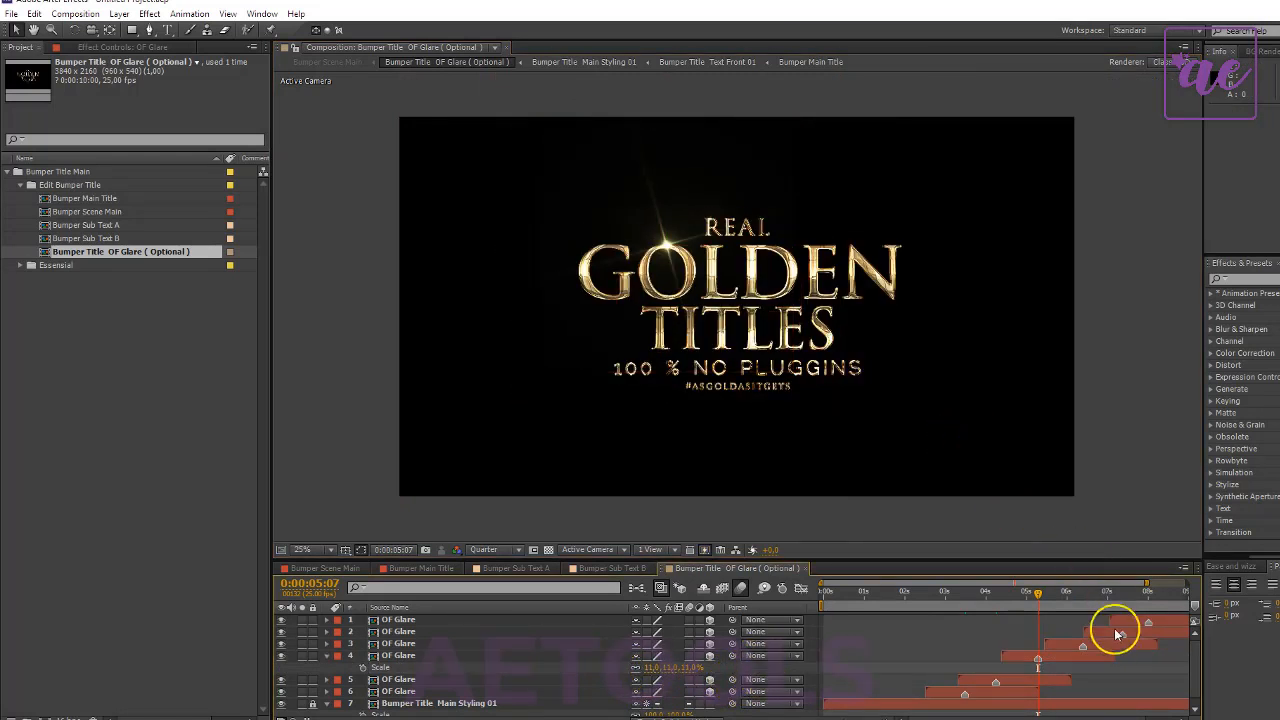
{"action": "scroll", "coordinate": [803, 362], "scroll_direction": "up", "scroll_amount": 2}
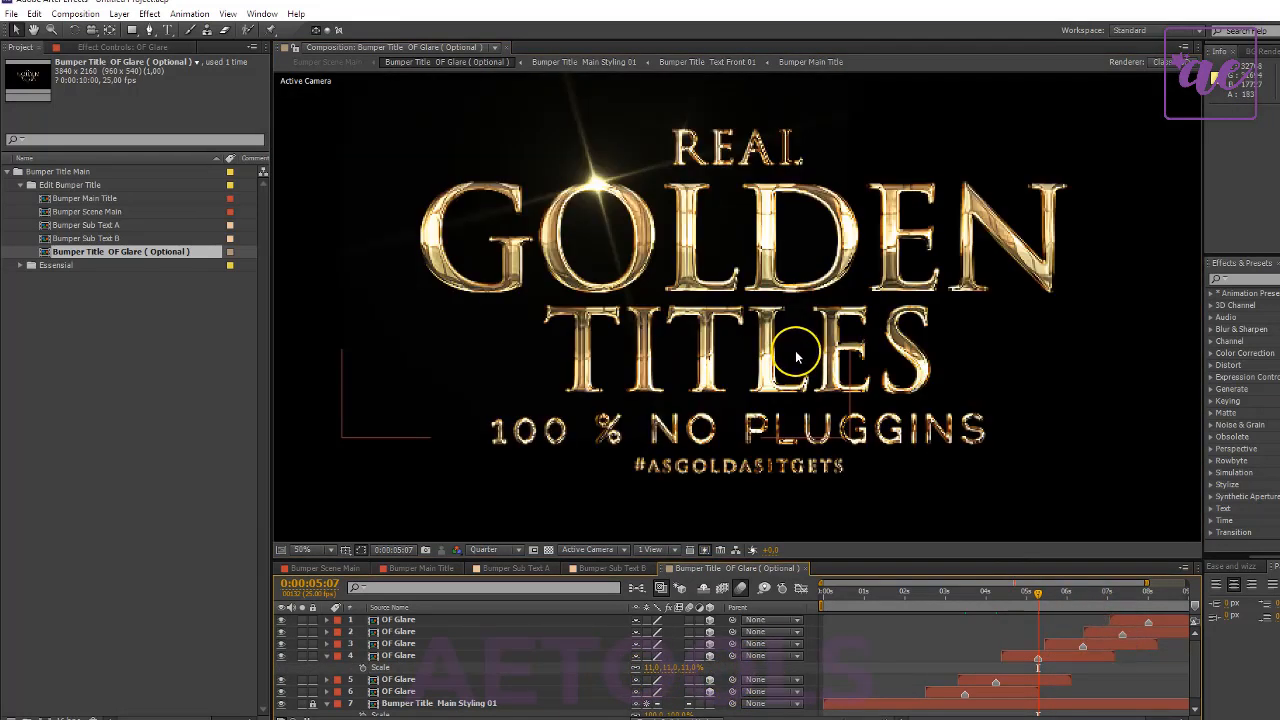
{"action": "scroll", "coordinate": [796, 357], "scroll_direction": "down", "scroll_amount": 2}
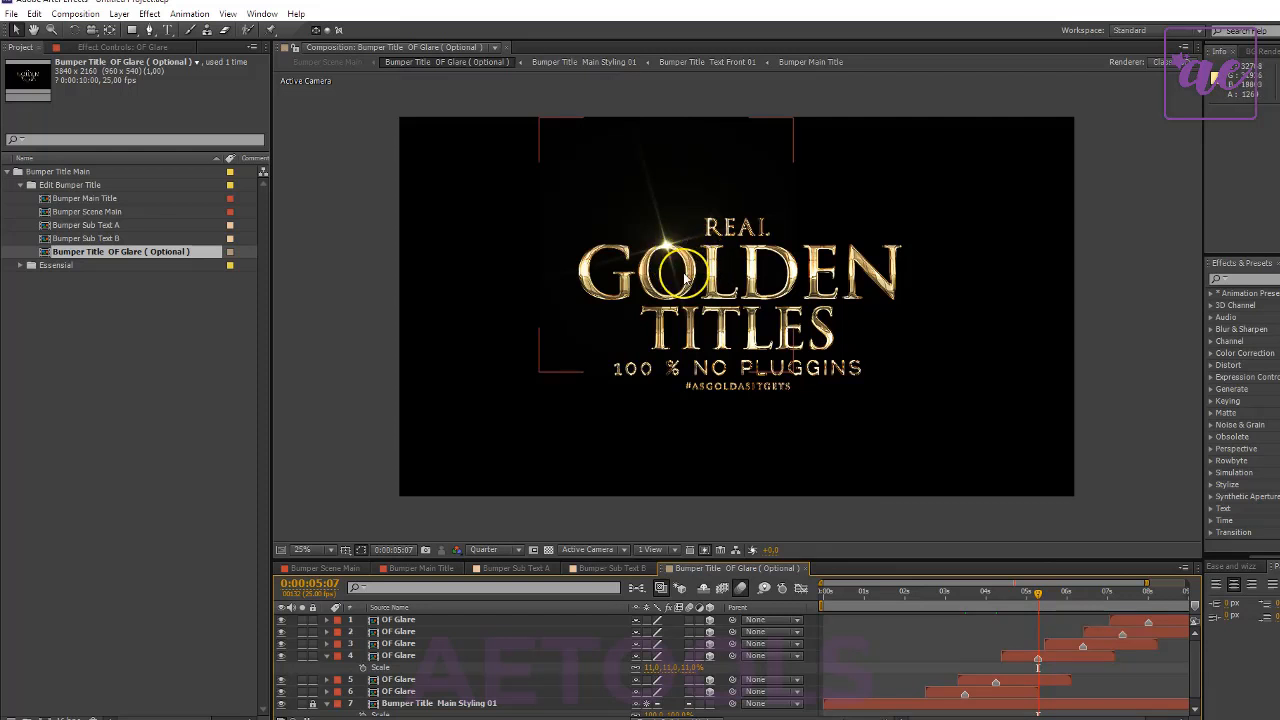
- At 0:00:06:08, move the glare of layer 3 onto the top of the G in GOLDEN
{"action": "left_click", "coordinate": [1080, 593]}
{"action": "left_click", "coordinate": [1090, 645]}
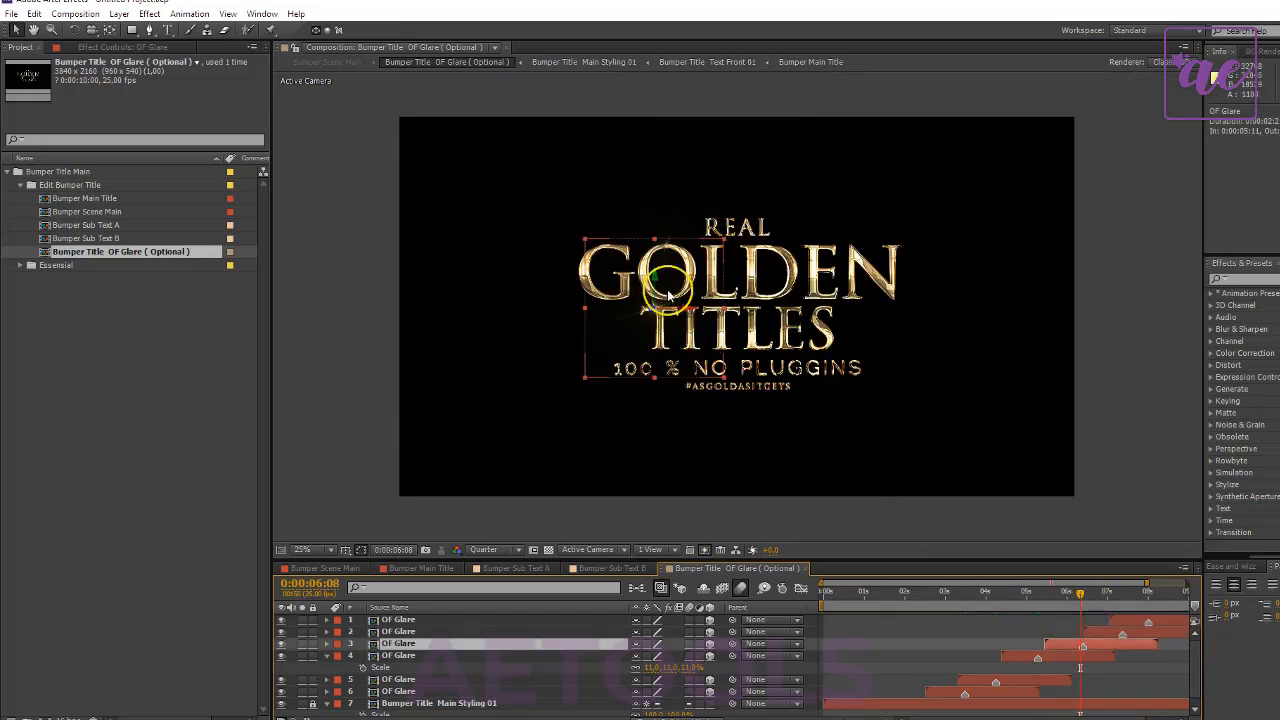
{"action": "left_click_drag", "start_coordinate": [684, 335], "coordinate": [634, 268]}
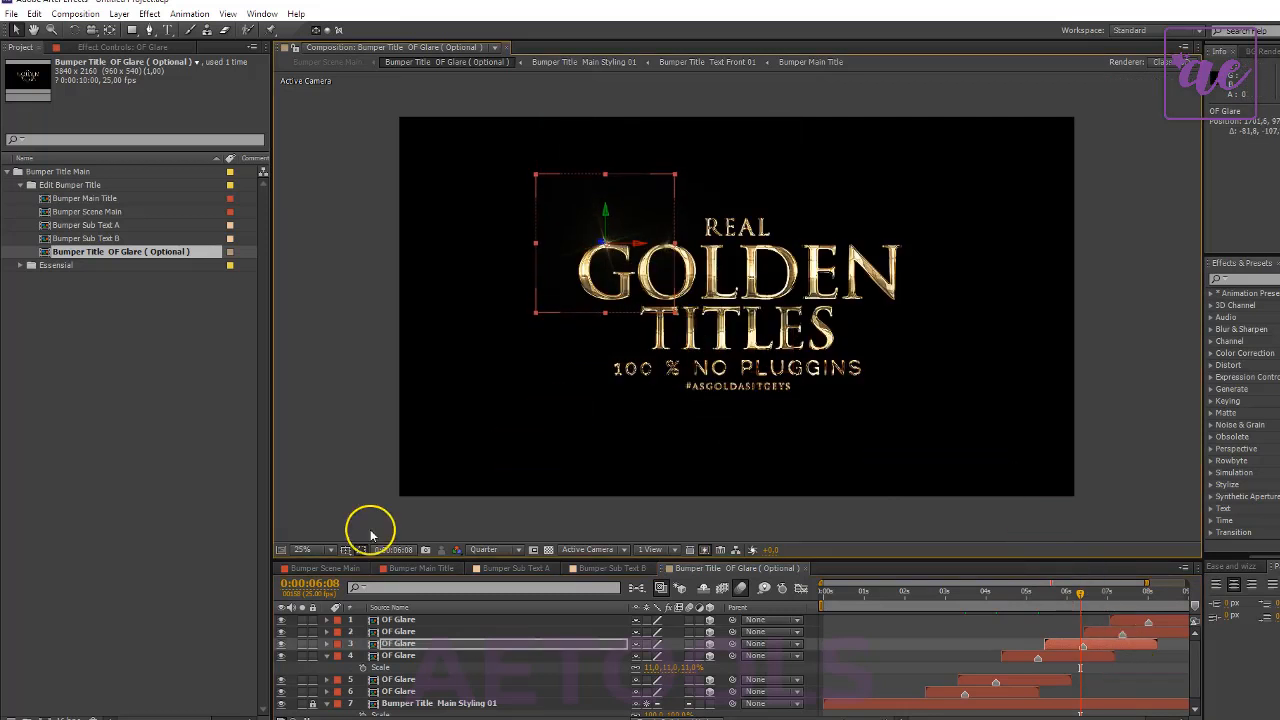
- Check the glares in Bumper Title OF Glare ( Optional ) at 0:00:05:05 and the gold title in Bumper Scene Main around 0:00:07:06
{"action": "left_click", "coordinate": [330, 568]}
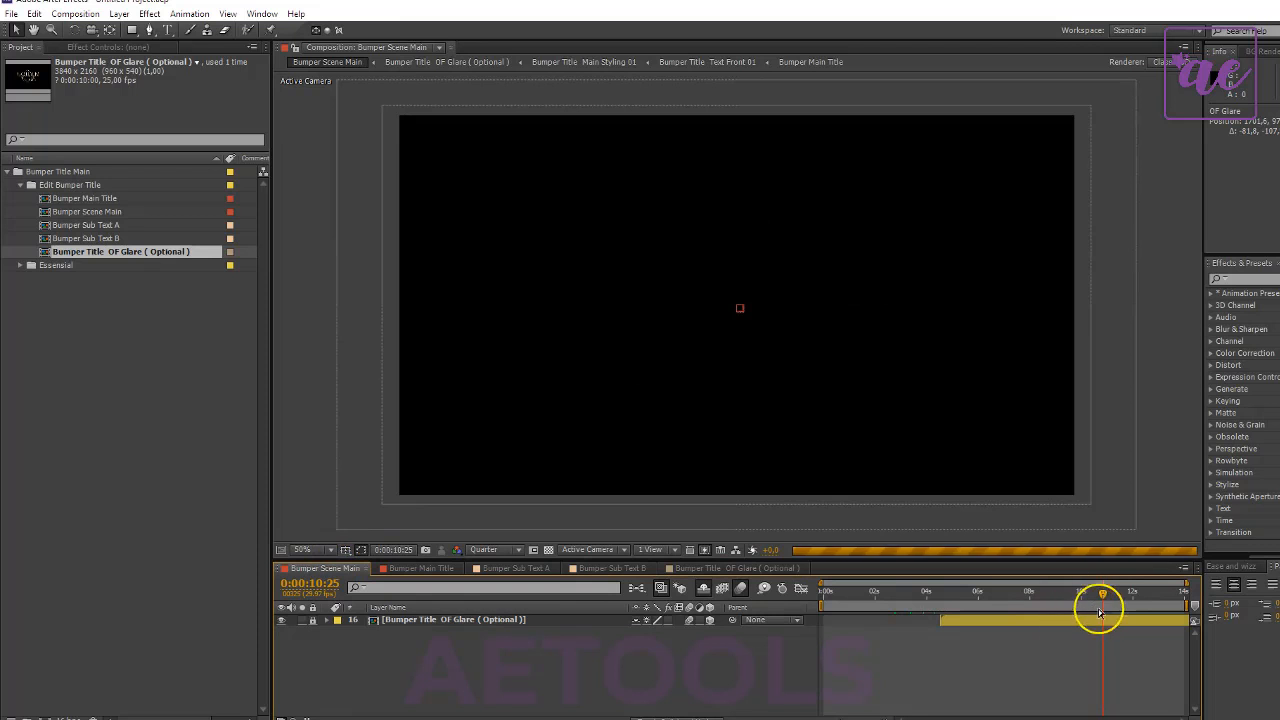
{"action": "left_click", "coordinate": [437, 567]}
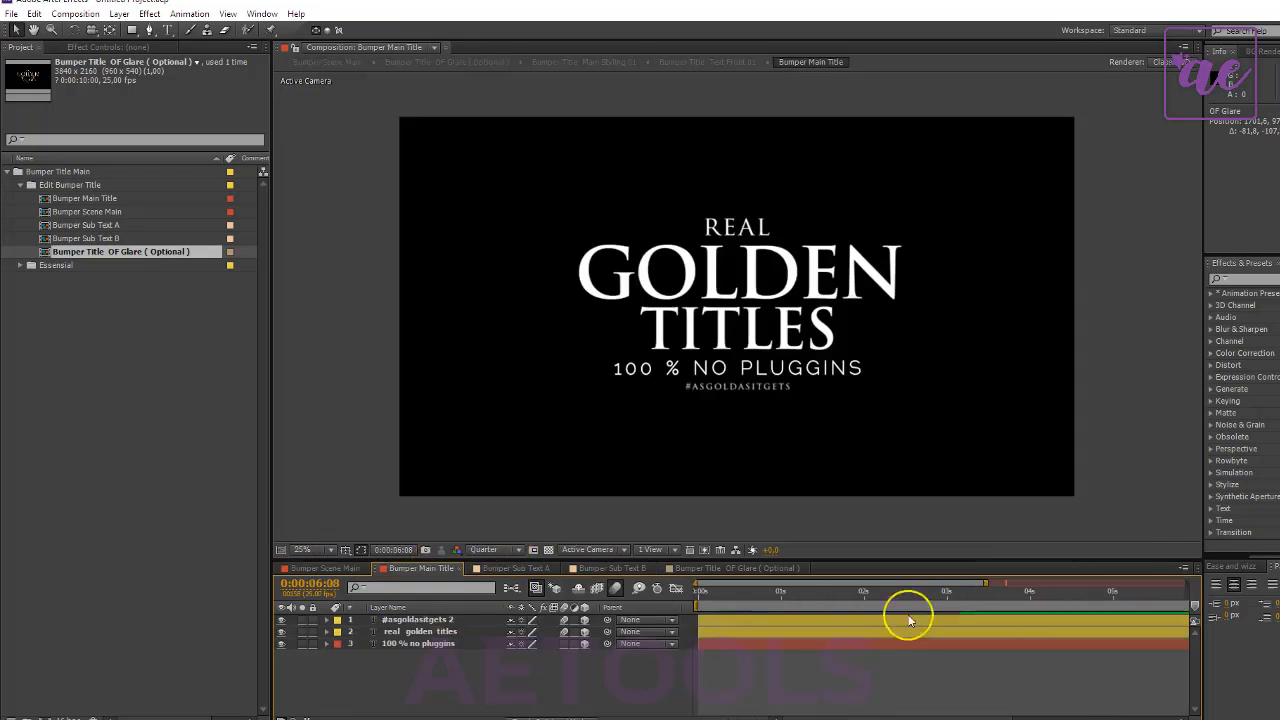
{"action": "left_click", "coordinate": [528, 570]}
{"action": "left_click", "coordinate": [735, 569]}
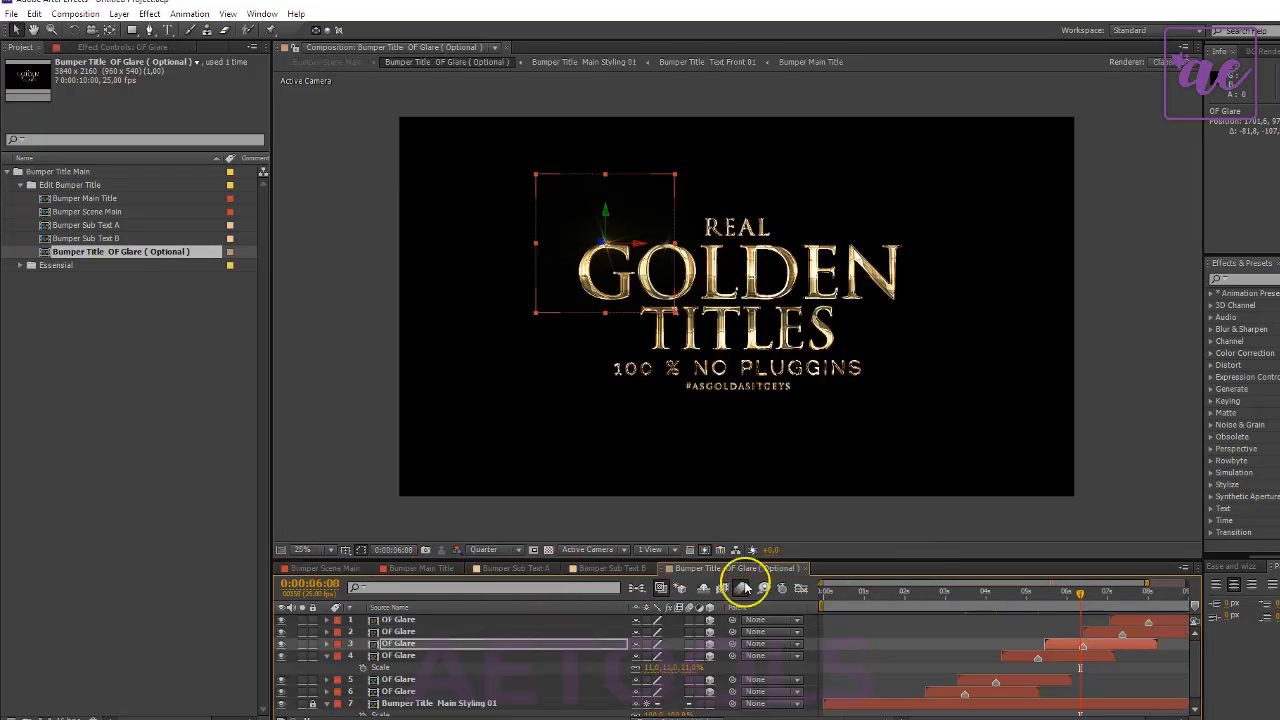
{"action": "left_click", "coordinate": [1036, 595]}
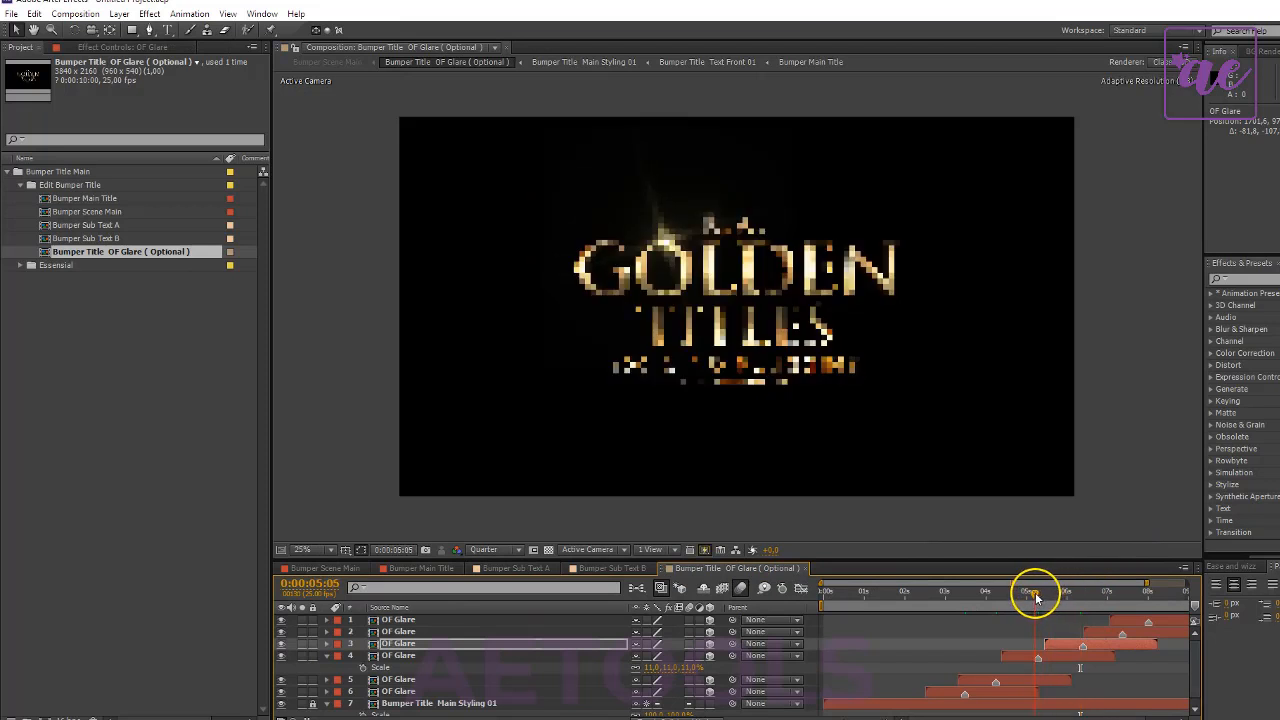
{"action": "left_click", "coordinate": [372, 568]}
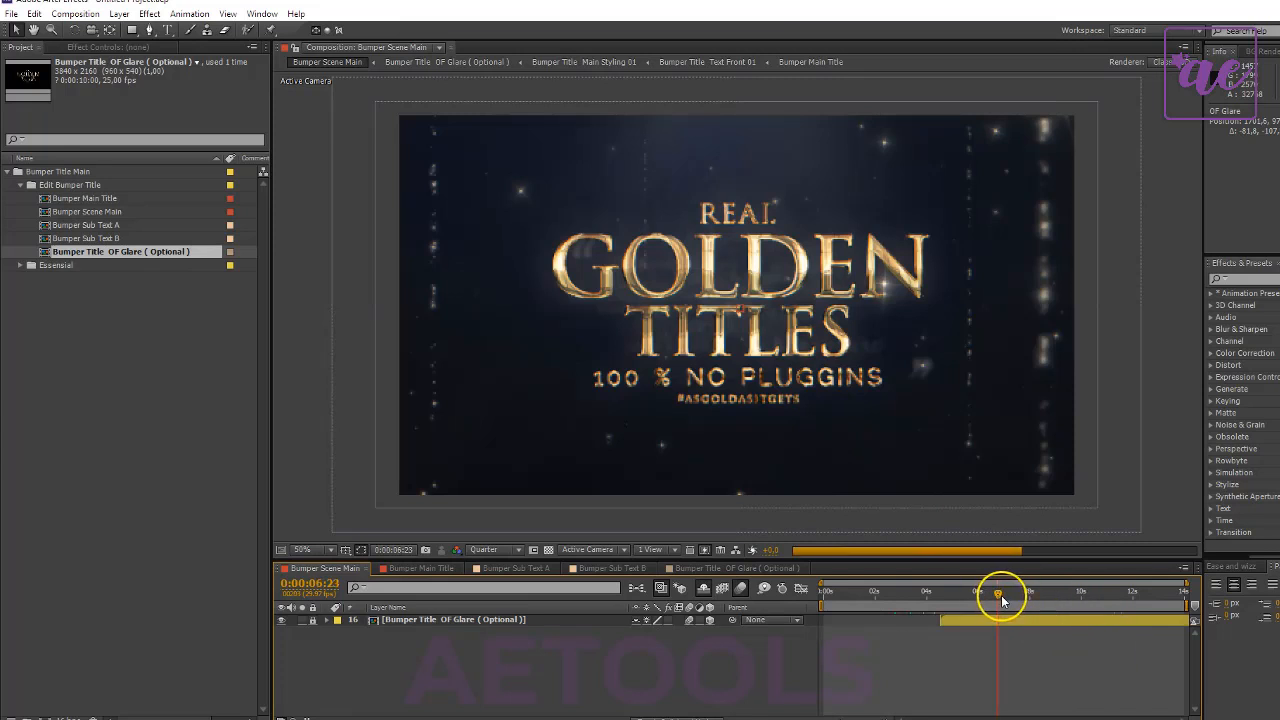
{"action": "left_click", "coordinate": [1005, 595]}
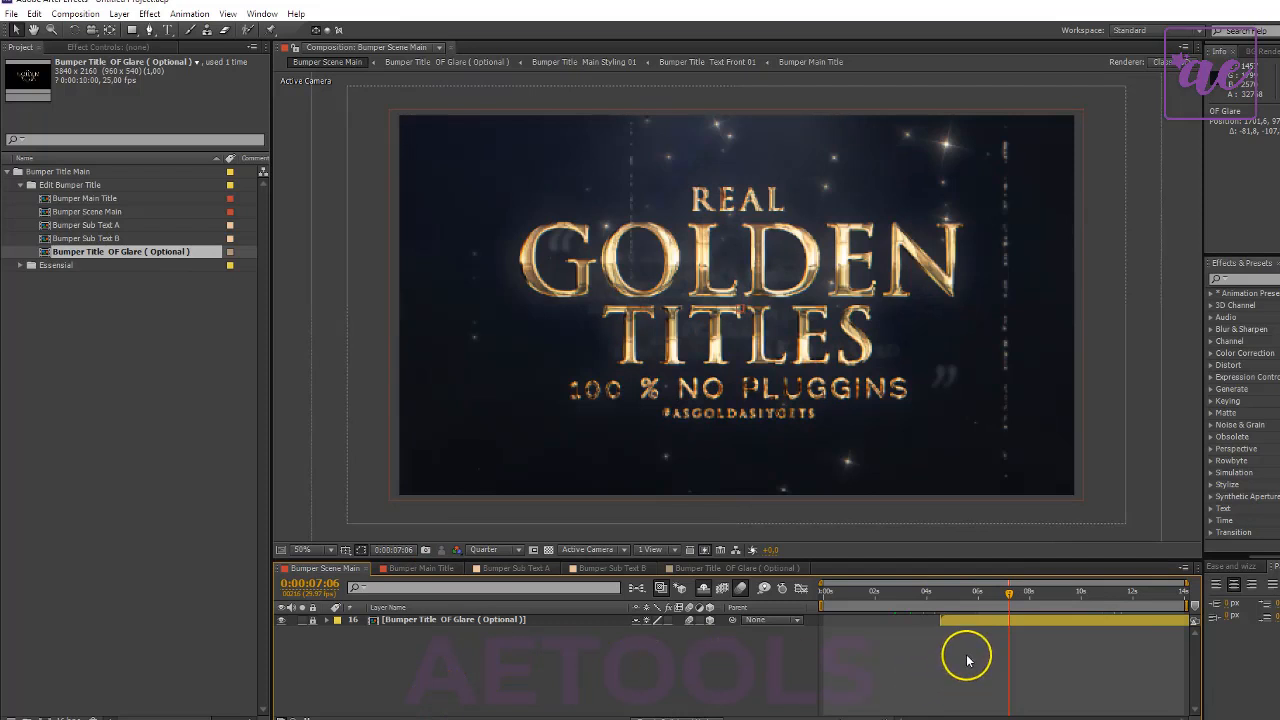
{"action": "left_click_drag", "start_coordinate": [1038, 599], "coordinate": [1047, 596]}
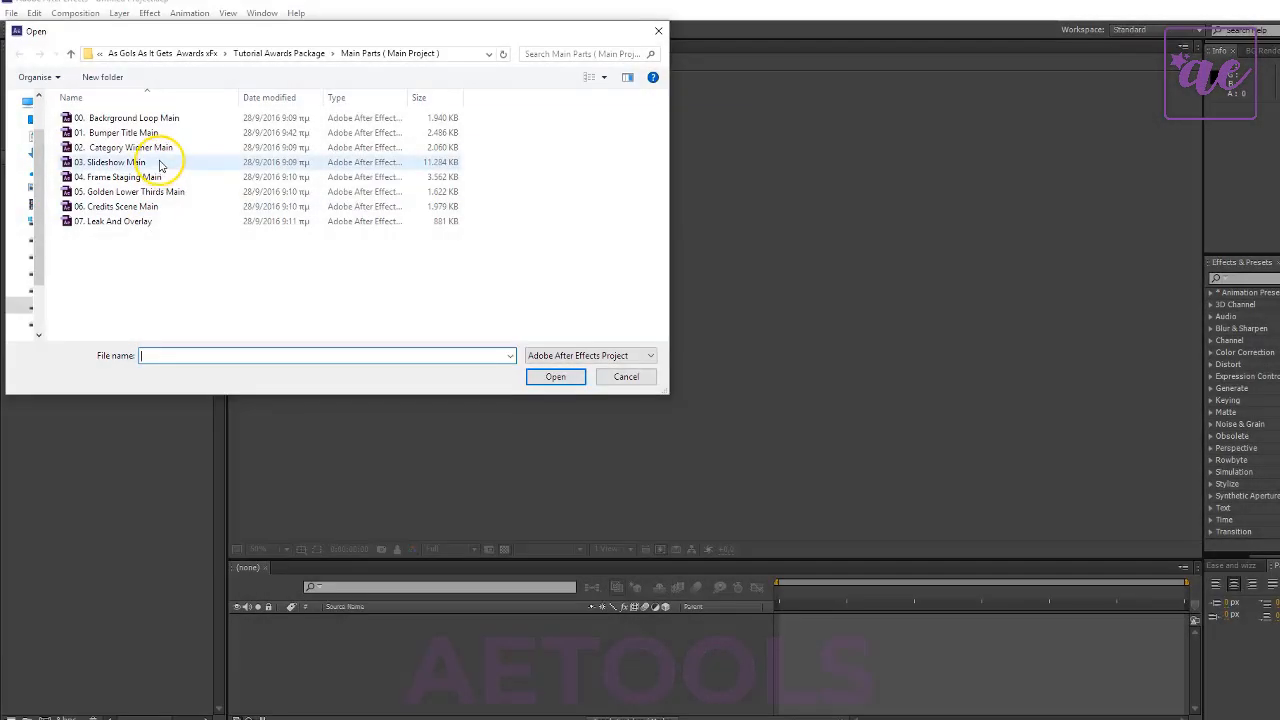
- Open the project 02. Category Winner Main and accept its conversion to the current version
{"action": "left_click", "coordinate": [160, 148]}
{"action": "double_click", "coordinate": [160, 148]}
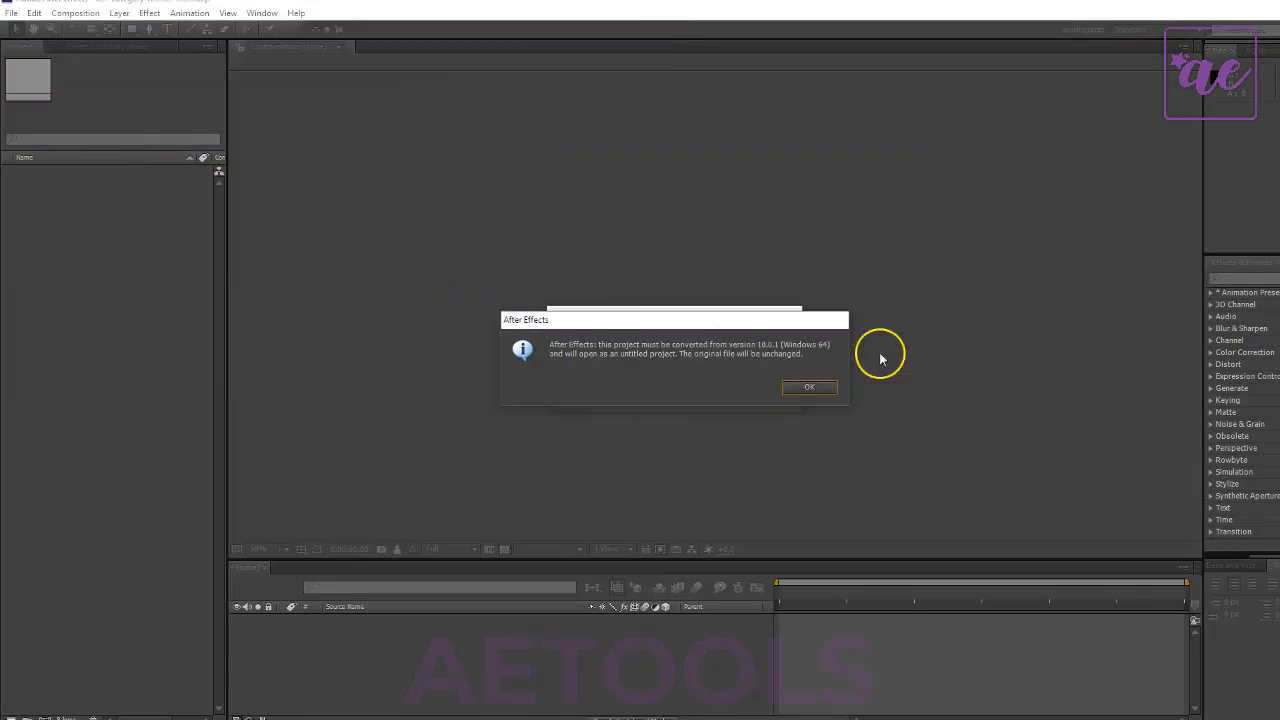
{"action": "left_click", "coordinate": [810, 388]}
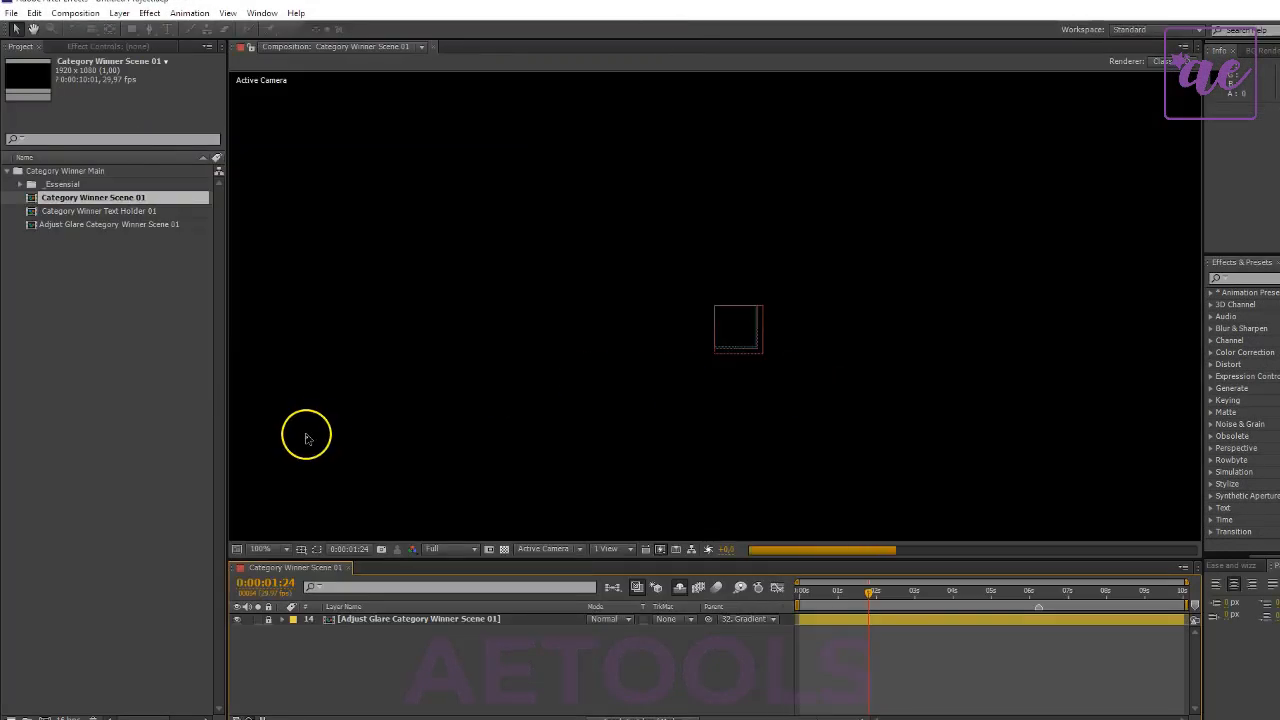
- Set the preview resolution of Category Winner Scene 01 to Quarter
{"action": "left_click", "coordinate": [473, 550]}
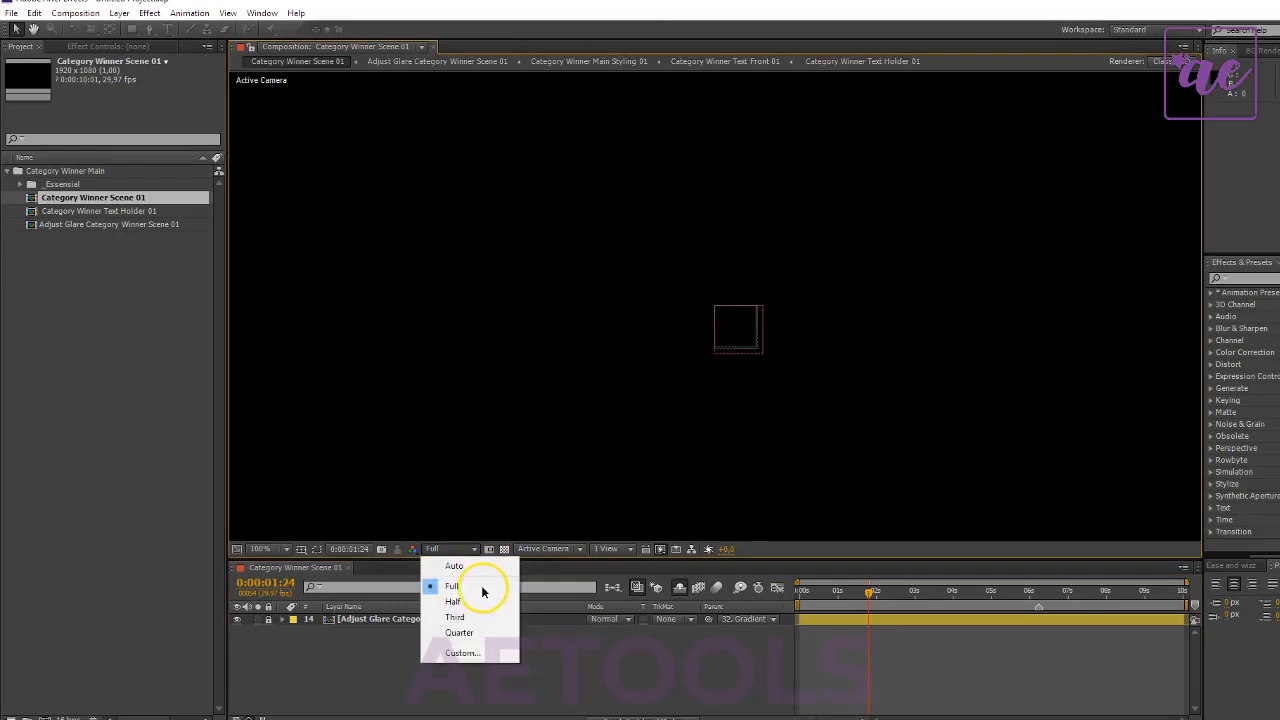
{"action": "left_click", "coordinate": [470, 633]}
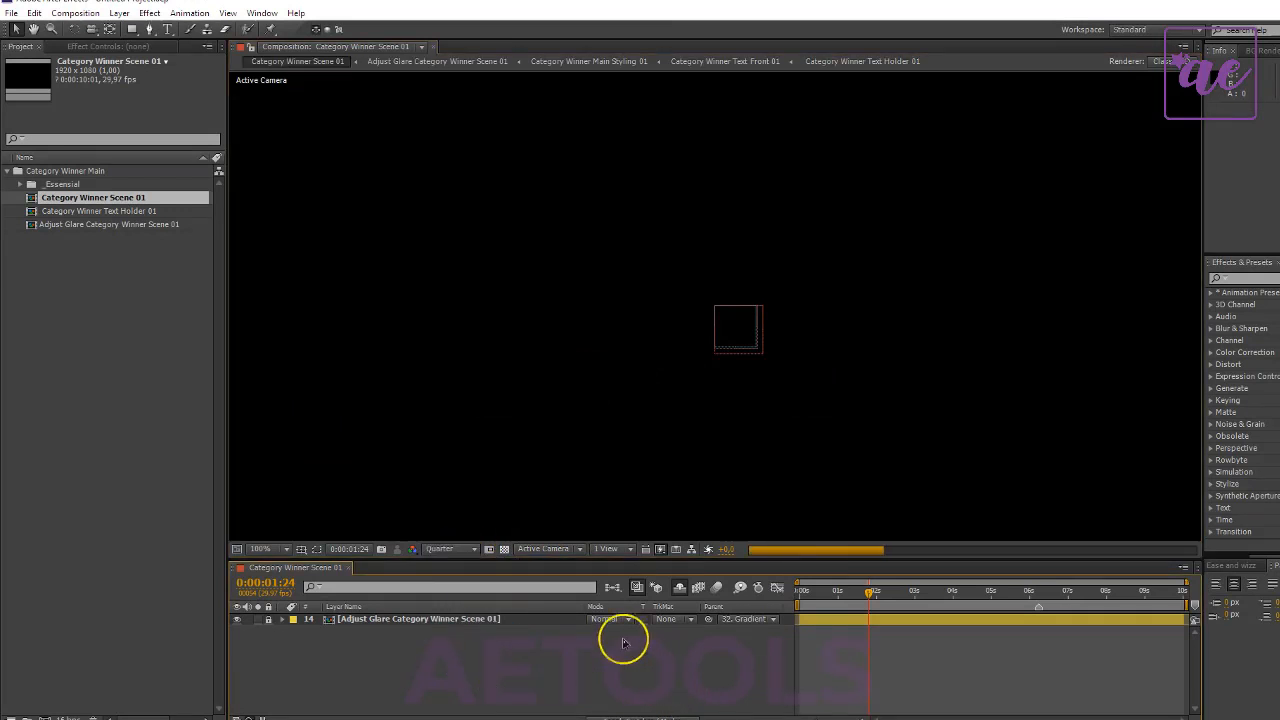
{"action": "left_click", "coordinate": [98, 382]}
{"action": "left_click_drag", "start_coordinate": [155, 291], "coordinate": [116, 198]}
{"action": "left_click", "coordinate": [146, 323]}
{"action": "left_click", "coordinate": [147, 340]}
{"action": "left_click", "coordinate": [107, 199]}
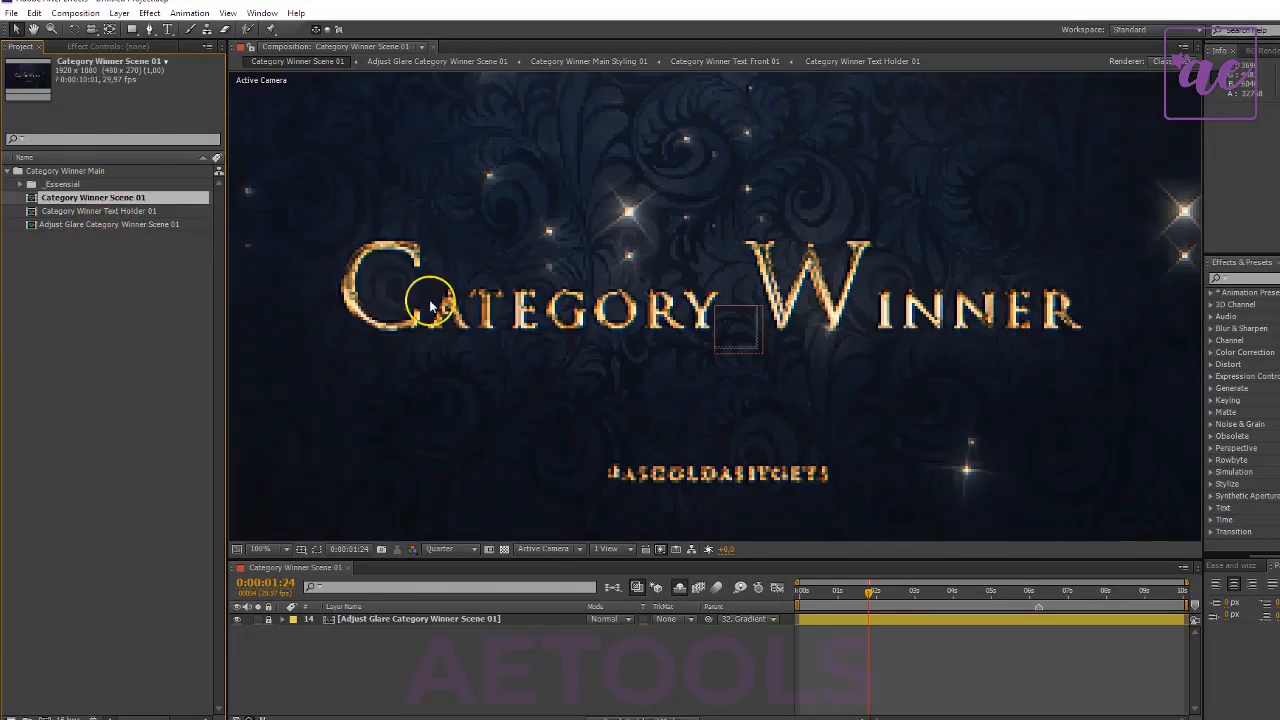
{"action": "scroll", "coordinate": [582, 324], "scroll_direction": "down", "scroll_amount": 1}
{"action": "left_click", "coordinate": [662, 305]}
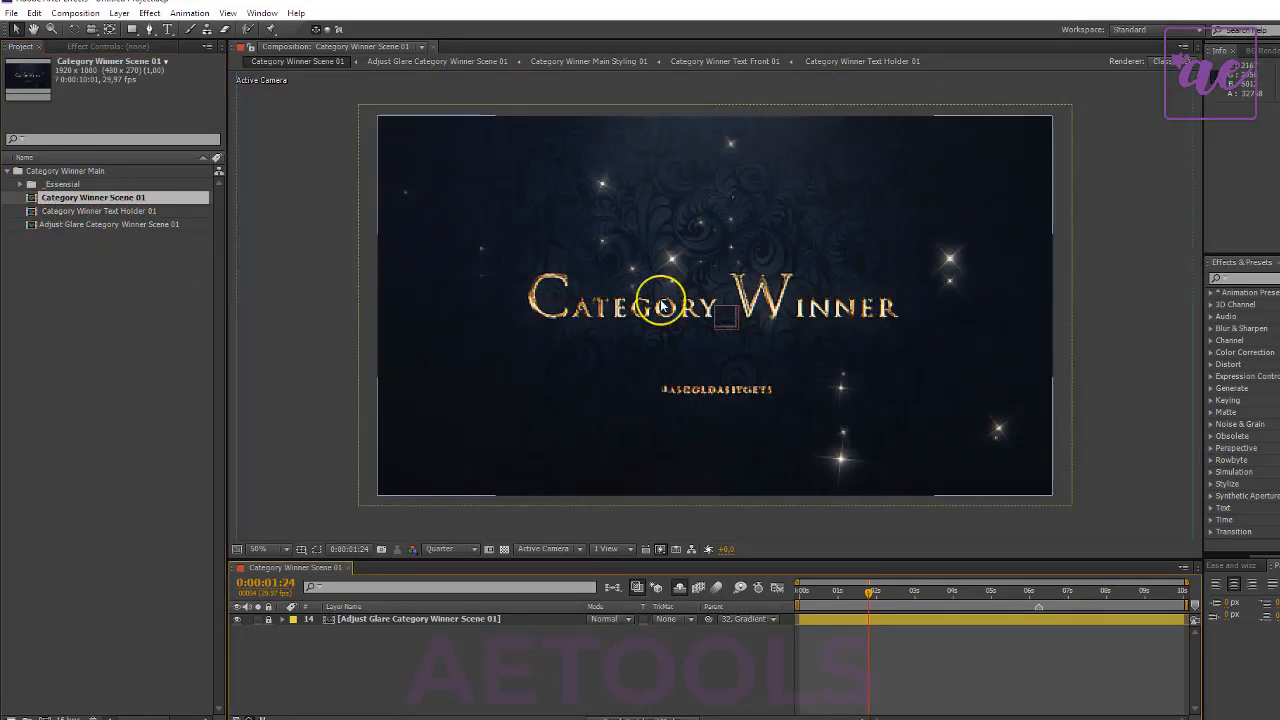
- Examine Category Winner Text Holder 01 and the two optical glares in Adjust Glare Category Winner Scene 01, from 0:00:01:10 to 0:00:02:14
{"action": "left_click", "coordinate": [77, 212]}
{"action": "double_click", "coordinate": [78, 213]}
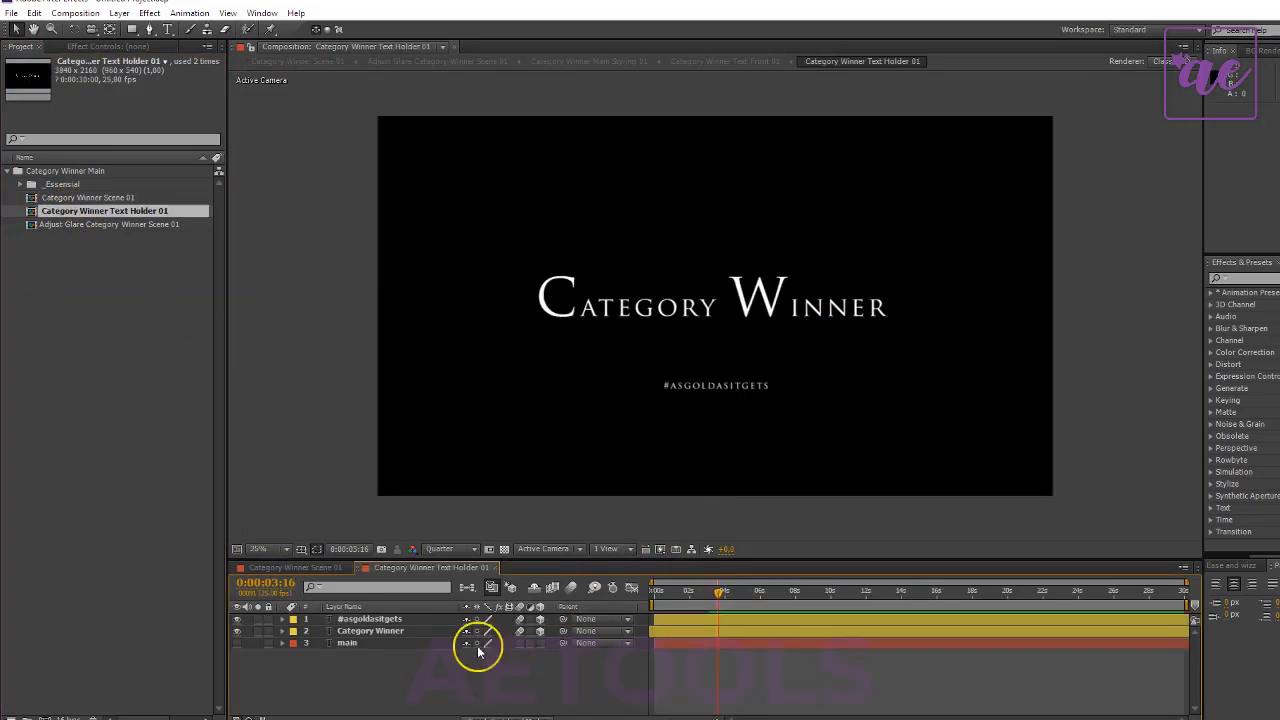
{"action": "double_click", "coordinate": [86, 226]}
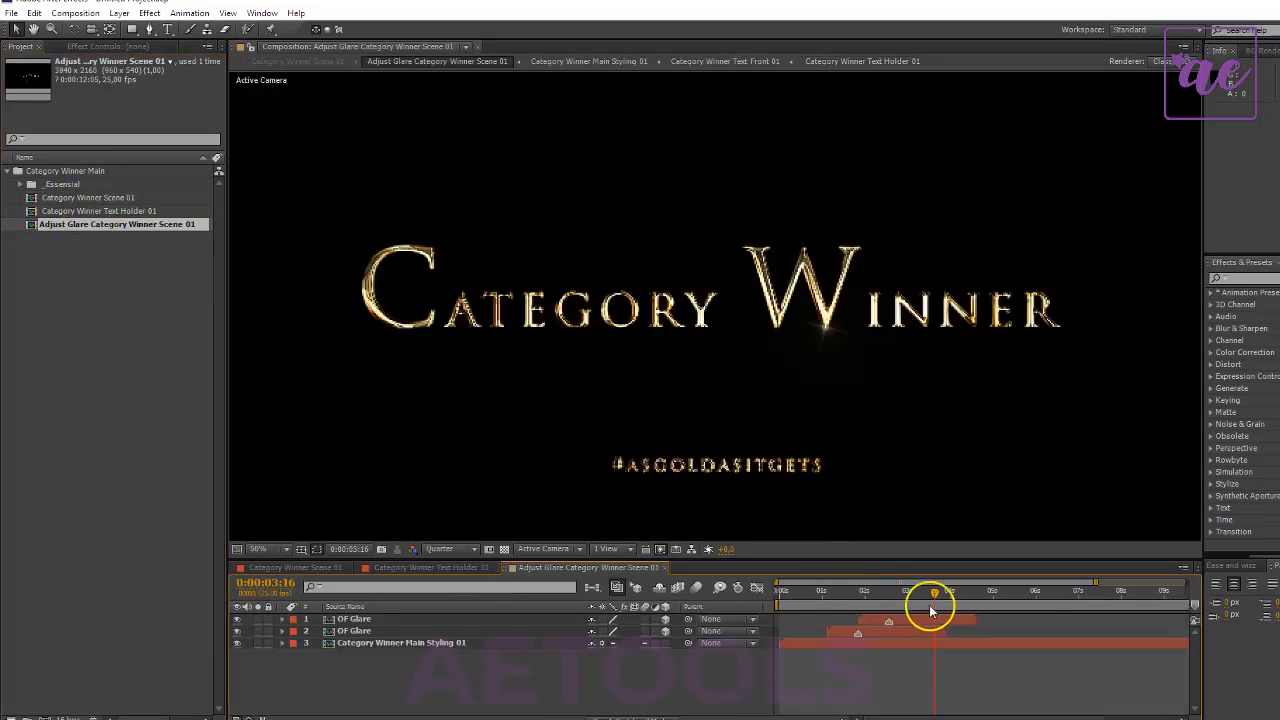
{"action": "left_click_drag", "start_coordinate": [935, 594], "coordinate": [839, 598]}
{"action": "scroll", "coordinate": [777, 431], "scroll_direction": "down", "scroll_amount": 2}
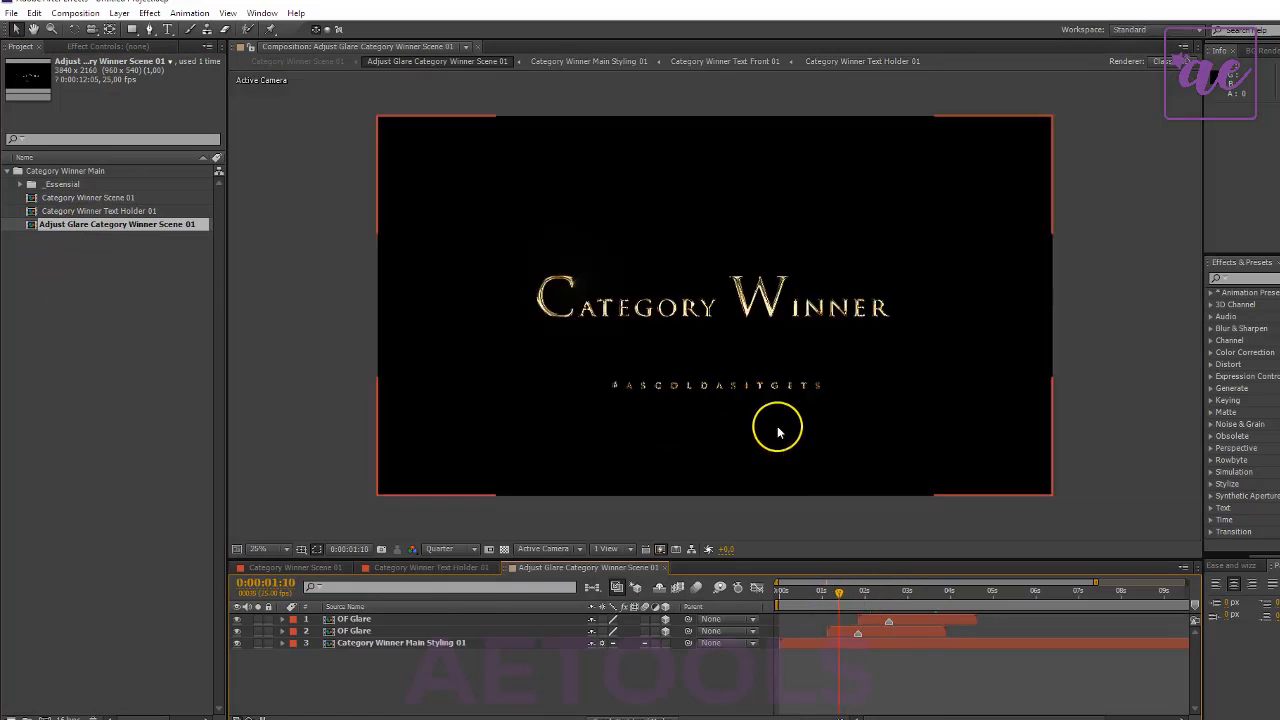
{"action": "key", "text": "space"}
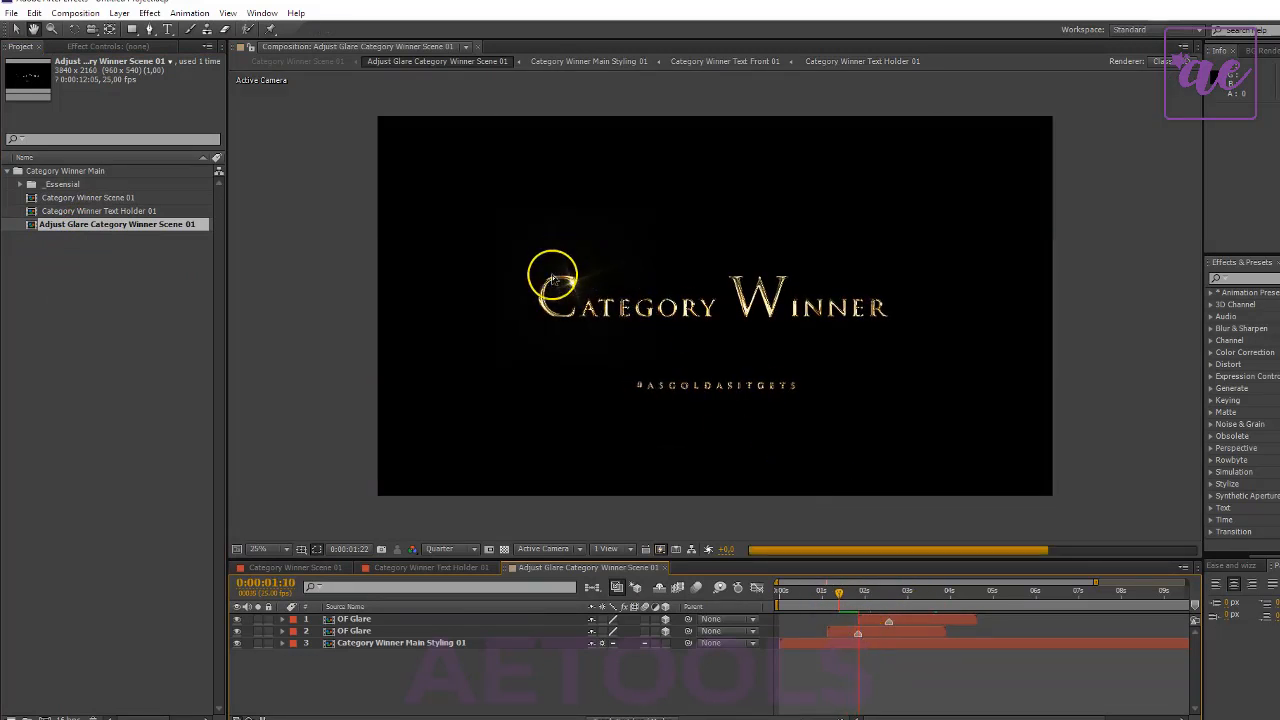
{"action": "left_click", "coordinate": [889, 597]}
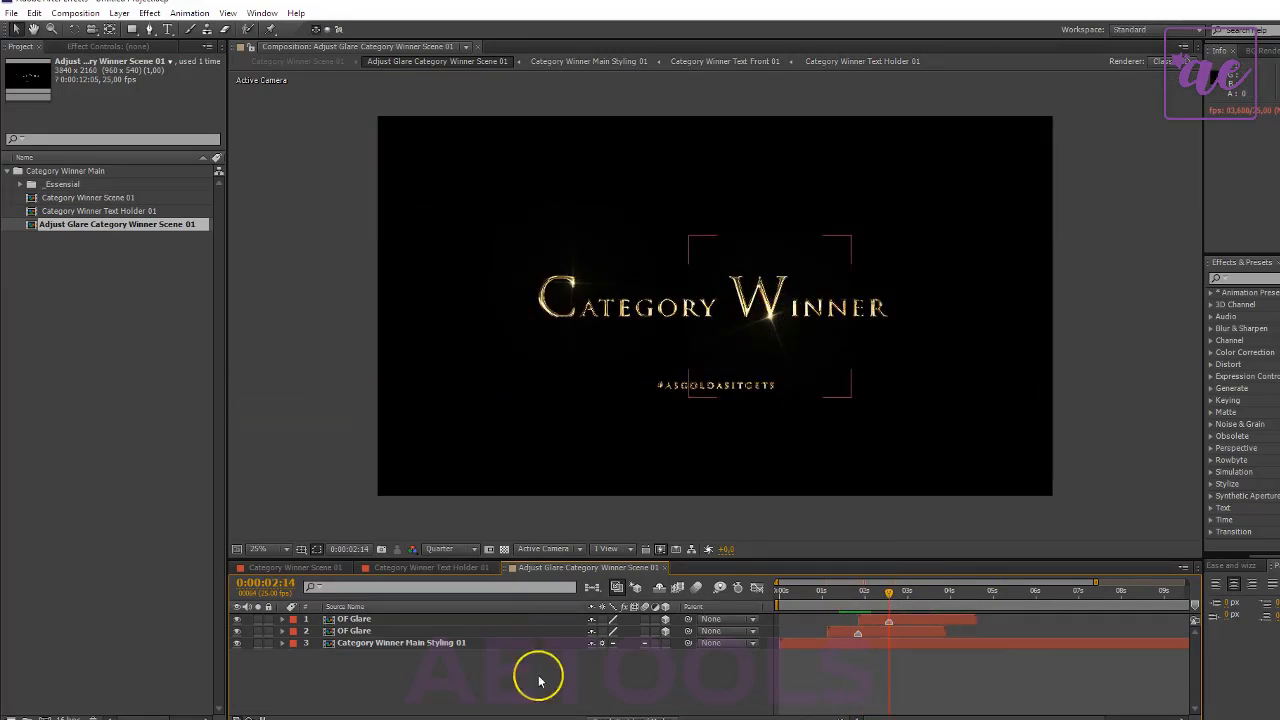
{"action": "left_click", "coordinate": [425, 631]}
- In Category Winner Text Holder 01, replace the title's first word with "Changed", keeping its large initial C
{"action": "left_click", "coordinate": [390, 567]}
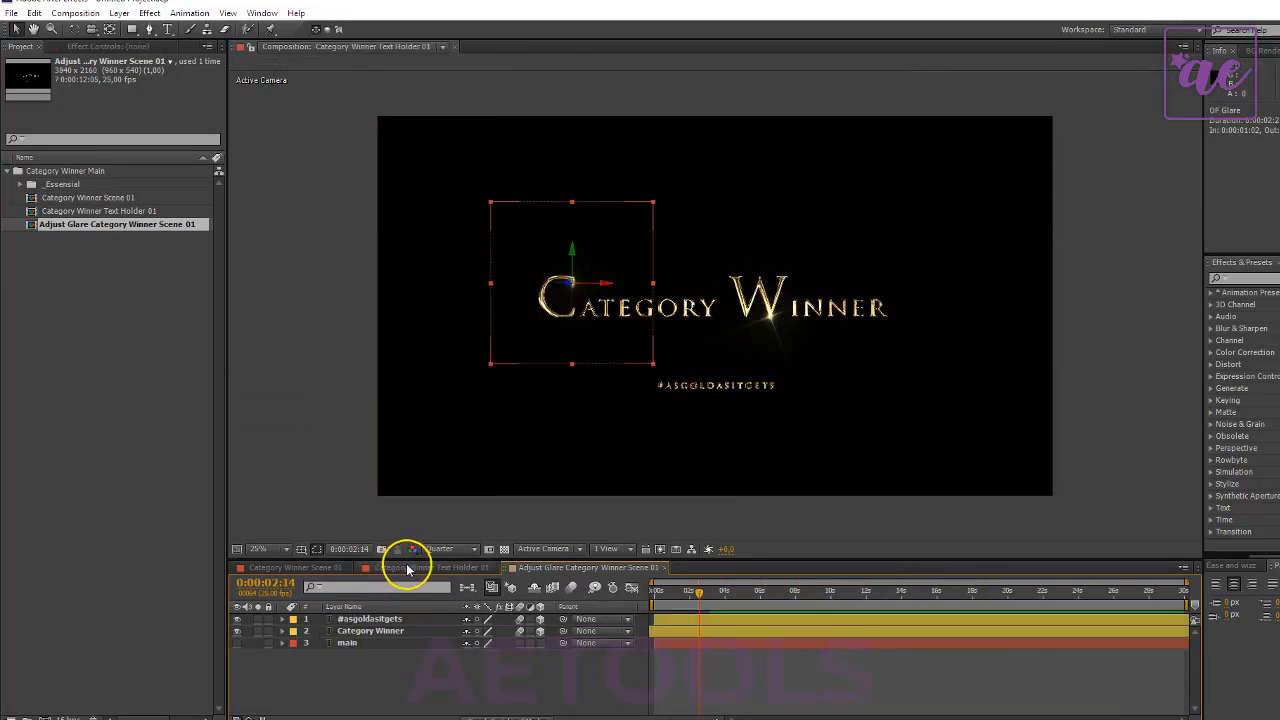
{"action": "double_click", "coordinate": [604, 308]}
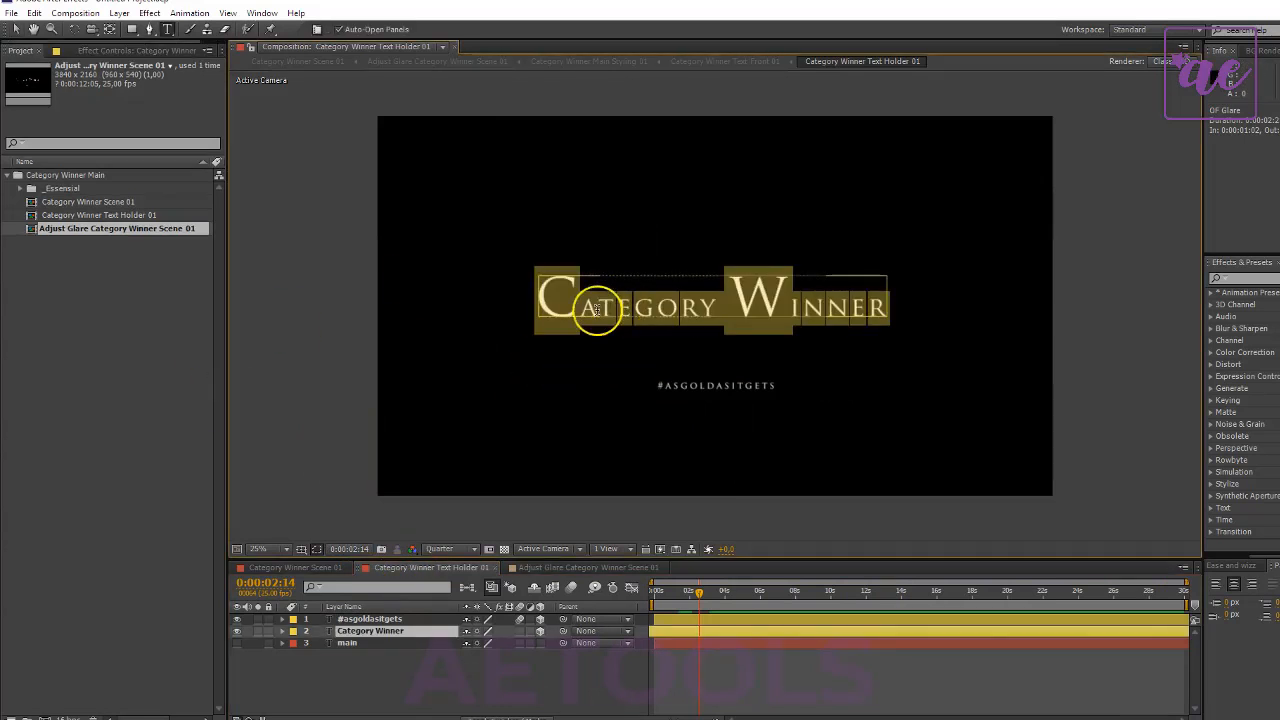
{"action": "left_click_drag", "start_coordinate": [568, 300], "coordinate": [543, 299]}
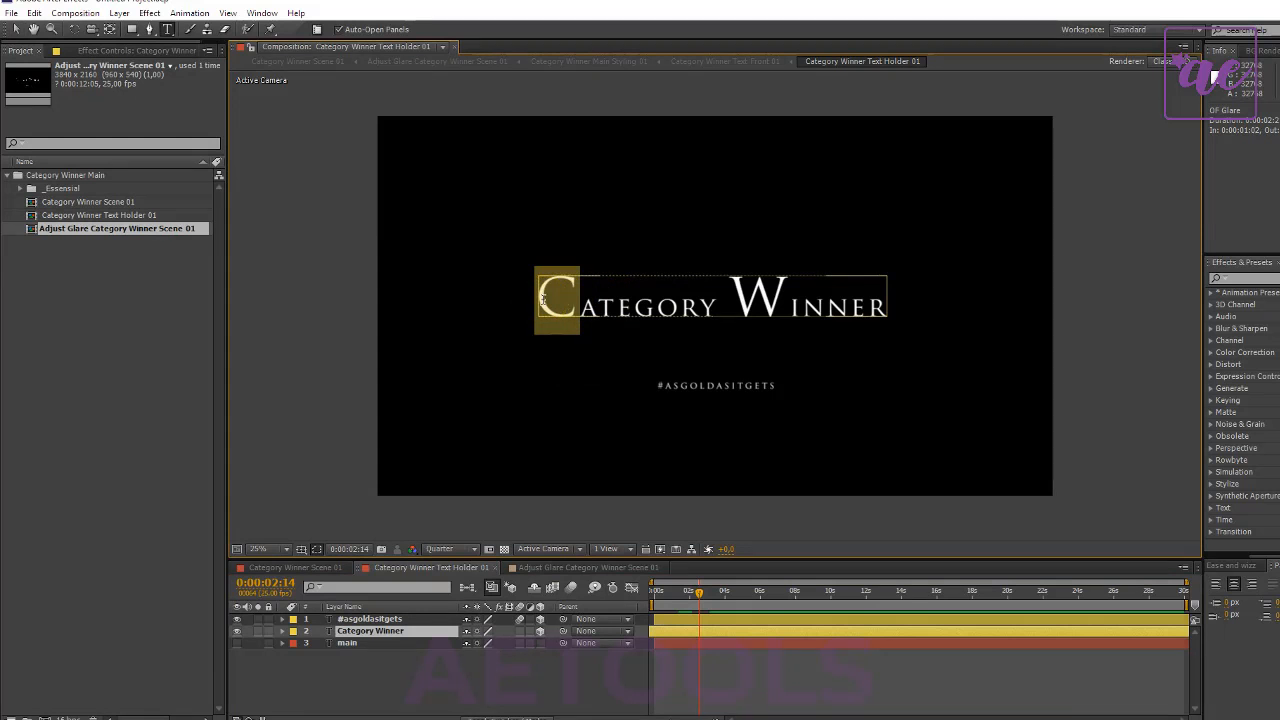
{"action": "type", "text": "CHA"}
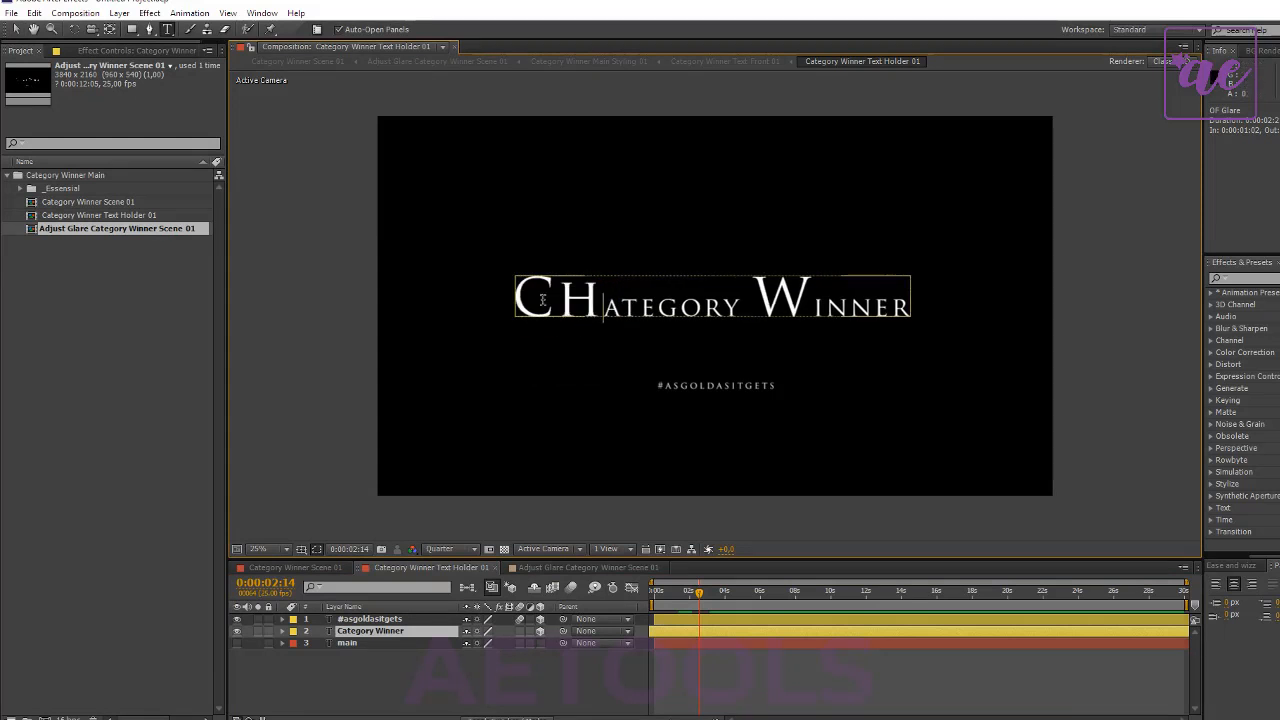
{"action": "key", "text": "BackSpace"}
{"action": "key", "text": "BackSpace"}
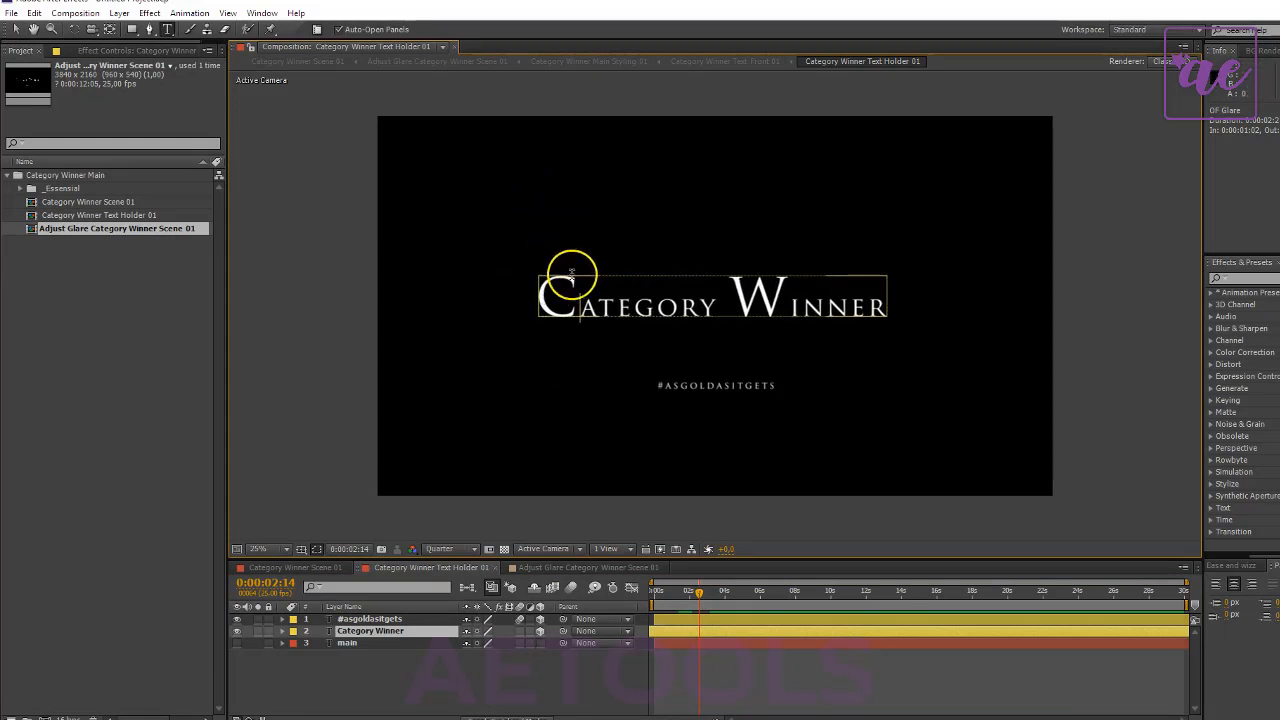
{"action": "left_click_drag", "start_coordinate": [571, 272], "coordinate": [709, 308]}
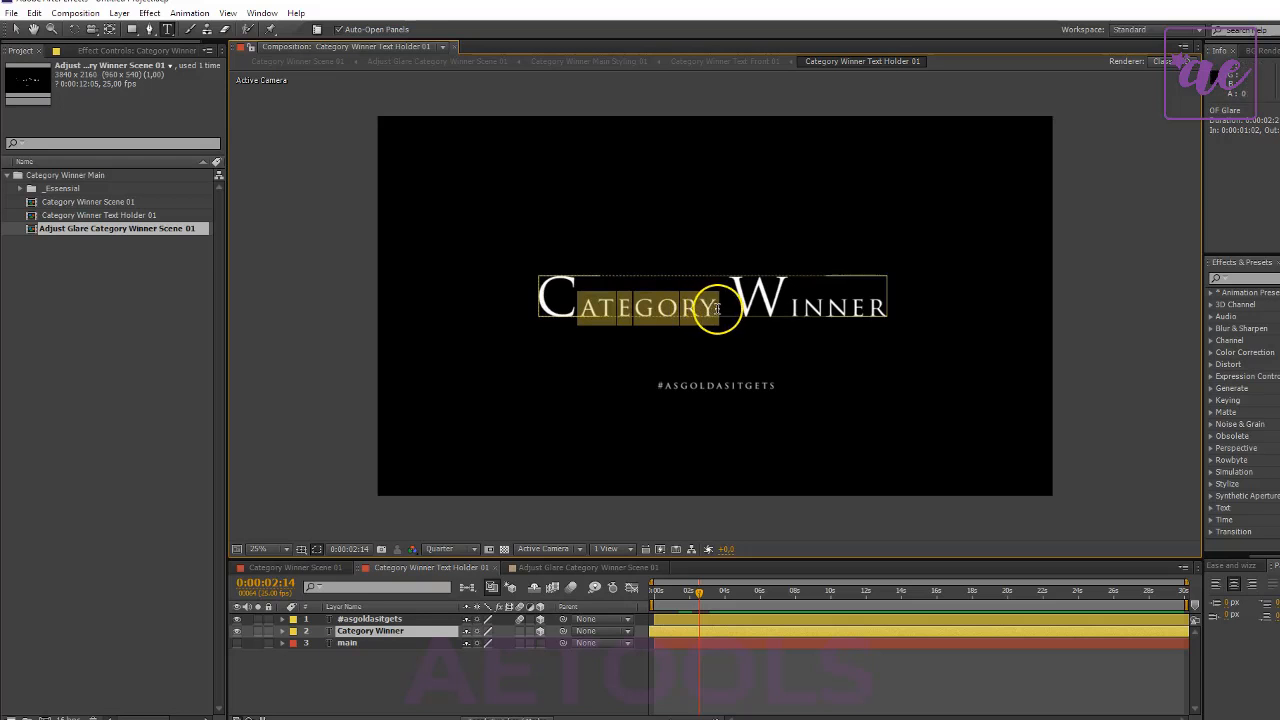
{"action": "type", "text": "hanged"}
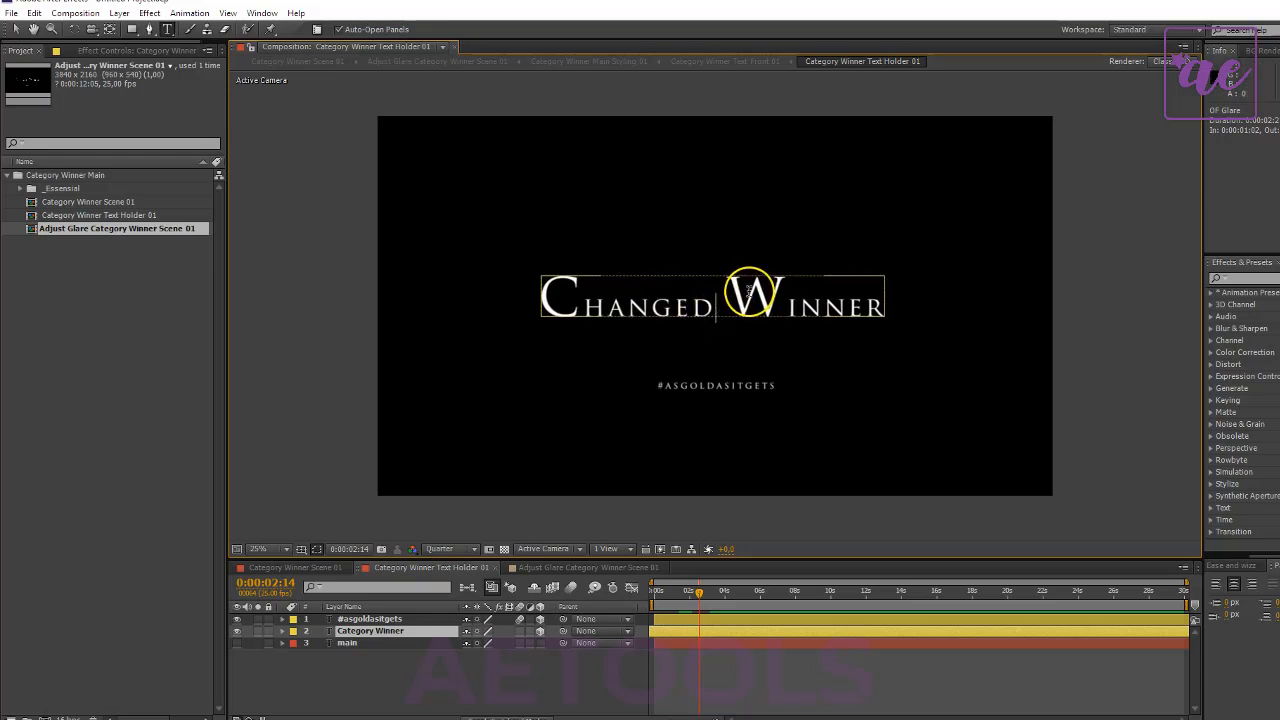
- Replace the title's second word, "Winner", with "Category", keeping the large initial letter style
{"action": "left_click_drag", "start_coordinate": [747, 291], "coordinate": [768, 292]}
{"action": "type", "text": "C"}
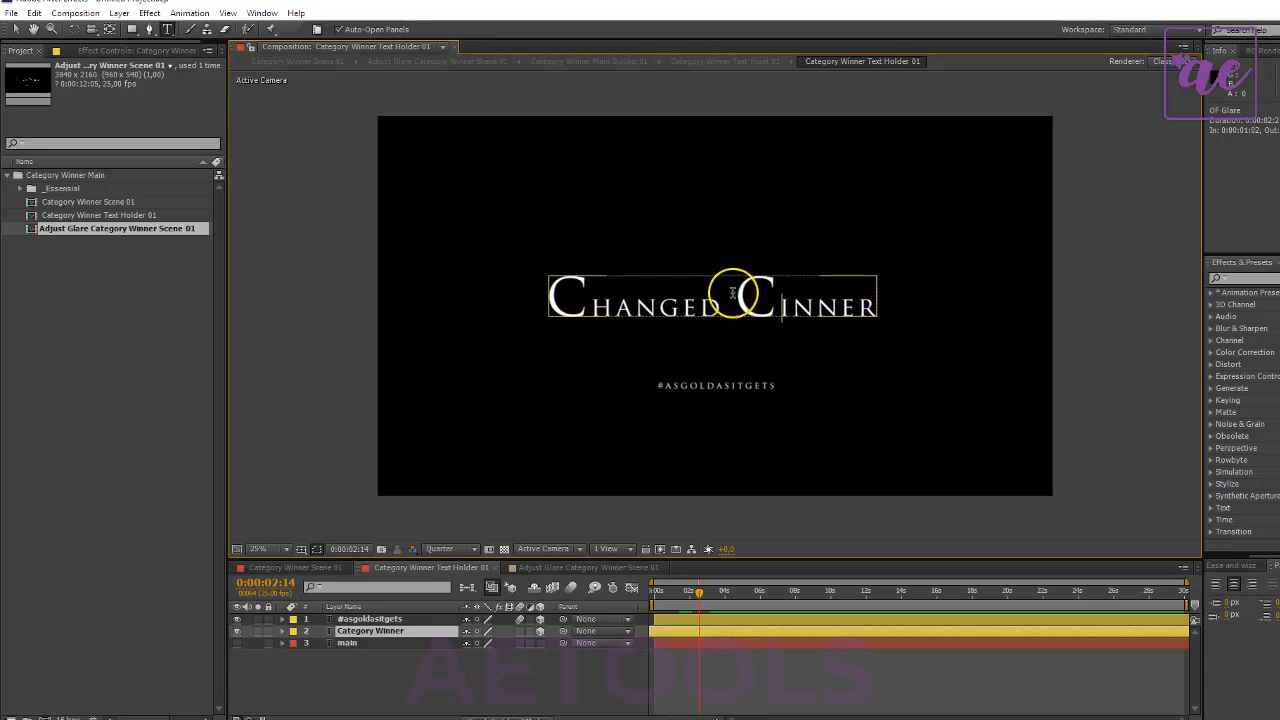
{"action": "left_click_drag", "start_coordinate": [782, 300], "coordinate": [906, 300]}
{"action": "type", "text": "a"}
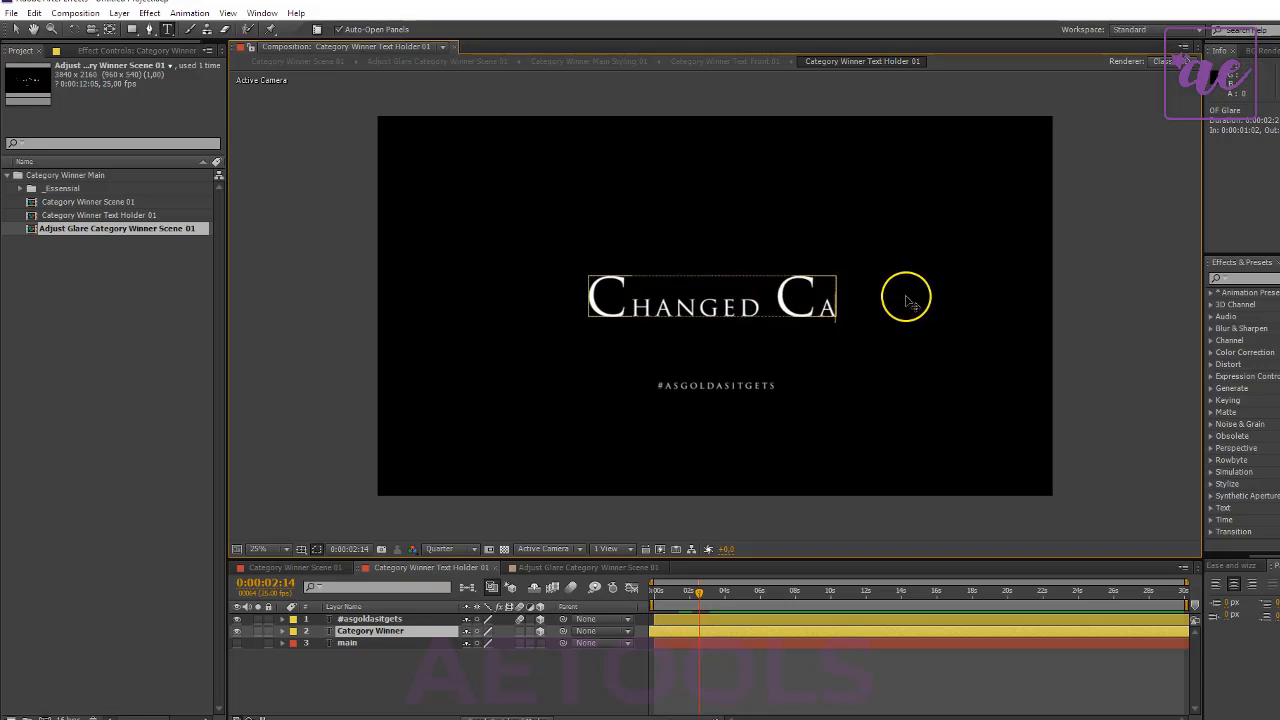
{"action": "type", "text": "tegory"}
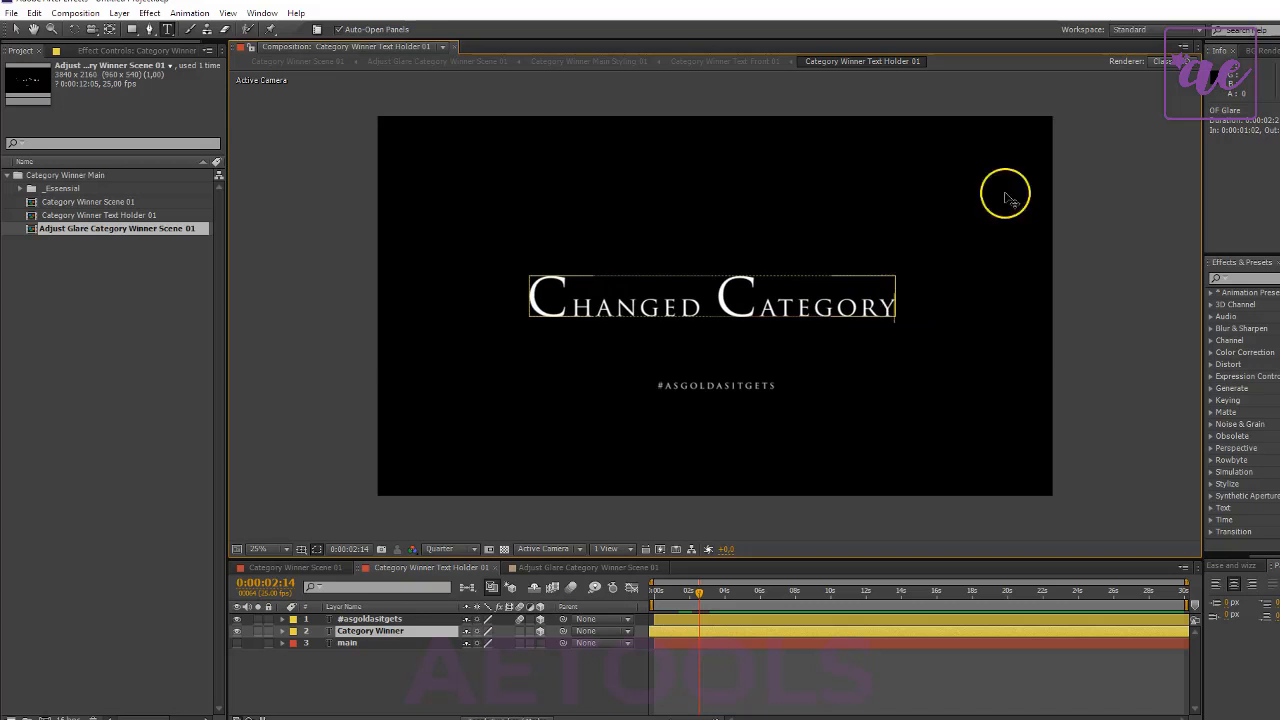
- Change the hashtag text under the title to "#easytocustomize"
{"action": "left_click", "coordinate": [374, 642]}
{"action": "left_click", "coordinate": [362, 619]}
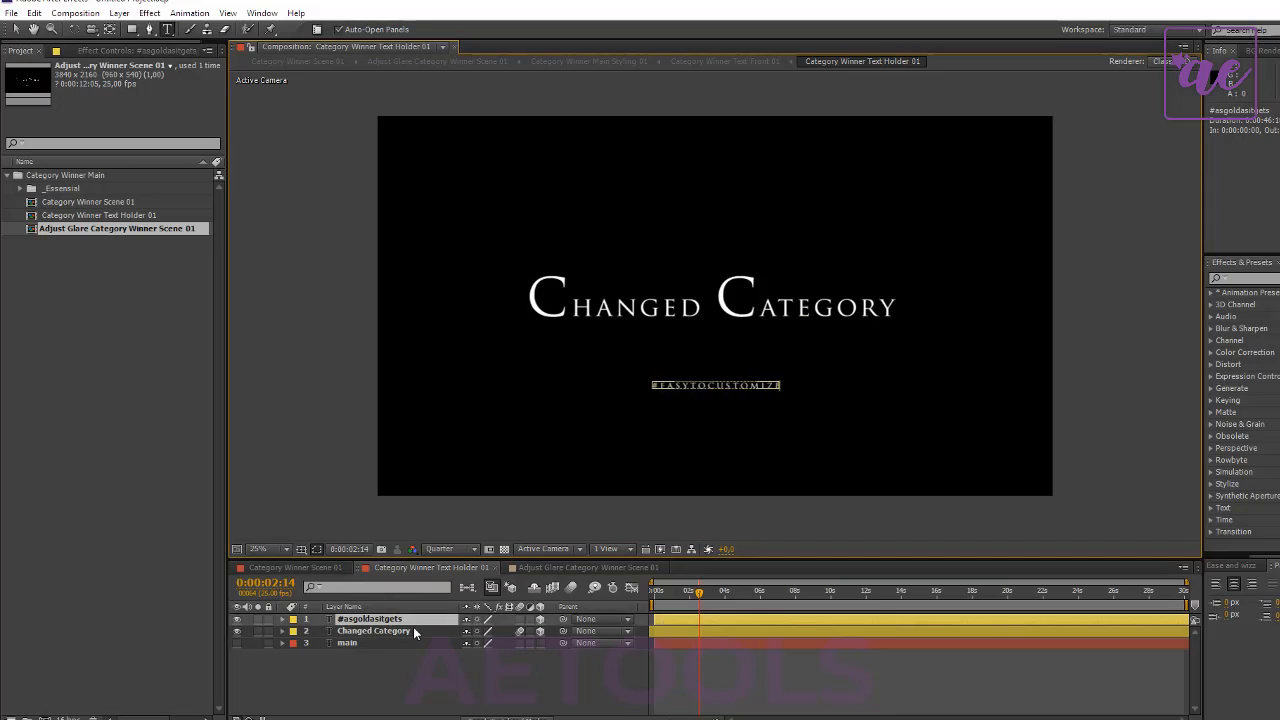
{"action": "left_click", "coordinate": [444, 674]}
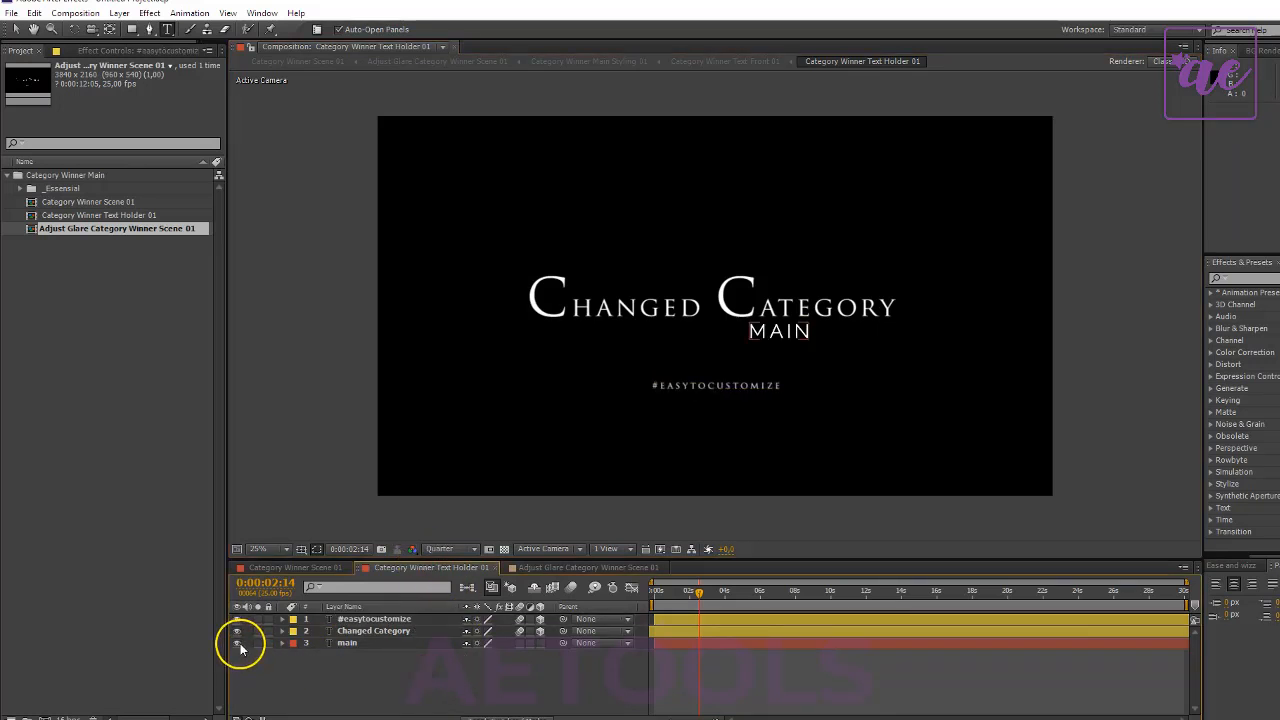
- Change the text of the main layer to "optional" and move it to the centre just above the hashtag
{"action": "left_click", "coordinate": [401, 645]}
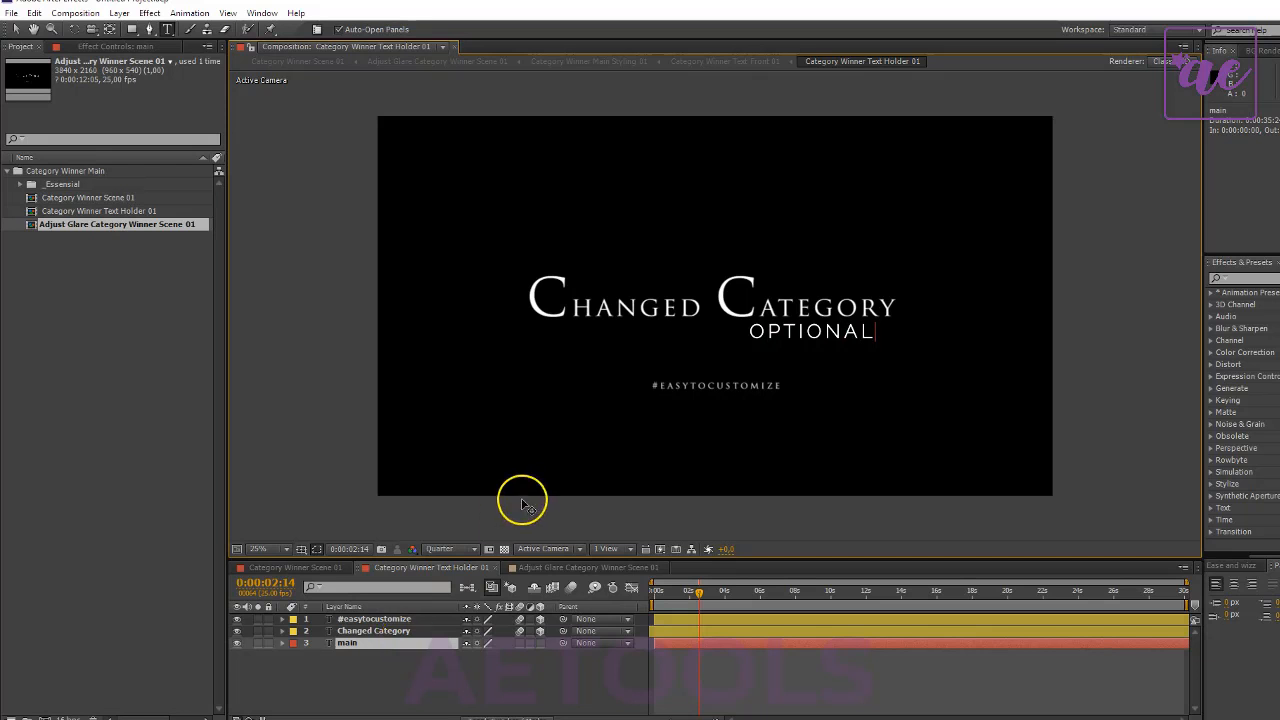
{"action": "left_click_drag", "start_coordinate": [928, 405], "coordinate": [835, 443]}
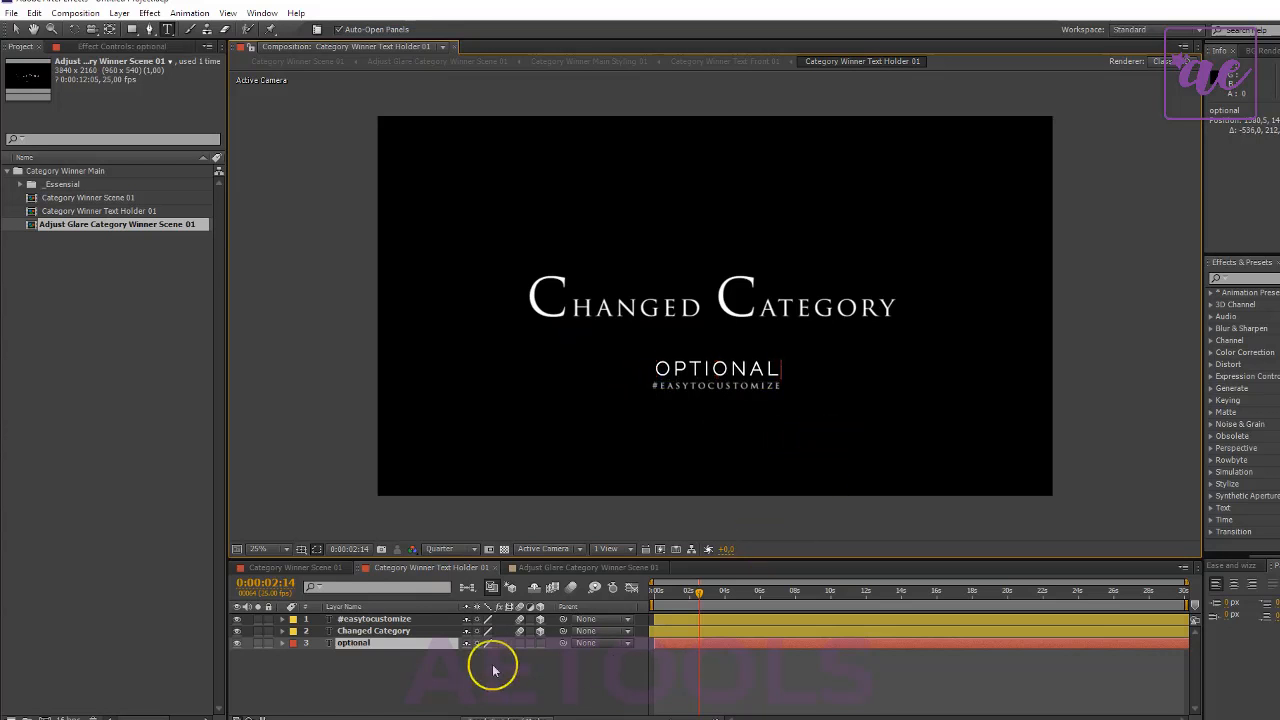
- Check the edited texts in Category Winner Scene 01 at 0:00:02:05, and return to Adjust Glare Category Winner Scene 01
{"action": "left_click", "coordinate": [305, 568]}
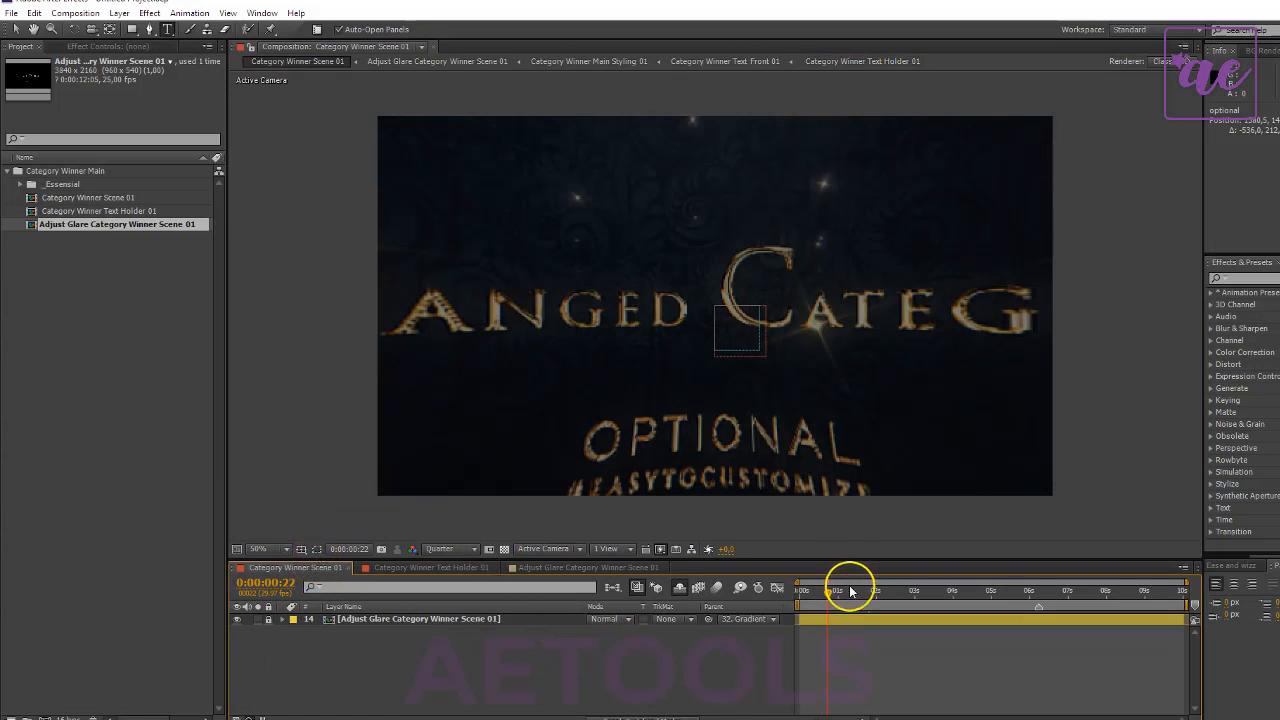
{"action": "left_click", "coordinate": [881, 591]}
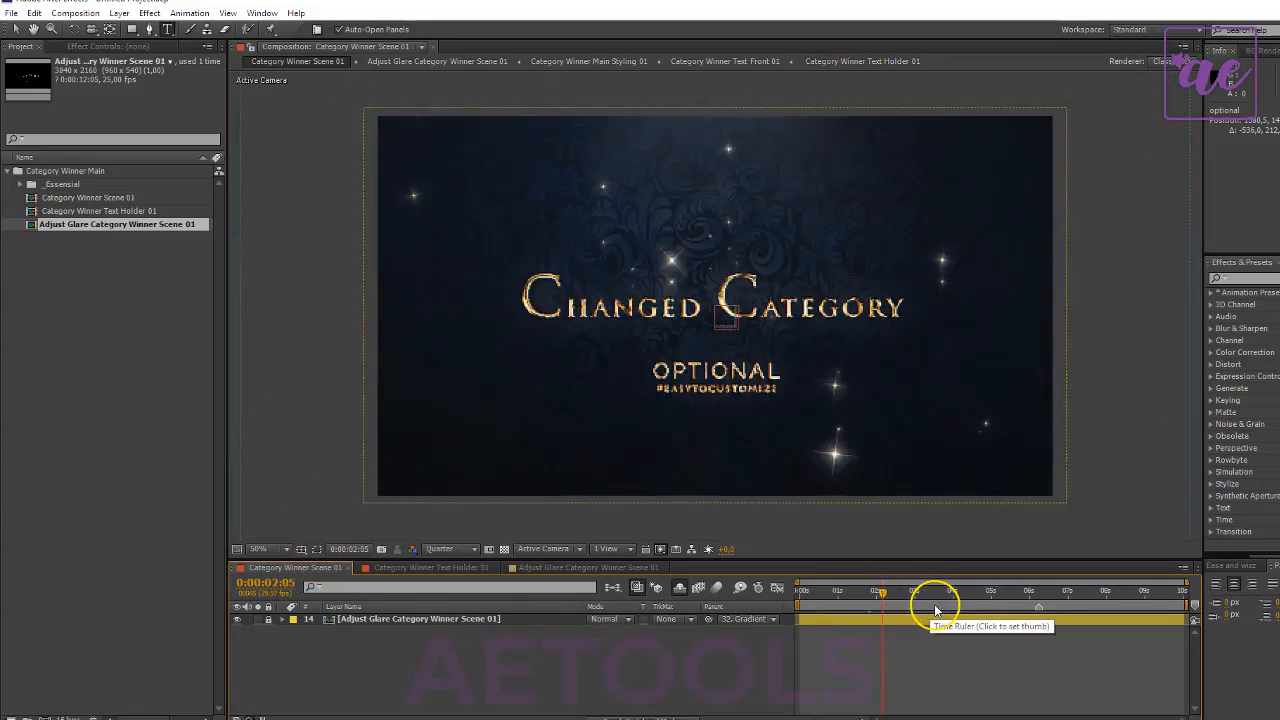
{"action": "left_click", "coordinate": [608, 566]}
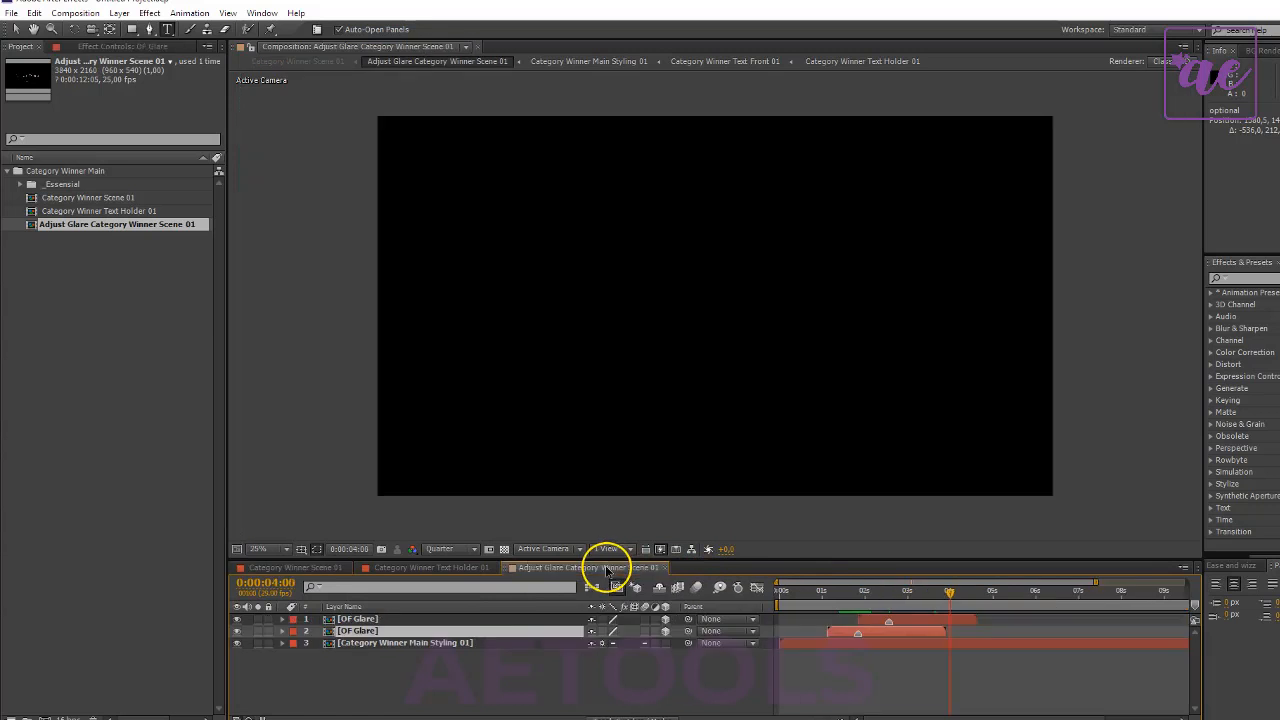
- Move the second OF Glare layer onto the upper edge of the "d" in "Changed" at 0:00:01:21
{"action": "left_click", "coordinate": [855, 594]}
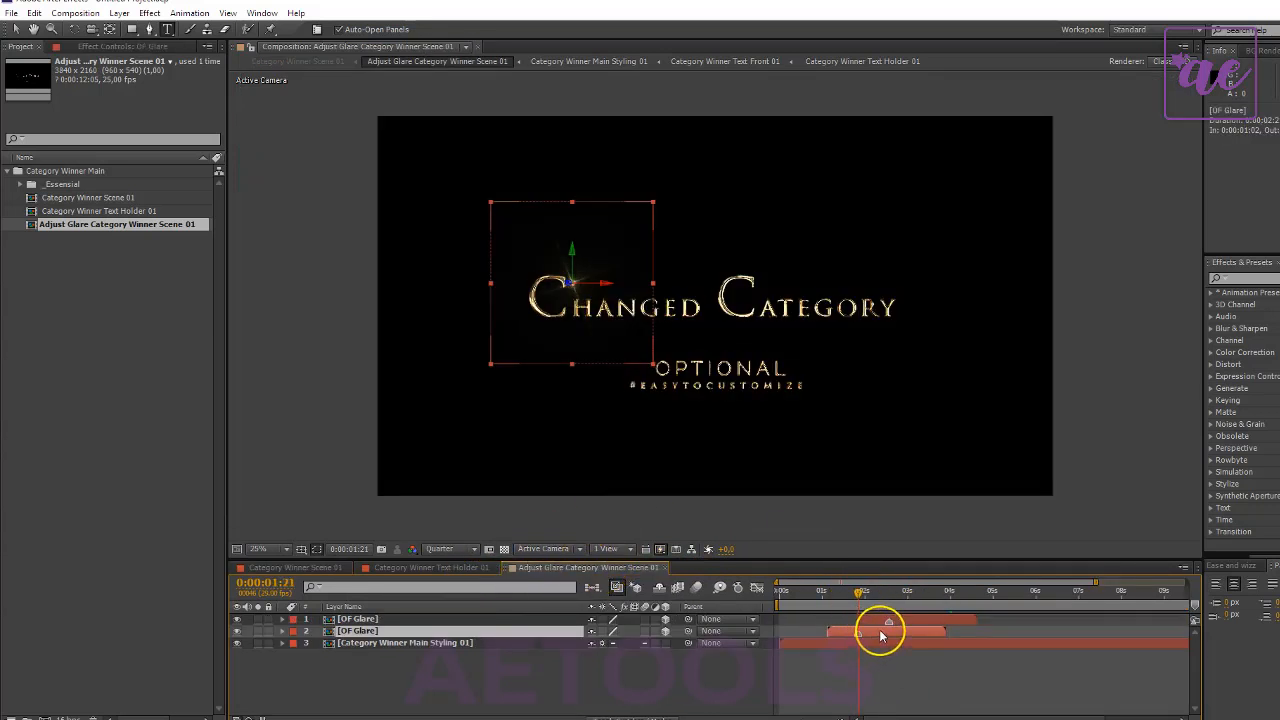
{"action": "key", "text": "period"}
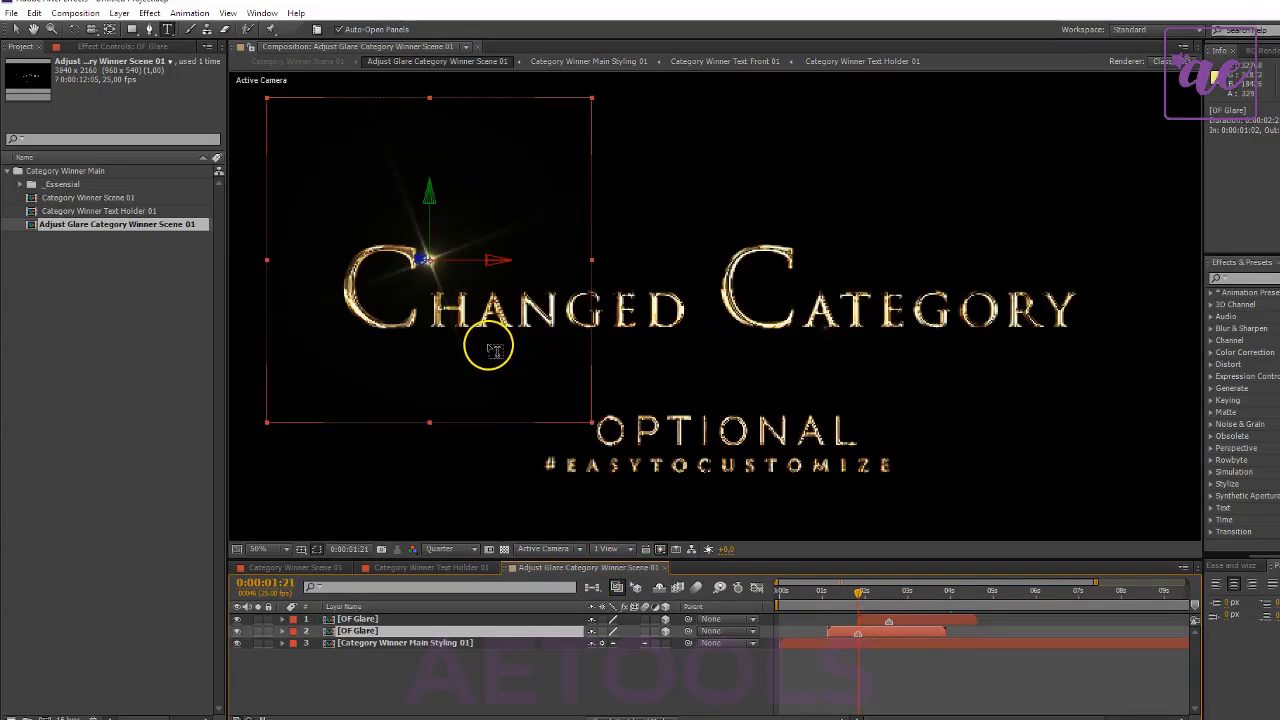
{"action": "left_click", "coordinate": [20, 32]}
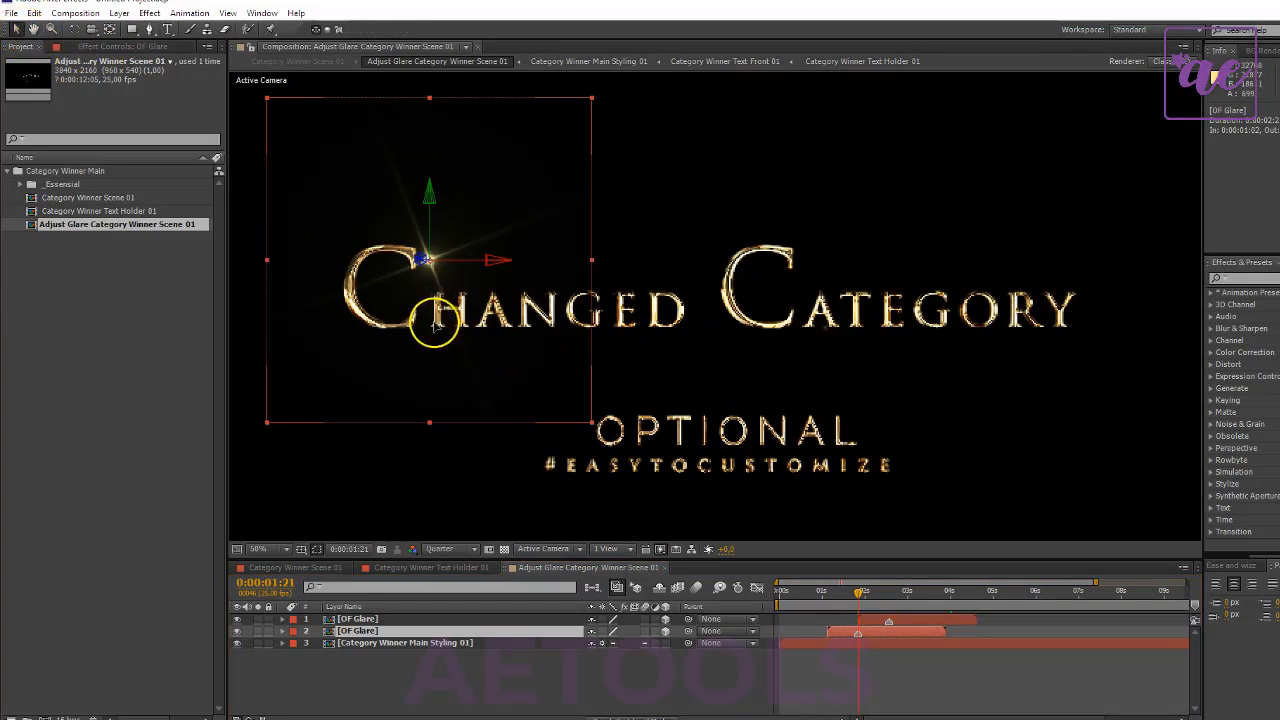
{"action": "left_click_drag", "start_coordinate": [434, 314], "coordinate": [594, 351]}
{"action": "scroll", "coordinate": [743, 380], "scroll_direction": "down", "scroll_amount": 1}
{"action": "scroll", "coordinate": [591, 391], "scroll_direction": "up", "scroll_amount": 1}
{"action": "scroll", "coordinate": [689, 386], "scroll_direction": "up", "scroll_amount": 2}
{"action": "scroll", "coordinate": [682, 340], "scroll_direction": "down", "scroll_amount": 1}
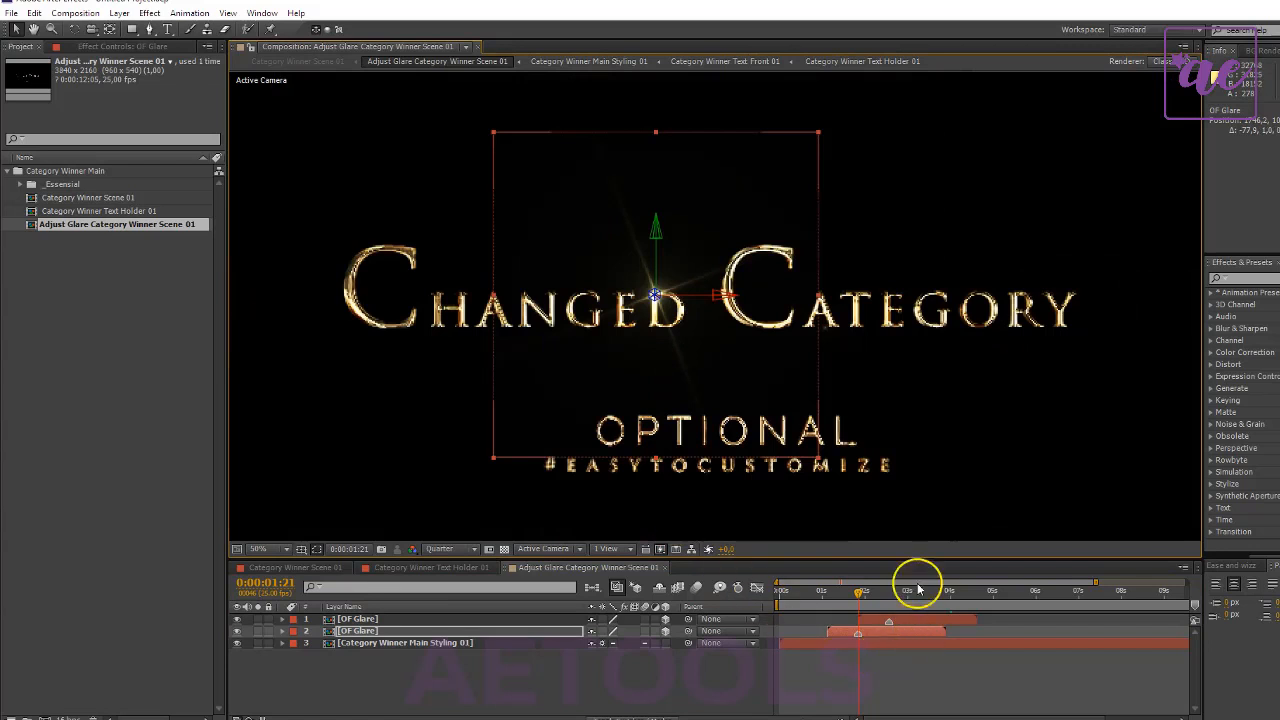
- Move the first OF Glare layer onto the final "L" of "Optional" at 0:00:02:14 and adjust its scale
{"action": "left_click", "coordinate": [887, 592]}
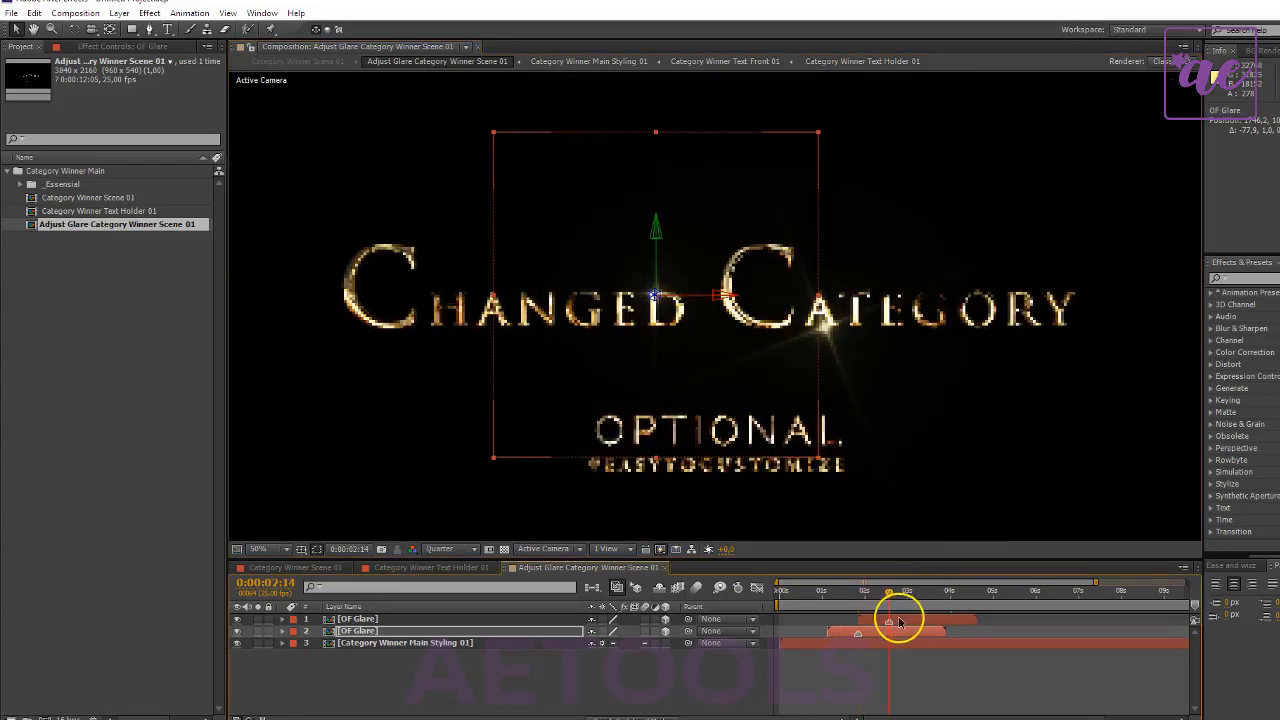
{"action": "left_click", "coordinate": [906, 619]}
{"action": "left_click_drag", "start_coordinate": [809, 360], "coordinate": [797, 454]}
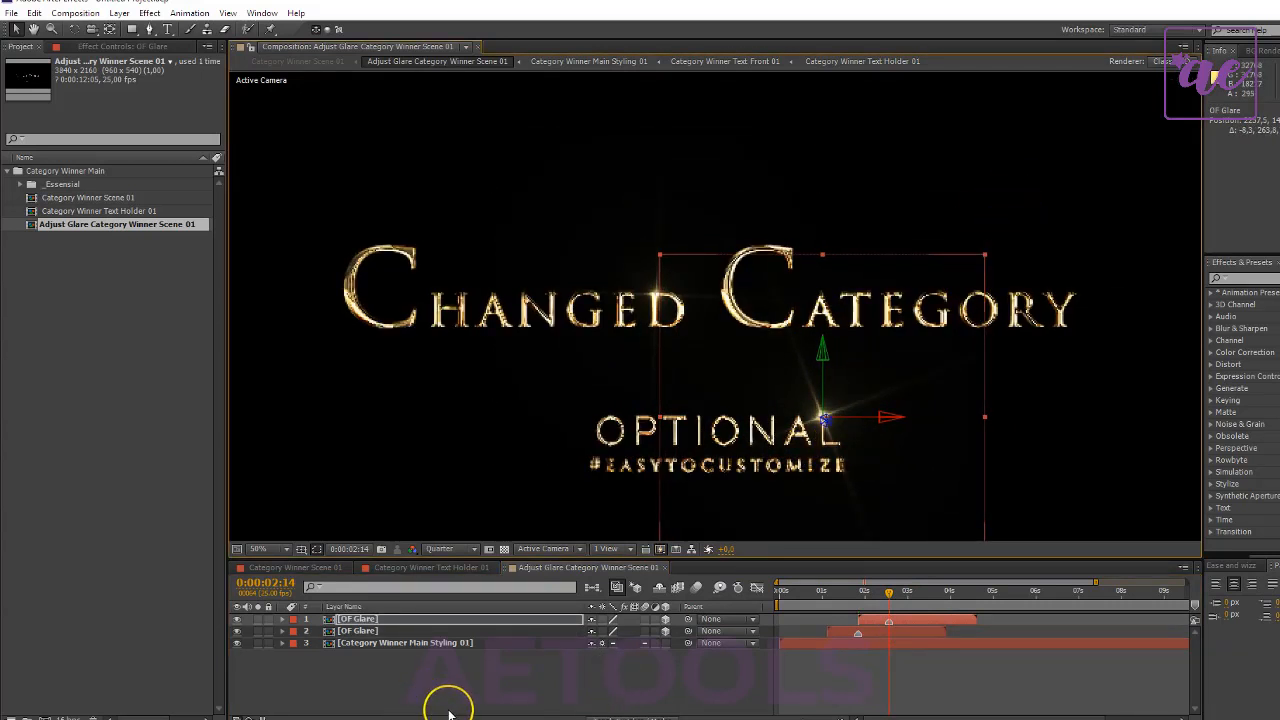
{"action": "key", "text": "s"}
{"action": "left_click_drag", "start_coordinate": [596, 631], "coordinate": [600, 632]}
{"action": "left_click", "coordinate": [534, 689]}
{"action": "scroll", "coordinate": [851, 461], "scroll_direction": "down", "scroll_amount": 2}
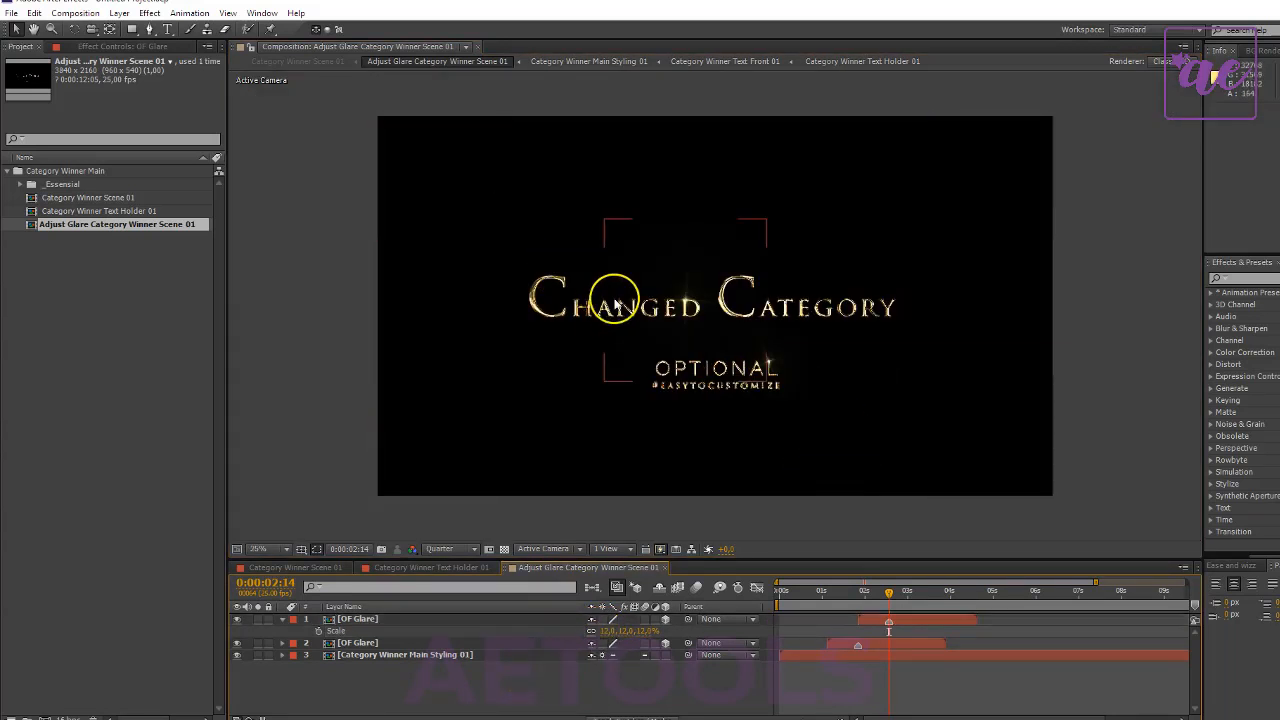
- Check the glares and texts in Category Winner Scene 01 at 0:00:06:08 and 0:00:02:21
{"action": "left_click", "coordinate": [285, 568]}
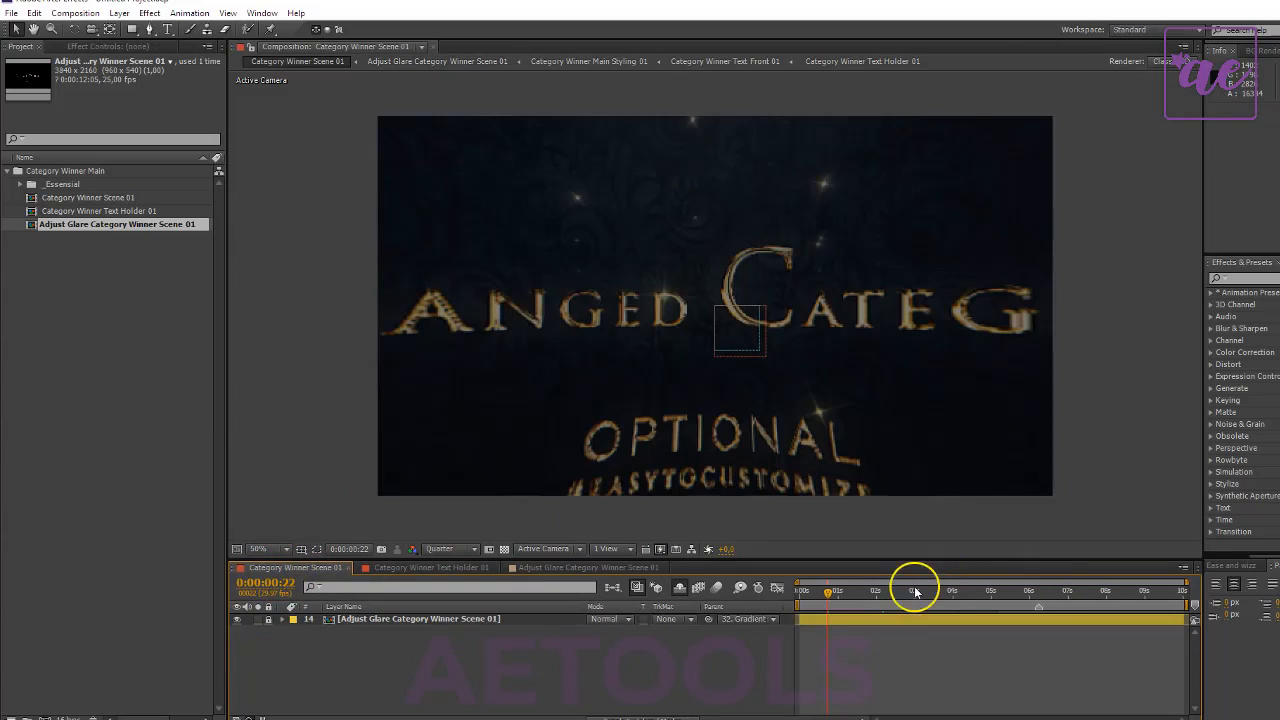
{"action": "left_click_drag", "start_coordinate": [915, 592], "coordinate": [1040, 596]}
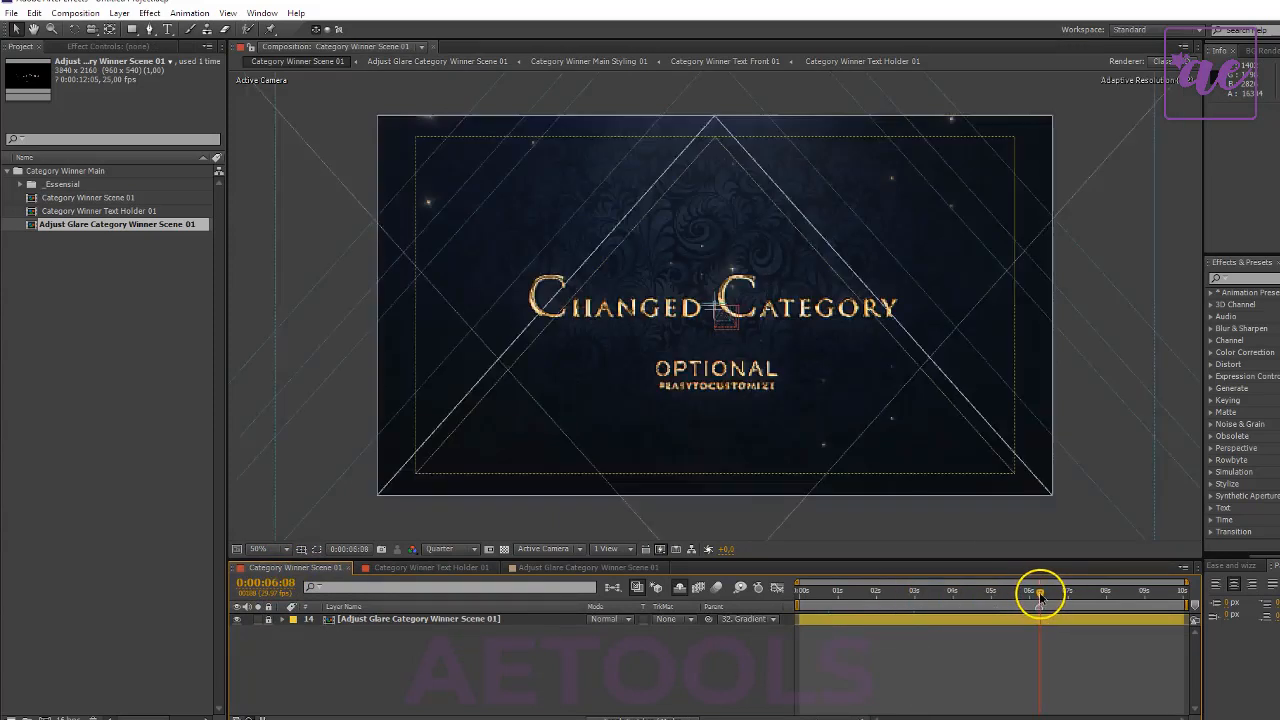
{"action": "scroll", "coordinate": [883, 421], "scroll_direction": "up", "scroll_amount": 1}
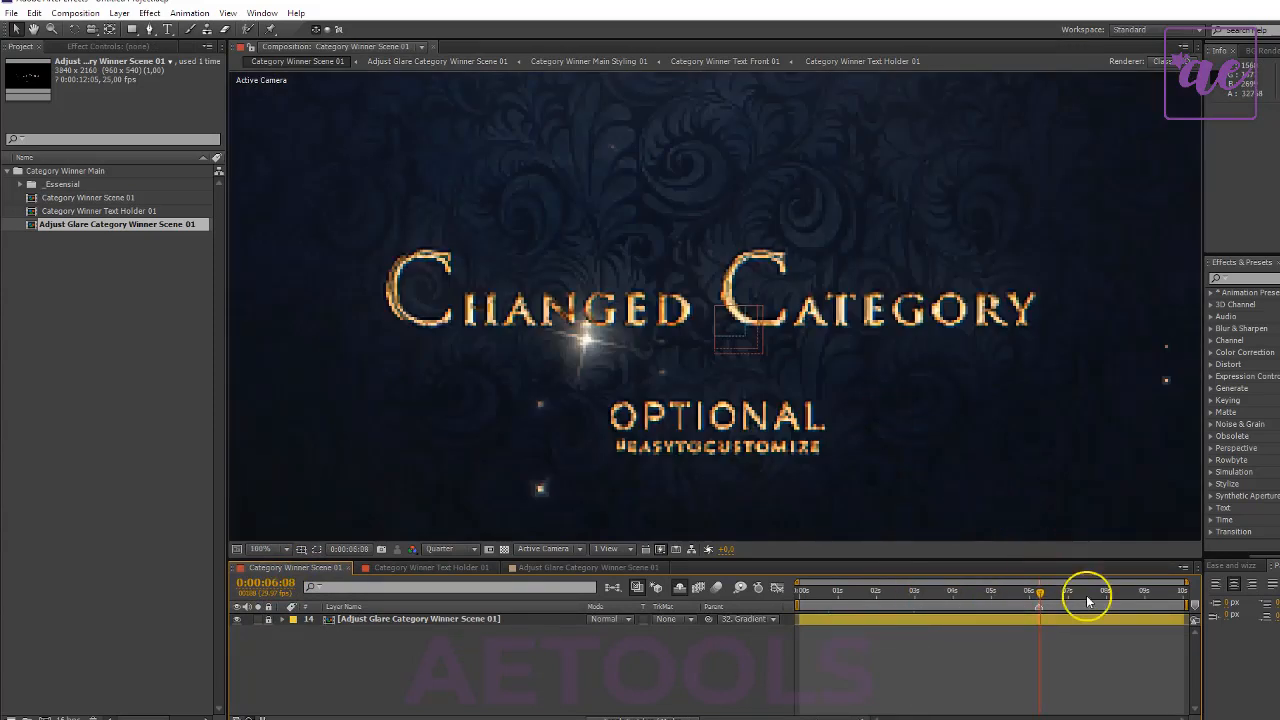
{"action": "left_click_drag", "start_coordinate": [951, 597], "coordinate": [903, 591]}
{"action": "scroll", "coordinate": [766, 333], "scroll_direction": "down", "scroll_amount": 1}
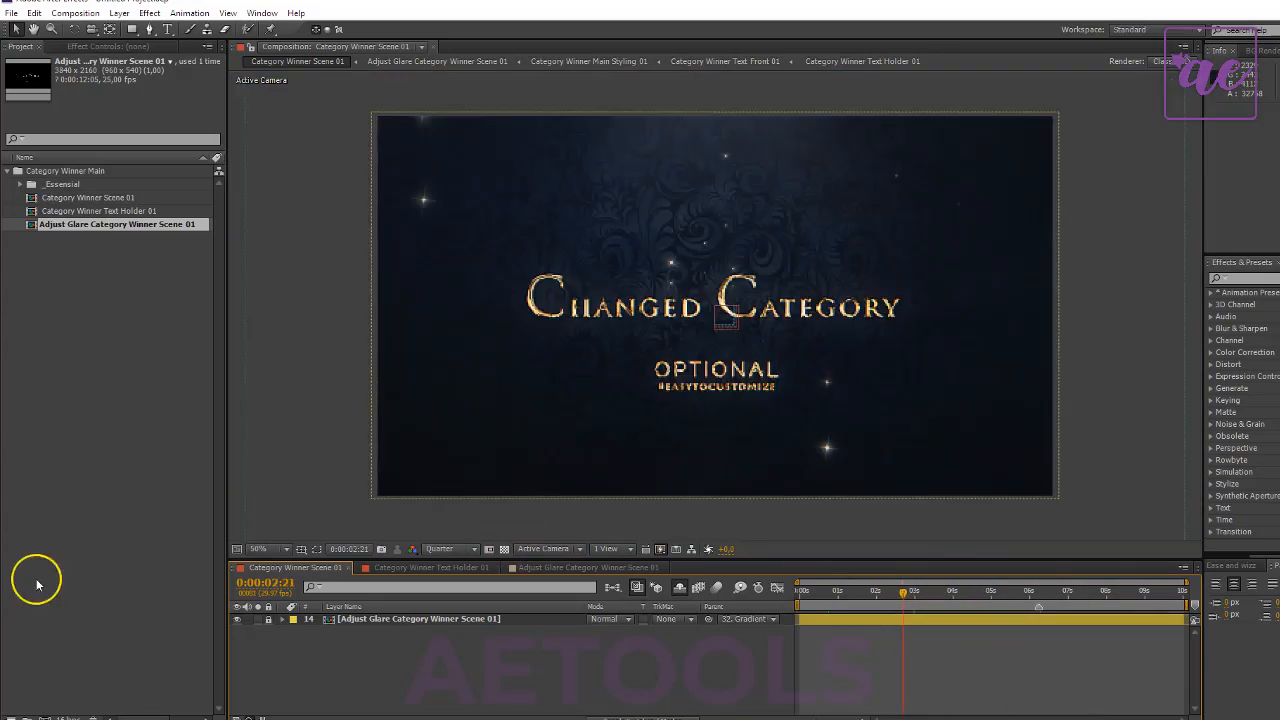
{"action": "scroll", "coordinate": [786, 480], "scroll_direction": "down", "scroll_amount": 1}
{"action": "scroll", "coordinate": [302, 338], "scroll_direction": "up", "scroll_amount": 1}
- Open the "03. Slideshow Main" project and accept its version conversion
{"action": "left_click", "coordinate": [85, 260]}
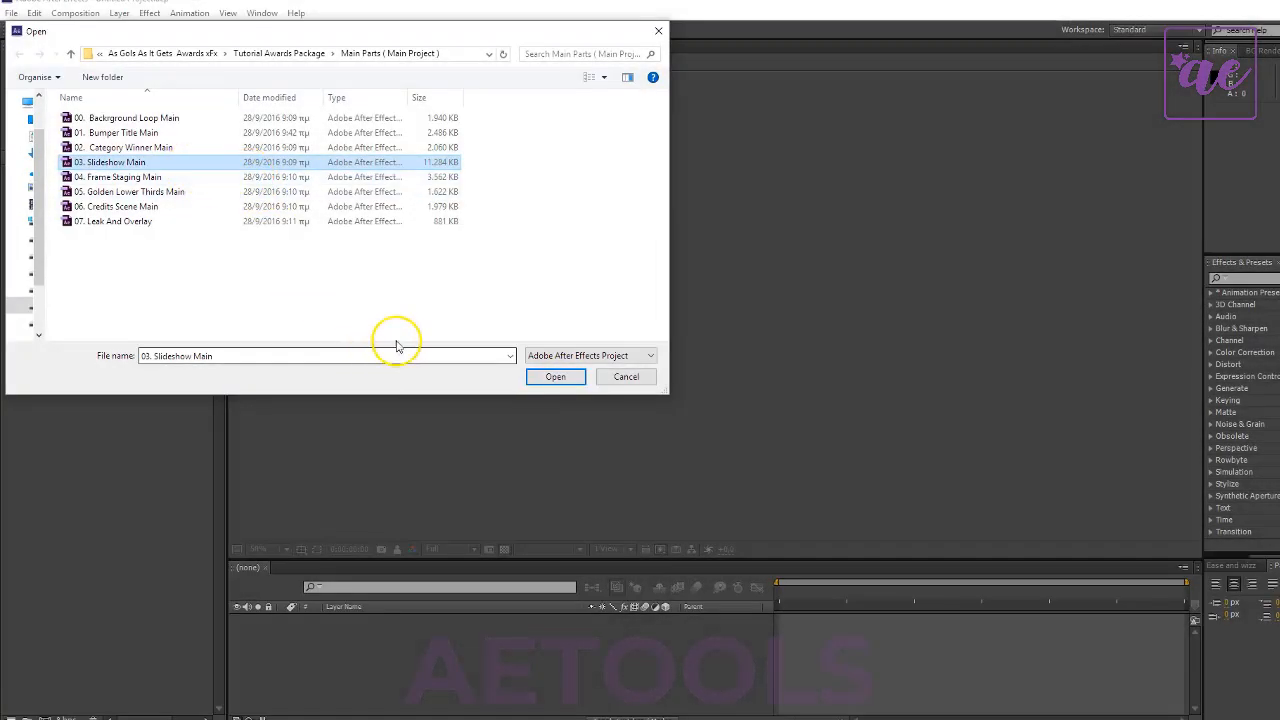
{"action": "left_click", "coordinate": [555, 377]}
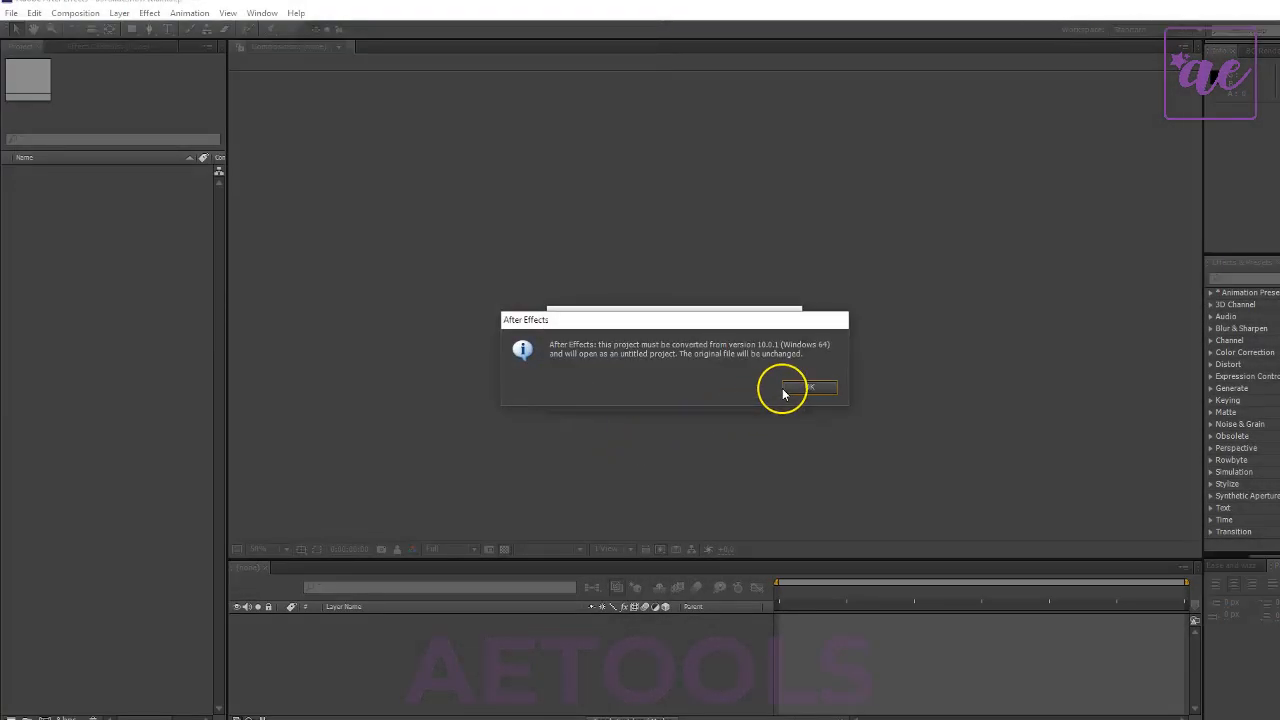
{"action": "left_click", "coordinate": [810, 387]}
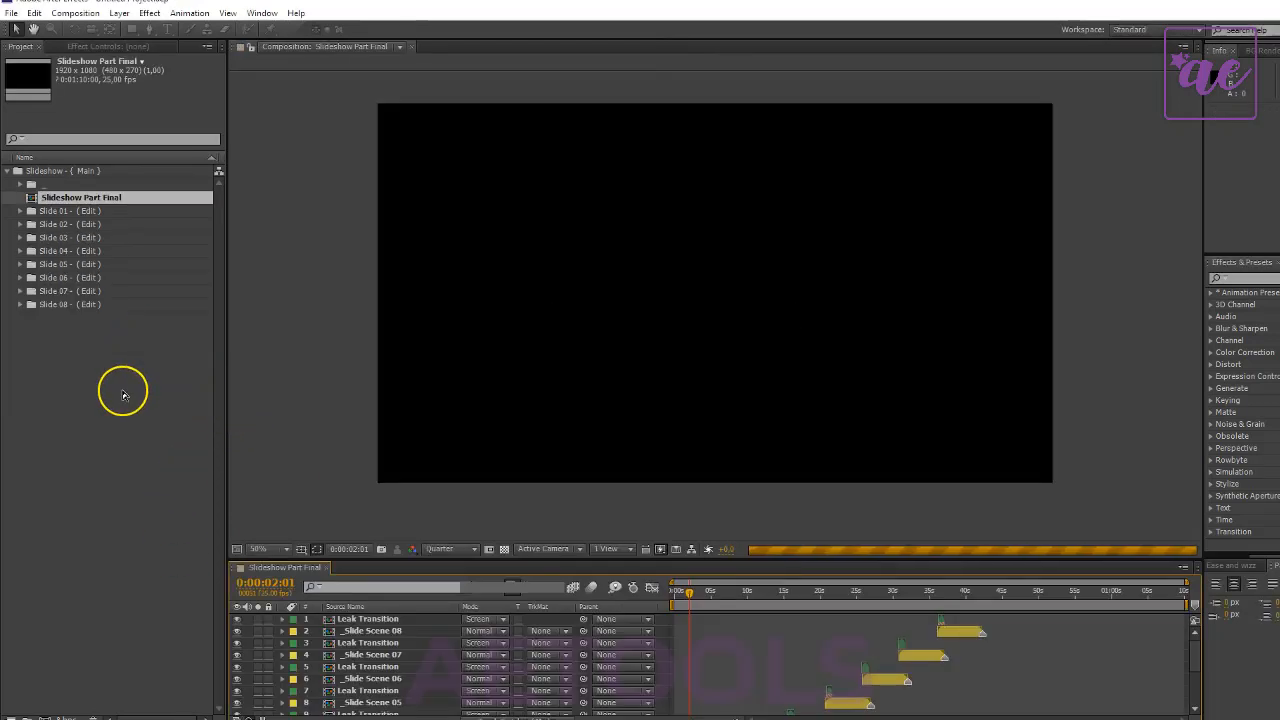
{"action": "left_click_drag", "start_coordinate": [70, 397], "coordinate": [91, 423]}
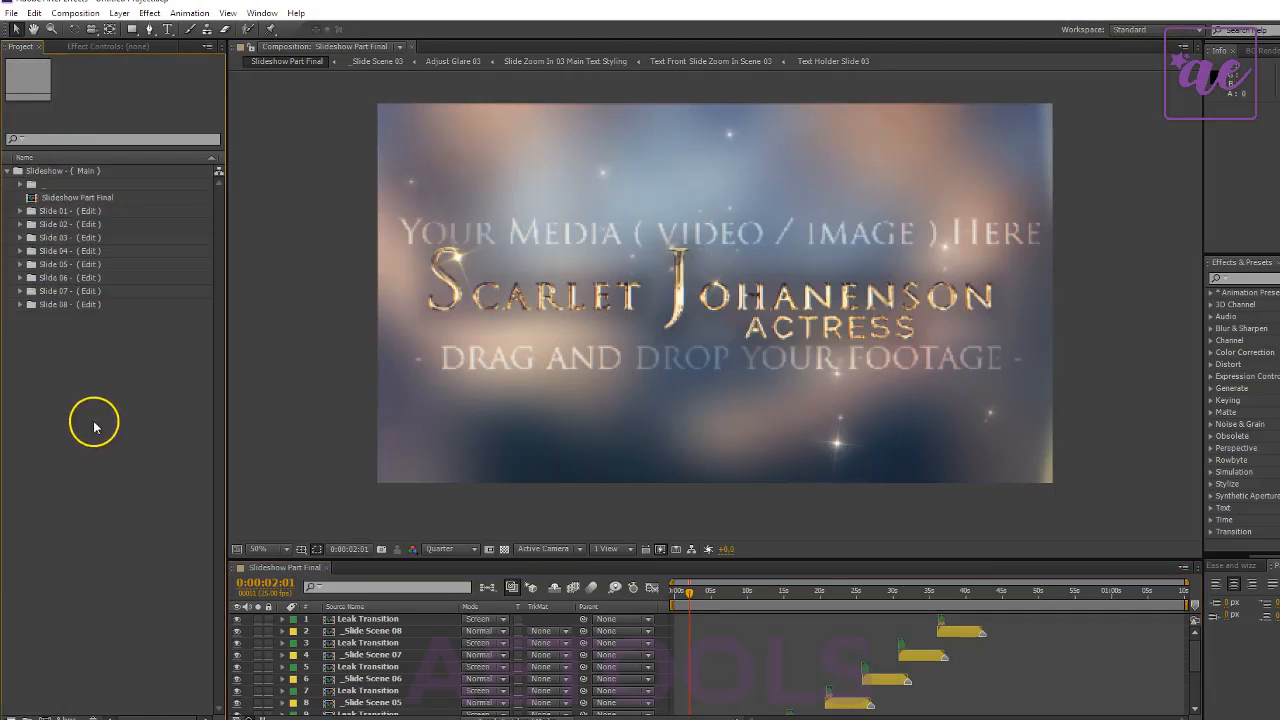
- Expand the Slide 01 - ( Edit ) folder and look through the compositions it holds
{"action": "double_click", "coordinate": [52, 211]}
{"action": "left_click", "coordinate": [100, 225]}
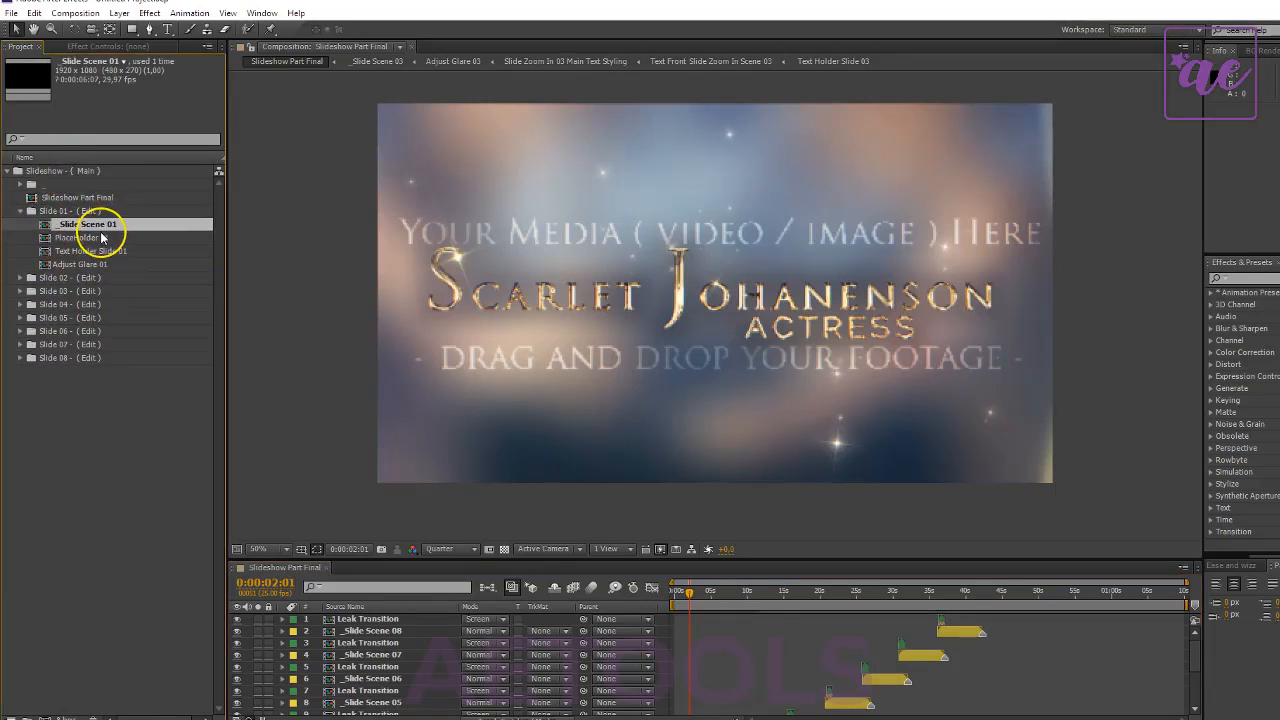
{"action": "left_click", "coordinate": [102, 238]}
{"action": "left_click", "coordinate": [104, 252]}
{"action": "left_click", "coordinate": [89, 225]}
{"action": "left_click", "coordinate": [89, 213]}
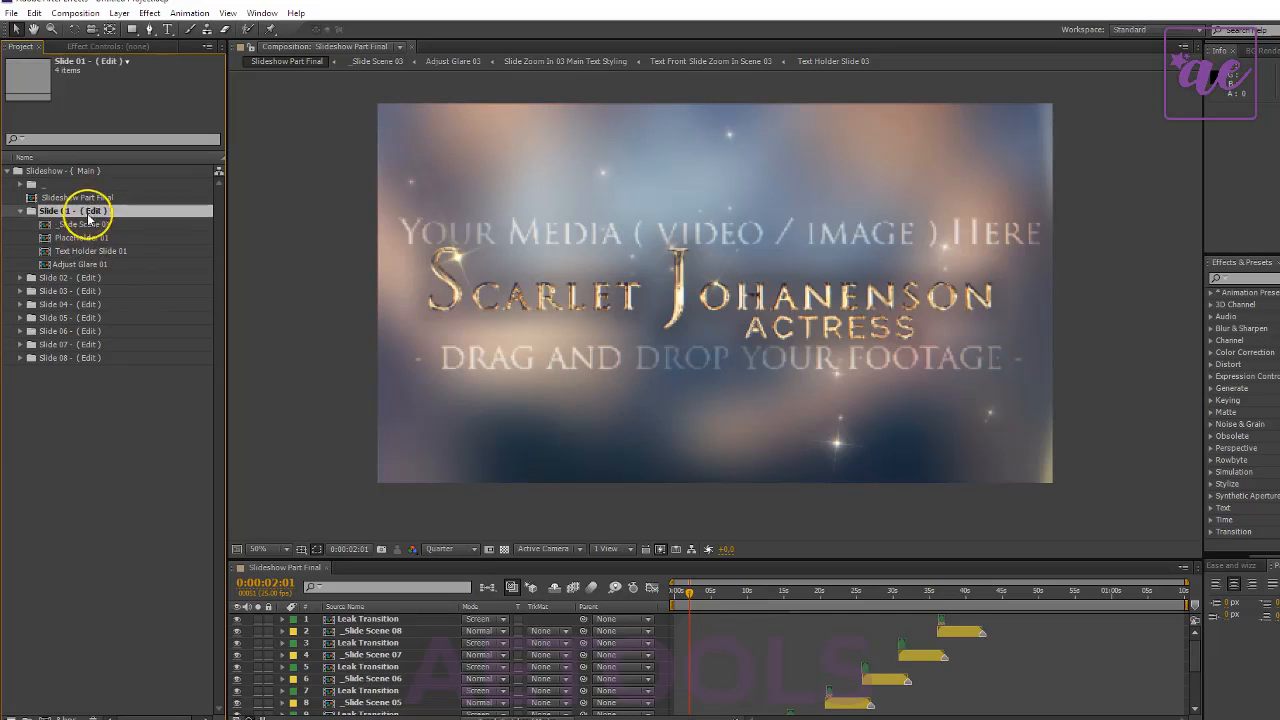
{"action": "left_click", "coordinate": [77, 226]}
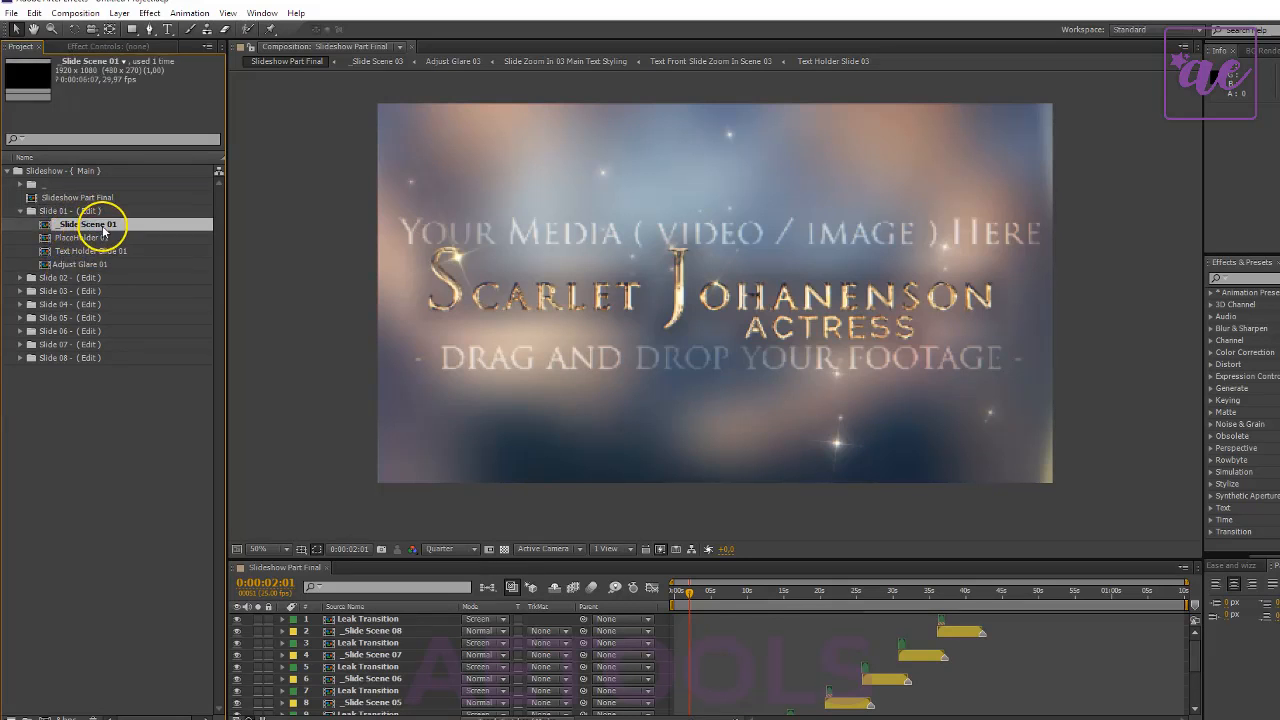
- Open _Slide Scene 01, PlaceHolder 01 and Text Holder Slide 01 to inspect the scene, media placeholder and text layers
{"action": "double_click", "coordinate": [104, 229]}
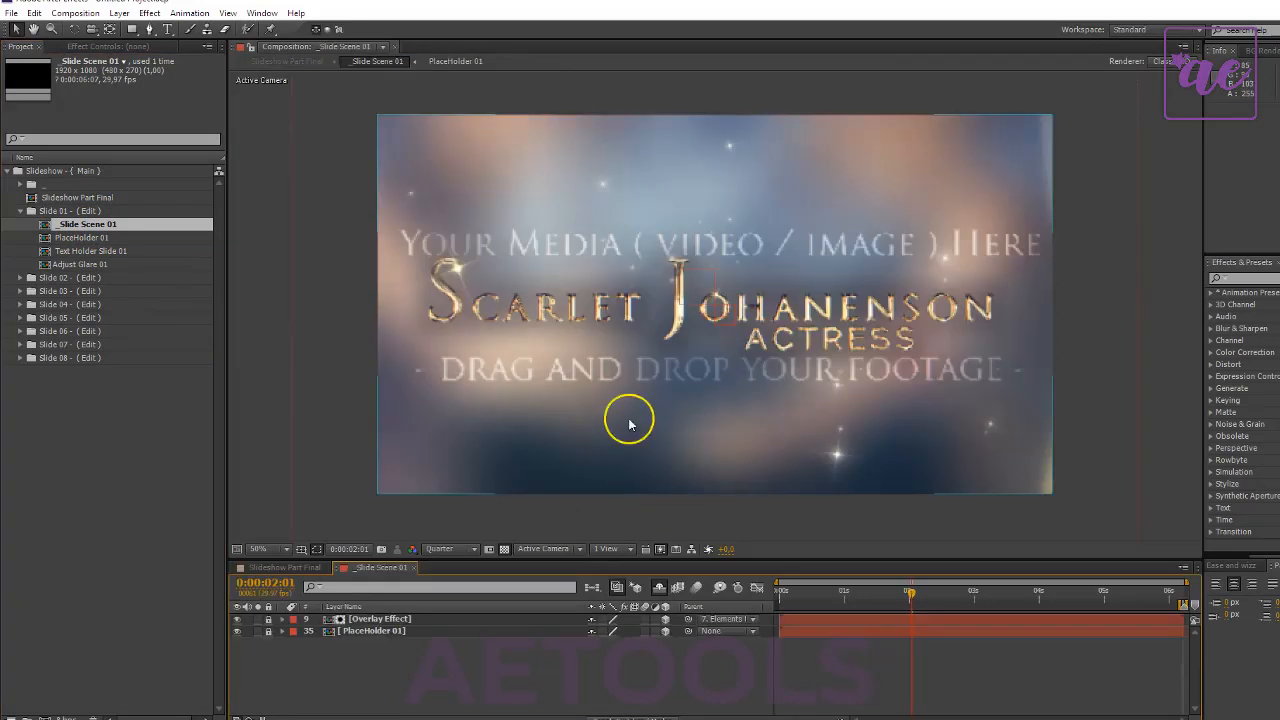
{"action": "left_click_drag", "start_coordinate": [100, 223], "coordinate": [648, 348]}
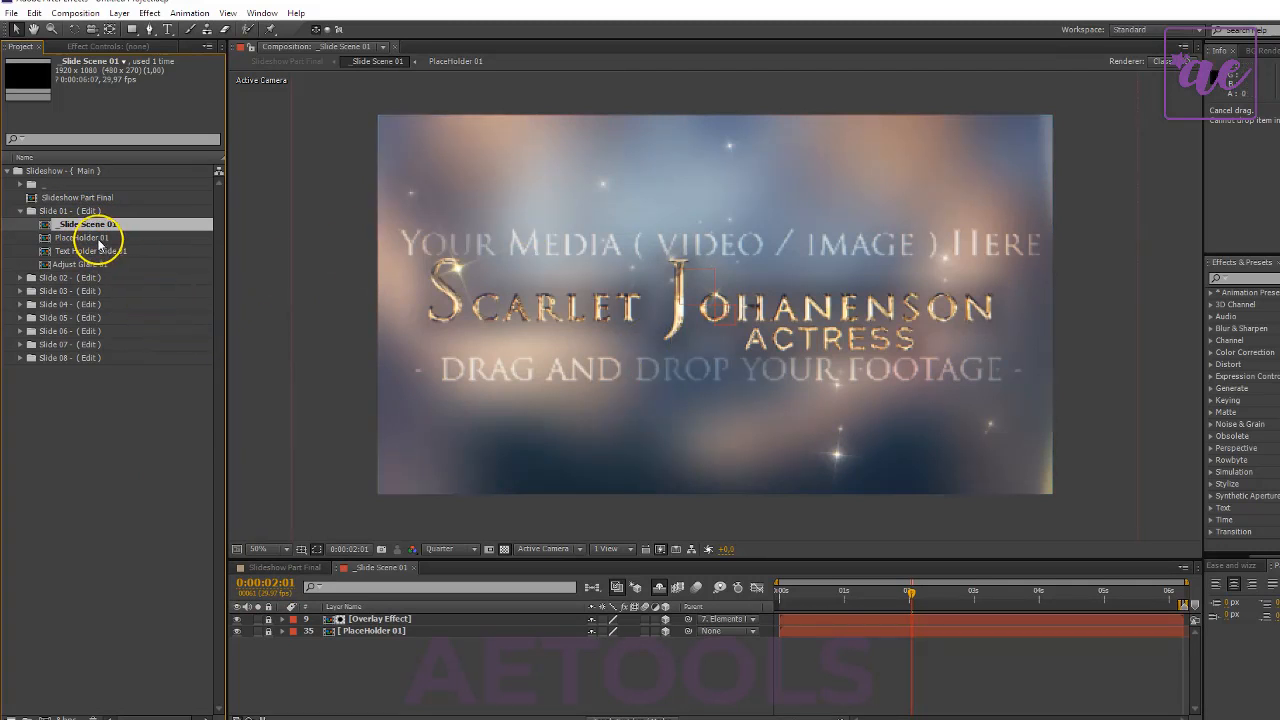
{"action": "double_click", "coordinate": [99, 239]}
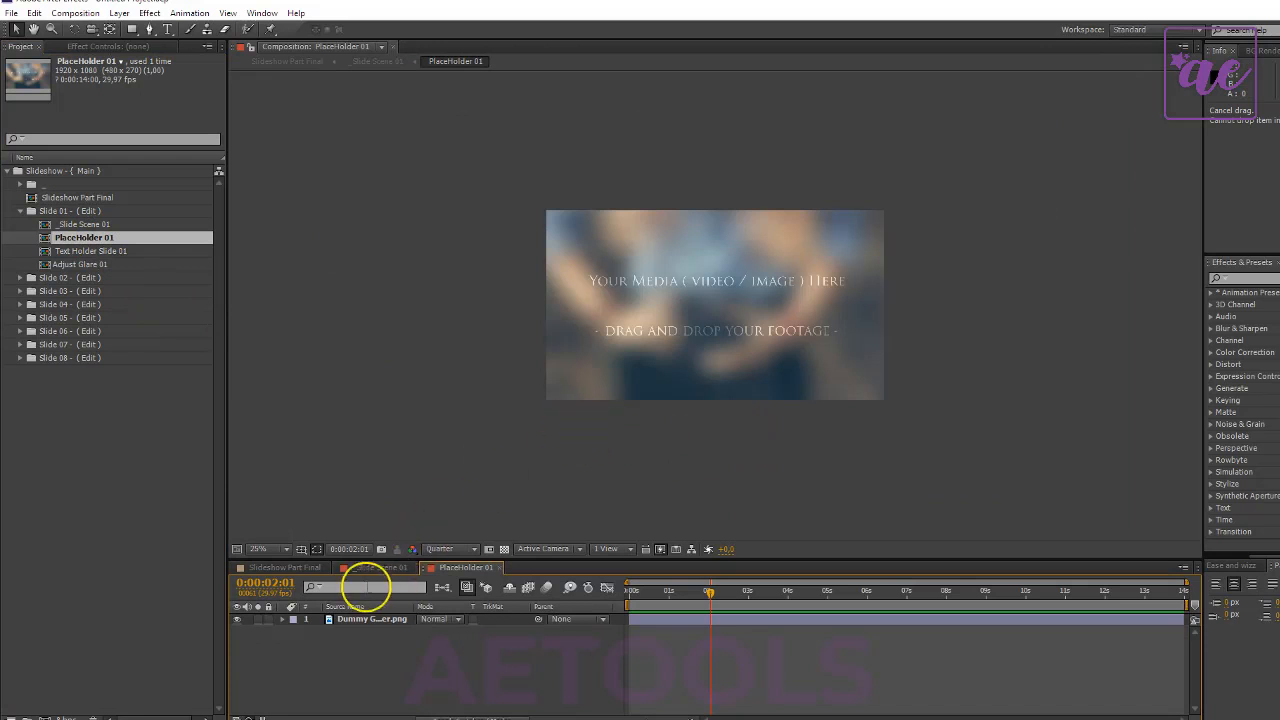
{"action": "double_click", "coordinate": [63, 251]}
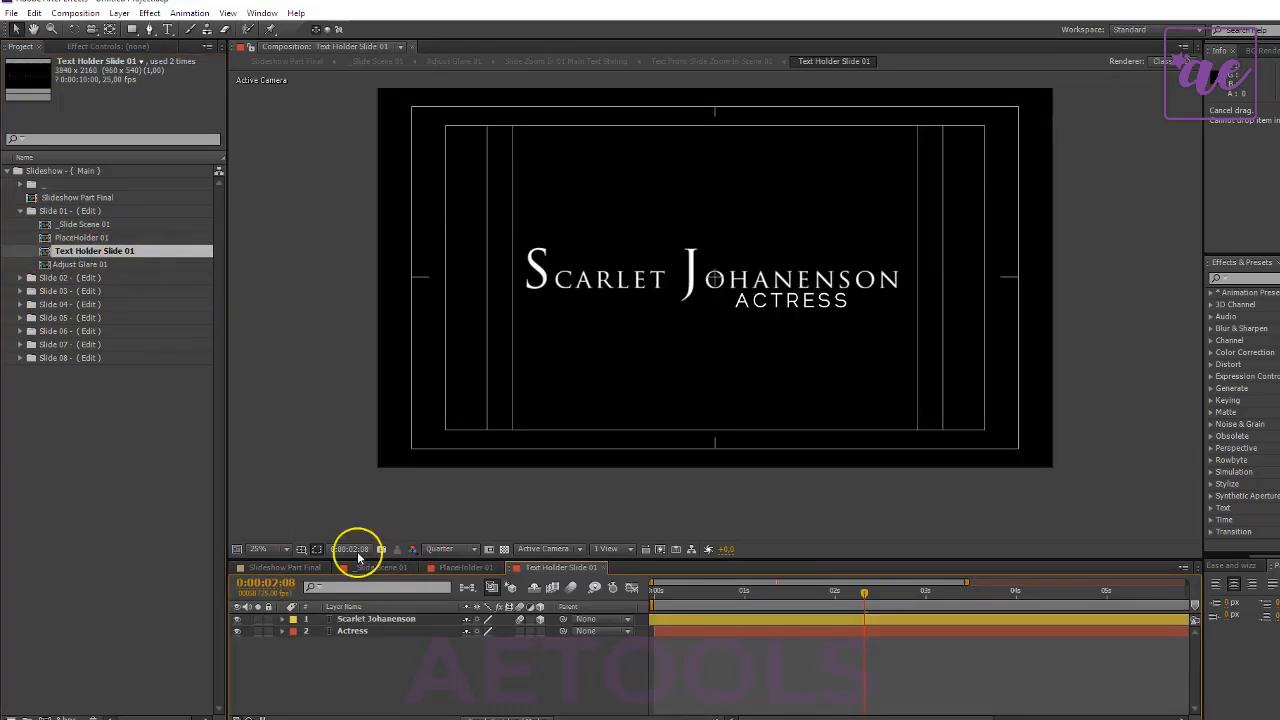
{"action": "left_click_drag", "start_coordinate": [237, 619], "coordinate": [237, 631]}
- Open Adjust Glare 01 and select its first OF Glare layer to inspect the glare placement
{"action": "double_click", "coordinate": [88, 264]}
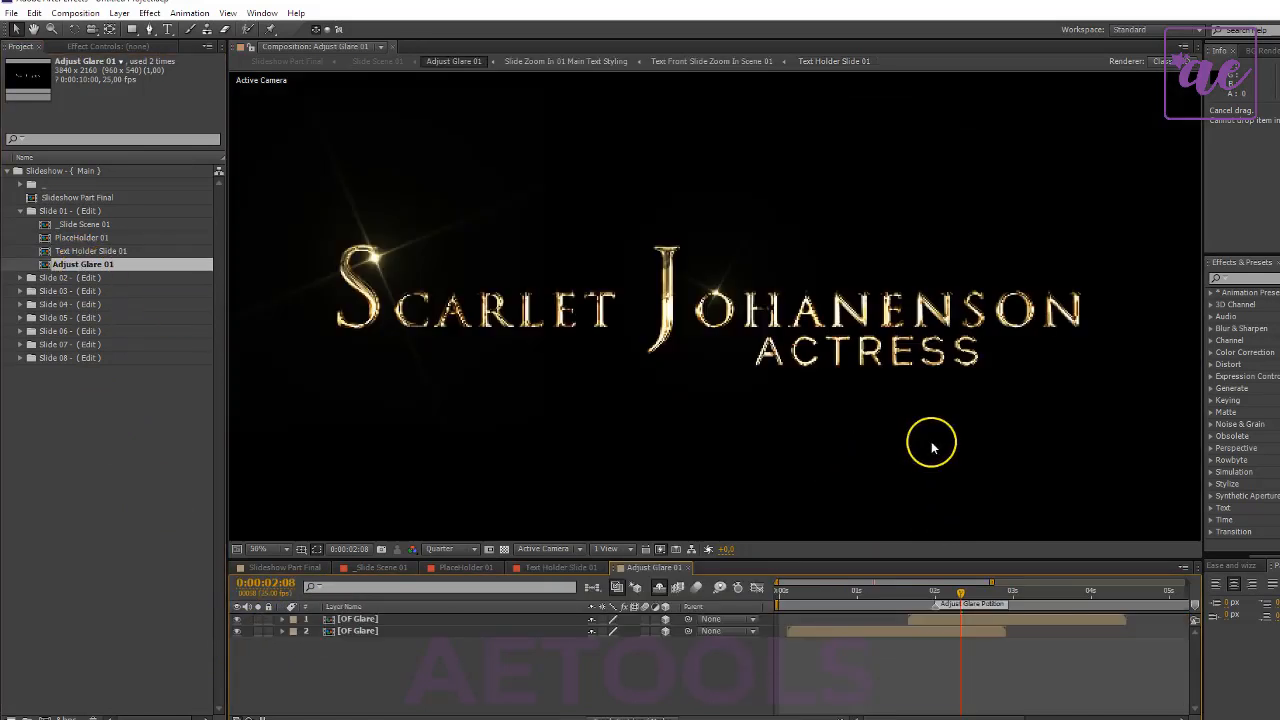
{"action": "left_click", "coordinate": [449, 607]}
{"action": "left_click", "coordinate": [453, 632]}
{"action": "left_click", "coordinate": [845, 621]}
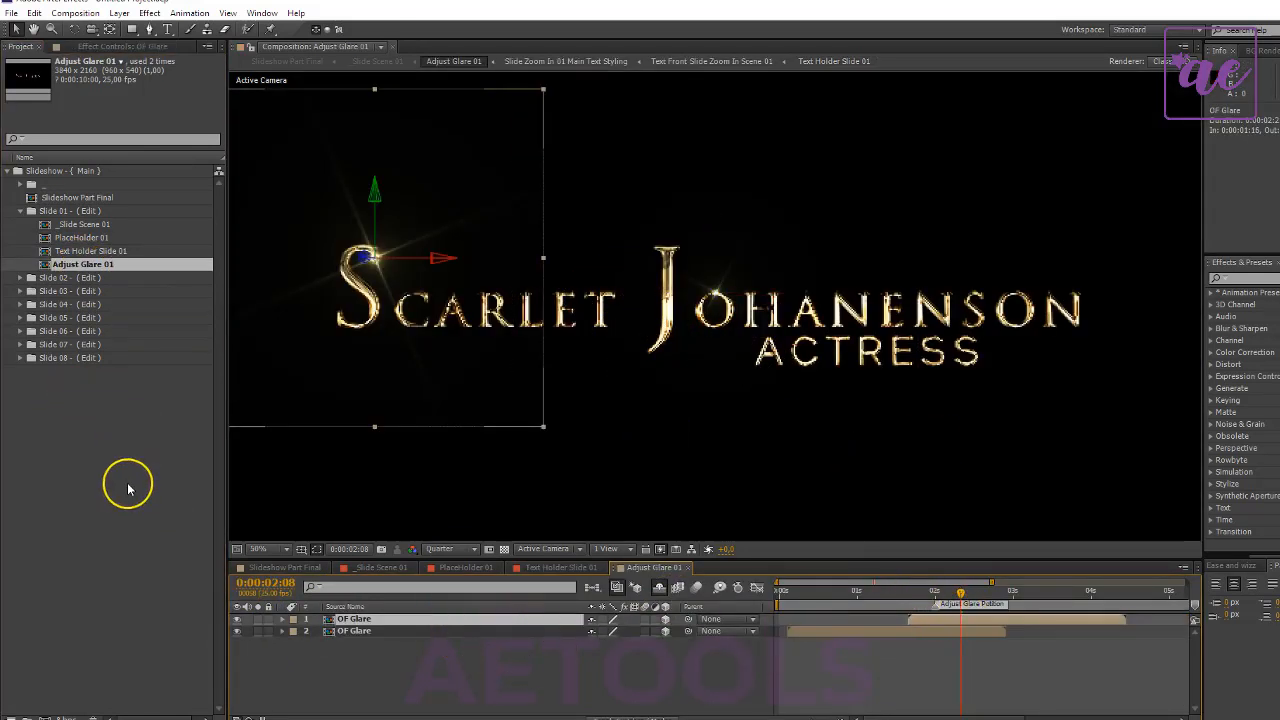
- Collapse the Slide 01 - ( Edit ) folder and look over the remaining slide folders
{"action": "left_click", "coordinate": [43, 212]}
{"action": "left_click", "coordinate": [19, 212]}
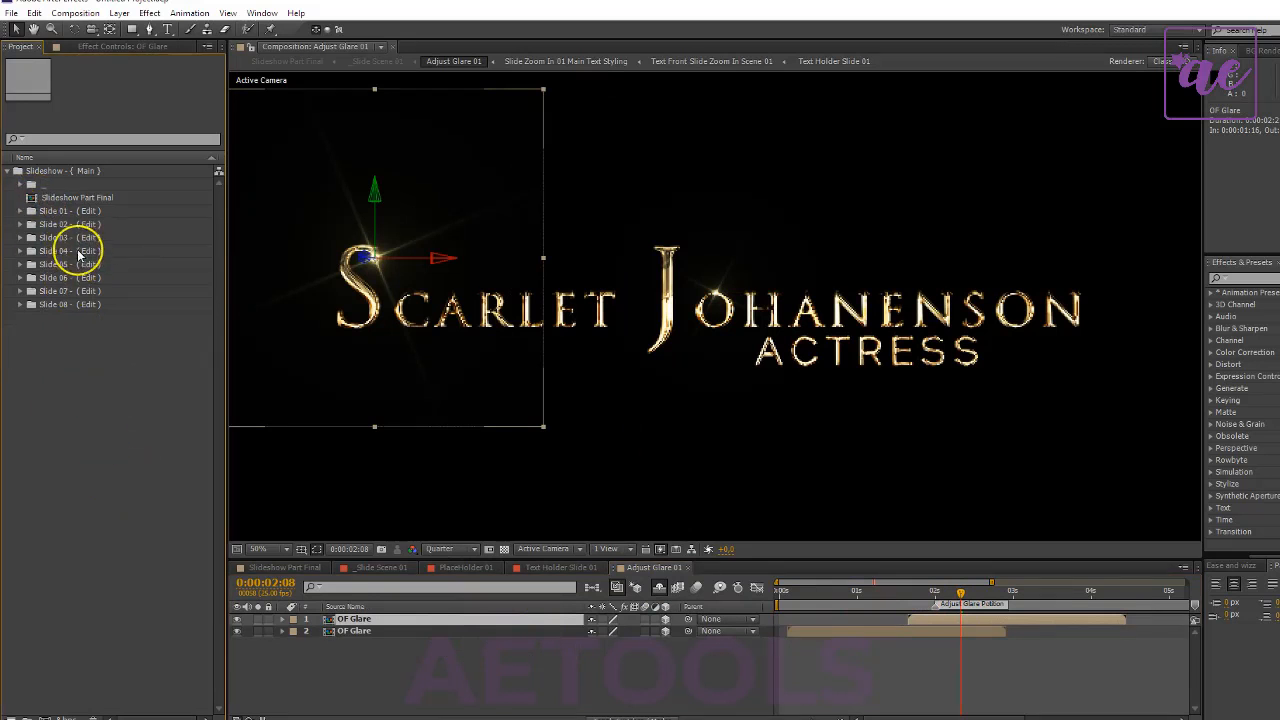
{"action": "left_click", "coordinate": [73, 237]}
{"action": "left_click", "coordinate": [77, 305], "text": "shift"}
{"action": "left_click", "coordinate": [140, 428]}
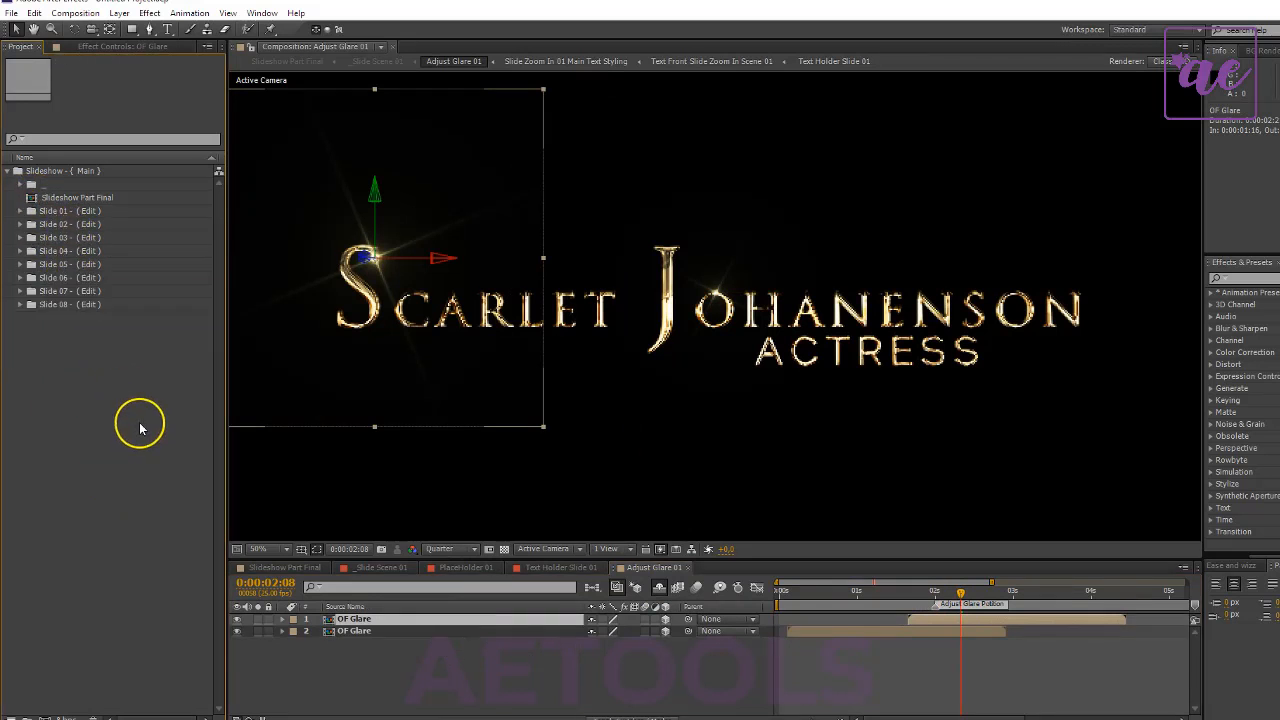
- Open Slideshow Part Final and review its slides and leak transitions at 0:00:41:18, 0:00:36:05 and 0:00:02:08
{"action": "double_click", "coordinate": [80, 197]}
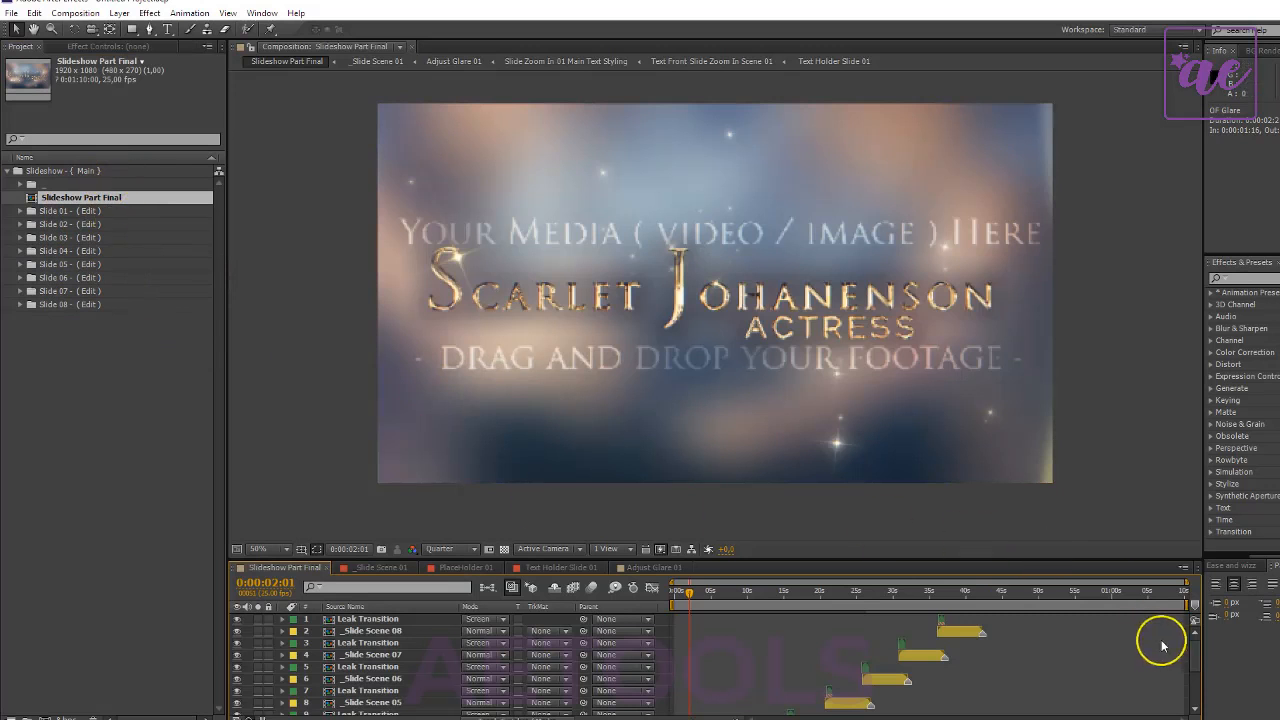
{"action": "scroll", "coordinate": [773, 671], "scroll_direction": "down", "scroll_amount": 1}
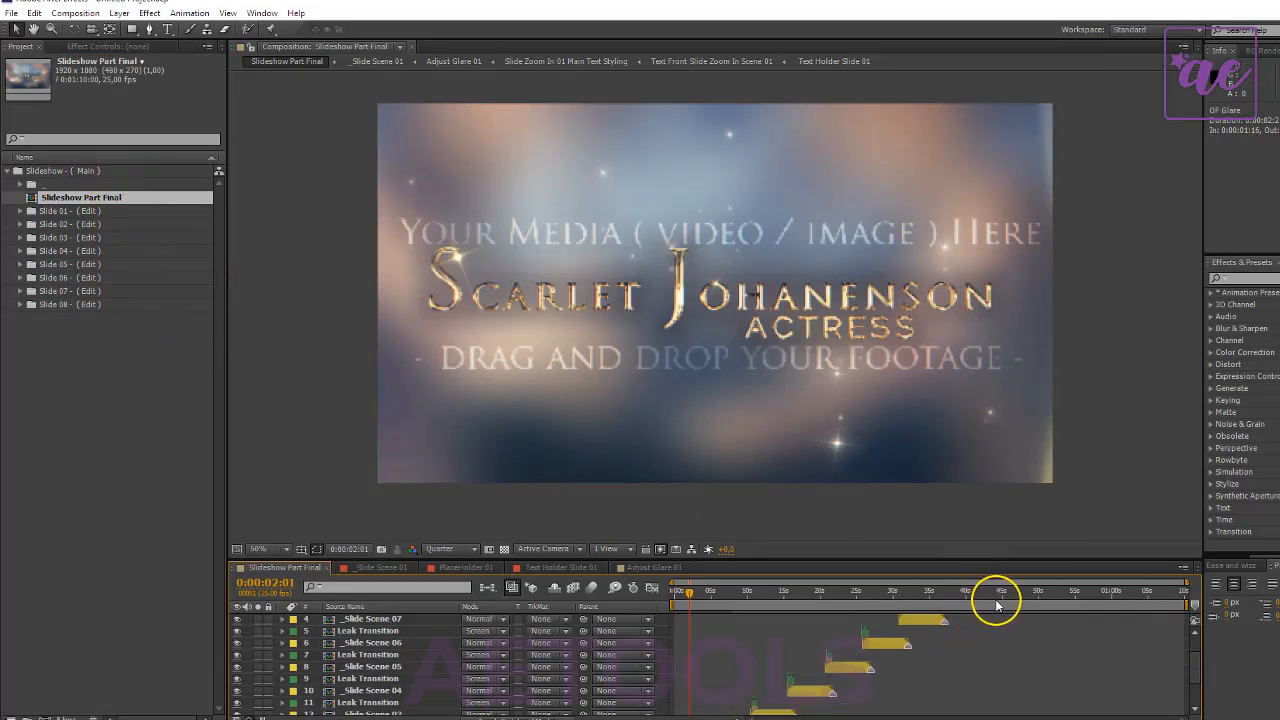
{"action": "left_click_drag", "start_coordinate": [1111, 593], "coordinate": [978, 596]}
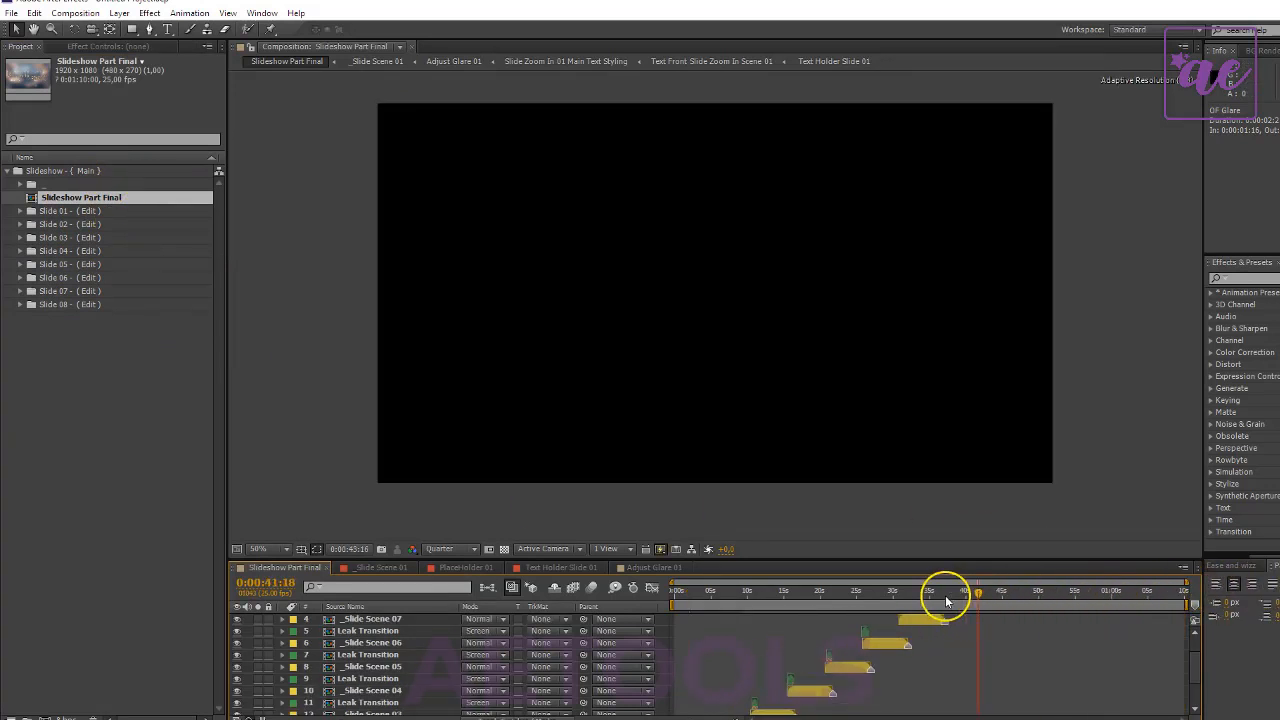
{"action": "scroll", "coordinate": [934, 680], "scroll_direction": "up", "scroll_amount": 1}
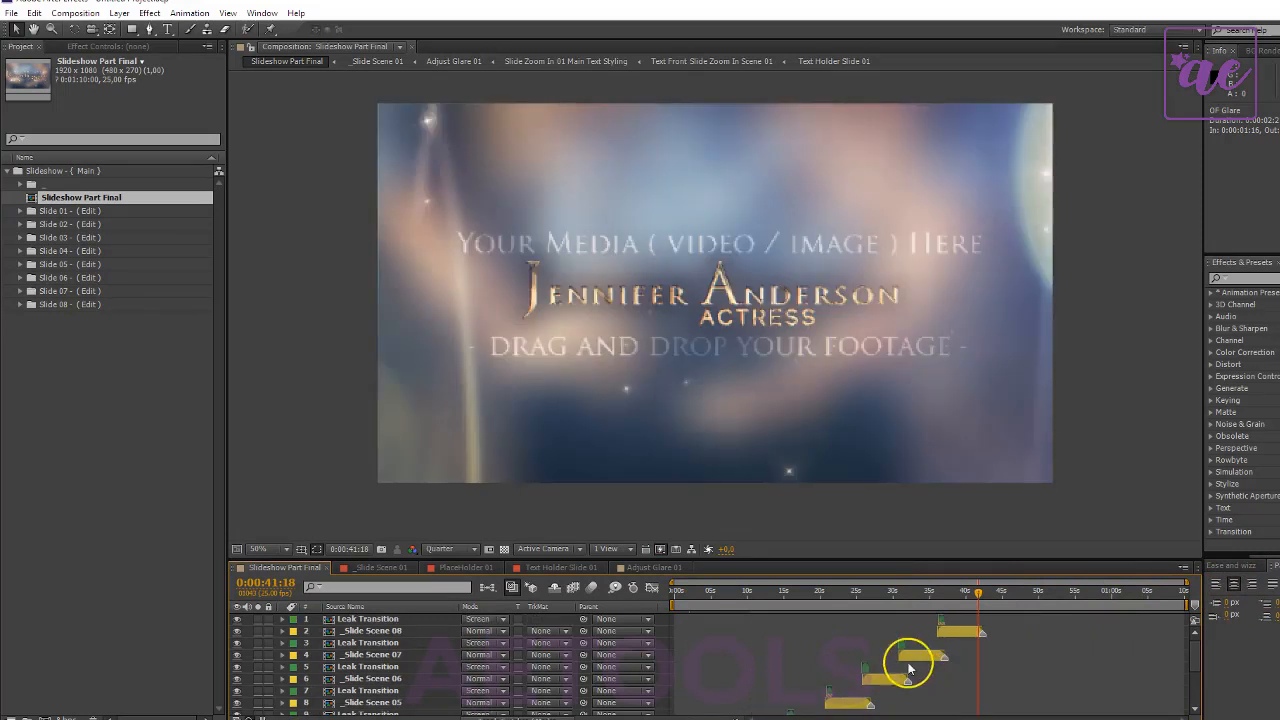
{"action": "left_click", "coordinate": [941, 621]}
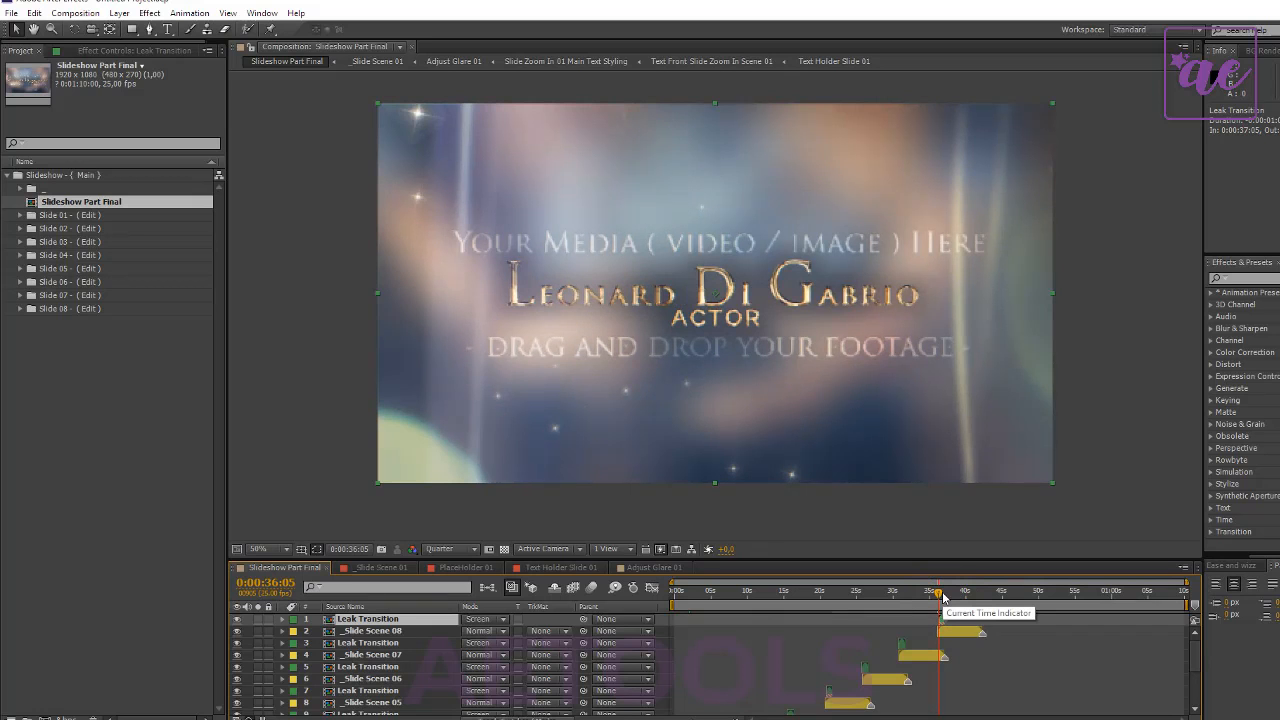
{"action": "left_click_drag", "start_coordinate": [942, 597], "coordinate": [691, 599]}
{"action": "left_click", "coordinate": [129, 437]}
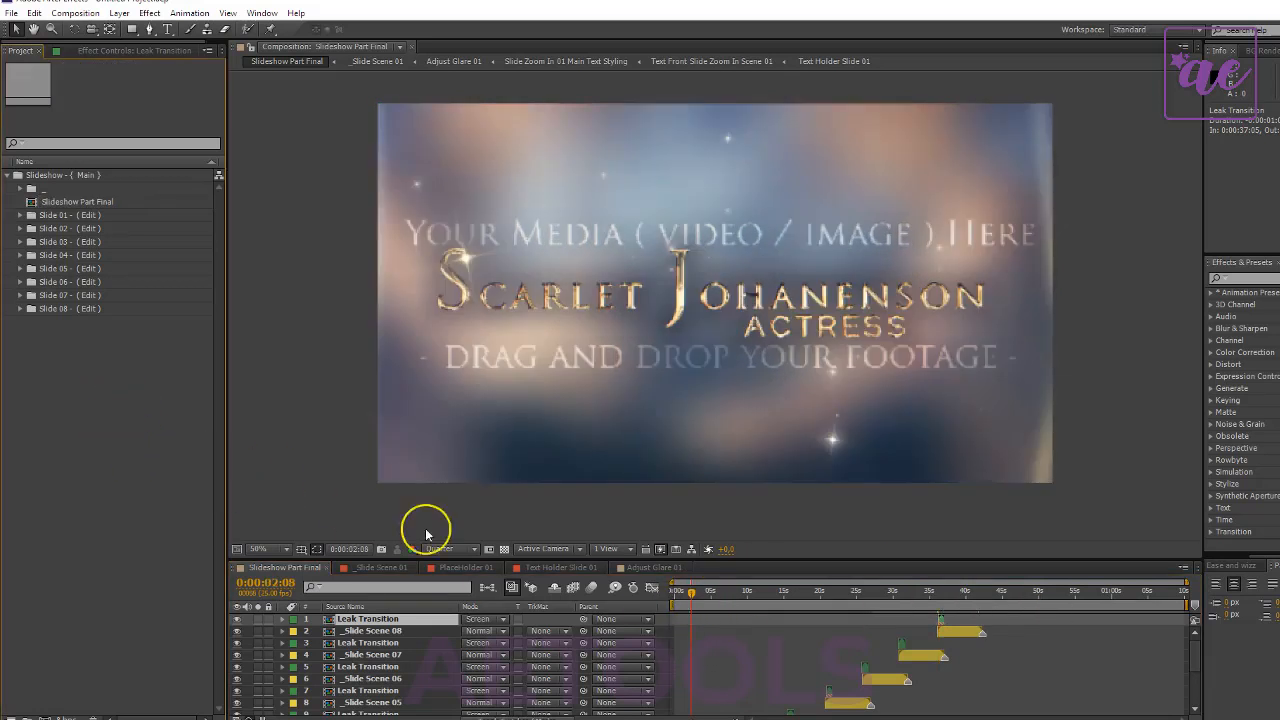
- Close the Slide 01 compositions, keeping only Slideshow Part Final open
{"action": "left_click", "coordinate": [407, 563]}
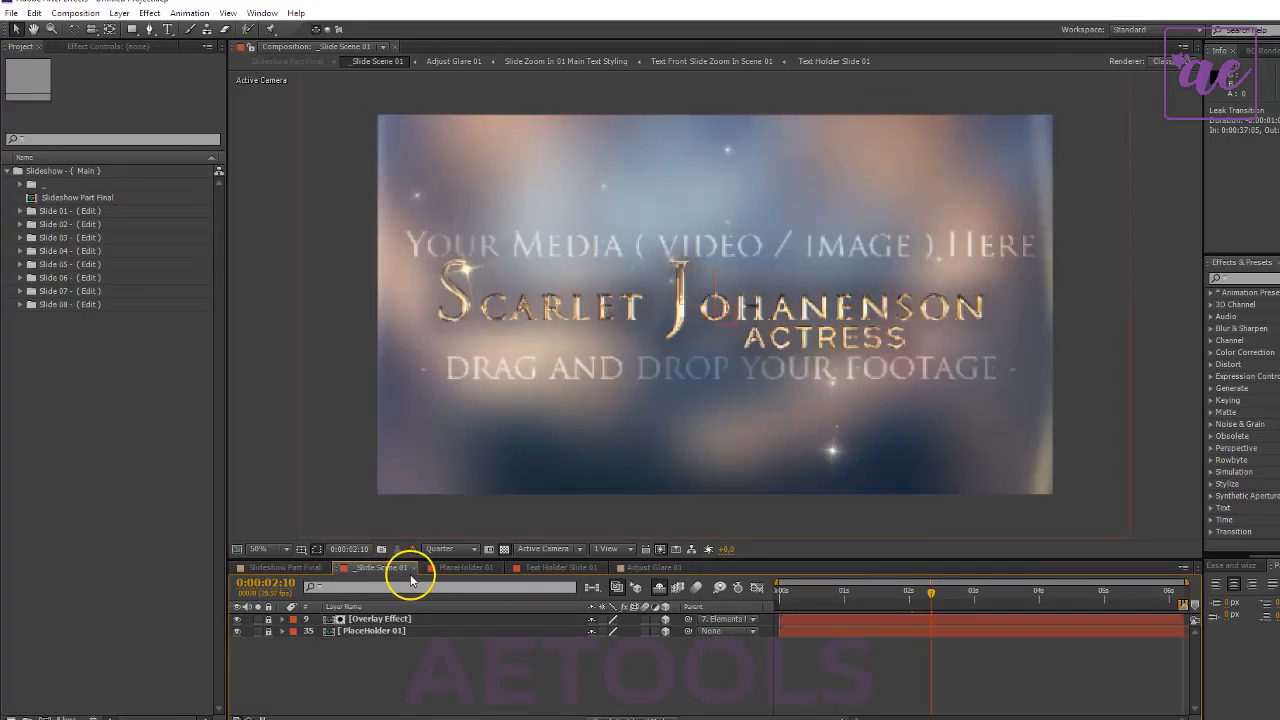
{"action": "key", "text": "ctrl+w"}
{"action": "key", "text": "ctrl+w"}
{"action": "key", "text": "ctrl+w"}
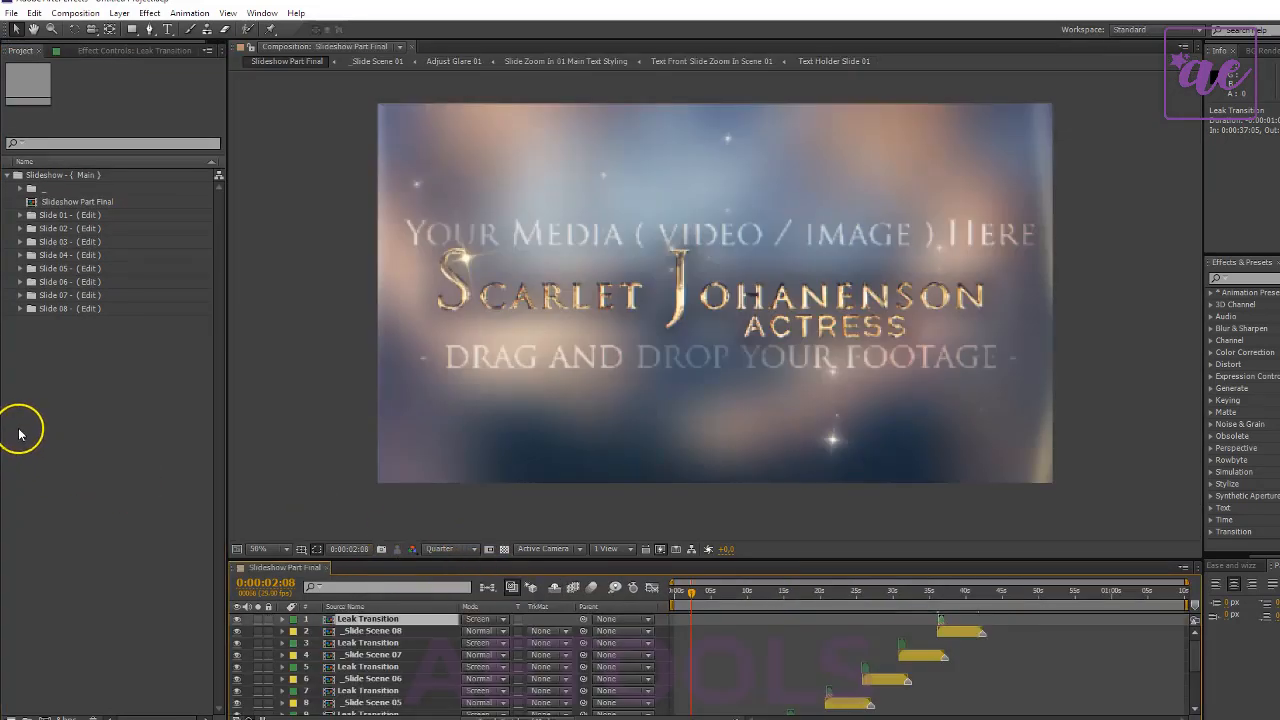
- Select the _Slide Scene 01 layer at the end of the Slideshow Part Final layer list
{"action": "left_click", "coordinate": [20, 430]}
{"action": "scroll", "coordinate": [543, 660], "scroll_direction": "down", "scroll_amount": 3}
{"action": "left_click", "coordinate": [370, 708]}
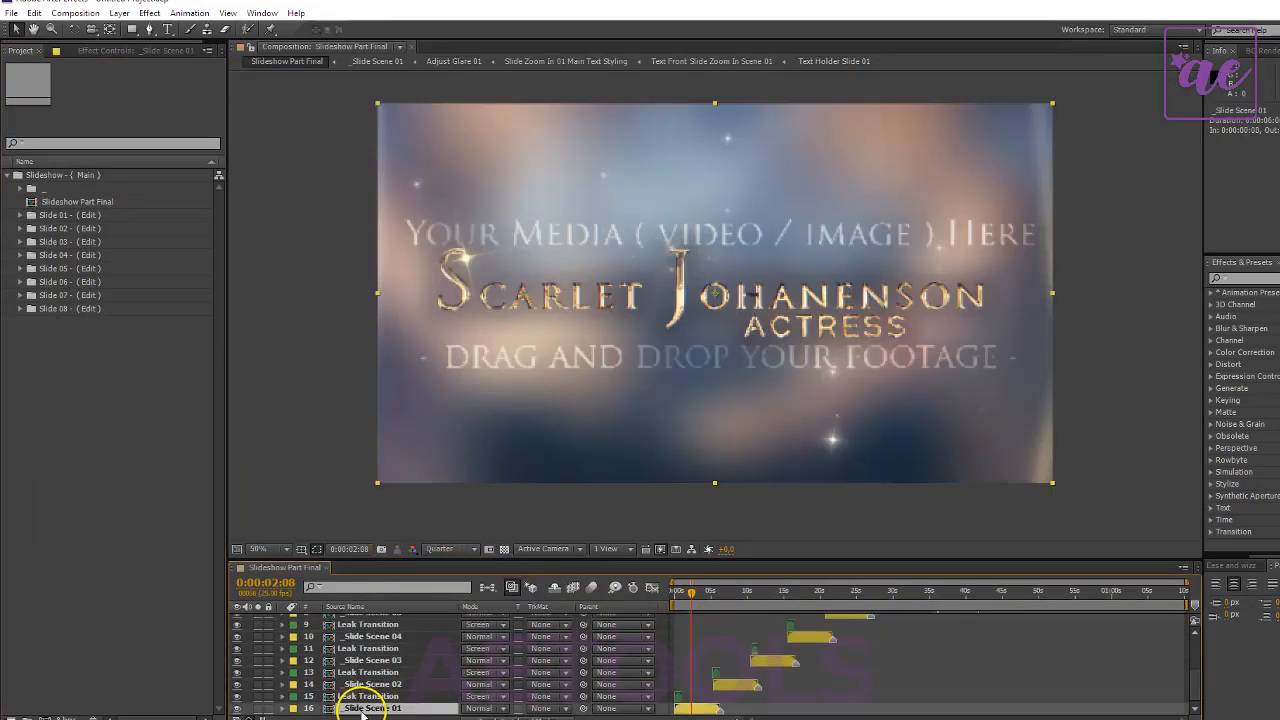
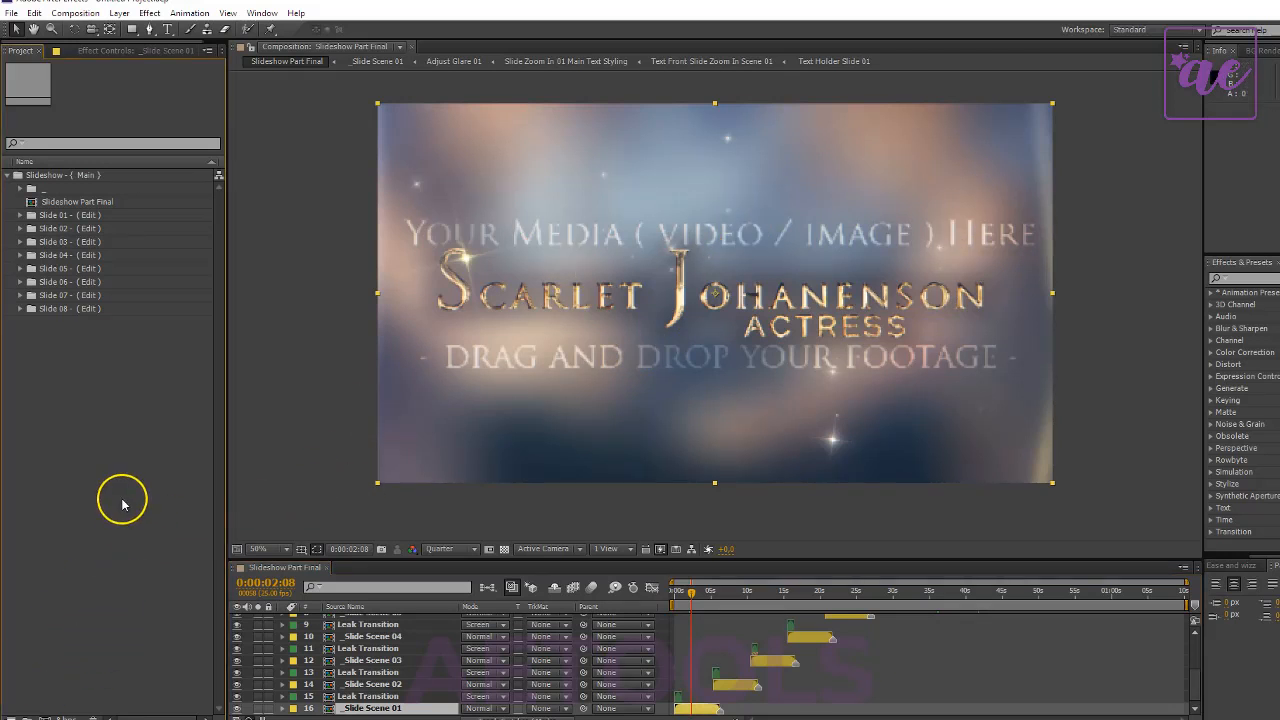
- Expand the Slide 01 - ( Edit ) folder to show its compositions
{"action": "left_click", "coordinate": [20, 216]}
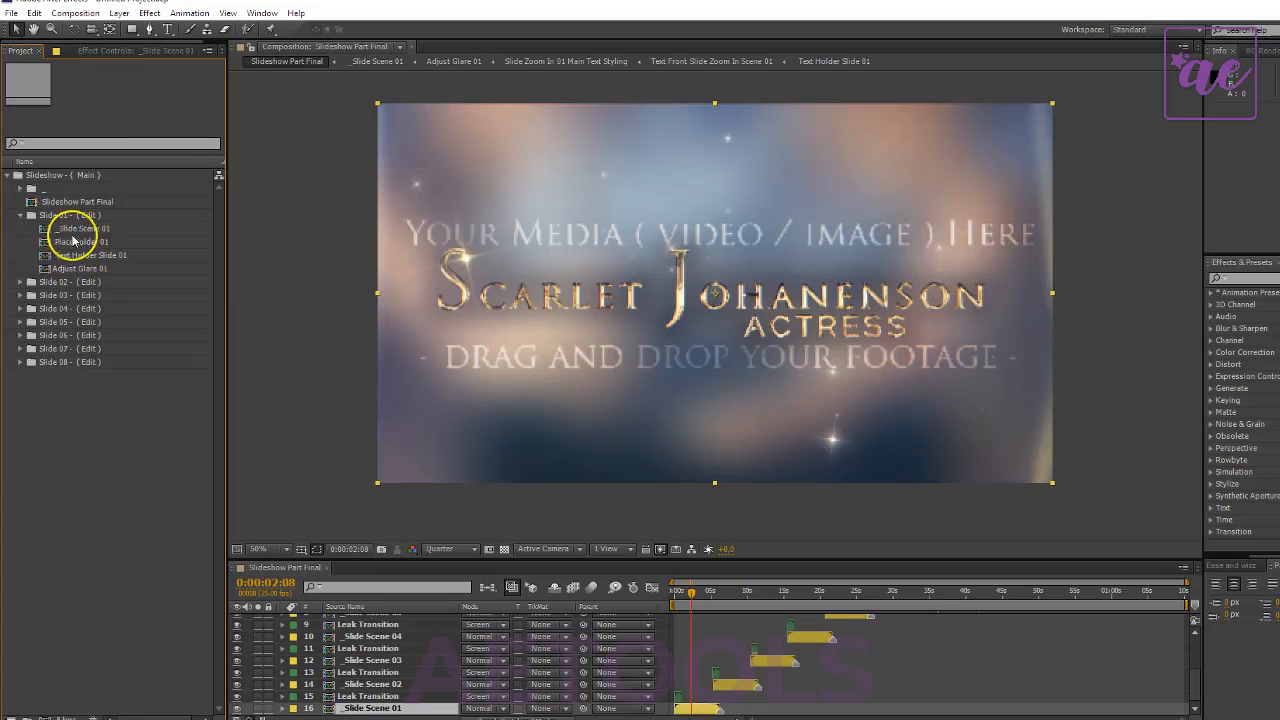
{"action": "left_click", "coordinate": [90, 242]}
{"action": "left_click", "coordinate": [120, 451]}
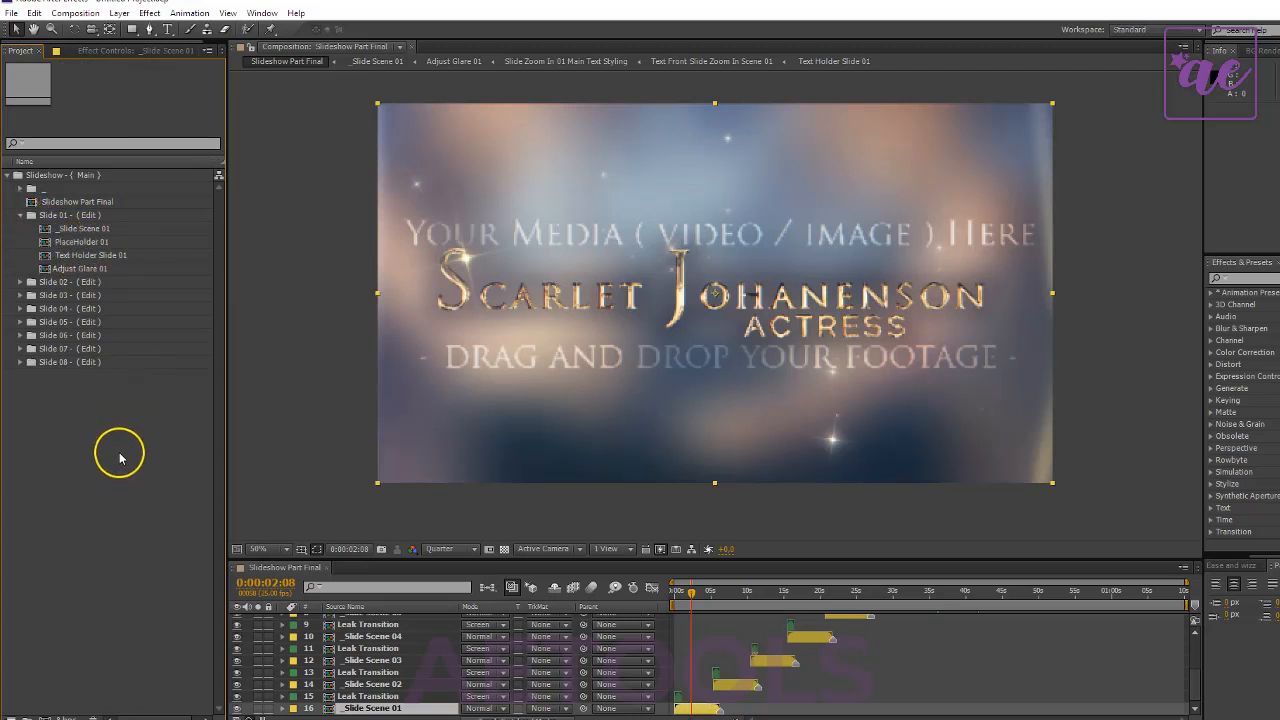
- Import all seven JPEG photos from the Nature folder into the project as footage
{"action": "right_click", "coordinate": [93, 437]}
{"action": "mouse_move", "coordinate": [173, 494]}
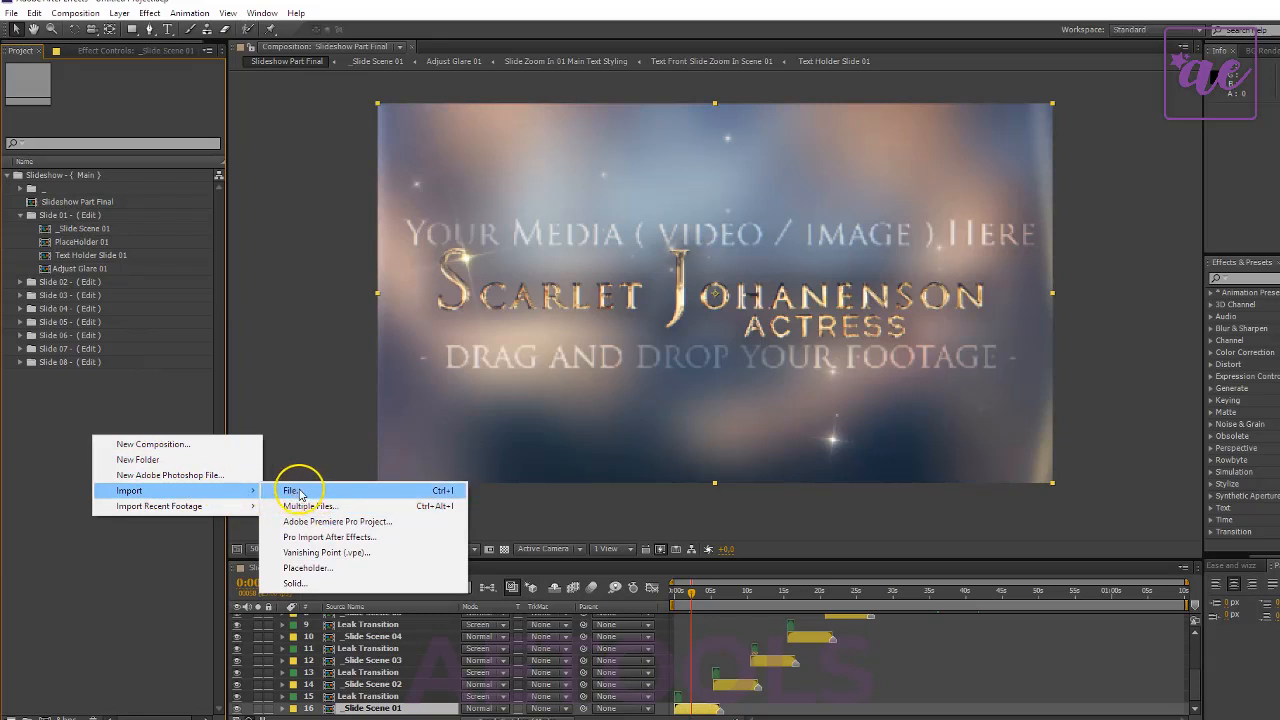
{"action": "left_click", "coordinate": [301, 494]}
{"action": "left_click", "coordinate": [492, 189]}
{"action": "left_click", "coordinate": [580, 182], "text": "ctrl"}
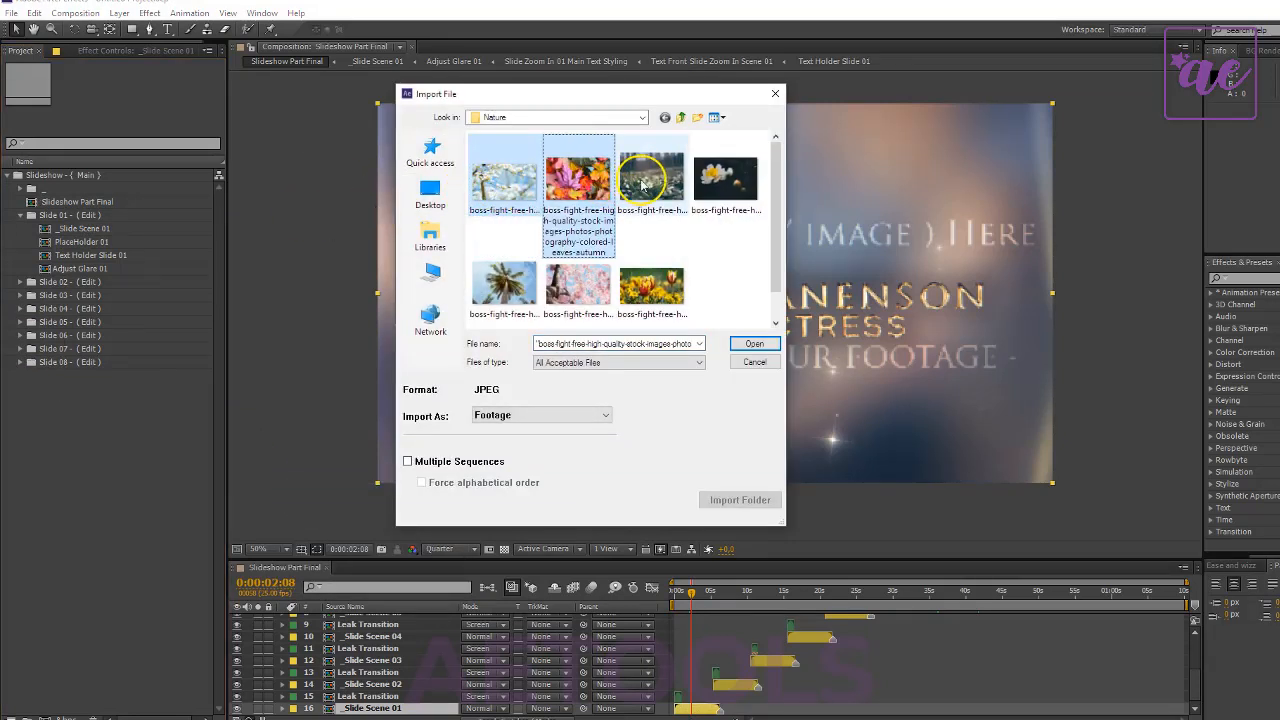
{"action": "left_click", "coordinate": [652, 178], "text": "ctrl"}
{"action": "left_click", "coordinate": [722, 178], "text": "ctrl"}
{"action": "left_click", "coordinate": [515, 286], "text": "ctrl"}
{"action": "left_click", "coordinate": [593, 287], "text": "ctrl"}
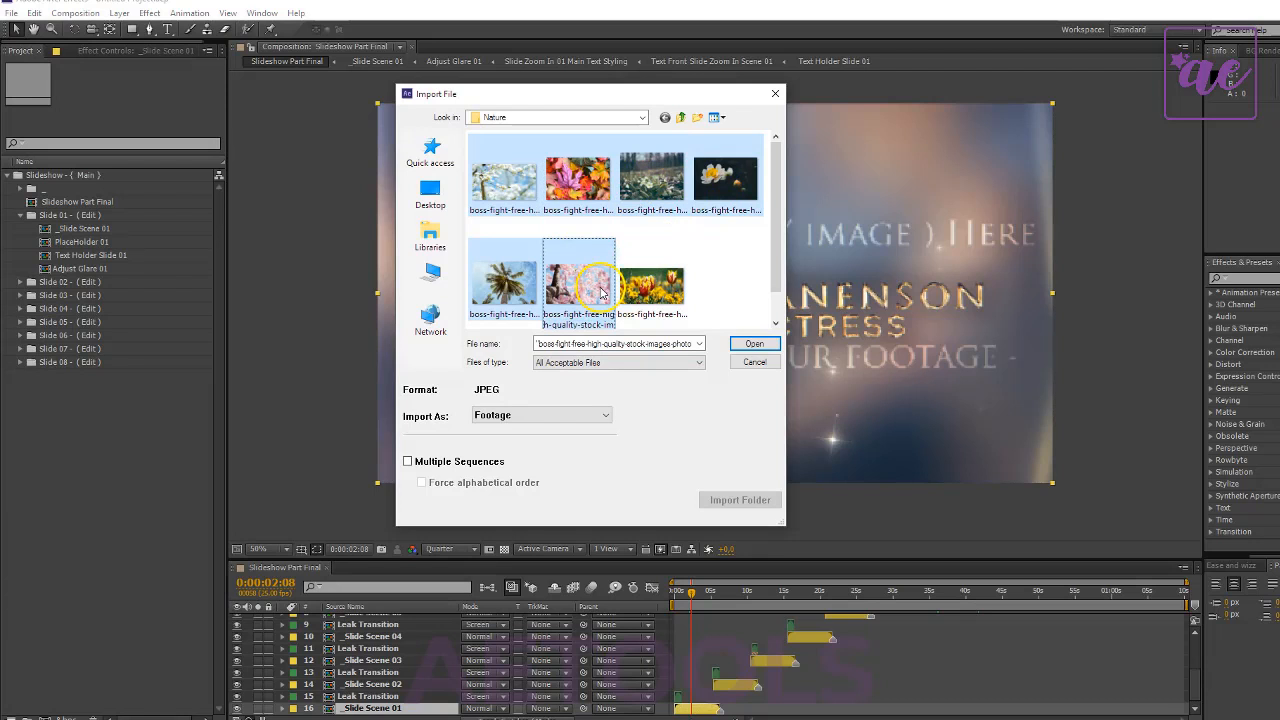
{"action": "left_click", "coordinate": [678, 288], "text": "ctrl"}
{"action": "left_click", "coordinate": [754, 343]}
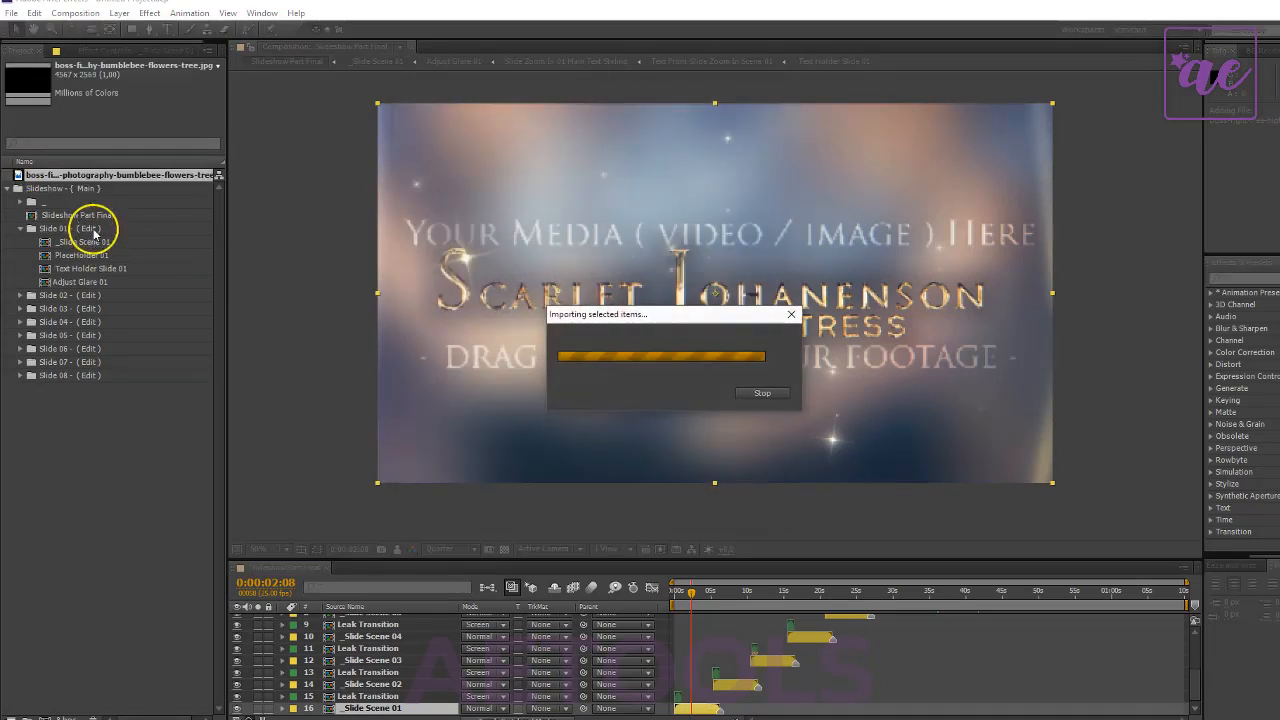
{"action": "left_click", "coordinate": [109, 509]}
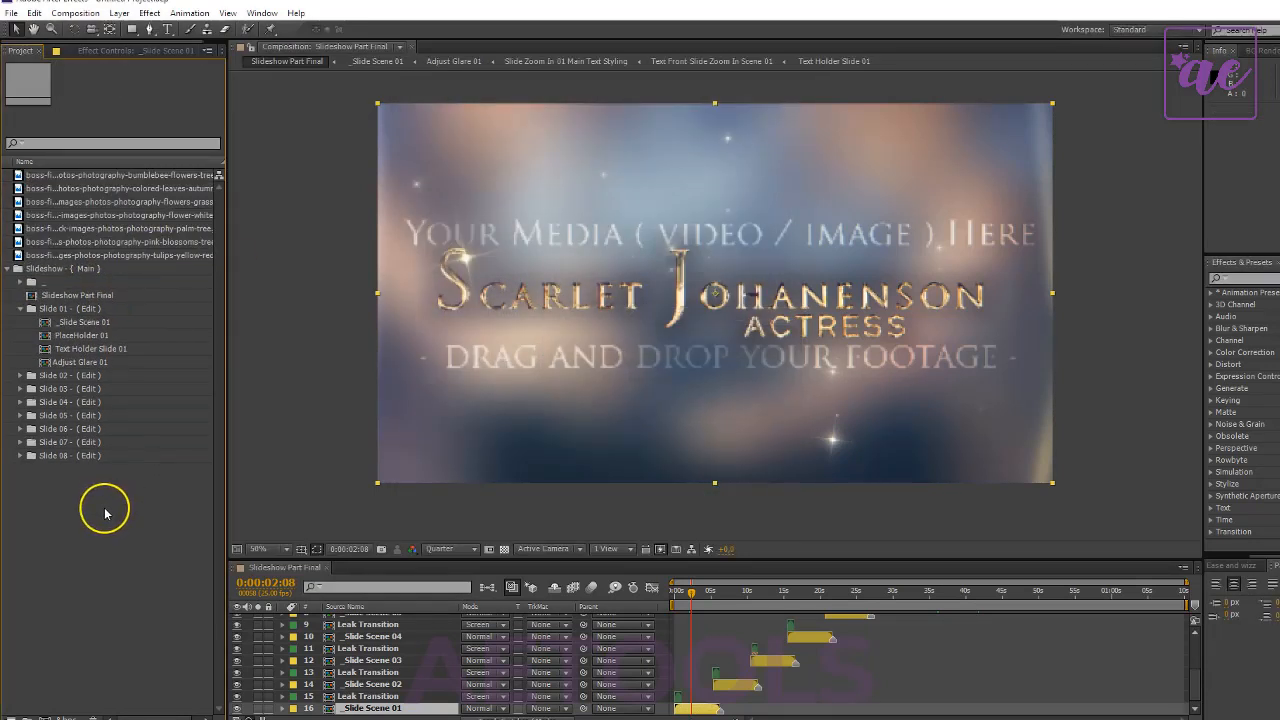
- Create a new project folder named Footage
{"action": "left_click", "coordinate": [100, 256]}
{"action": "right_click", "coordinate": [68, 533]}
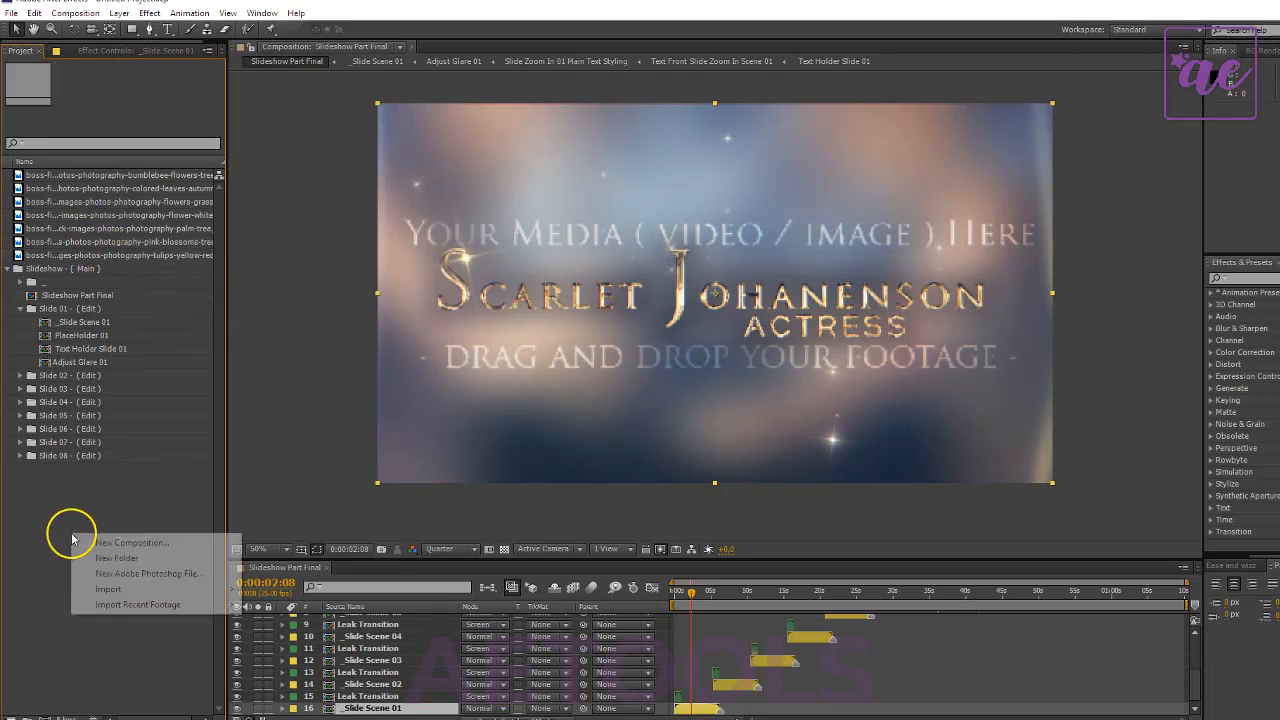
{"action": "left_click", "coordinate": [117, 558]}
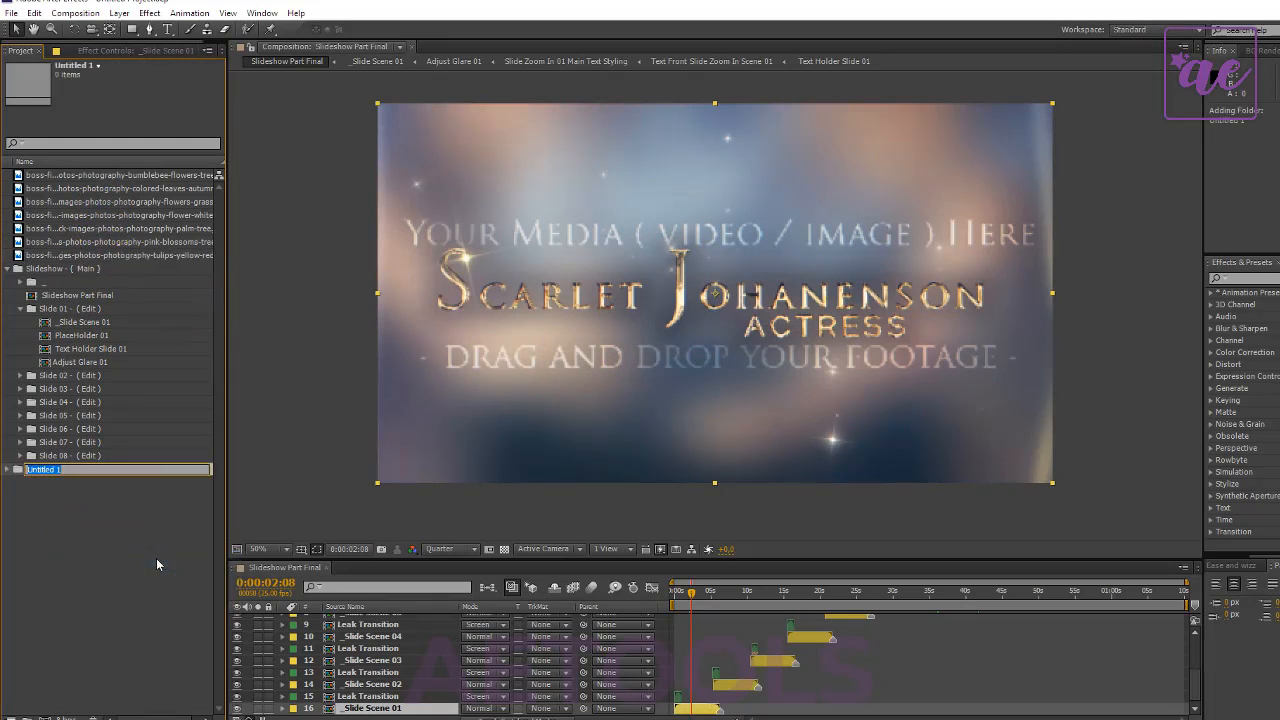
{"action": "type", "text": "Footage"}
{"action": "key", "text": "Return"}
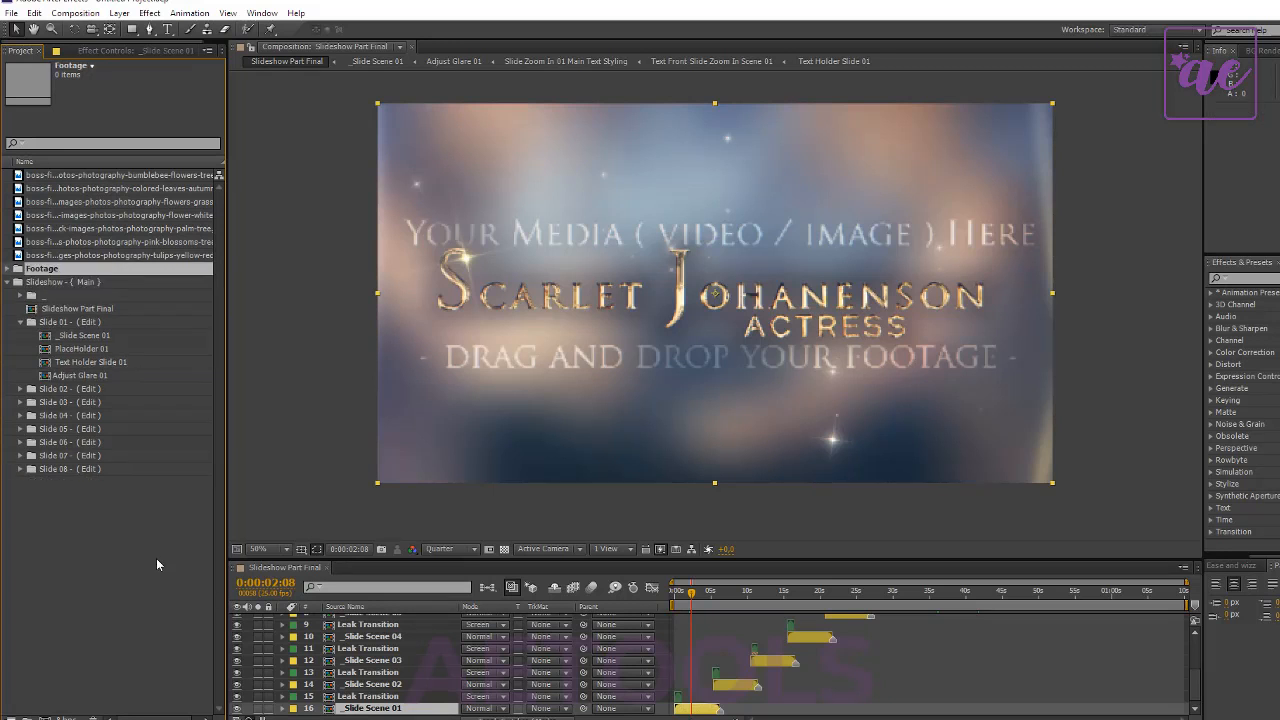
- Move the seven imported nature photos into the Footage folder and expand it
{"action": "left_click", "coordinate": [82, 177]}
{"action": "left_click", "coordinate": [86, 257], "text": "shift"}
{"action": "left_click_drag", "start_coordinate": [83, 256], "coordinate": [86, 270]}
{"action": "left_click", "coordinate": [8, 176]}
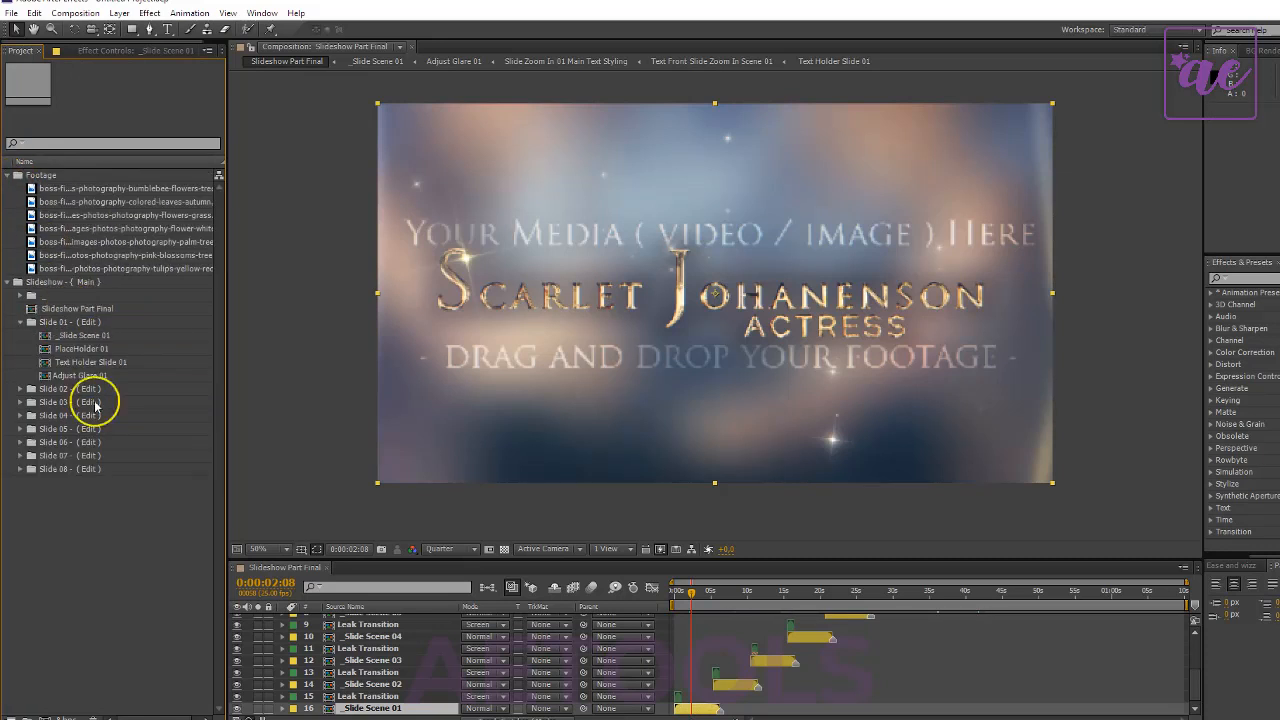
- Add the bumblebee-flowers-tree photo to the PlaceHolder 01 composition below the dummy PNG layer
{"action": "double_click", "coordinate": [109, 349]}
{"action": "left_click", "coordinate": [103, 185]}
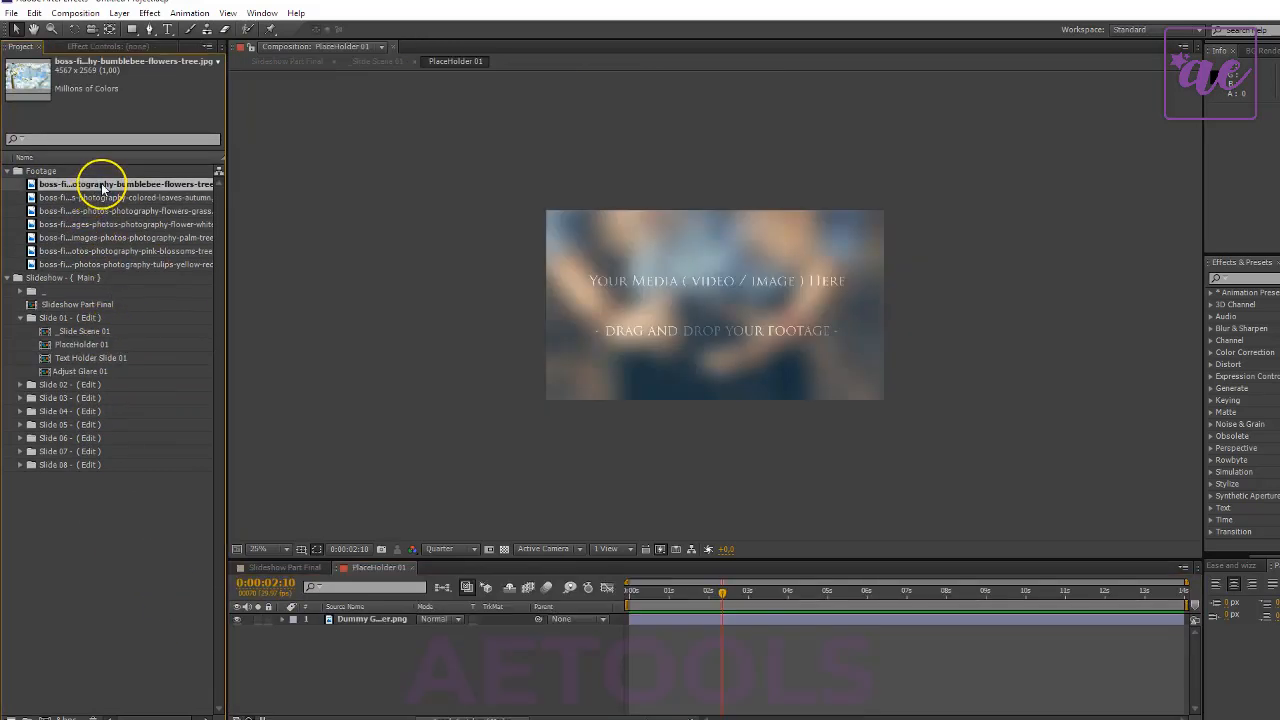
{"action": "left_click_drag", "start_coordinate": [105, 187], "coordinate": [363, 651]}
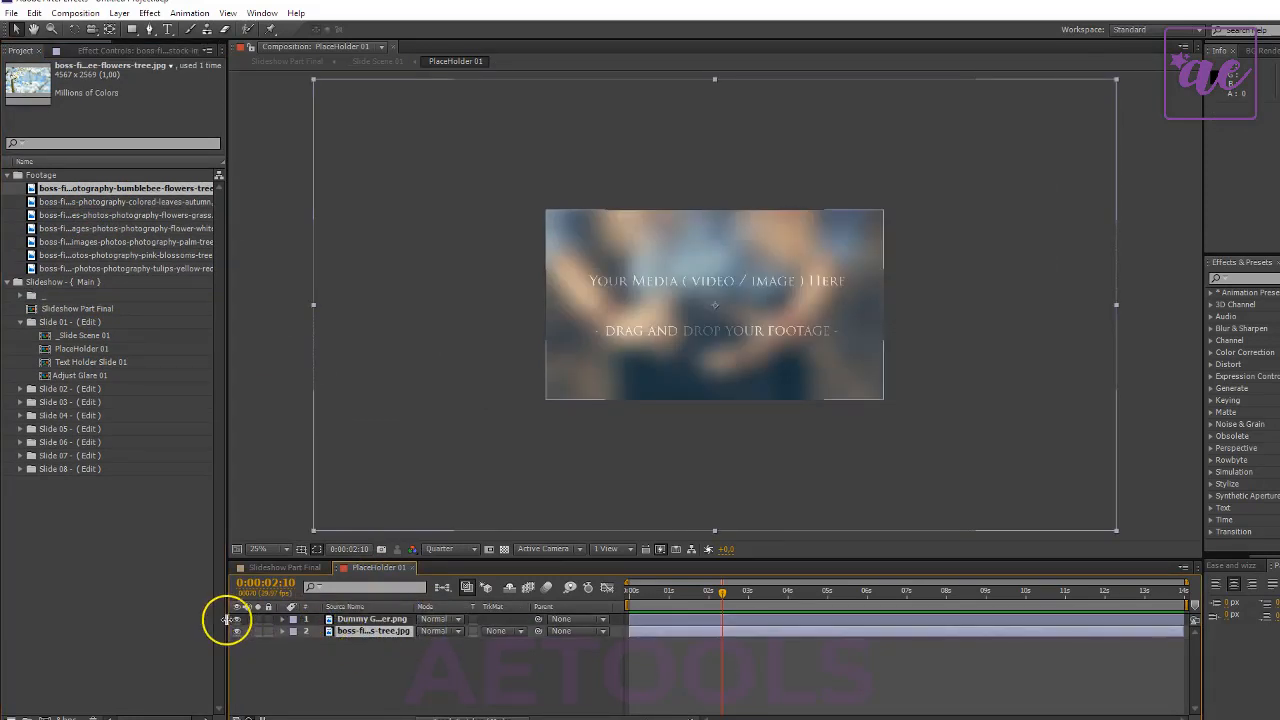
- Hide the dummy PNG layer in PlaceHolder 01 and scale the bumblebee photo down to 44%
{"action": "left_click", "coordinate": [237, 619]}
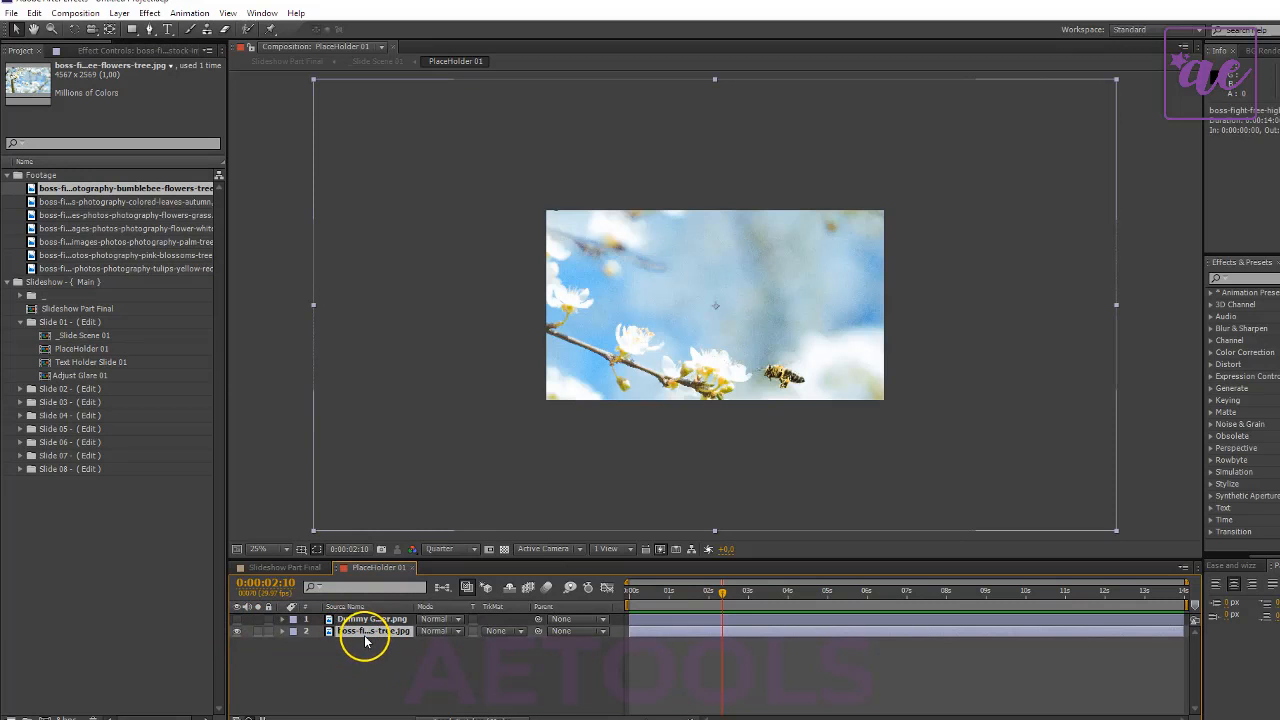
{"action": "key", "text": "s"}
{"action": "left_click_drag", "start_coordinate": [443, 650], "coordinate": [390, 648]}
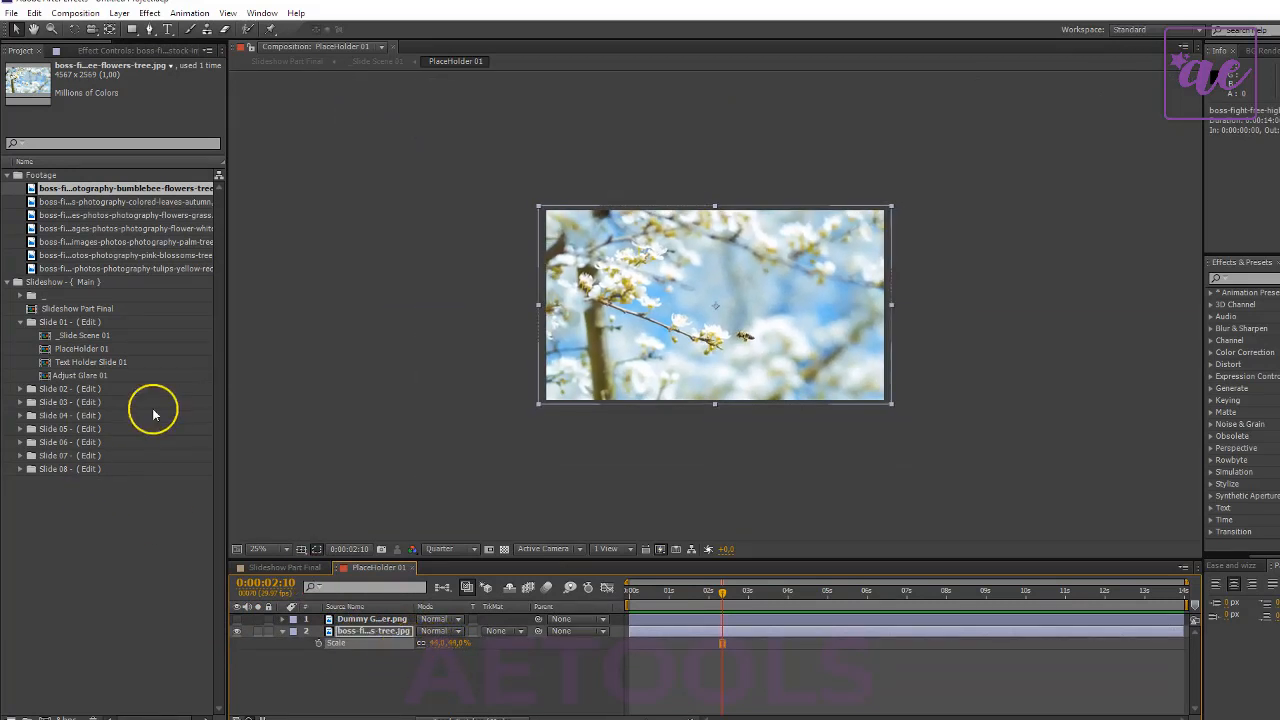
- Review the first slide with its new photo in Slideshow Part Final at 0:00:03:17
{"action": "left_click", "coordinate": [262, 567]}
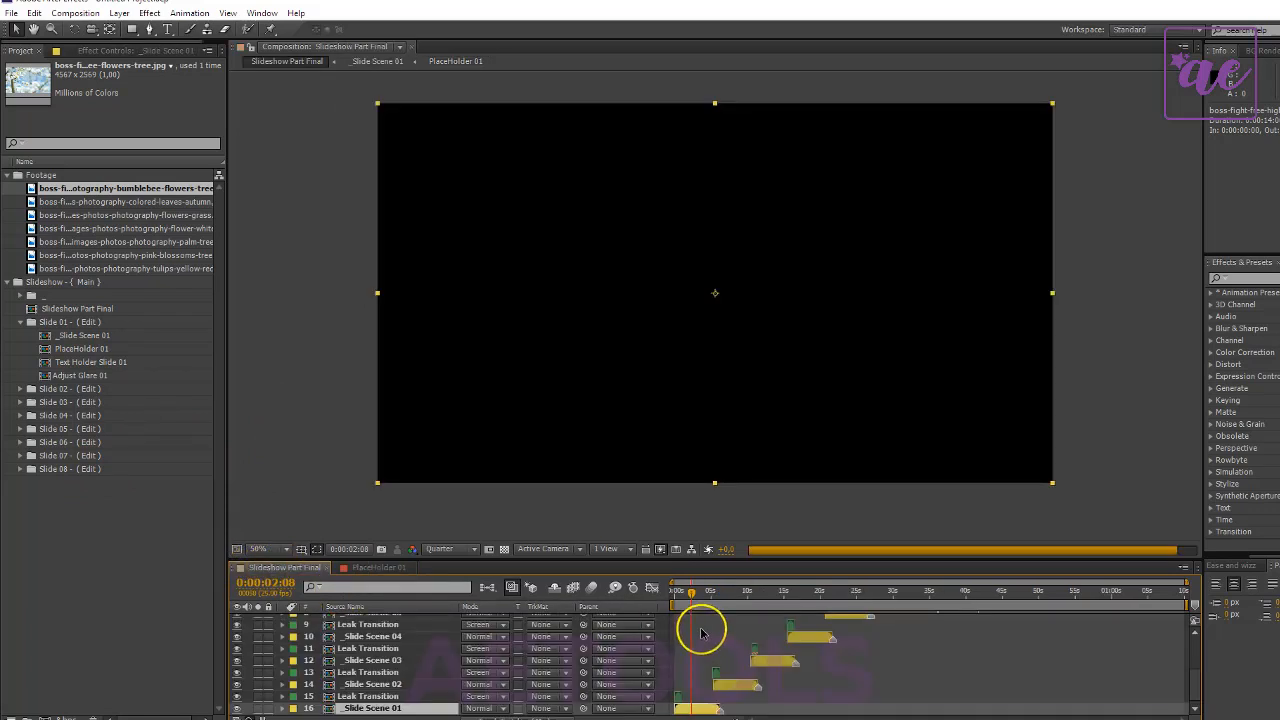
{"action": "key", "text": "comma"}
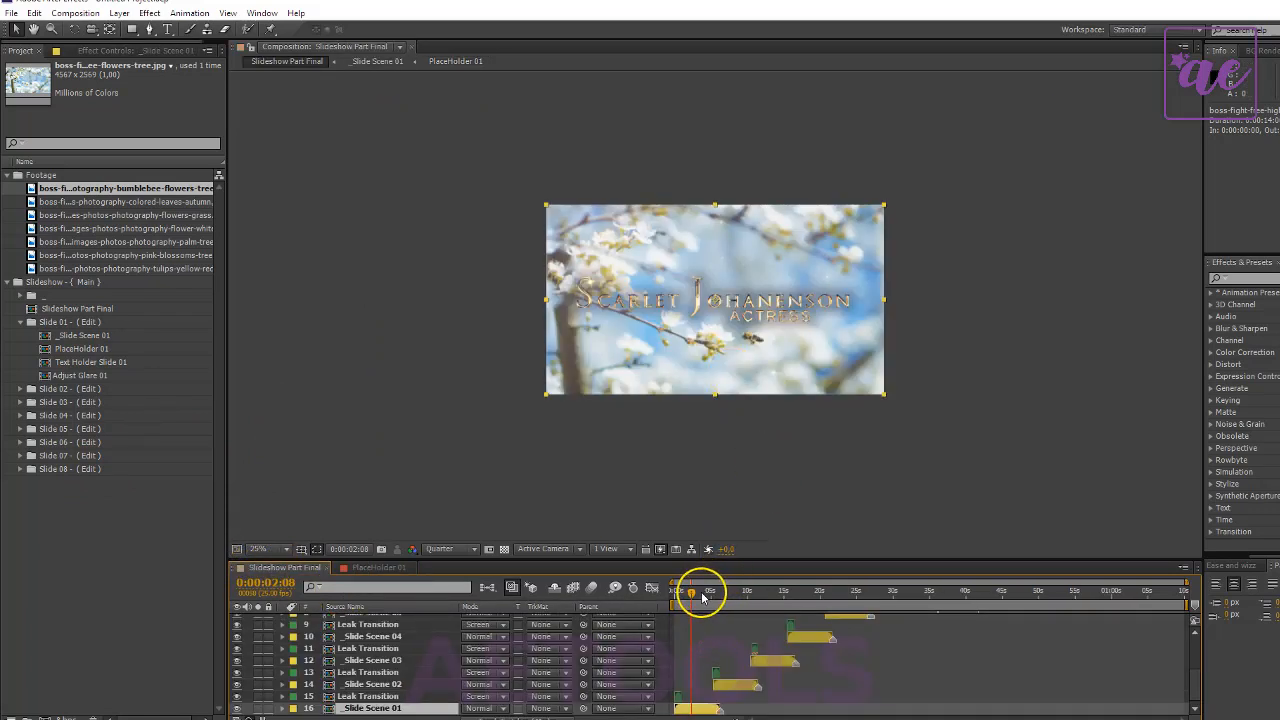
{"action": "left_click", "coordinate": [702, 596]}
{"action": "key", "text": "period"}
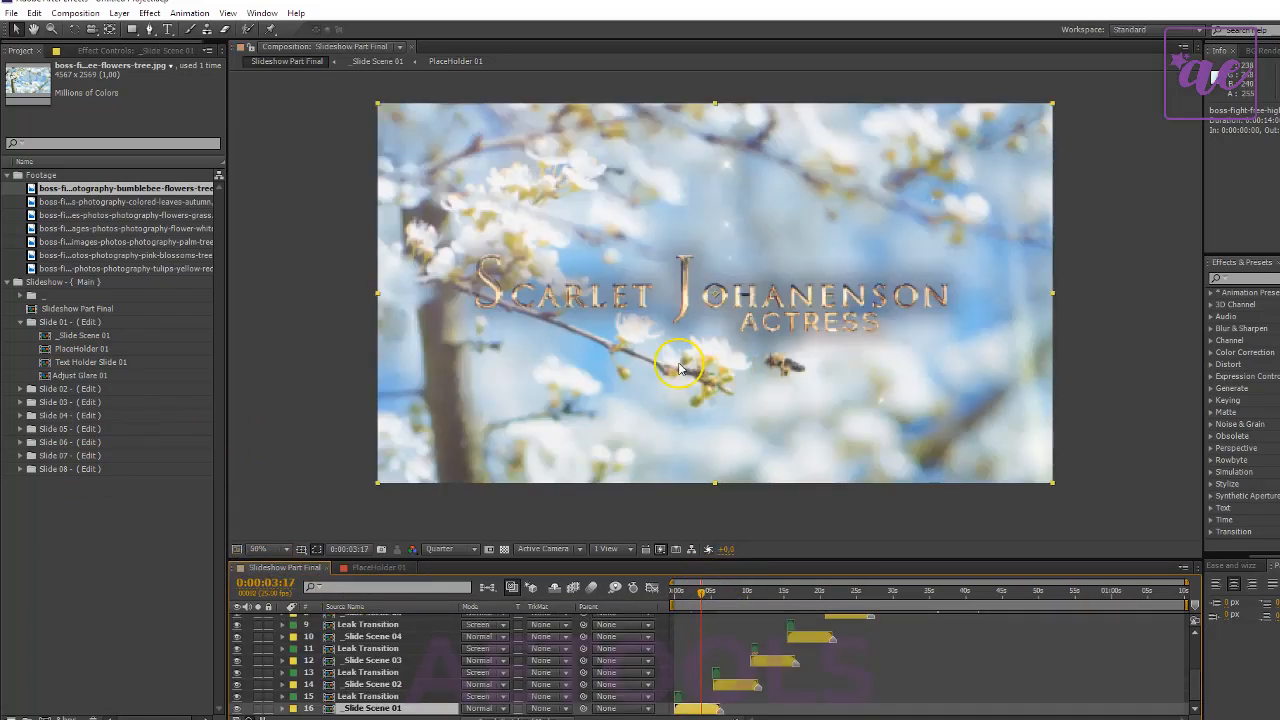
- In Text Holder Slide 01, replace the first word of the main title with "Flourish", keeping its large initial letter
{"action": "left_click", "coordinate": [110, 363]}
{"action": "double_click", "coordinate": [110, 363]}
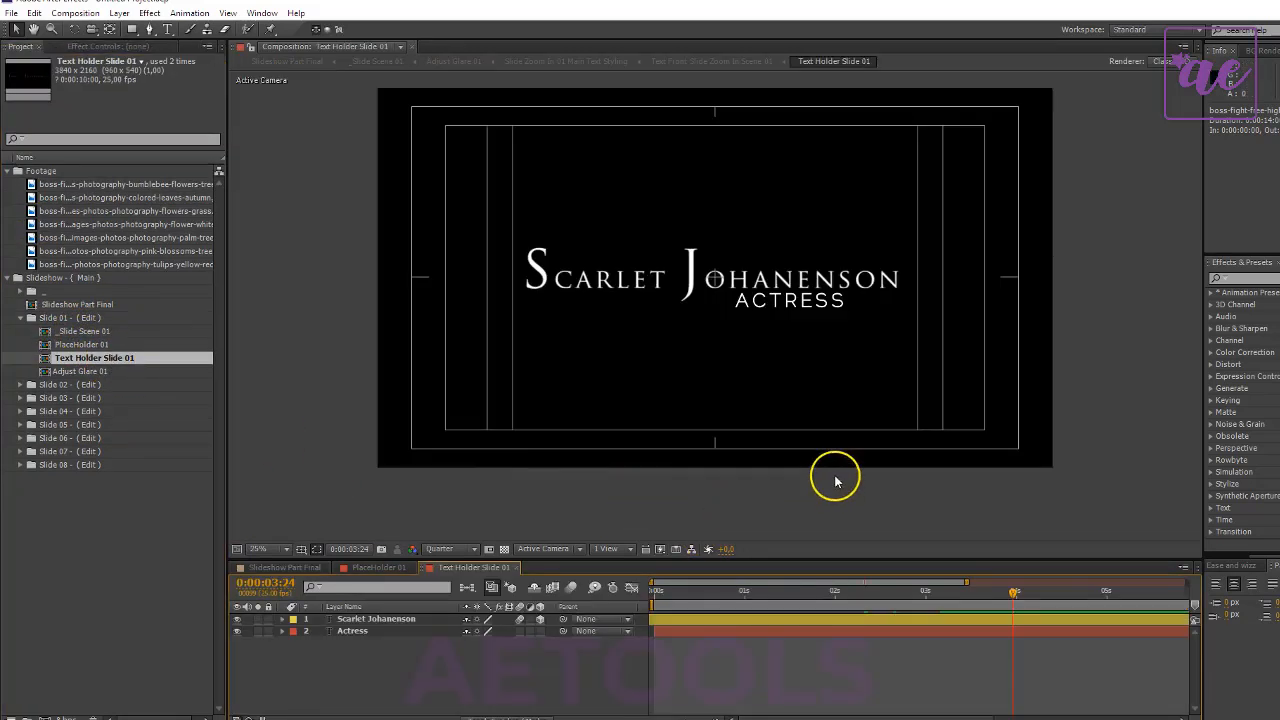
{"action": "left_click", "coordinate": [381, 619]}
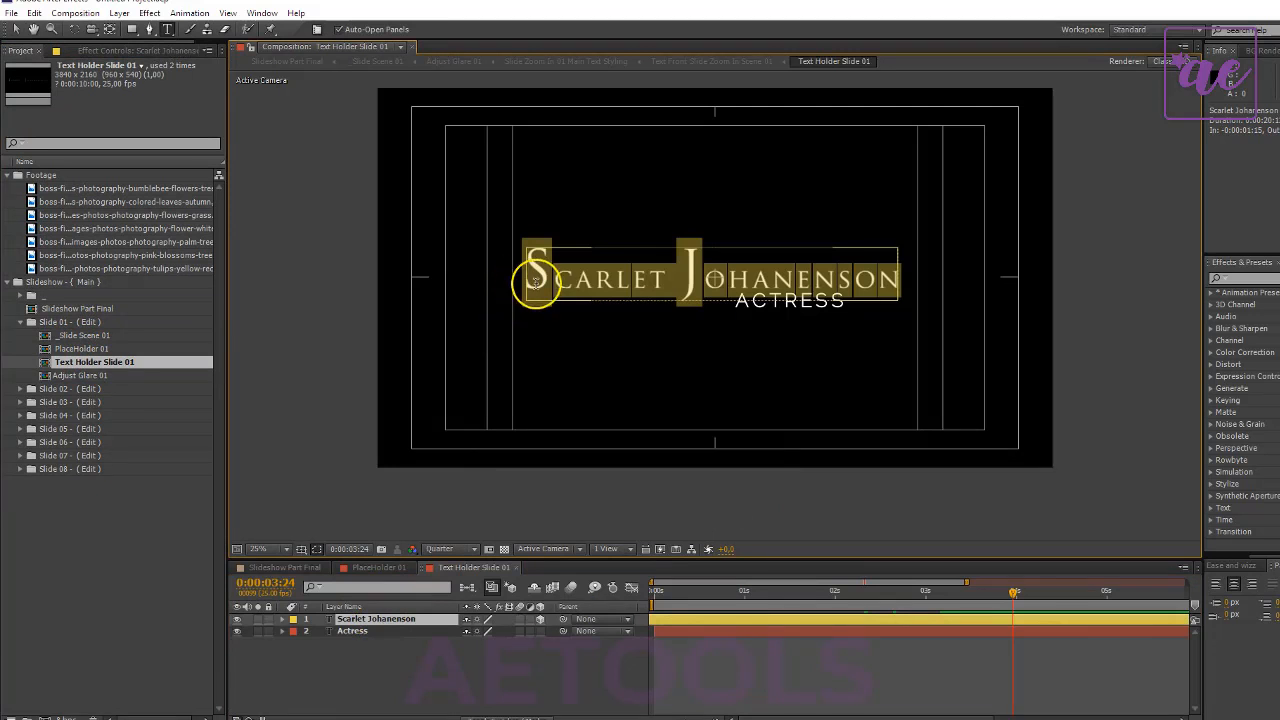
{"action": "left_click_drag", "start_coordinate": [537, 283], "coordinate": [524, 281]}
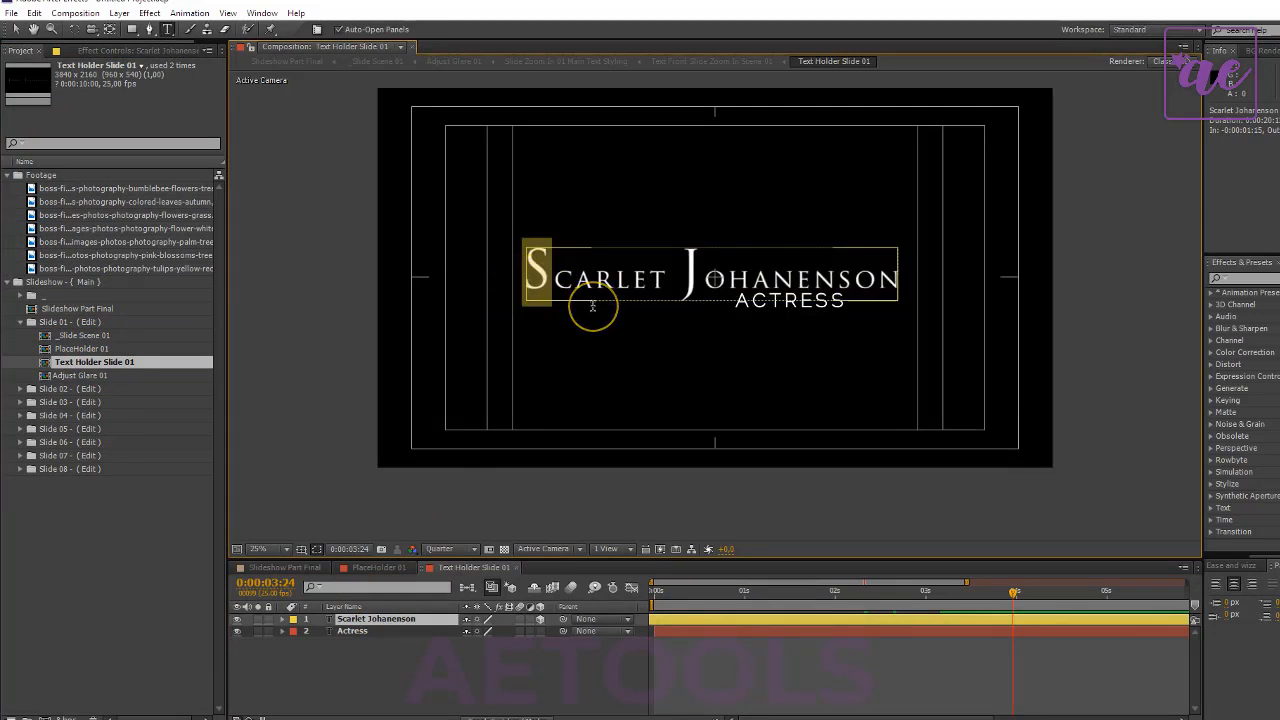
{"action": "type", "text": "F"}
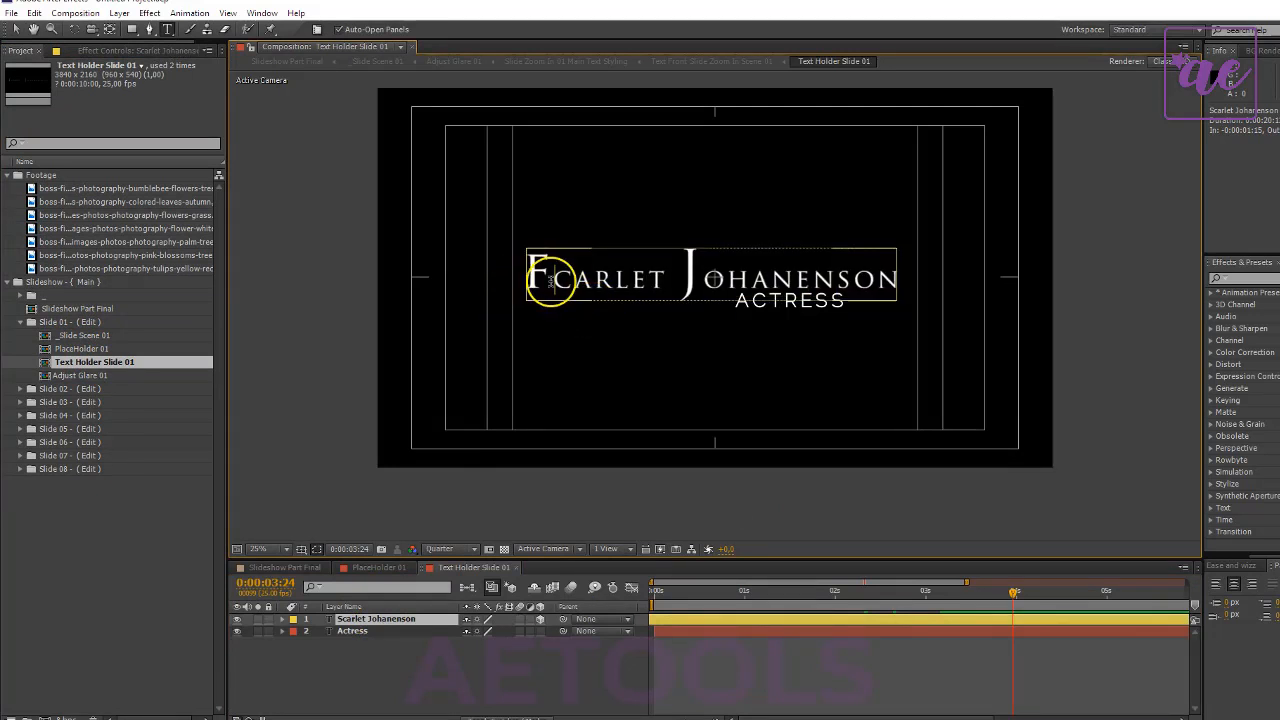
{"action": "key", "text": "BackSpace"}
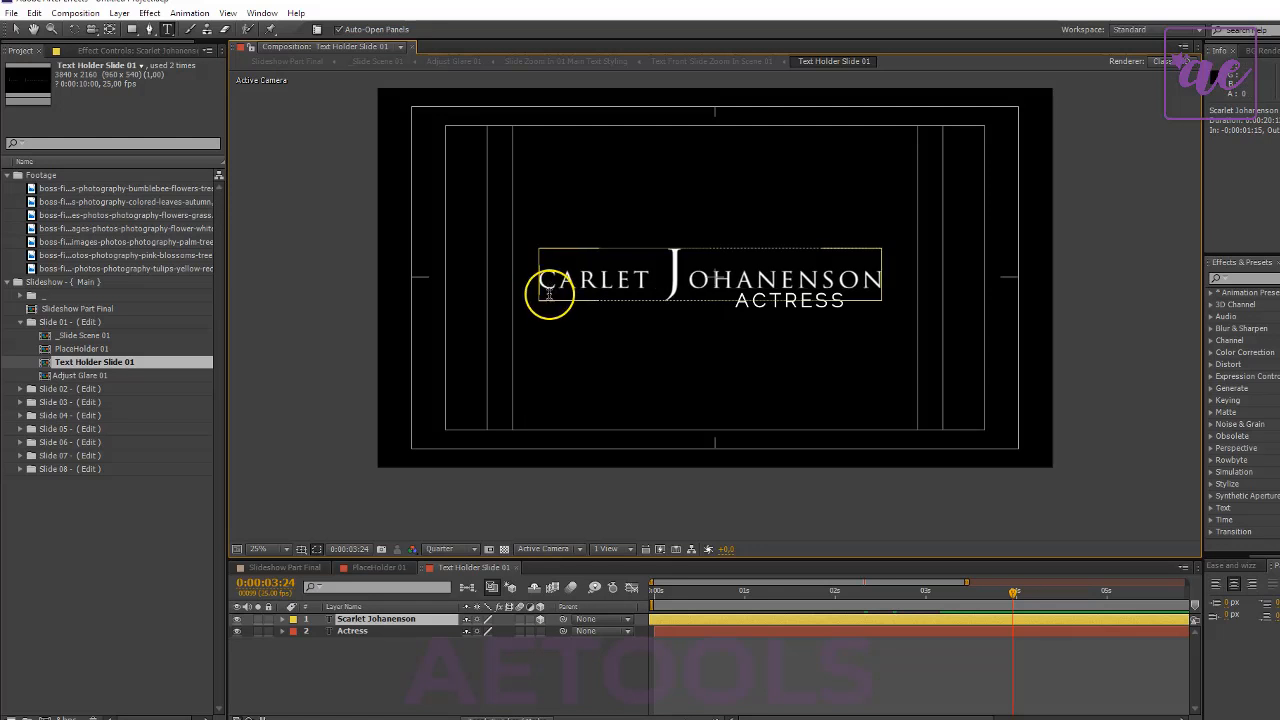
{"action": "type", "text": "F"}
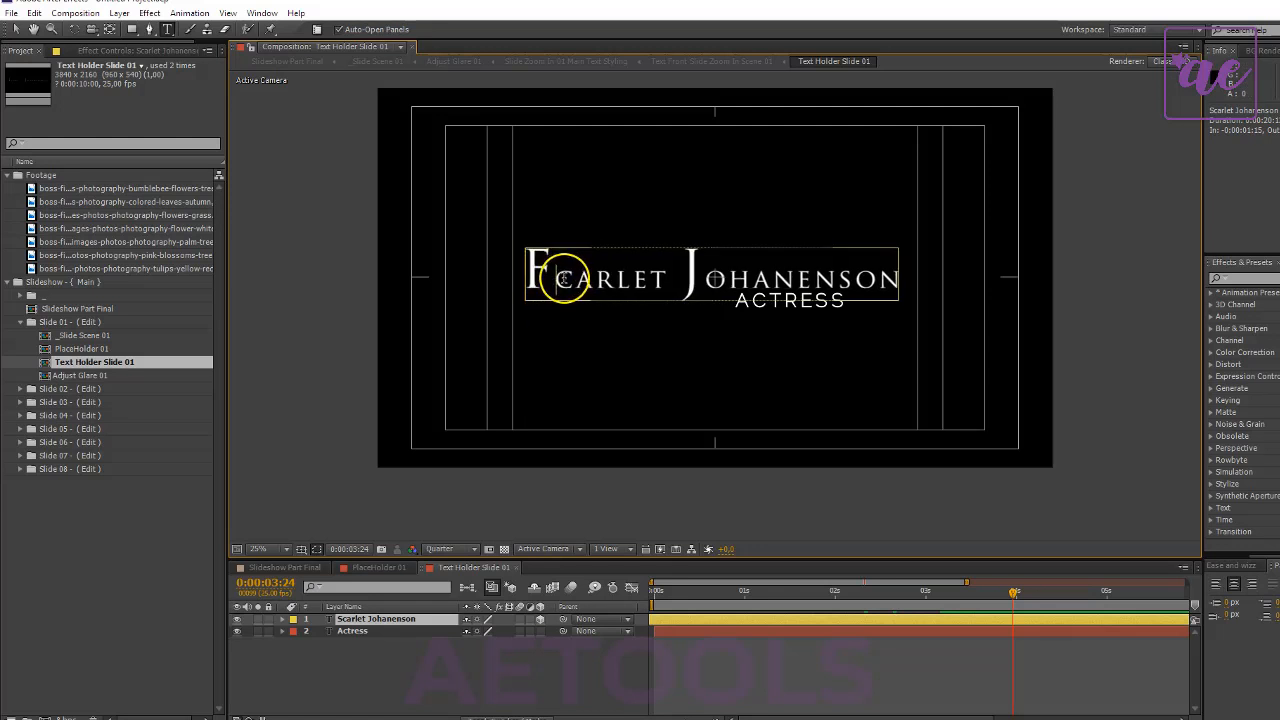
{"action": "left_click_drag", "start_coordinate": [563, 279], "coordinate": [665, 280]}
{"action": "key", "text": "BackSpace"}
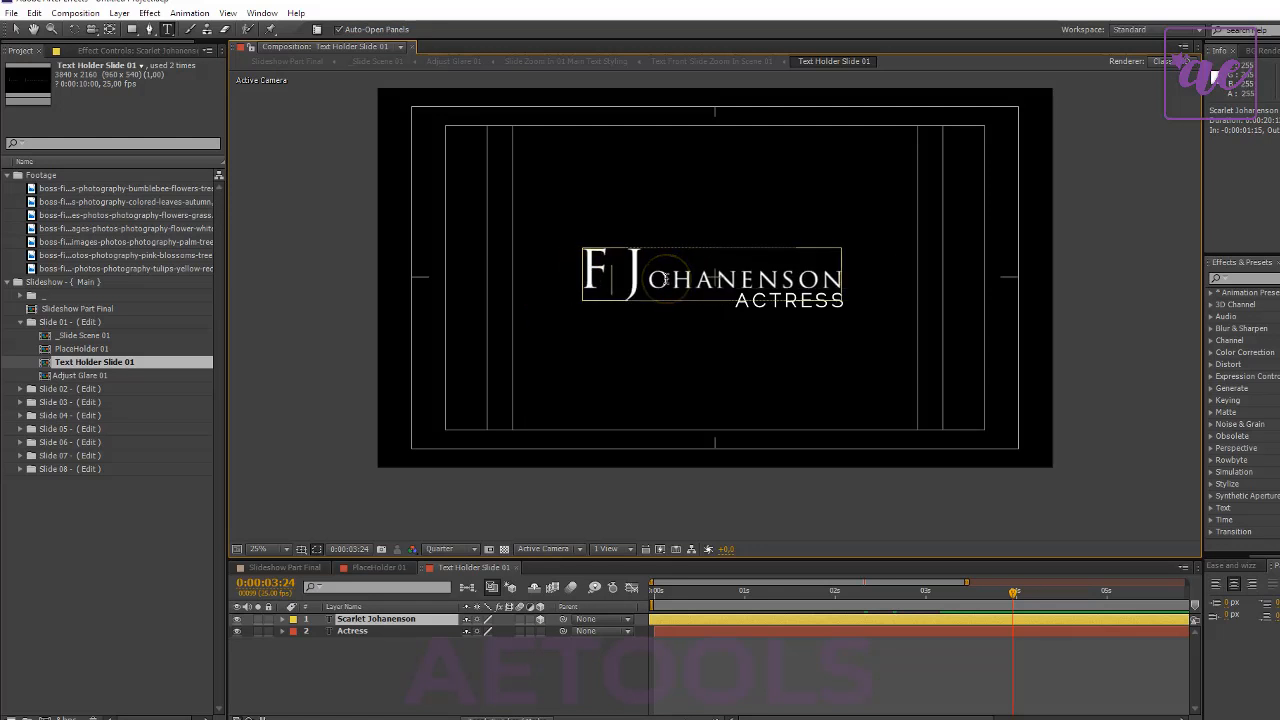
{"action": "type", "text": "louri"}
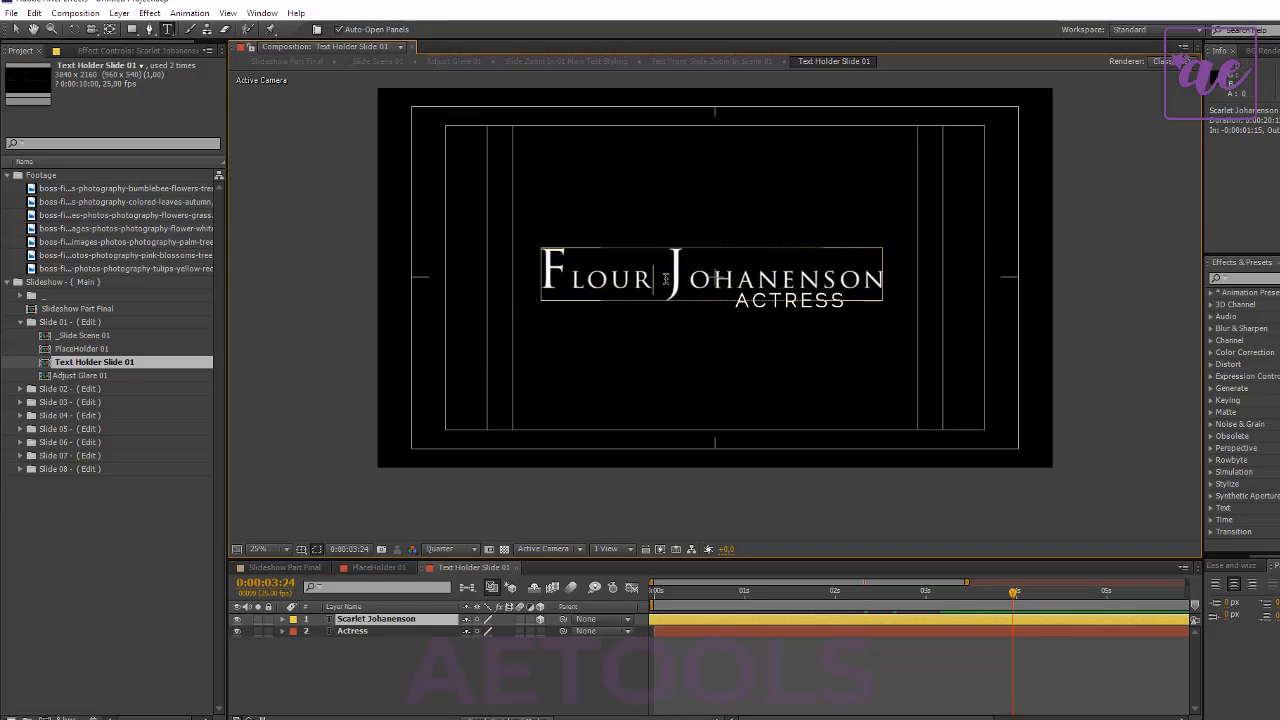
{"action": "type", "text": "sh"}
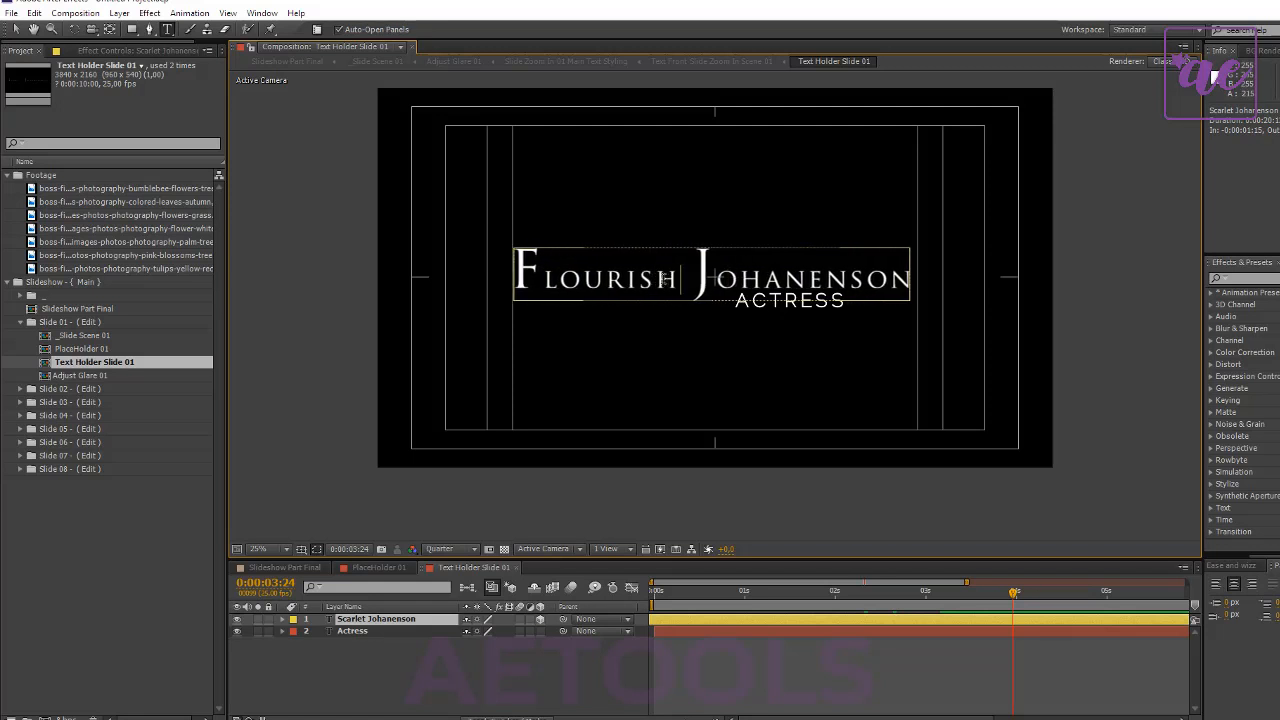
- Replace the second word of the main title with "Atmosphere", keeping its large initial letter
{"action": "left_click_drag", "start_coordinate": [698, 281], "coordinate": [708, 282]}
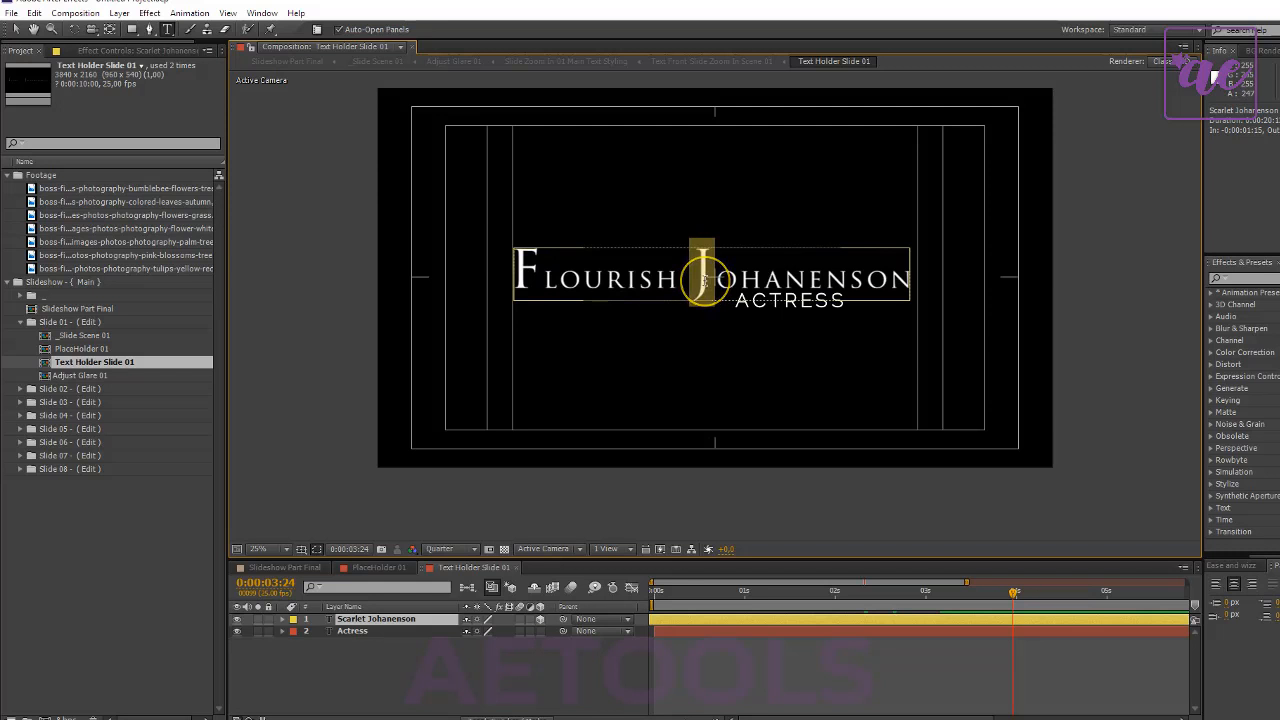
{"action": "type", "text": "A"}
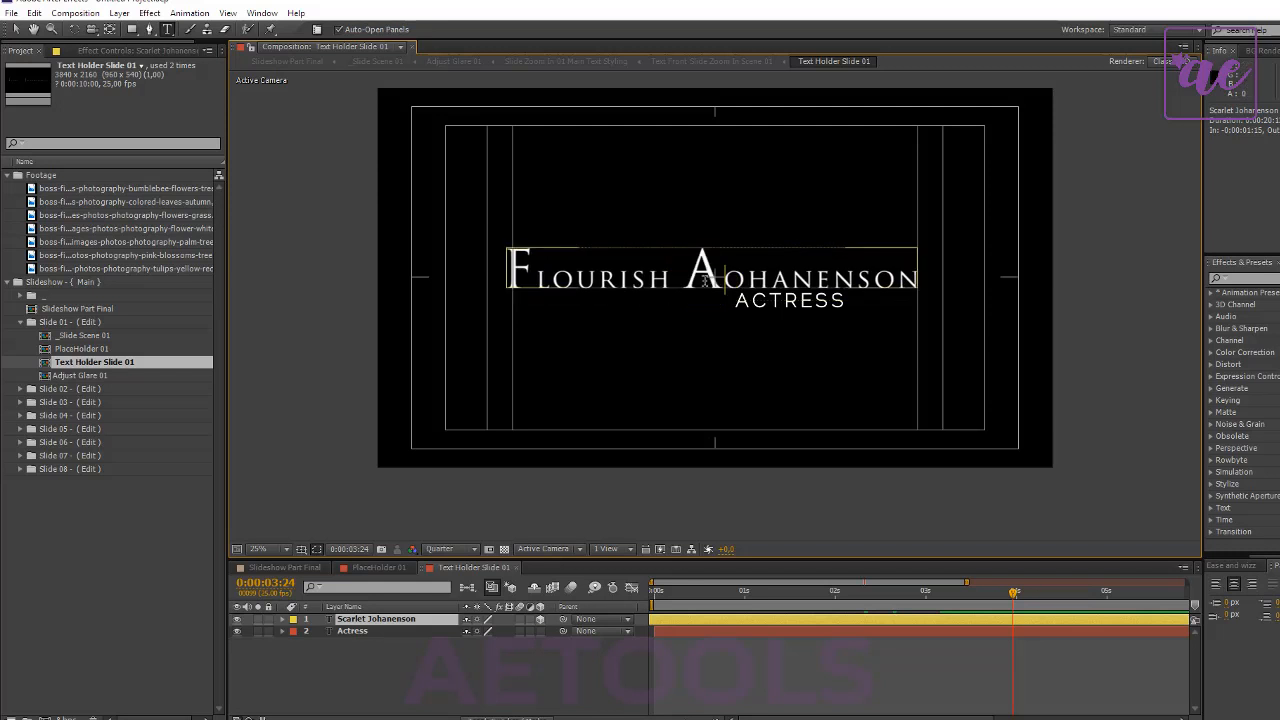
{"action": "left_click_drag", "start_coordinate": [722, 268], "coordinate": [967, 278]}
{"action": "key", "text": "BackSpace"}
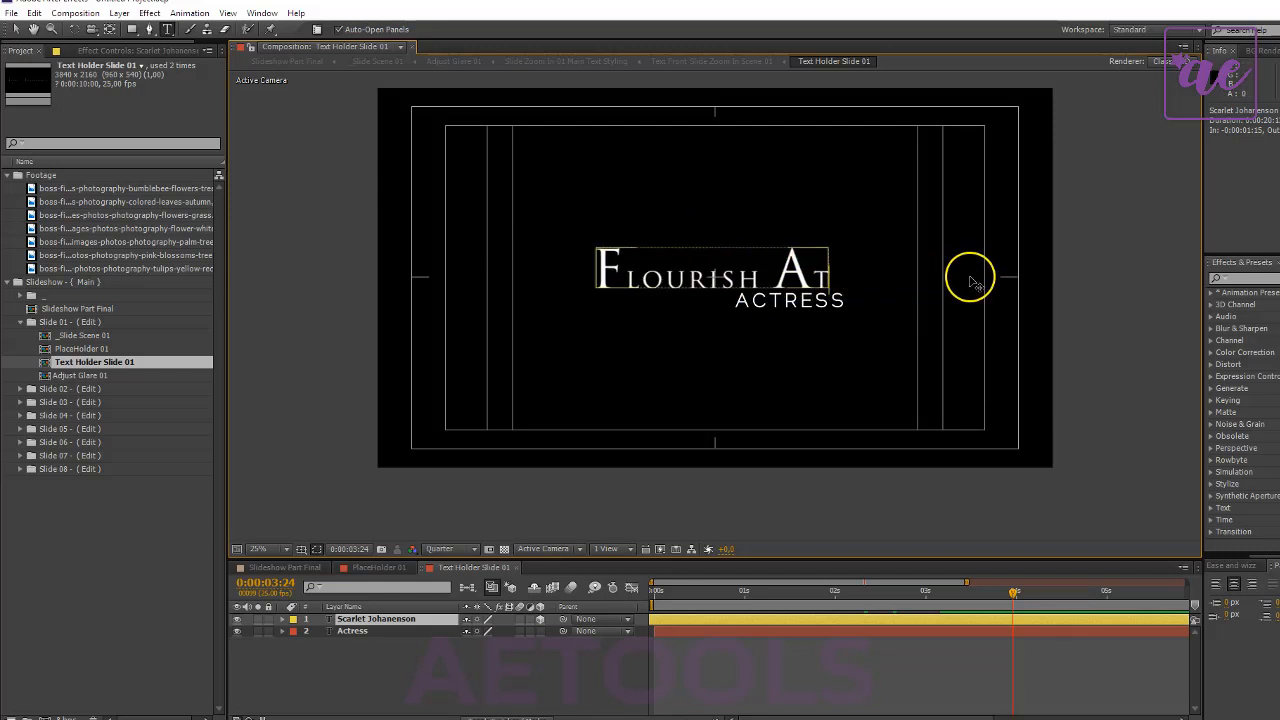
{"action": "type", "text": "tmosphere"}
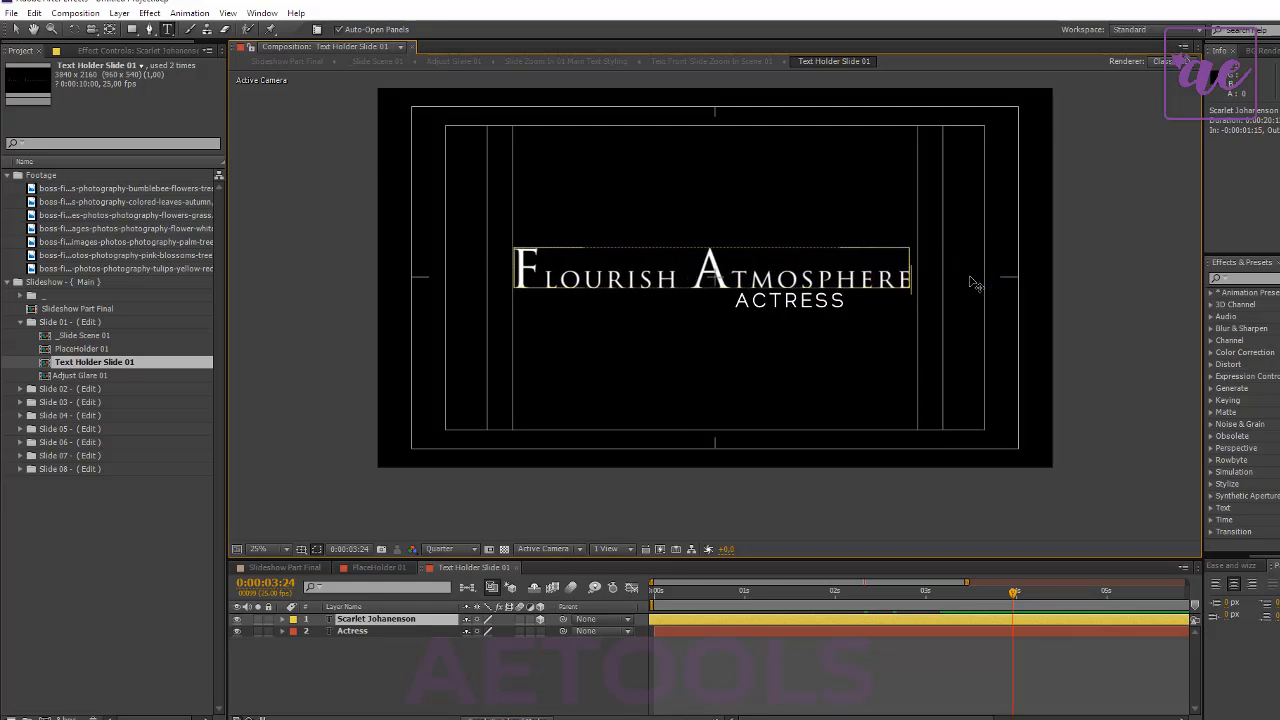
{"action": "left_click", "coordinate": [938, 334]}
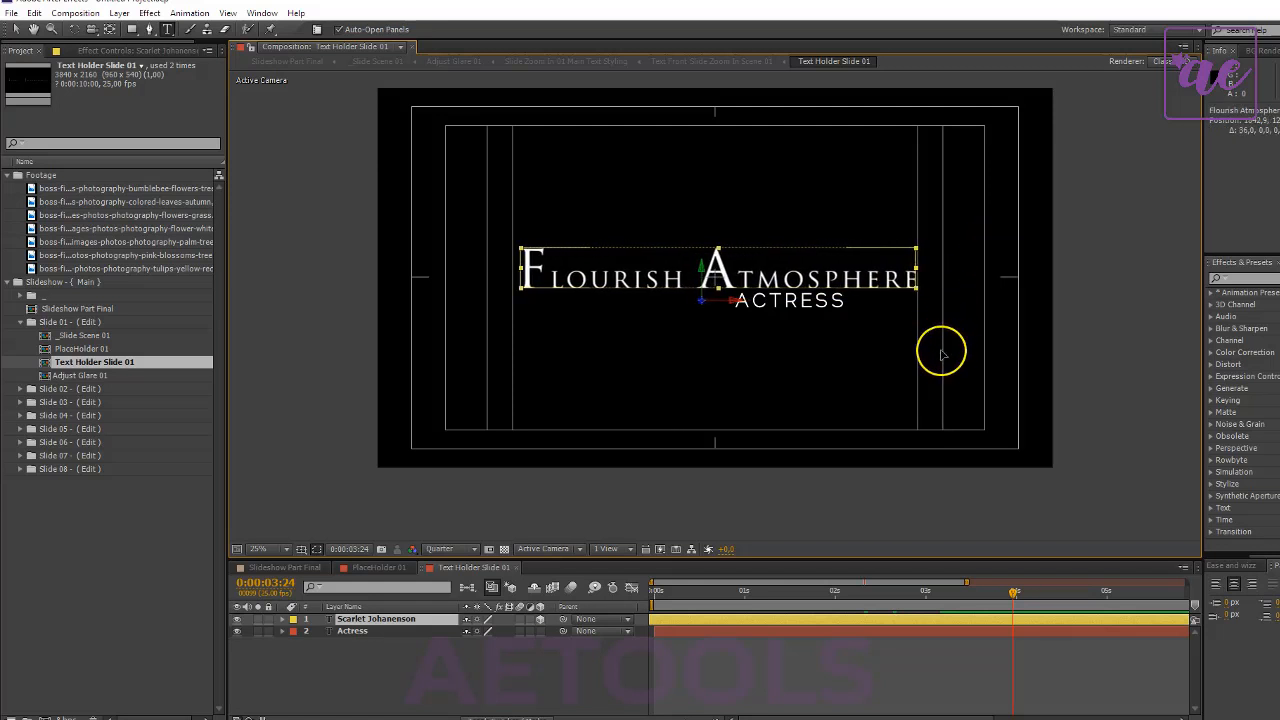
- Hide the Actress subtitle layer and check the first slide in Slideshow Part Final at 0:00:04:13
{"action": "left_click", "coordinate": [242, 632]}
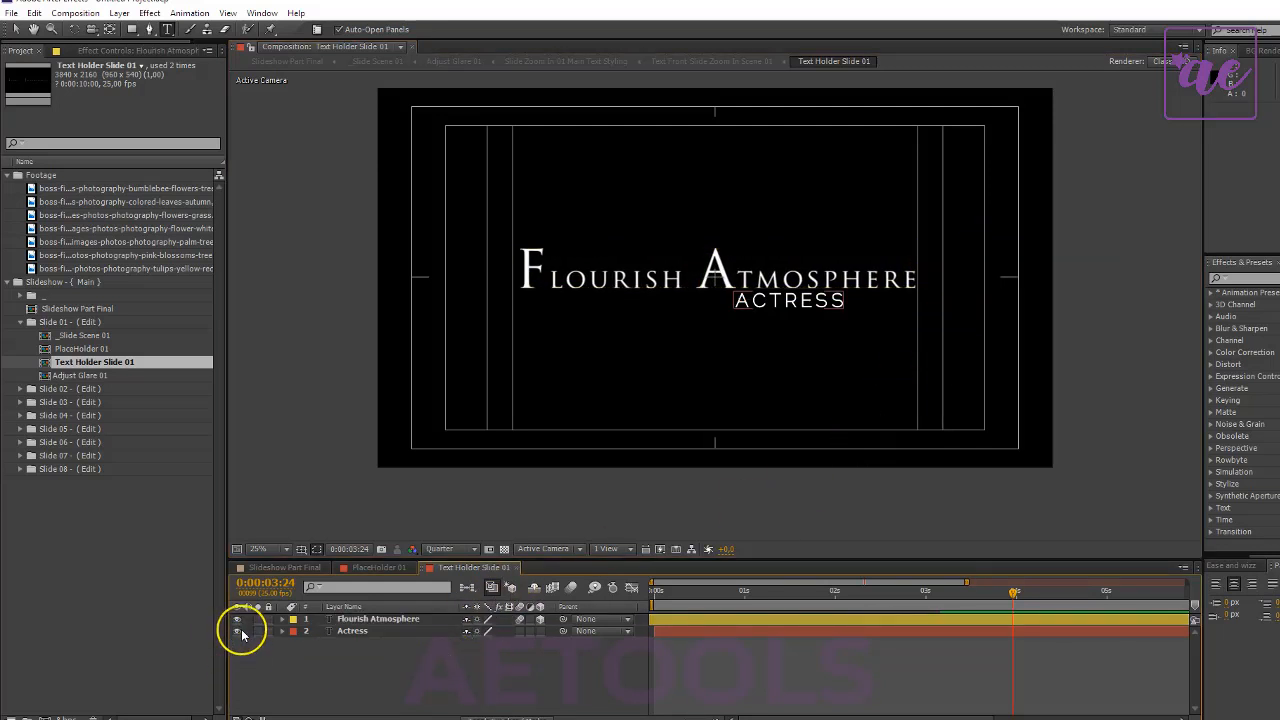
{"action": "left_click", "coordinate": [237, 632]}
{"action": "left_click", "coordinate": [268, 570]}
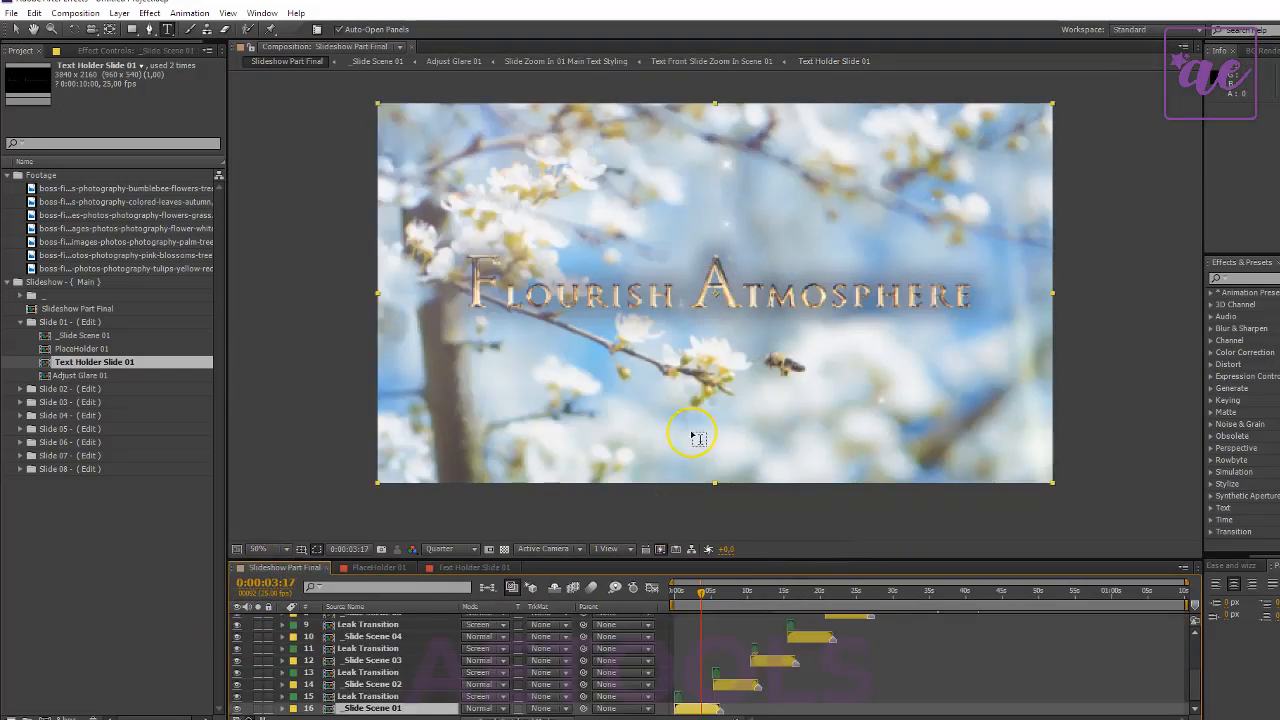
{"action": "scroll", "coordinate": [782, 332], "scroll_direction": "down", "scroll_amount": 1}
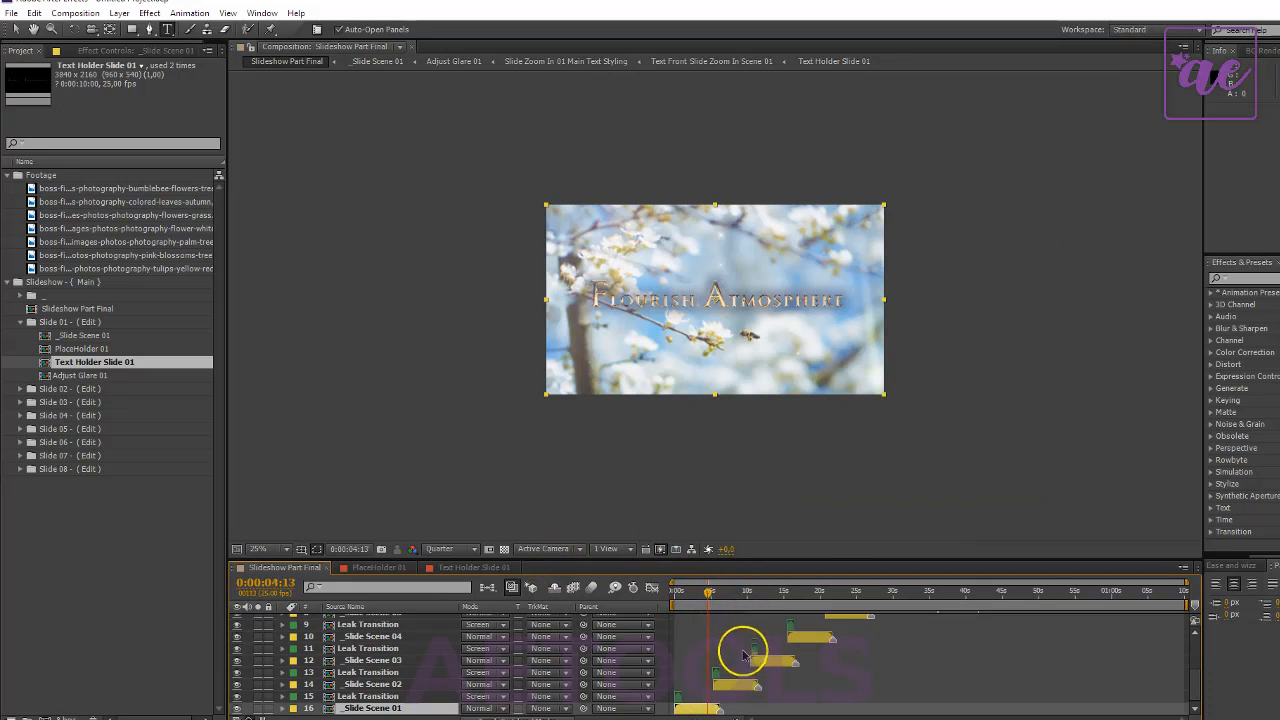
- Check the second slide in Slideshow Part Final at 0:00:08:24, then open the Adjust Glare 01 composition
{"action": "left_click", "coordinate": [741, 590]}
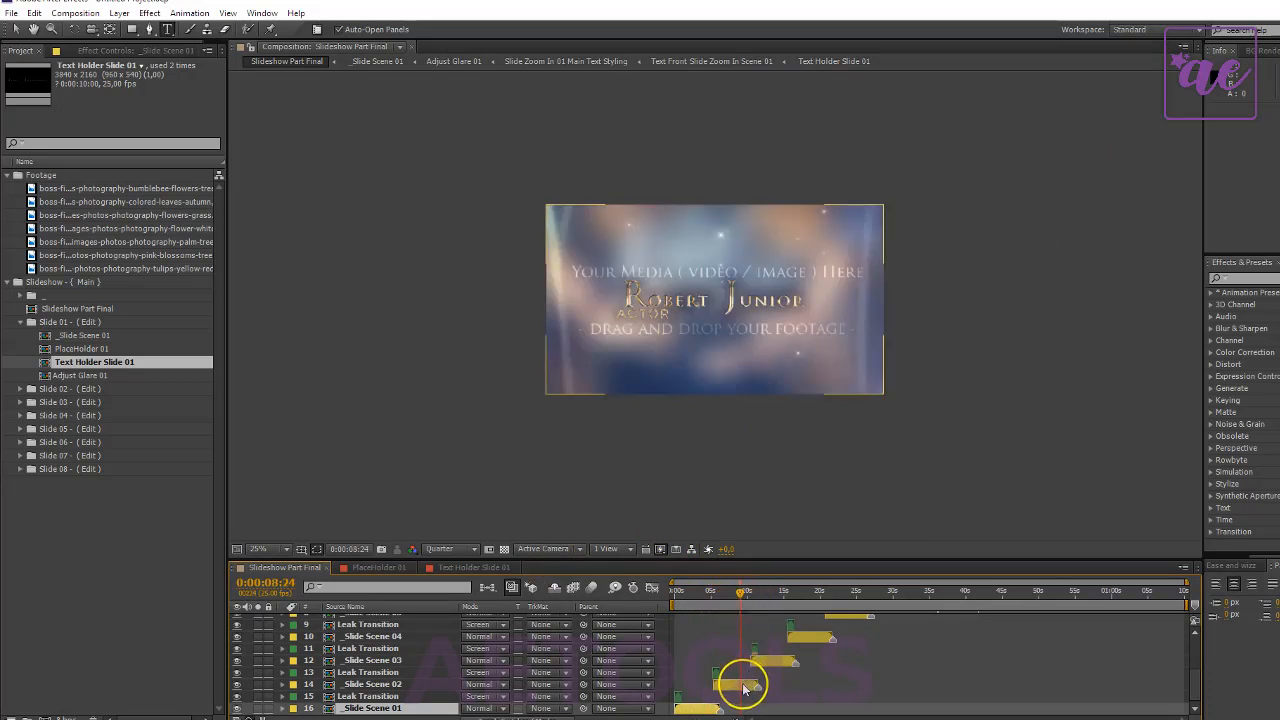
{"action": "left_click", "coordinate": [744, 688]}
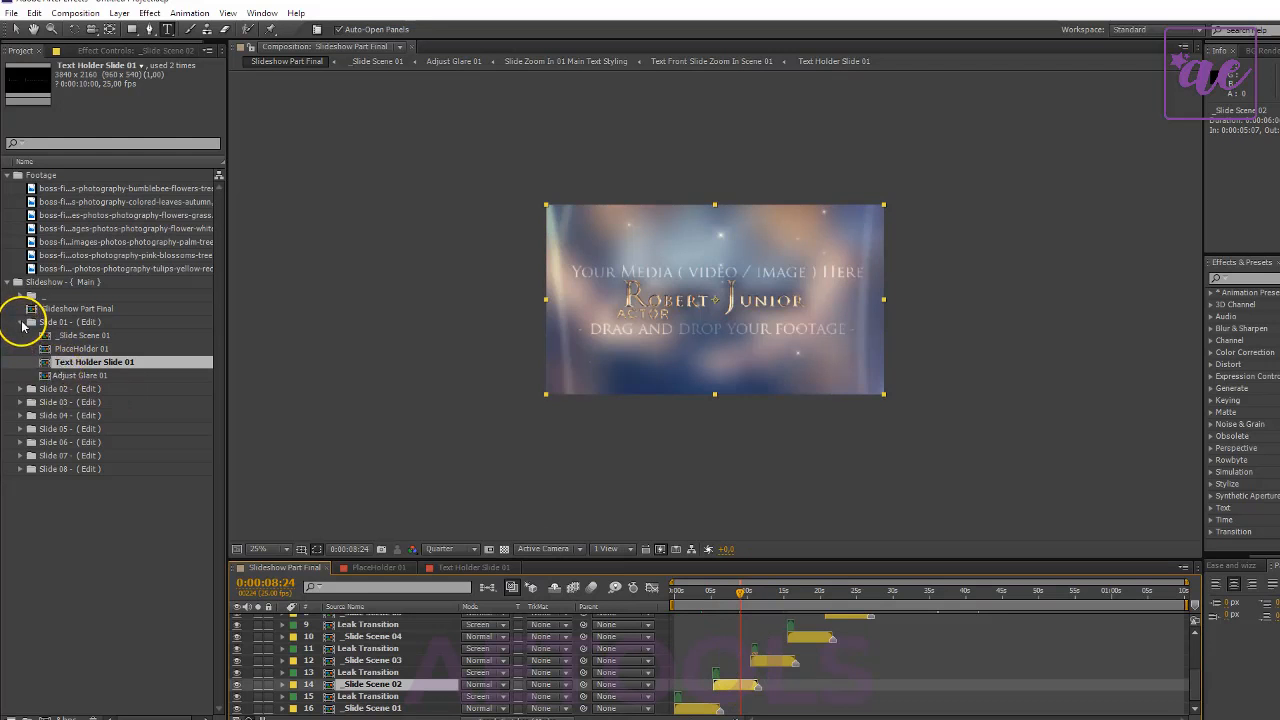
{"action": "left_click", "coordinate": [58, 377]}
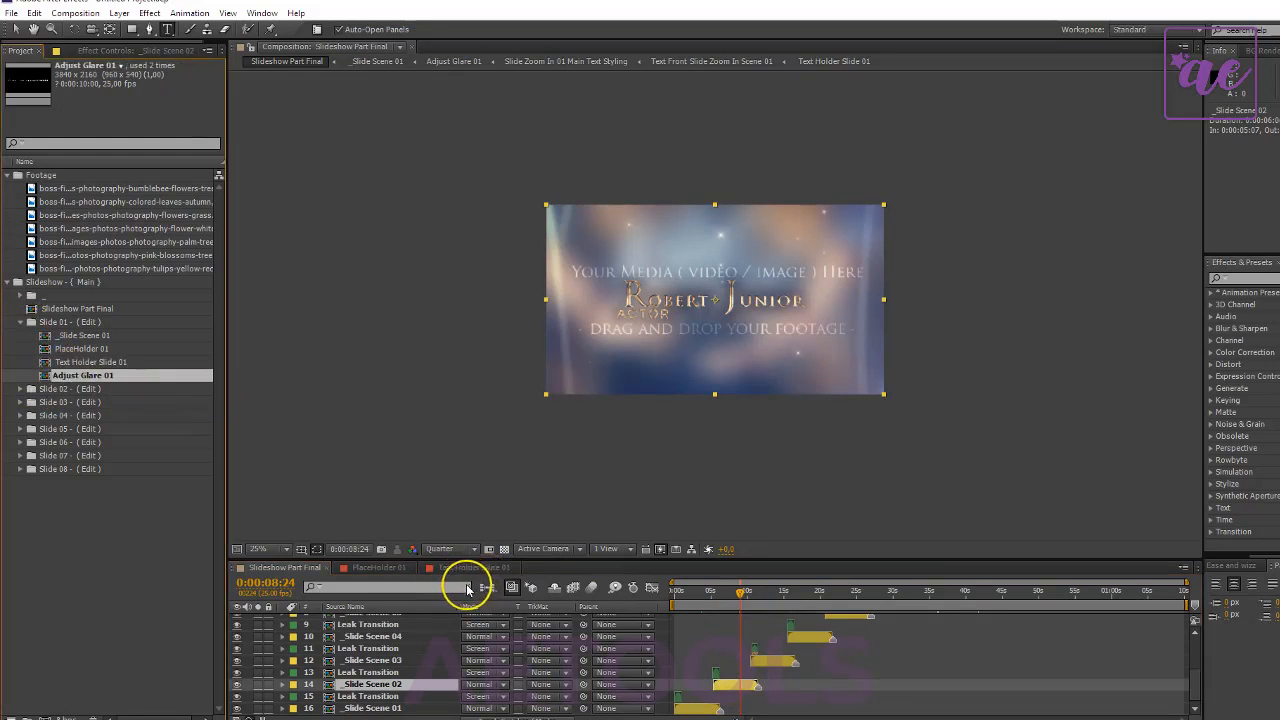
{"action": "left_click", "coordinate": [378, 567]}
{"action": "double_click", "coordinate": [110, 374]}
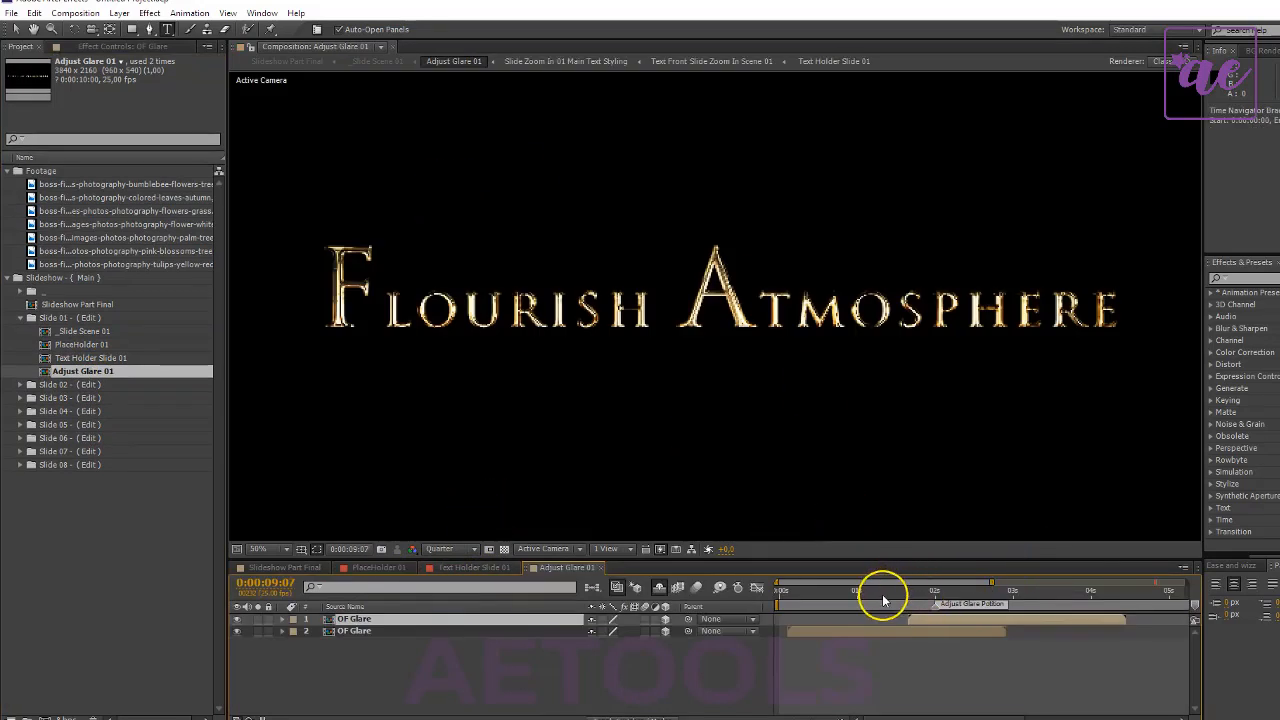
- At 0:00:01:11 in Adjust Glare 01, move the lower OF Glare layer up onto the tip of the large A
{"action": "left_click_drag", "start_coordinate": [883, 591], "coordinate": [836, 613]}
{"action": "scroll", "coordinate": [743, 403], "scroll_direction": "down", "scroll_amount": 2}
{"action": "left_click", "coordinate": [371, 631]}
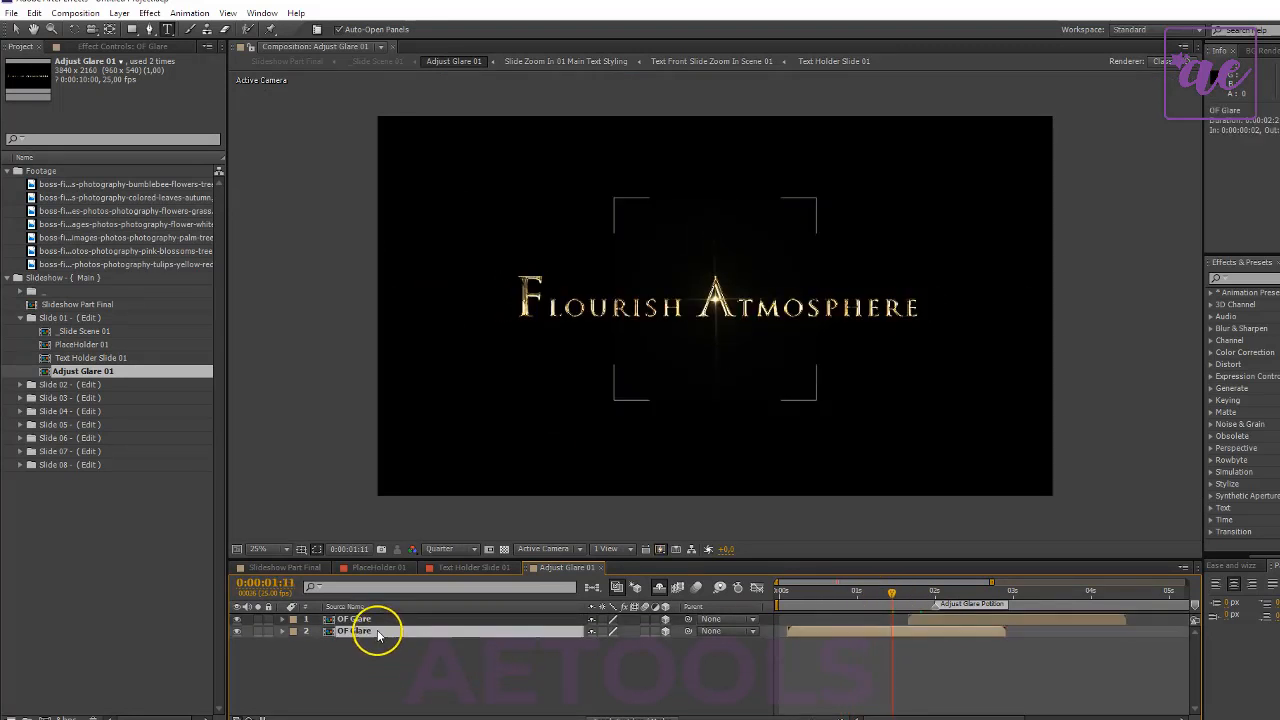
{"action": "key", "text": "period"}
{"action": "key", "text": "period"}
{"action": "key", "text": "period"}
{"action": "key", "text": "period"}
{"action": "scroll", "coordinate": [737, 360], "scroll_direction": "down", "scroll_amount": 2}
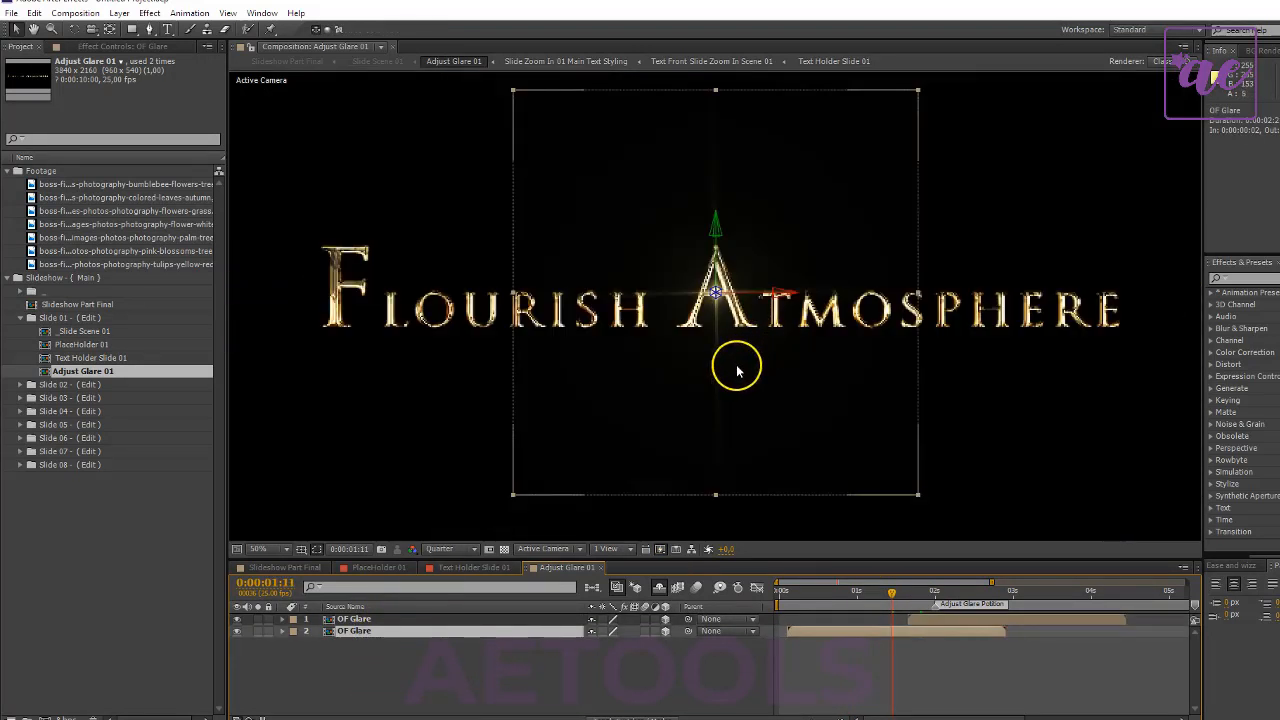
{"action": "left_click_drag", "start_coordinate": [646, 392], "coordinate": [645, 352]}
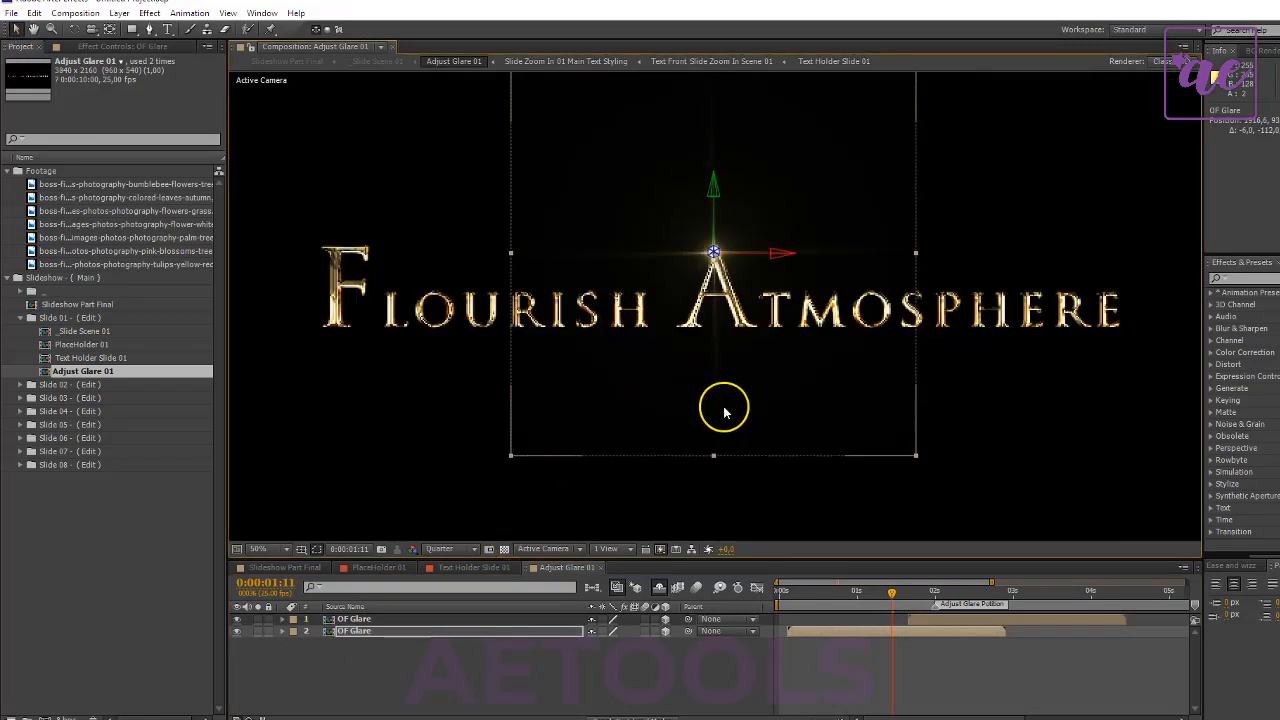
{"action": "left_click_drag", "start_coordinate": [754, 380], "coordinate": [756, 384]}
- At 0:00:02:17, move the upper OF Glare layer about 526 px right and 102 px down, and return to Slideshow Part Final
{"action": "left_click", "coordinate": [954, 631]}
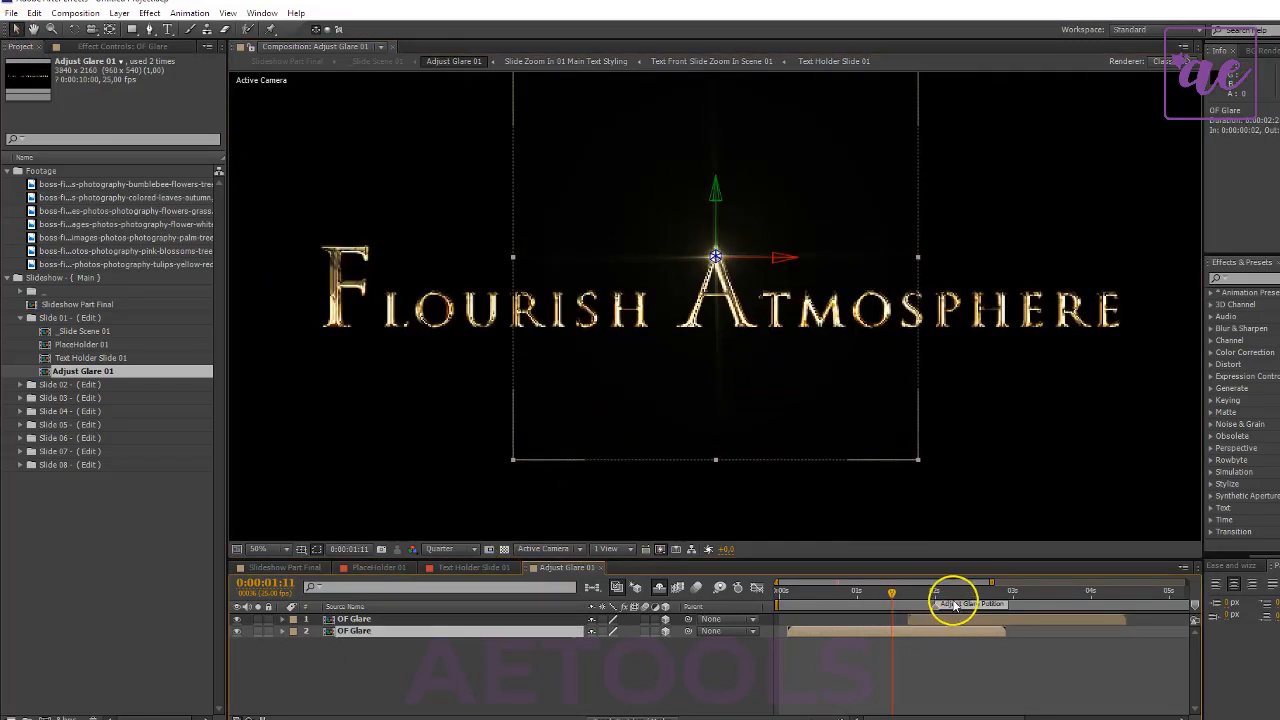
{"action": "left_click_drag", "start_coordinate": [964, 601], "coordinate": [988, 592]}
{"action": "left_click", "coordinate": [1049, 620]}
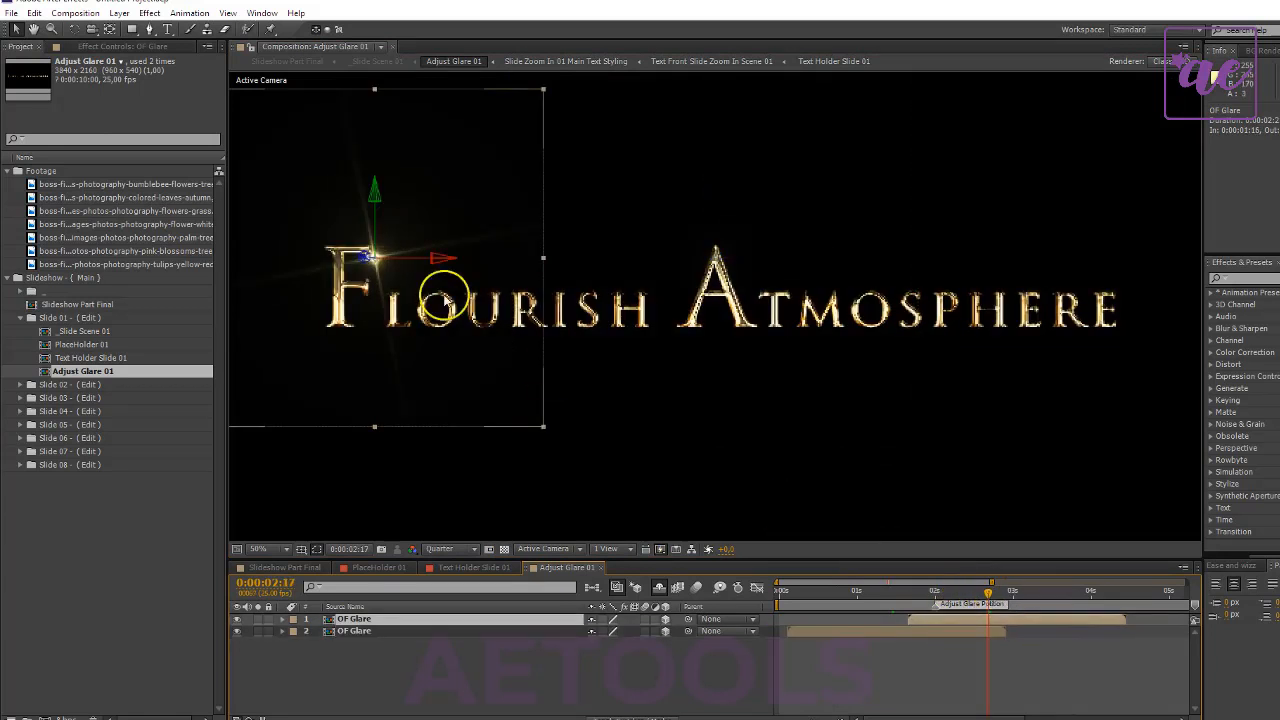
{"action": "left_click_drag", "start_coordinate": [430, 318], "coordinate": [604, 350]}
{"action": "left_click", "coordinate": [268, 566]}
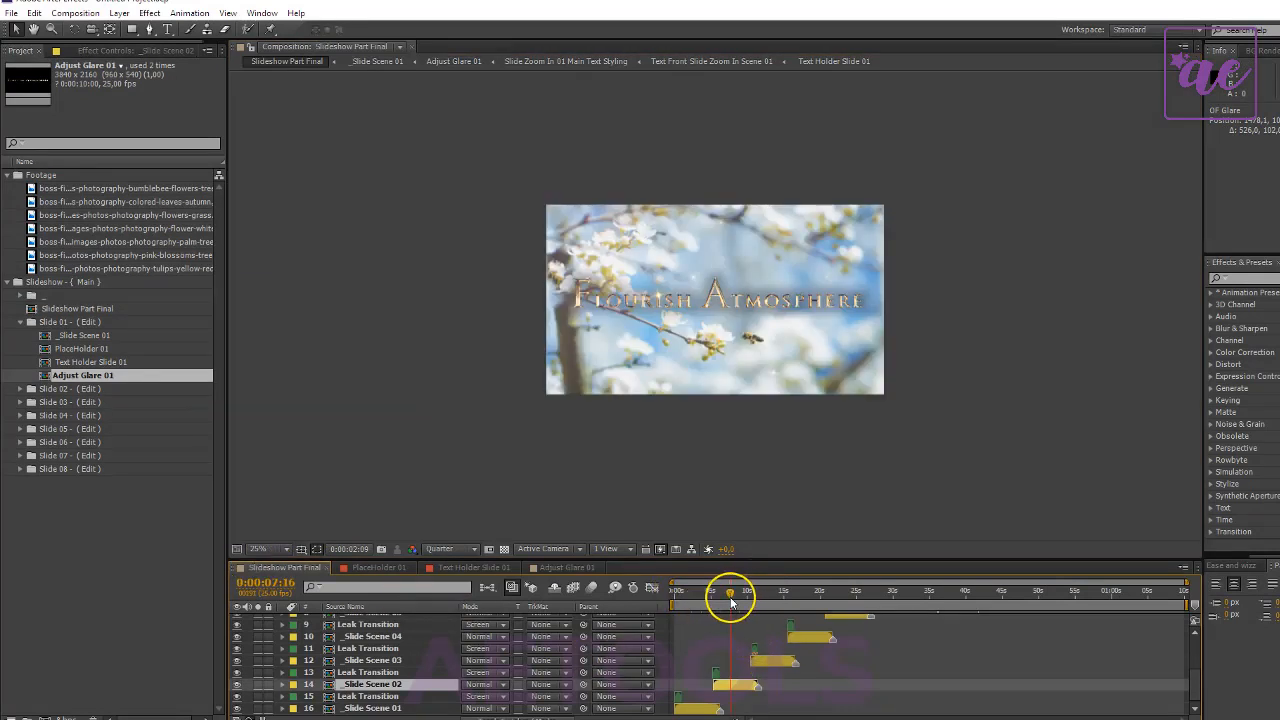
- Look through the Slide 02 folder's compositions and hide both the name and actor text layers in Text Holder Slide 02
{"action": "left_click", "coordinate": [21, 323]}
{"action": "double_click", "coordinate": [78, 337]}
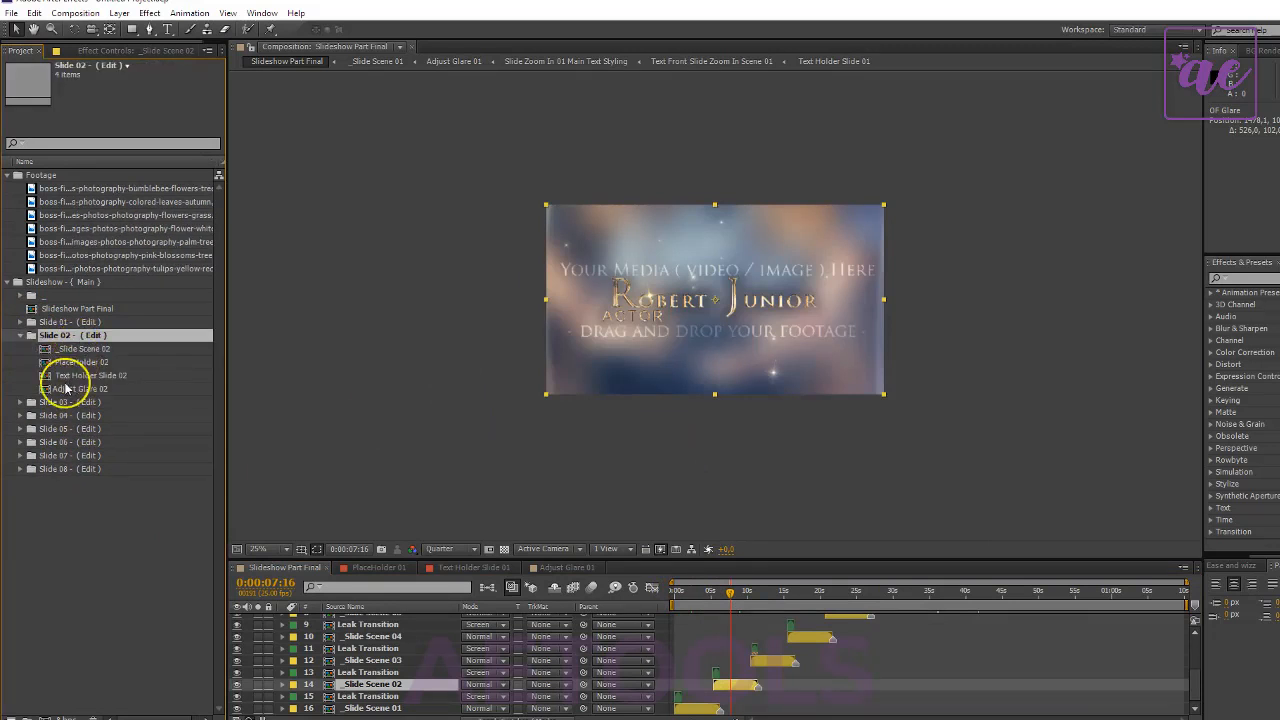
{"action": "left_click", "coordinate": [87, 351]}
{"action": "left_click", "coordinate": [96, 377]}
{"action": "left_click", "coordinate": [99, 389]}
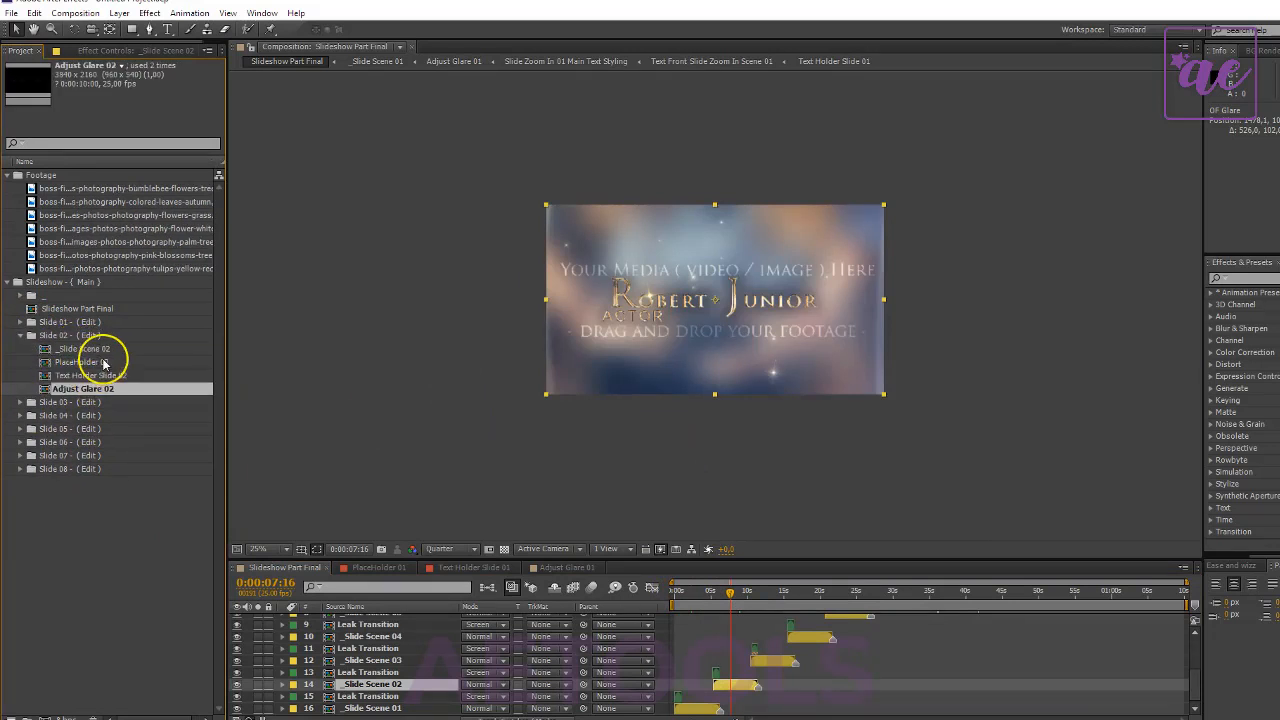
{"action": "left_click", "coordinate": [103, 363]}
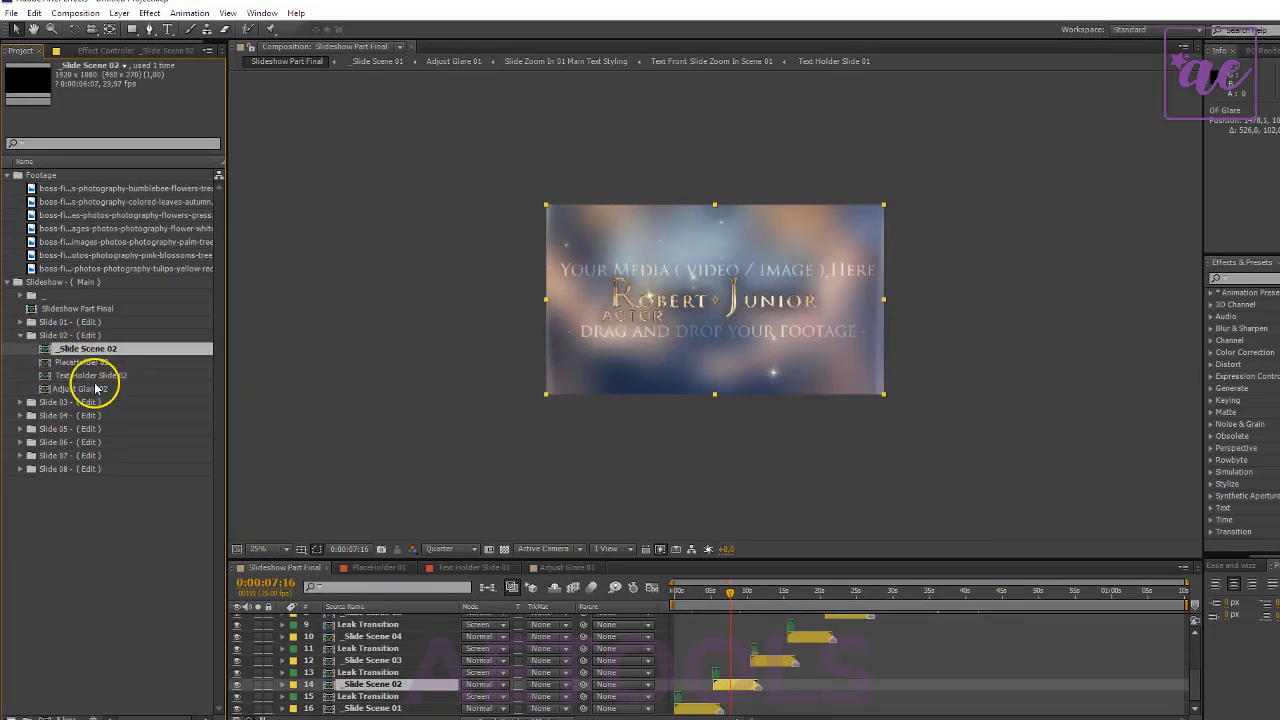
{"action": "double_click", "coordinate": [94, 376]}
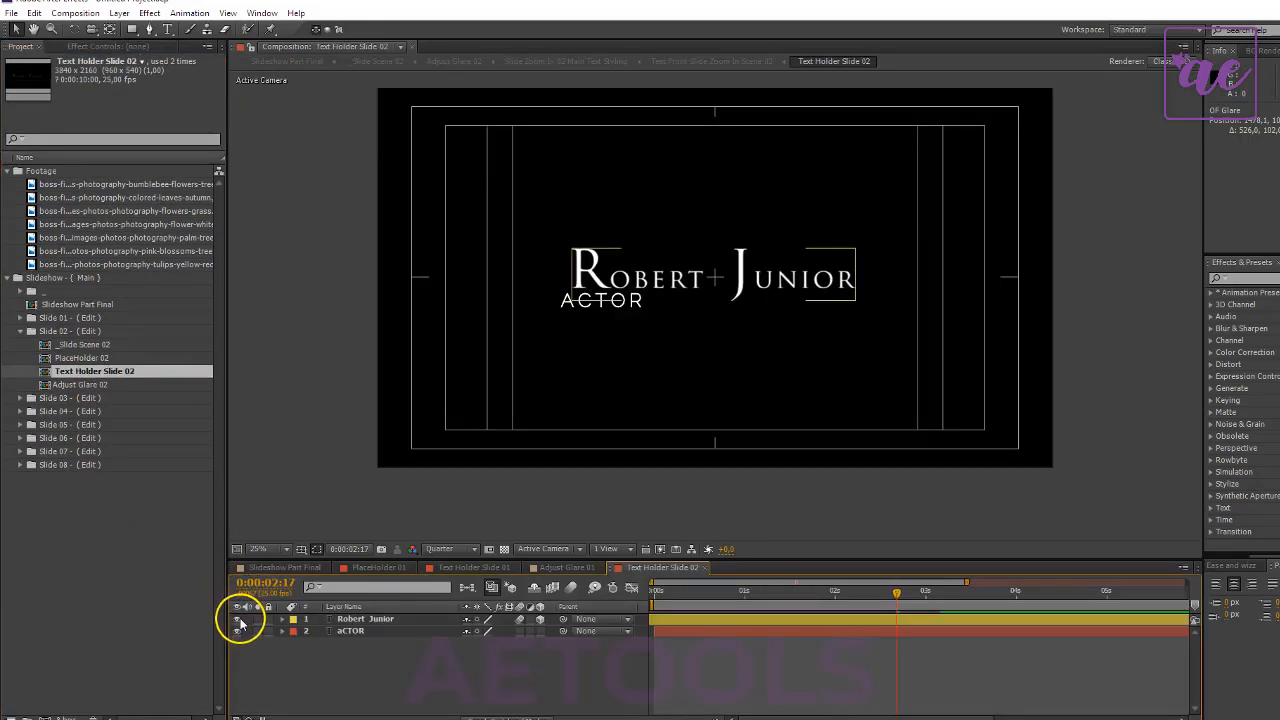
{"action": "left_click", "coordinate": [240, 622]}
- Hide both OF Glare layers in Adjust Glare 02 and open the PlaceHolder 02 composition
{"action": "double_click", "coordinate": [100, 384]}
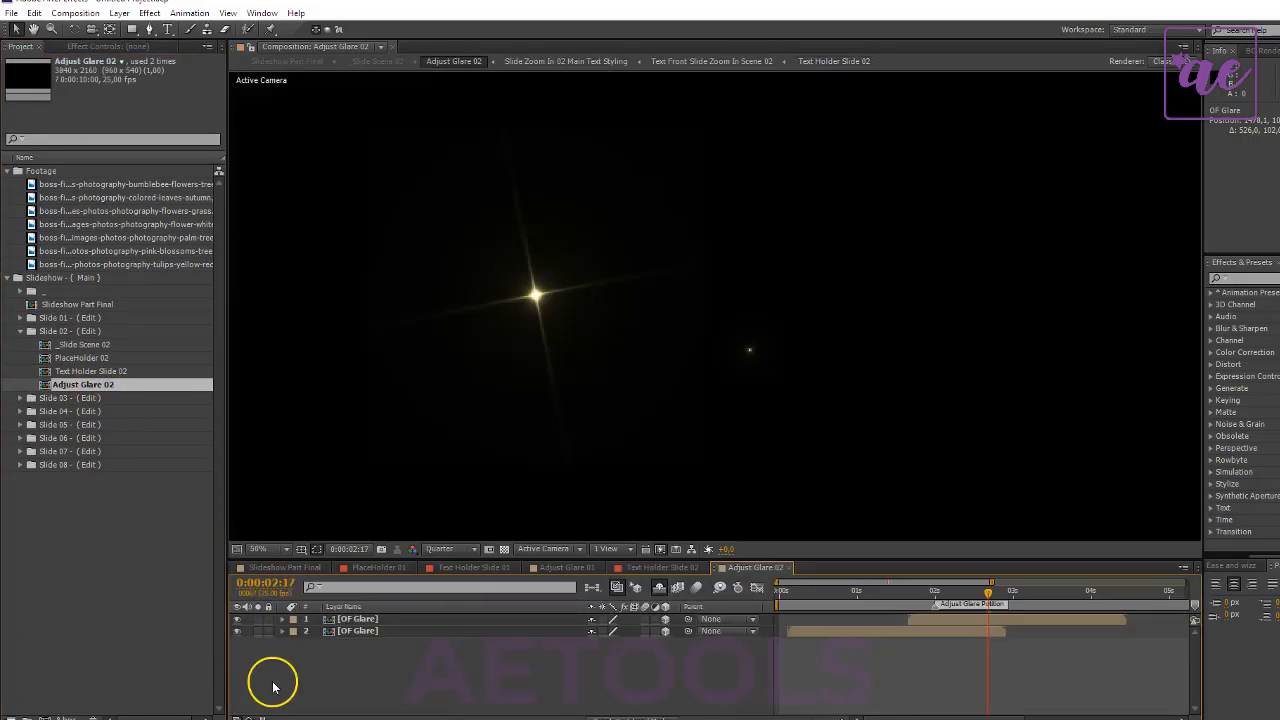
{"action": "left_click_drag", "start_coordinate": [239, 619], "coordinate": [240, 633]}
{"action": "left_click", "coordinate": [70, 582]}
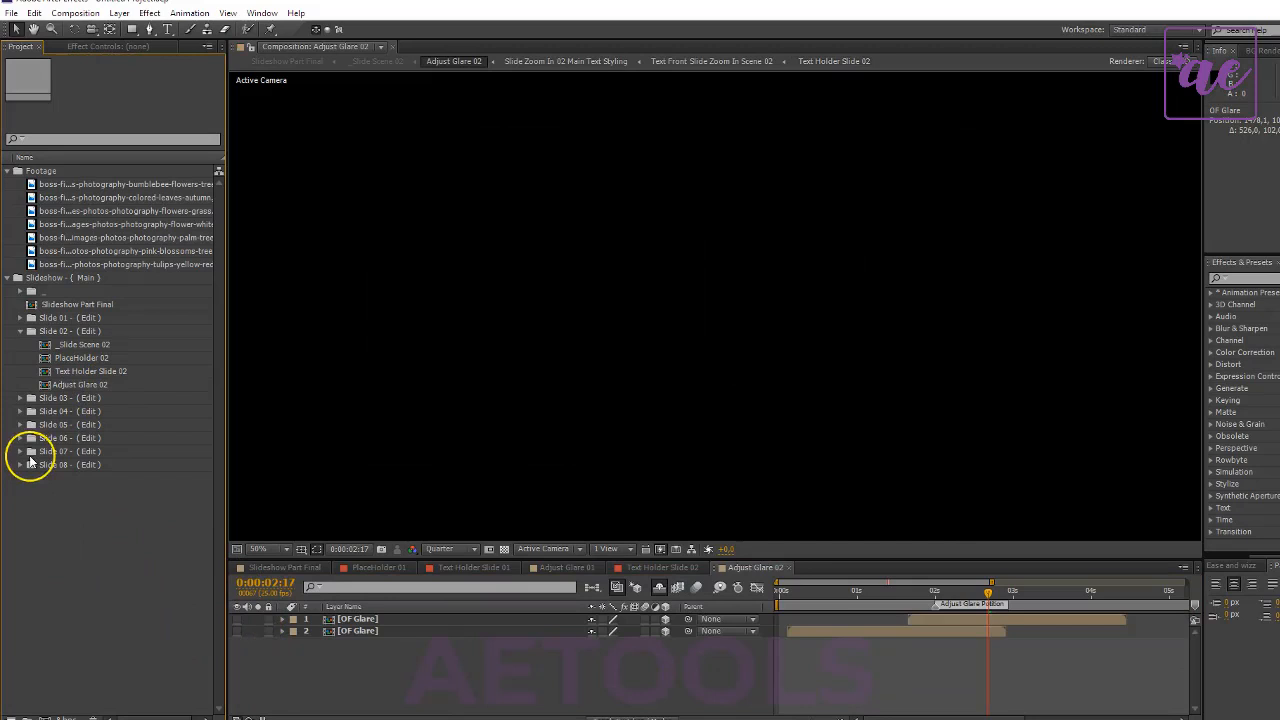
{"action": "double_click", "coordinate": [80, 358]}
{"action": "double_click", "coordinate": [94, 560]}
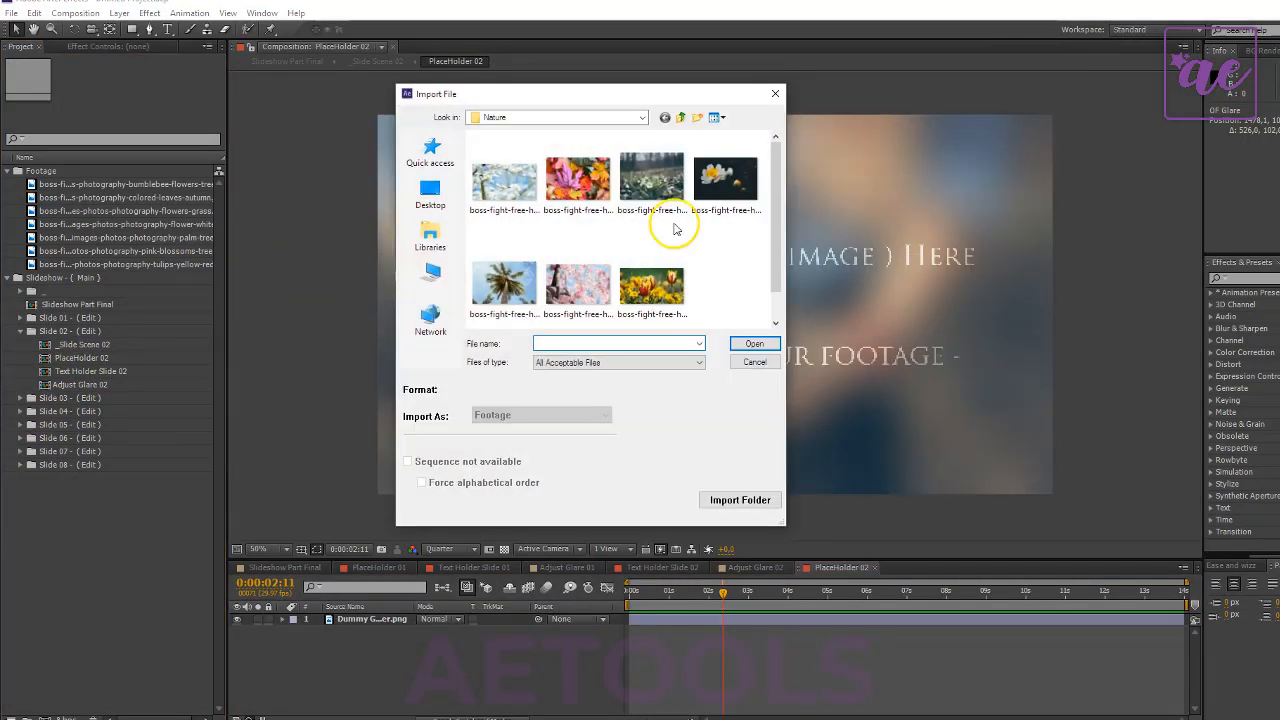
{"action": "left_click", "coordinate": [578, 182]}
{"action": "left_click", "coordinate": [754, 343]}
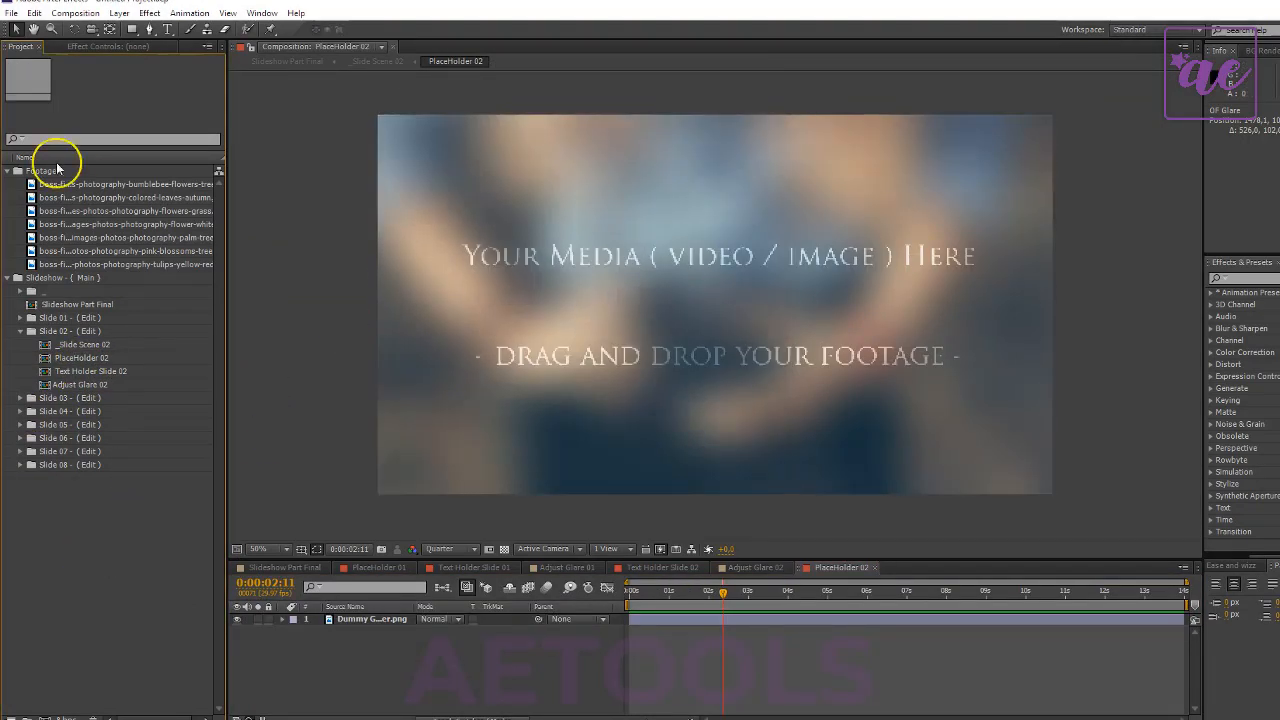
- Add the colored autumn leaves photo beneath the dummy image in PlaceHolder 02, hide the dummy, and scale the photo to 39%
{"action": "left_click_drag", "start_coordinate": [98, 202], "coordinate": [414, 651]}
{"action": "left_click", "coordinate": [237, 619]}
{"action": "key", "text": "s"}
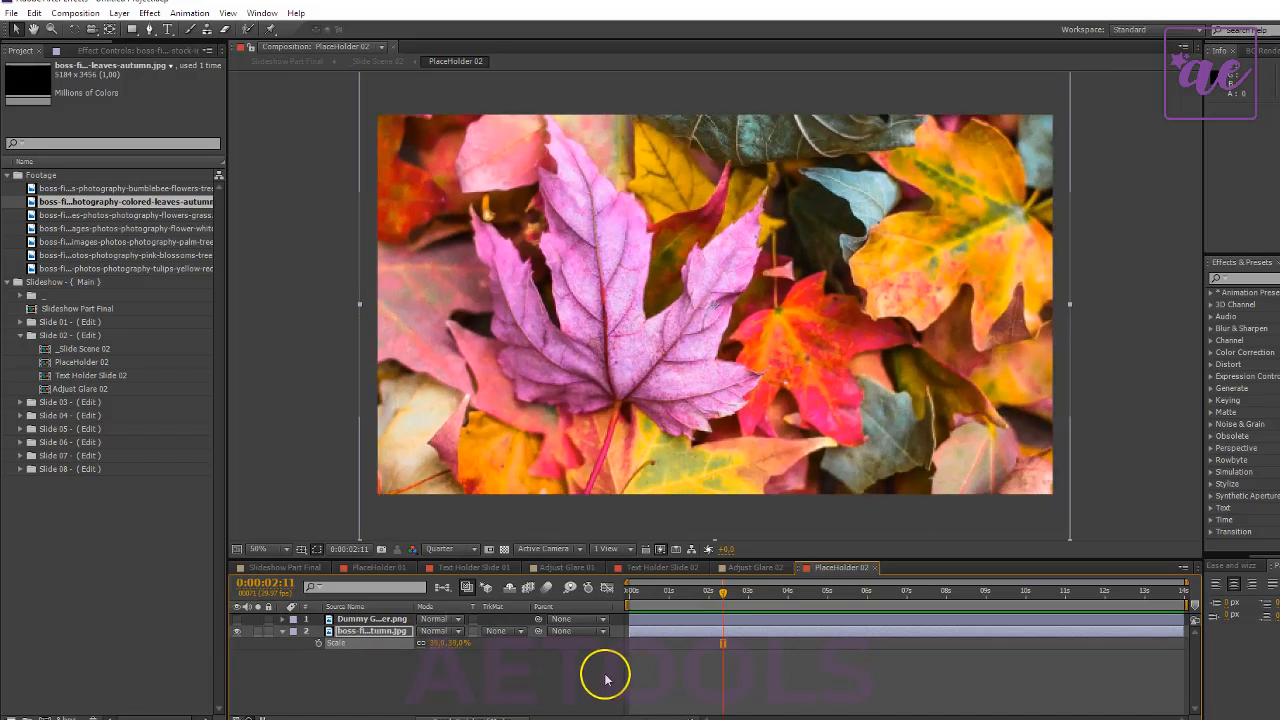
{"action": "left_click", "coordinate": [530, 681]}
- Review the second slide with its new photo in Slideshow Part Final at 0:00:08:15
{"action": "left_click", "coordinate": [290, 566]}
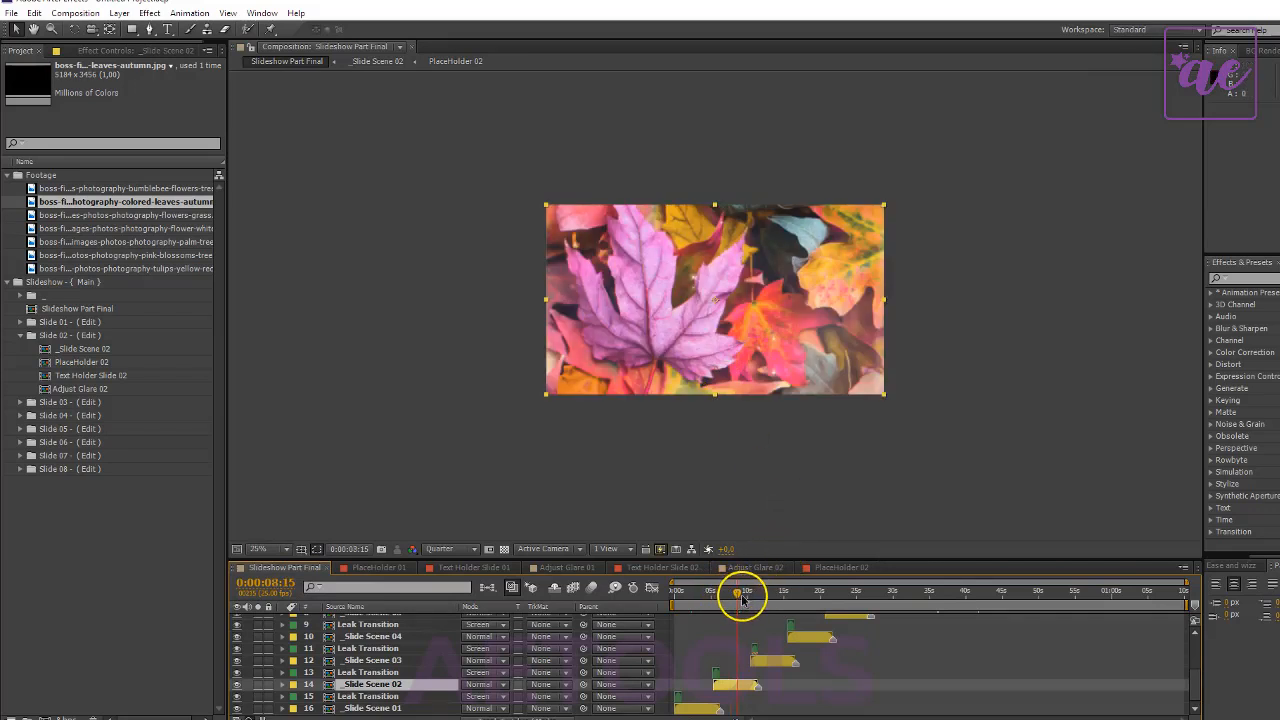
{"action": "key", "text": "period"}
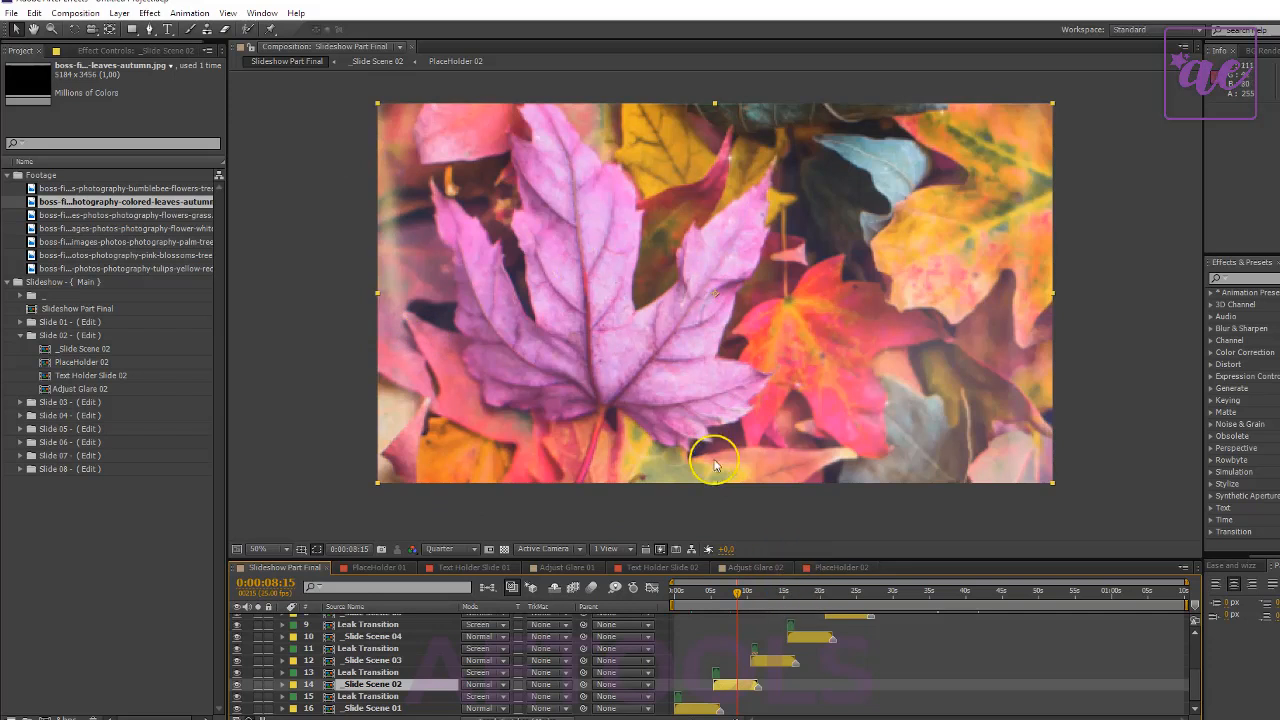
{"action": "left_click", "coordinate": [770, 595]}
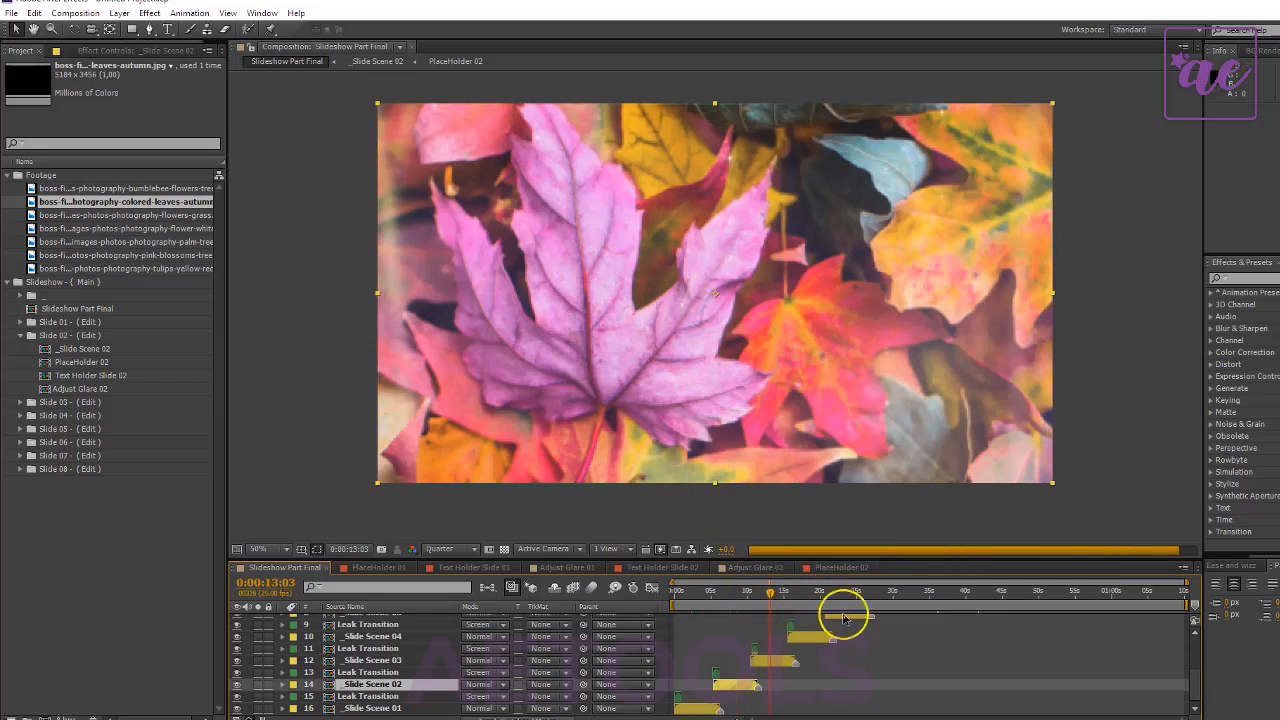
- End the work area of Slideshow Part Final at 0:00:42:02, where the last slide finishes
{"action": "scroll", "coordinate": [855, 641], "scroll_direction": "up", "scroll_amount": 3}
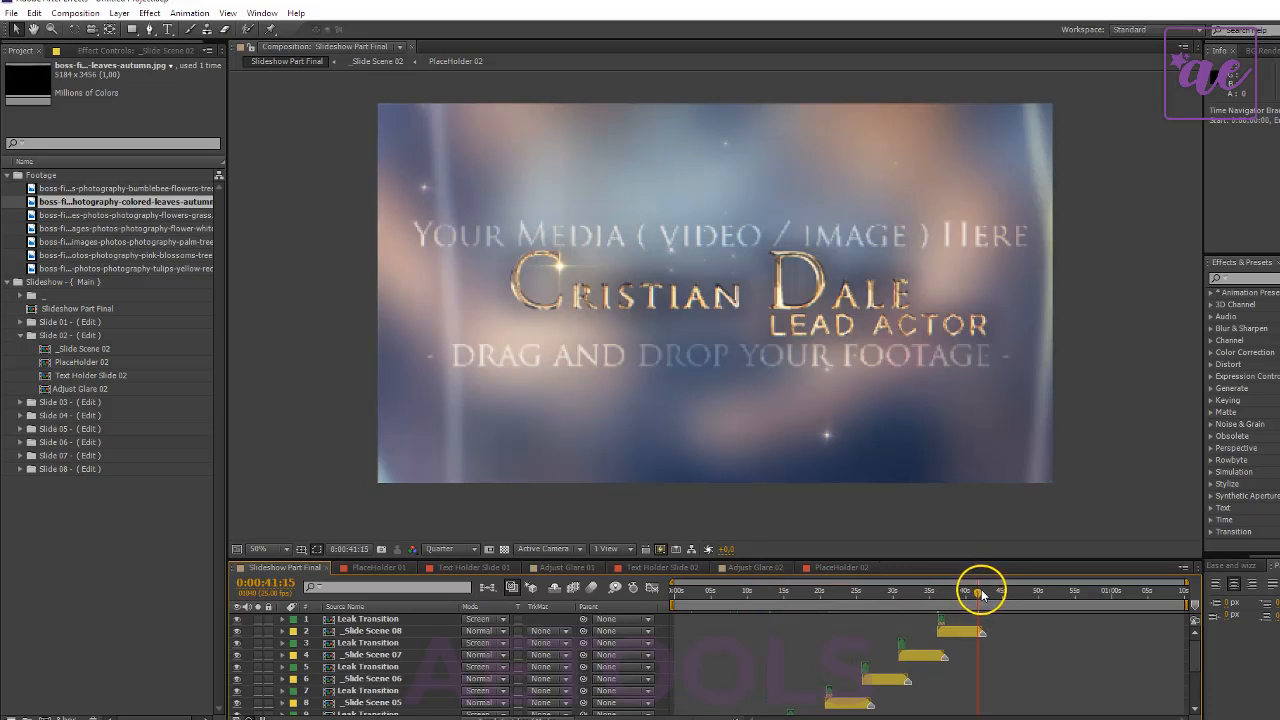
{"action": "left_click", "coordinate": [981, 594]}
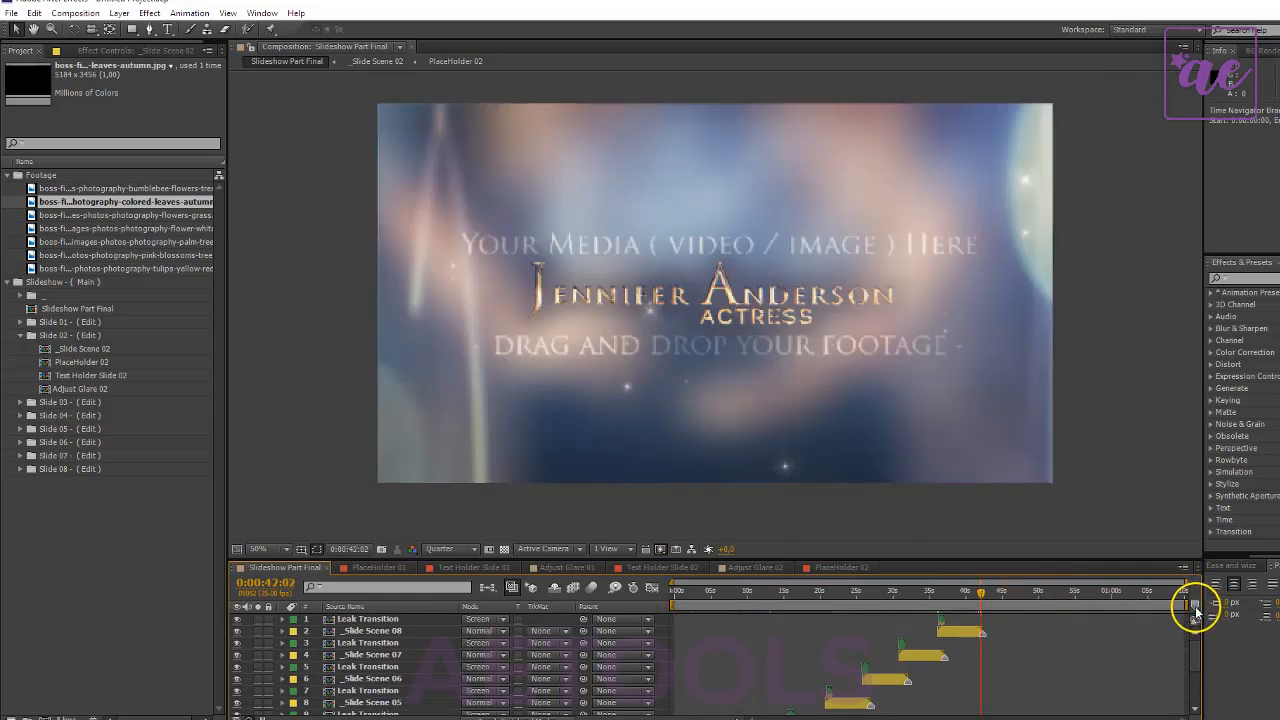
{"action": "left_click_drag", "start_coordinate": [1193, 604], "coordinate": [993, 600]}
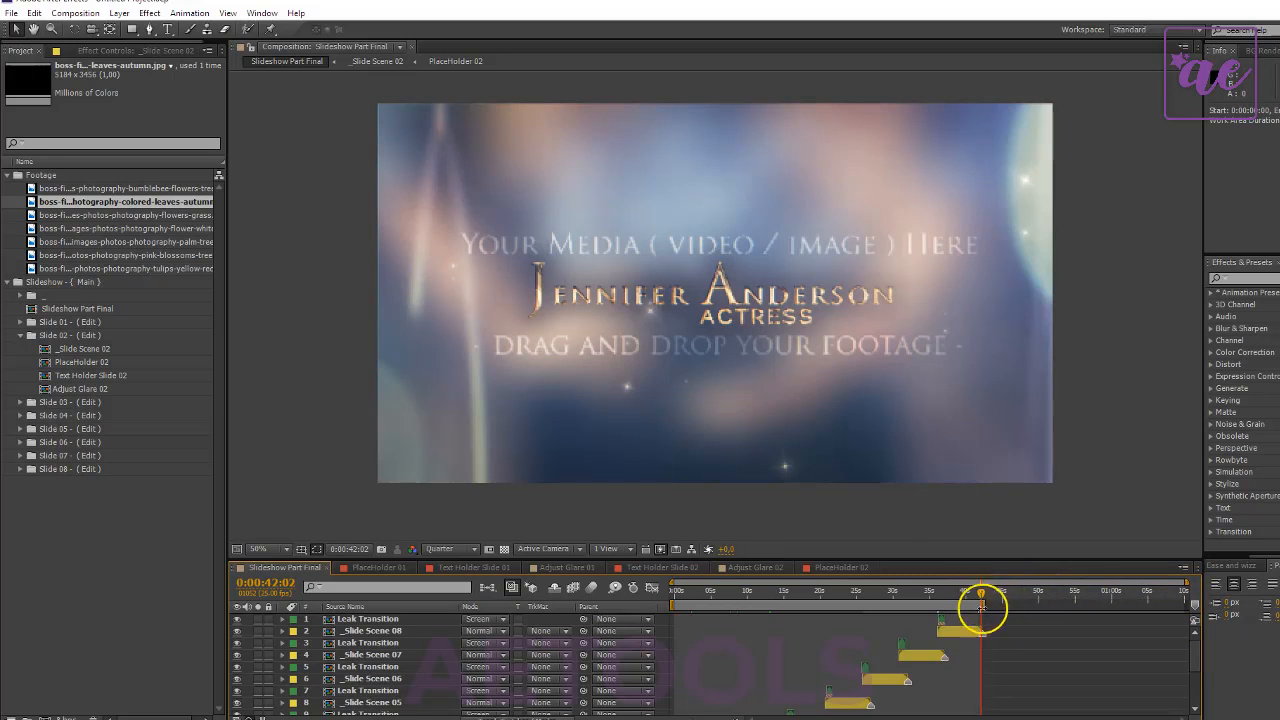
{"action": "left_click", "coordinate": [78, 14]}
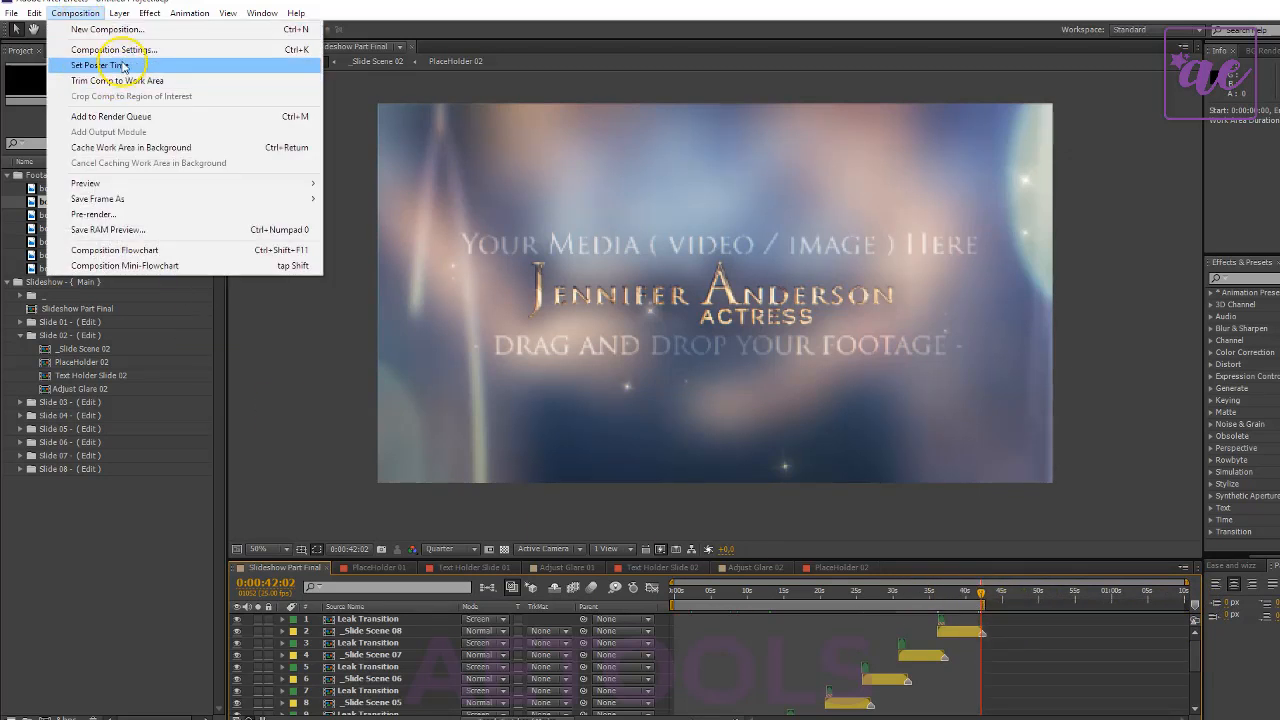
- Open the 04. Frame Staging Main project, accepting its version conversion, and set the preview resolution to Quarter
{"action": "left_click", "coordinate": [143, 567]}
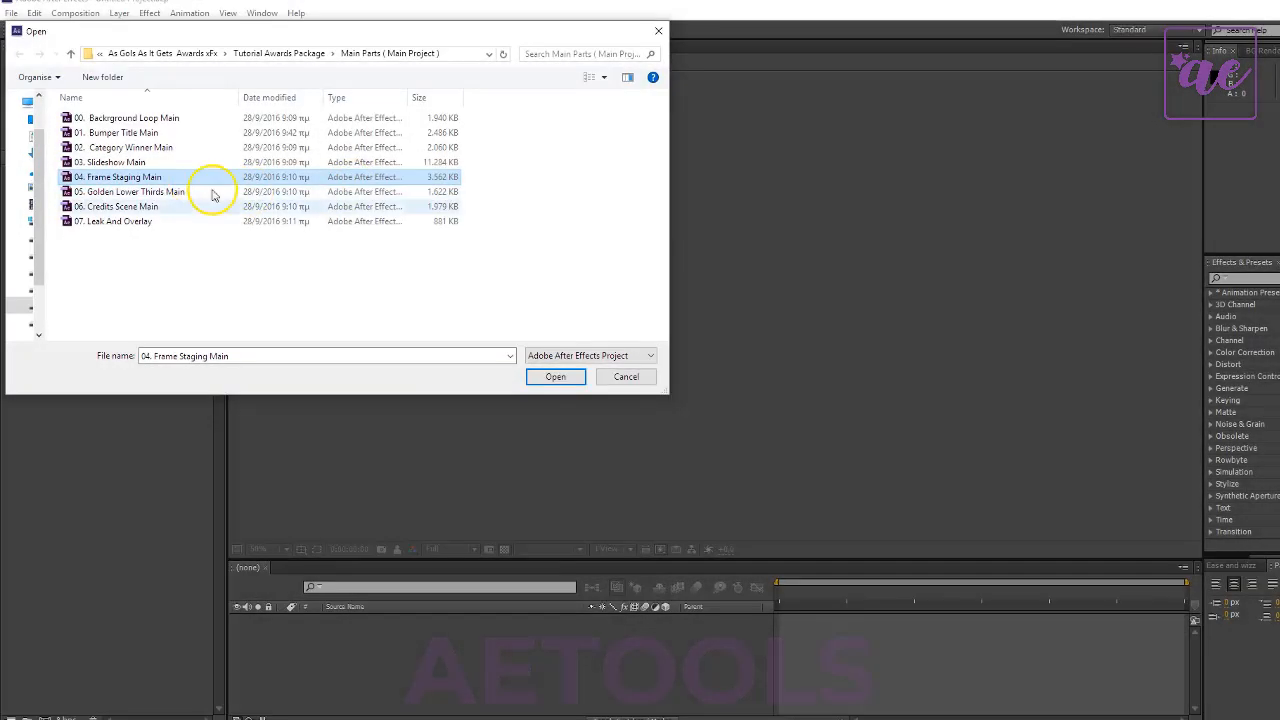
{"action": "left_click", "coordinate": [555, 377]}
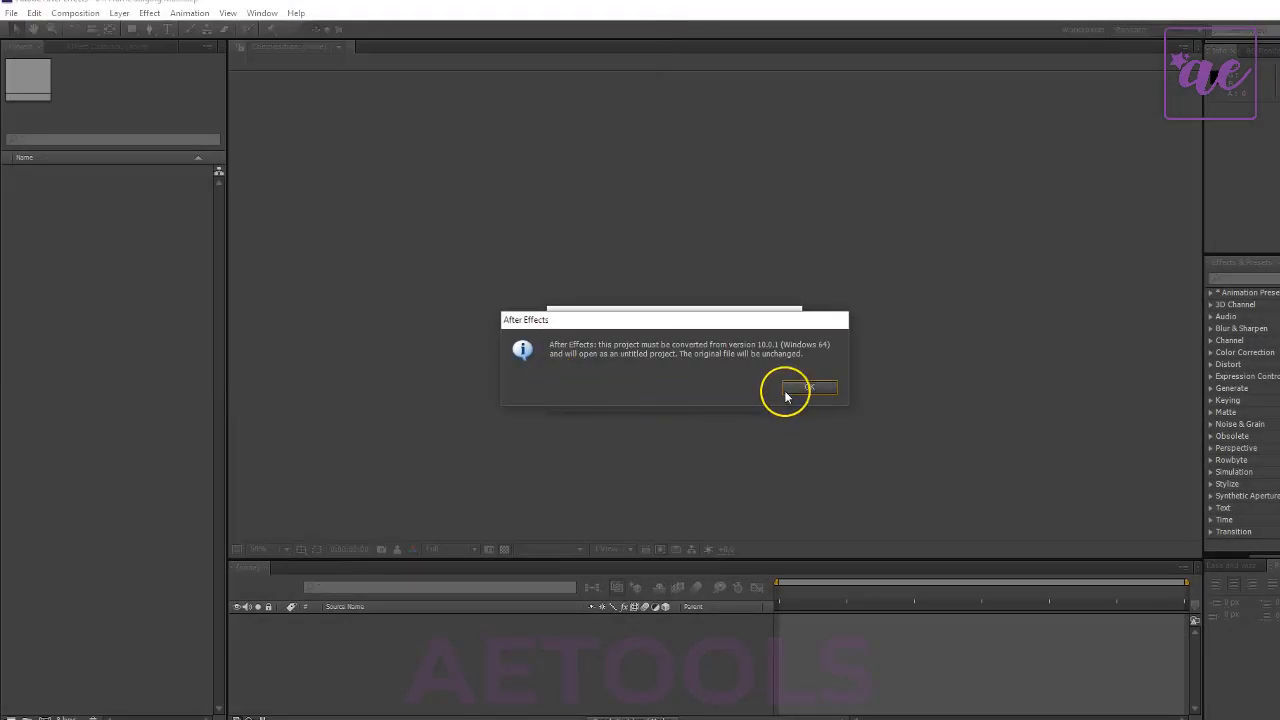
{"action": "left_click", "coordinate": [800, 390]}
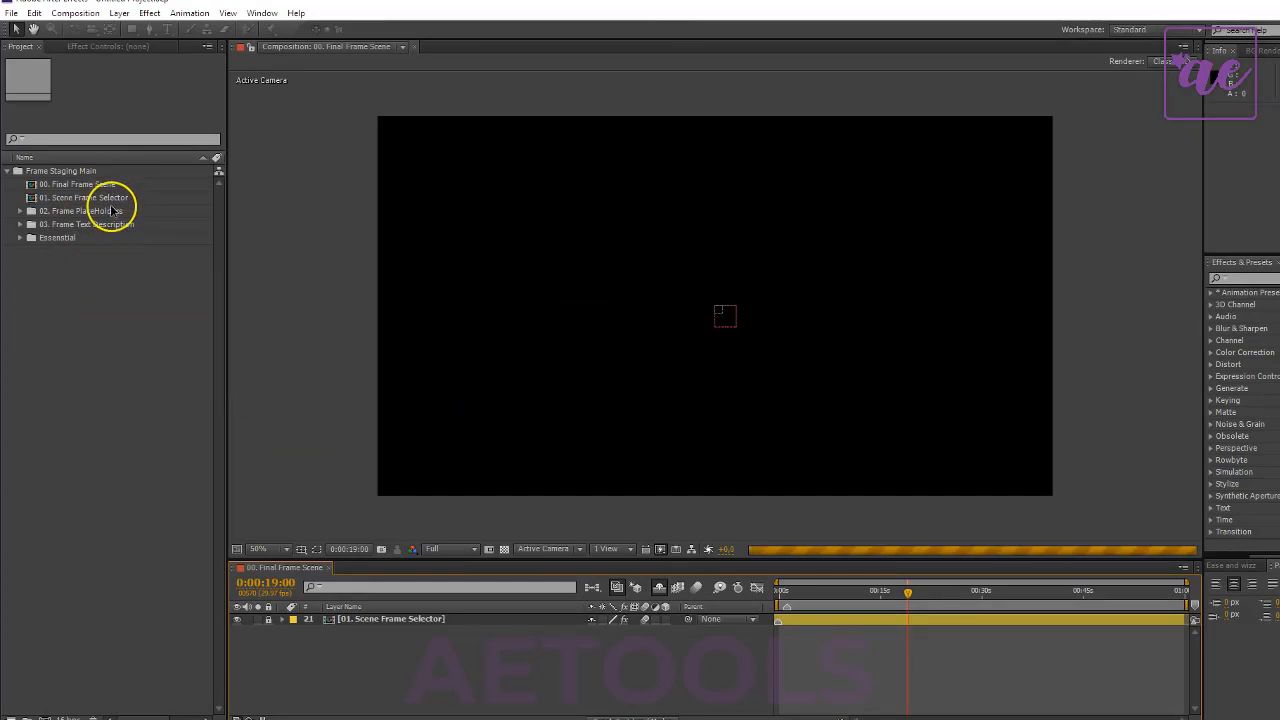
{"action": "left_click", "coordinate": [447, 556]}
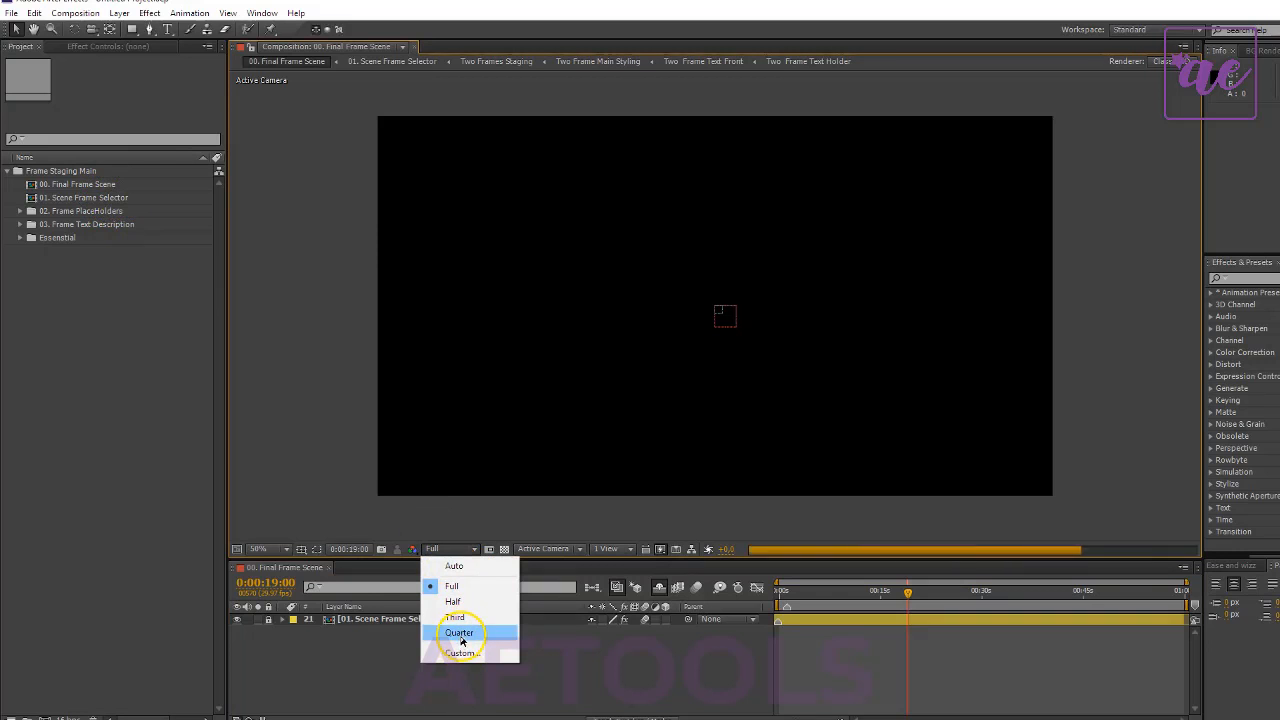
{"action": "left_click", "coordinate": [488, 633]}
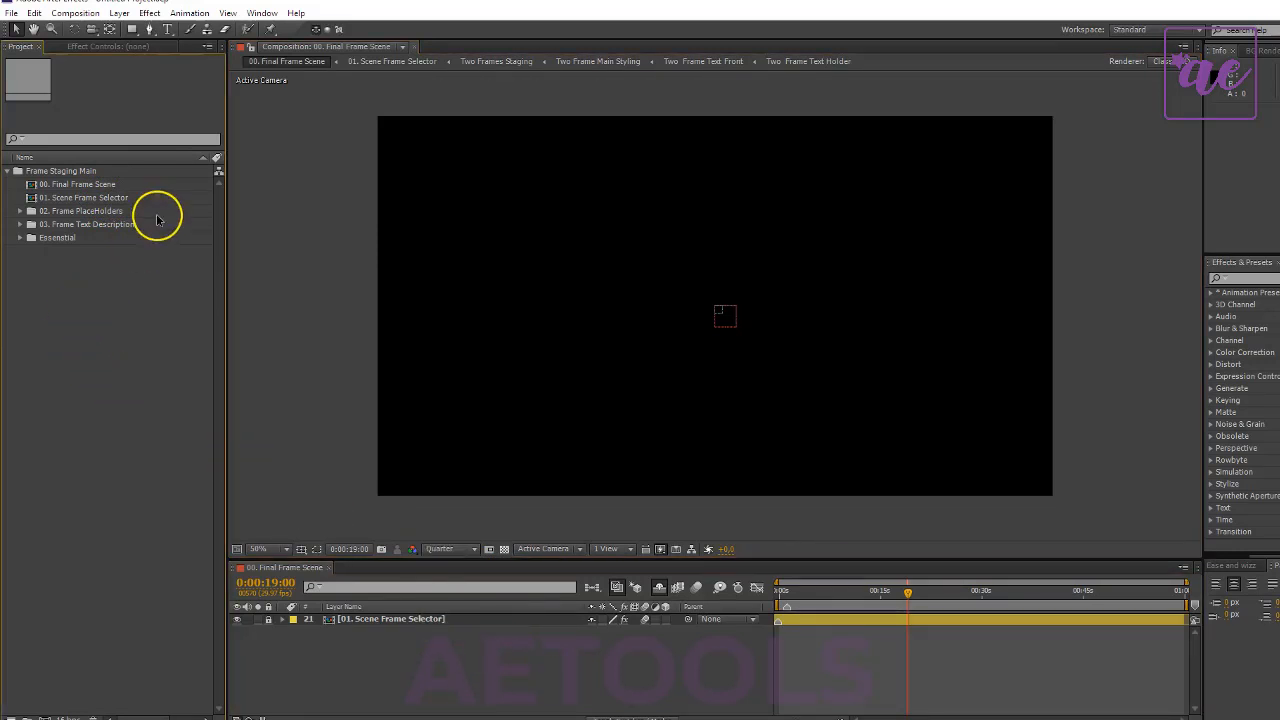
- Open the 01. Scene Frame Selector composition, hide the Two Frames Staging Square layer and show One Frame Staging
{"action": "left_click", "coordinate": [95, 185]}
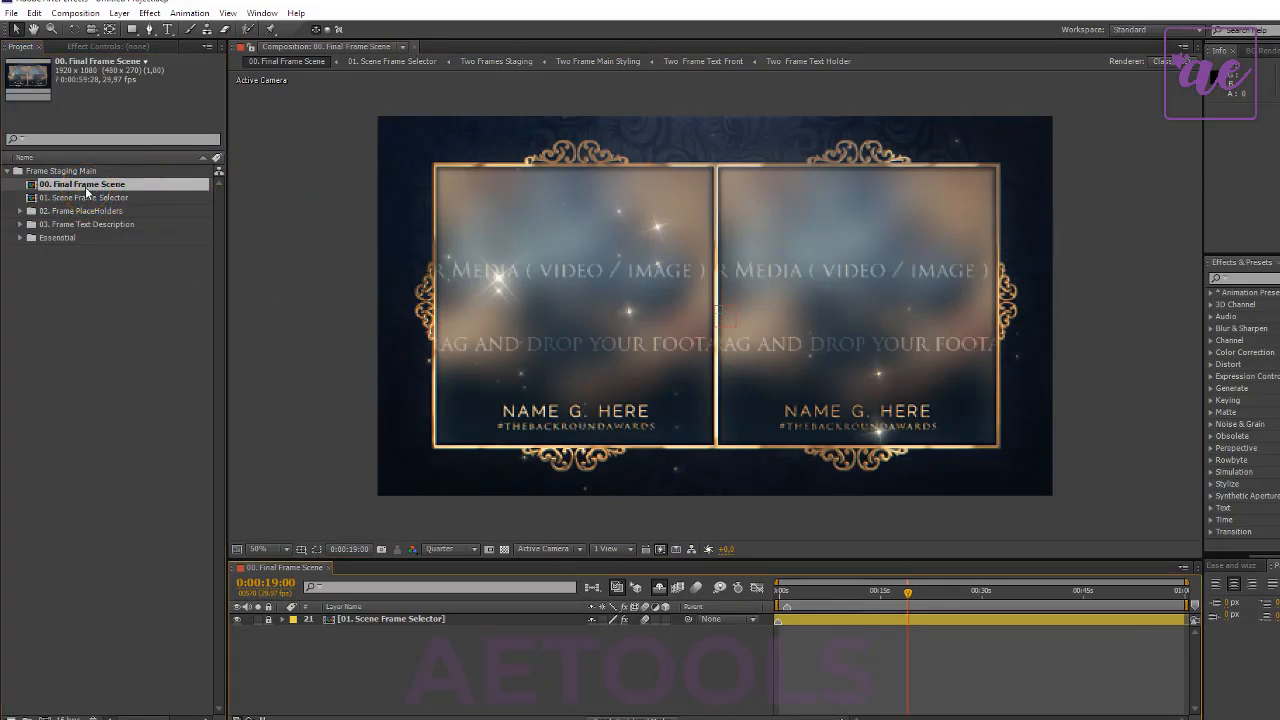
{"action": "left_click", "coordinate": [97, 198]}
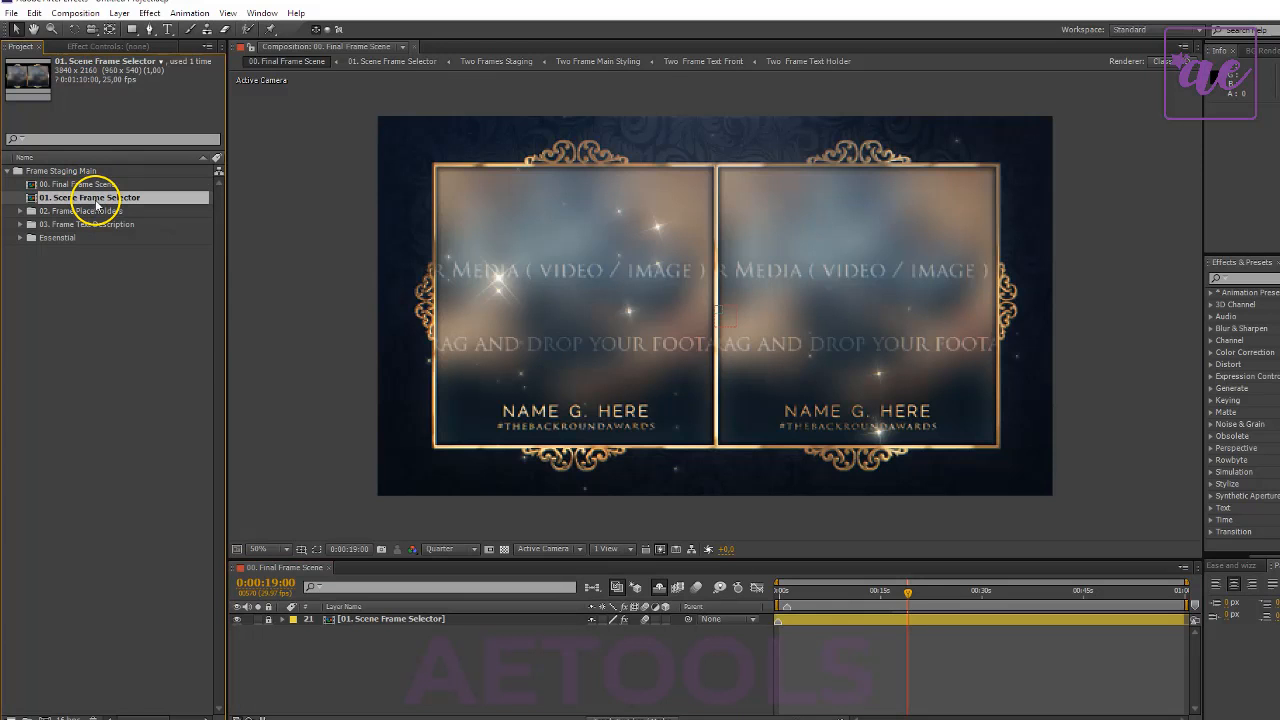
{"action": "double_click", "coordinate": [97, 205]}
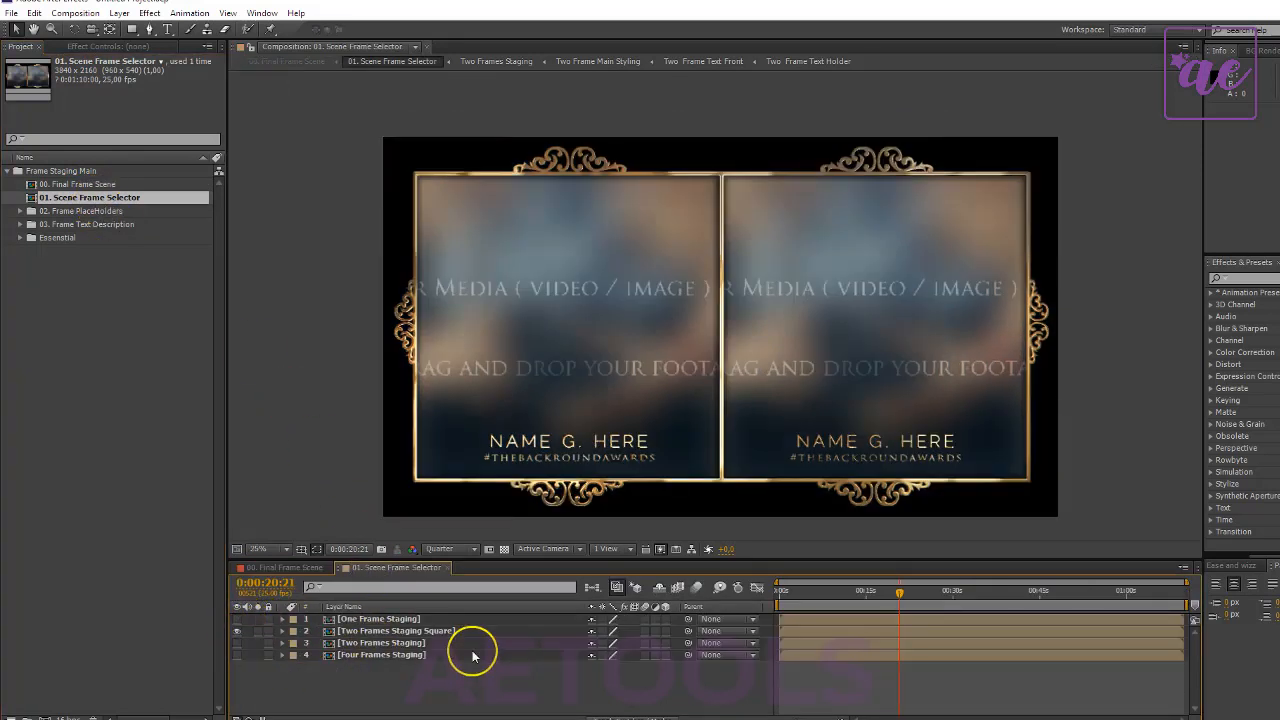
{"action": "left_click", "coordinate": [237, 630]}
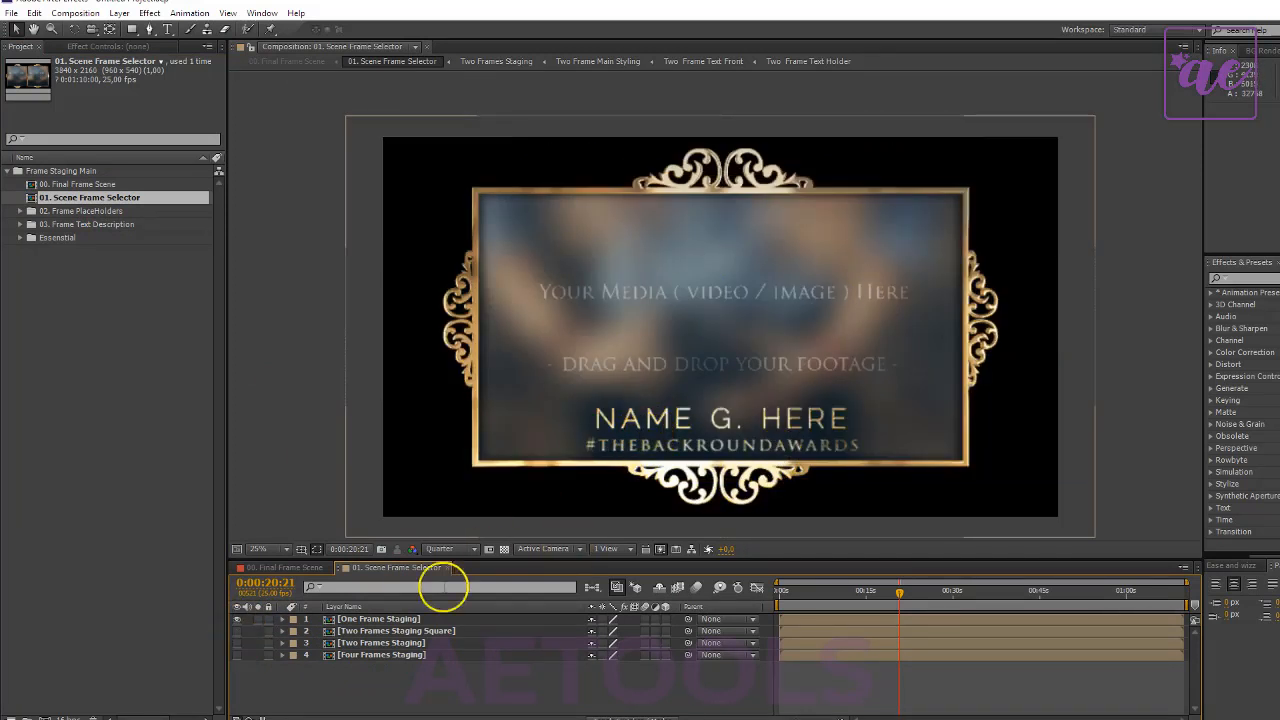
- Switch the visible layout from One Frame Staging through Two Frames Staging Square and Two Frames Staging to only Four Frames Staging
{"action": "left_click", "coordinate": [237, 630]}
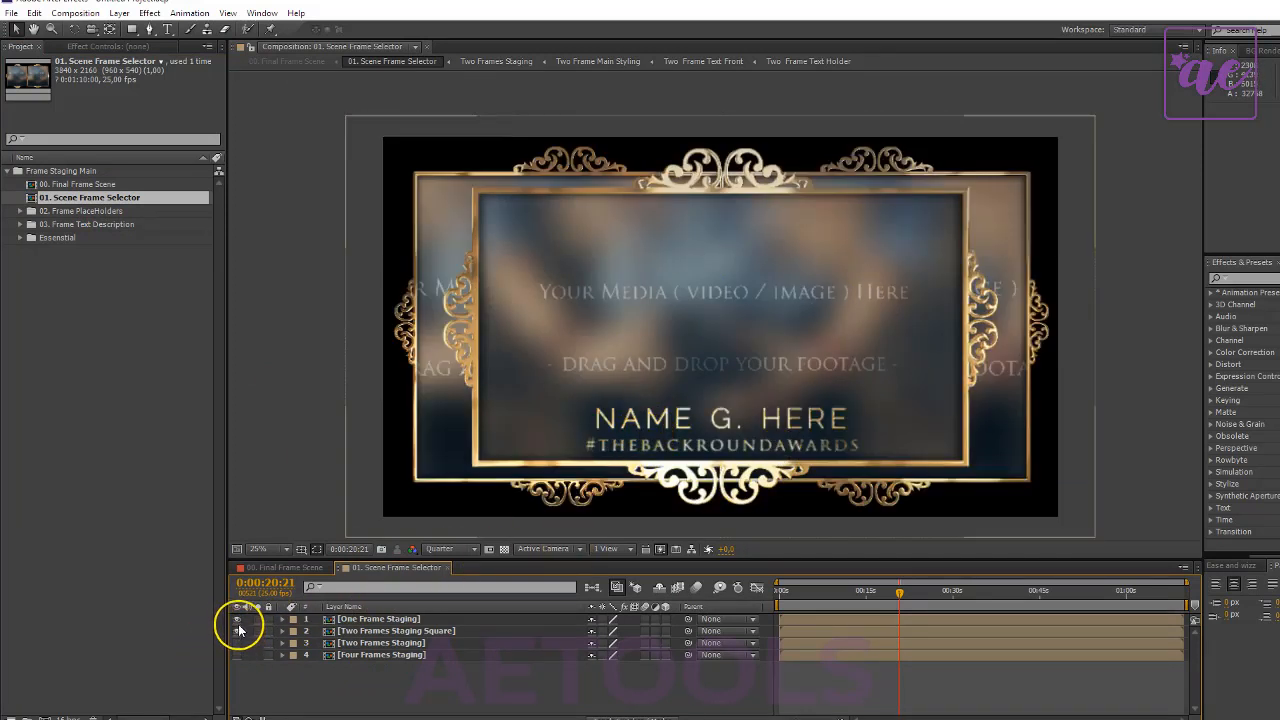
{"action": "left_click", "coordinate": [237, 618]}
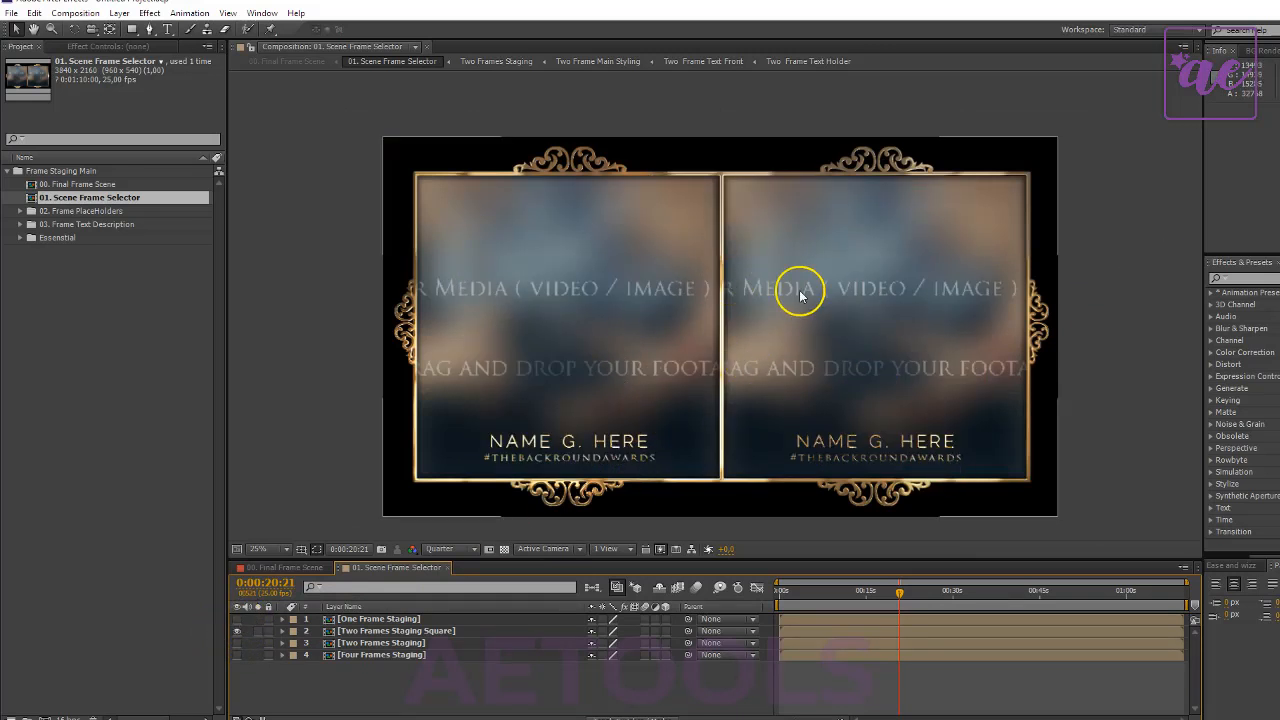
{"action": "left_click", "coordinate": [237, 642]}
{"action": "left_click", "coordinate": [237, 630]}
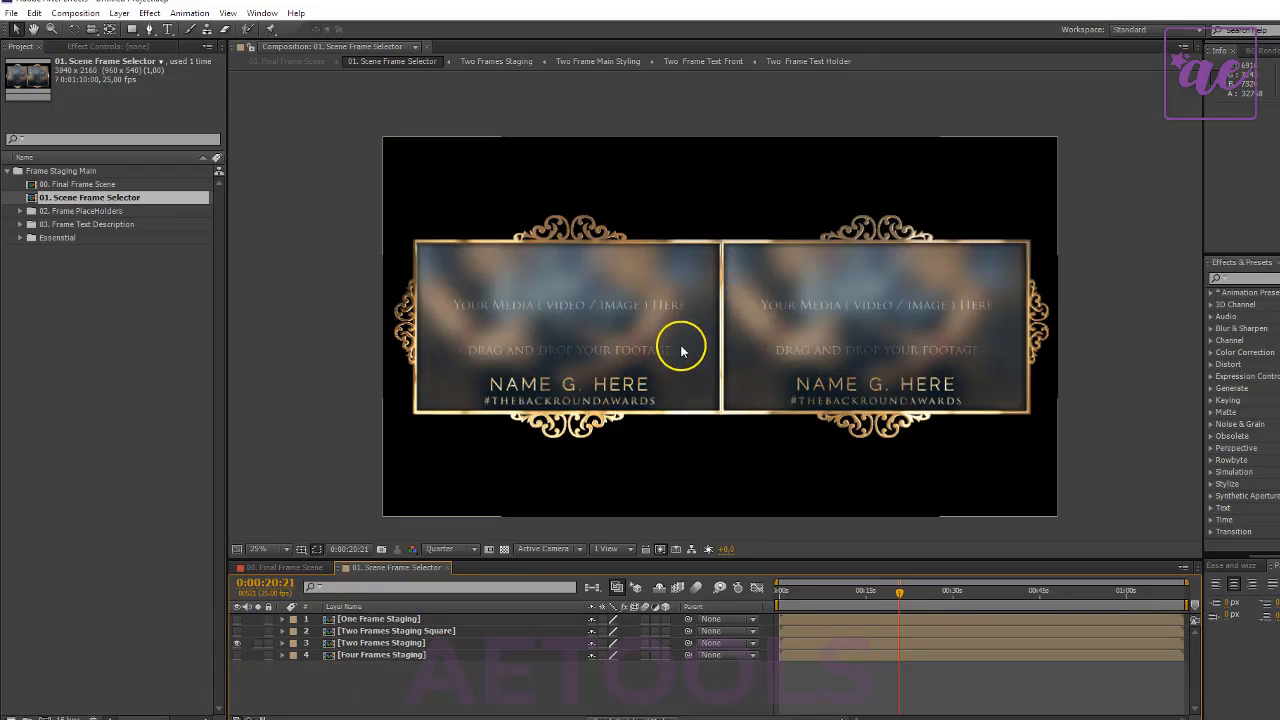
{"action": "left_click", "coordinate": [237, 654]}
{"action": "left_click", "coordinate": [237, 642]}
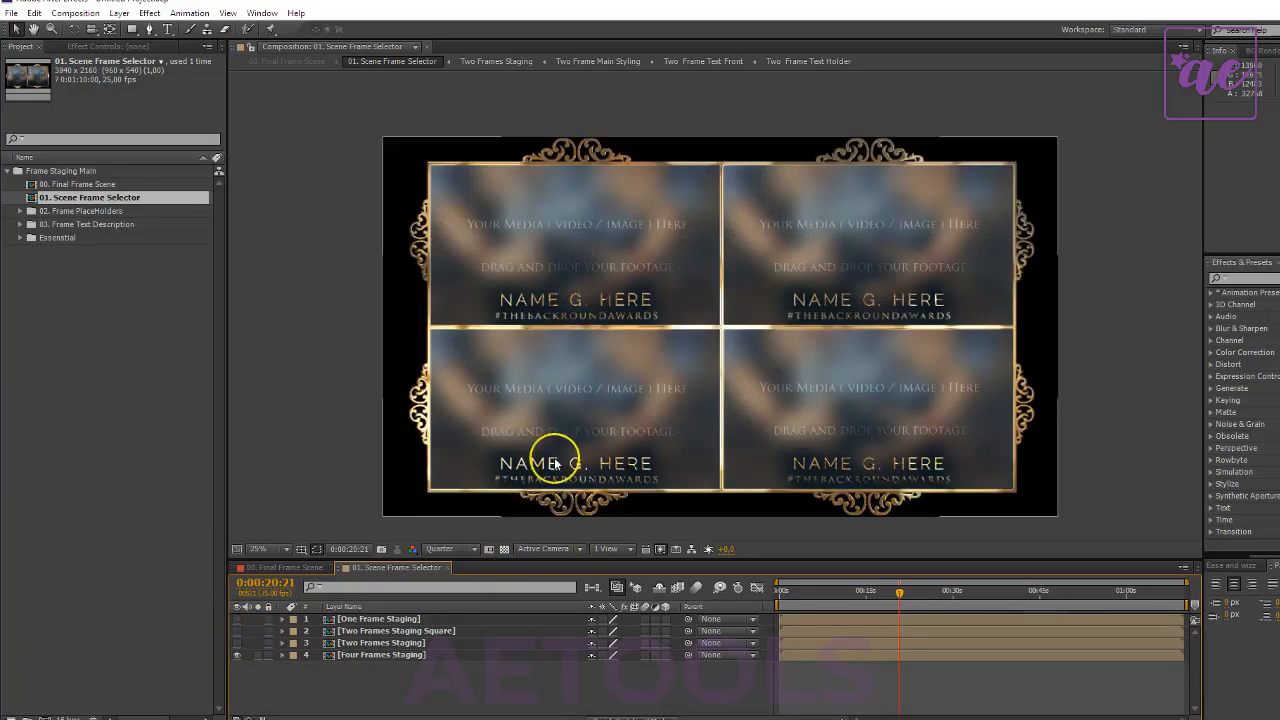
- Show the Two Frames Staging Square layer instead of Four Frames Staging and select it
{"action": "left_click", "coordinate": [237, 630]}
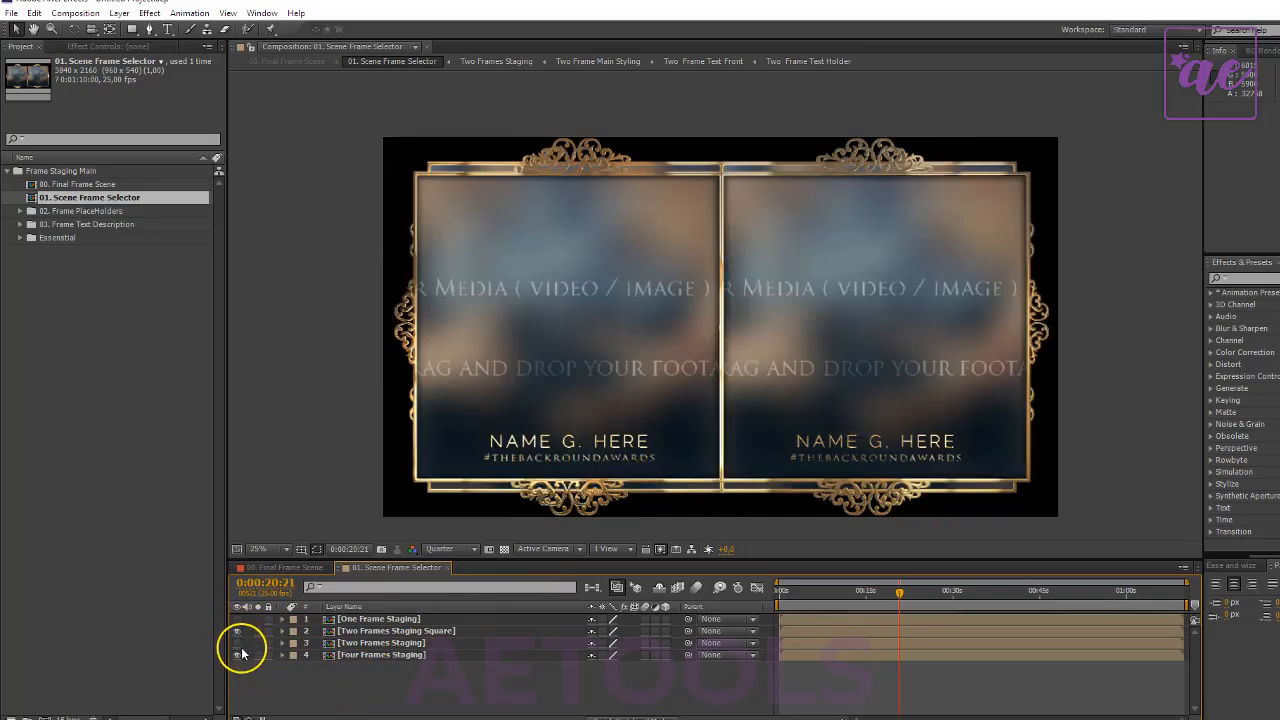
{"action": "left_click", "coordinate": [237, 654]}
{"action": "left_click", "coordinate": [358, 643]}
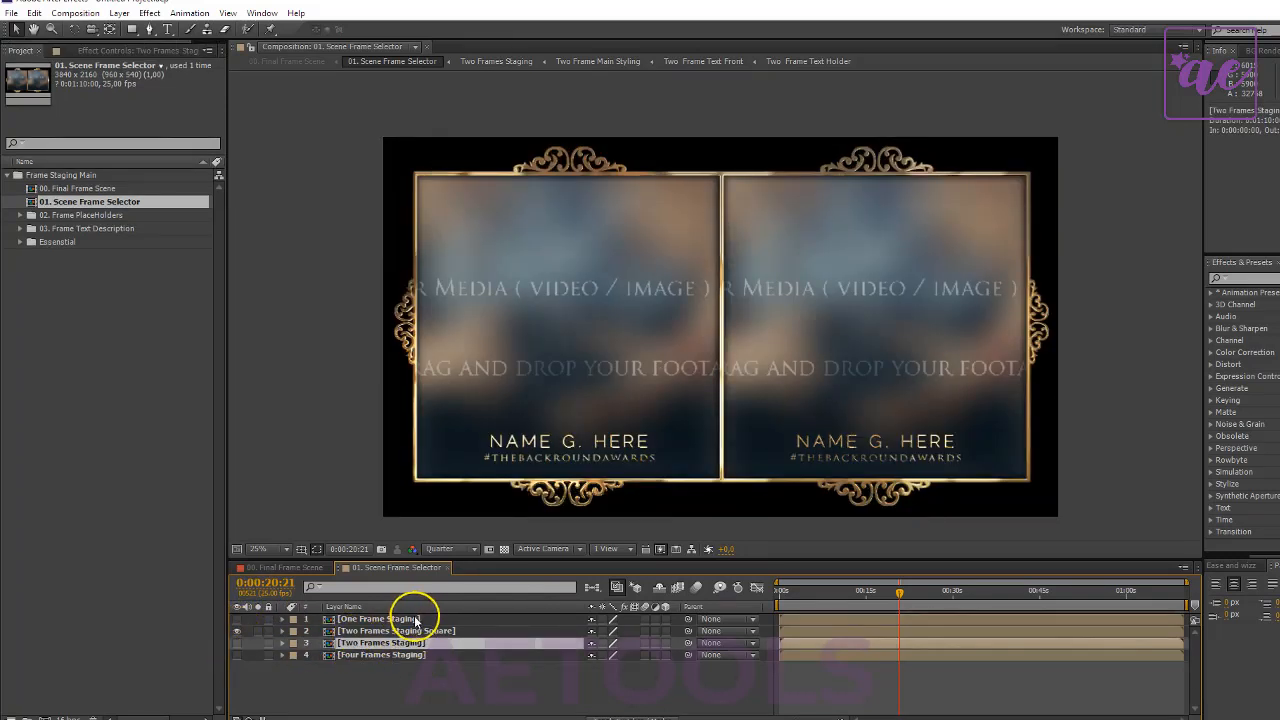
{"action": "left_click", "coordinate": [405, 630]}
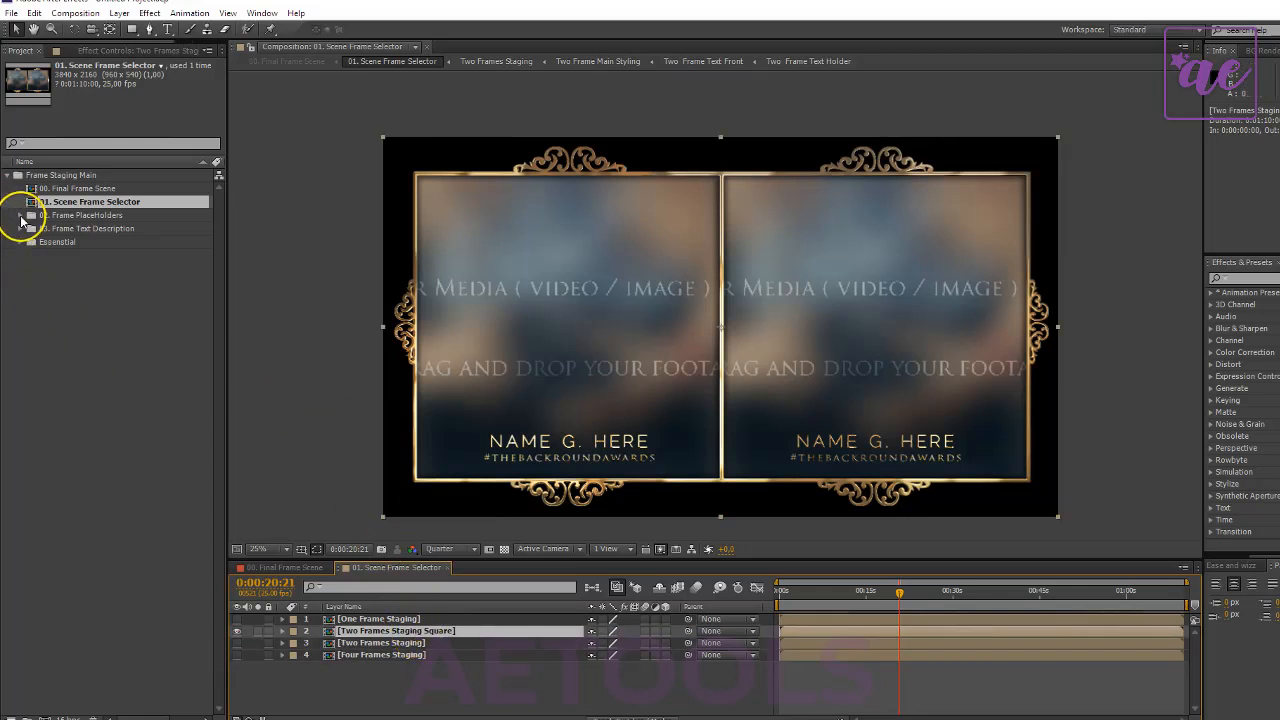
- Expand the 02. Frame PlaceHolders folder and import the white flower and yellow-red tulips photos from the Nature folder
{"action": "left_click", "coordinate": [20, 220]}
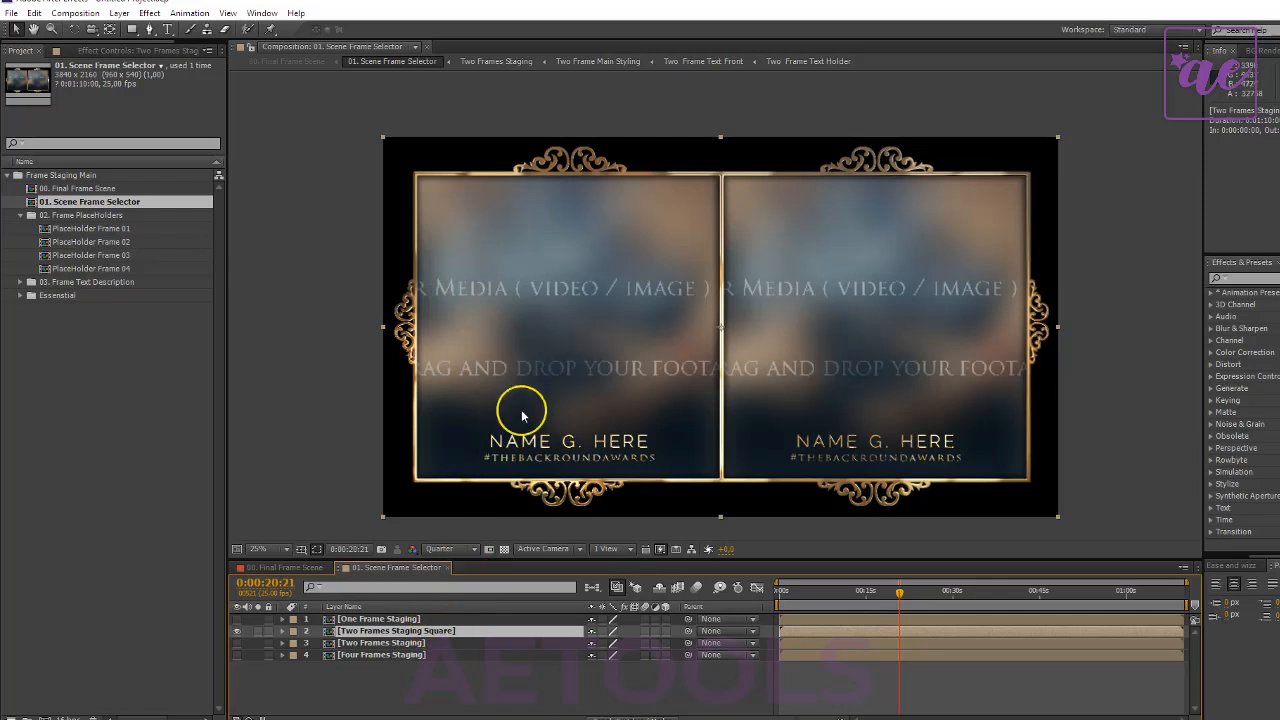
{"action": "left_click", "coordinate": [88, 230]}
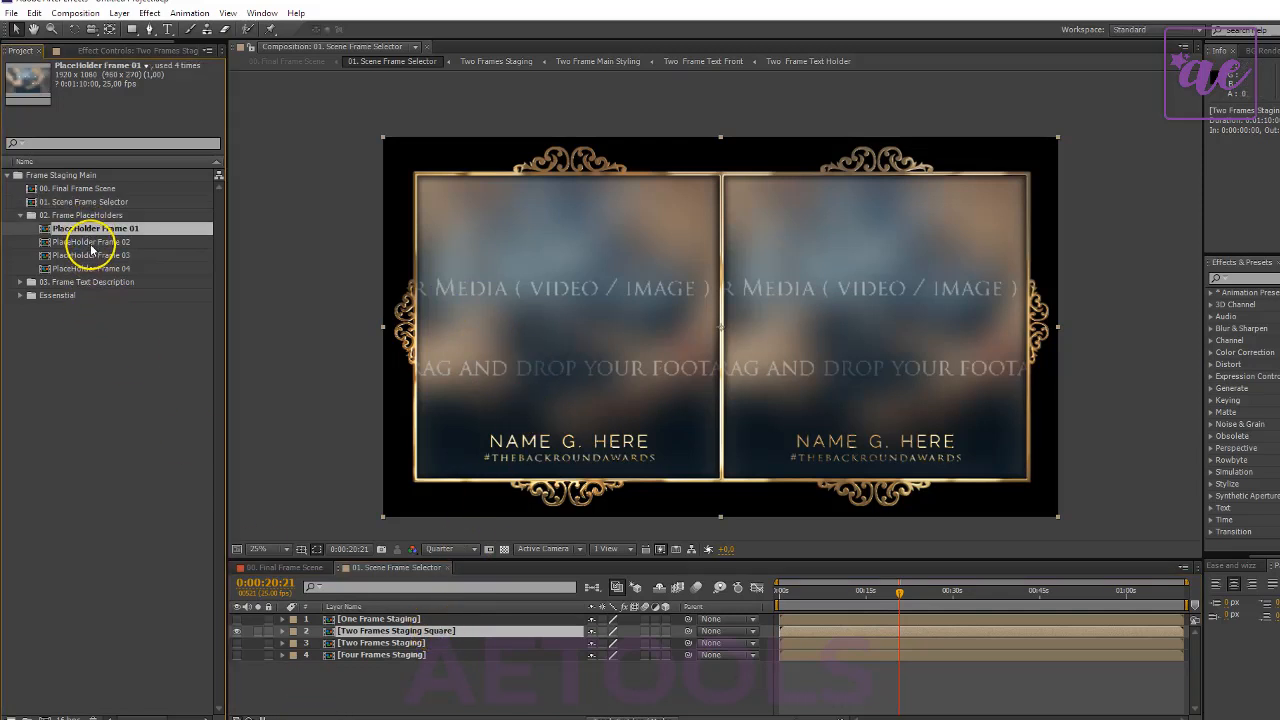
{"action": "left_click", "coordinate": [92, 245], "text": "ctrl"}
{"action": "left_click", "coordinate": [178, 500]}
{"action": "double_click", "coordinate": [90, 353]}
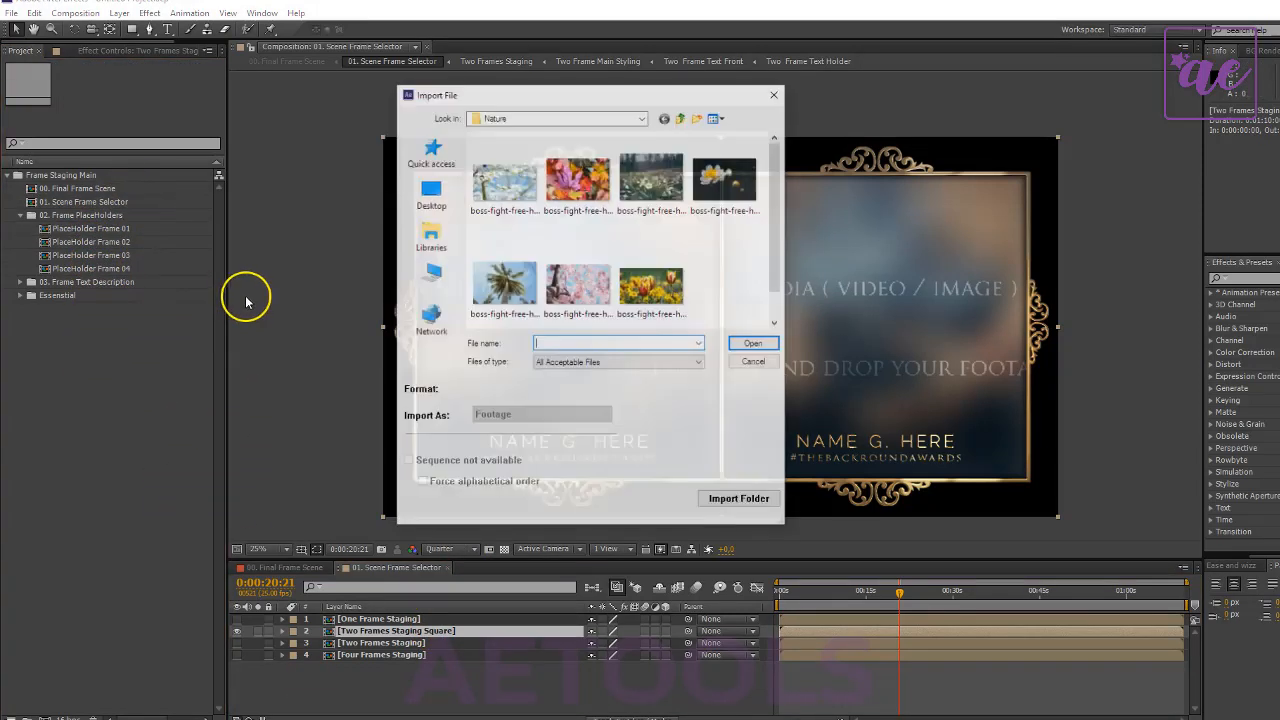
{"action": "left_click", "coordinate": [720, 215]}
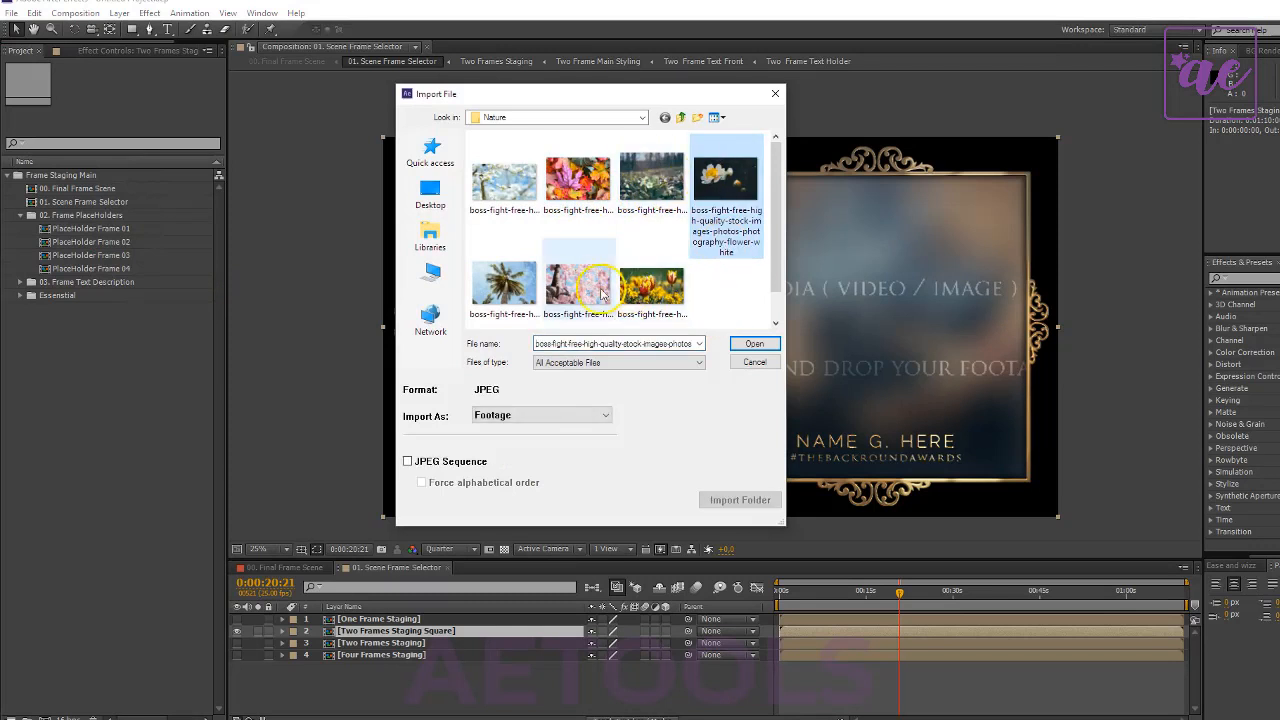
{"action": "left_click", "coordinate": [666, 287], "text": "ctrl"}
{"action": "left_click", "coordinate": [754, 343]}
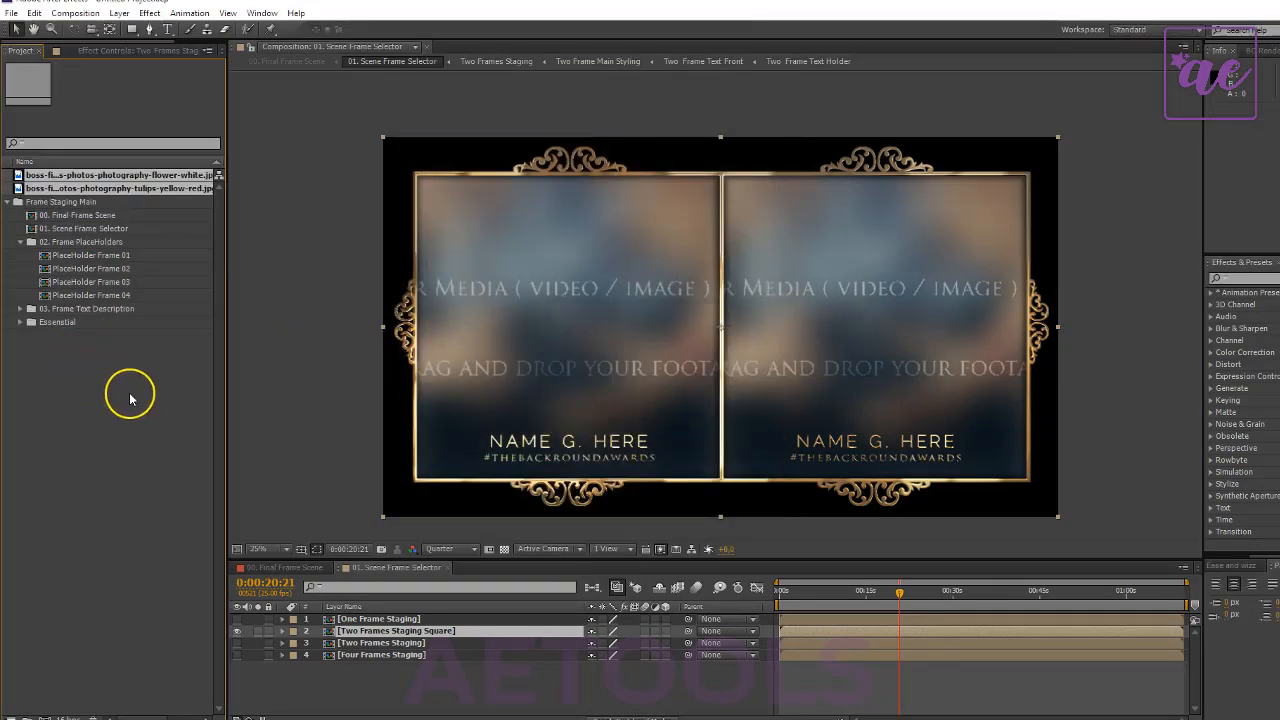
- Add the tulips photo to PlaceHolder Frame 01, hide Dummy Guide Holder.png and scale the photo to 40%
{"action": "left_click", "coordinate": [93, 257]}
{"action": "double_click", "coordinate": [93, 257]}
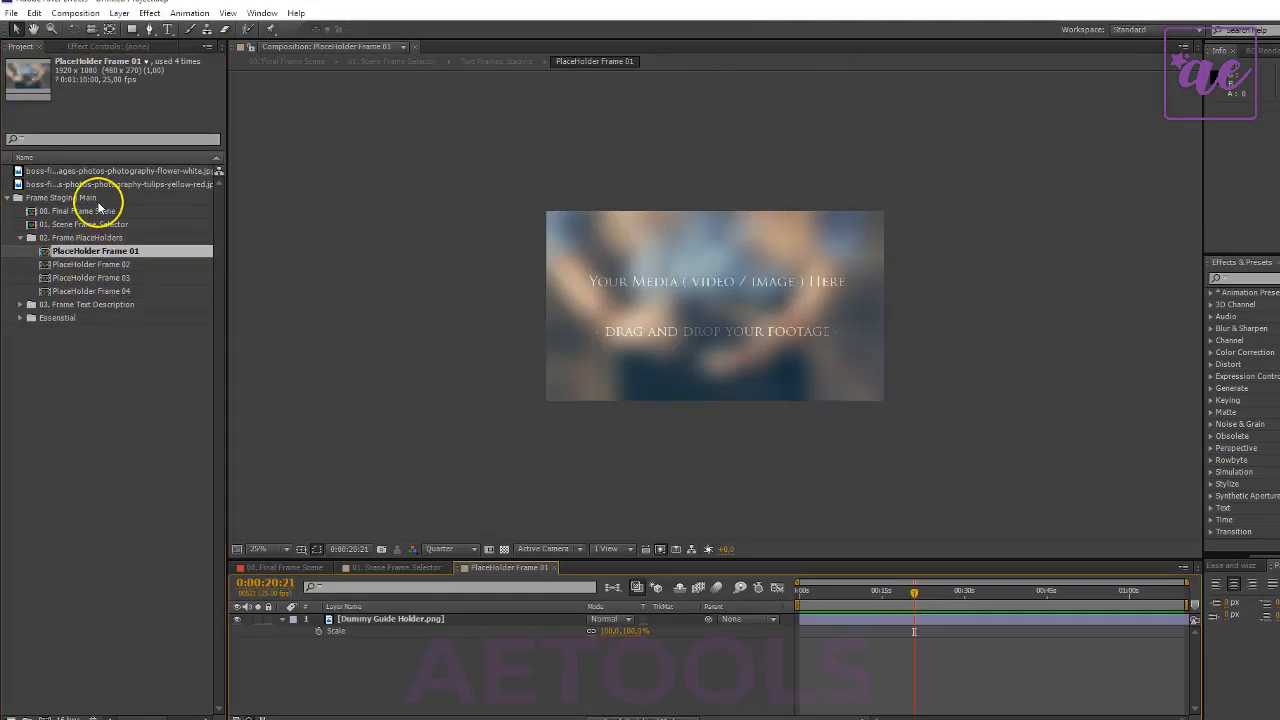
{"action": "left_click_drag", "start_coordinate": [100, 187], "coordinate": [402, 688]}
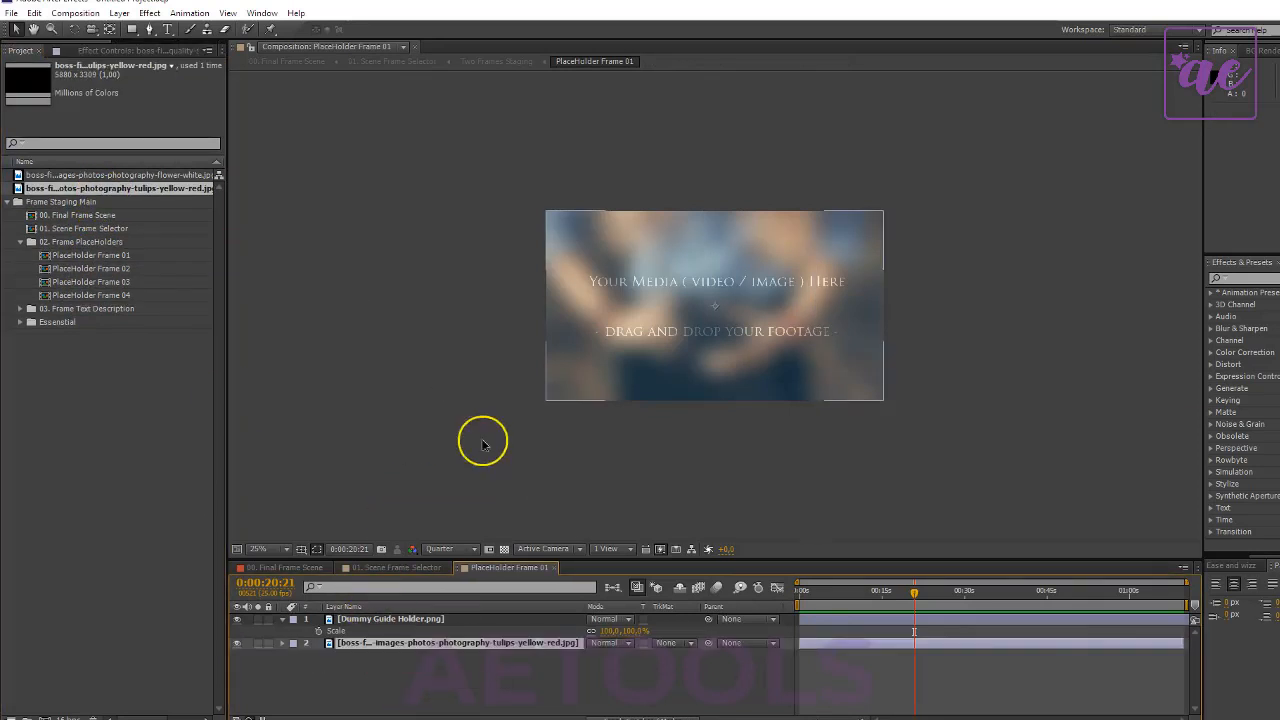
{"action": "key", "text": "comma"}
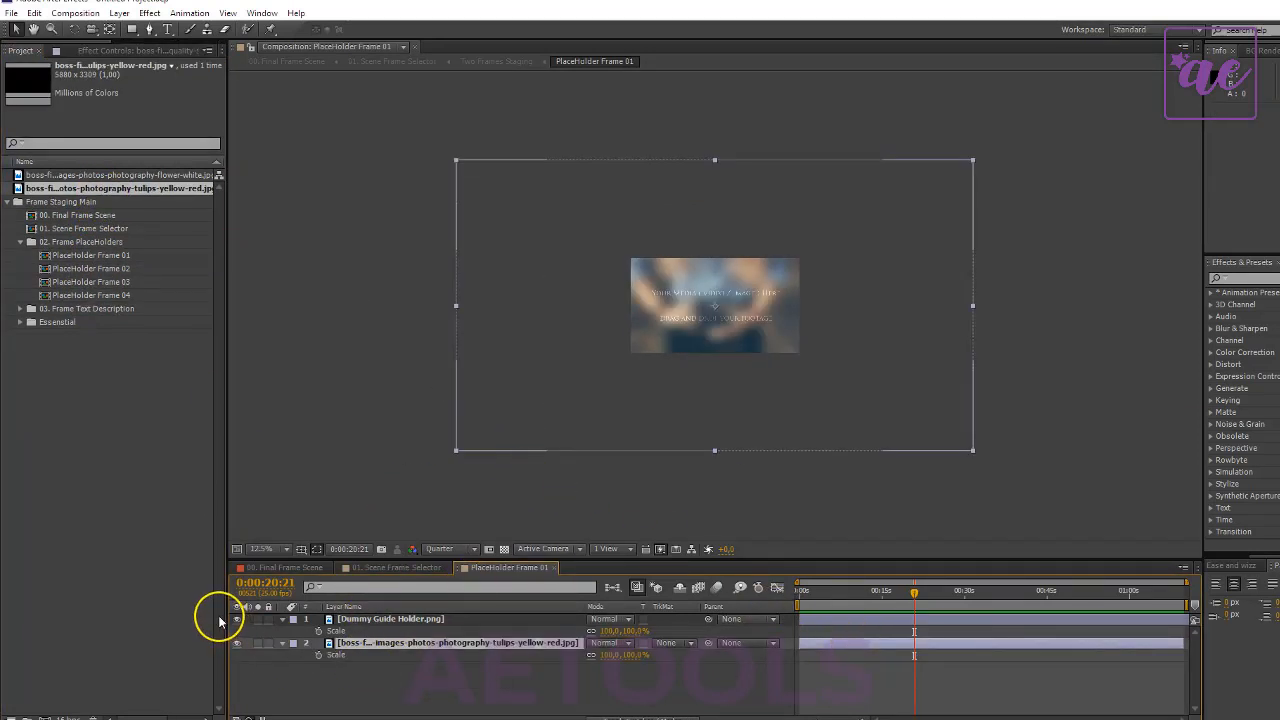
{"action": "left_click", "coordinate": [230, 620]}
{"action": "left_click_drag", "start_coordinate": [613, 665], "coordinate": [531, 627]}
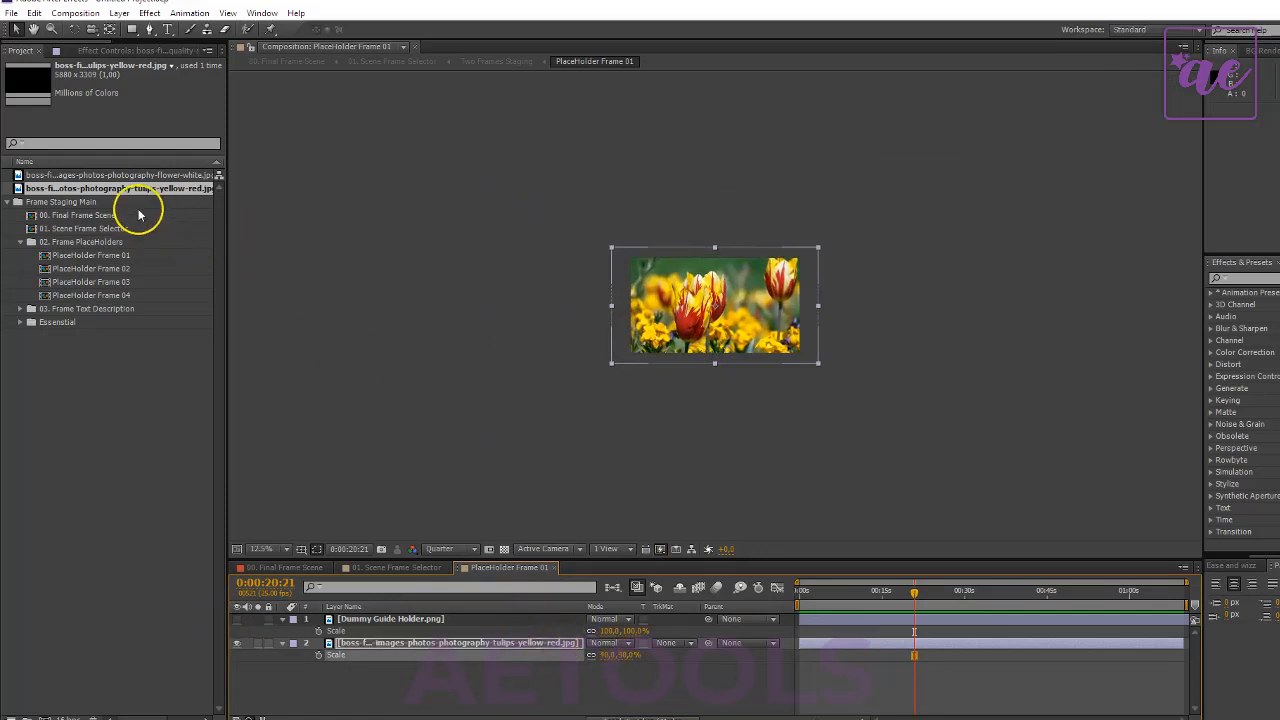
- Add the white flower photo to PlaceHolder Frame 02, hide Dummy Guide Holder.png and scale the photo to 52%
{"action": "double_click", "coordinate": [93, 268]}
{"action": "left_click_drag", "start_coordinate": [70, 175], "coordinate": [449, 655]}
{"action": "left_click", "coordinate": [237, 619]}
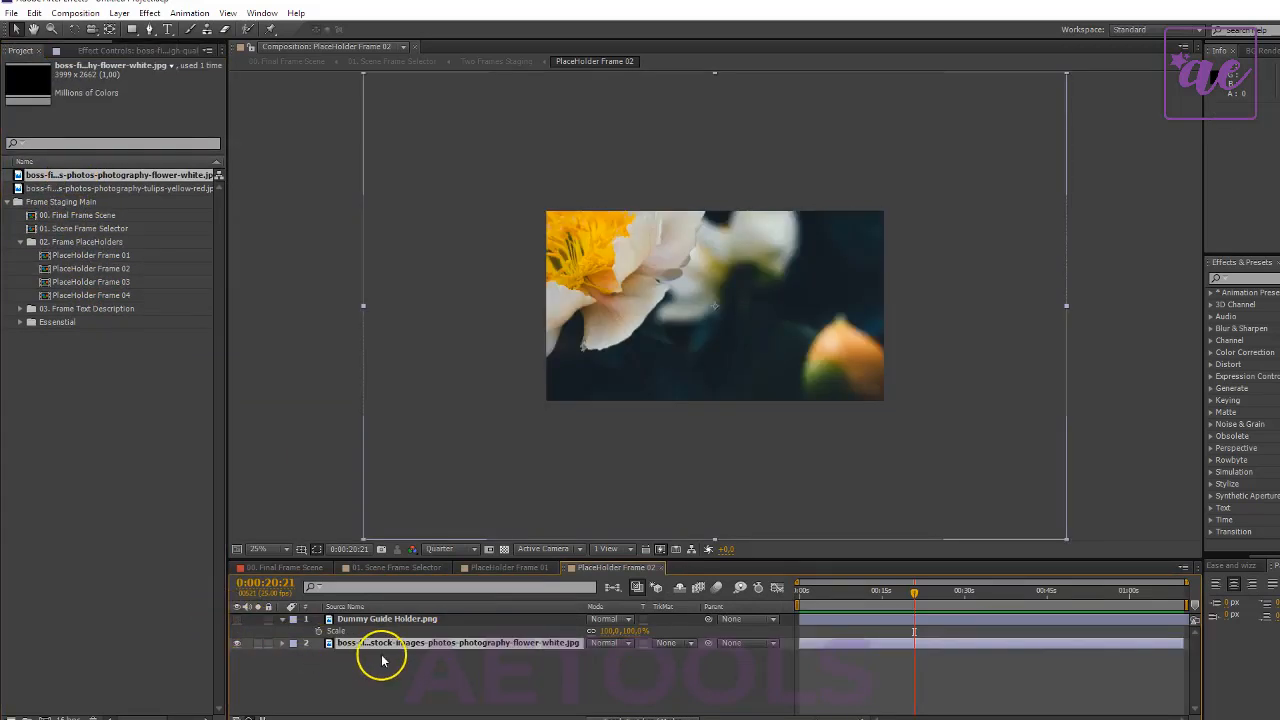
{"action": "key", "text": "s"}
{"action": "left_click_drag", "start_coordinate": [613, 665], "coordinate": [582, 660]}
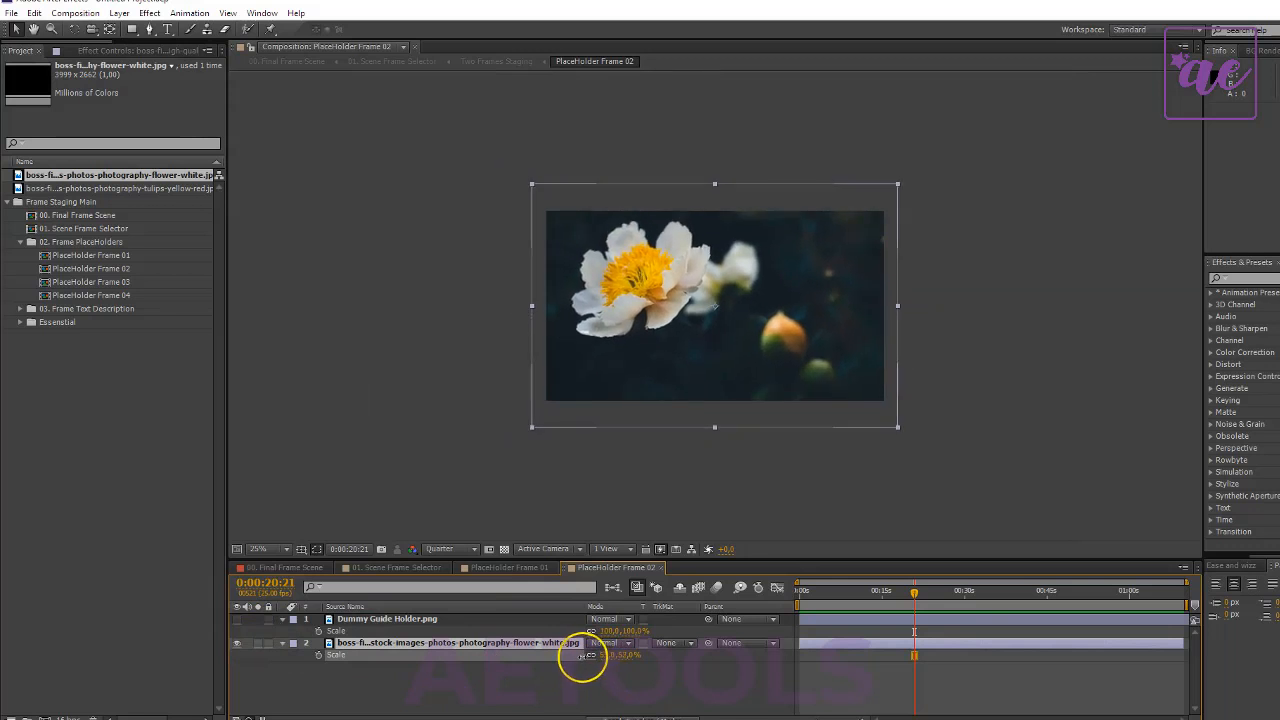
- Check the new photos in 00. Final Frame Scene, and open Two Frame Text Holder Square from 03. Frame Text Description
{"action": "left_click", "coordinate": [287, 566]}
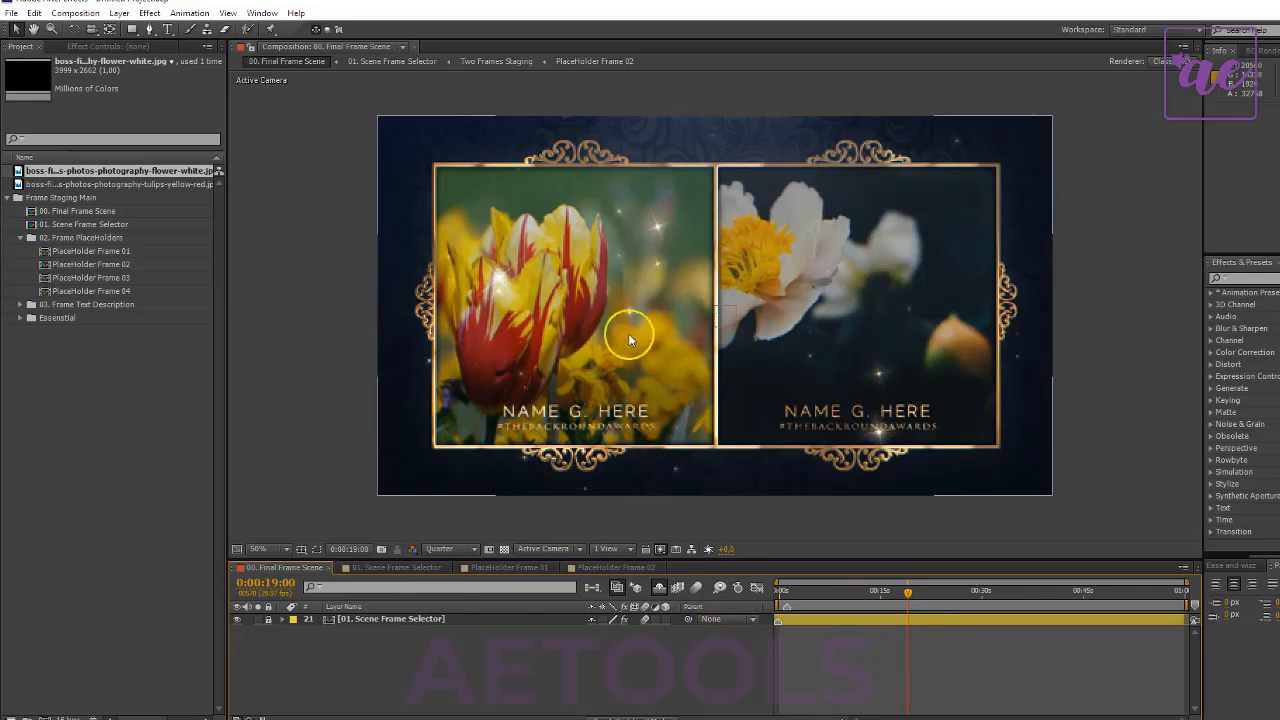
{"action": "left_click", "coordinate": [20, 239]}
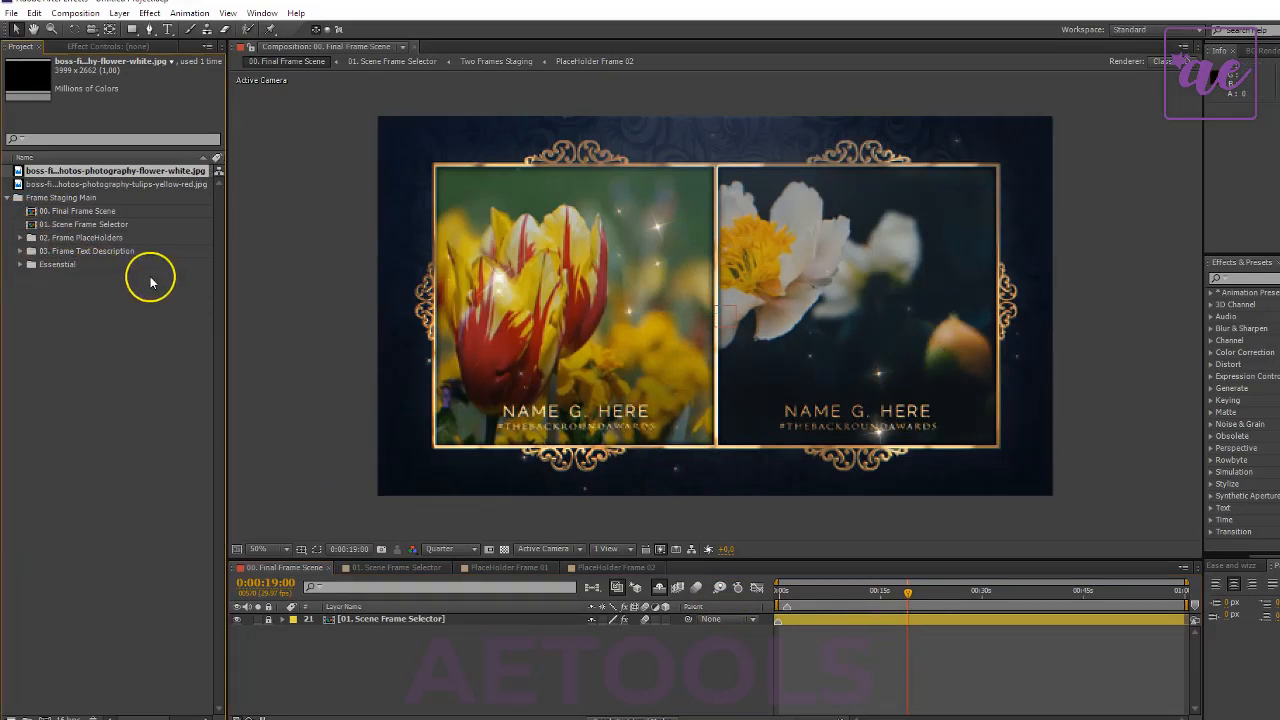
{"action": "left_click", "coordinate": [19, 252]}
{"action": "left_click", "coordinate": [88, 291]}
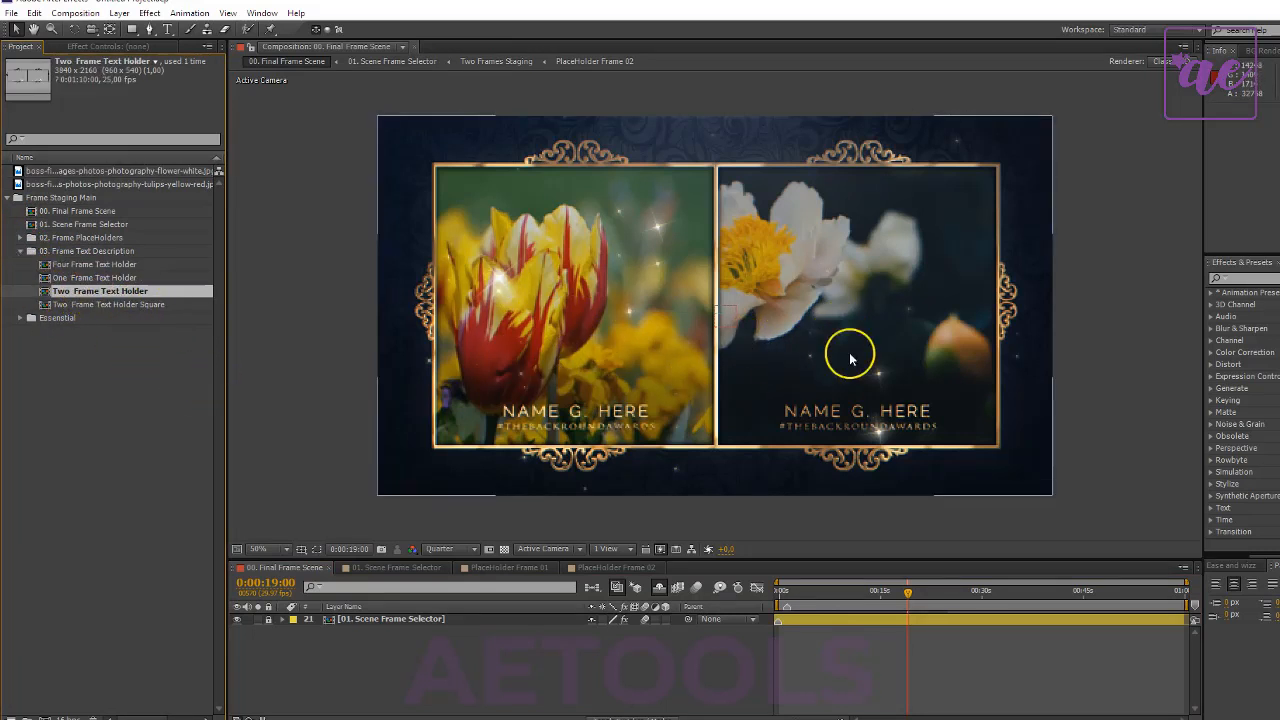
{"action": "left_click", "coordinate": [114, 305]}
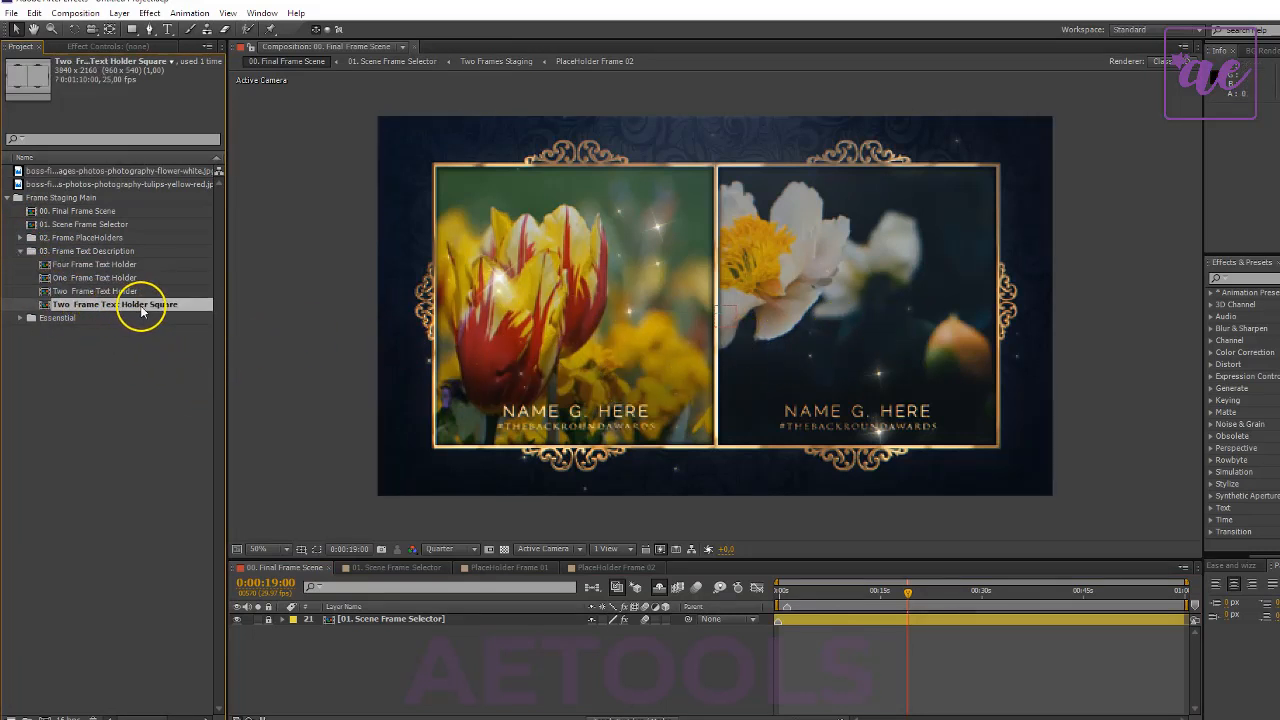
{"action": "double_click", "coordinate": [141, 312]}
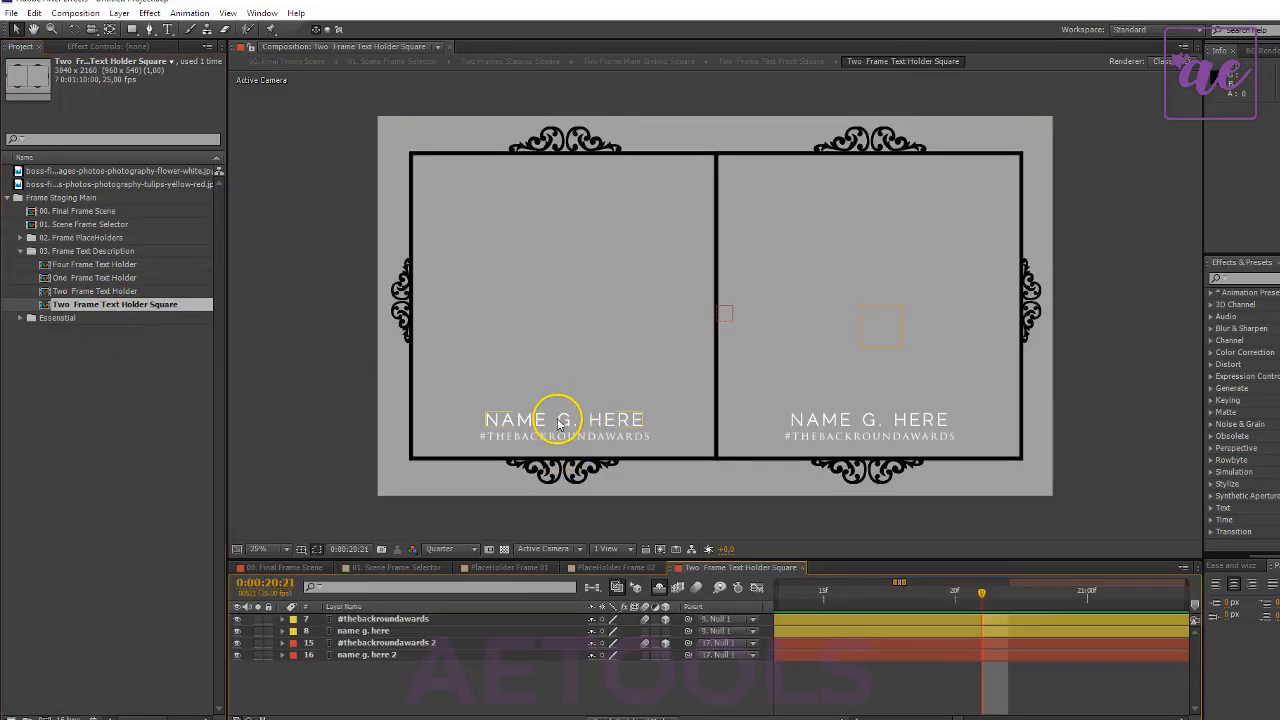
- Replace the first frame's name text with CHANGE THE NAME
{"action": "double_click", "coordinate": [567, 421]}
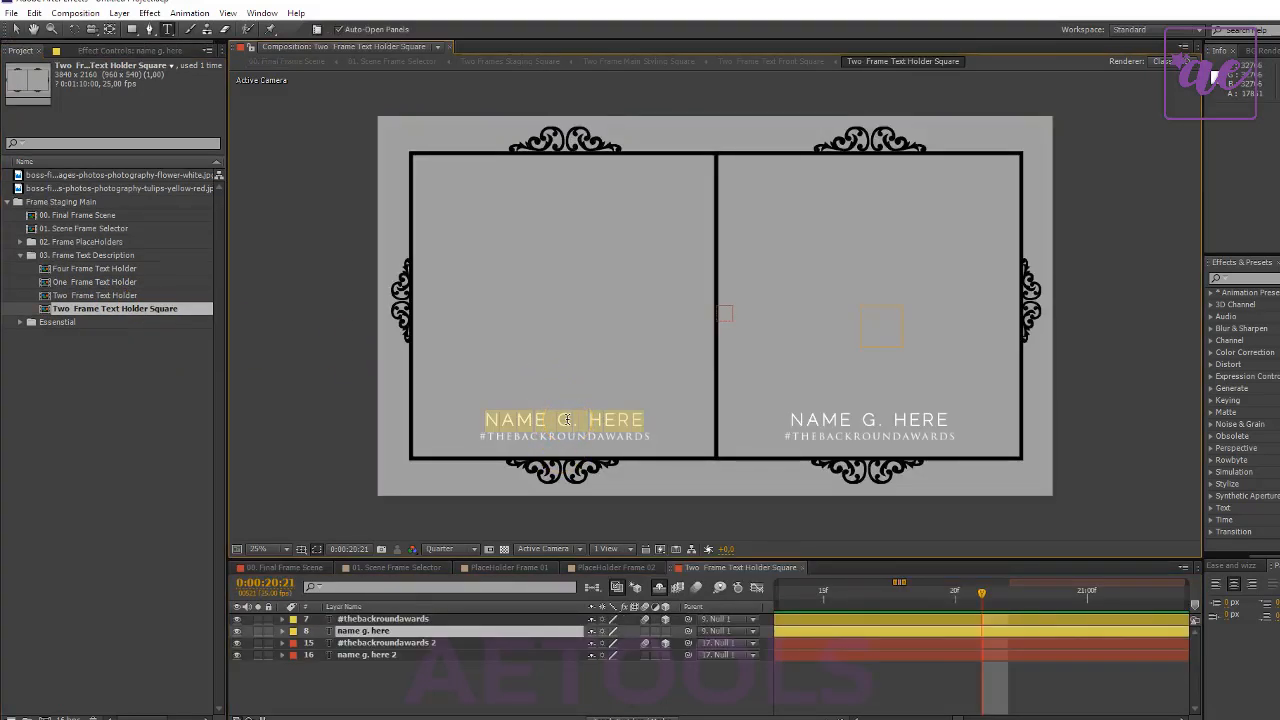
{"action": "type", "text": "CHAN"}
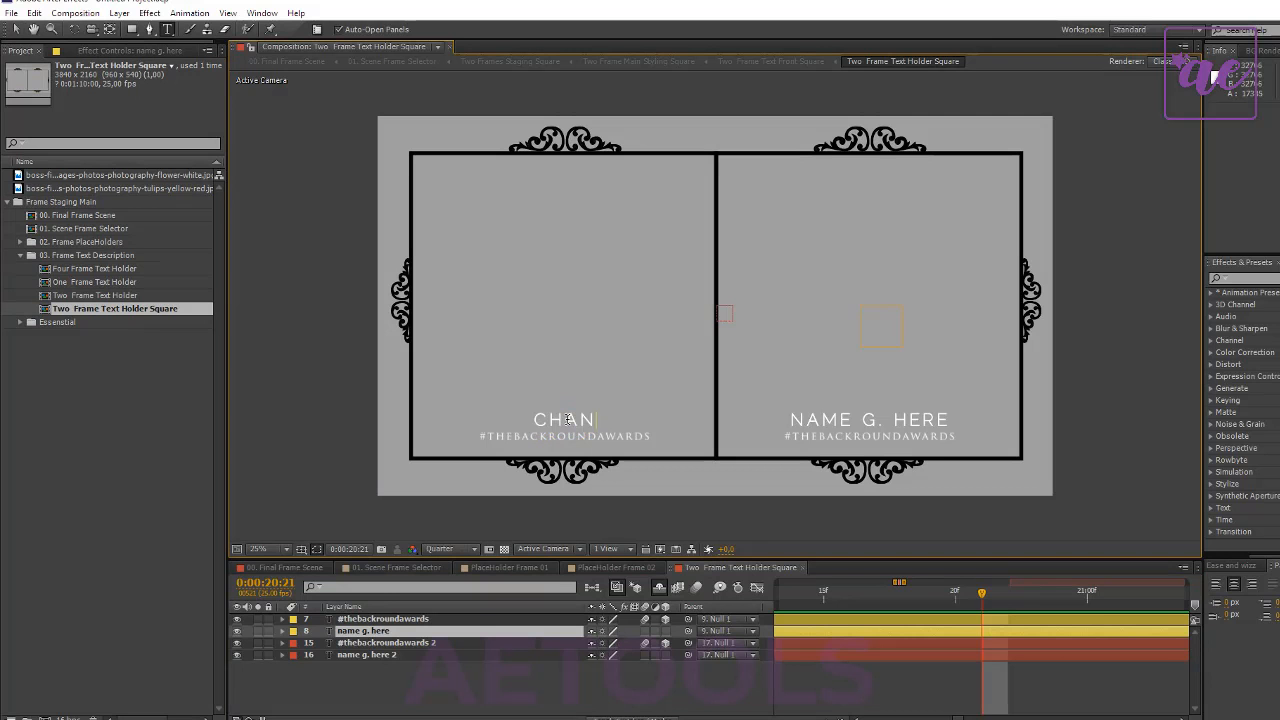
{"action": "type", "text": "GE THE NAME"}
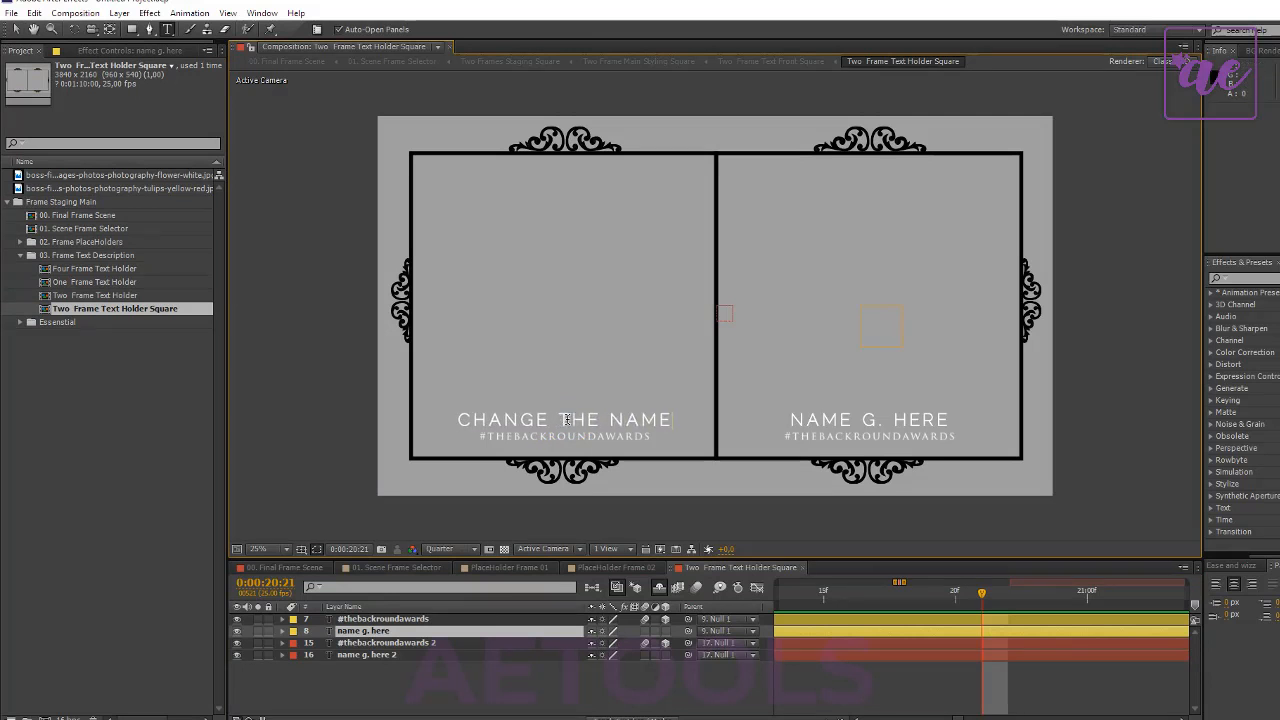
- Change the second frame's name to DESCRIPTION HERE TOO and its hashtag line to #ADDITIONAL INFO HERE
{"action": "left_click", "coordinate": [388, 644]}
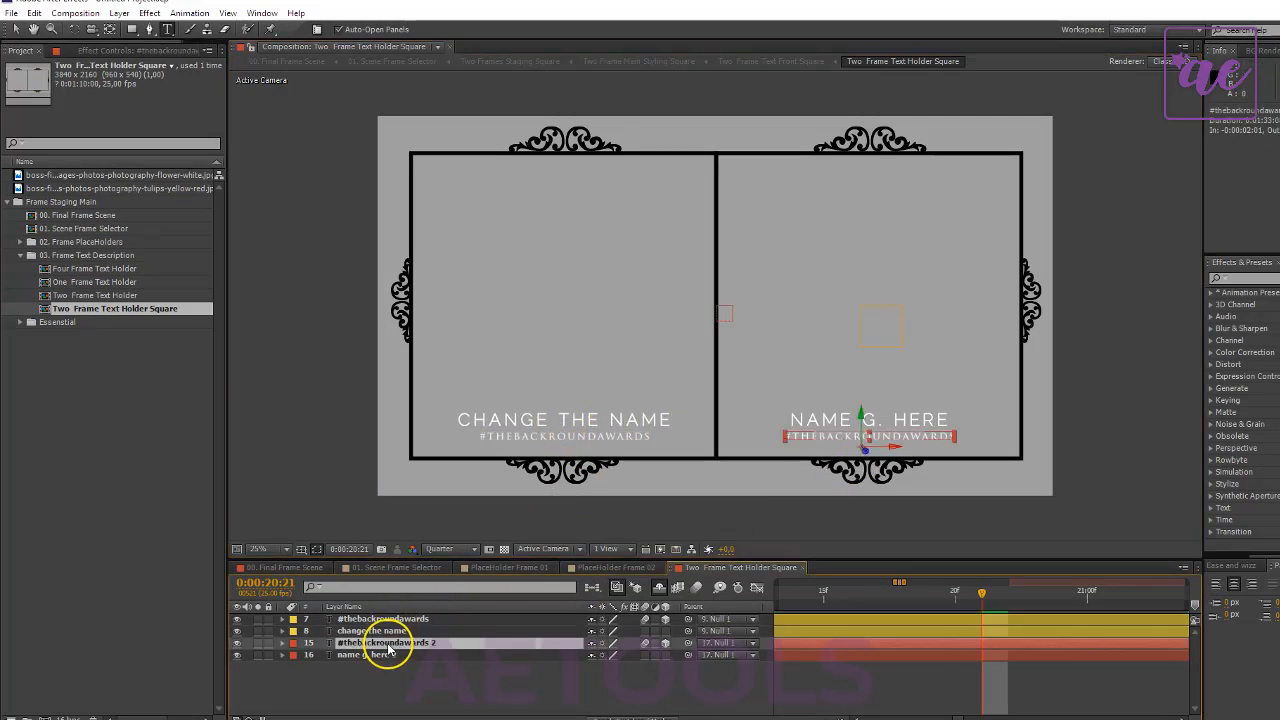
{"action": "left_click", "coordinate": [386, 619]}
{"action": "left_click", "coordinate": [376, 656]}
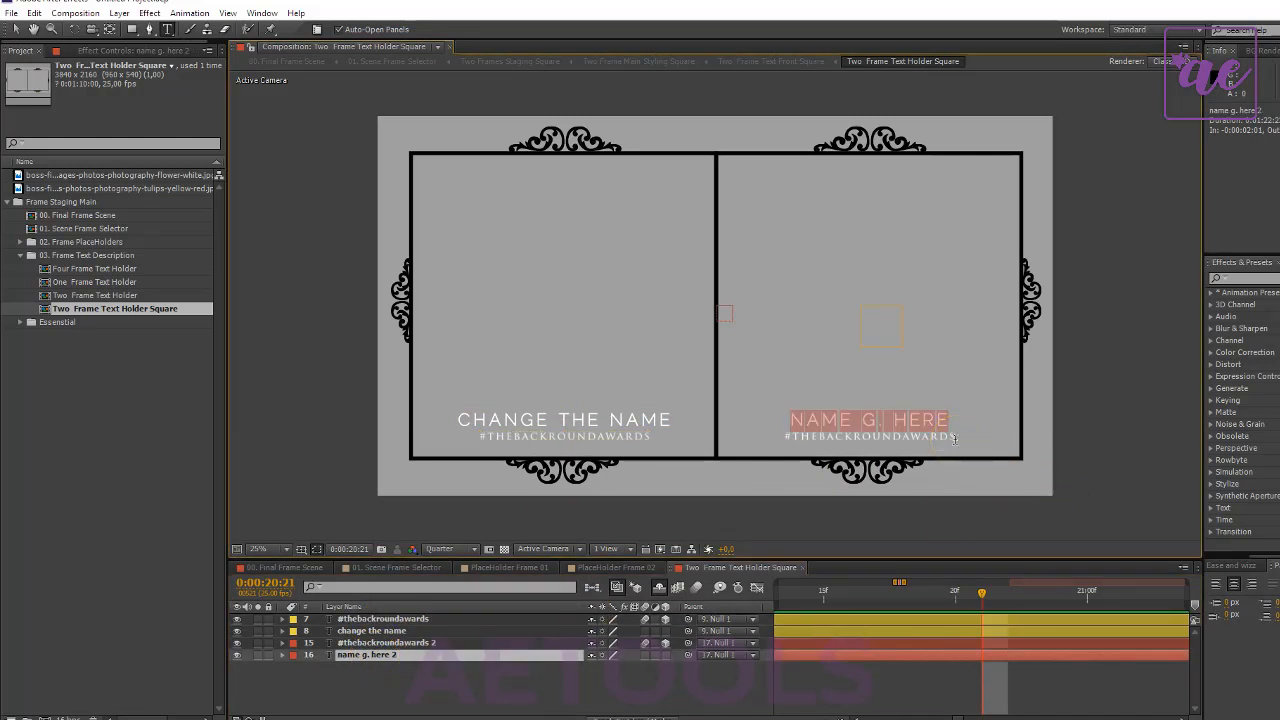
{"action": "type", "text": "HDES"}
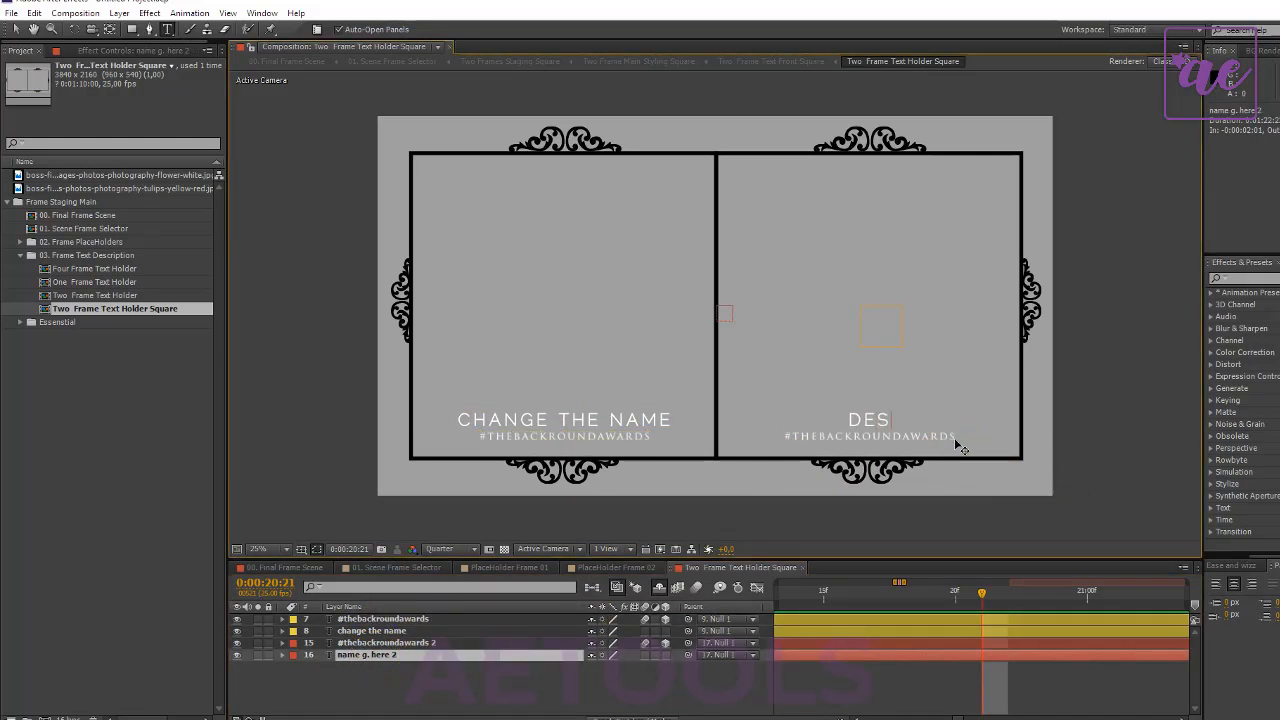
{"action": "type", "text": "CRIPTION HERE TOO"}
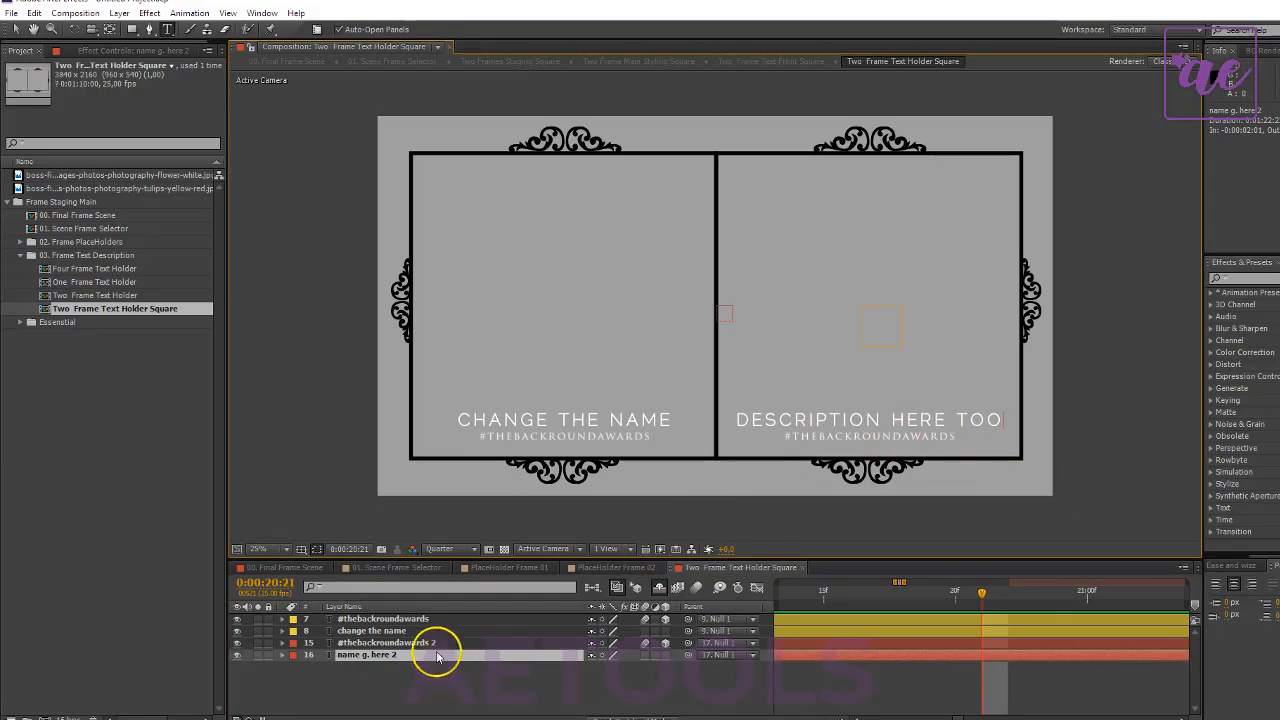
{"action": "left_click", "coordinate": [394, 643]}
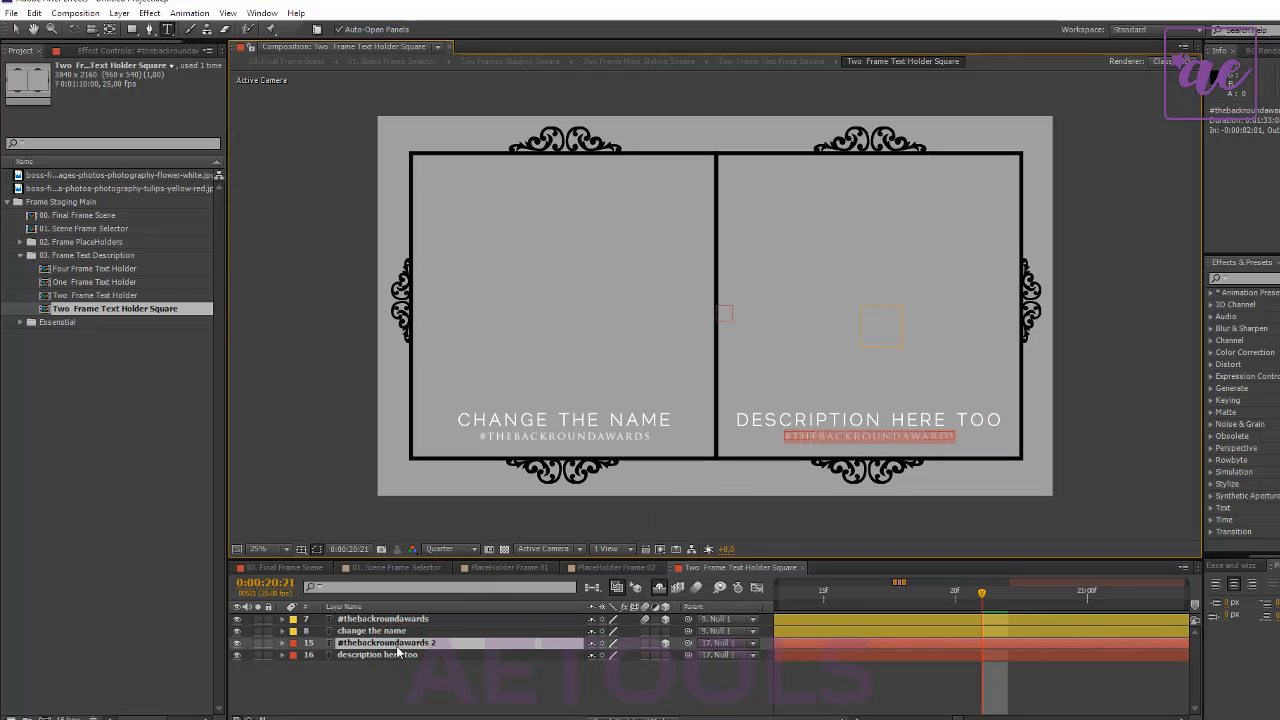
{"action": "key", "text": "BackSpace"}
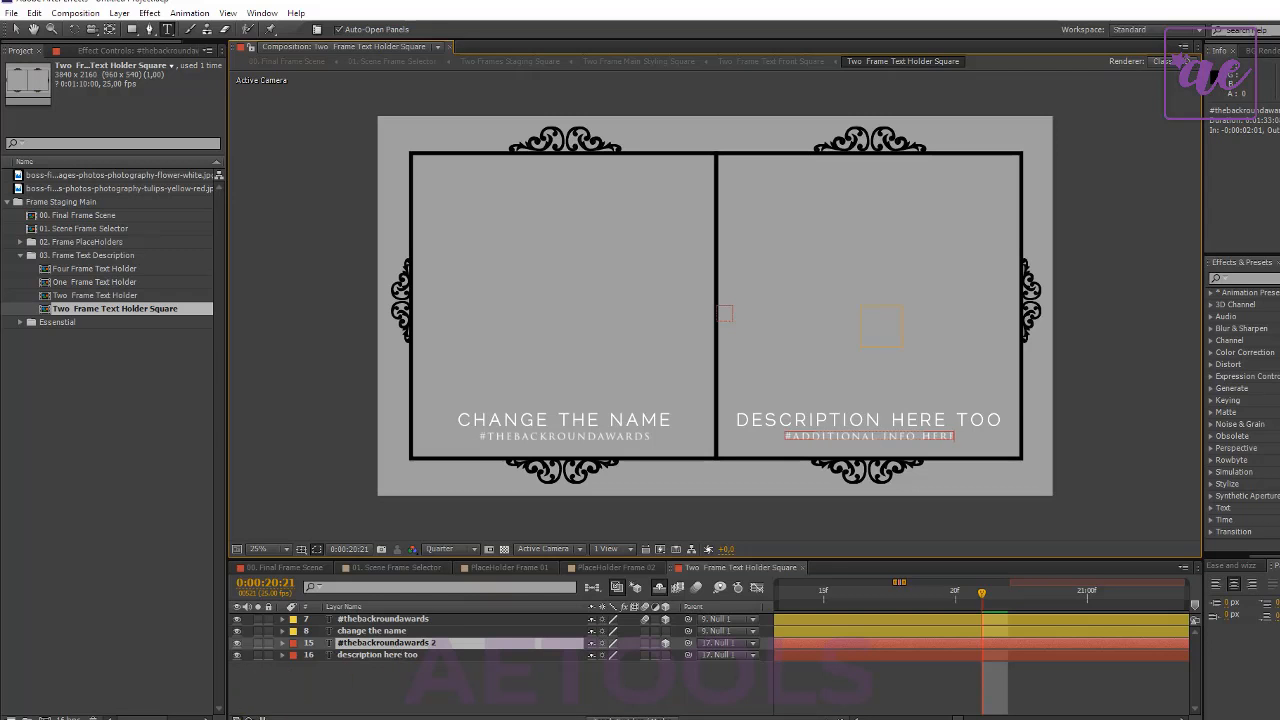
- Return to 00. Final Frame Scene and shorten its work area to end at about 7 seconds
{"action": "left_click", "coordinate": [288, 567]}
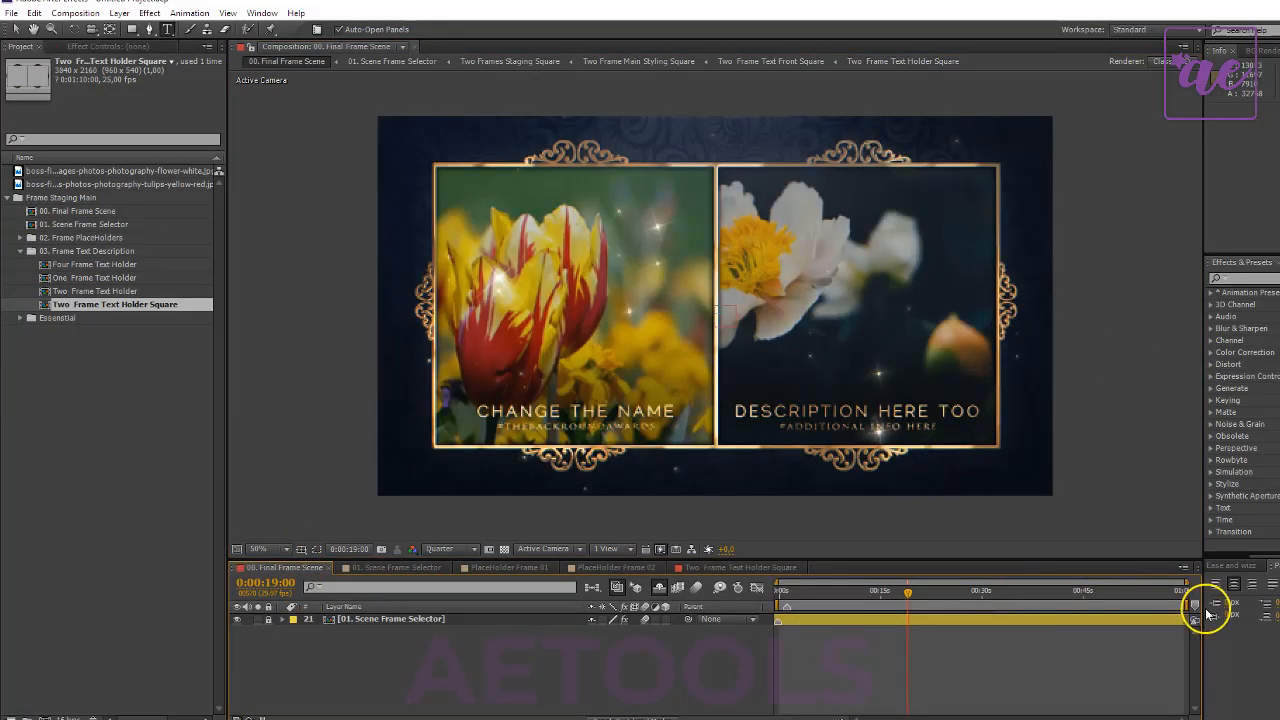
{"action": "left_click_drag", "start_coordinate": [1191, 610], "coordinate": [803, 612]}
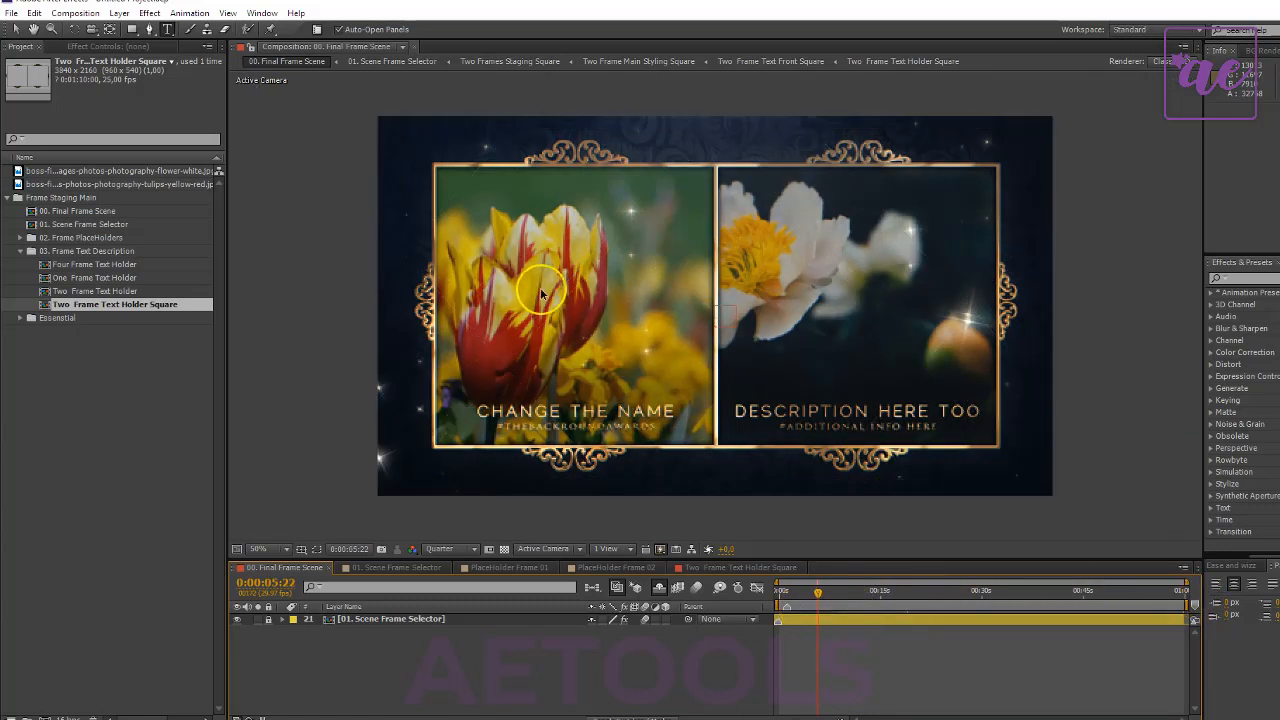
{"action": "left_click_drag", "start_coordinate": [1186, 604], "coordinate": [824, 622]}
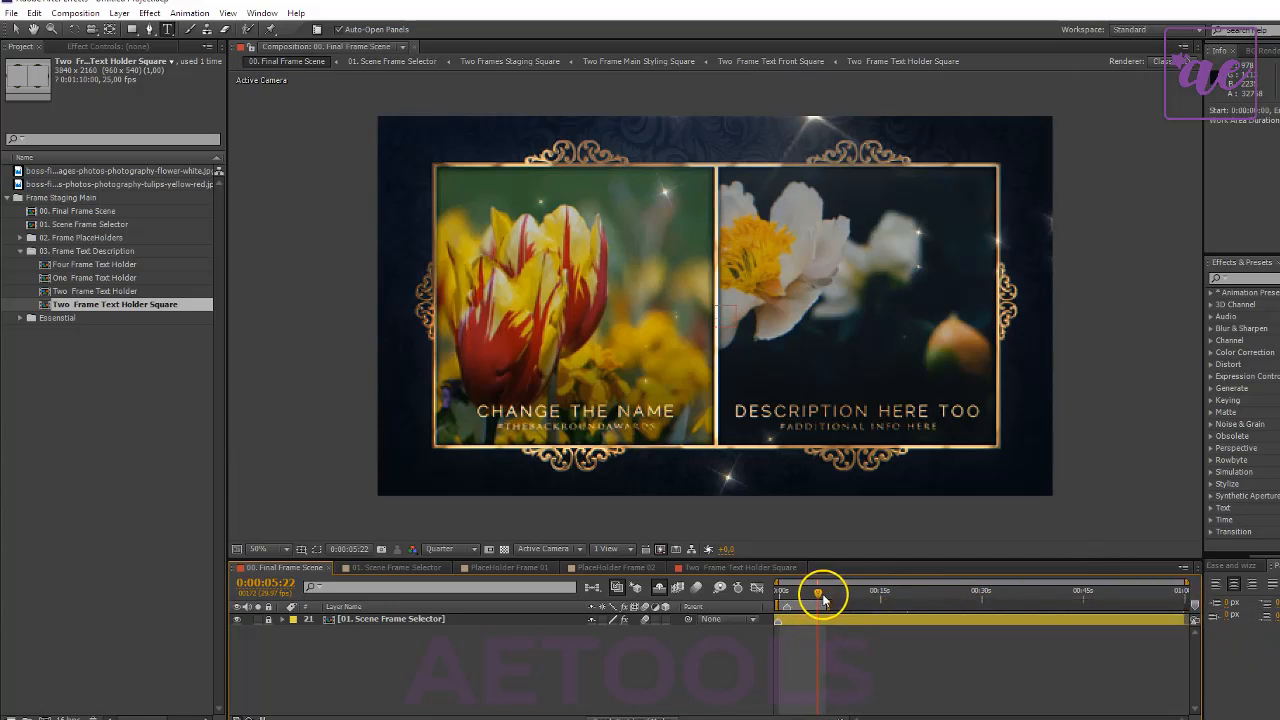
- Set the current time of 00. Final Frame Scene to 10 seconds and end the work area there
{"action": "left_click", "coordinate": [280, 584]}
{"action": "mouse_move", "coordinate": [846, 598]}
{"action": "left_mouse_down"}
{"action": "mouse_move", "coordinate": [834, 592]}
{"action": "mouse_move", "coordinate": [851, 592]}
{"action": "left_mouse_up"}
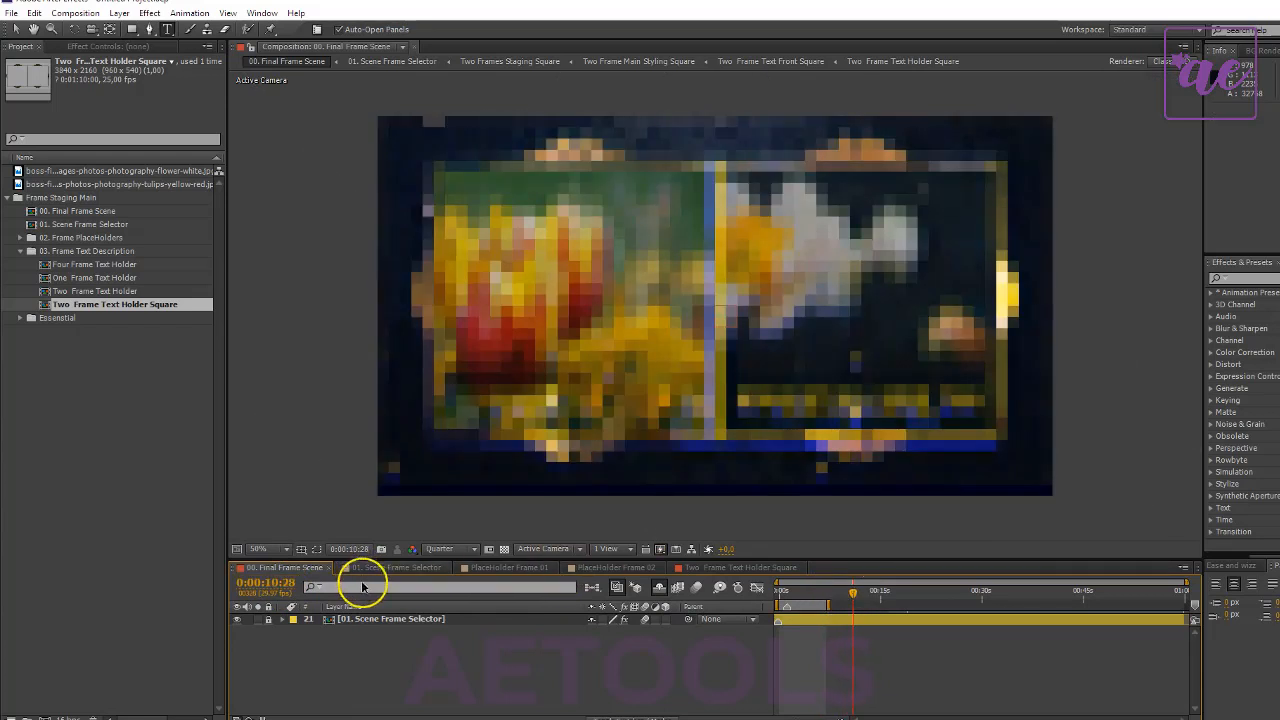
{"action": "left_click", "coordinate": [290, 584]}
{"action": "double_click", "coordinate": [289, 583]}
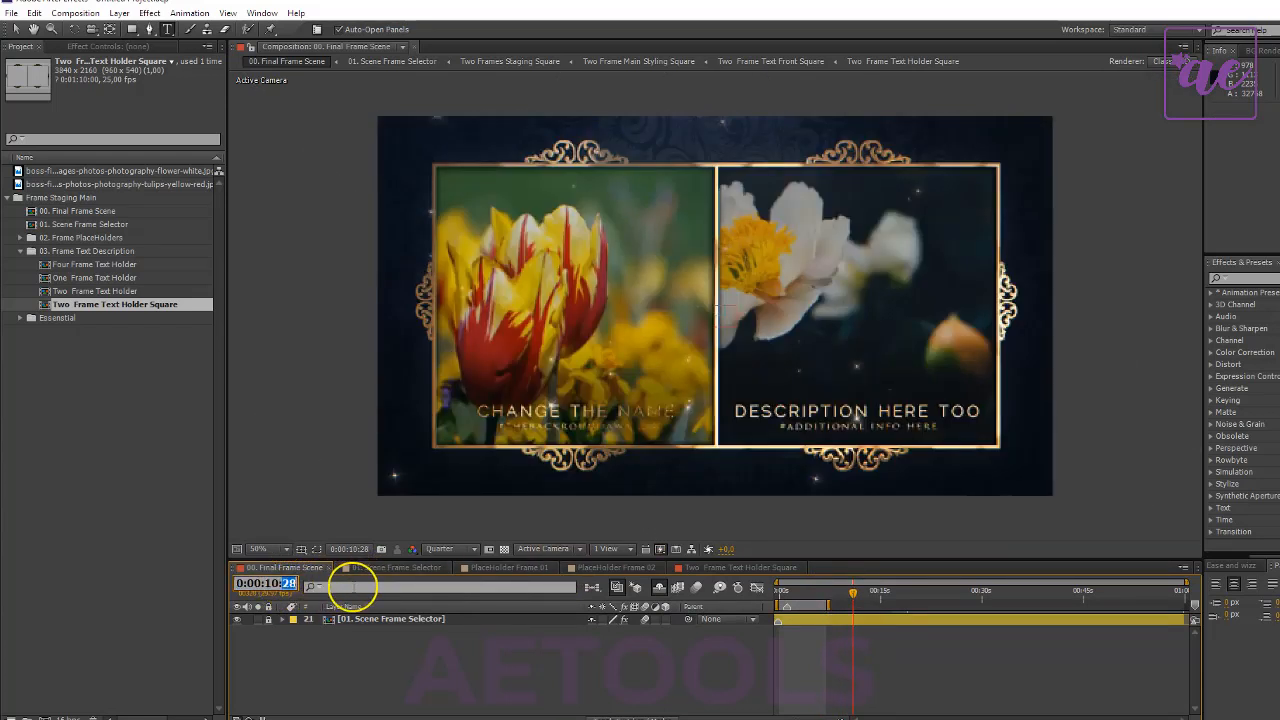
{"action": "type", "text": "00"}
{"action": "key", "text": "Return"}
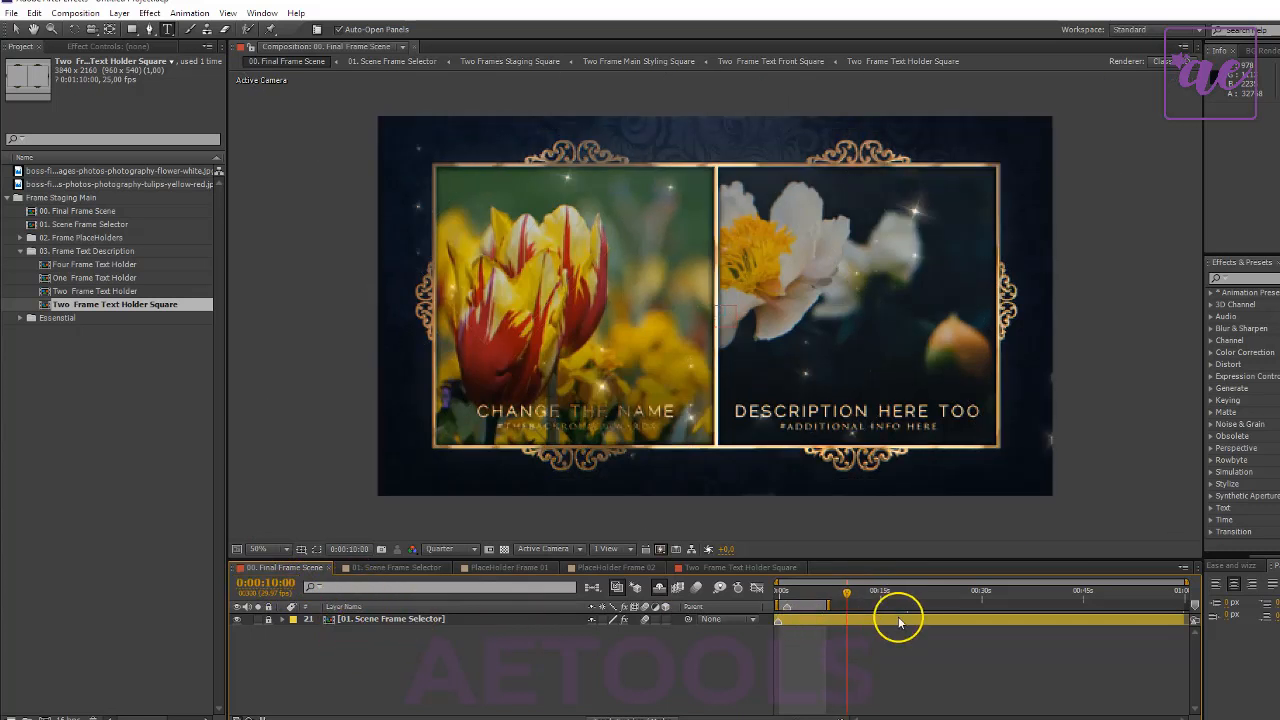
{"action": "key", "text": "n"}
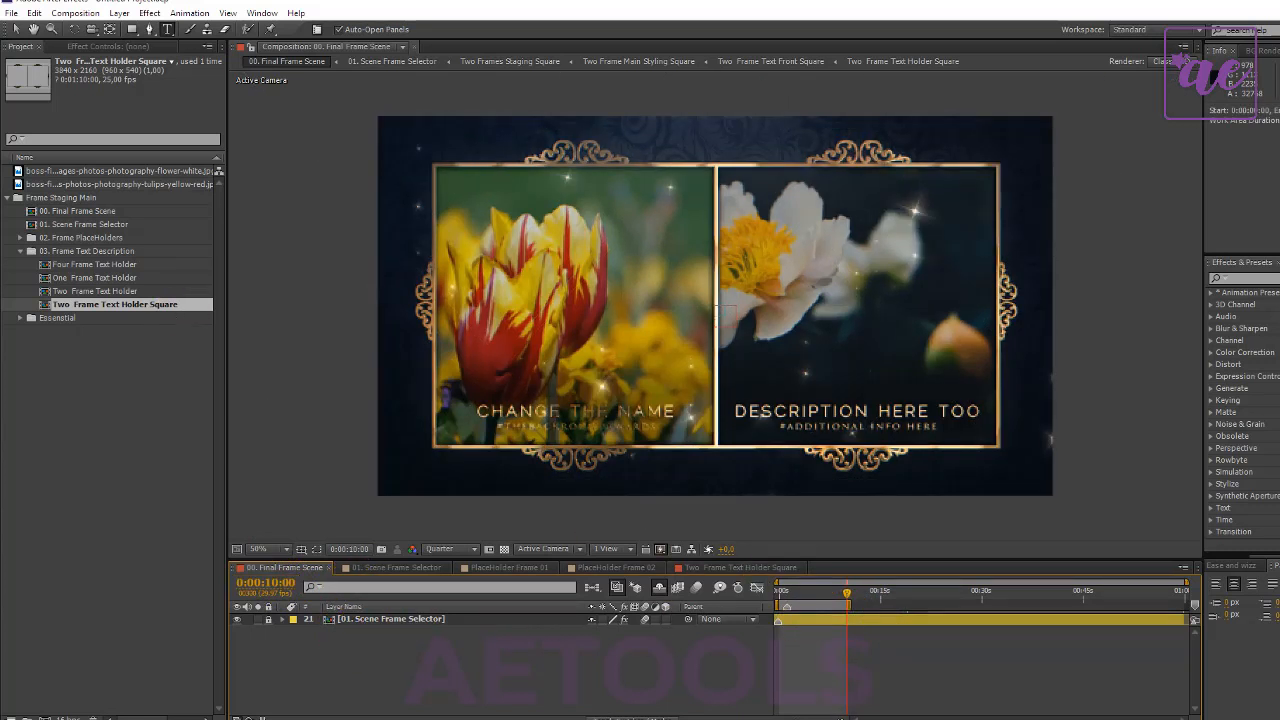
- Open the 05. Golden Lower Thirds Main project and set its preview resolution to Quarter
{"action": "left_click", "coordinate": [20, 252]}
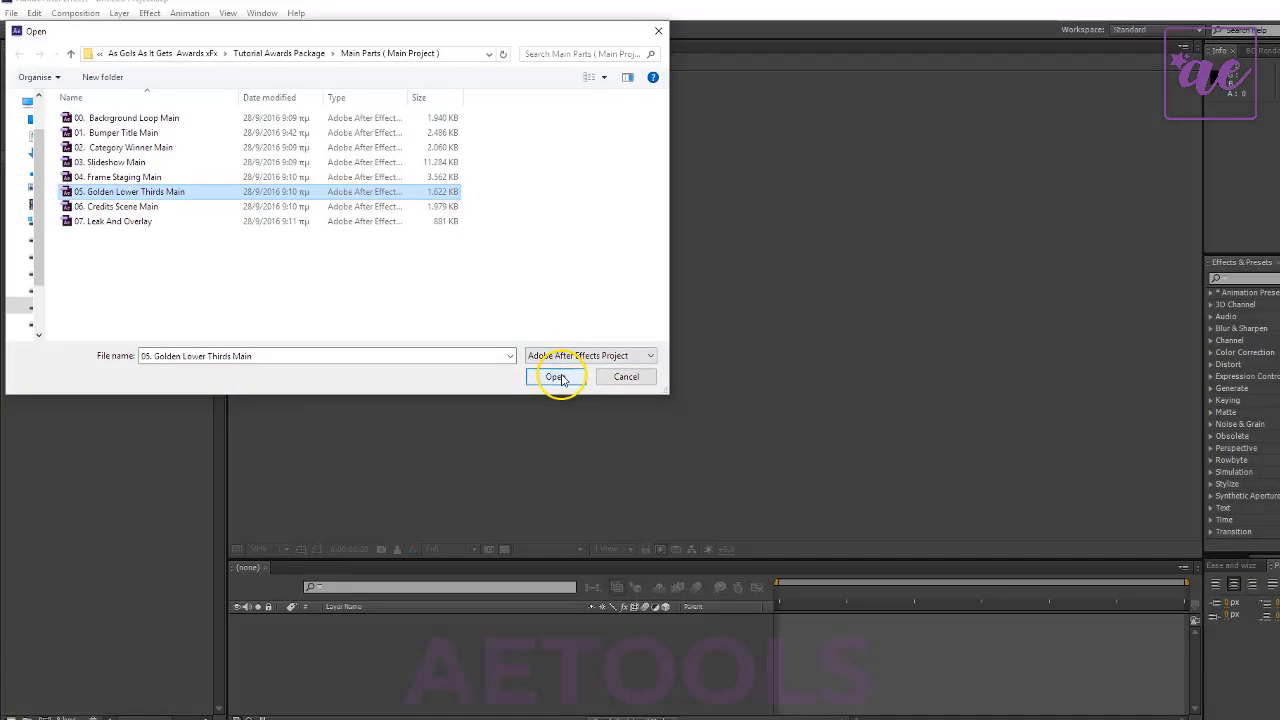
{"action": "left_click", "coordinate": [556, 377]}
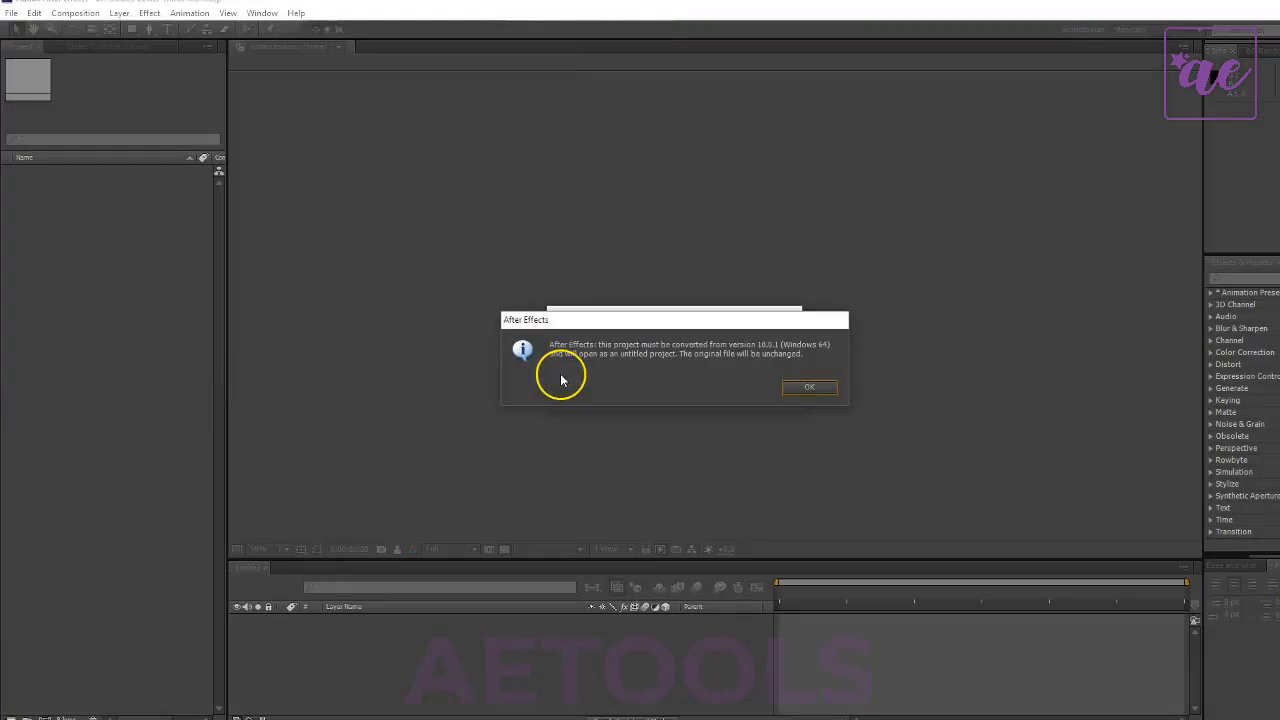
{"action": "left_click", "coordinate": [796, 387]}
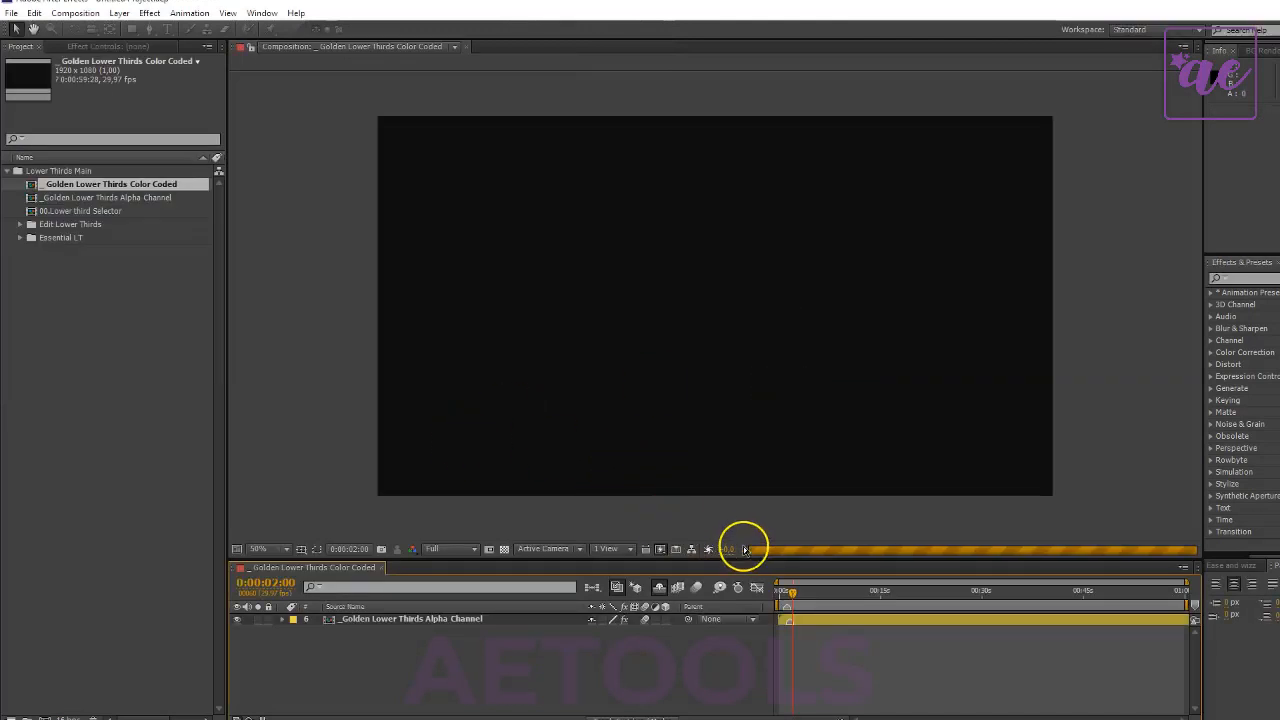
{"action": "left_click", "coordinate": [450, 549]}
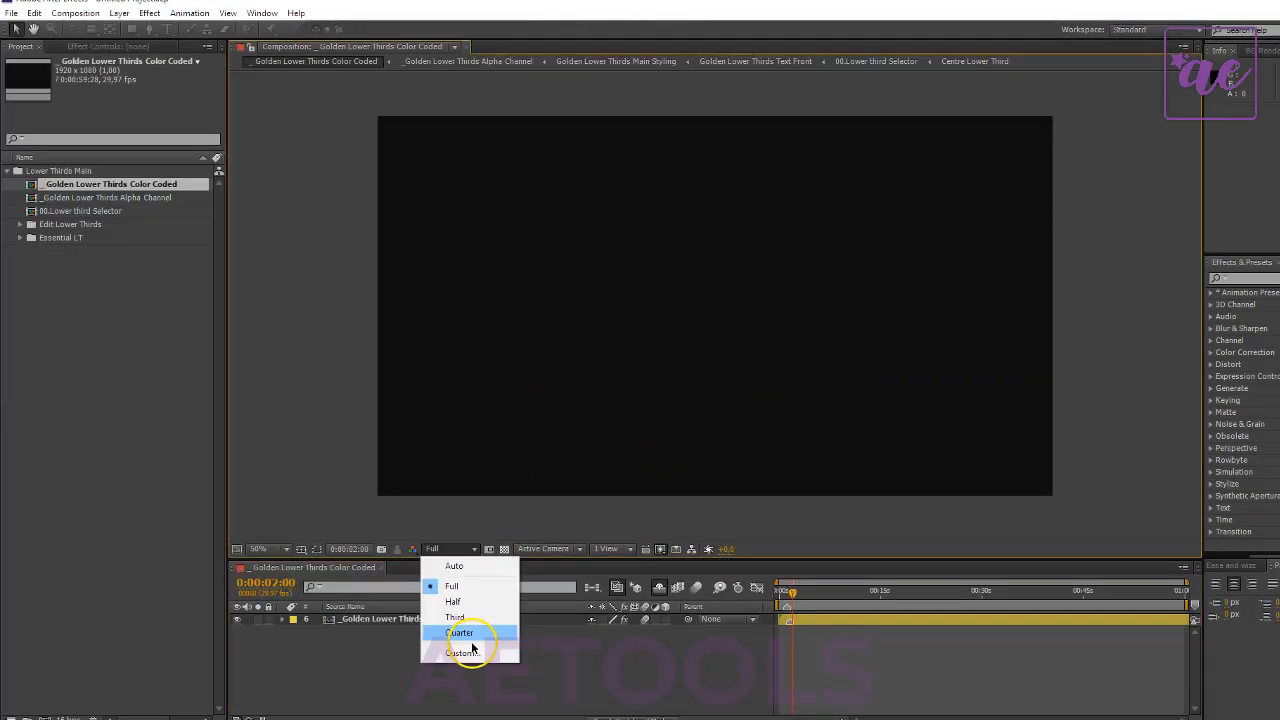
{"action": "left_click", "coordinate": [460, 633]}
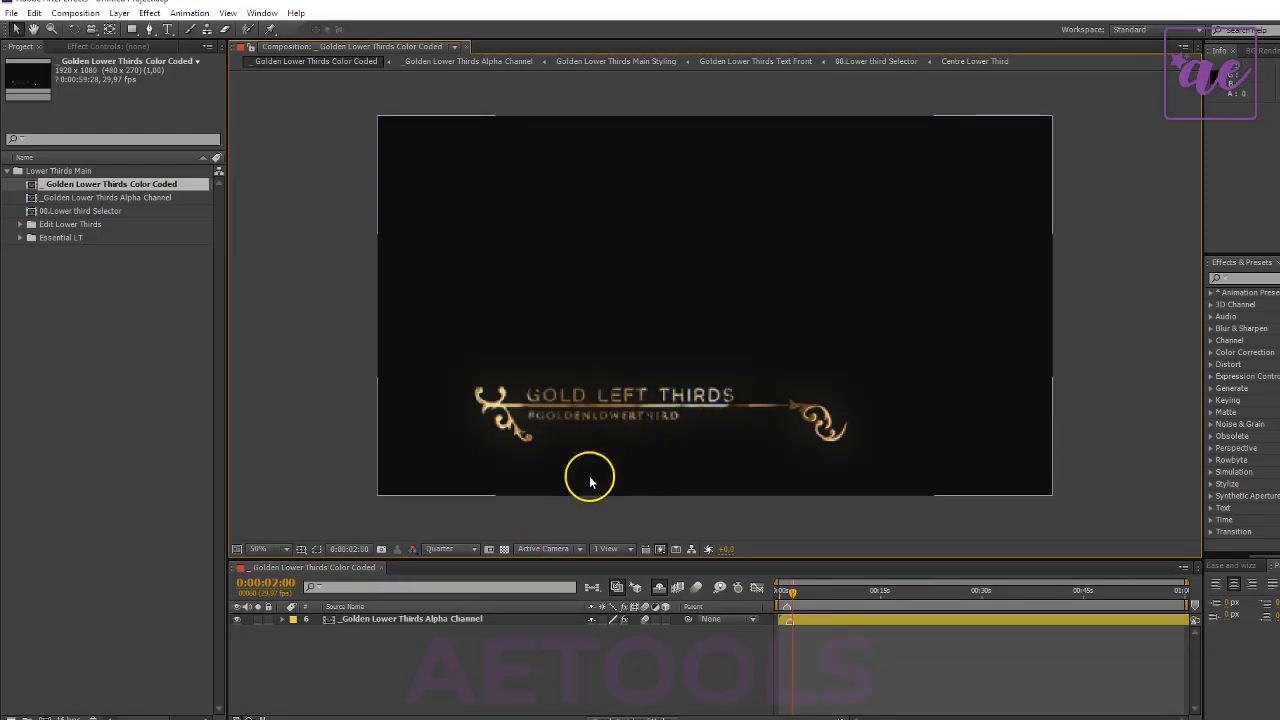
- Check the lower third against the transparency grid, then open the _Golden Lower Thirds Alpha Channel composition
{"action": "left_click", "coordinate": [505, 549]}
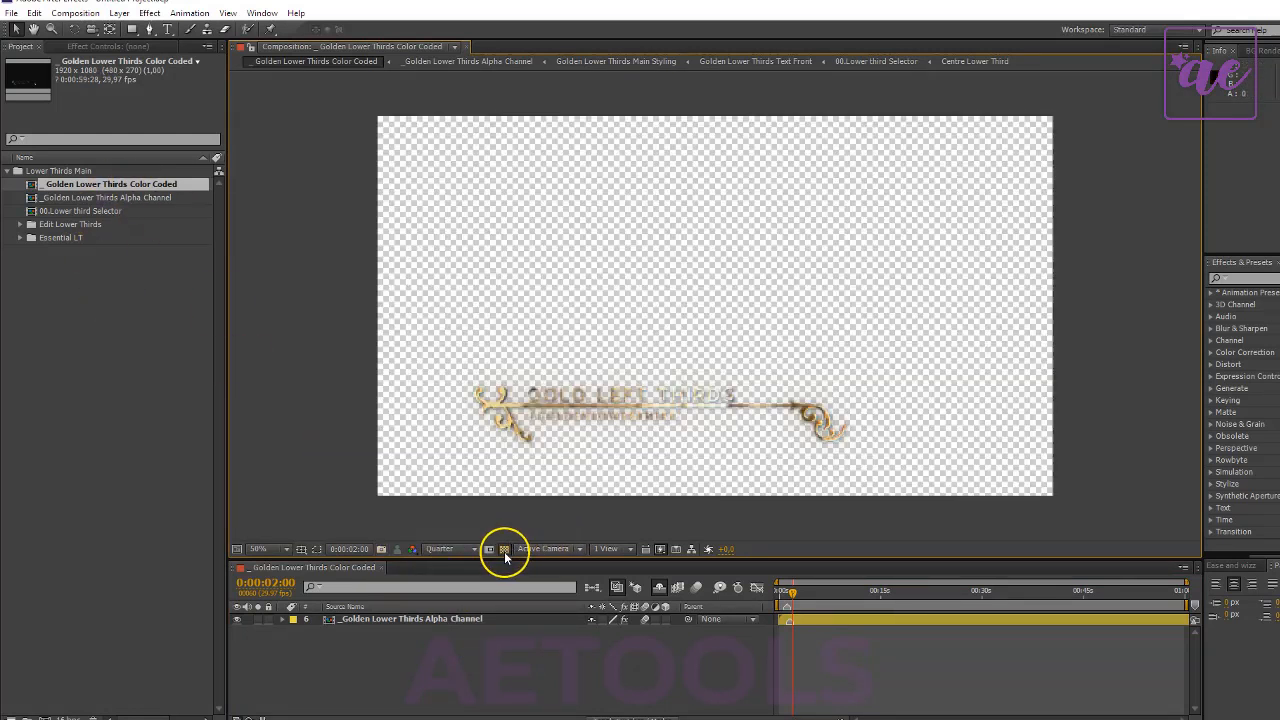
{"action": "left_click", "coordinate": [505, 549]}
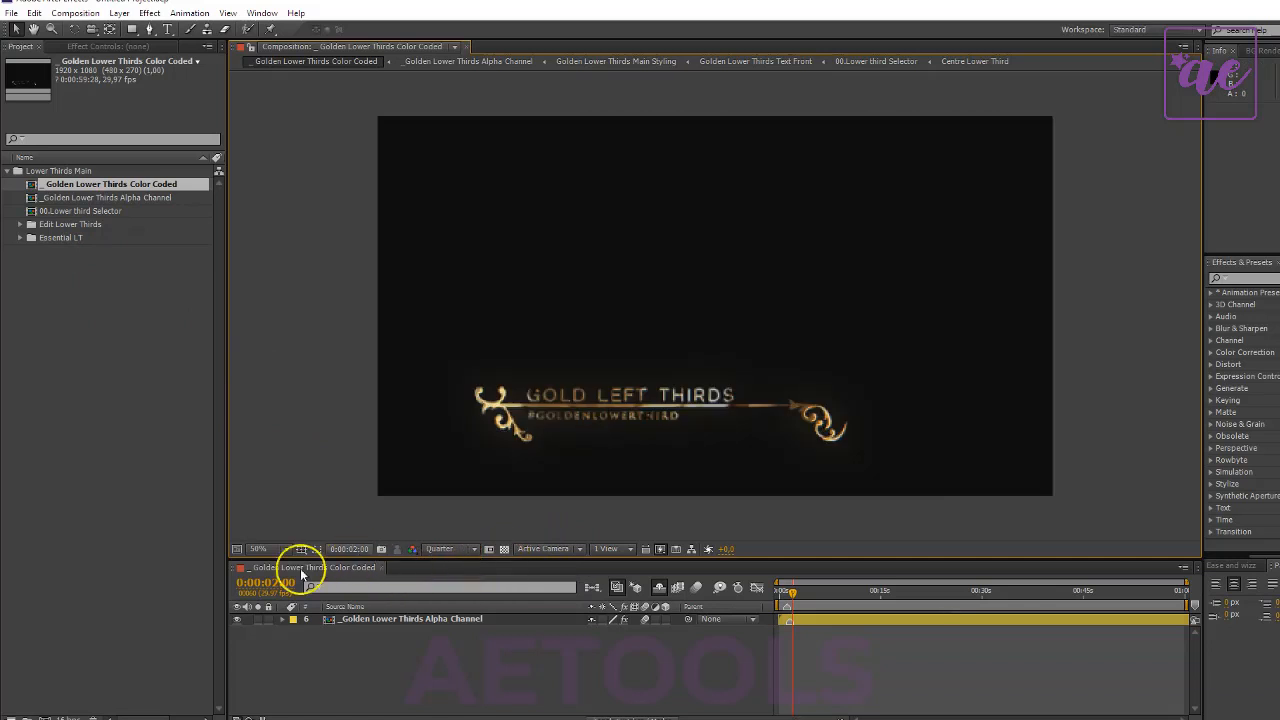
{"action": "left_click", "coordinate": [89, 186]}
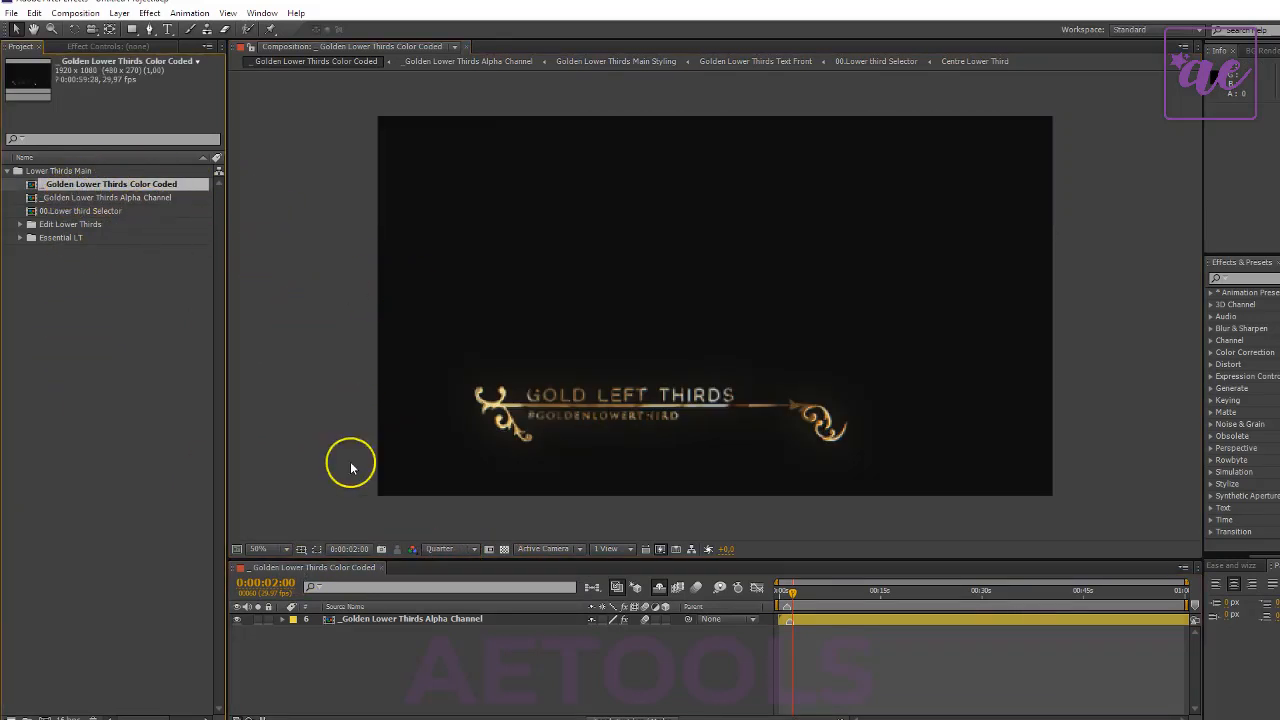
{"action": "double_click", "coordinate": [77, 199]}
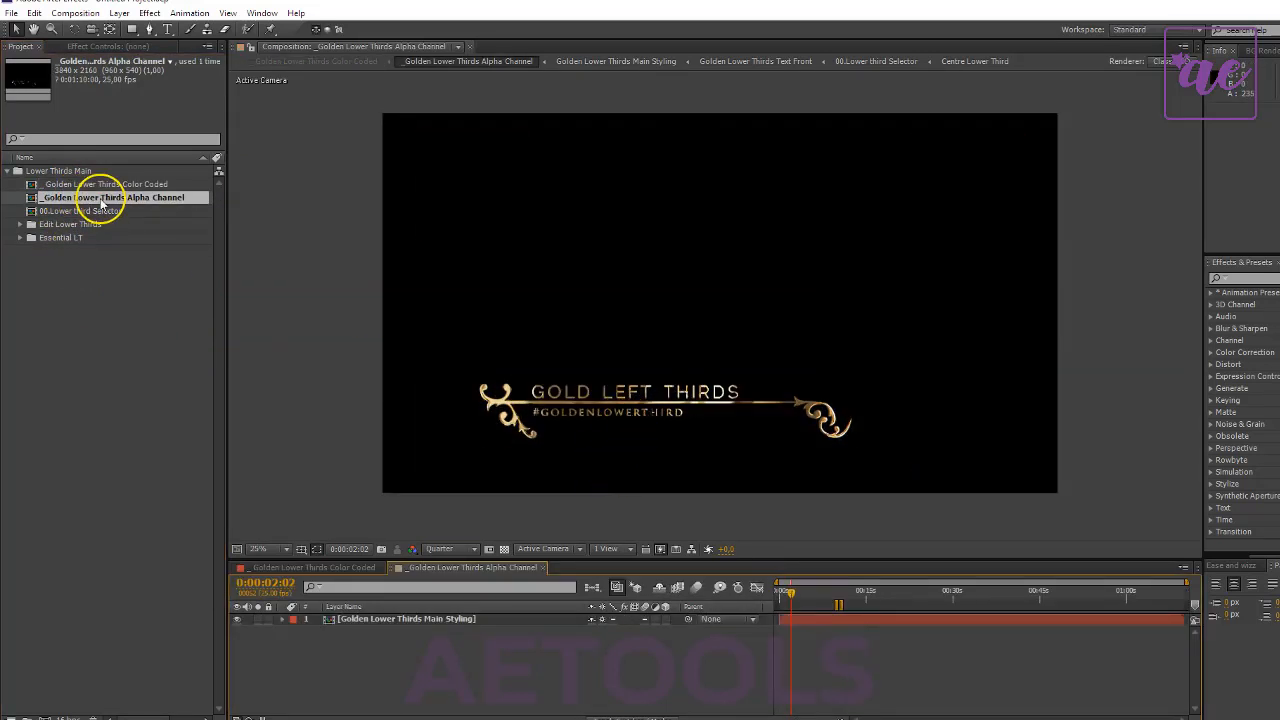
- Open 00.Lower third Selector and preview the centre and right lower thirds one at a time
{"action": "left_click", "coordinate": [50, 213]}
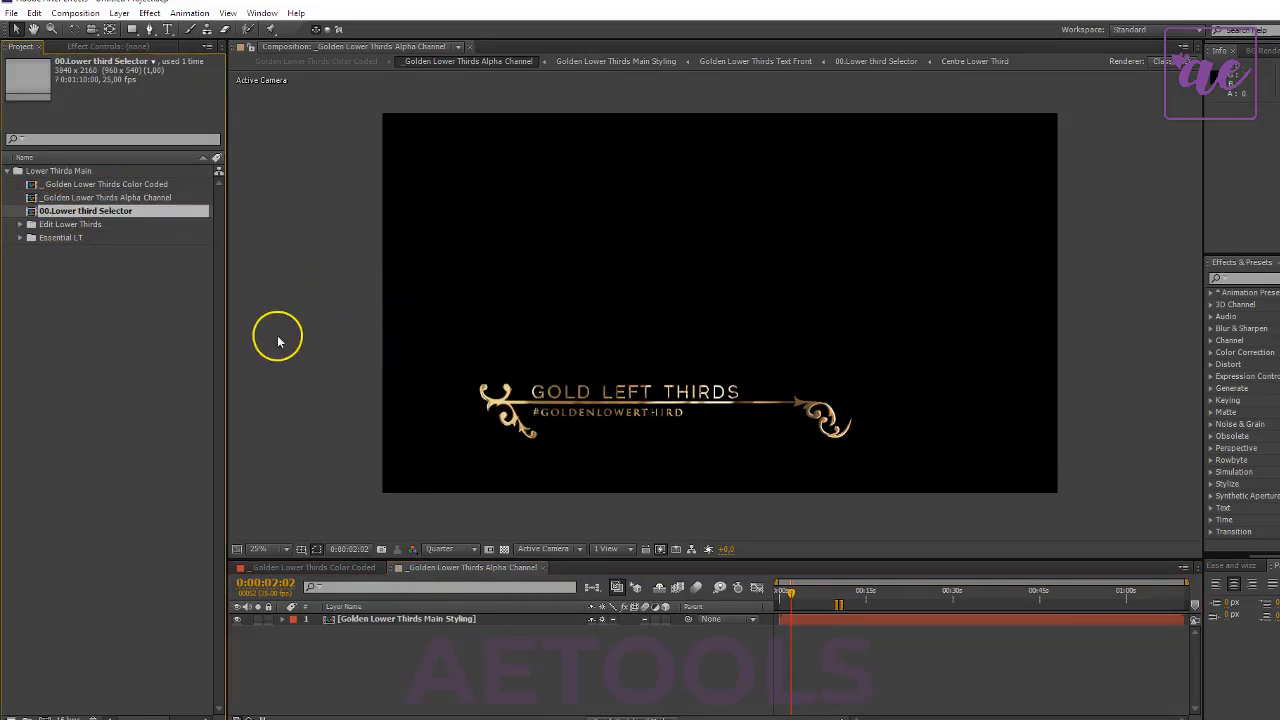
{"action": "left_click", "coordinate": [118, 318]}
{"action": "double_click", "coordinate": [103, 211]}
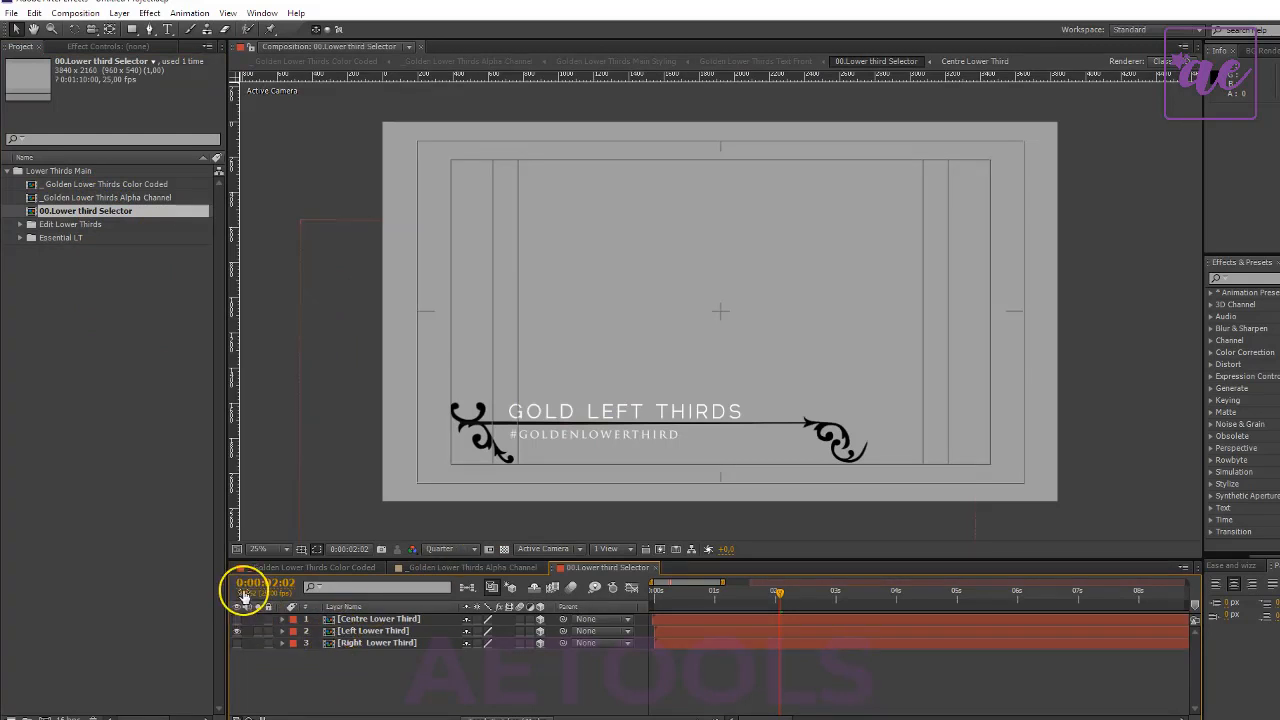
{"action": "left_click", "coordinate": [237, 619]}
{"action": "left_click", "coordinate": [237, 631]}
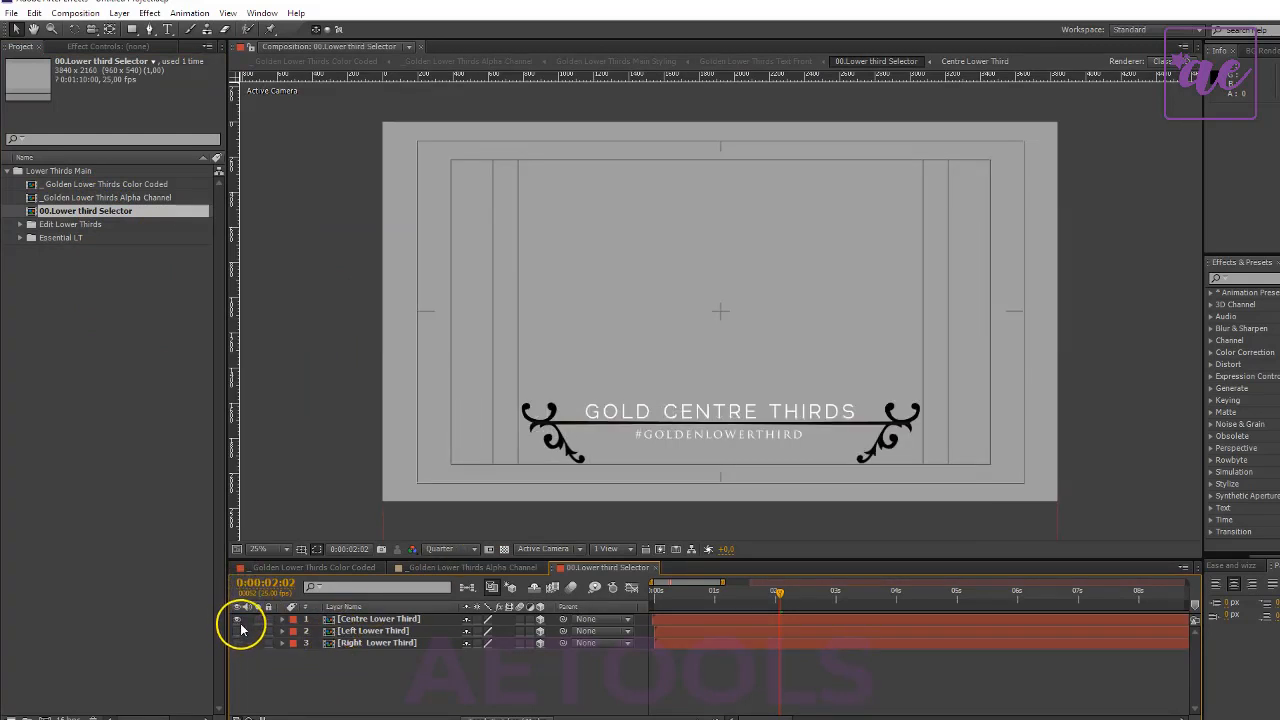
{"action": "left_click", "coordinate": [237, 619]}
{"action": "left_click", "coordinate": [237, 643]}
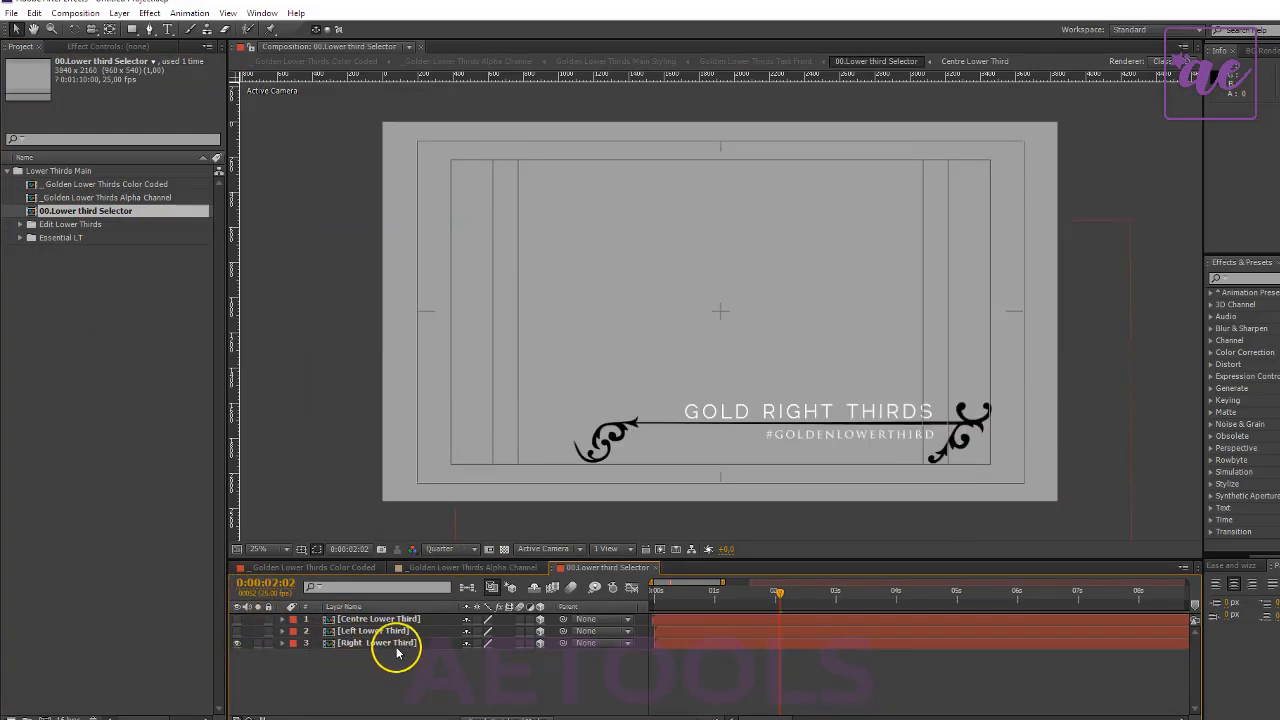
- Preview the left and centre lower thirds in the selector, then hide all three layers
{"action": "left_click", "coordinate": [329, 648]}
{"action": "left_click", "coordinate": [237, 631]}
{"action": "left_click", "coordinate": [237, 643]}
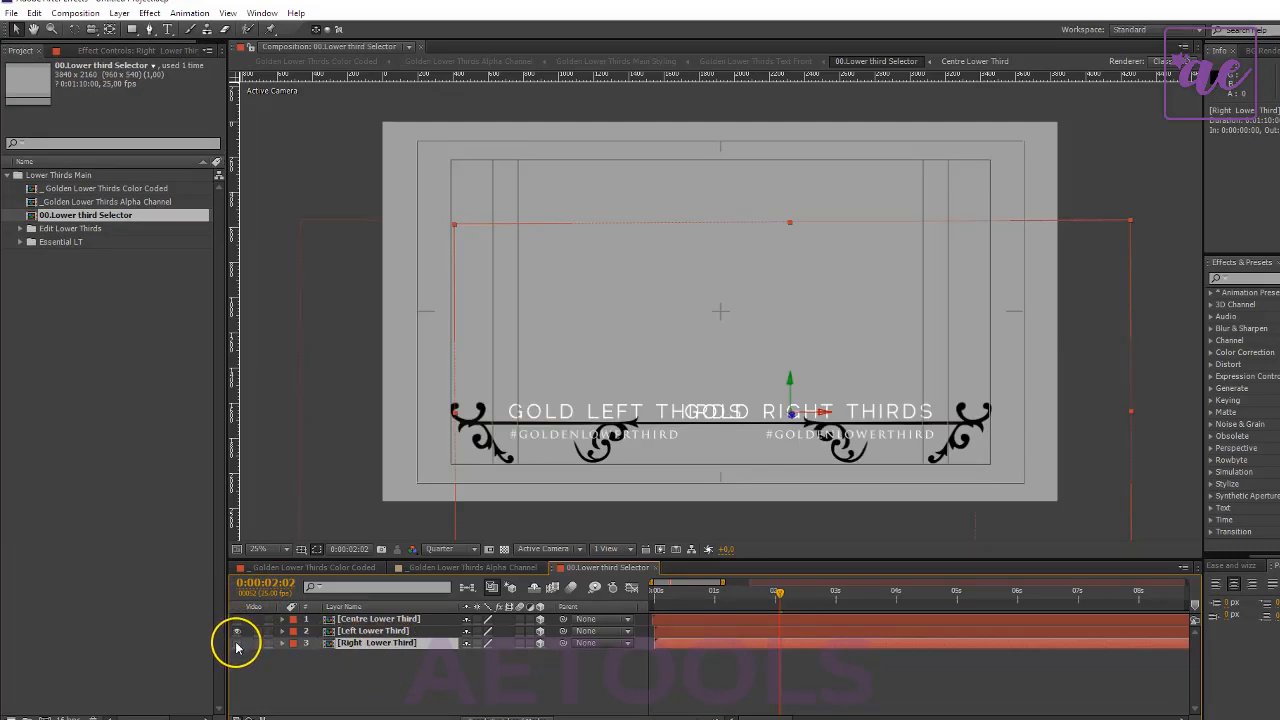
{"action": "left_click", "coordinate": [237, 631]}
{"action": "left_click", "coordinate": [237, 620]}
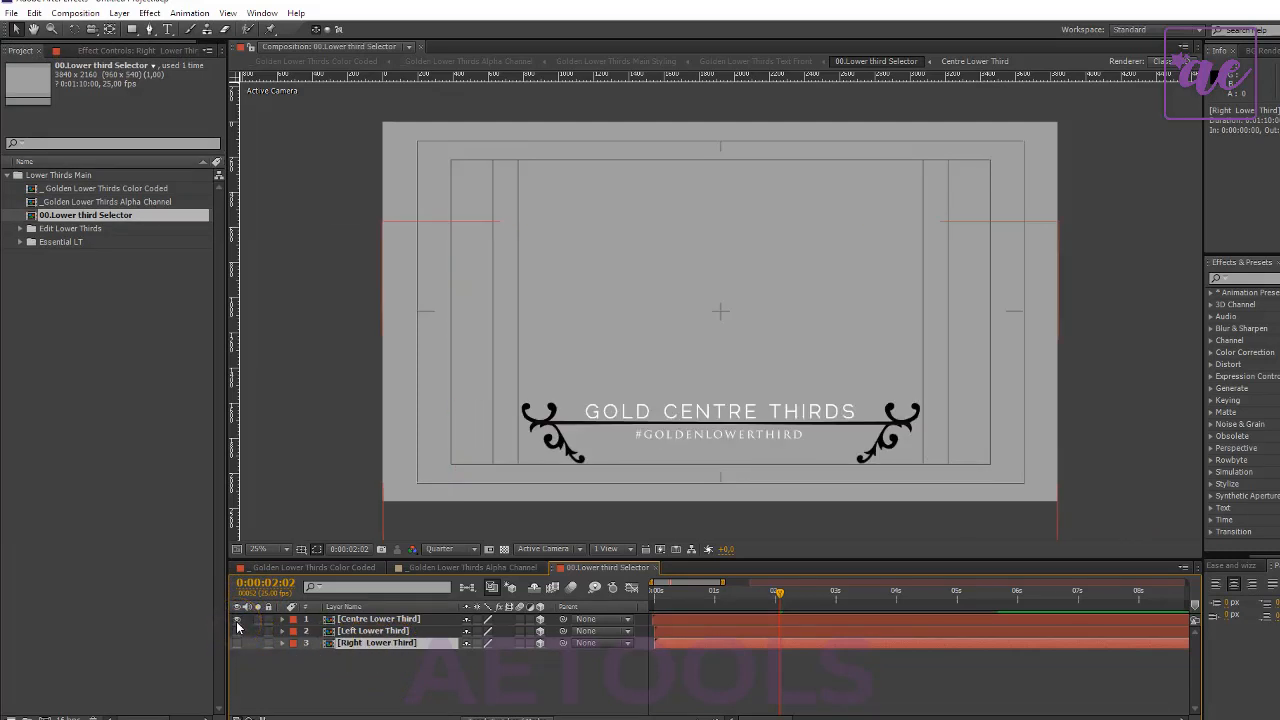
{"action": "left_click", "coordinate": [237, 620]}
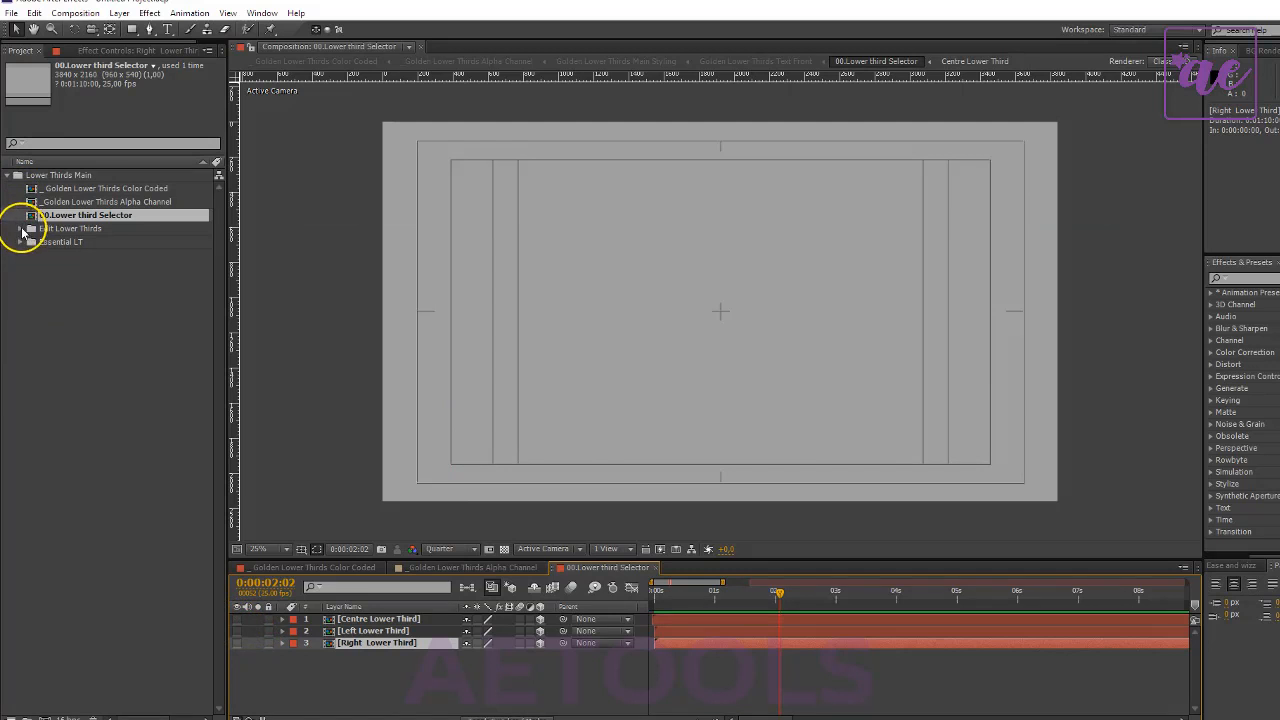
- Expand the Edit Lower Thirds folder and look over its centre, left and right lower third compositions
{"action": "left_click", "coordinate": [22, 230]}
{"action": "left_click", "coordinate": [86, 256]}
{"action": "left_click", "coordinate": [96, 269]}
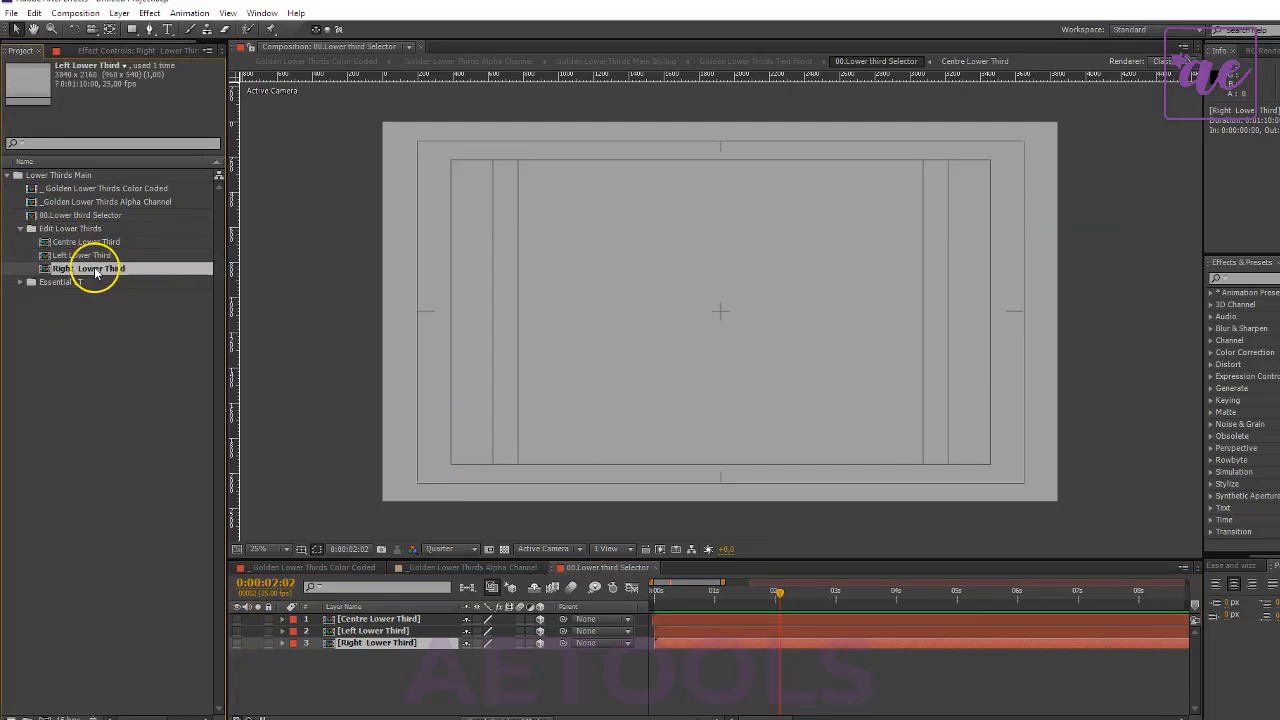
{"action": "left_click", "coordinate": [88, 256]}
{"action": "left_click", "coordinate": [94, 229]}
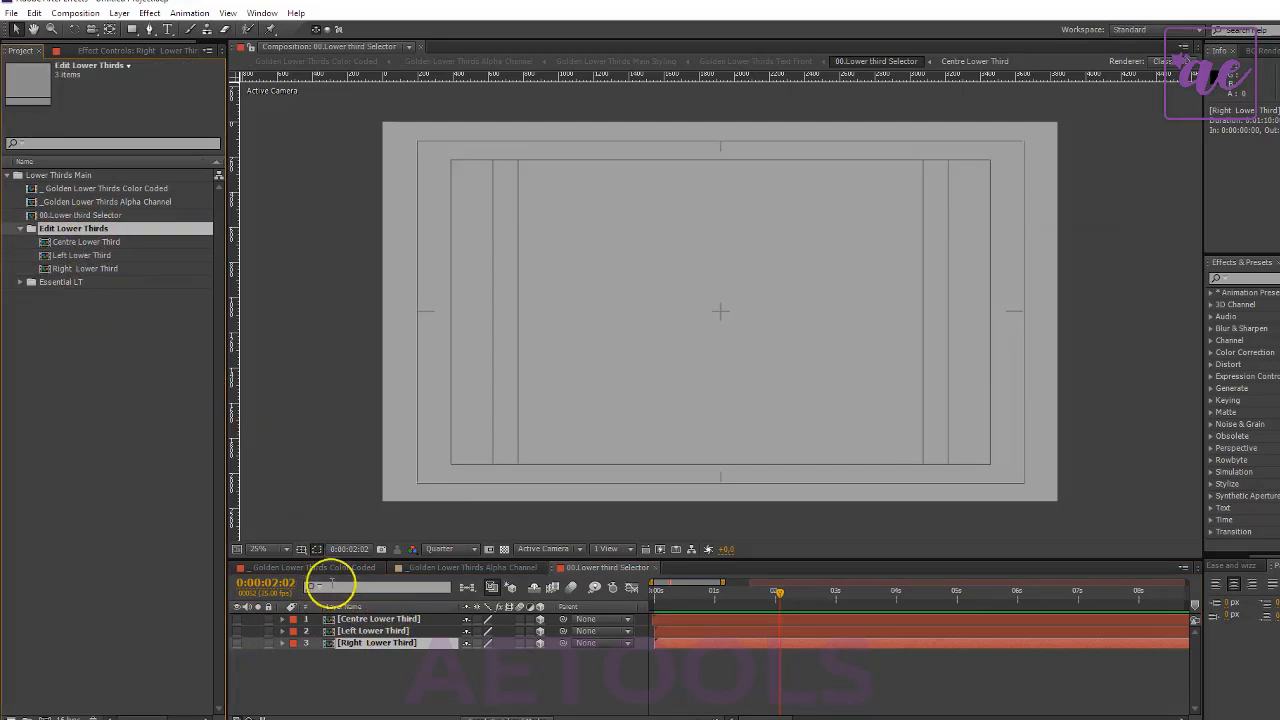
{"action": "left_click", "coordinate": [62, 216]}
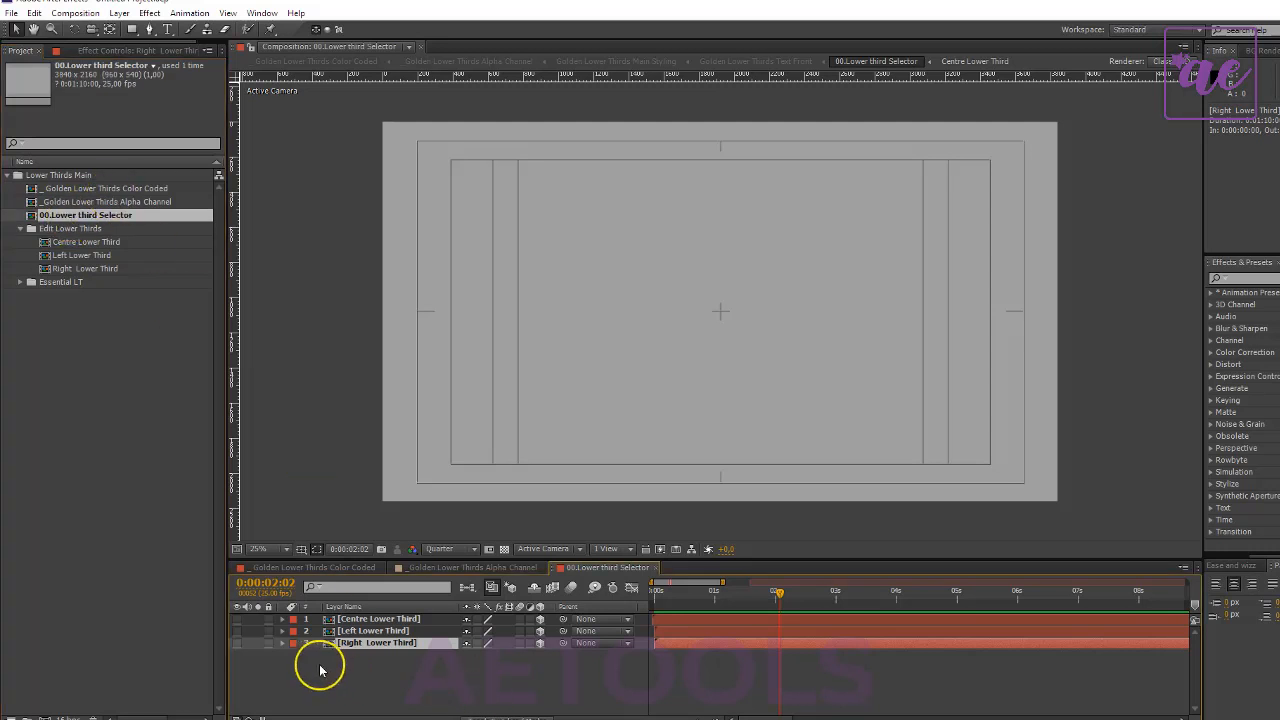
- Make the Left Lower Third layer visible in the selector and open its composition from Edit Lower Thirds
{"action": "left_click", "coordinate": [238, 631]}
{"action": "left_click", "coordinate": [380, 631]}
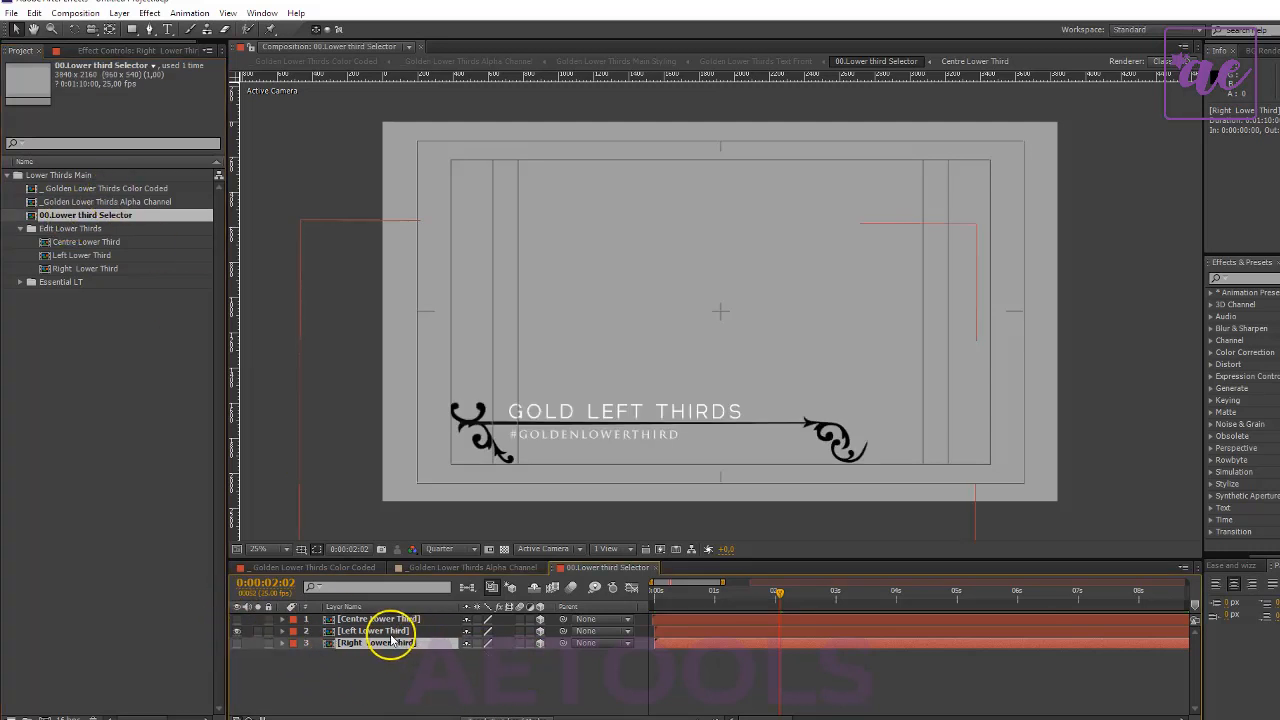
{"action": "left_click", "coordinate": [96, 257]}
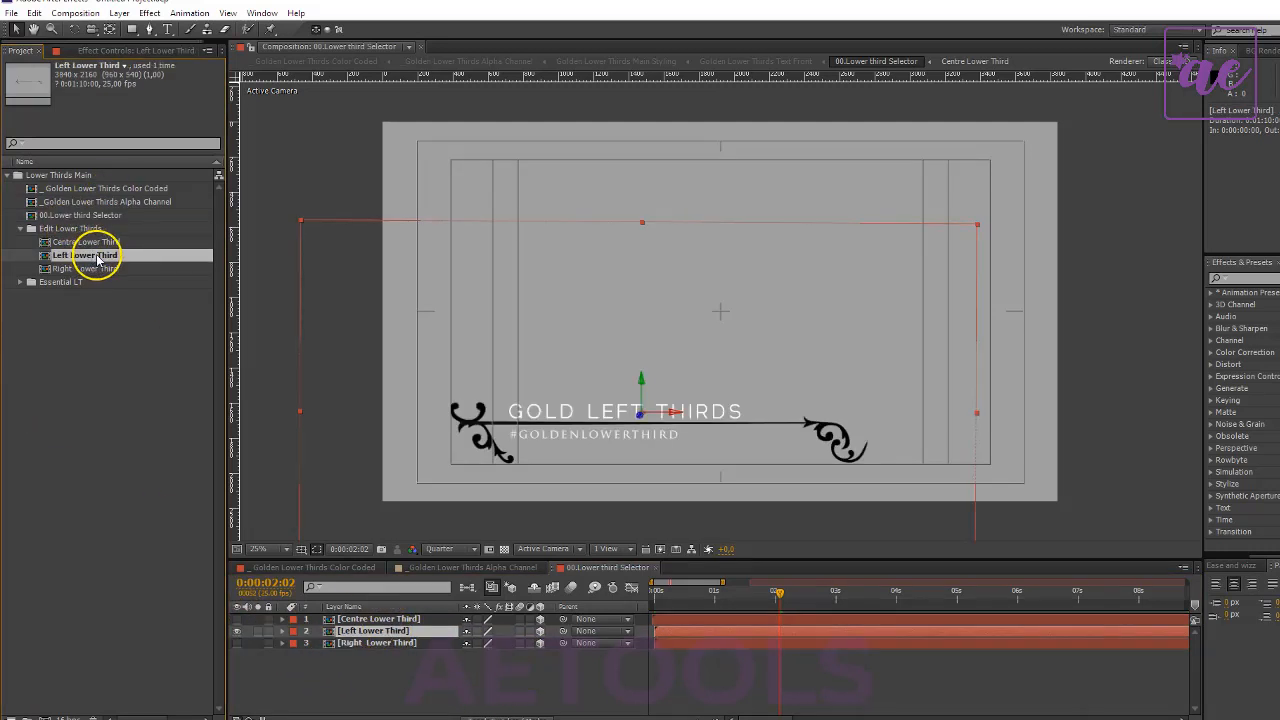
{"action": "double_click", "coordinate": [96, 257]}
- Replace the left lower third's title text with EDIT THIS EASY
{"action": "left_click", "coordinate": [398, 621]}
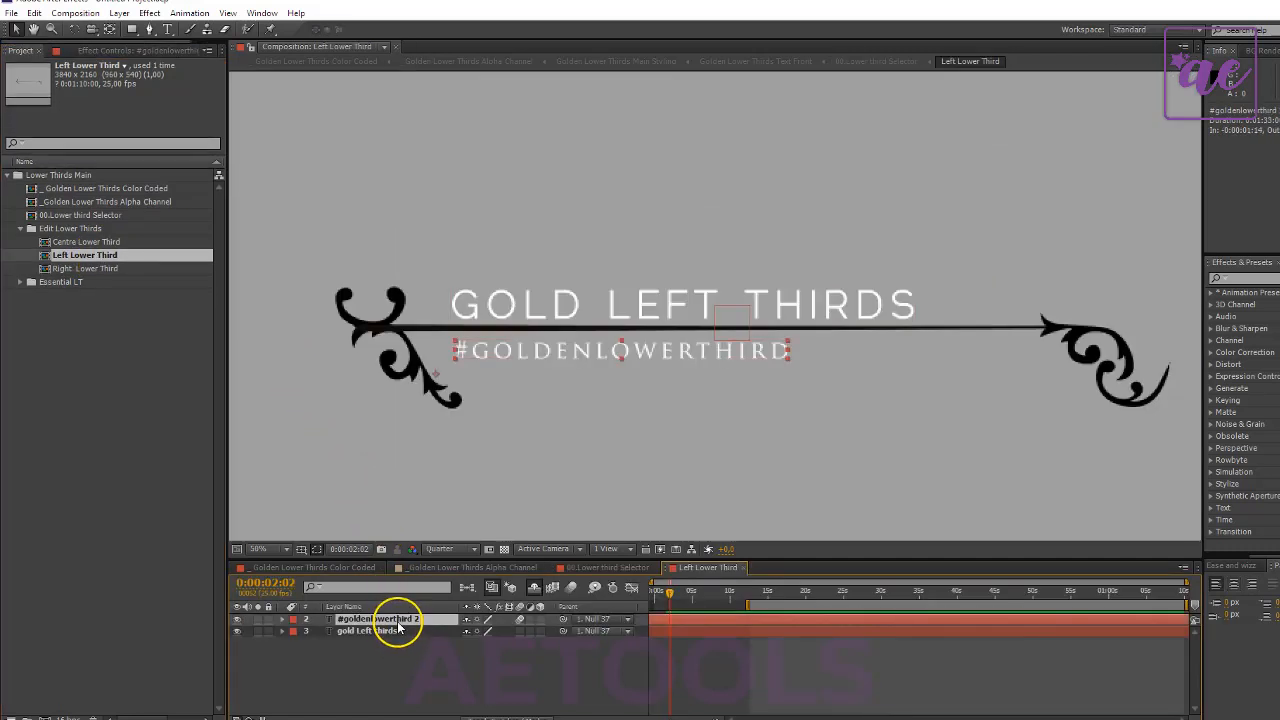
{"action": "left_click", "coordinate": [398, 631]}
{"action": "double_click", "coordinate": [398, 631]}
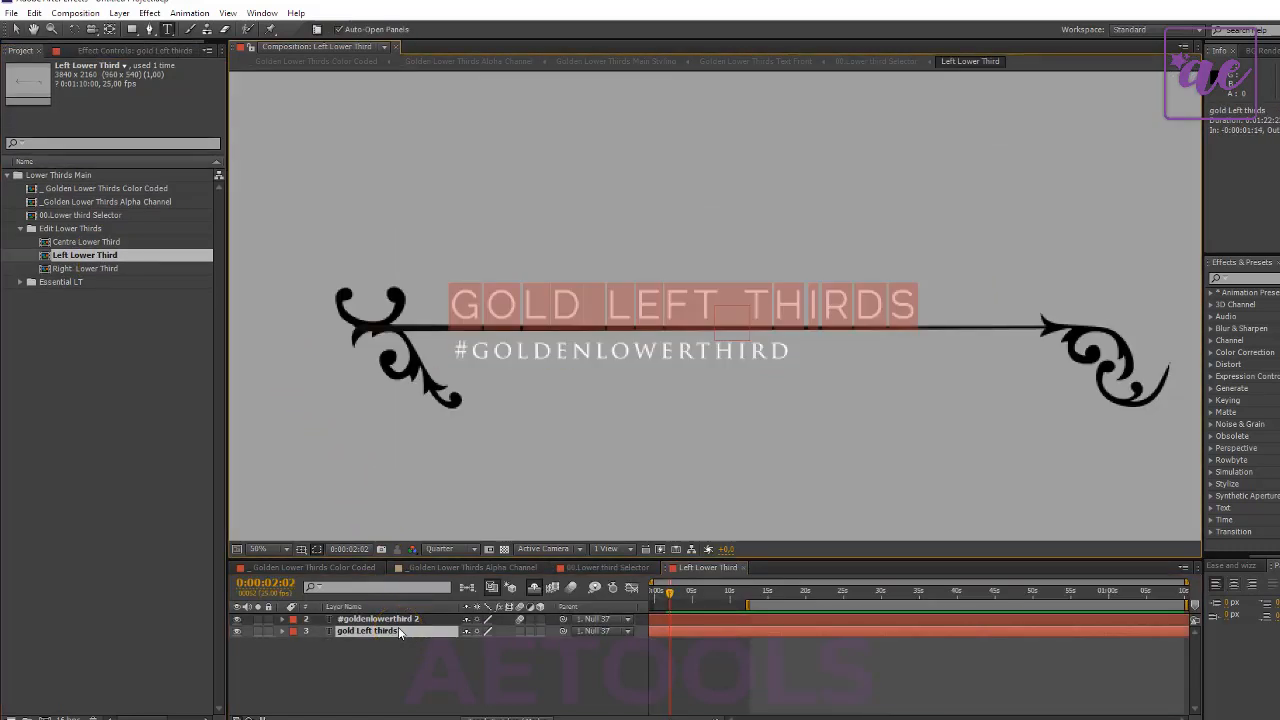
{"action": "type", "text": "EDIT THIS EASY"}
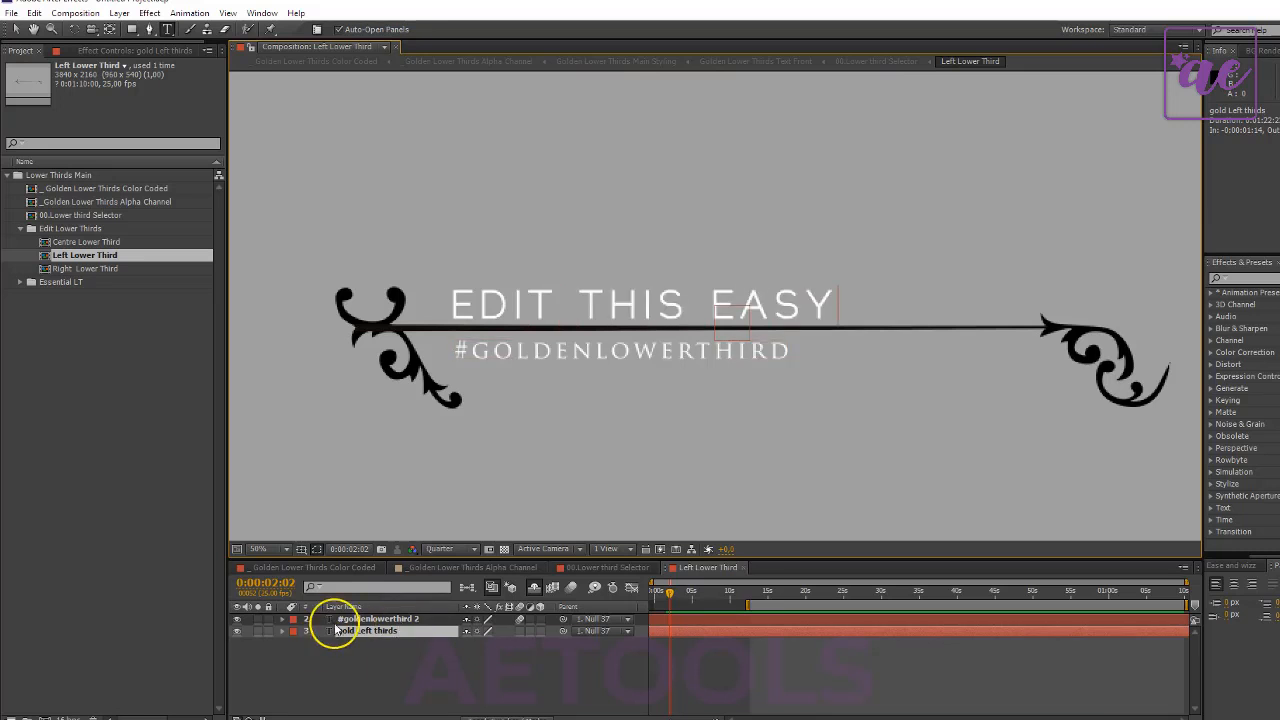
- Replace the hashtag line below the title with #ADDITIONAL INFO
{"action": "left_click", "coordinate": [339, 644]}
{"action": "left_click", "coordinate": [372, 620]}
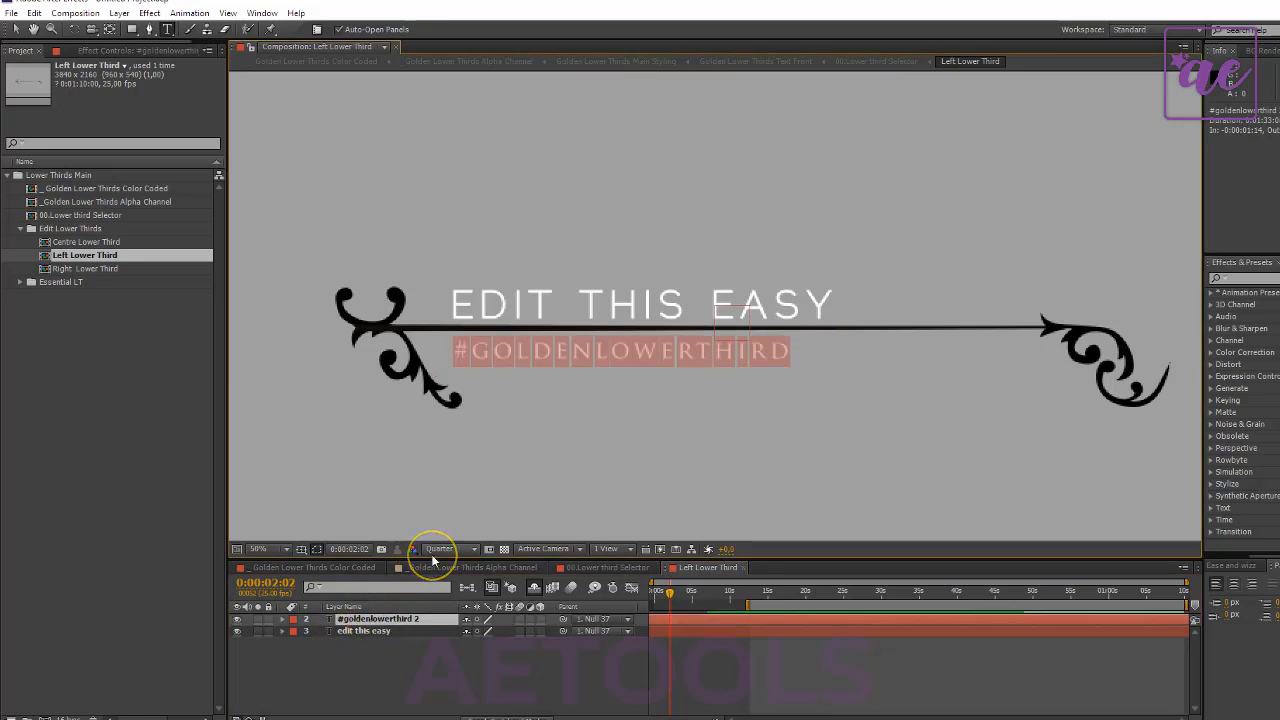
{"action": "type", "text": "#ADDITIONAL INFO"}
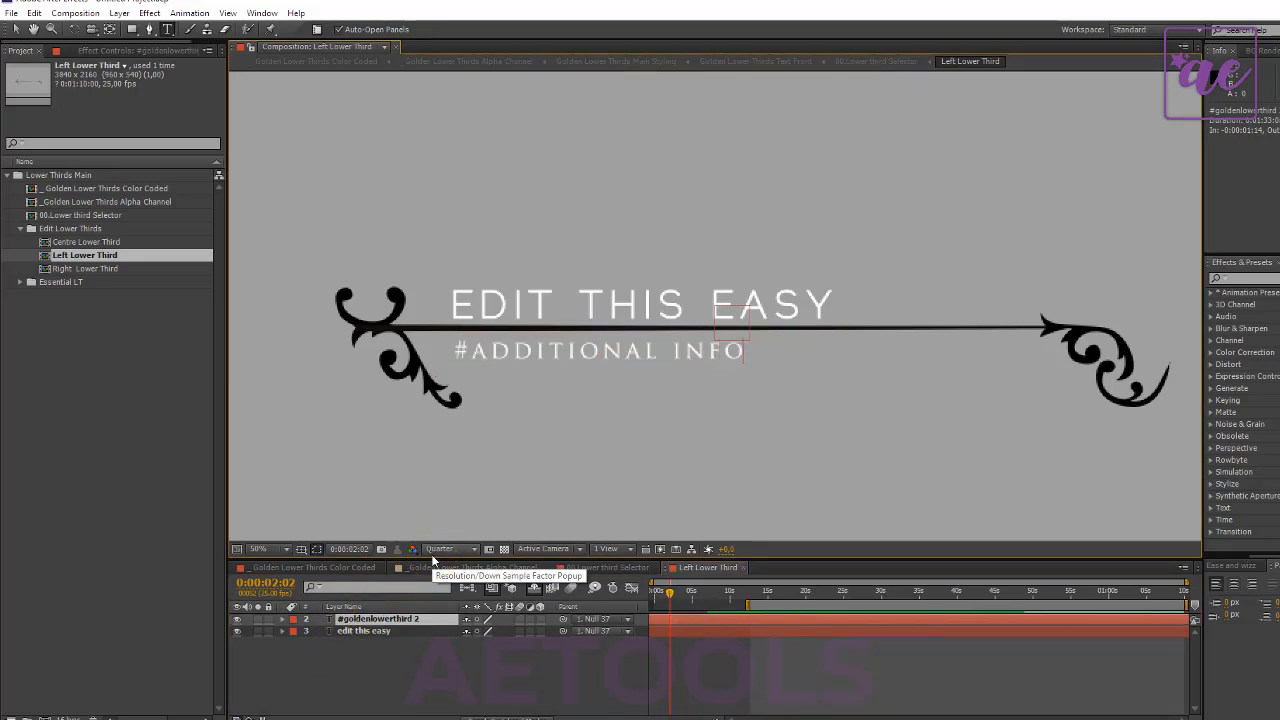
{"action": "left_click", "coordinate": [489, 677]}
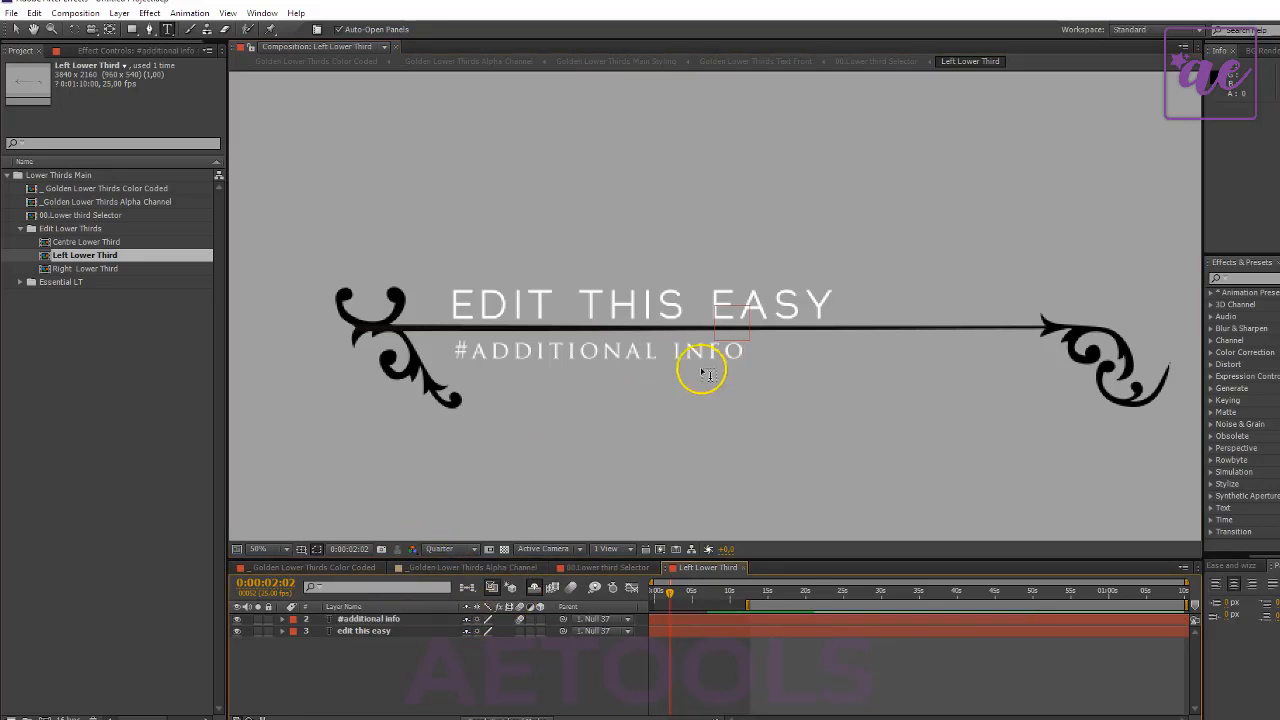
- Check the edited lower third in the Color Coded and Alpha Channel compositions, and play it in 00.Lower third Selector
{"action": "left_click", "coordinate": [338, 569]}
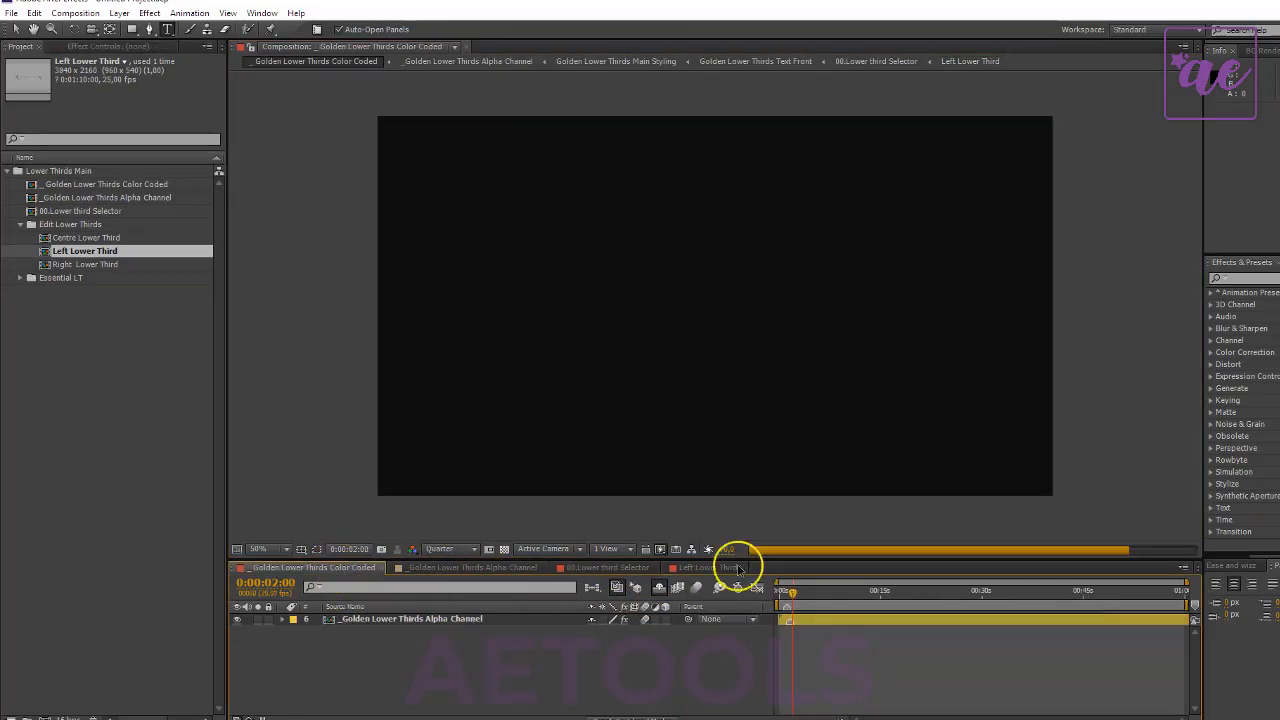
{"action": "left_click", "coordinate": [422, 568]}
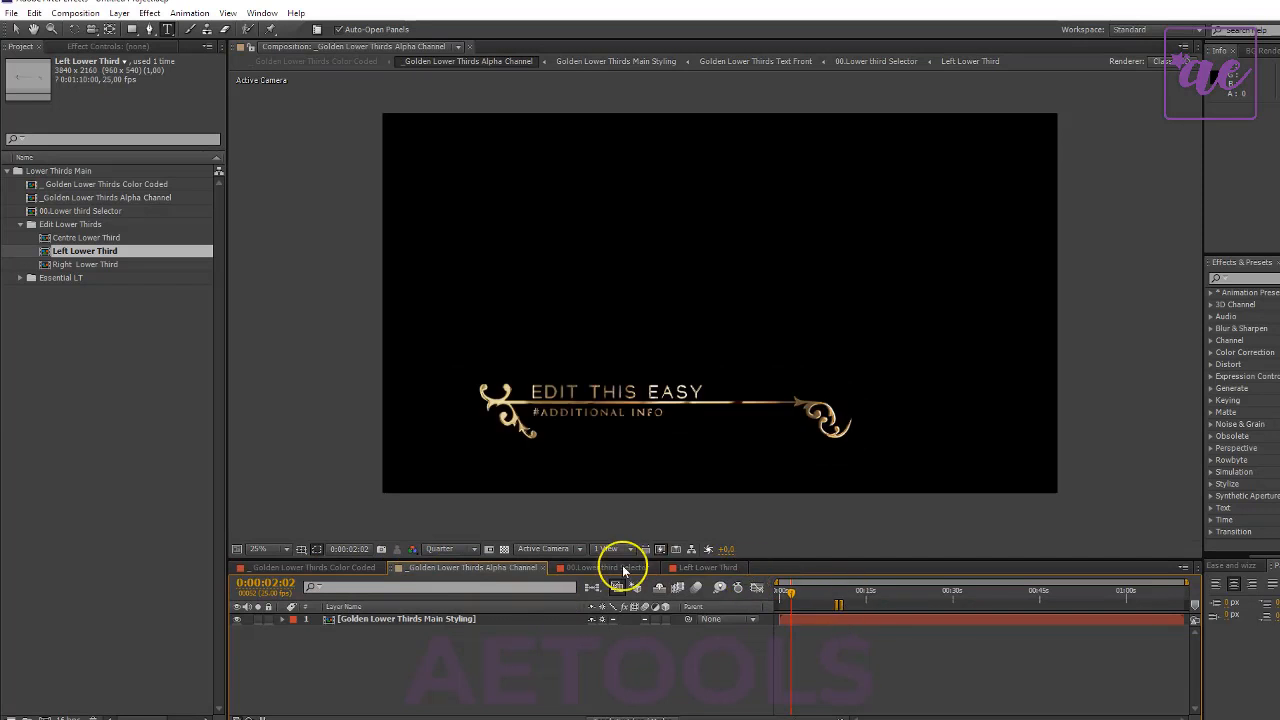
{"action": "left_click", "coordinate": [622, 567]}
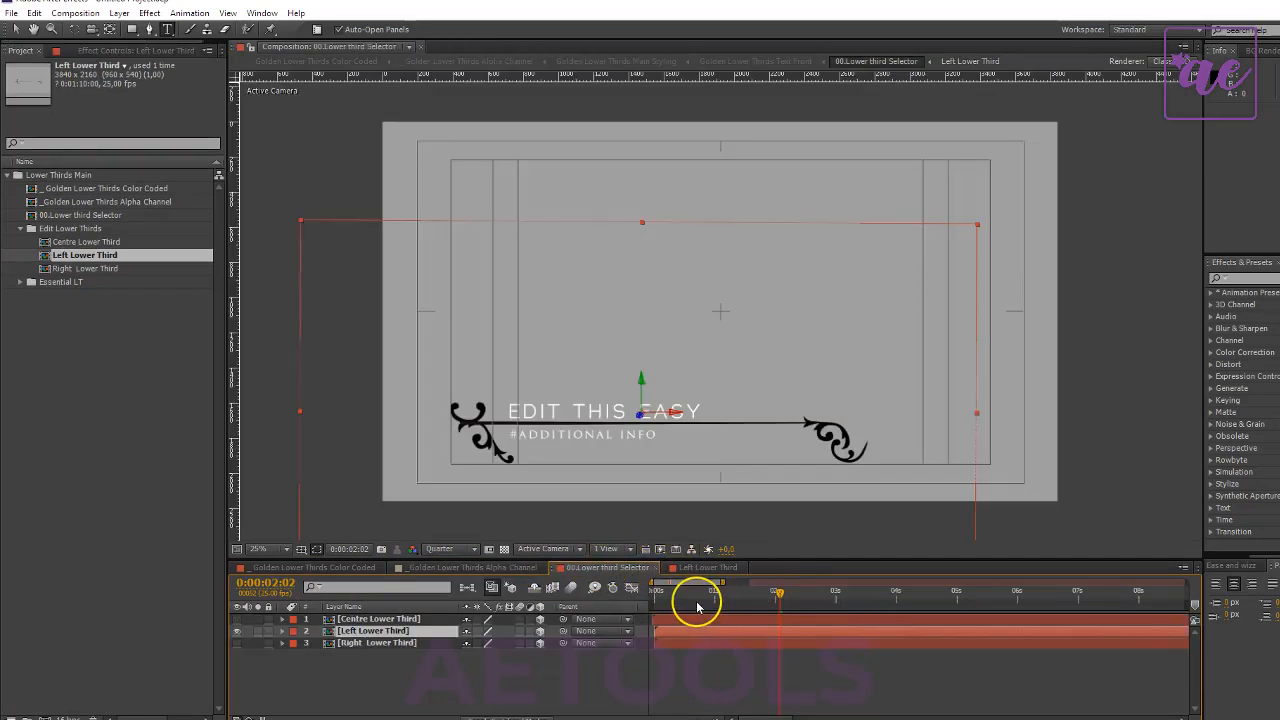
{"action": "left_click_drag", "start_coordinate": [695, 600], "coordinate": [534, 608]}
{"action": "key", "text": "space"}
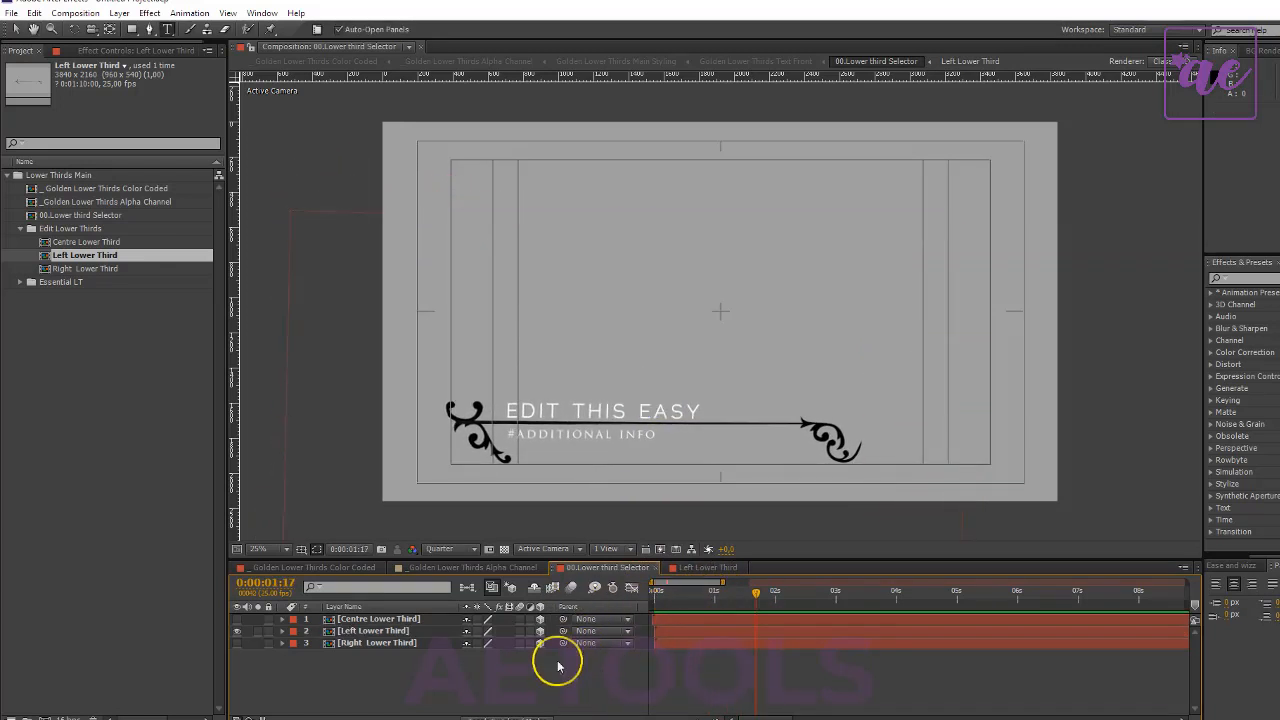
- Preview the edited lower third in the Alpha Channel composition from the start and check its background with the transparency grid
{"action": "left_click", "coordinate": [462, 567]}
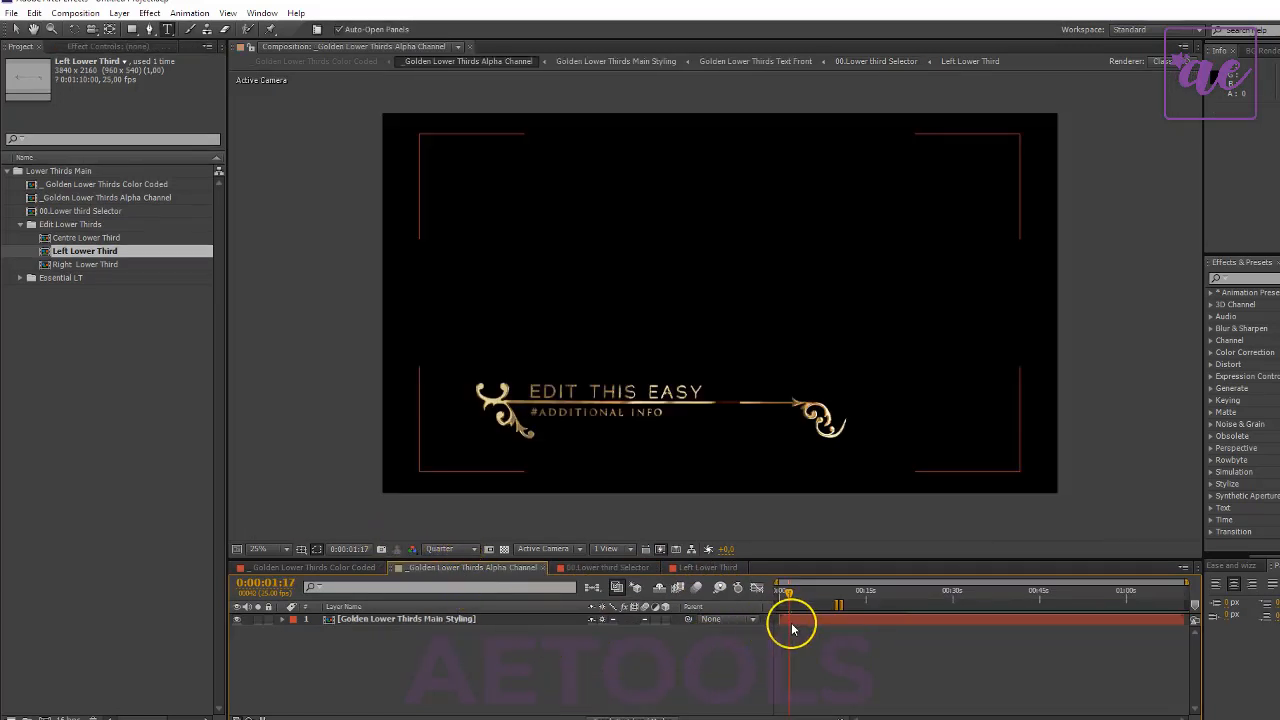
{"action": "left_click_drag", "start_coordinate": [783, 597], "coordinate": [640, 621]}
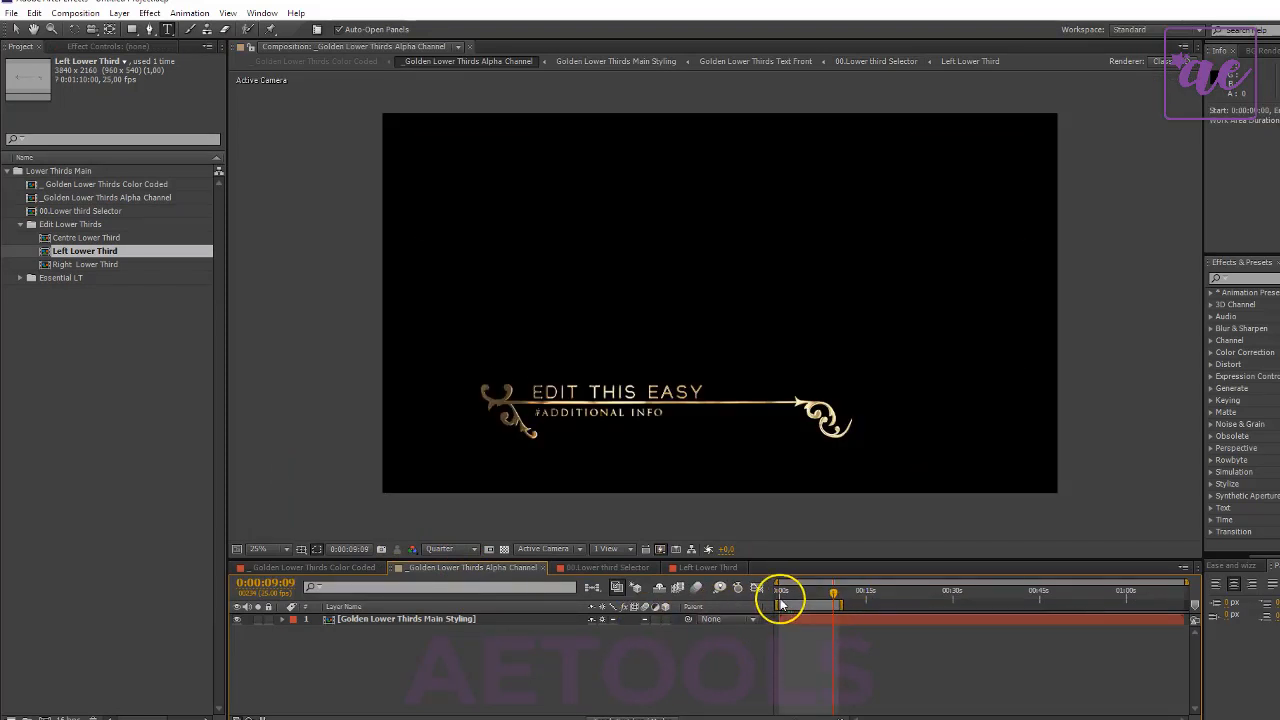
{"action": "left_click_drag", "start_coordinate": [784, 593], "coordinate": [703, 603]}
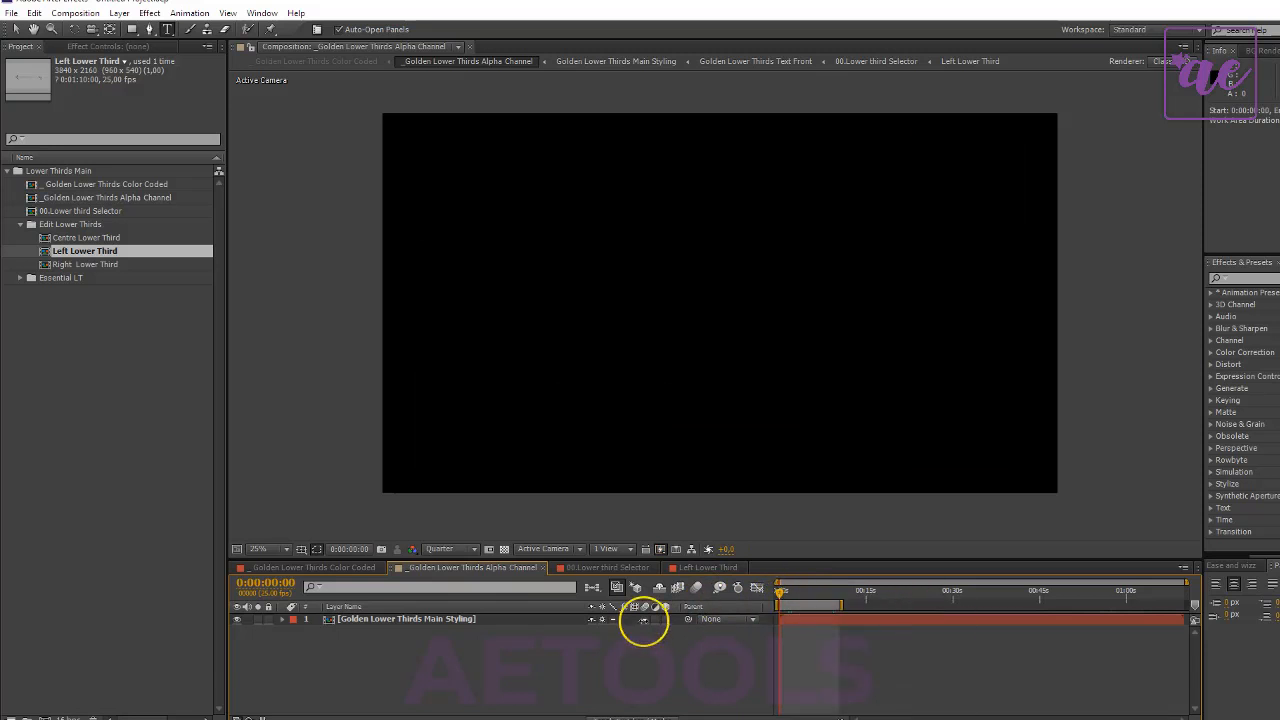
{"action": "key", "text": "space"}
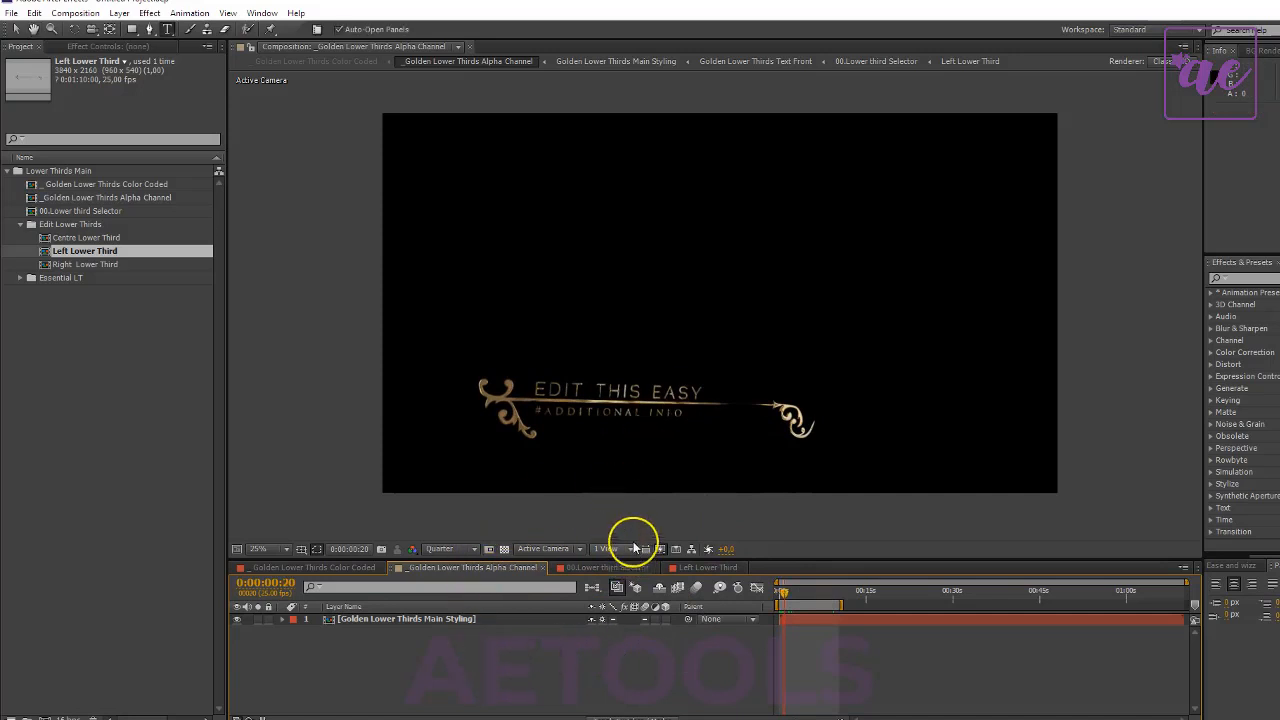
{"action": "left_click", "coordinate": [504, 549]}
{"action": "left_click", "coordinate": [504, 549]}
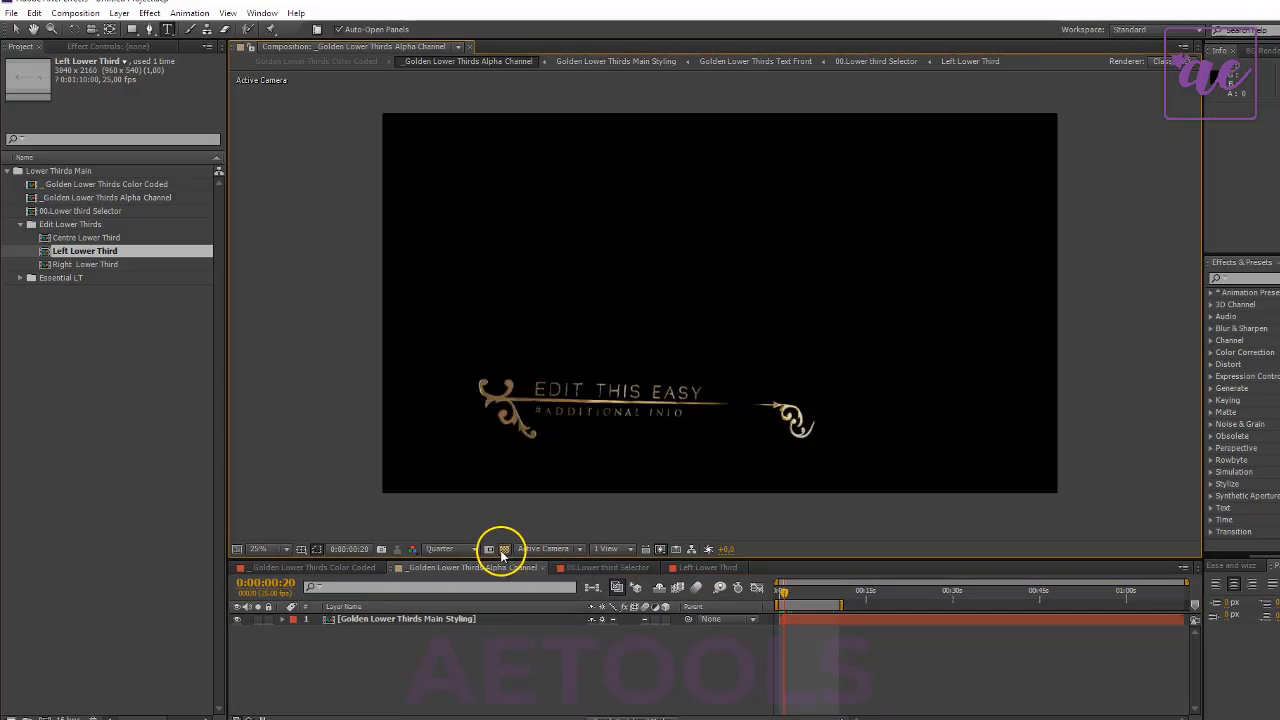
- Import the flowers-grass photo from the Nature folder and place it beneath the lower third in the Alpha Channel composition to check the overlay
{"action": "double_click", "coordinate": [108, 352]}
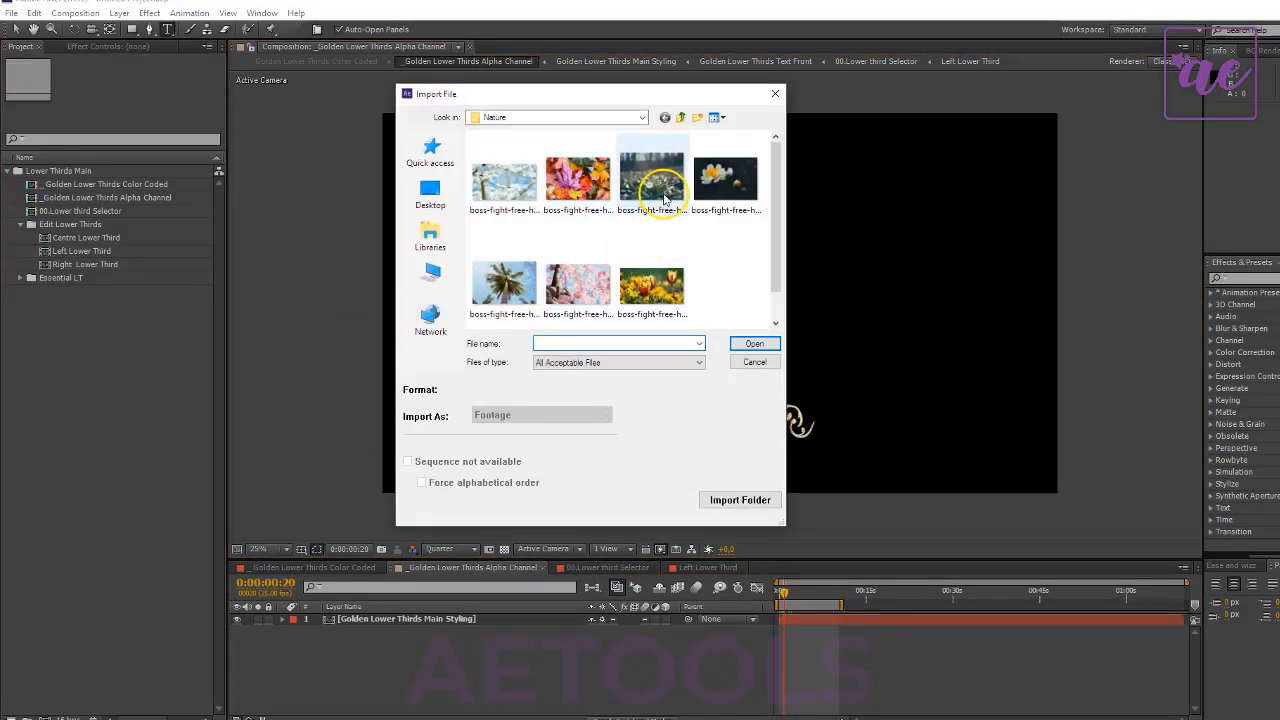
{"action": "double_click", "coordinate": [652, 180]}
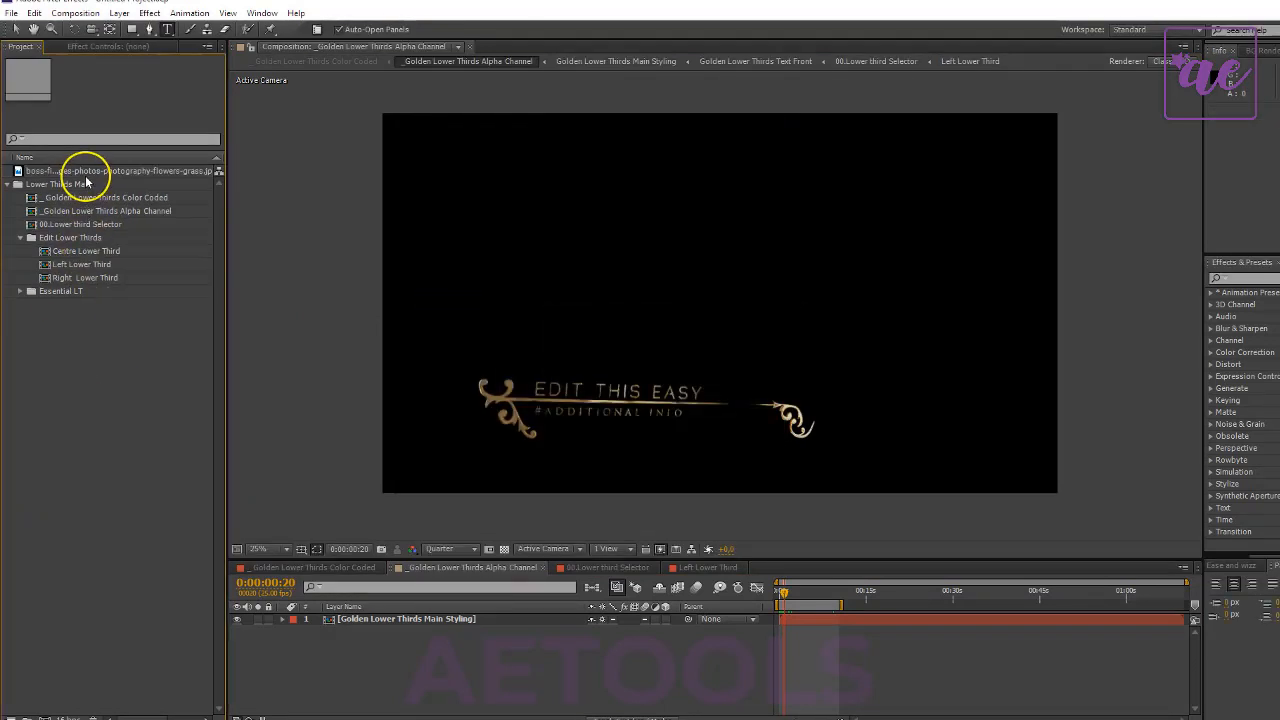
{"action": "left_click_drag", "start_coordinate": [86, 177], "coordinate": [494, 671]}
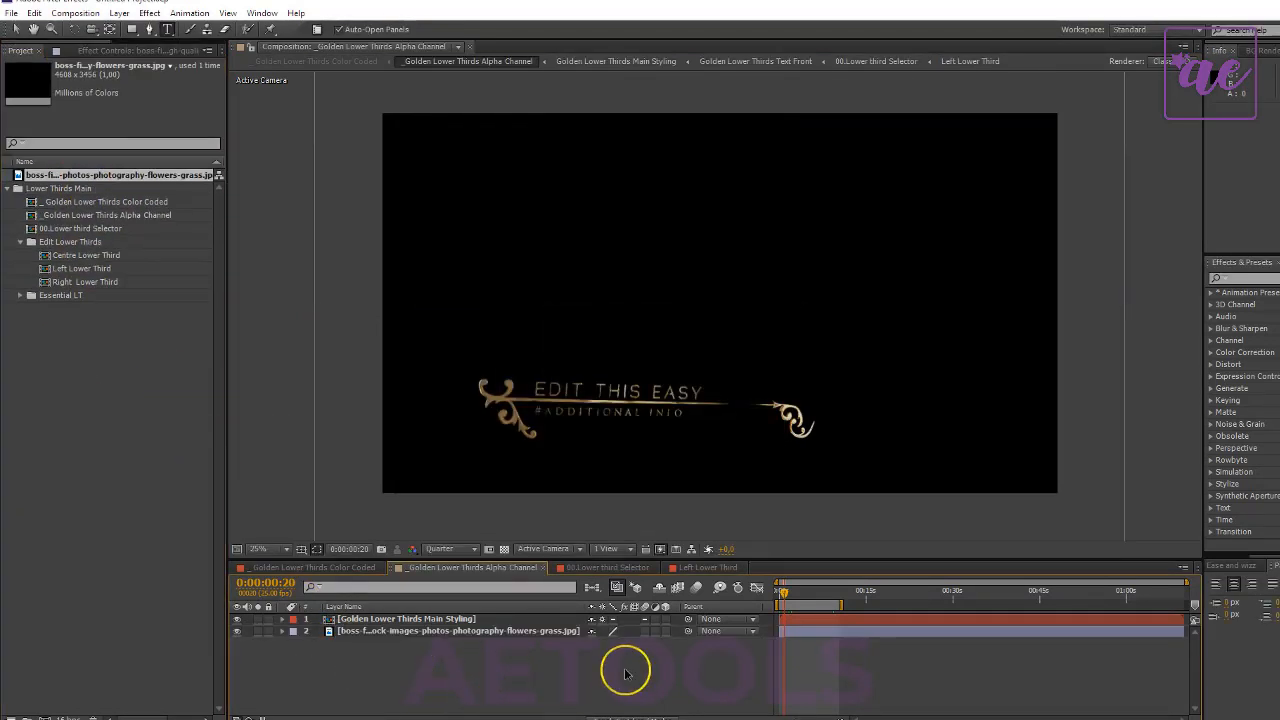
{"action": "left_click", "coordinate": [794, 591]}
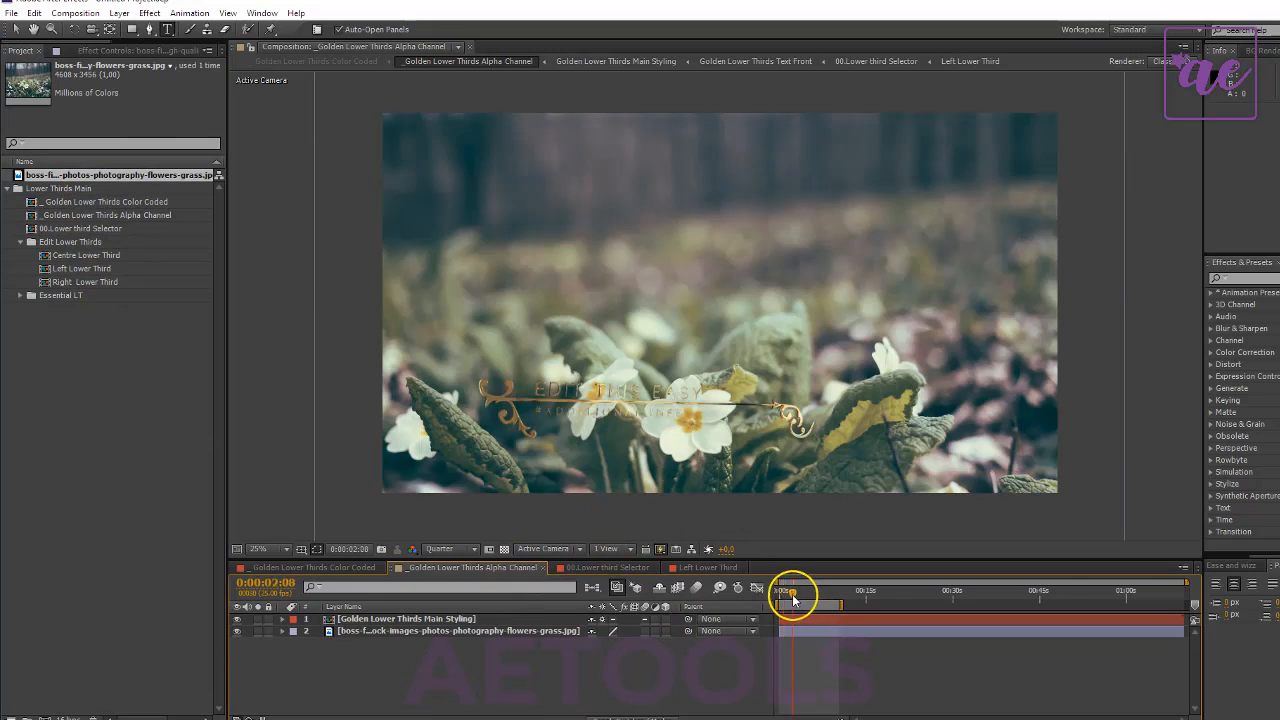
{"action": "left_click_drag", "start_coordinate": [802, 601], "coordinate": [809, 592]}
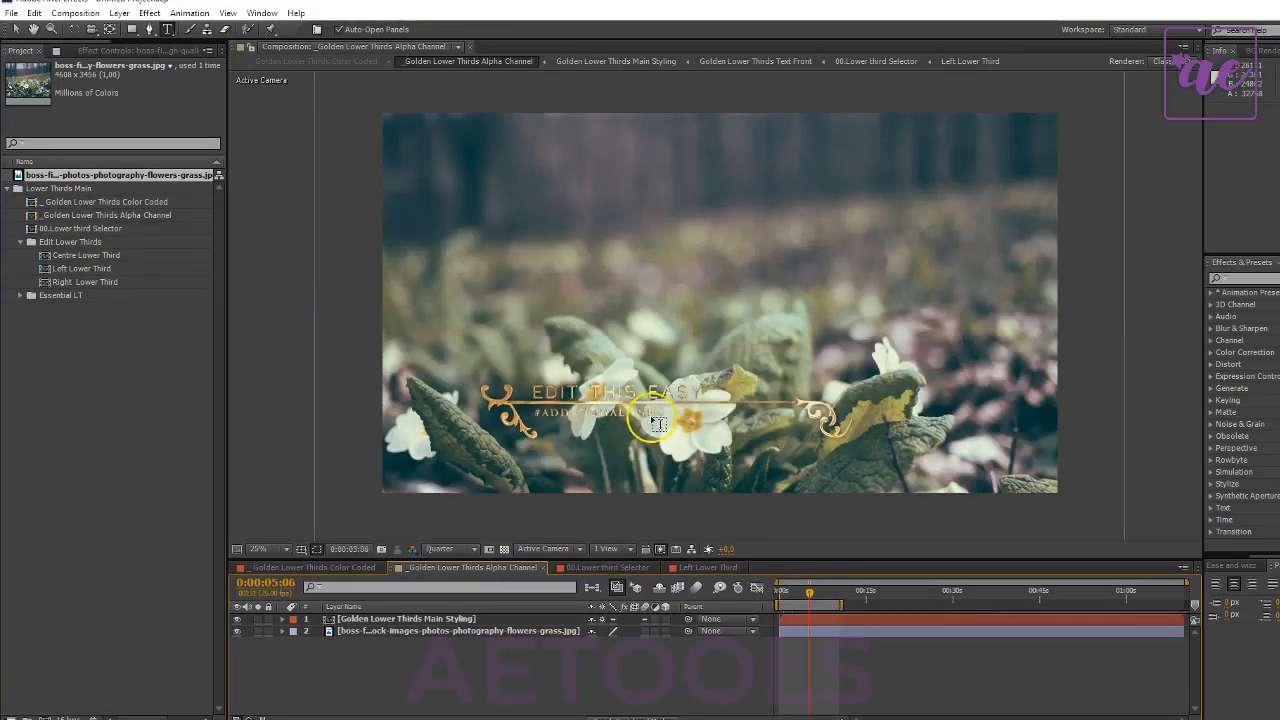
{"action": "key", "text": "period"}
{"action": "key", "text": "comma"}
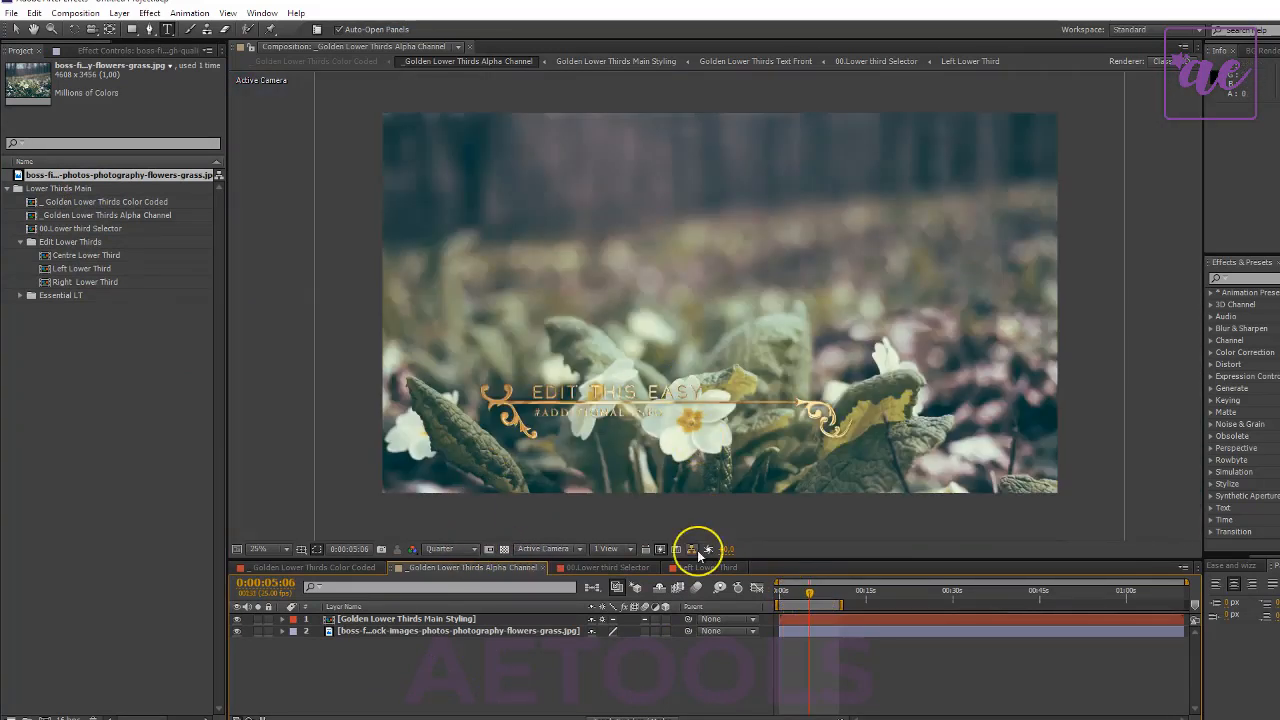
- Delete the photo layer from the Alpha Channel composition and place the photo beneath the Alpha Channel layer in the Color Coded composition
{"action": "left_click", "coordinate": [380, 633]}
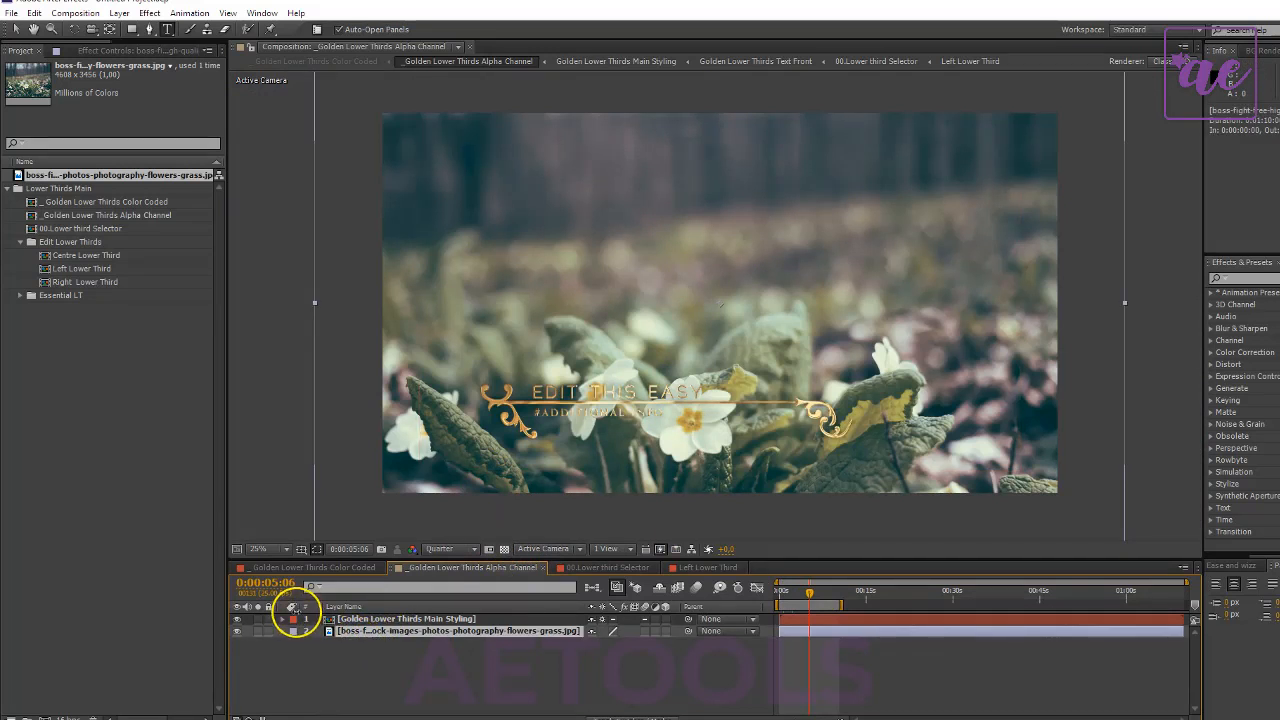
{"action": "key", "text": "Delete"}
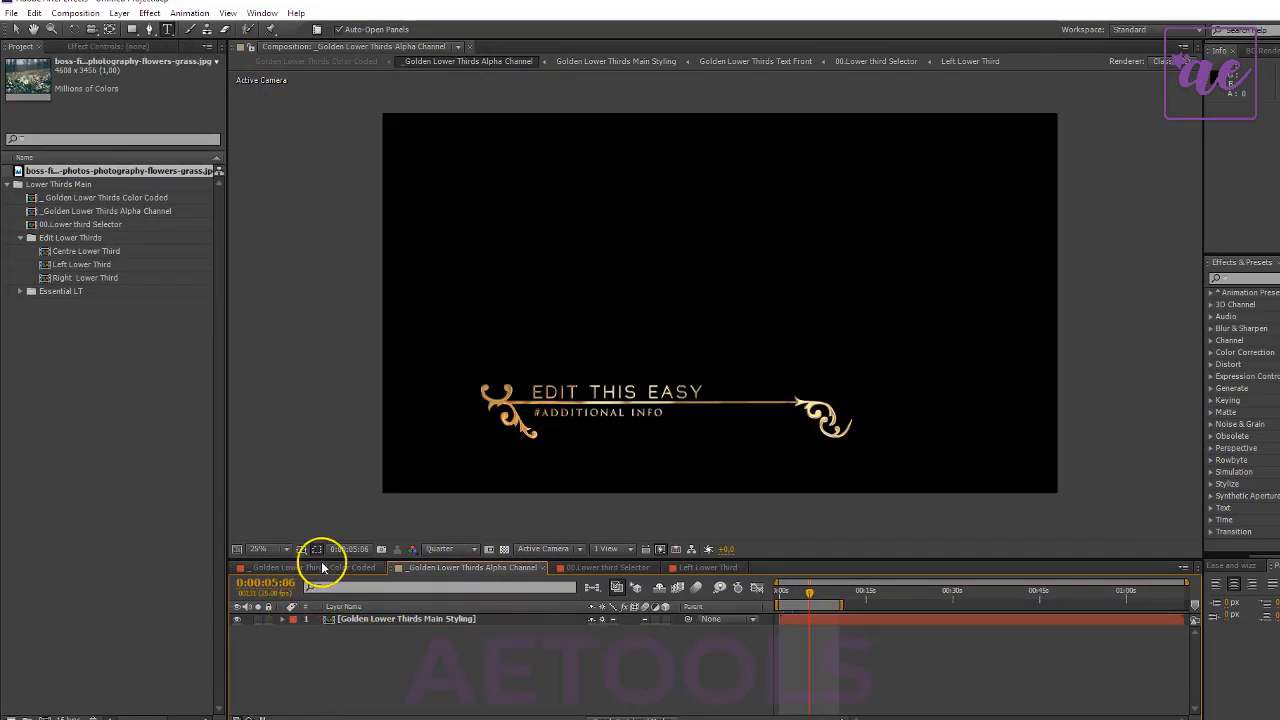
{"action": "double_click", "coordinate": [87, 199]}
{"action": "left_click_drag", "start_coordinate": [104, 172], "coordinate": [430, 645]}
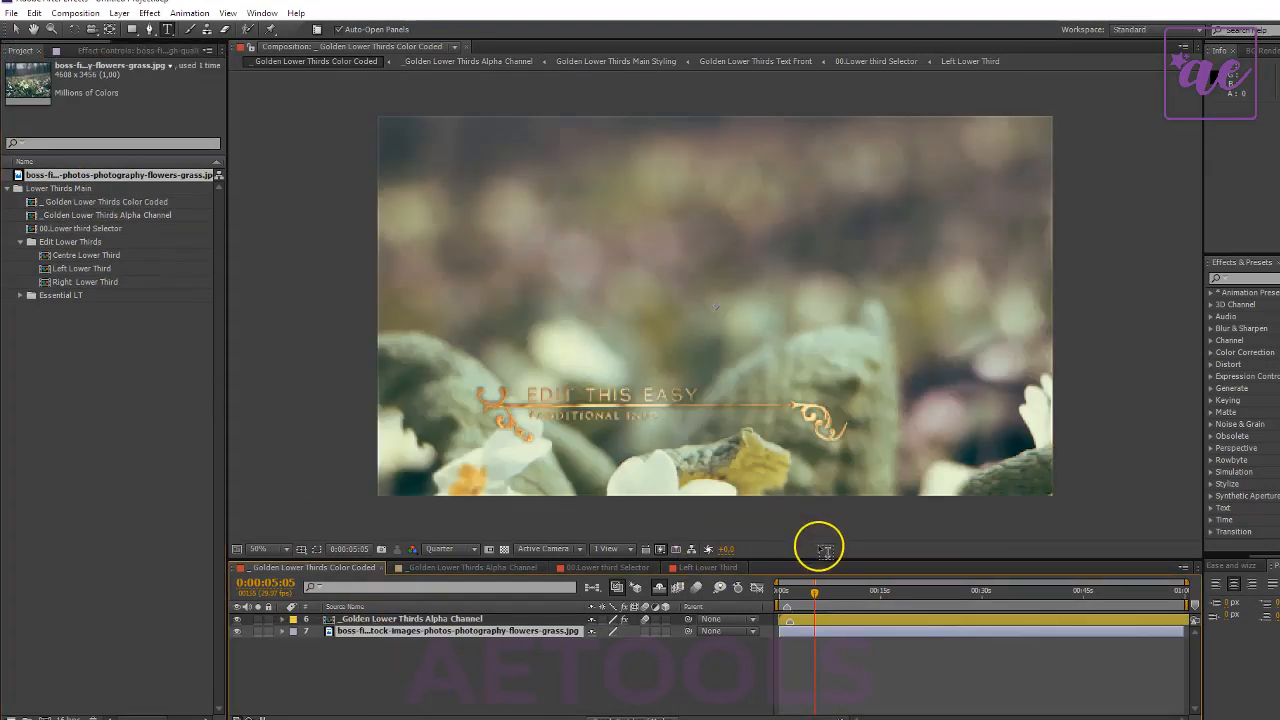
- Examine the golden lower third over the photo up close at Full preview resolution
{"action": "left_click", "coordinate": [462, 551]}
{"action": "left_click", "coordinate": [474, 568]}
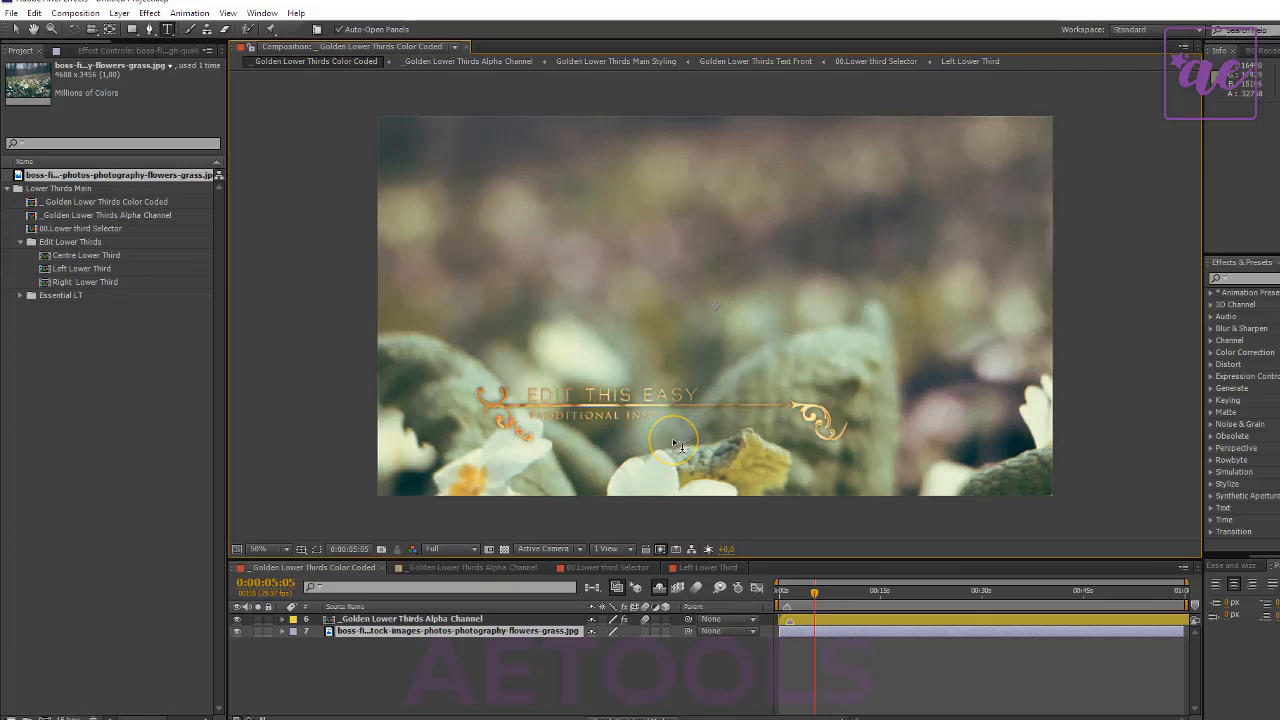
{"action": "key", "text": "period"}
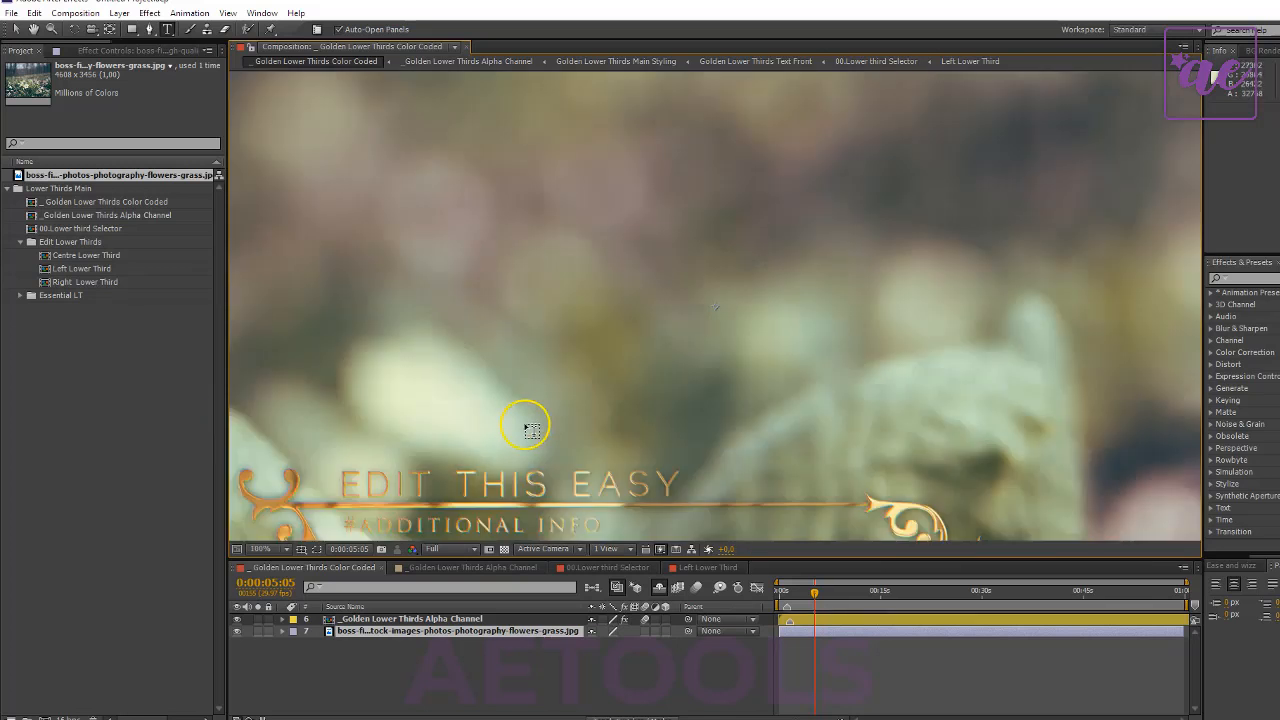
{"action": "key", "text": "h"}
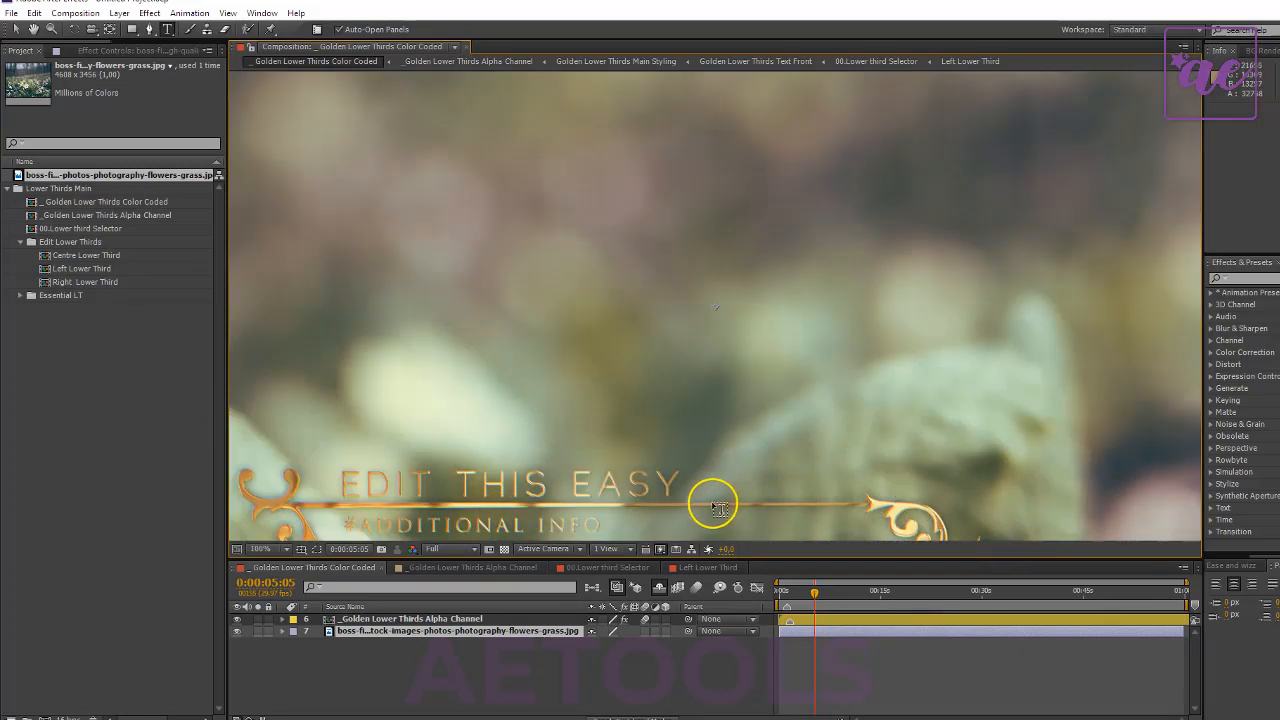
{"action": "left_click_drag", "start_coordinate": [668, 465], "coordinate": [766, 371]}
{"action": "key", "text": "comma"}
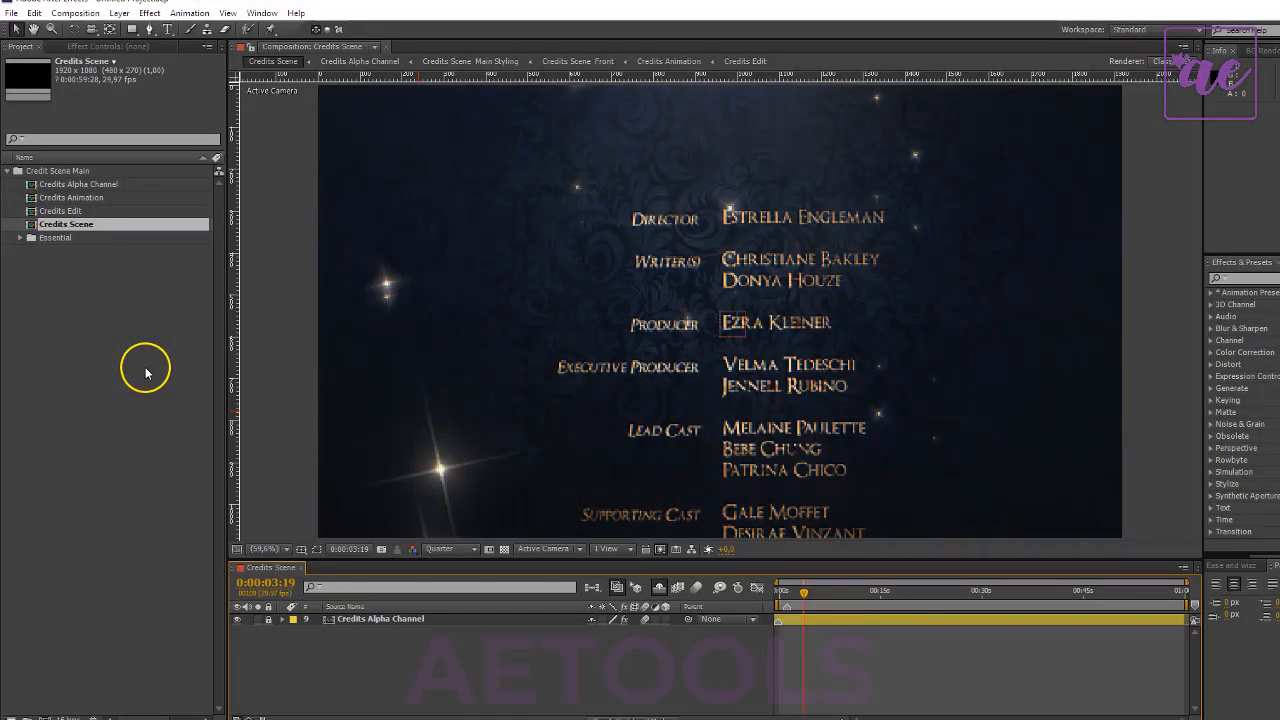
- Review the Alpha Channel, Animation, Edit and Scene compositions in the Credit Scene Main folder
{"action": "left_click_drag", "start_coordinate": [63, 303], "coordinate": [67, 151]}
{"action": "left_click", "coordinate": [186, 380]}
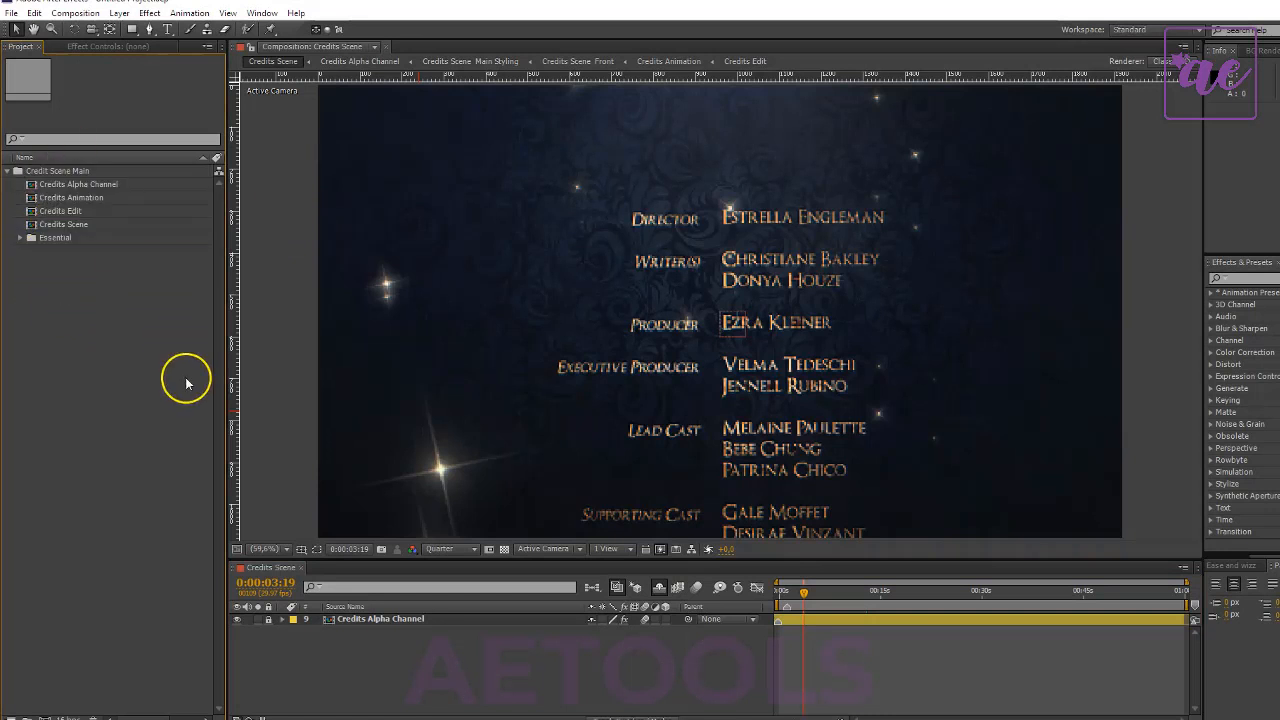
{"action": "left_click_drag", "start_coordinate": [154, 330], "coordinate": [62, 119]}
{"action": "left_click", "coordinate": [113, 305]}
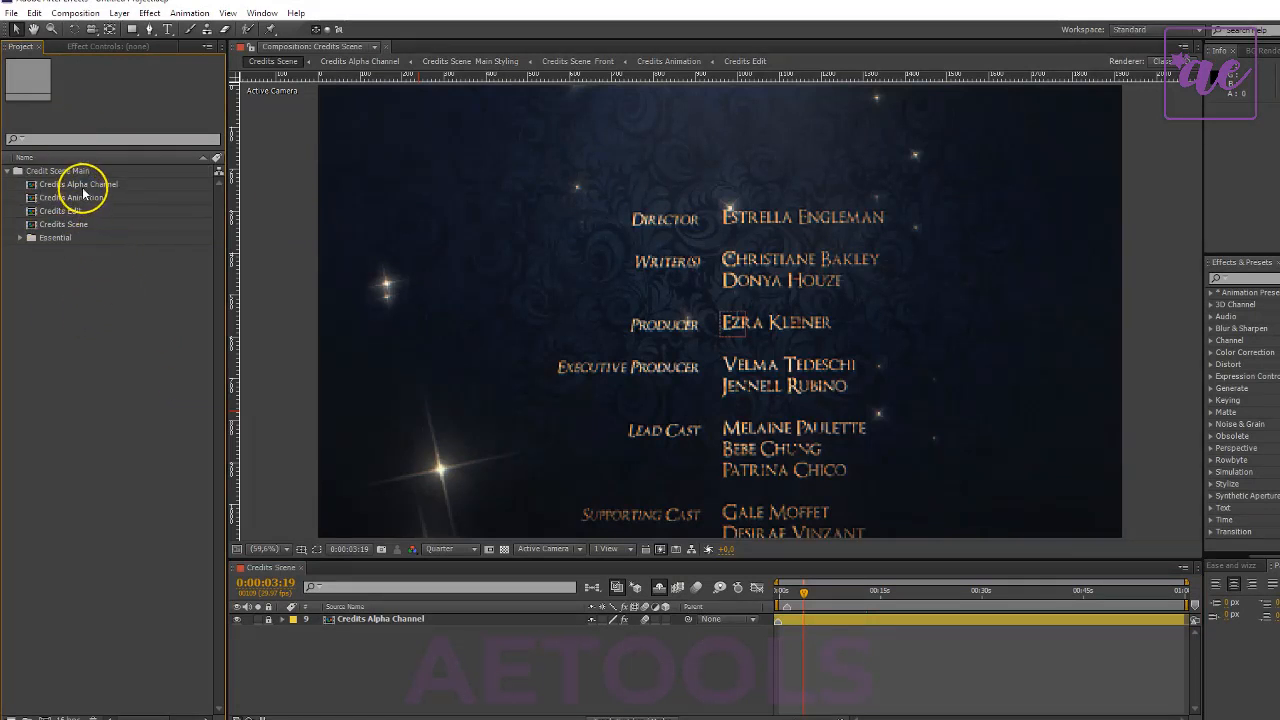
{"action": "left_click", "coordinate": [84, 188]}
{"action": "left_click", "coordinate": [84, 200]}
{"action": "left_click", "coordinate": [85, 213]}
{"action": "left_click", "coordinate": [87, 225]}
{"action": "left_click", "coordinate": [115, 315]}
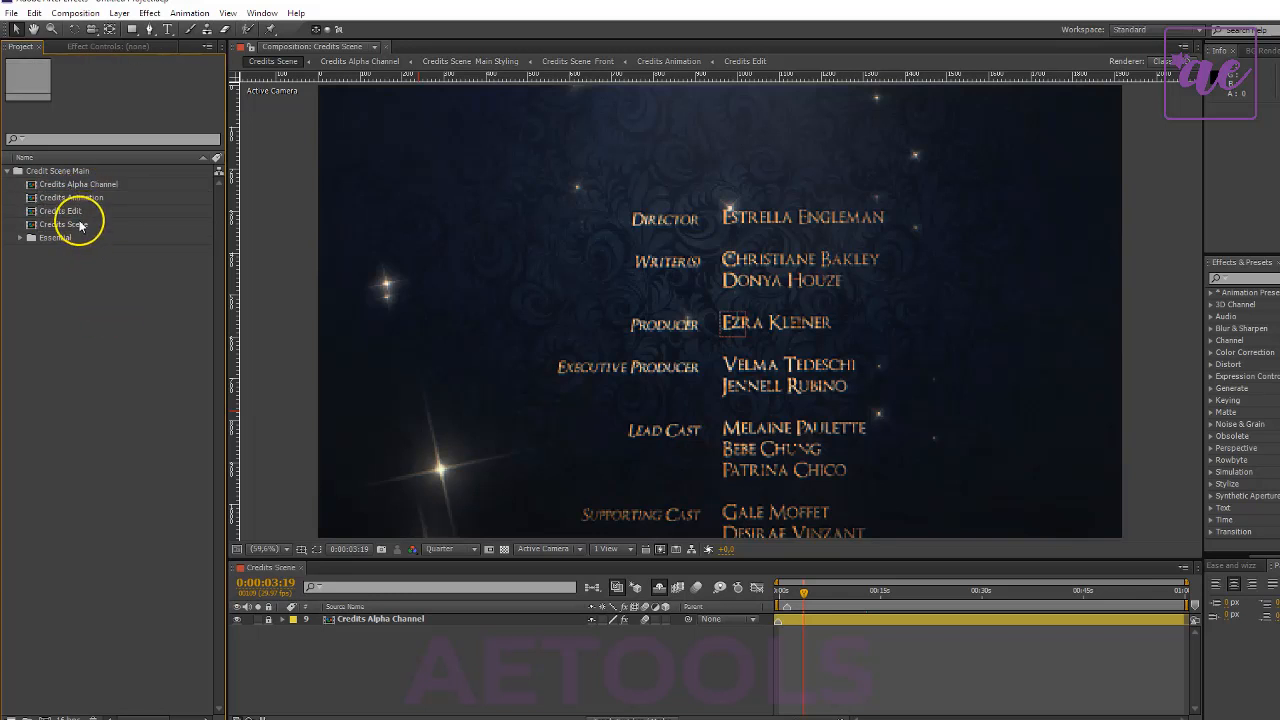
{"action": "left_click", "coordinate": [79, 230]}
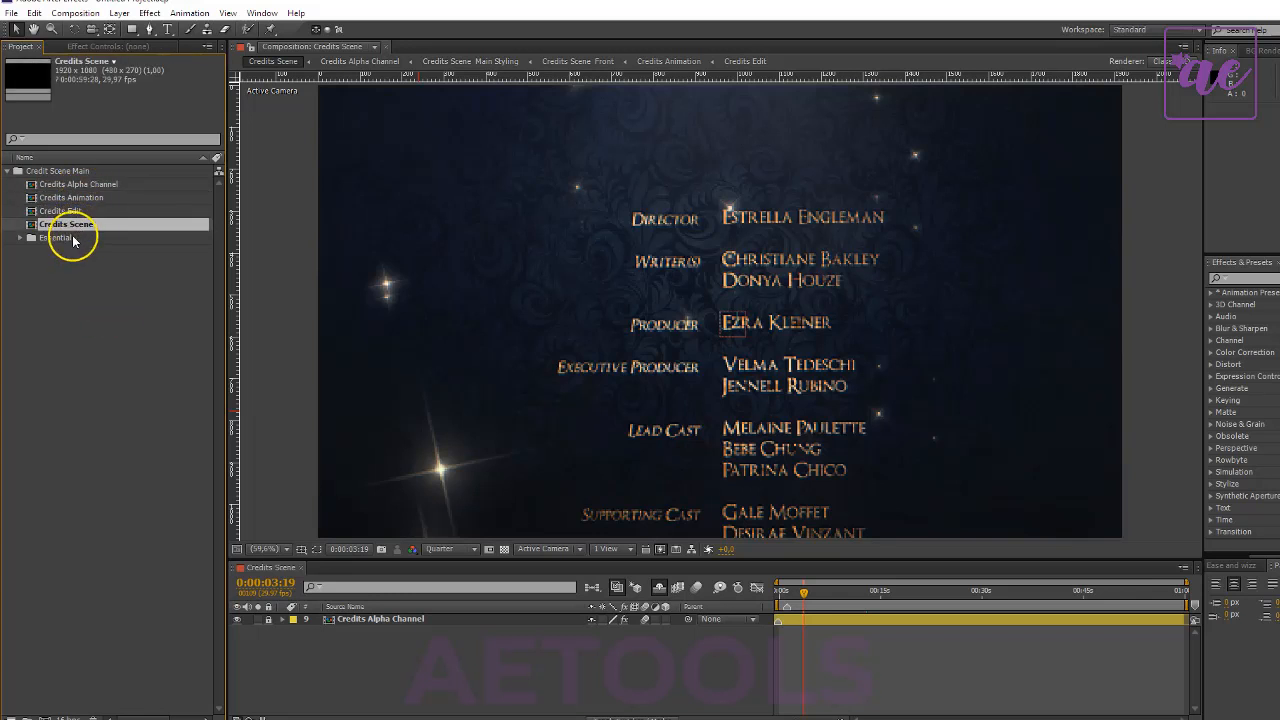
{"action": "left_click", "coordinate": [110, 211]}
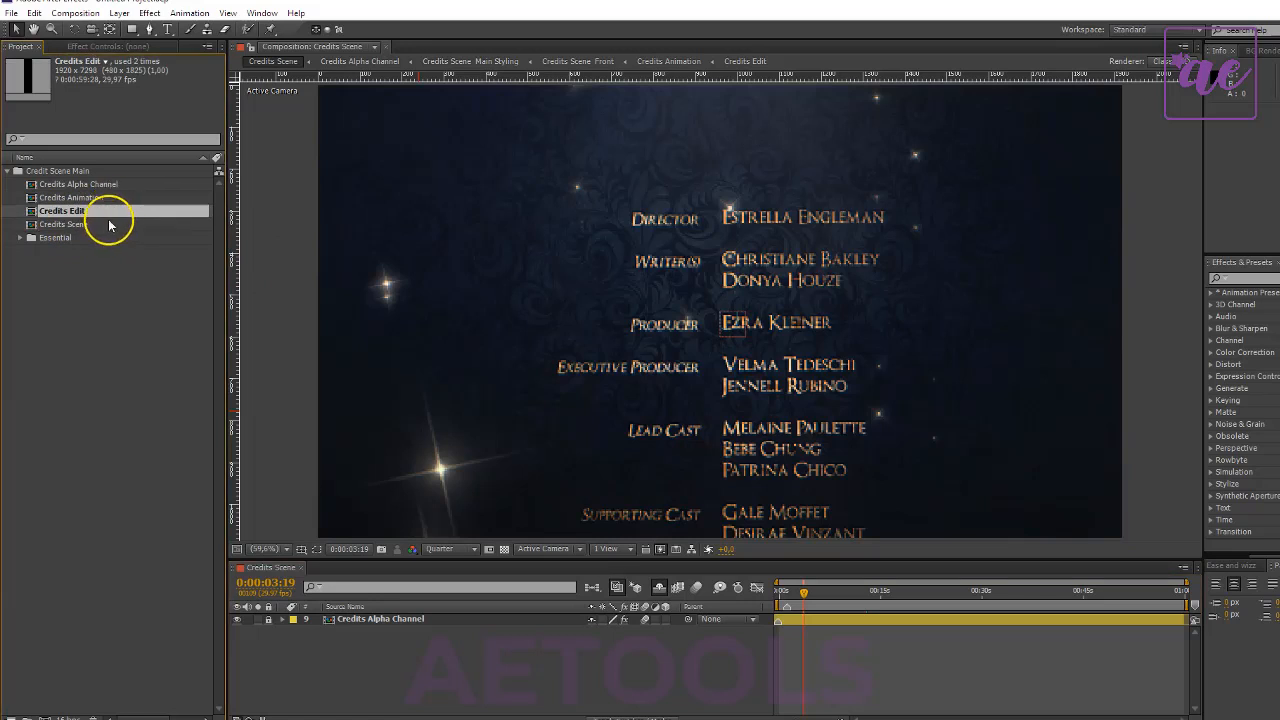
- Open the Credits Edit and Credits Animation compositions to view their layers
{"action": "double_click", "coordinate": [92, 213]}
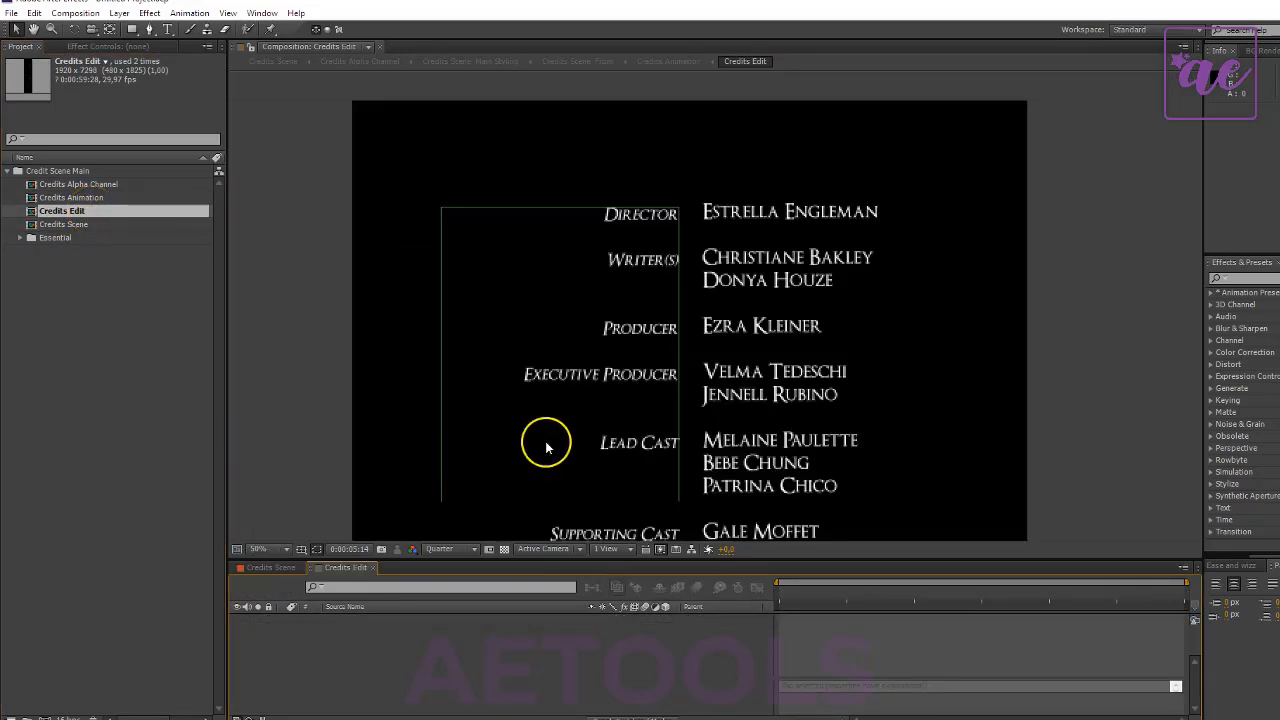
{"action": "key", "text": "Up"}
{"action": "double_click", "coordinate": [57, 199]}
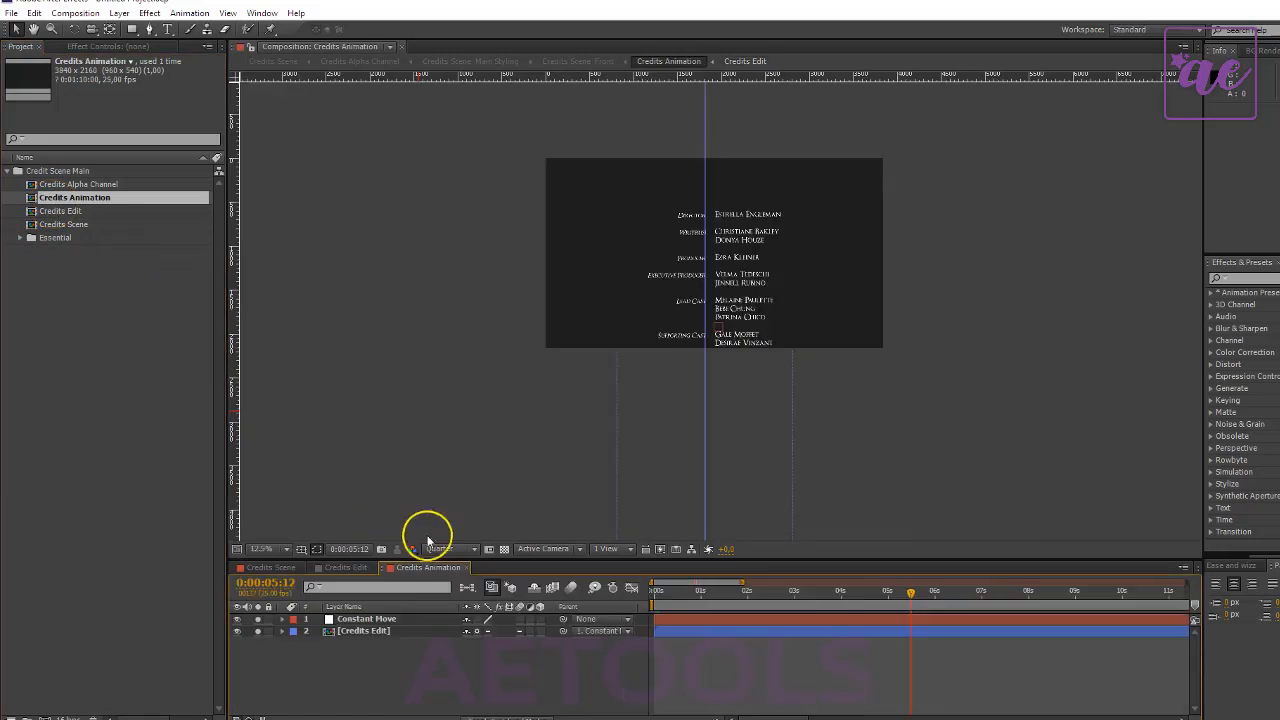
- Show the full Credits Animation timeline, scrub through the rolling credits from the start, and check them in Credits Alpha Channel
{"action": "left_click_drag", "start_coordinate": [819, 607], "coordinate": [703, 592]}
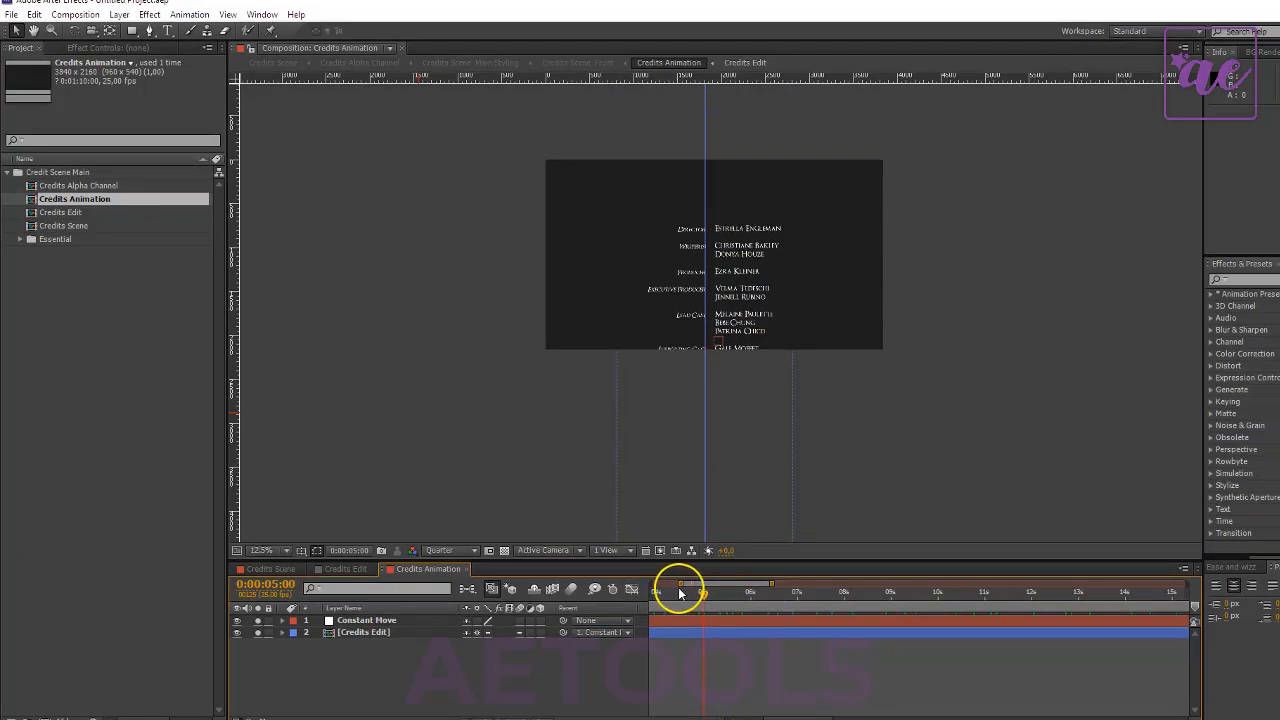
{"action": "left_click_drag", "start_coordinate": [677, 586], "coordinate": [629, 586]}
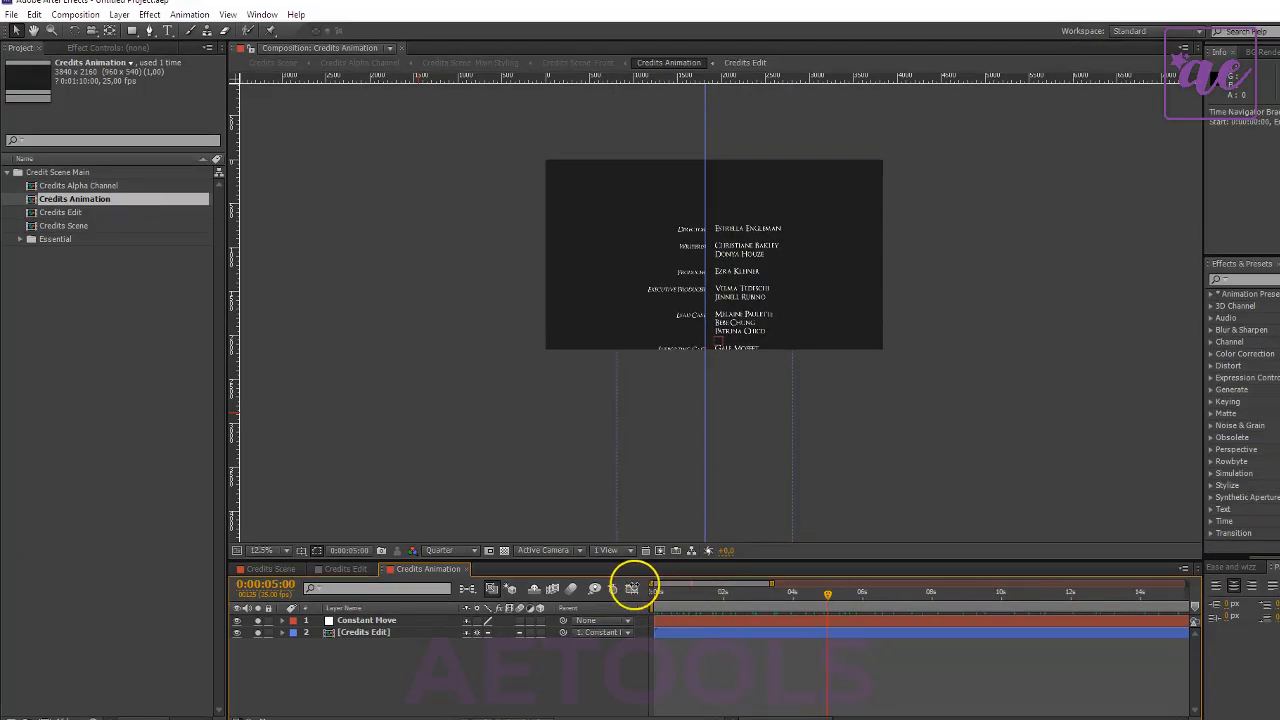
{"action": "left_click_drag", "start_coordinate": [808, 594], "coordinate": [140, 585]}
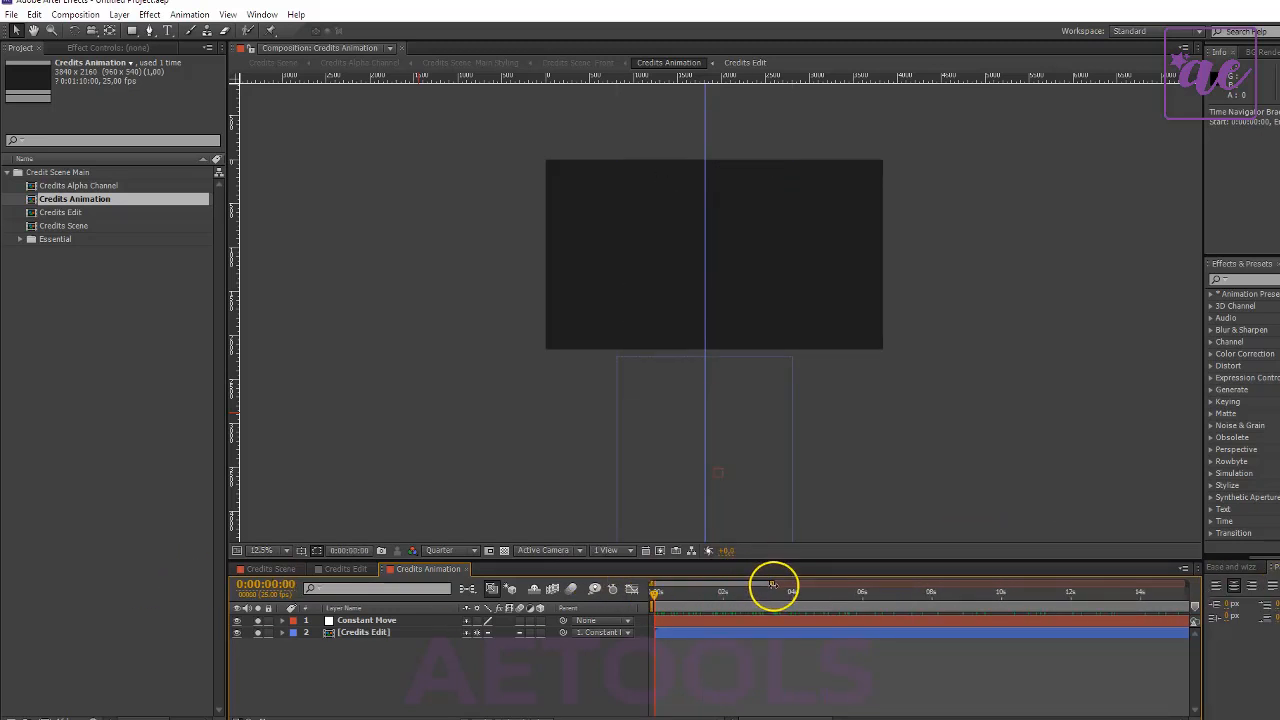
{"action": "left_click_drag", "start_coordinate": [773, 585], "coordinate": [1186, 585]}
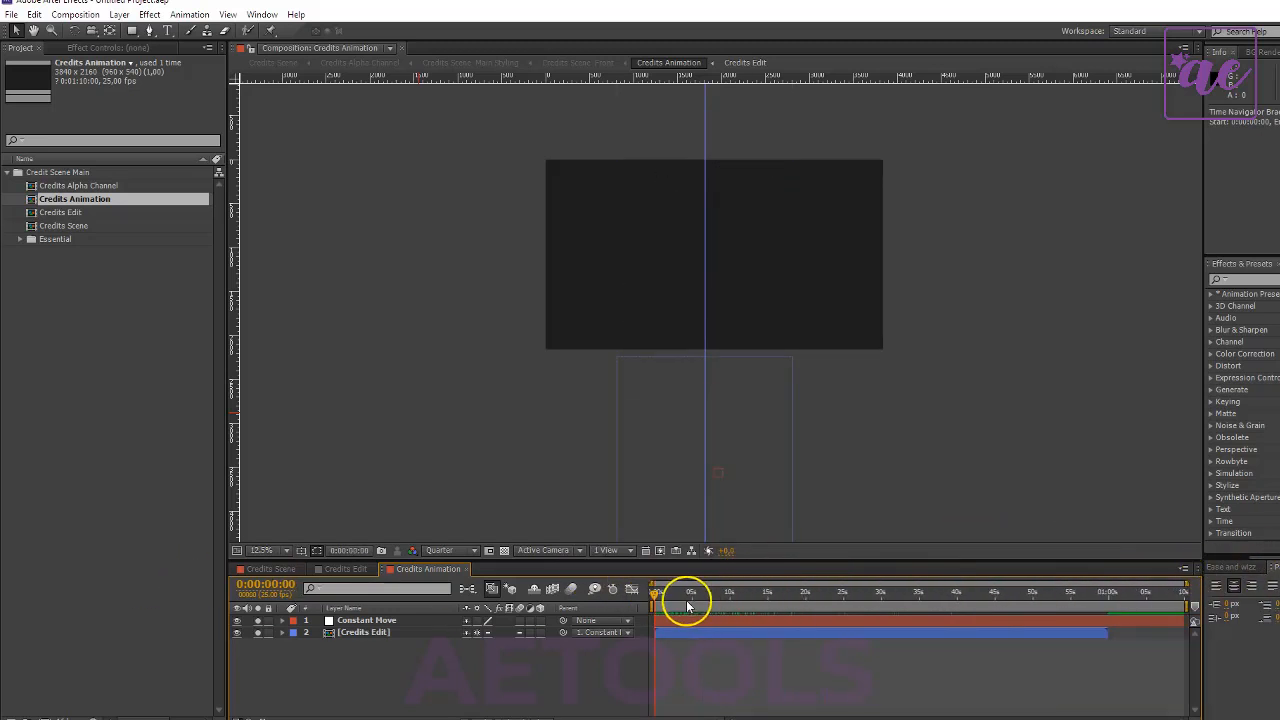
{"action": "left_click_drag", "start_coordinate": [653, 593], "coordinate": [828, 609]}
{"action": "left_click_drag", "start_coordinate": [757, 612], "coordinate": [680, 600]}
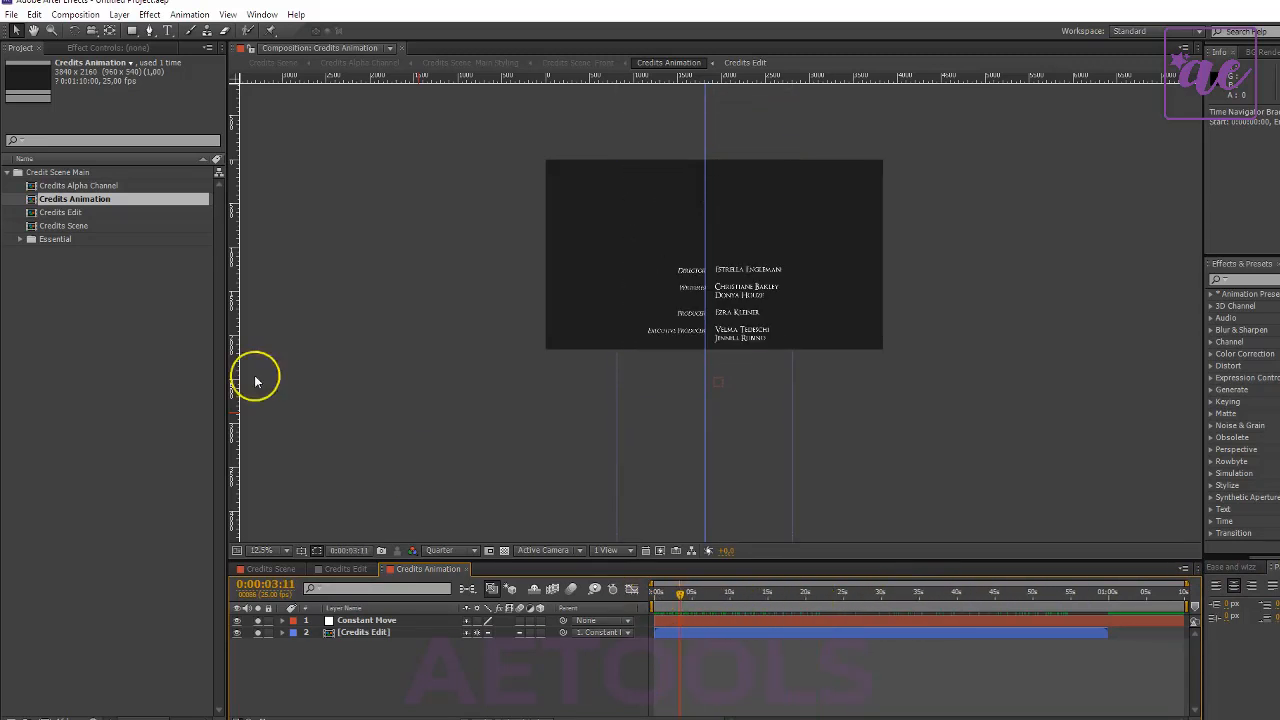
{"action": "double_click", "coordinate": [54, 186]}
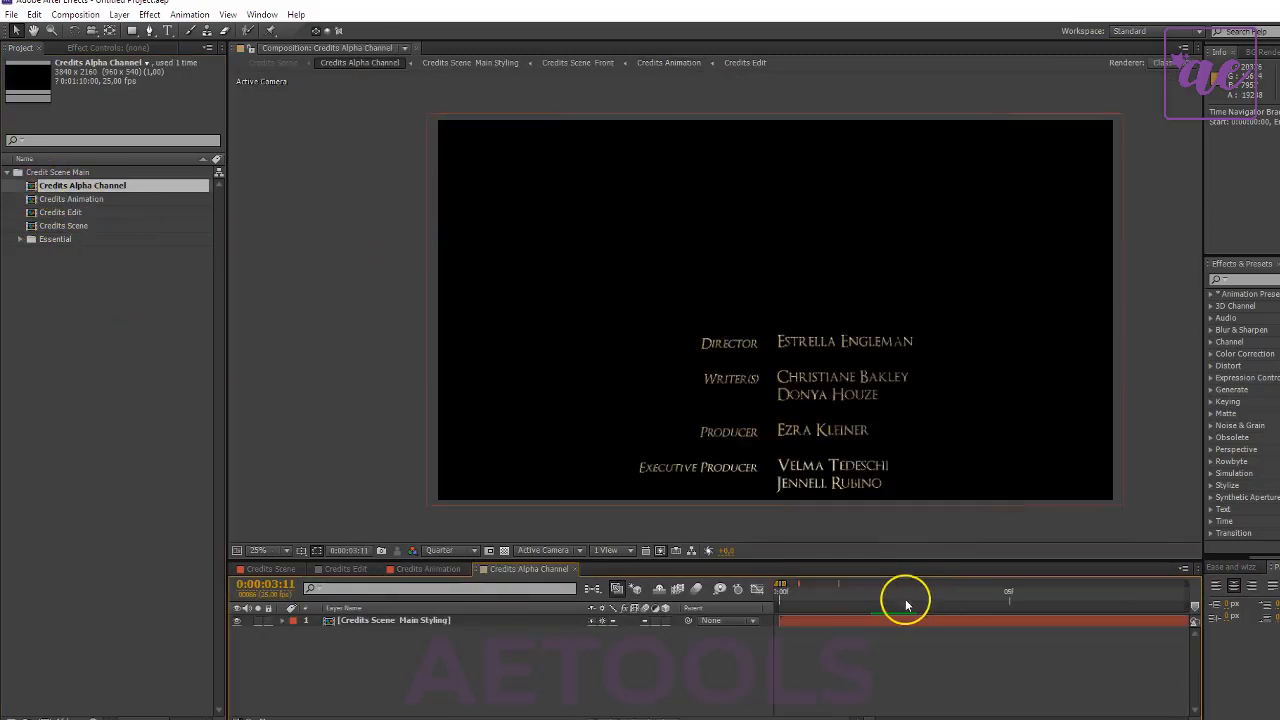
{"action": "left_click", "coordinate": [870, 603]}
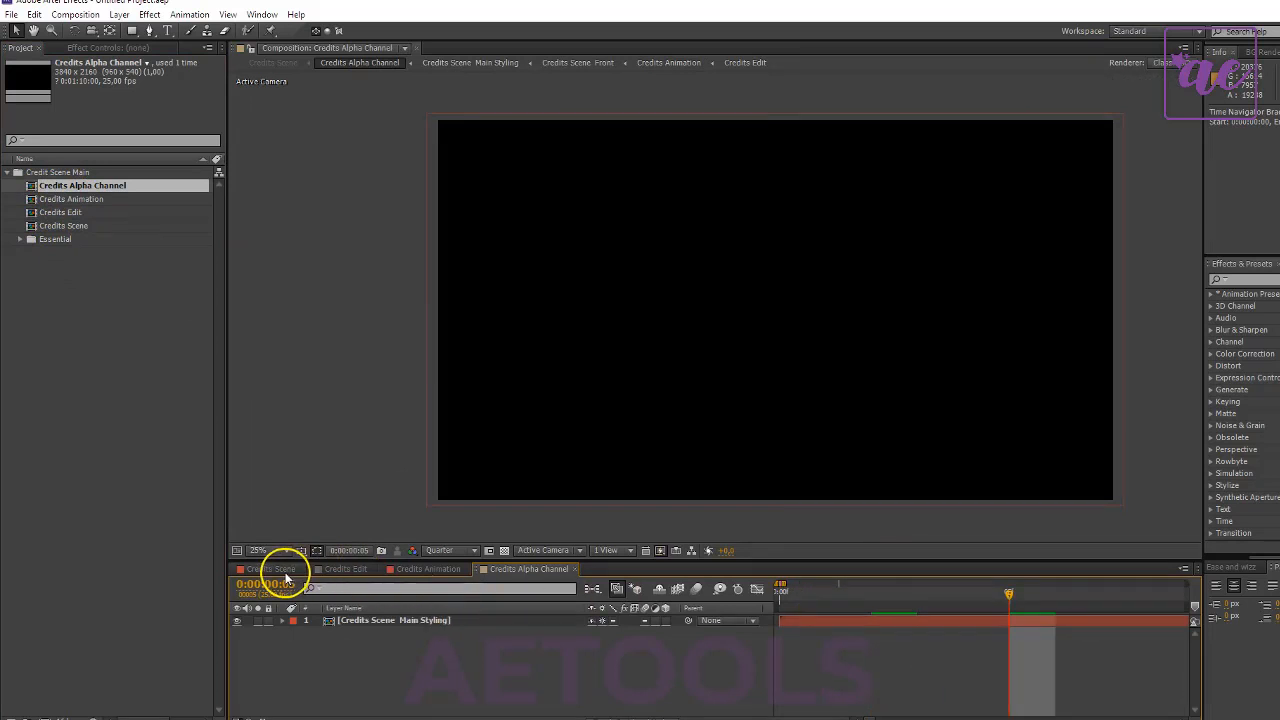
- Replace the Director label in the Credit text layer of Credits Edit with Changed
{"action": "left_click", "coordinate": [326, 572]}
{"action": "double_click", "coordinate": [643, 280]}
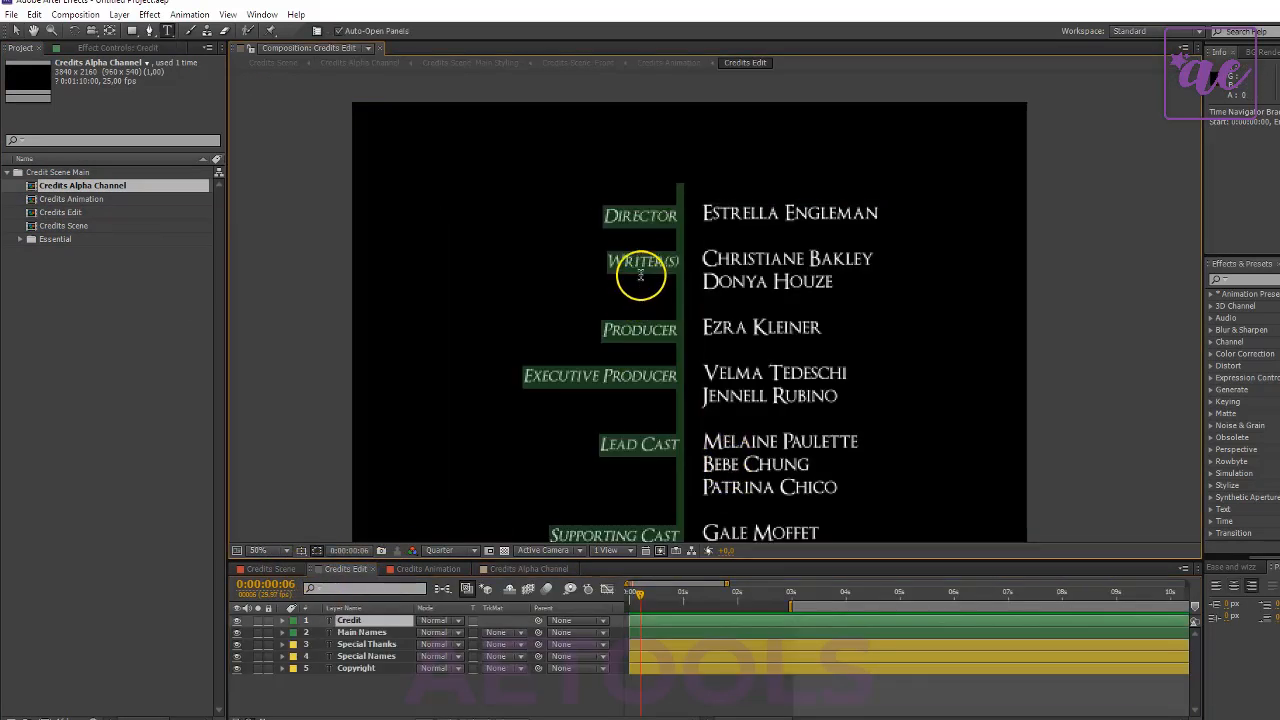
{"action": "left_click", "coordinate": [640, 215]}
{"action": "left_click_drag", "start_coordinate": [603, 215], "coordinate": [691, 215]}
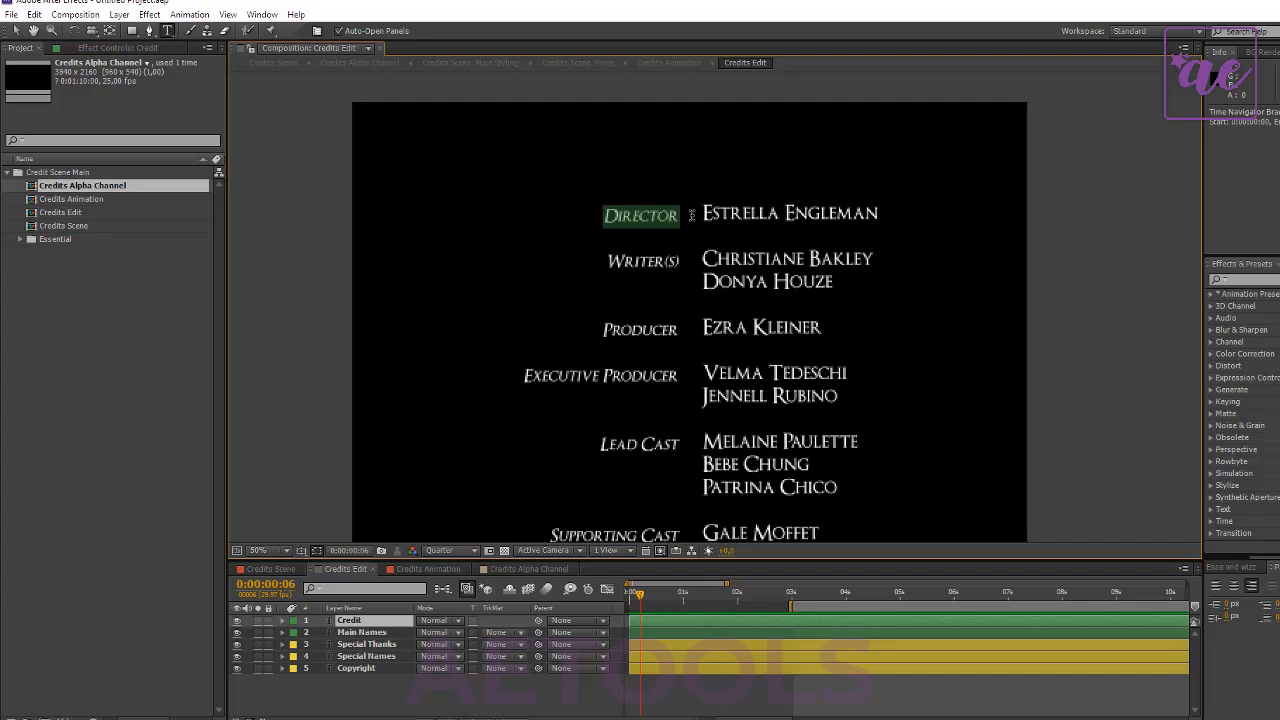
{"action": "type", "text": "C"}
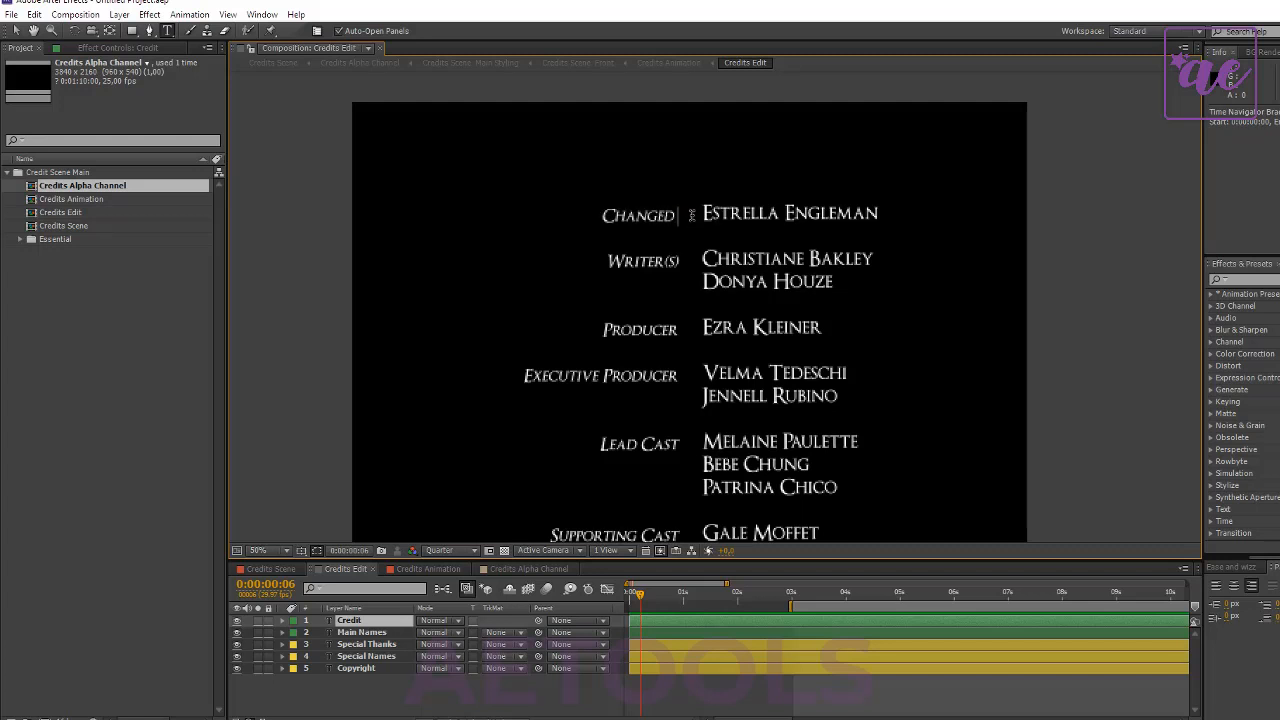
{"action": "type", "text": "hanged"}
- Finish the Changed label in the Credit layer and replace the Writer(s) label below it with Easy to adjust
{"action": "key", "text": "Return"}
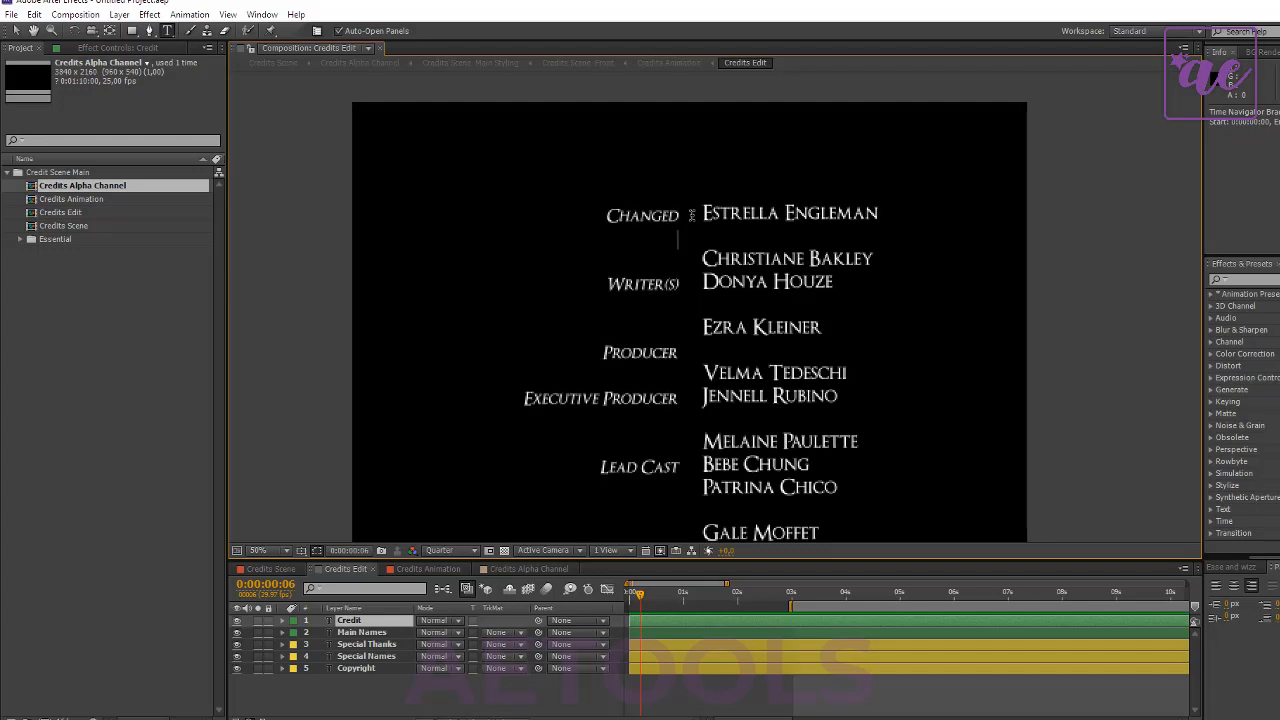
{"action": "key", "text": "BackSpace"}
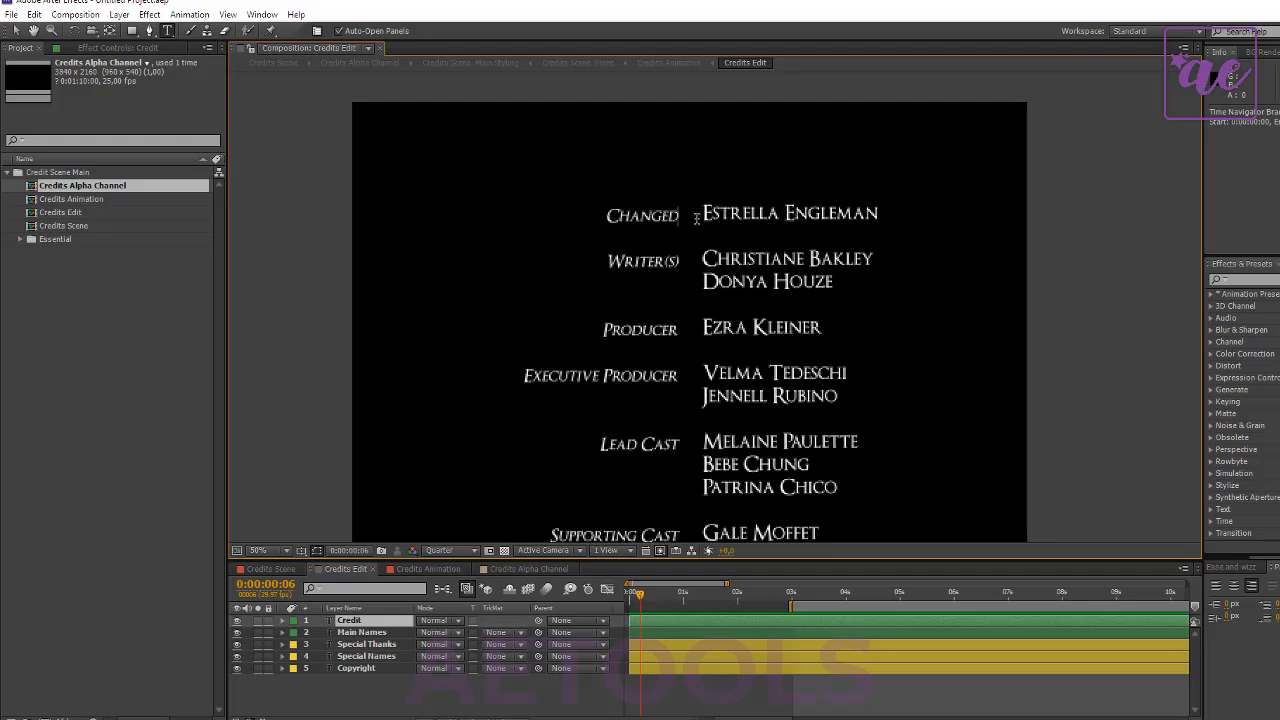
{"action": "left_click_drag", "start_coordinate": [609, 261], "coordinate": [717, 262]}
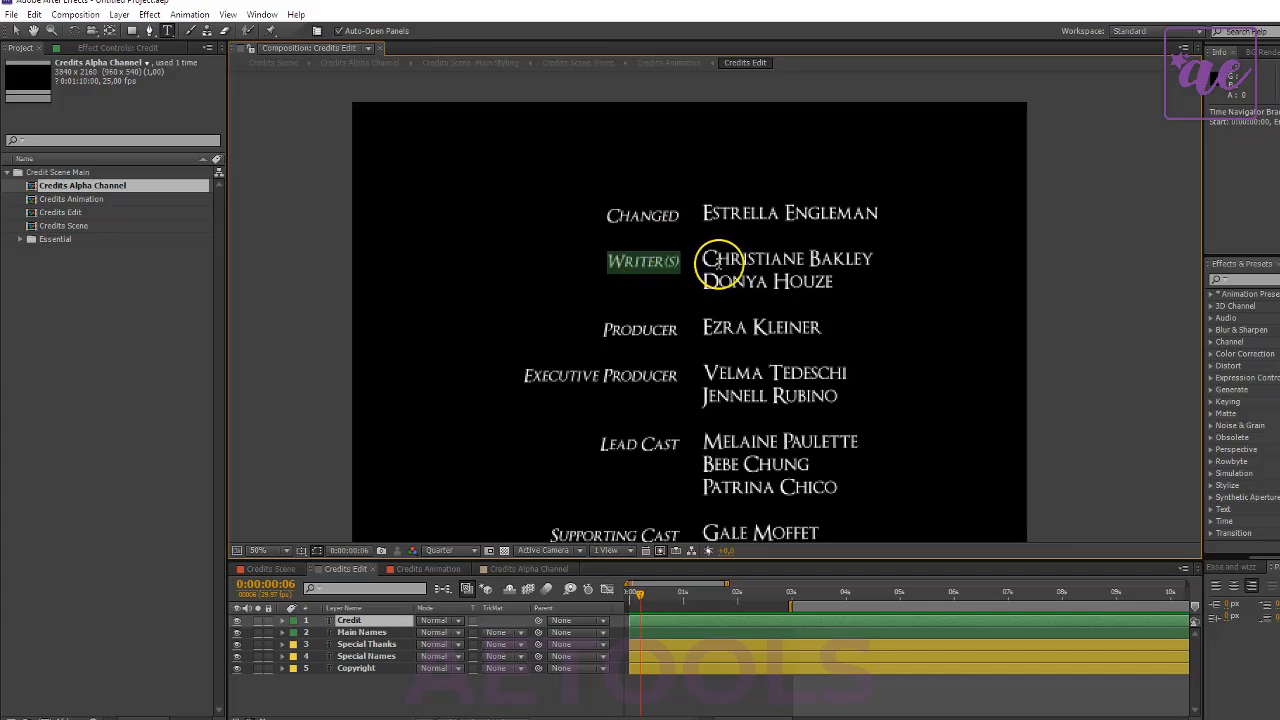
{"action": "type", "text": "Easy to adjust"}
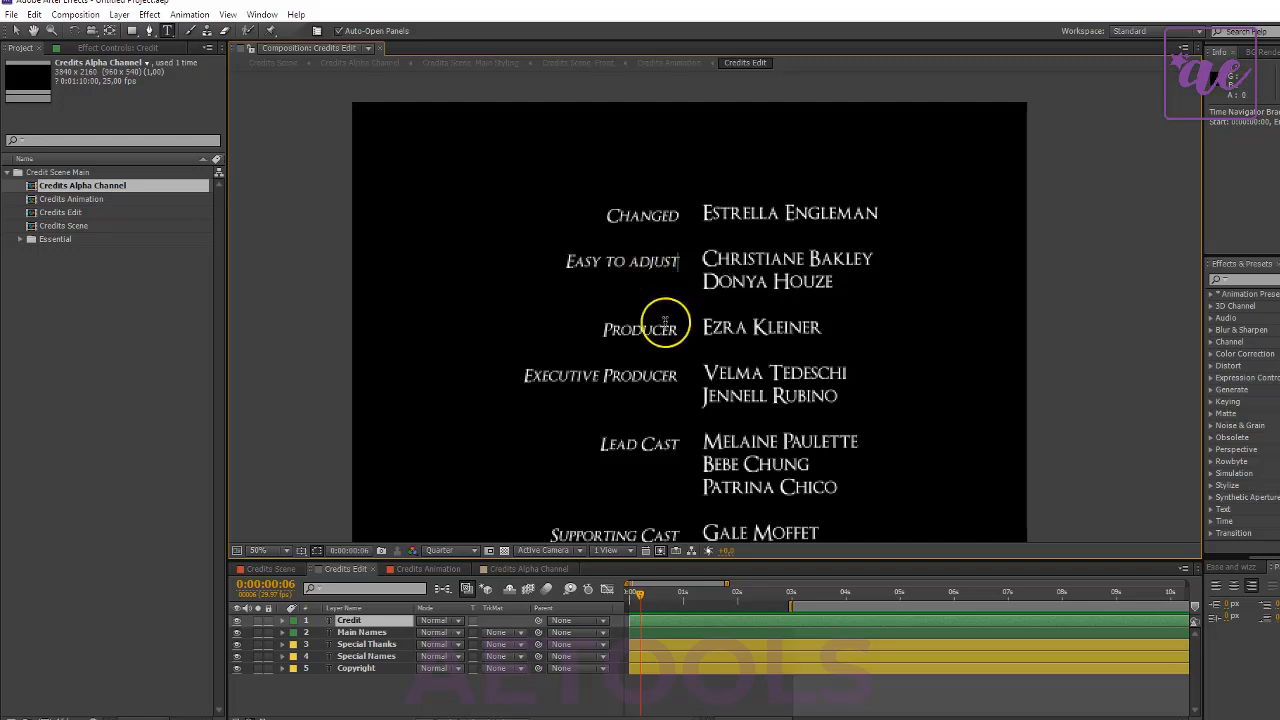
{"action": "left_click", "coordinate": [395, 703]}
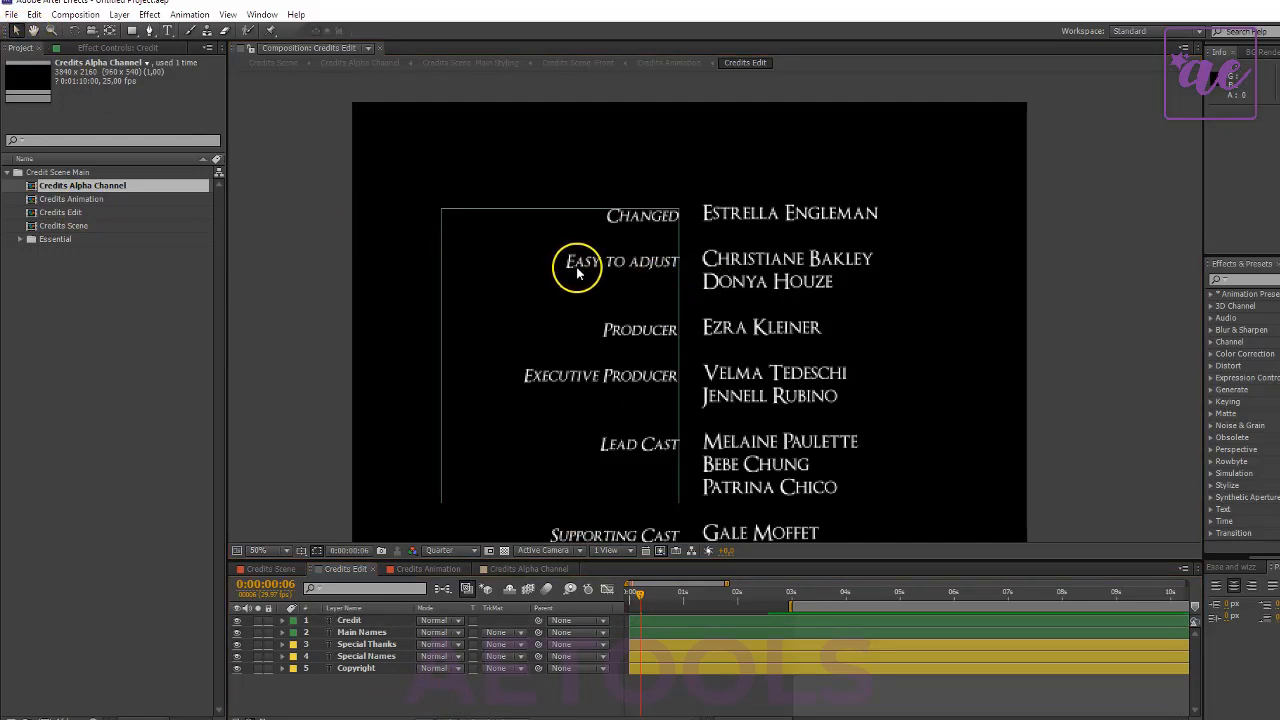
- Examine the full length of the credits roll in Credits Edit, down to the Special Thanks section and back to the beginning
{"action": "left_click", "coordinate": [37, 32]}
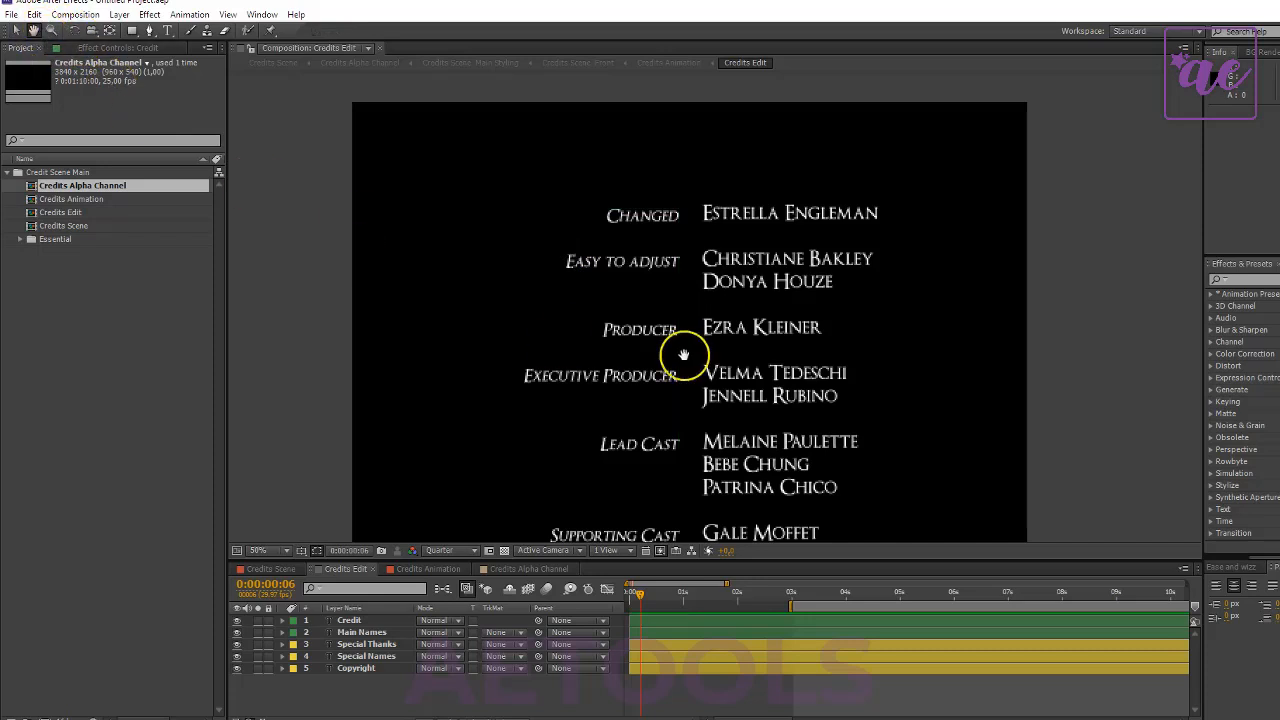
{"action": "left_click_drag", "start_coordinate": [713, 443], "coordinate": [673, 222]}
{"action": "left_click_drag", "start_coordinate": [698, 477], "coordinate": [703, 215]}
{"action": "left_click_drag", "start_coordinate": [668, 485], "coordinate": [709, 282]}
{"action": "left_click_drag", "start_coordinate": [703, 452], "coordinate": [646, 426]}
{"action": "scroll", "coordinate": [691, 351], "scroll_direction": "down", "scroll_amount": 4}
{"action": "left_click_drag", "start_coordinate": [706, 346], "coordinate": [687, 446]}
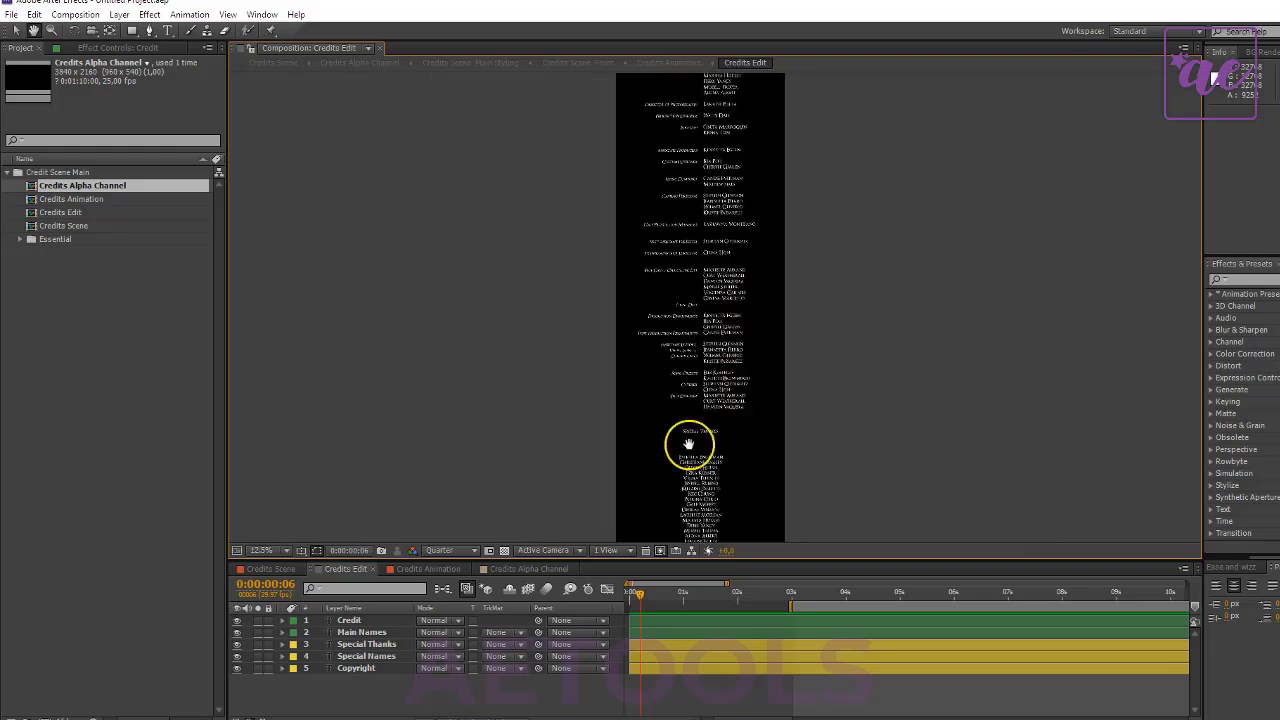
{"action": "left_click_drag", "start_coordinate": [691, 135], "coordinate": [688, 325]}
{"action": "scroll", "coordinate": [700, 378], "scroll_direction": "up", "scroll_amount": 4}
{"action": "scroll", "coordinate": [676, 312], "scroll_direction": "down", "scroll_amount": 3}
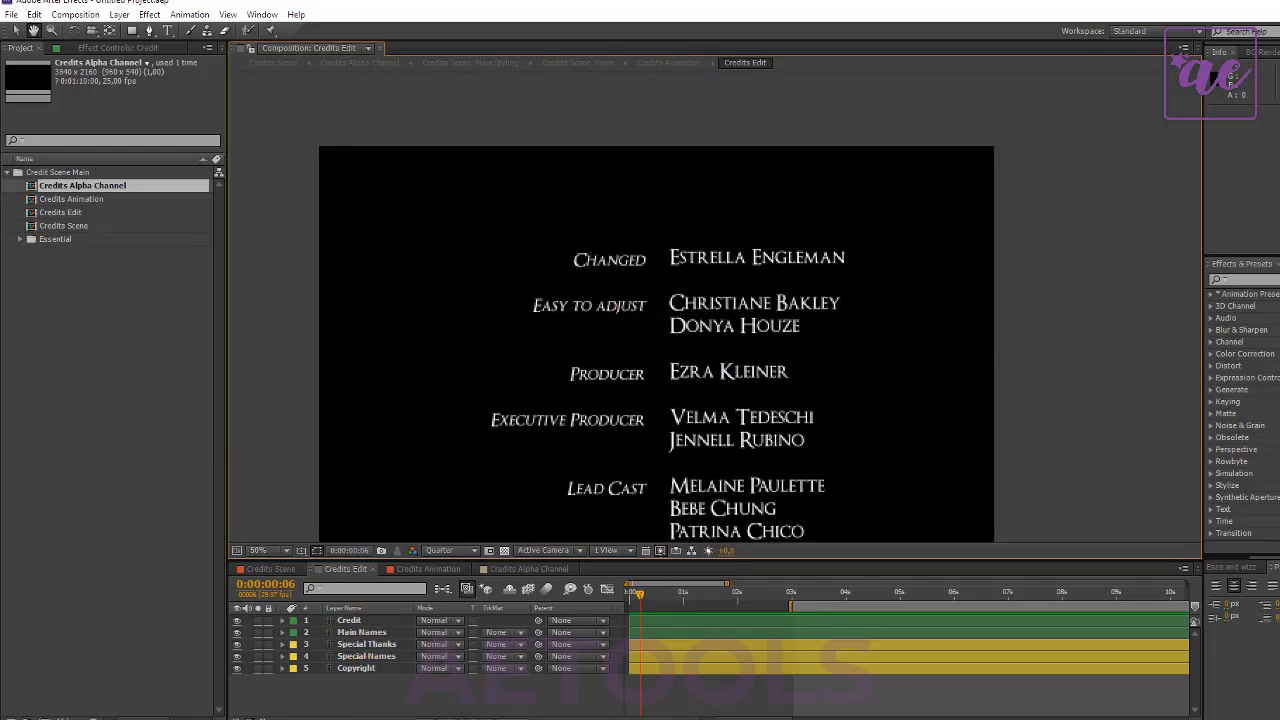
- Replace the first name in the Main Names text layer with MyName Goes Here
{"action": "left_click", "coordinate": [16, 33]}
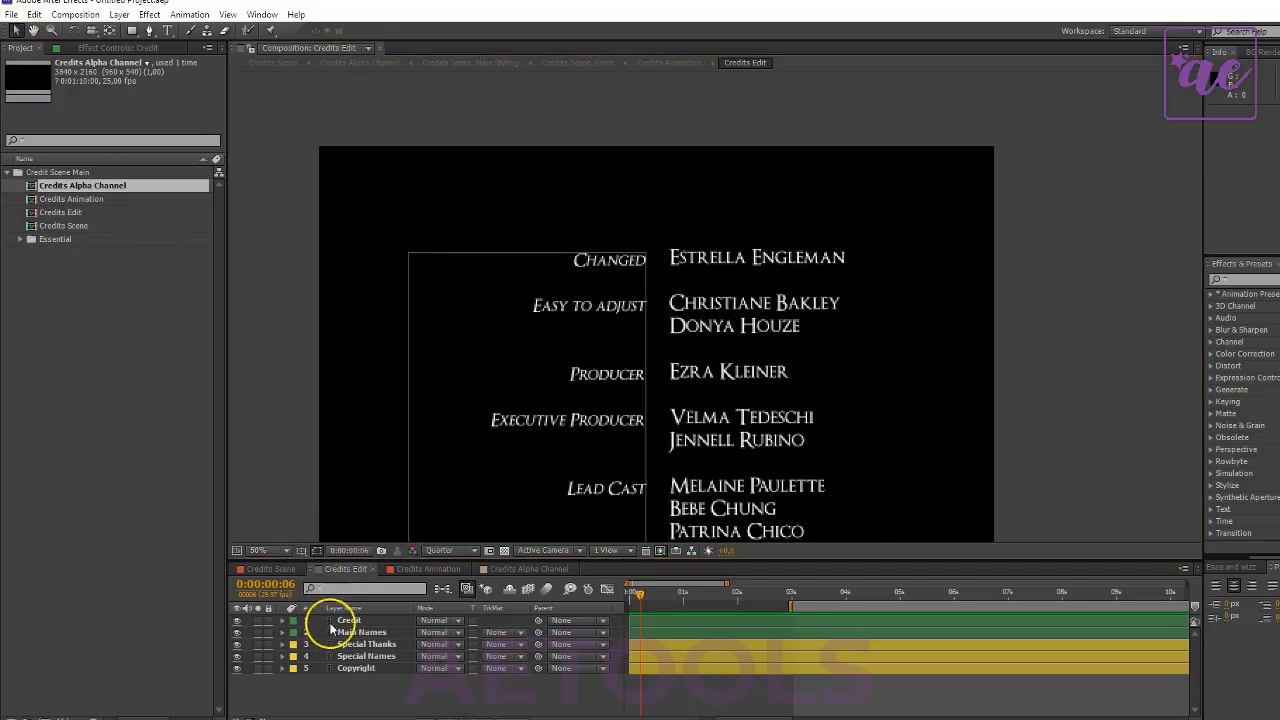
{"action": "left_click", "coordinate": [362, 632]}
{"action": "double_click", "coordinate": [362, 632]}
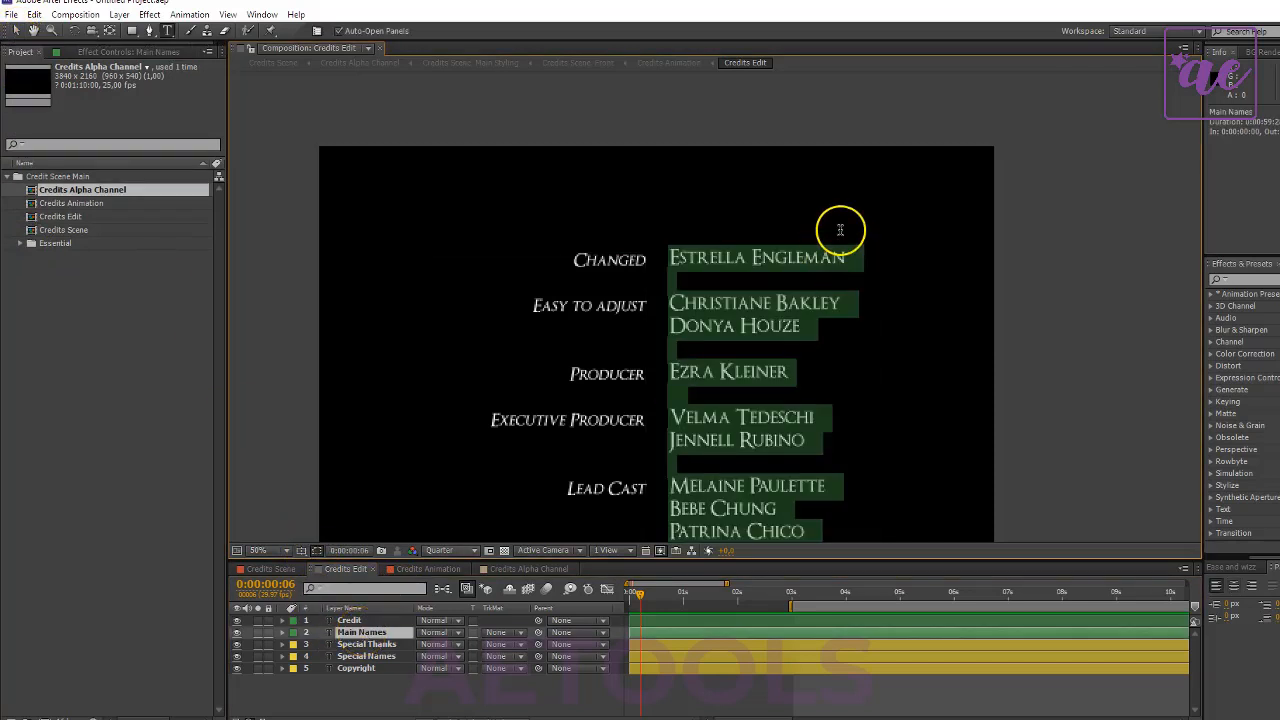
{"action": "left_click_drag", "start_coordinate": [851, 246], "coordinate": [658, 258]}
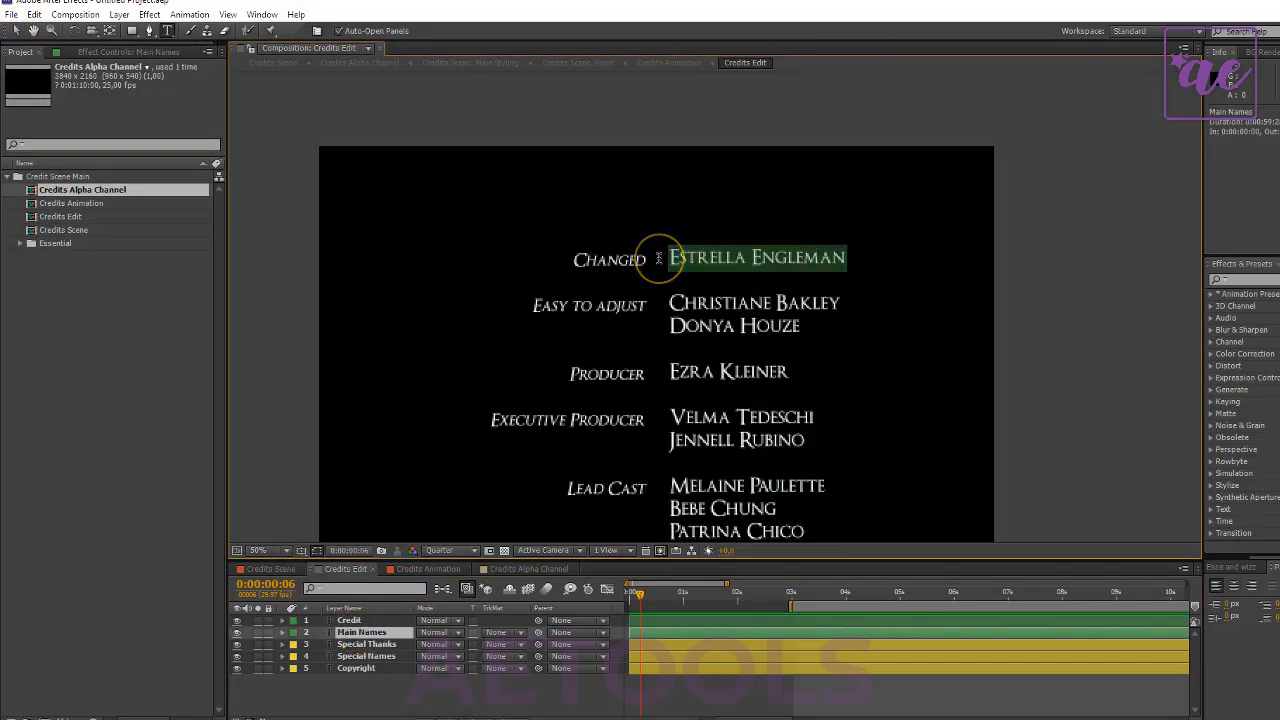
{"action": "type", "text": "MyName Goes Here"}
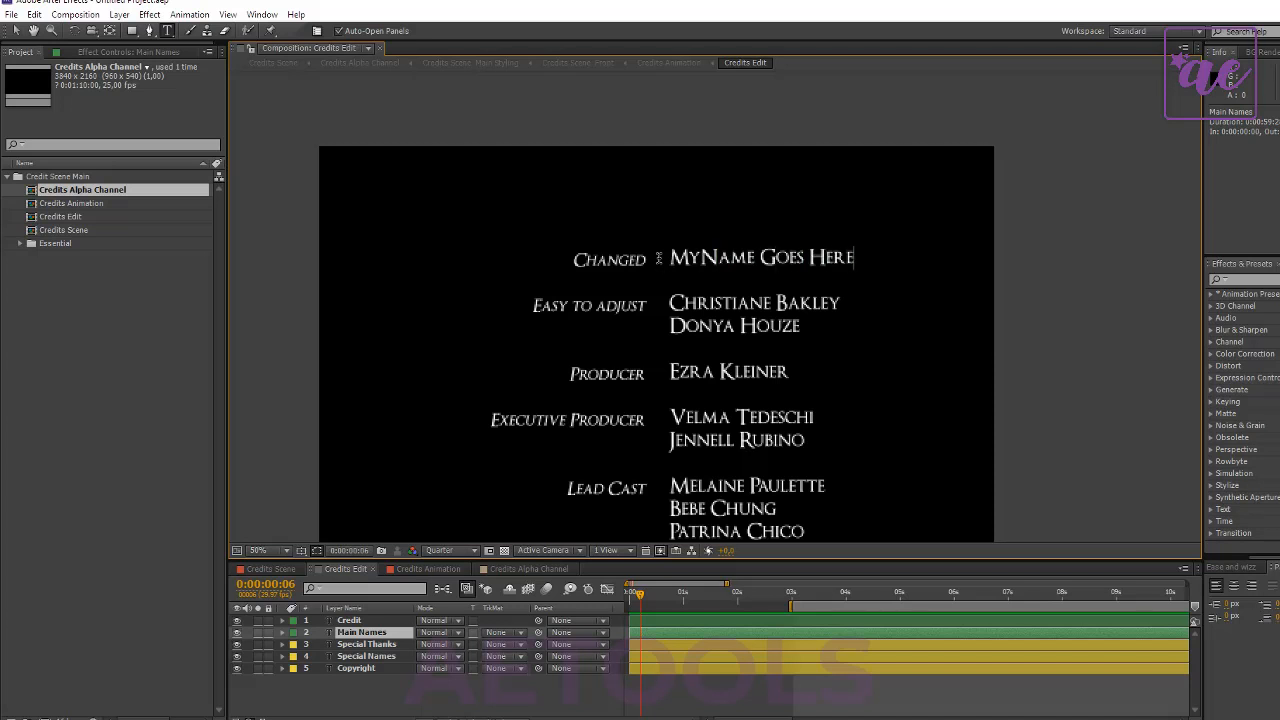
{"action": "left_click_drag", "start_coordinate": [672, 298], "coordinate": [795, 325]}
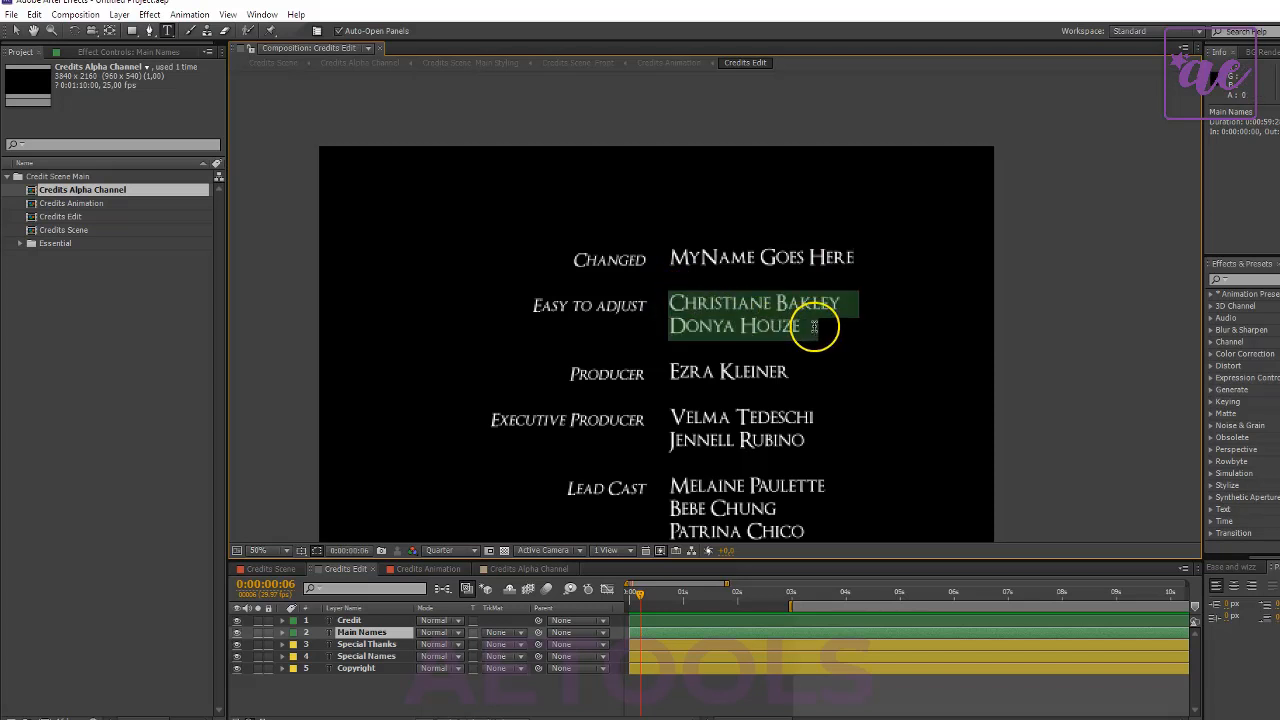
{"action": "scroll", "coordinate": [706, 448], "scroll_direction": "down", "scroll_amount": 3}
{"action": "scroll", "coordinate": [706, 448], "scroll_direction": "up", "scroll_amount": 3}
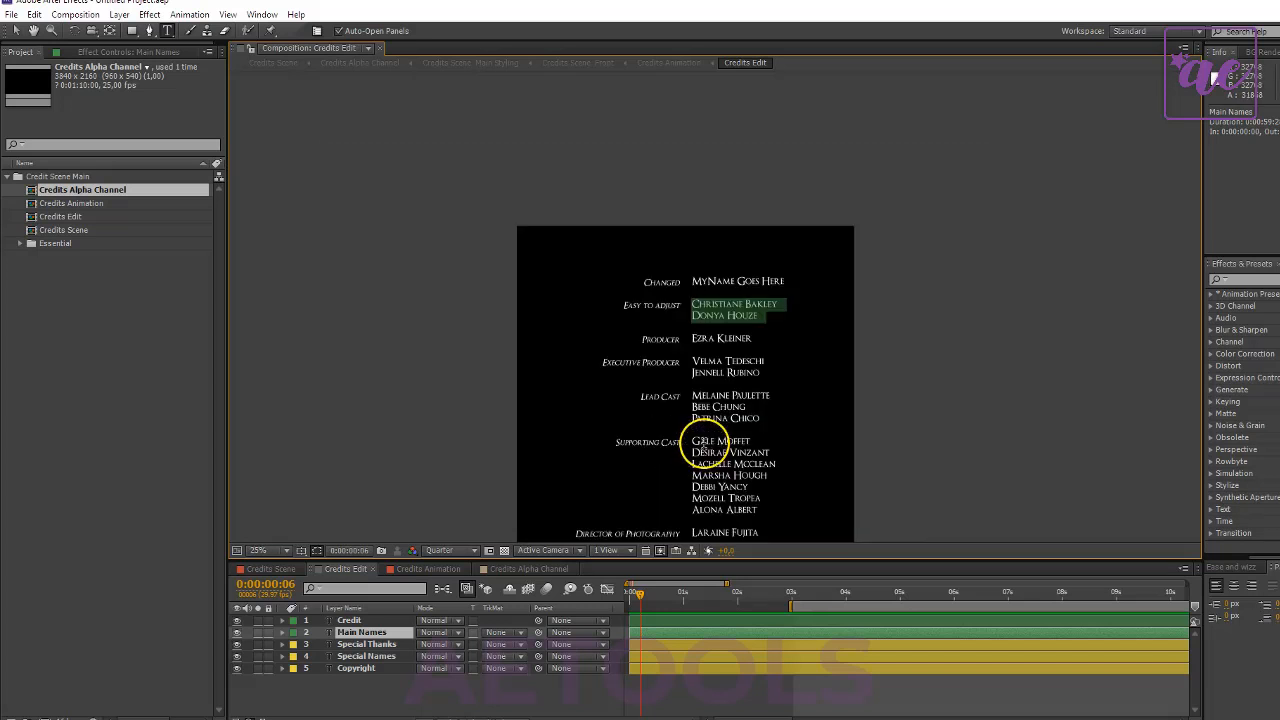
{"action": "left_click", "coordinate": [371, 704]}
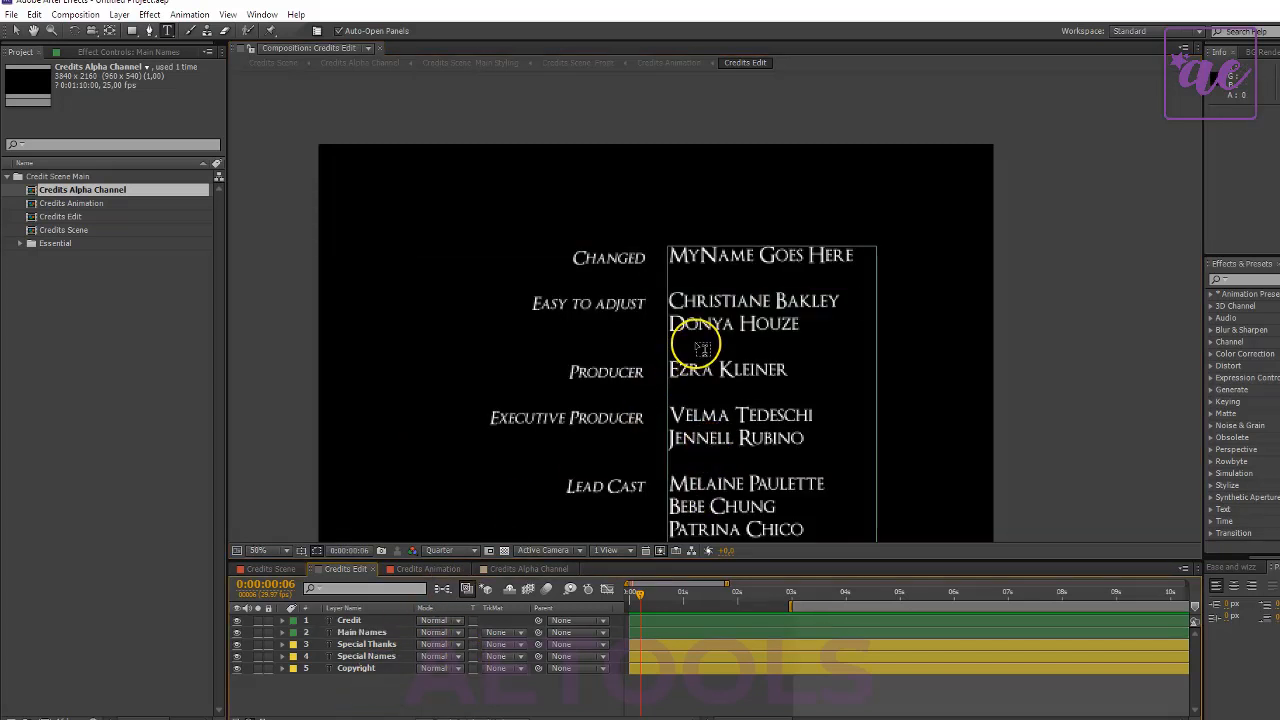
- Delete all names from the Supporting Cast section downward in the Main Names text layer
{"action": "key", "text": "space"}
{"action": "left_click_drag", "start_coordinate": [688, 408], "coordinate": [716, 222]}
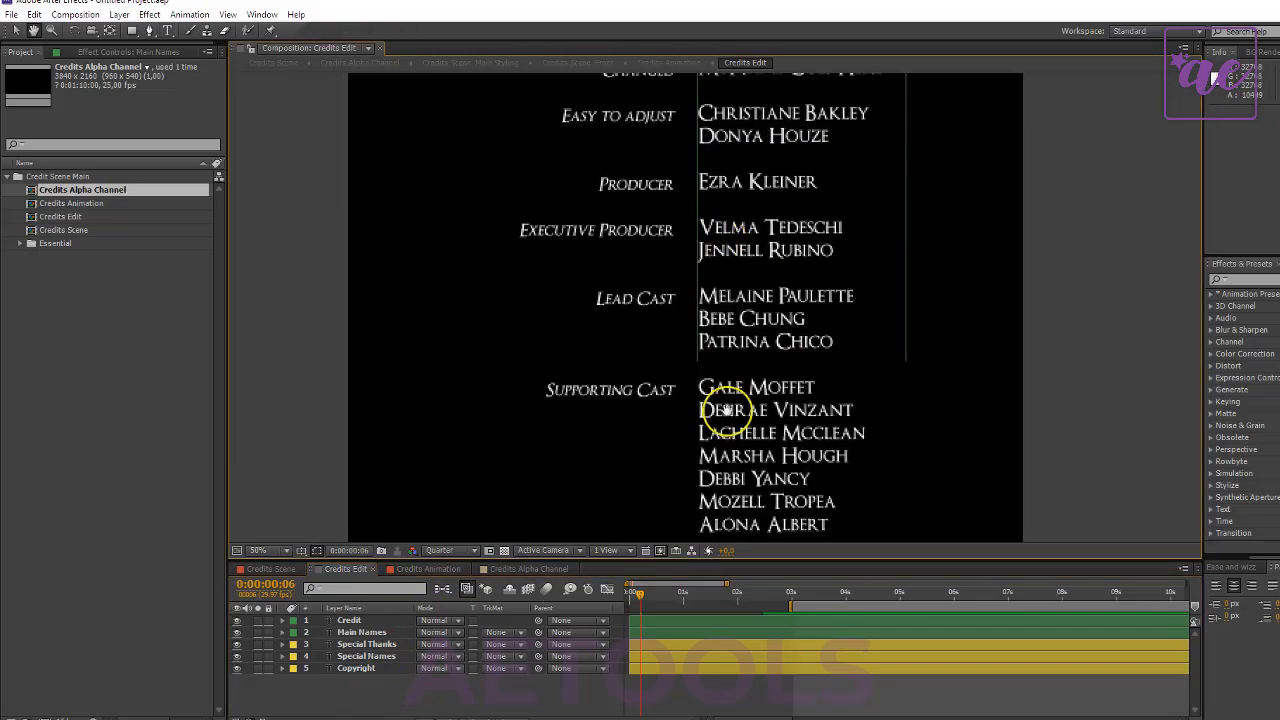
{"action": "left_click_drag", "start_coordinate": [729, 409], "coordinate": [724, 208]}
{"action": "scroll", "coordinate": [734, 331], "scroll_direction": "down", "scroll_amount": 2}
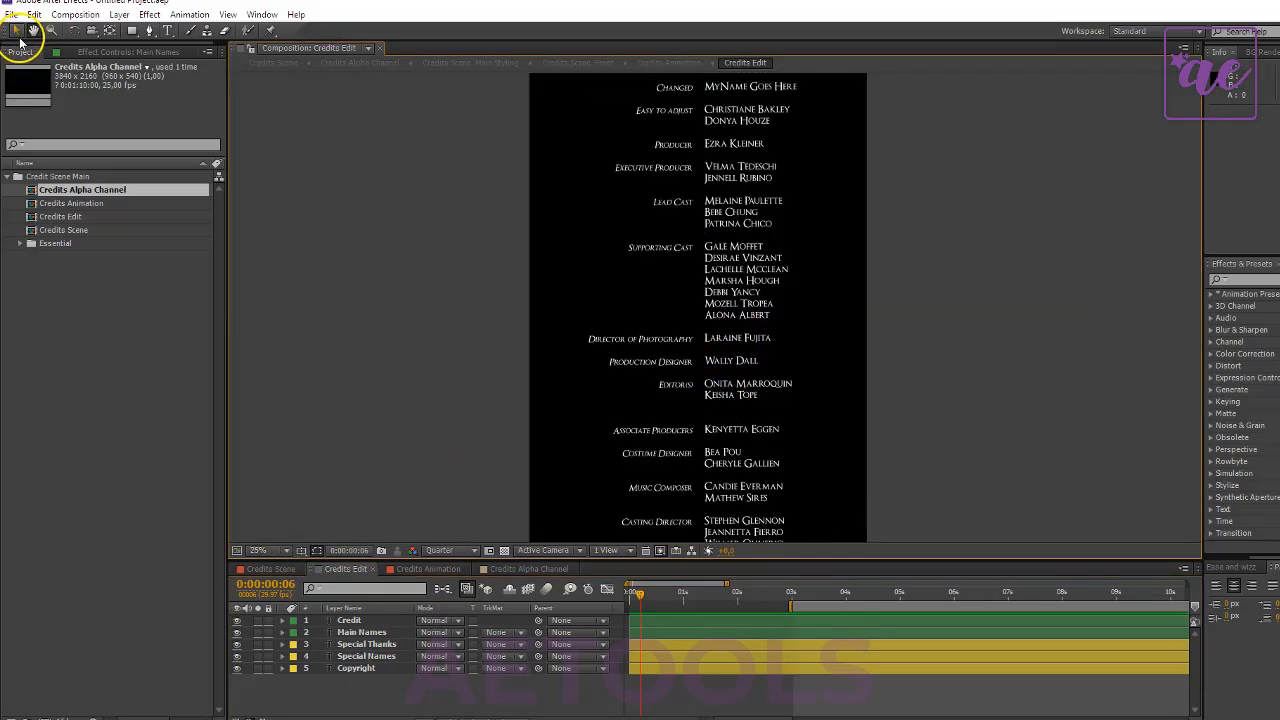
{"action": "left_click", "coordinate": [18, 34]}
{"action": "double_click", "coordinate": [728, 238]}
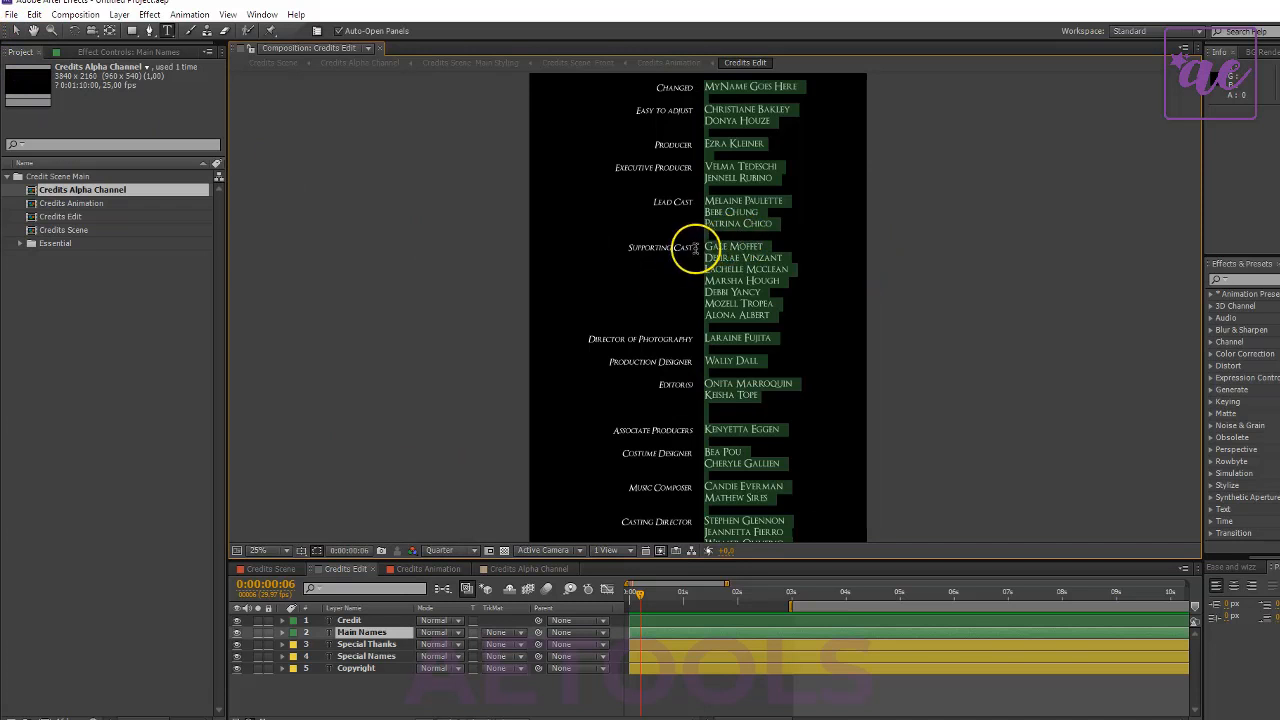
{"action": "type", "text": "MyName Goes Here  Christiane Bakley Donya Houze  Ezra Kleiner  Velma Tedeschi Jennell Rubino  Melaine Paulette Bebe Chung Patrina Chico  Geneva Marcello   Kenyetta Eggen Bea Pou Cheryle Gallien Candie Everman  Stephen Glennon Jeannetta Fierro Wilmer Oliverio Kristie Passarelli  Eliz Keathley Kaleigh Brumbaugh Sherilyn Gutierrez China Hon Mariette Aurand Curt Weatherall Damion Vaquera"}
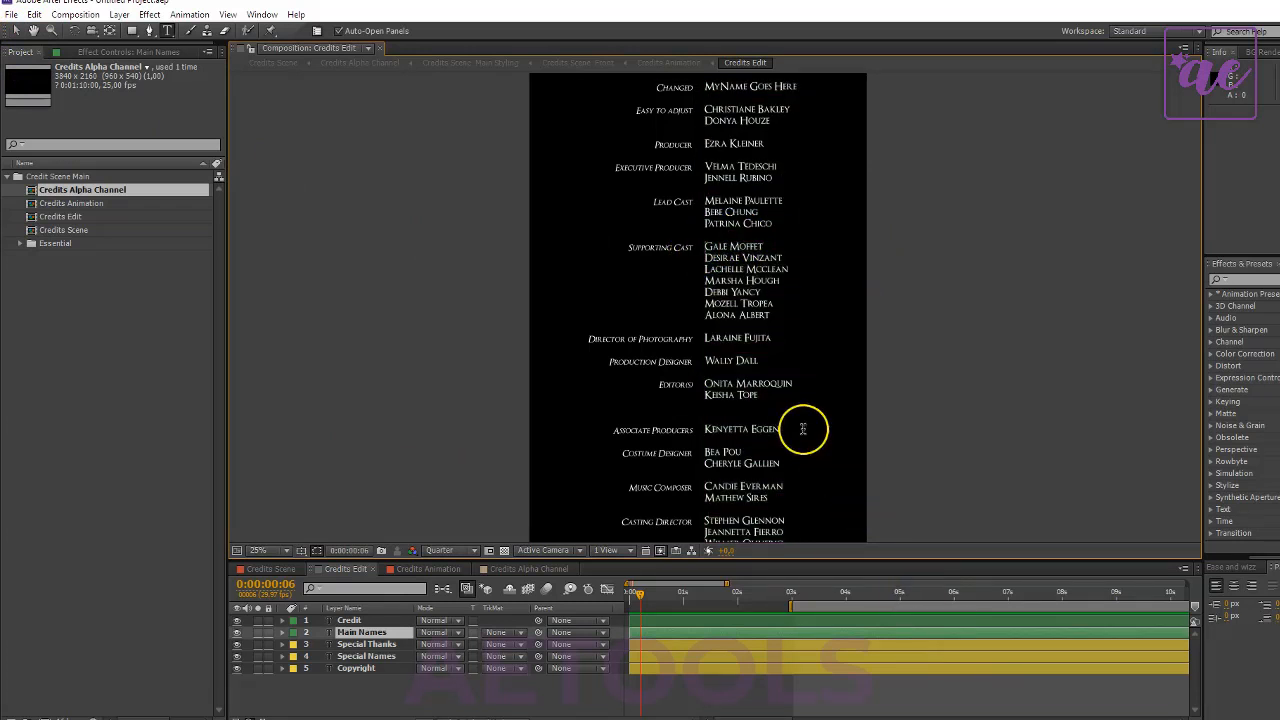
{"action": "left_click_drag", "start_coordinate": [706, 252], "coordinate": [886, 509]}
{"action": "key", "text": "Delete"}
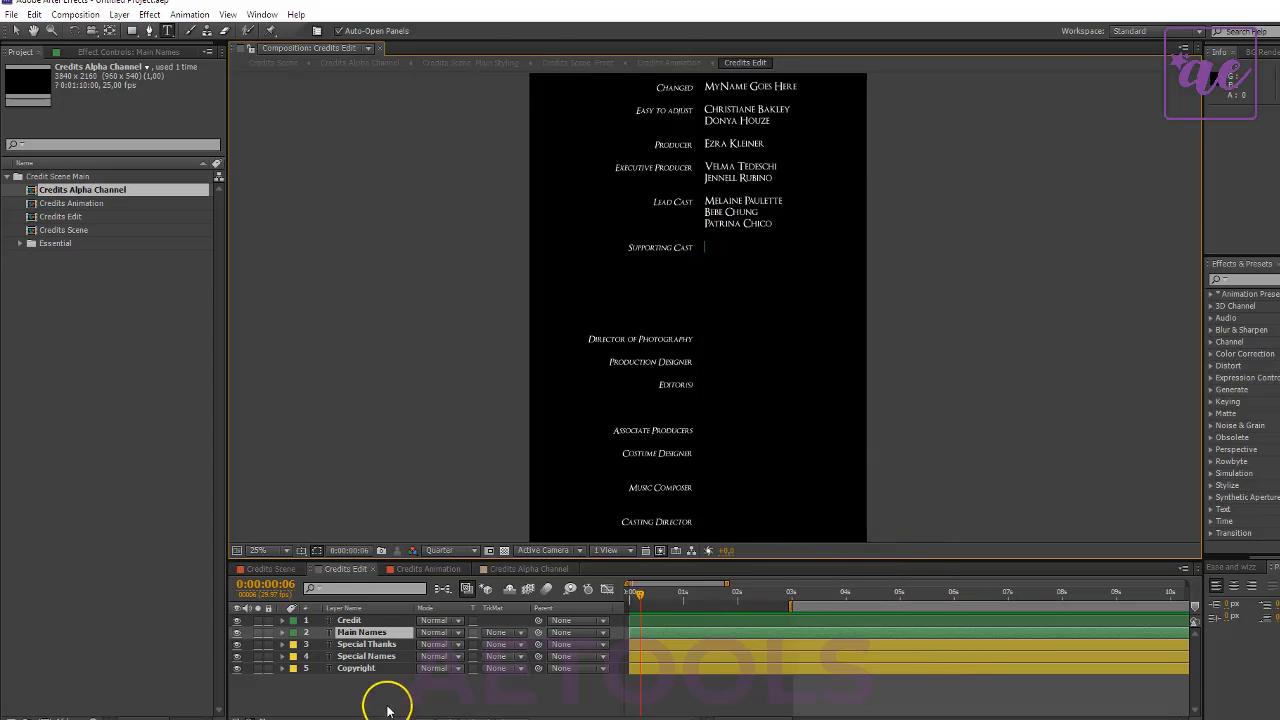
- Delete the Supporting Cast label and all role labels below it from the Credit text layer
{"action": "left_click", "coordinate": [349, 620]}
{"action": "left_click_drag", "start_coordinate": [633, 244], "coordinate": [780, 718]}
{"action": "key", "text": "Delete"}
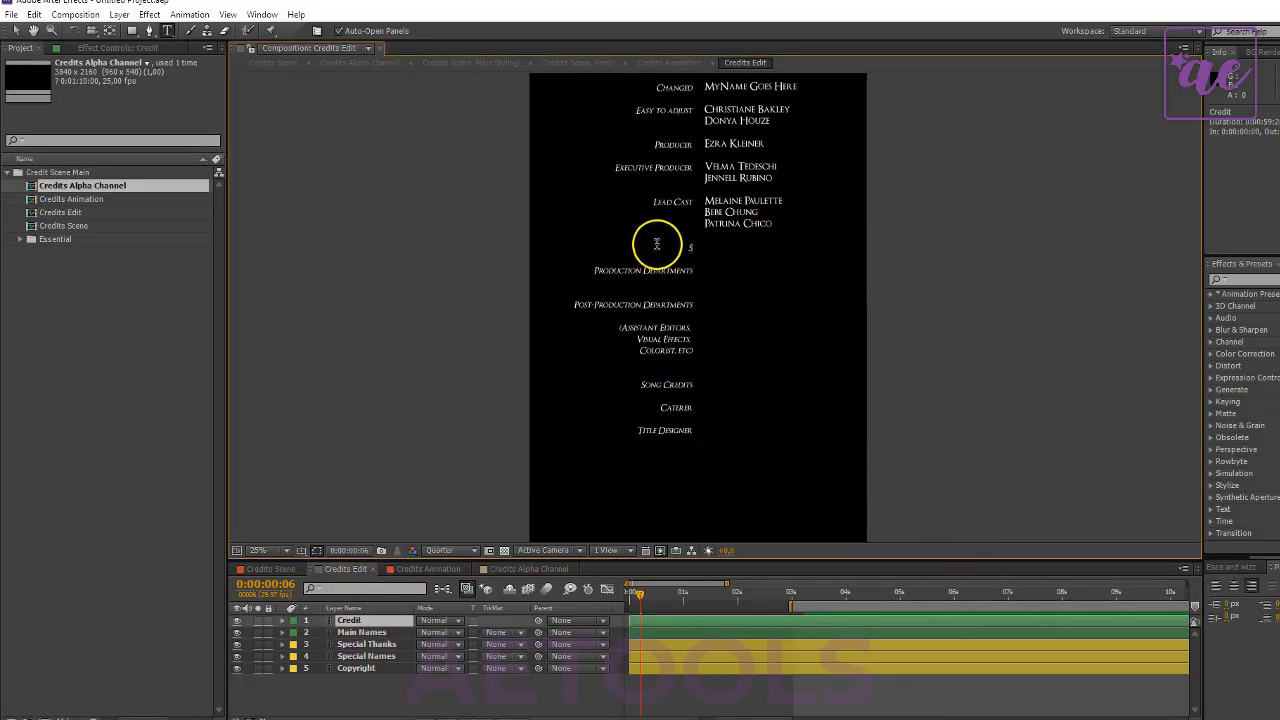
{"action": "left_click_drag", "start_coordinate": [657, 244], "coordinate": [857, 477]}
{"action": "key", "text": "Delete"}
{"action": "left_click_drag", "start_coordinate": [668, 233], "coordinate": [794, 334]}
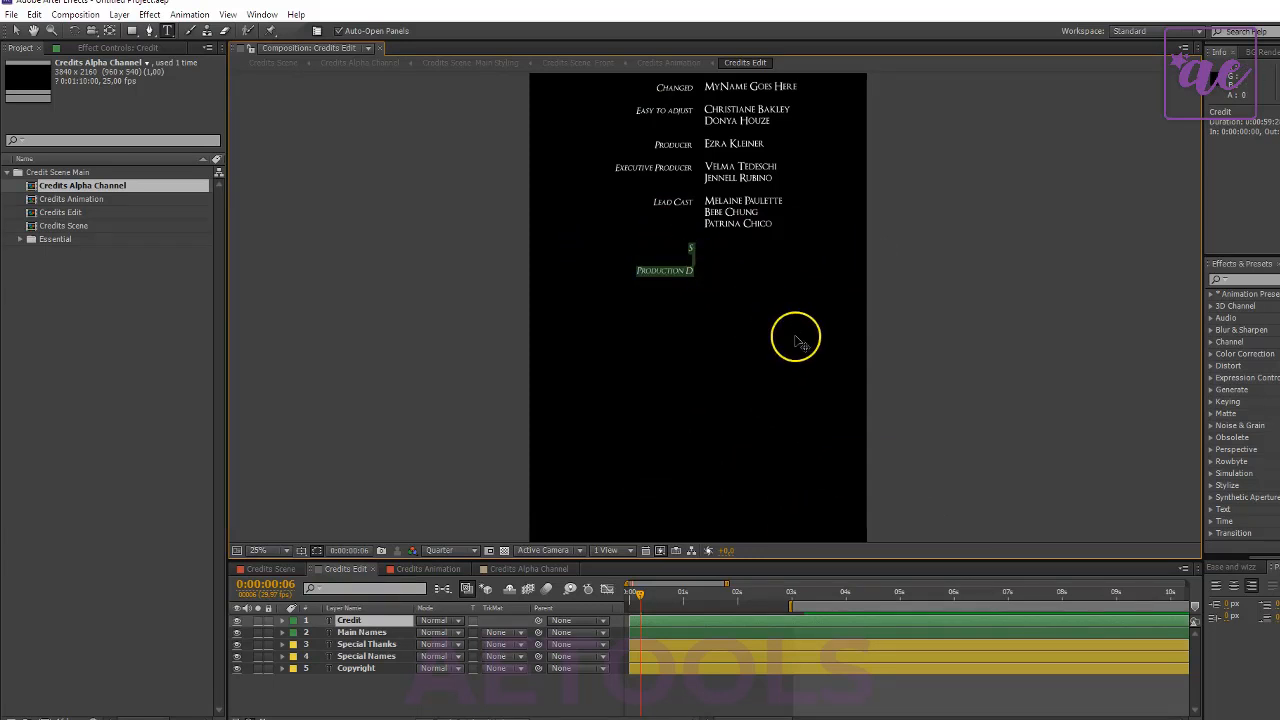
{"action": "key", "text": "Delete"}
{"action": "left_click", "coordinate": [585, 690]}
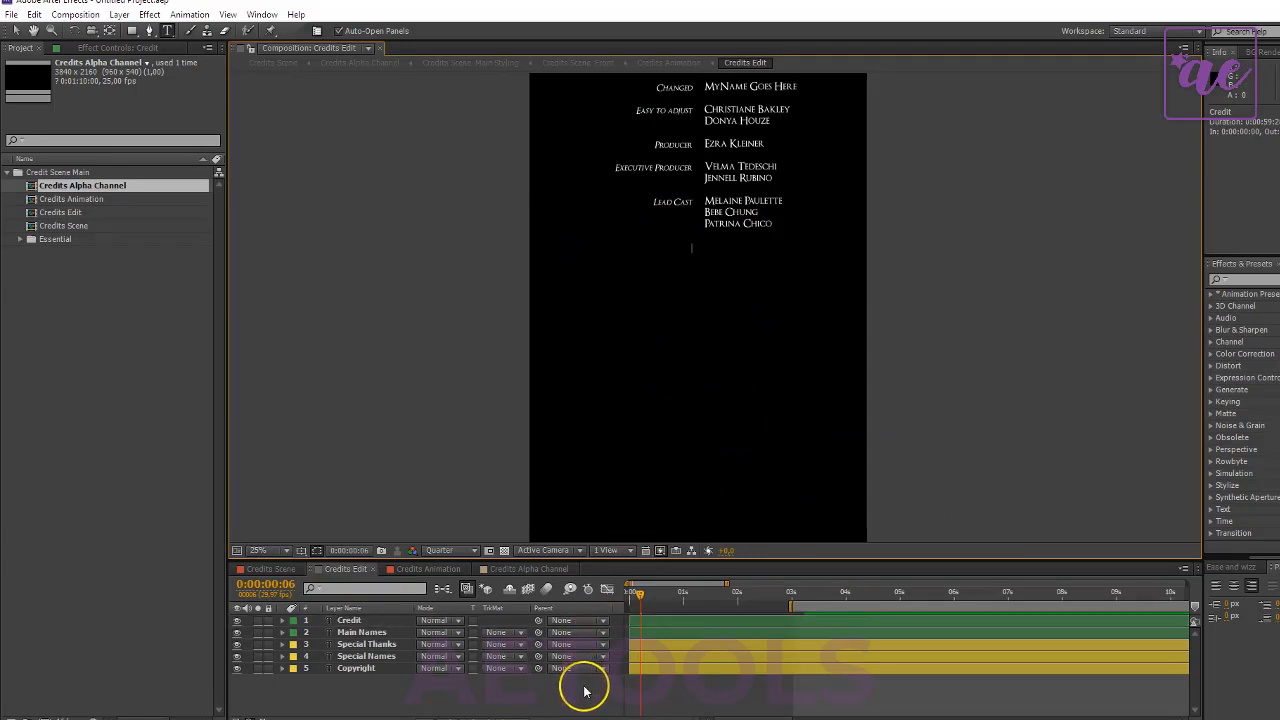
- Select the Special Thanks layer and examine its heading and names near the end of the credits
{"action": "left_click", "coordinate": [366, 644]}
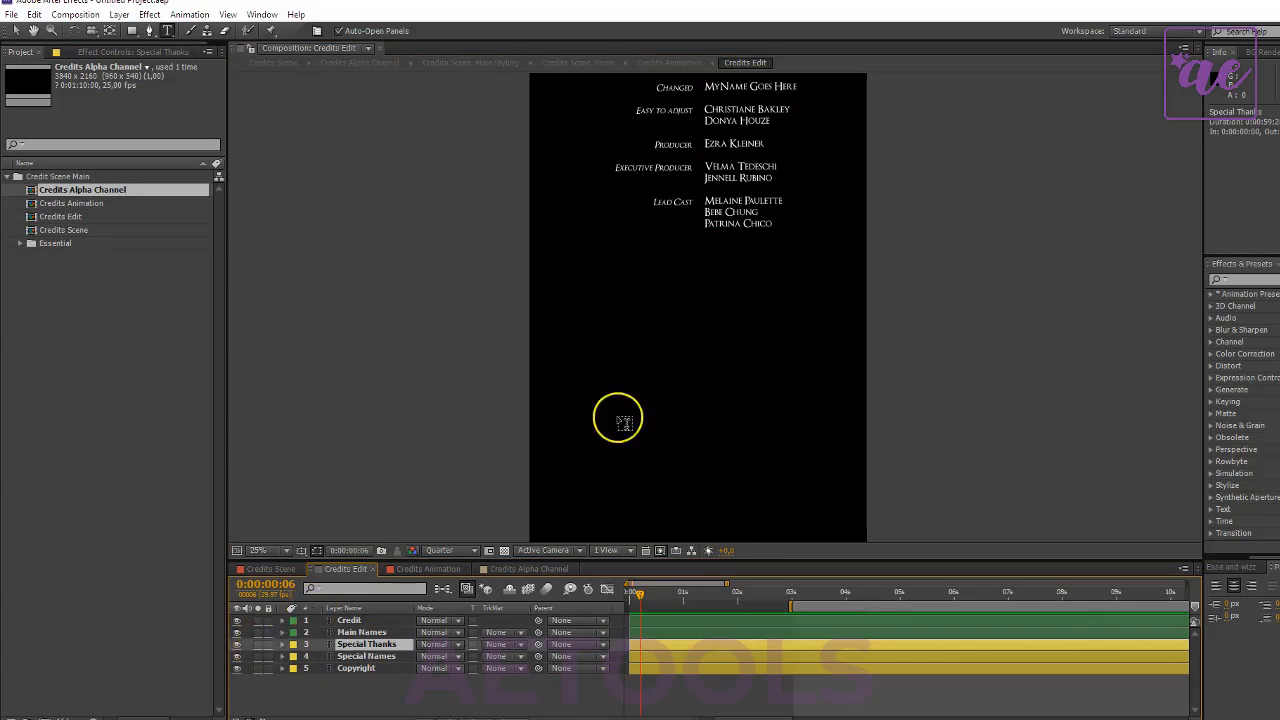
{"action": "scroll", "coordinate": [688, 430], "scroll_direction": "down", "scroll_amount": 1}
{"action": "scroll", "coordinate": [728, 515], "scroll_direction": "down", "scroll_amount": 1}
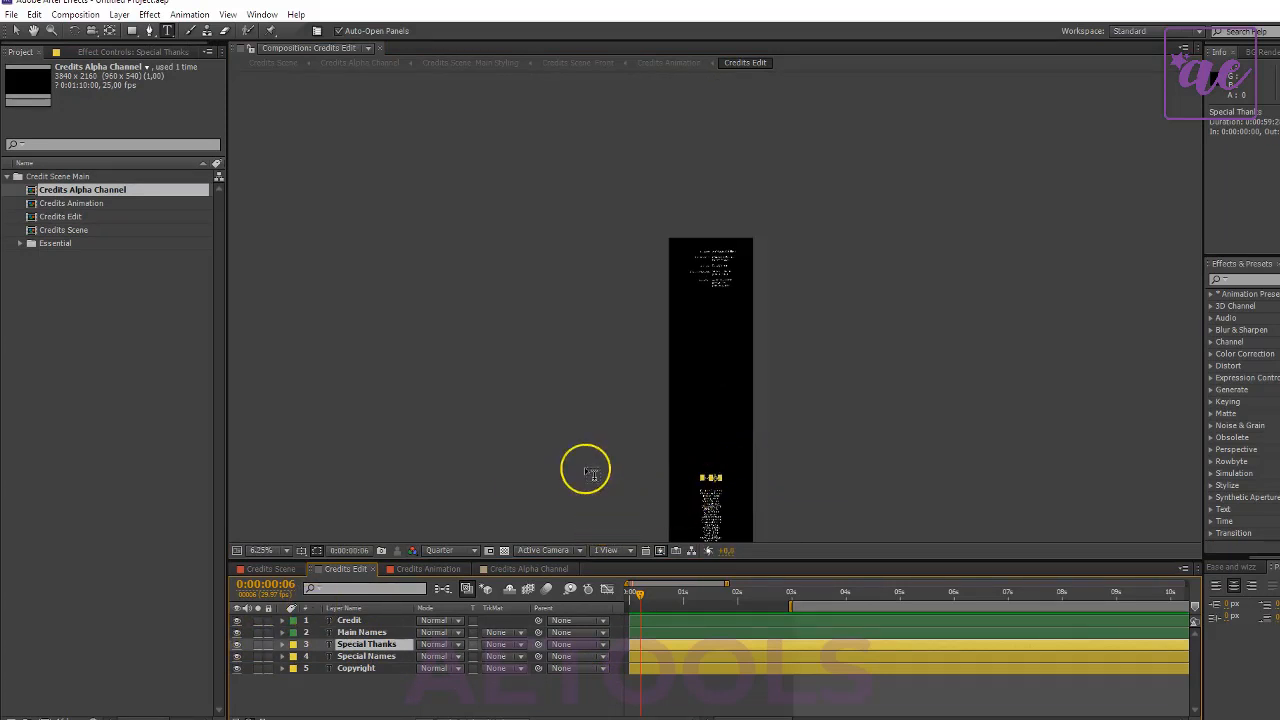
{"action": "left_click", "coordinate": [33, 30]}
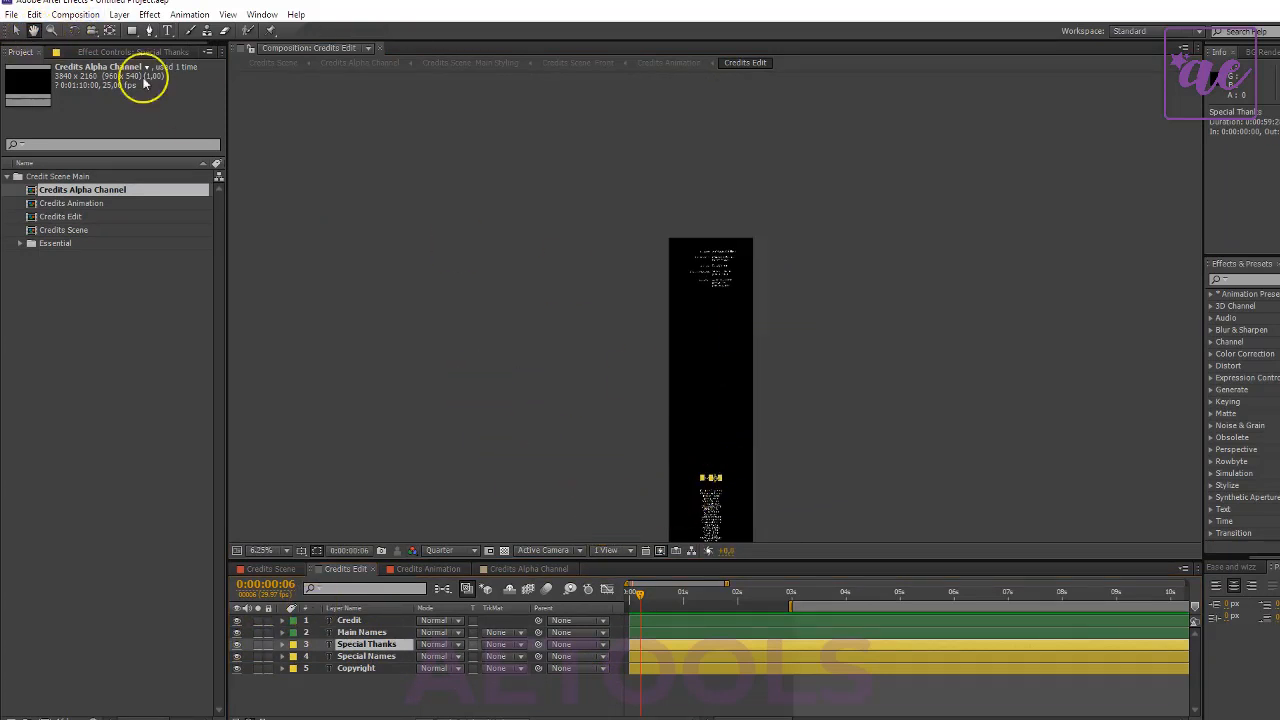
{"action": "scroll", "coordinate": [683, 374], "scroll_direction": "up", "scroll_amount": 2}
{"action": "left_click_drag", "start_coordinate": [636, 389], "coordinate": [895, 220]}
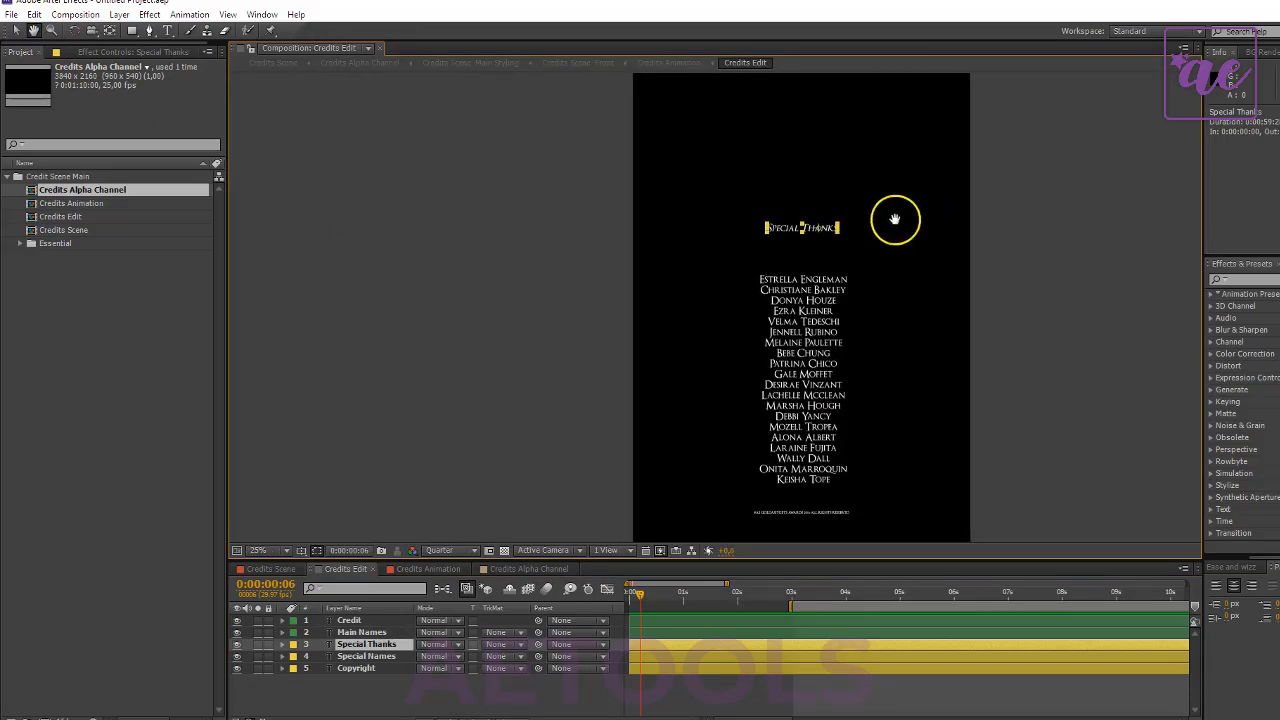
{"action": "scroll", "coordinate": [880, 350], "scroll_direction": "up", "scroll_amount": 1}
{"action": "left_click_drag", "start_coordinate": [801, 325], "coordinate": [643, 396]}
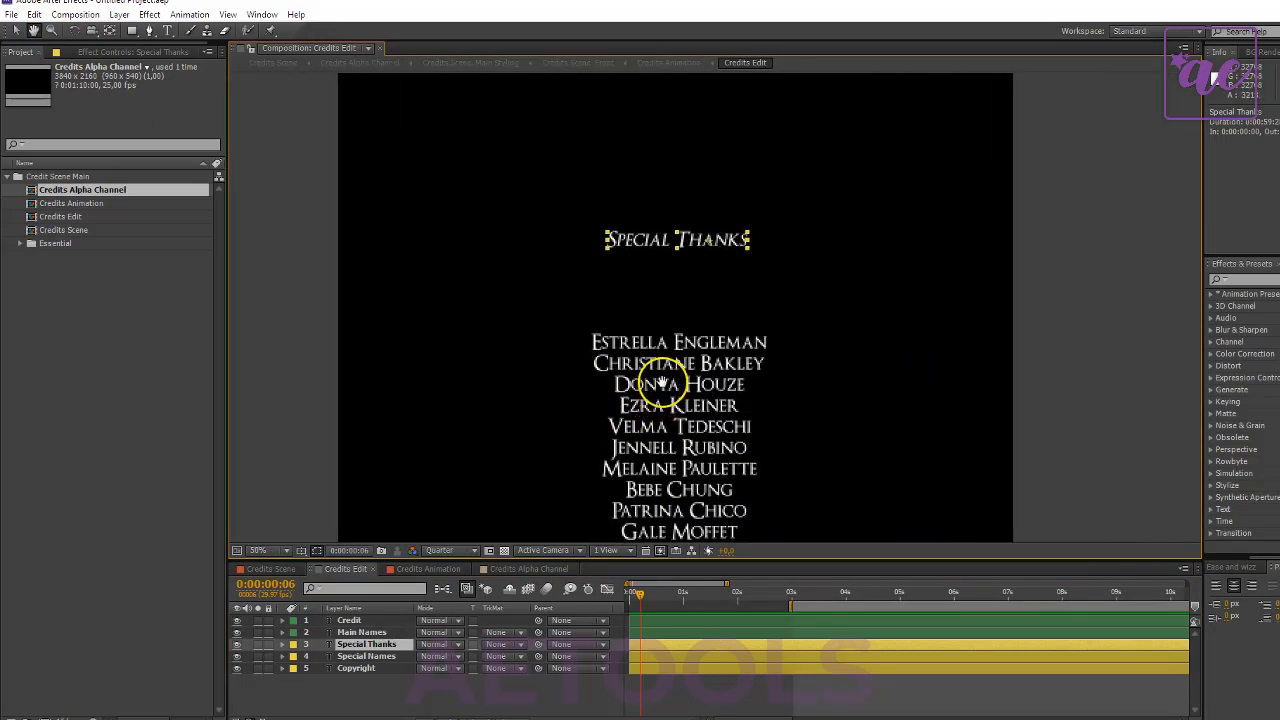
- Move the Special Thanks, Special Names and Copyright layers together straight up about 4270 px to close the gap below the main credits
{"action": "left_click", "coordinate": [370, 656], "text": "shift"}
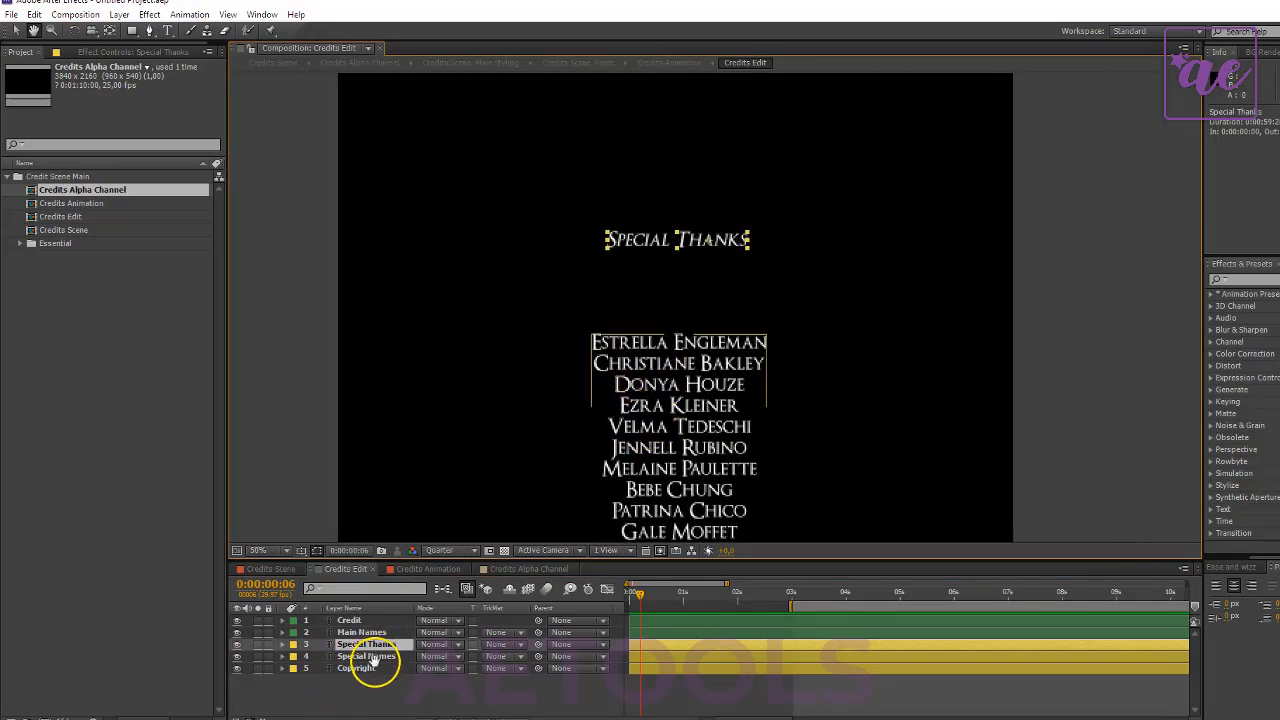
{"action": "left_click", "coordinate": [699, 258]}
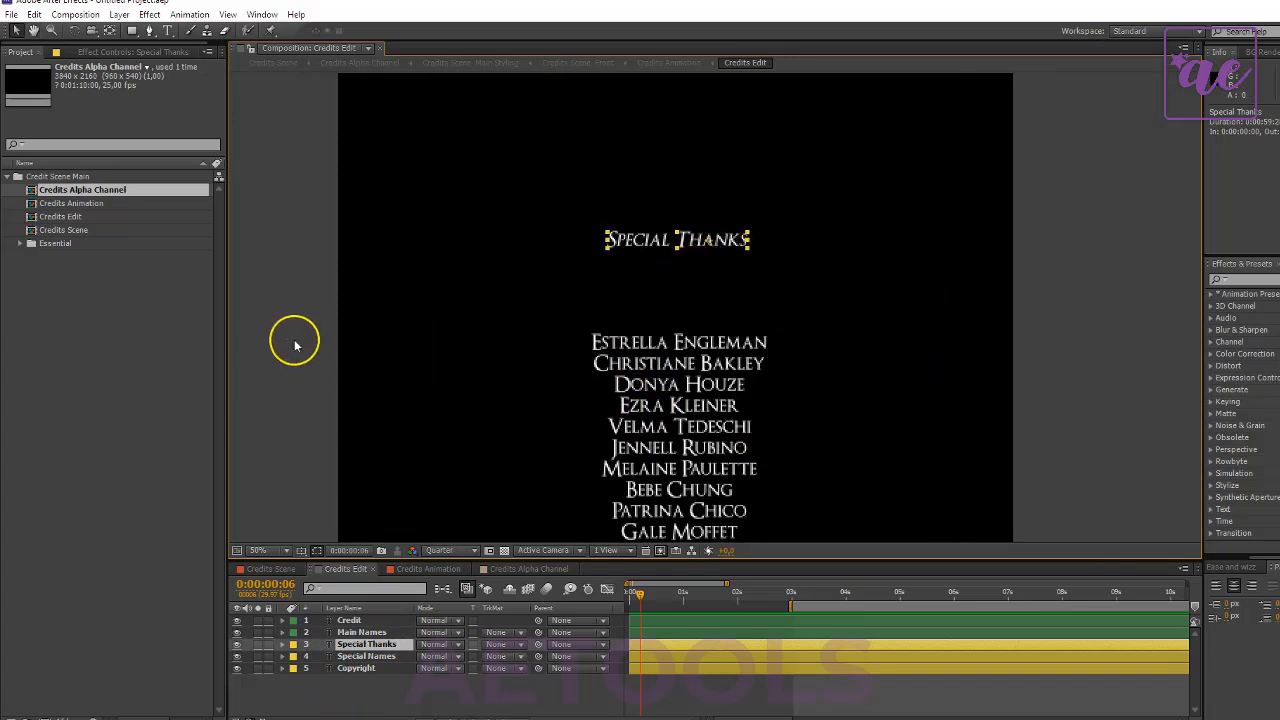
{"action": "left_click", "coordinate": [381, 660], "text": "shift"}
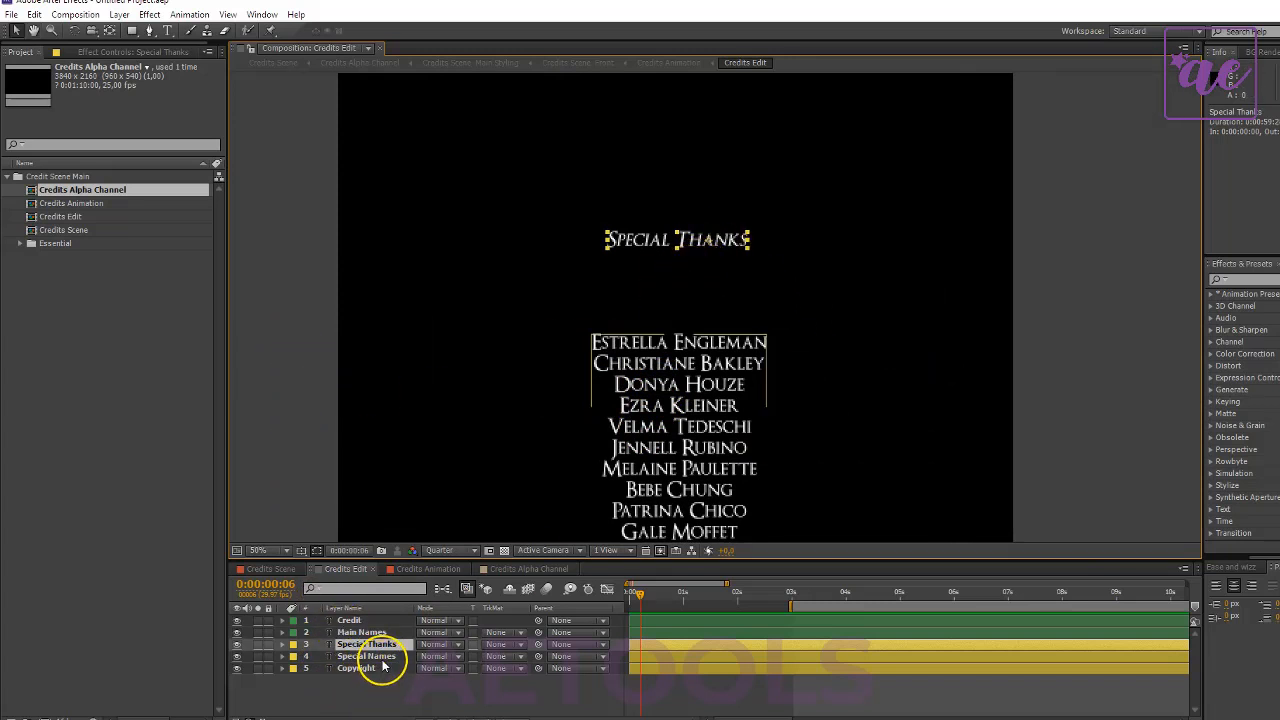
{"action": "left_click", "coordinate": [382, 658], "text": "shift"}
{"action": "left_click", "coordinate": [381, 670], "text": "shift"}
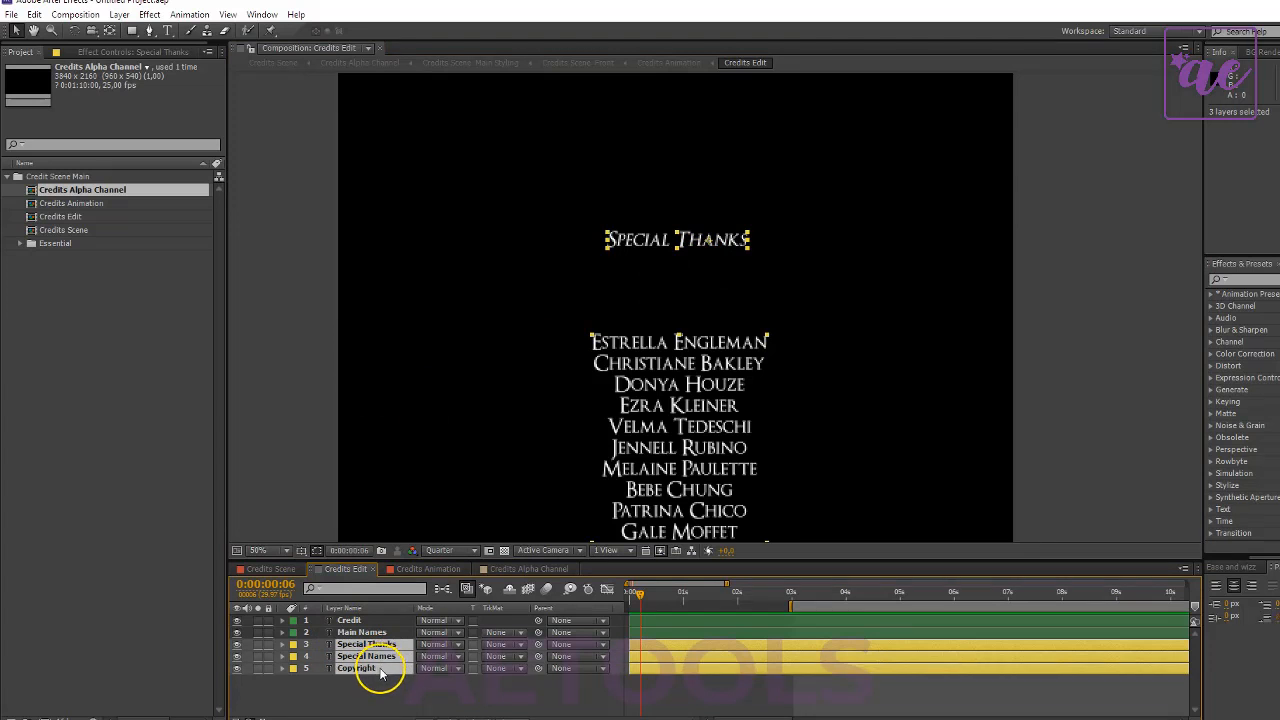
{"action": "scroll", "coordinate": [605, 458], "scroll_direction": "down", "scroll_amount": 6}
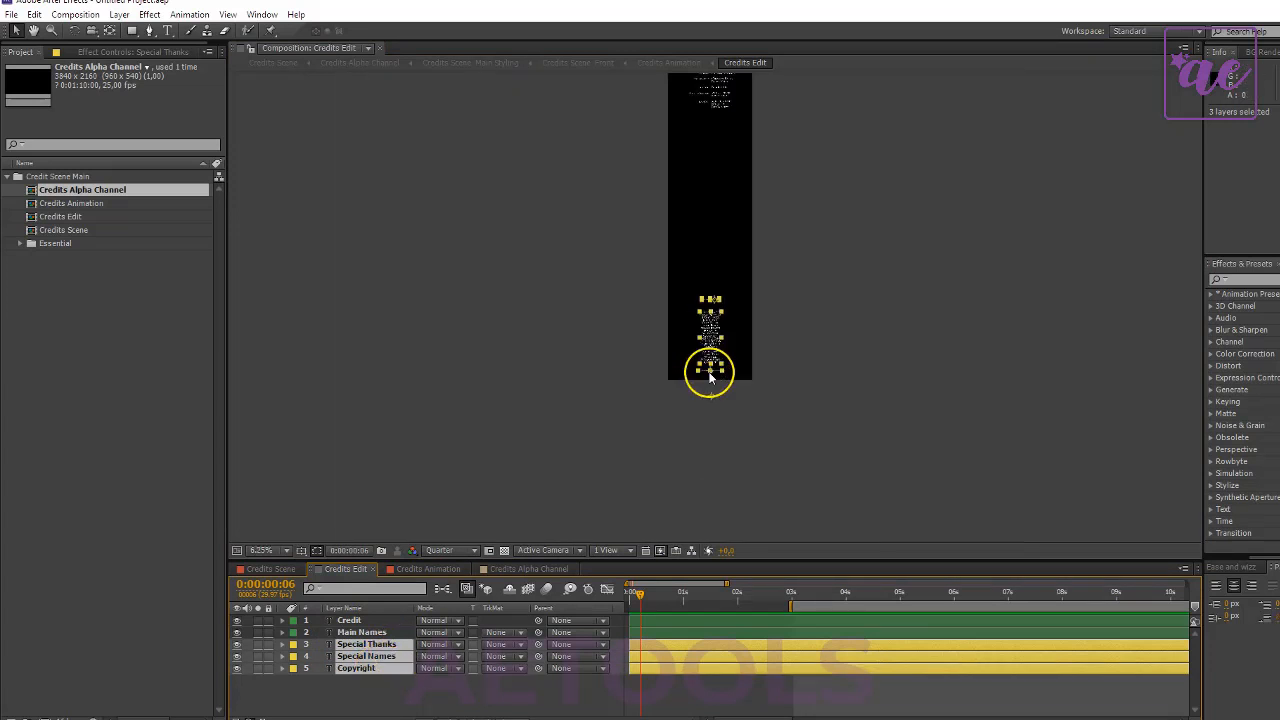
{"action": "left_click_drag", "start_coordinate": [712, 342], "coordinate": [708, 157]}
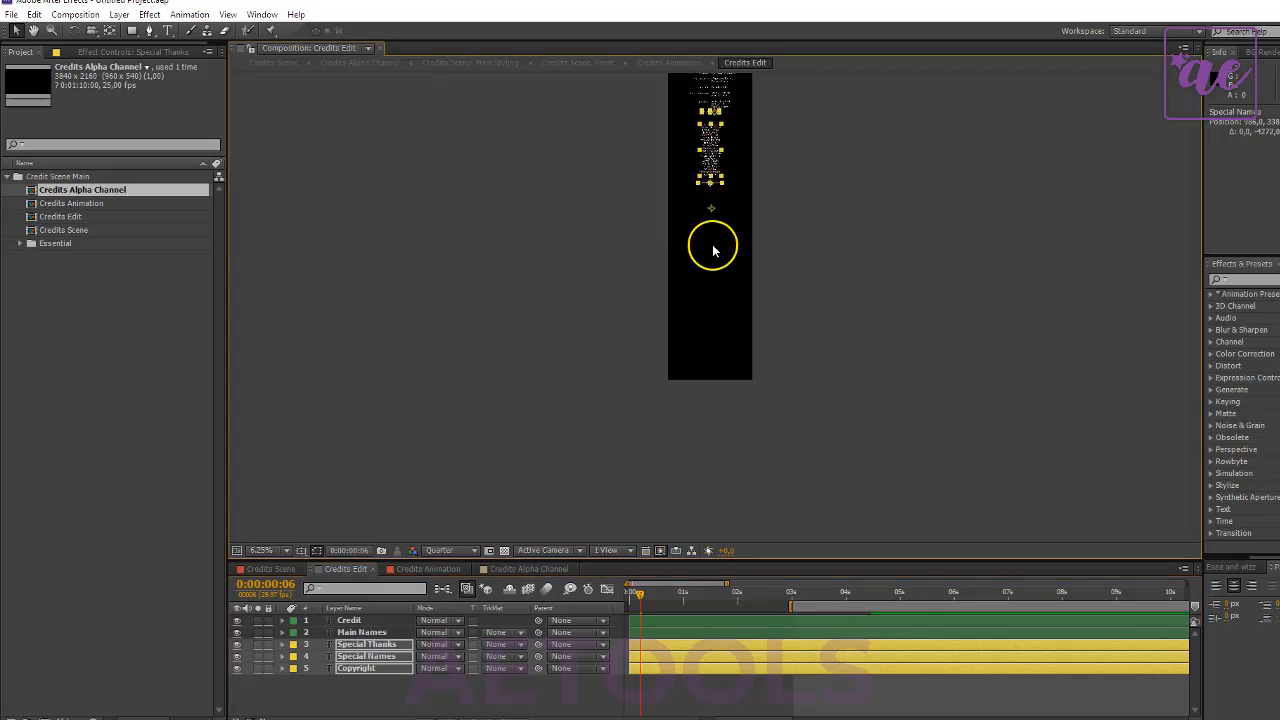
- Check the spacing between the Lead Cast credits and the moved Special Thanks heading
{"action": "scroll", "coordinate": [712, 260], "scroll_direction": "up", "scroll_amount": 1}
{"action": "key", "text": "space"}
{"action": "left_click_drag", "start_coordinate": [696, 202], "coordinate": [683, 353]}
{"action": "left_click_drag", "start_coordinate": [689, 261], "coordinate": [734, 400]}
{"action": "scroll", "coordinate": [696, 398], "scroll_direction": "up", "scroll_amount": 1}
{"action": "scroll", "coordinate": [733, 399], "scroll_direction": "up", "scroll_amount": 1}
{"action": "left_click_drag", "start_coordinate": [711, 336], "coordinate": [713, 390]}
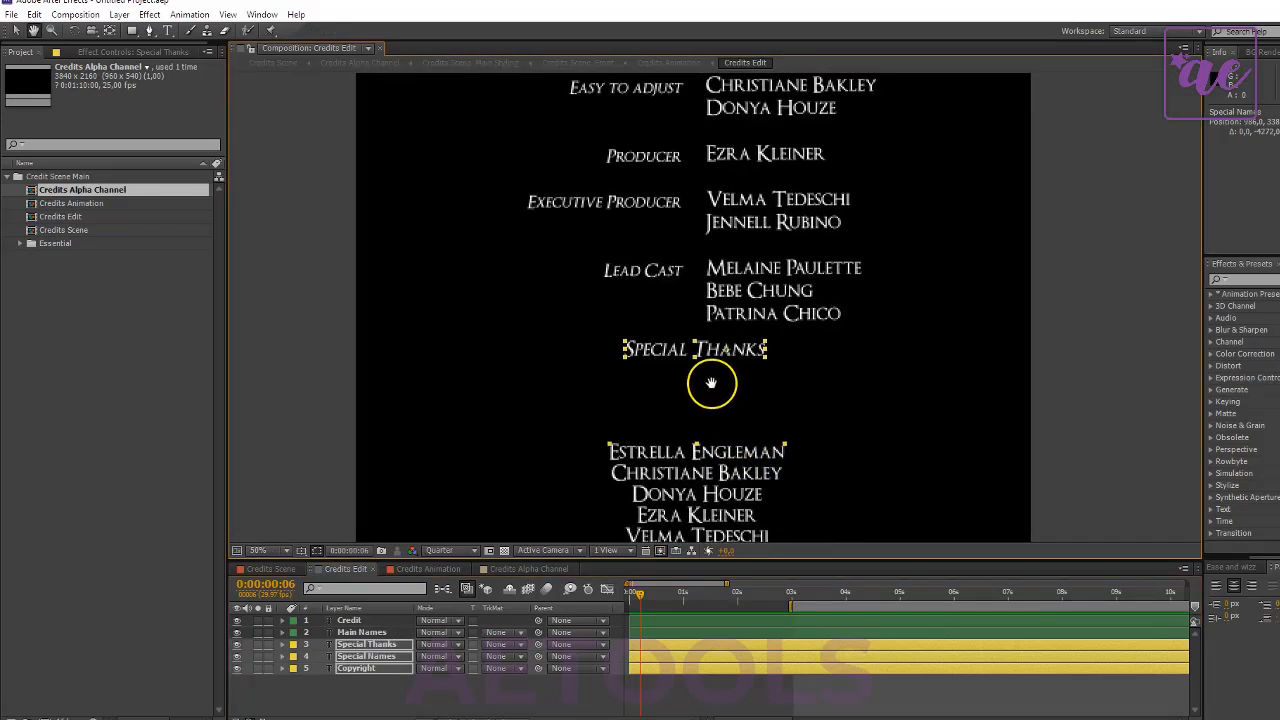
- Move the Special Thanks, Special Names and Copyright layers together straight down 144 px to leave space below the Lead Cast credits
{"action": "left_click", "coordinate": [14, 33]}
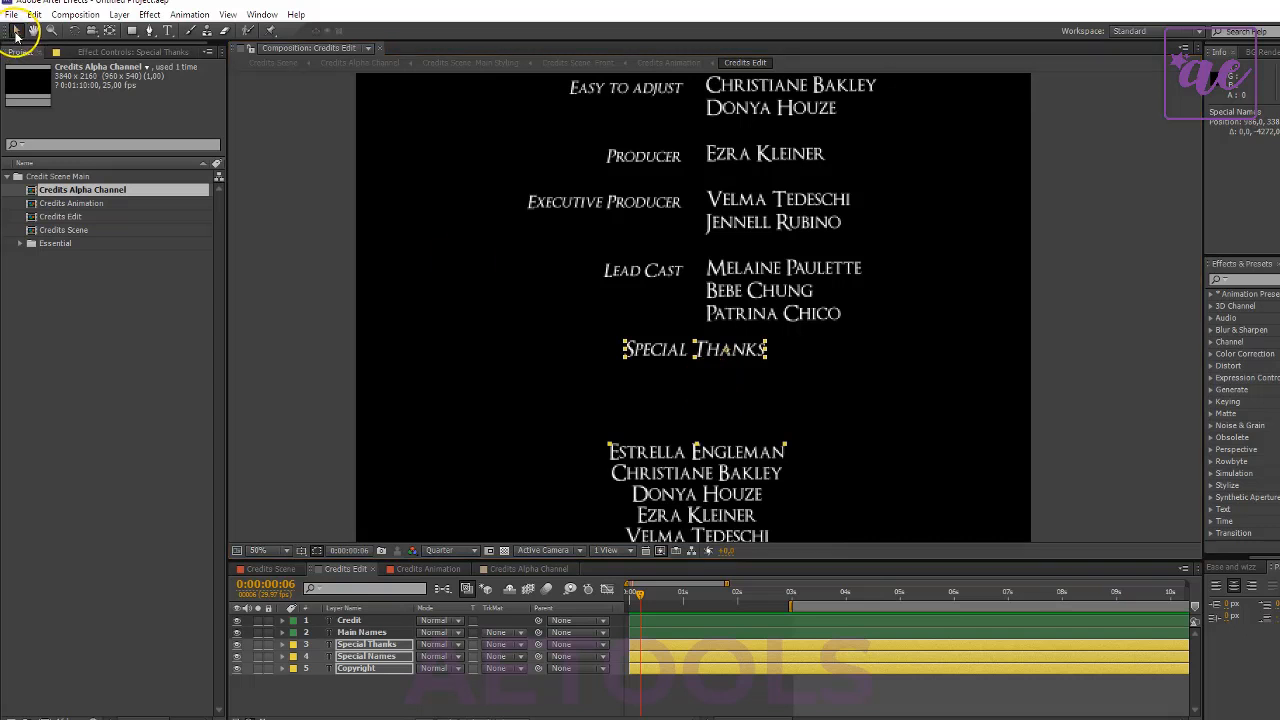
{"action": "left_click_drag", "start_coordinate": [693, 474], "coordinate": [692, 524]}
{"action": "key", "text": "comma"}
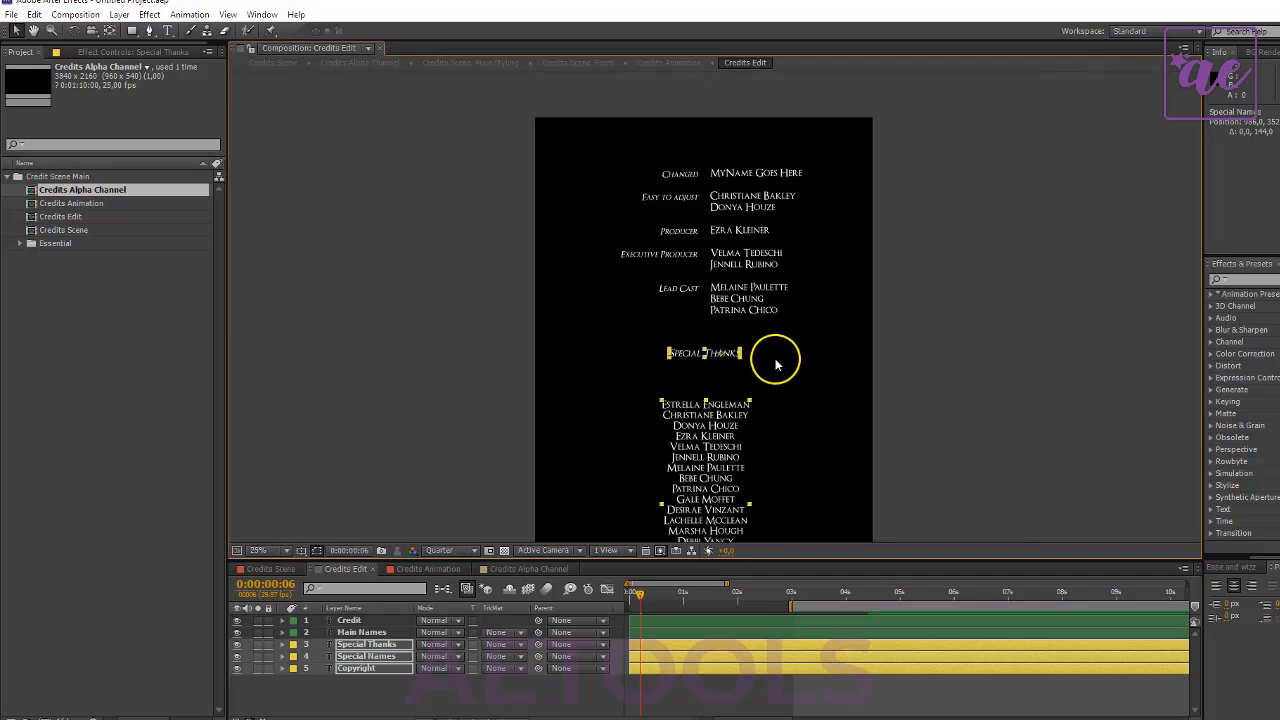
{"action": "left_click", "coordinate": [556, 706]}
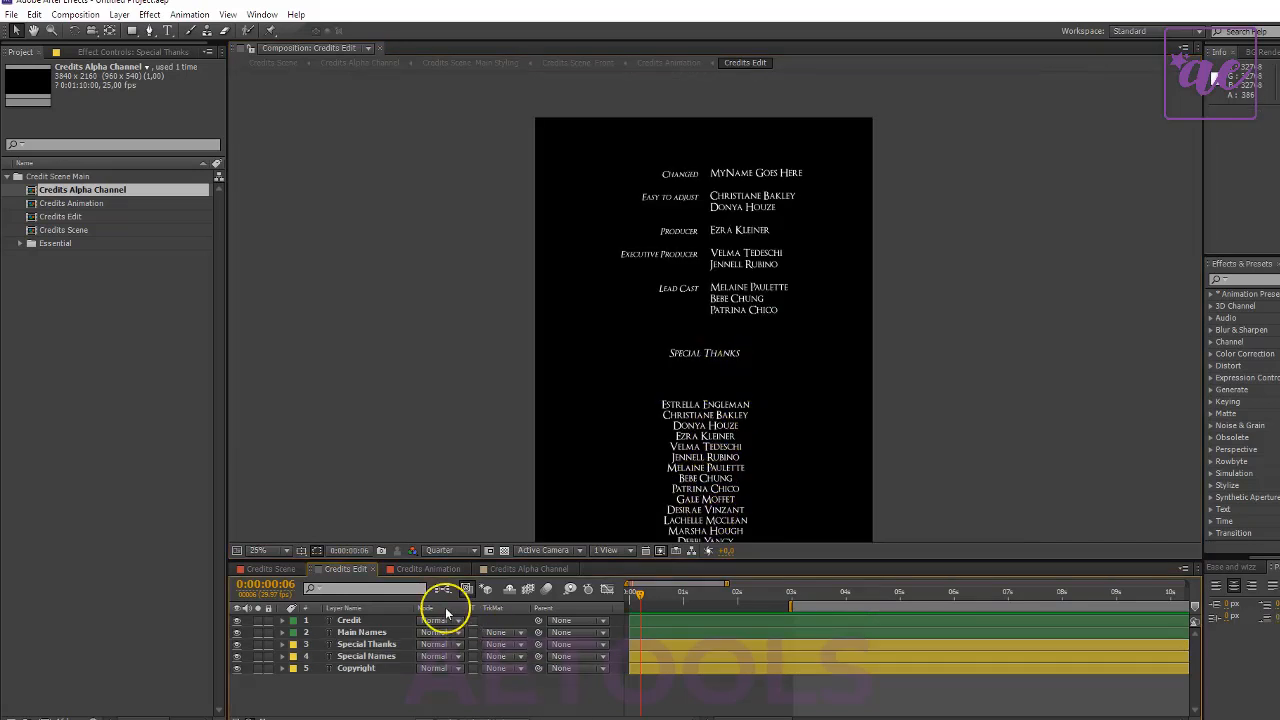
- Preview the Credits Animation composition from its start and reveal the position expression of the Constant Move layer
{"action": "left_click", "coordinate": [443, 570]}
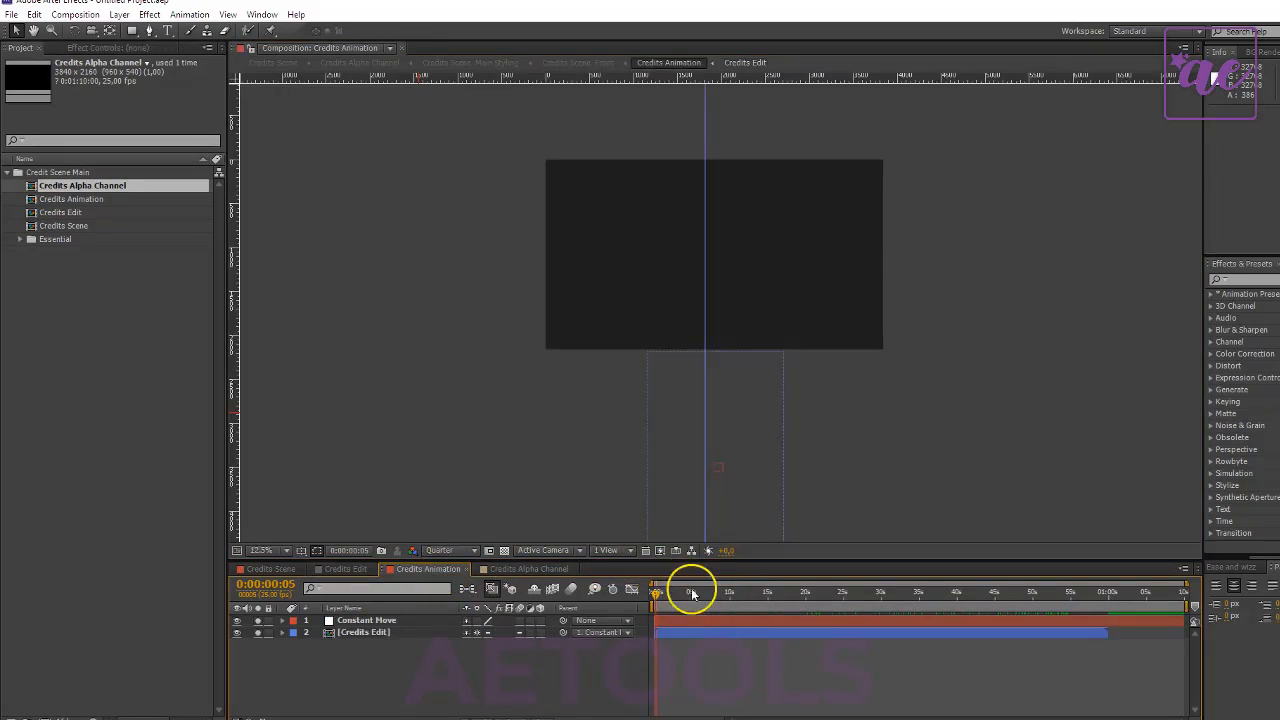
{"action": "left_click_drag", "start_coordinate": [692, 594], "coordinate": [594, 592]}
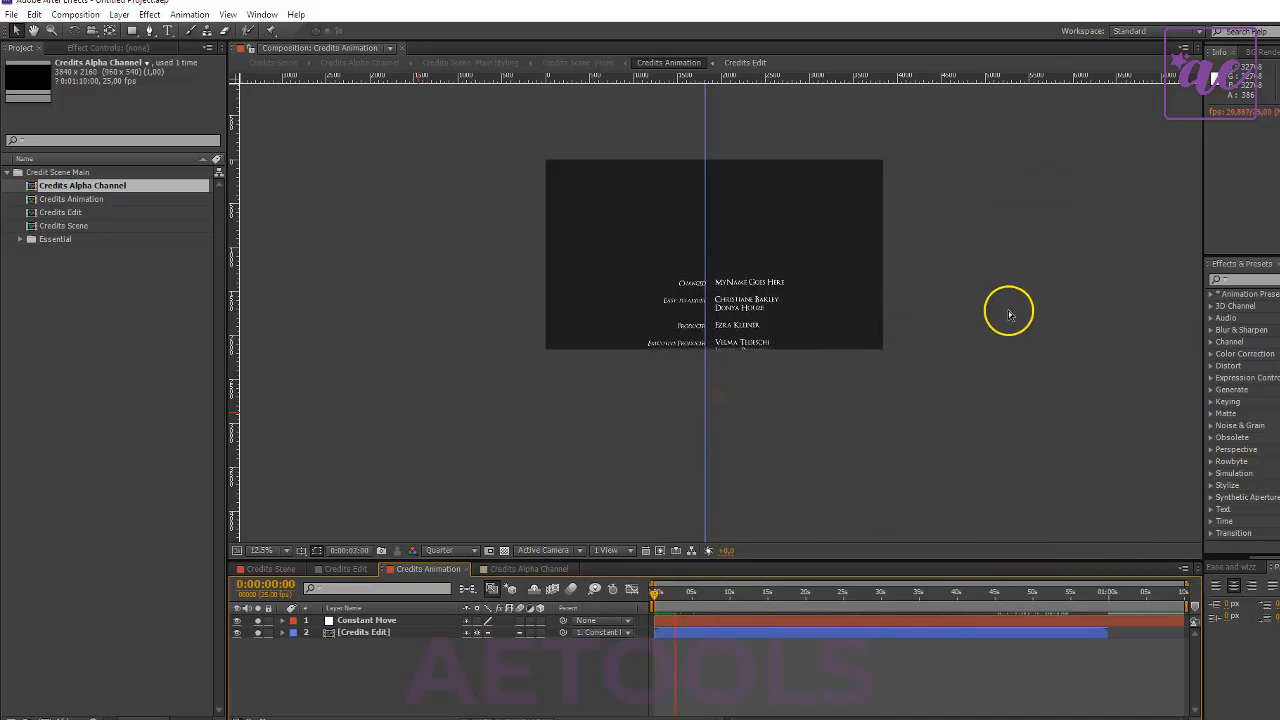
{"action": "left_click", "coordinate": [383, 622]}
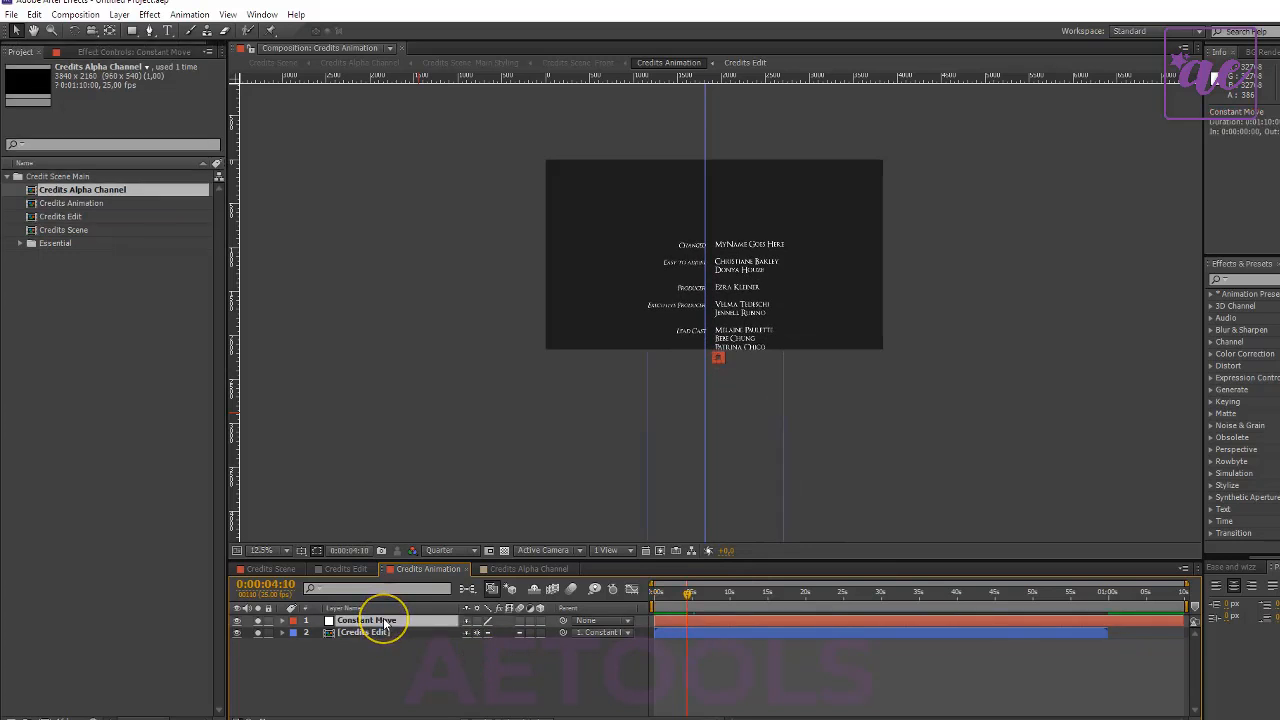
{"action": "key", "text": "e"}
{"action": "key", "text": "e"}
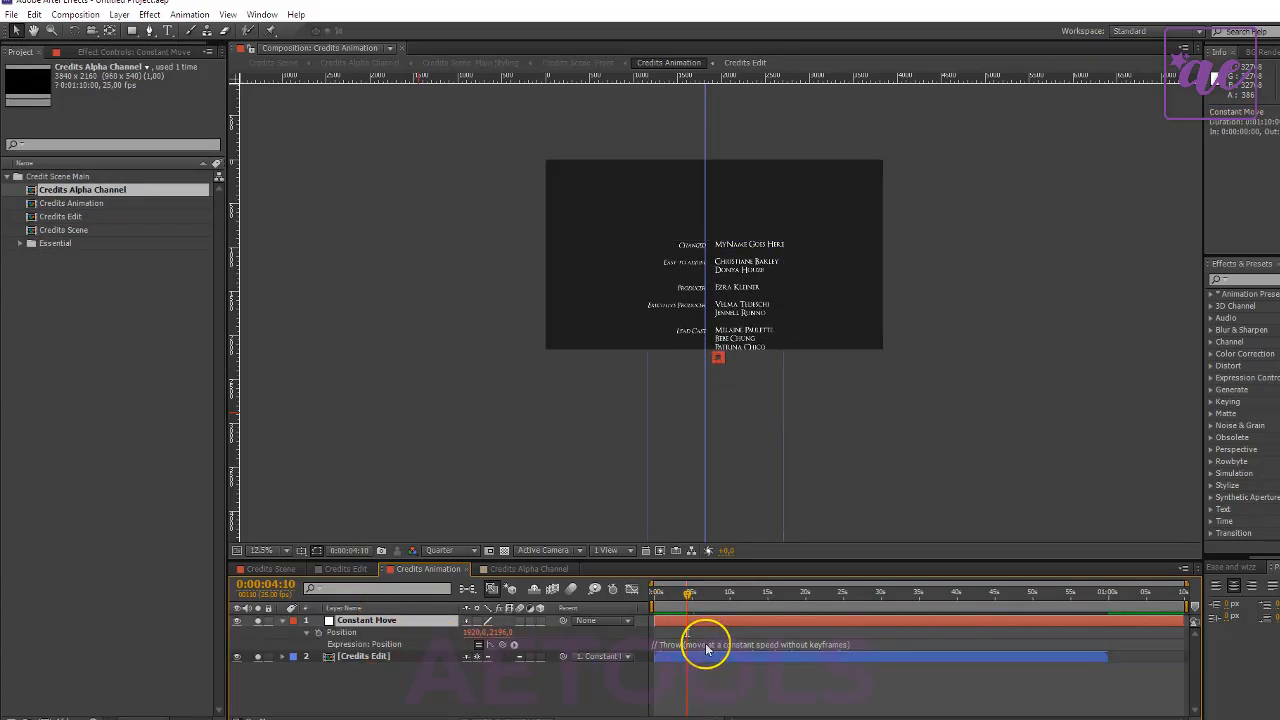
- Set veloc to -600 in the Constant Move position expression and preview the credits from the start
{"action": "left_click", "coordinate": [705, 642]}
{"action": "left_click", "coordinate": [686, 655]}
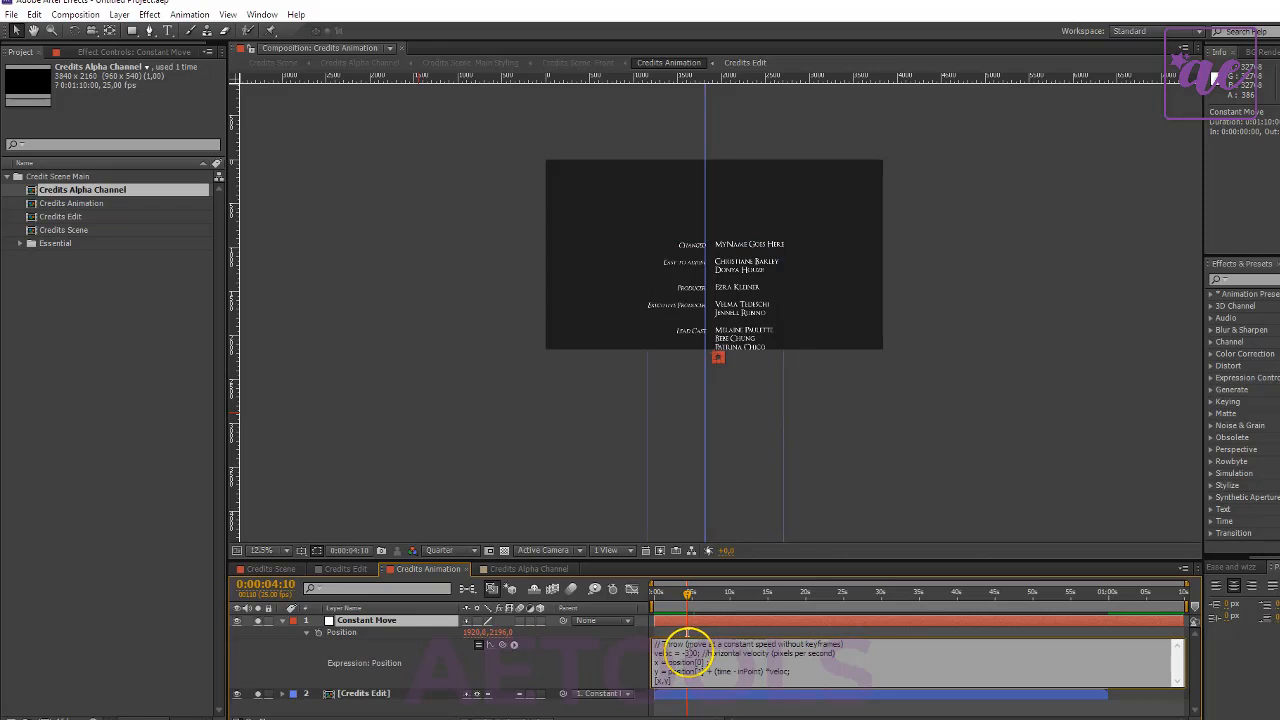
{"action": "type", "text": "60"}
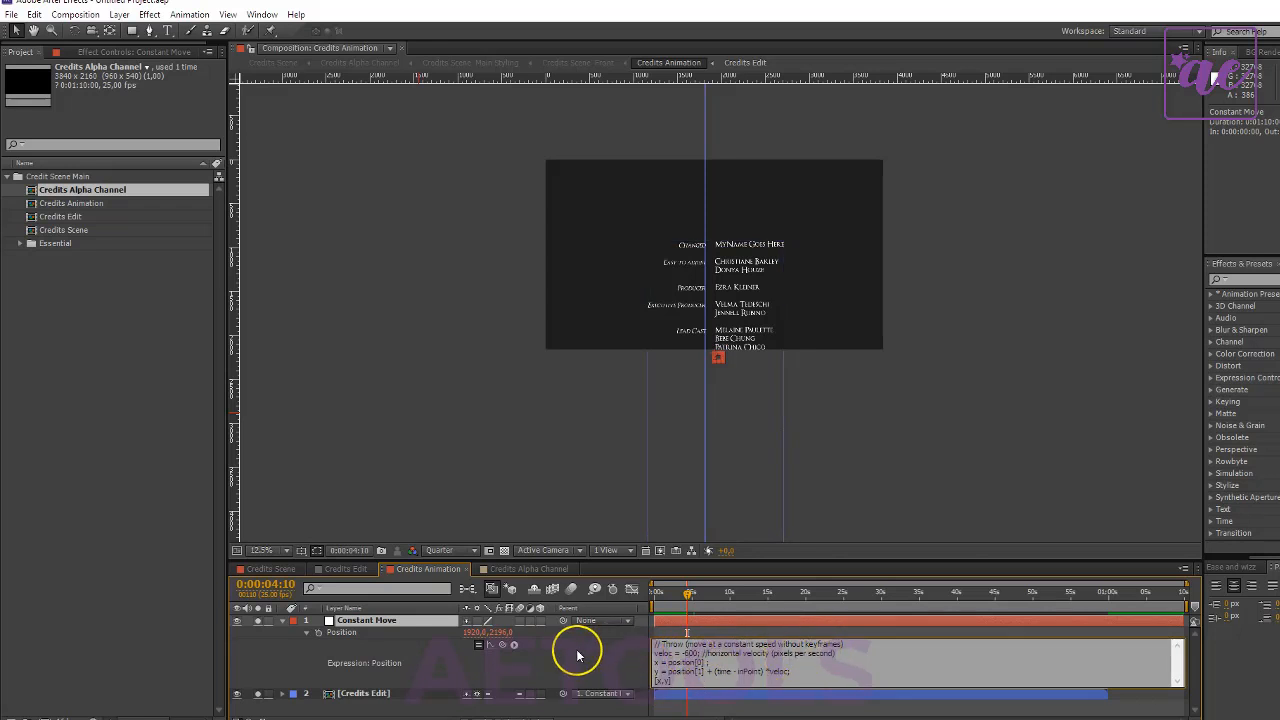
{"action": "left_click", "coordinate": [571, 657]}
{"action": "left_click_drag", "start_coordinate": [681, 598], "coordinate": [586, 600]}
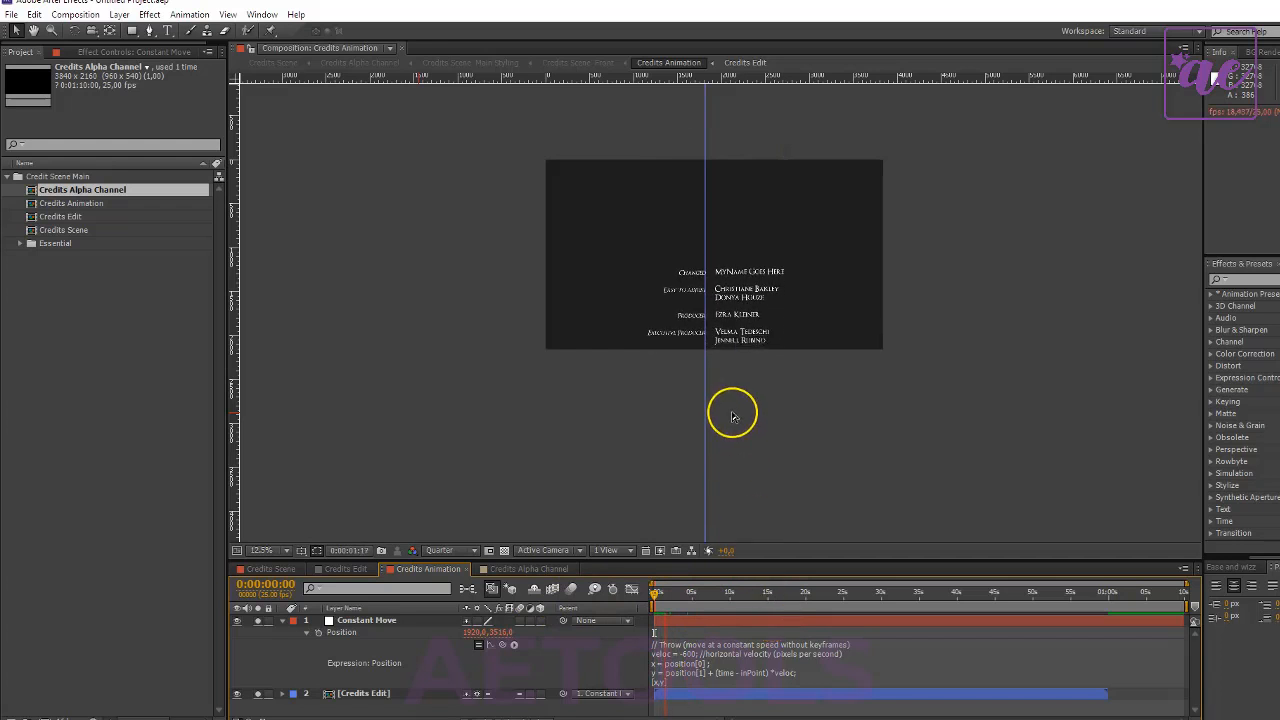
- Set veloc to -1000 in the Constant Move layer's position expression
{"action": "left_click", "coordinate": [687, 657]}
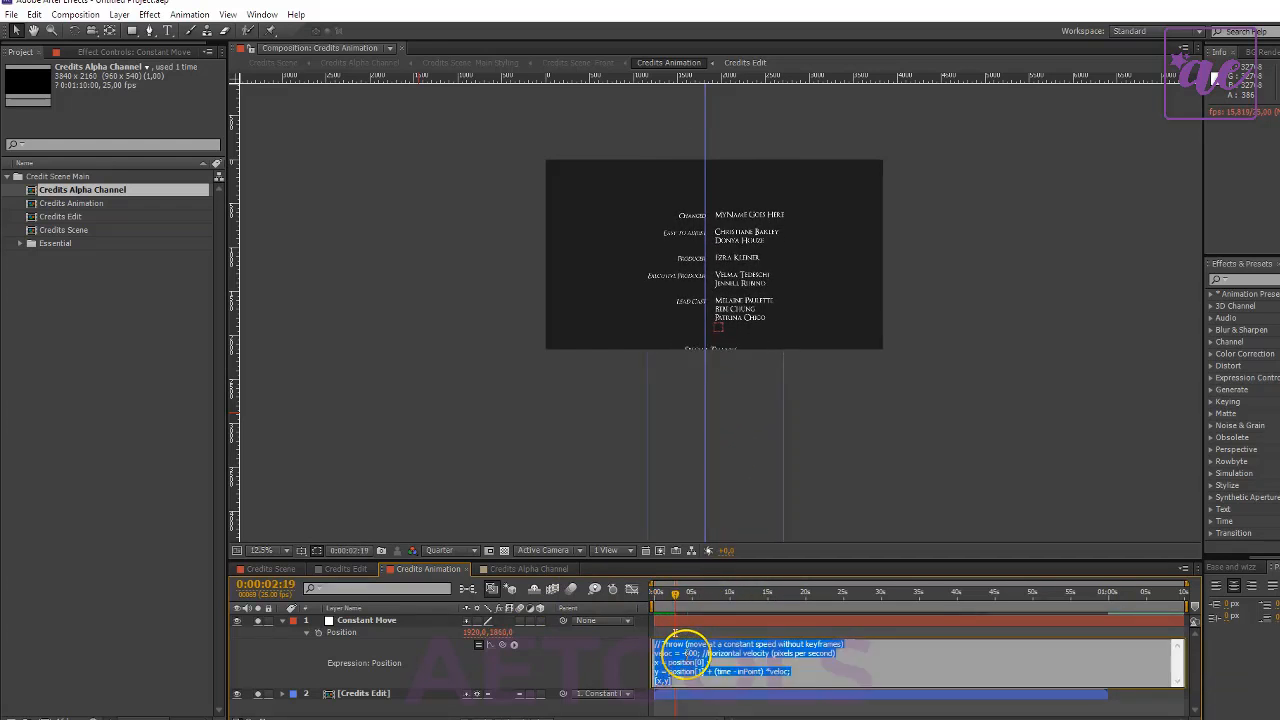
{"action": "left_click", "coordinate": [731, 655]}
{"action": "type", "text": "10"}
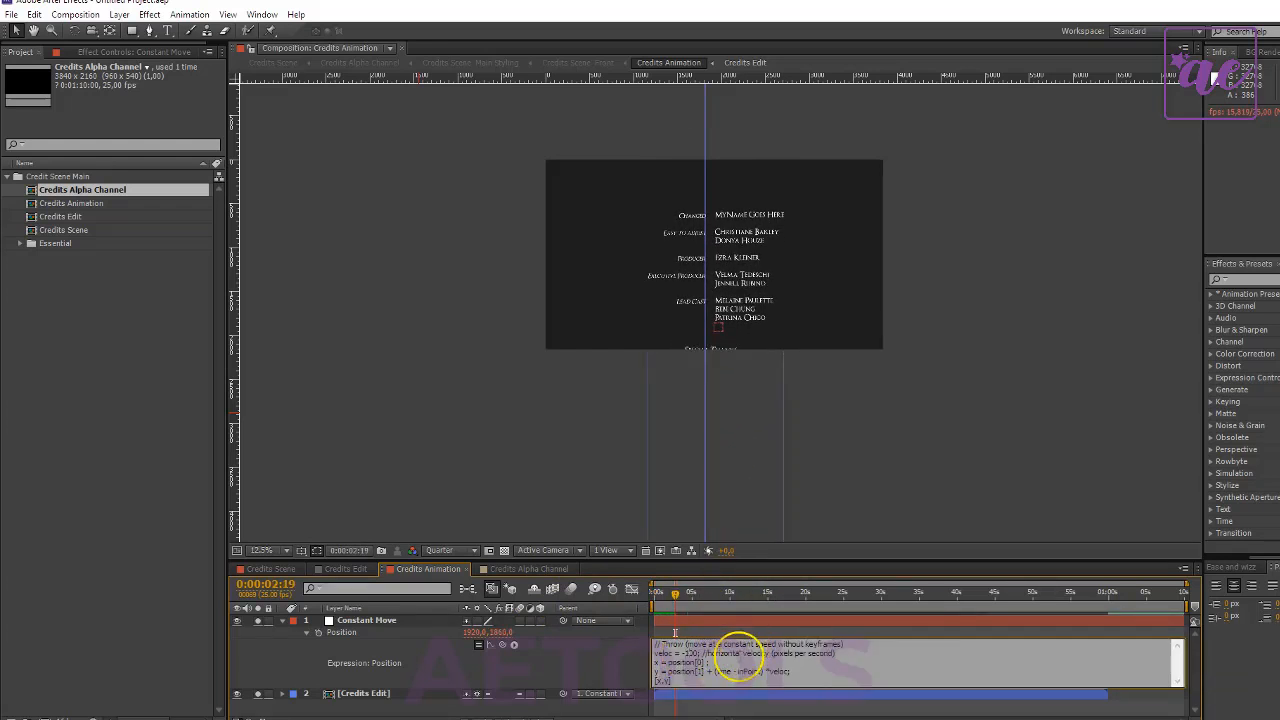
{"action": "left_click", "coordinate": [596, 656]}
- Play the Credits Animation composition from the start to check the scrolling speed of the credits
{"action": "left_click_drag", "start_coordinate": [675, 598], "coordinate": [634, 606]}
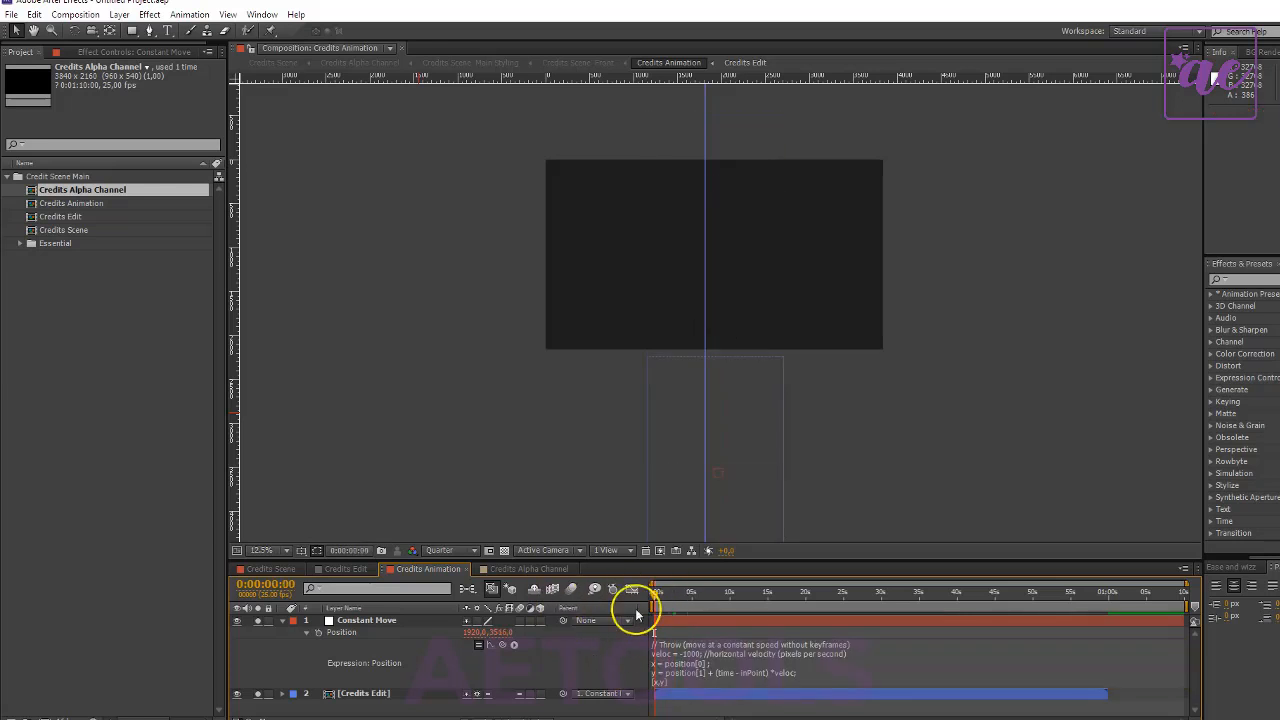
{"action": "key", "text": "space"}
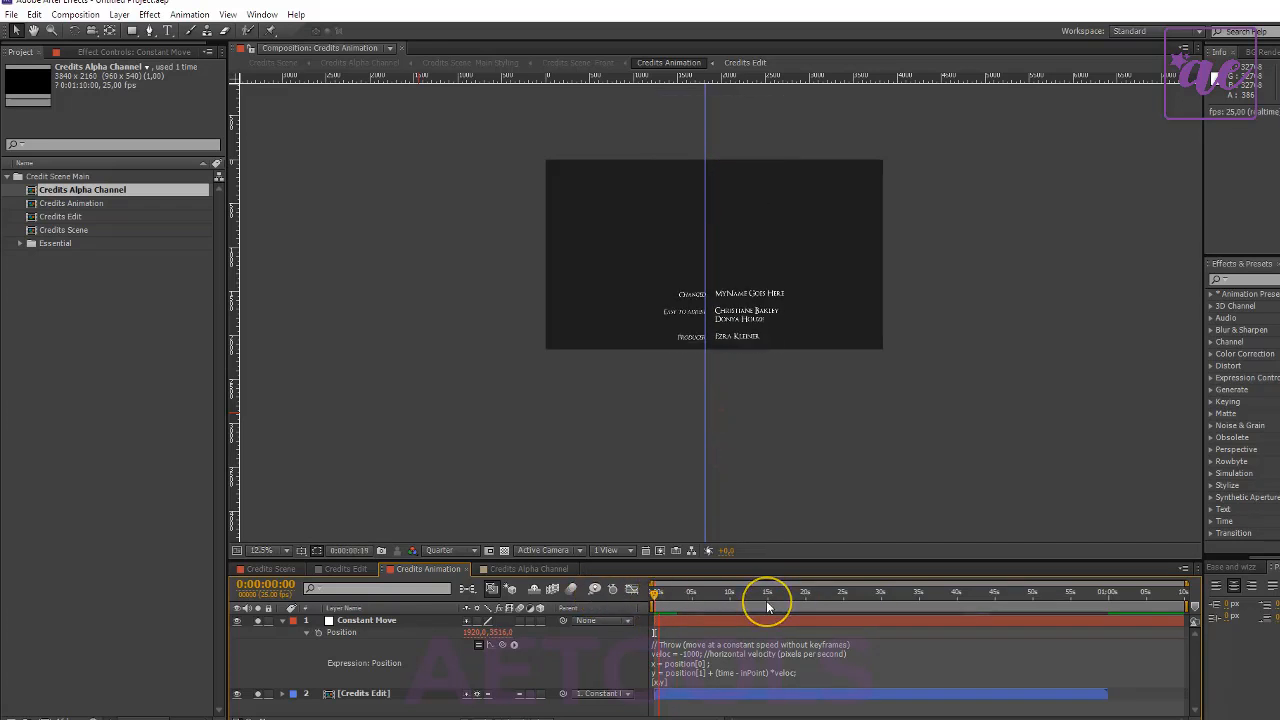
{"action": "scroll", "coordinate": [757, 343], "scroll_direction": "up", "scroll_amount": 1}
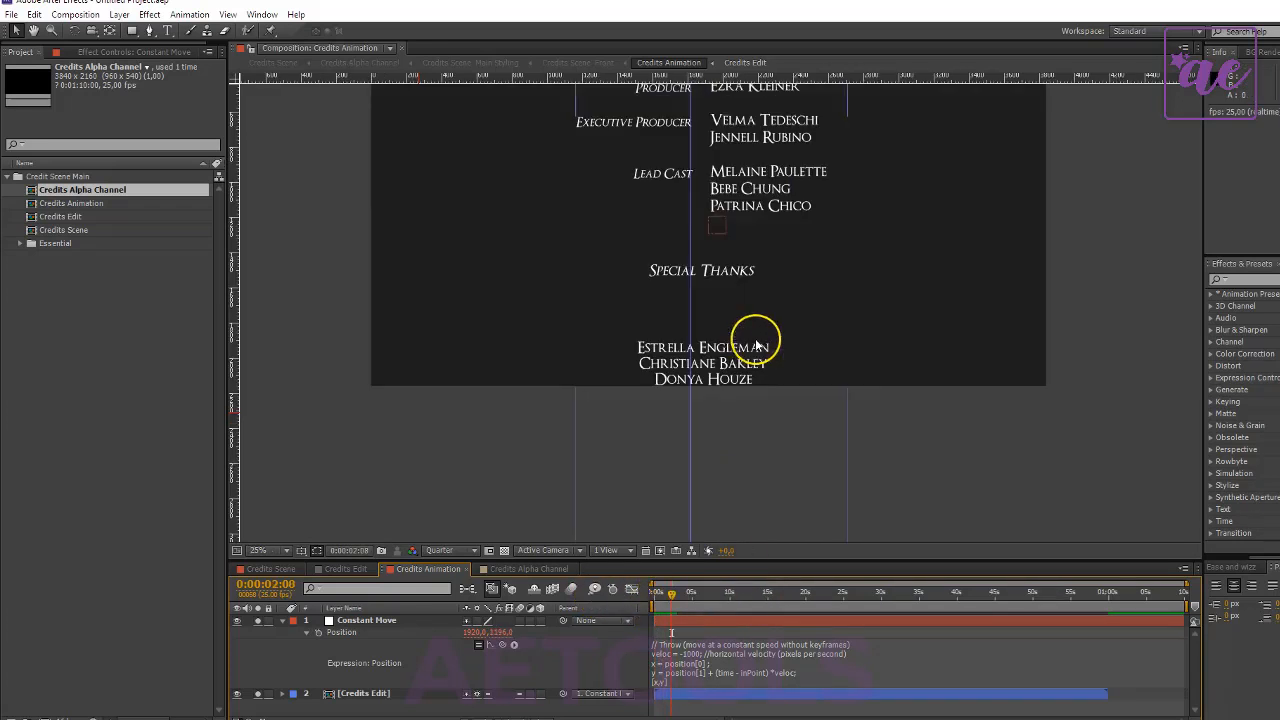
{"action": "left_click_drag", "start_coordinate": [678, 597], "coordinate": [437, 614]}
{"action": "scroll", "coordinate": [777, 380], "scroll_direction": "down", "scroll_amount": 1}
{"action": "key", "text": "space"}
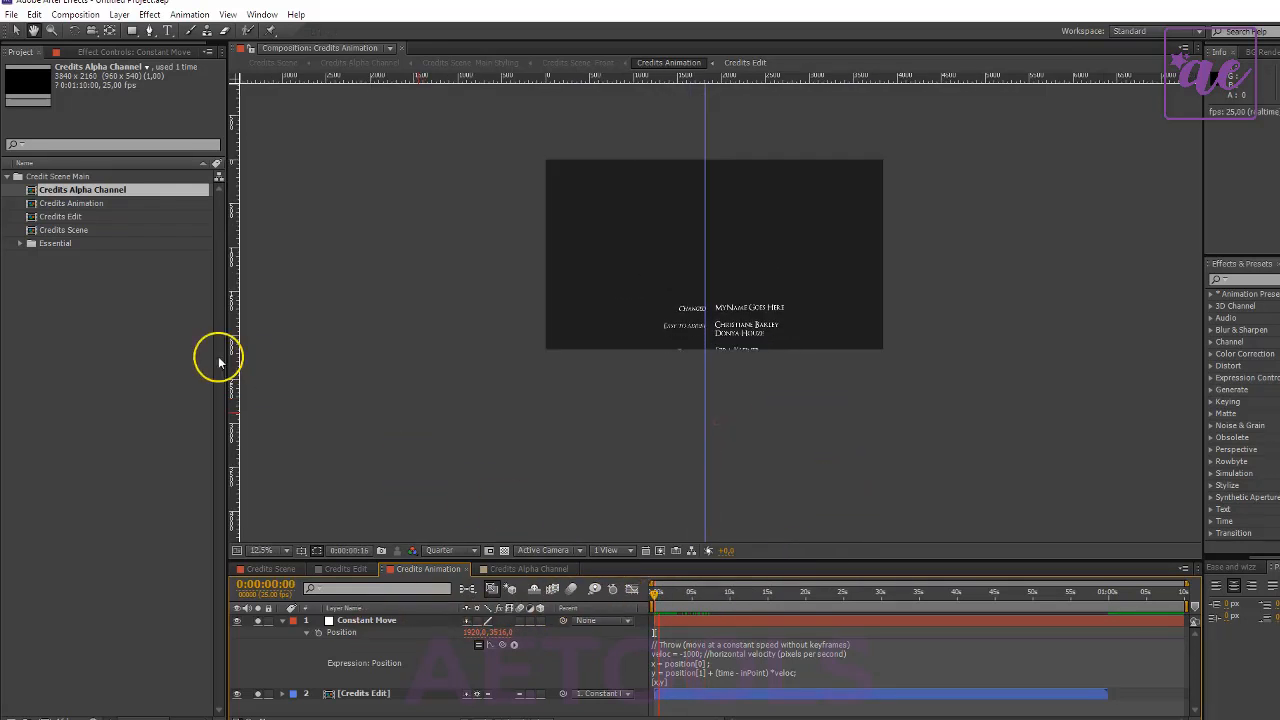
{"action": "left_click", "coordinate": [49, 337]}
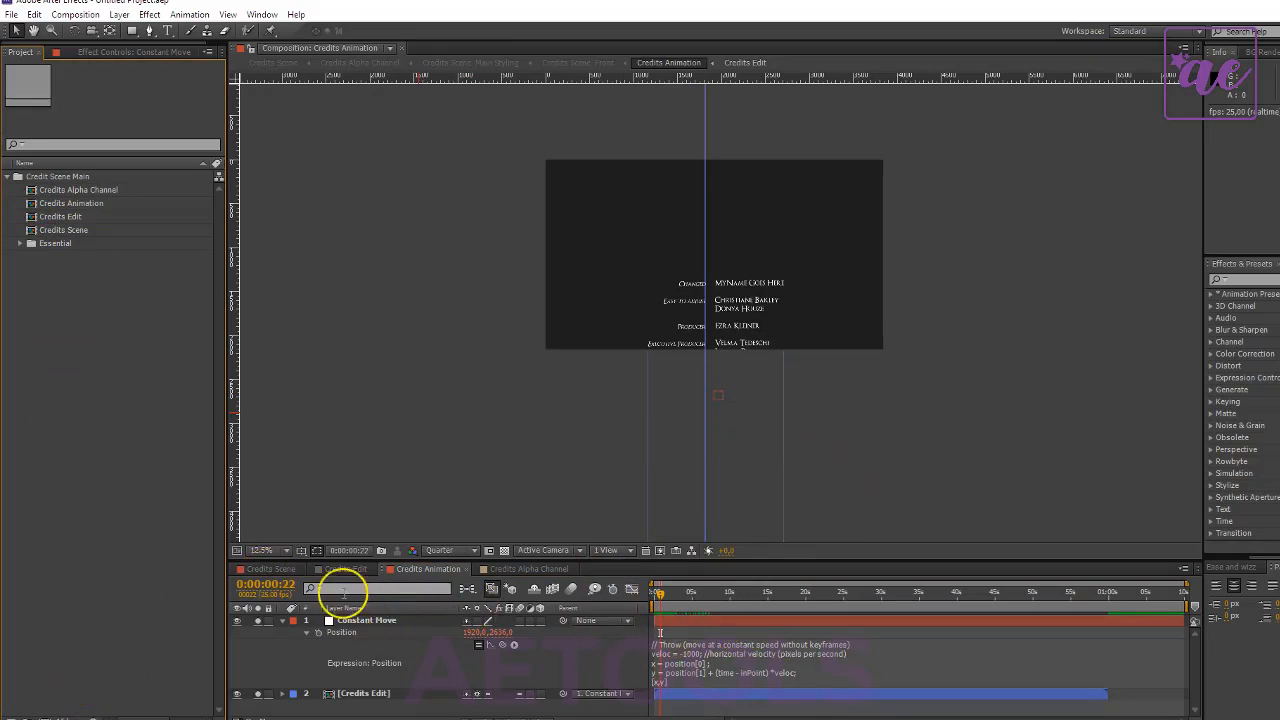
- Find where the credits end in the Credits Scene composition and shorten its work area to just past that point
{"action": "left_click", "coordinate": [262, 568]}
{"action": "left_click", "coordinate": [803, 592]}
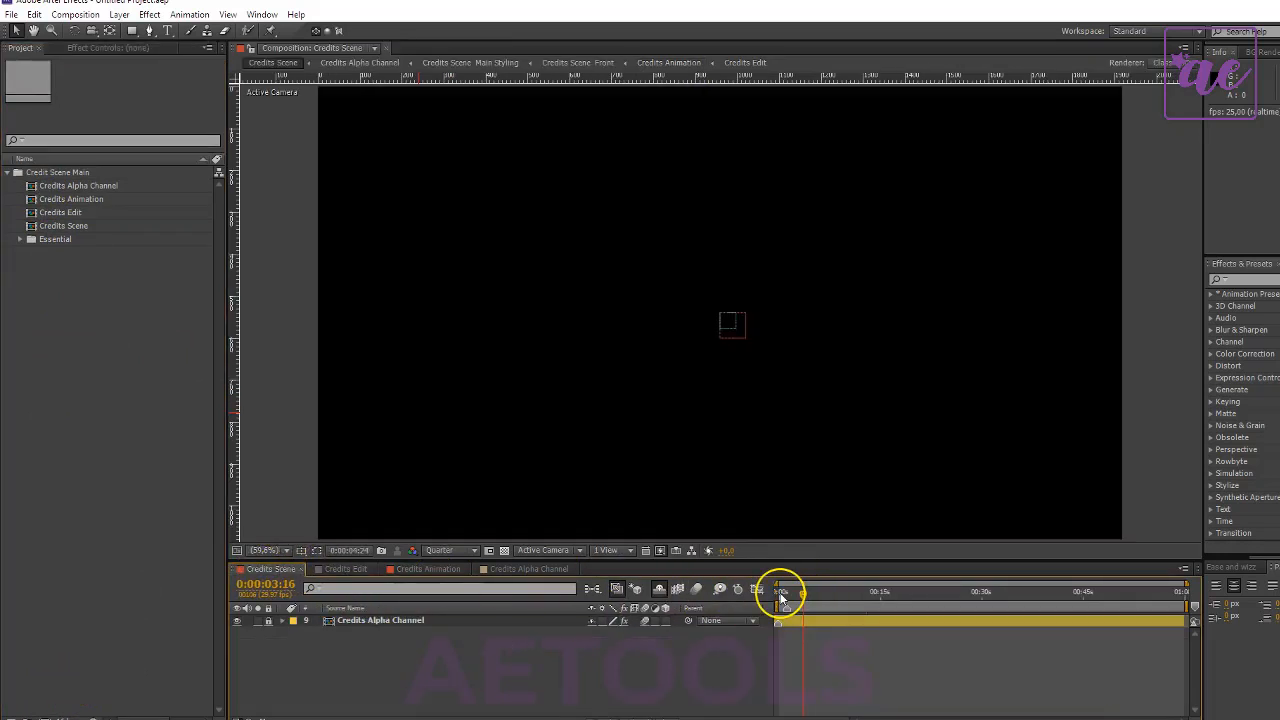
{"action": "scroll", "coordinate": [800, 403], "scroll_direction": "down", "scroll_amount": 1}
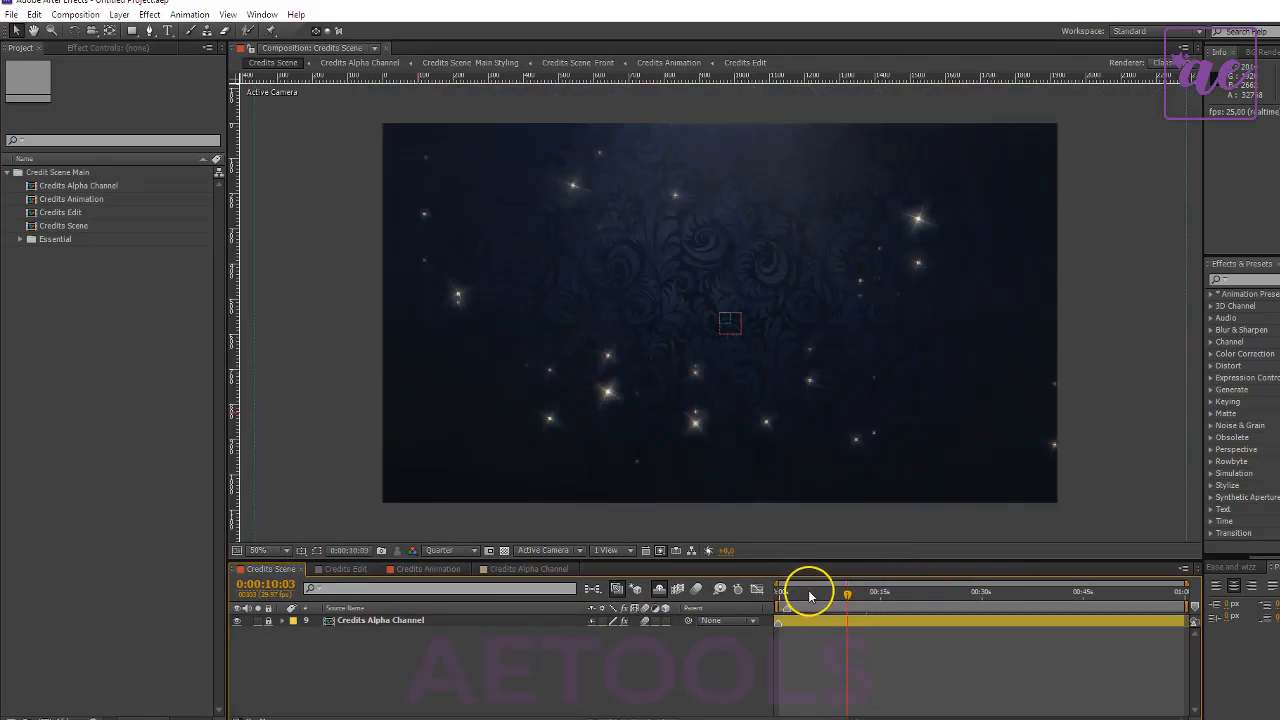
{"action": "left_click_drag", "start_coordinate": [813, 594], "coordinate": [806, 594]}
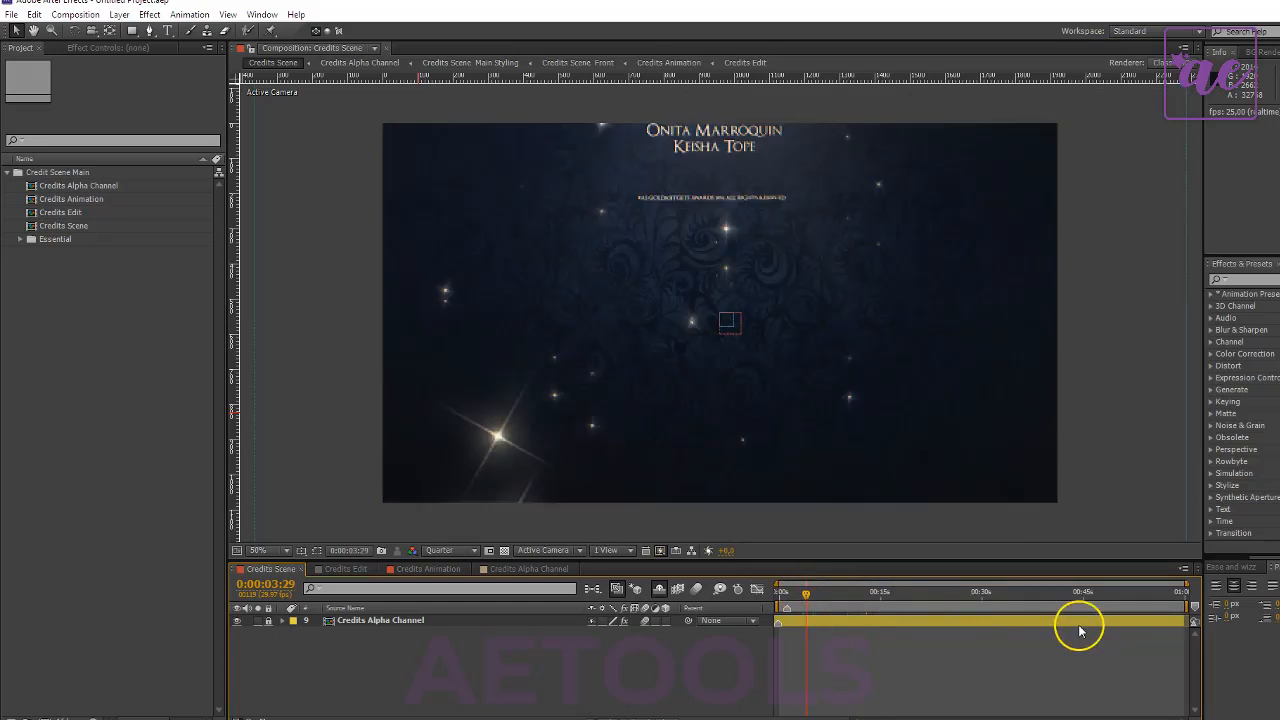
{"action": "left_click_drag", "start_coordinate": [1185, 606], "coordinate": [822, 605]}
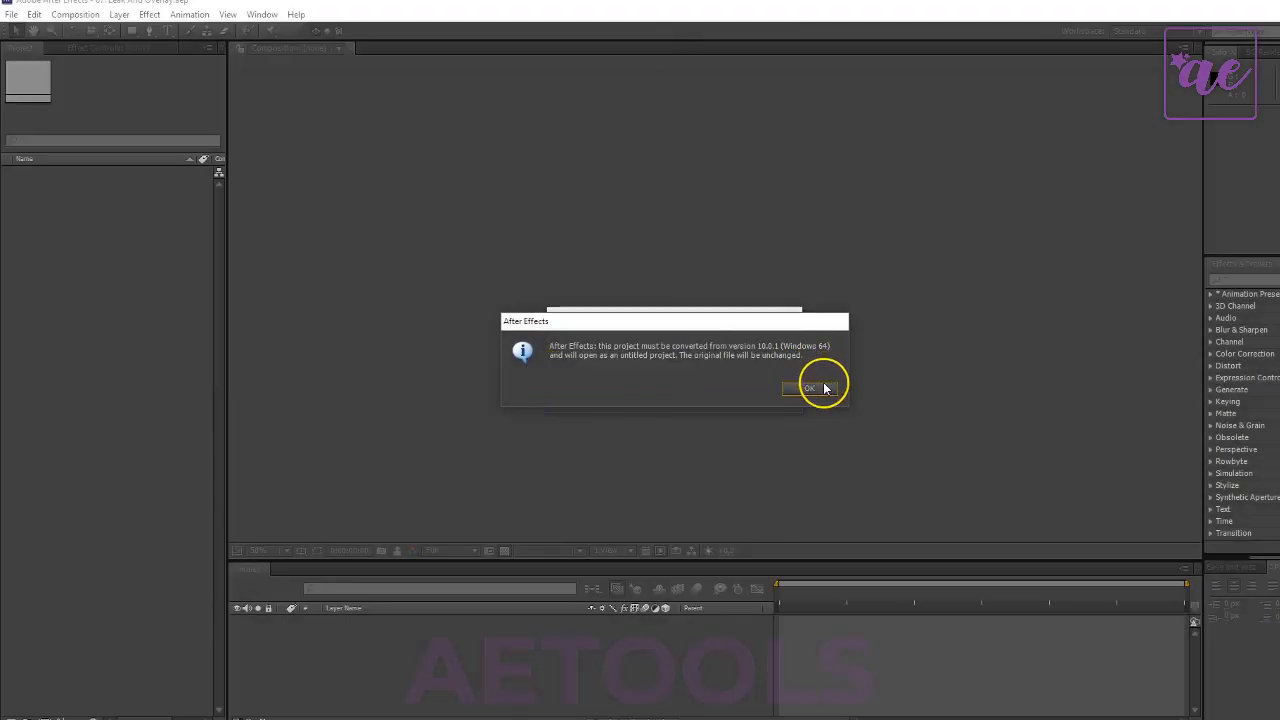
- Accept the version conversion of the Leak And Overlay project, preview its transition and expand its project folder
{"action": "left_click", "coordinate": [824, 388]}
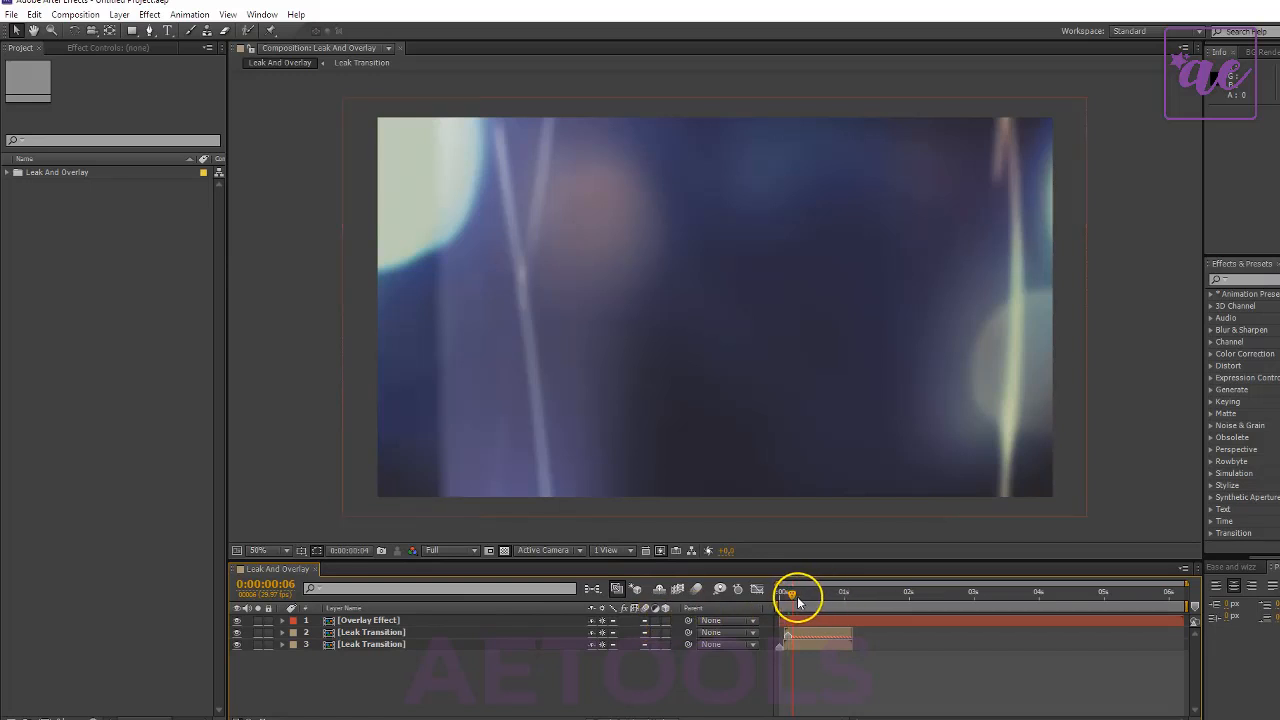
{"action": "mouse_move", "coordinate": [797, 601]}
{"action": "left_mouse_down"}
{"action": "mouse_move", "coordinate": [843, 597]}
{"action": "mouse_move", "coordinate": [804, 596]}
{"action": "left_mouse_up"}
{"action": "double_click", "coordinate": [66, 172]}
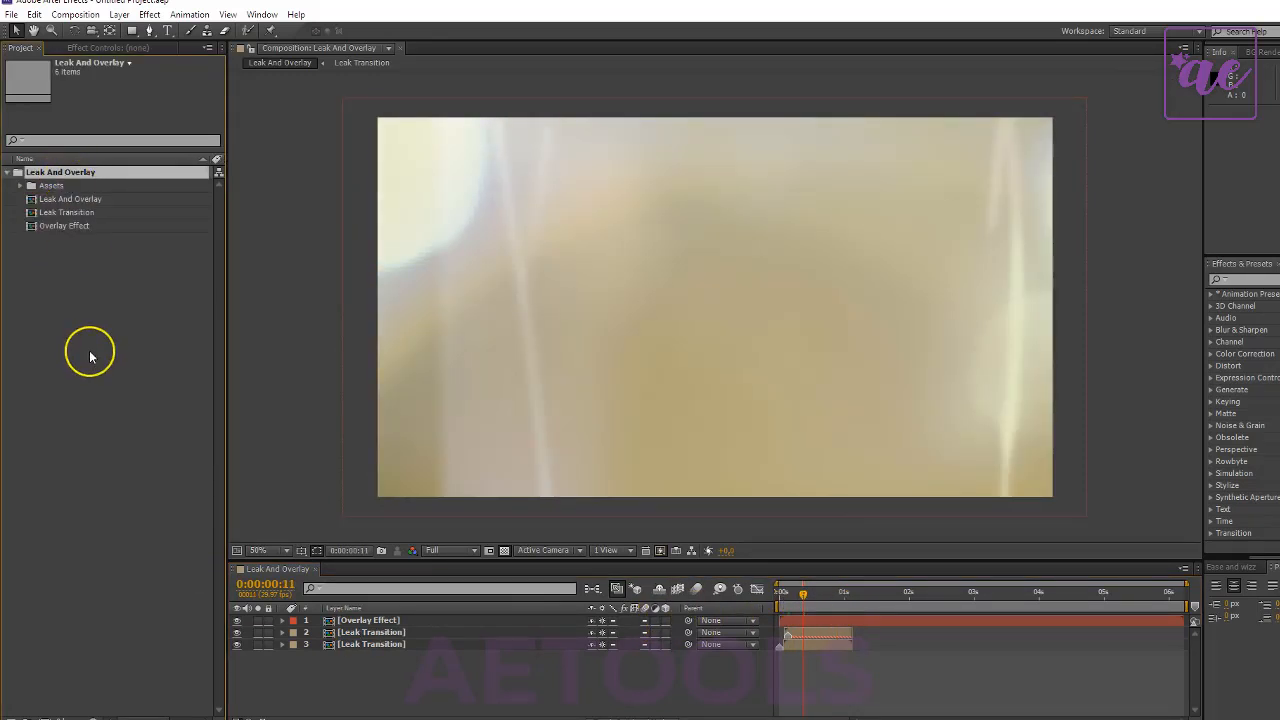
{"action": "left_click", "coordinate": [68, 213]}
{"action": "left_click", "coordinate": [74, 202]}
{"action": "left_click", "coordinate": [87, 432]}
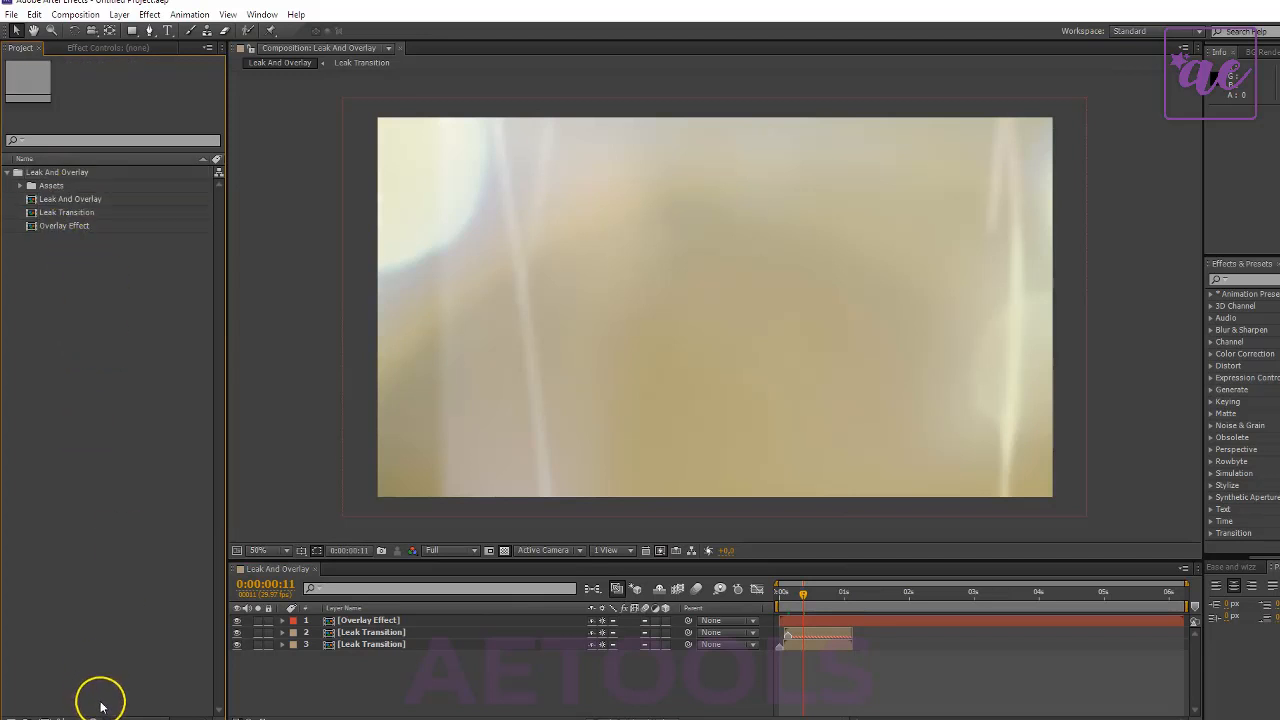
- Create a new 1920 x 1080 composition at 25 frames per second named Main
{"action": "left_click", "coordinate": [43, 712]}
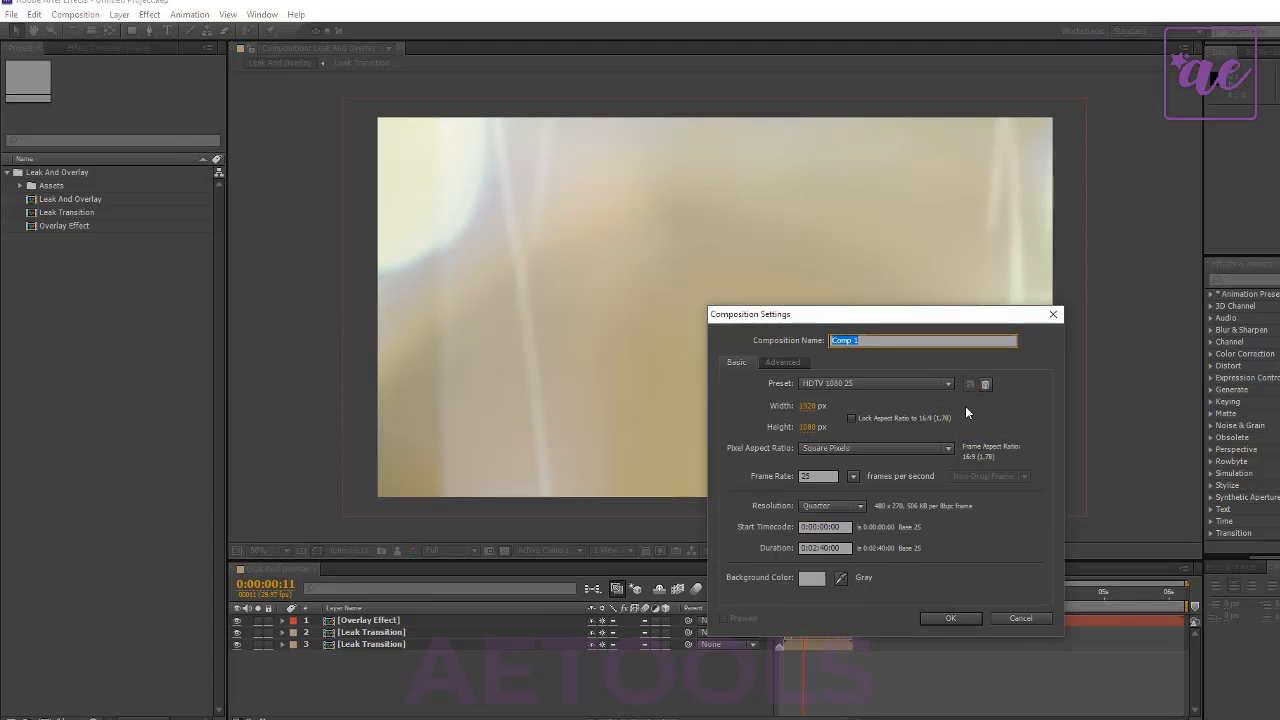
{"action": "type", "text": "Main"}
{"action": "key", "text": "Return"}
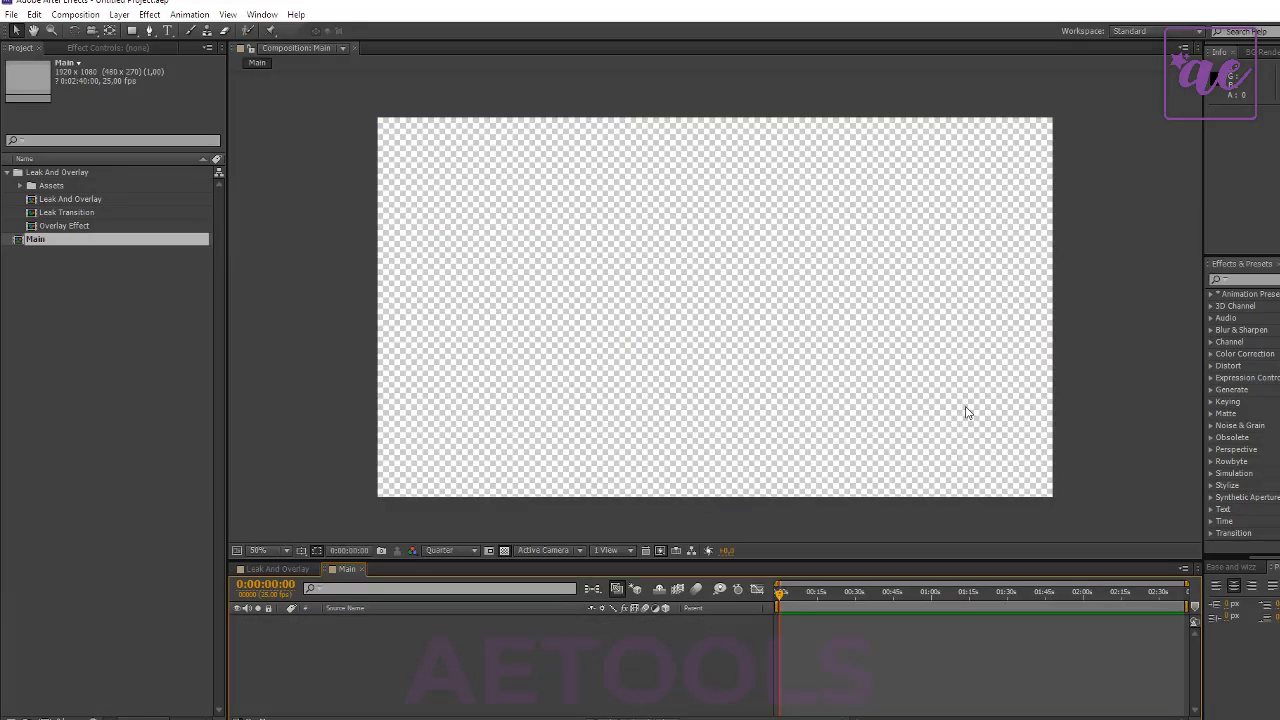
{"action": "left_click", "coordinate": [137, 371]}
{"action": "left_click", "coordinate": [63, 199]}
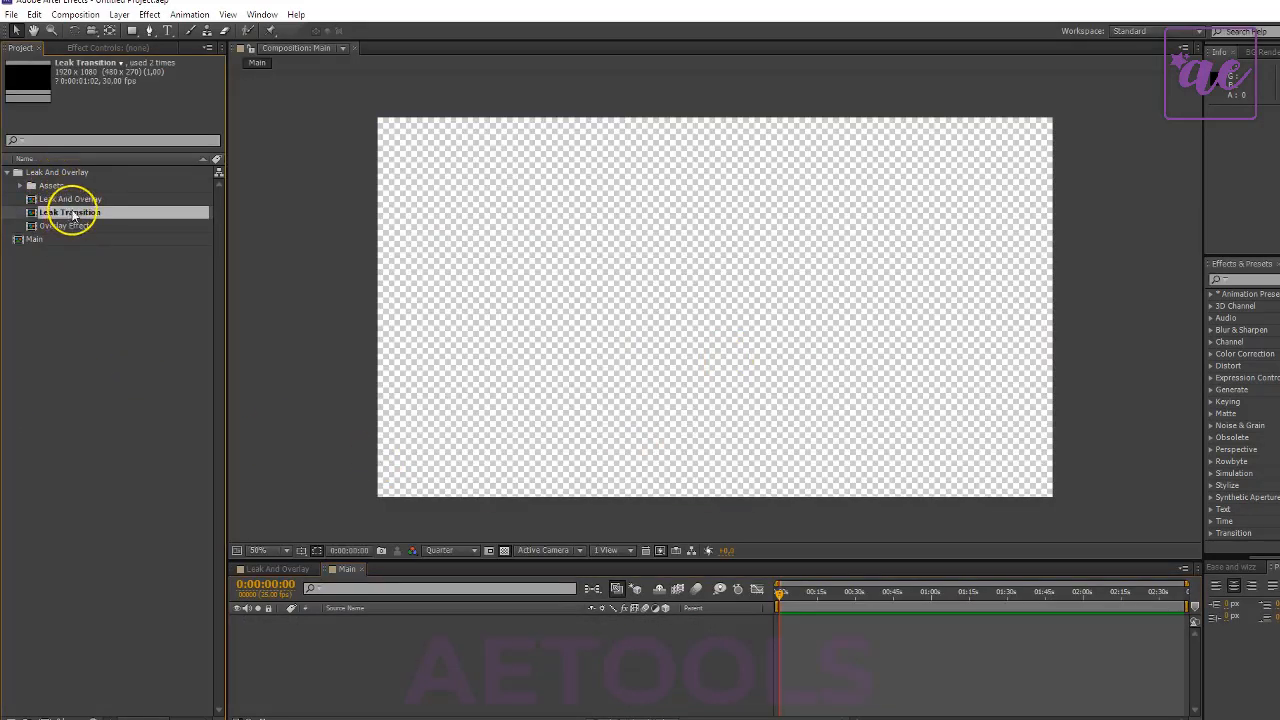
{"action": "left_click", "coordinate": [80, 212]}
{"action": "left_click", "coordinate": [81, 228]}
{"action": "left_click", "coordinate": [114, 331]}
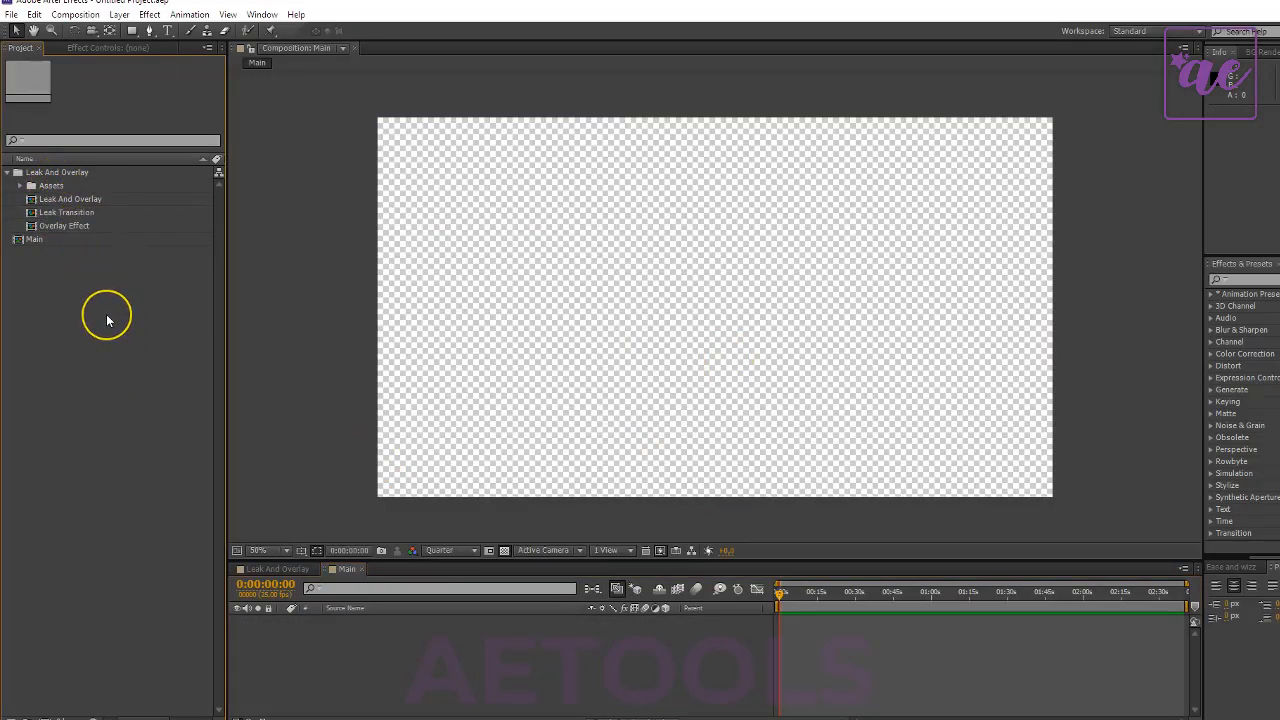
- Import the colored-leaves-autumn photo from the Nature folder and add it as a layer in the Main composition
{"action": "right_click", "coordinate": [108, 320]}
{"action": "mouse_move", "coordinate": [257, 366]}
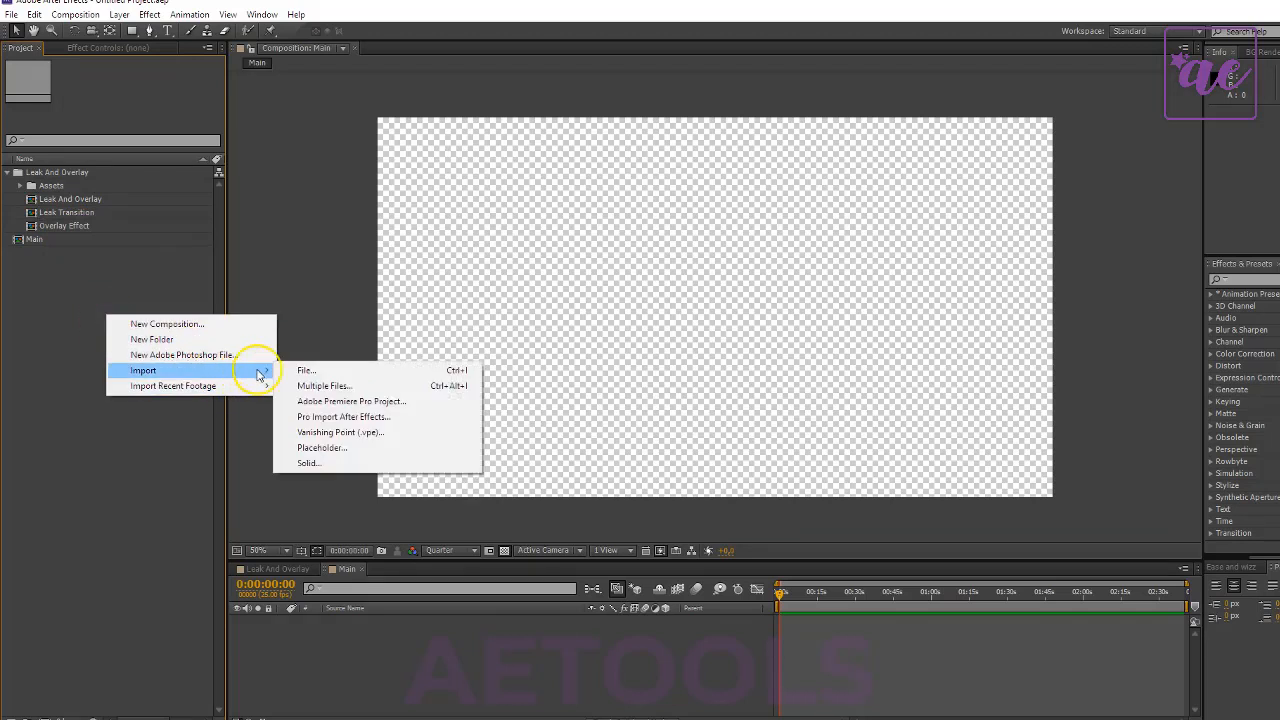
{"action": "left_click", "coordinate": [325, 372]}
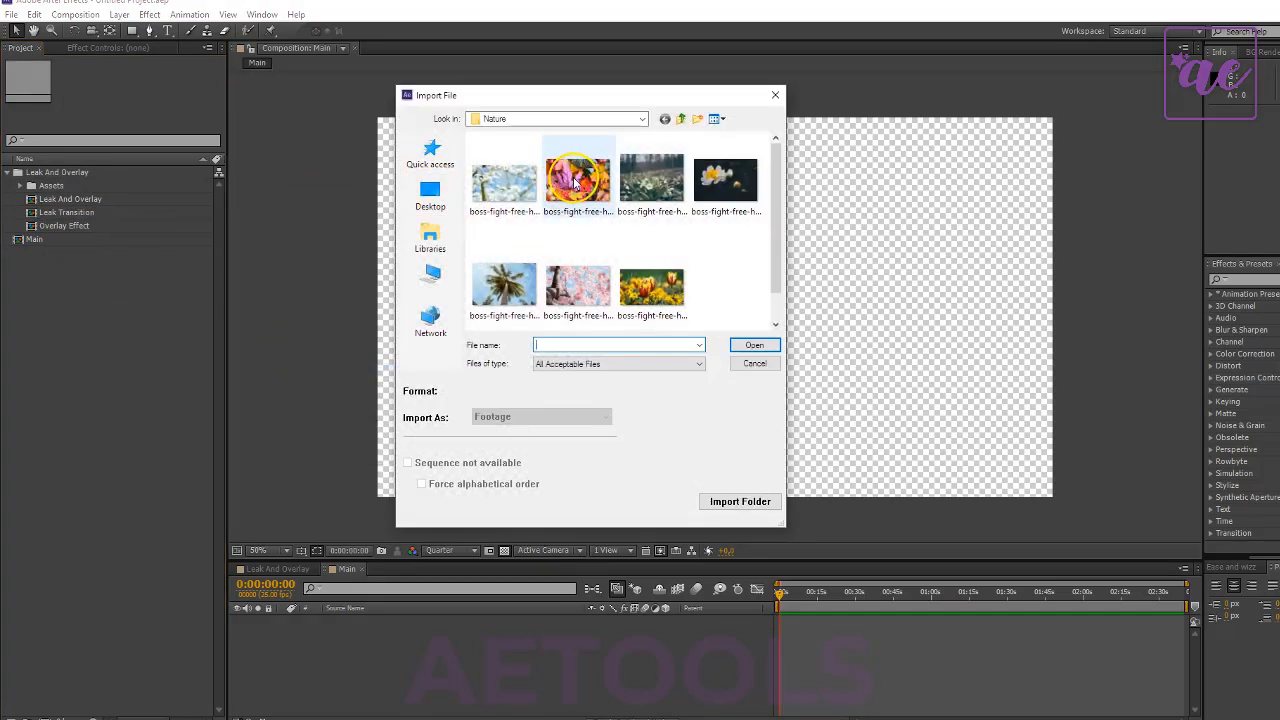
{"action": "left_click", "coordinate": [575, 180]}
{"action": "left_click", "coordinate": [776, 348]}
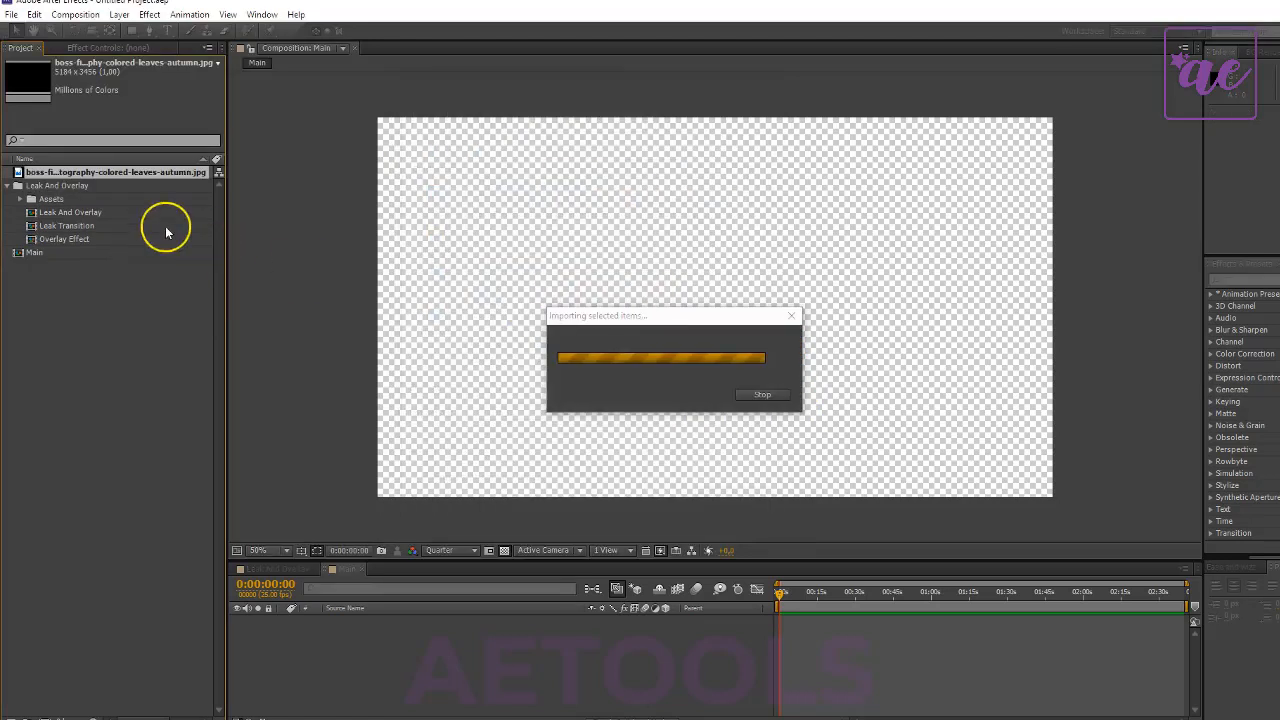
{"action": "left_click_drag", "start_coordinate": [51, 172], "coordinate": [383, 673]}
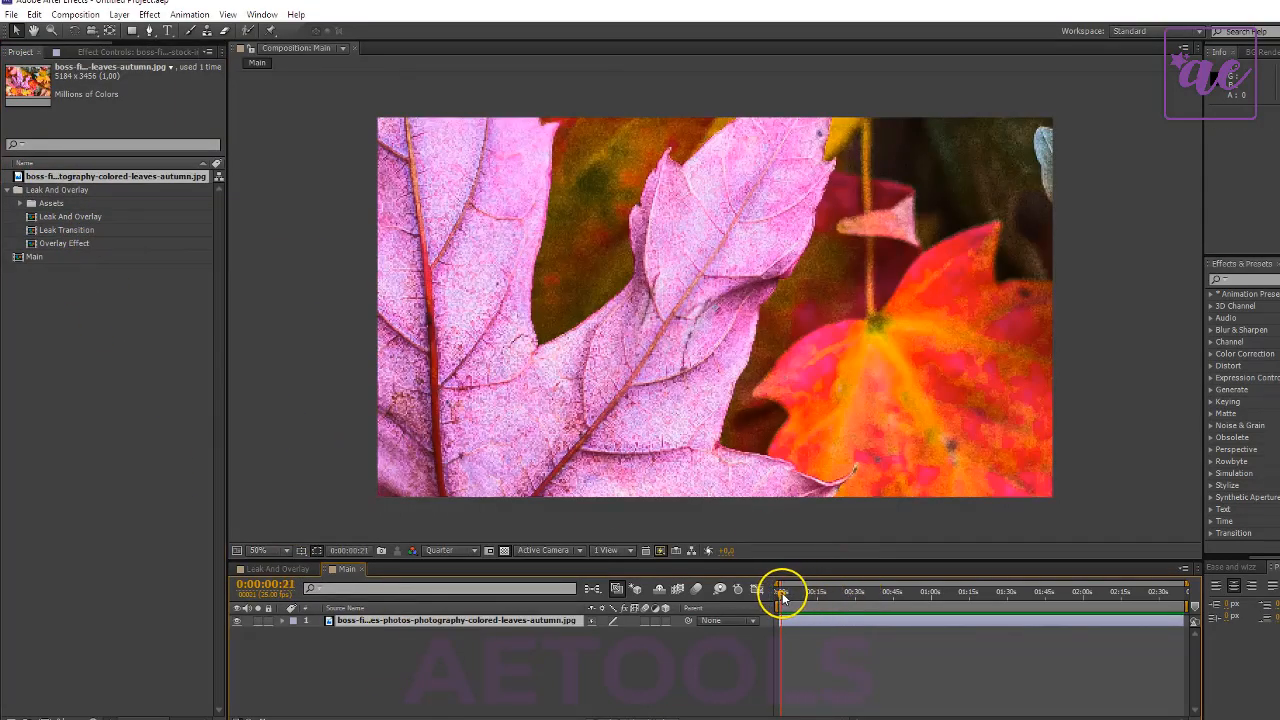
- Trim the end of the autumn leaves photo layer to 0:00:01:24
{"action": "left_click_drag", "start_coordinate": [782, 596], "coordinate": [792, 617]}
{"action": "left_click_drag", "start_coordinate": [1186, 583], "coordinate": [986, 583]}
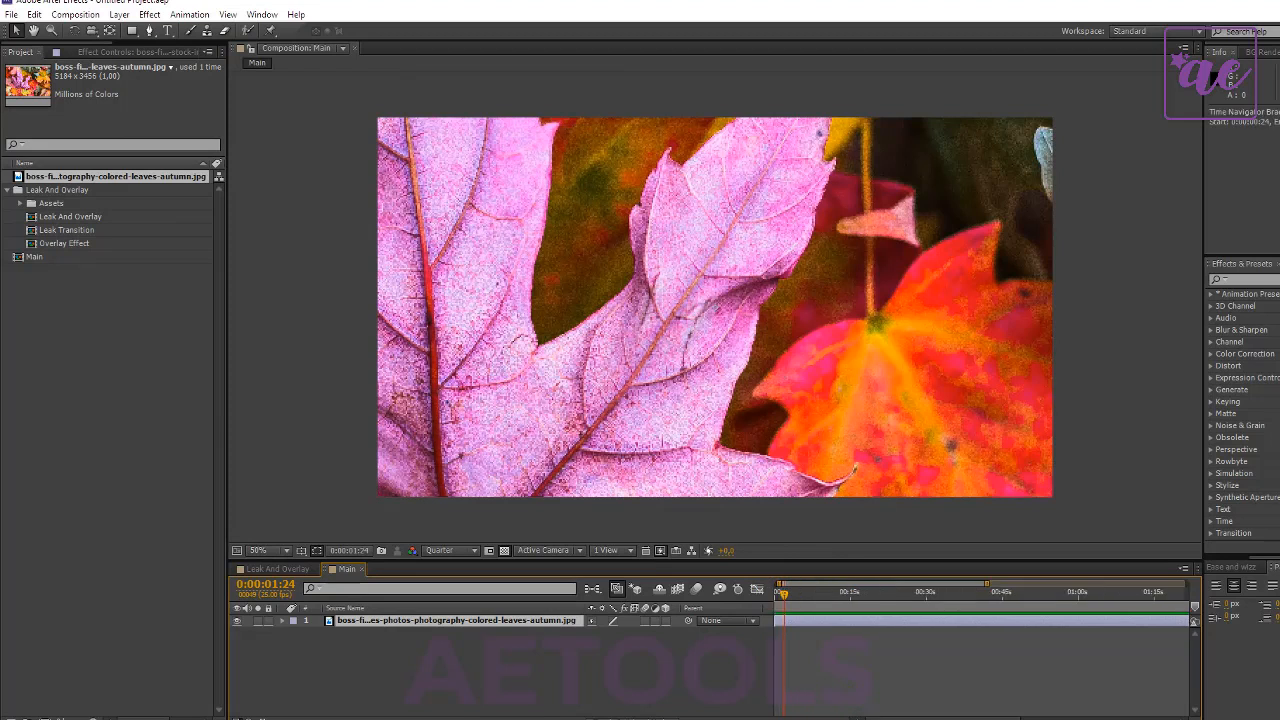
{"action": "left_click", "coordinate": [833, 715]}
{"action": "left_click_drag", "start_coordinate": [834, 718], "coordinate": [856, 717]}
{"action": "left_click", "coordinate": [860, 624]}
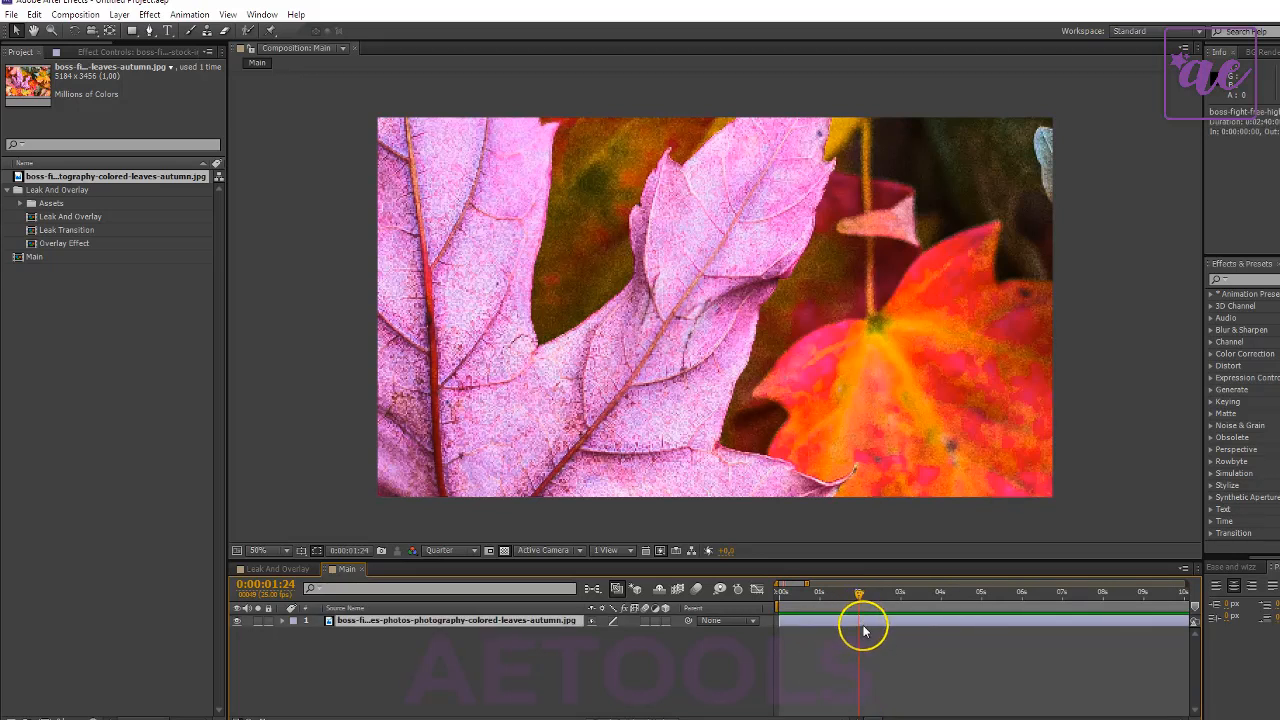
{"action": "key", "text": "alt+bracketright"}
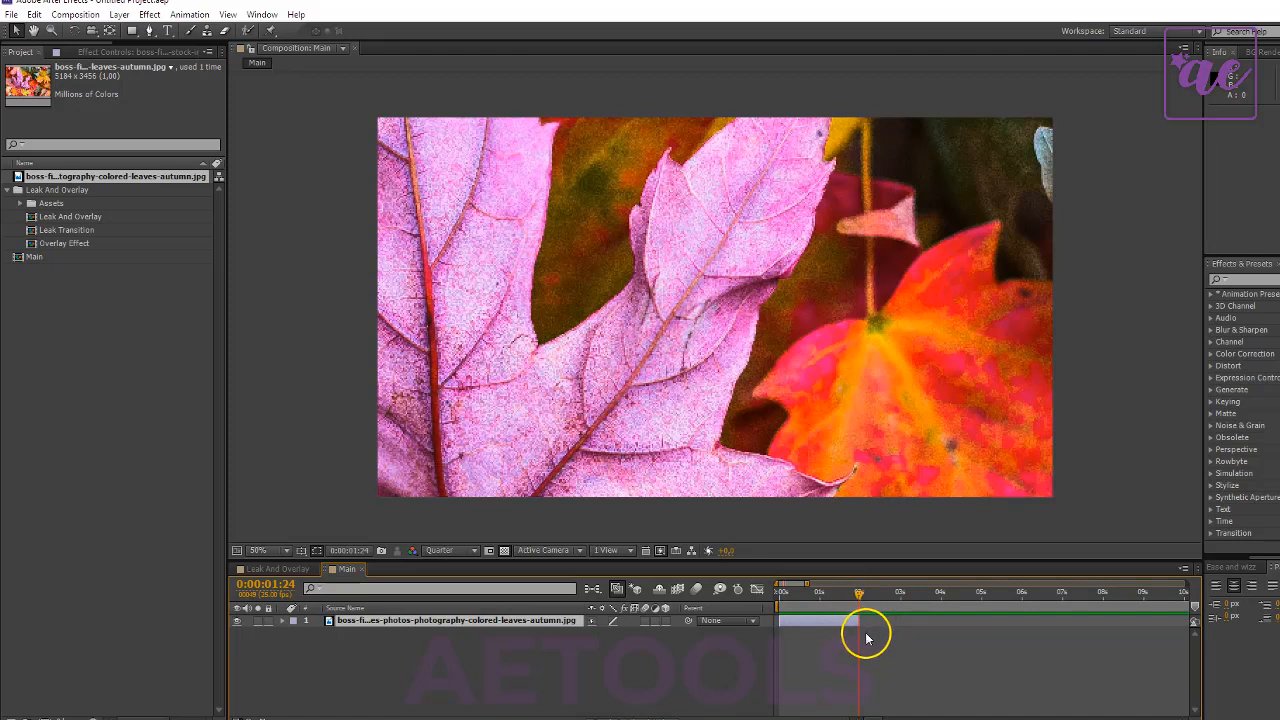
- Add the Leak Transition composition above the autumn leaves photo, starting at 0:00:01:17 over its end, with Screen blending mode
{"action": "left_click", "coordinate": [65, 243]}
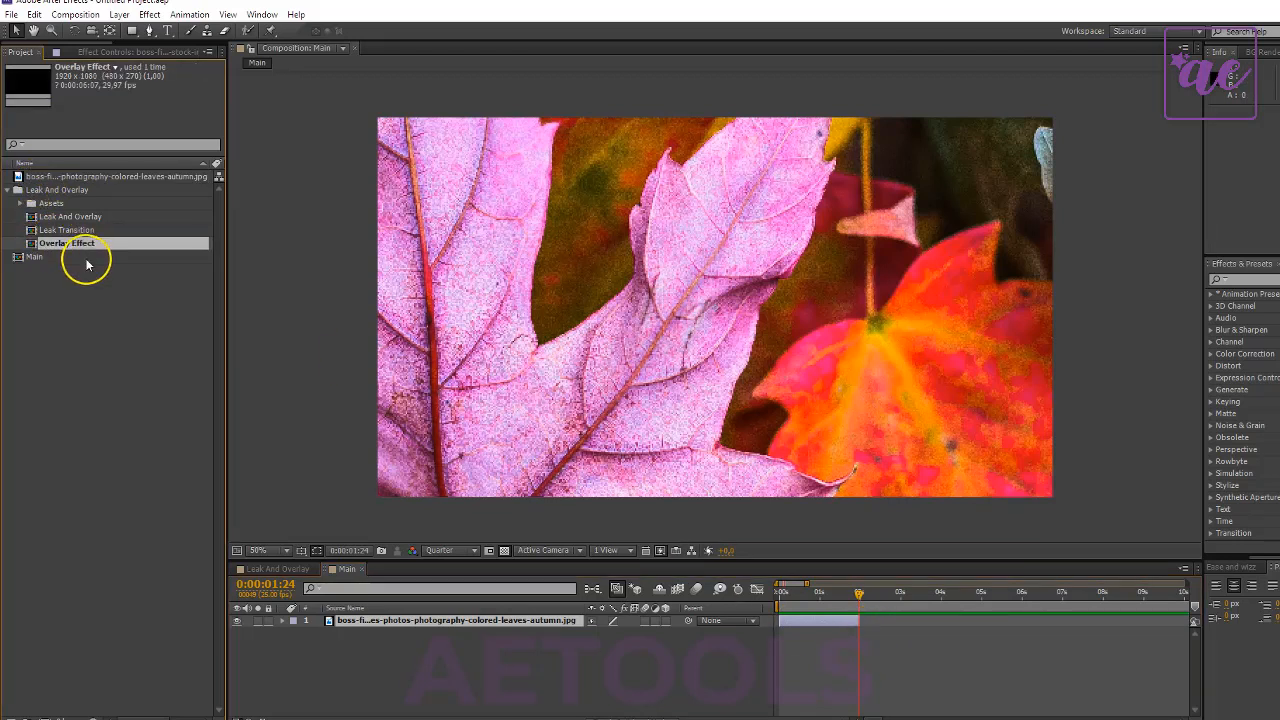
{"action": "left_click_drag", "start_coordinate": [78, 231], "coordinate": [854, 617]}
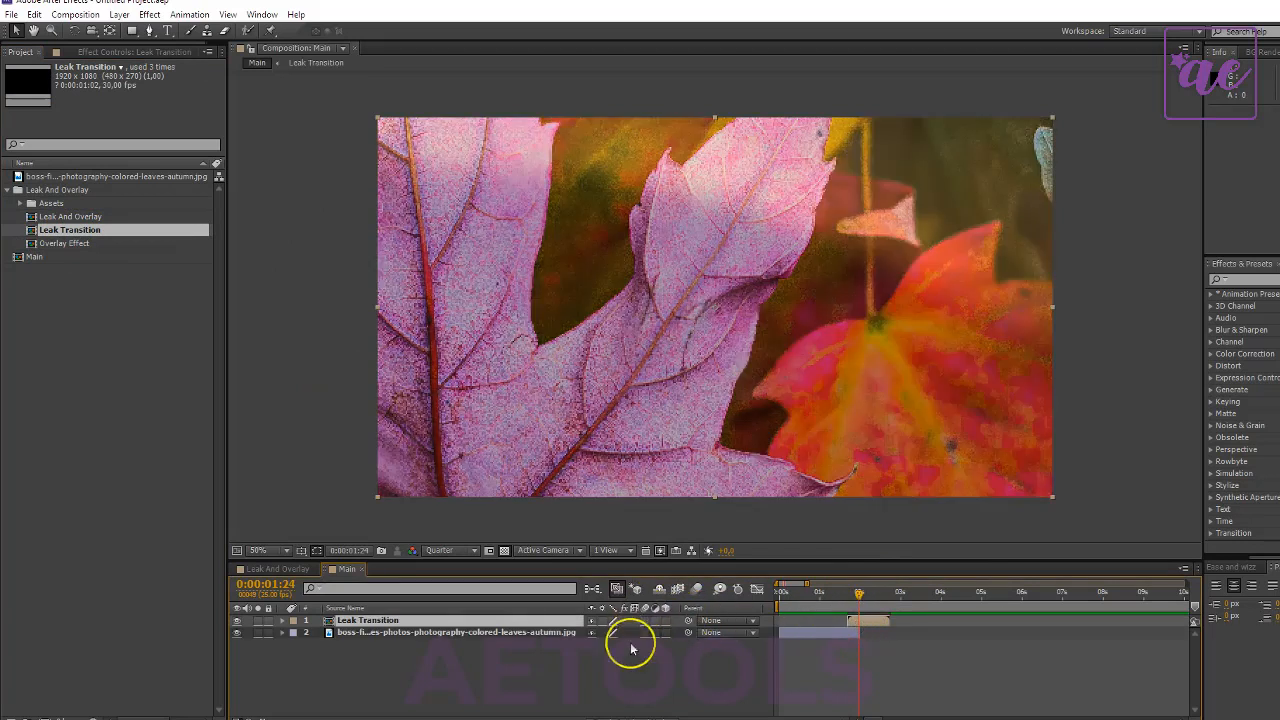
{"action": "left_click", "coordinate": [623, 710]}
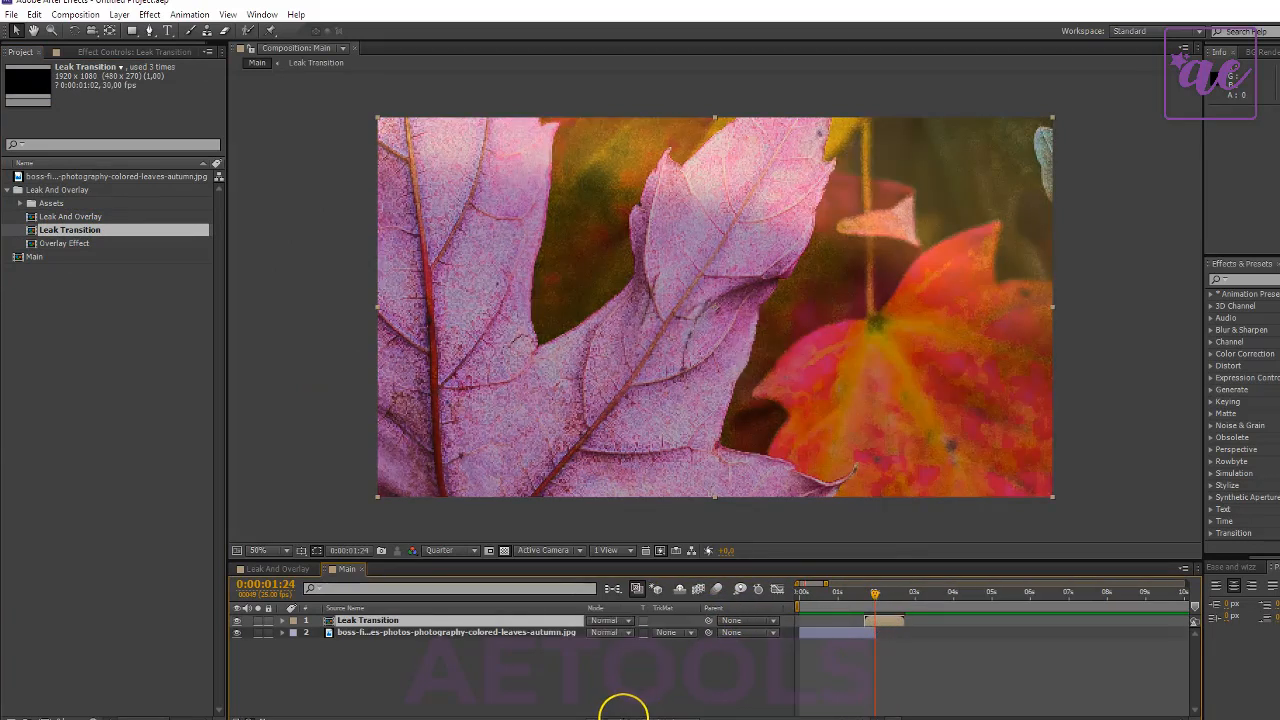
{"action": "left_click", "coordinate": [630, 630]}
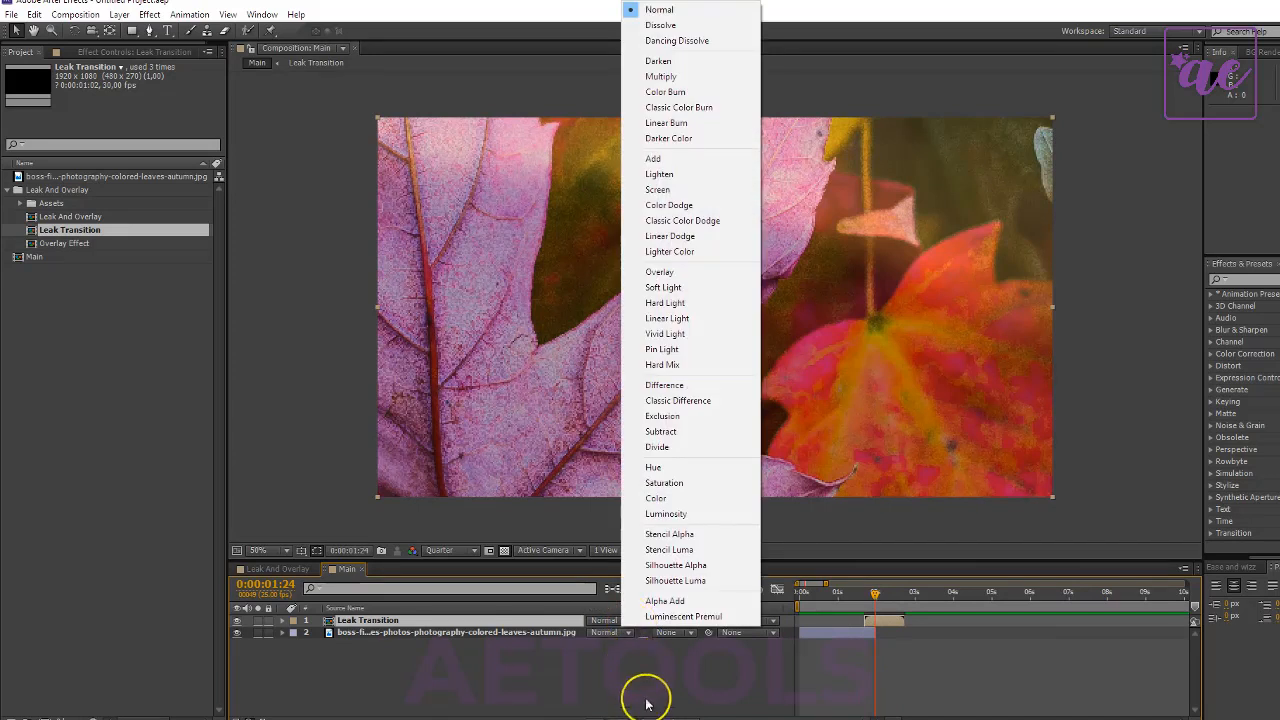
{"action": "left_click", "coordinate": [632, 663]}
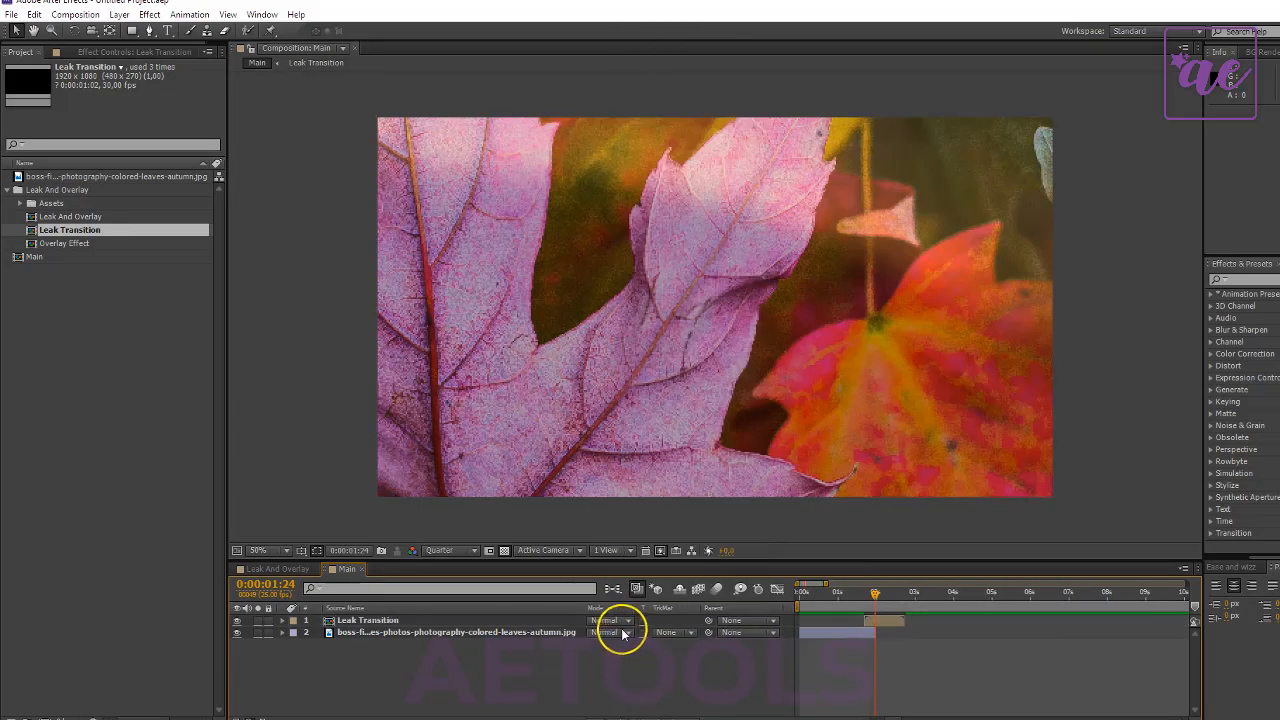
{"action": "left_click", "coordinate": [620, 625]}
{"action": "left_click", "coordinate": [665, 189]}
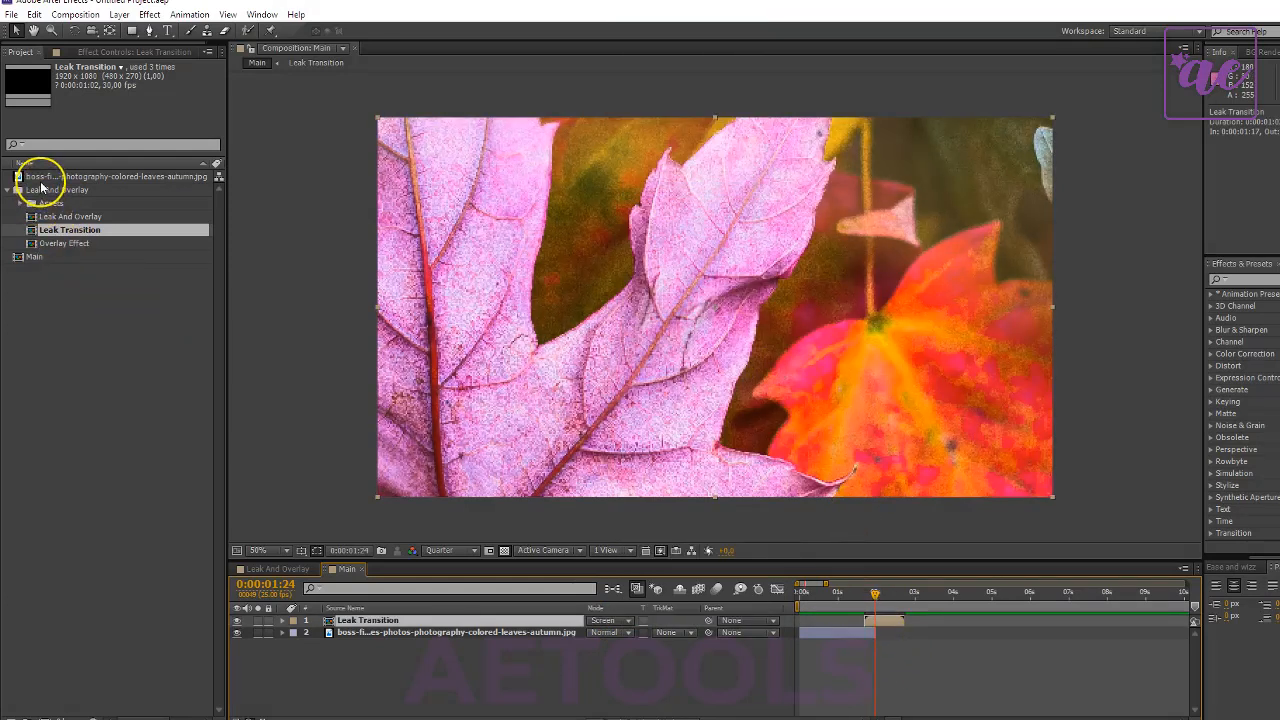
- Import the flowers-grass photo from the Nature folder and place it below the leaves layer, starting at 0:00:01:24
{"action": "double_click", "coordinate": [89, 334]}
{"action": "left_click", "coordinate": [652, 182]}
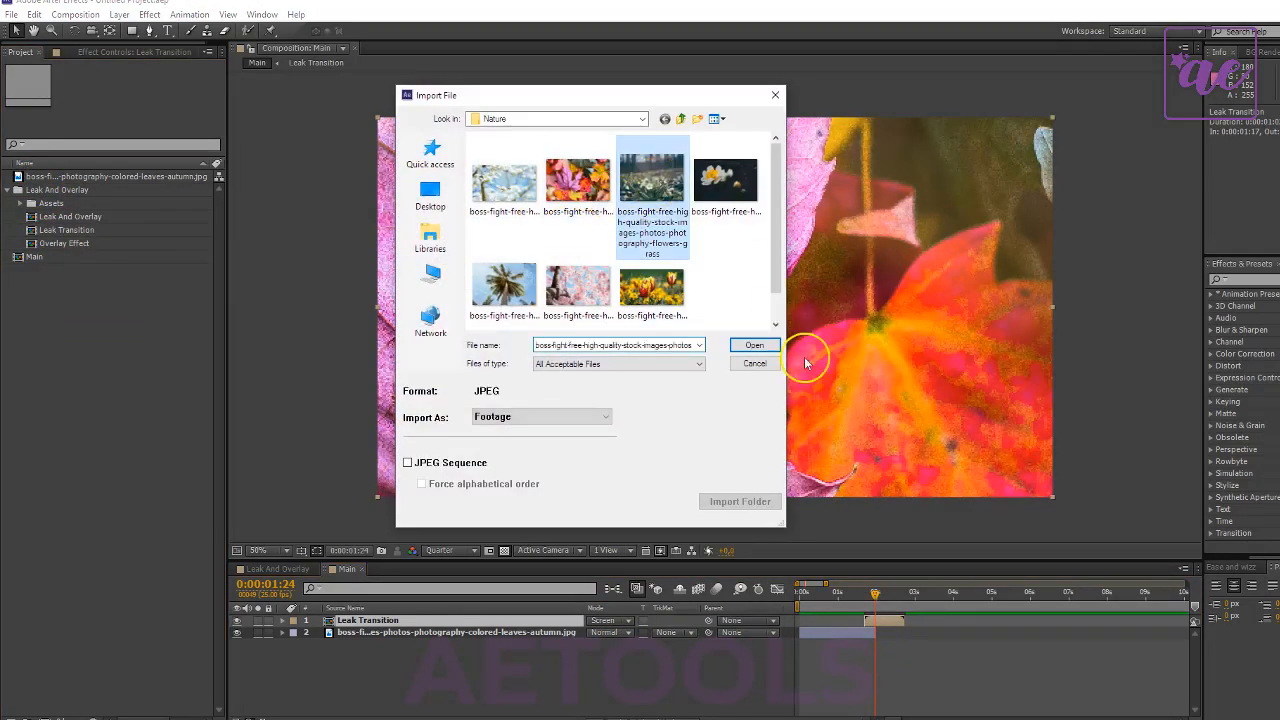
{"action": "left_click", "coordinate": [753, 345]}
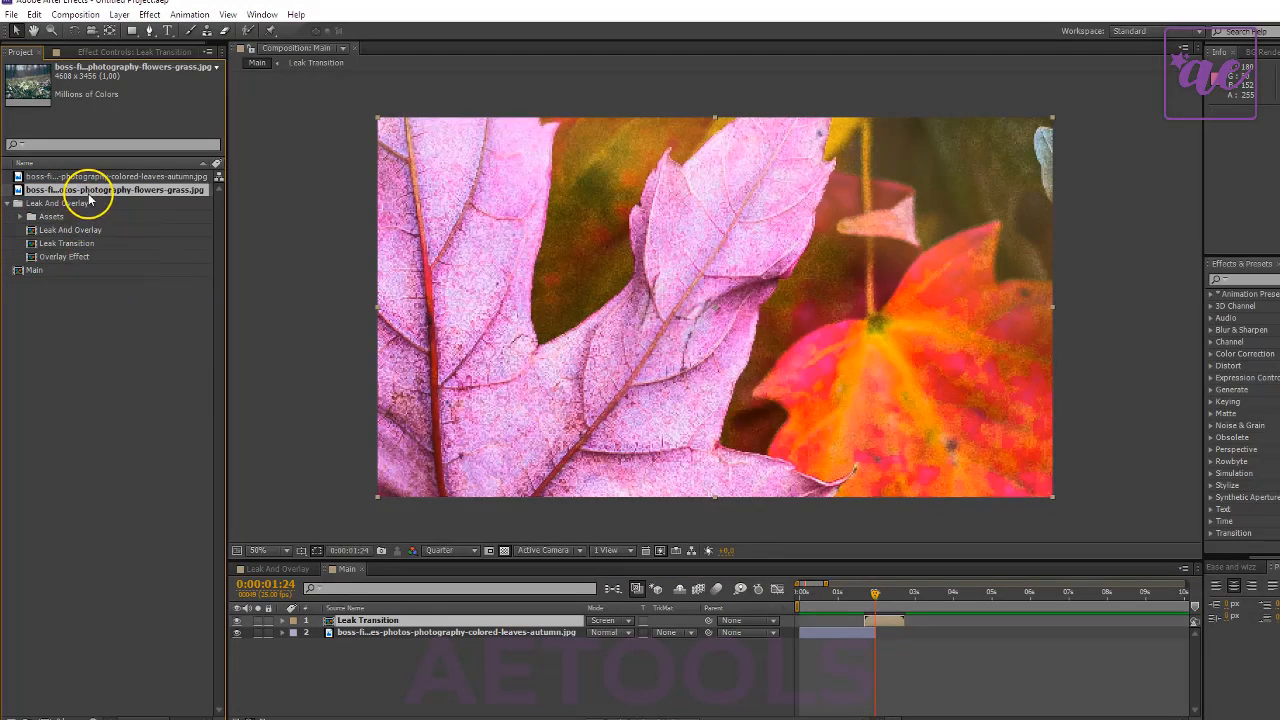
{"action": "left_click_drag", "start_coordinate": [89, 199], "coordinate": [860, 640]}
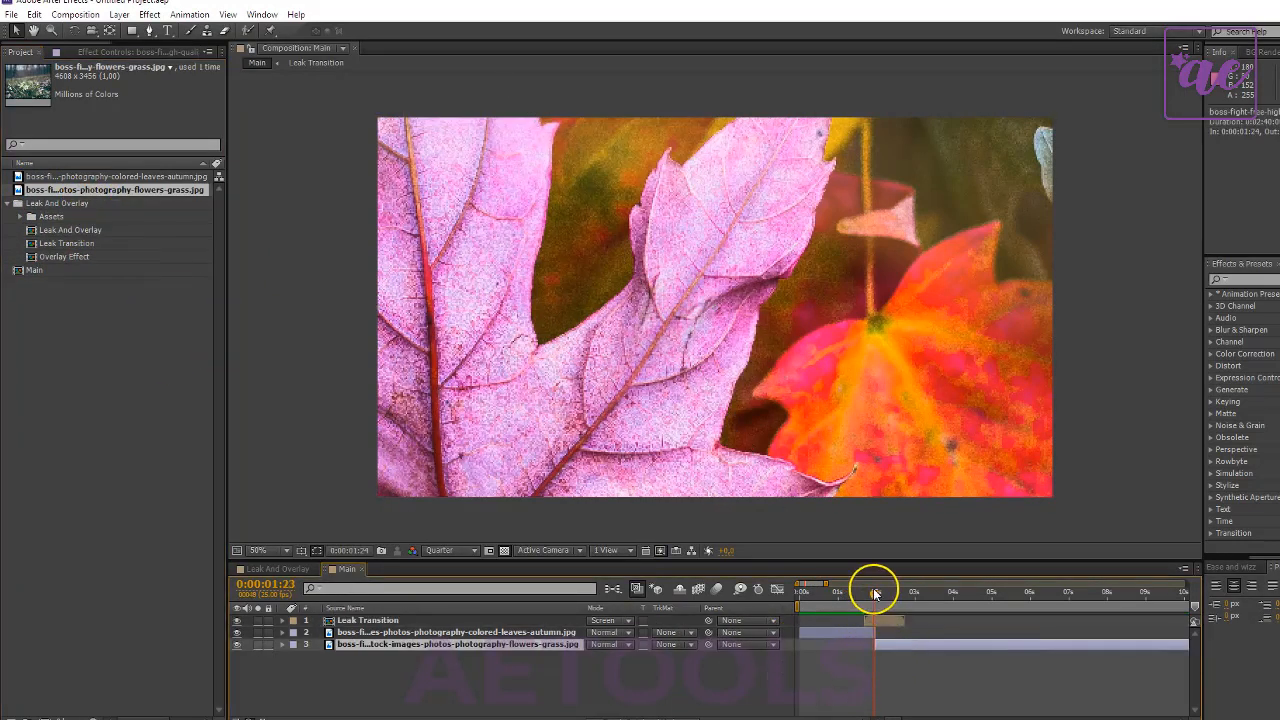
- Preview the cut, then shift it to 0:00:02:07 by extending the leaves layer and starting the flowers layer there
{"action": "left_click_drag", "start_coordinate": [874, 595], "coordinate": [867, 594]}
{"action": "key", "text": "space"}
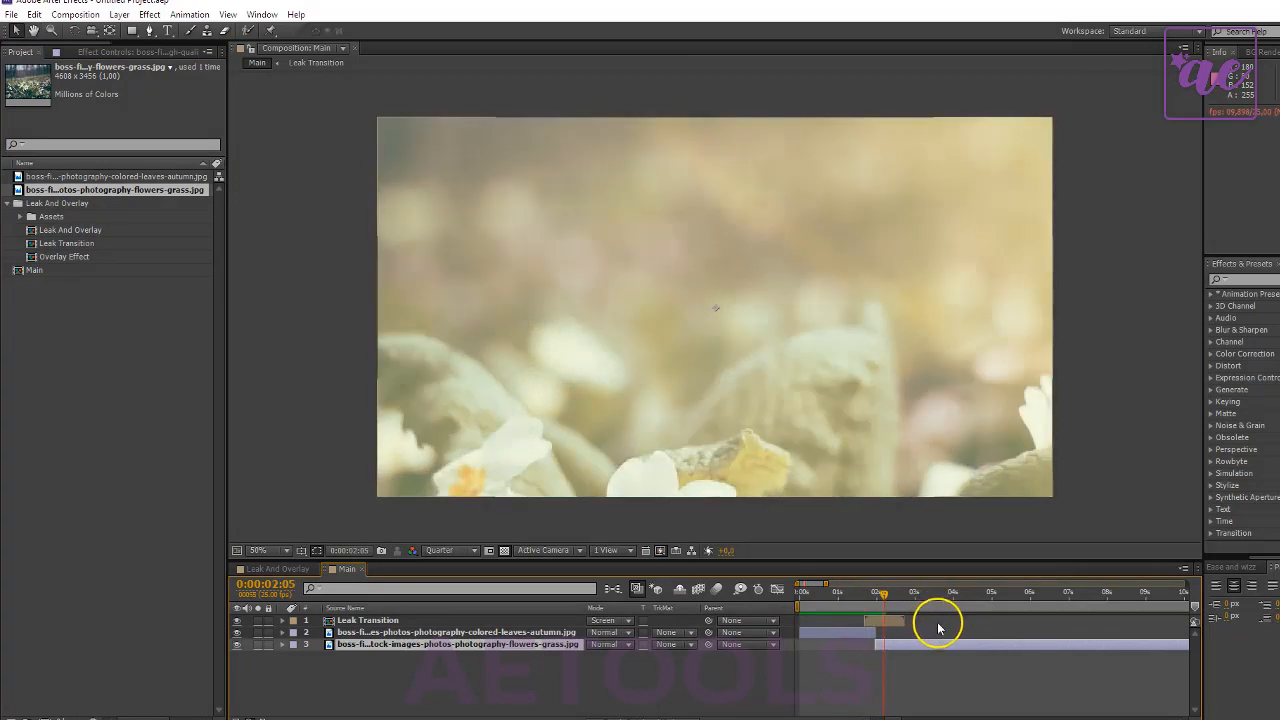
{"action": "left_click_drag", "start_coordinate": [883, 594], "coordinate": [882, 645]}
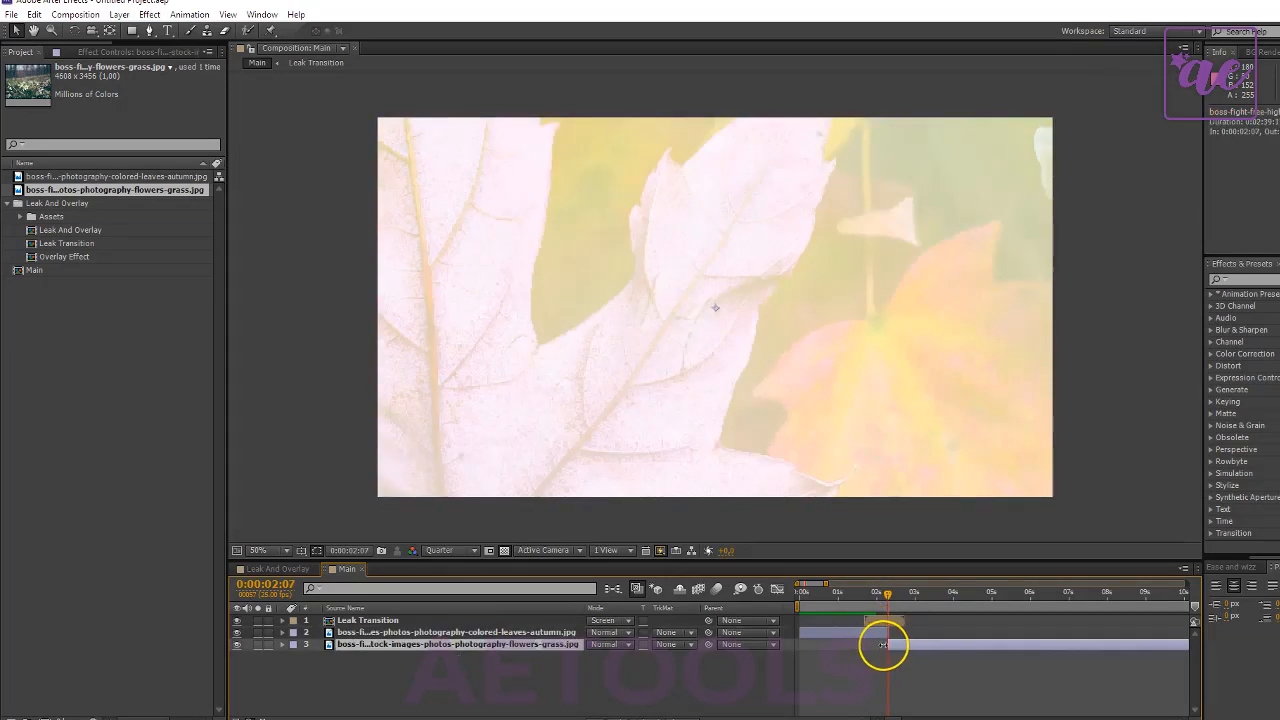
- Play back the light leak transition across the cut between the leaves and flowers photos
{"action": "key", "text": "space"}
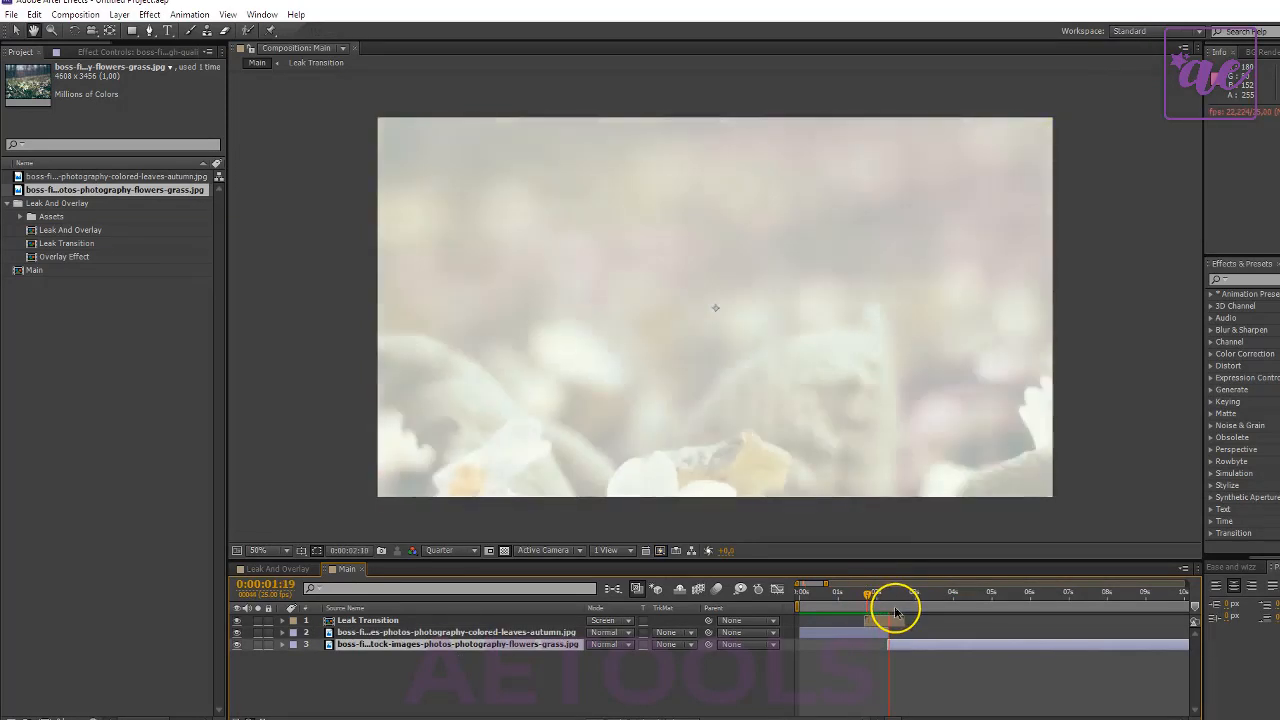
{"action": "key", "text": "space"}
{"action": "left_click", "coordinate": [864, 594]}
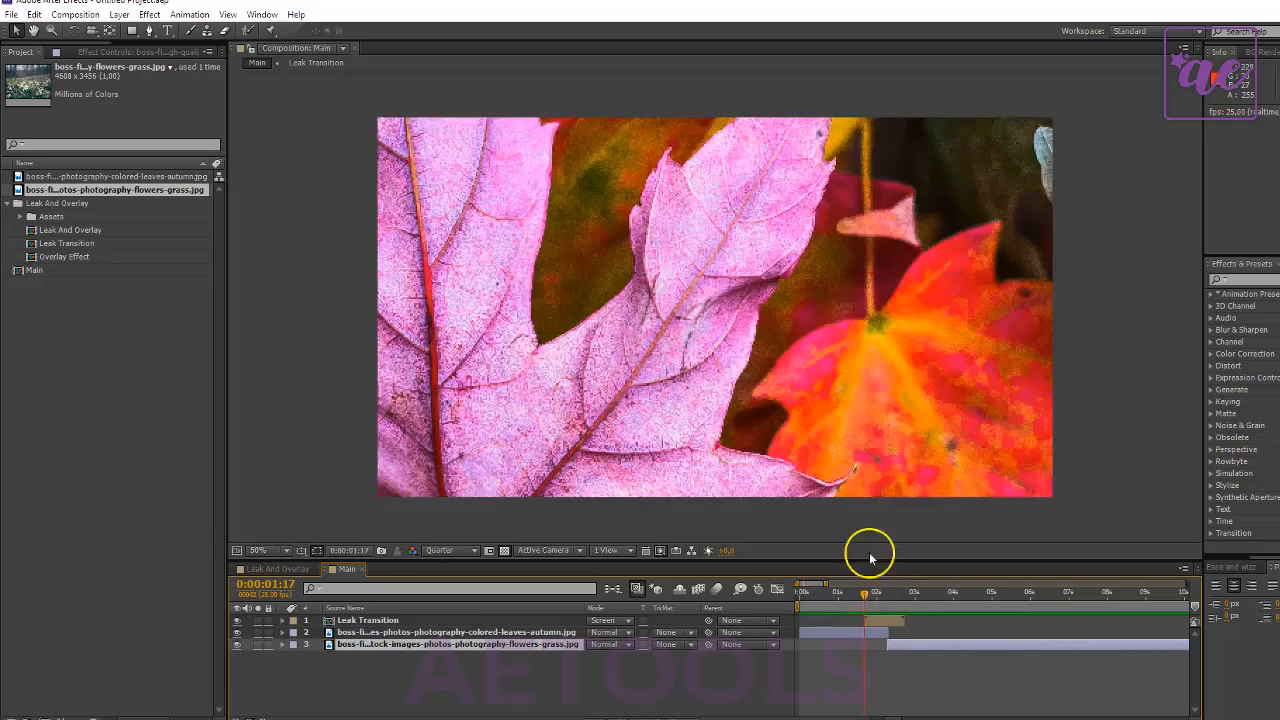
{"action": "scroll", "coordinate": [1015, 402], "scroll_direction": "down", "scroll_amount": 1}
{"action": "key", "text": "space"}
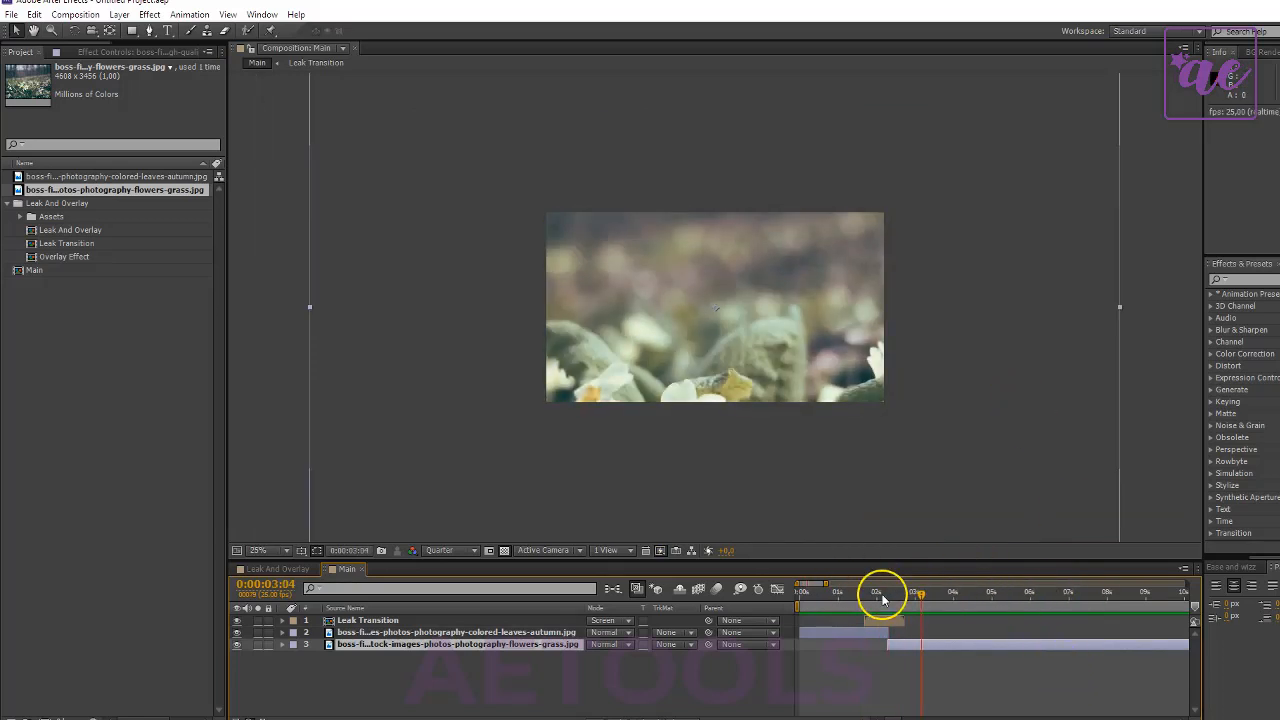
{"action": "left_click_drag", "start_coordinate": [880, 592], "coordinate": [895, 611]}
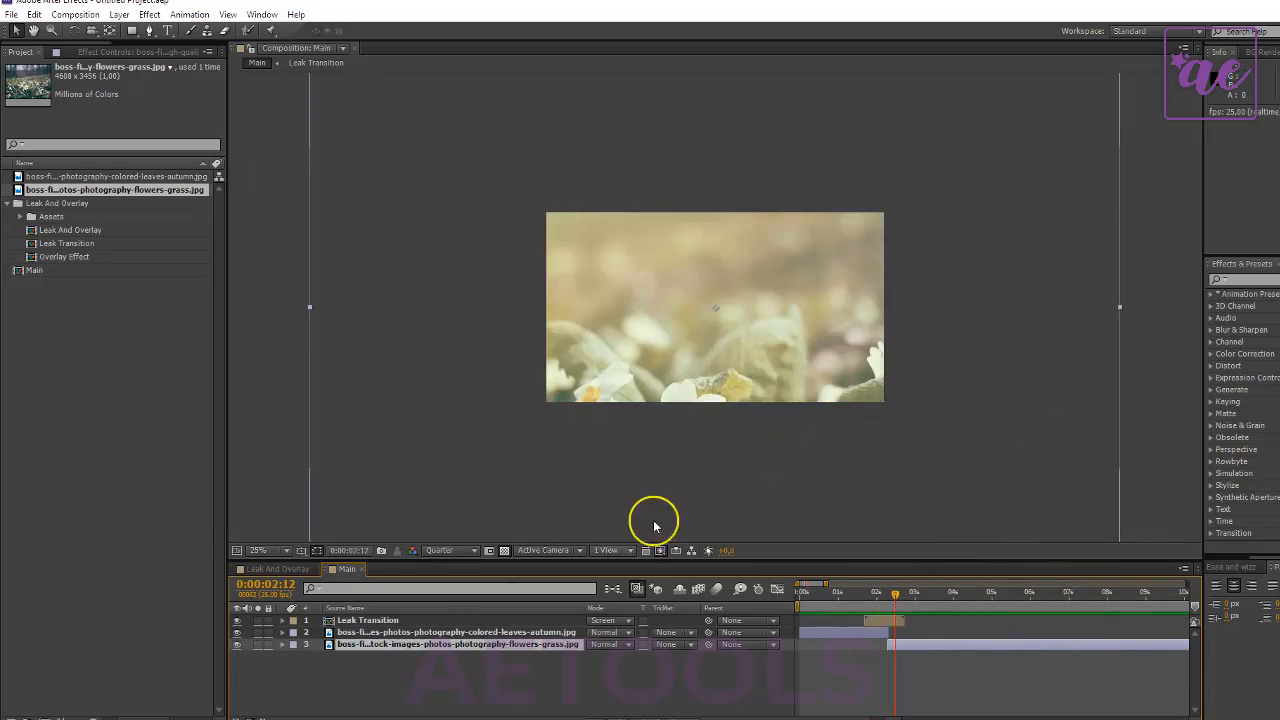
- Add the Overlay Effect composition as the topmost layer from the start of Main and set its blending mode to Screen
{"action": "left_click", "coordinate": [375, 622]}
{"action": "scroll", "coordinate": [705, 400], "scroll_direction": "down", "scroll_amount": 1}
{"action": "scroll", "coordinate": [700, 414], "scroll_direction": "up", "scroll_amount": 1}
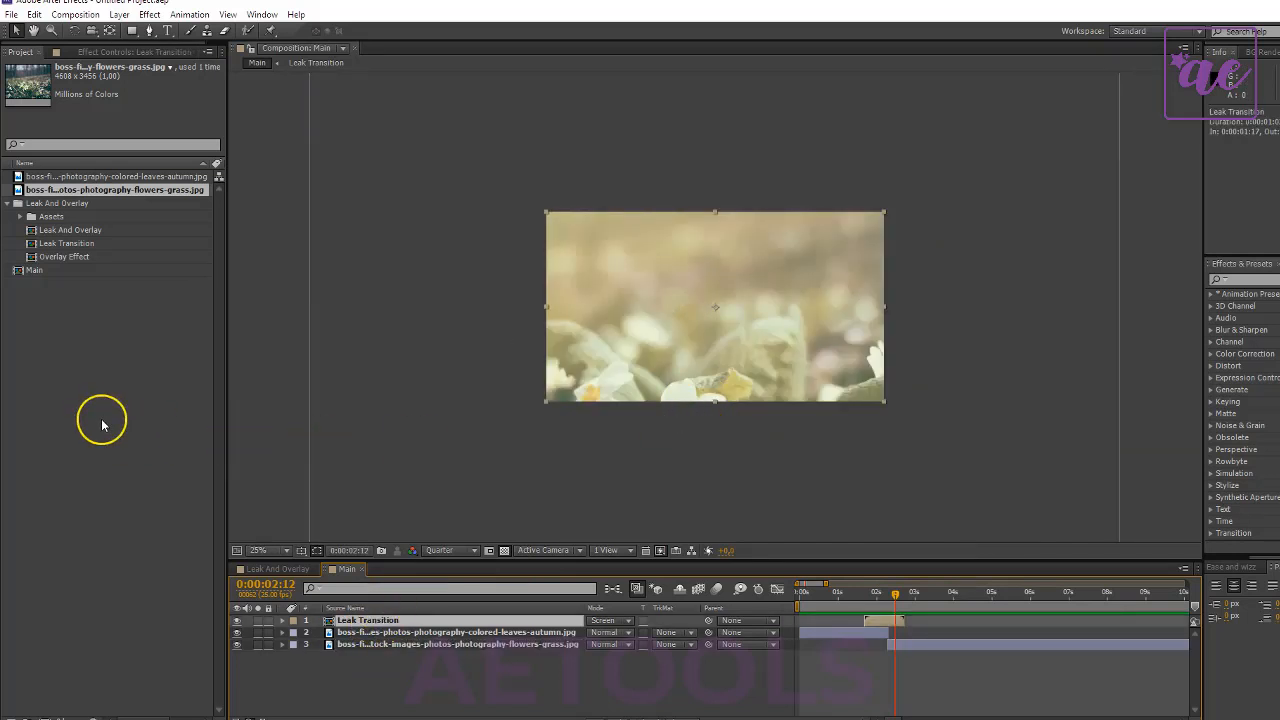
{"action": "left_click", "coordinate": [102, 424]}
{"action": "left_click_drag", "start_coordinate": [53, 257], "coordinate": [752, 622]}
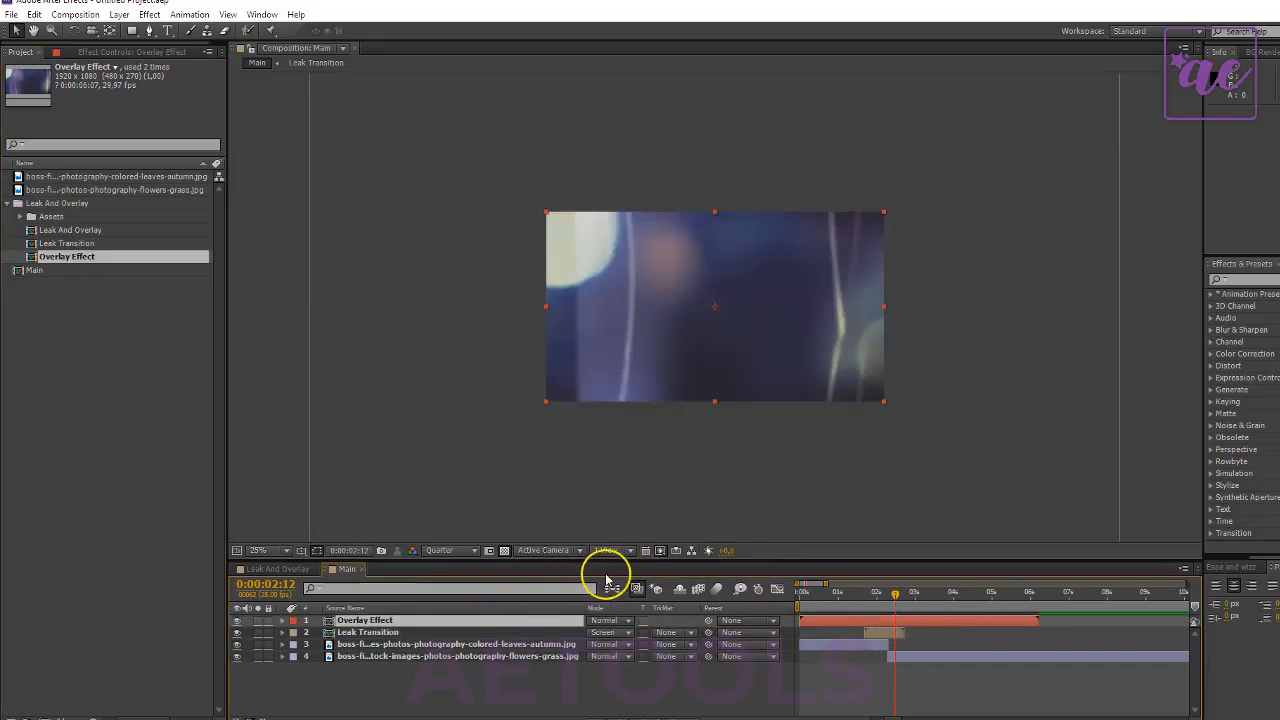
{"action": "left_click", "coordinate": [607, 621]}
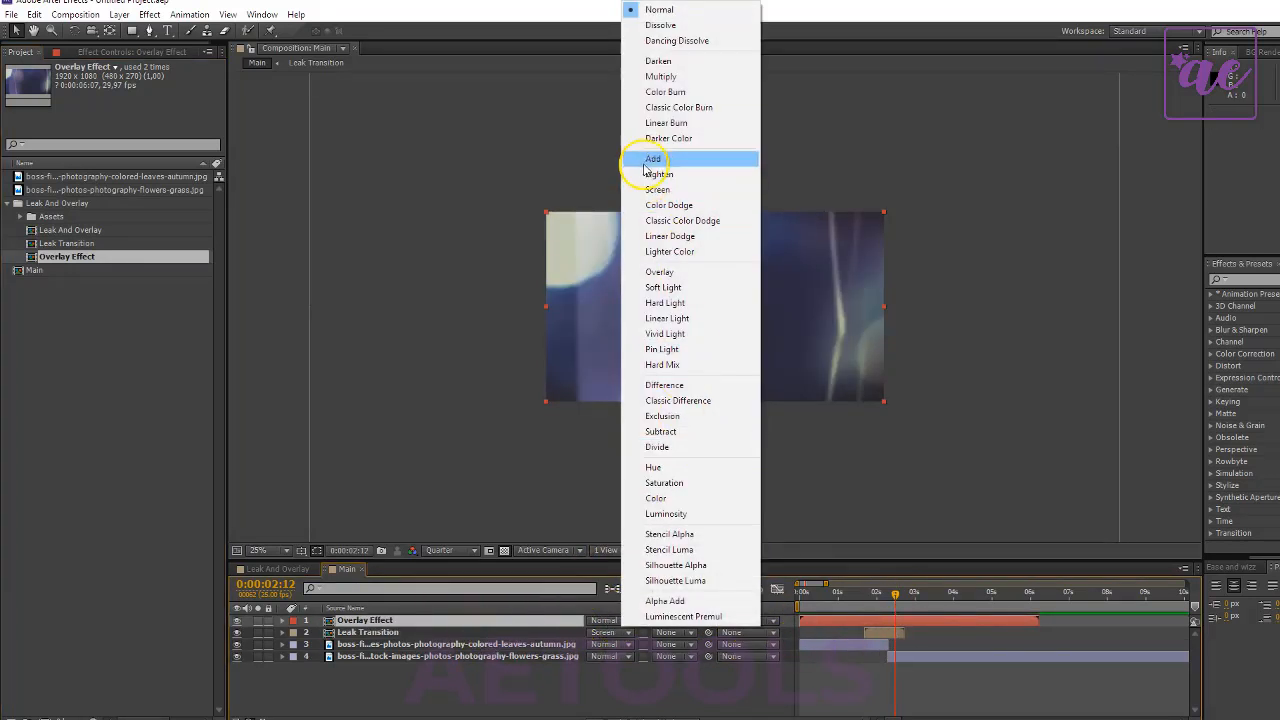
{"action": "left_click", "coordinate": [688, 204]}
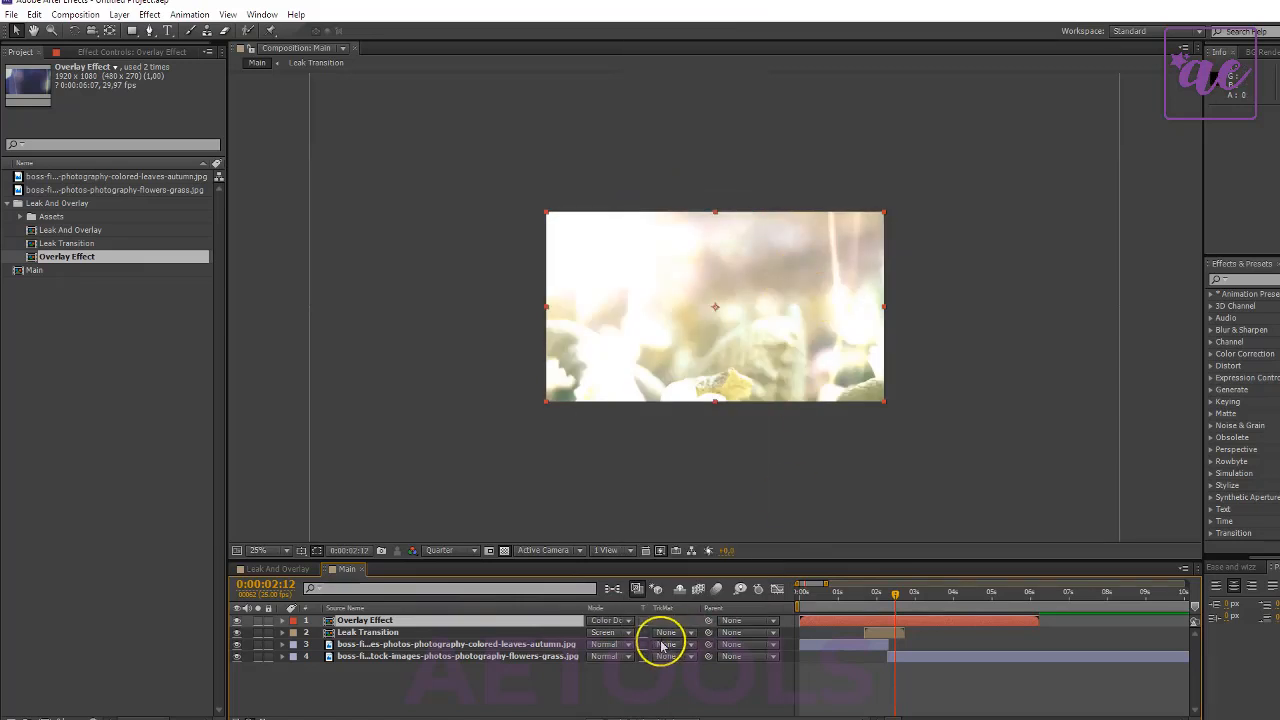
{"action": "left_click", "coordinate": [612, 620]}
{"action": "left_click", "coordinate": [657, 189]}
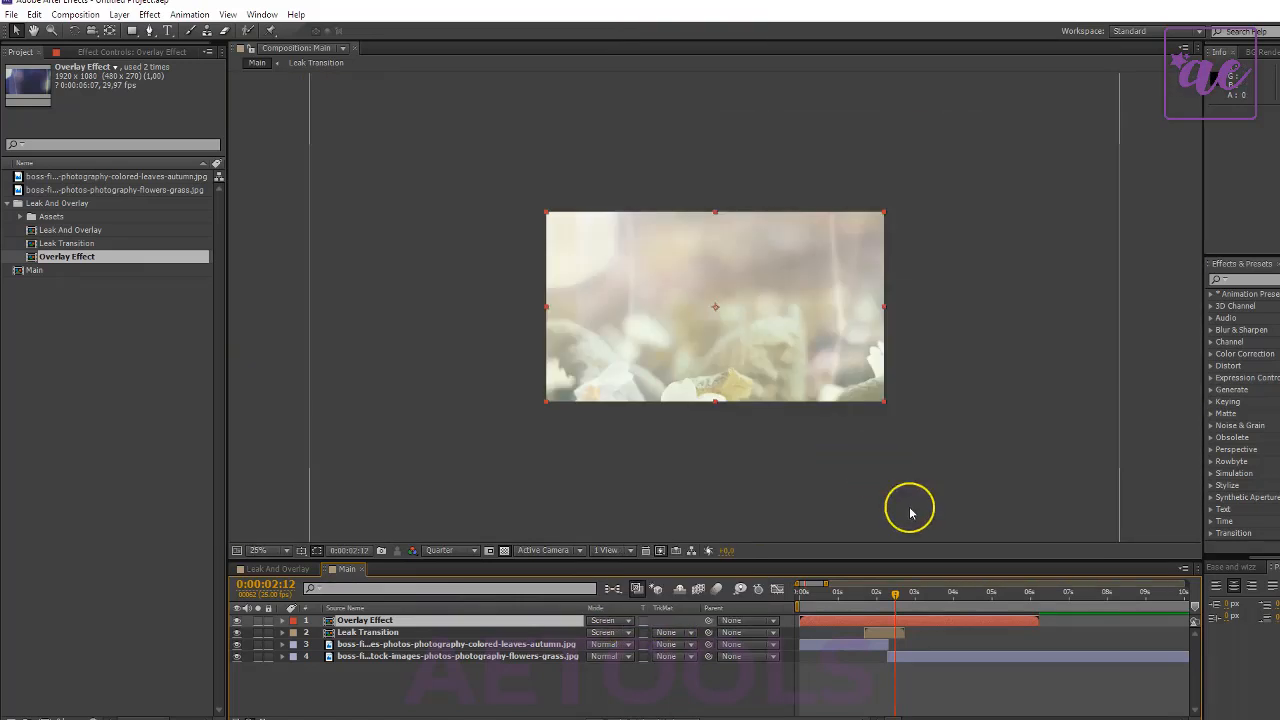
- Preview the overlay effect over both photos at several times in the Main composition
{"action": "left_click", "coordinate": [952, 592]}
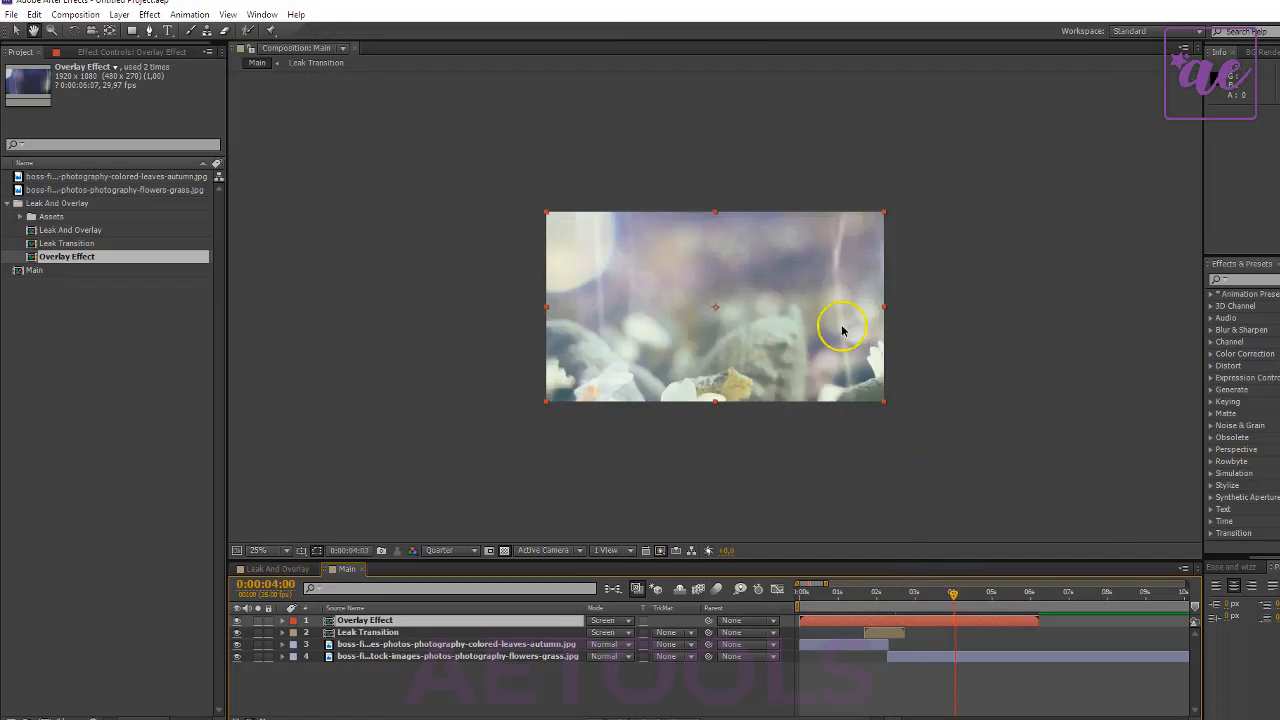
{"action": "left_click", "coordinate": [818, 592]}
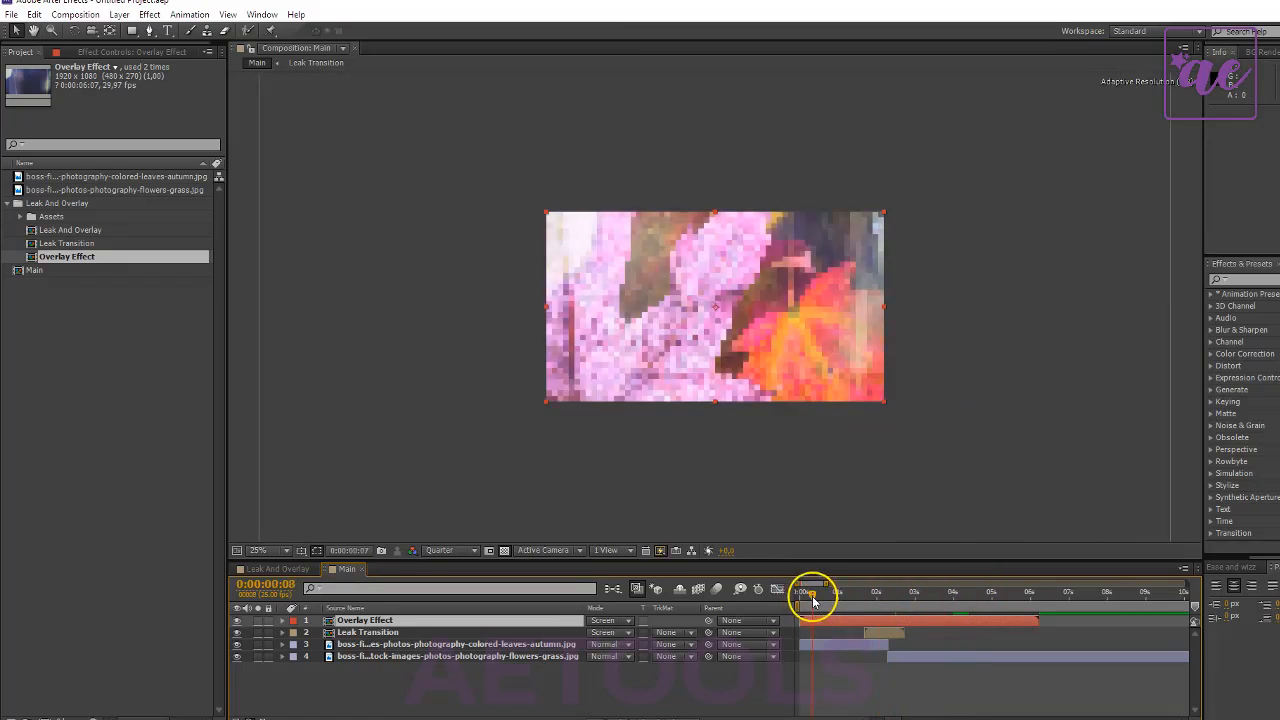
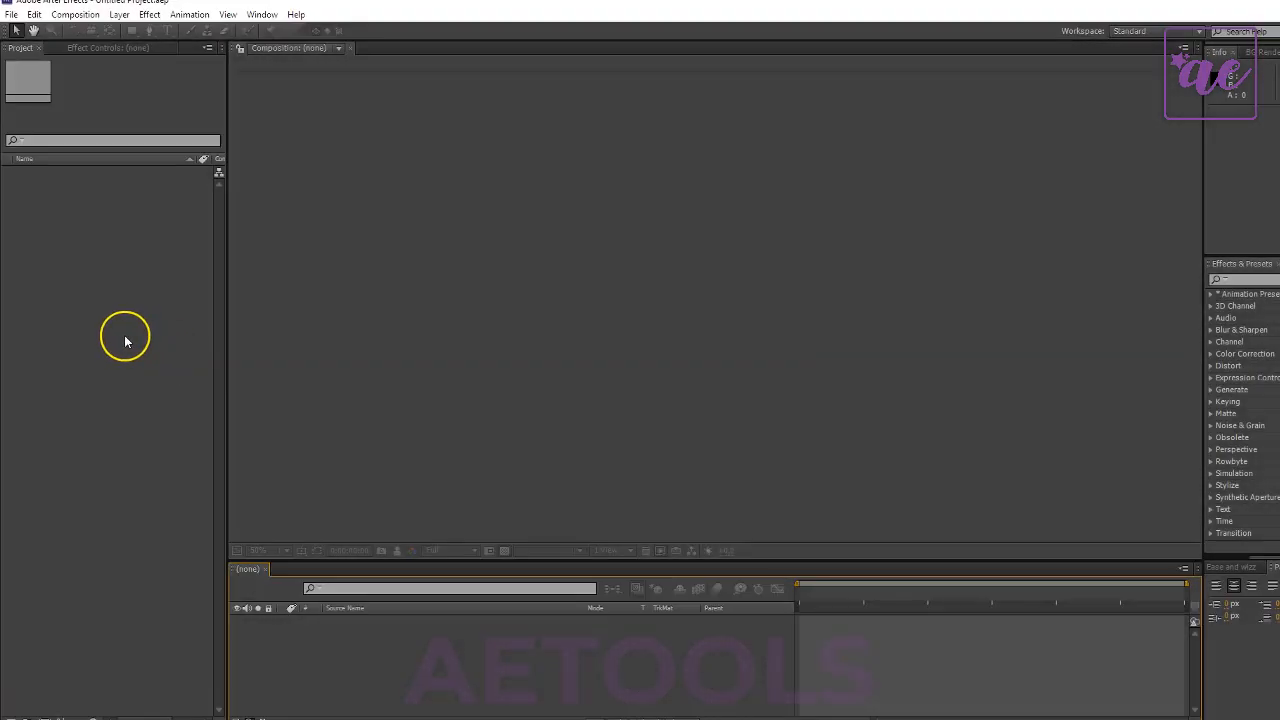
- Start a new empty project, discarding the changes to the untitled one
{"action": "left_click", "coordinate": [122, 240]}
{"action": "left_click", "coordinate": [115, 48]}
{"action": "left_click", "coordinate": [10, 49]}
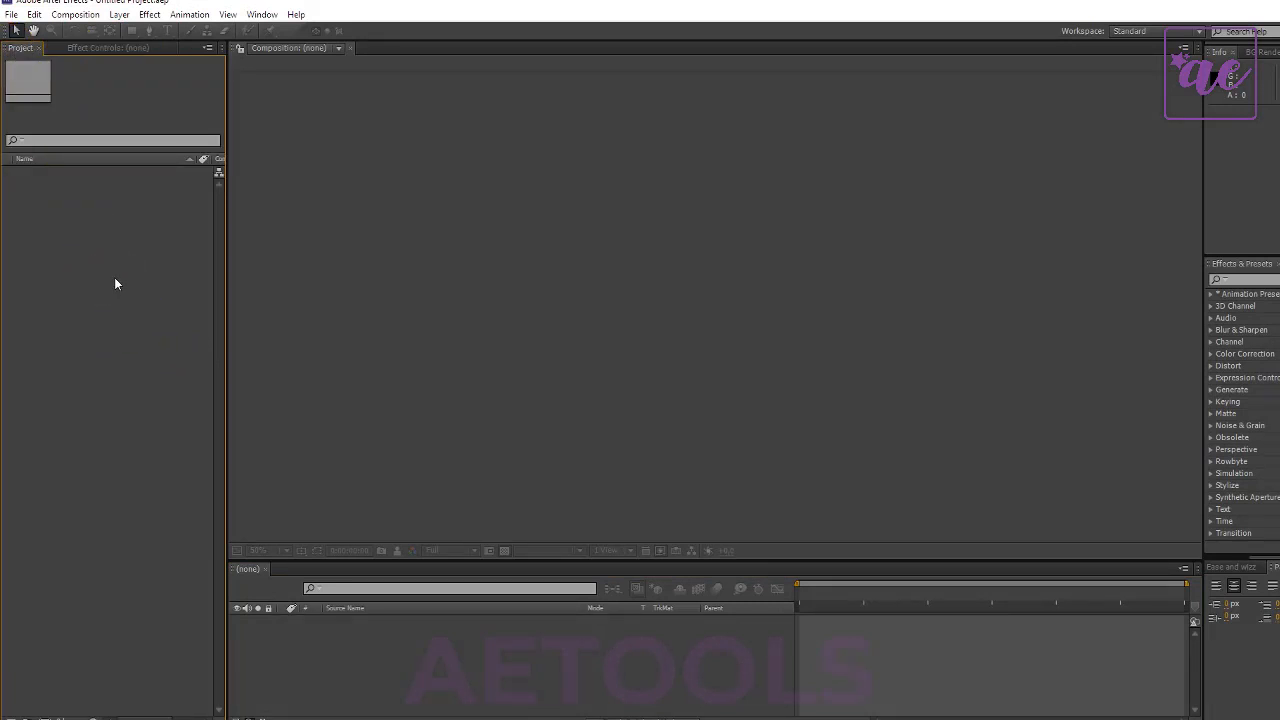
{"action": "right_click", "coordinate": [104, 222]}
{"action": "left_click", "coordinate": [63, 206]}
{"action": "left_click", "coordinate": [34, 14]}
{"action": "mouse_move", "coordinate": [11, 14]}
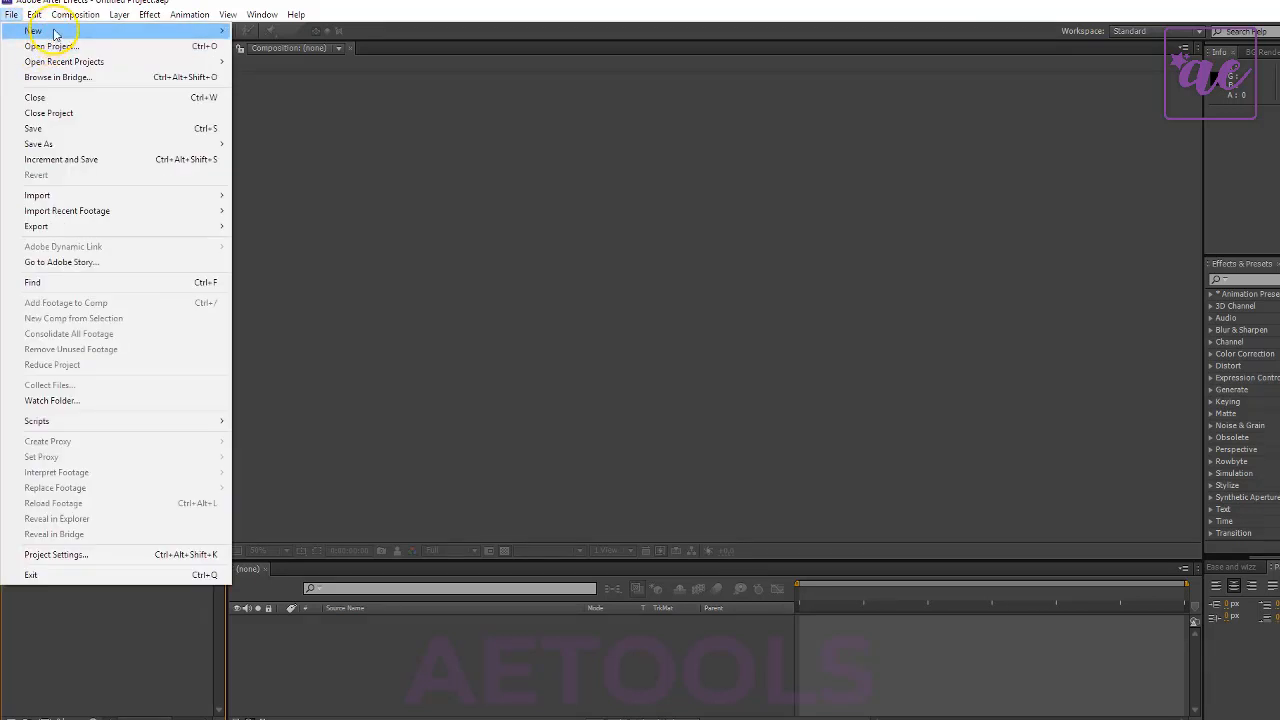
{"action": "mouse_move", "coordinate": [55, 31]}
{"action": "left_click", "coordinate": [258, 31]}
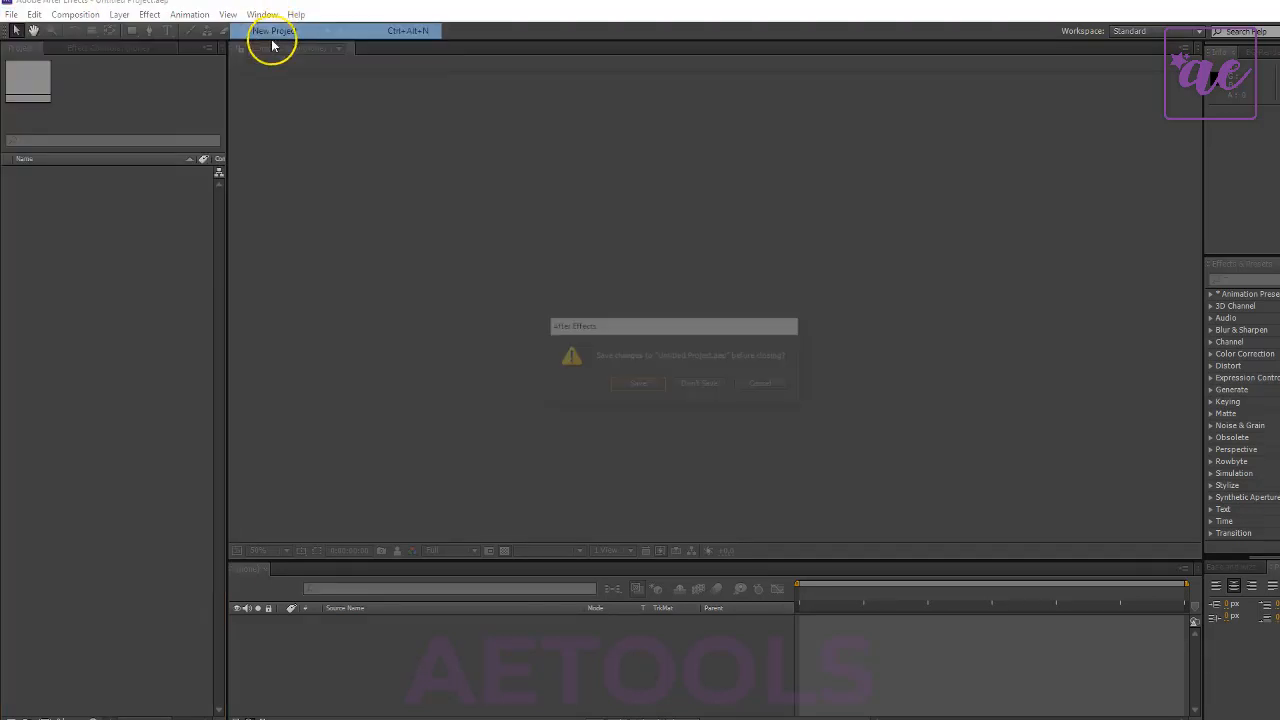
{"action": "left_click", "coordinate": [703, 387]}
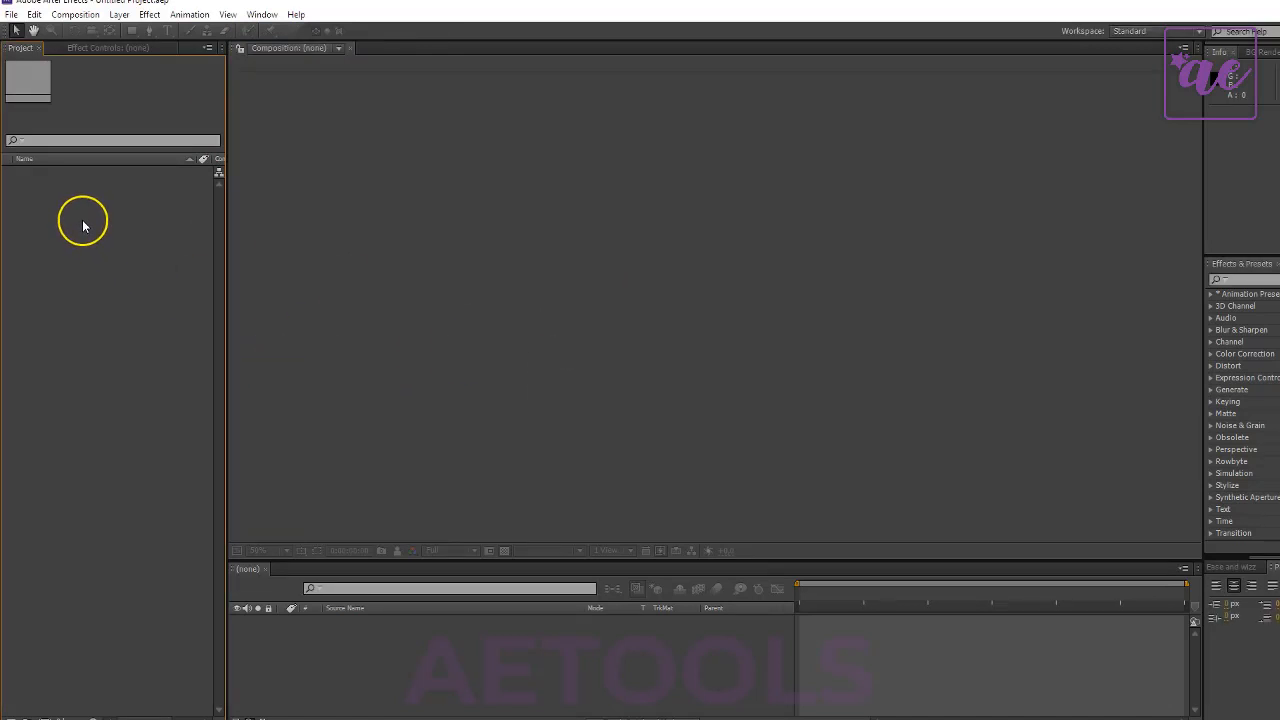
- Create a new composition named Final with a duration of 0:00:30:00
{"action": "key", "text": "ctrl+n"}
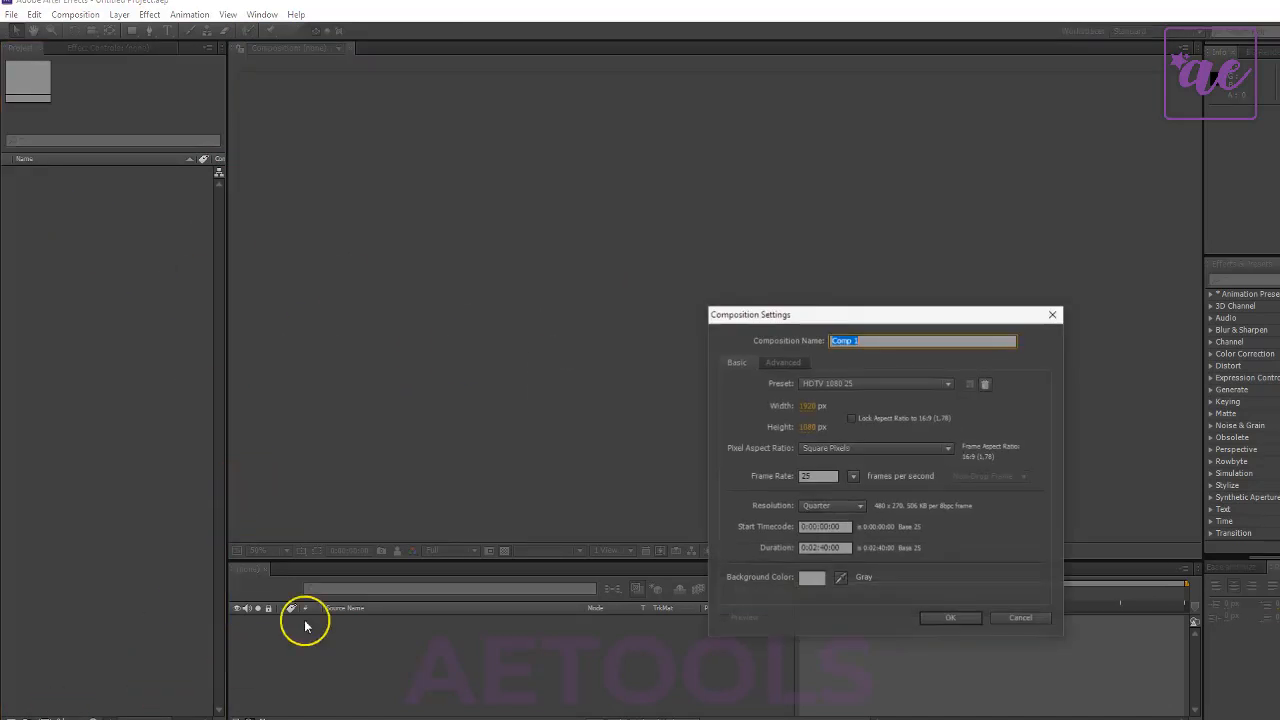
{"action": "left_click", "coordinate": [819, 550]}
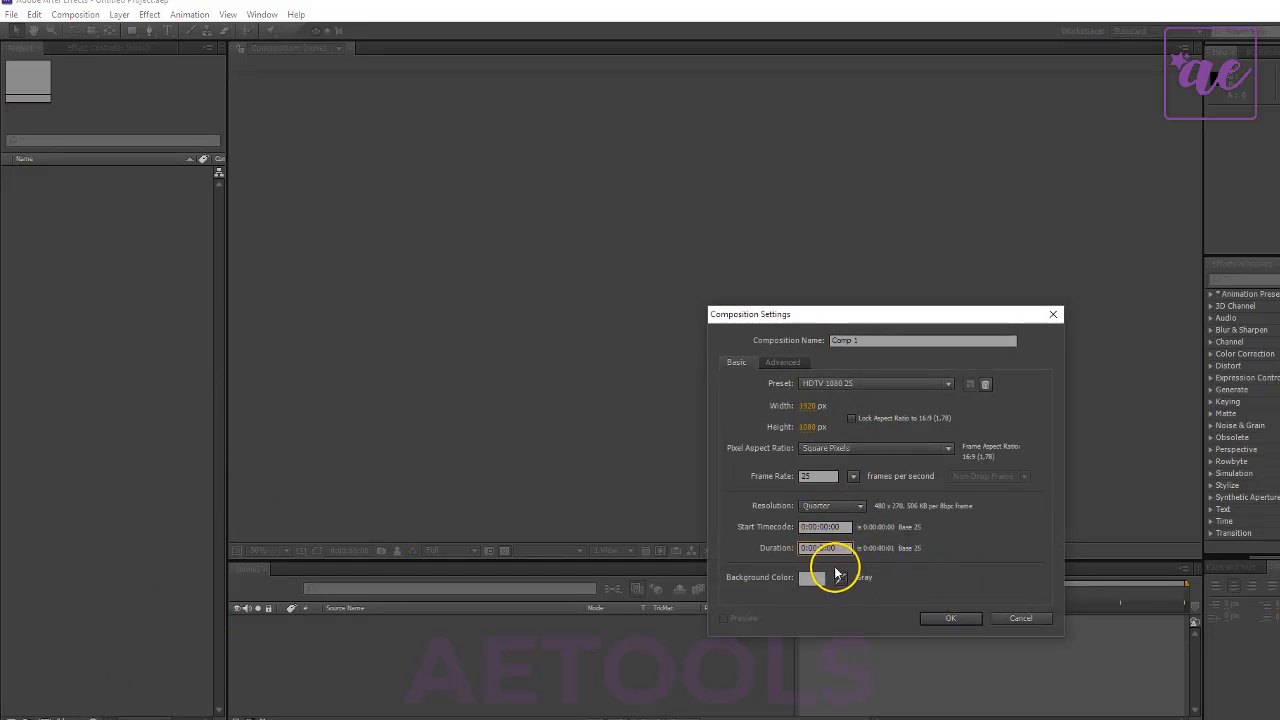
{"action": "type", "text": "3"}
{"action": "left_click_drag", "start_coordinate": [888, 342], "coordinate": [684, 330]}
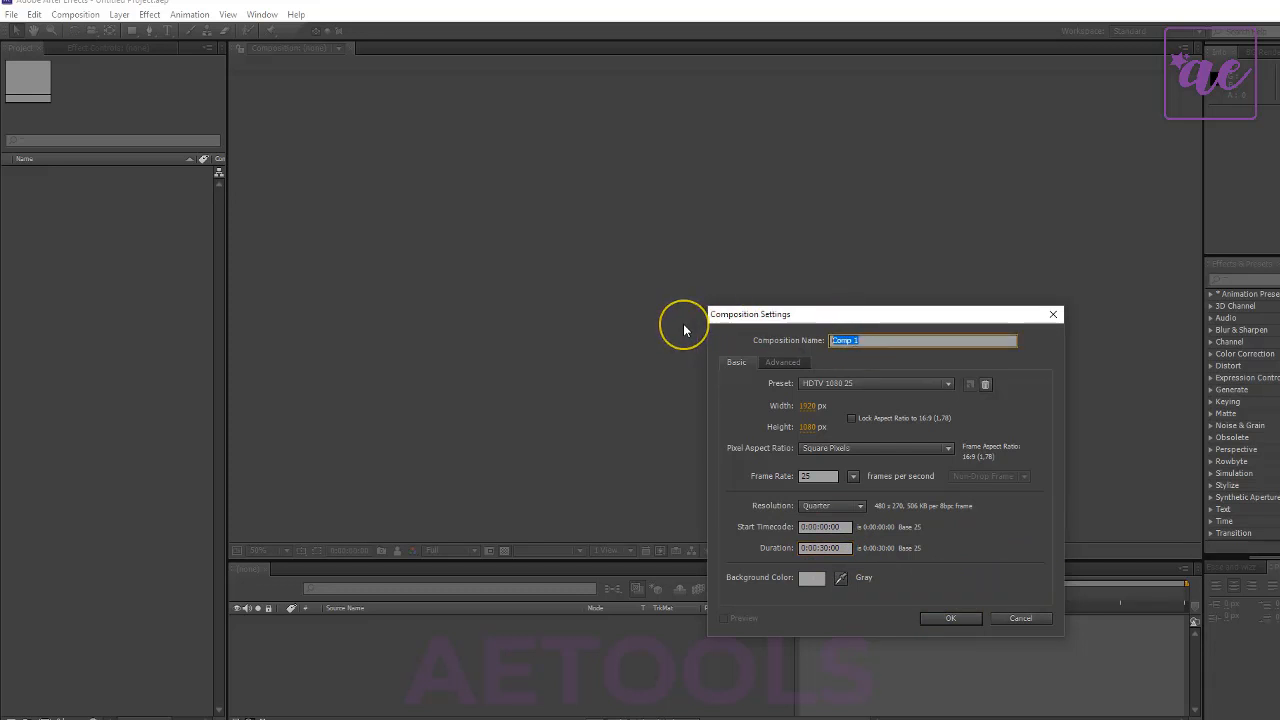
{"action": "type", "text": "Final"}
{"action": "key", "text": "Return"}
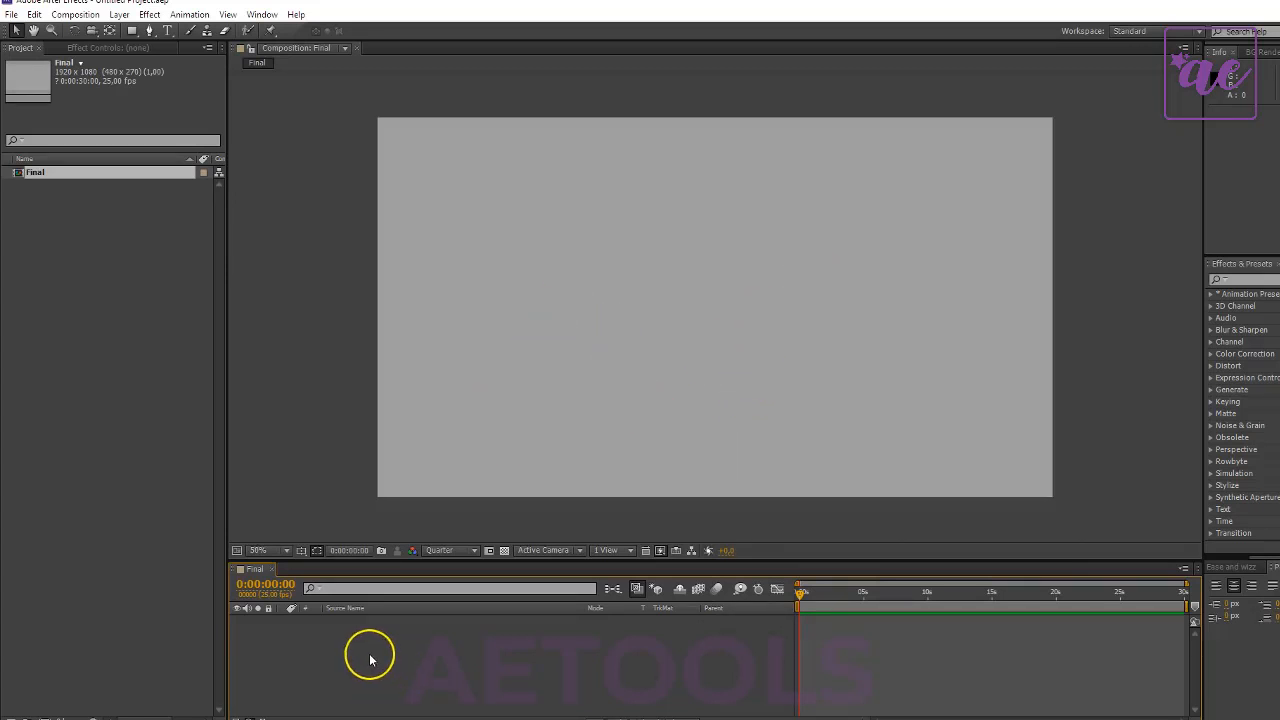
- Import the 01. Bumper Title Main project from the Main Parts ( Main Project ) folder
{"action": "left_click", "coordinate": [129, 457]}
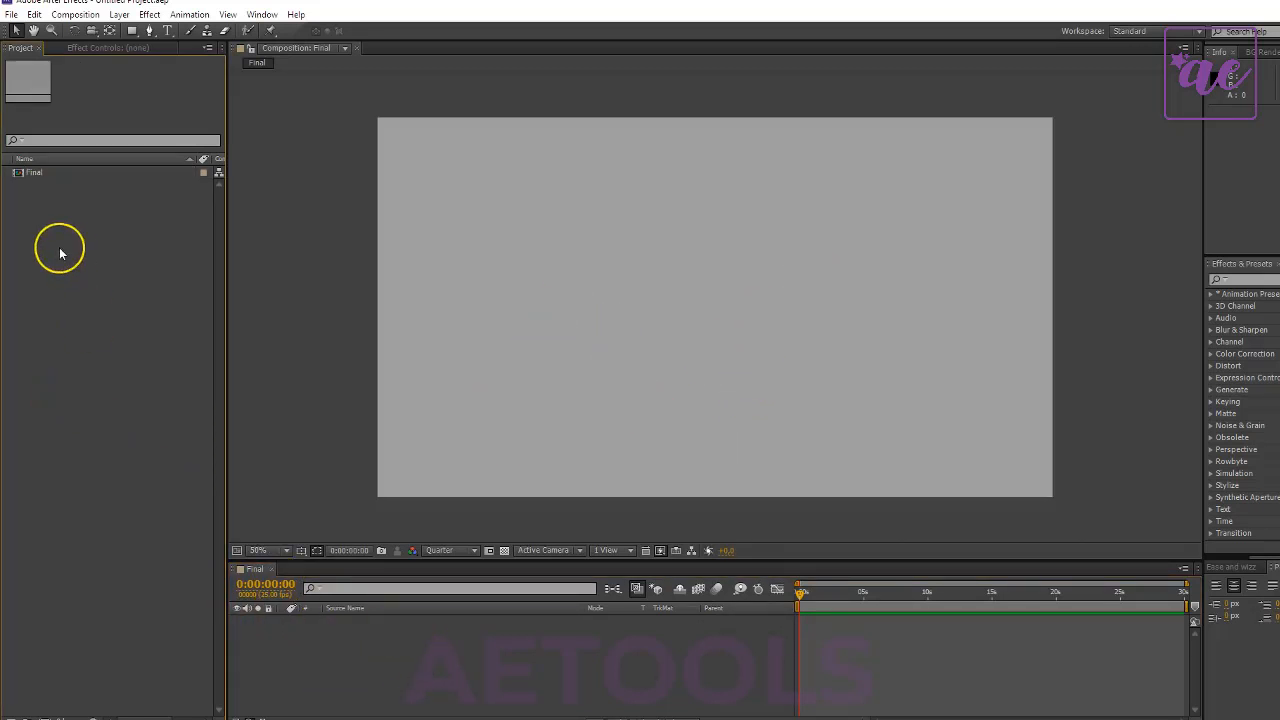
{"action": "left_click", "coordinate": [57, 172]}
{"action": "left_click", "coordinate": [66, 204]}
{"action": "right_click", "coordinate": [91, 190]}
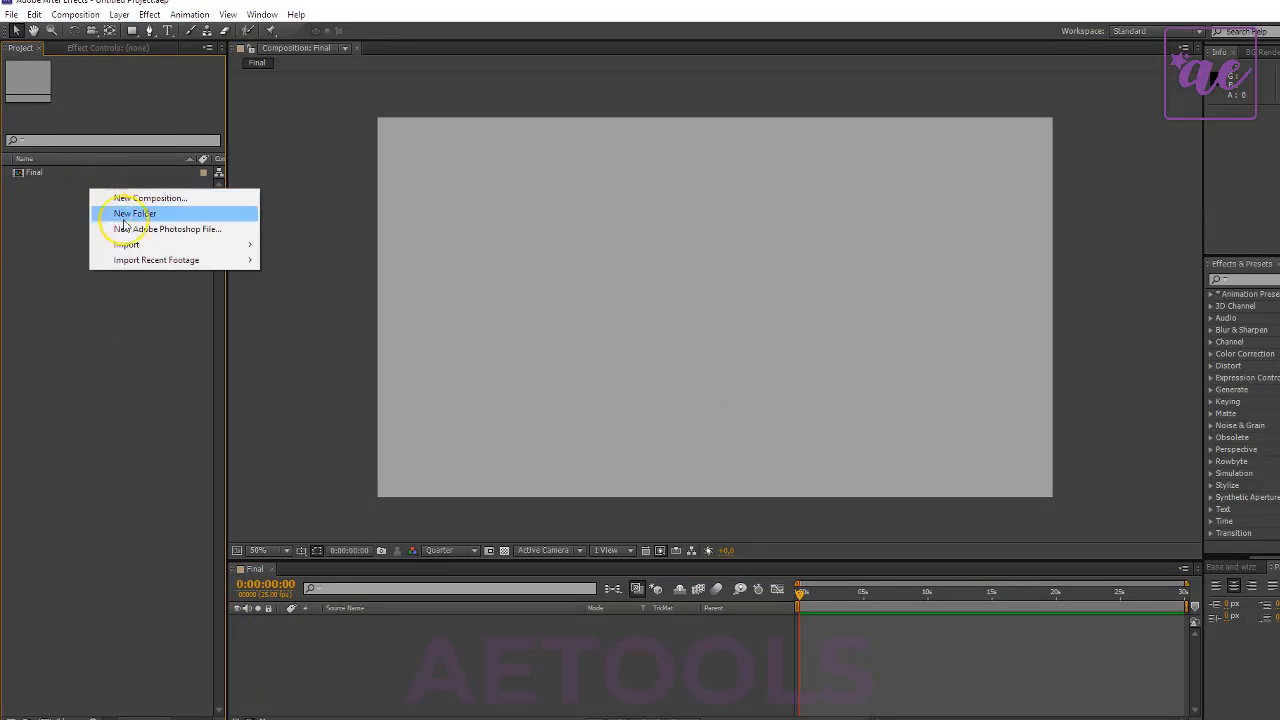
{"action": "mouse_move", "coordinate": [165, 258]}
{"action": "left_click", "coordinate": [297, 246]}
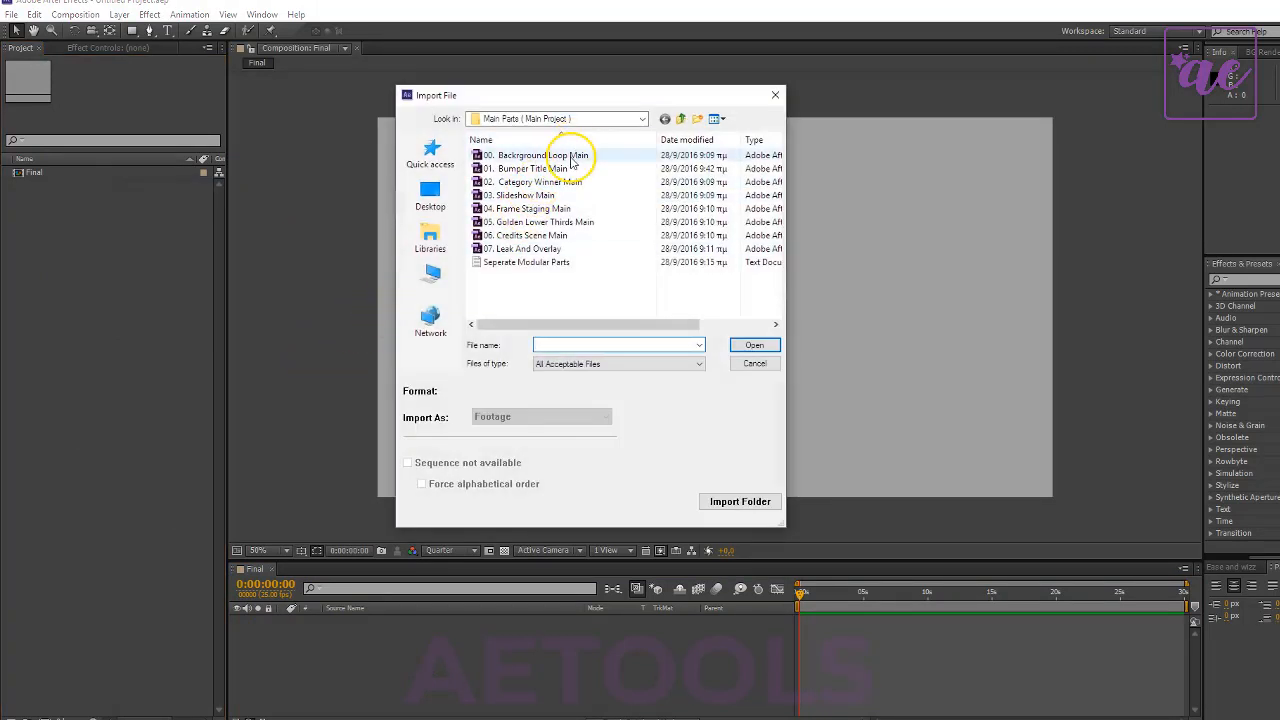
{"action": "left_click", "coordinate": [530, 168]}
{"action": "left_click", "coordinate": [755, 346]}
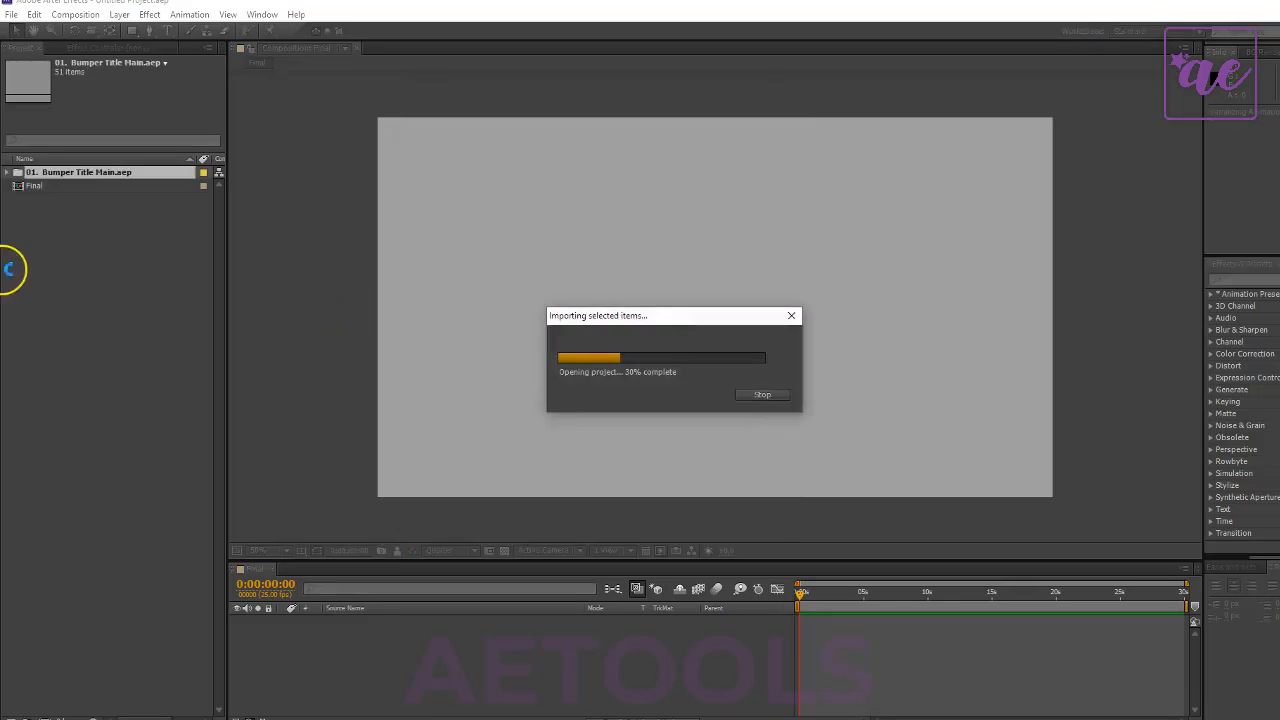
- Expand the imported bumper title project and add the Bumper Scene Main composition to the start of Final
{"action": "double_click", "coordinate": [107, 174]}
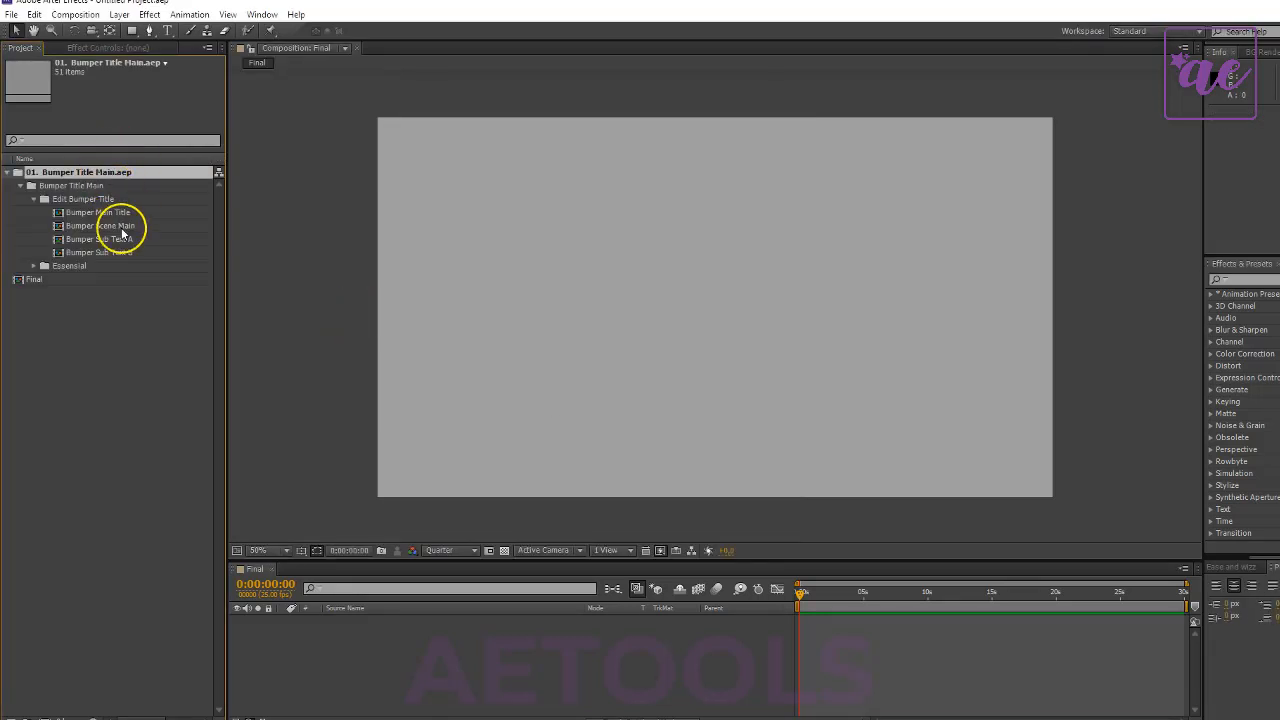
{"action": "left_click_drag", "start_coordinate": [57, 195], "coordinate": [400, 640]}
{"action": "left_click", "coordinate": [88, 201]}
{"action": "left_click", "coordinate": [94, 212]}
{"action": "left_click", "coordinate": [118, 227]}
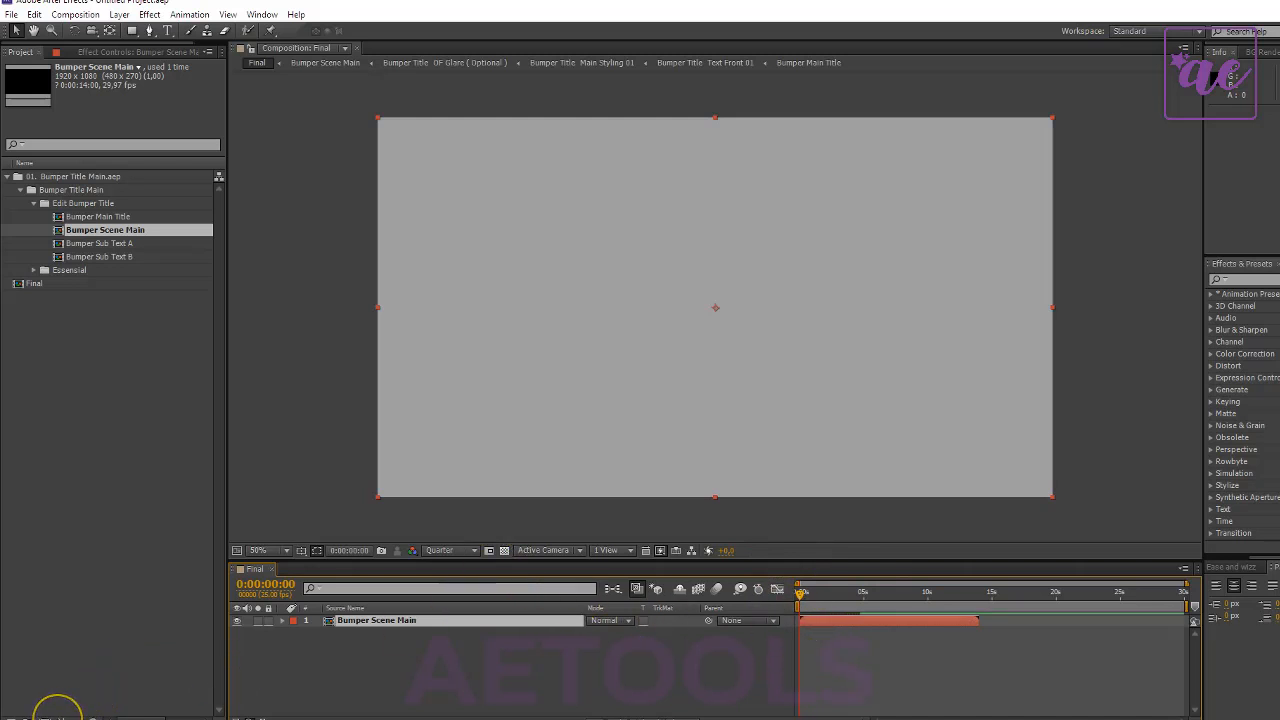
- Set the project's color depth to 16 bits per channel
{"action": "left_click", "coordinate": [55, 714]}
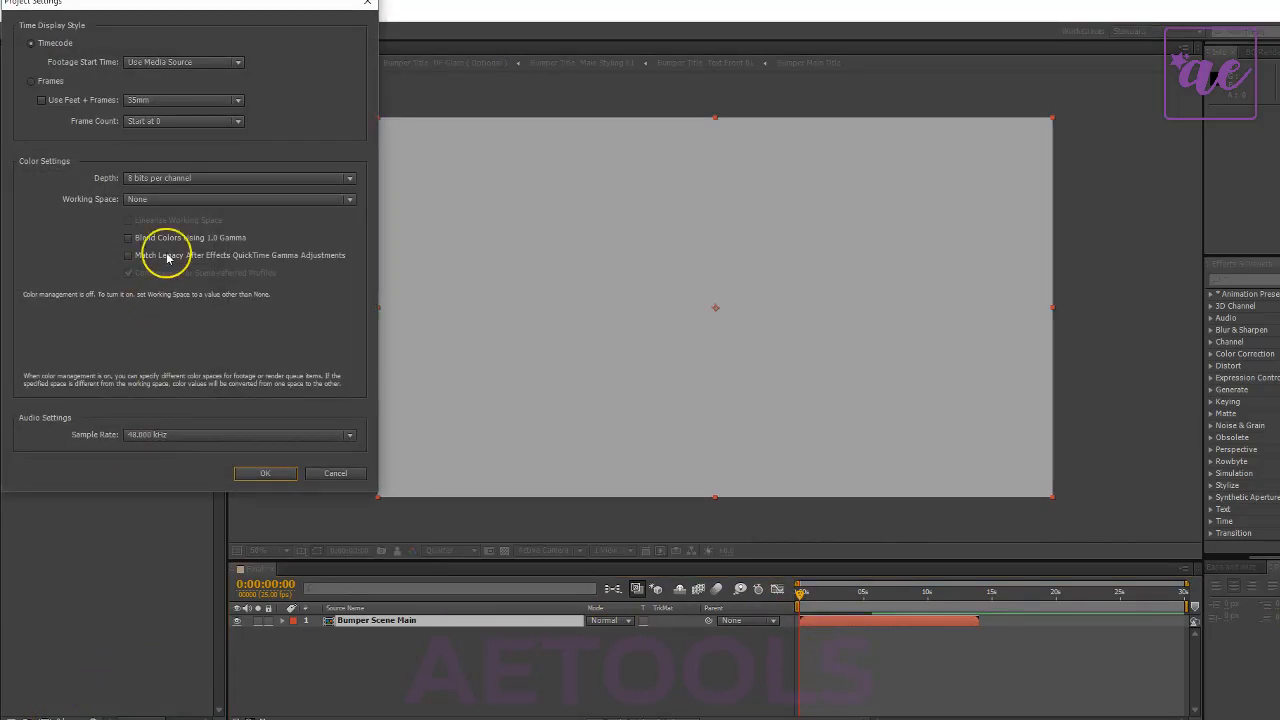
{"action": "left_click", "coordinate": [172, 177]}
{"action": "left_click", "coordinate": [198, 209]}
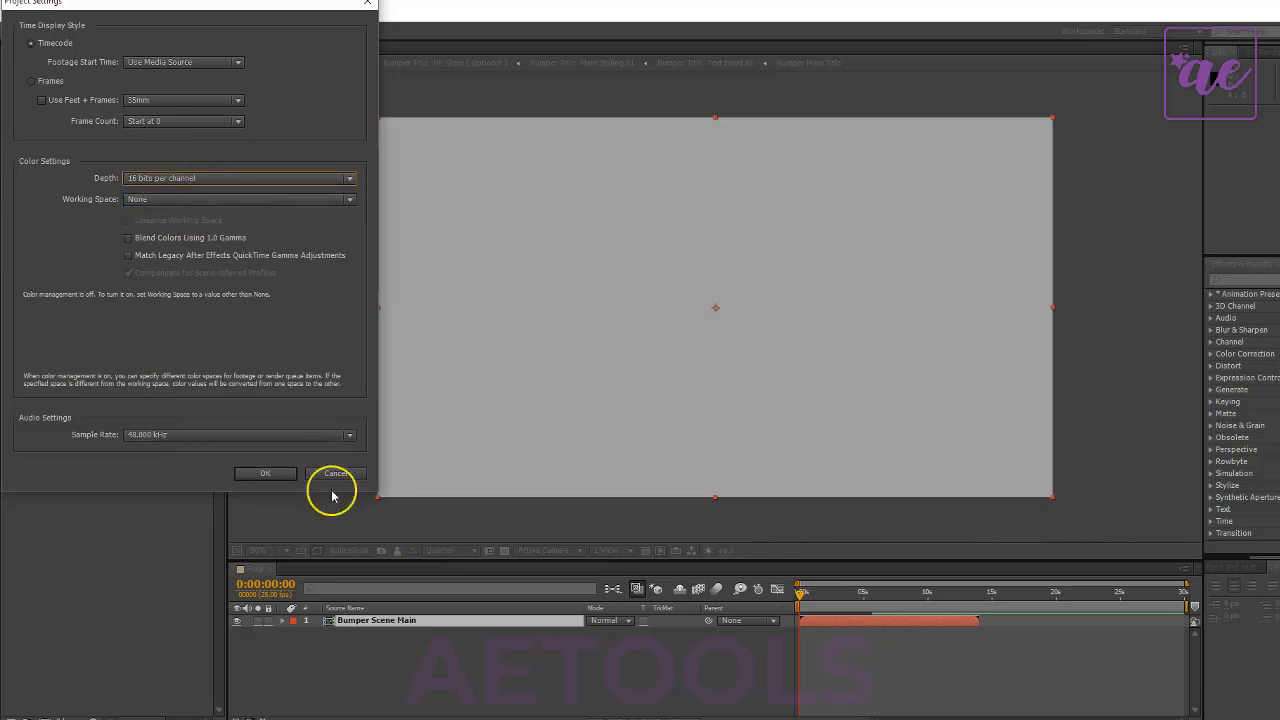
{"action": "left_click", "coordinate": [268, 473]}
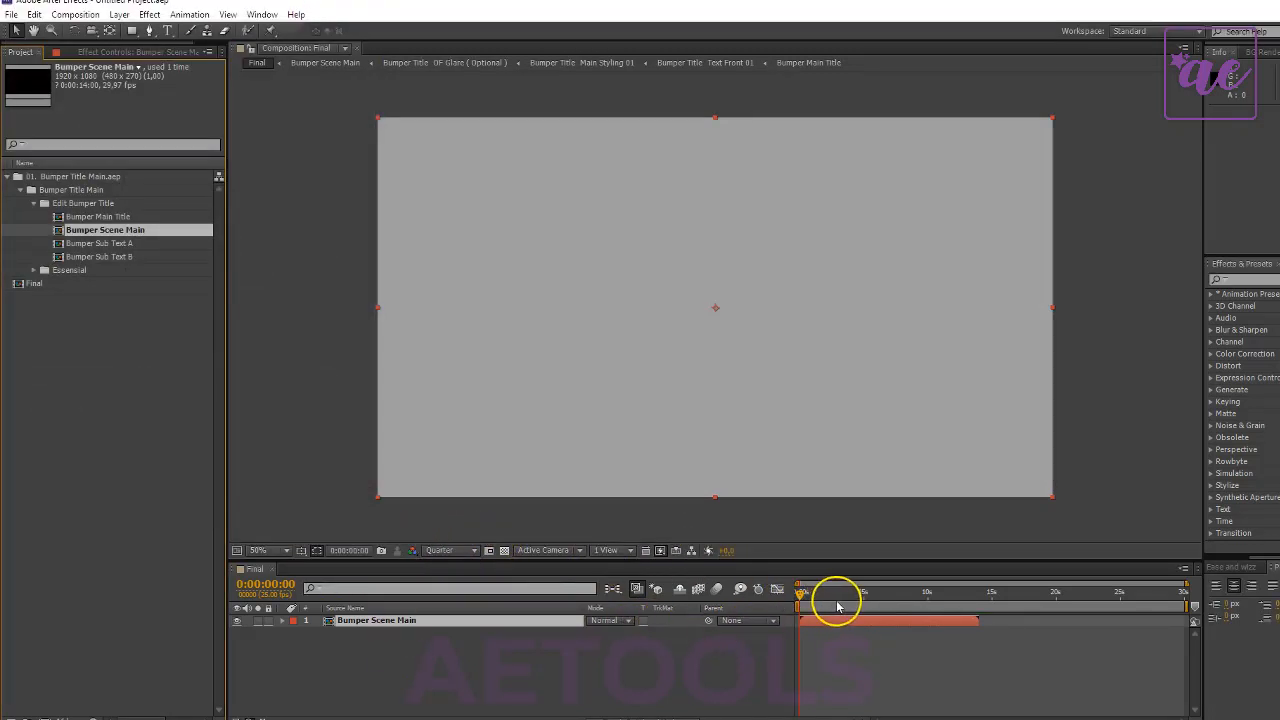
- Preview the bumper scene at several times in the Final composition, from its start to its end title
{"action": "left_click_drag", "start_coordinate": [821, 595], "coordinate": [811, 592]}
{"action": "left_click_drag", "start_coordinate": [799, 588], "coordinate": [775, 597]}
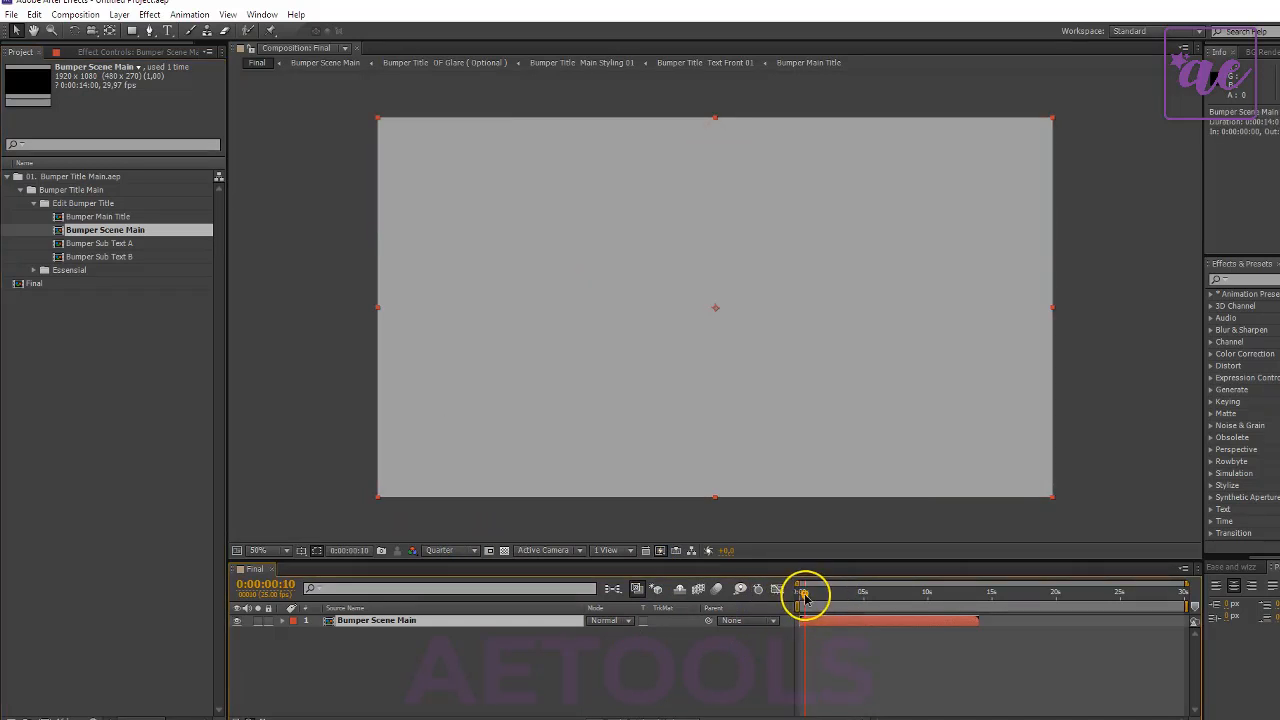
{"action": "key", "text": "space"}
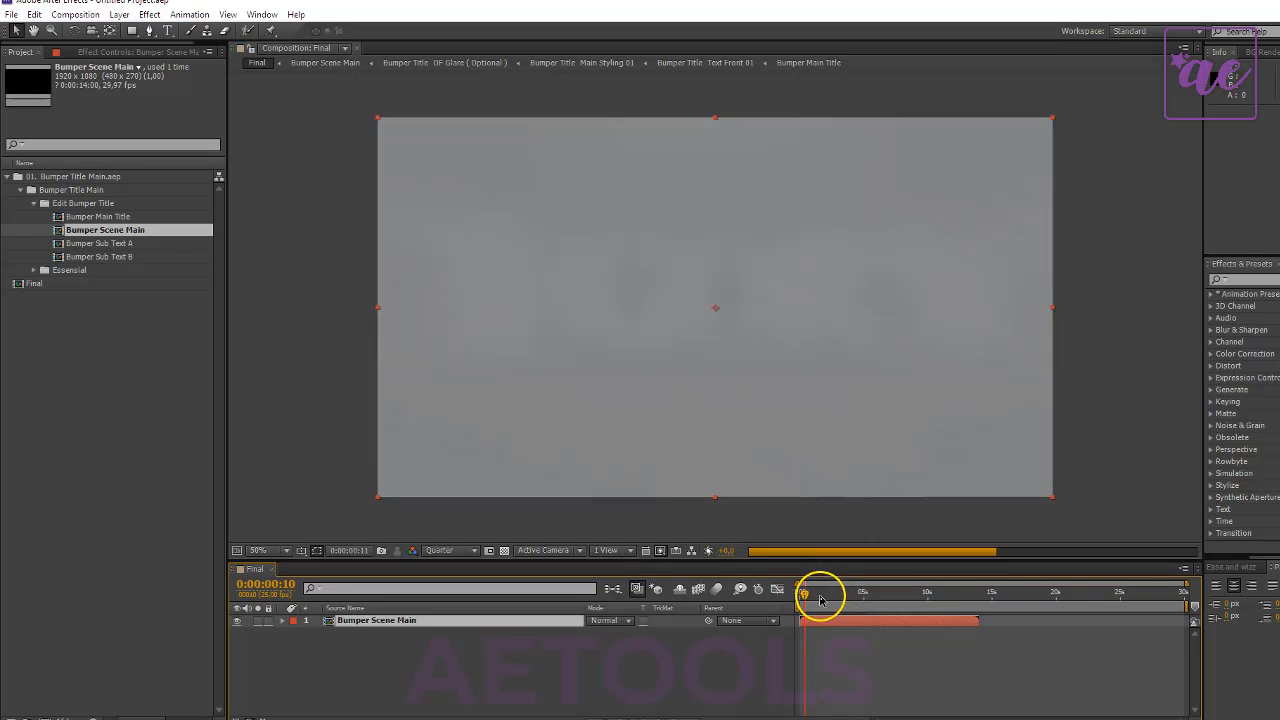
{"action": "left_click", "coordinate": [820, 594]}
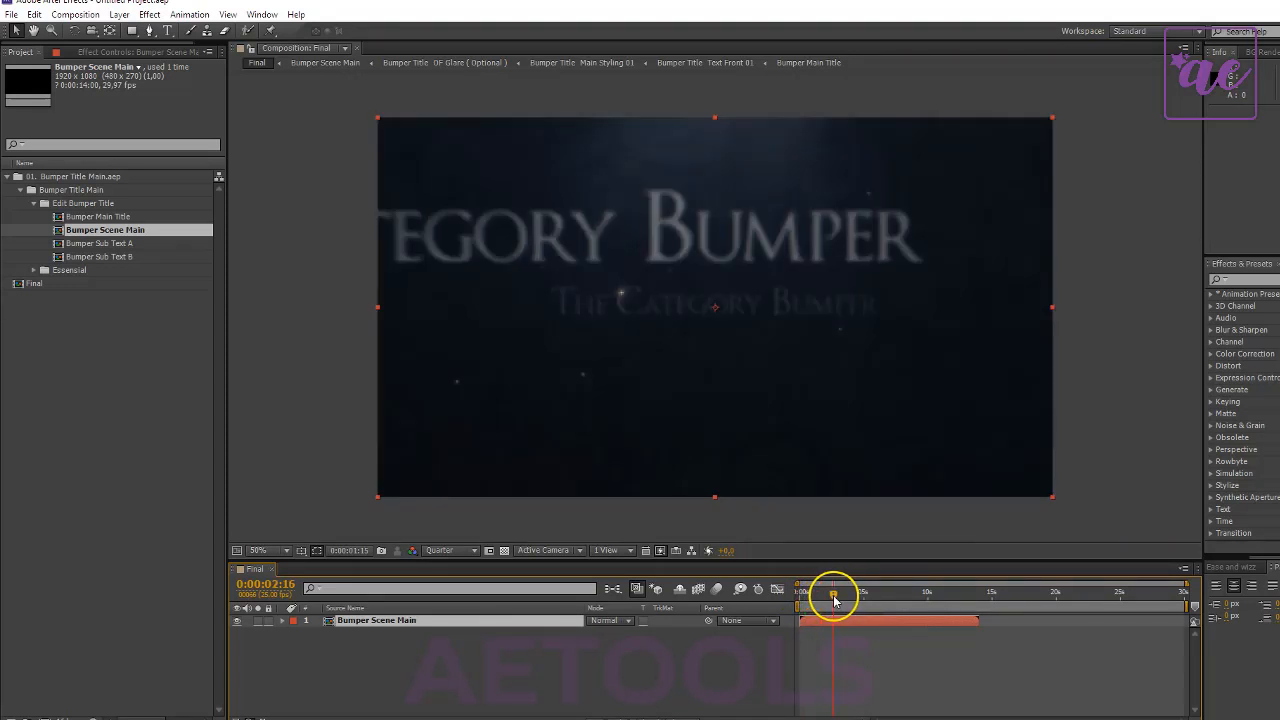
{"action": "left_click_drag", "start_coordinate": [835, 598], "coordinate": [878, 598]}
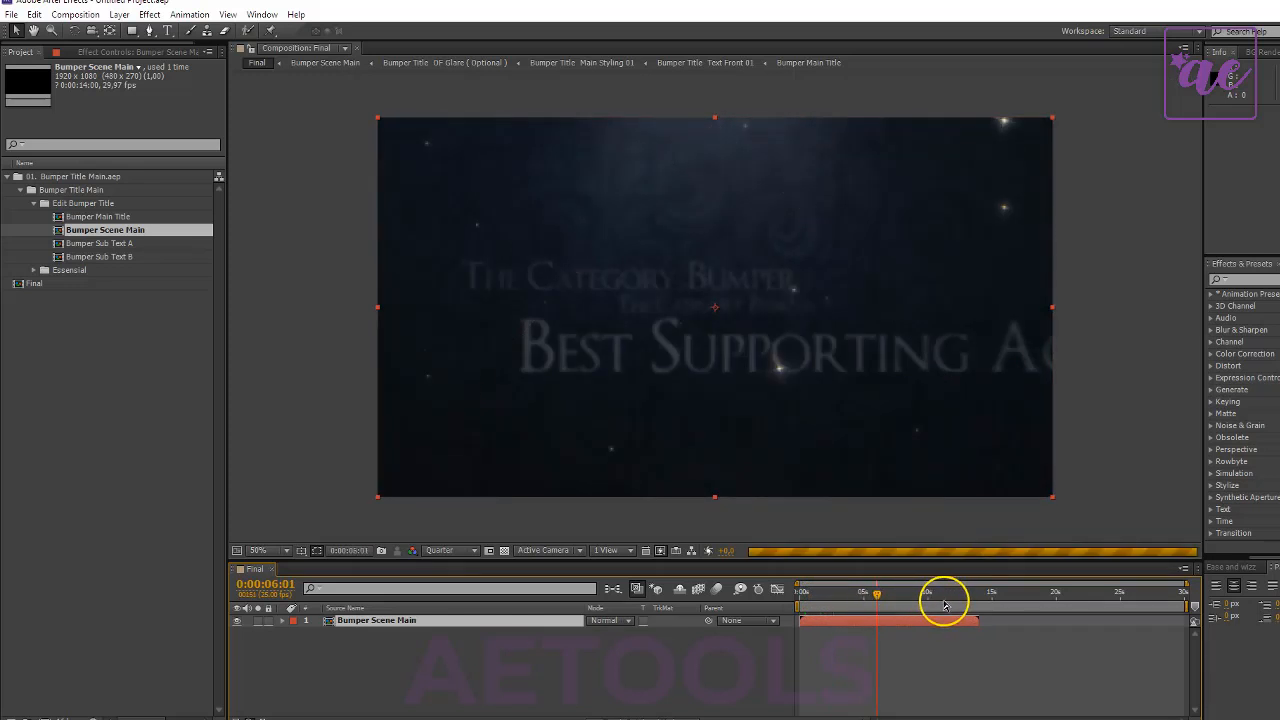
{"action": "left_click_drag", "start_coordinate": [944, 604], "coordinate": [953, 597]}
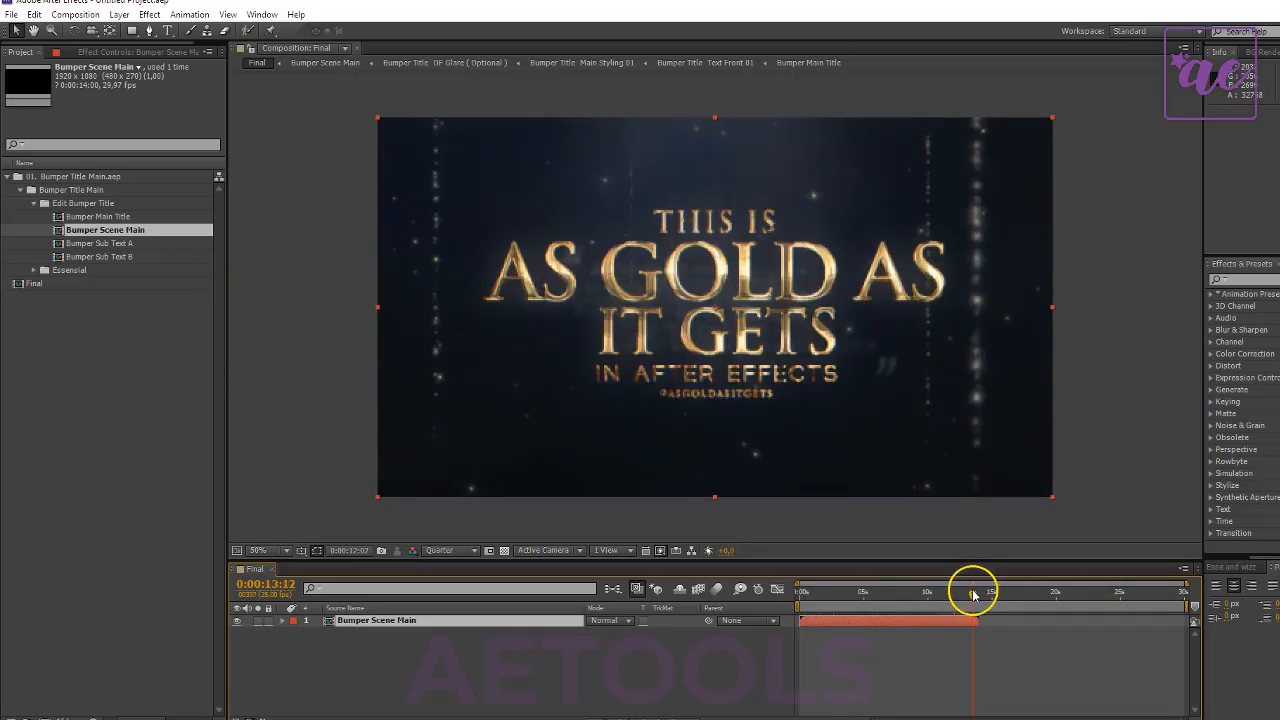
{"action": "left_click_drag", "start_coordinate": [974, 594], "coordinate": [967, 594]}
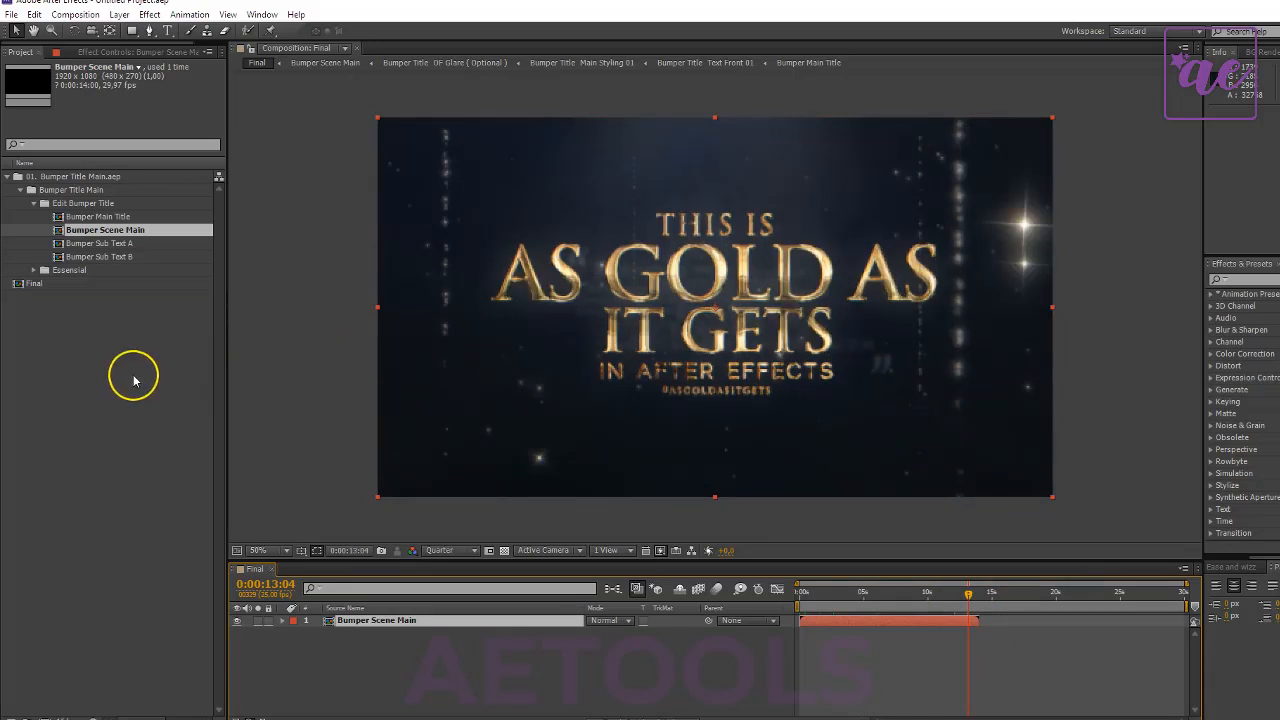
- Import the _Slide Extend Main project from the Scenes Extend ( Addons ) folder
{"action": "left_click", "coordinate": [218, 388]}
{"action": "double_click", "coordinate": [67, 350]}
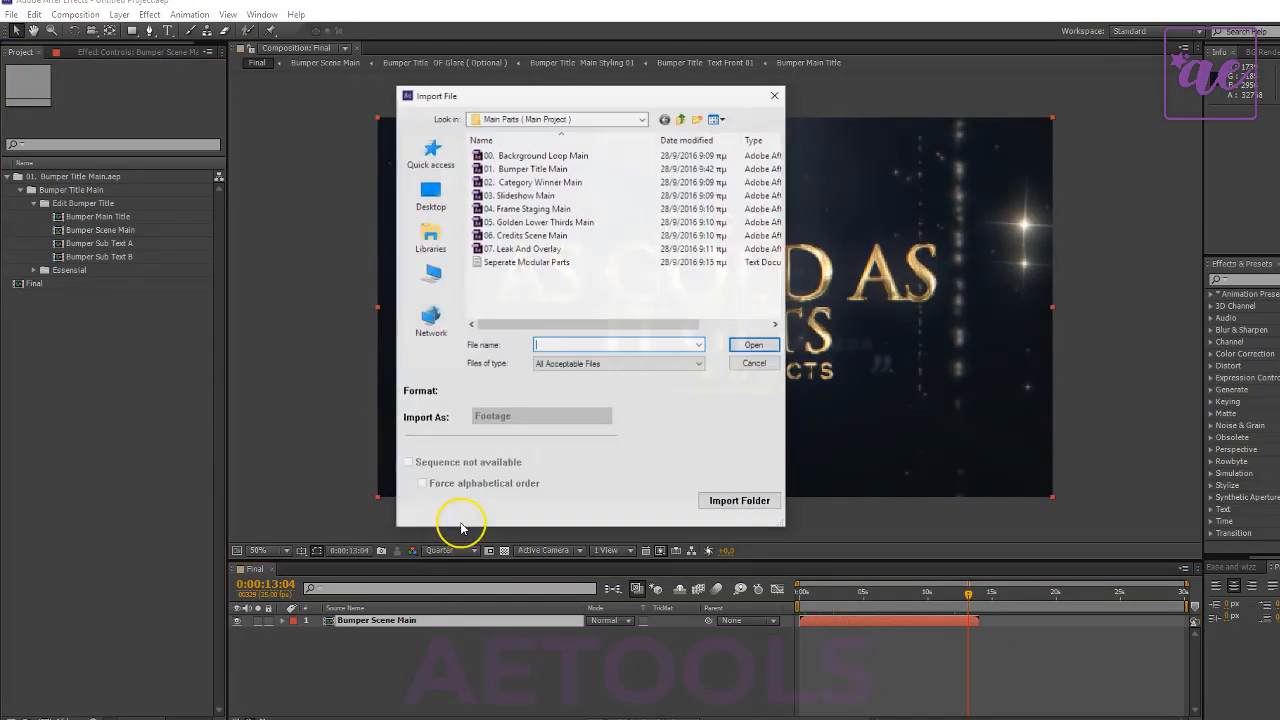
{"action": "left_click", "coordinate": [575, 197]}
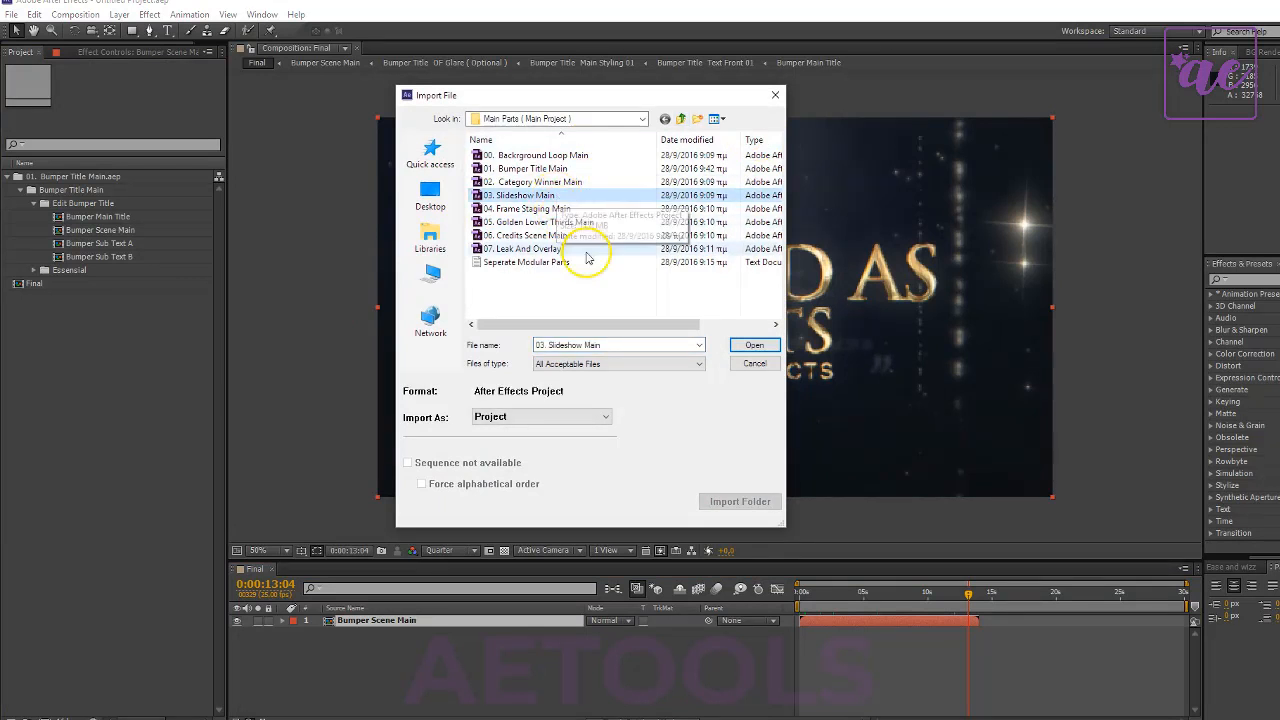
{"action": "left_click", "coordinate": [681, 119]}
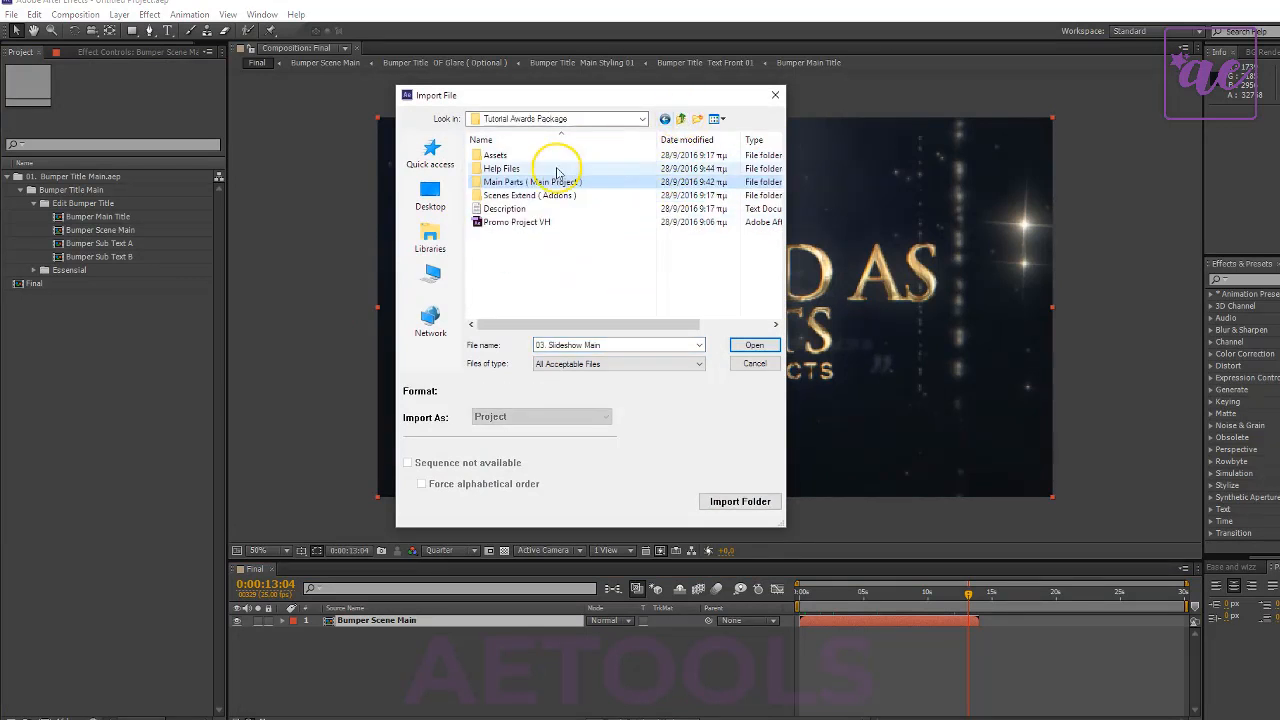
{"action": "double_click", "coordinate": [545, 194]}
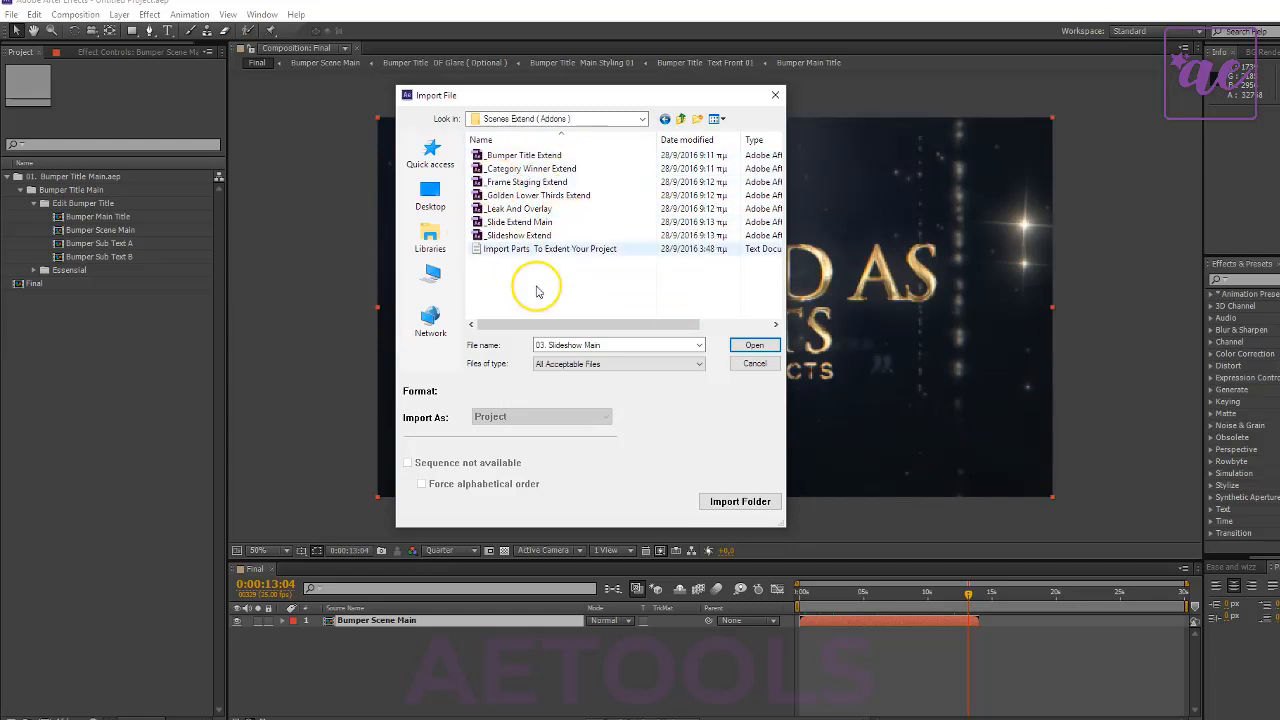
{"action": "double_click", "coordinate": [519, 227]}
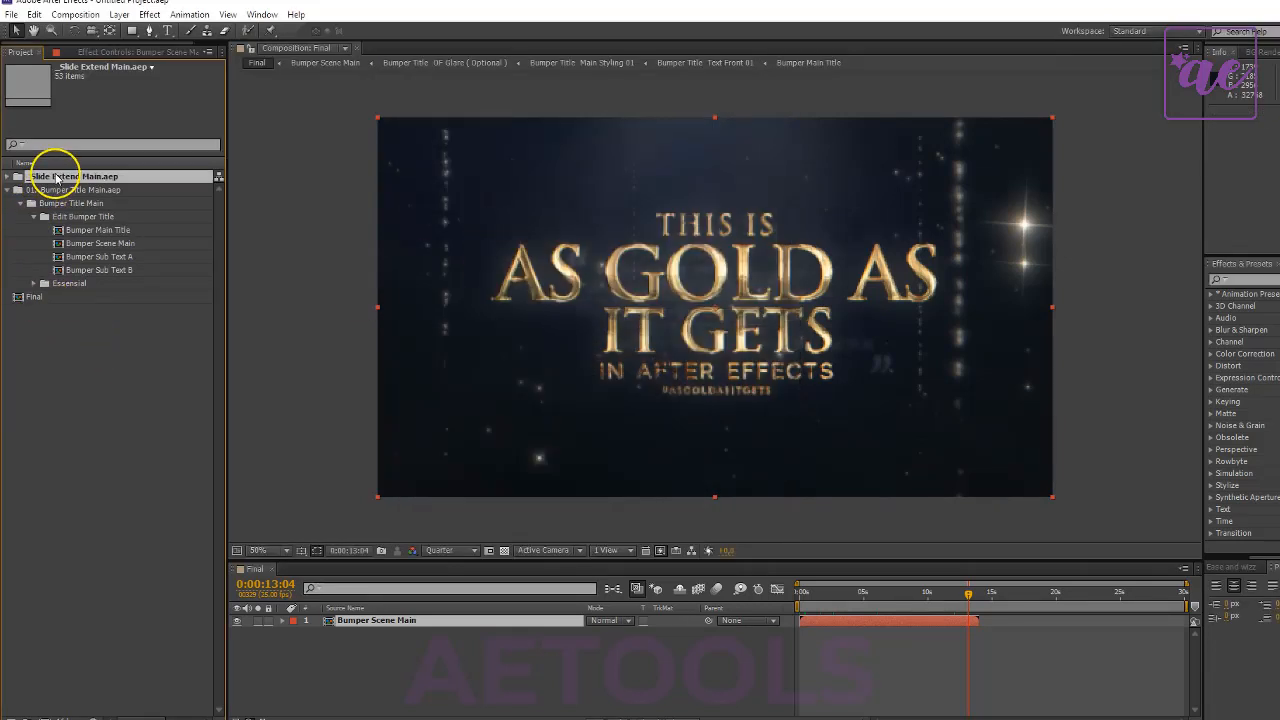
- Expand the imported slide project and rename its Slide 00 folder as Slide 01 - ( Extend Main )
{"action": "double_click", "coordinate": [58, 178]}
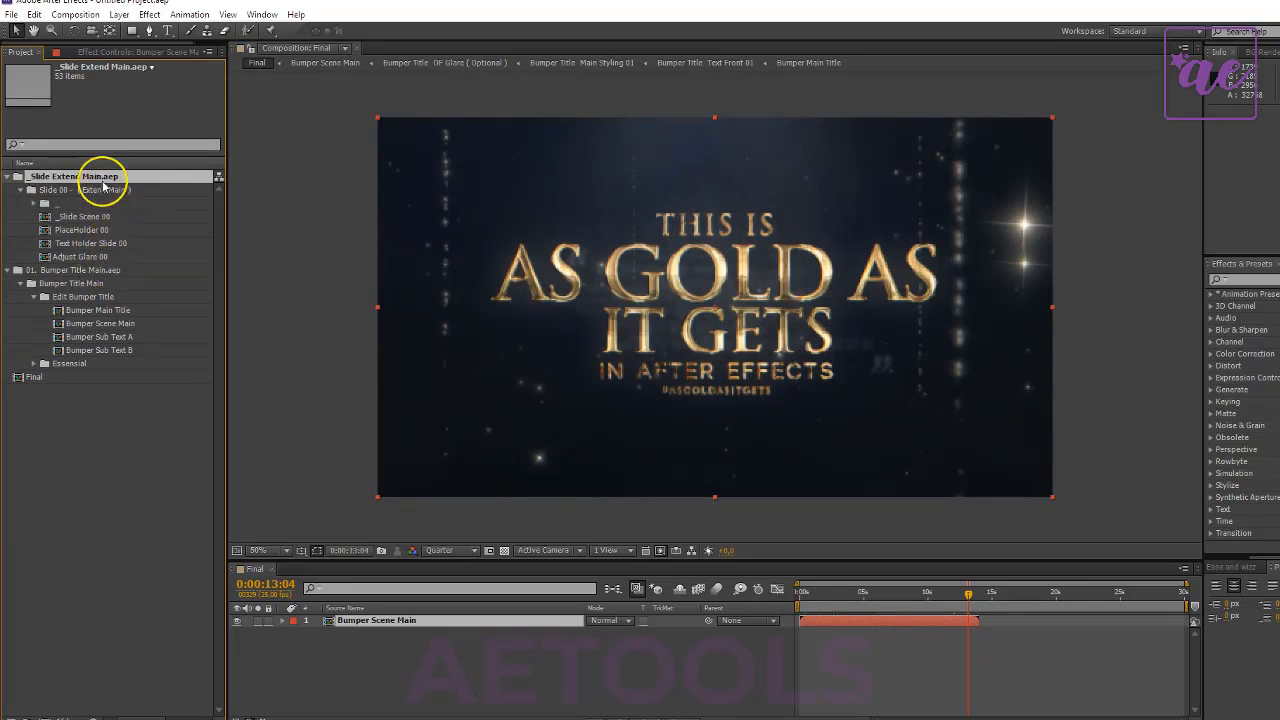
{"action": "left_click", "coordinate": [106, 190]}
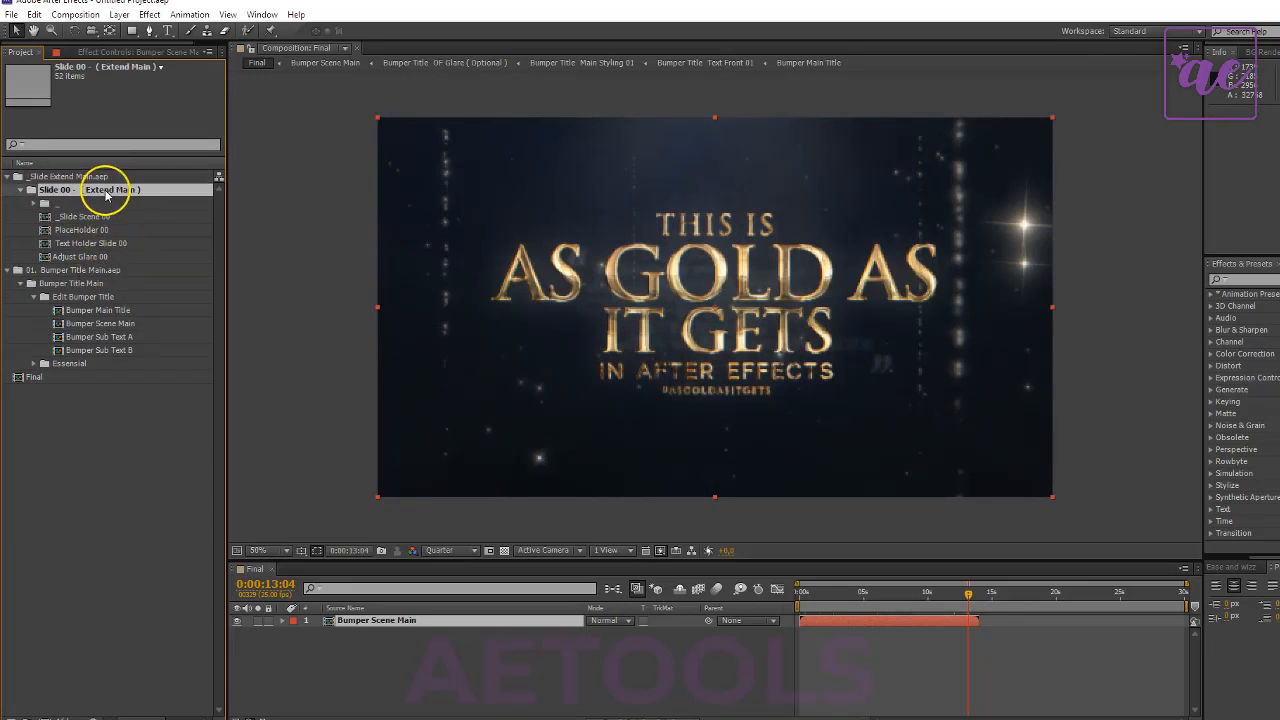
{"action": "left_click", "coordinate": [108, 216]}
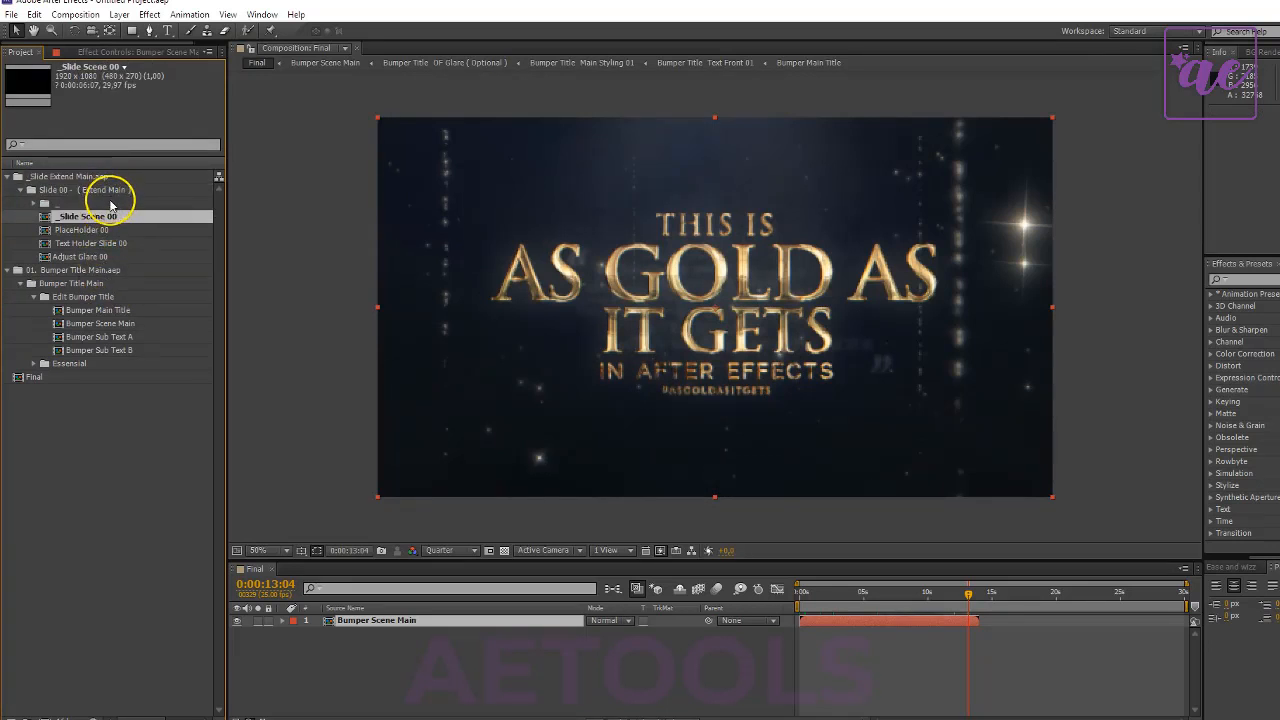
{"action": "left_click", "coordinate": [83, 195]}
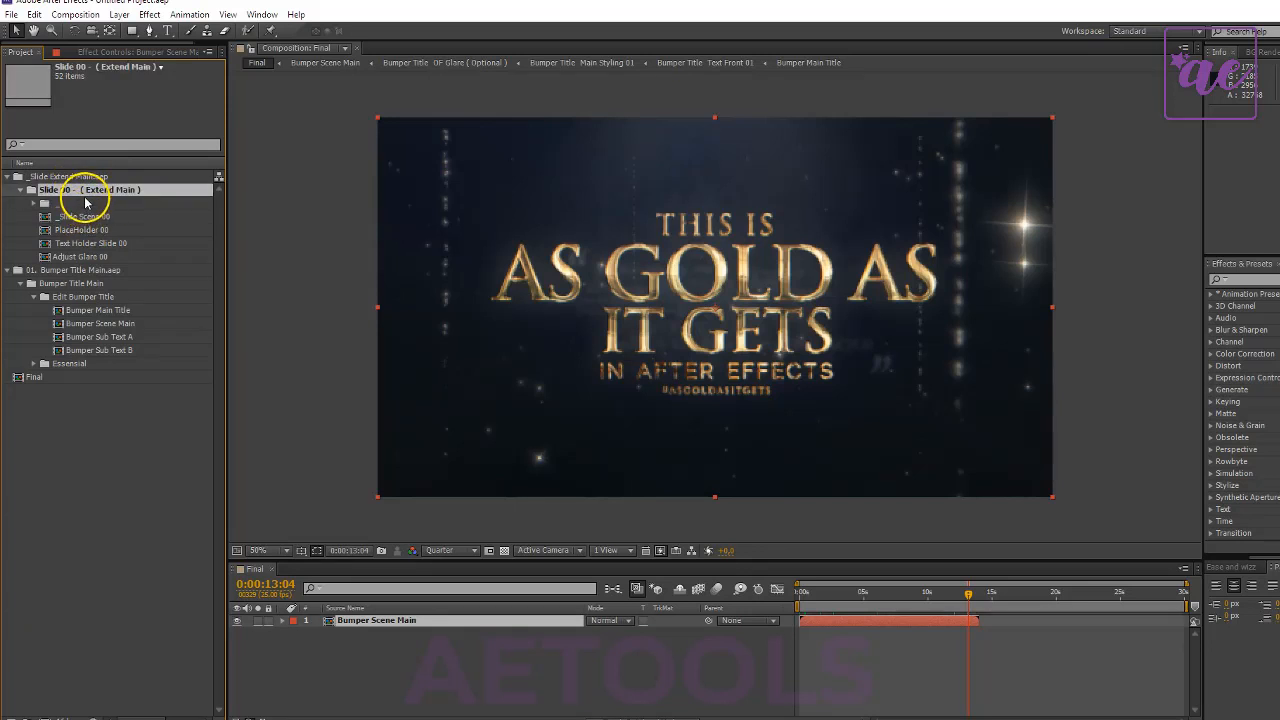
{"action": "key", "text": "Return"}
{"action": "left_click", "coordinate": [163, 189]}
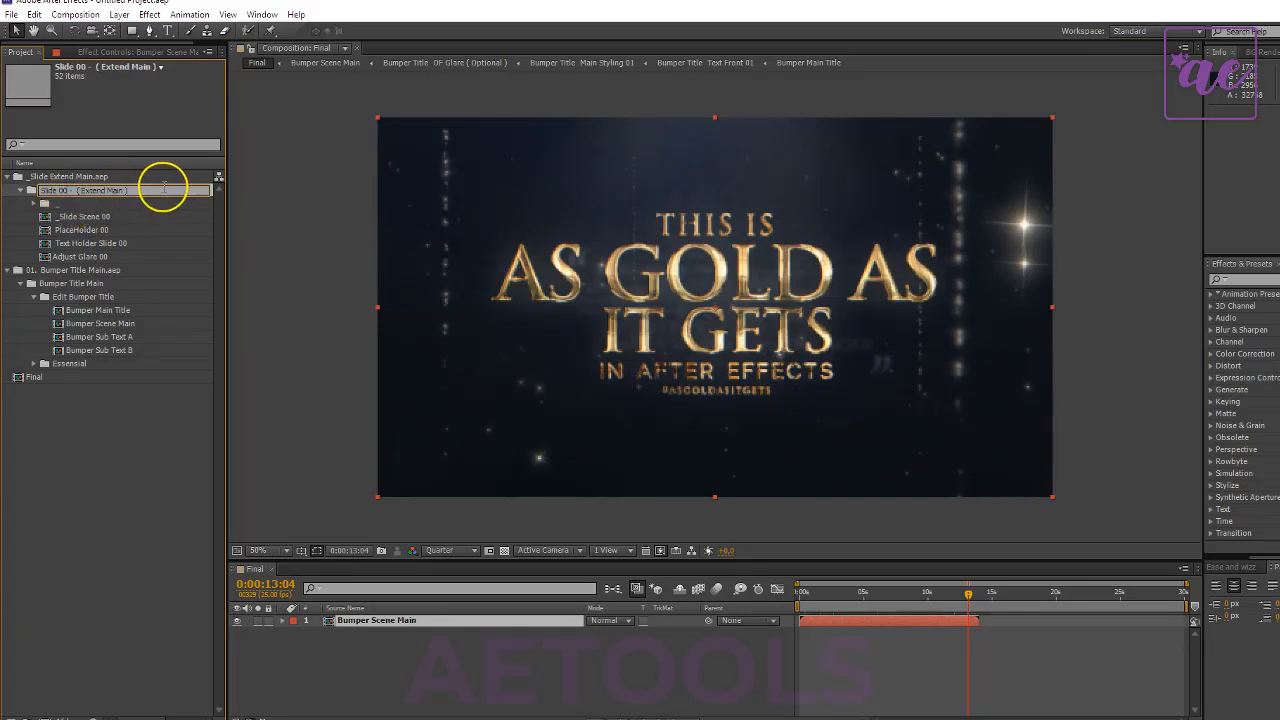
- Rename the slide folder's compositions as _Slide Scene 01, PlaceHolder 01, Text Holder Slide 01 and Adjust Glare 01
{"action": "left_click", "coordinate": [114, 216]}
{"action": "key", "text": "Return"}
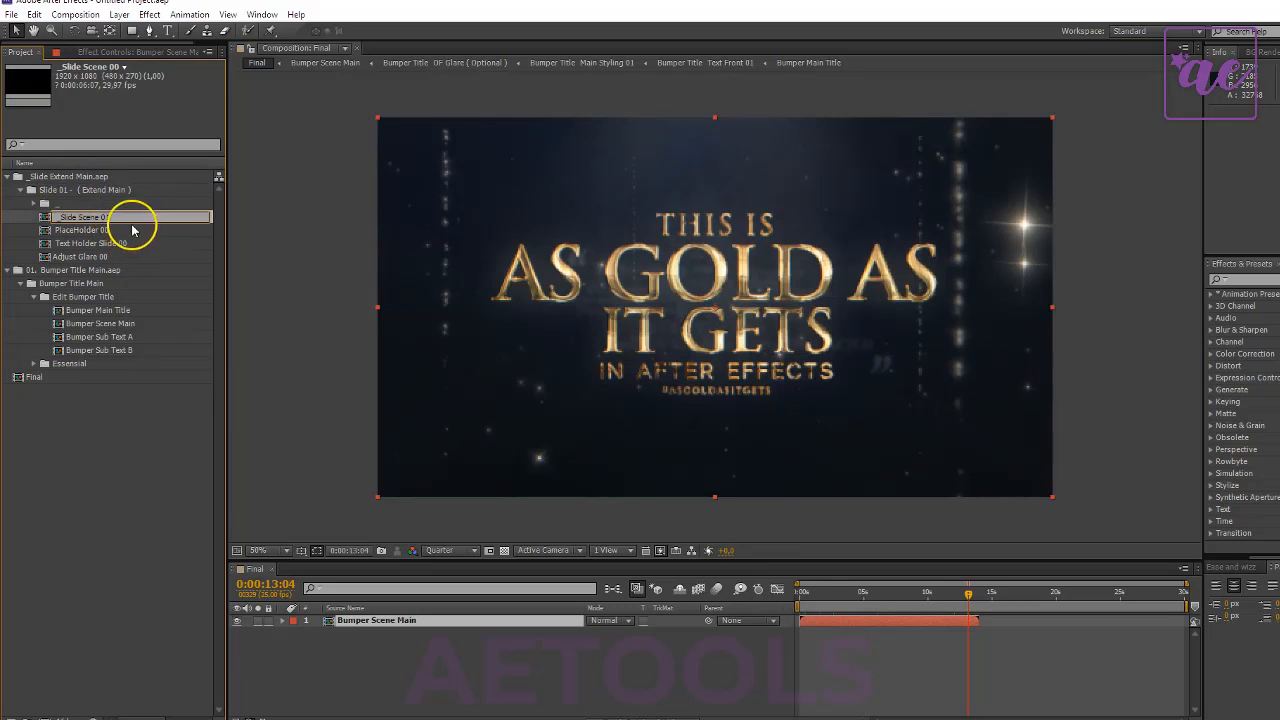
{"action": "left_click", "coordinate": [131, 230]}
{"action": "key", "text": "Return"}
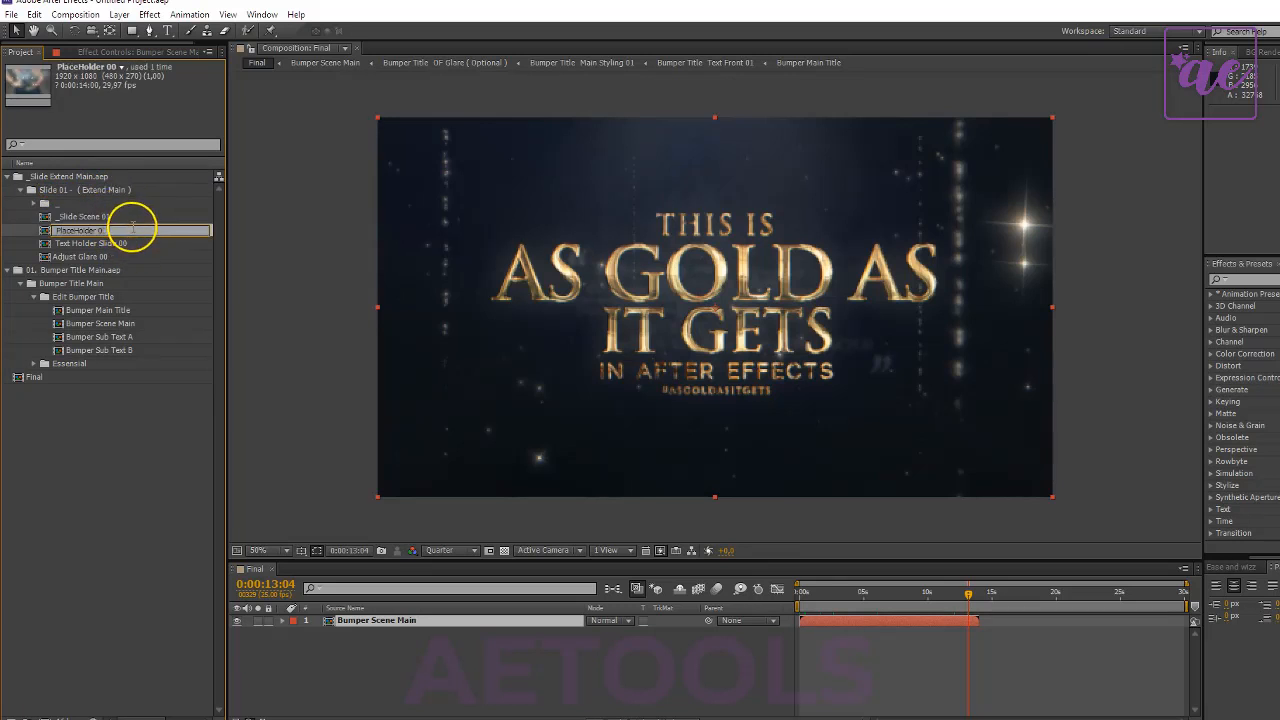
{"action": "type", "text": "1"}
{"action": "left_click", "coordinate": [138, 245]}
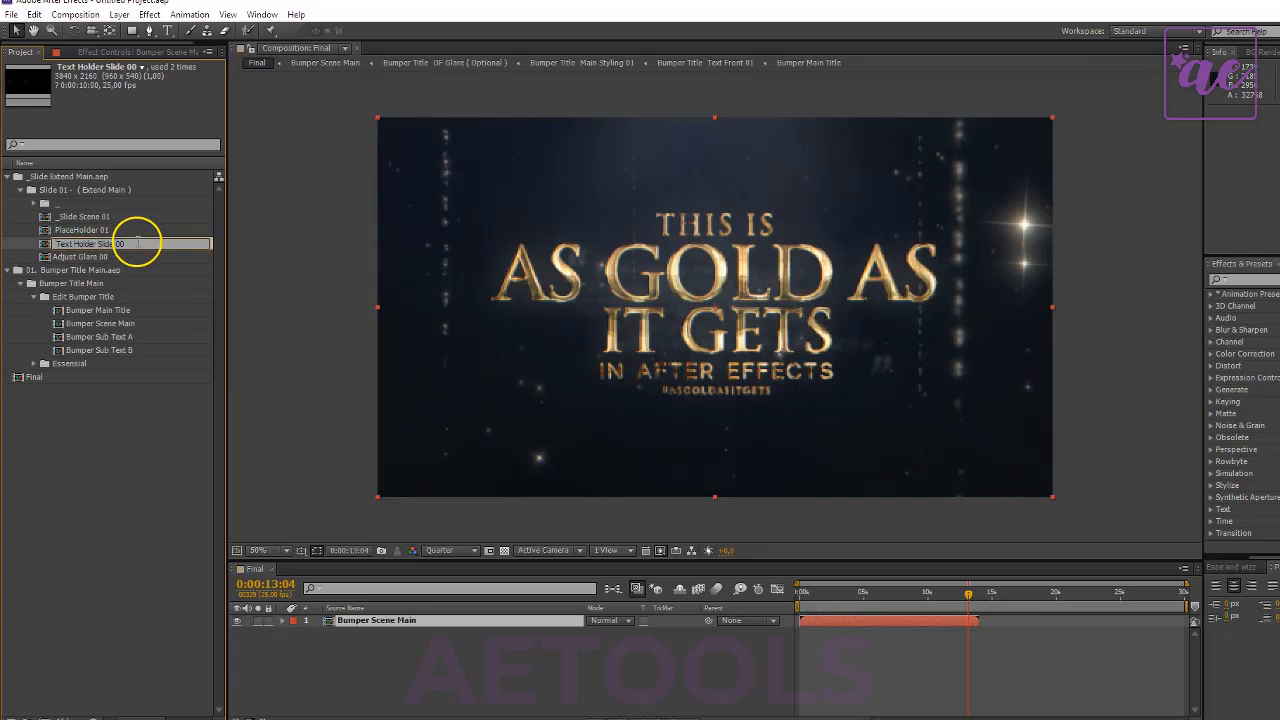
{"action": "left_click", "coordinate": [138, 257]}
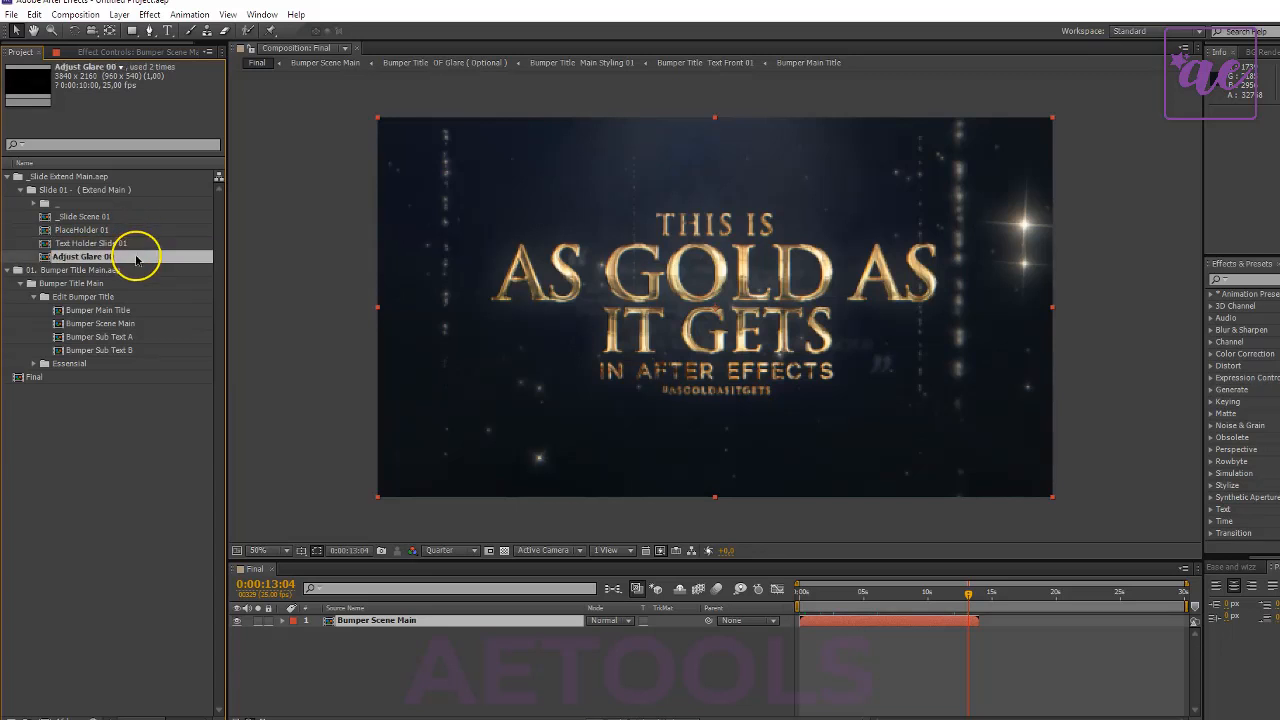
{"action": "key", "text": "Return"}
{"action": "type", "text": "1"}
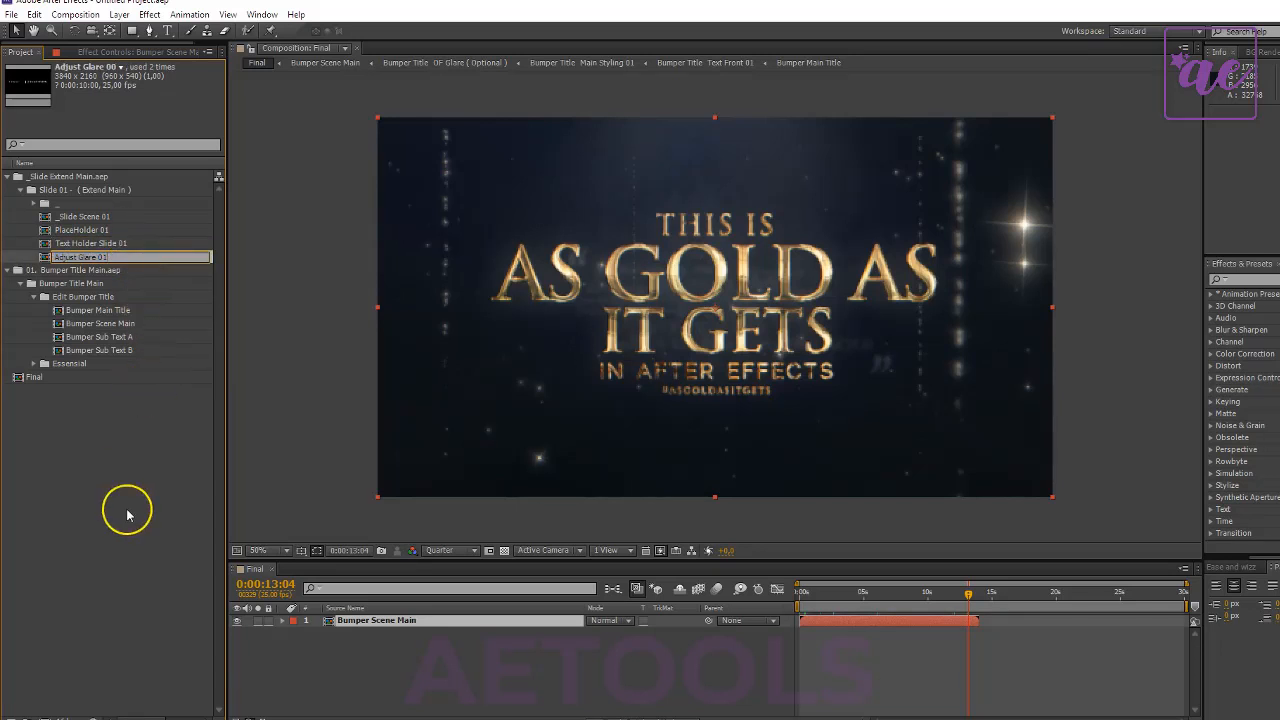
{"action": "left_click", "coordinate": [128, 508]}
- Rename the imported _Slide Extend Main.aep folder as _Slide Extend Main 01
{"action": "left_click", "coordinate": [48, 193]}
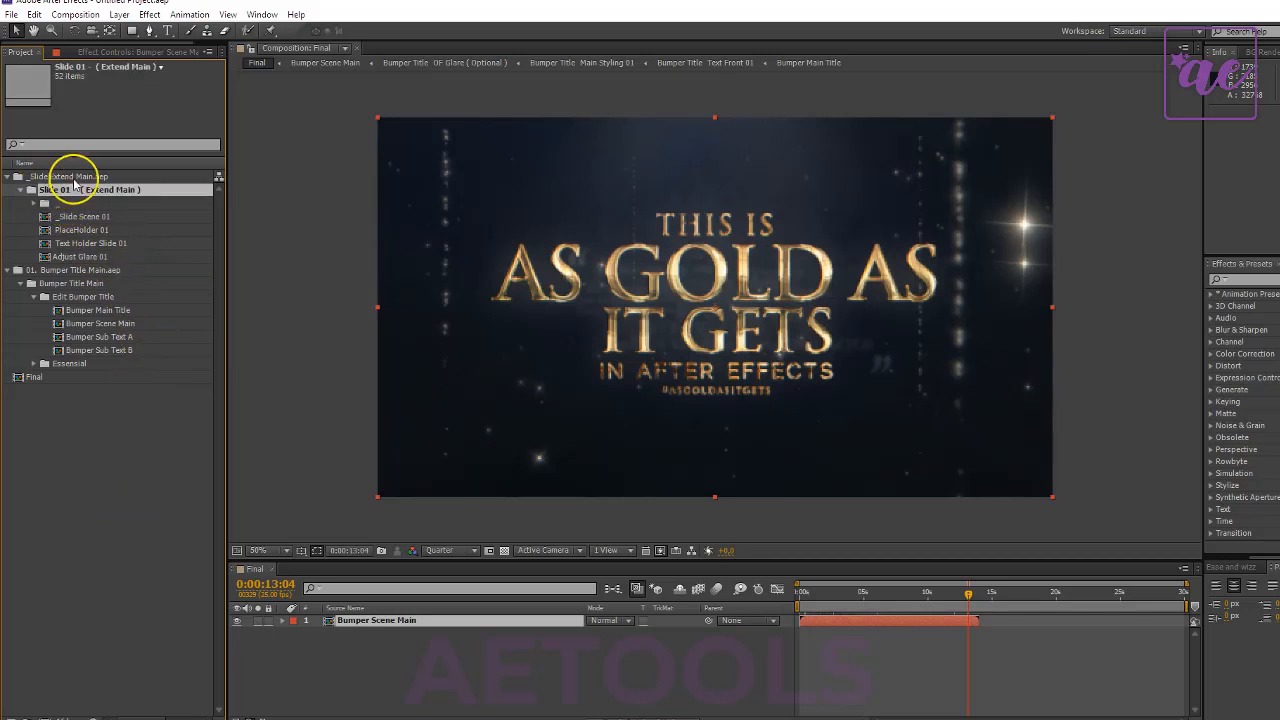
{"action": "left_click", "coordinate": [80, 178]}
{"action": "key", "text": "Return"}
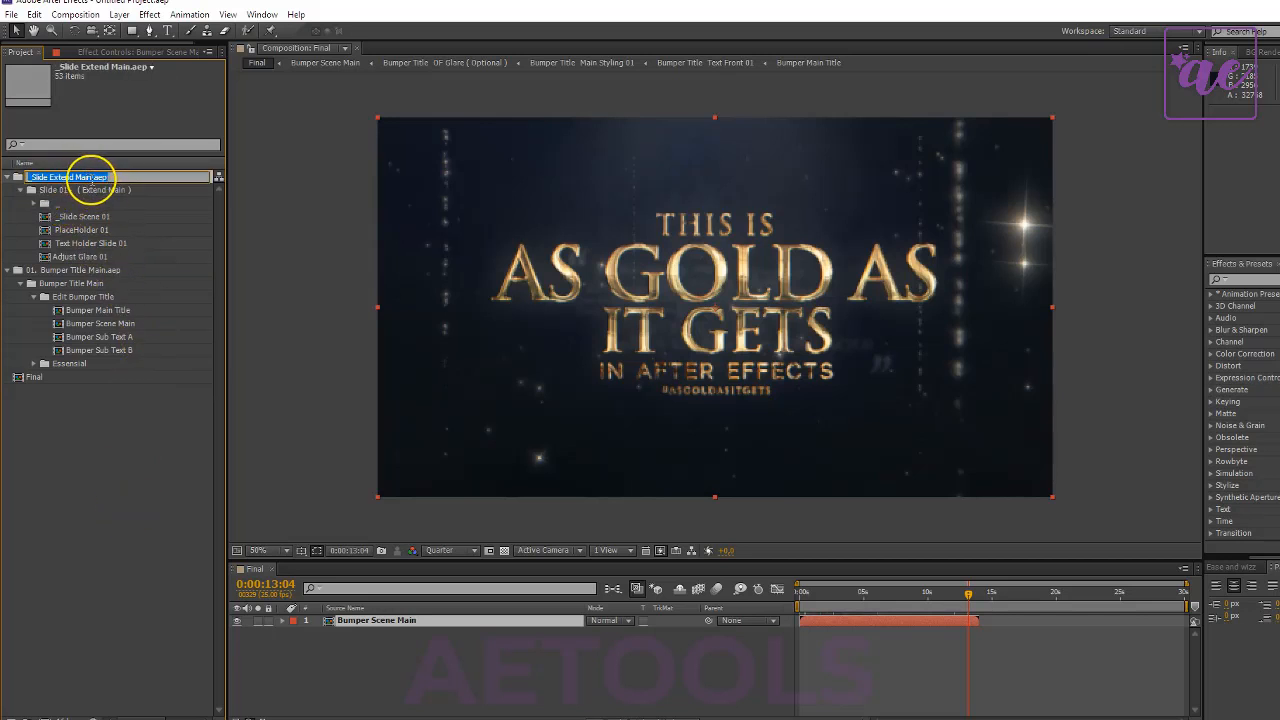
{"action": "left_click_drag", "start_coordinate": [92, 178], "coordinate": [210, 180]}
{"action": "key", "text": "BackSpace"}
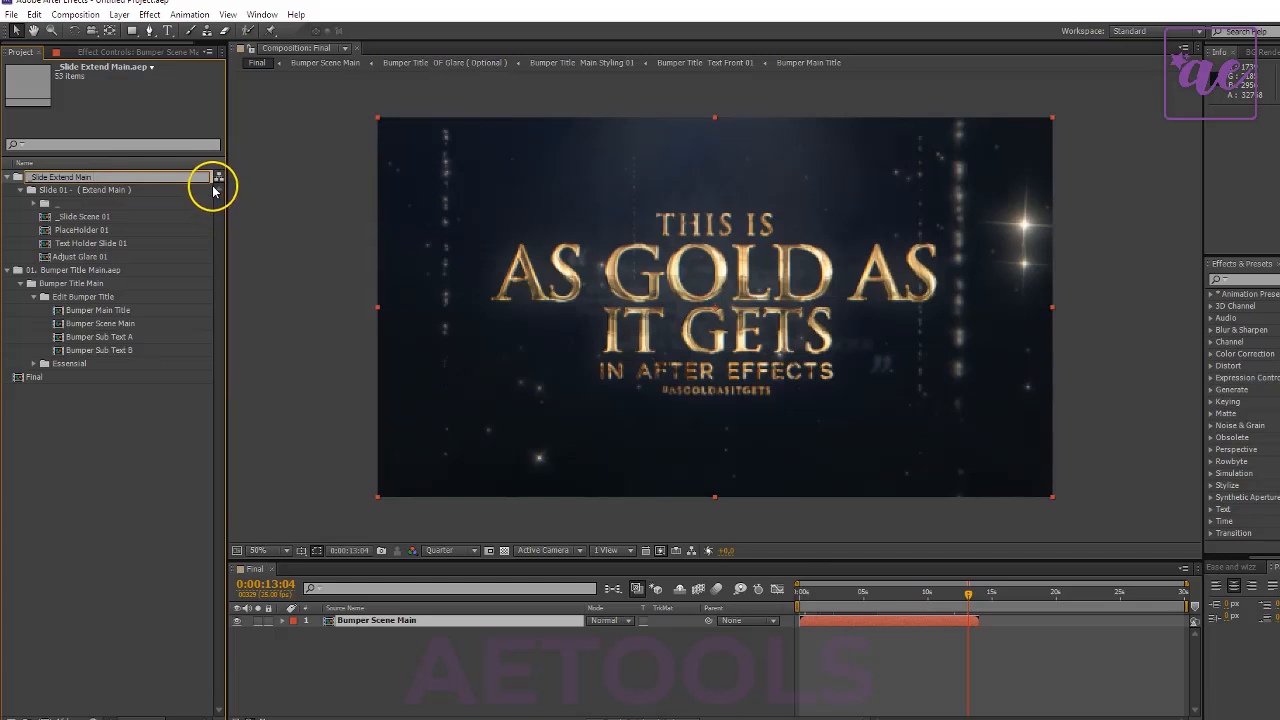
{"action": "left_click", "coordinate": [89, 540]}
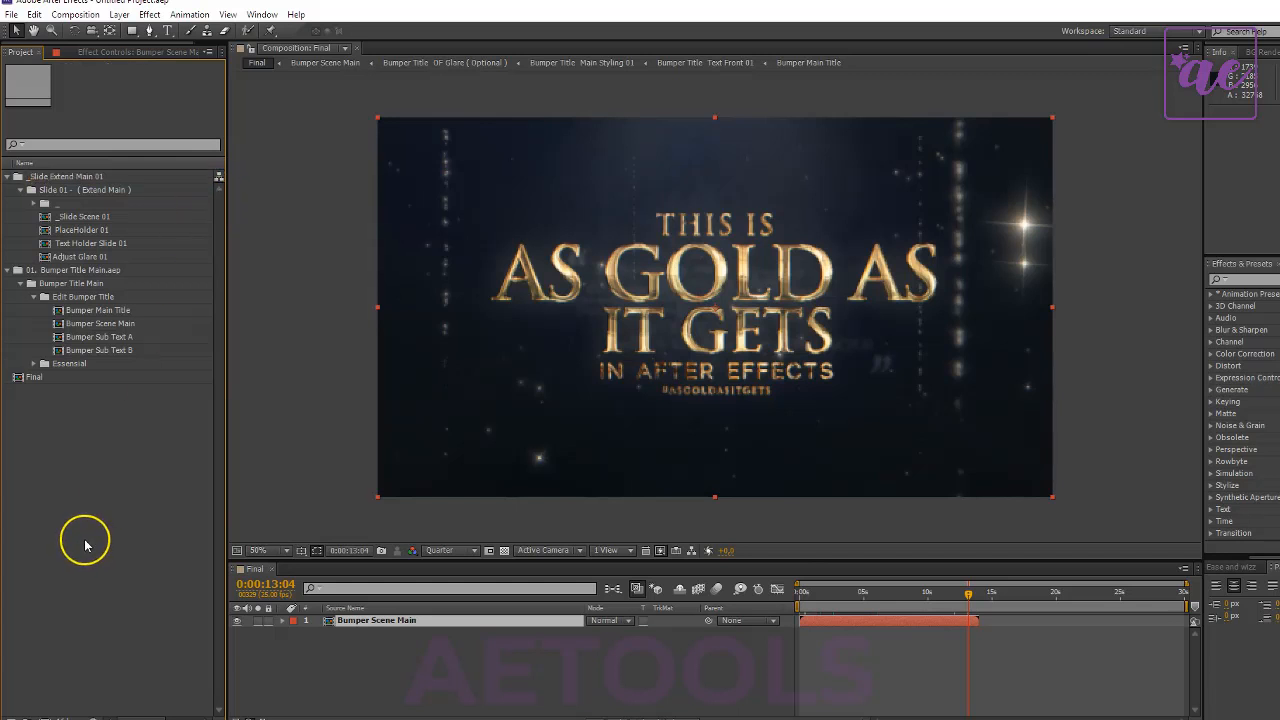
- Add _Slide Scene 01 above Bumper Scene Main in the Final composition, overlapping the bumper's end from 0:00:12:15
{"action": "left_click", "coordinate": [86, 216]}
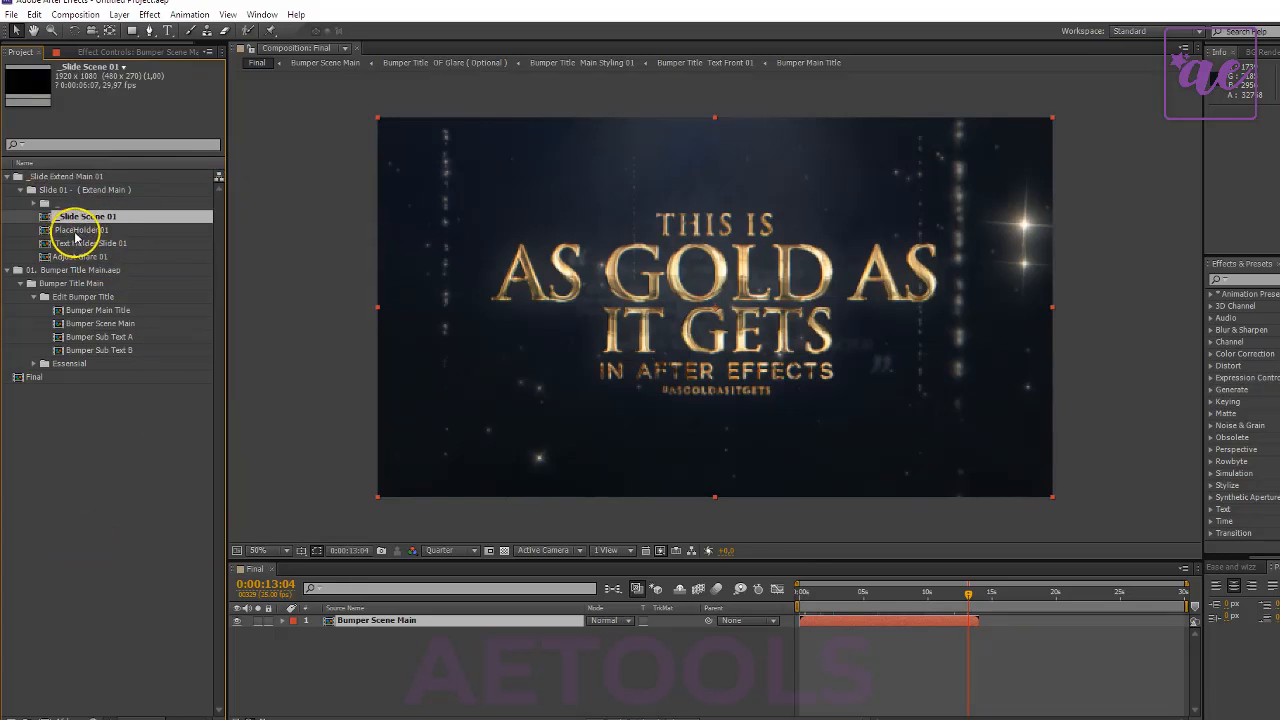
{"action": "left_click_drag", "start_coordinate": [84, 225], "coordinate": [974, 615]}
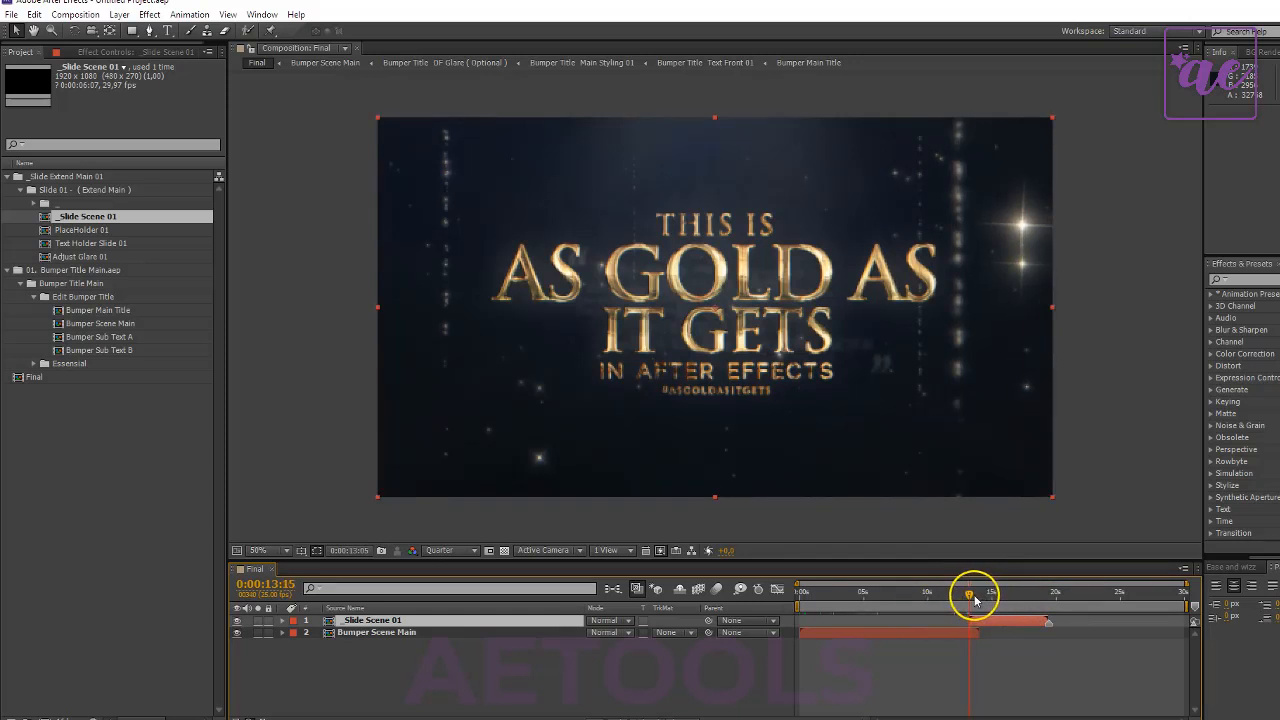
{"action": "left_click", "coordinate": [974, 598]}
{"action": "left_click_drag", "start_coordinate": [973, 600], "coordinate": [976, 598]}
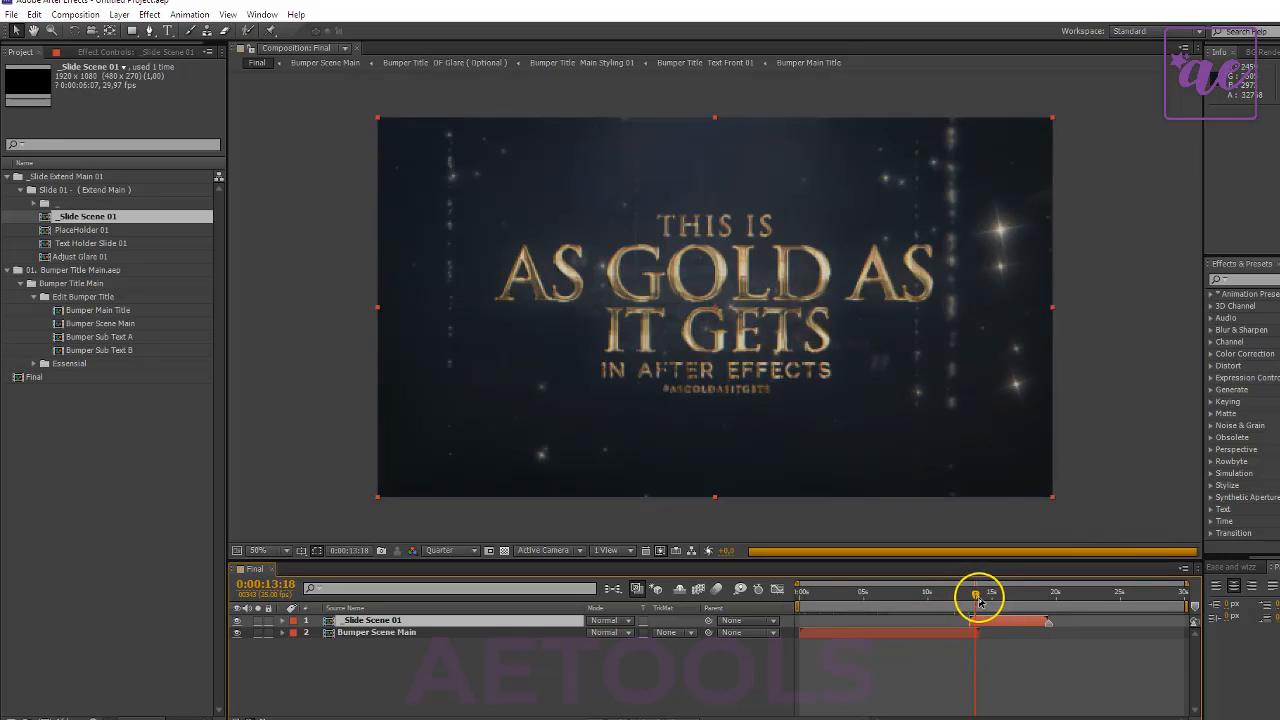
{"action": "left_click_drag", "start_coordinate": [979, 600], "coordinate": [983, 599]}
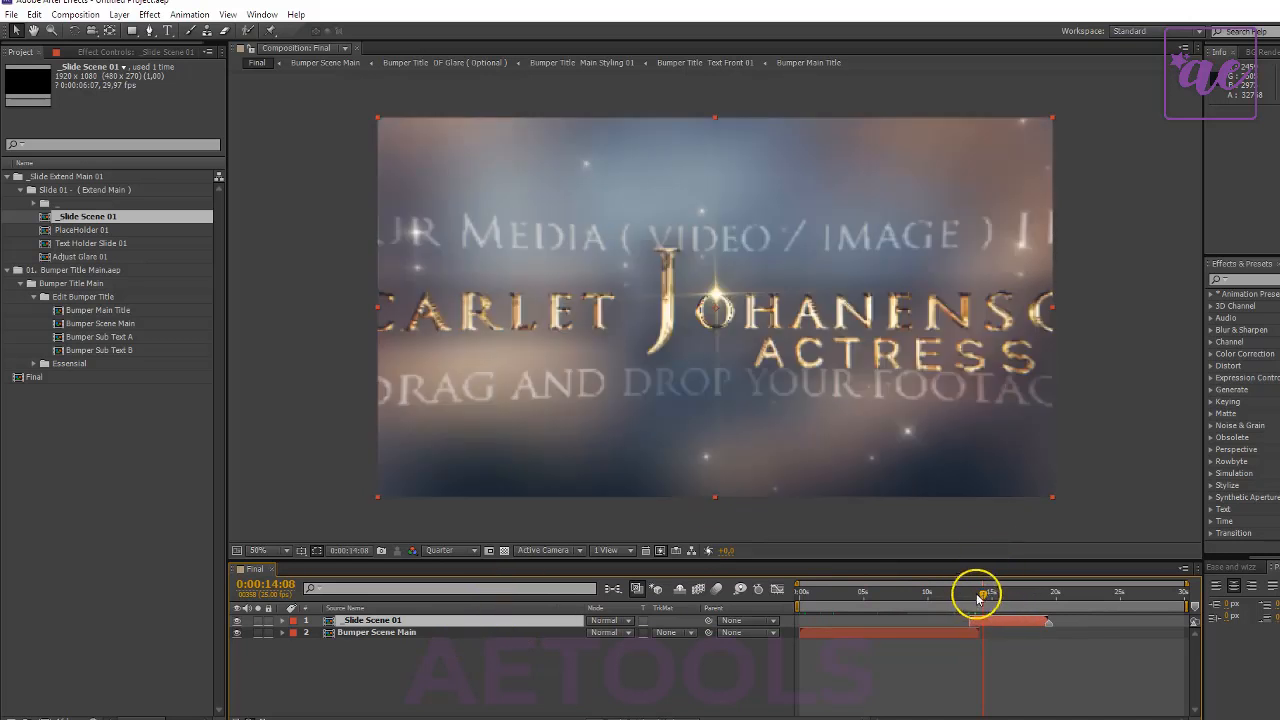
{"action": "mouse_move", "coordinate": [970, 598]}
{"action": "left_mouse_down"}
{"action": "mouse_move", "coordinate": [975, 621]}
{"action": "mouse_move", "coordinate": [971, 596]}
{"action": "left_mouse_up"}
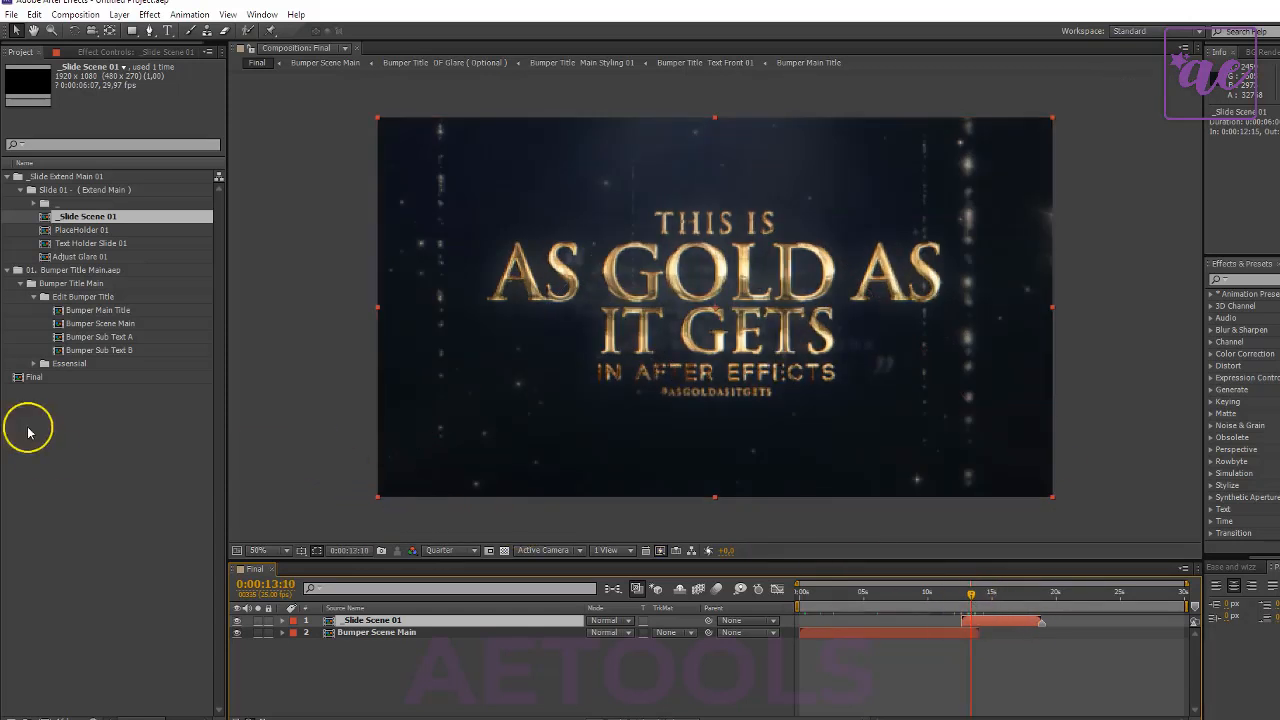
- Collapse the imported project folders and import the _Leak And Overlay project from the Scenes Extend ( Addons ) folder
{"action": "left_click", "coordinate": [7, 270]}
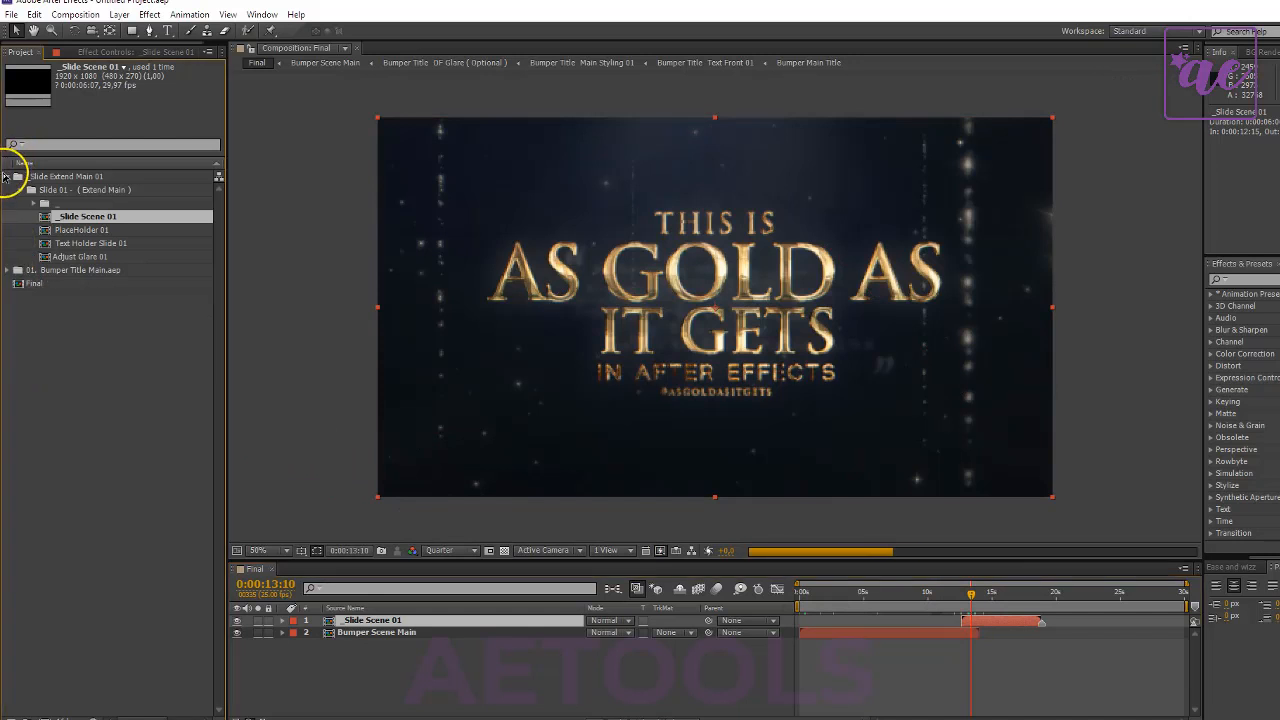
{"action": "left_click", "coordinate": [7, 176]}
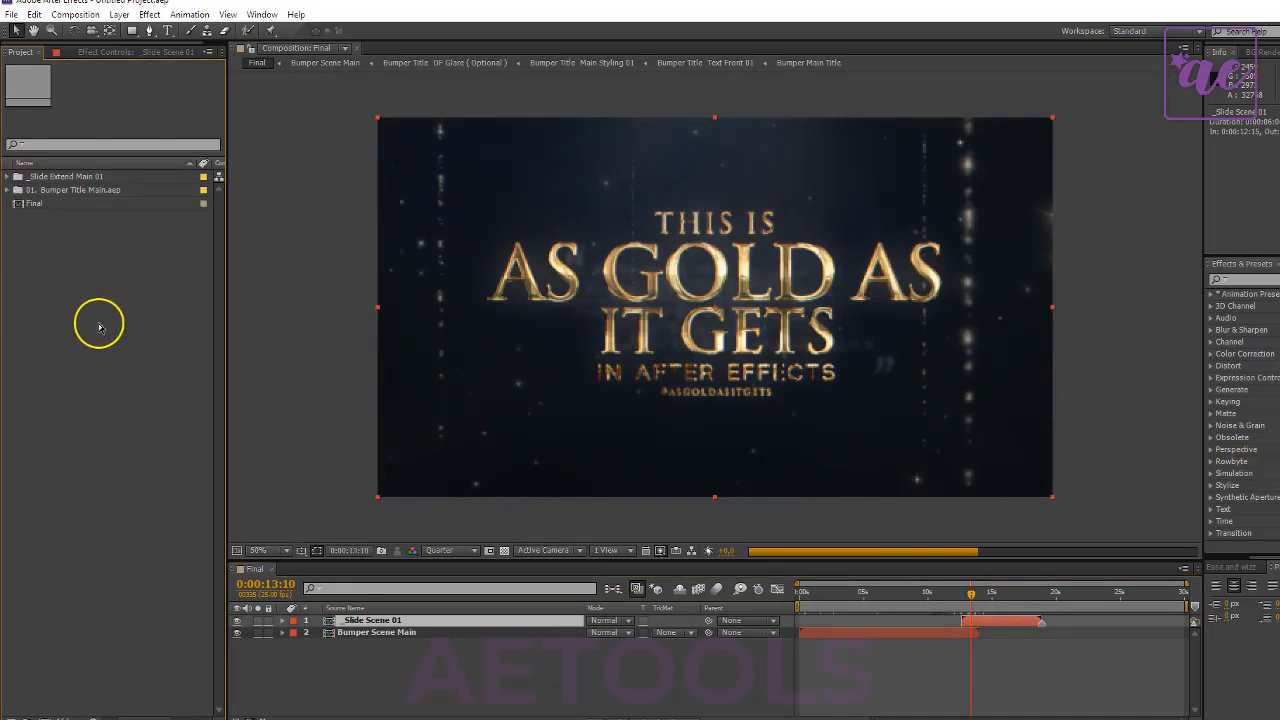
{"action": "right_click", "coordinate": [123, 267]}
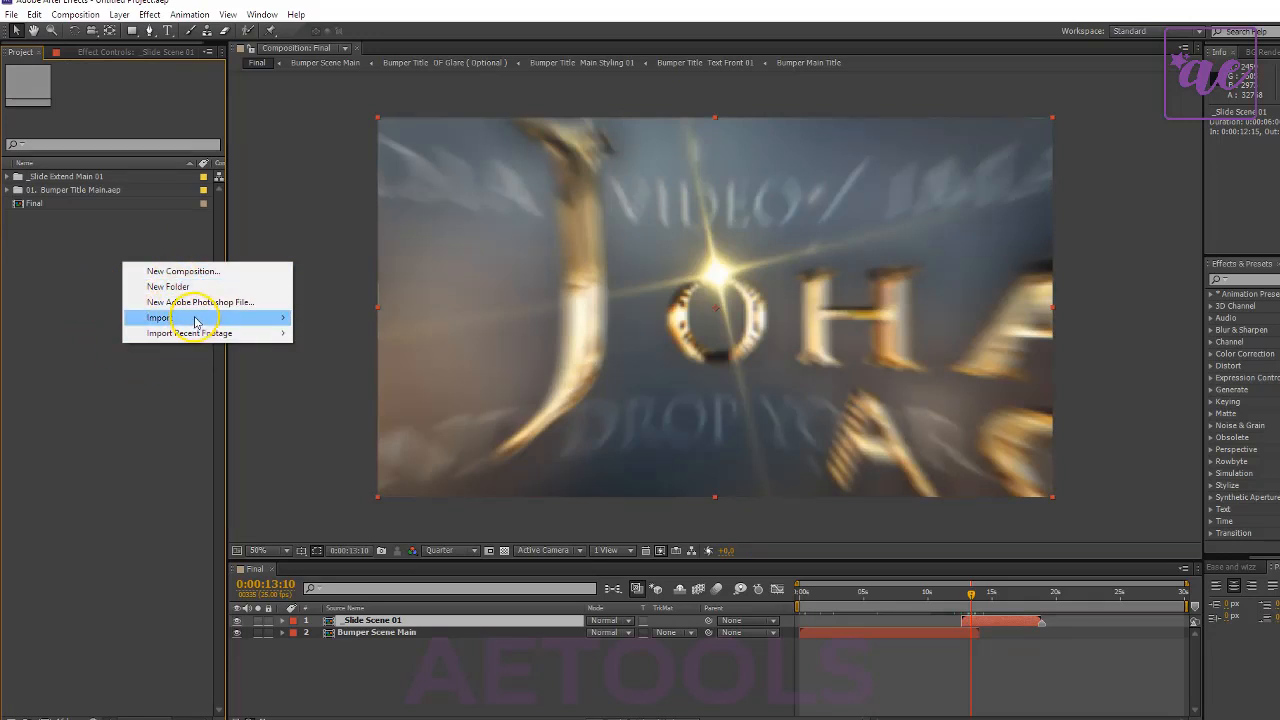
{"action": "mouse_move", "coordinate": [196, 318]}
{"action": "left_click", "coordinate": [345, 317]}
{"action": "left_click", "coordinate": [518, 235]}
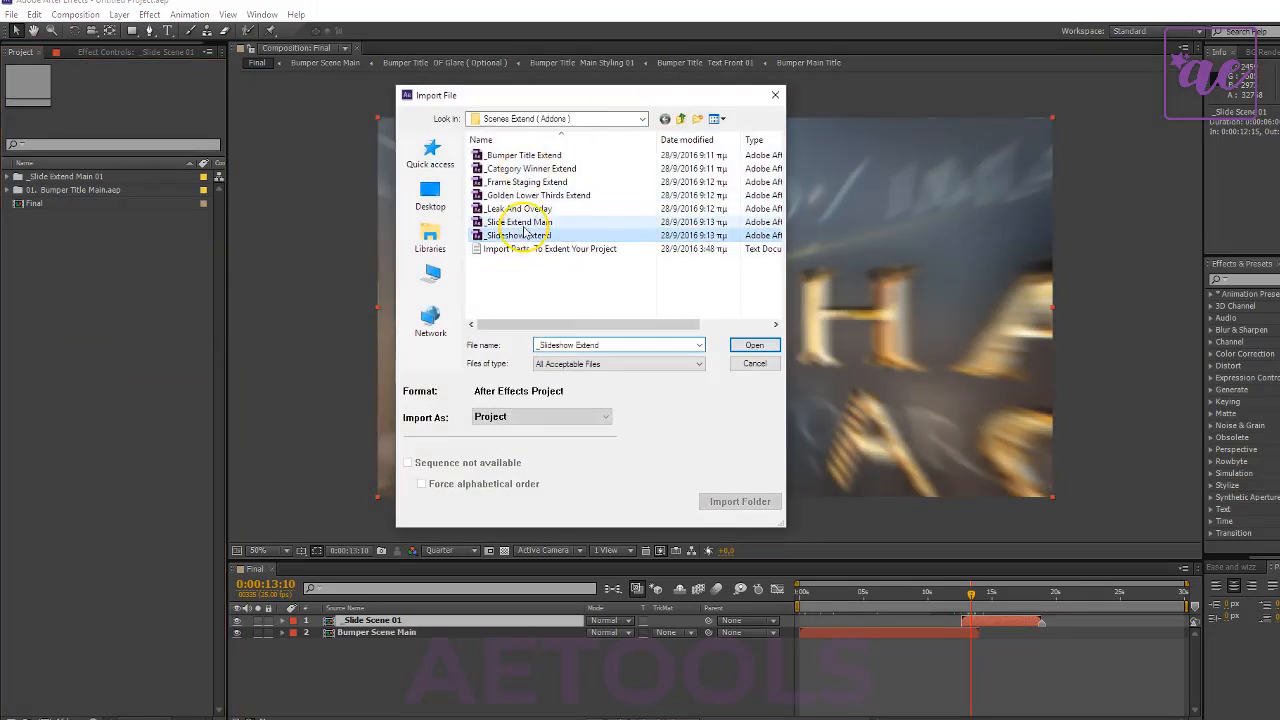
{"action": "left_click", "coordinate": [518, 208]}
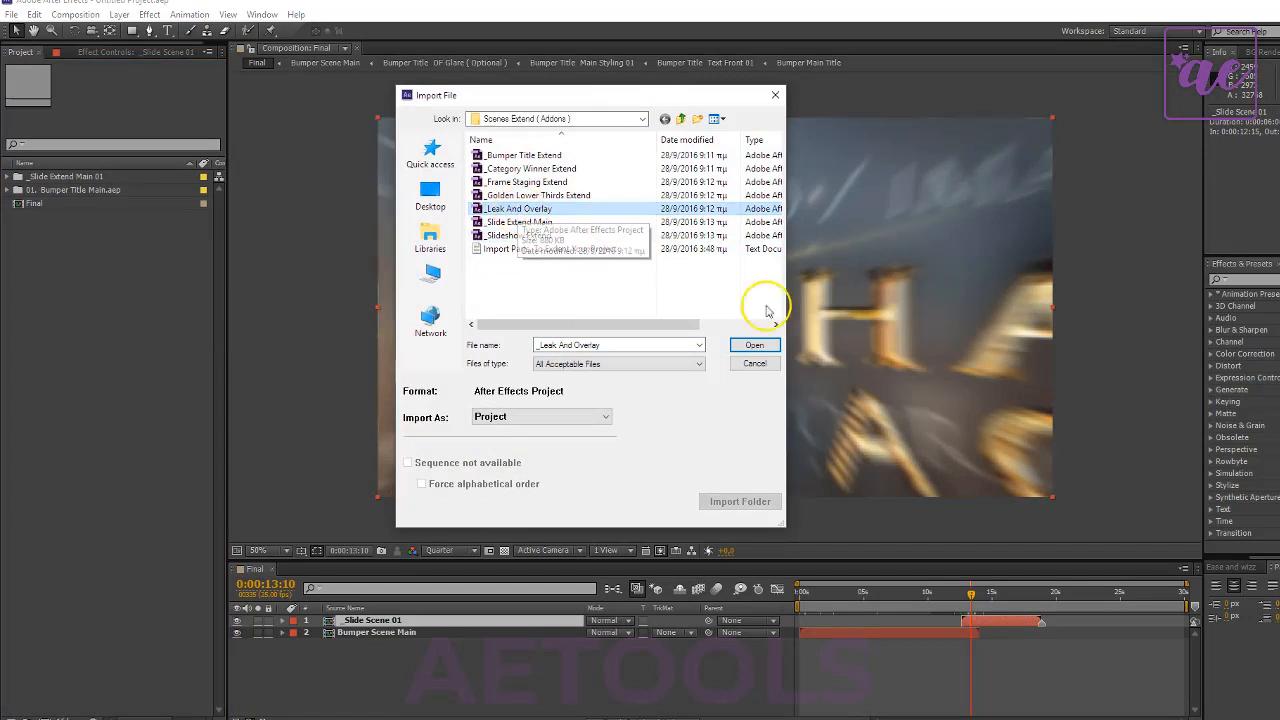
{"action": "left_click", "coordinate": [755, 345]}
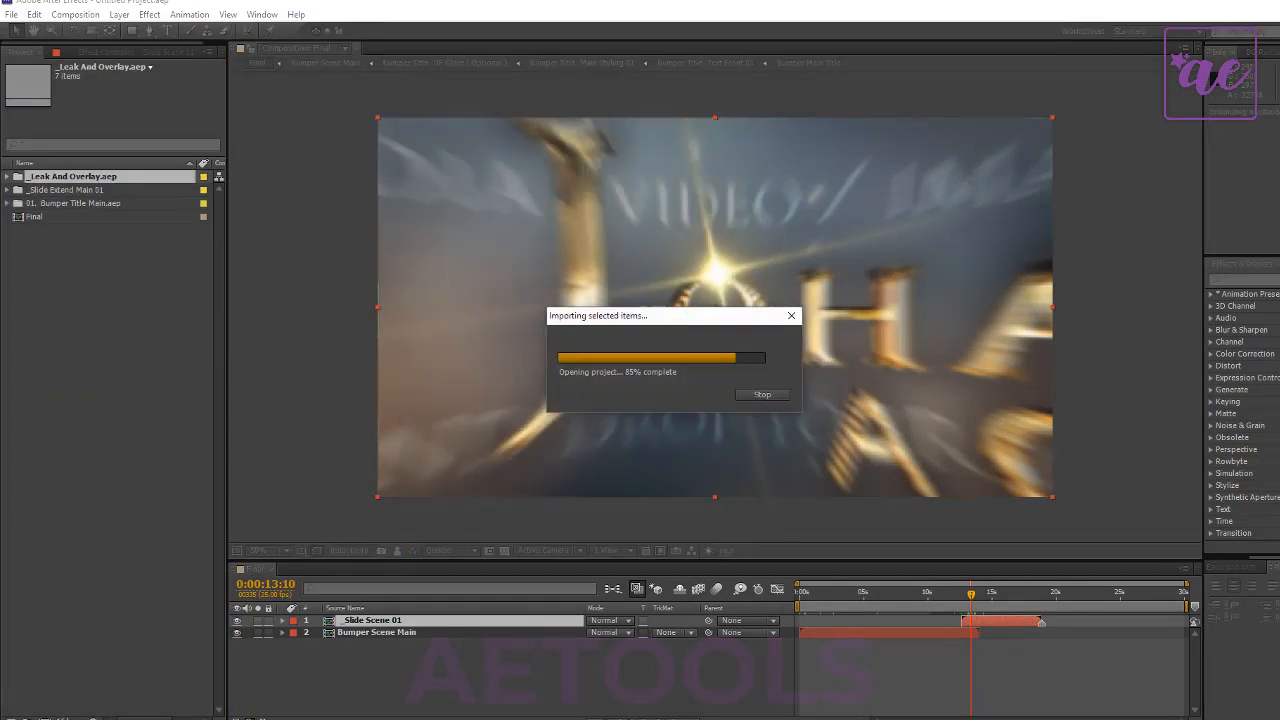
- Expand the imported Leak And Overlay folder and add its Leak Transition composition as the top layer of Final
{"action": "double_click", "coordinate": [36, 175]}
{"action": "double_click", "coordinate": [54, 192]}
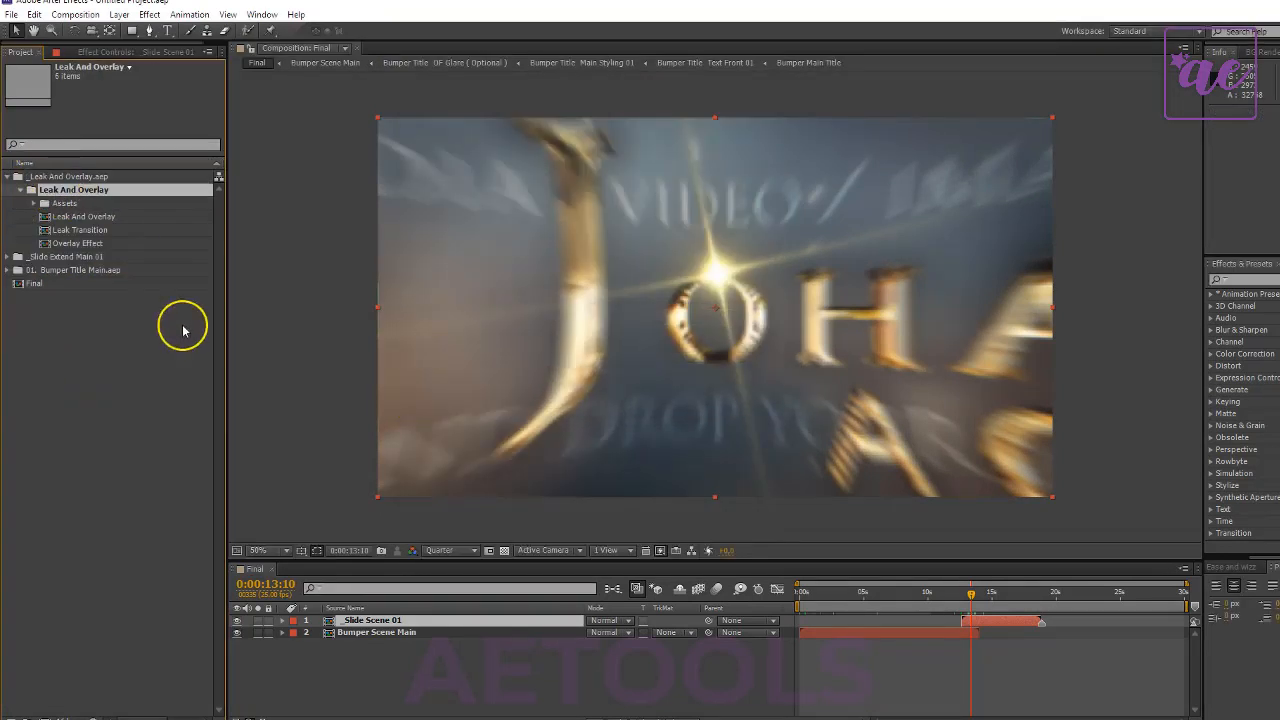
{"action": "left_click", "coordinate": [82, 216]}
{"action": "left_click", "coordinate": [88, 230]}
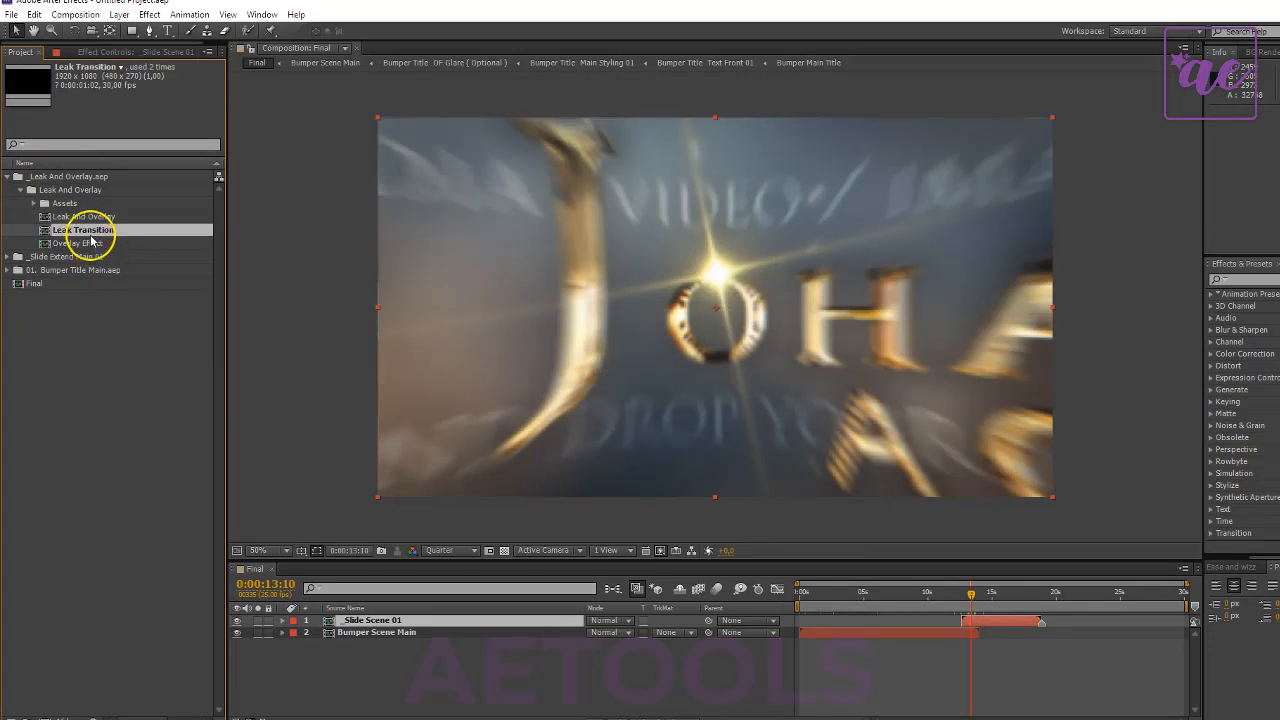
{"action": "left_click_drag", "start_coordinate": [88, 230], "coordinate": [760, 650]}
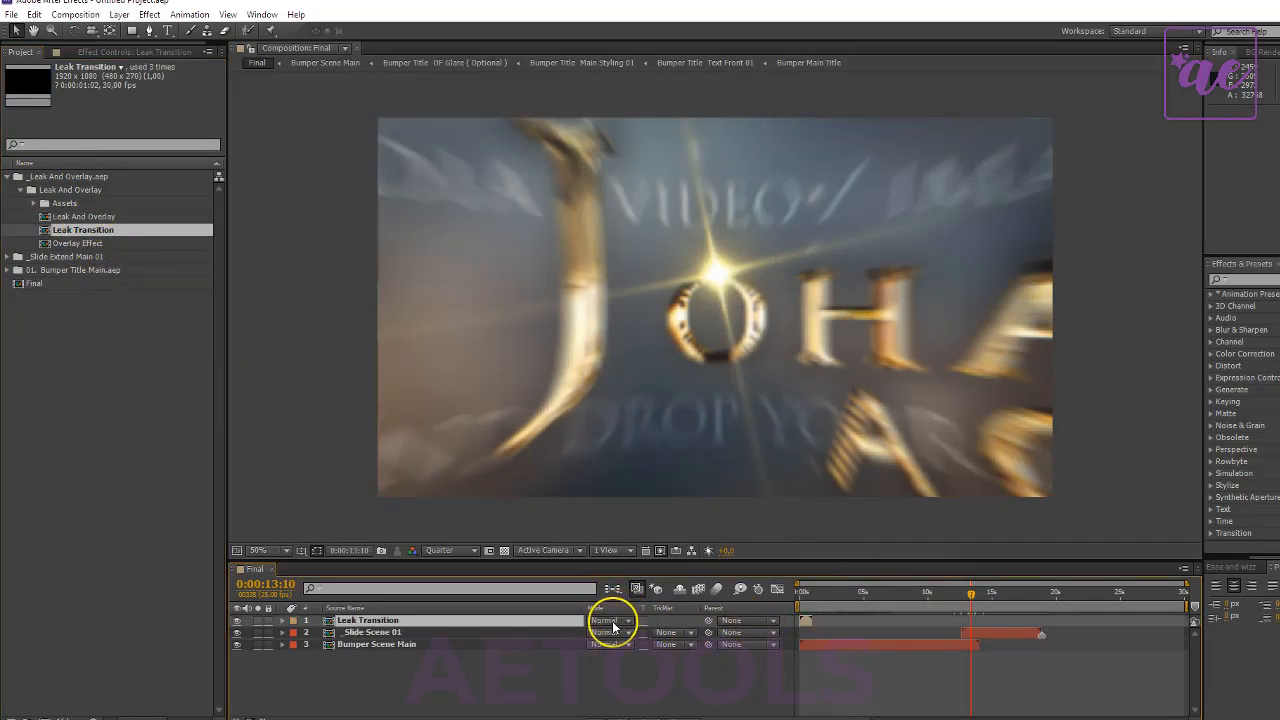
- Set the Leak Transition layer's blending mode to Screen and move it over the scene change, starting at 0:00:12:17
{"action": "left_click", "coordinate": [609, 620]}
{"action": "left_click", "coordinate": [645, 189]}
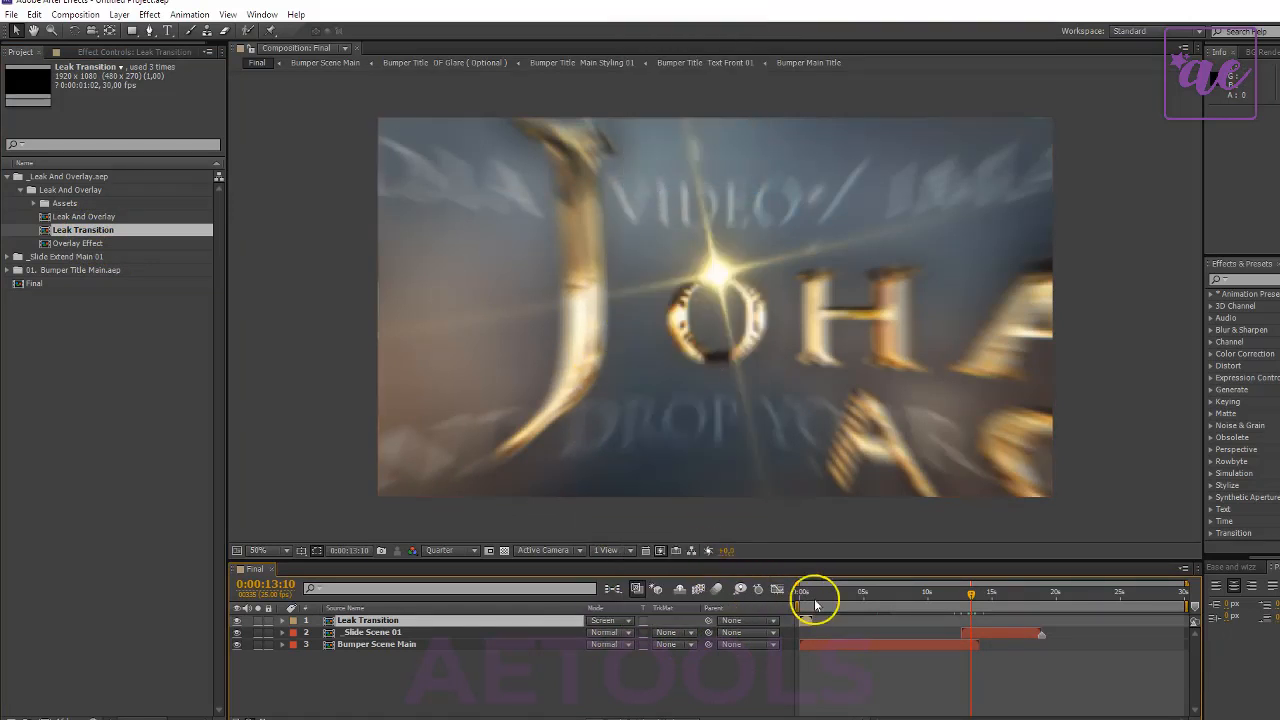
{"action": "left_click_drag", "start_coordinate": [807, 625], "coordinate": [970, 640]}
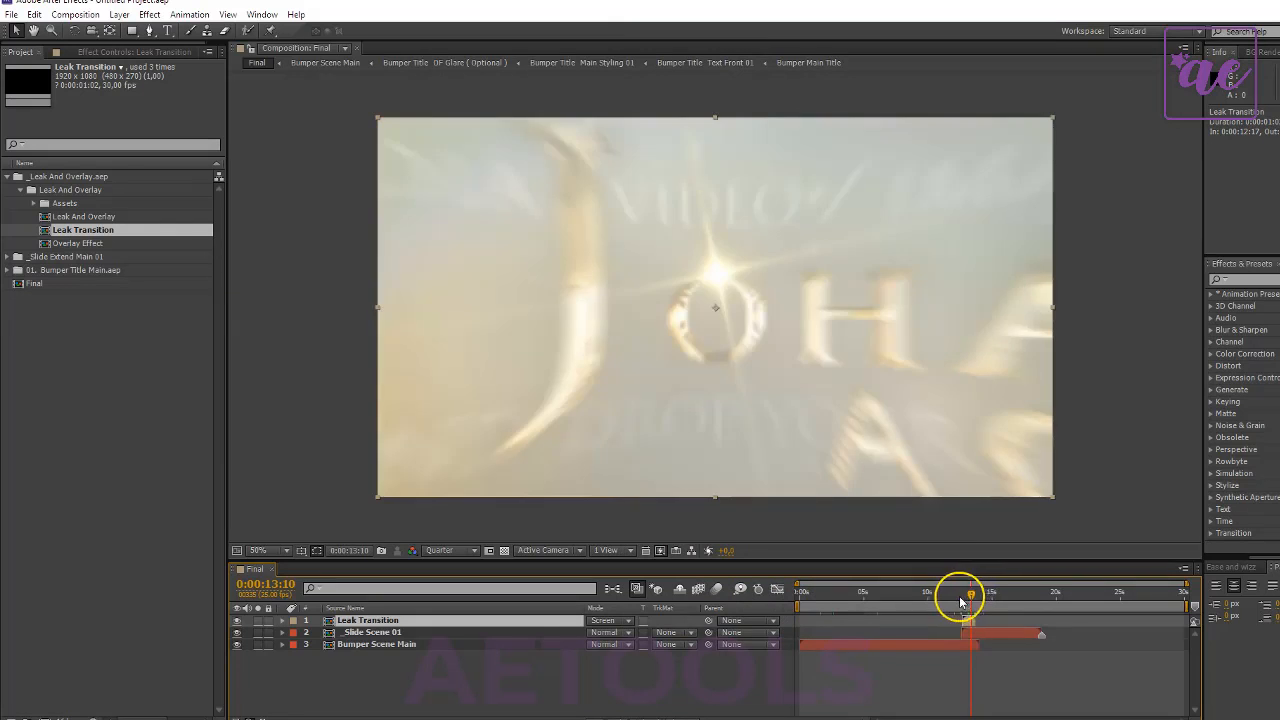
- Start the work area just before the Leak Transition layer and preview the change from bumper to slide scene
{"action": "key", "text": "b"}
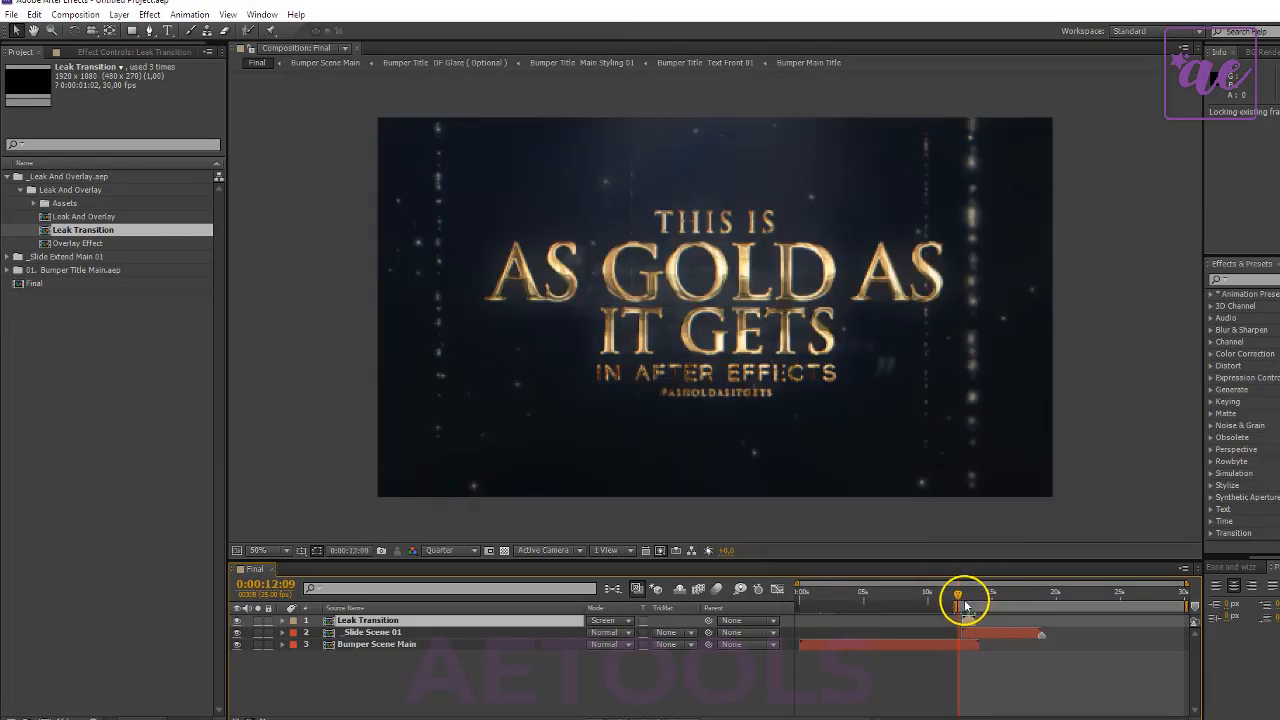
{"action": "key", "text": "KP_0"}
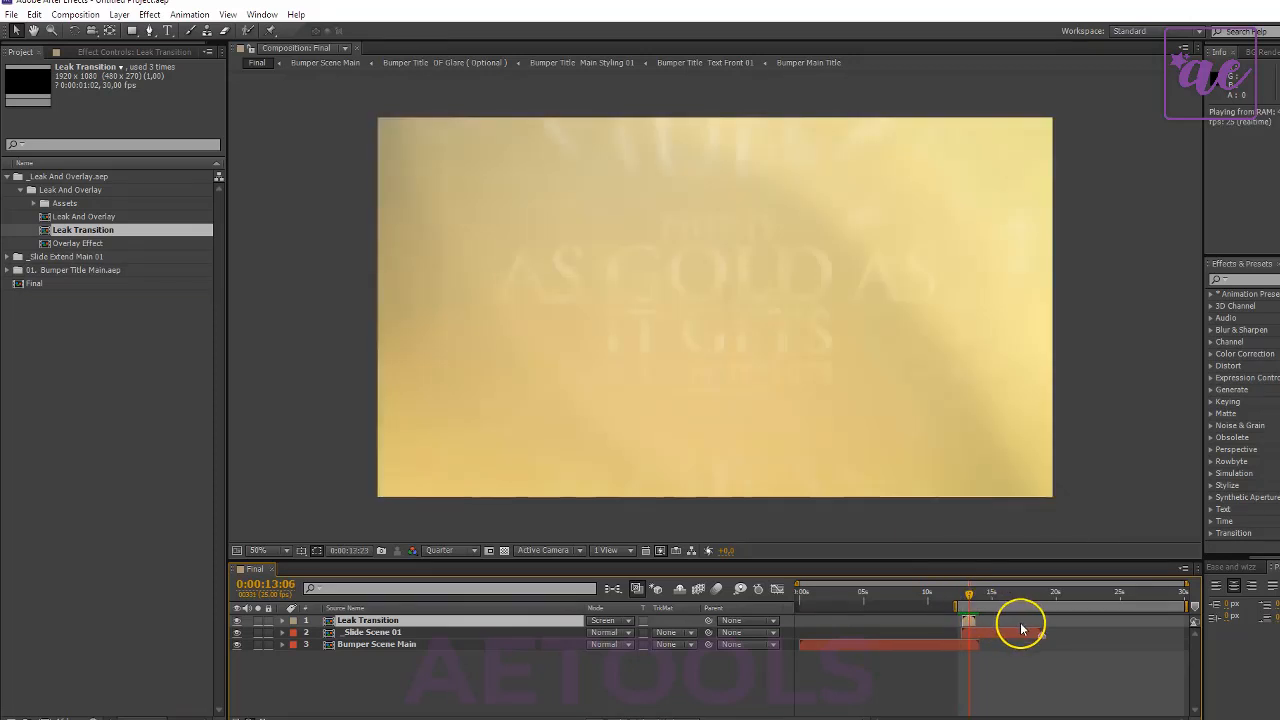
{"action": "key", "text": "space"}
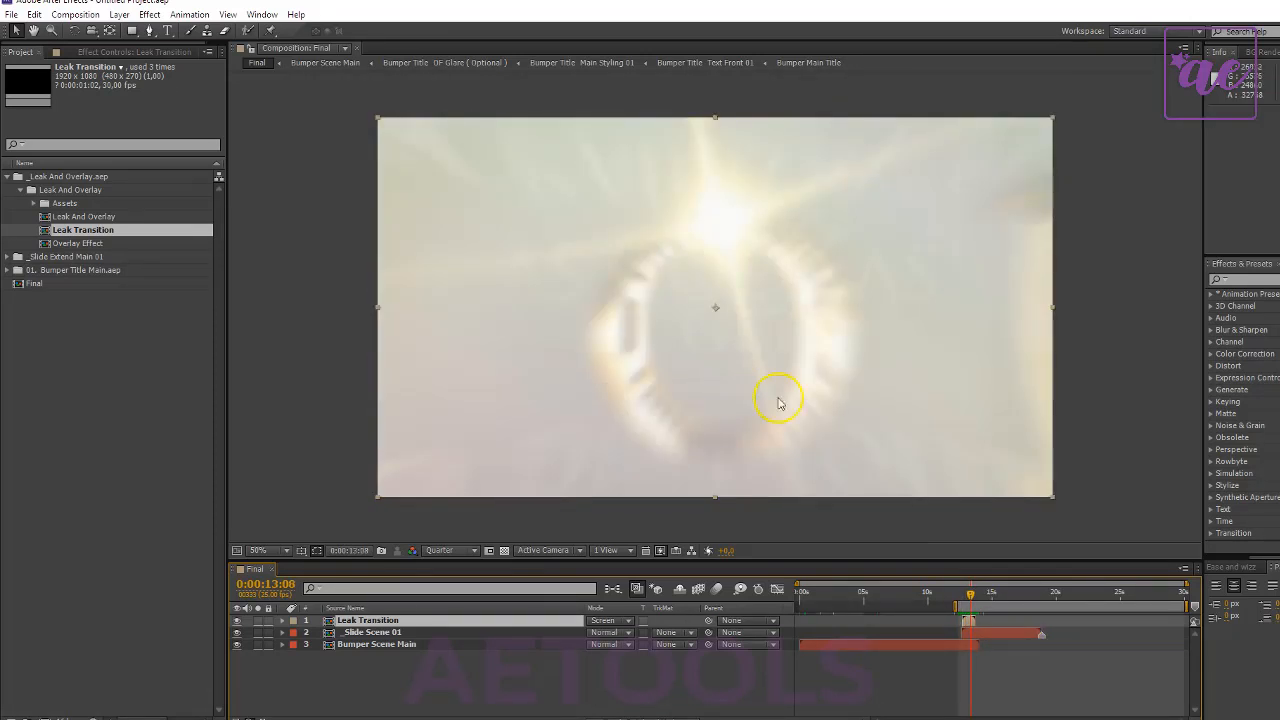
{"action": "left_click", "coordinate": [963, 594]}
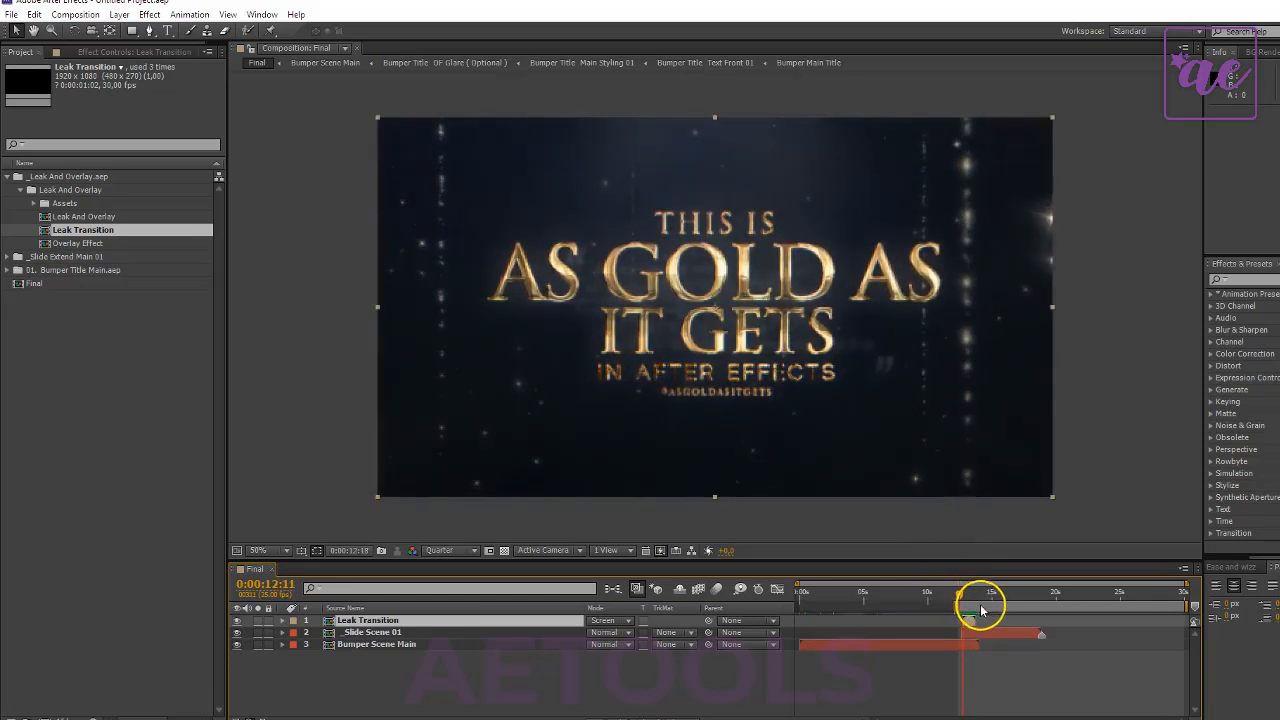
{"action": "key", "text": "space"}
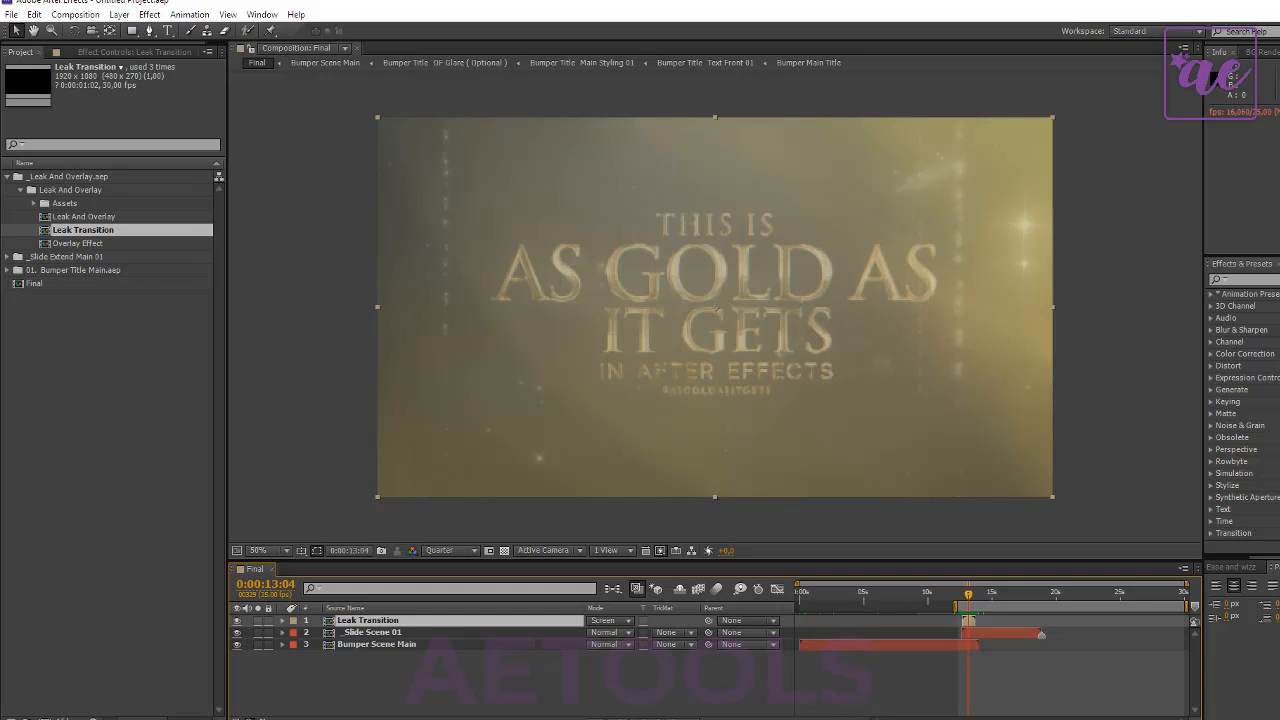
- Examine the overlap of the Leak Transition and scene layers up close and preview it from 0:00:12:15
{"action": "key", "text": "equal"}
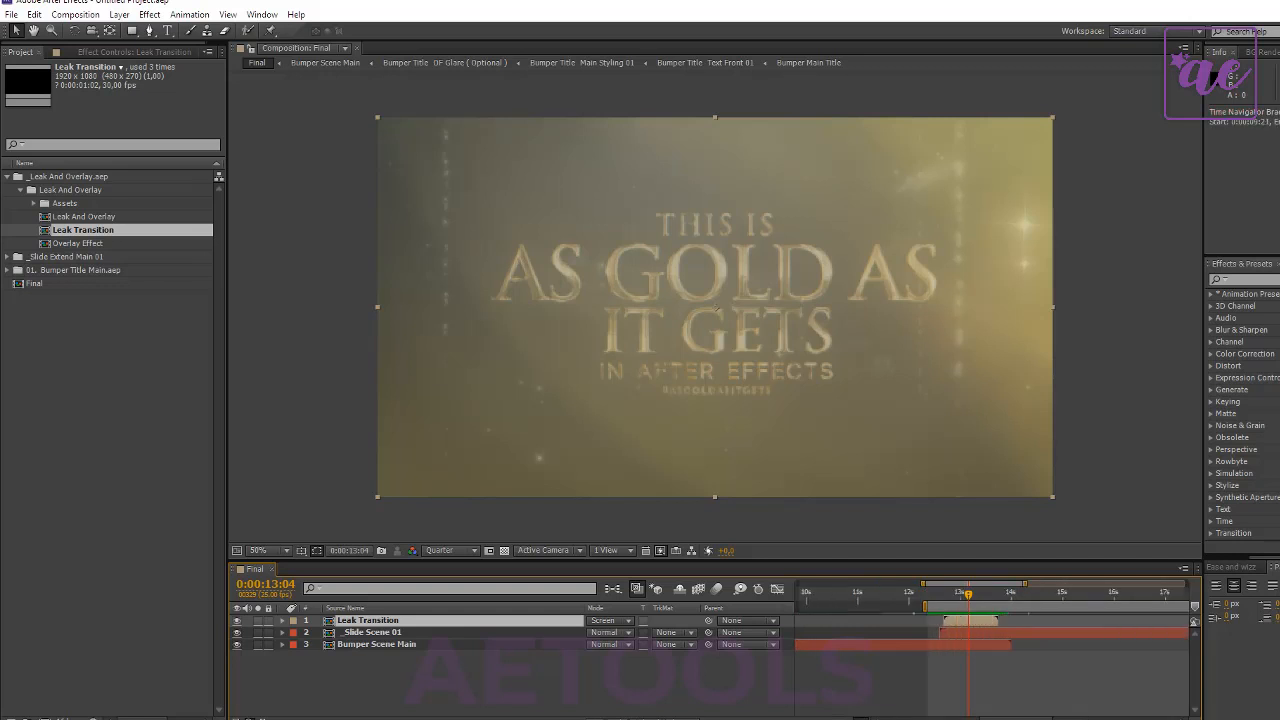
{"action": "key", "text": "equal"}
{"action": "key", "text": "equal"}
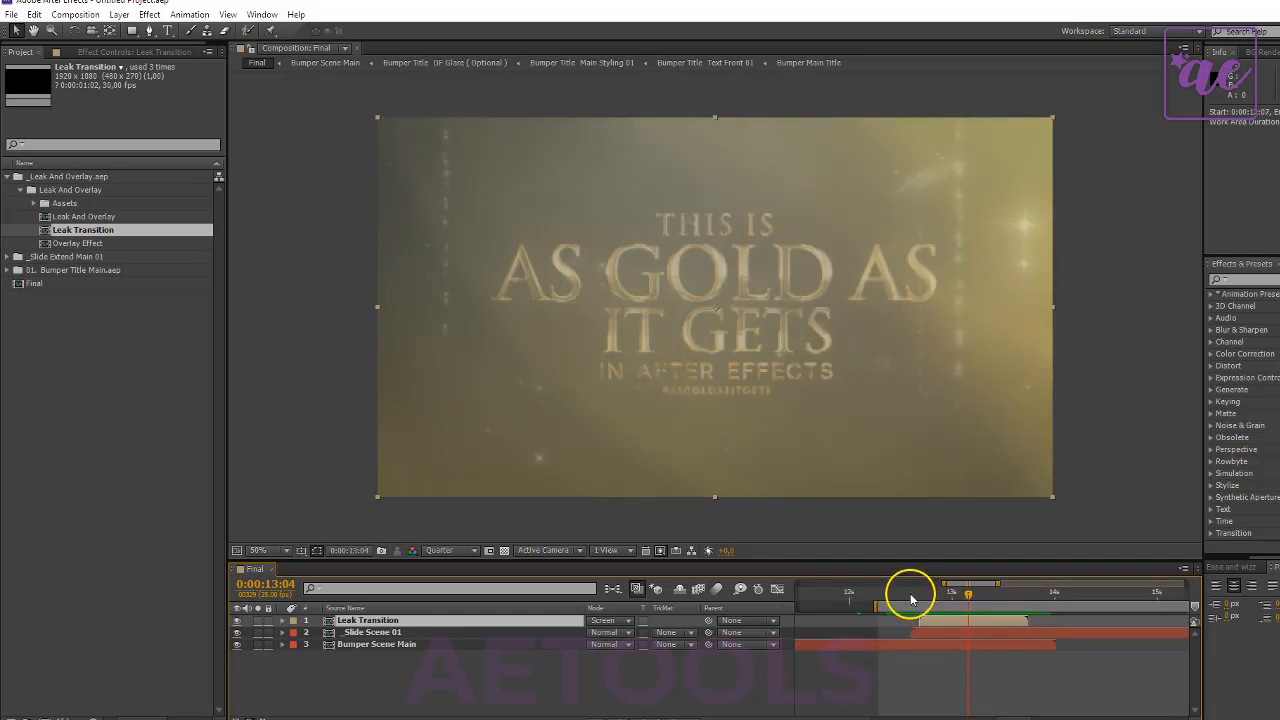
{"action": "left_click", "coordinate": [908, 595]}
{"action": "left_click_drag", "start_coordinate": [910, 595], "coordinate": [911, 600]}
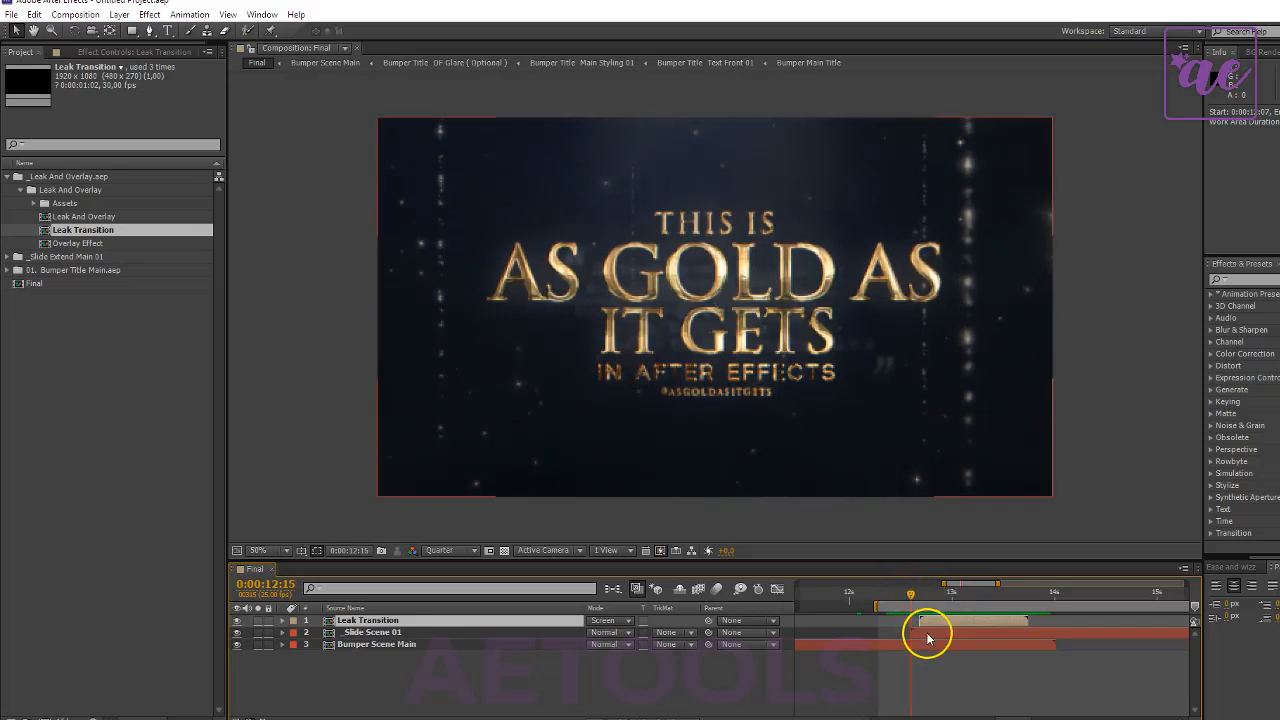
{"action": "left_click", "coordinate": [929, 634]}
{"action": "left_click", "coordinate": [930, 621]}
{"action": "key", "text": "space"}
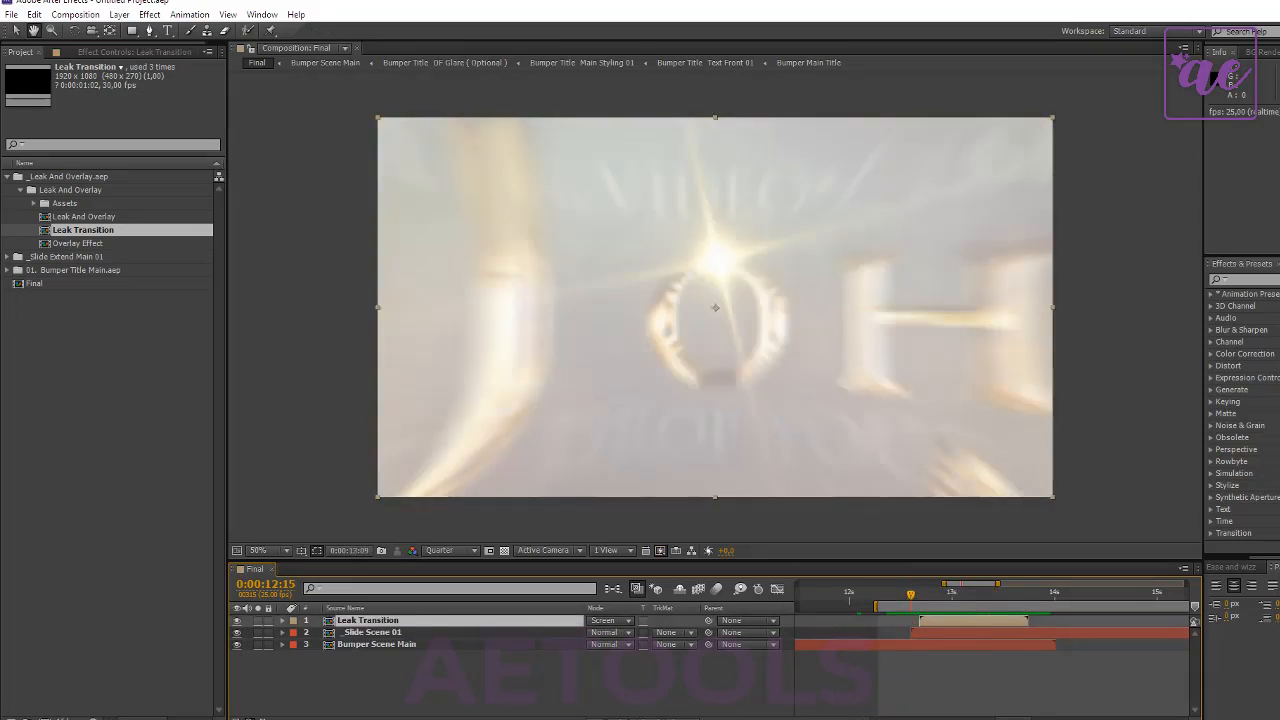
{"action": "left_click_drag", "start_coordinate": [848, 719], "coordinate": [824, 719]}
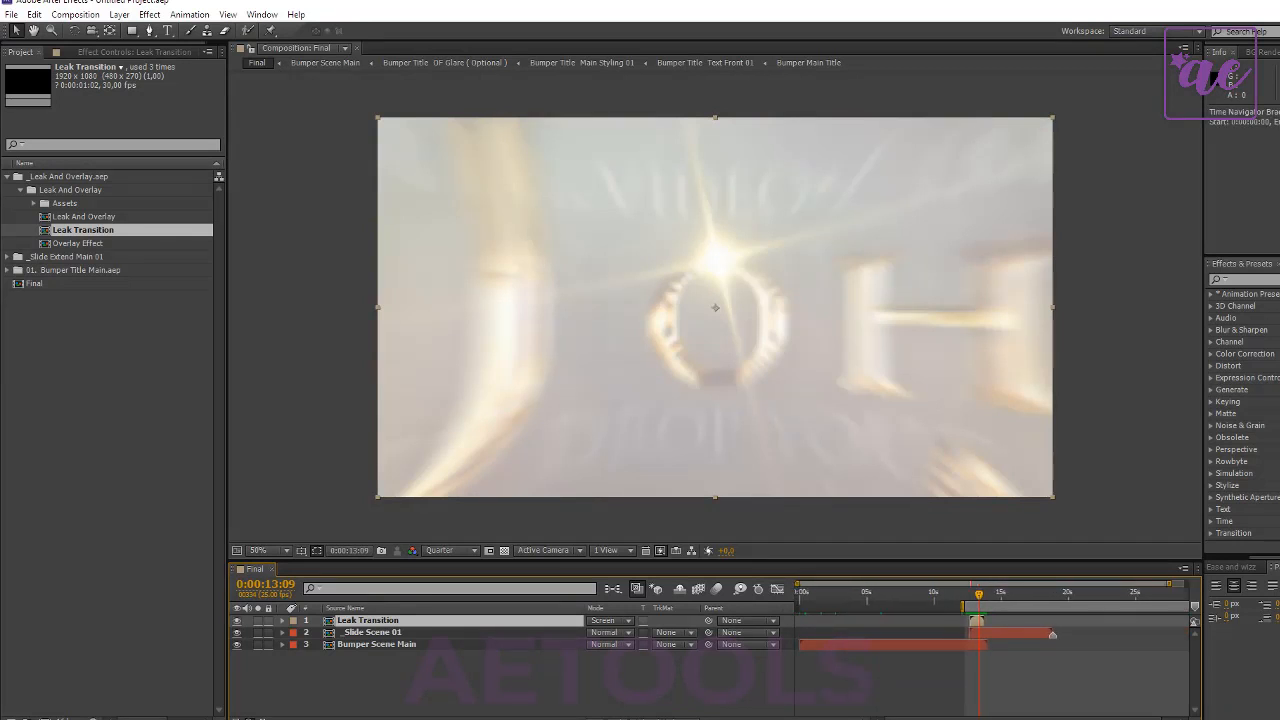
- Move the current time to 0:00:18:05, near the end of _Slide Scene 01, and import the _Slide Extend Main project once more
{"action": "left_click", "coordinate": [1047, 600]}
{"action": "left_click_drag", "start_coordinate": [1045, 602], "coordinate": [1044, 602]}
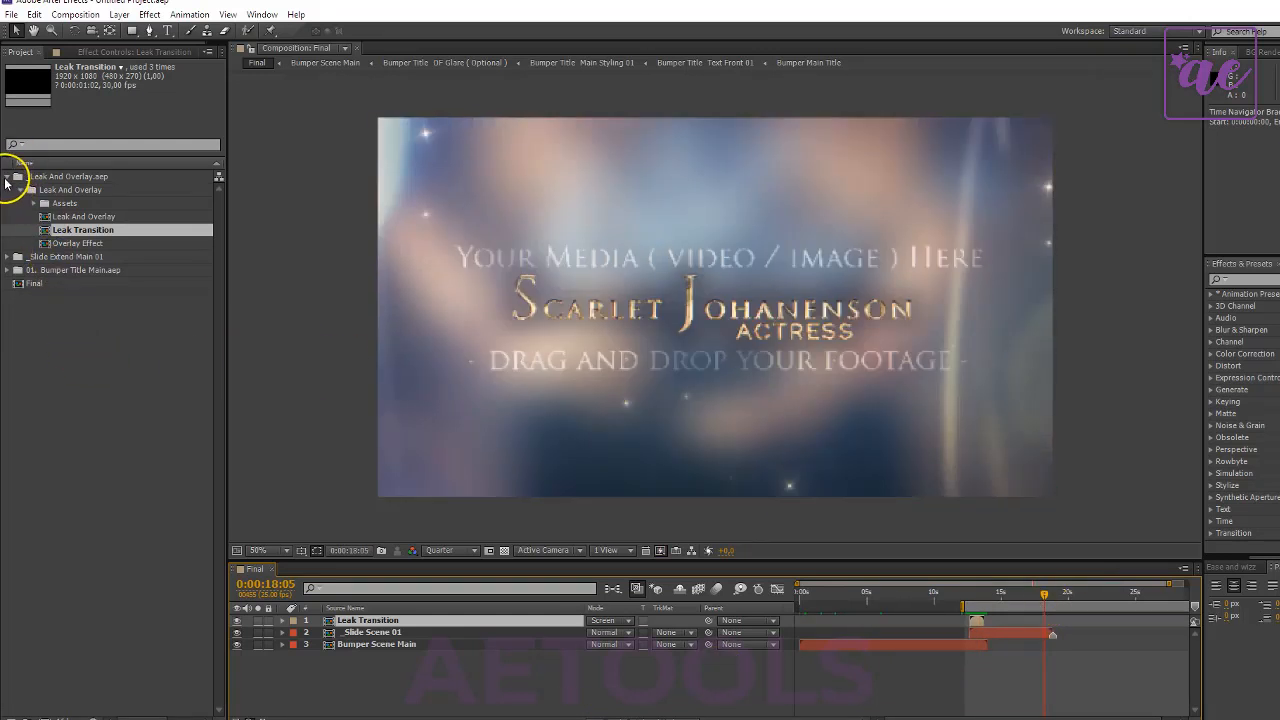
{"action": "left_click", "coordinate": [6, 178]}
{"action": "right_click", "coordinate": [62, 277]}
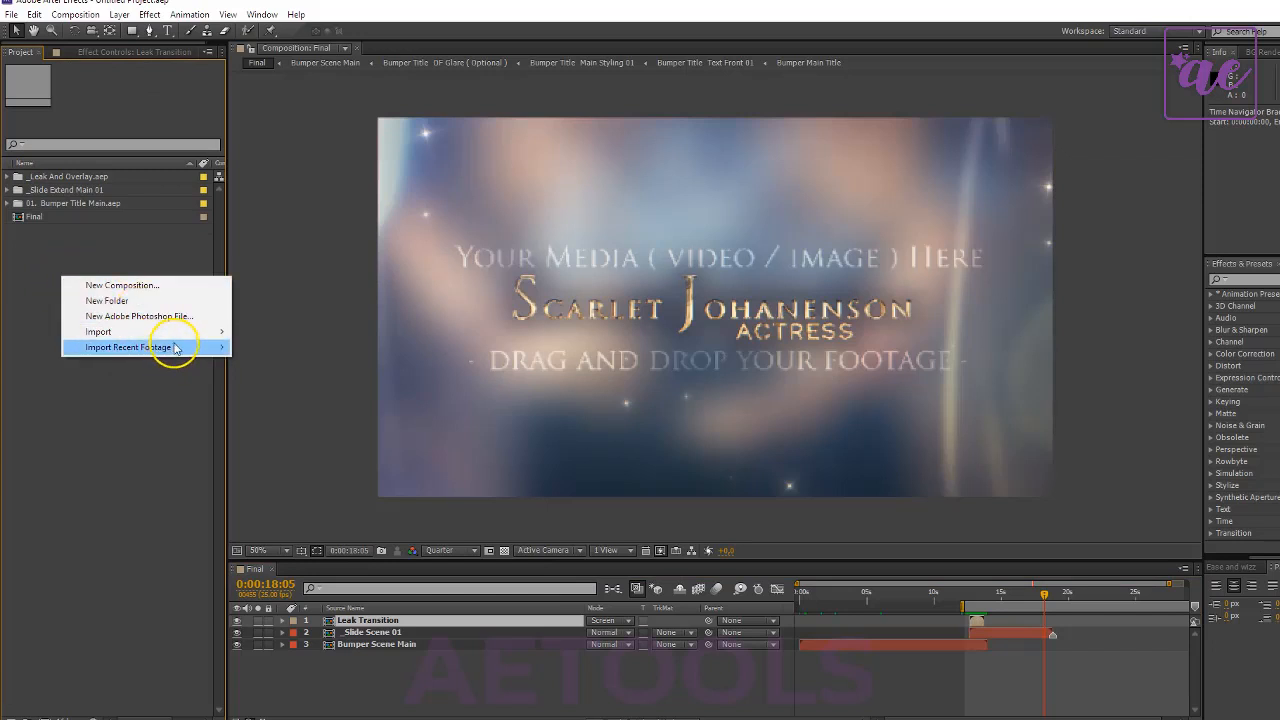
{"action": "mouse_move", "coordinate": [186, 331]}
{"action": "left_click", "coordinate": [303, 333]}
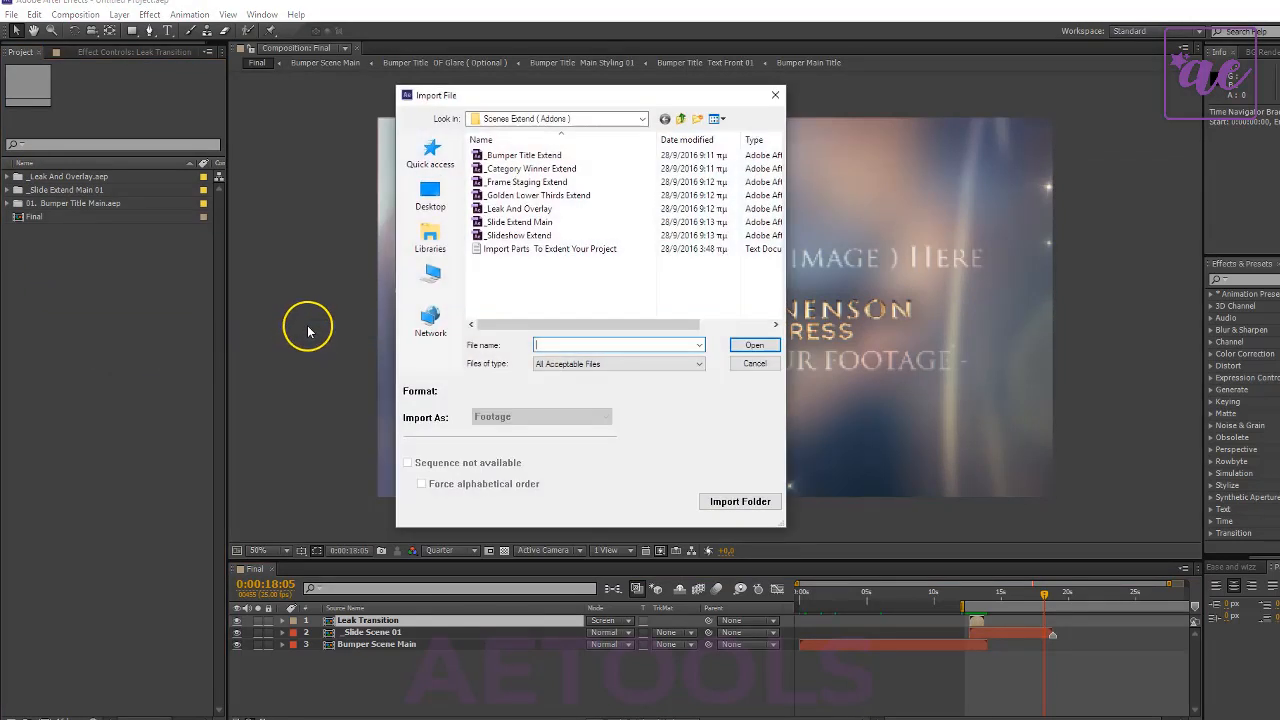
{"action": "left_click", "coordinate": [513, 223]}
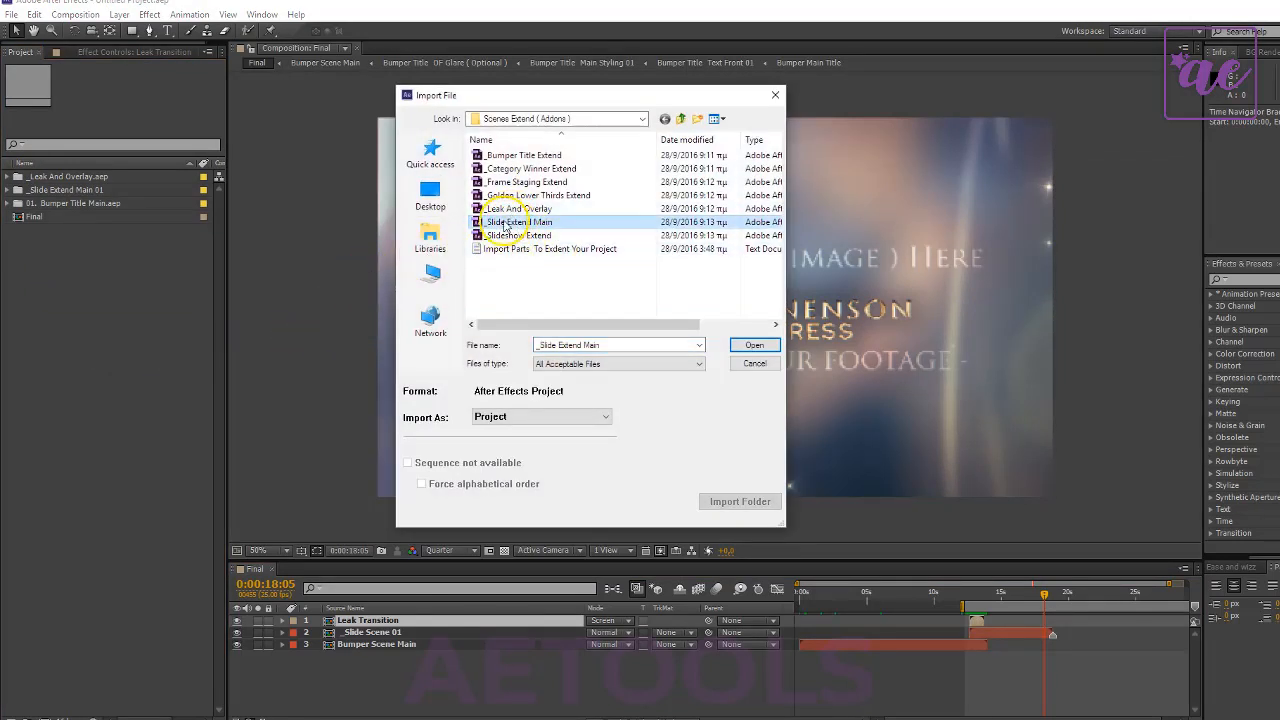
{"action": "left_click", "coordinate": [754, 345]}
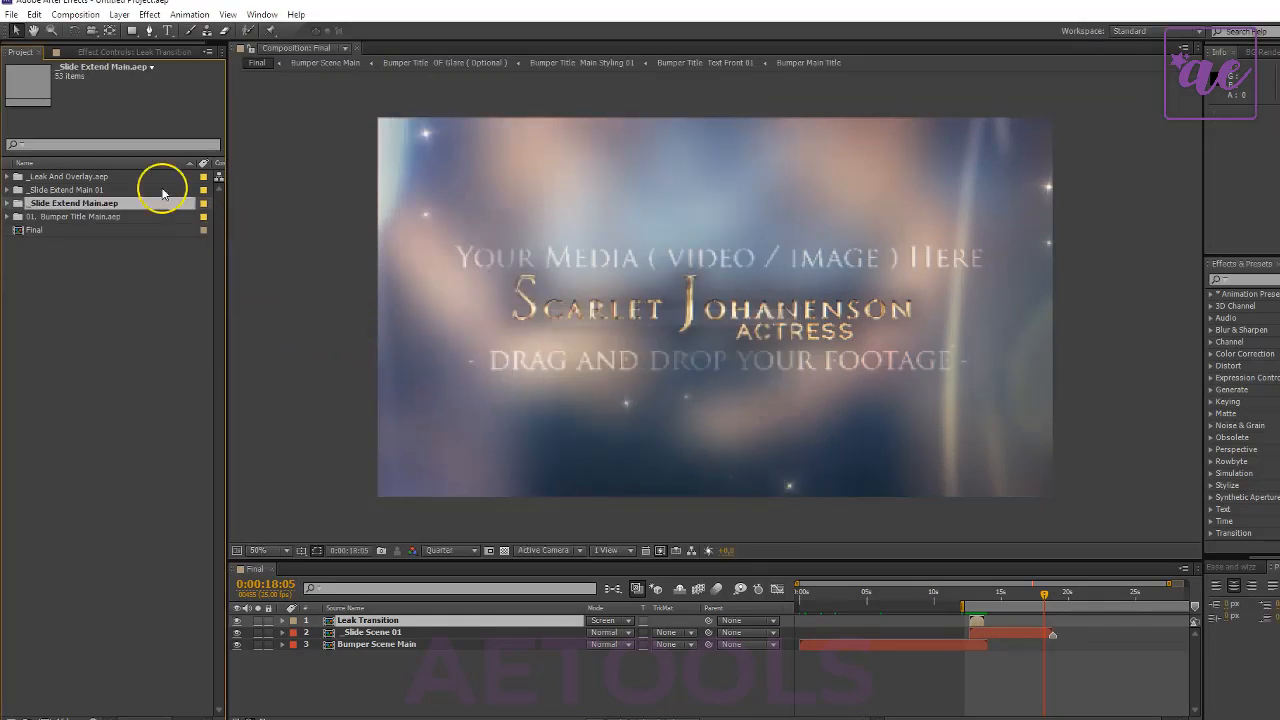
- Rename the newly imported folder _Slide Extend Main 02 and its subfolder Slide 02 - ( Extend Main )
{"action": "left_click", "coordinate": [7, 204]}
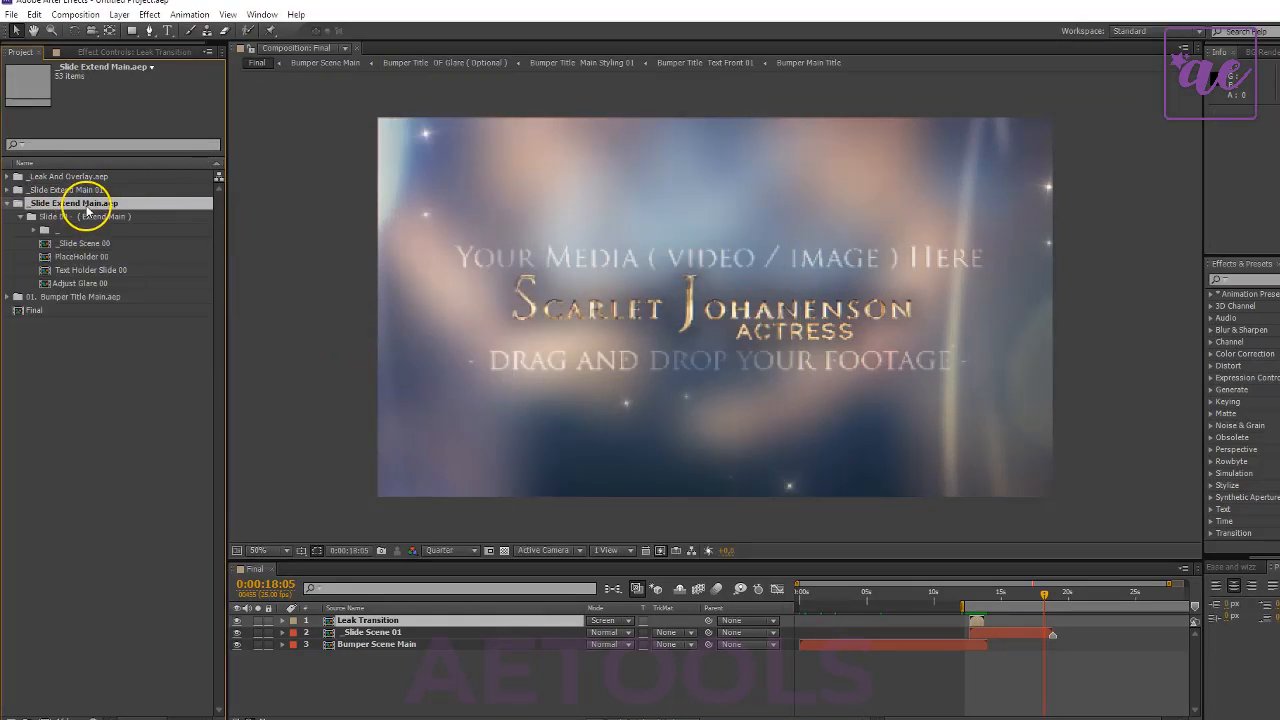
{"action": "key", "text": "Return"}
{"action": "left_click_drag", "start_coordinate": [94, 206], "coordinate": [233, 215]}
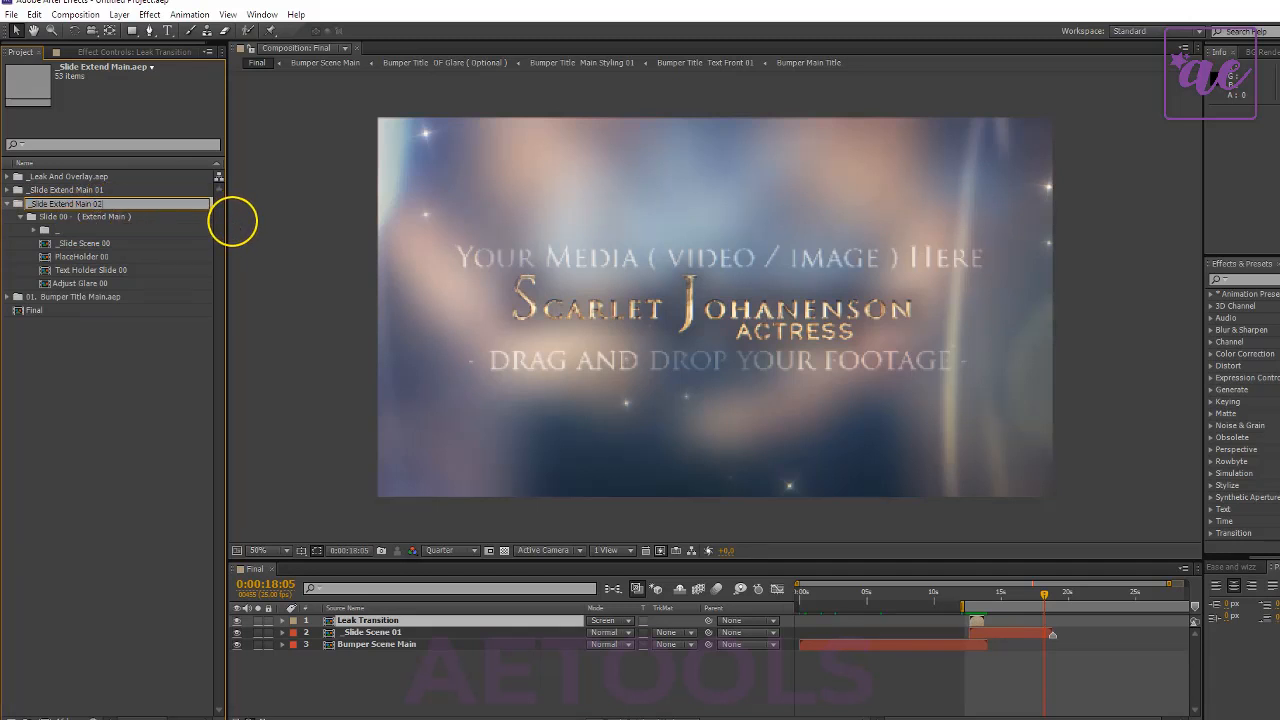
{"action": "type", "text": "02"}
{"action": "left_click", "coordinate": [164, 246]}
{"action": "left_click", "coordinate": [112, 217]}
{"action": "key", "text": "Return"}
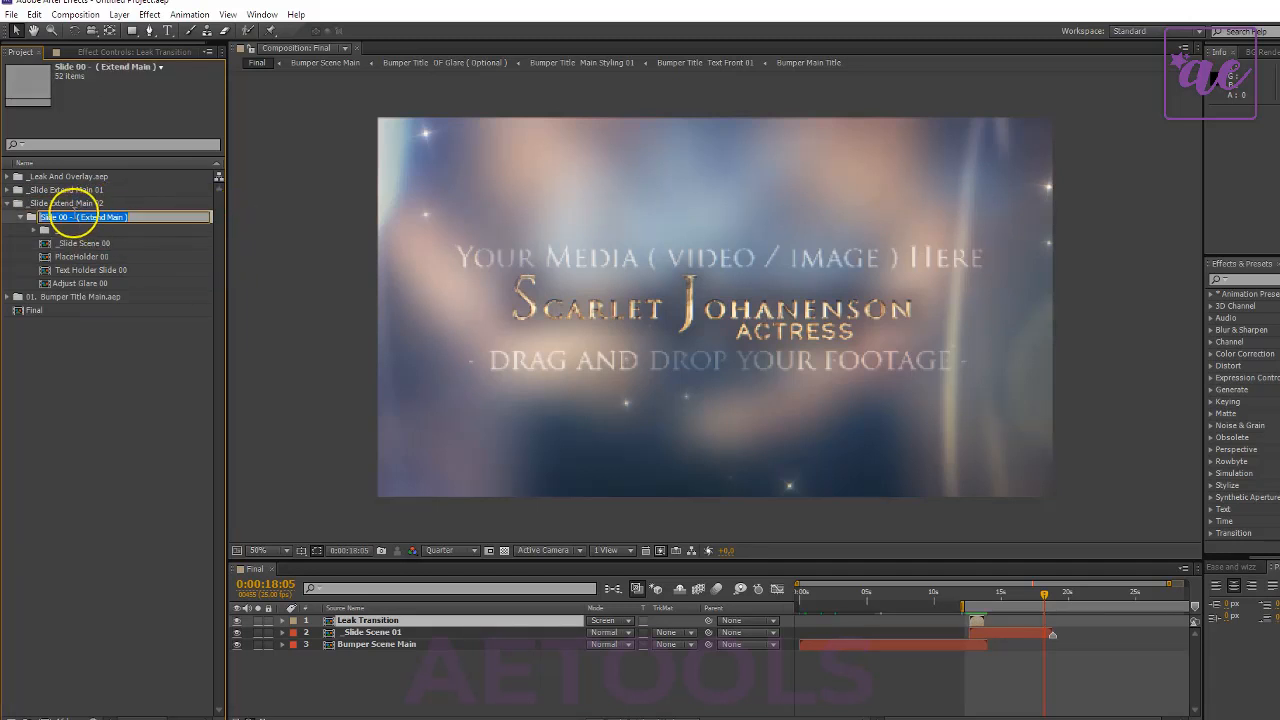
{"action": "double_click", "coordinate": [66, 219]}
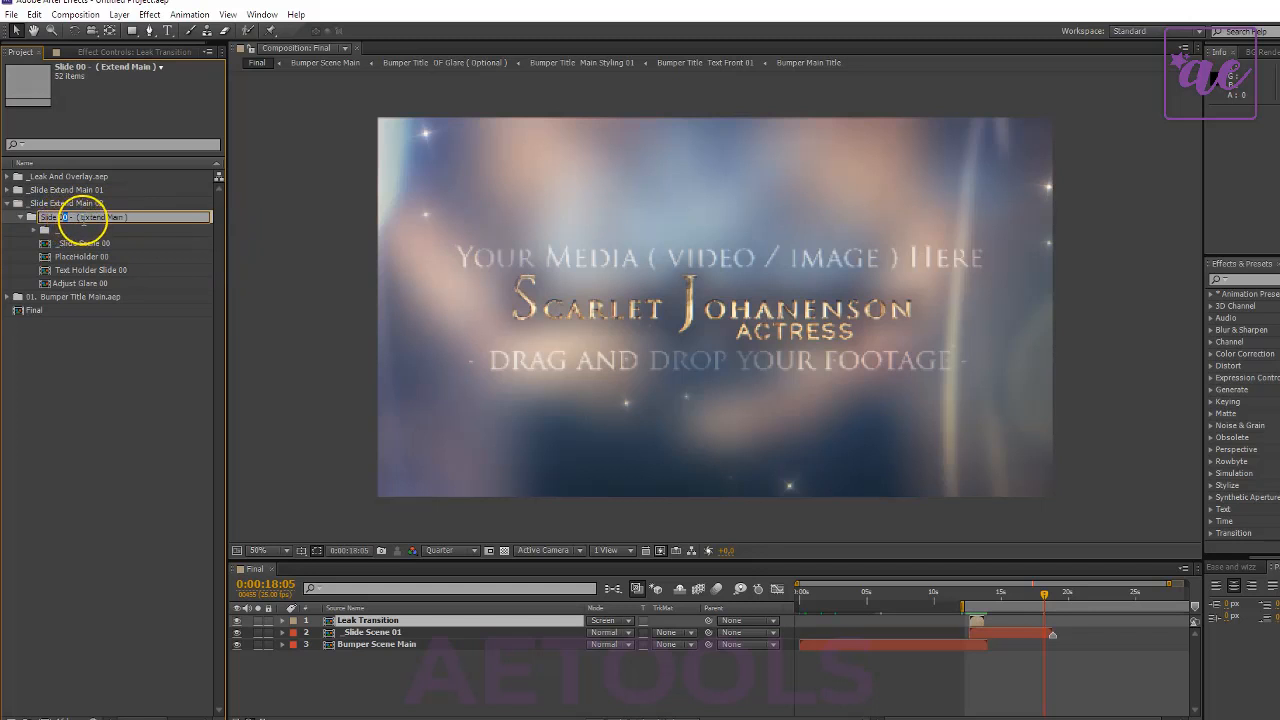
{"action": "type", "text": "02"}
- Rename the new folder's scene composition _Slide Scene 02 and its placeholder composition PlaceHolder 02
{"action": "left_click", "coordinate": [84, 244]}
{"action": "key", "text": "Return"}
{"action": "double_click", "coordinate": [106, 244]}
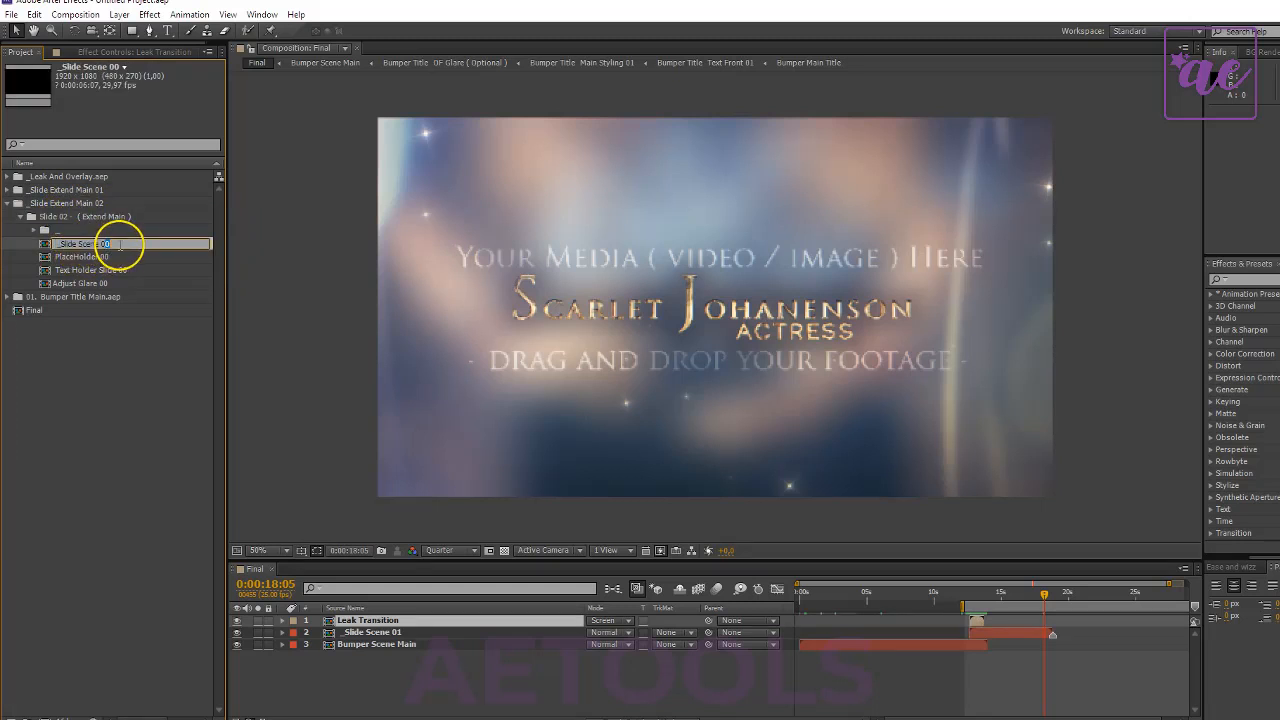
{"action": "type", "text": "02"}
{"action": "left_click", "coordinate": [100, 257]}
{"action": "key", "text": "Return"}
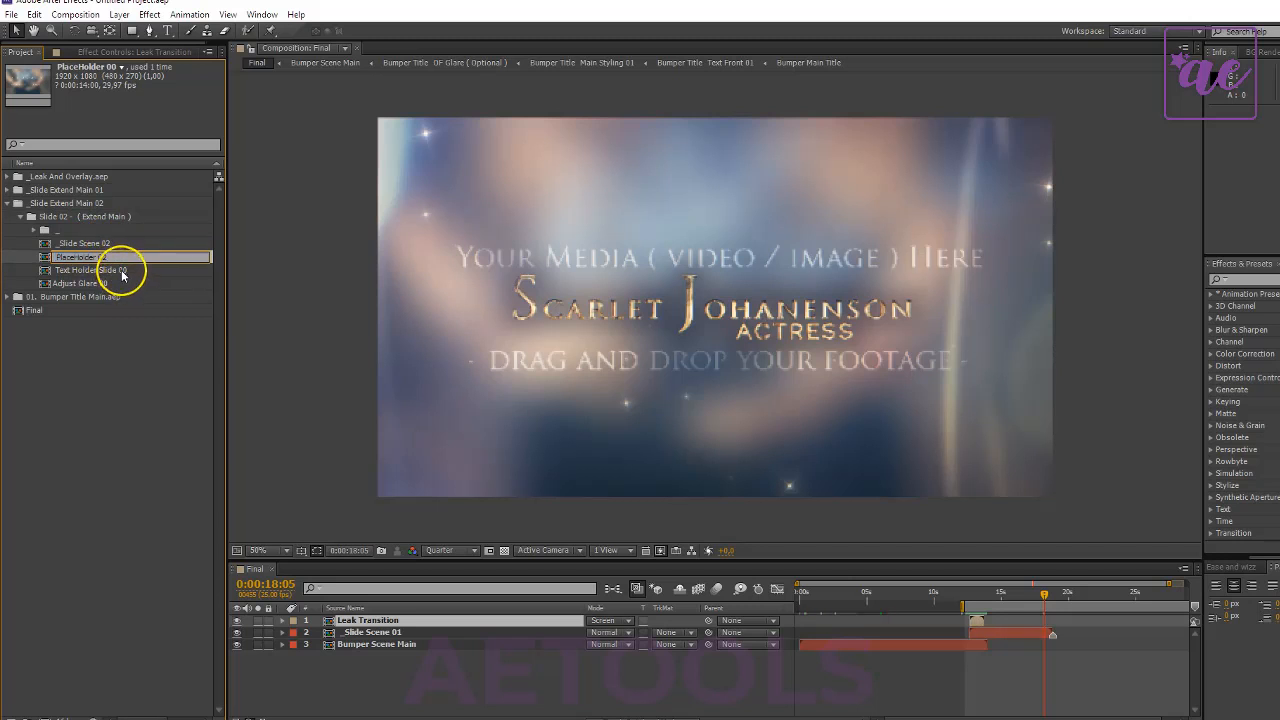
- Rename the new folder's text holder composition Text Holder Slide 02 and its glare composition Adjust Glare 02
{"action": "left_click", "coordinate": [124, 272]}
{"action": "key", "text": "Return"}
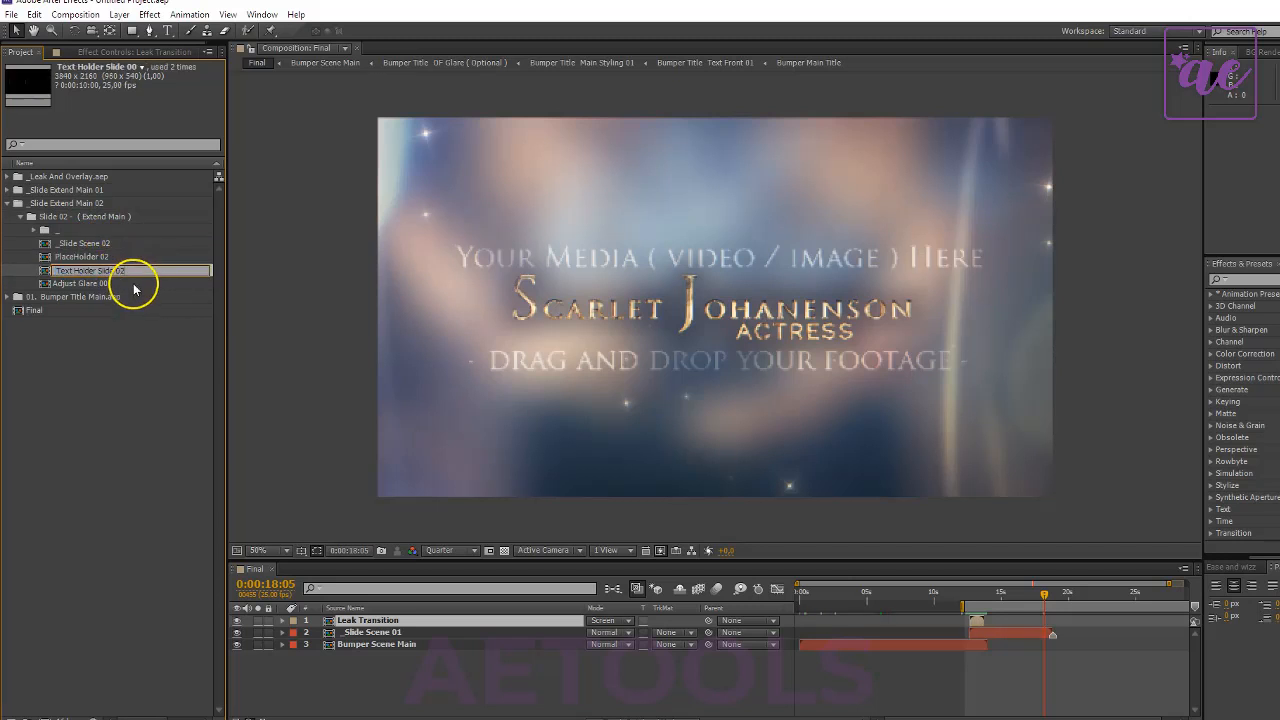
{"action": "type", "text": "02"}
{"action": "left_click", "coordinate": [134, 285]}
{"action": "key", "text": "Return"}
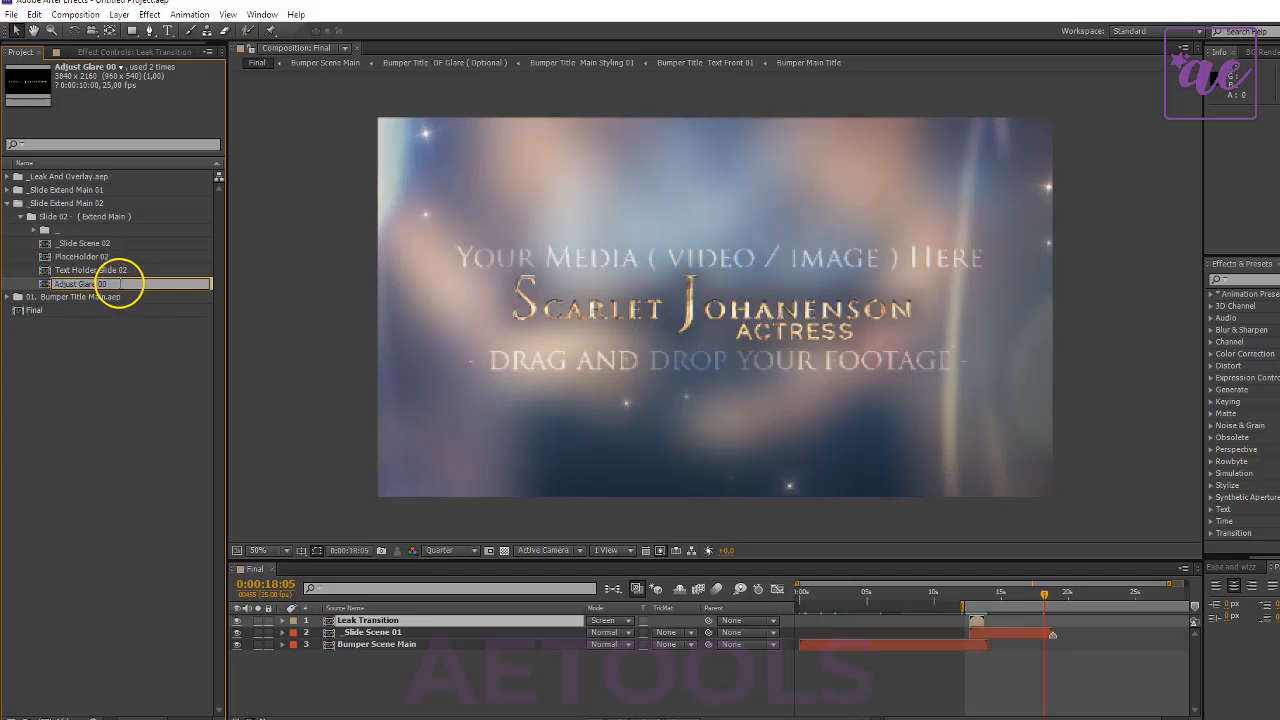
{"action": "type", "text": "2"}
{"action": "left_click", "coordinate": [115, 342]}
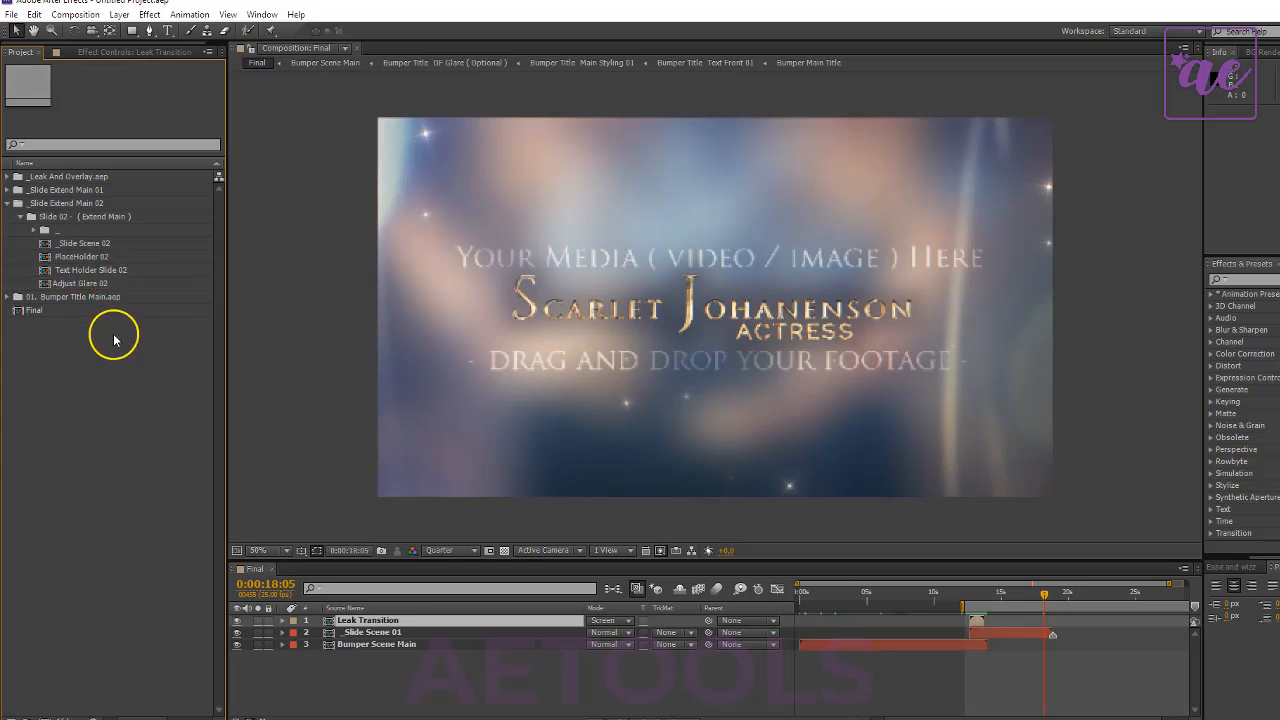
- Add _Slide Scene 02 to Final as the top layer, starting at 0:00:16:24 so it overlaps the end of _Slide Scene 01
{"action": "left_click_drag", "start_coordinate": [83, 243], "coordinate": [581, 626]}
{"action": "left_click", "coordinate": [426, 634]}
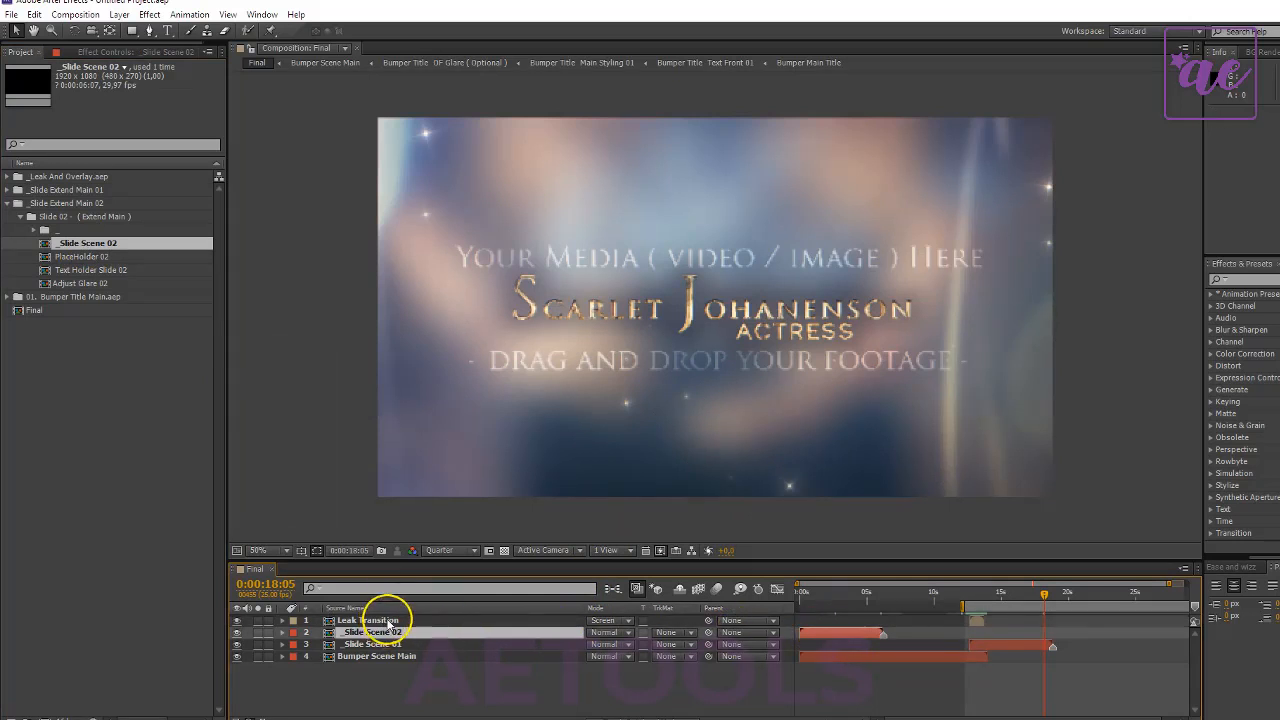
{"action": "left_click_drag", "start_coordinate": [388, 621], "coordinate": [390, 643]}
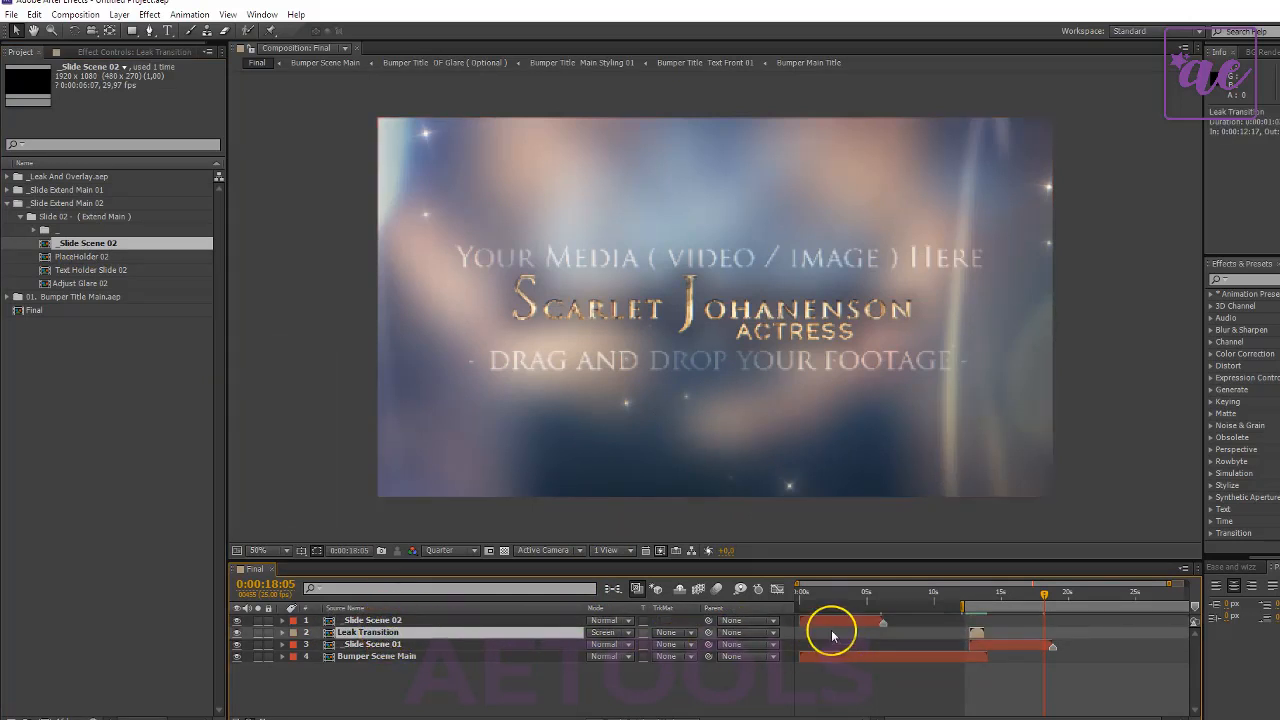
{"action": "left_click_drag", "start_coordinate": [834, 620], "coordinate": [1049, 641]}
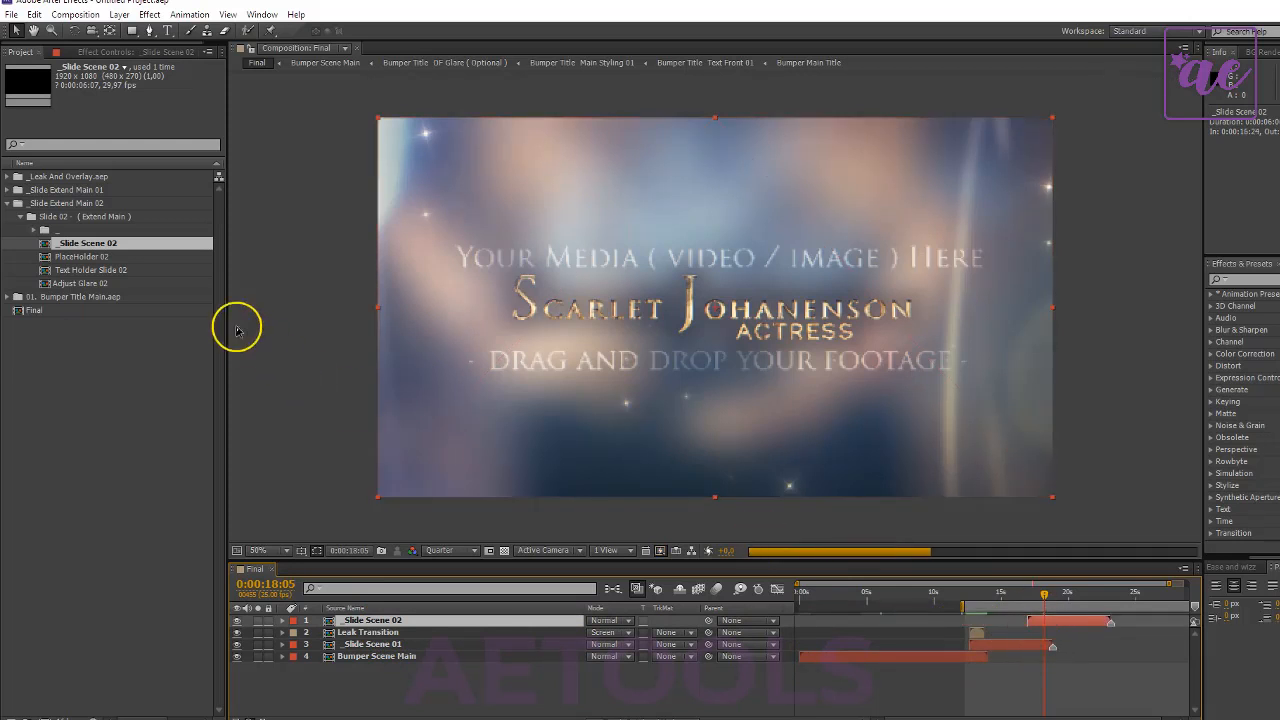
- Add a second Leak Transition from the Leak And Overlay folder as Final's top layer, starting at 0:00:17:01 over _Slide Scene 02's beginning
{"action": "left_click", "coordinate": [95, 189]}
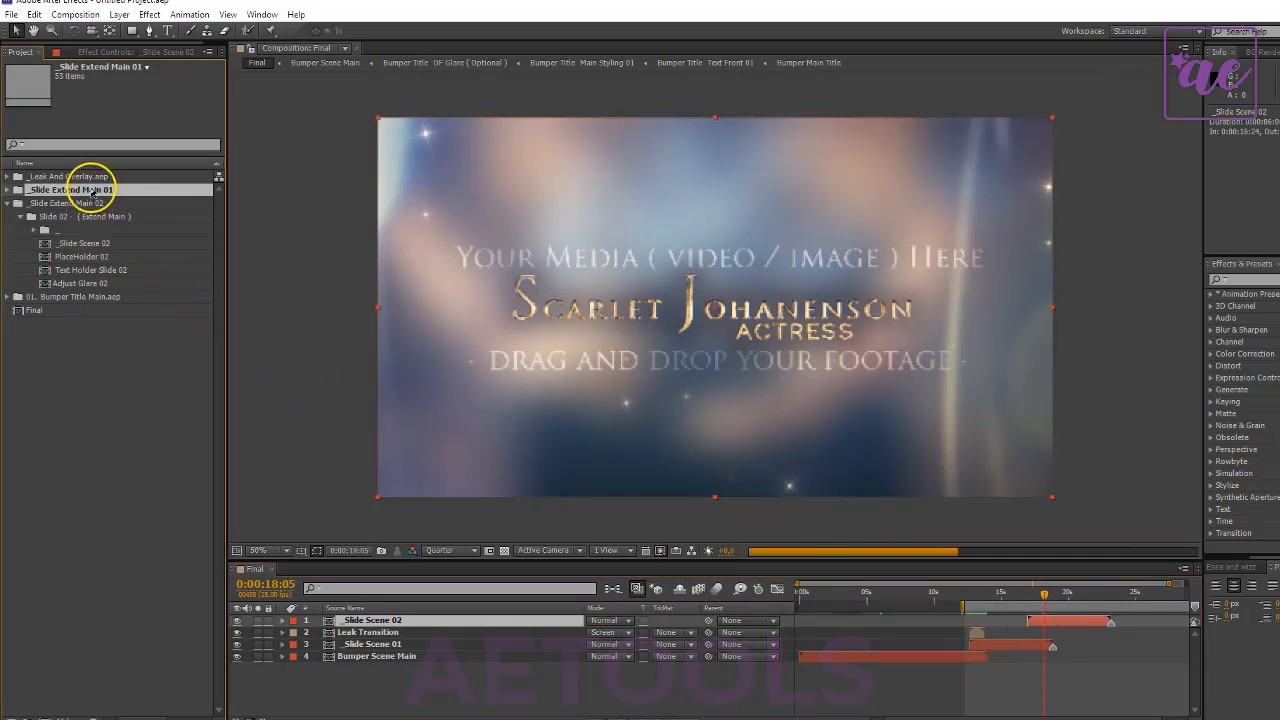
{"action": "left_click", "coordinate": [8, 189]}
{"action": "left_click", "coordinate": [9, 189]}
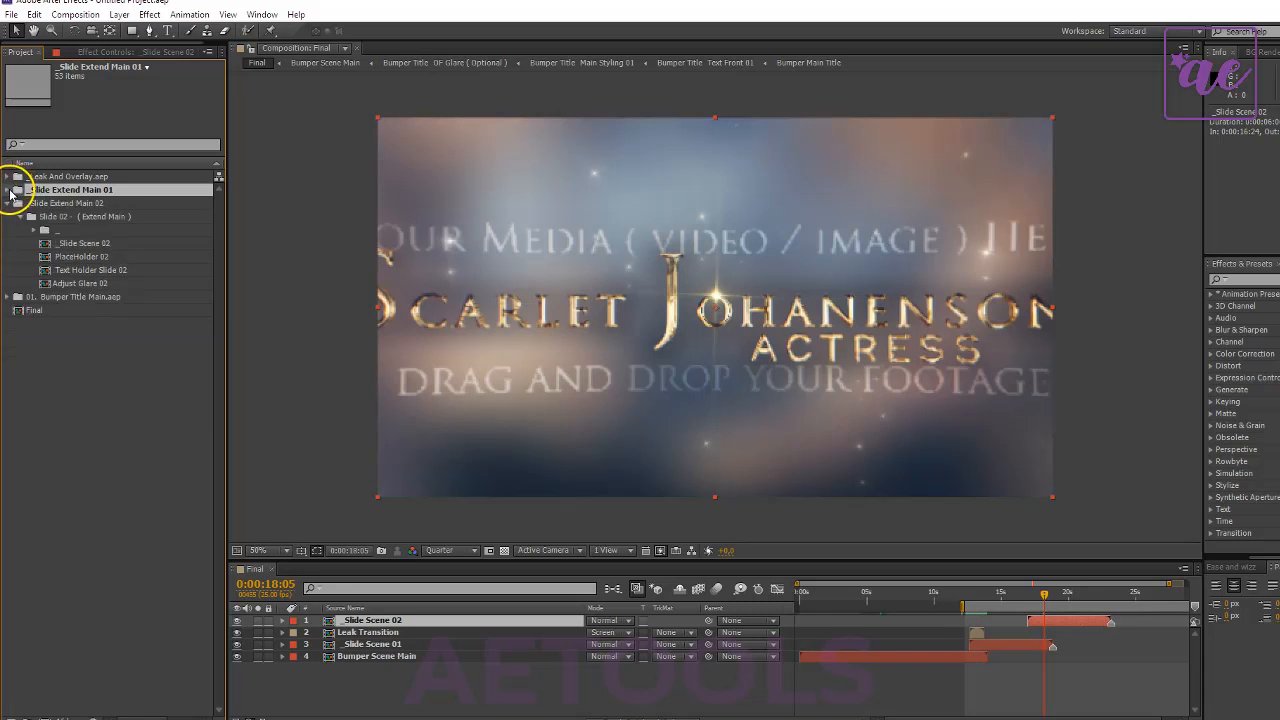
{"action": "left_click", "coordinate": [6, 203]}
{"action": "left_click", "coordinate": [7, 176]}
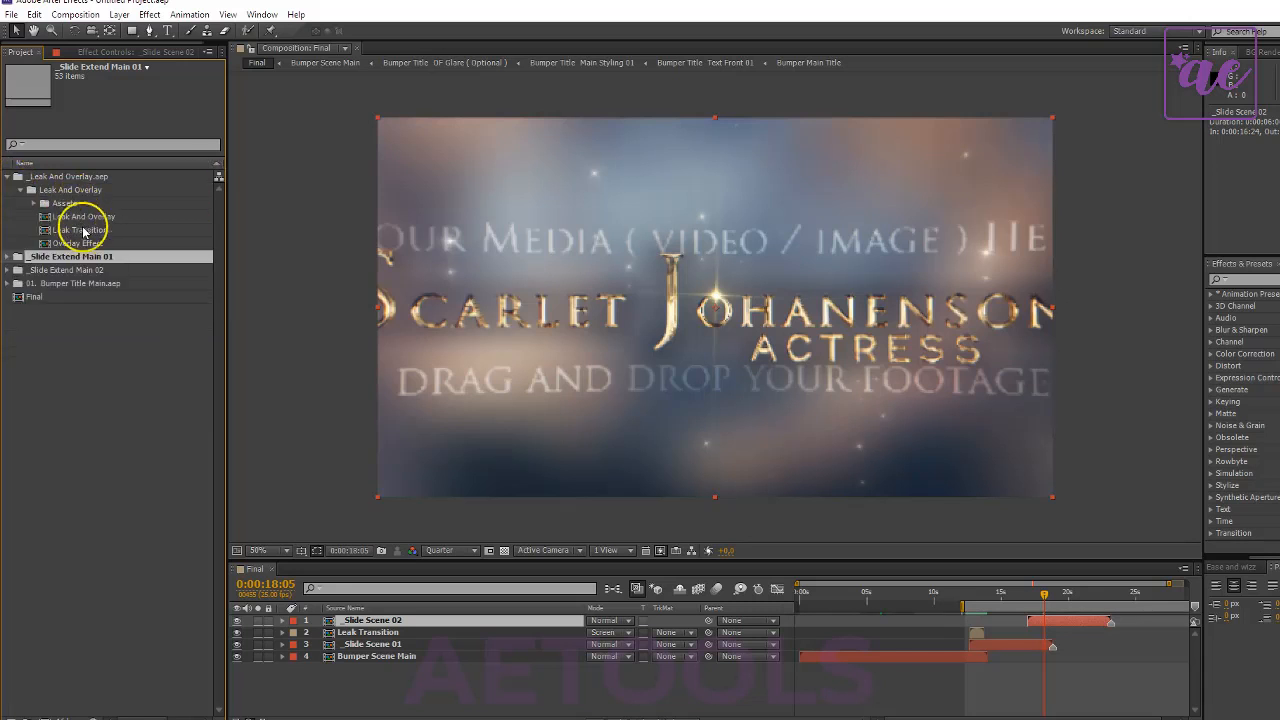
{"action": "left_click", "coordinate": [75, 244]}
{"action": "left_click", "coordinate": [100, 231]}
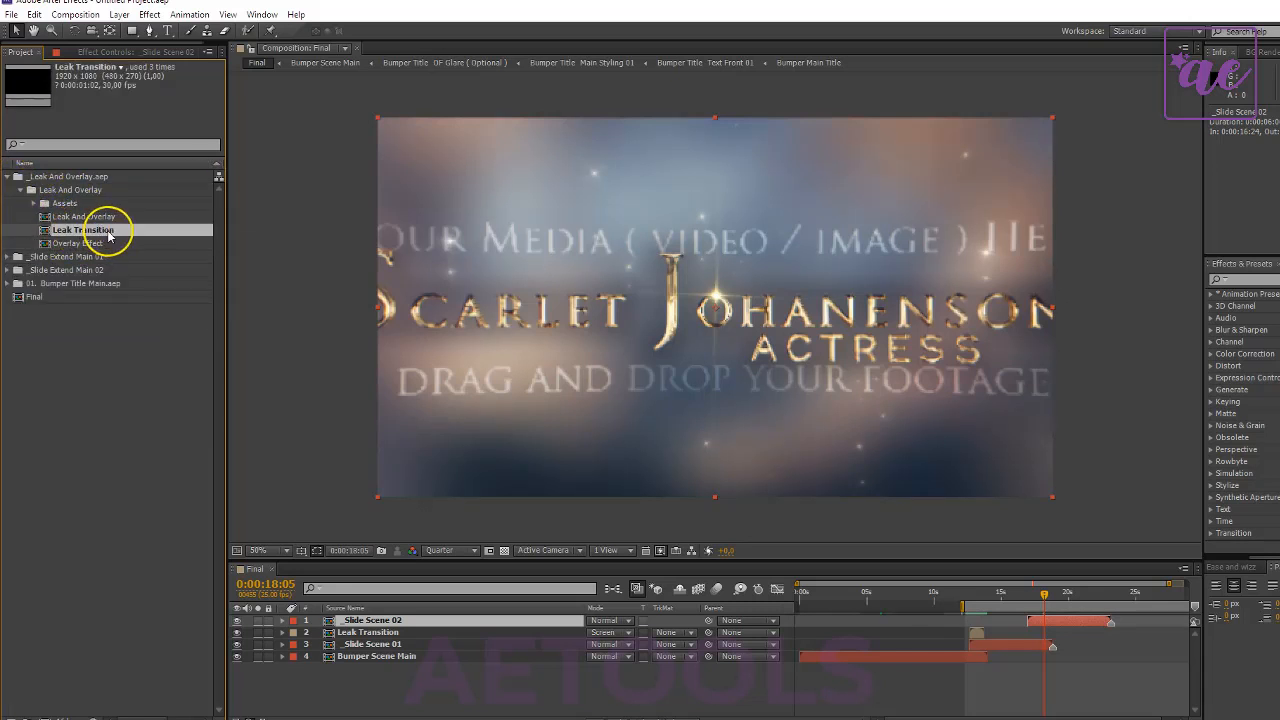
{"action": "left_click_drag", "start_coordinate": [95, 233], "coordinate": [1037, 620]}
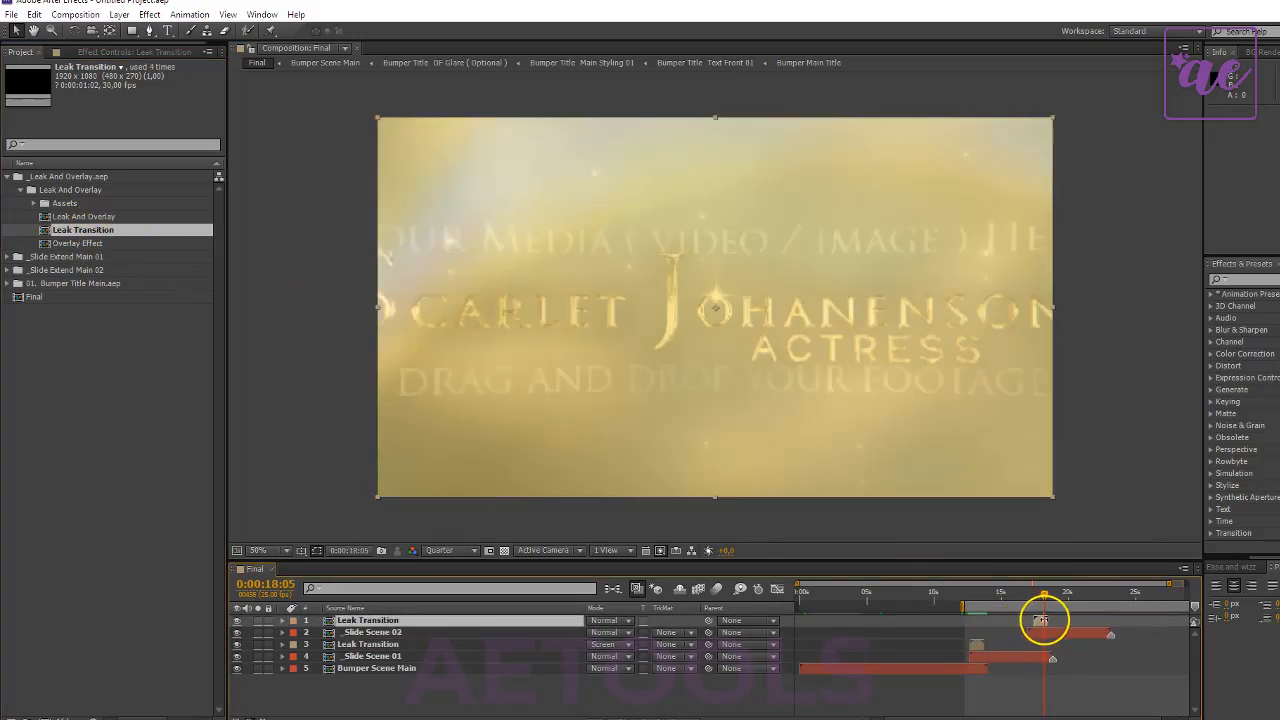
- Time-reverse the top Leak Transition layer and mirror it horizontally with a scale of -100, 100%
{"action": "right_click", "coordinate": [1037, 627]}
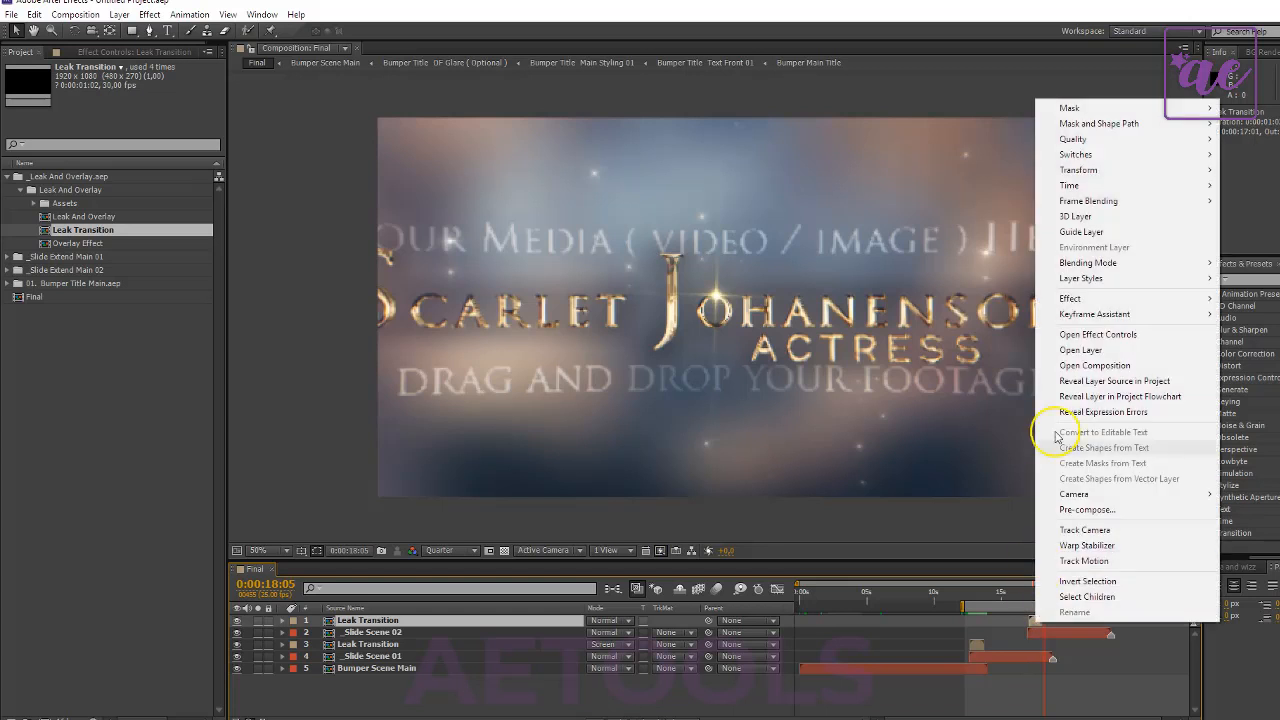
{"action": "mouse_move", "coordinate": [1065, 186]}
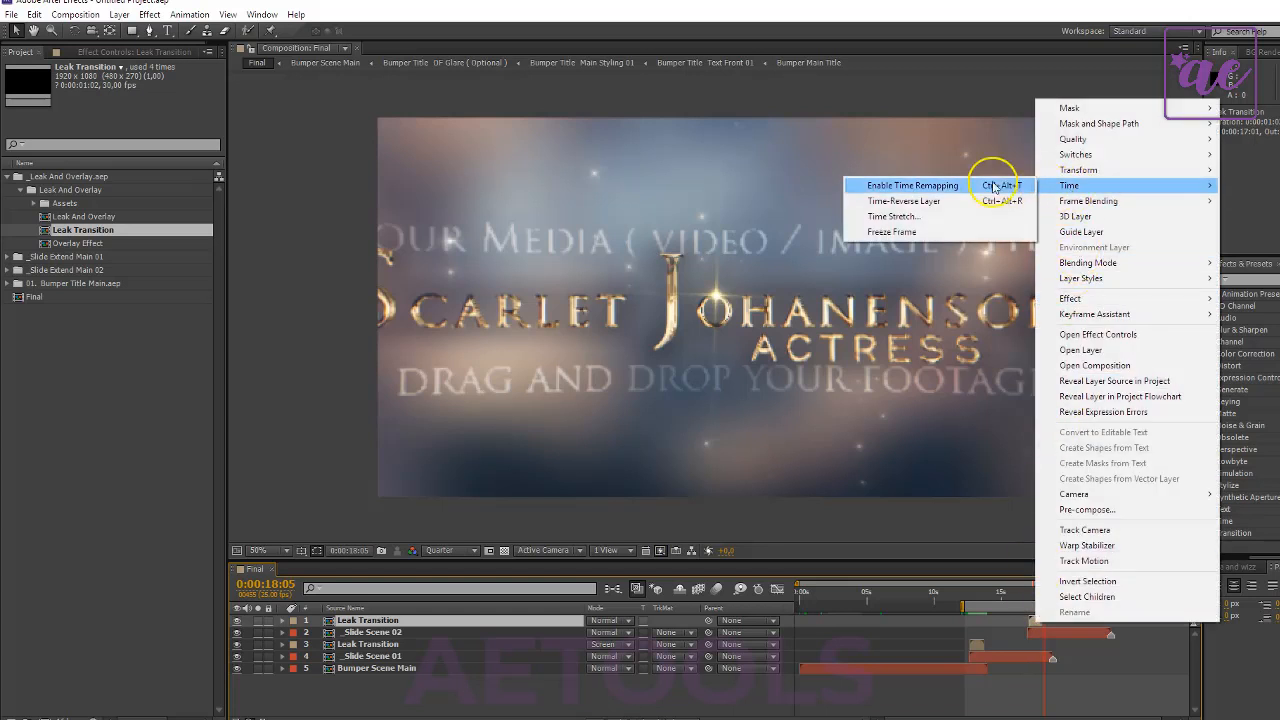
{"action": "left_click", "coordinate": [937, 202]}
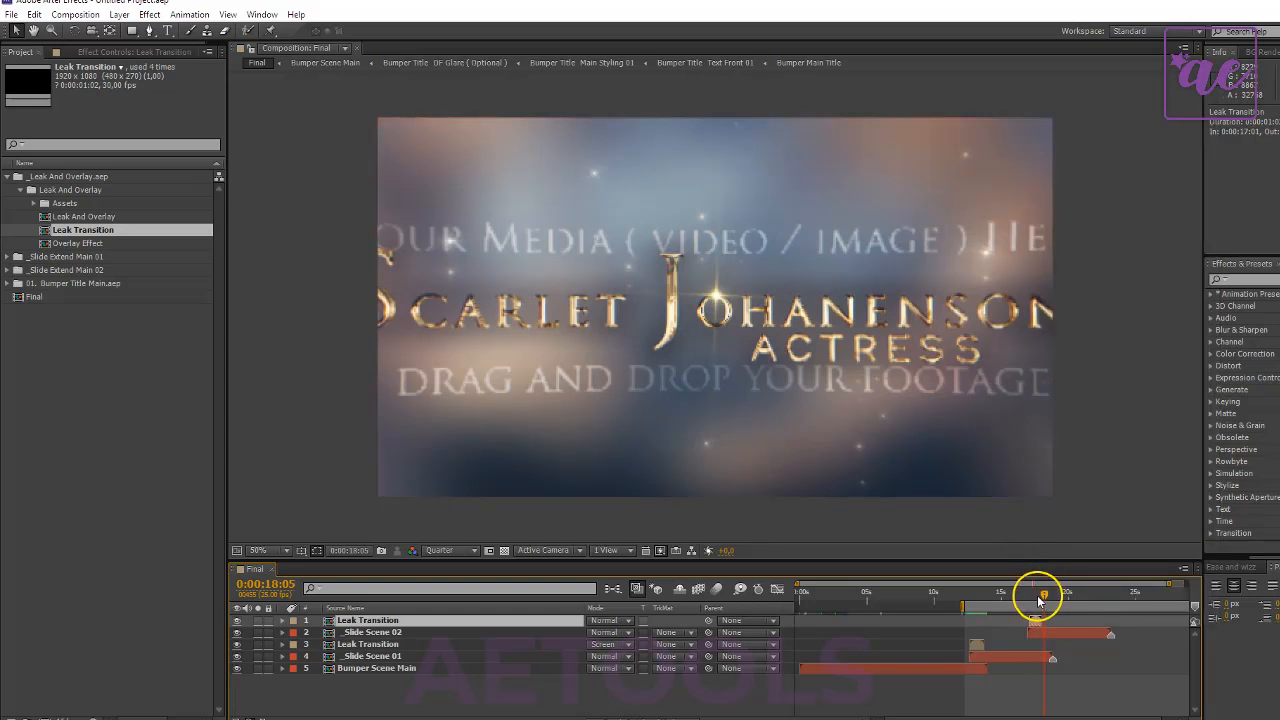
{"action": "left_click_drag", "start_coordinate": [1041, 598], "coordinate": [1036, 600]}
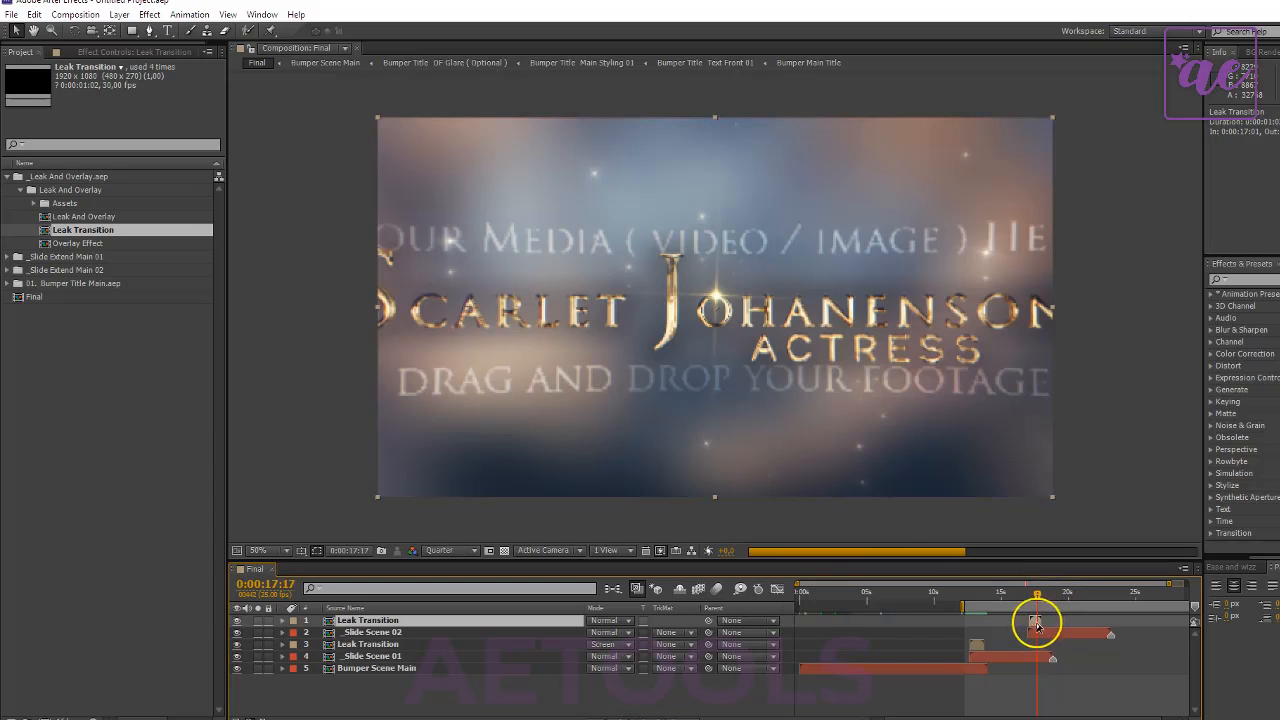
{"action": "key", "text": "s"}
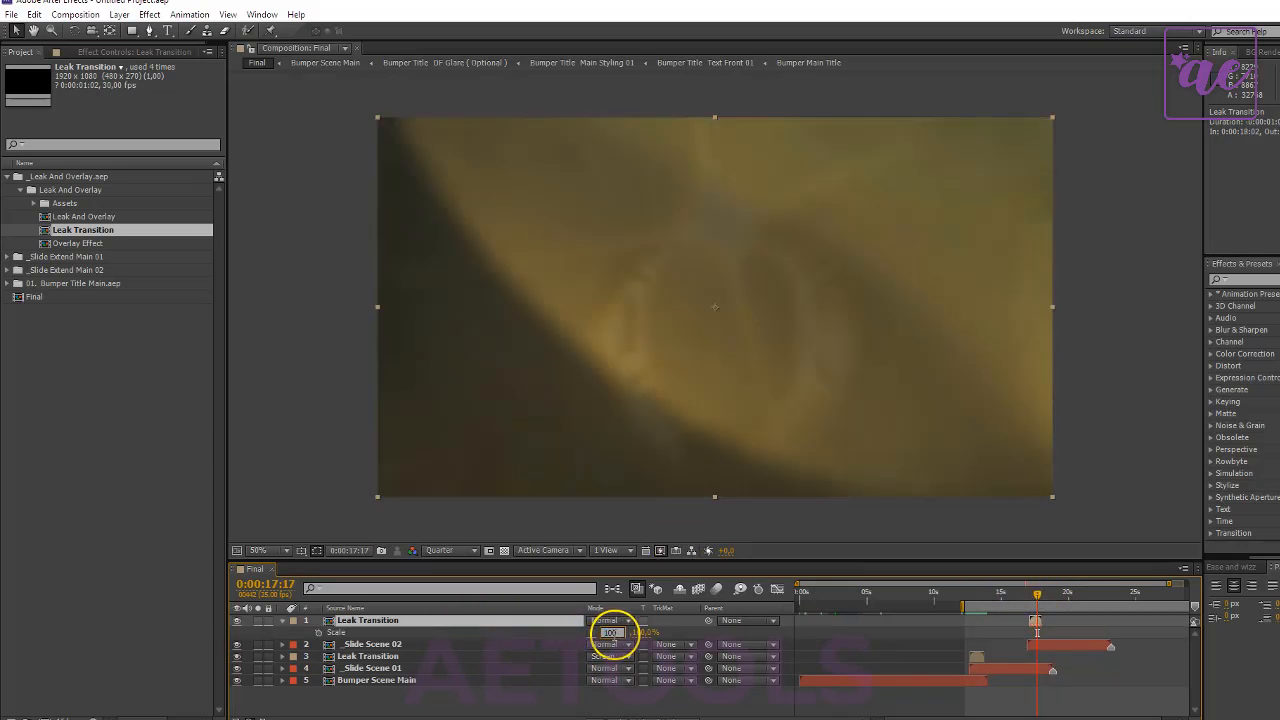
{"action": "type", "text": "-100"}
{"action": "key", "text": "Return"}
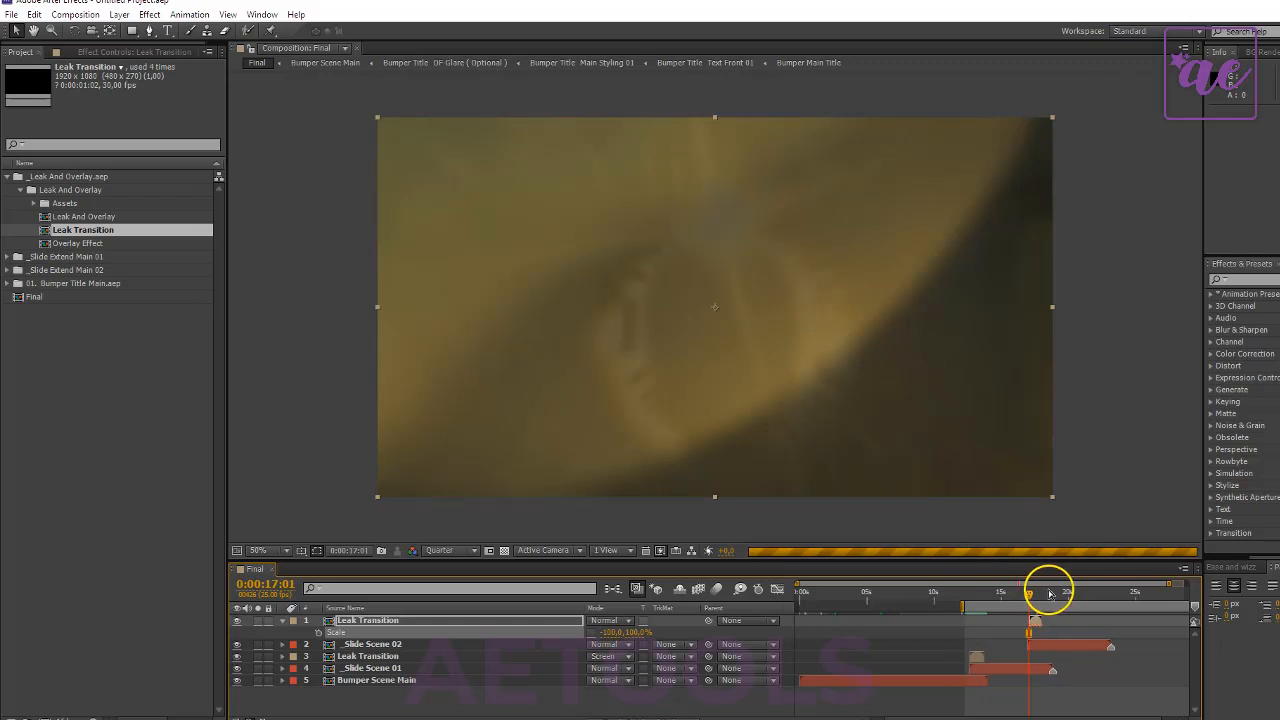
- Move the current time to 0:00:22:15, near the end of _Slide Scene 02, and import the _Category Winner Extend project
{"action": "left_click_drag", "start_coordinate": [1052, 600], "coordinate": [1103, 594]}
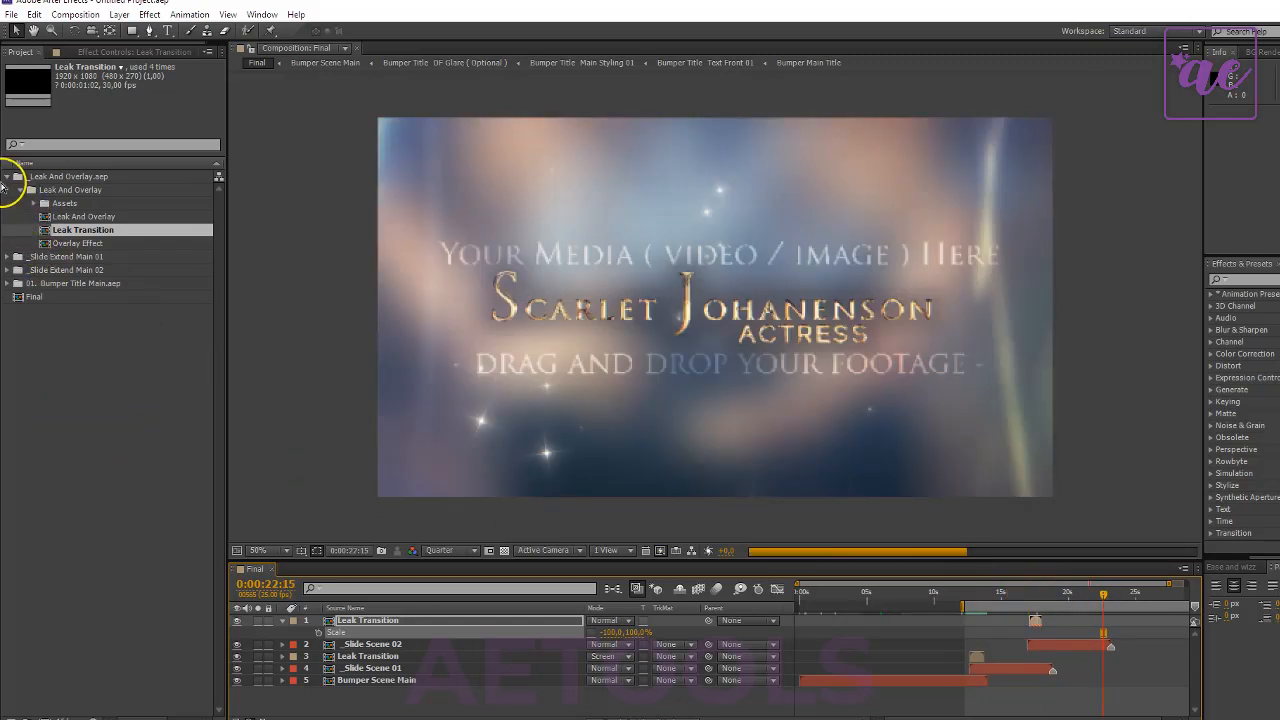
{"action": "left_click", "coordinate": [7, 176]}
{"action": "right_click", "coordinate": [91, 295]}
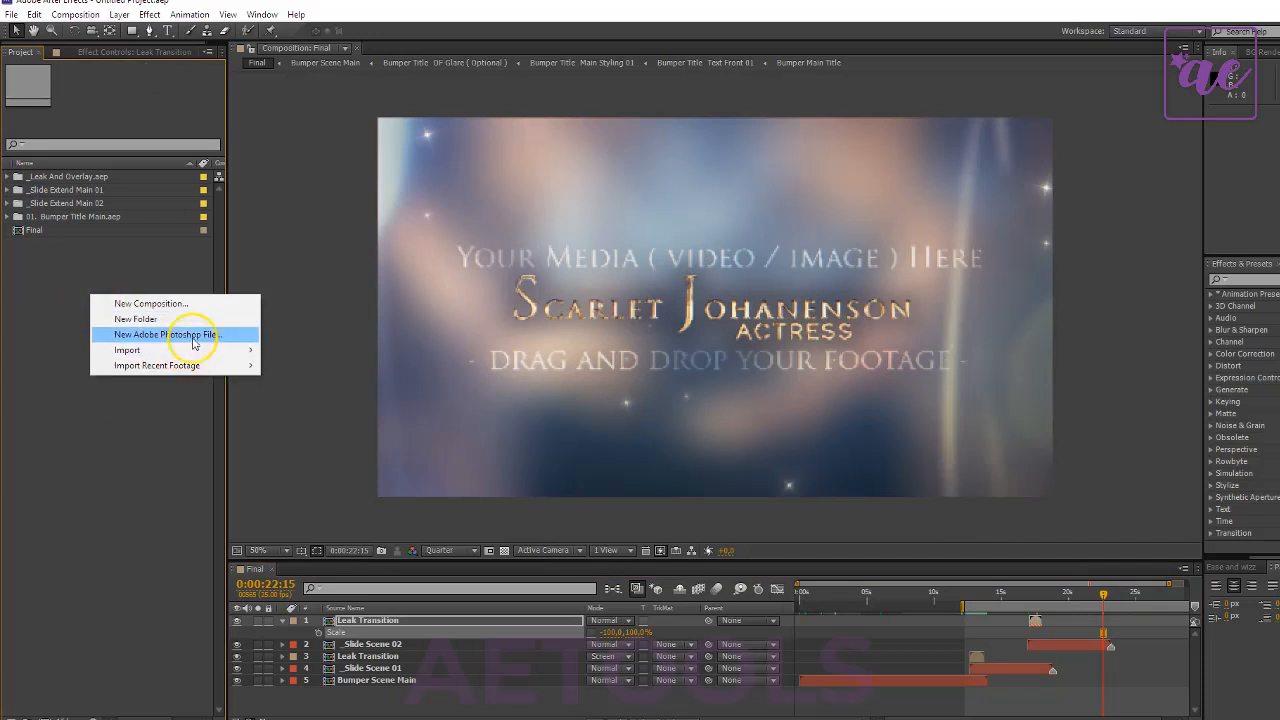
{"action": "mouse_move", "coordinate": [195, 351]}
{"action": "left_click", "coordinate": [351, 355]}
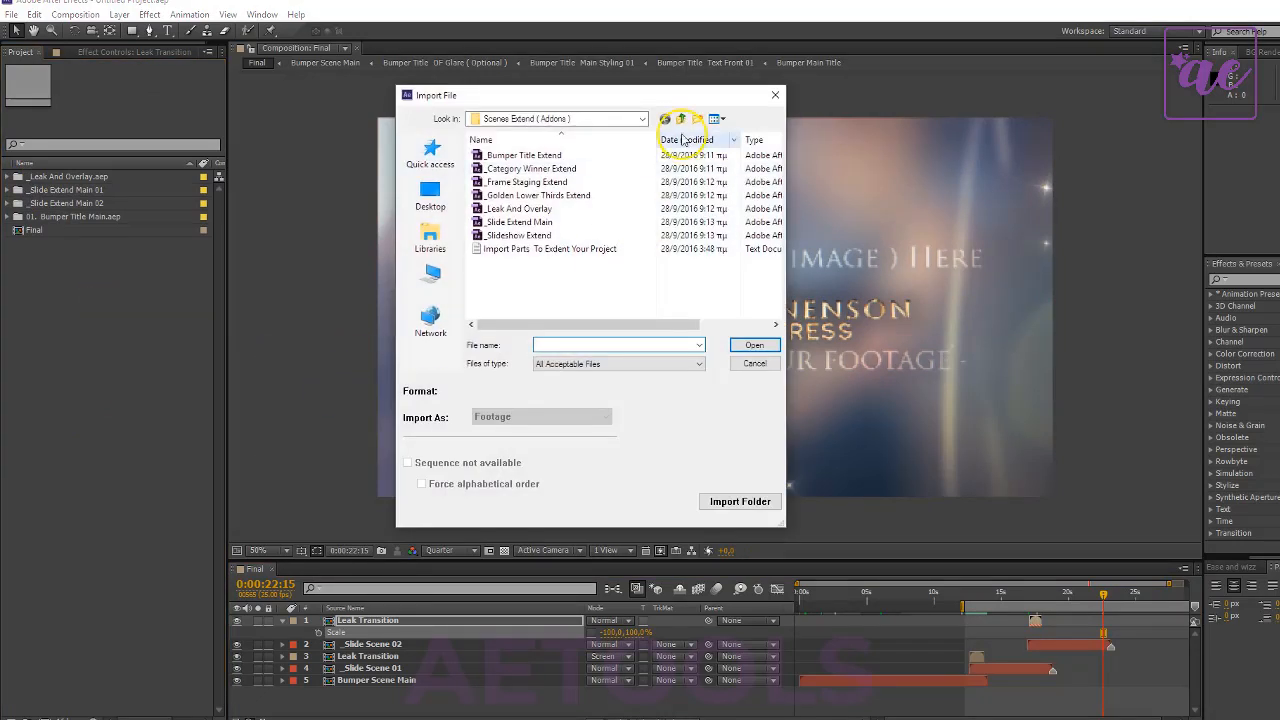
{"action": "left_click", "coordinate": [540, 168]}
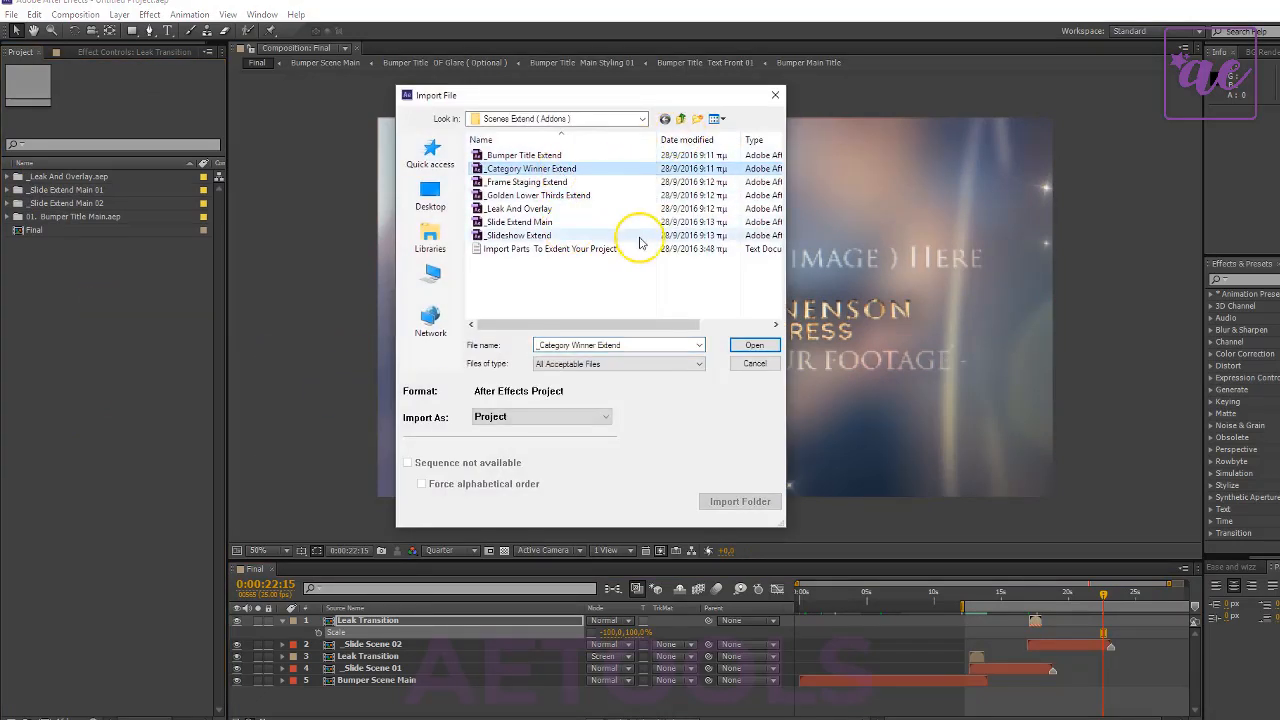
{"action": "left_click", "coordinate": [753, 344]}
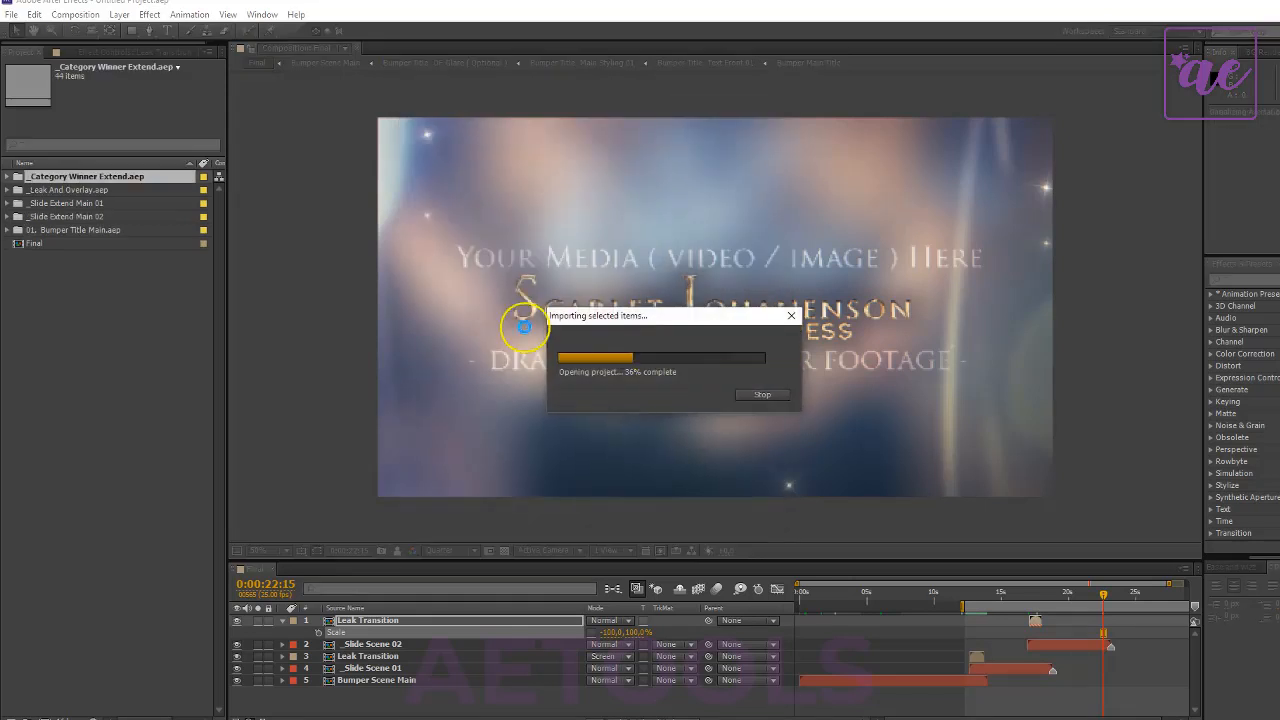
- Expand the imported _Category Winner Extend.aep folder to show its compositions
{"action": "left_click", "coordinate": [83, 308]}
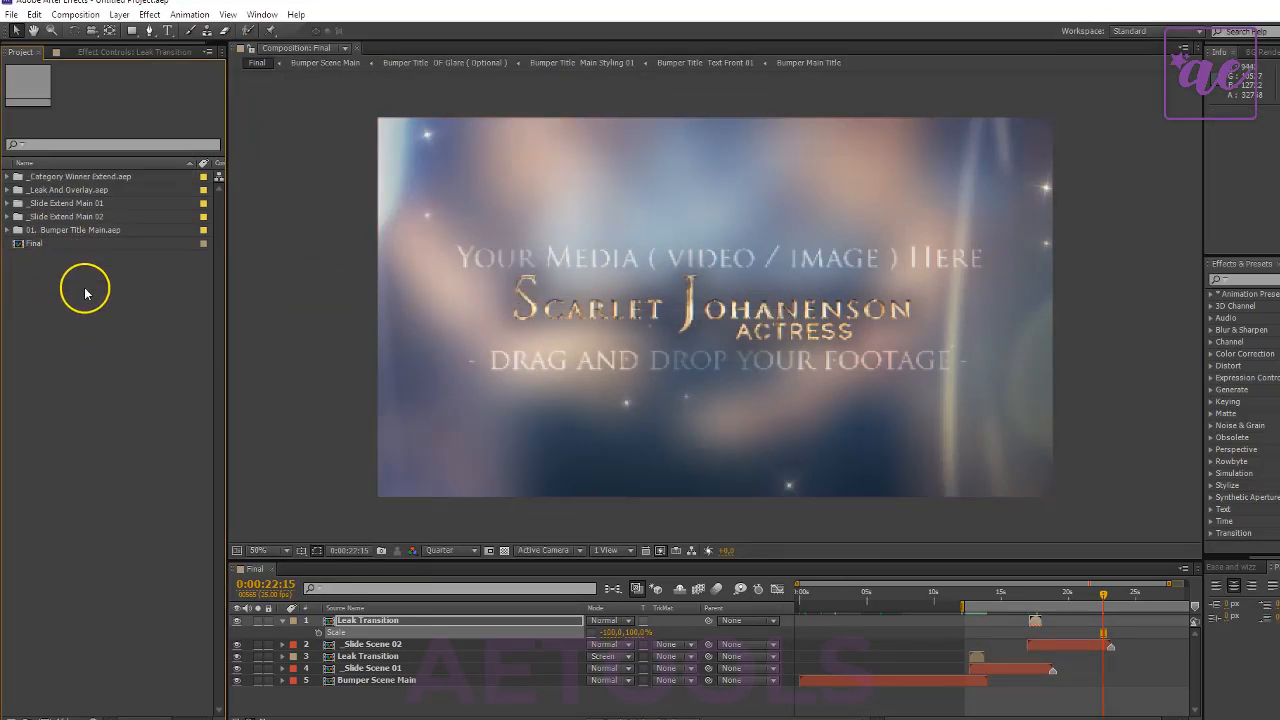
{"action": "double_click", "coordinate": [60, 180]}
{"action": "left_click", "coordinate": [98, 368]}
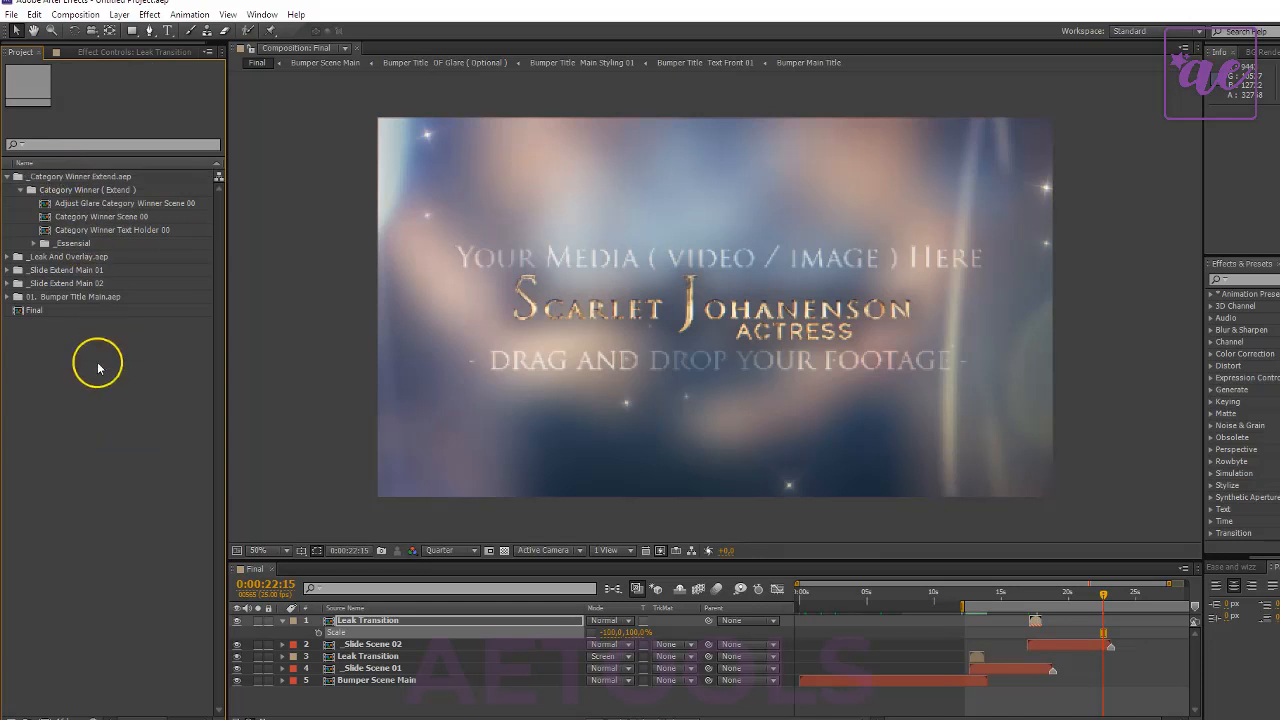
- Add Category Winner Scene 00 as Final's top layer, starting at 0:00:21:05, and collapse the Leak Transition properties and the _Category Winner Extend.aep folder
{"action": "left_click", "coordinate": [107, 220]}
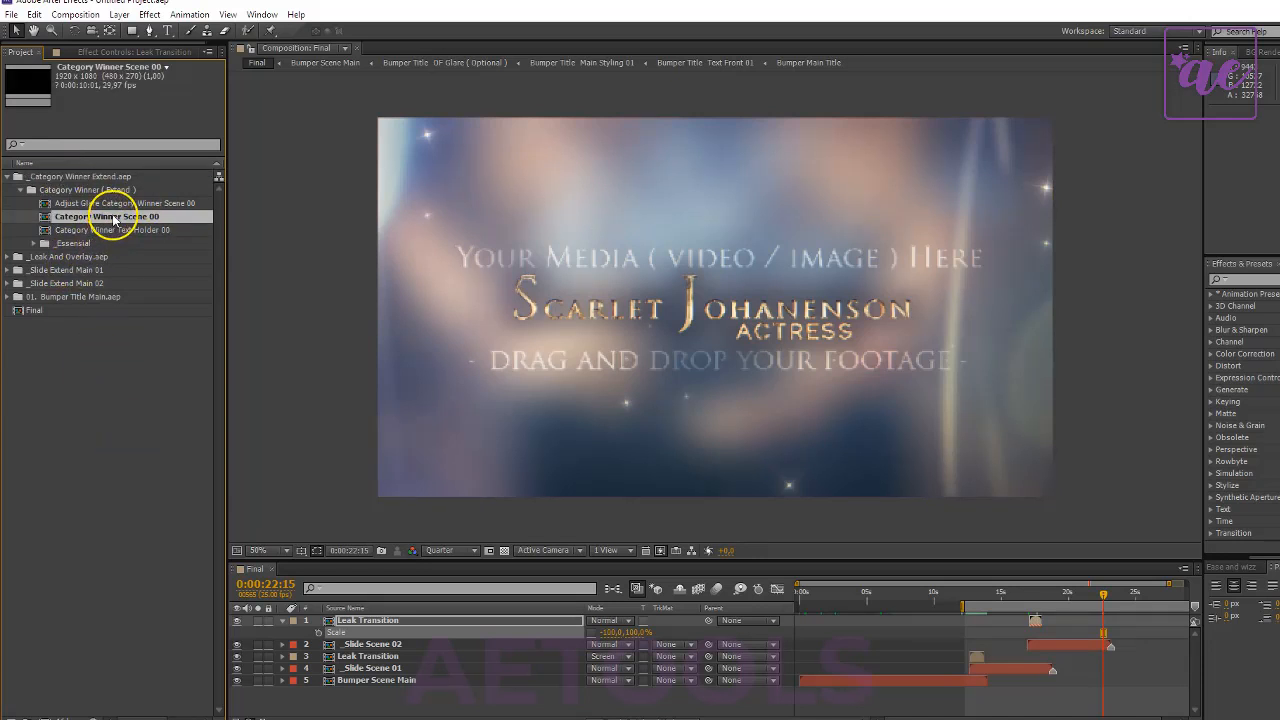
{"action": "left_click_drag", "start_coordinate": [117, 226], "coordinate": [1114, 636]}
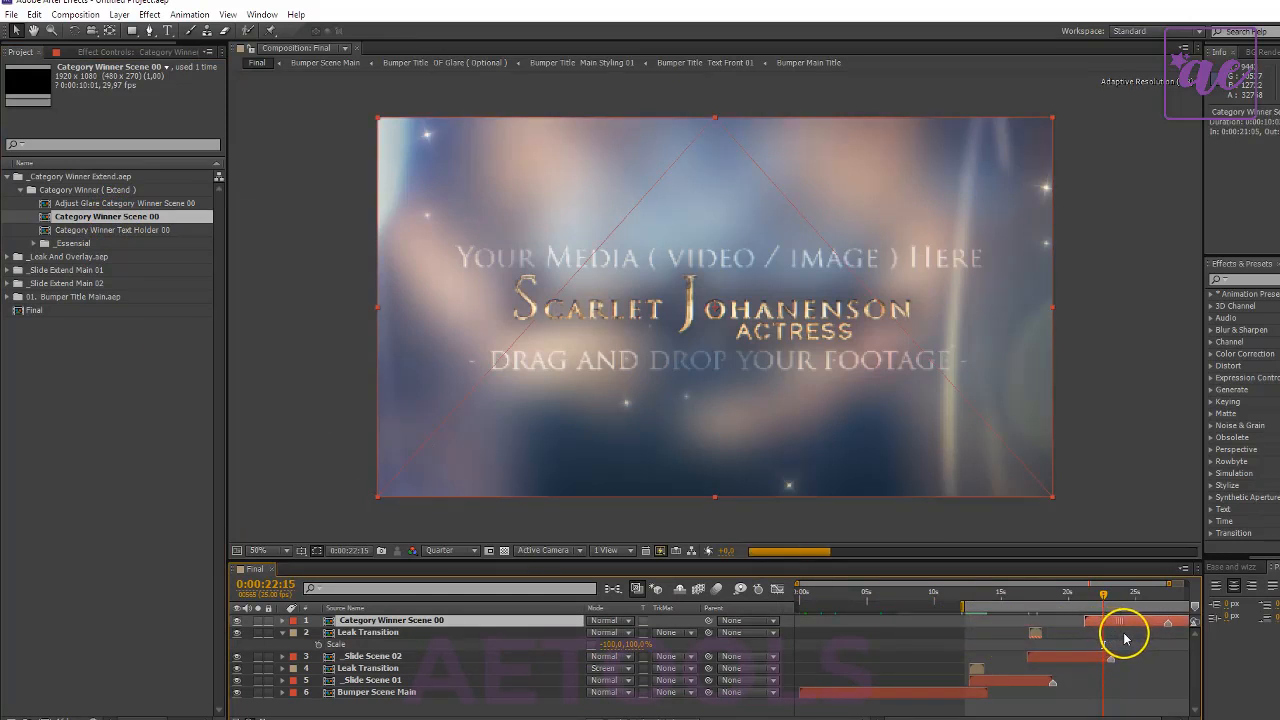
{"action": "left_click", "coordinate": [283, 632]}
{"action": "left_click", "coordinate": [365, 632]}
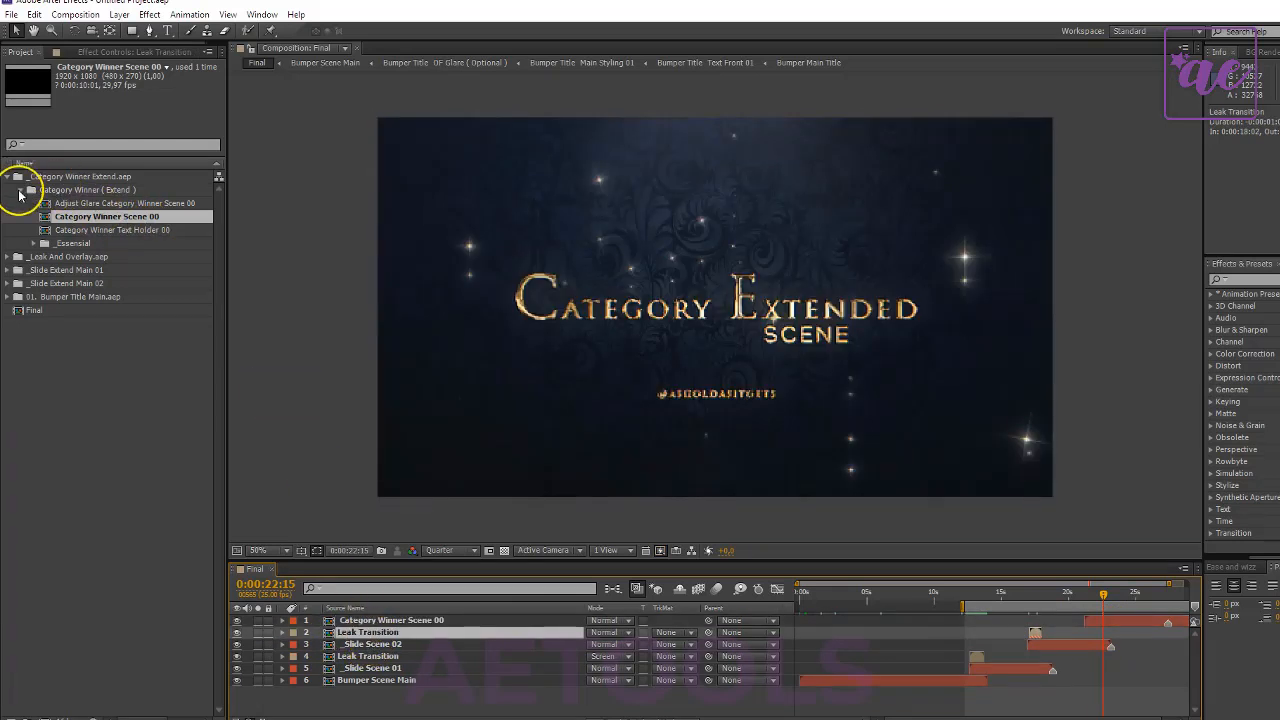
{"action": "left_click", "coordinate": [8, 177]}
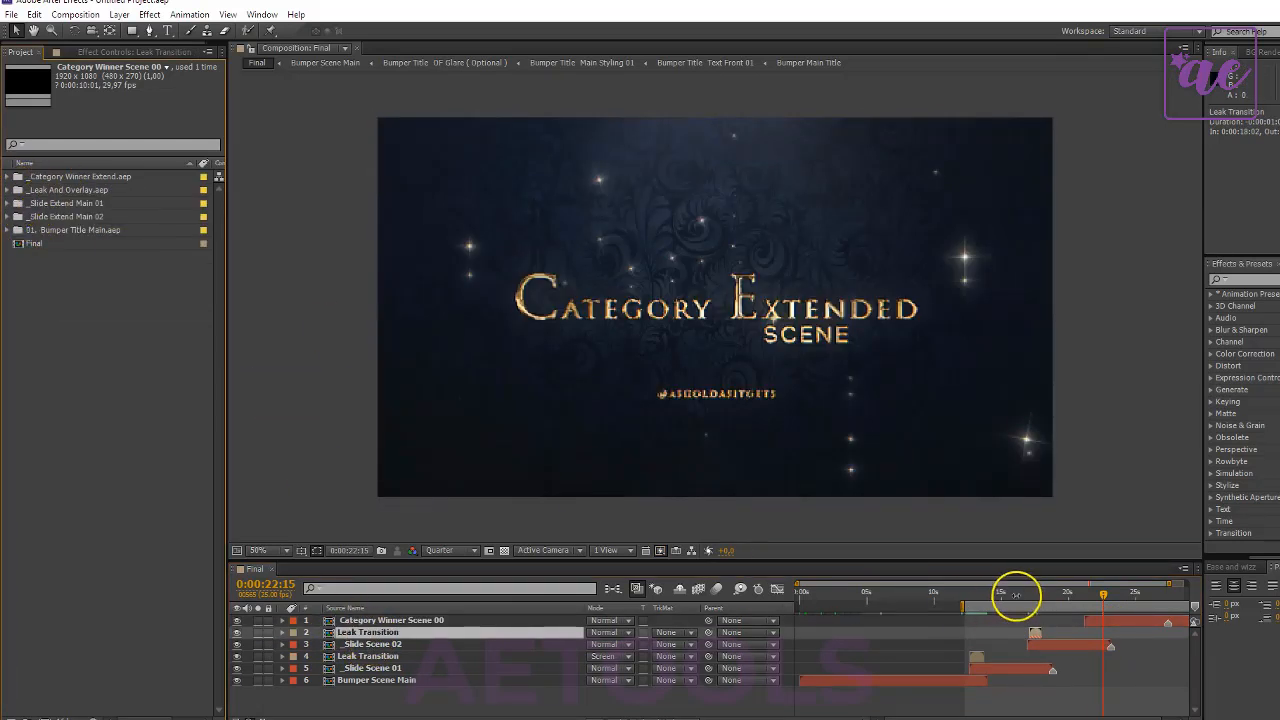
- Preview Final's change from _Slide Scene 02 to Category Winner Scene 00, stopping at 0:00:25:08
{"action": "left_click", "coordinate": [1091, 594]}
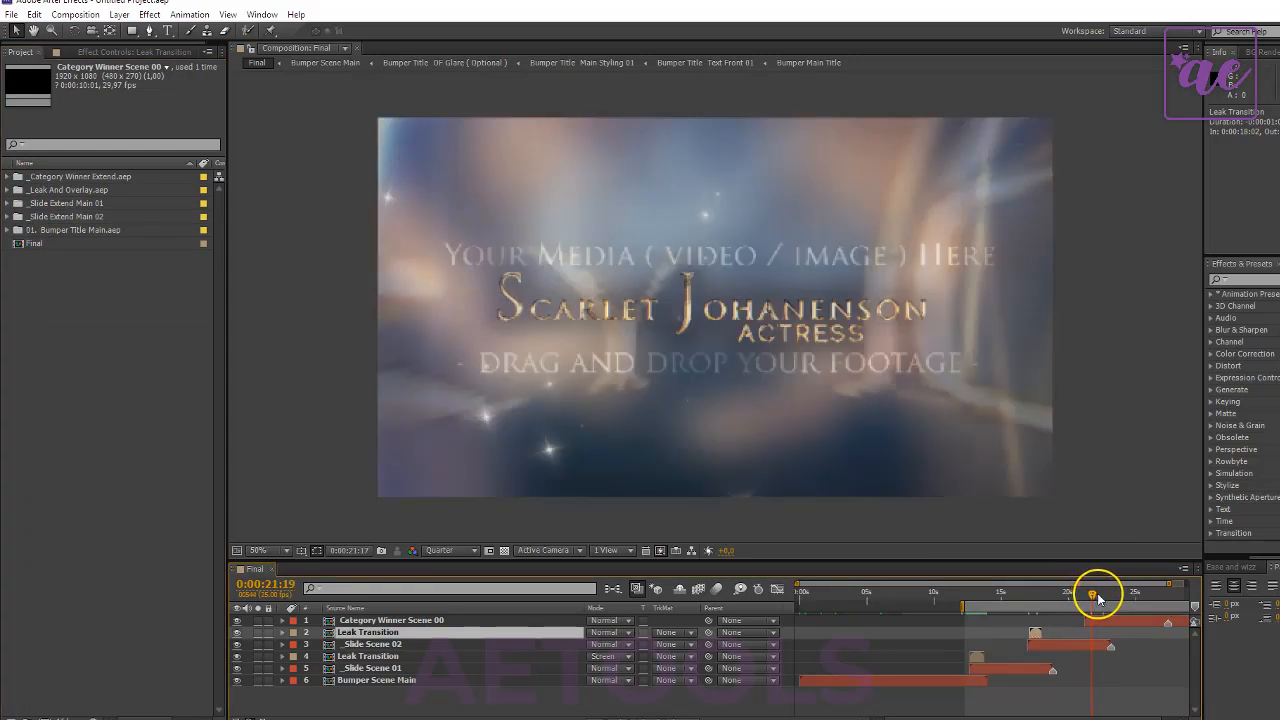
{"action": "left_click", "coordinate": [1098, 594]}
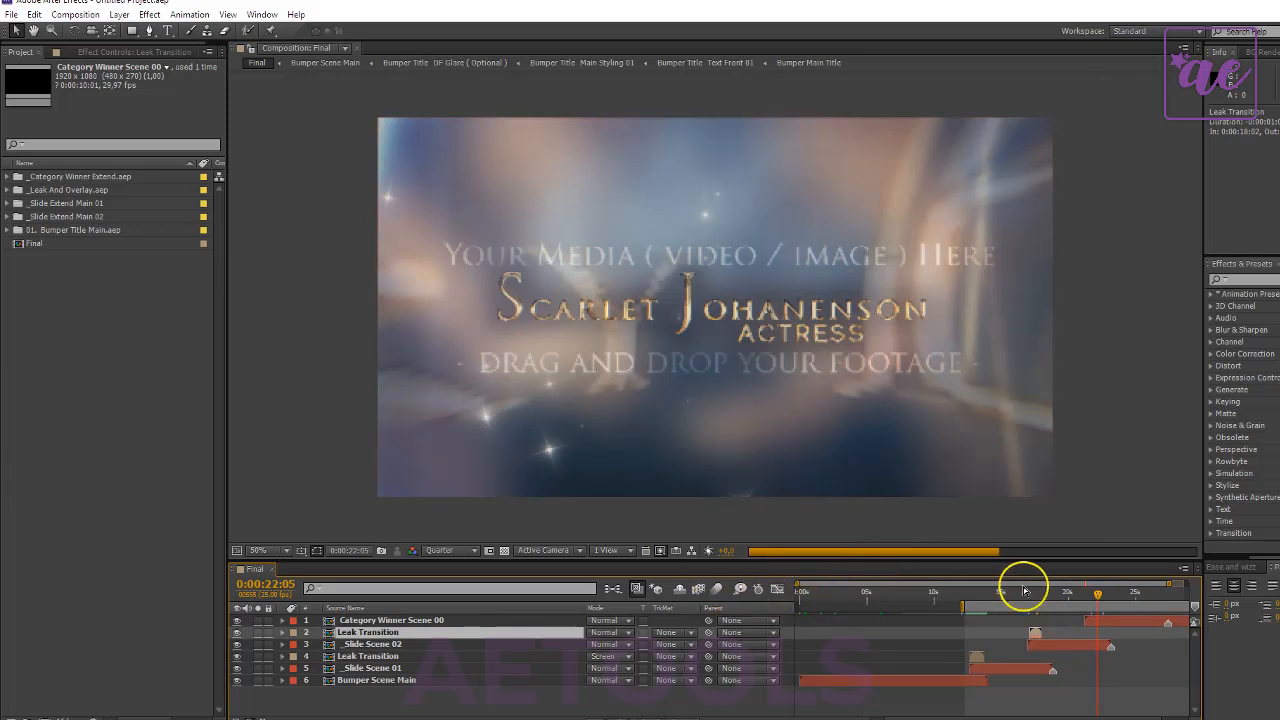
{"action": "left_click", "coordinate": [1101, 594]}
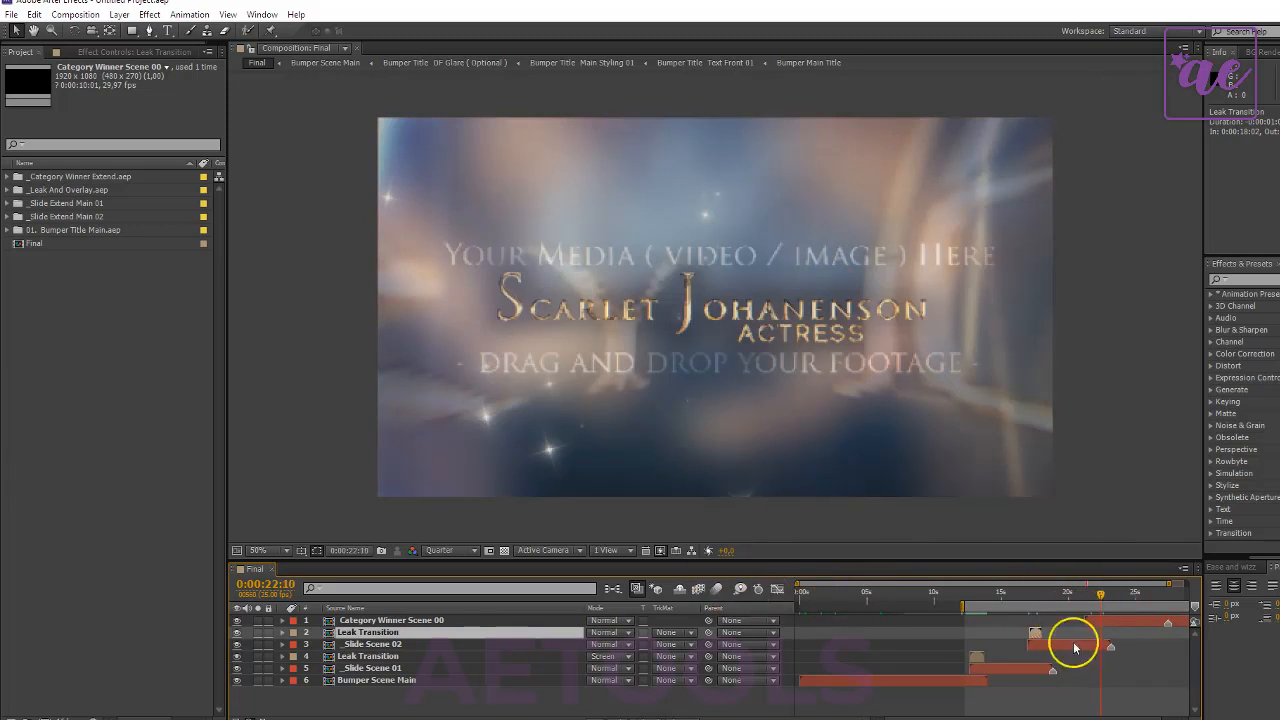
{"action": "left_click", "coordinate": [805, 717]}
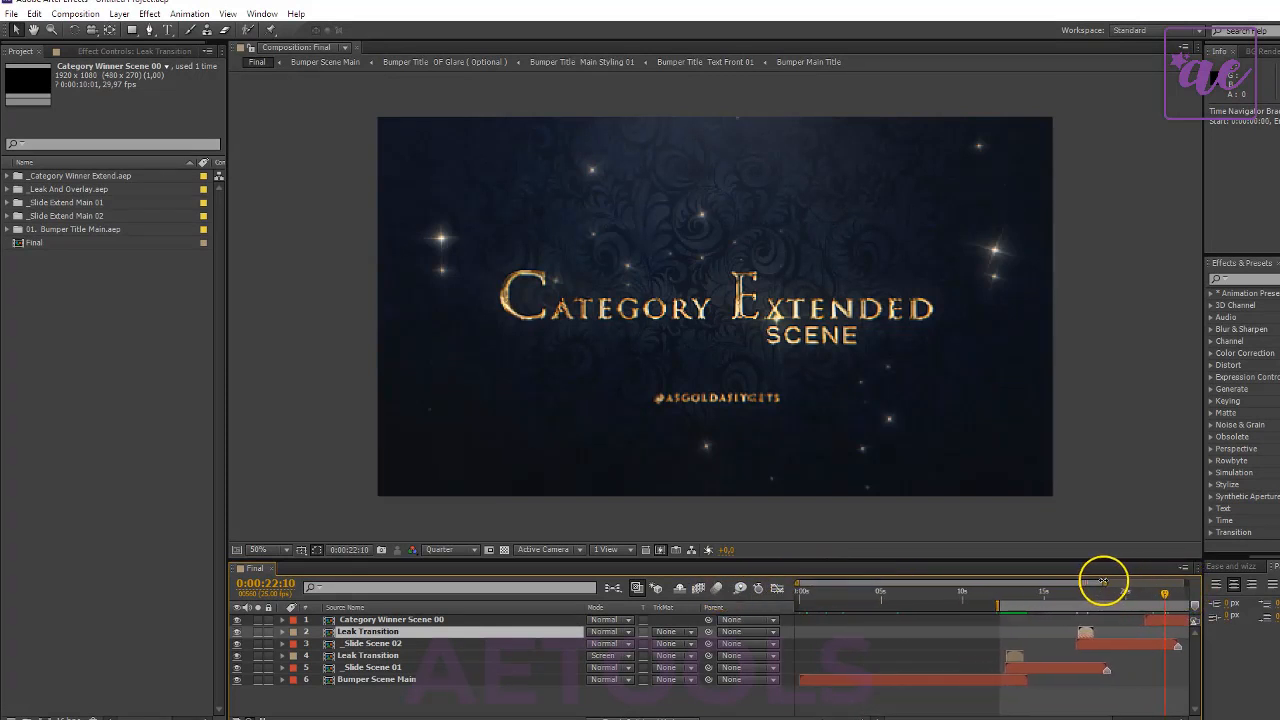
{"action": "left_click_drag", "start_coordinate": [1091, 600], "coordinate": [1127, 601]}
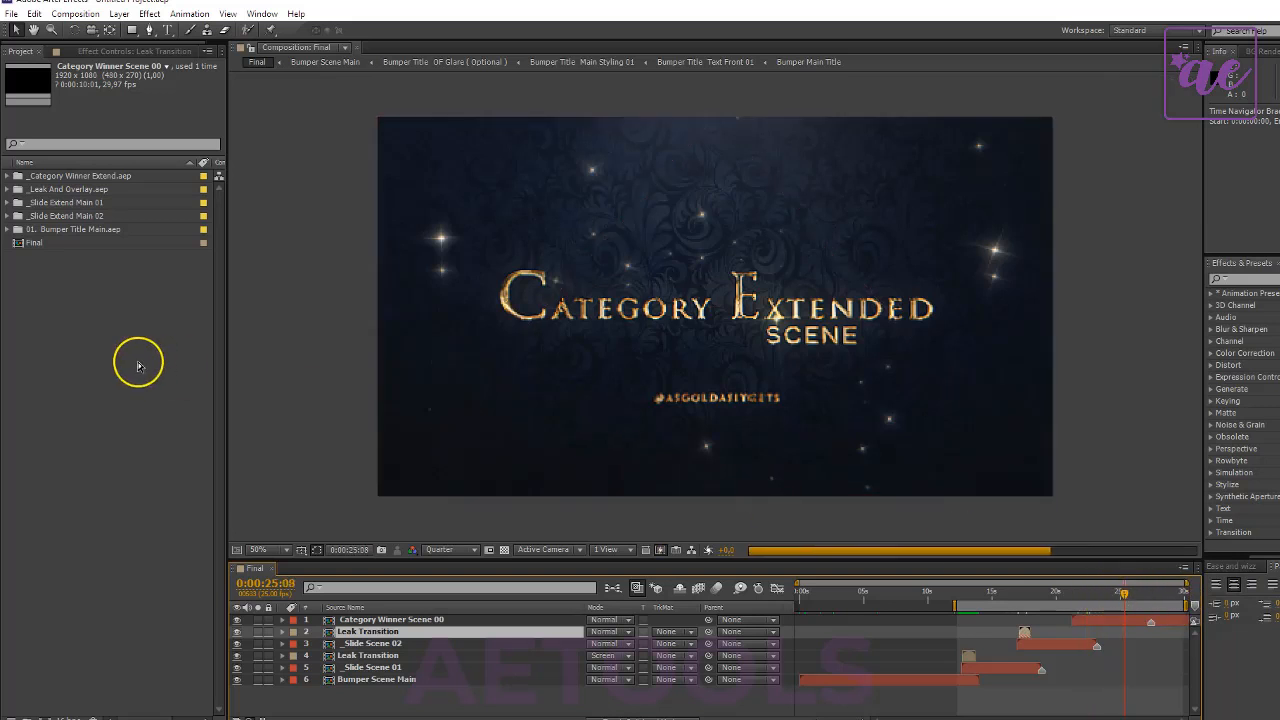
- Import the _Golden Lower Thirds Extend project from the Scenes Extend ( Addons ) folder
{"action": "left_click", "coordinate": [109, 320]}
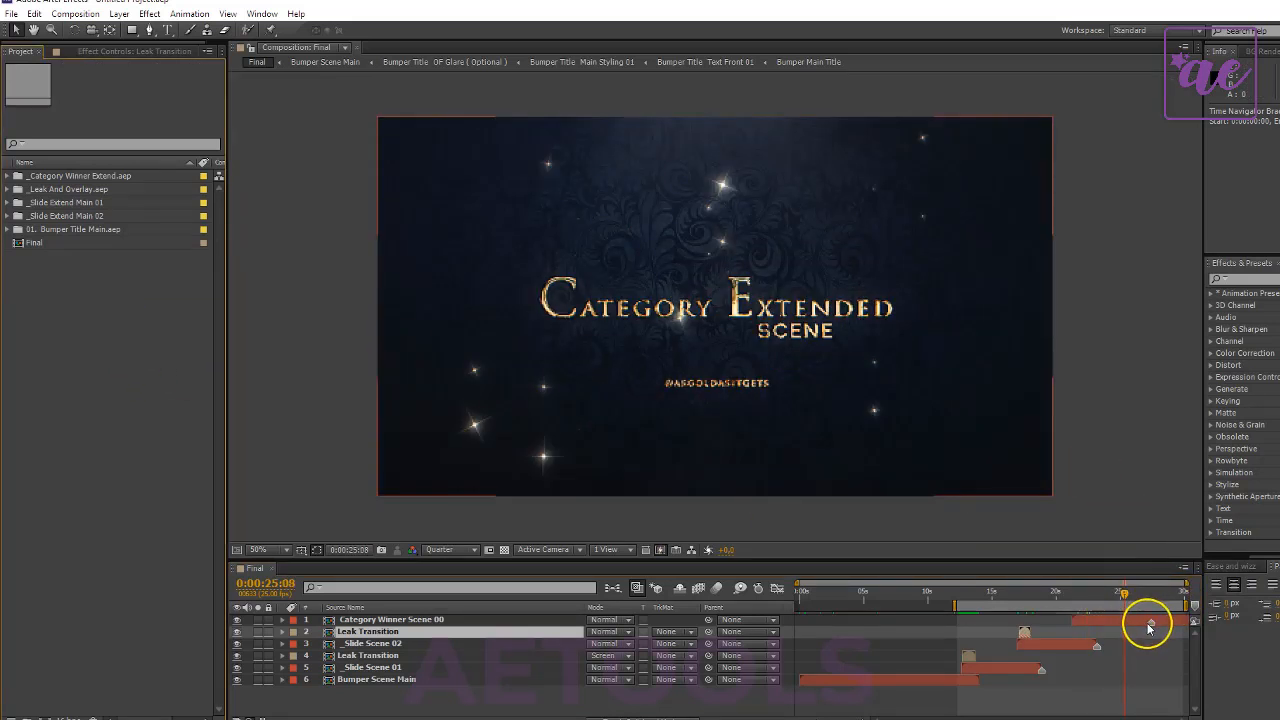
{"action": "left_click", "coordinate": [1149, 622]}
{"action": "right_click", "coordinate": [107, 287]}
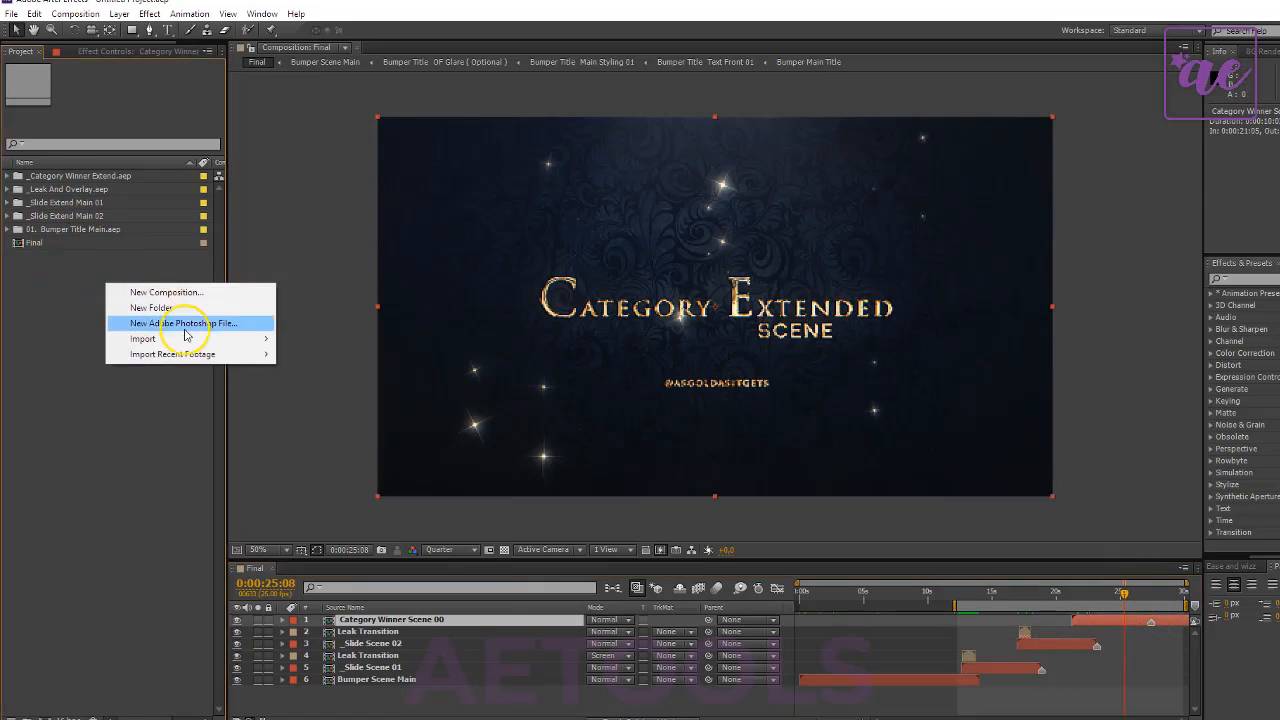
{"action": "mouse_move", "coordinate": [237, 340]}
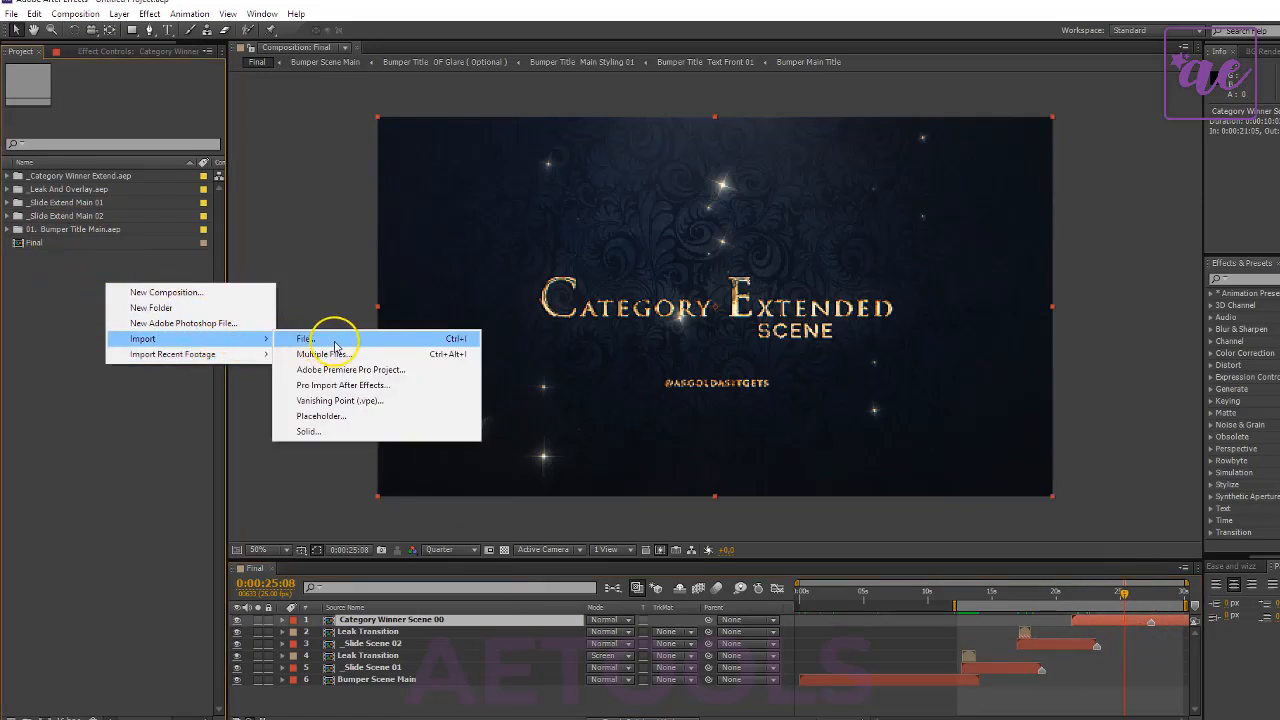
{"action": "left_click", "coordinate": [365, 341]}
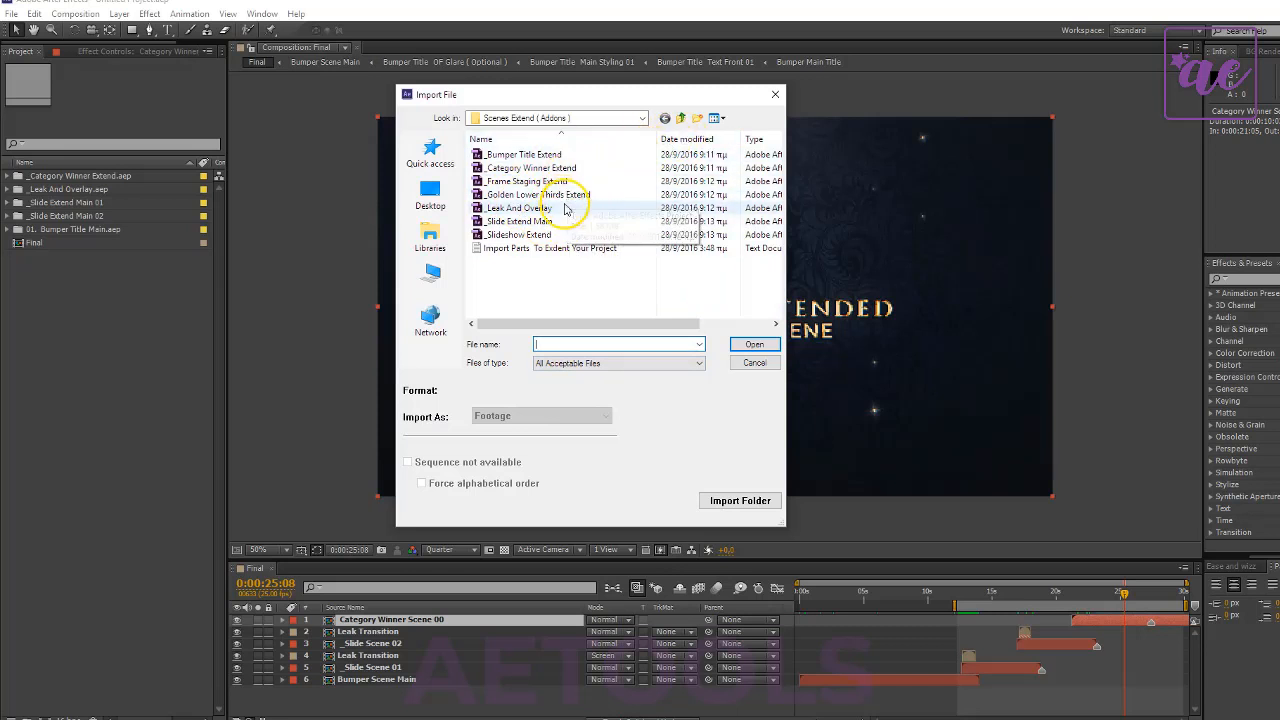
{"action": "left_click", "coordinate": [587, 198]}
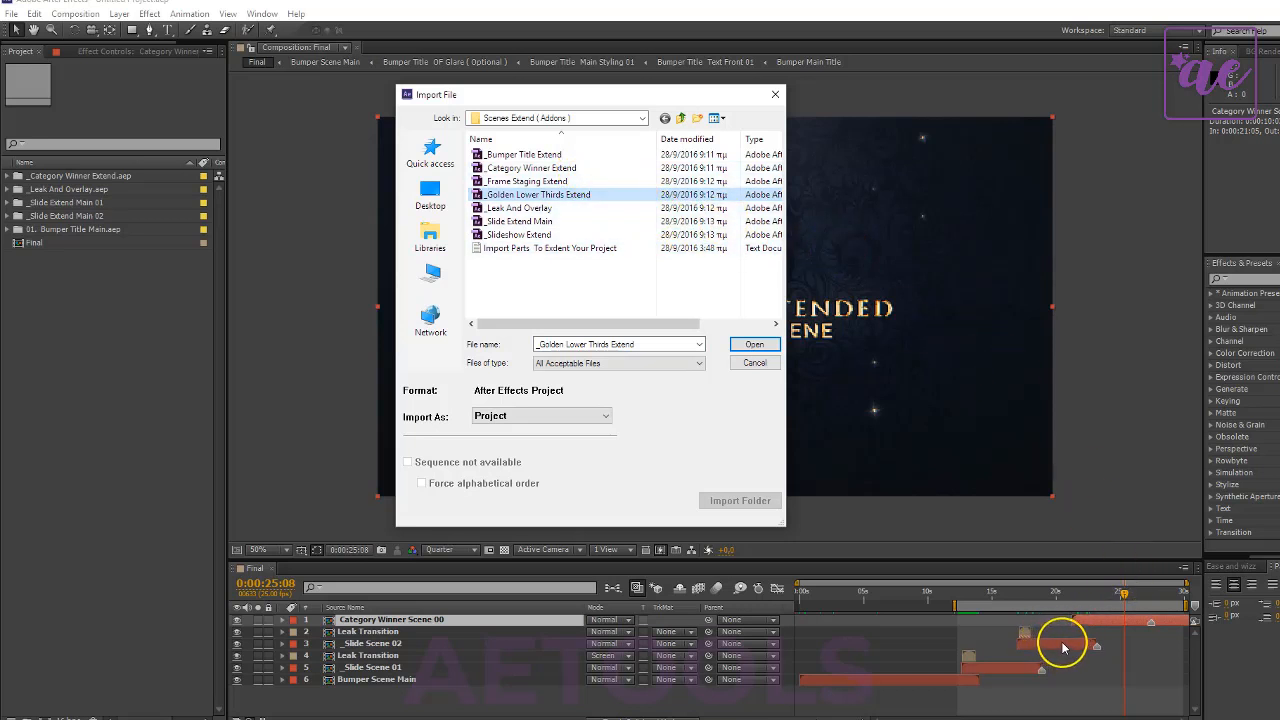
{"action": "left_click", "coordinate": [749, 350]}
- Import the _Frame Staging Extend project from the Scenes Extend ( Addons ) folder
{"action": "double_click", "coordinate": [103, 334]}
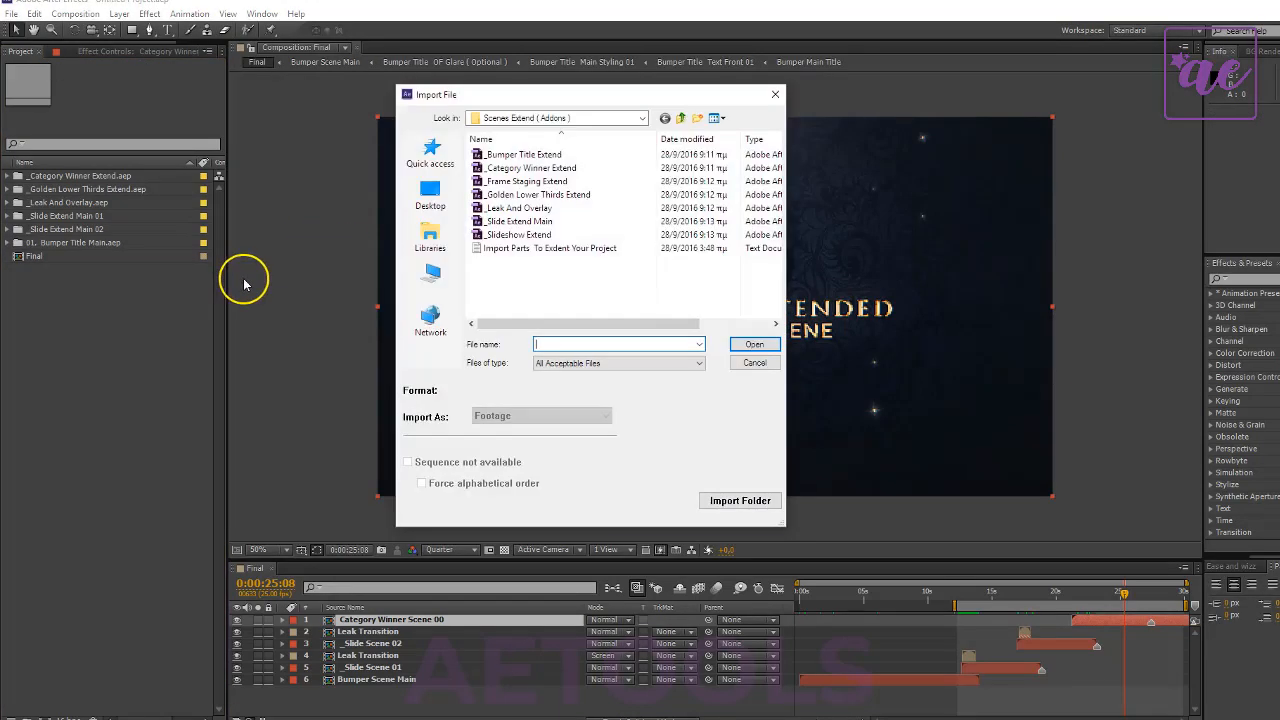
{"action": "left_click", "coordinate": [575, 182]}
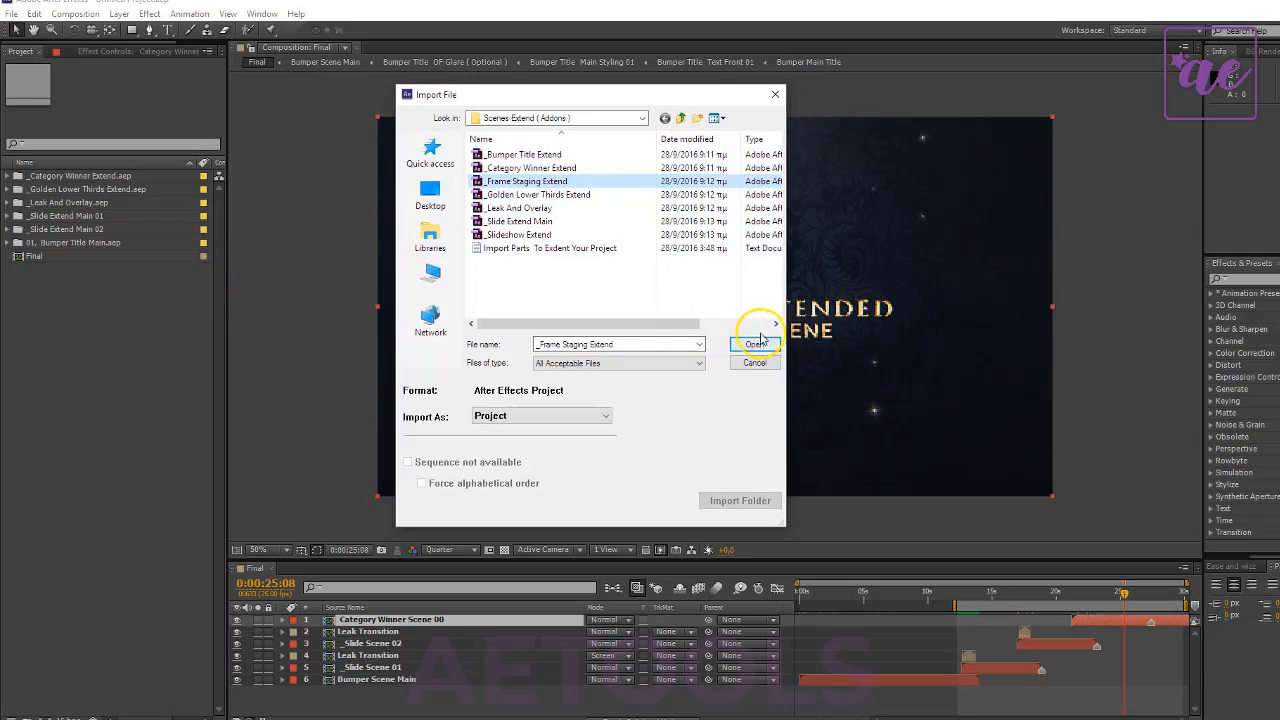
{"action": "left_click", "coordinate": [755, 344]}
- Examine the compositions in _Golden Lower Thirds Extend.aep, including the contents of 00.Lower third Selector, and return to Final at 0:00:13:15
{"action": "left_click", "coordinate": [105, 217]}
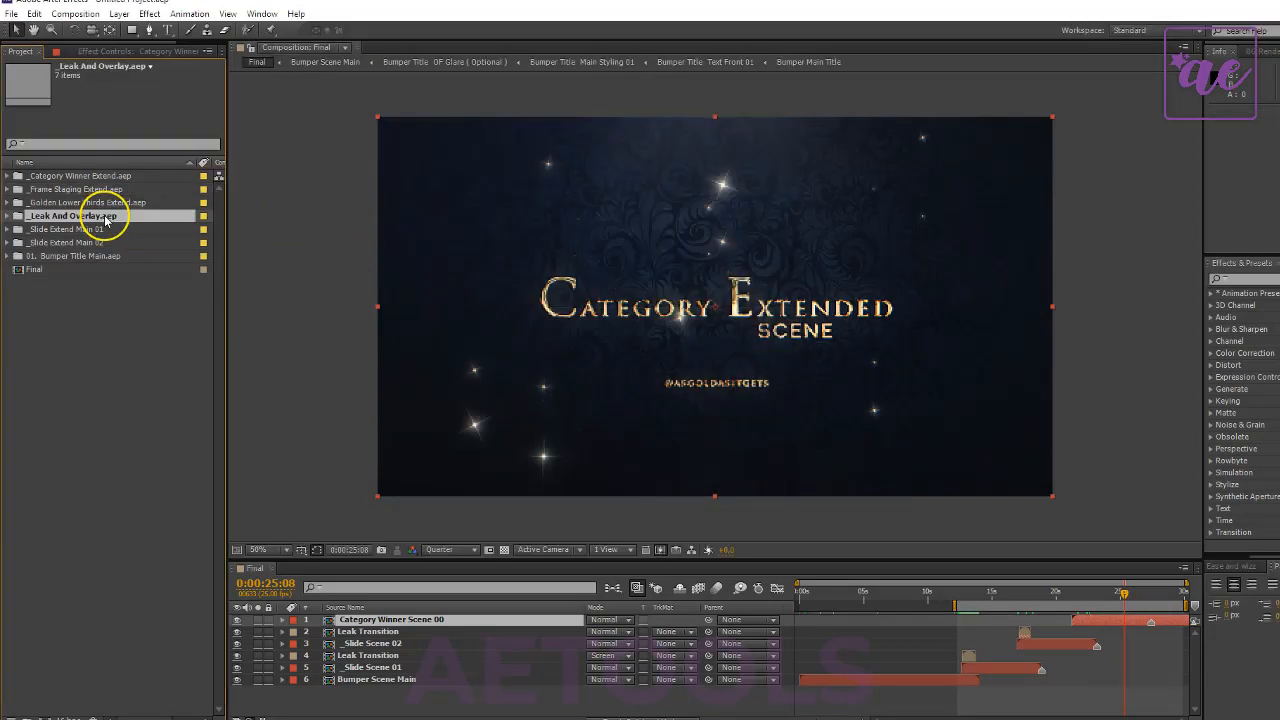
{"action": "left_click", "coordinate": [25, 201]}
{"action": "left_click", "coordinate": [10, 202]}
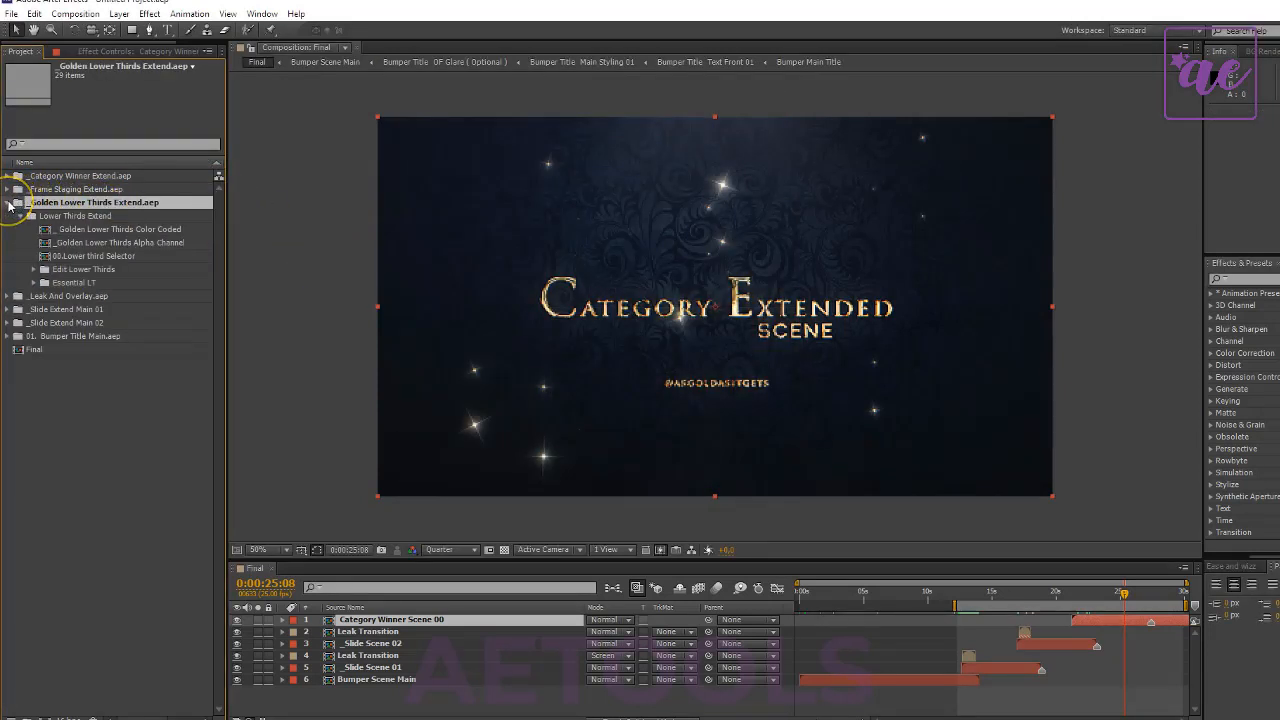
{"action": "left_click", "coordinate": [117, 258]}
{"action": "left_click", "coordinate": [119, 243]}
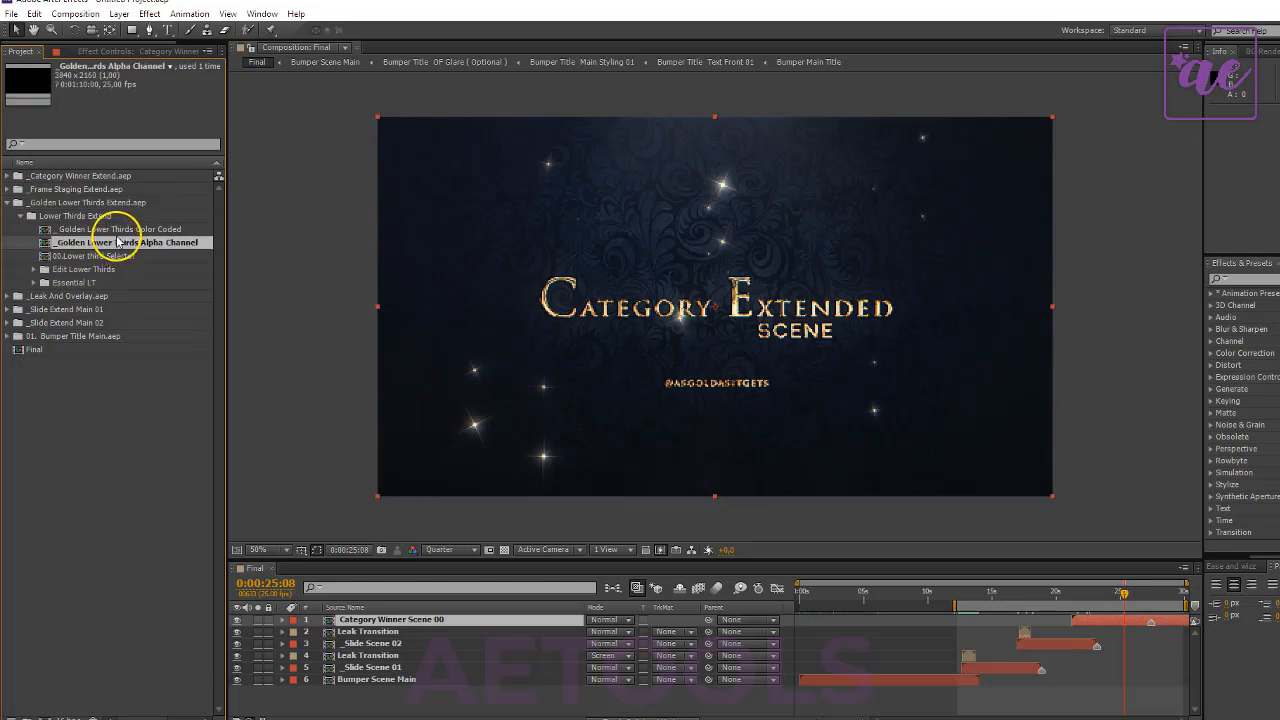
{"action": "left_click", "coordinate": [119, 230]}
{"action": "left_click", "coordinate": [118, 257]}
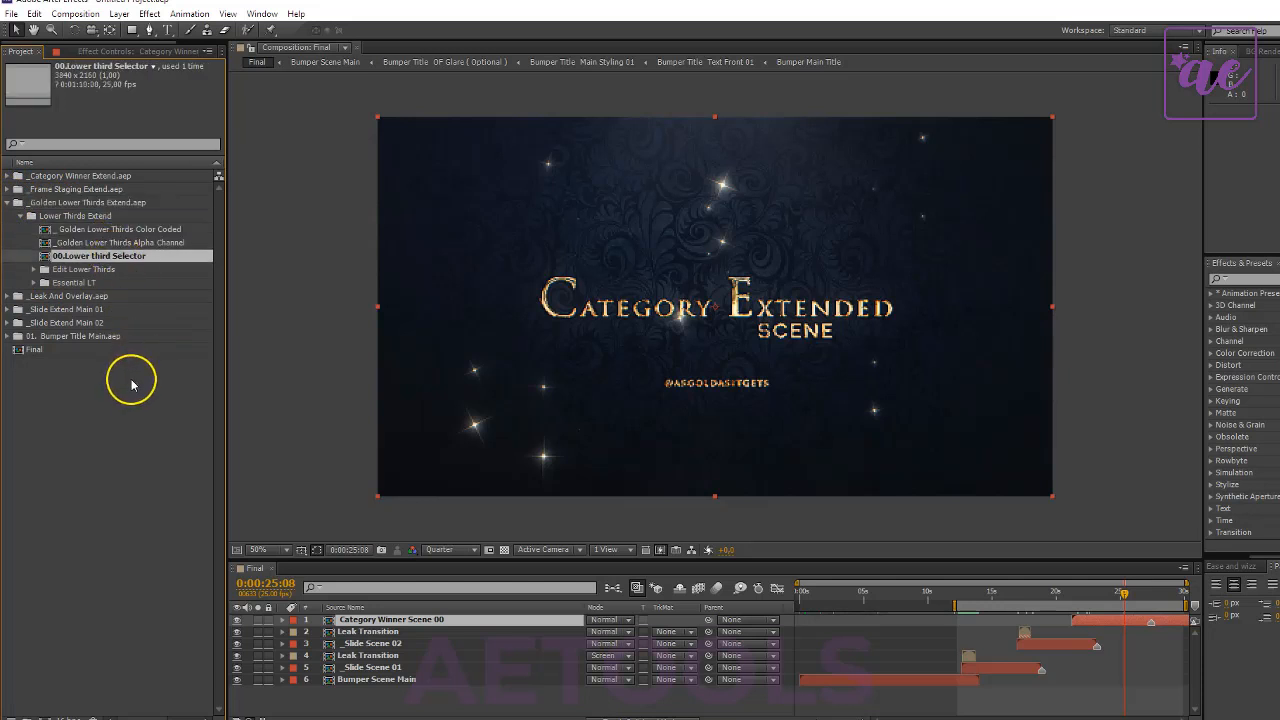
{"action": "double_click", "coordinate": [138, 258]}
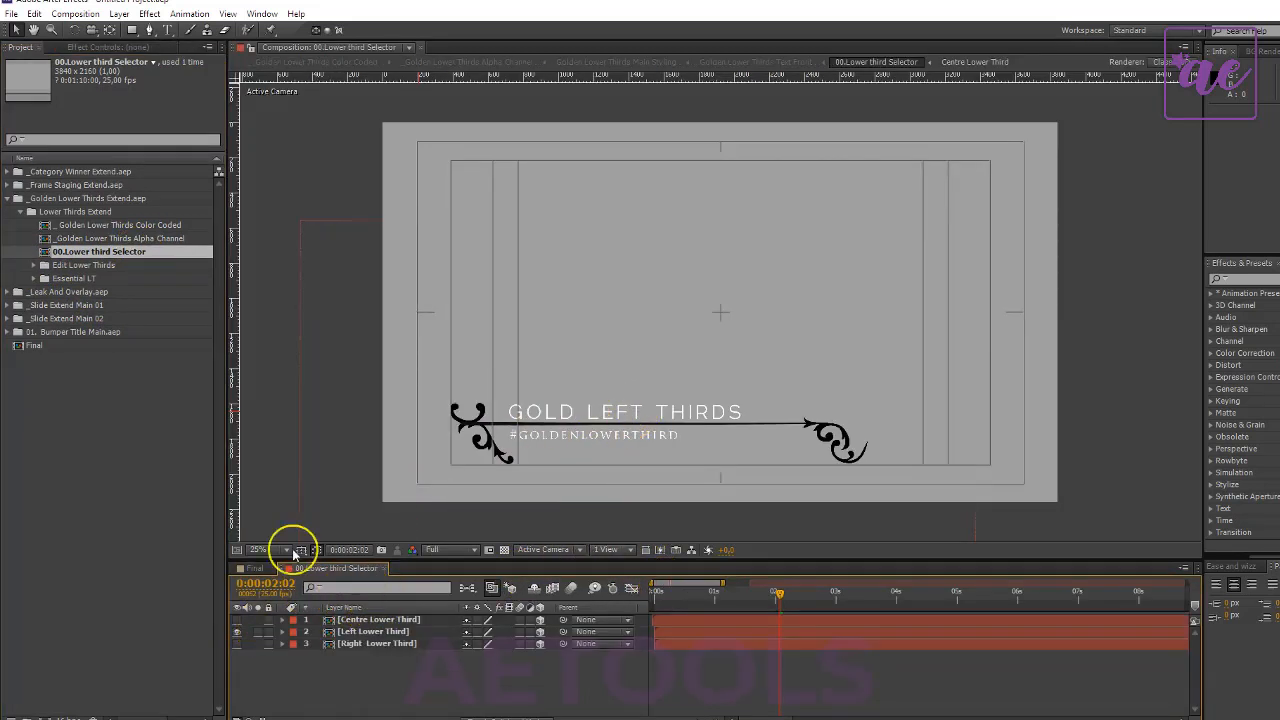
{"action": "left_click", "coordinate": [128, 451]}
{"action": "left_click", "coordinate": [255, 568]}
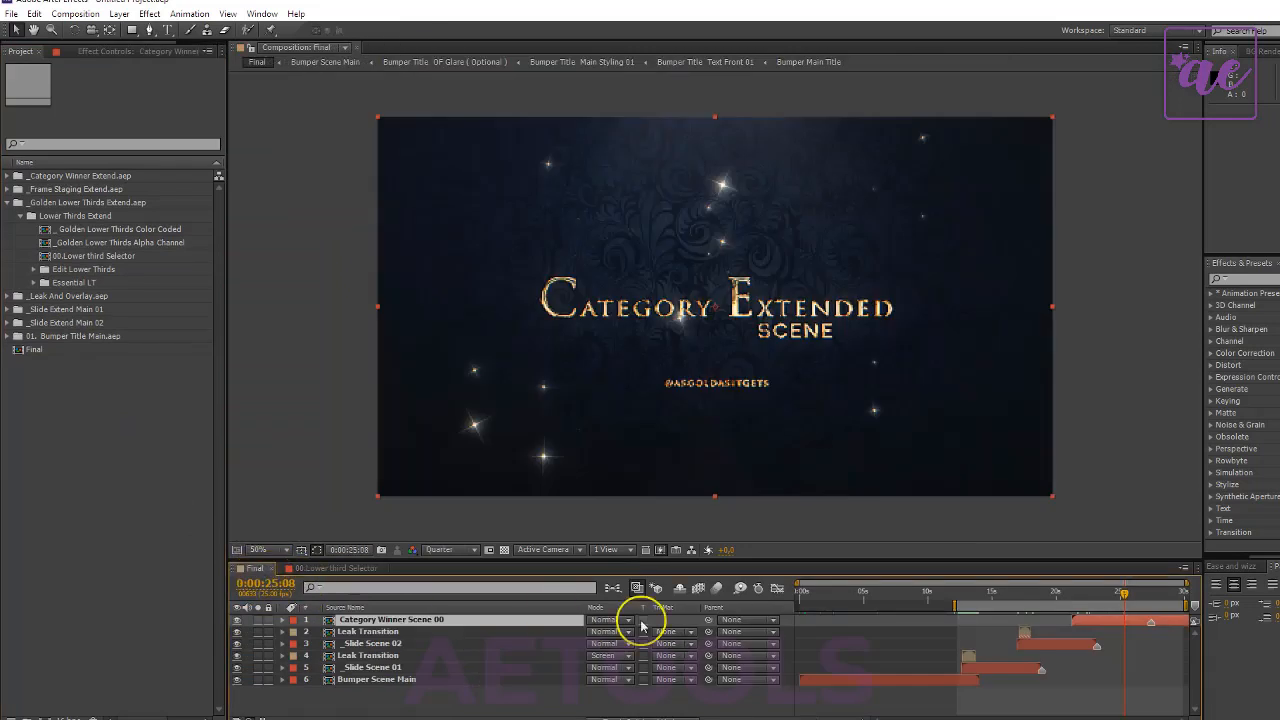
{"action": "left_click_drag", "start_coordinate": [998, 597], "coordinate": [976, 597]}
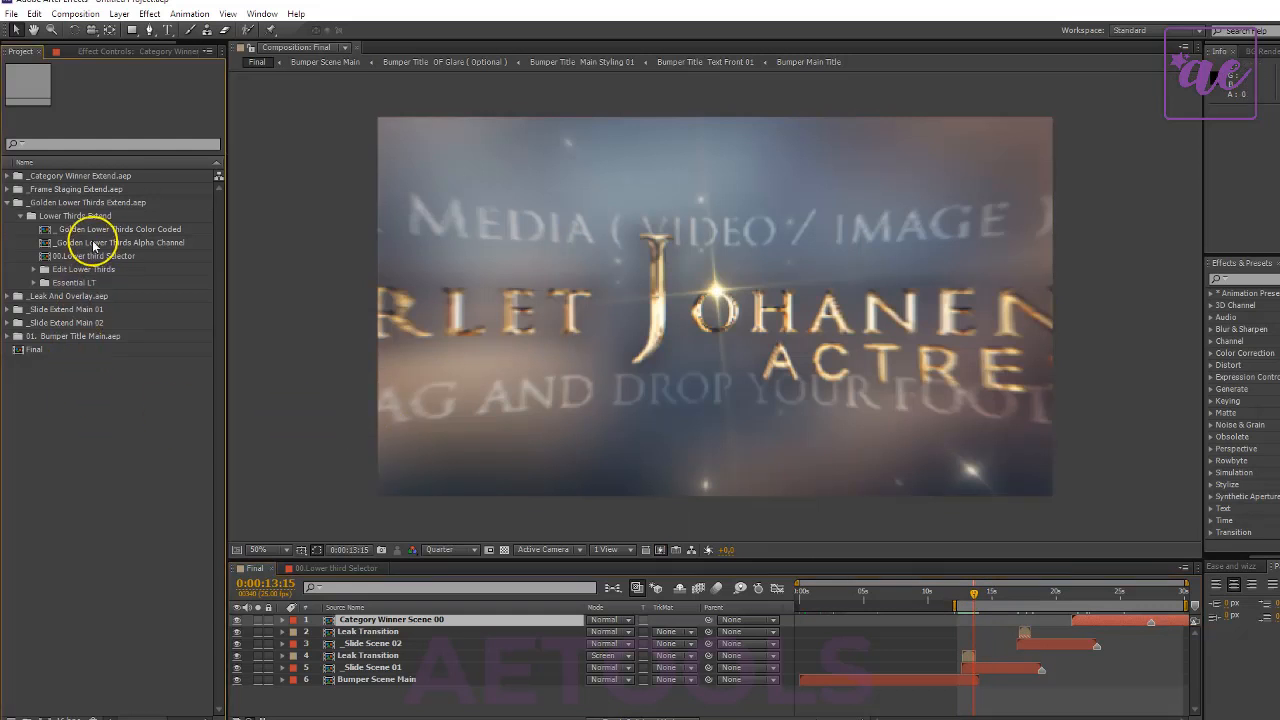
{"action": "left_click", "coordinate": [90, 256]}
{"action": "left_click_drag", "start_coordinate": [115, 262], "coordinate": [446, 671]}
{"action": "left_click_drag", "start_coordinate": [848, 668], "coordinate": [1008, 678]}
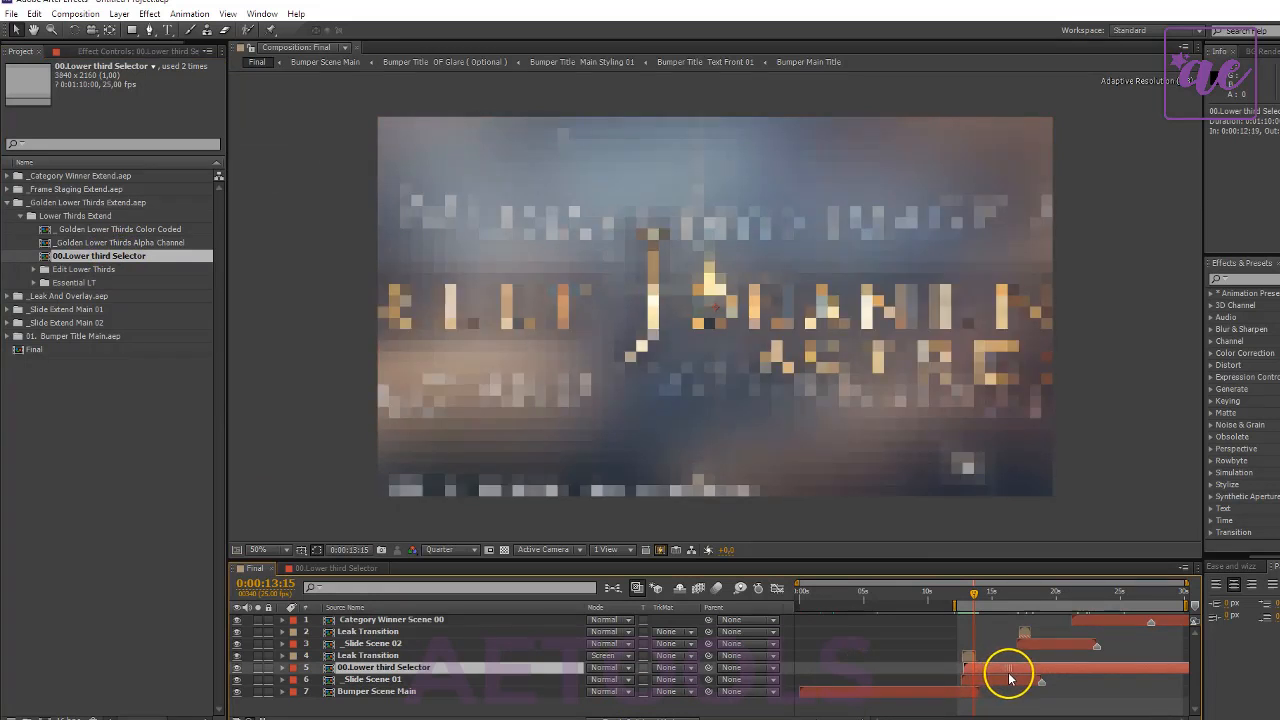
{"action": "key", "text": "ctrl+z"}
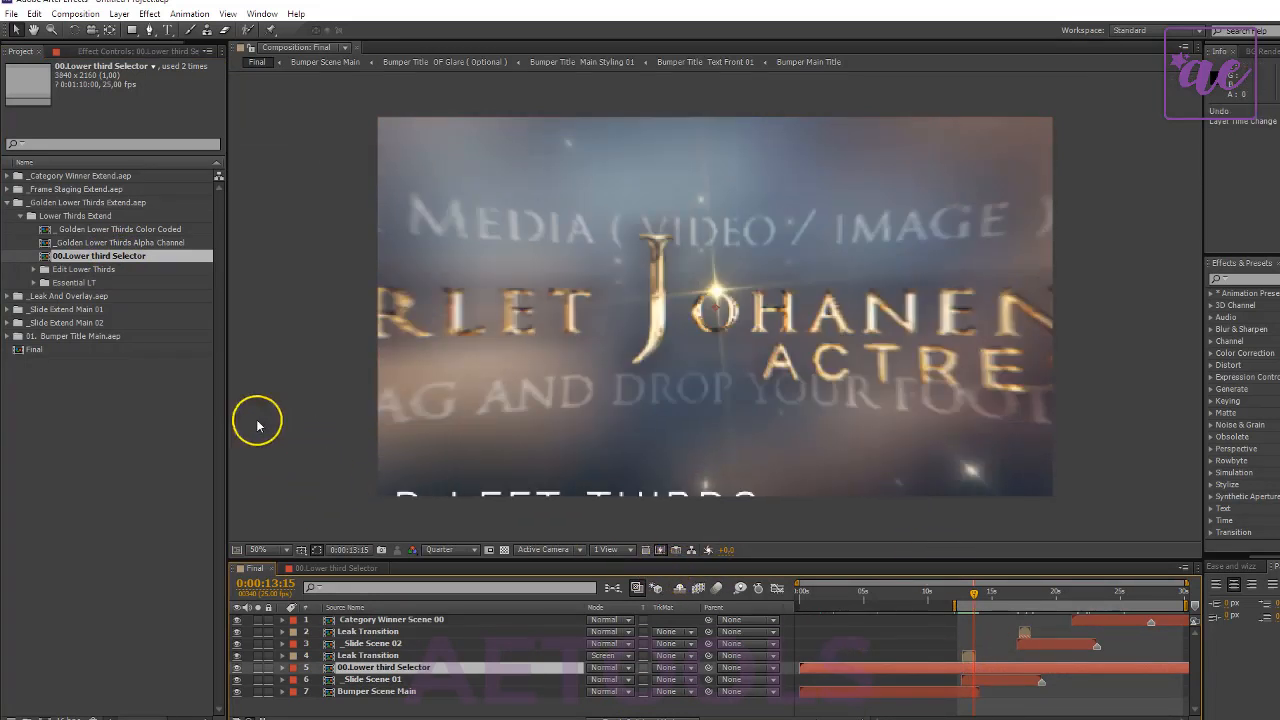
{"action": "key", "text": "Delete"}
- Add _Golden Lower Thirds Alpha Channel to Final directly above _Slide Scene 01, starting at 0:00:12:19, and scale it to 51%
{"action": "left_click", "coordinate": [105, 243]}
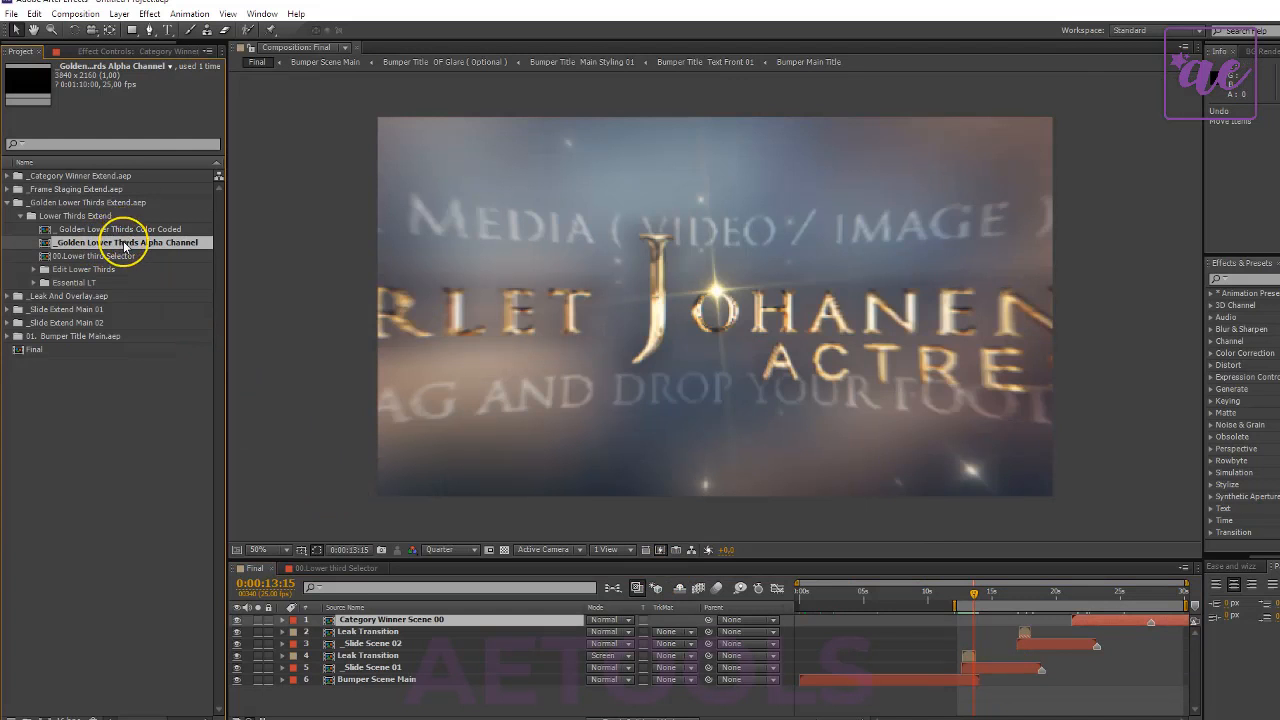
{"action": "left_click_drag", "start_coordinate": [125, 246], "coordinate": [594, 670]}
{"action": "left_click_drag", "start_coordinate": [838, 671], "coordinate": [999, 679]}
{"action": "scroll", "coordinate": [771, 523], "scroll_direction": "down", "scroll_amount": 2}
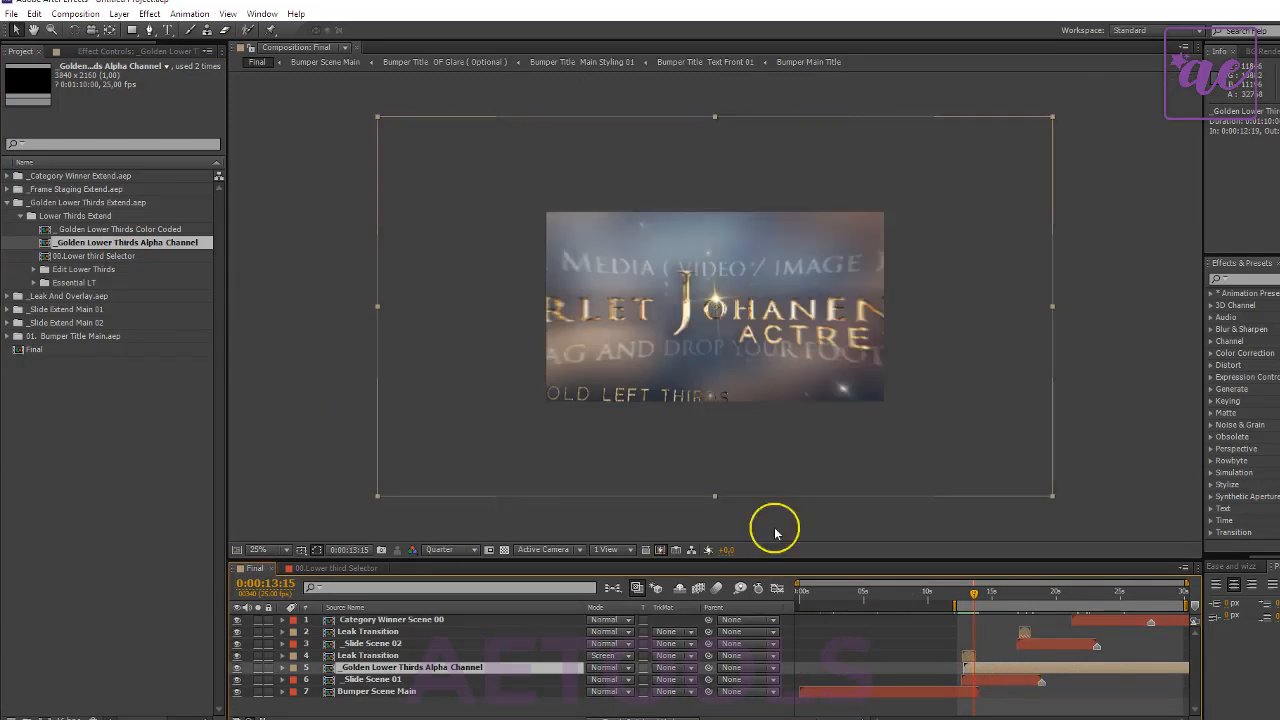
{"action": "key", "text": "s"}
{"action": "left_click_drag", "start_coordinate": [606, 690], "coordinate": [571, 677]}
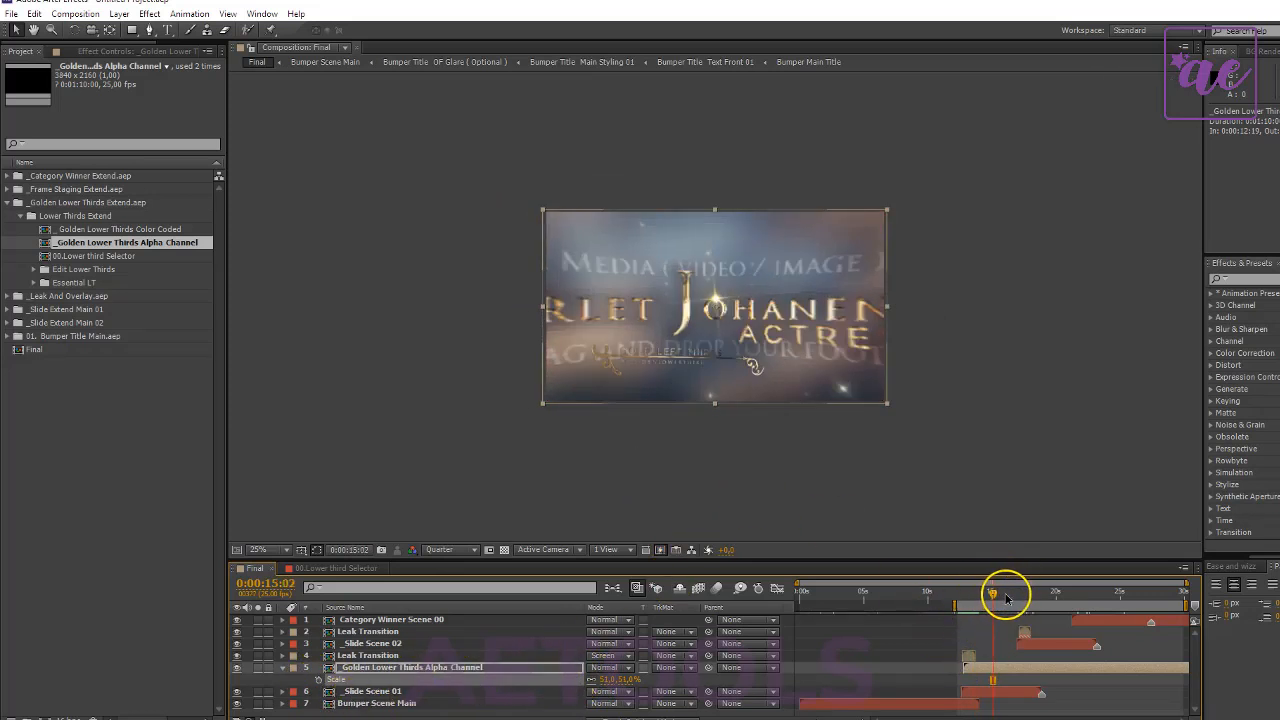
- Trim the end of the _Golden Lower Thirds Alpha Channel layer to about 0:00:18:09 and check the frame at 0:00:16:13
{"action": "left_click_drag", "start_coordinate": [1006, 598], "coordinate": [1035, 608]}
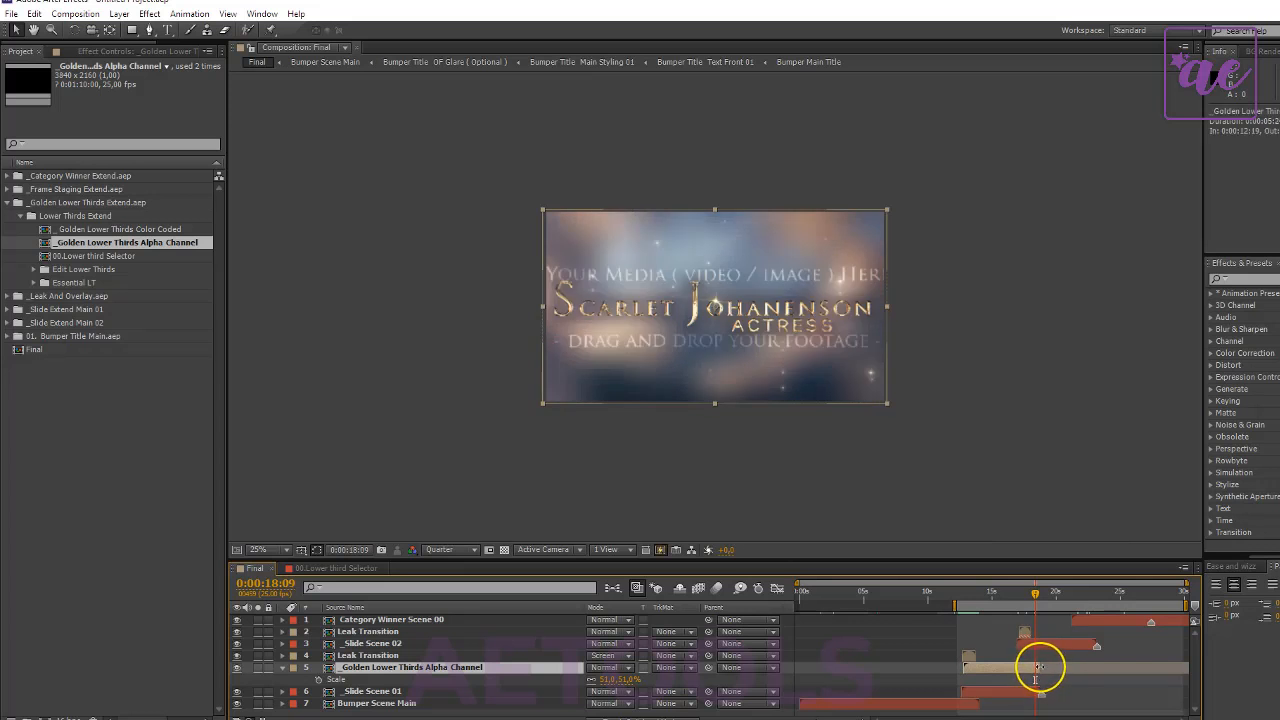
{"action": "left_click", "coordinate": [1012, 594]}
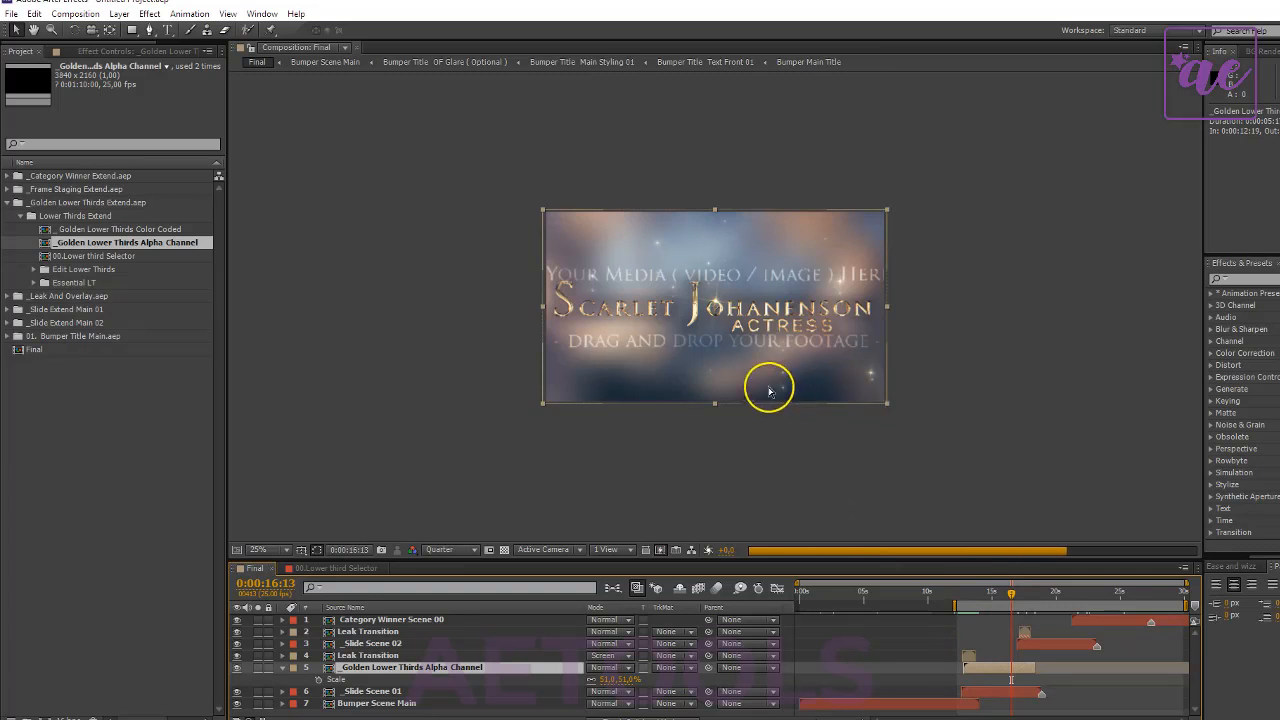
{"action": "scroll", "coordinate": [734, 374], "scroll_direction": "up", "scroll_amount": 2}
{"action": "scroll", "coordinate": [733, 368], "scroll_direction": "down", "scroll_amount": 2}
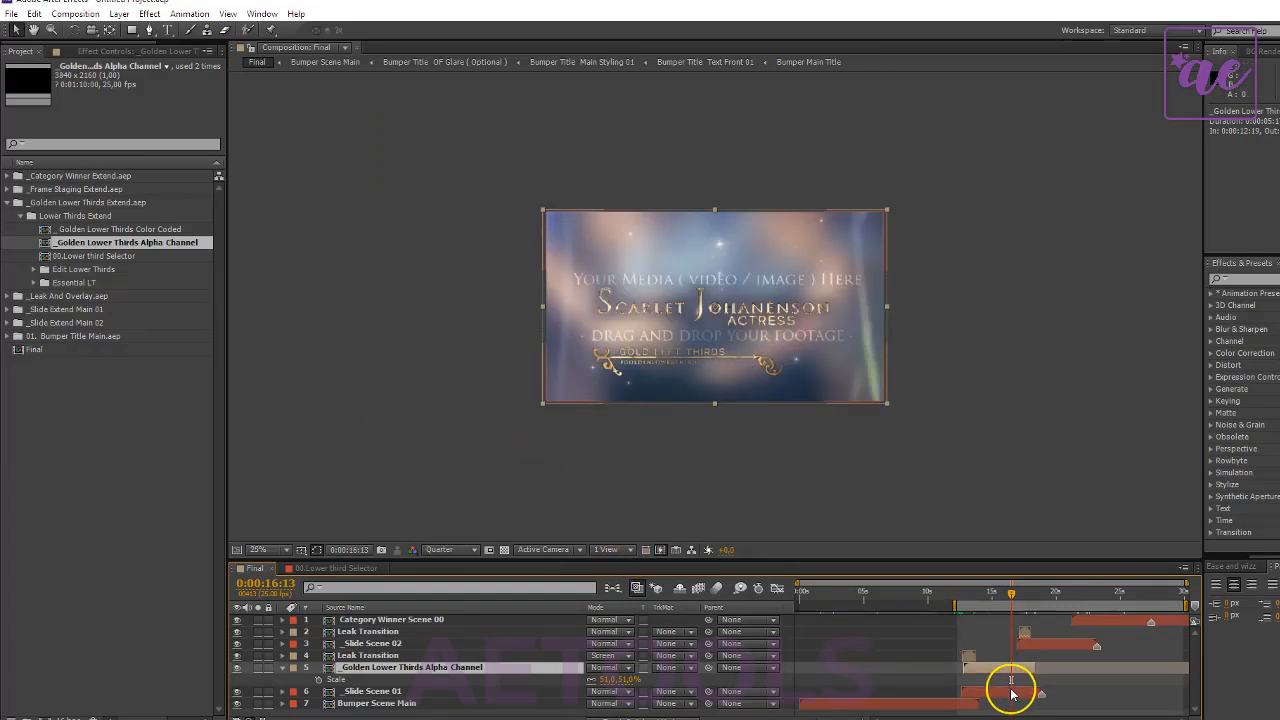
- Hide both text layers in Text Holder Slide 01 of _Slide Extend Main 01, glance at Adjust Glare 01, and check Final at 0:00:16:13
{"action": "left_click", "coordinate": [1011, 693]}
{"action": "left_click", "coordinate": [8, 203]}
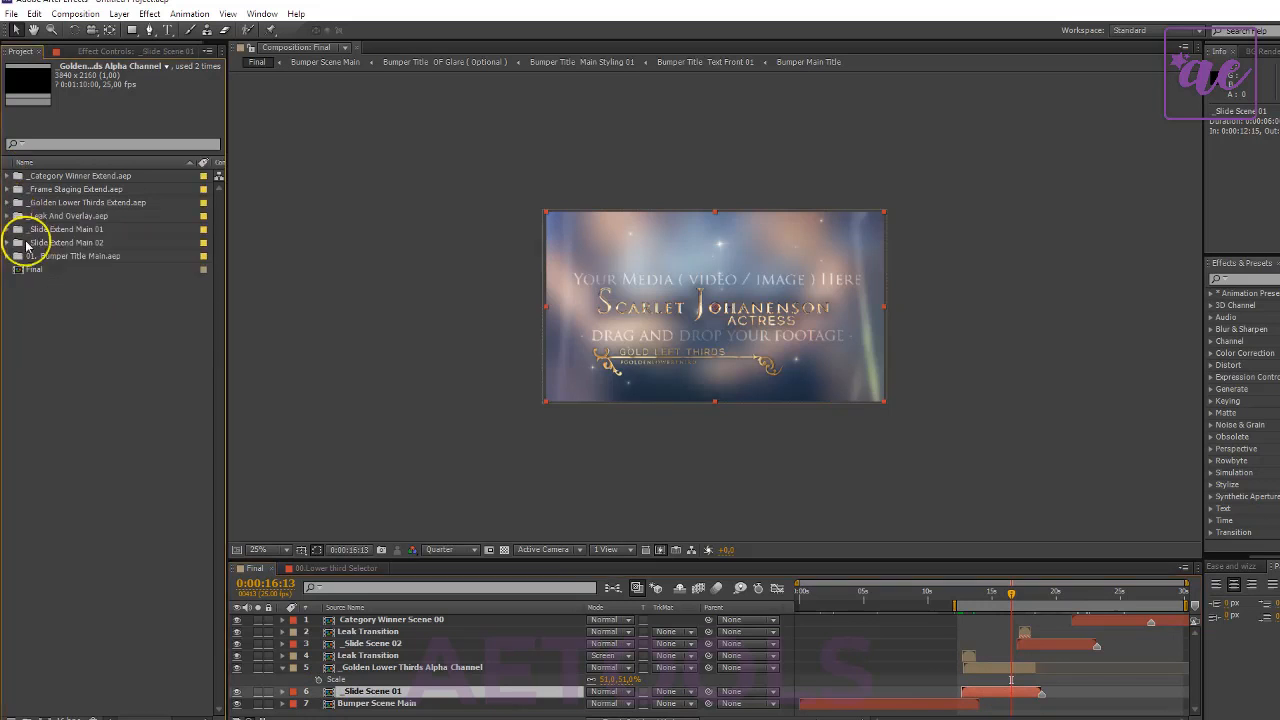
{"action": "double_click", "coordinate": [53, 231]}
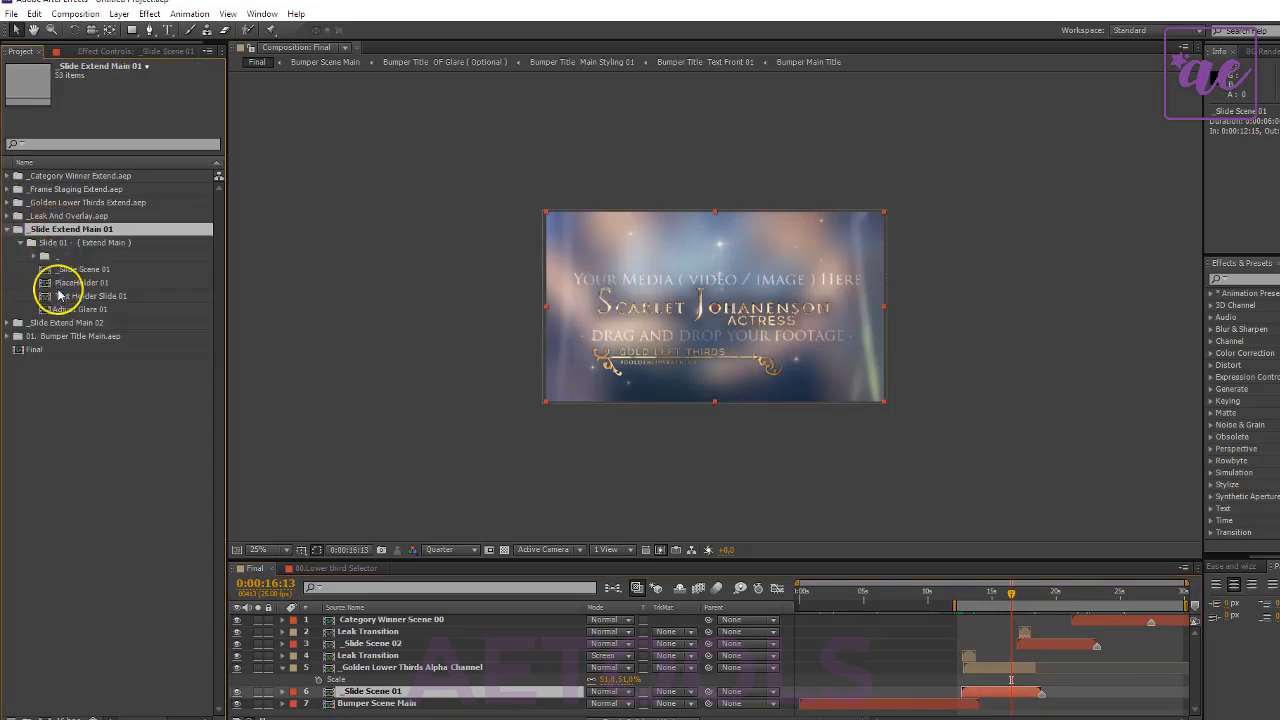
{"action": "double_click", "coordinate": [86, 296]}
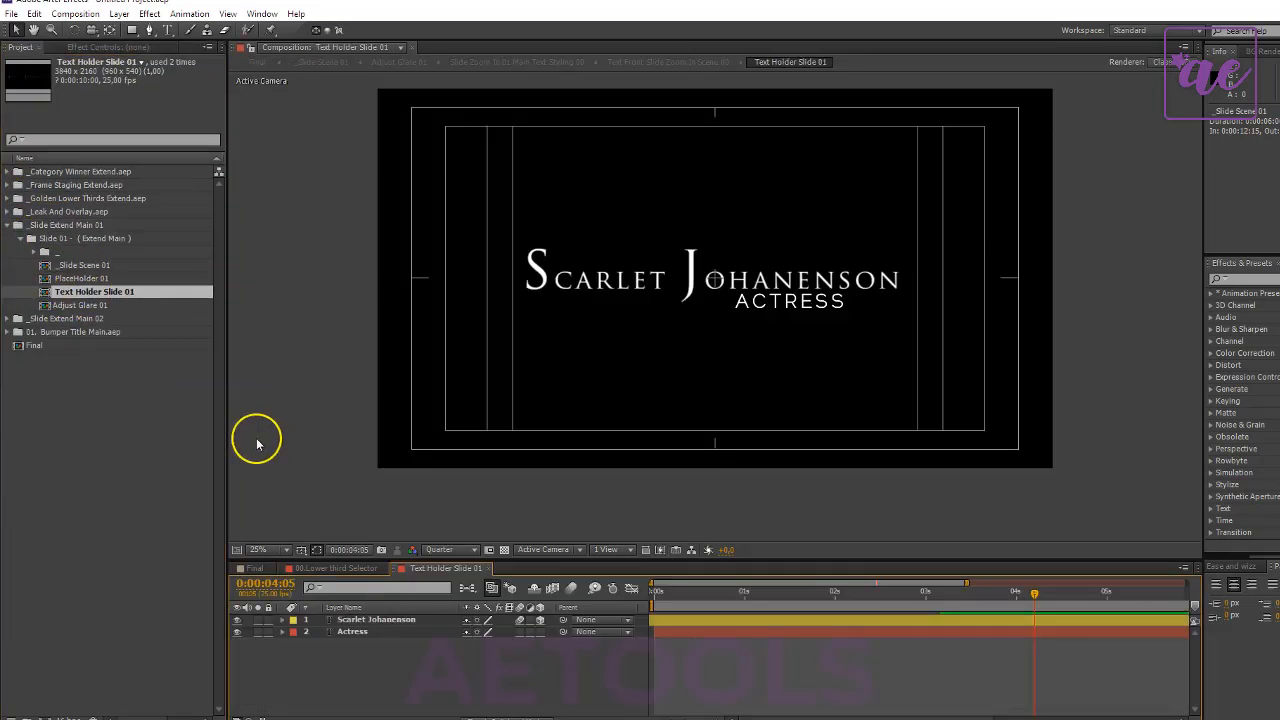
{"action": "key", "text": "ctrl+a"}
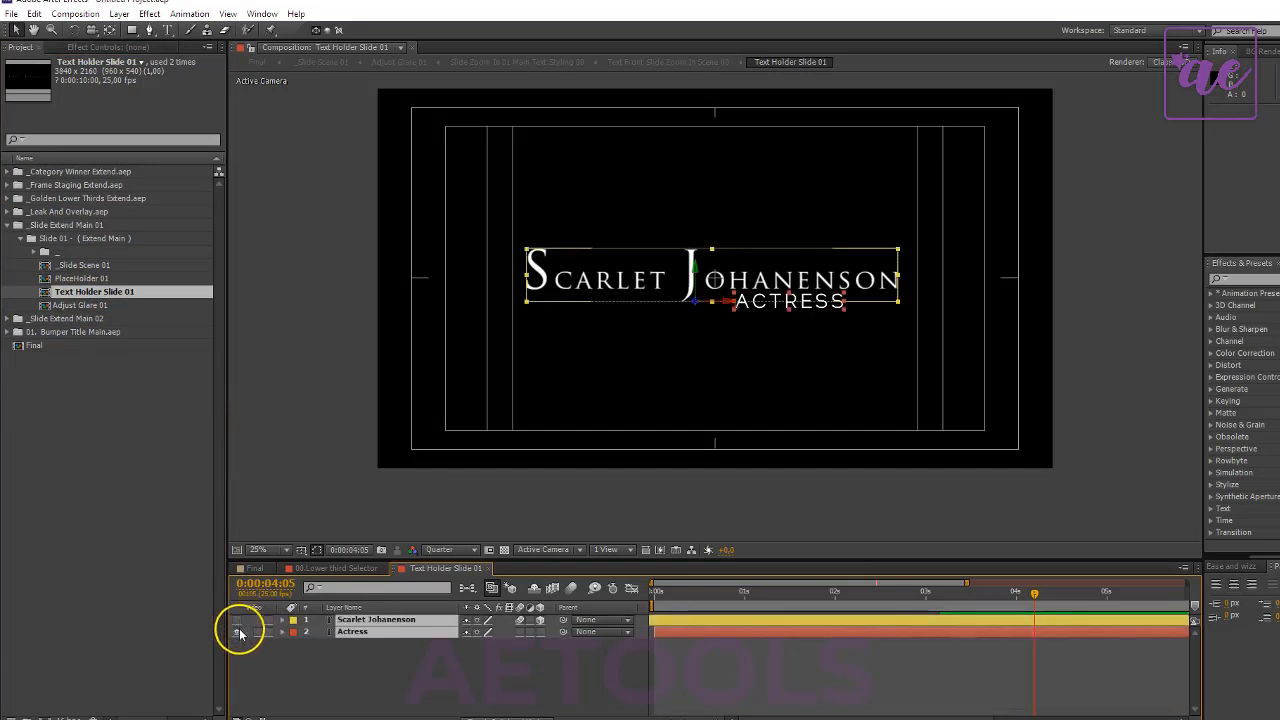
{"action": "left_click", "coordinate": [240, 633]}
{"action": "double_click", "coordinate": [60, 304]}
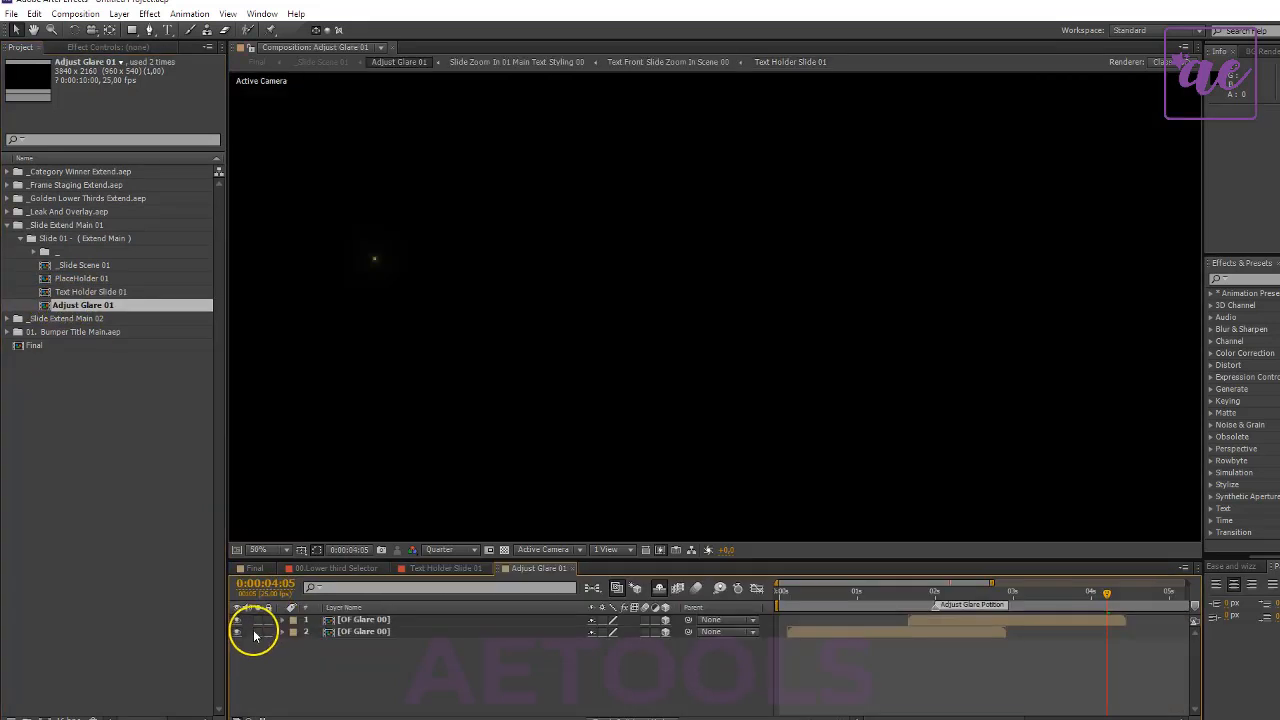
{"action": "left_click", "coordinate": [256, 568]}
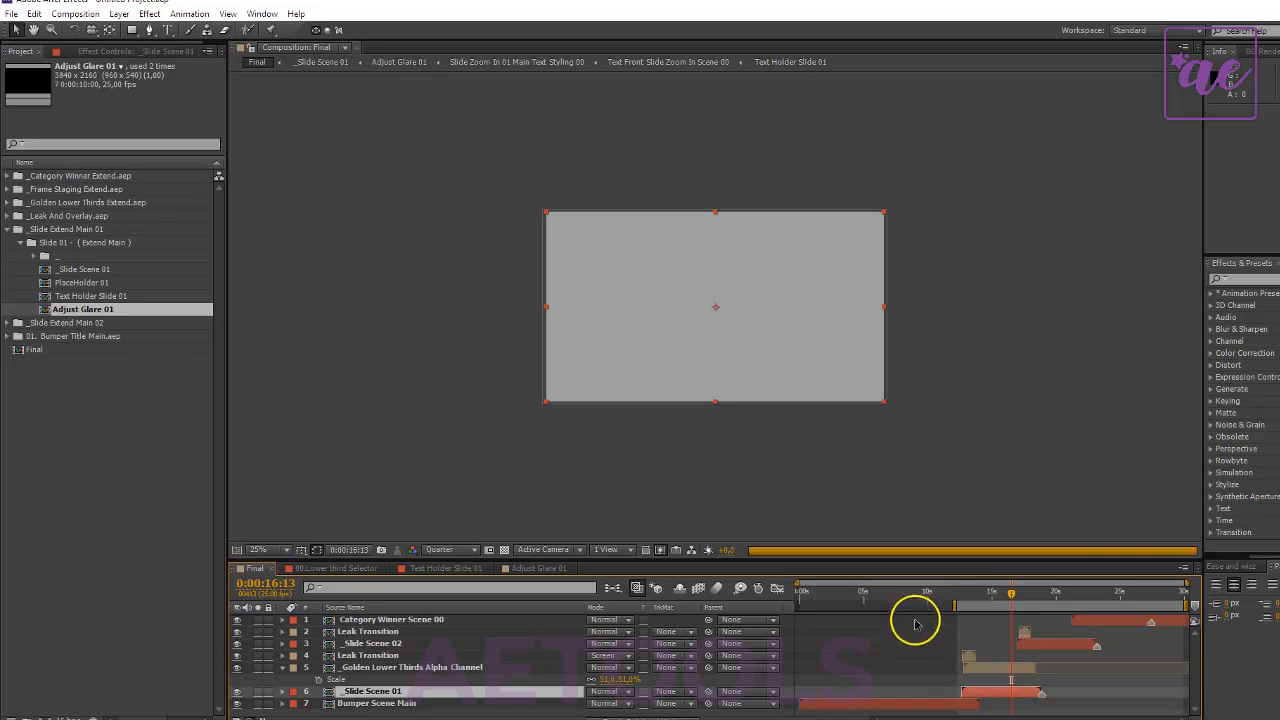
{"action": "scroll", "coordinate": [693, 360], "scroll_direction": "up", "scroll_amount": 2}
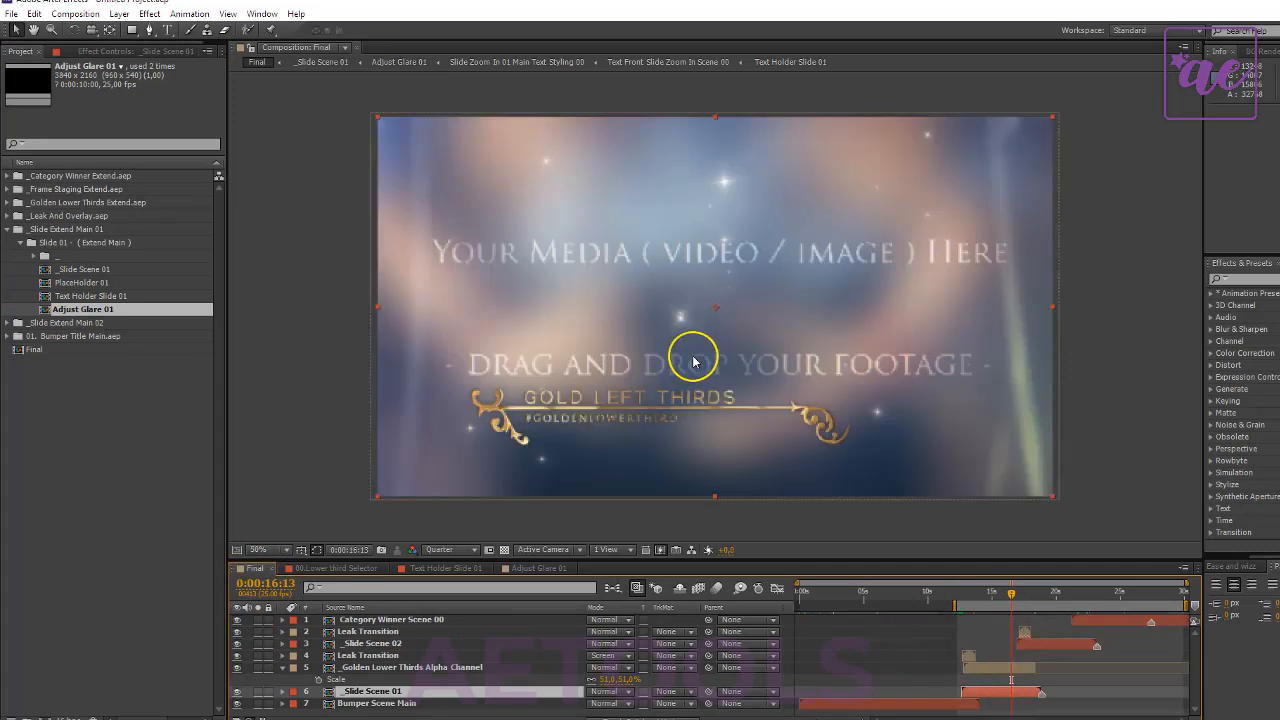
{"action": "scroll", "coordinate": [812, 392], "scroll_direction": "down", "scroll_amount": 2}
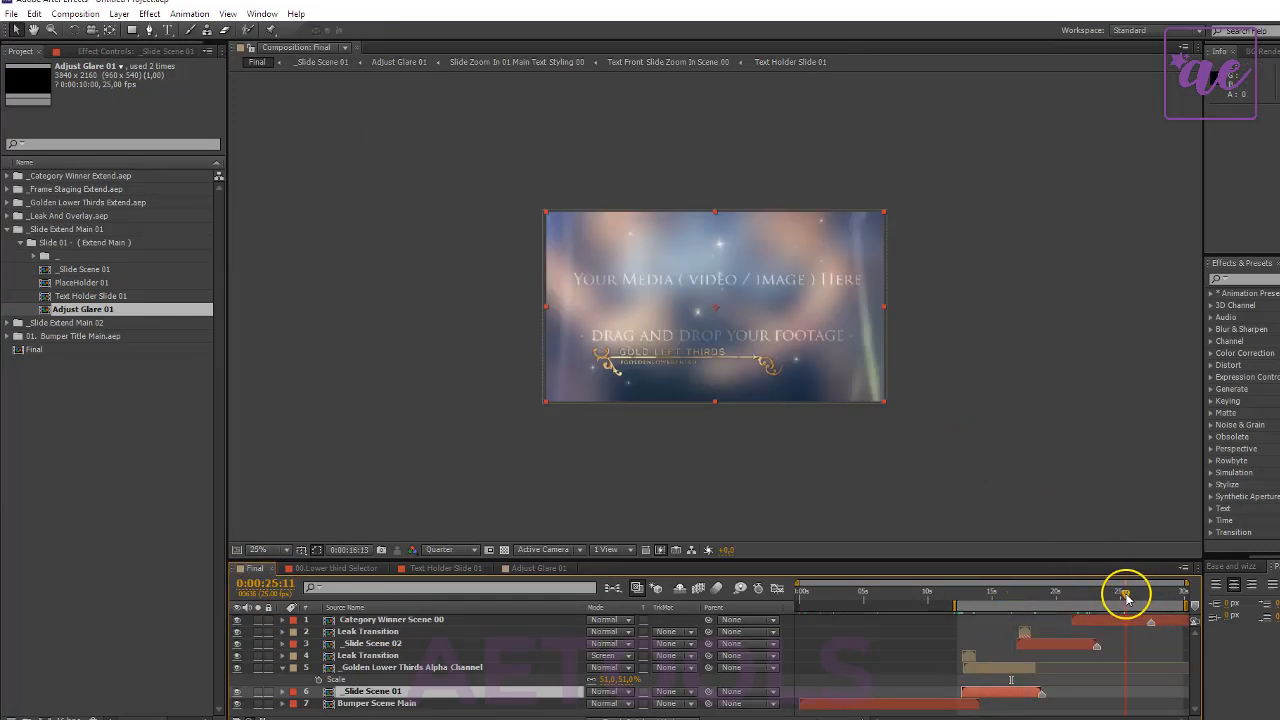
- In 01. Scene Frame Selector Extend of the _Frame Staging Extend project, show only the One Frame Staging layer
{"action": "left_click", "coordinate": [8, 229]}
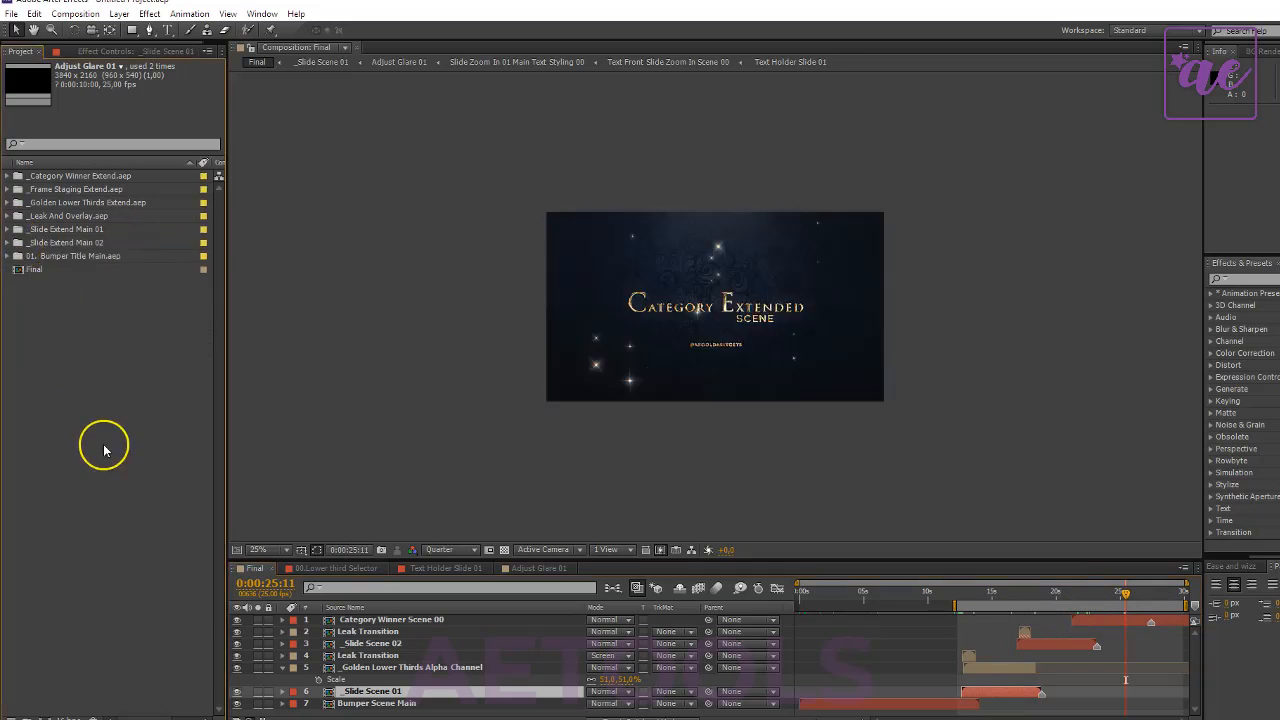
{"action": "double_click", "coordinate": [86, 190]}
{"action": "left_click", "coordinate": [82, 218]}
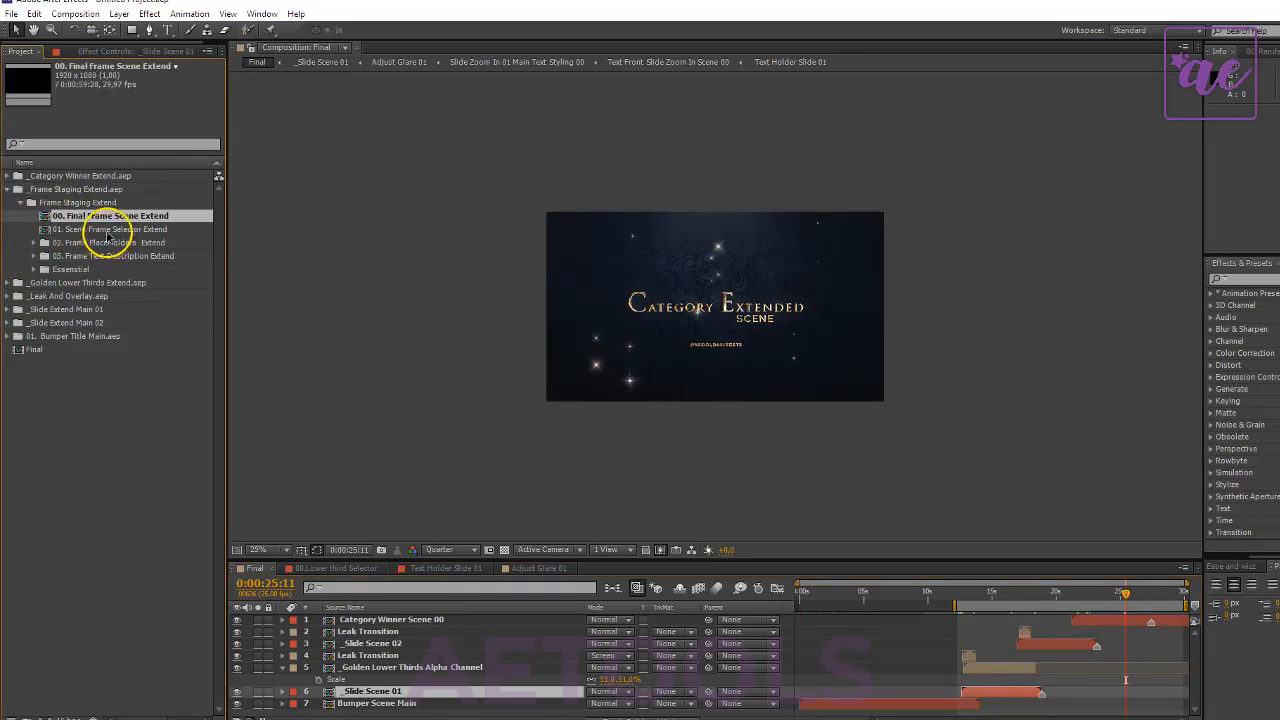
{"action": "left_click", "coordinate": [106, 230]}
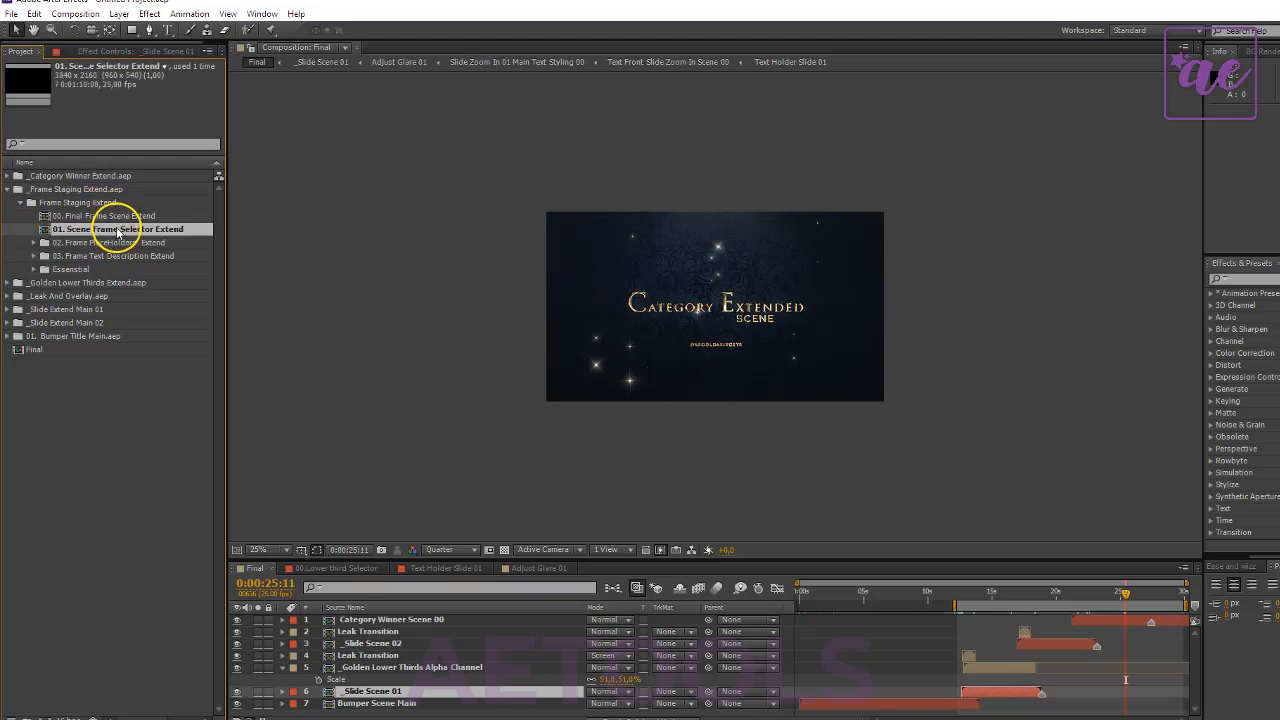
{"action": "double_click", "coordinate": [117, 230]}
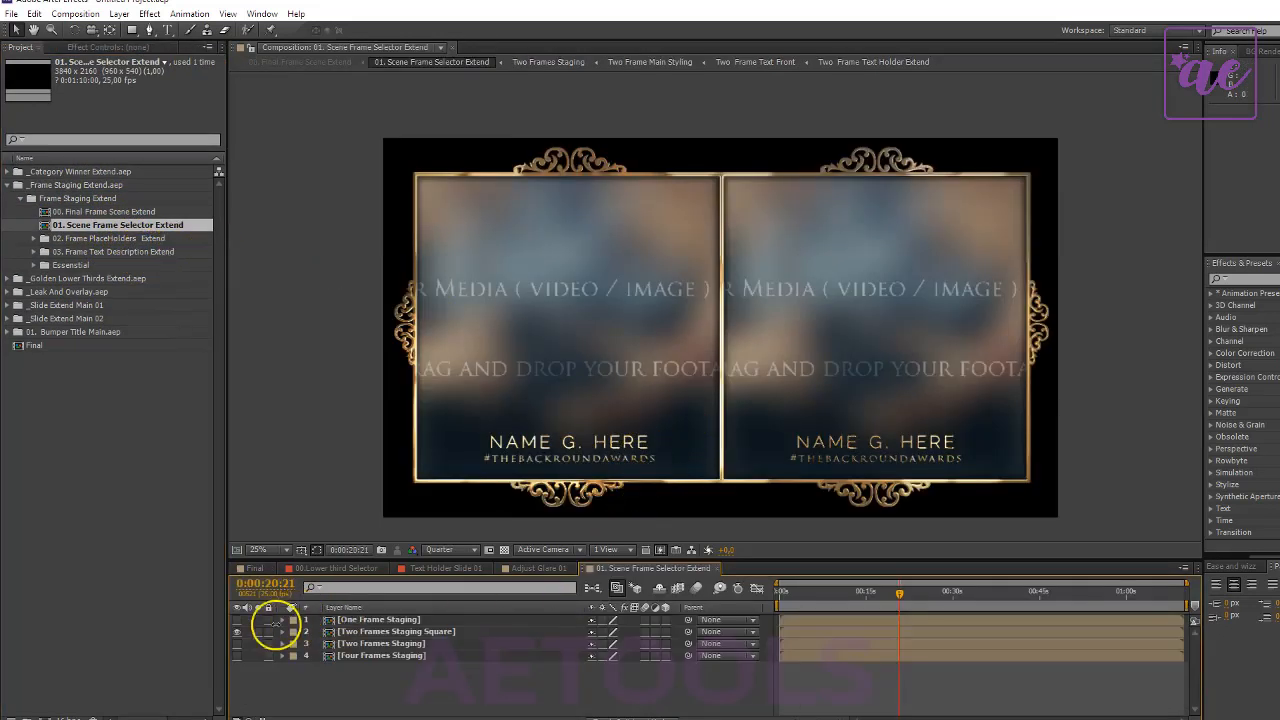
{"action": "left_click", "coordinate": [237, 632]}
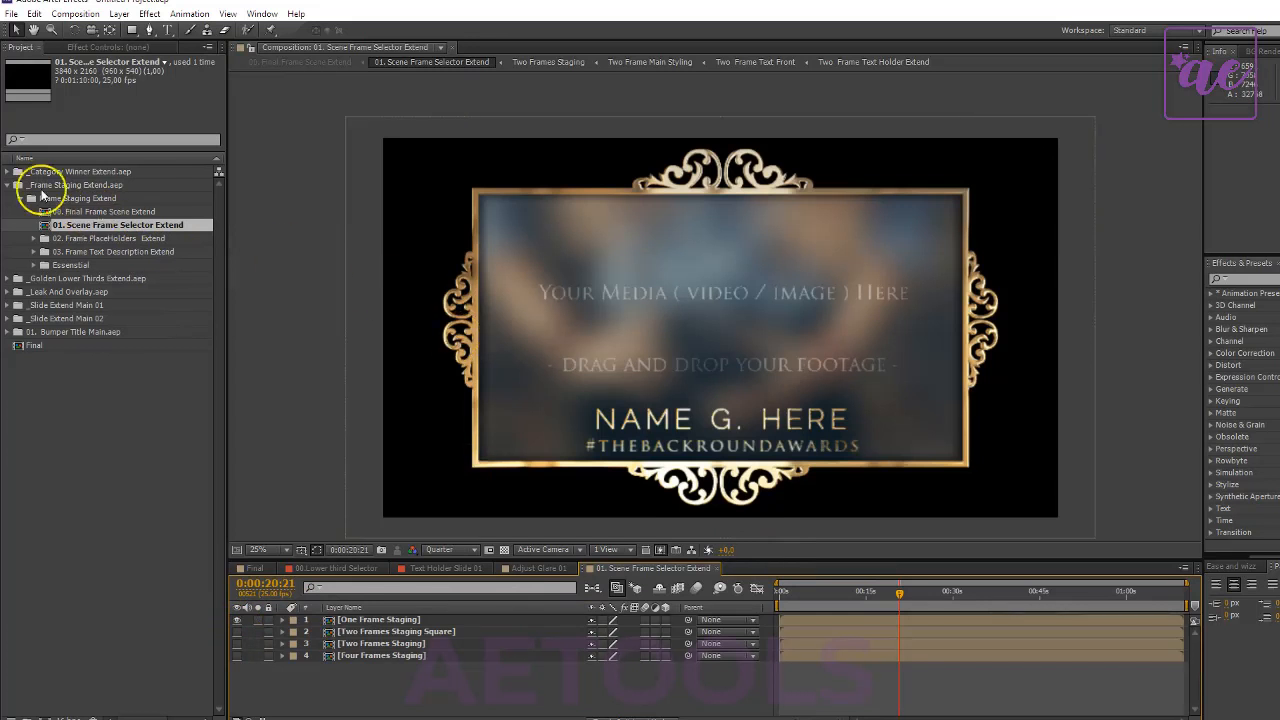
- Add 00. Final Frame Scene Extend to Final as the topmost layer, starting at 0:00:24:10 over the category winner scene
{"action": "double_click", "coordinate": [90, 212]}
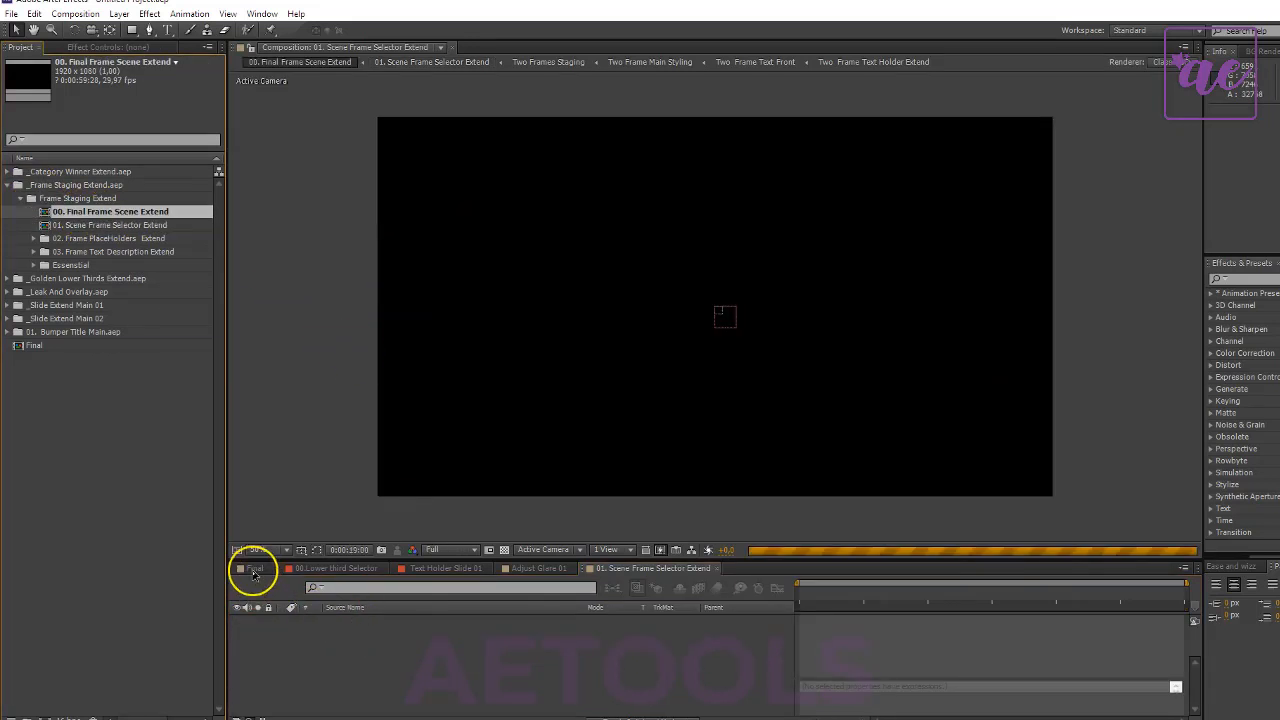
{"action": "left_click", "coordinate": [253, 568]}
{"action": "left_click_drag", "start_coordinate": [100, 222], "coordinate": [1175, 622]}
{"action": "left_click", "coordinate": [1148, 622]}
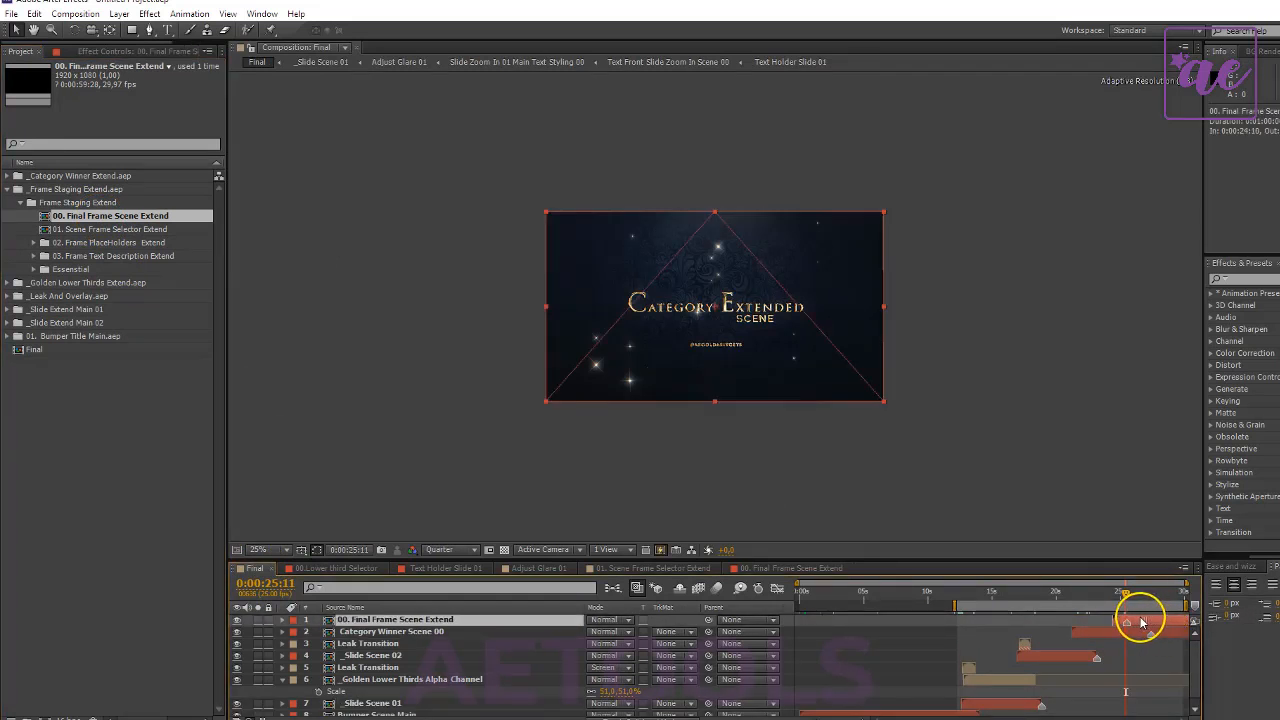
- Add Leak Transition above the frame scene in Final, starting at 0:00:24:15, and check the frame at 0:00:25:00
{"action": "left_click", "coordinate": [7, 189]}
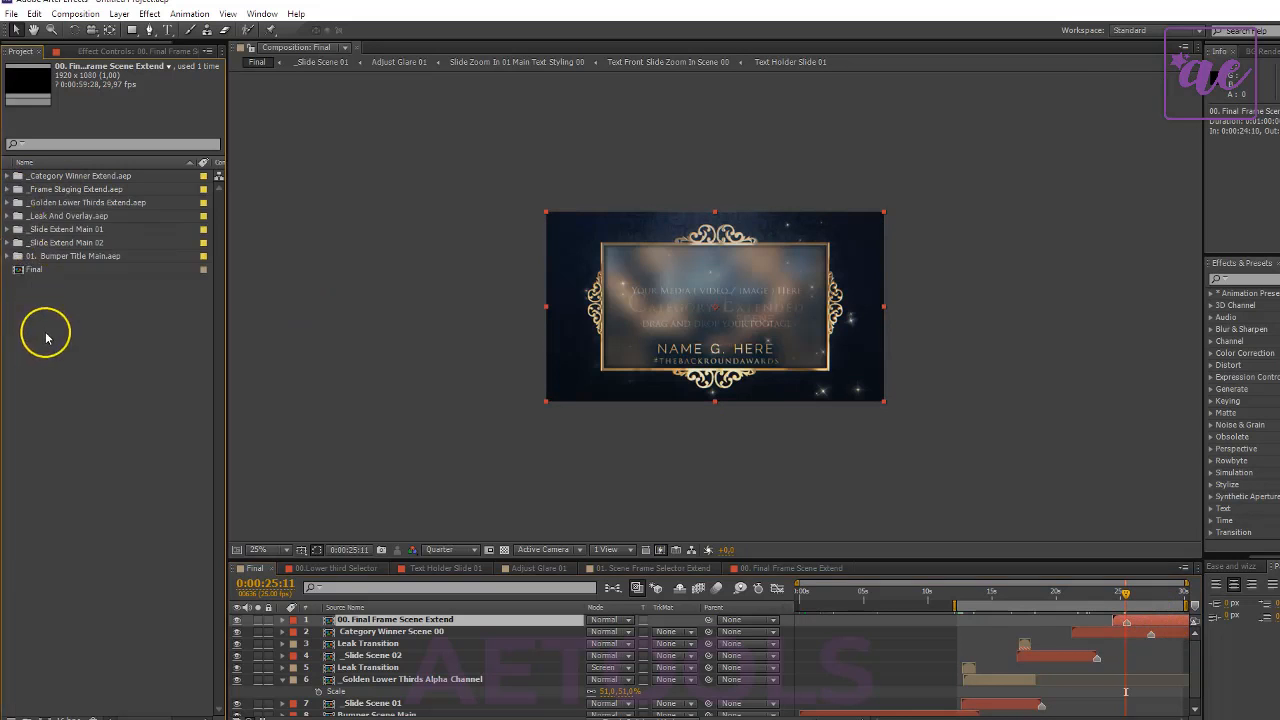
{"action": "left_click", "coordinate": [7, 216]}
{"action": "left_click", "coordinate": [66, 270]}
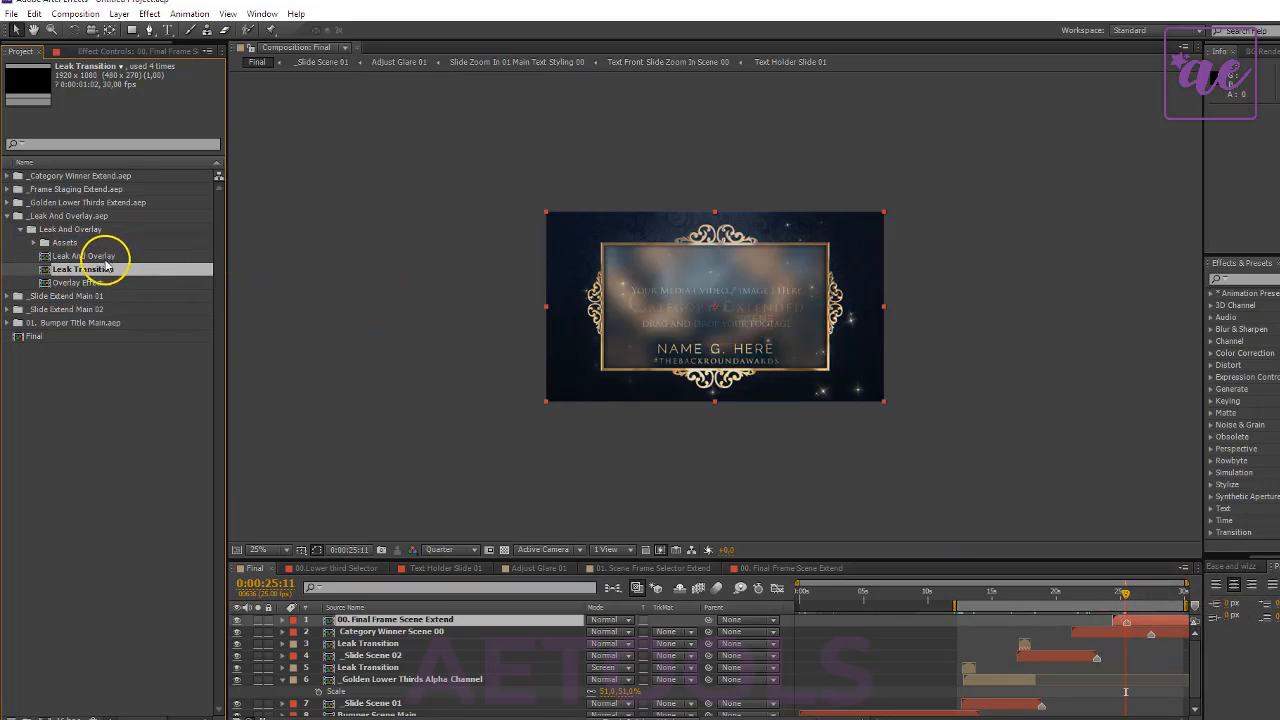
{"action": "left_click_drag", "start_coordinate": [86, 272], "coordinate": [1121, 604]}
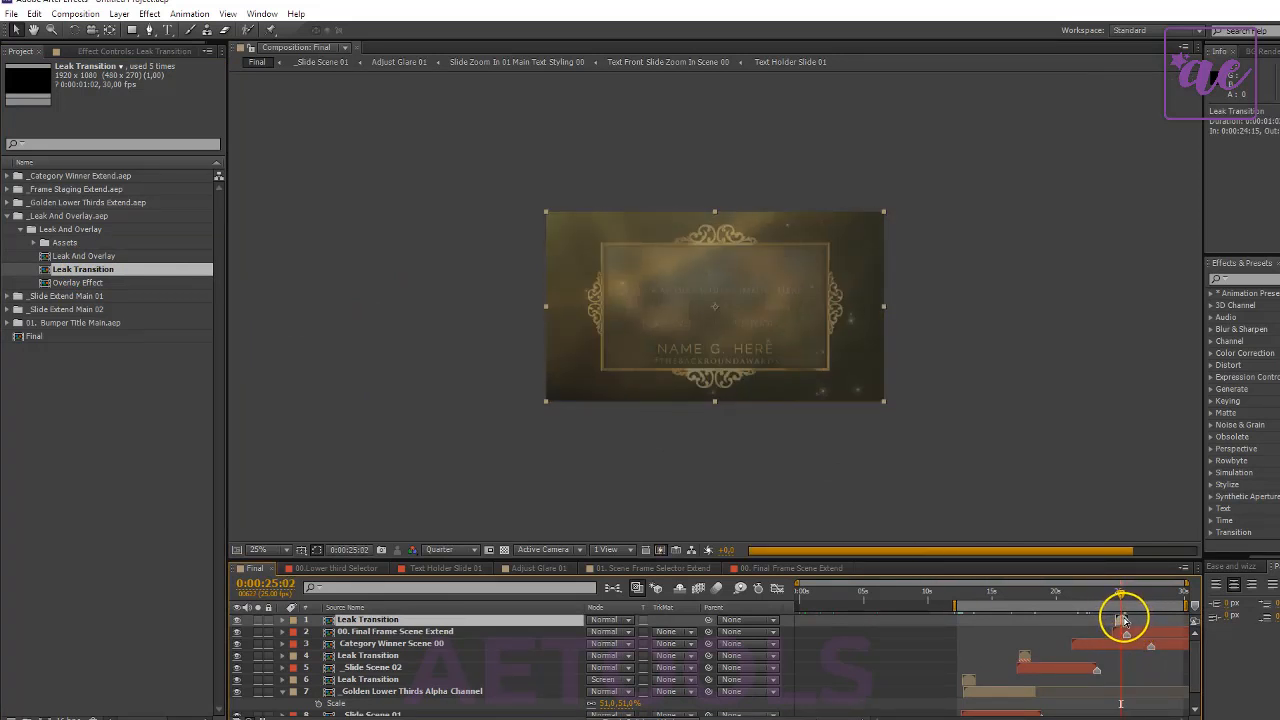
{"action": "key", "text": "period"}
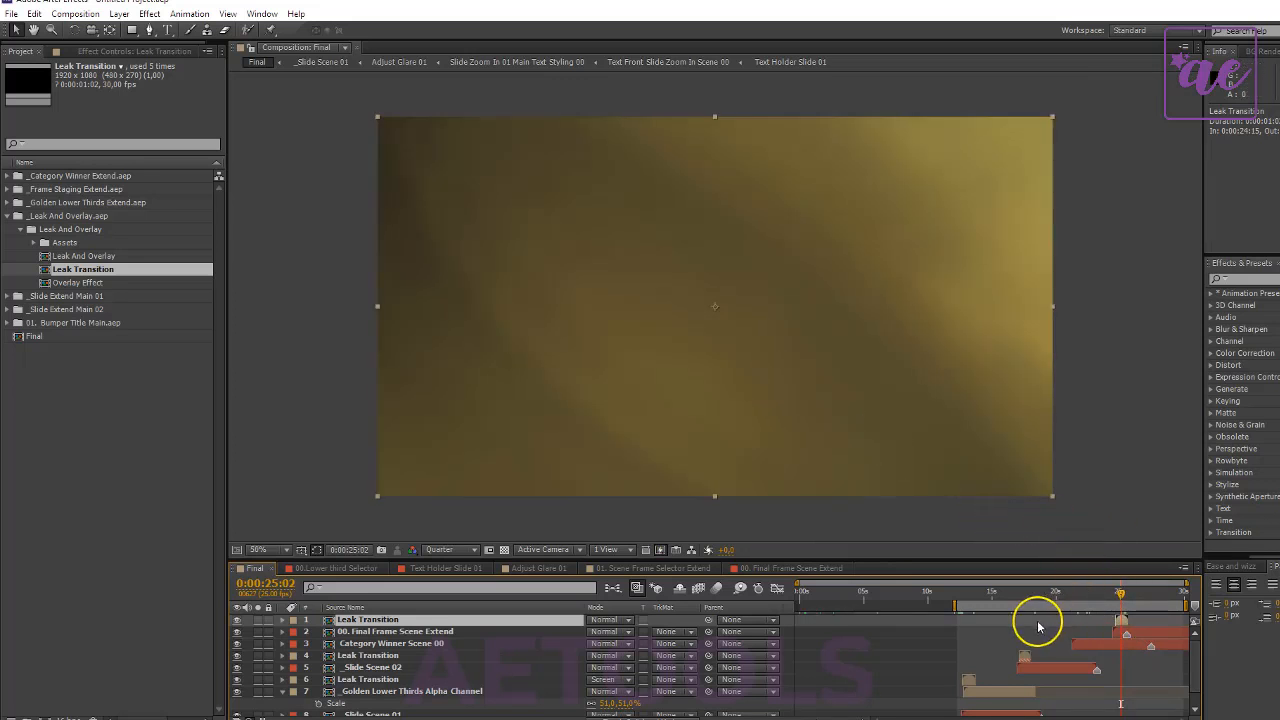
{"action": "left_click_drag", "start_coordinate": [1122, 595], "coordinate": [1117, 599]}
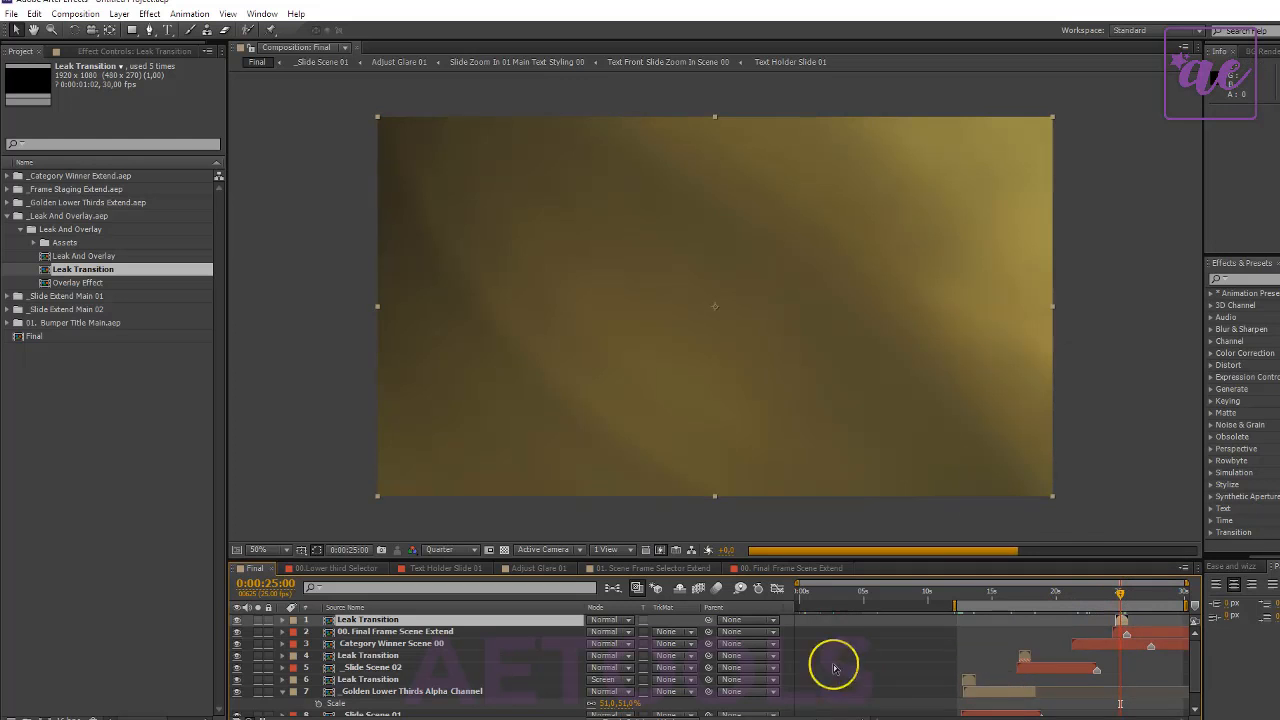
- Extend the work area to span the whole Final composition and move the current time to 0:00:28:05
{"action": "left_click_drag", "start_coordinate": [956, 606], "coordinate": [525, 588]}
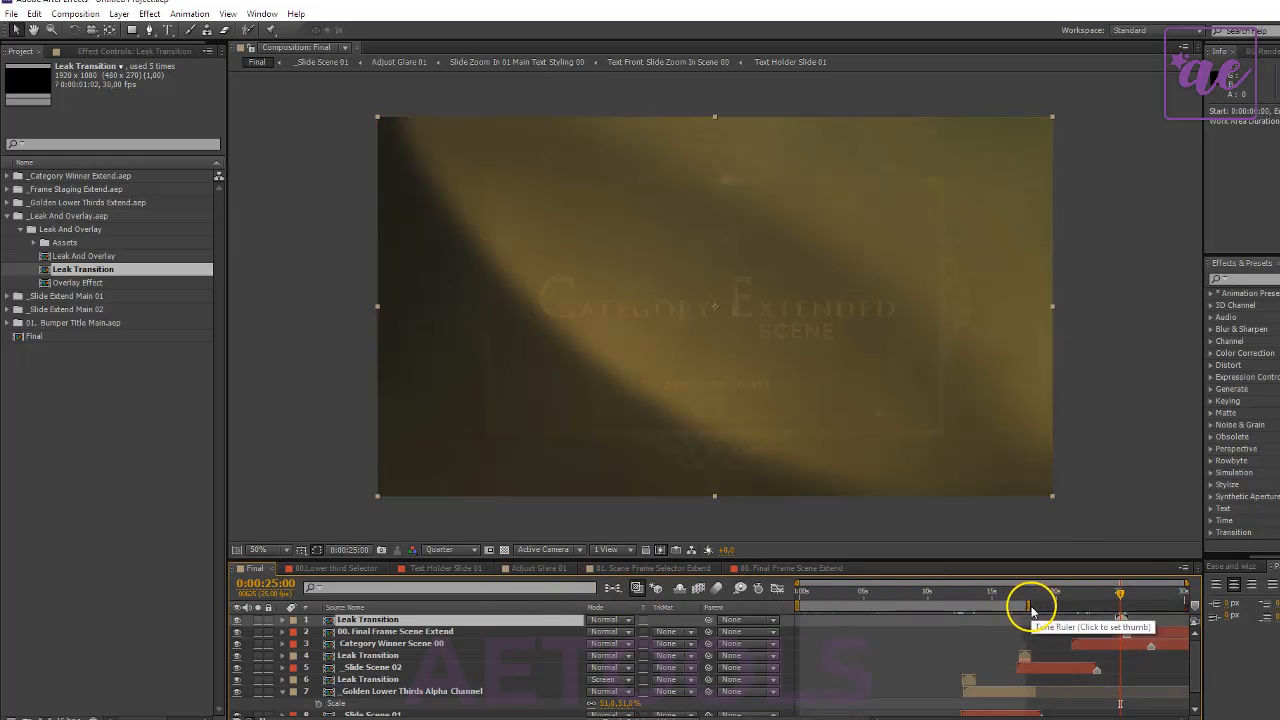
{"action": "left_click_drag", "start_coordinate": [1029, 606], "coordinate": [1279, 606]}
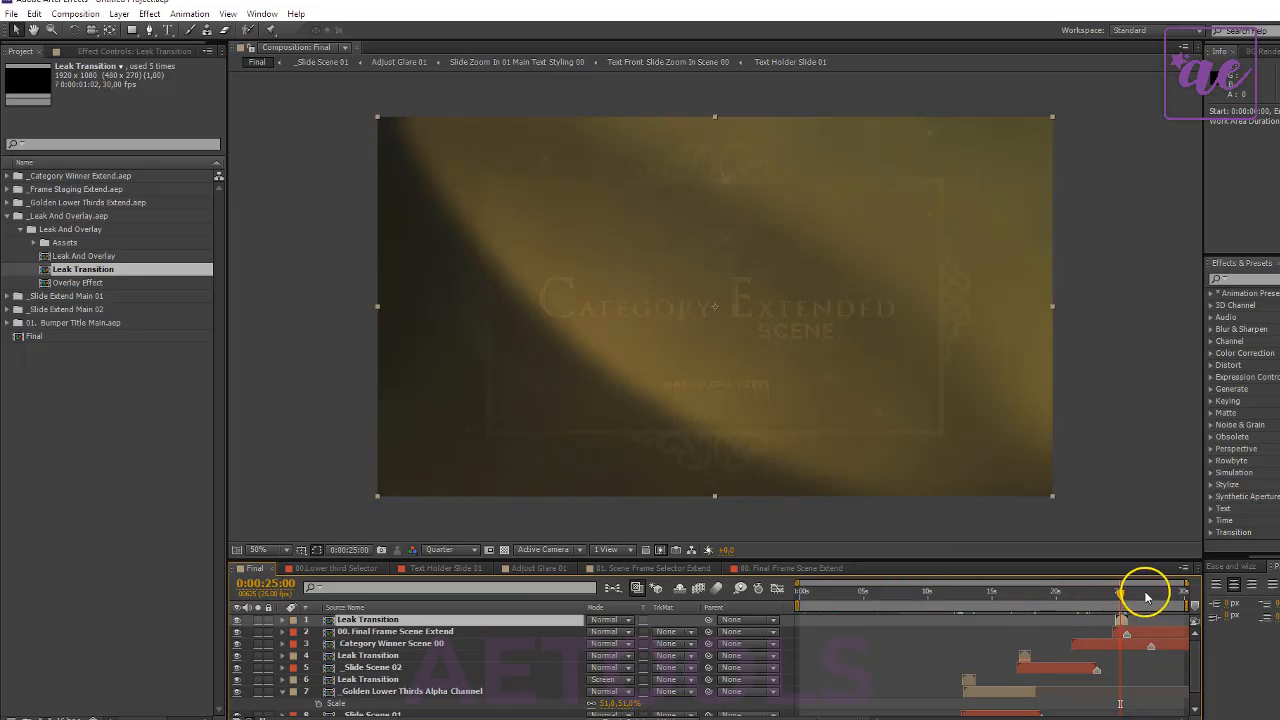
{"action": "left_click", "coordinate": [43, 429]}
- Import the _Bumper Title Extend project from the Scenes Extend ( Addons ) folder
{"action": "right_click", "coordinate": [46, 375]}
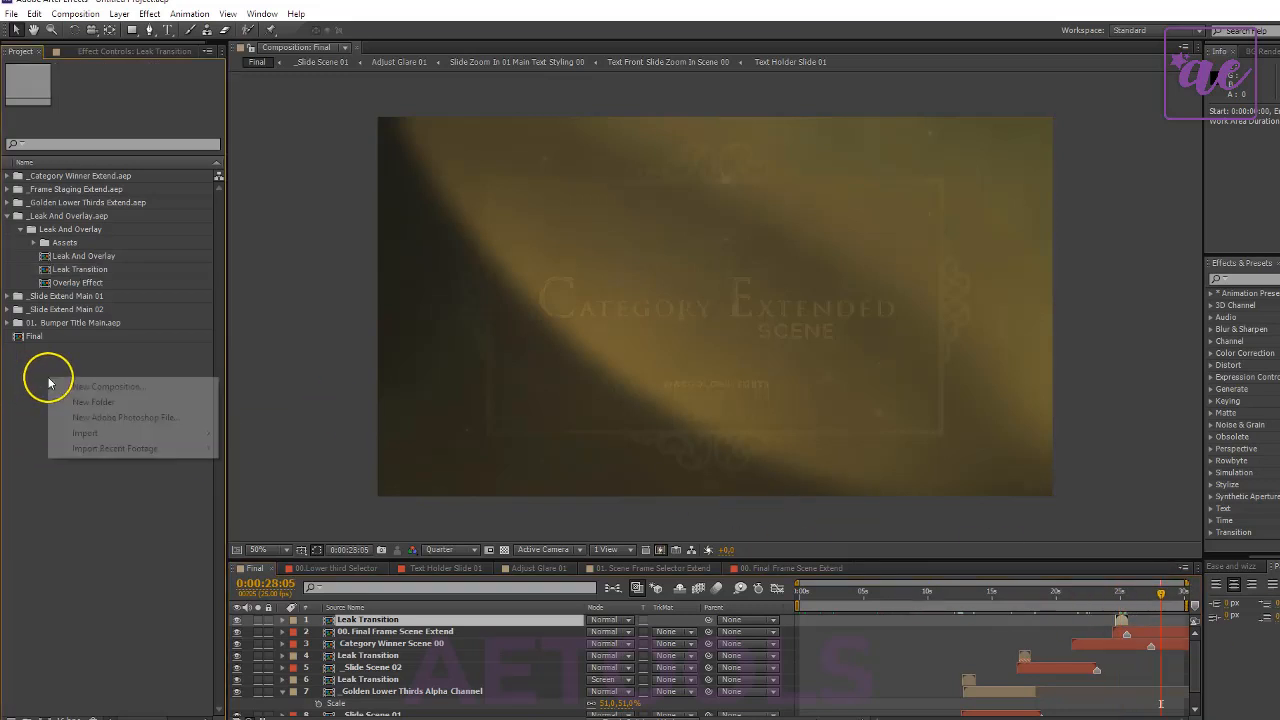
{"action": "mouse_move", "coordinate": [180, 433]}
{"action": "left_click", "coordinate": [302, 432]}
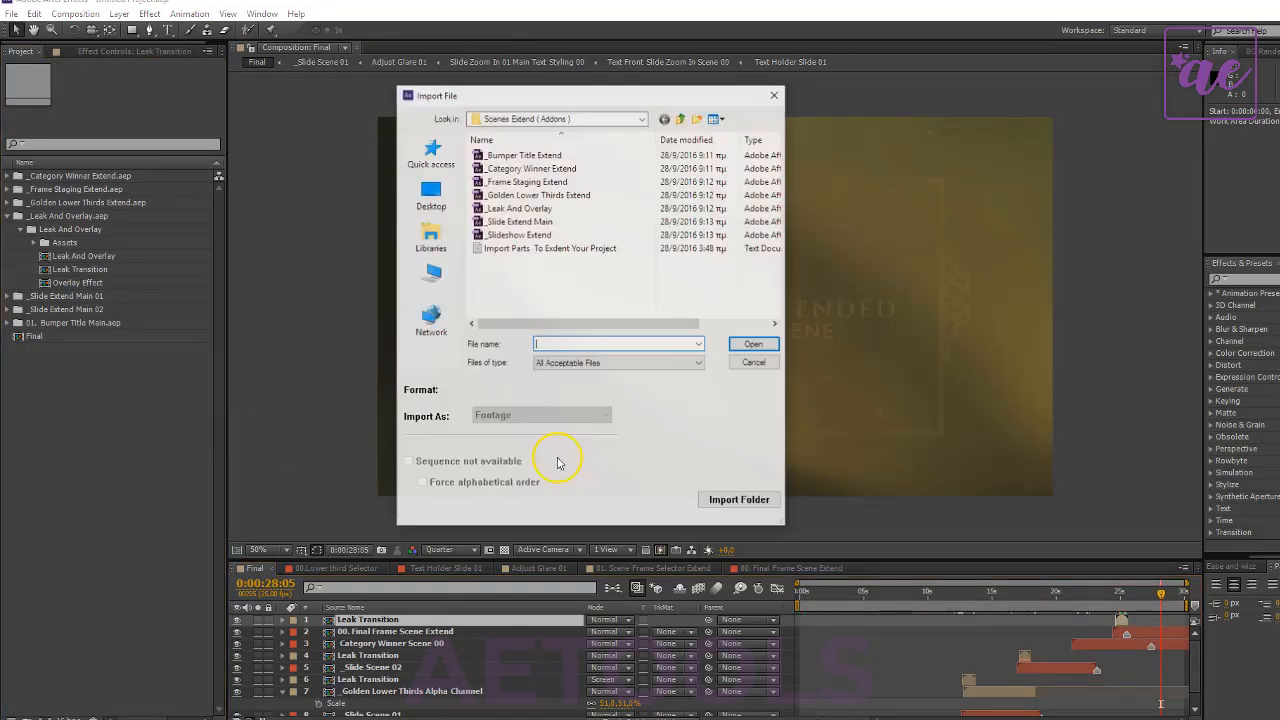
{"action": "left_click", "coordinate": [555, 155]}
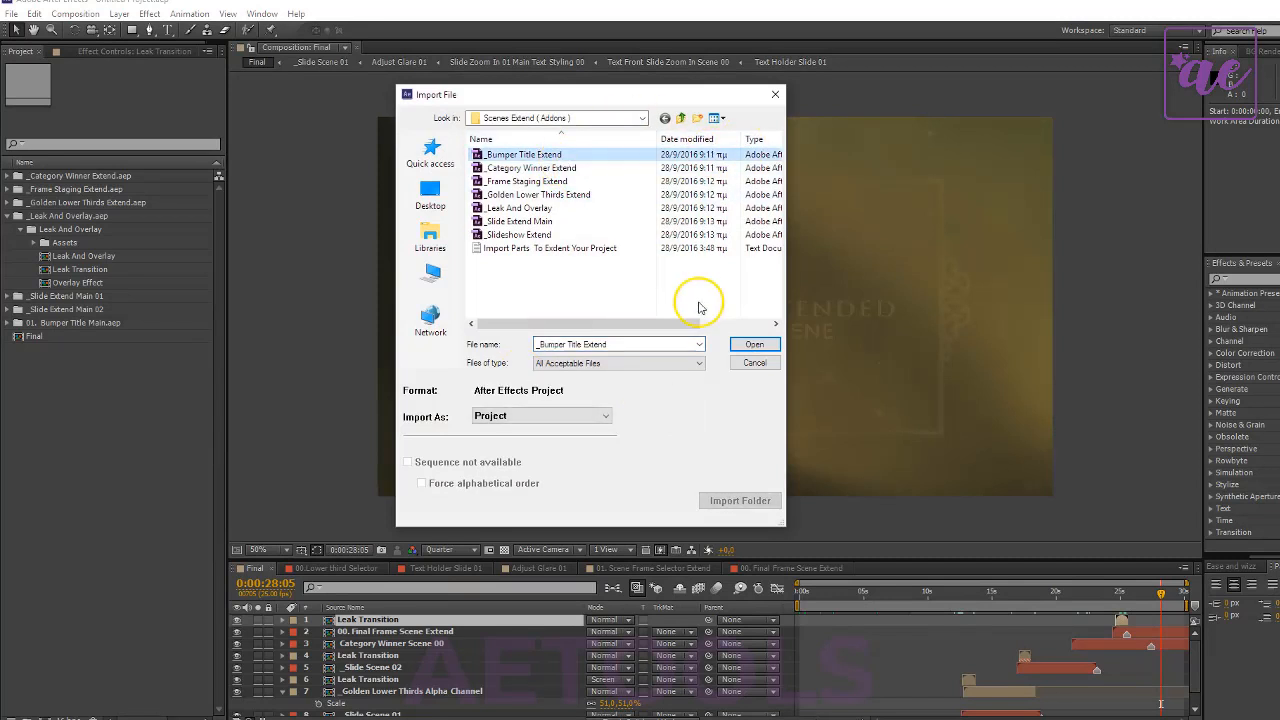
{"action": "left_click", "coordinate": [754, 344]}
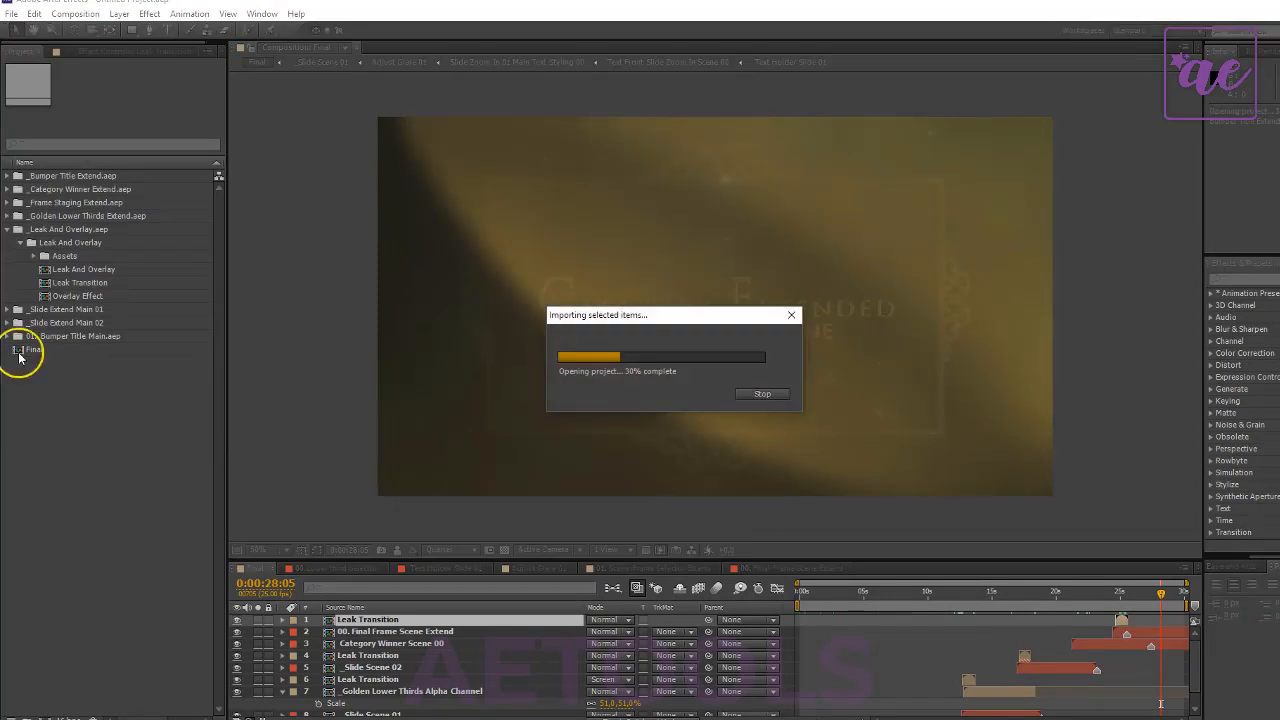
- Rename the imported _Bumper Title Extend.aep folder to _Bumper Title Extend 02
{"action": "key", "text": "Return"}
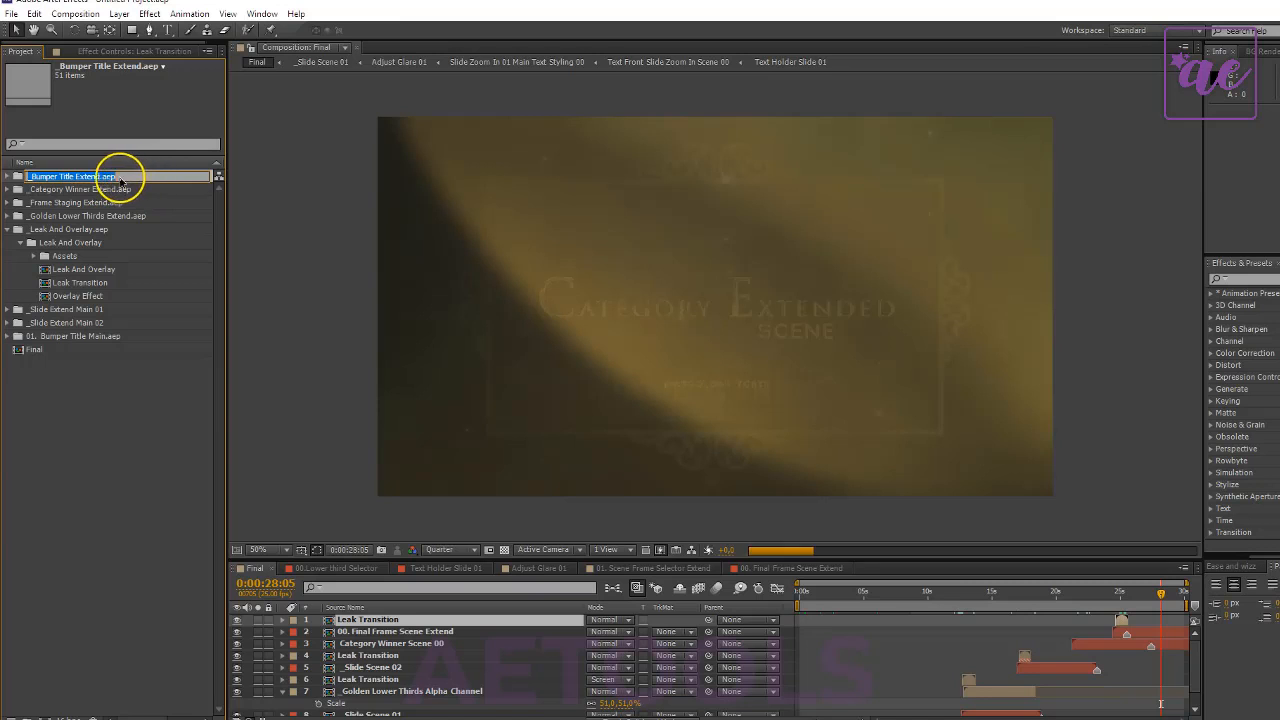
{"action": "left_click_drag", "start_coordinate": [101, 177], "coordinate": [120, 177]}
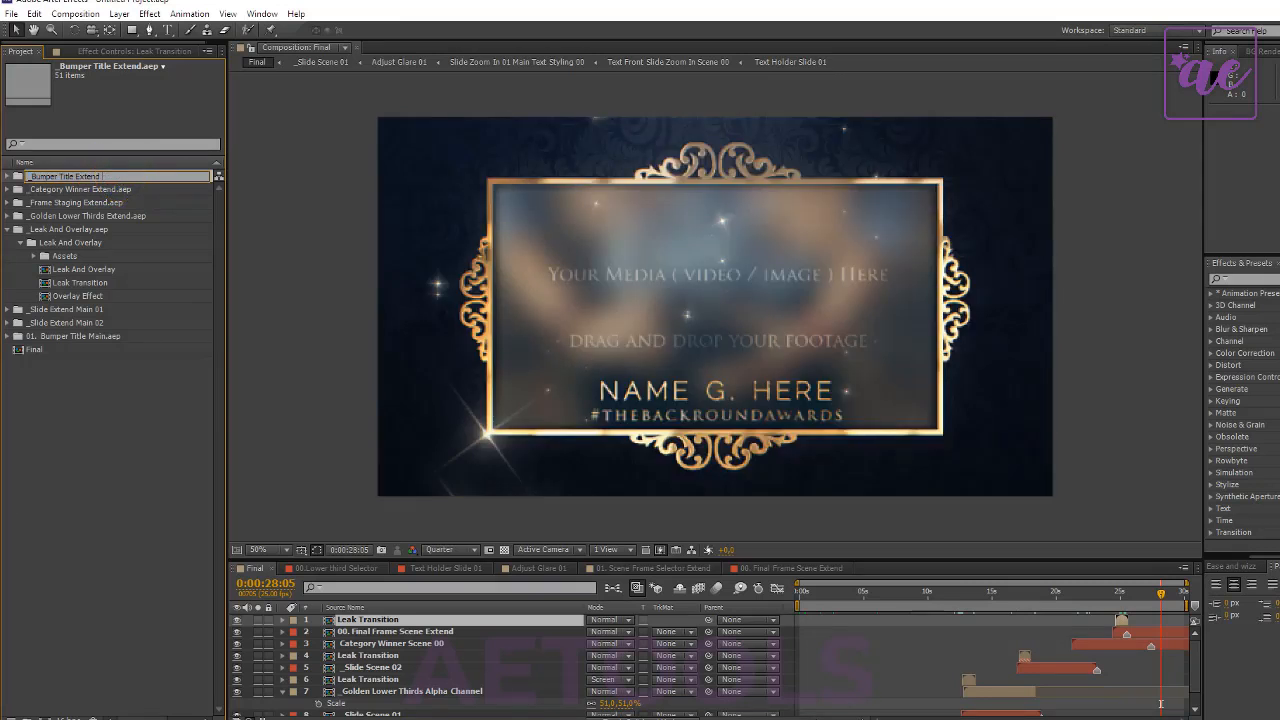
{"action": "type", "text": "02"}
{"action": "key", "text": "Return"}
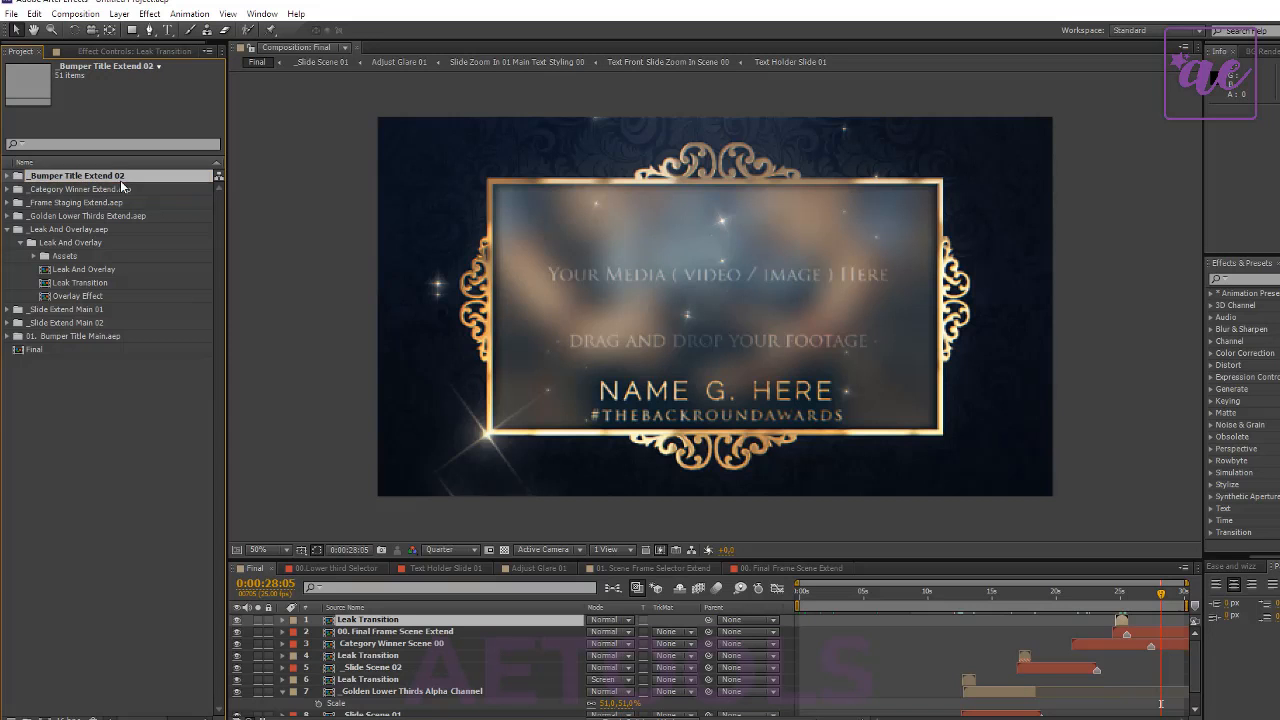
- In the Edit Bumper Title folder, rename the main title and scene compositions to Bumper Main Title 02 and Bumper Scene Main 02
{"action": "left_click", "coordinate": [7, 176]}
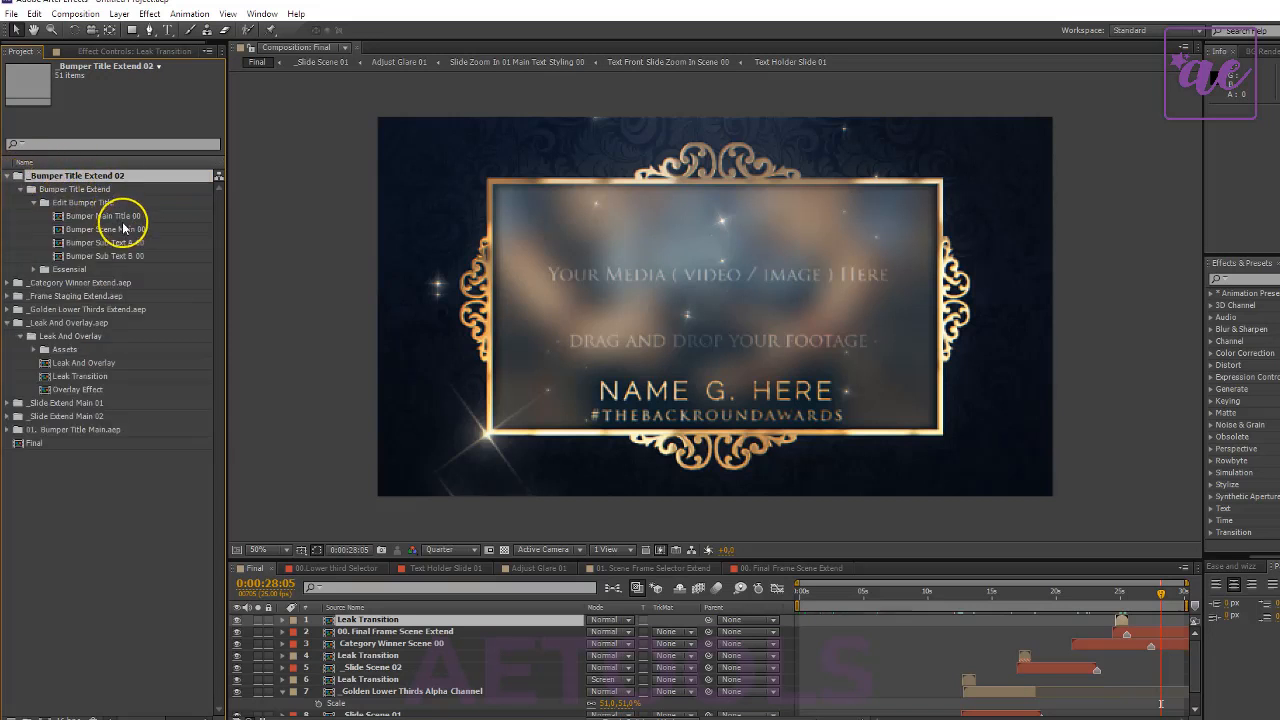
{"action": "left_click", "coordinate": [126, 218]}
{"action": "key", "text": "Return"}
{"action": "left_click_drag", "start_coordinate": [127, 218], "coordinate": [437, 281]}
{"action": "type", "text": "02"}
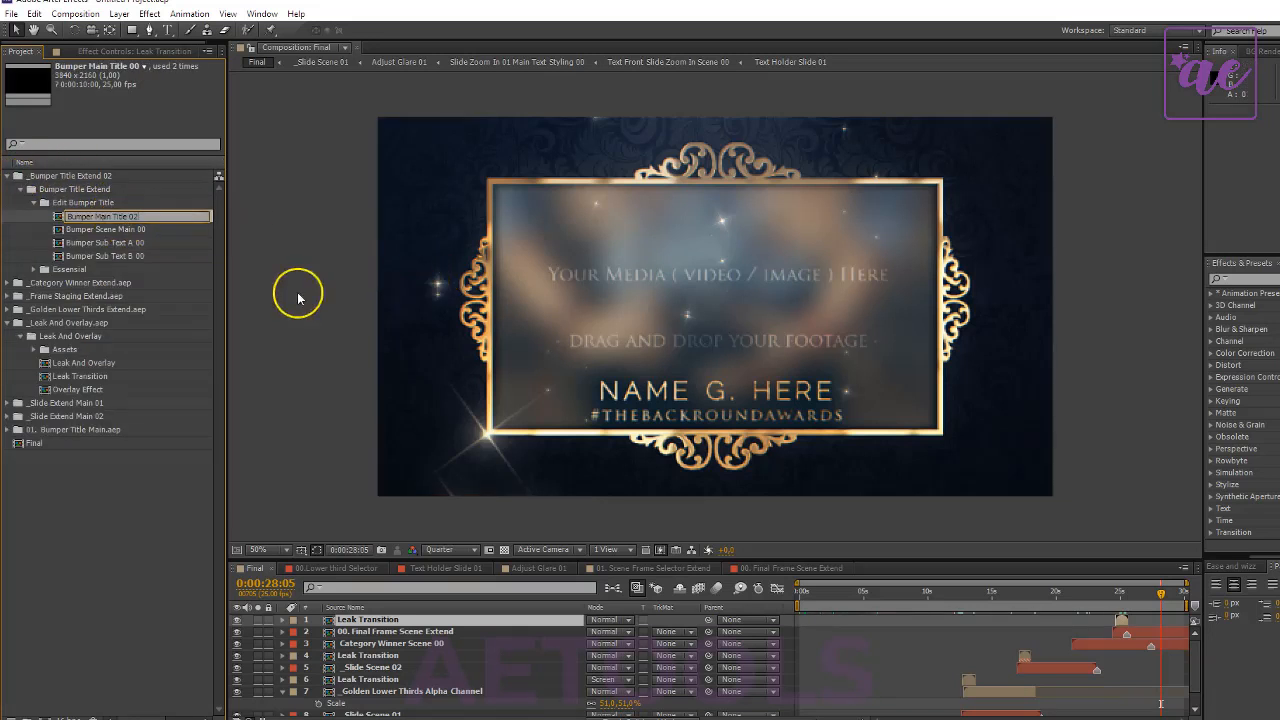
{"action": "left_click", "coordinate": [157, 230]}
{"action": "key", "text": "Return"}
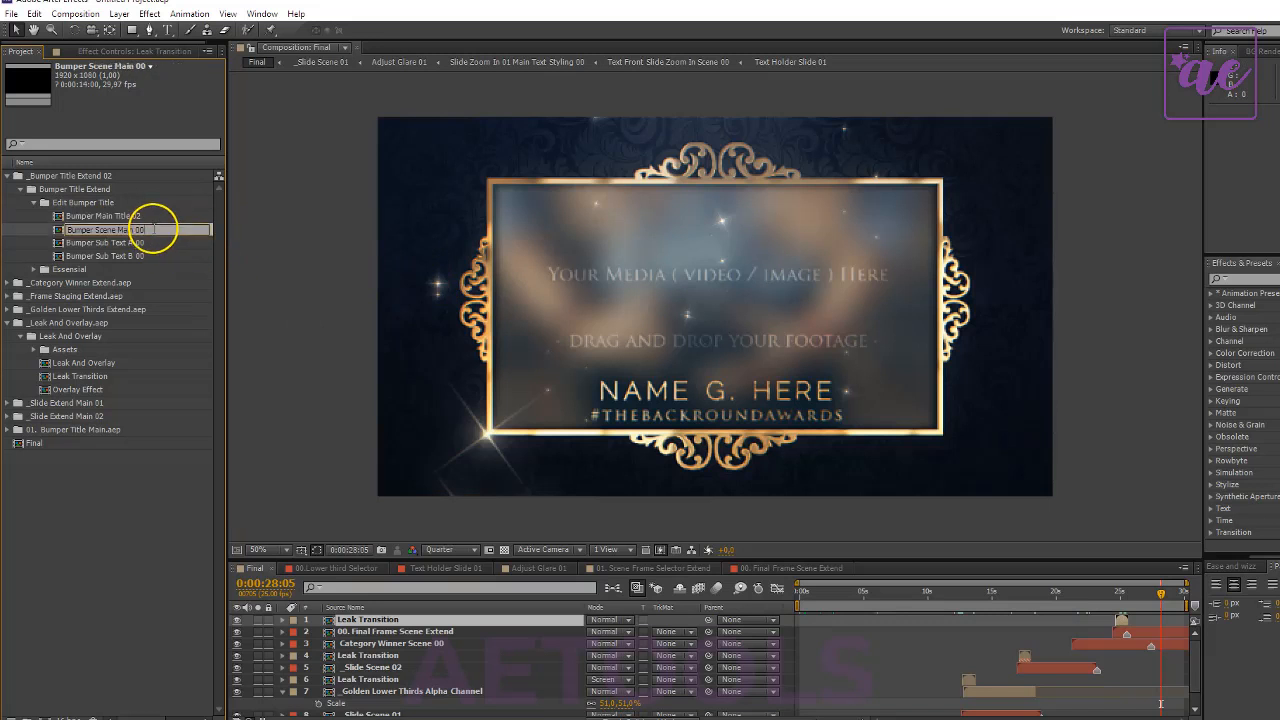
{"action": "type", "text": "02"}
- Rename the two remaining compositions in the Edit Bumper Title folder to Bumper Sub Text A 02 and Bumper Sub Text B 02
{"action": "left_click", "coordinate": [141, 244]}
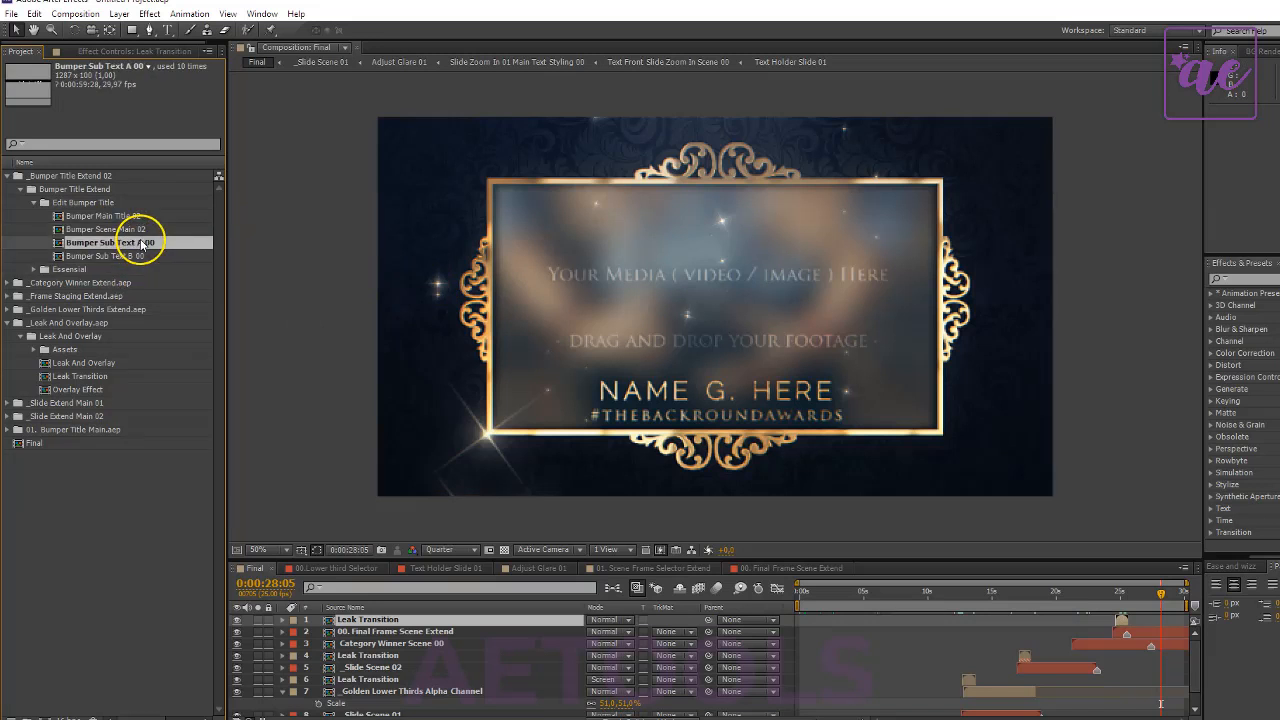
{"action": "key", "text": "Return"}
{"action": "type", "text": "02"}
{"action": "key", "text": "Return"}
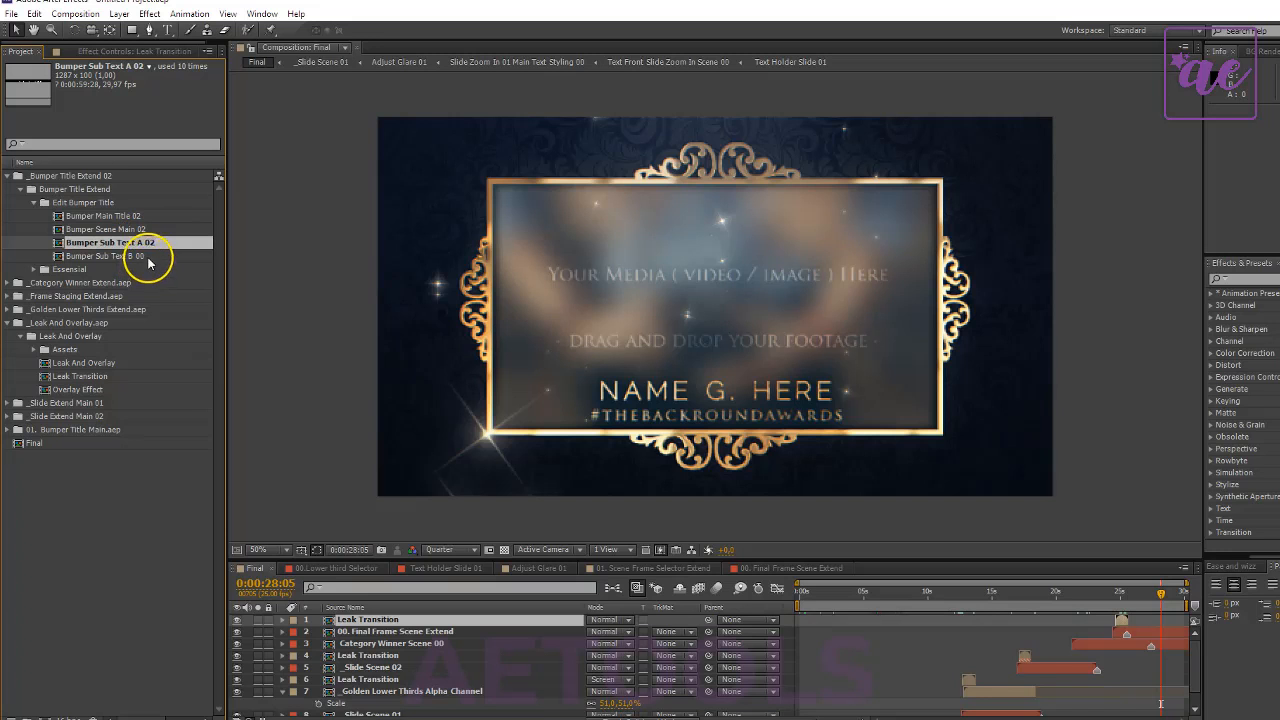
{"action": "left_click", "coordinate": [148, 256]}
{"action": "key", "text": "Return"}
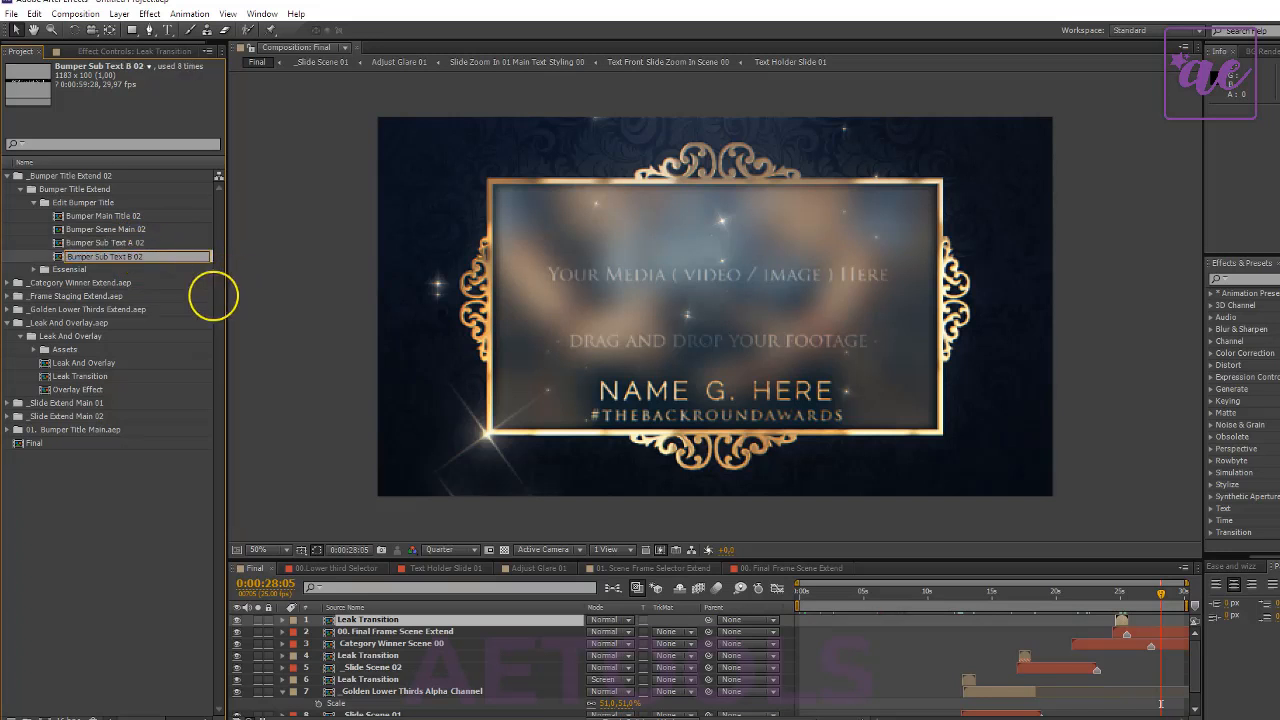
{"action": "type", "text": "02"}
{"action": "left_click", "coordinate": [83, 505]}
- Add Bumper Scene Main 02 to the Final composition beneath the top Leak Transition layer, starting at 0:00:27:16
{"action": "left_click", "coordinate": [112, 232]}
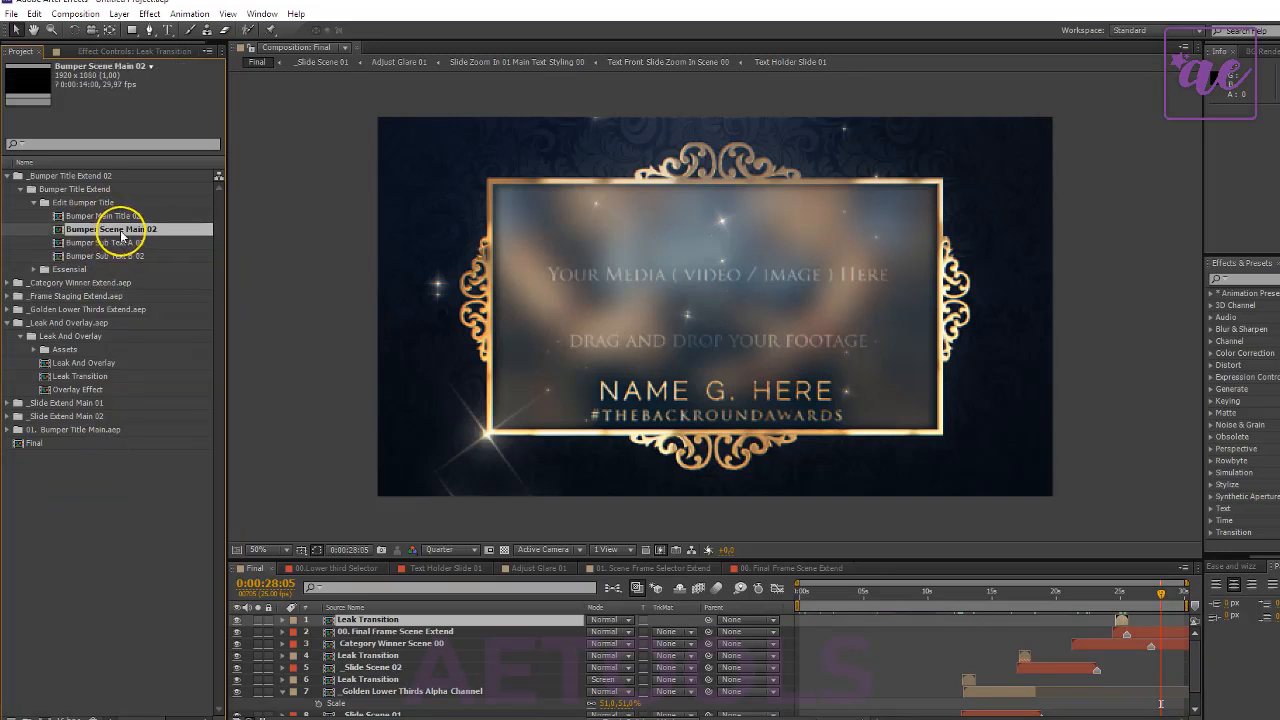
{"action": "left_click_drag", "start_coordinate": [112, 232], "coordinate": [1168, 630]}
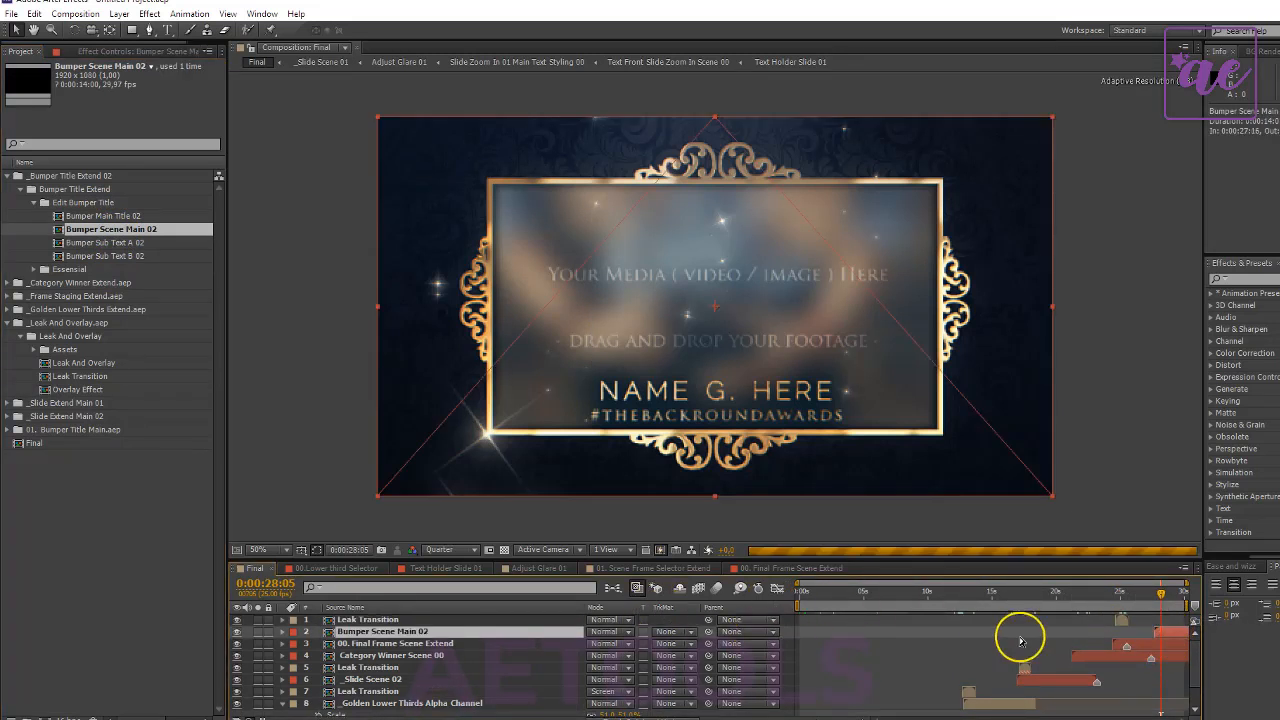
- Extend the Final composition's duration to 40 seconds and move the current time to 0:00:37:18 within the new bumper
{"action": "left_click", "coordinate": [245, 568]}
{"action": "left_click", "coordinate": [306, 366]}
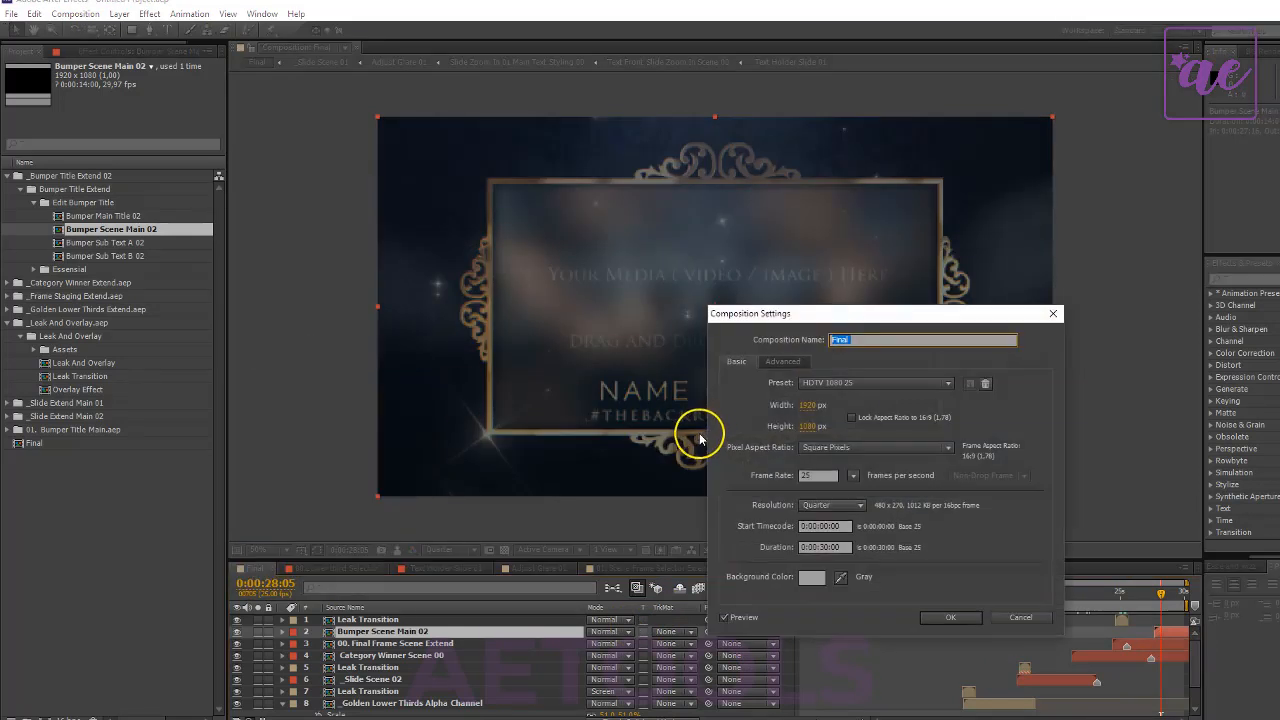
{"action": "left_click", "coordinate": [820, 547]}
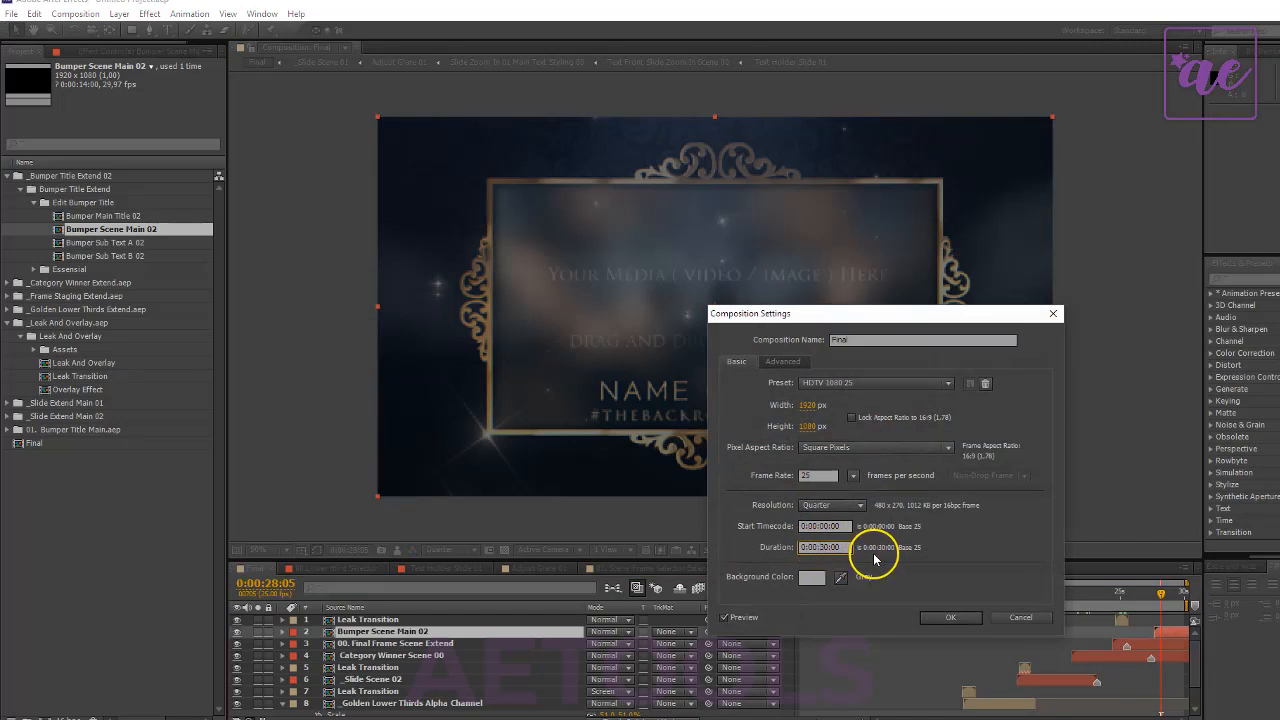
{"action": "left_click", "coordinate": [952, 617]}
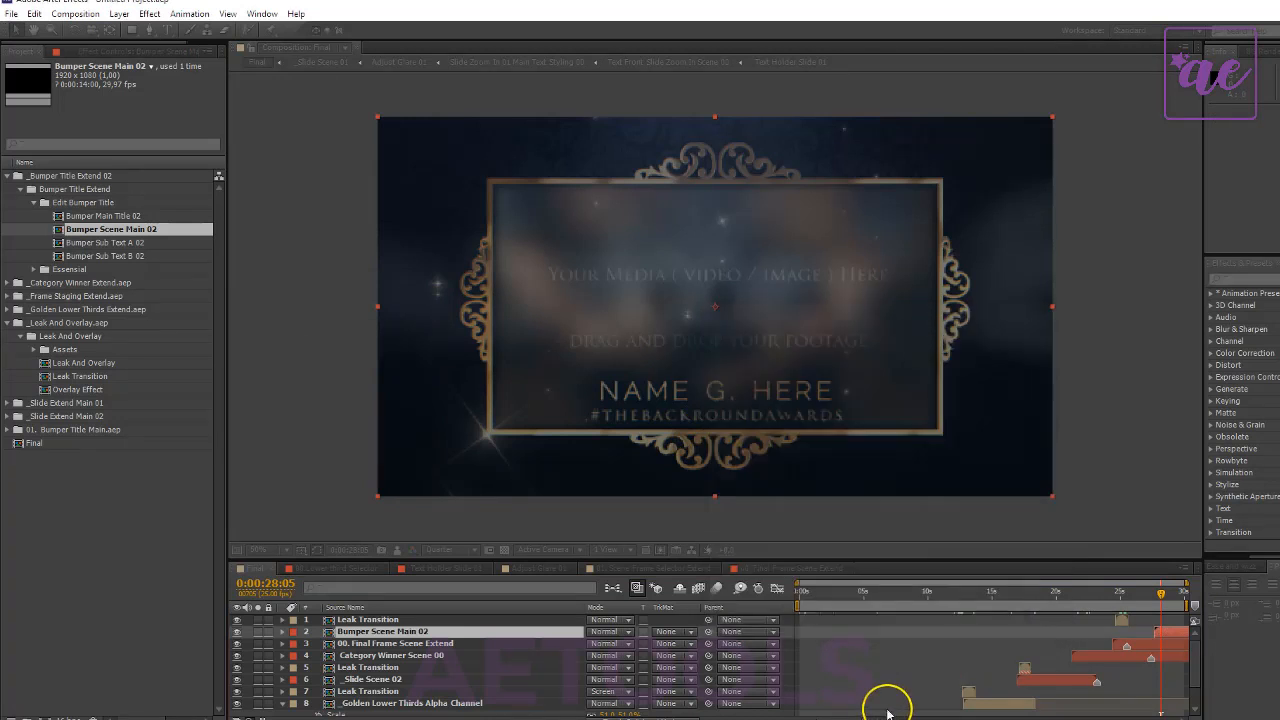
{"action": "left_click", "coordinate": [808, 718]}
{"action": "left_click", "coordinate": [808, 718]}
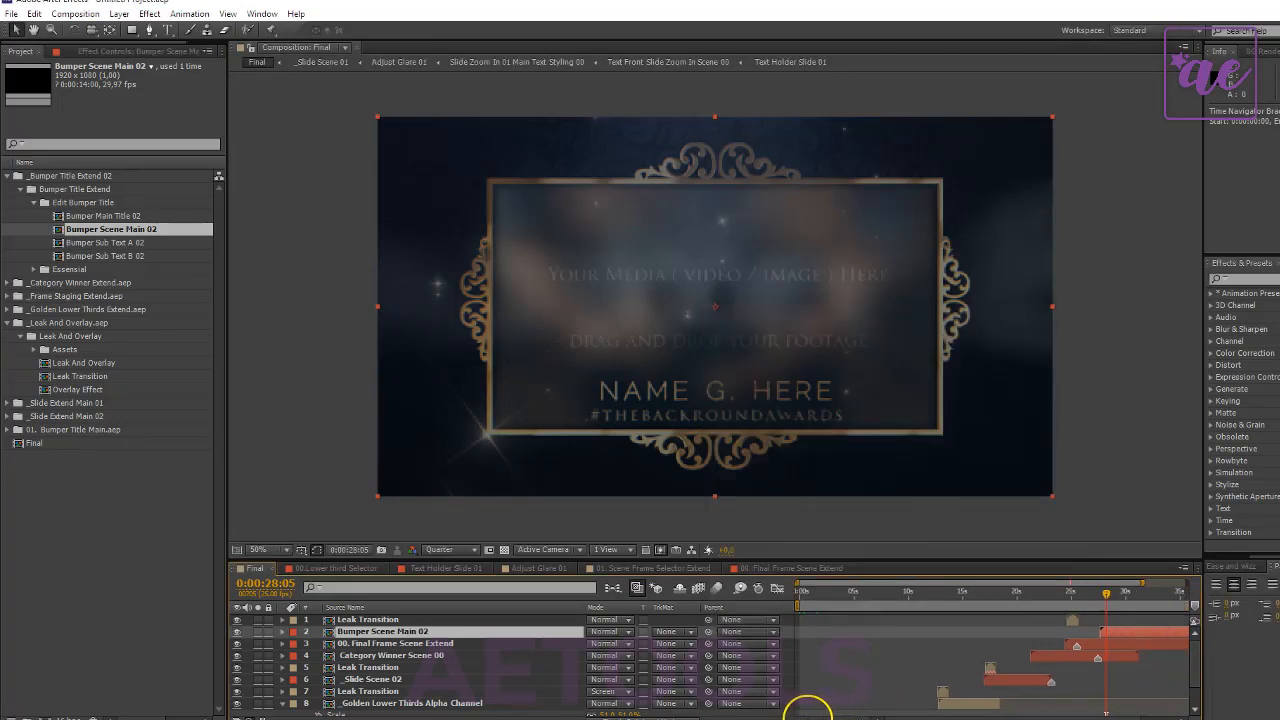
{"action": "left_click", "coordinate": [808, 718]}
{"action": "left_click_drag", "start_coordinate": [1070, 620], "coordinate": [1154, 606]}
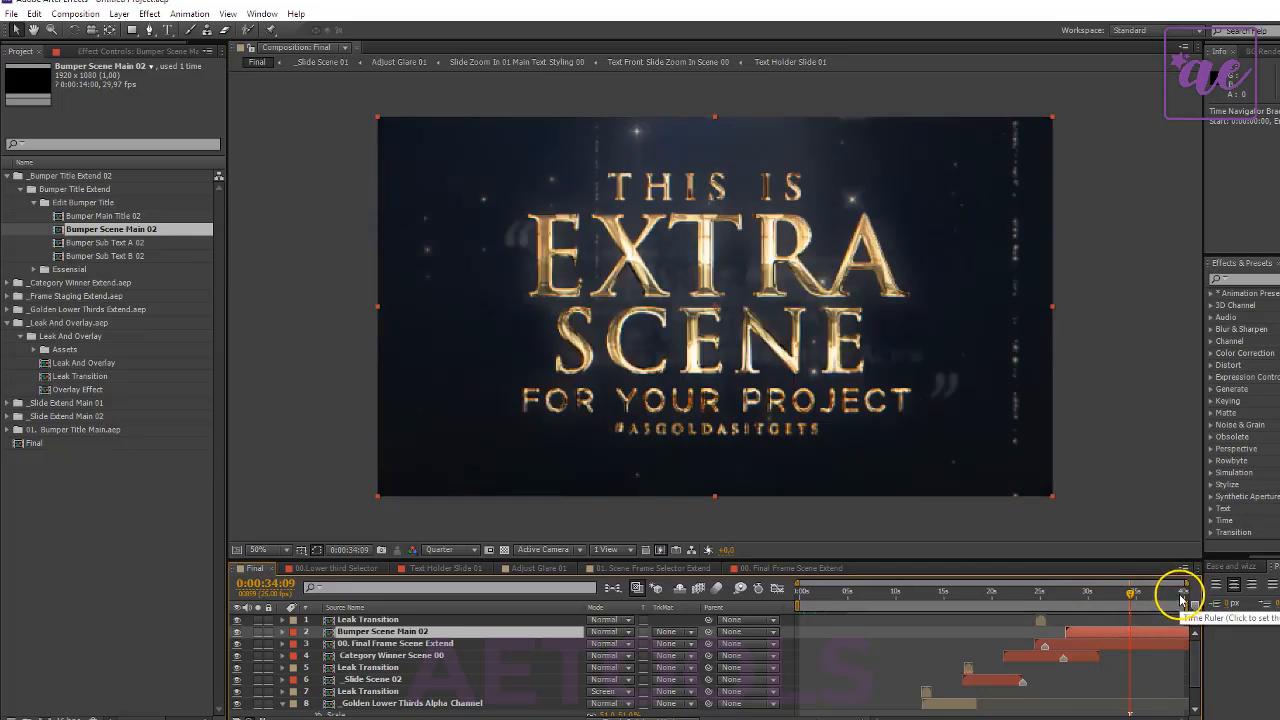
{"action": "left_click", "coordinate": [1163, 593]}
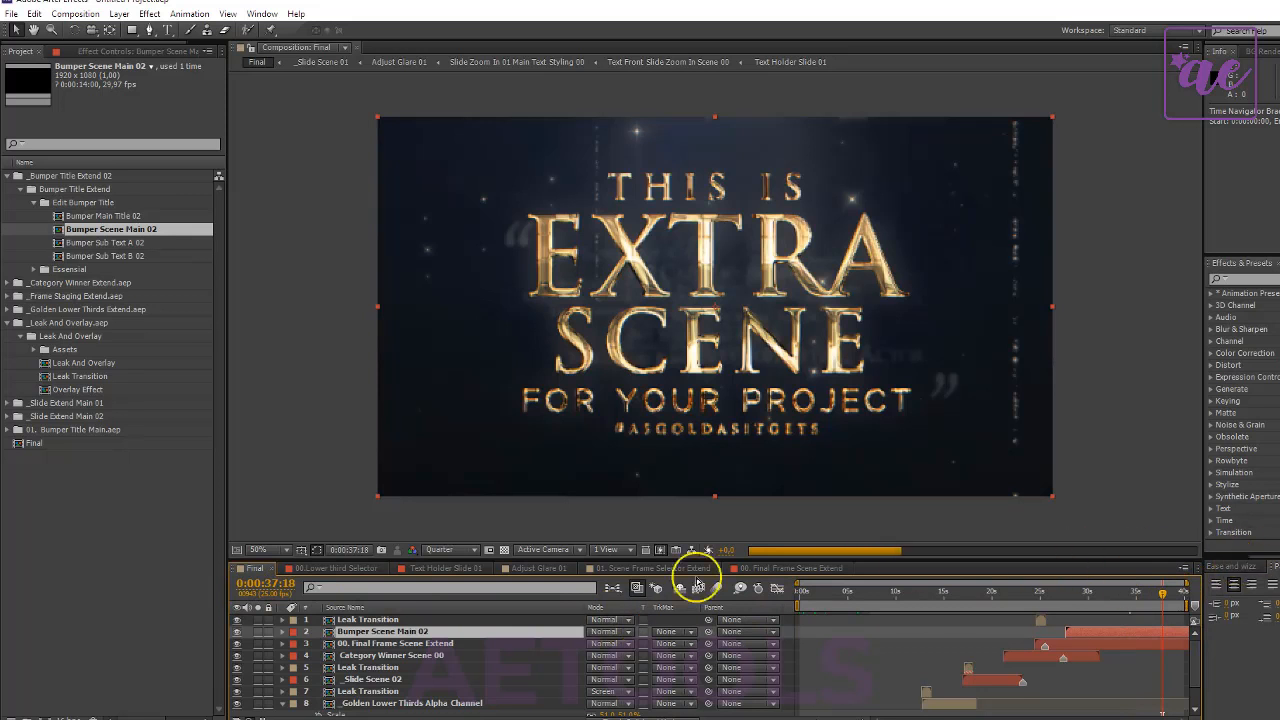
- Collapse the _Leak And Overlay.aep and _Bumper Title Extend 02 folders in the project
{"action": "right_click", "coordinate": [152, 516]}
{"action": "left_click", "coordinate": [124, 530]}
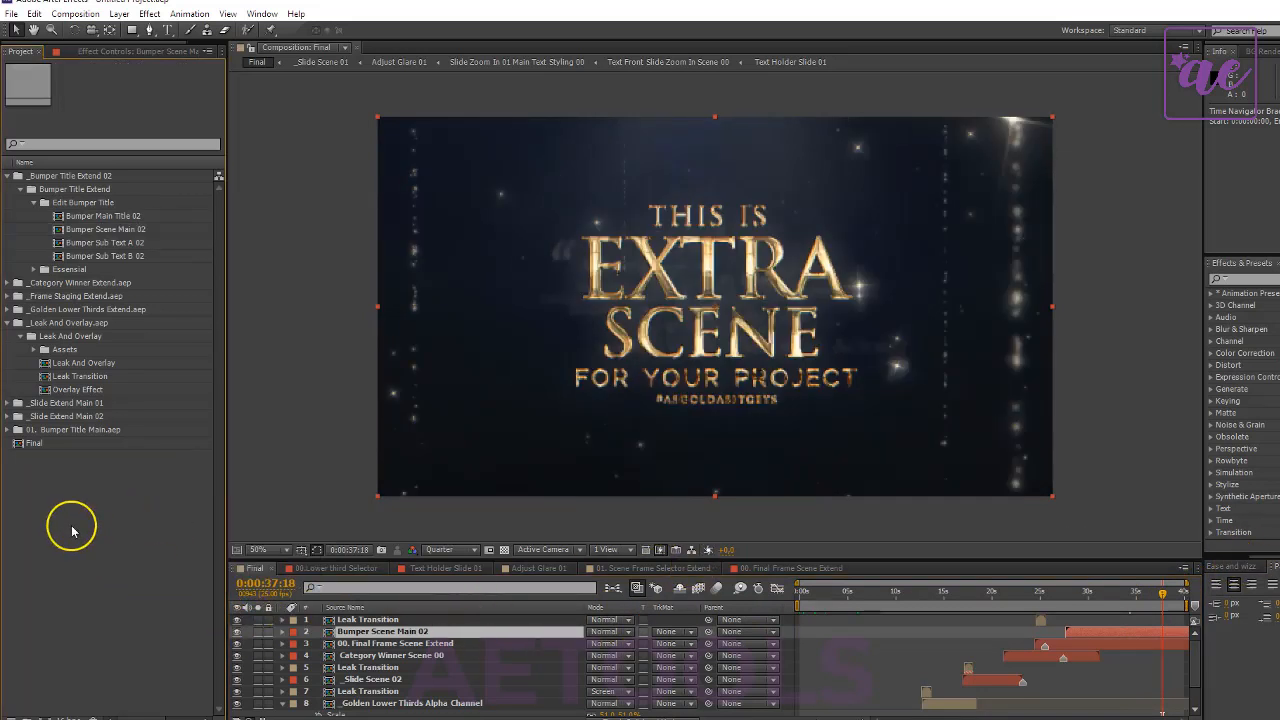
{"action": "right_click", "coordinate": [72, 528]}
{"action": "left_click", "coordinate": [90, 488]}
{"action": "left_click", "coordinate": [466, 621]}
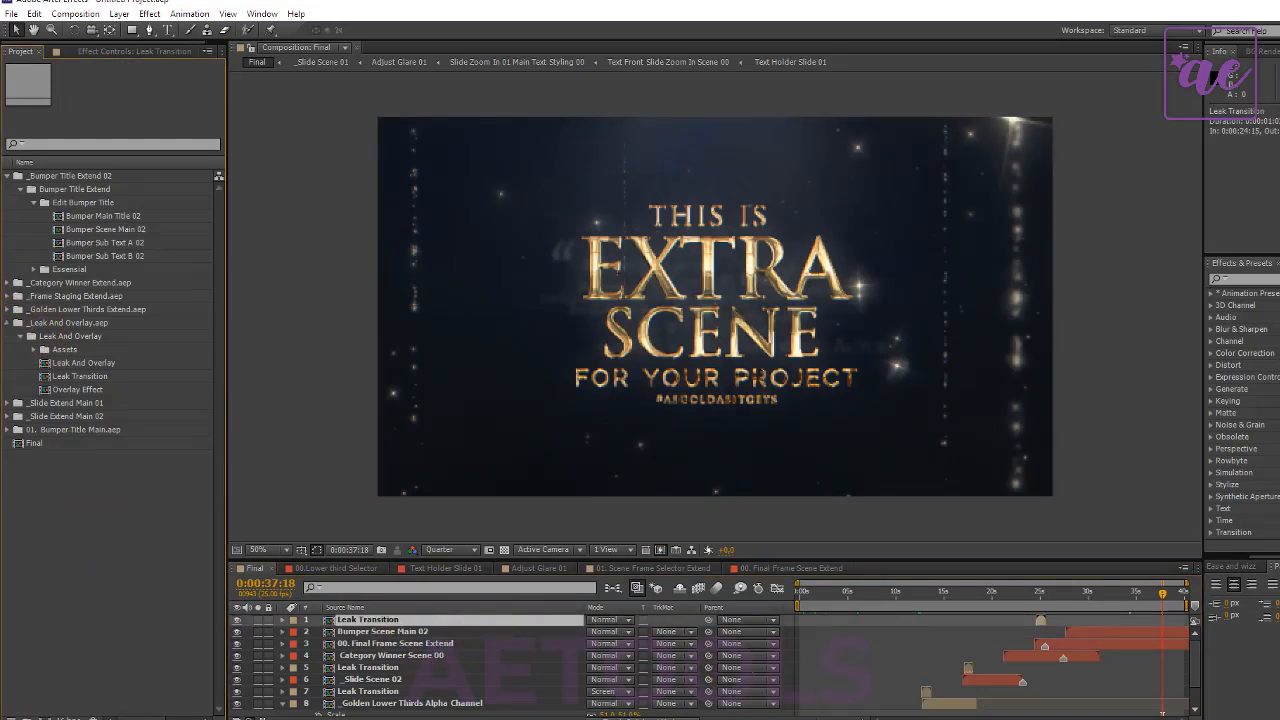
{"action": "left_click", "coordinate": [7, 323]}
{"action": "left_click", "coordinate": [7, 175]}
- Start a file import and examine the modular projects in the package's Main Parts ( Main Project ) folder
{"action": "right_click", "coordinate": [93, 341]}
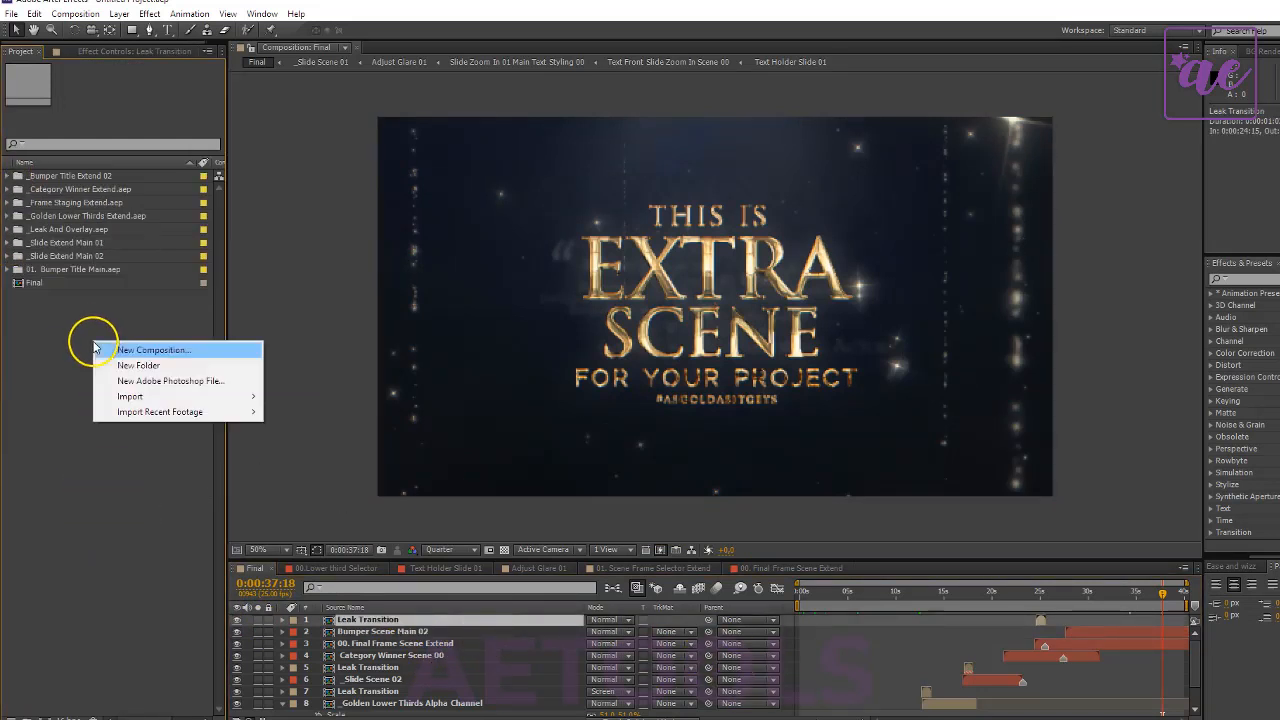
{"action": "mouse_move", "coordinate": [160, 396]}
{"action": "left_click", "coordinate": [441, 396]}
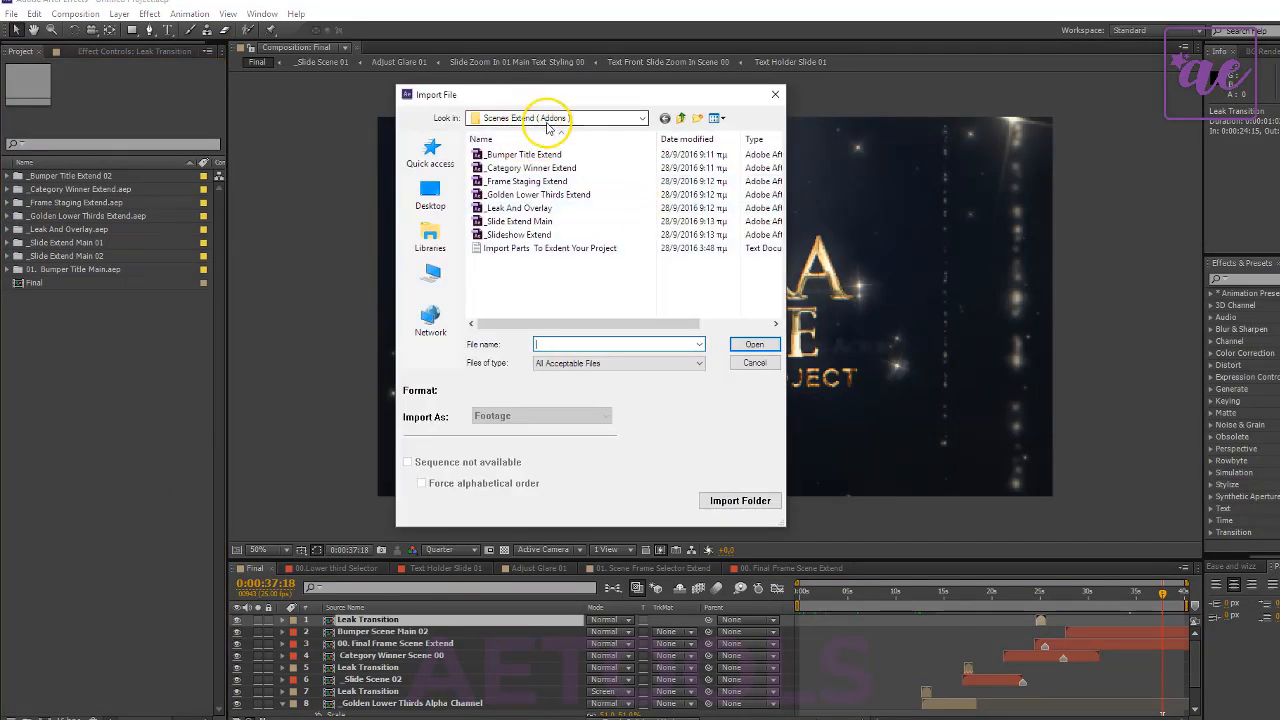
{"action": "left_click", "coordinate": [681, 118]}
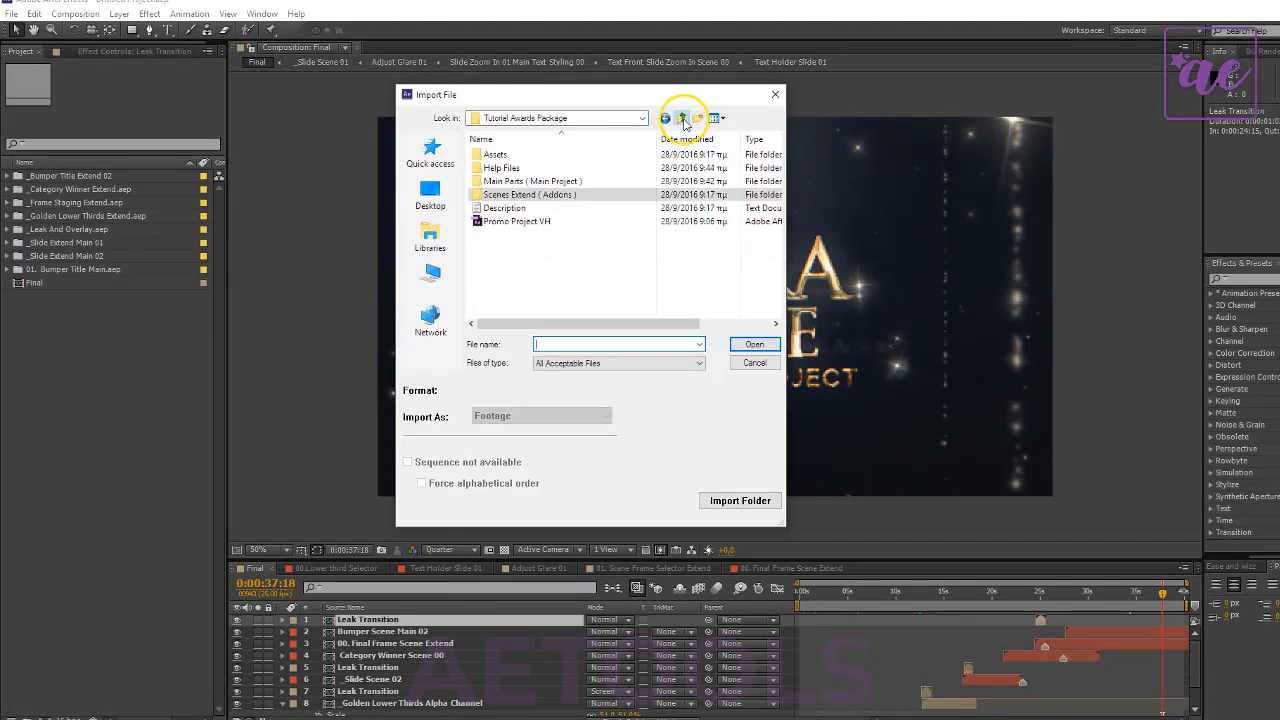
{"action": "double_click", "coordinate": [525, 181]}
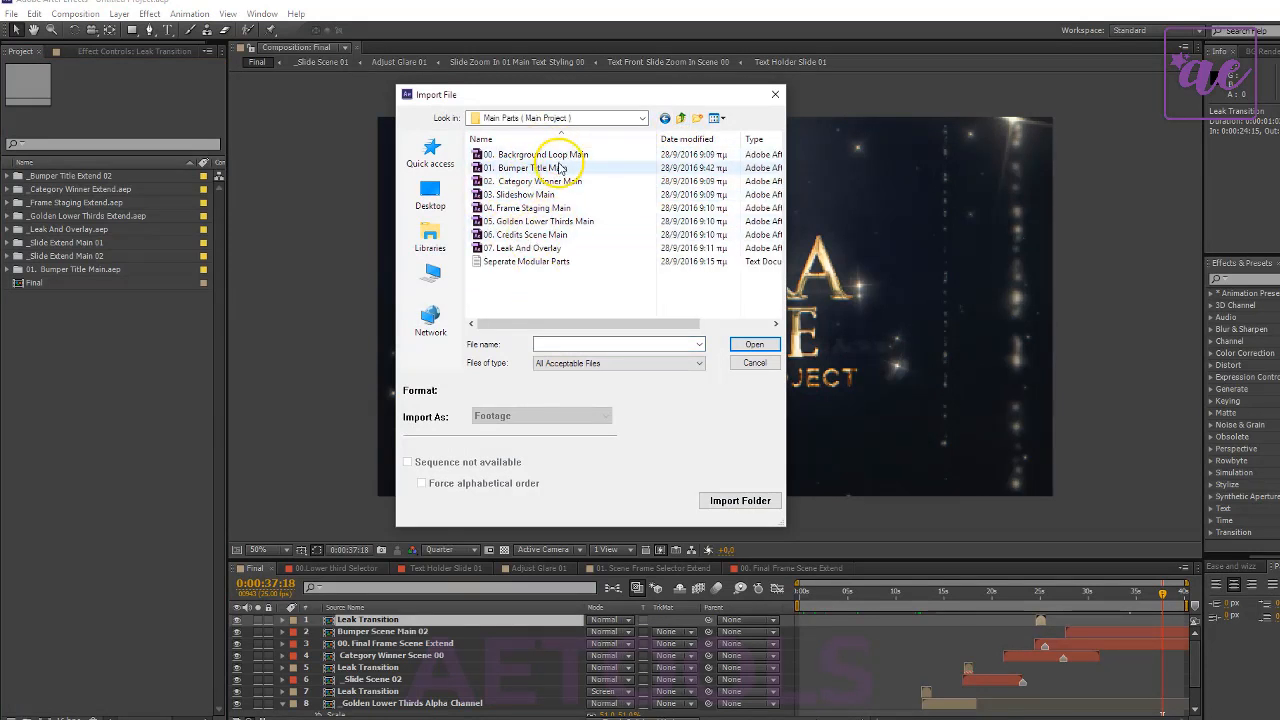
{"action": "left_click", "coordinate": [545, 156]}
{"action": "left_click", "coordinate": [563, 208]}
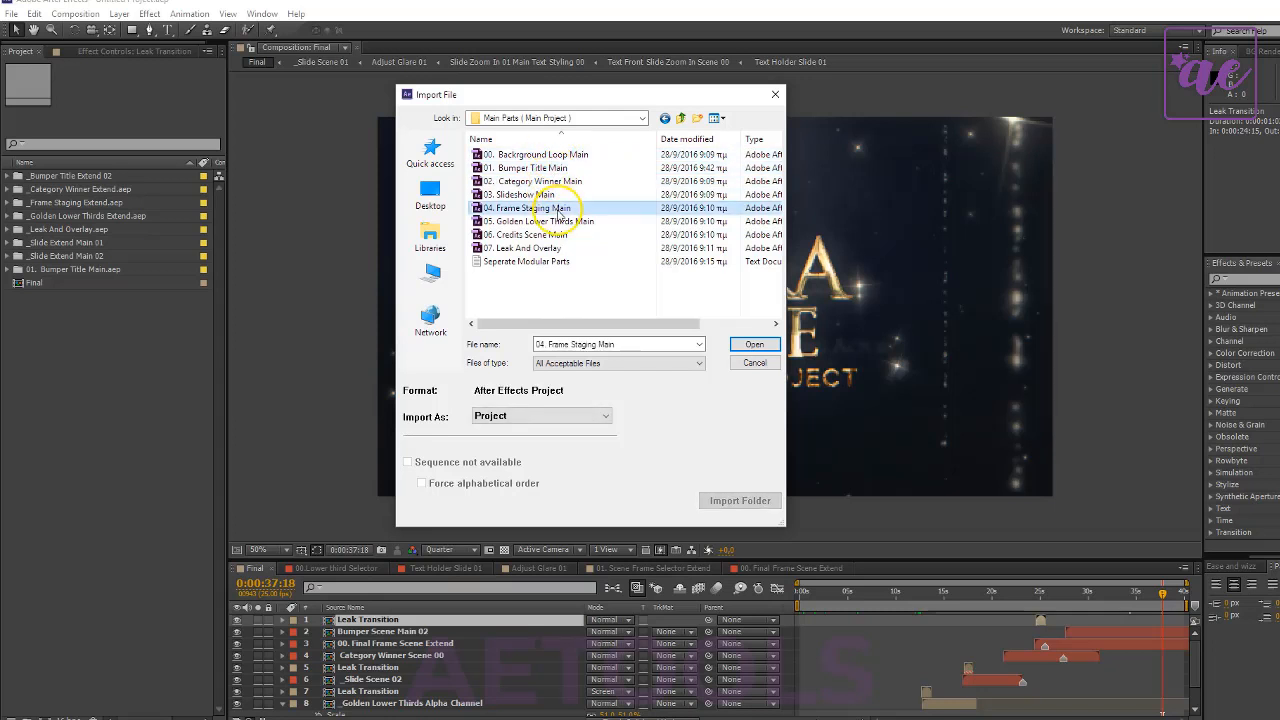
{"action": "left_click", "coordinate": [563, 140]}
{"action": "left_click", "coordinate": [564, 140]}
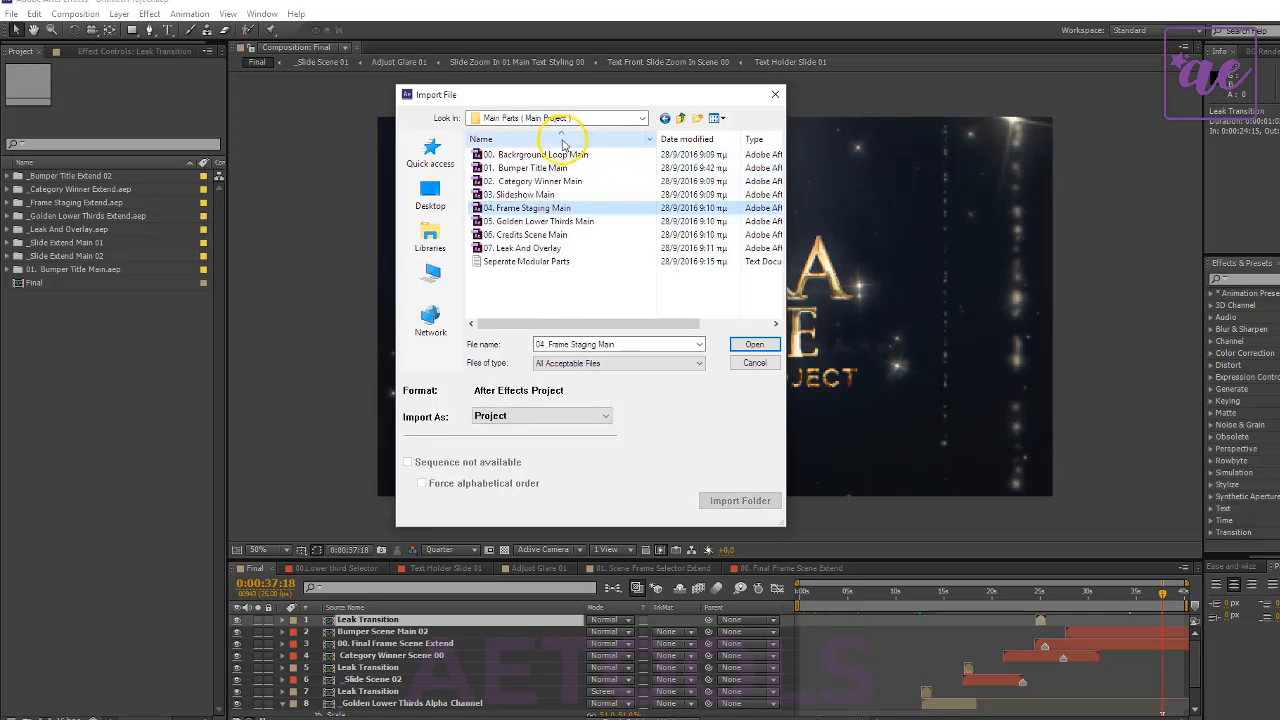
{"action": "left_click", "coordinate": [556, 159]}
{"action": "left_click", "coordinate": [556, 168]}
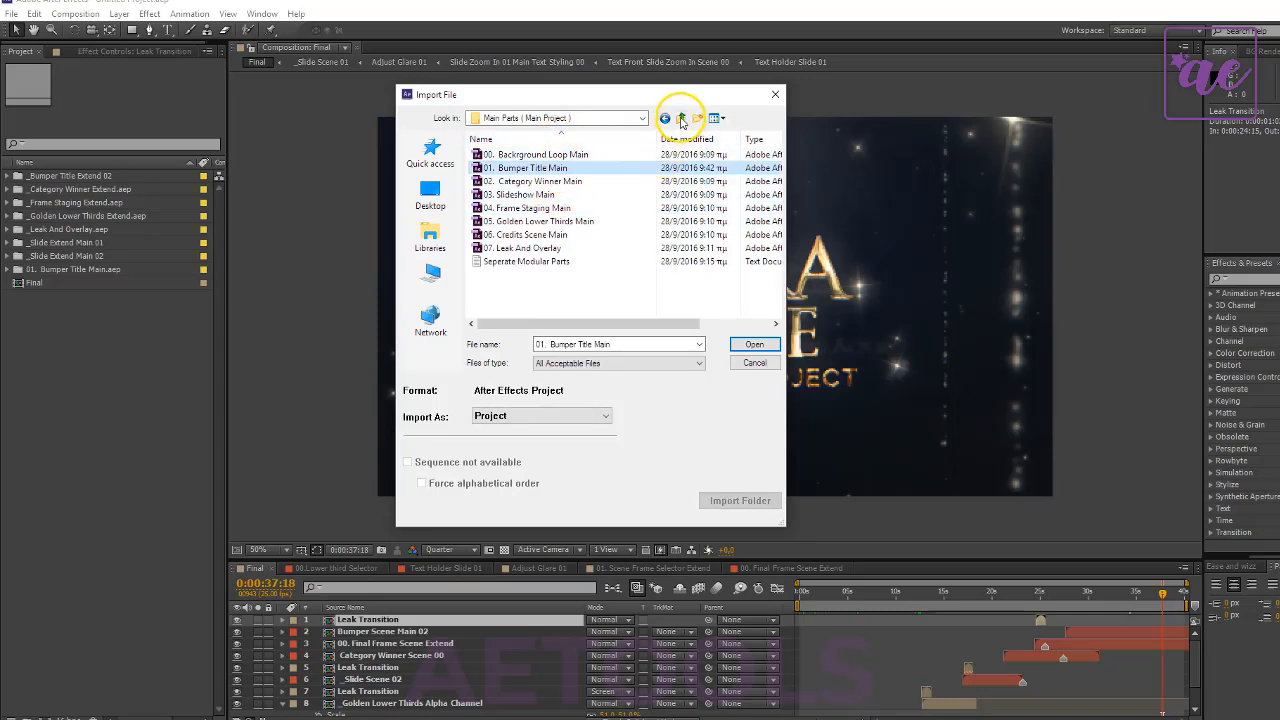
- Examine the Scenes Extend ( Addons ) folder and the Promo Project VH file in the Tutorial Awards Package folder
{"action": "left_click", "coordinate": [680, 118]}
{"action": "double_click", "coordinate": [530, 194]}
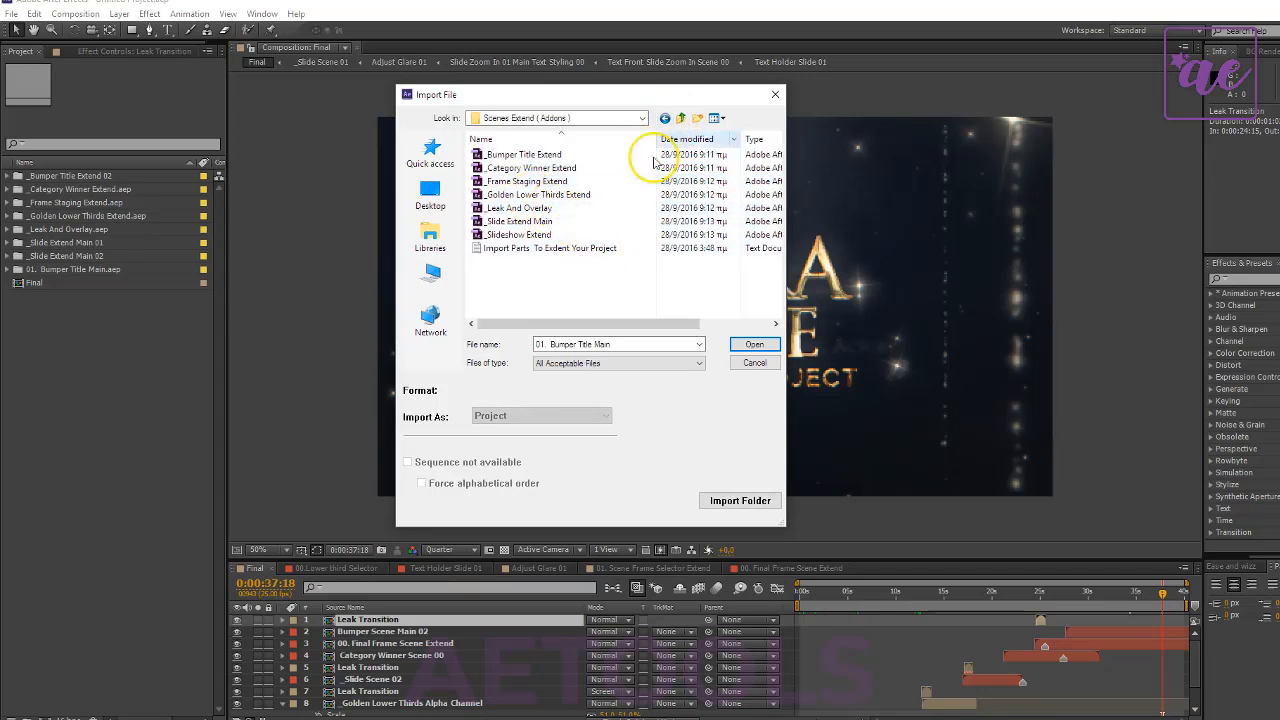
{"action": "left_click", "coordinate": [681, 119]}
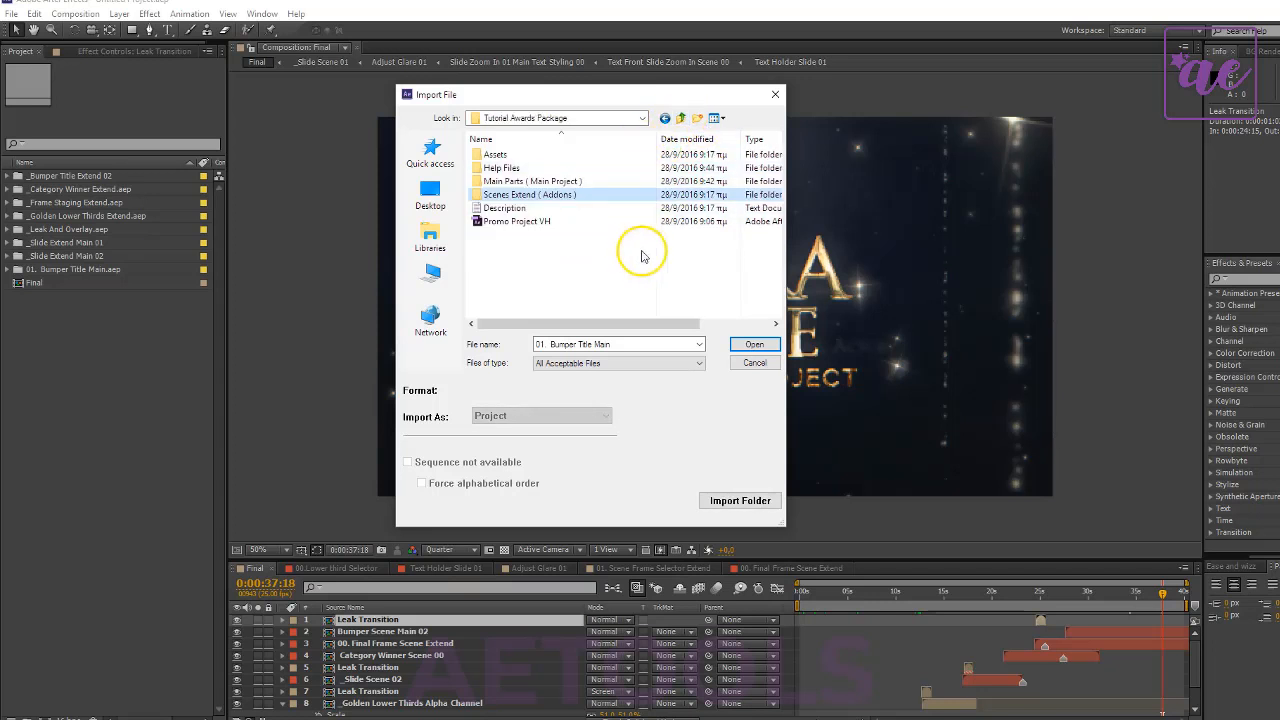
{"action": "left_click", "coordinate": [500, 221]}
{"action": "left_click_drag", "start_coordinate": [583, 253], "coordinate": [528, 155]}
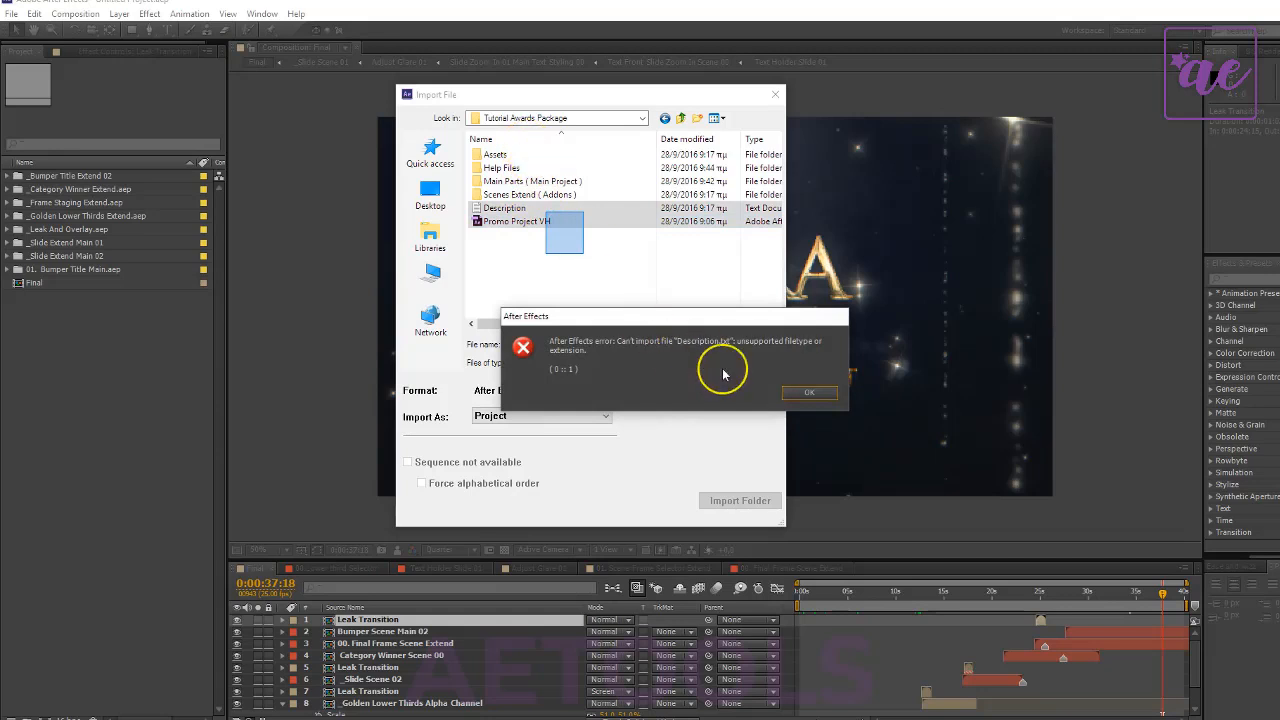
{"action": "left_click", "coordinate": [810, 391]}
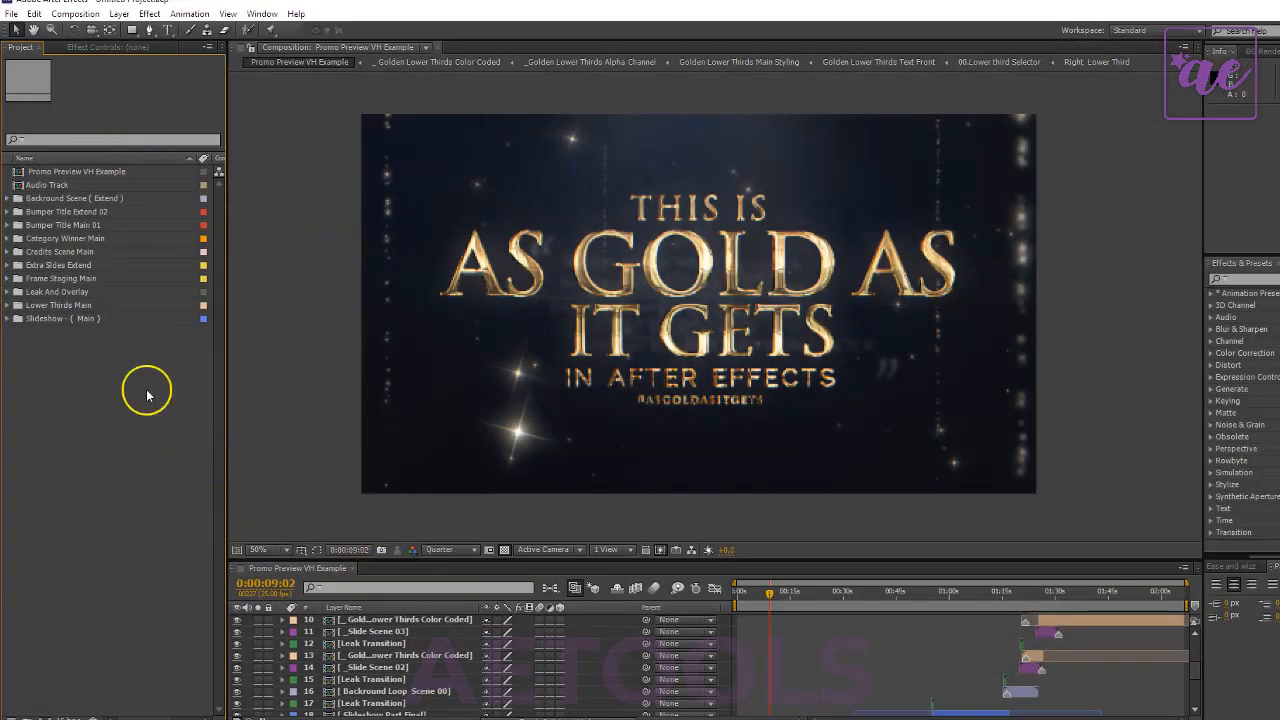
- Open the Promo Project VH project from the Tutorial Awards Package folder in place of the current project
{"action": "left_click", "coordinate": [11, 14]}
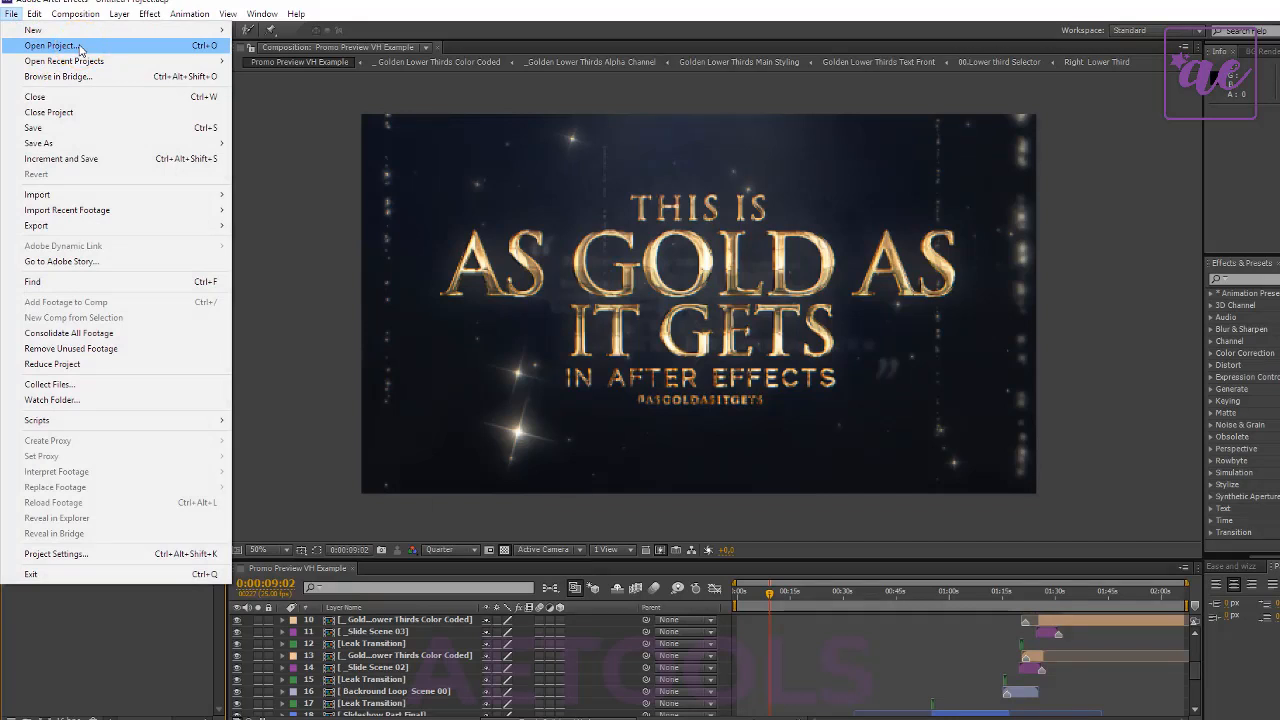
{"action": "left_click", "coordinate": [80, 46]}
{"action": "left_click", "coordinate": [708, 380]}
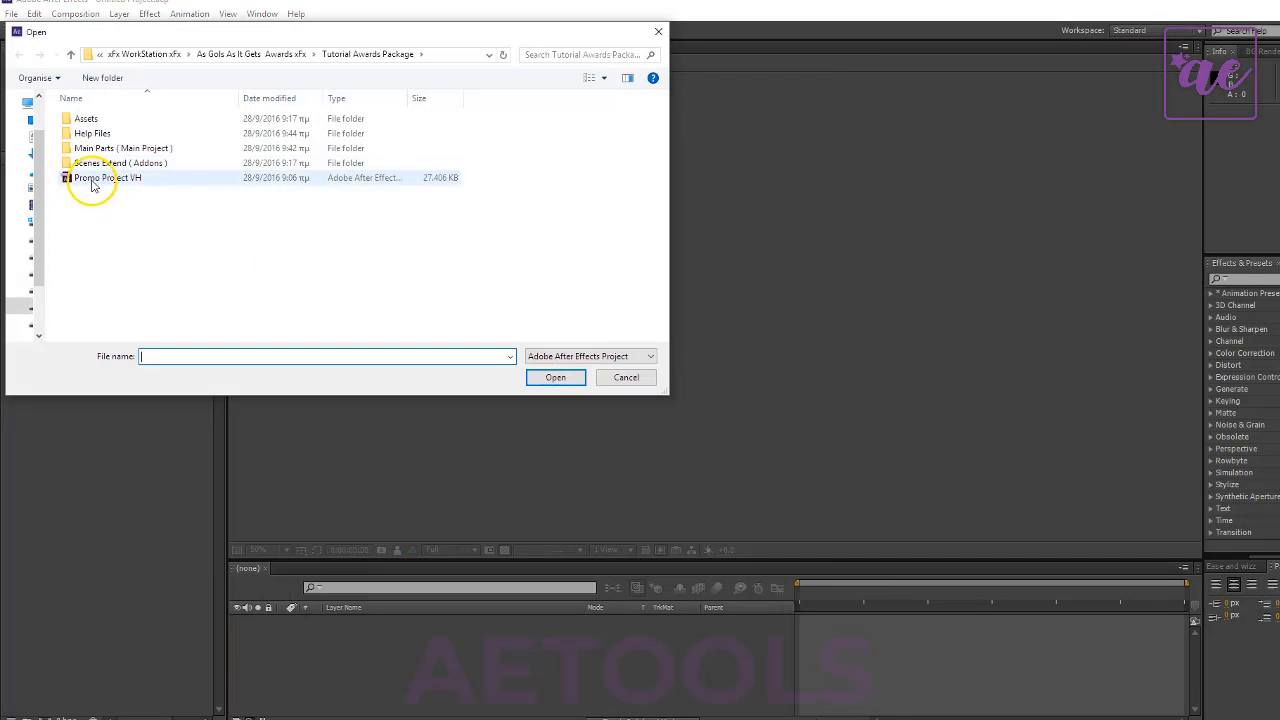
{"action": "double_click", "coordinate": [91, 178]}
{"action": "left_click", "coordinate": [808, 388]}
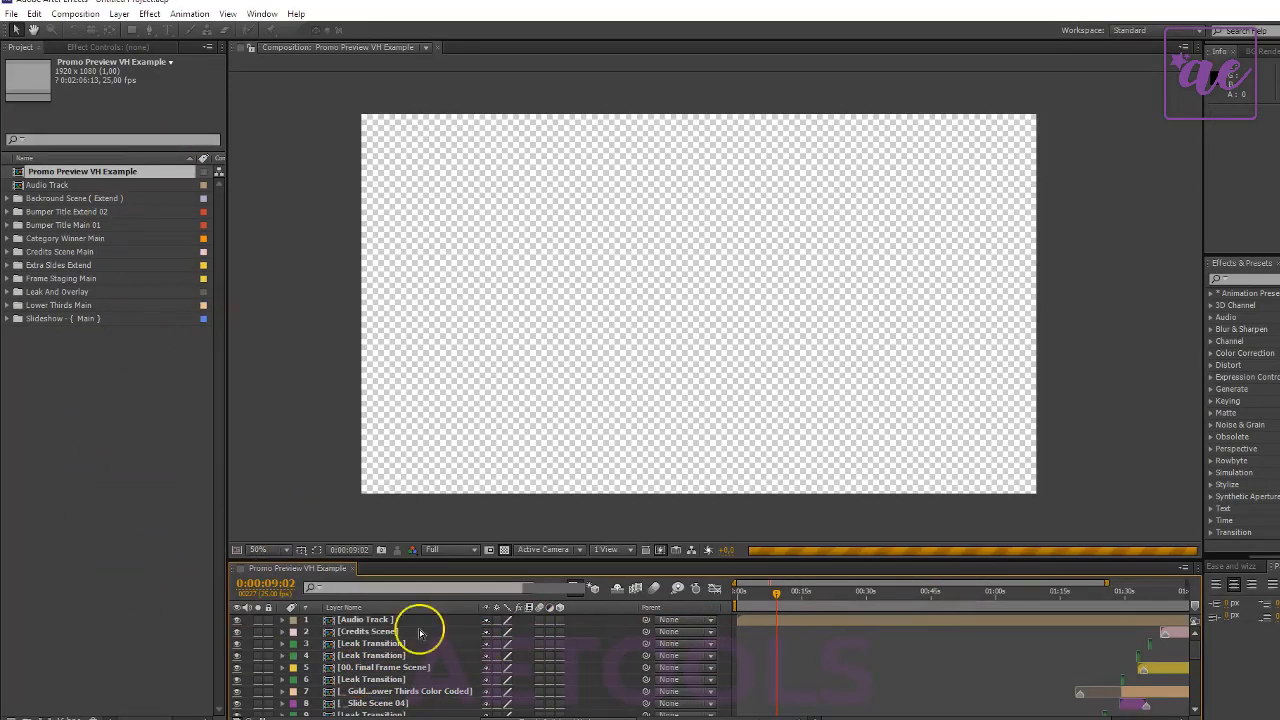
- Set the preview resolution of the Promo Preview VH Example composition to Quarter
{"action": "left_click", "coordinate": [116, 567]}
{"action": "scroll", "coordinate": [290, 648], "scroll_direction": "down", "scroll_amount": 7}
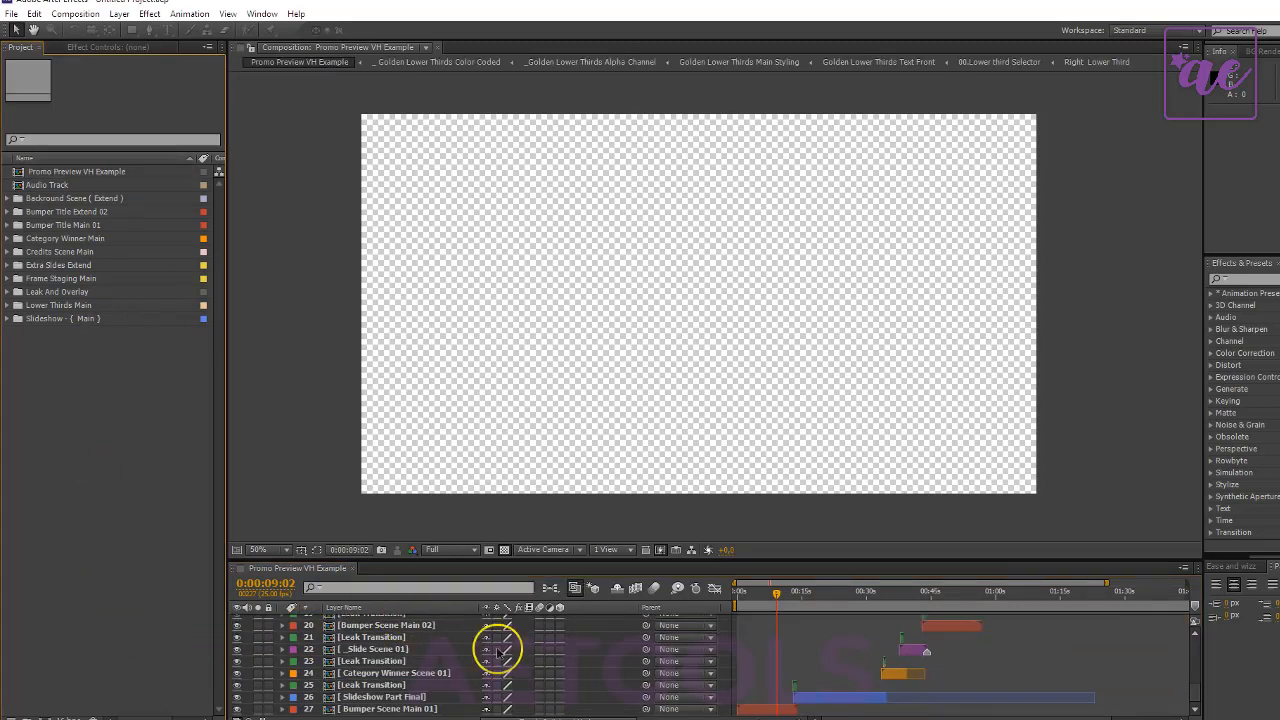
{"action": "left_click", "coordinate": [452, 549]}
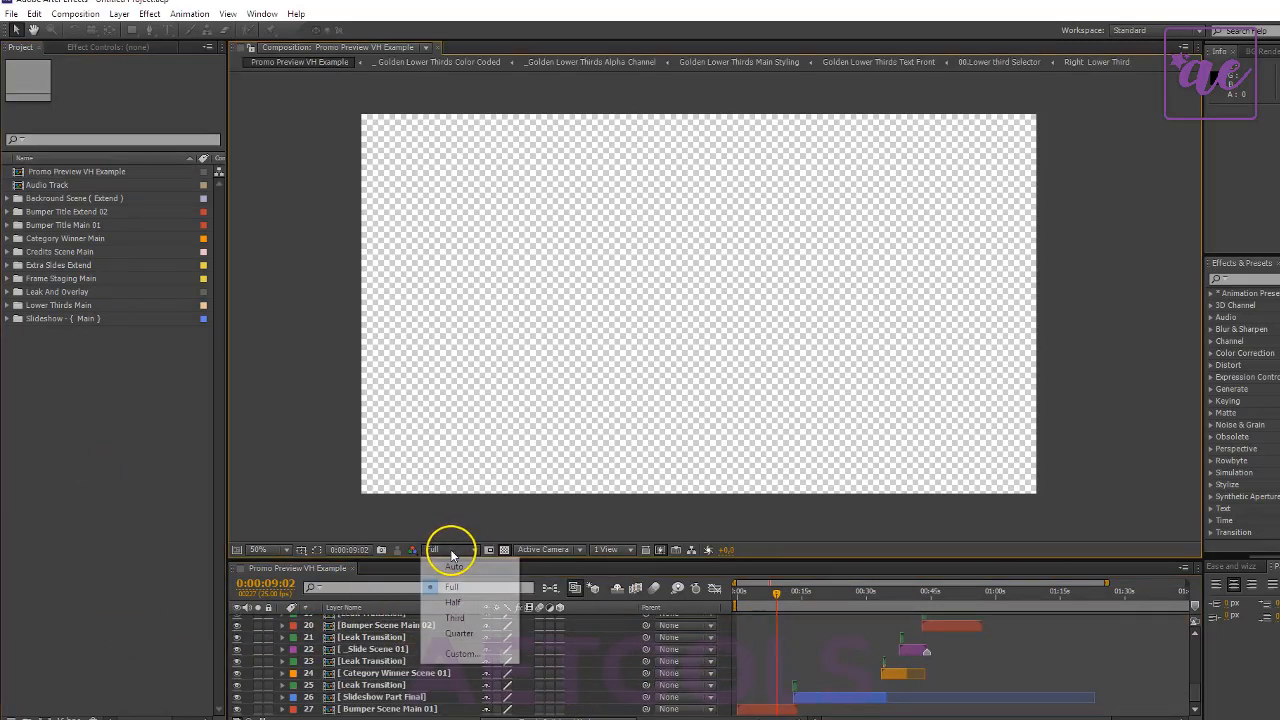
{"action": "left_click", "coordinate": [470, 636]}
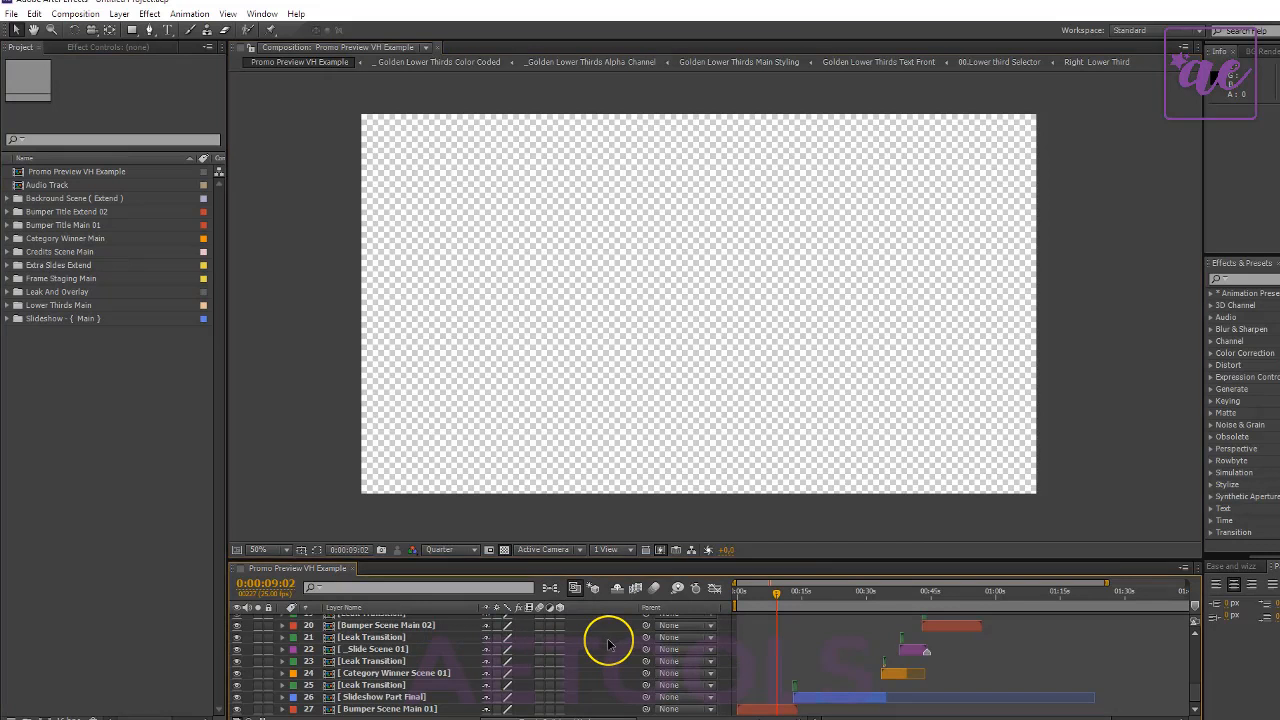
- Examine the Bumper Scene Main 01, Slideshow Part Final, Leak Transition and Category Winner Scene 01 layers, and the Slideshow - { Main } project folder
{"action": "left_click", "coordinate": [412, 706]}
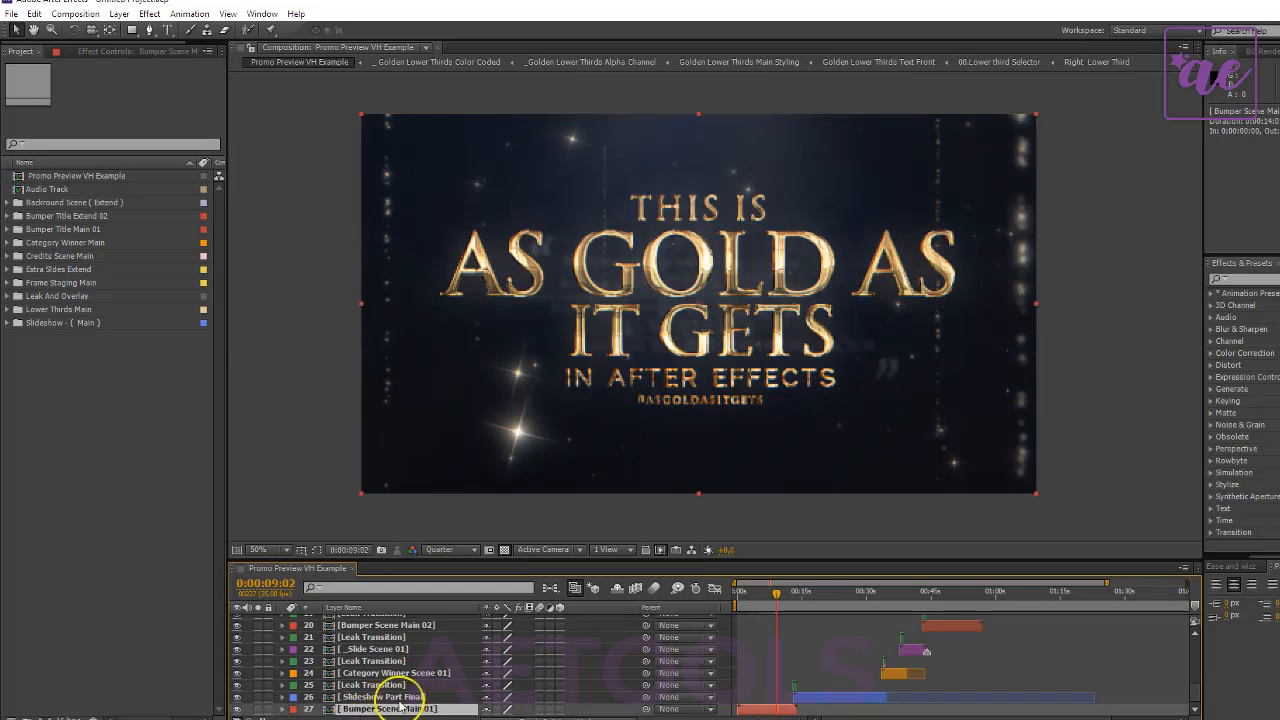
{"action": "left_click", "coordinate": [395, 697]}
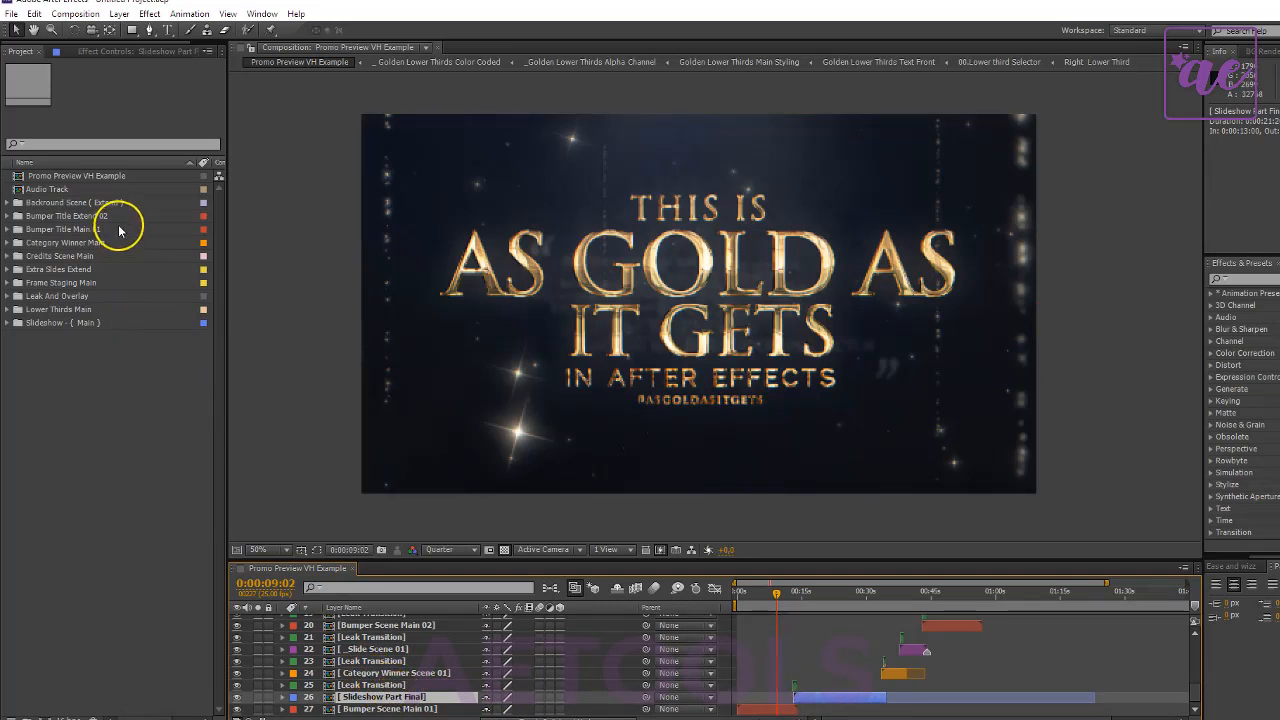
{"action": "left_click", "coordinate": [97, 323]}
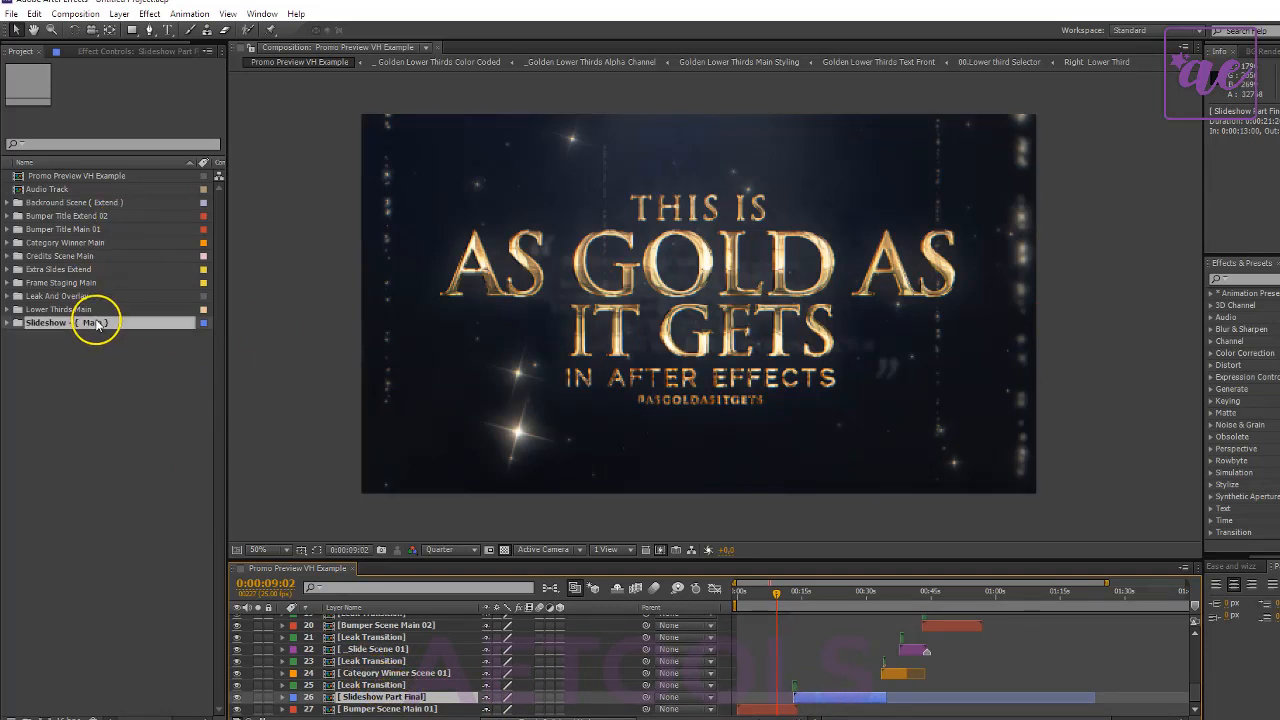
{"action": "left_click", "coordinate": [373, 685]}
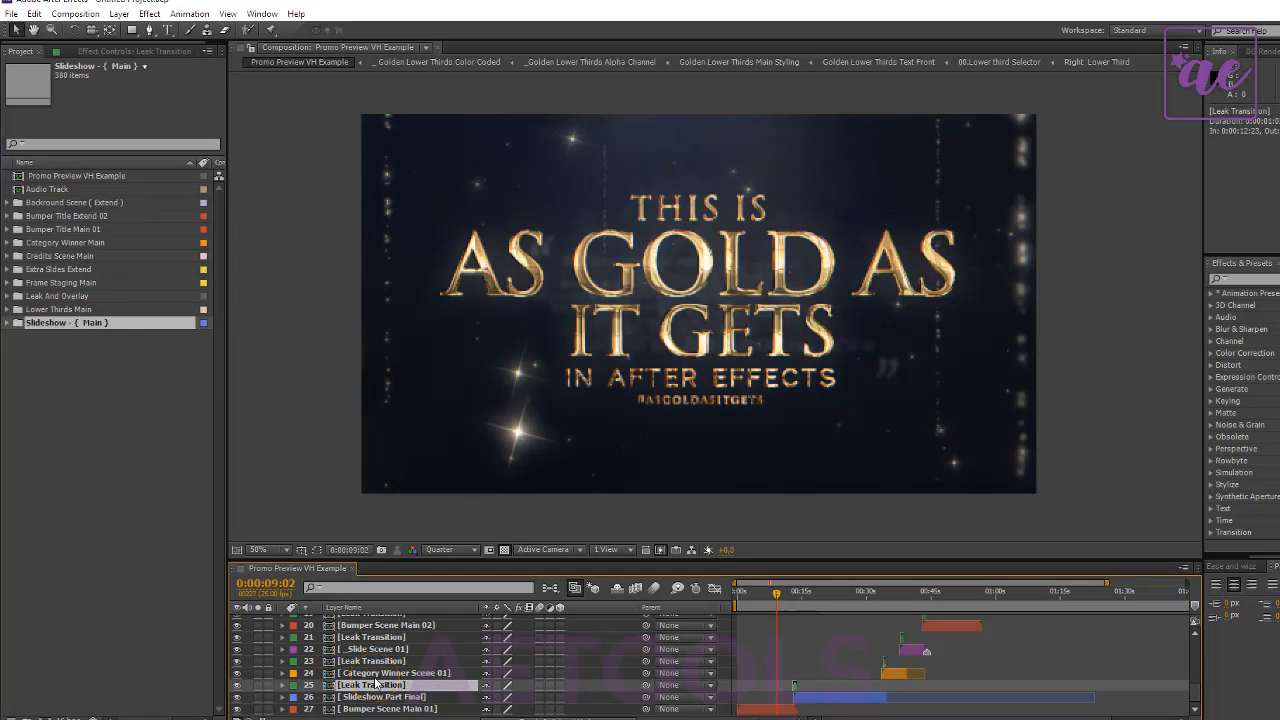
{"action": "key", "text": "ctrl+Up"}
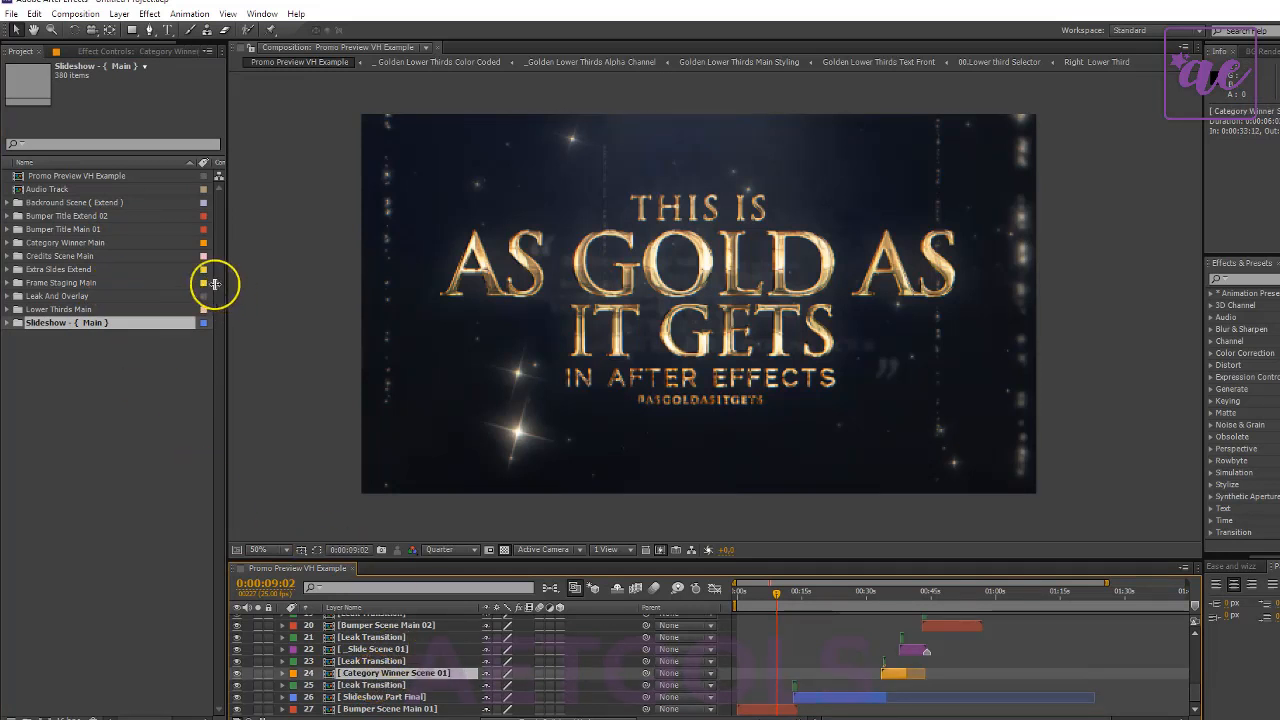
- Examine the Category Winner Main project folder and the layer stack of the Promo Preview VH Example composition
{"action": "left_click", "coordinate": [181, 246]}
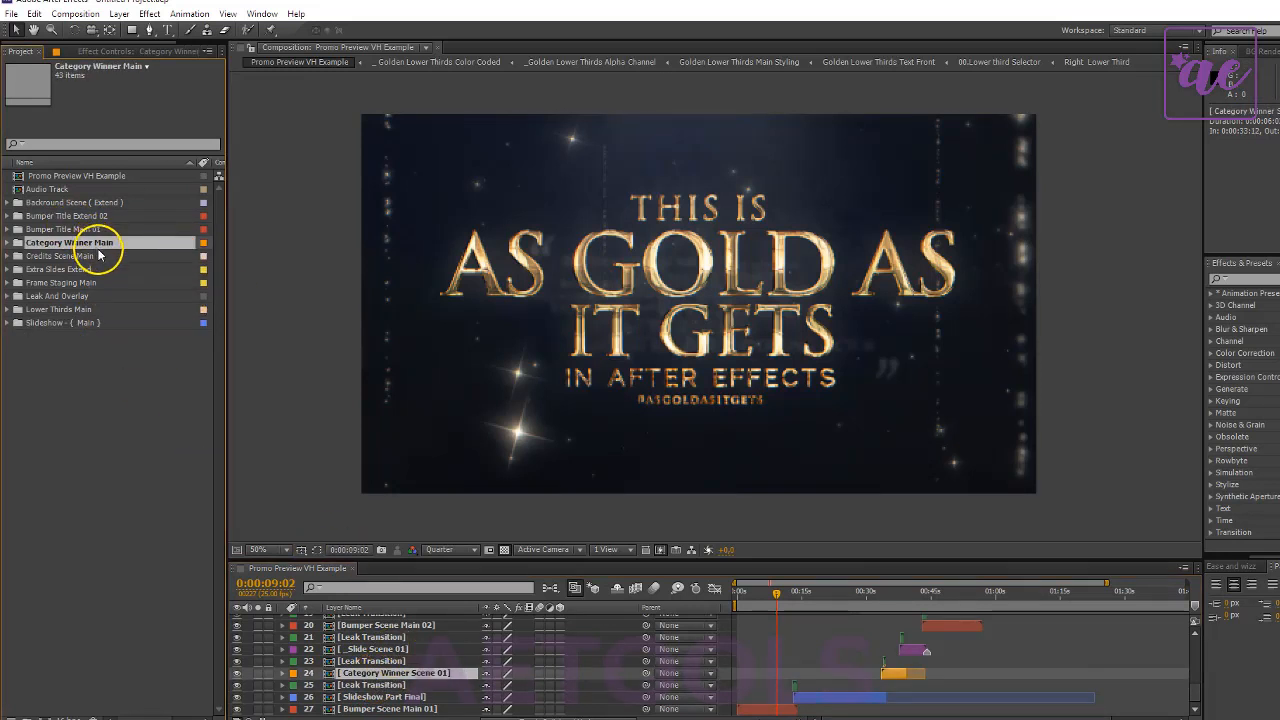
{"action": "scroll", "coordinate": [1029, 669], "scroll_direction": "up", "scroll_amount": 7}
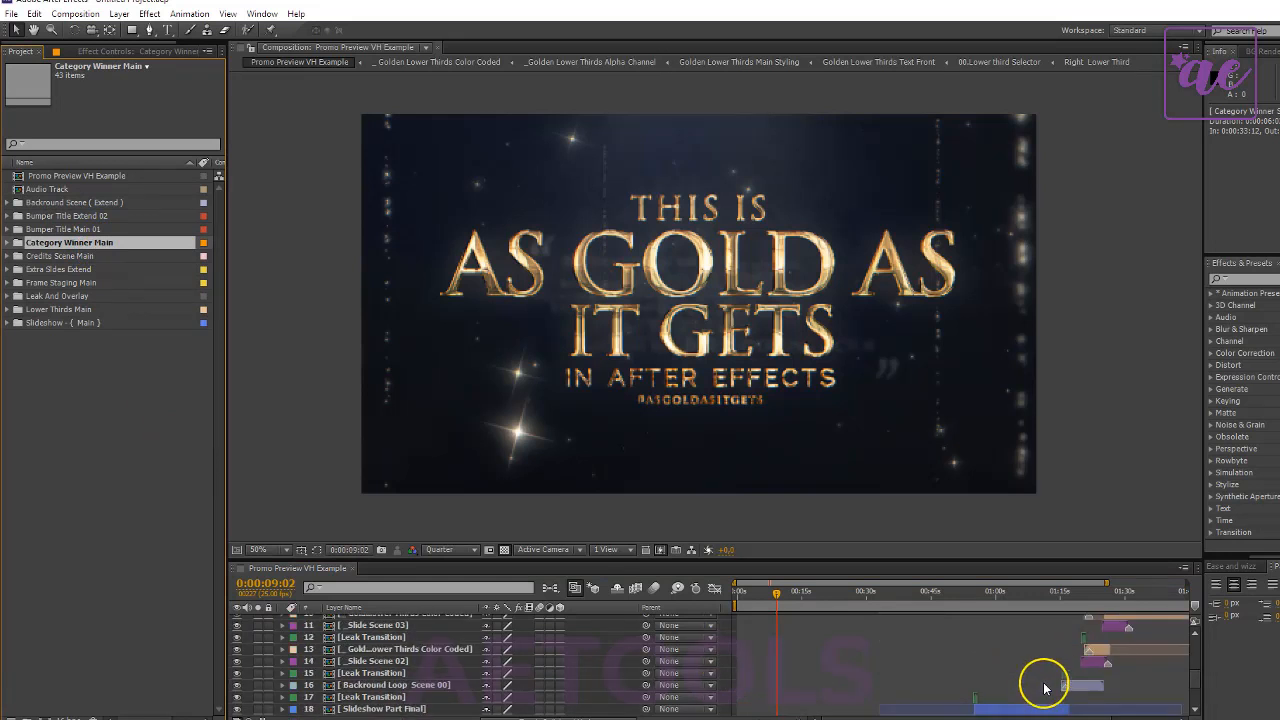
{"action": "scroll", "coordinate": [816, 651], "scroll_direction": "down", "scroll_amount": 7}
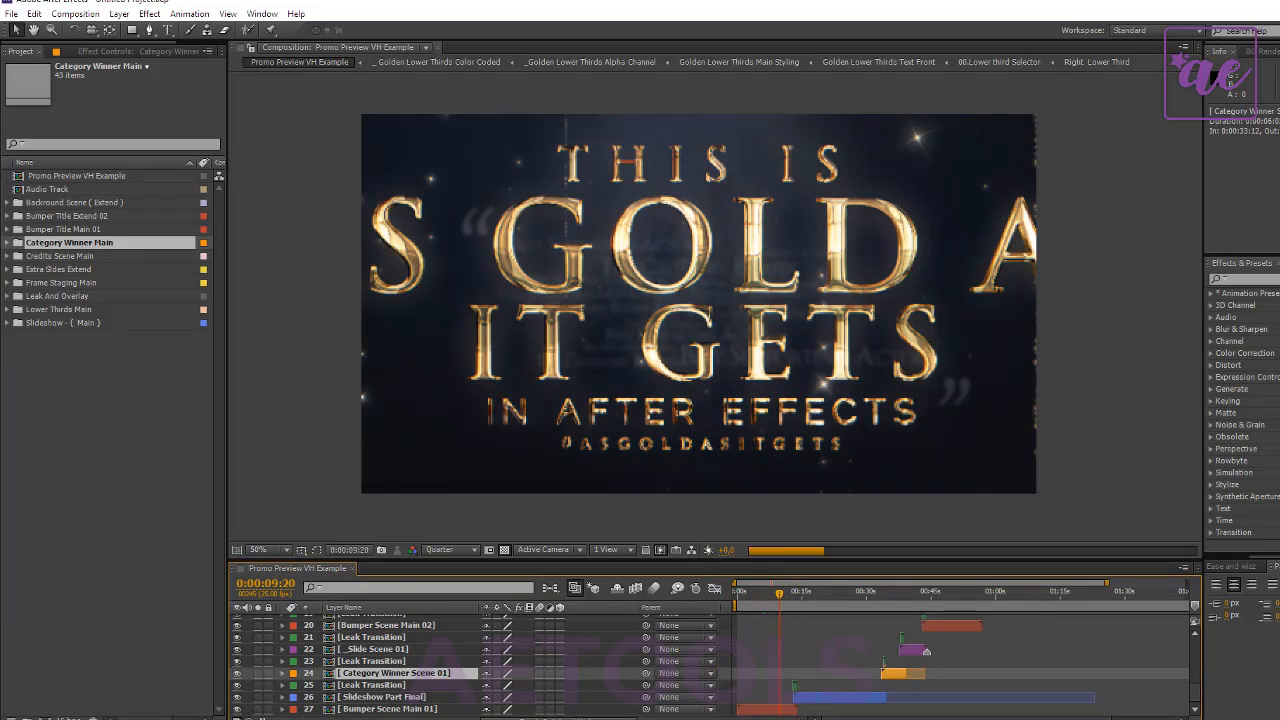
- Open the Bumper Main Title 01 composition from the Edit Bumper Title folder inside Bumper Title Main 01
{"action": "left_click", "coordinate": [338, 709]}
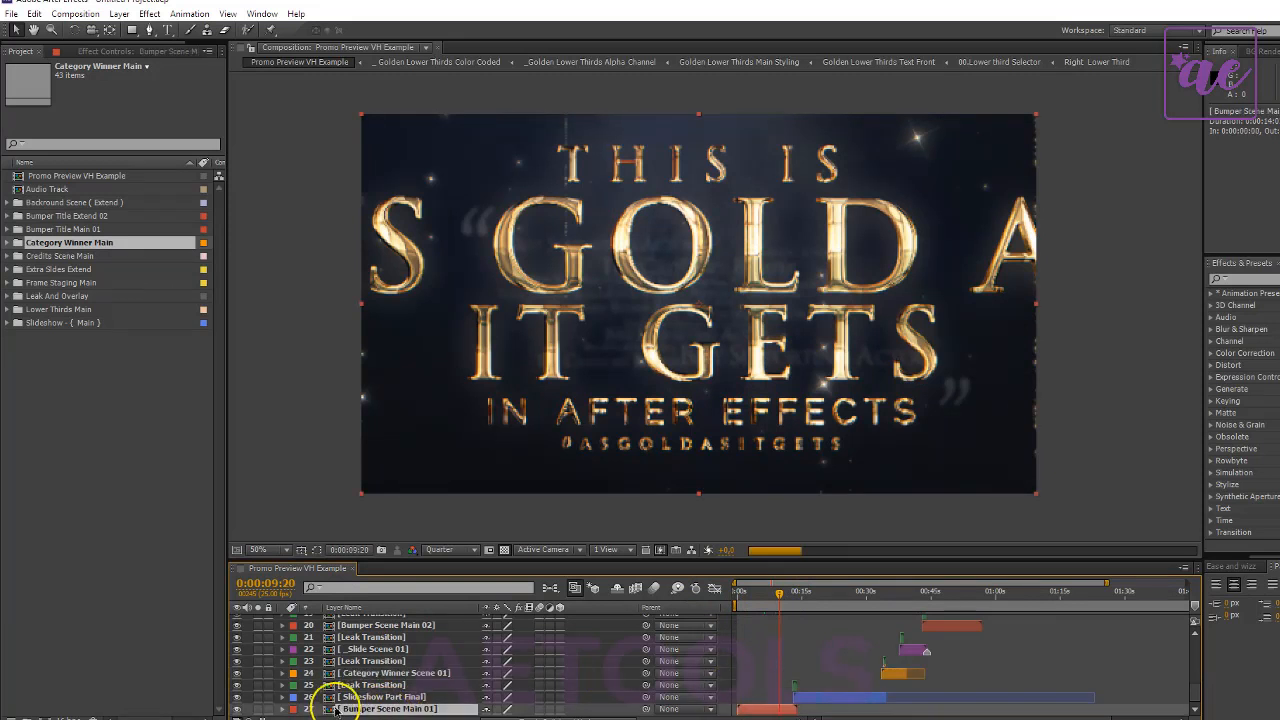
{"action": "left_click", "coordinate": [9, 230]}
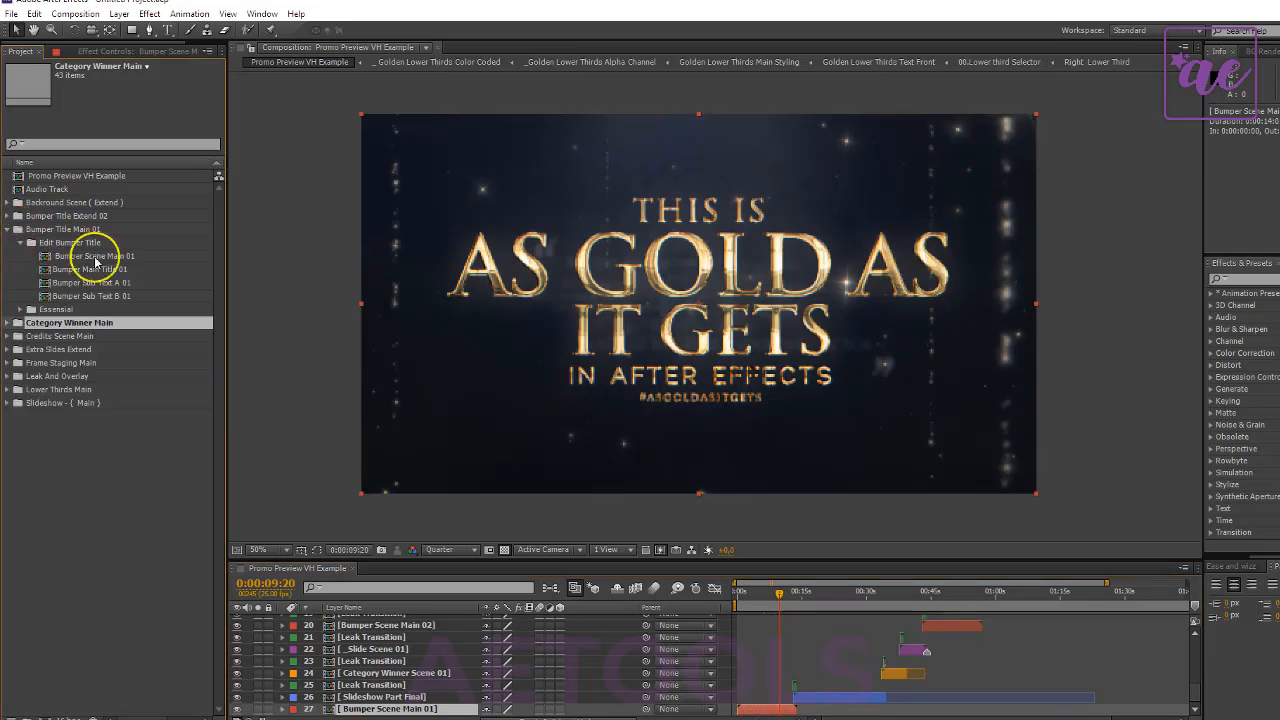
{"action": "left_click", "coordinate": [98, 270]}
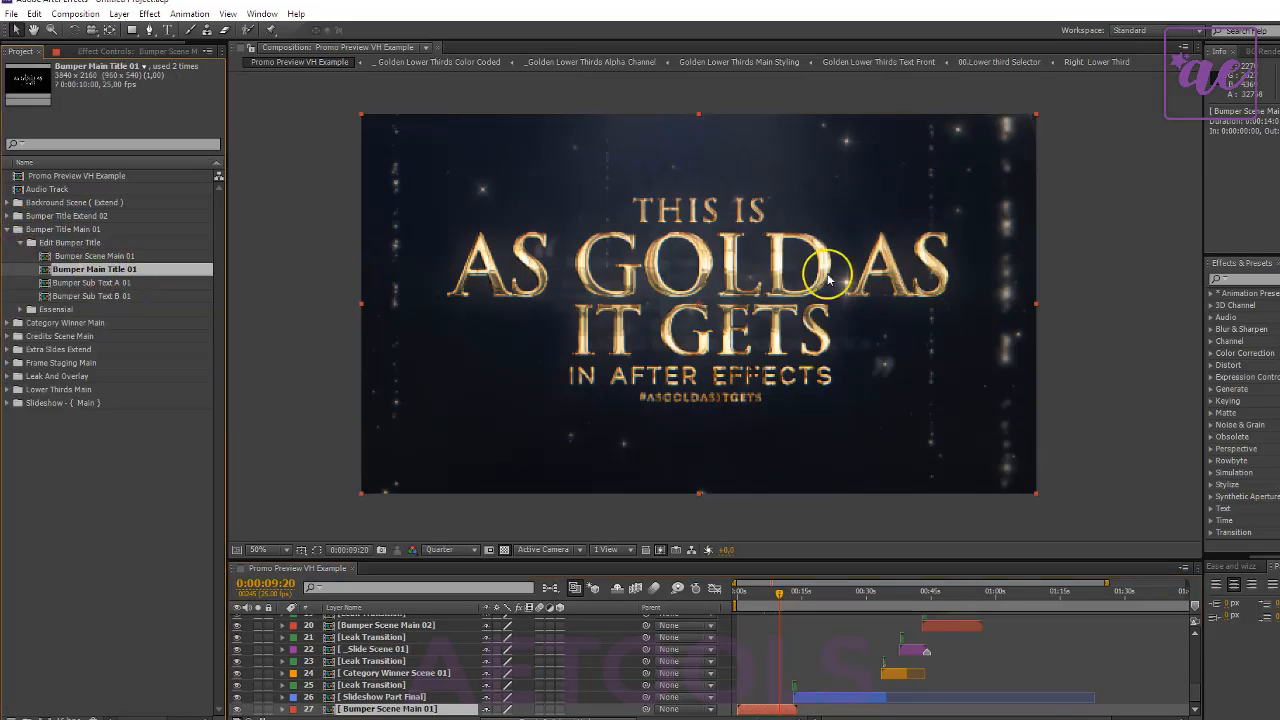
{"action": "double_click", "coordinate": [110, 272]}
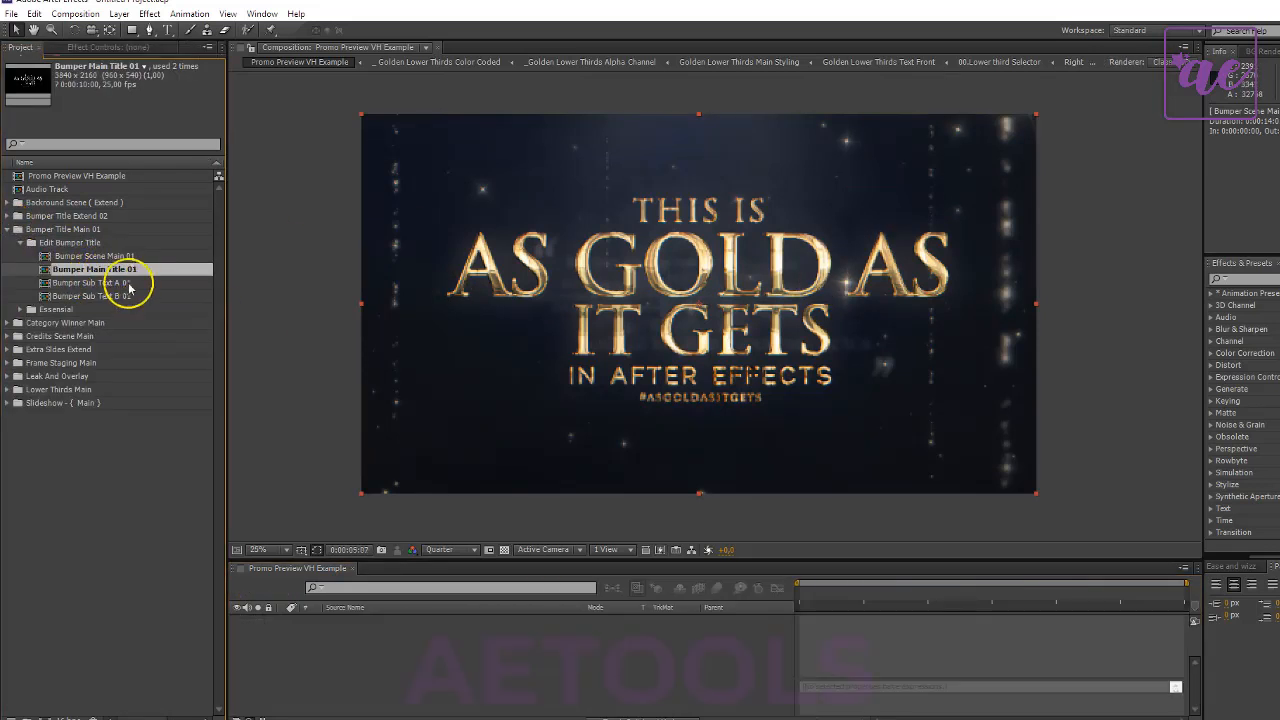
- Replace the small top line "THIS IS" of the bumper's main title text with "AGAIN"
{"action": "double_click", "coordinate": [366, 632]}
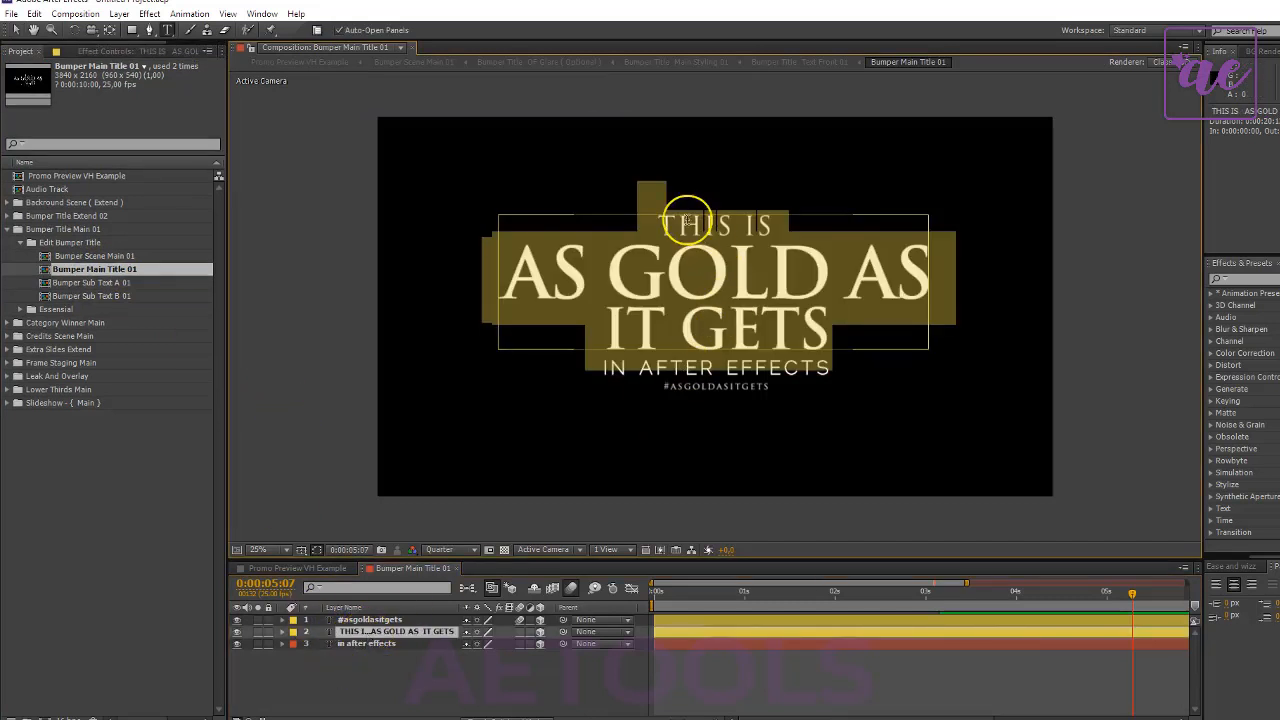
{"action": "left_click_drag", "start_coordinate": [665, 226], "coordinate": [877, 217]}
{"action": "left_click", "coordinate": [781, 216]}
{"action": "left_click_drag", "start_coordinate": [781, 216], "coordinate": [671, 212]}
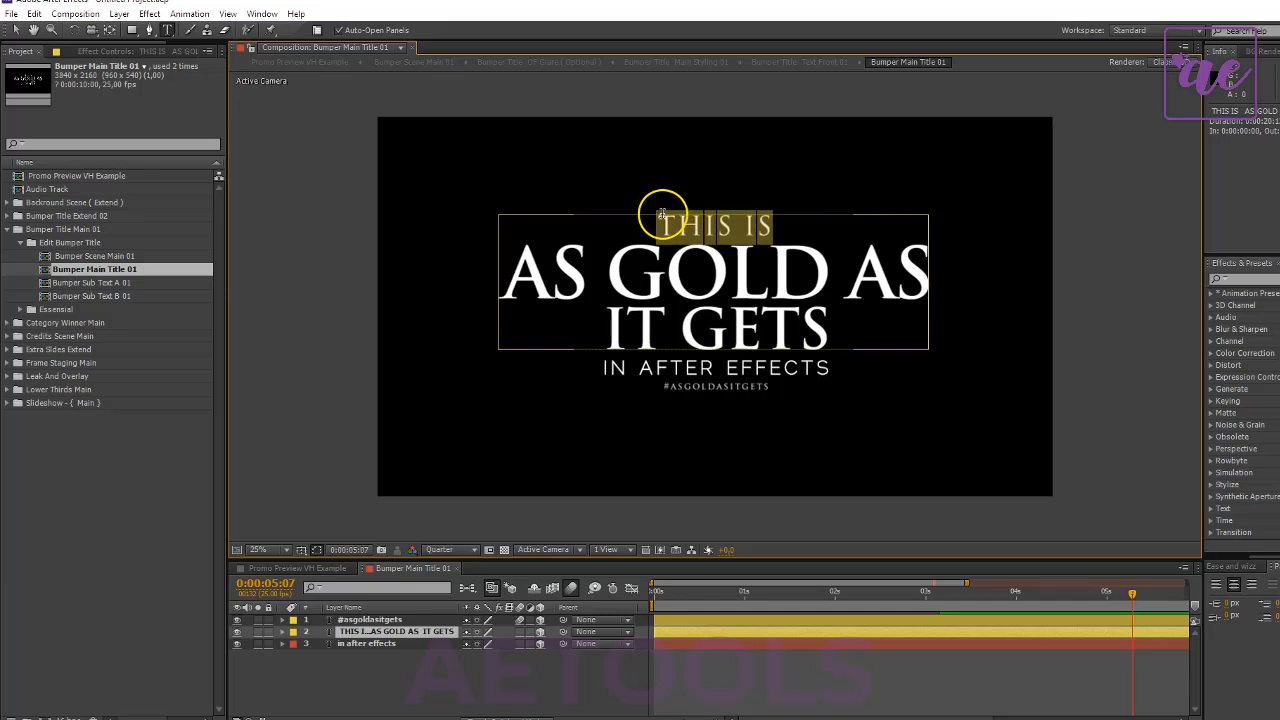
{"action": "type", "text": "AGAIN"}
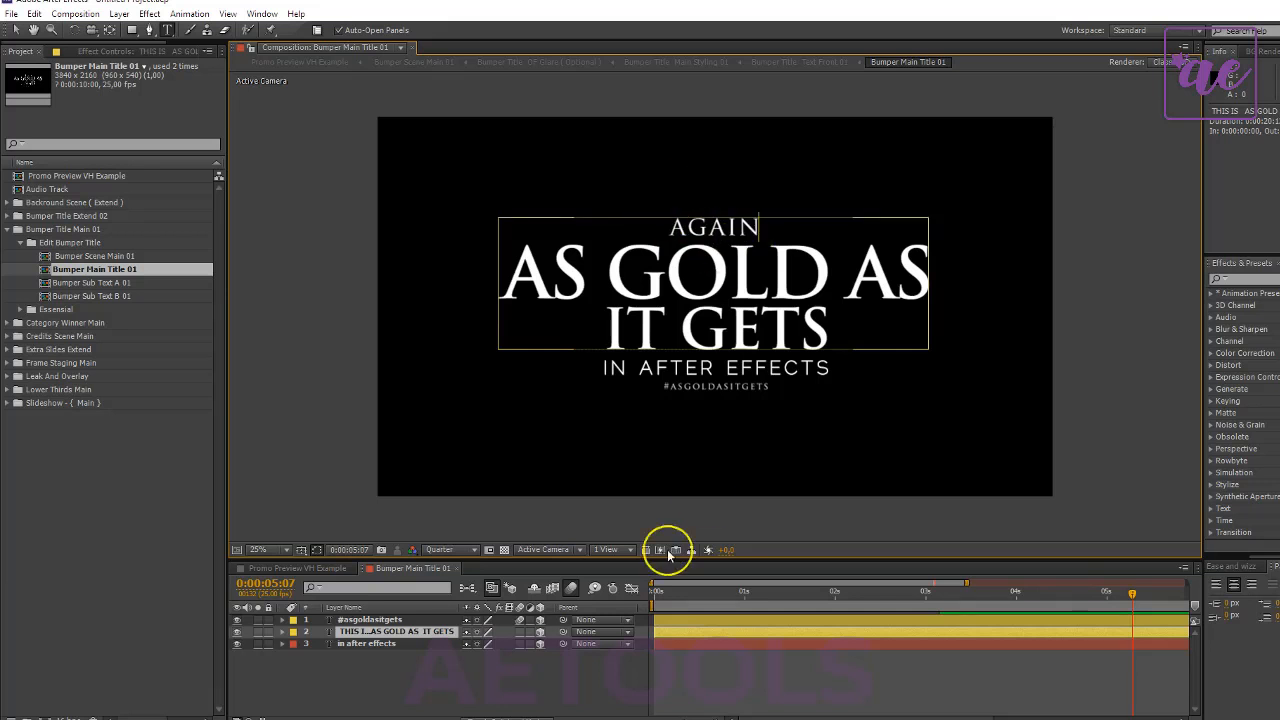
- Replace the two large lines of the bumper title with "I THINK" and "U GOT IT"
{"action": "left_click_drag", "start_coordinate": [519, 256], "coordinate": [986, 308]}
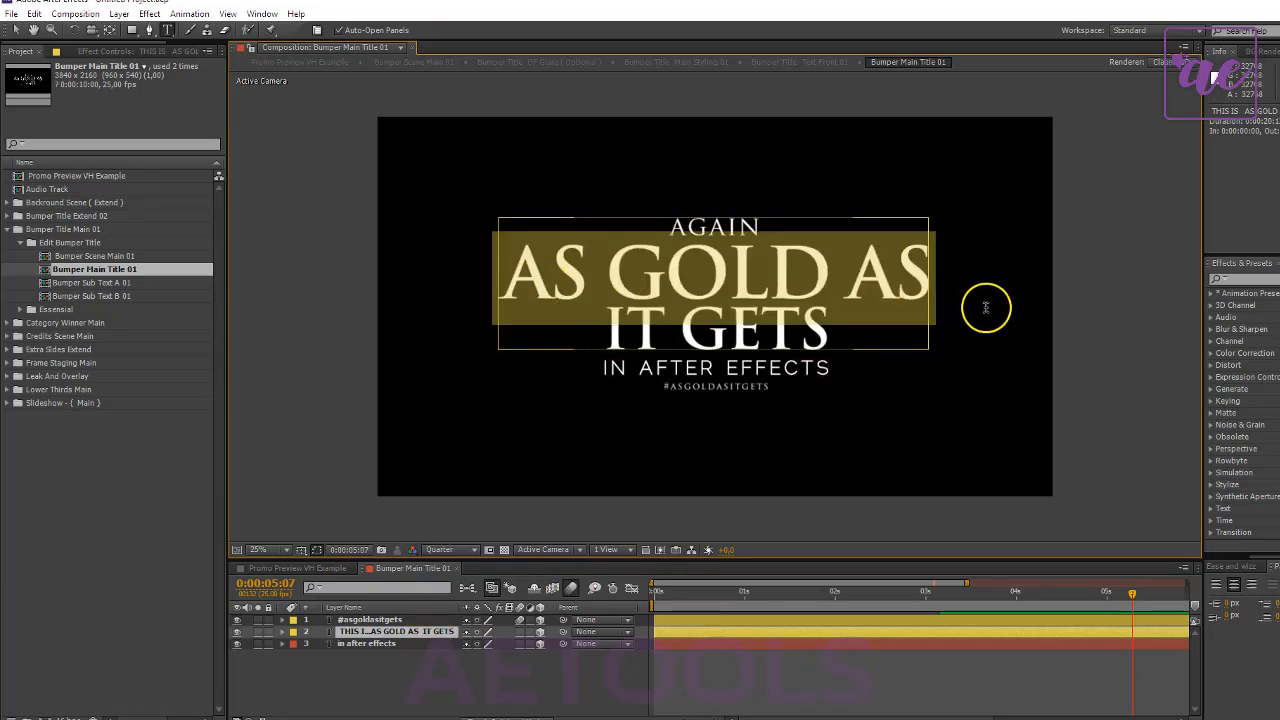
{"action": "type", "text": "I THINK"}
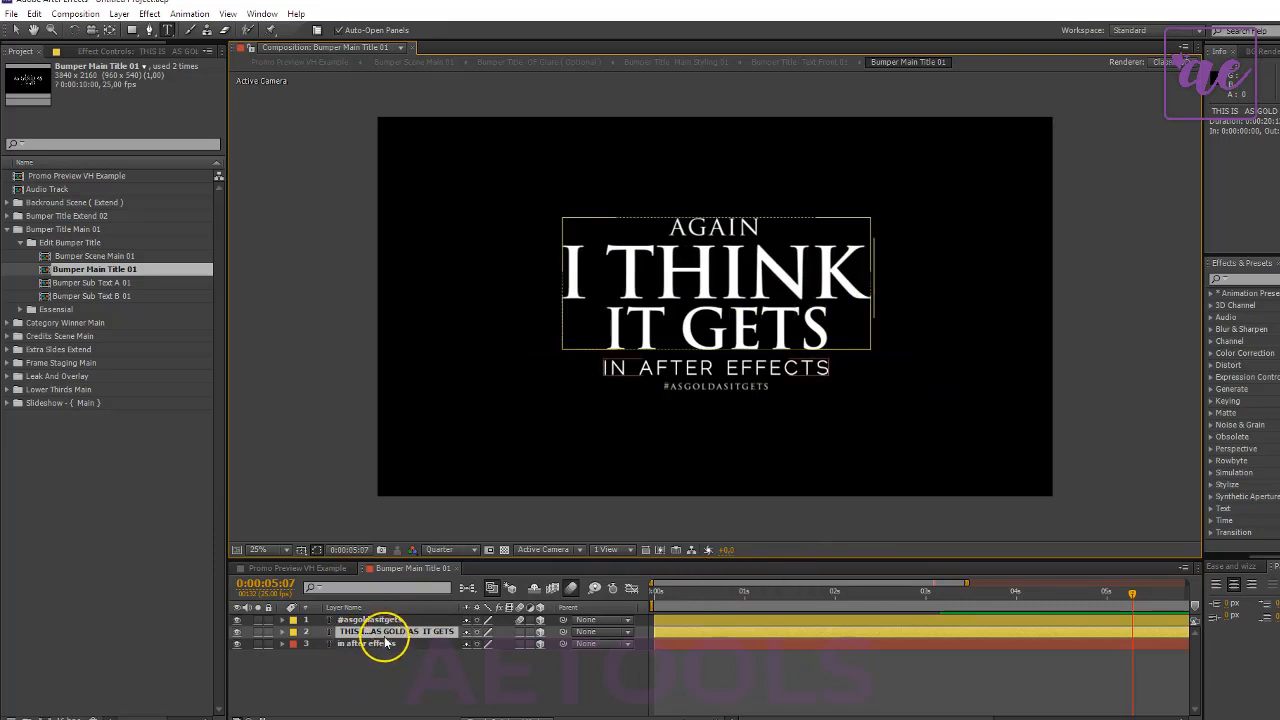
{"action": "left_click_drag", "start_coordinate": [580, 306], "coordinate": [874, 363]}
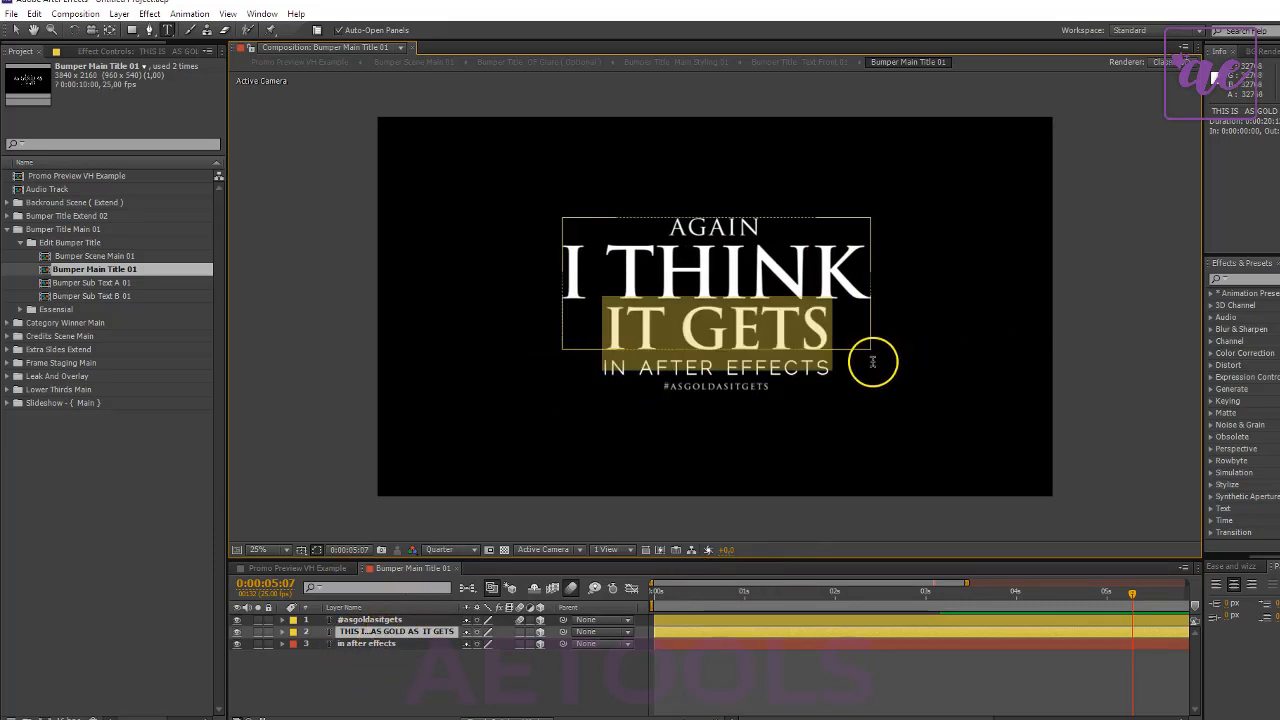
{"action": "type", "text": "U GOT"}
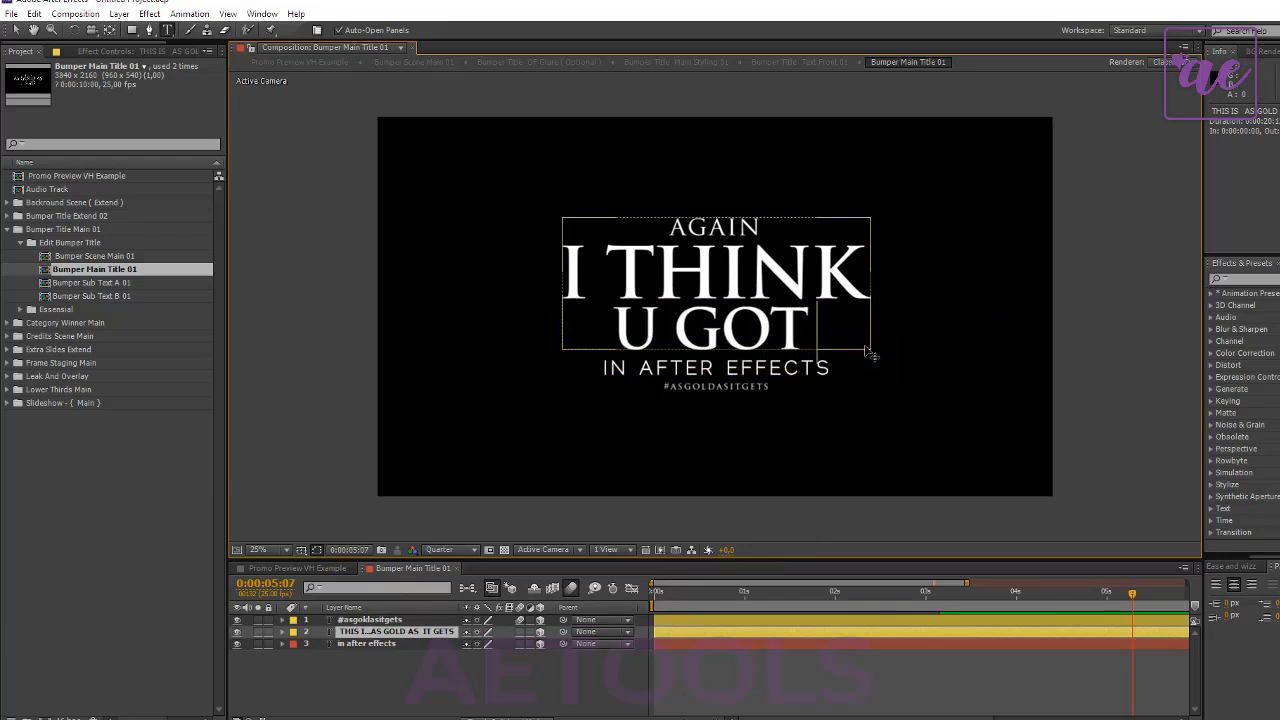
{"action": "type", "text": " IT"}
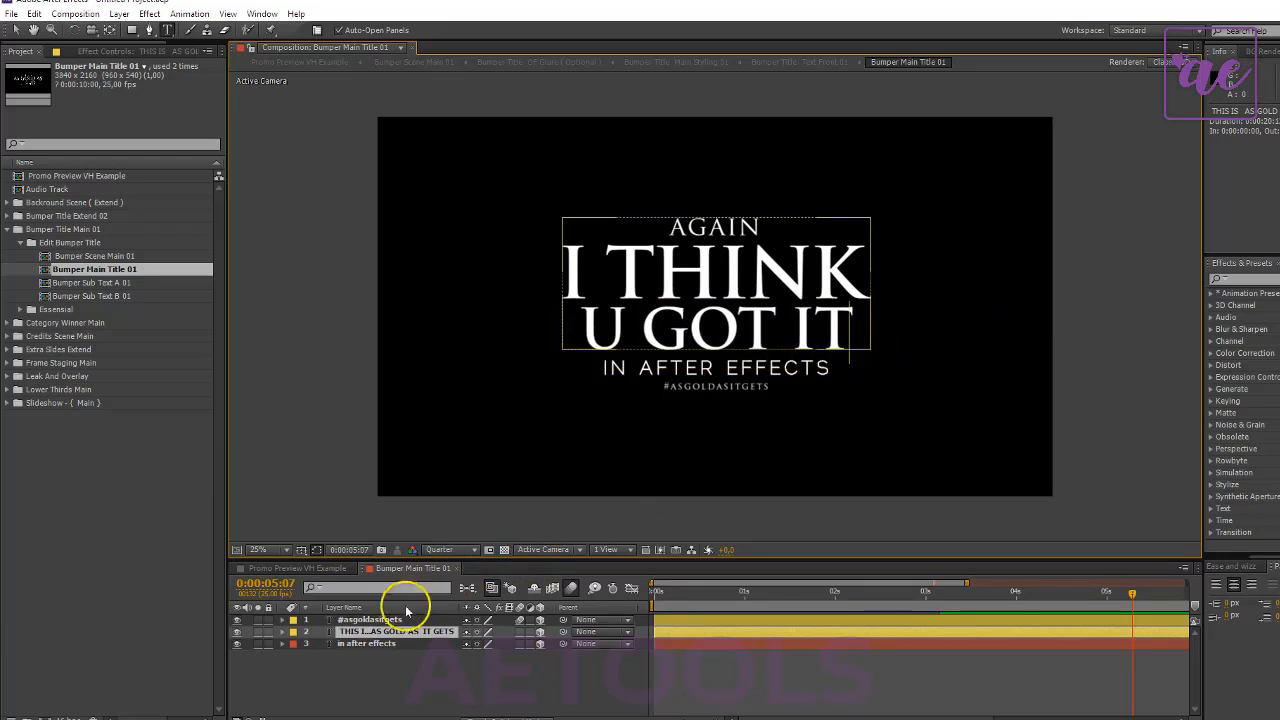
- Change the text of the "in after effects" layer to "very easy"
{"action": "left_click", "coordinate": [385, 644]}
{"action": "double_click", "coordinate": [383, 645]}
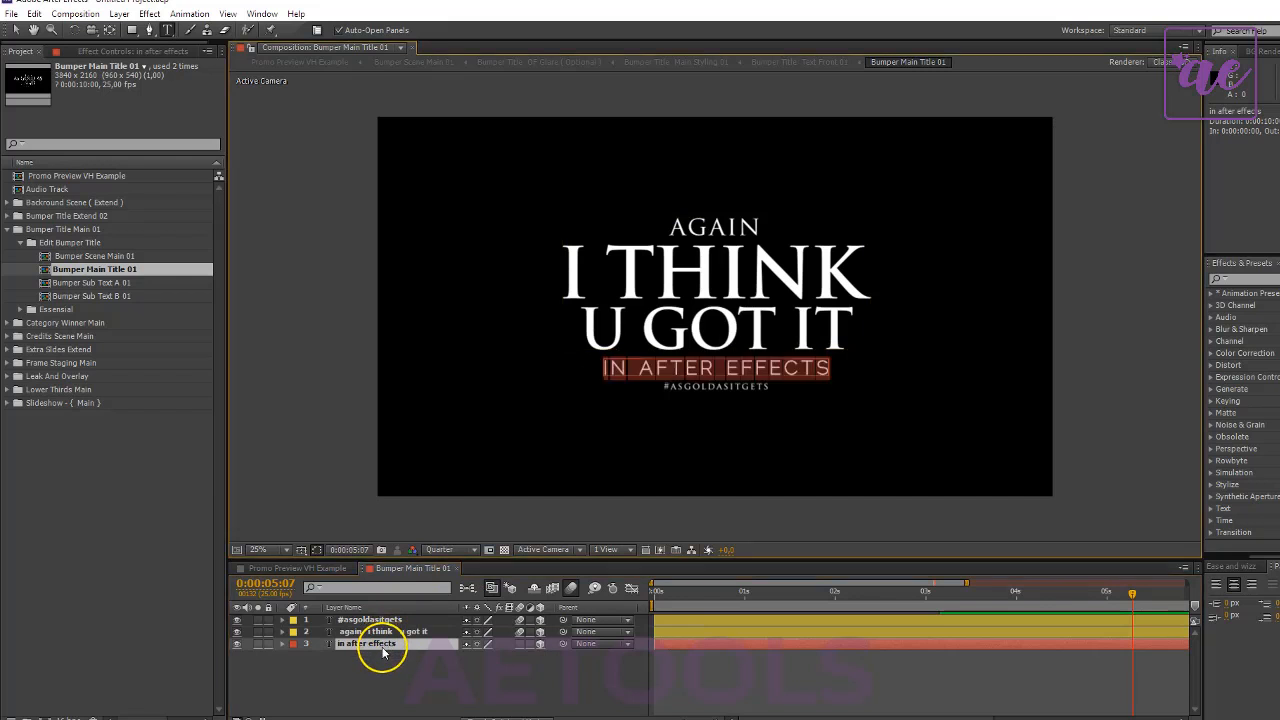
{"action": "type", "text": "very ea"}
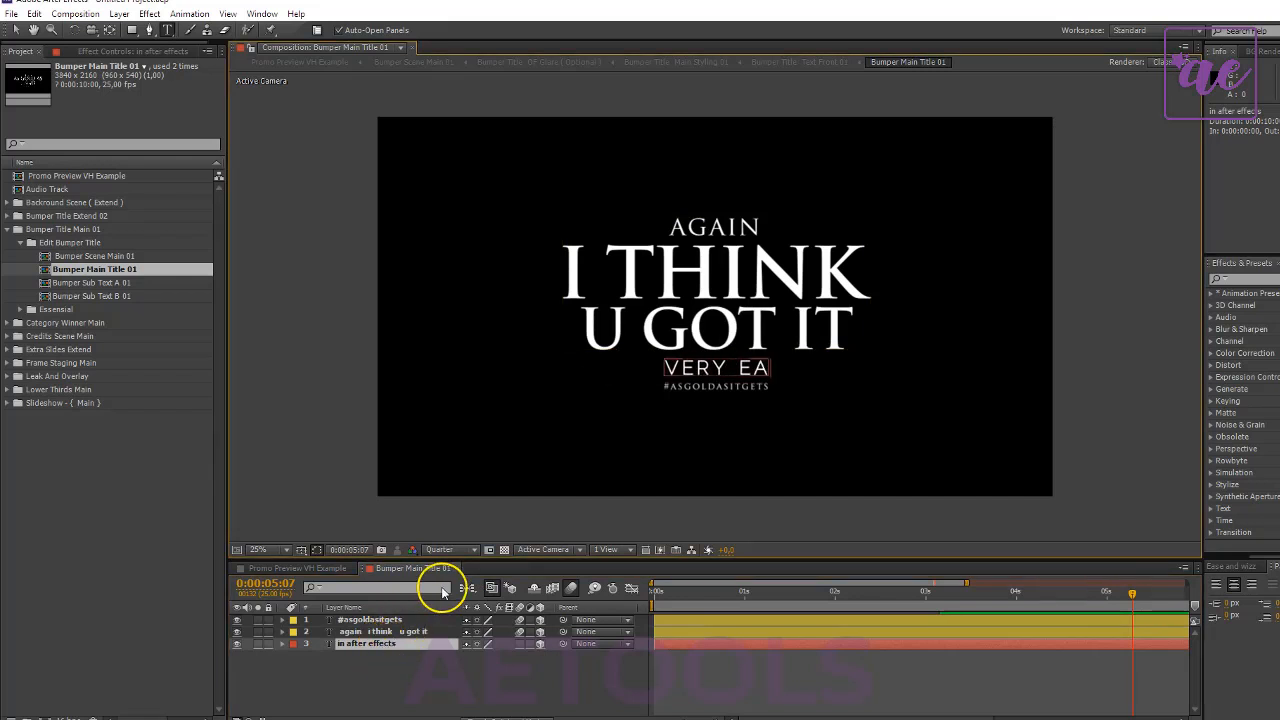
{"action": "type", "text": "sy"}
{"action": "left_click", "coordinate": [447, 700]}
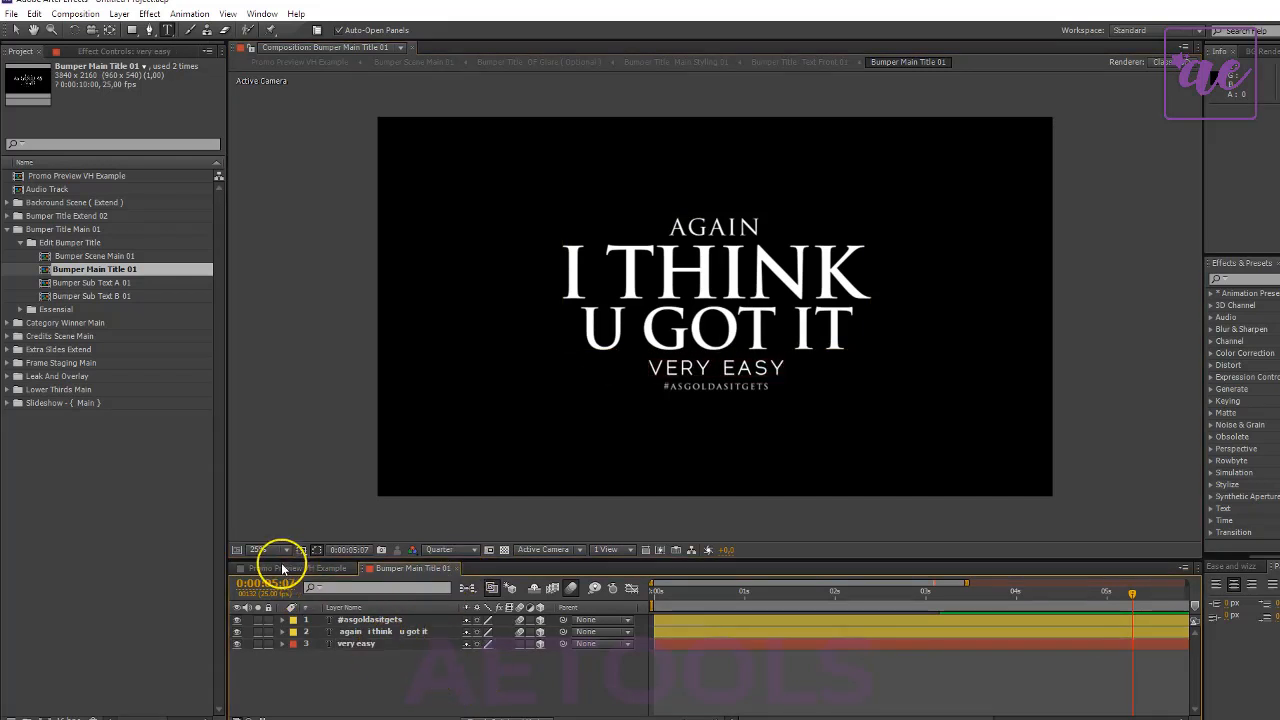
- Return to the Promo Preview VH Example composition, go to 0:00:16:20 and select the Slideshow Part Final layer
{"action": "left_click", "coordinate": [271, 568]}
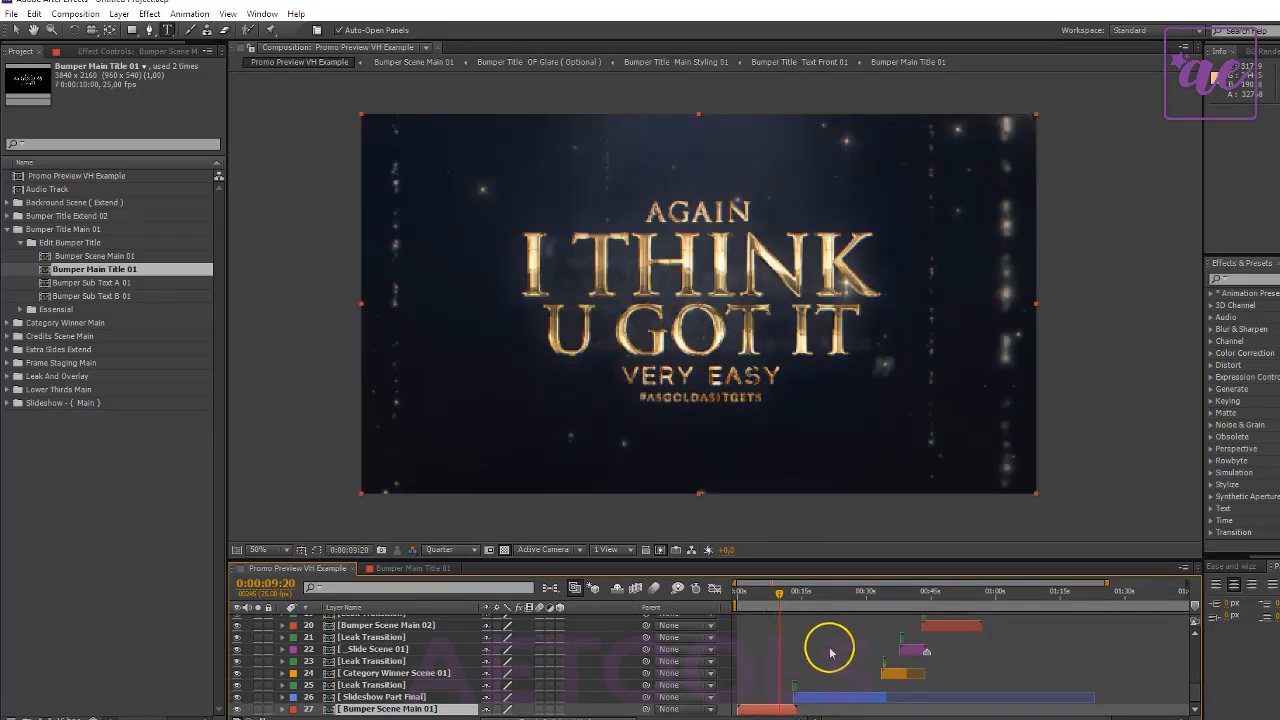
{"action": "left_click_drag", "start_coordinate": [820, 596], "coordinate": [809, 594]}
{"action": "left_click", "coordinate": [438, 696]}
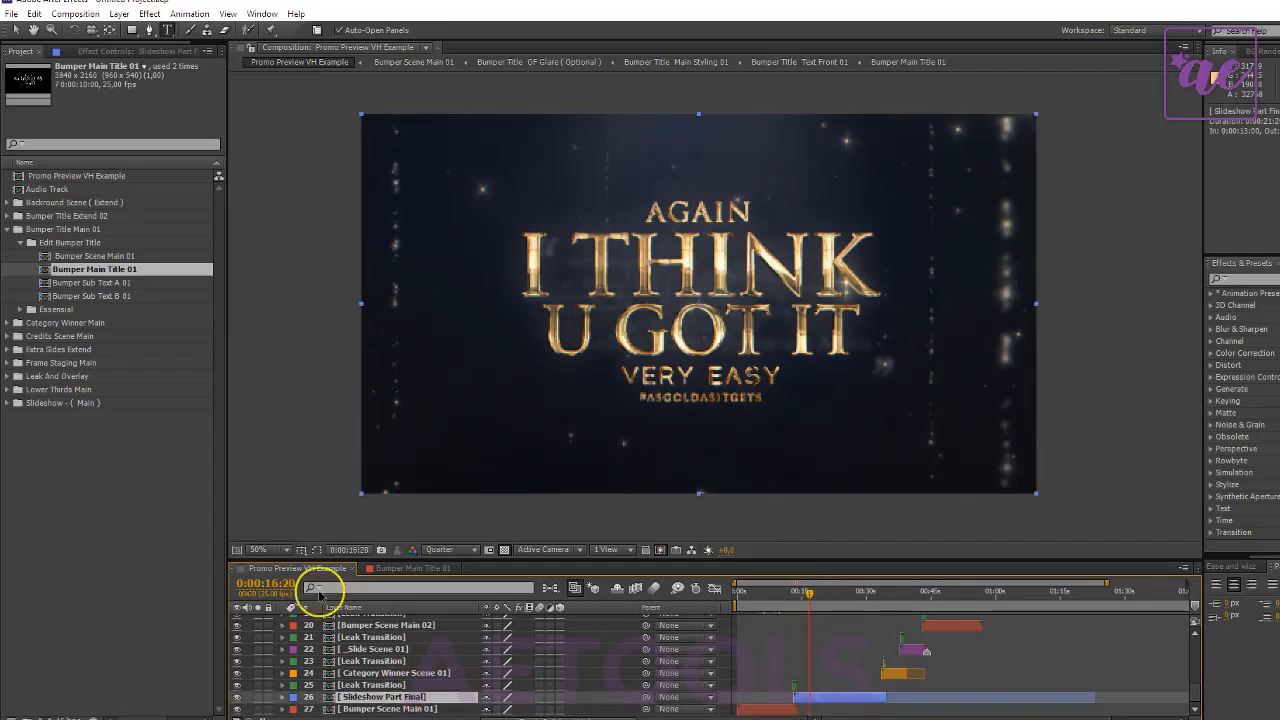
- Collapse the Bumper Title Main 01 folder and close the Bumper Main Title 01 composition
{"action": "left_click", "coordinate": [16, 229]}
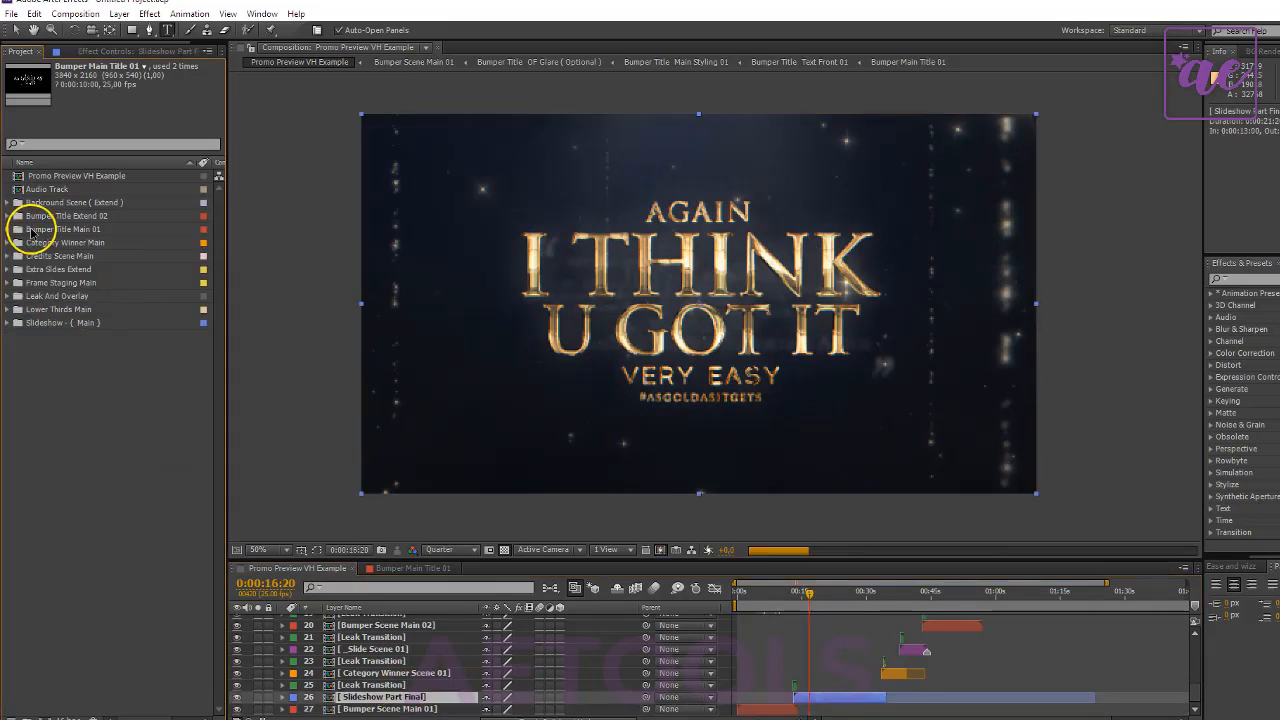
{"action": "left_click", "coordinate": [323, 570]}
{"action": "left_click", "coordinate": [440, 569]}
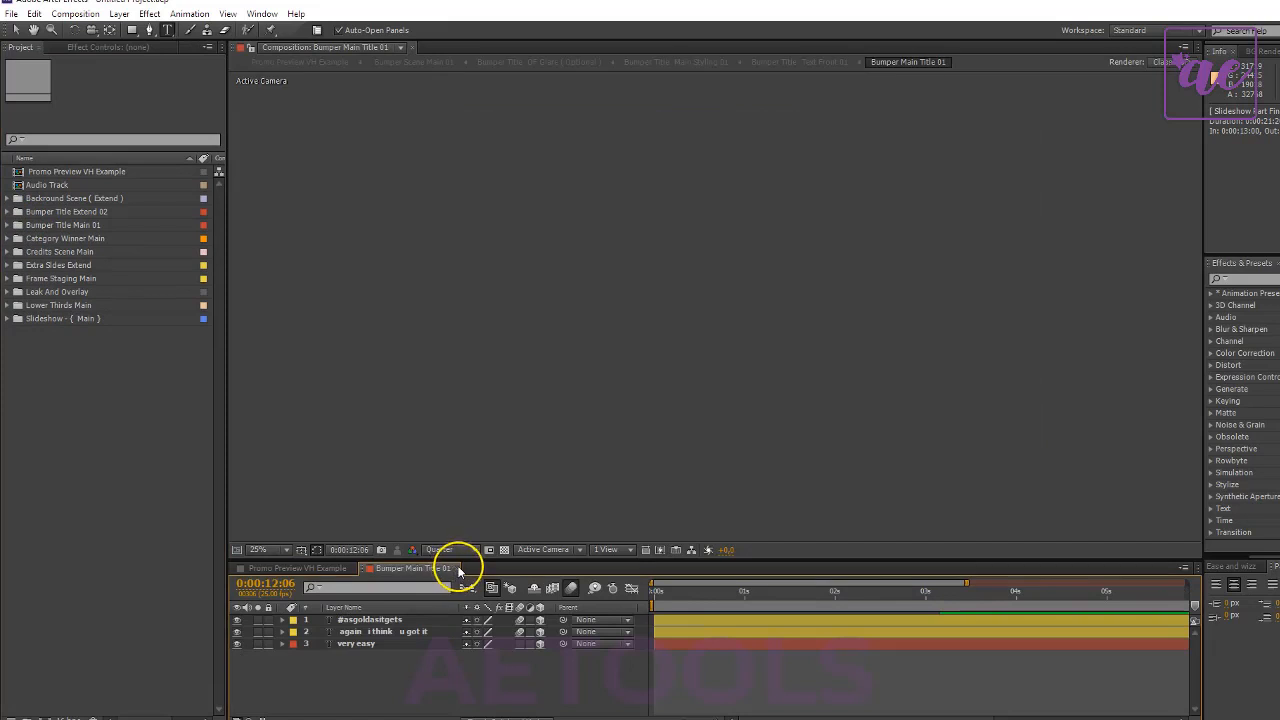
{"action": "left_click", "coordinate": [456, 569]}
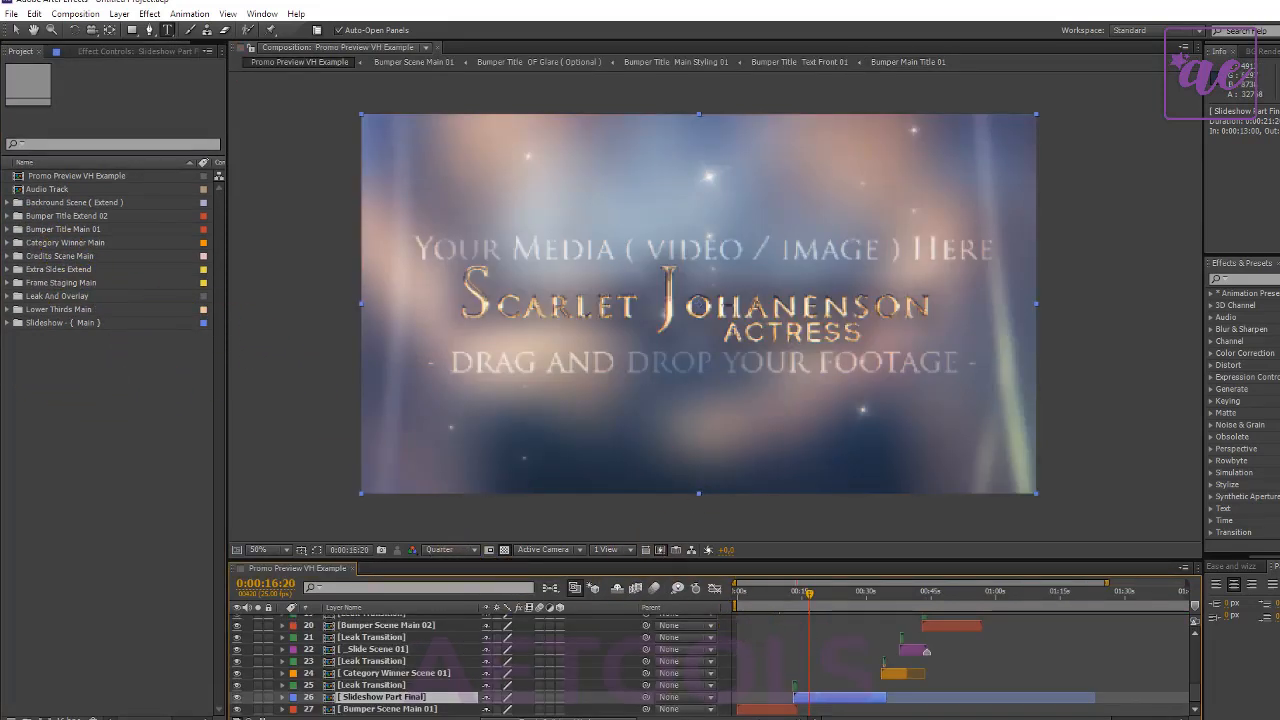
- Collapse all the slide folders, Slide 01 to Slide 08, inside the Slideshow - { Main } folder together with that folder
{"action": "left_click", "coordinate": [7, 324]}
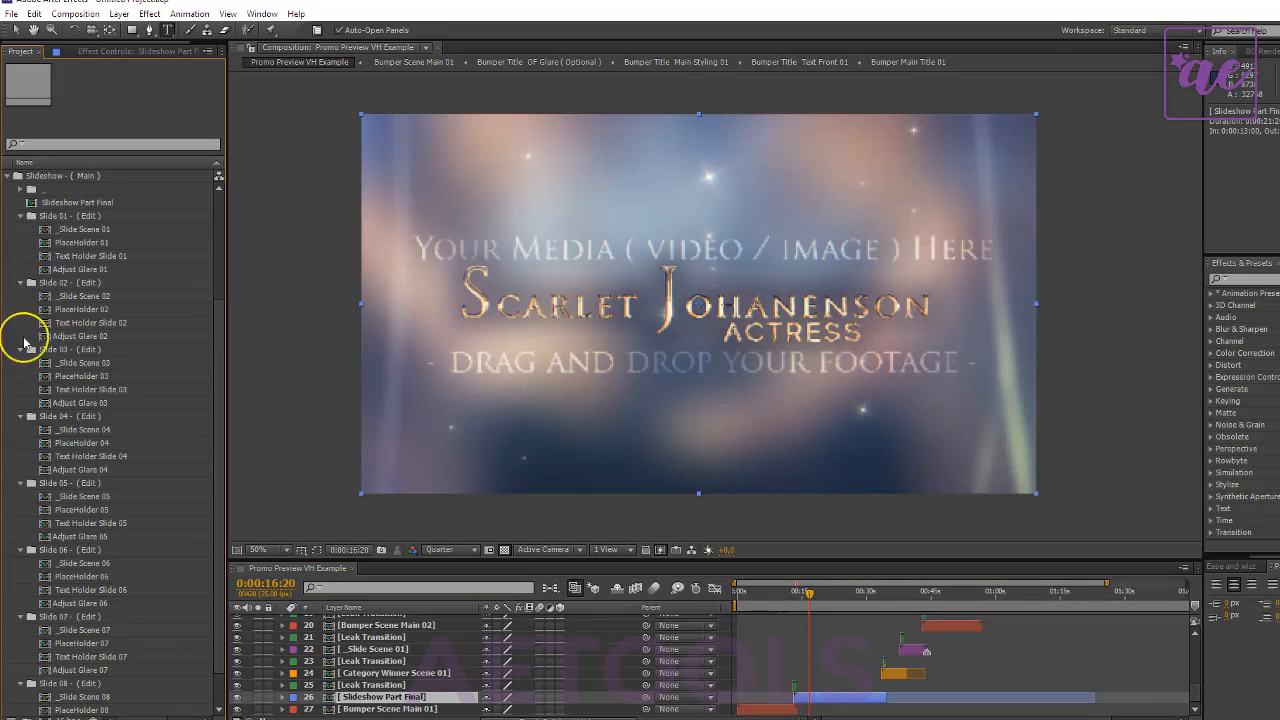
{"action": "left_click", "coordinate": [48, 218]}
{"action": "scroll", "coordinate": [120, 449], "scroll_direction": "down", "scroll_amount": 1}
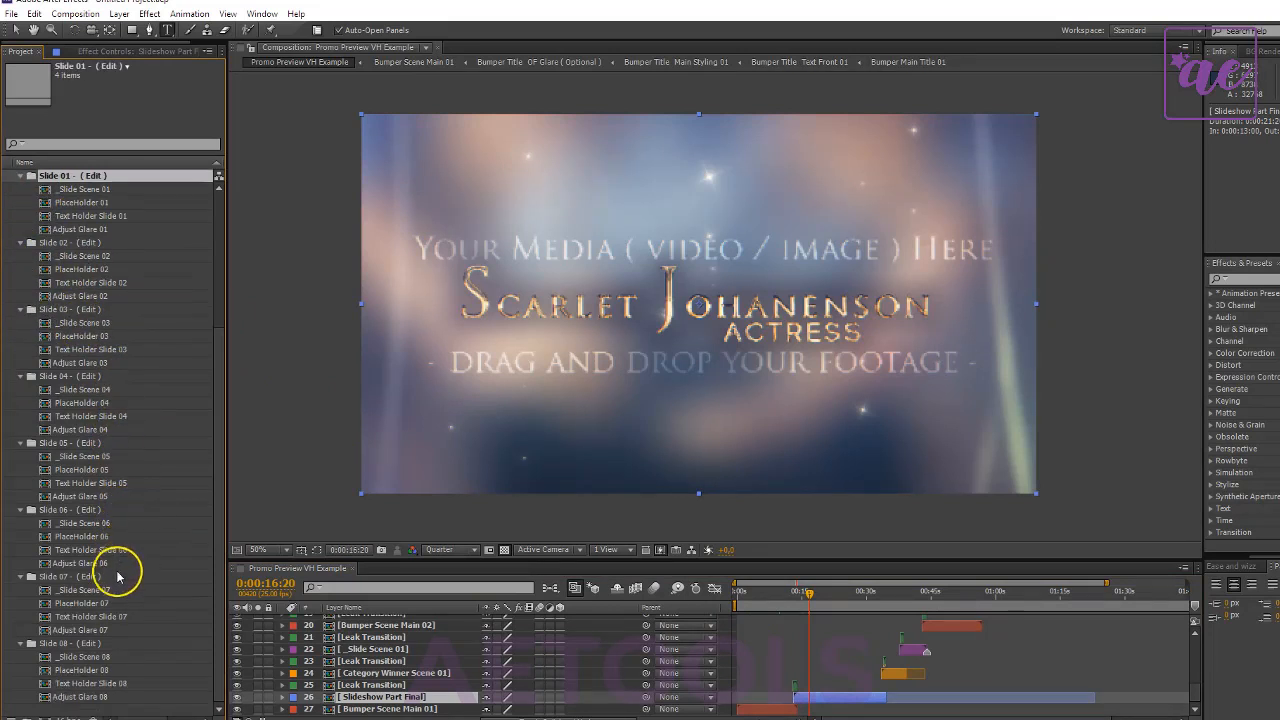
{"action": "left_click", "coordinate": [55, 648], "text": "shift"}
{"action": "scroll", "coordinate": [37, 256], "scroll_direction": "up", "scroll_amount": 4}
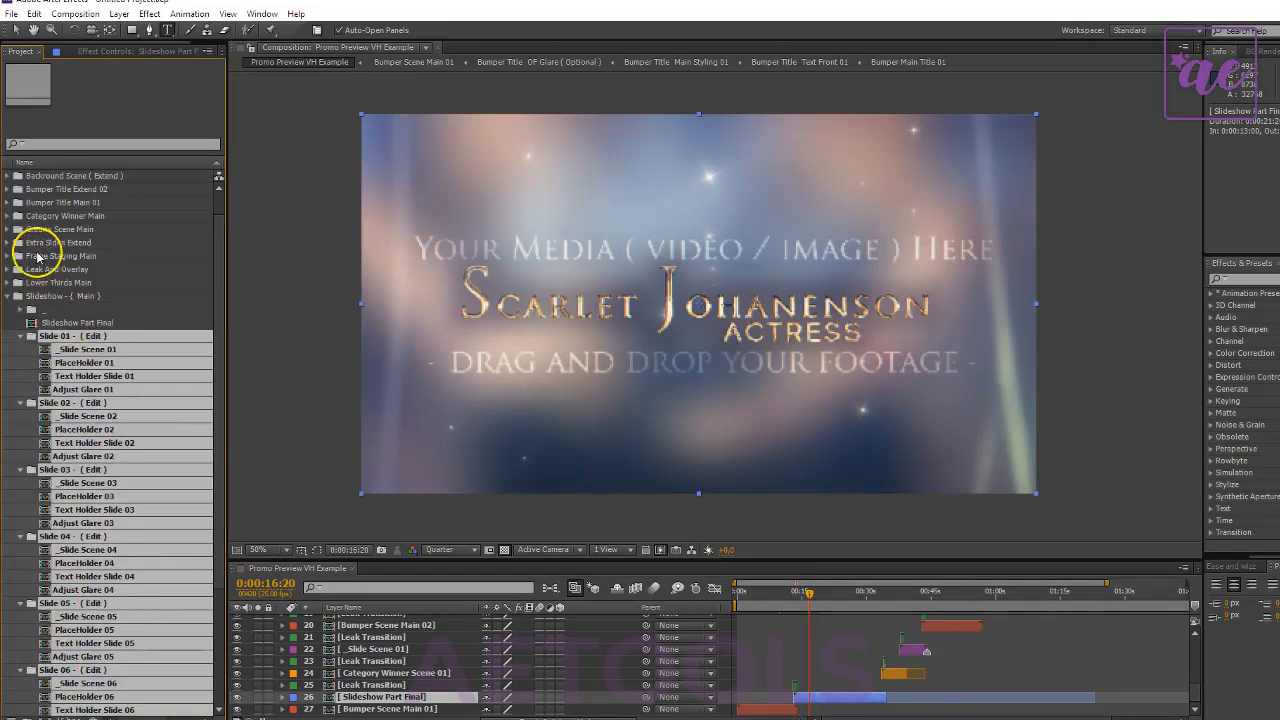
{"action": "left_click", "coordinate": [20, 337]}
{"action": "left_click", "coordinate": [8, 323]}
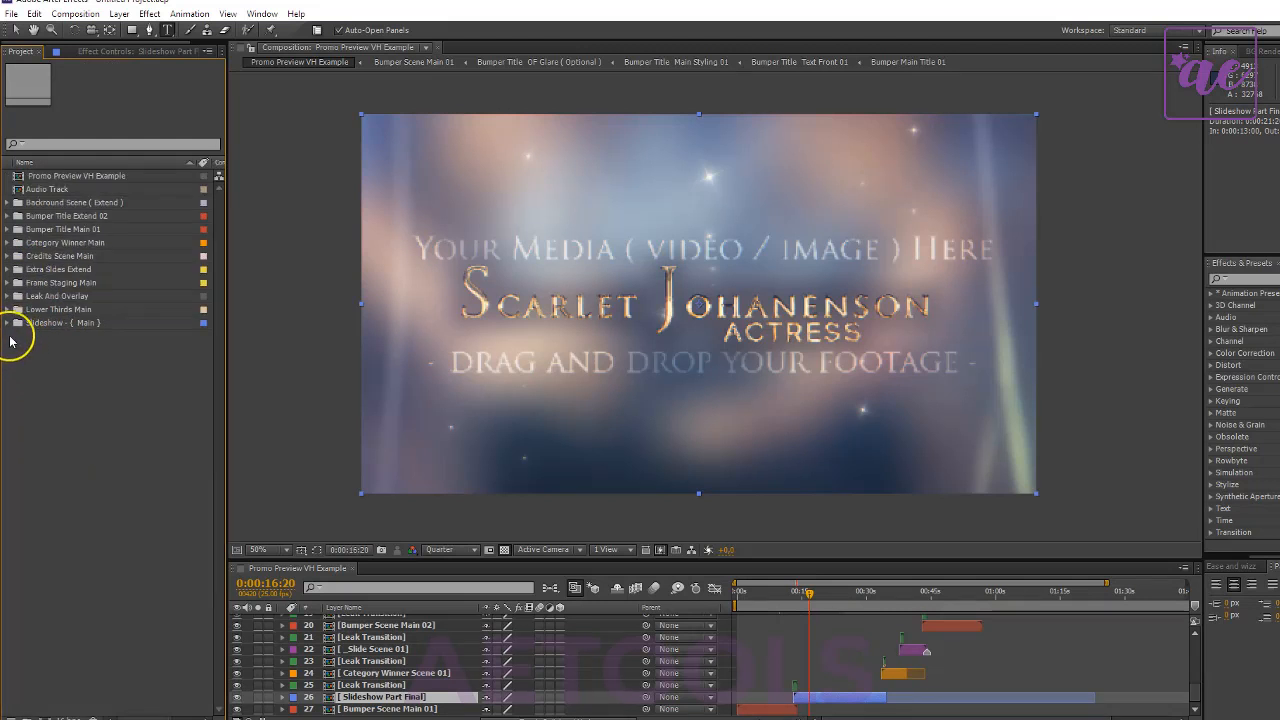
- Open the Text Holder Slide 01 composition from the Slide 01 - ( Edit ) folder and go to 0:00:04:12
{"action": "left_click", "coordinate": [8, 323]}
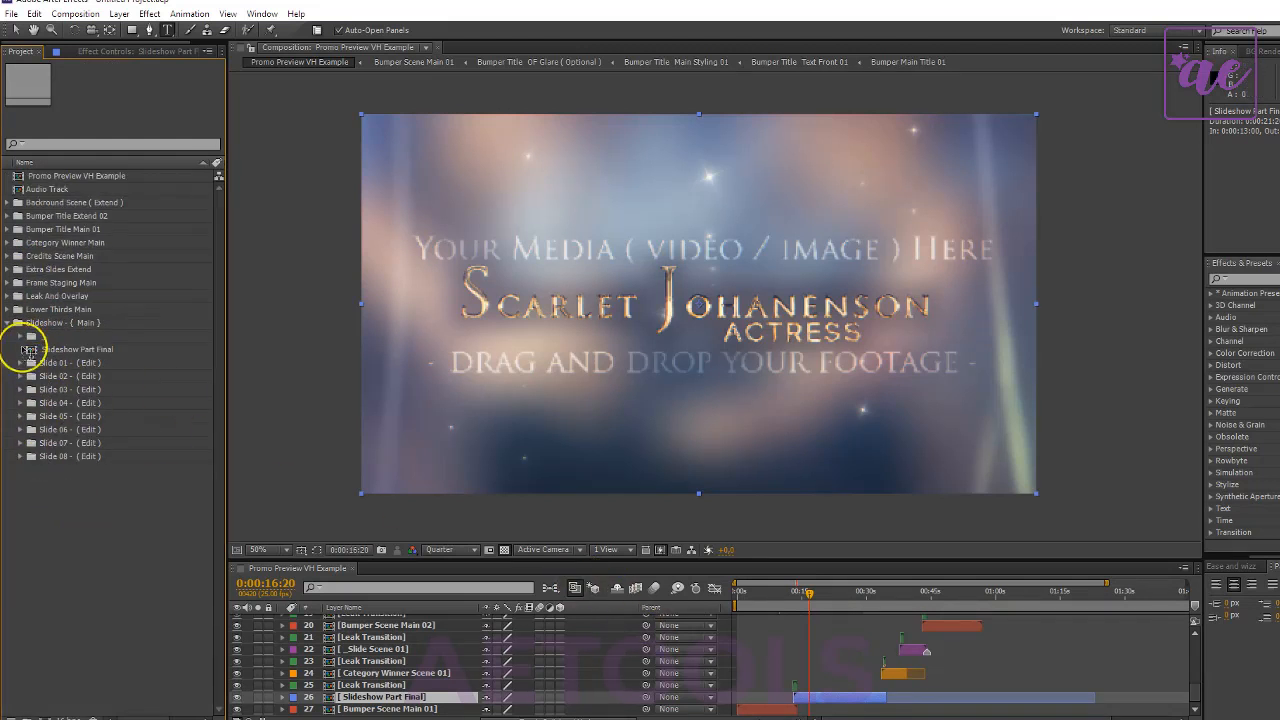
{"action": "double_click", "coordinate": [69, 366]}
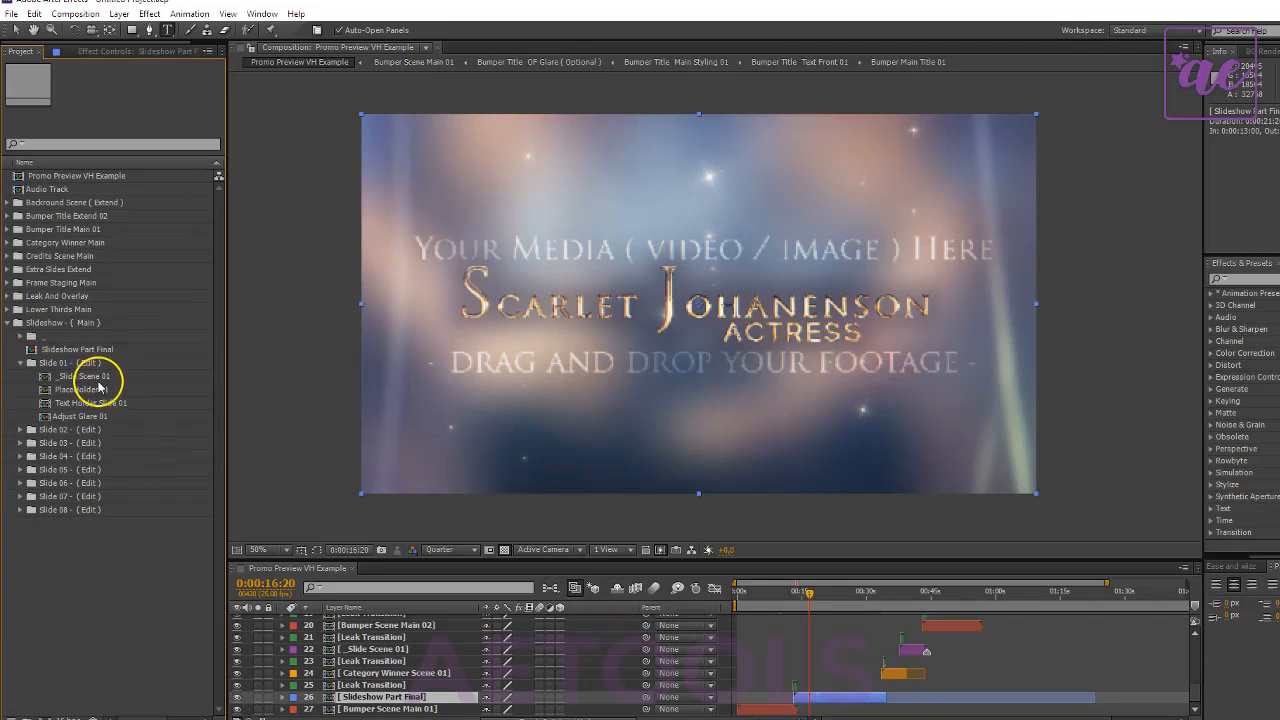
{"action": "double_click", "coordinate": [86, 404]}
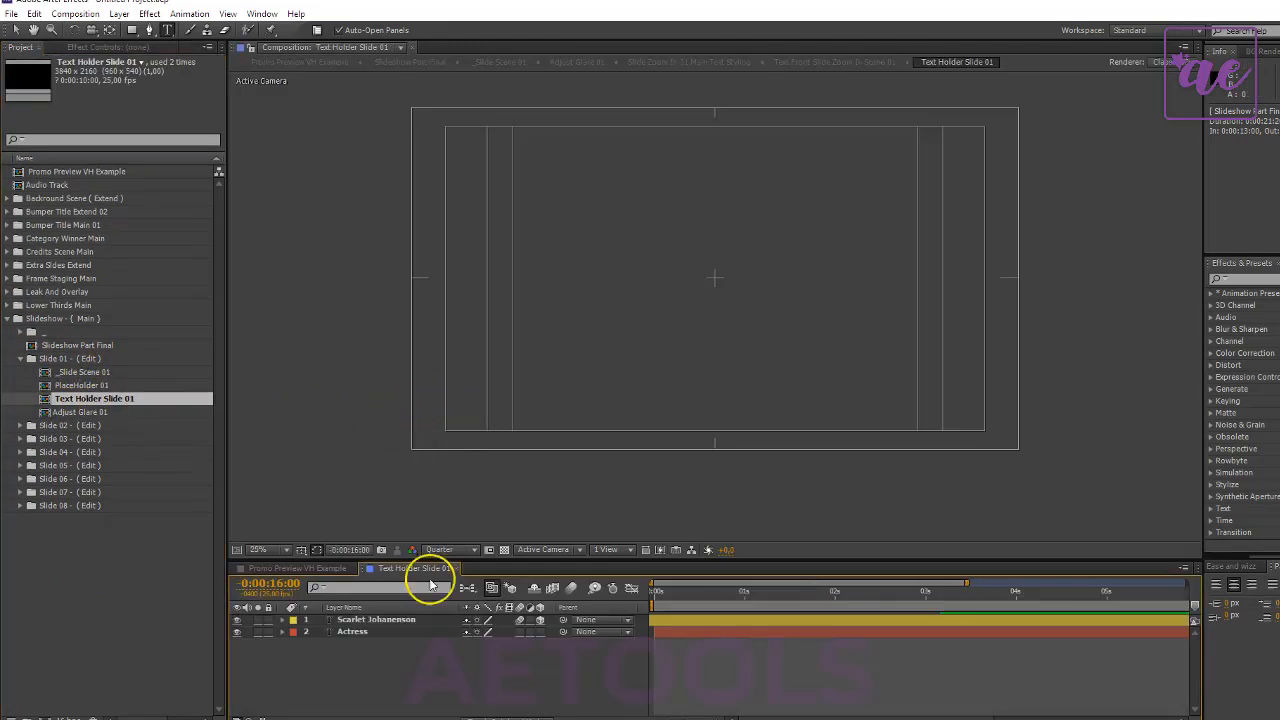
{"action": "left_click_drag", "start_coordinate": [800, 586], "coordinate": [1060, 590]}
- Replace the actress's name in the main title of Text Holder Slide 01 with "Change Text"
{"action": "left_click", "coordinate": [385, 619]}
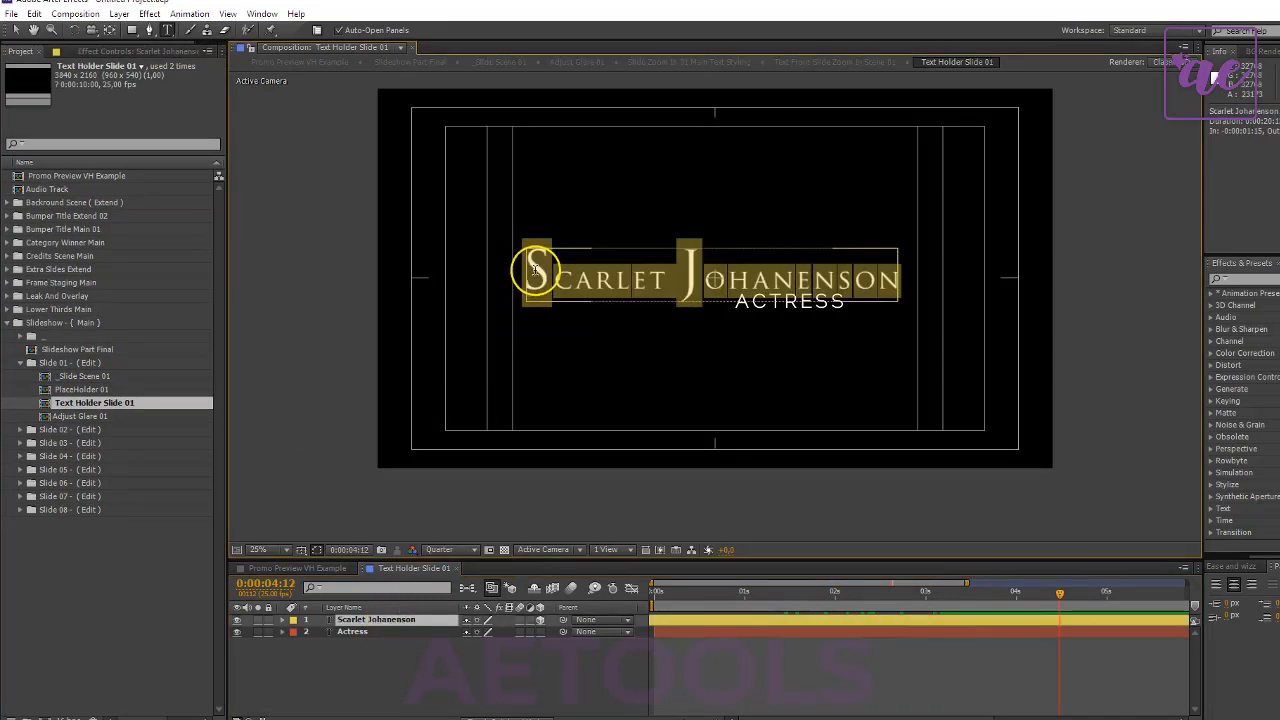
{"action": "type", "text": "C"}
{"action": "left_click", "coordinate": [598, 277]}
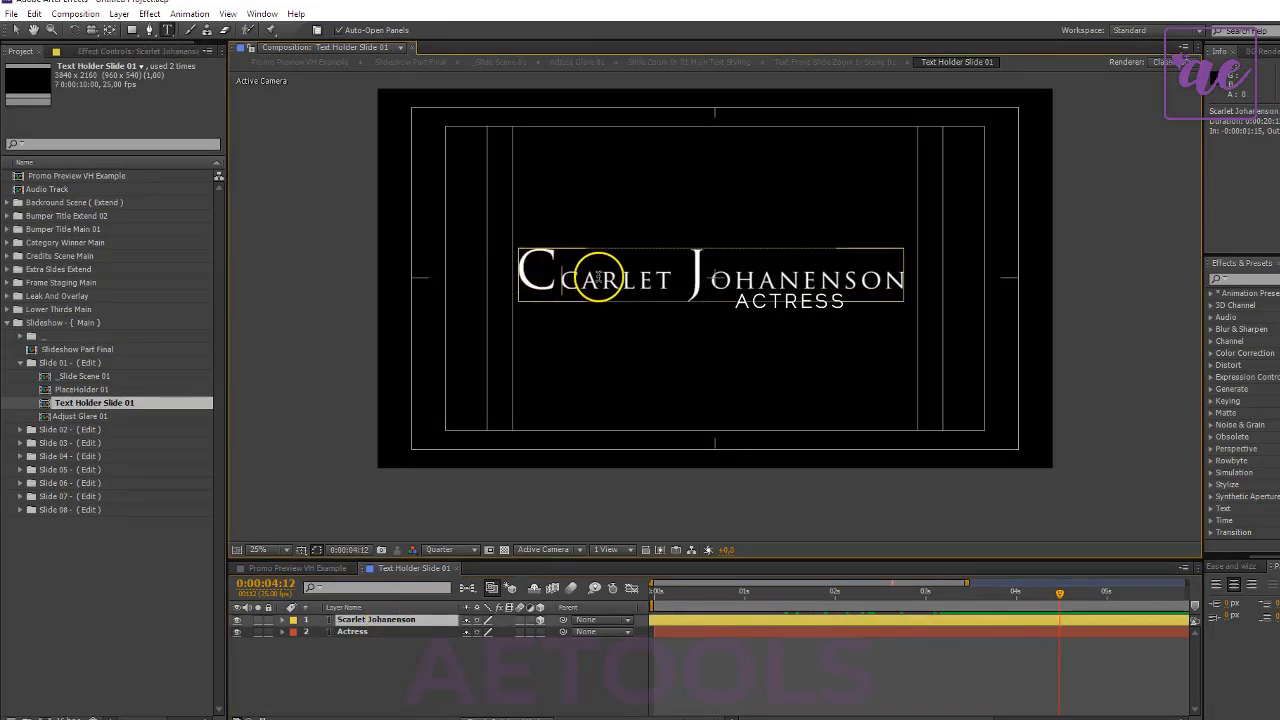
{"action": "right_click", "coordinate": [648, 276]}
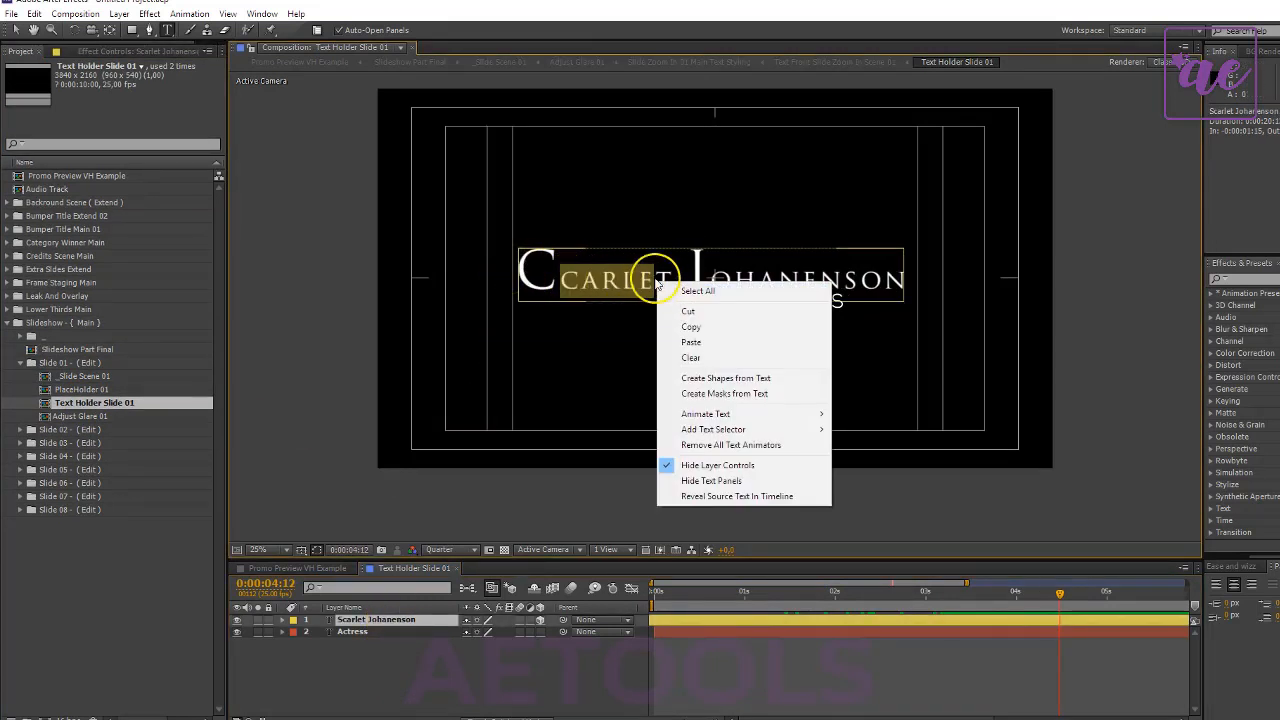
{"action": "left_click", "coordinate": [575, 281]}
{"action": "left_click_drag", "start_coordinate": [575, 281], "coordinate": [668, 285]}
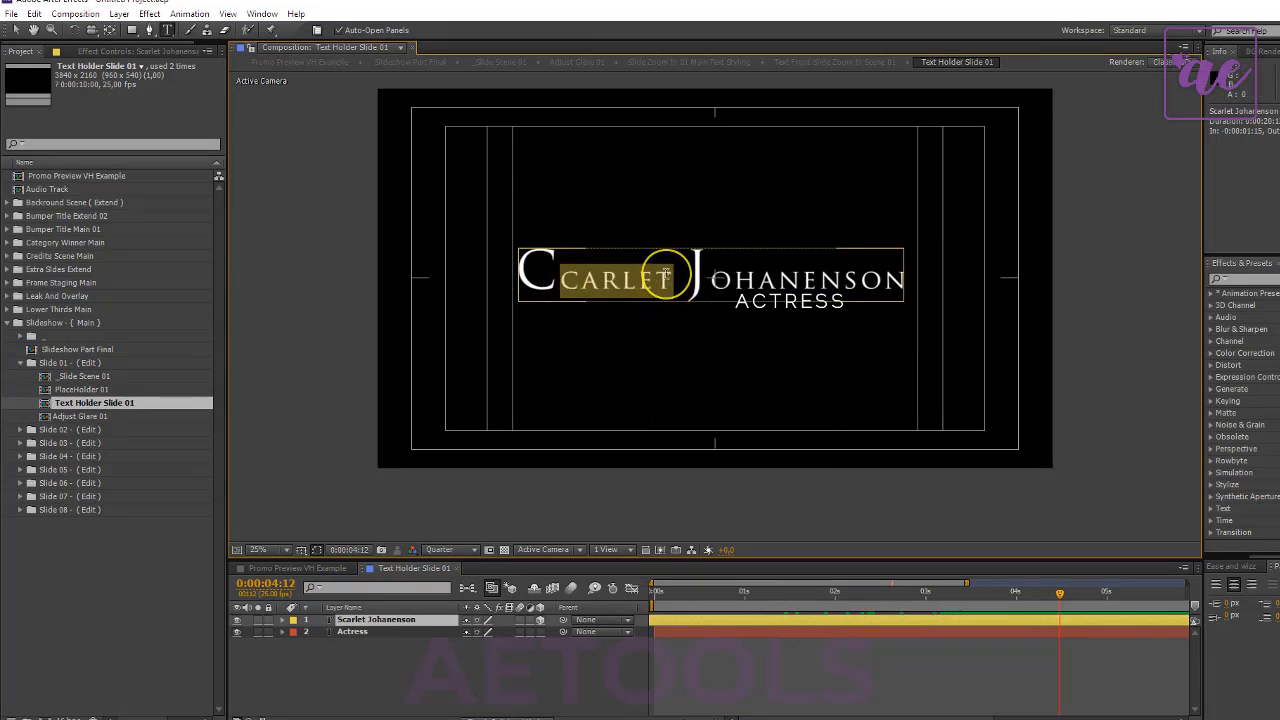
{"action": "type", "text": "hange"}
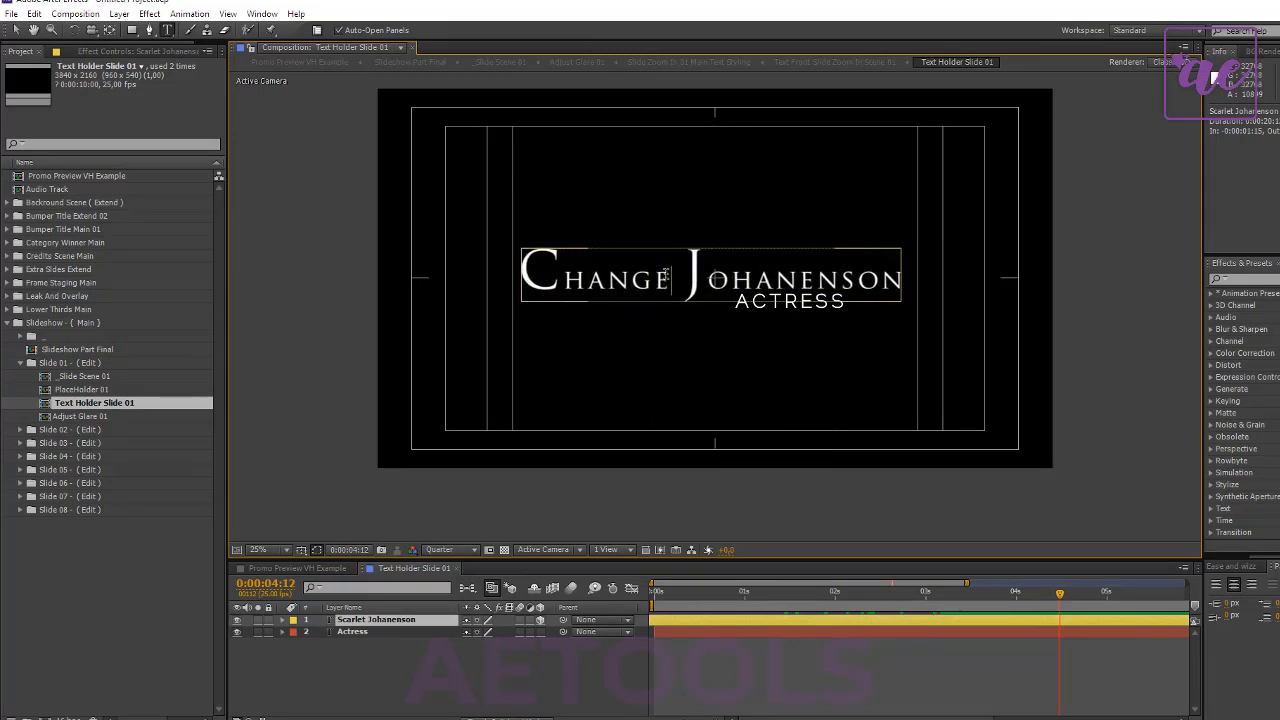
{"action": "left_click_drag", "start_coordinate": [681, 277], "coordinate": [1131, 277]}
{"action": "type", "text": "Text"}
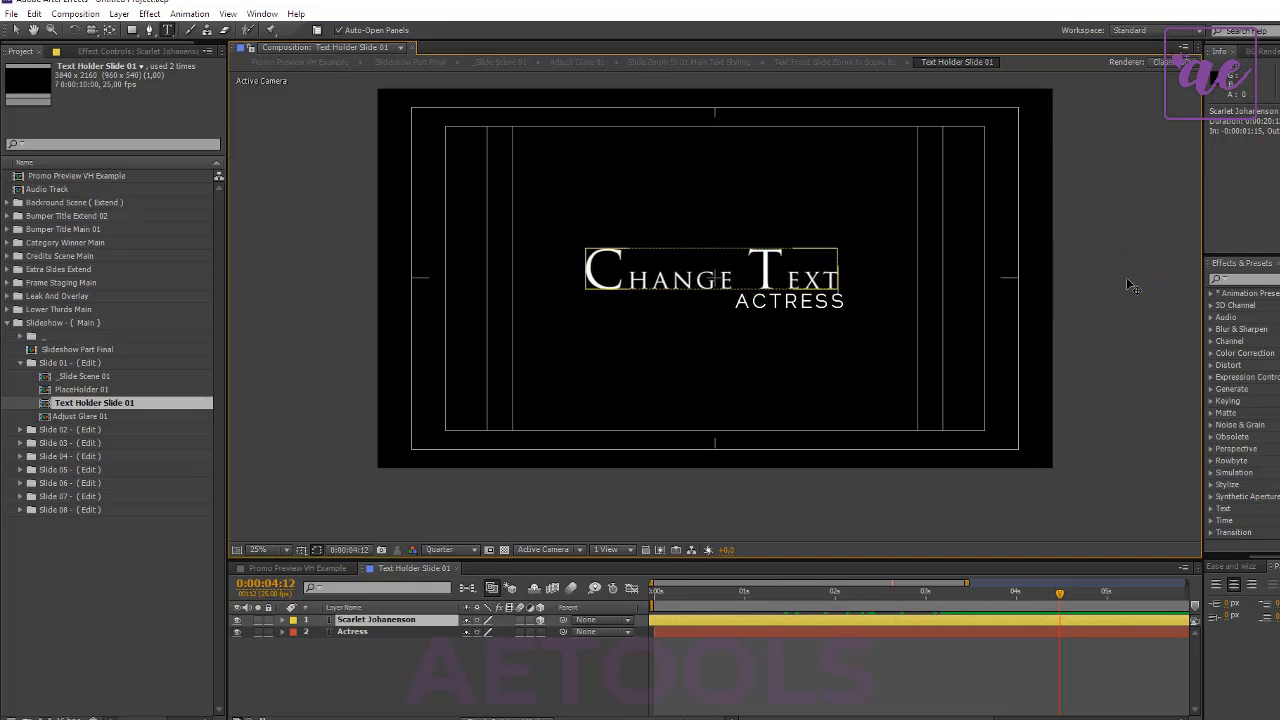
{"action": "left_click", "coordinate": [379, 690]}
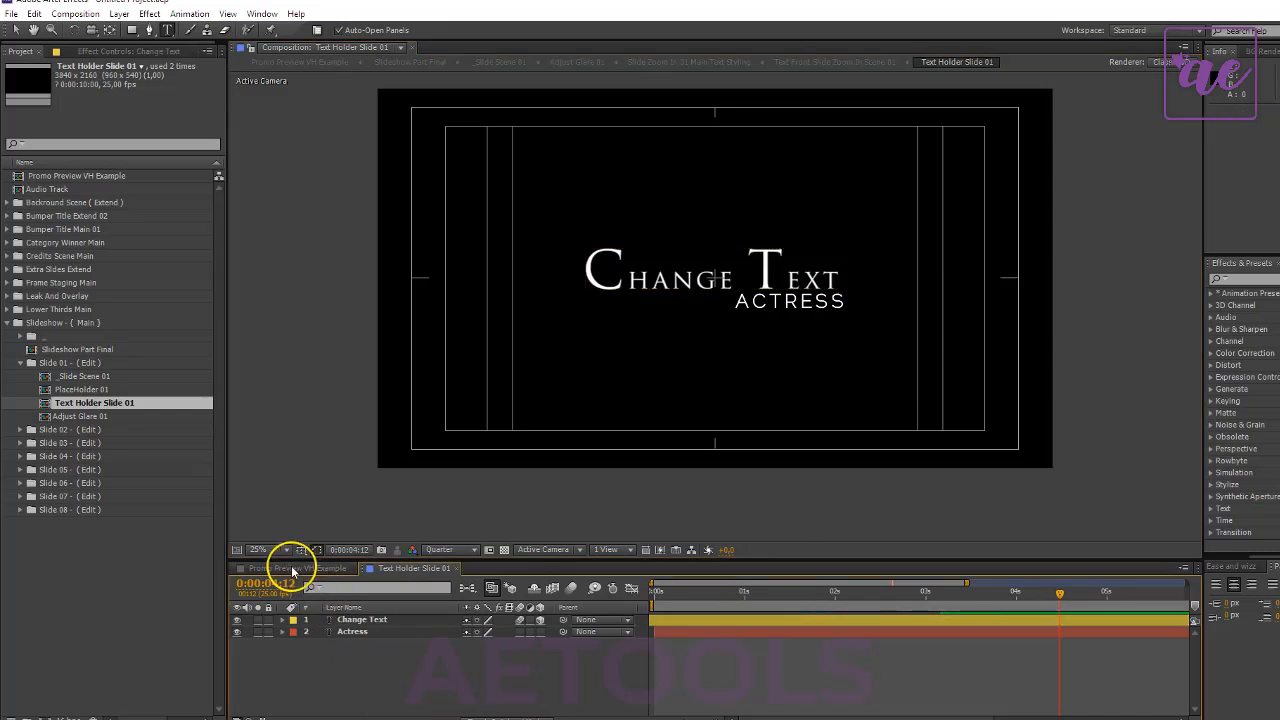
- Open Adjust Glare 01 at 0:00:01:07 and move the second OF Glare layer up and right to the top of the T in "Text"
{"action": "left_click", "coordinate": [97, 415]}
{"action": "double_click", "coordinate": [97, 415]}
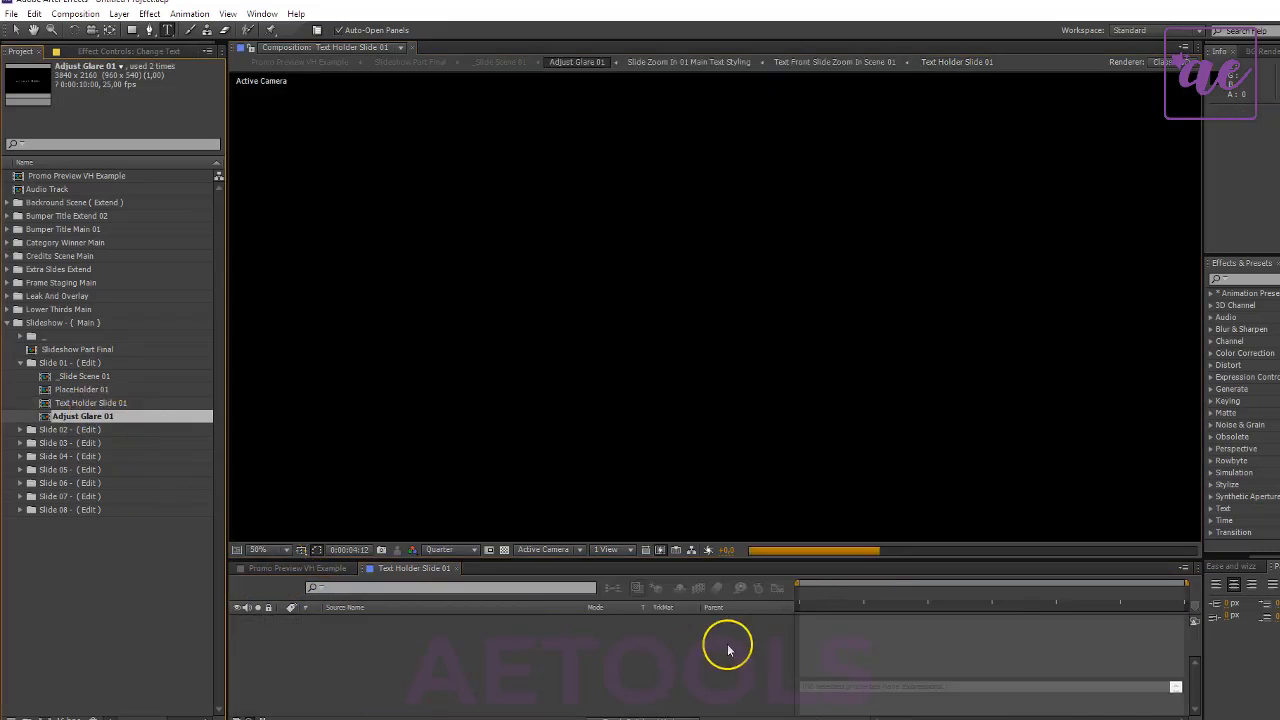
{"action": "left_click_drag", "start_coordinate": [857, 592], "coordinate": [879, 600]}
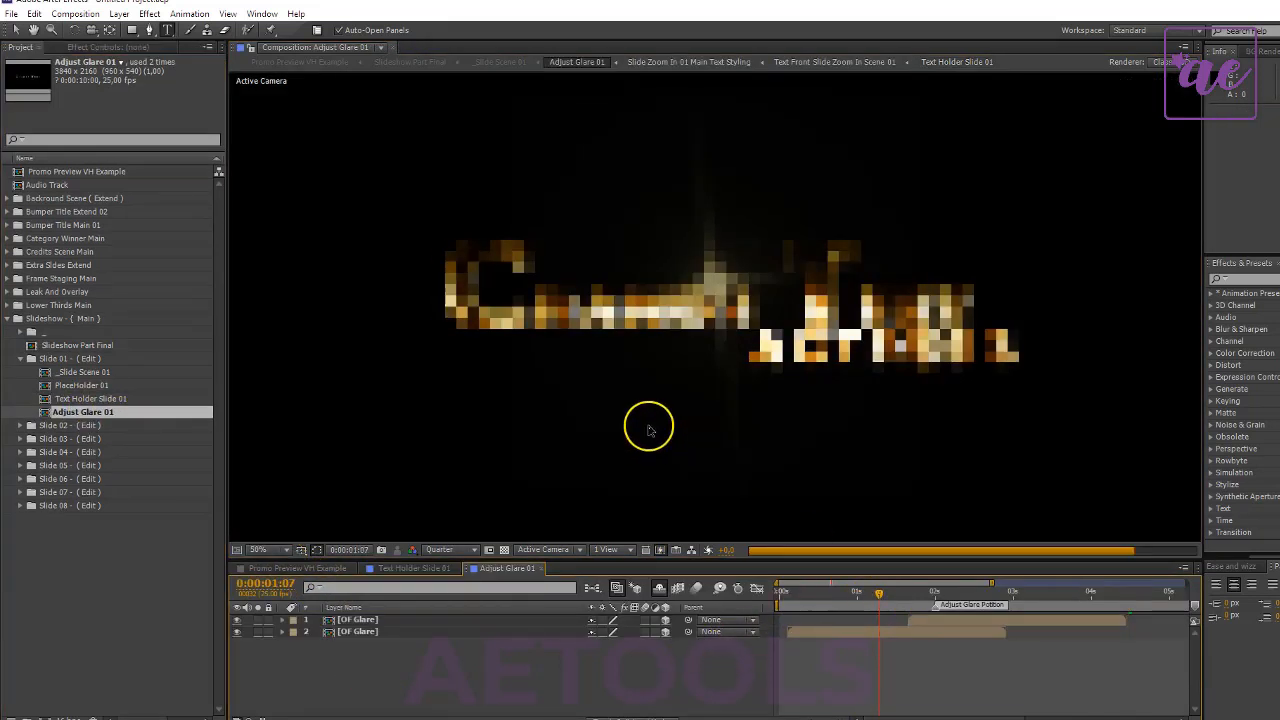
{"action": "scroll", "coordinate": [568, 400], "scroll_direction": "down", "scroll_amount": 2}
{"action": "left_click", "coordinate": [400, 631]}
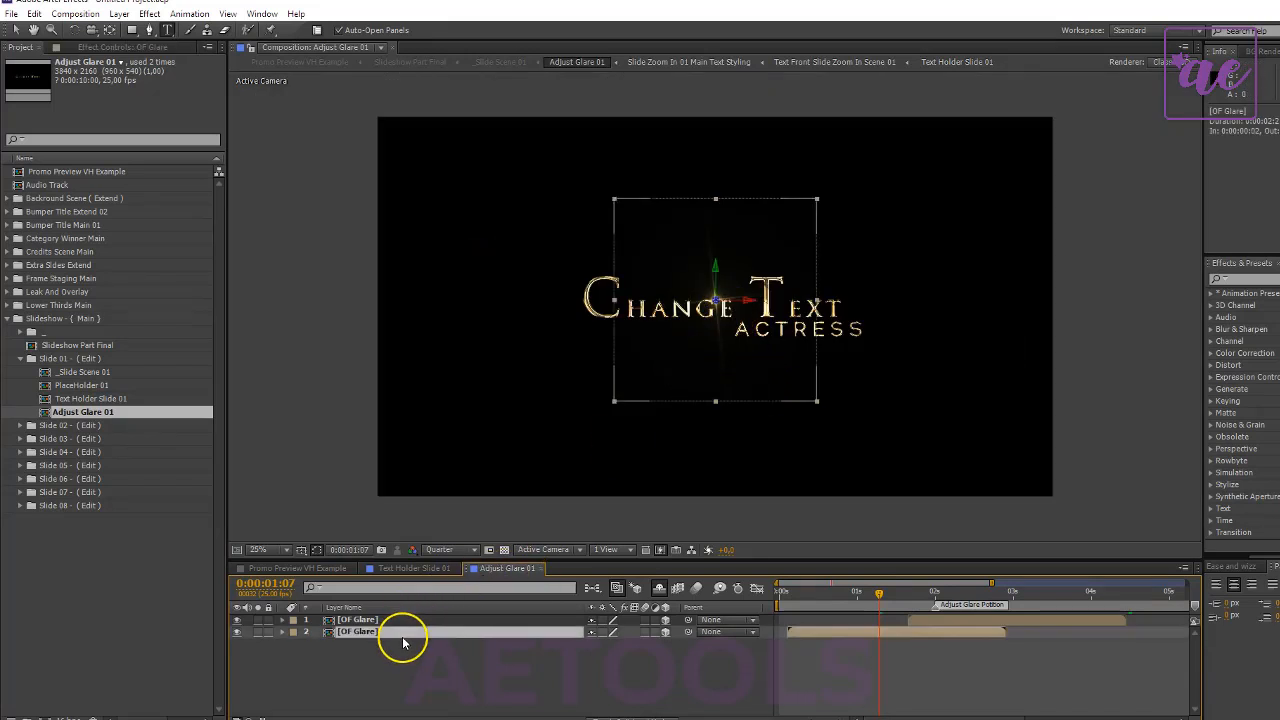
{"action": "scroll", "coordinate": [730, 345], "scroll_direction": "up", "scroll_amount": 4}
{"action": "left_click_drag", "start_coordinate": [716, 332], "coordinate": [877, 243]}
{"action": "scroll", "coordinate": [855, 347], "scroll_direction": "down", "scroll_amount": 2}
{"action": "scroll", "coordinate": [855, 347], "scroll_direction": "down", "scroll_amount": 1}
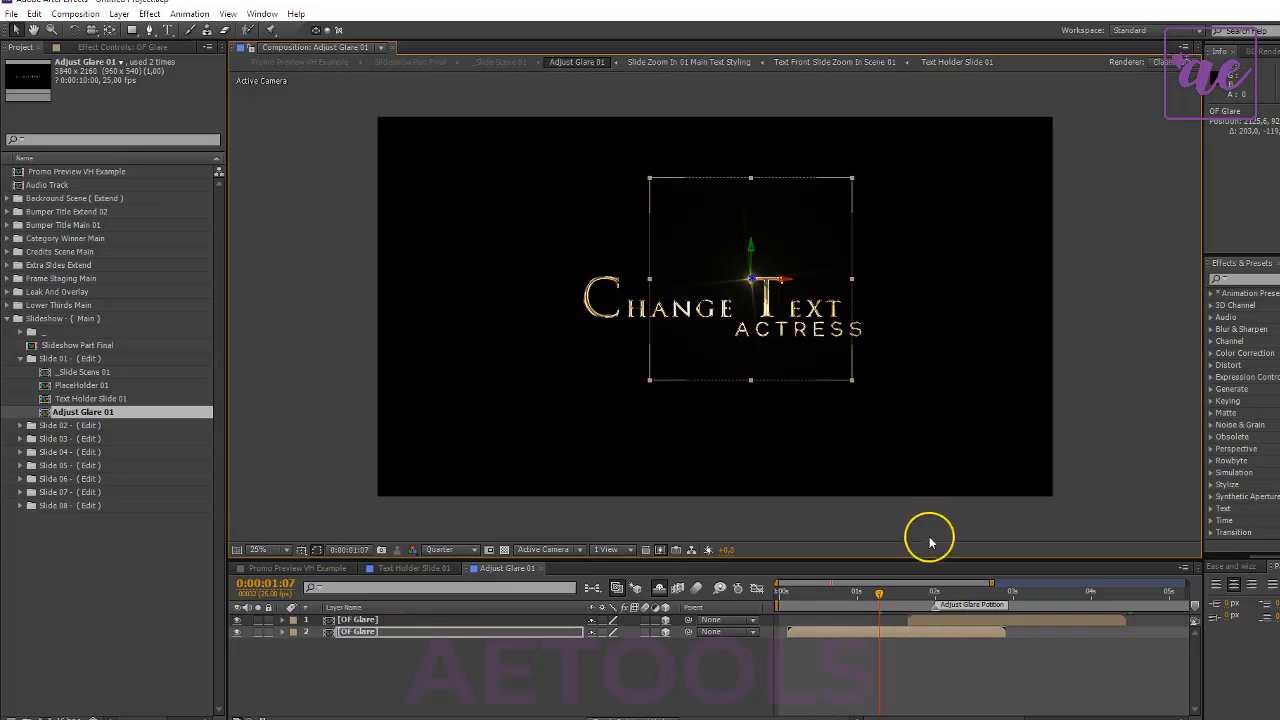
- Go to 0:00:02:24 and move the first OF Glare layer right onto the top of the C in "Change"
{"action": "left_click", "coordinate": [977, 619]}
{"action": "left_click_drag", "start_coordinate": [977, 589], "coordinate": [1015, 600]}
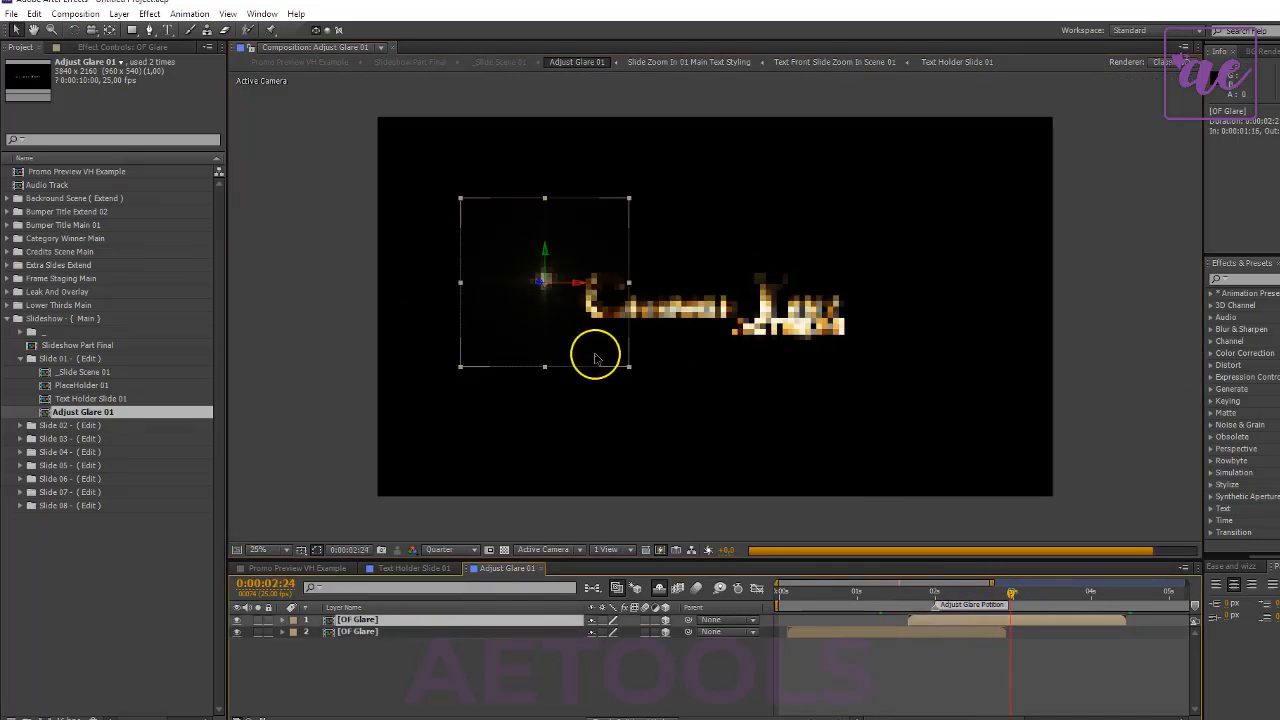
{"action": "left_click_drag", "start_coordinate": [558, 323], "coordinate": [633, 306]}
{"action": "left_click", "coordinate": [488, 622]}
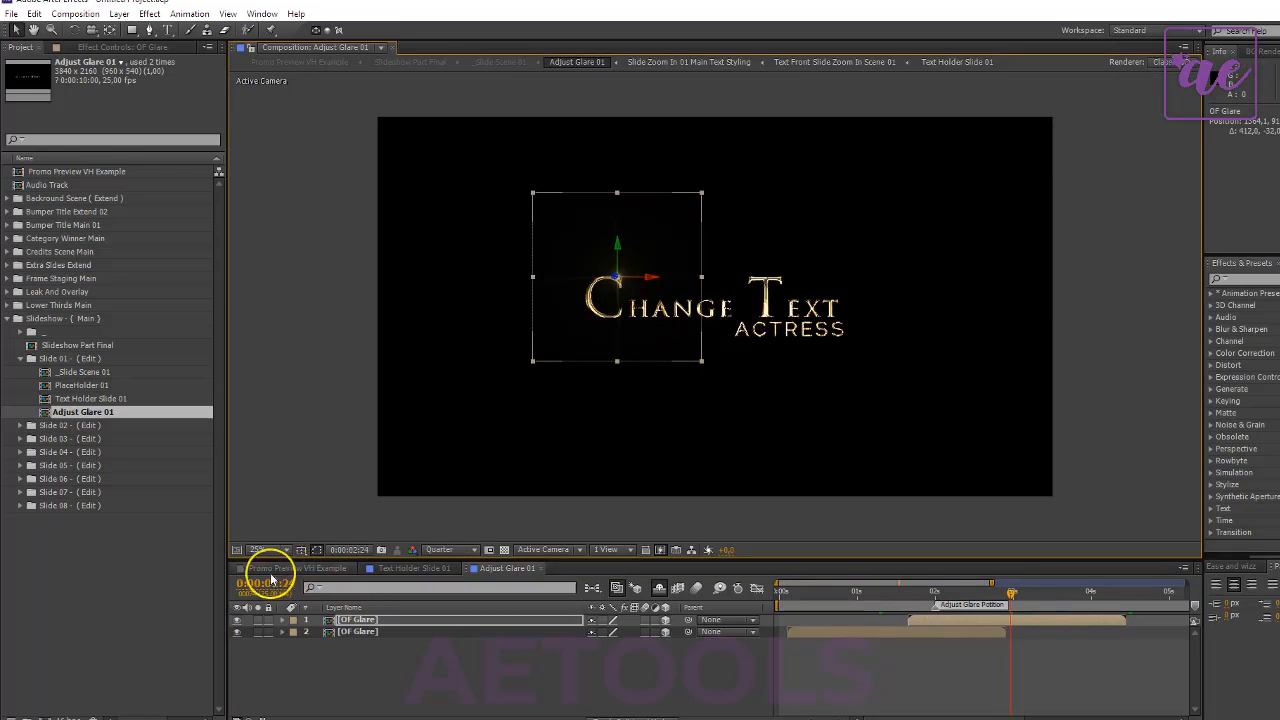
- Open PlaceHolder 01 at 0:00:01:19, delete its dummy image layer and insert Dummy Guide Holder.png from the Assets folder
{"action": "double_click", "coordinate": [84, 386]}
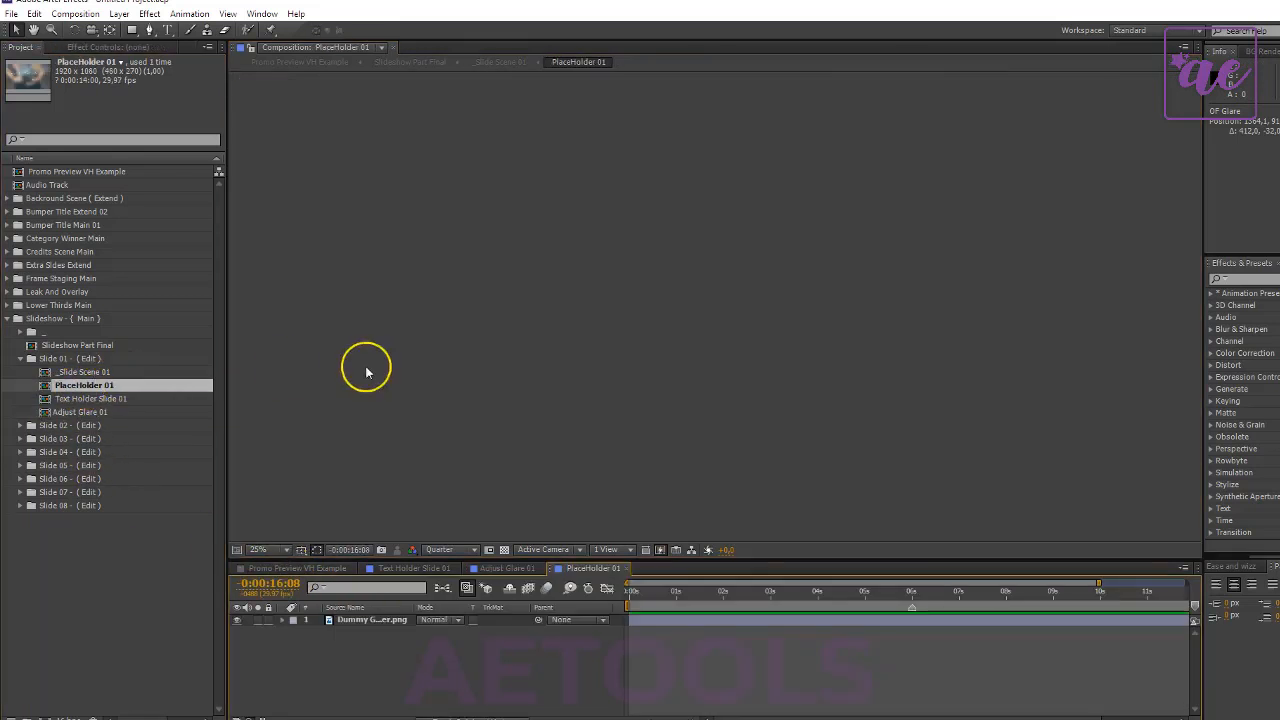
{"action": "left_click", "coordinate": [705, 595]}
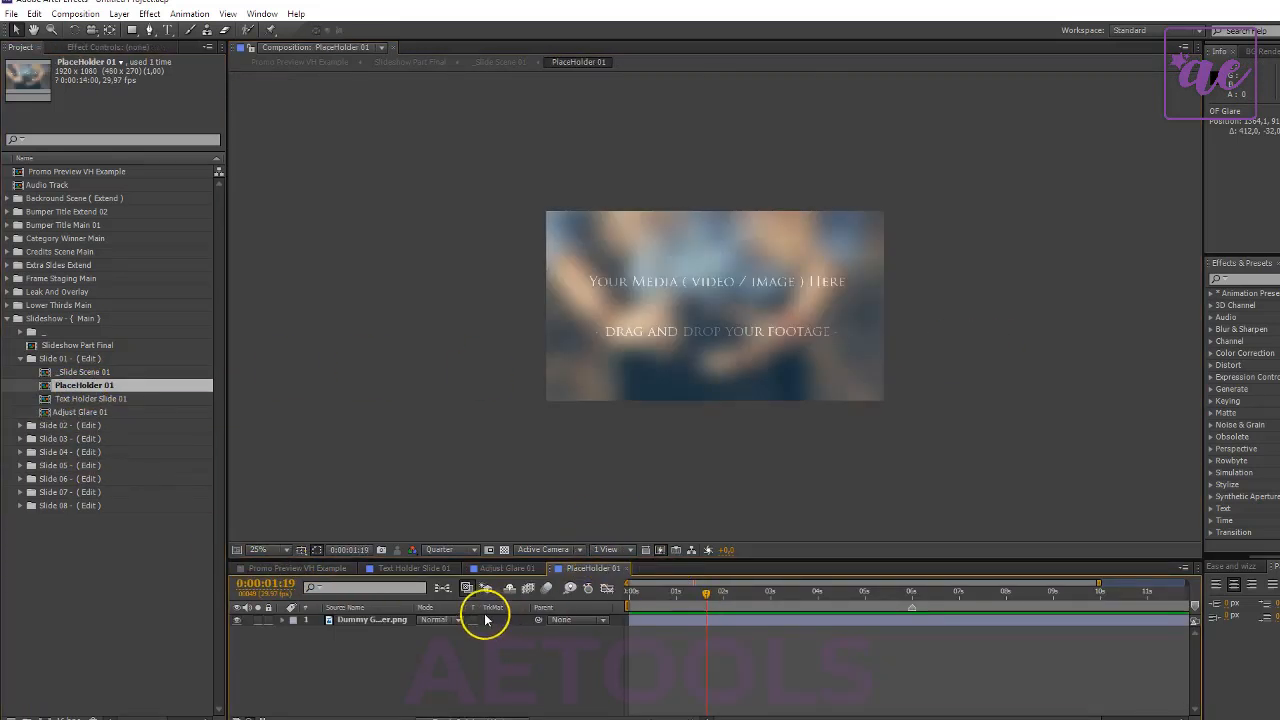
{"action": "left_click", "coordinate": [371, 621]}
{"action": "right_click", "coordinate": [374, 626]}
{"action": "left_click", "coordinate": [494, 381]}
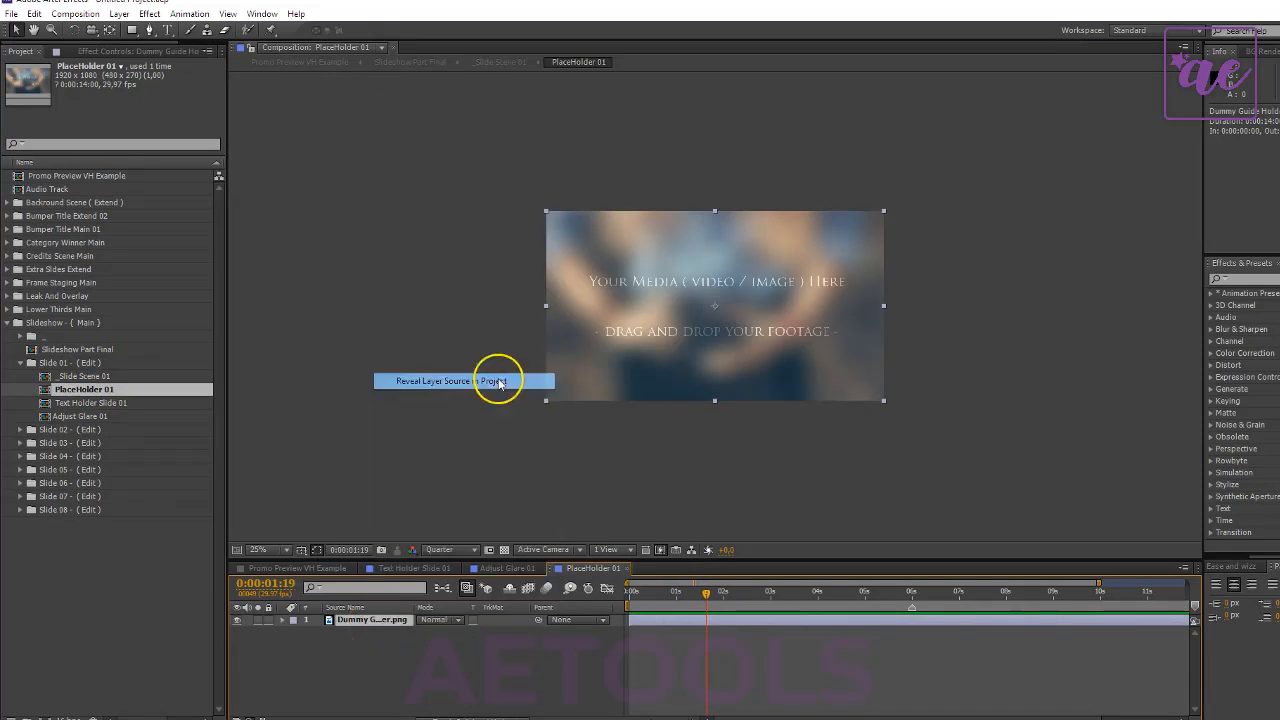
{"action": "key", "text": "Delete"}
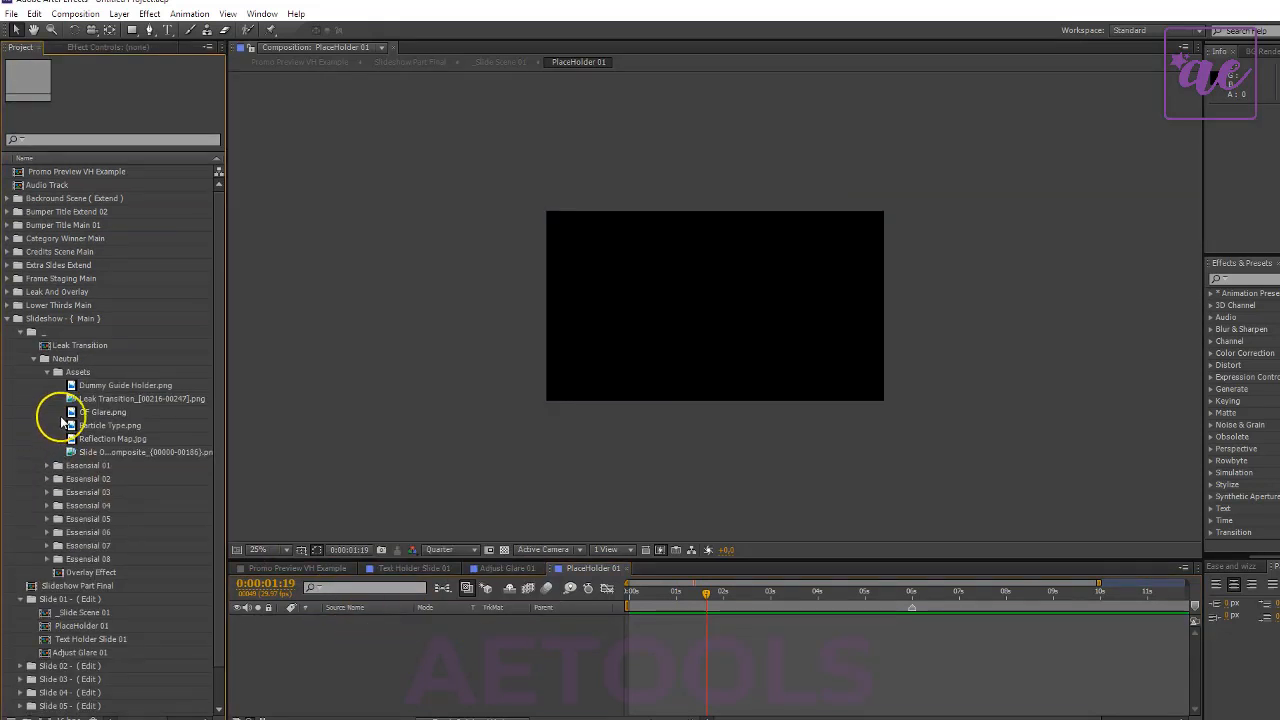
{"action": "left_click_drag", "start_coordinate": [122, 389], "coordinate": [405, 627]}
- Collapse the Neutral folder, its parent folder and the Slideshow - { Main } folder in the project
{"action": "left_click", "coordinate": [33, 363]}
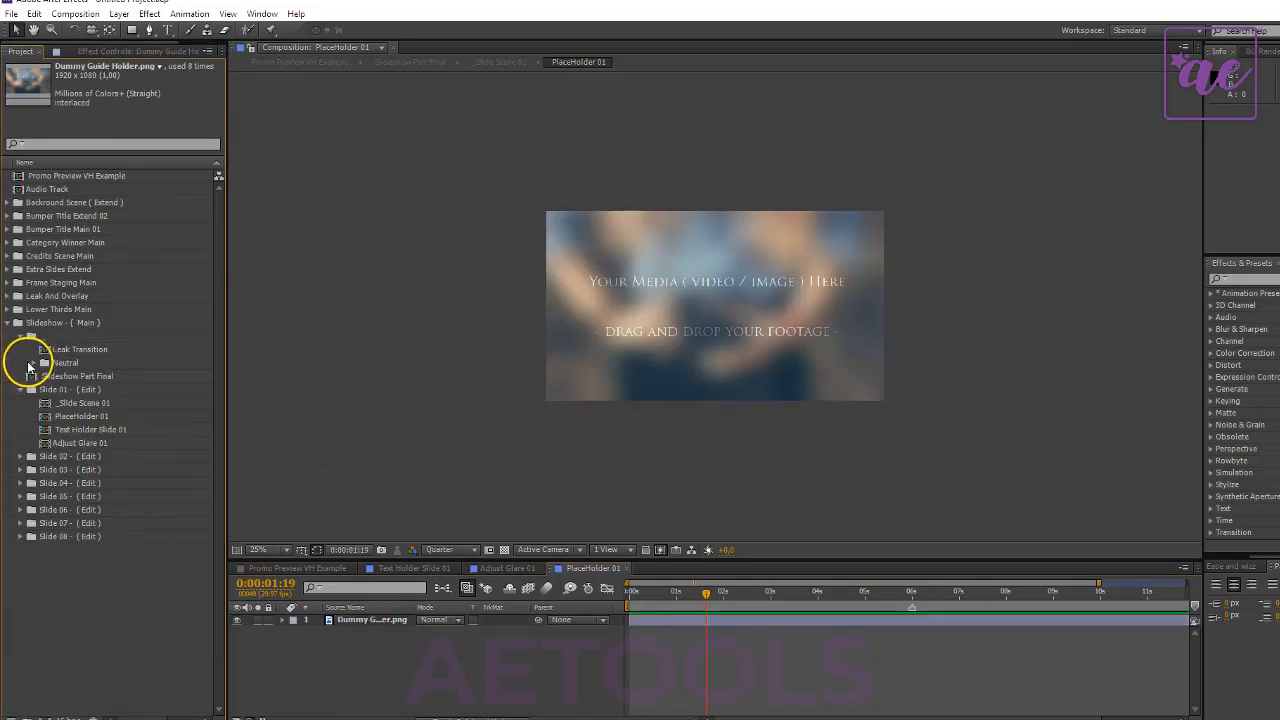
{"action": "left_click", "coordinate": [15, 336]}
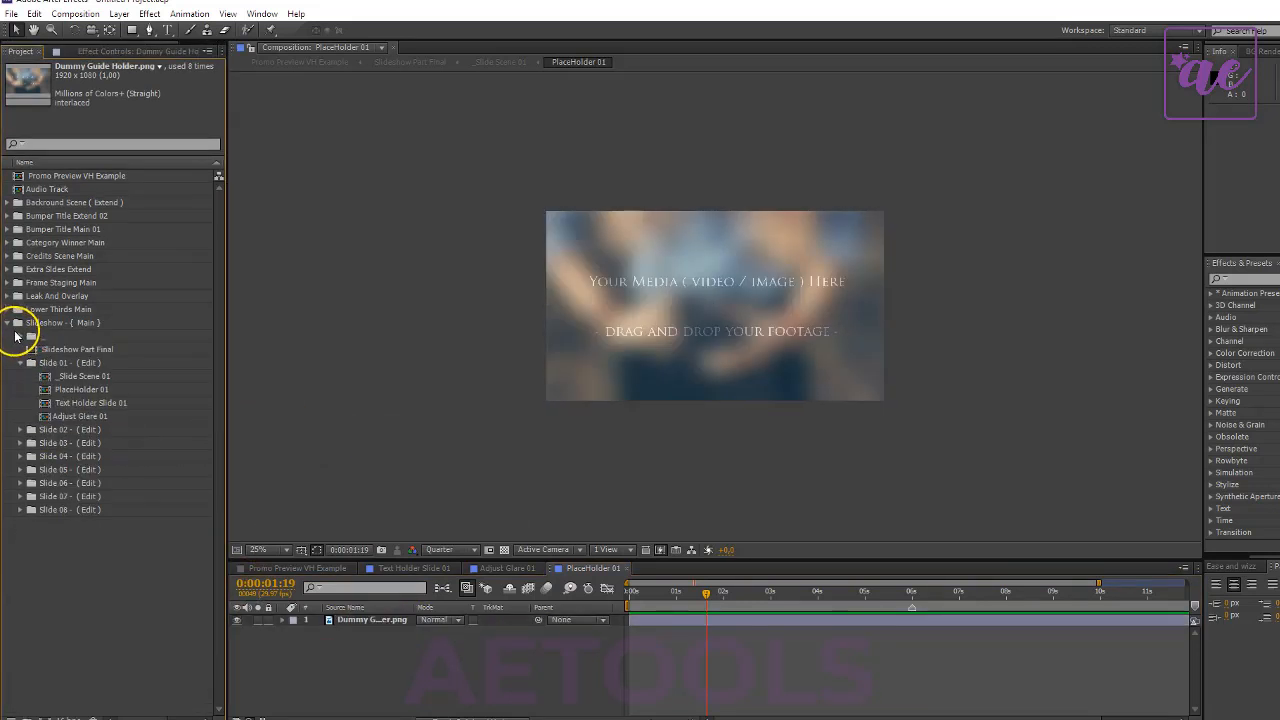
{"action": "left_click", "coordinate": [8, 322]}
{"action": "right_click", "coordinate": [40, 394]}
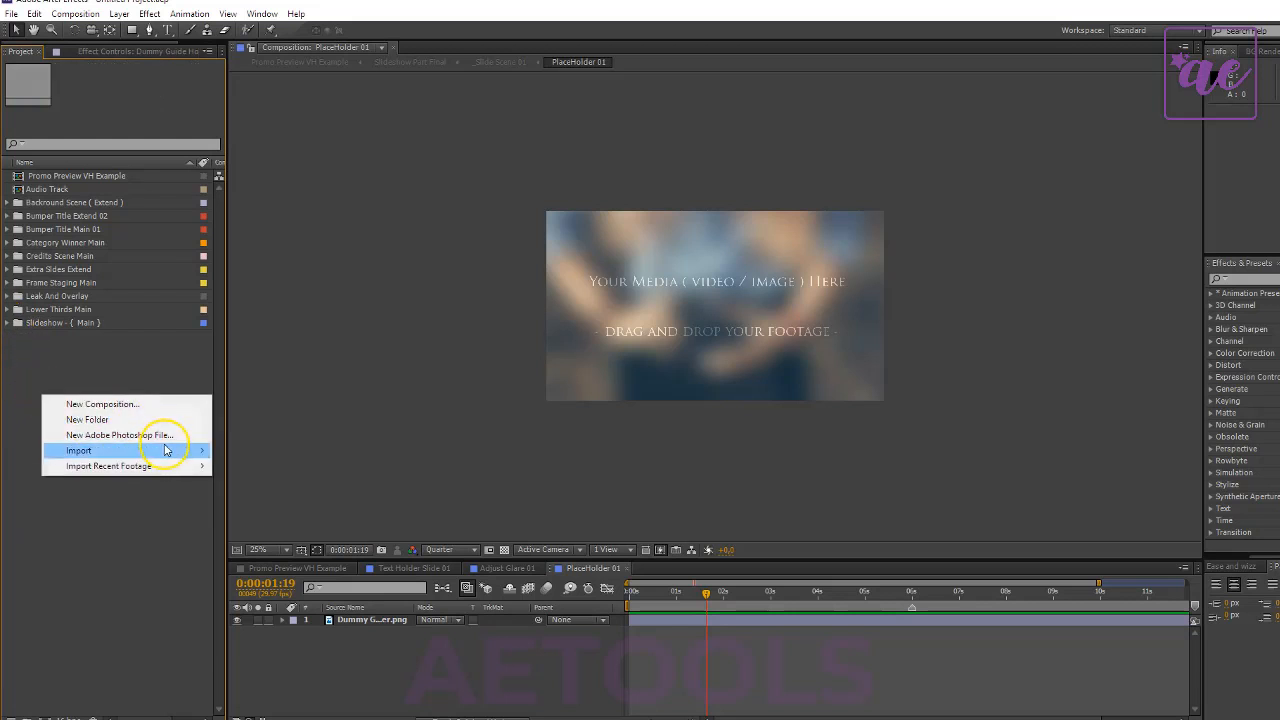
{"action": "left_click", "coordinate": [175, 547]}
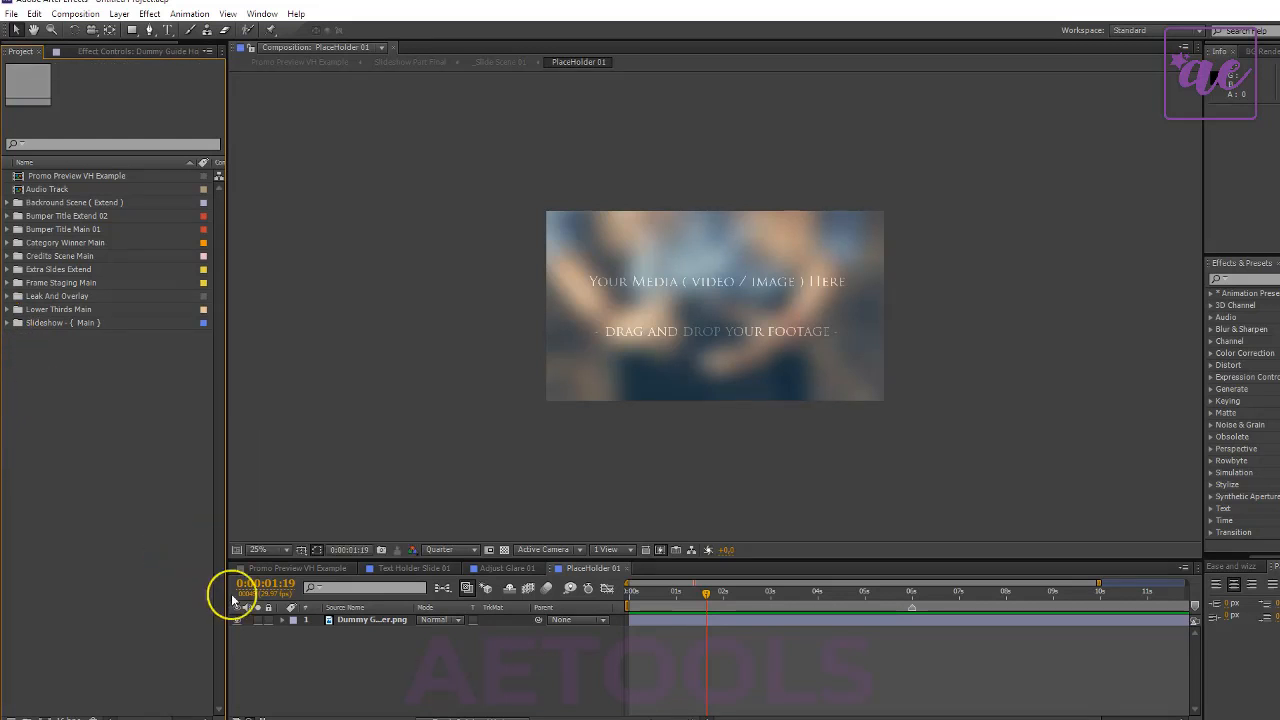
{"action": "left_click", "coordinate": [346, 655]}
- Return to the Promo Preview VH Example composition and preview the edited slide at 0:00:16:00
{"action": "left_click", "coordinate": [305, 568]}
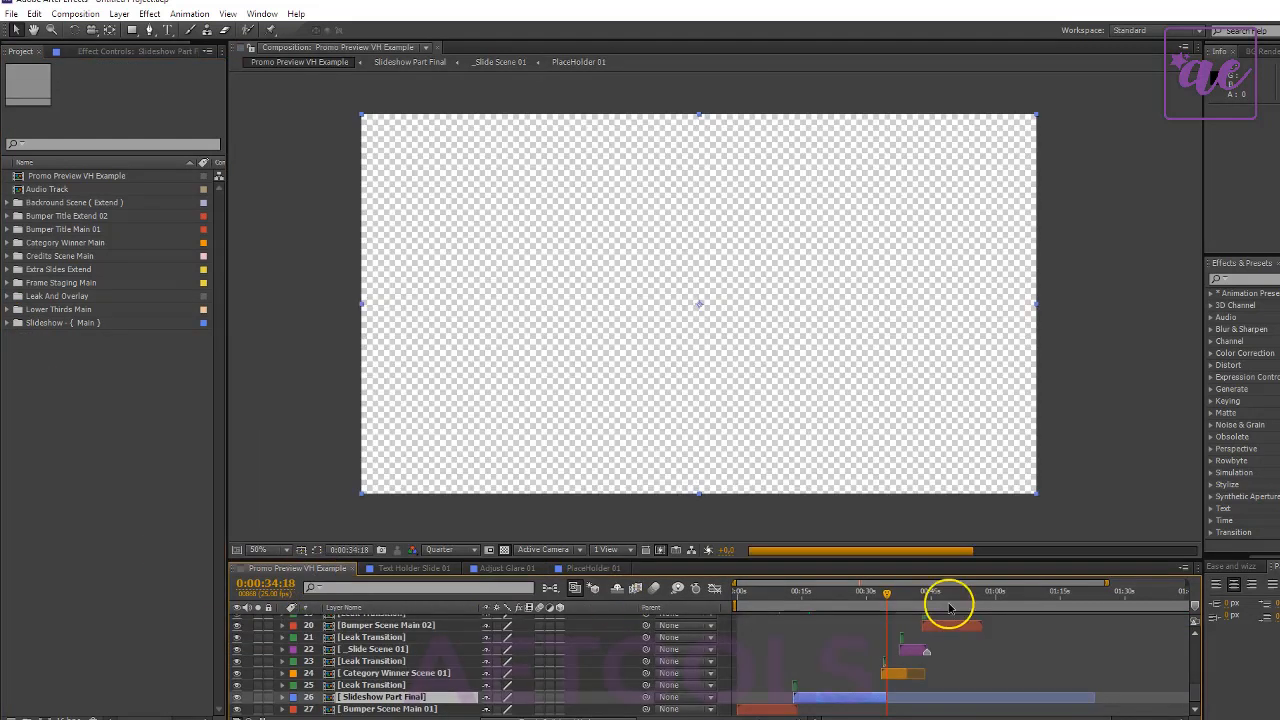
{"action": "left_click", "coordinate": [810, 600]}
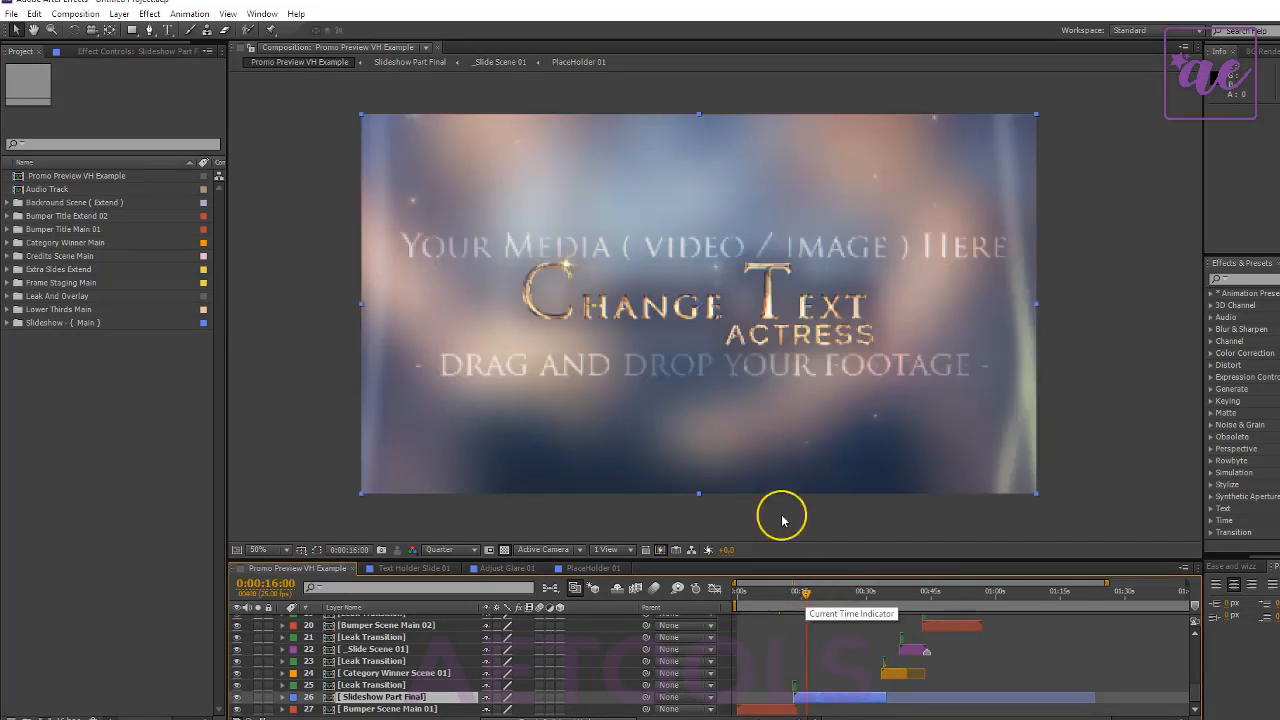
{"action": "double_click", "coordinate": [64, 330]}
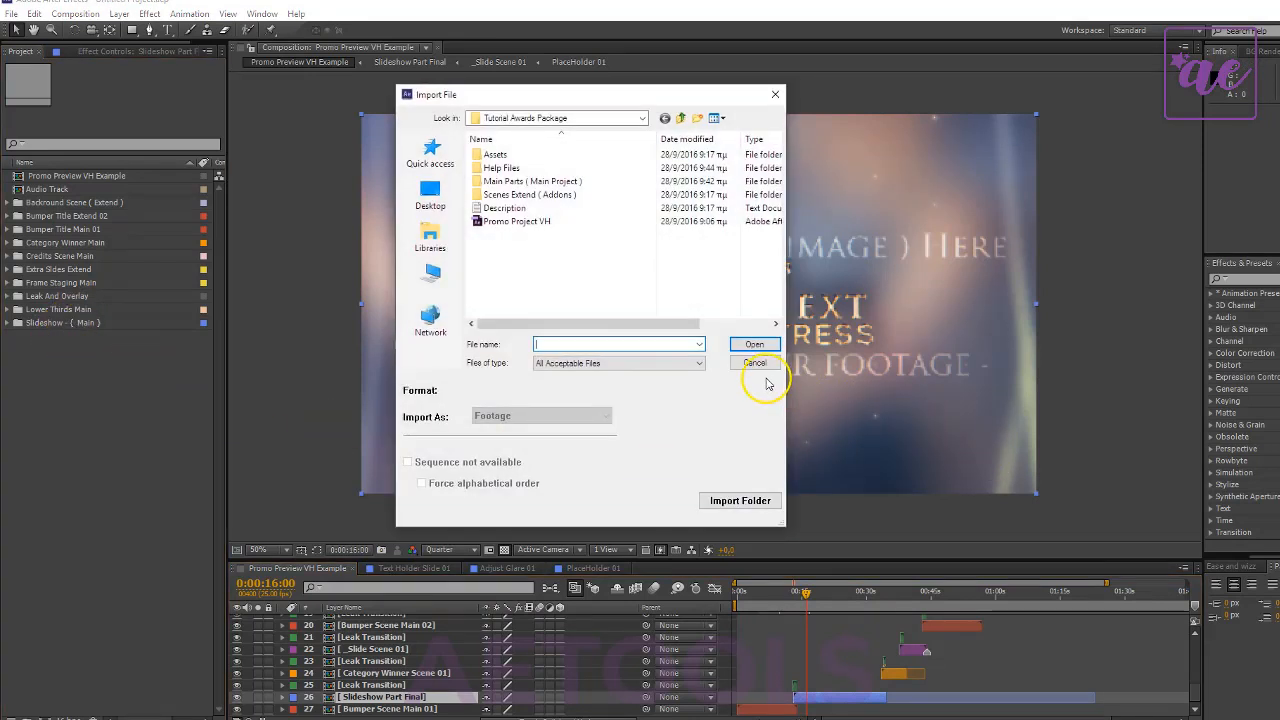
{"action": "left_click", "coordinate": [755, 363]}
- Select the Category Winner Scene 01 layer, go to 0:00:36:18 and open Category Winner Text Holder 01 from the Category Winner Main folder
{"action": "left_click", "coordinate": [371, 675]}
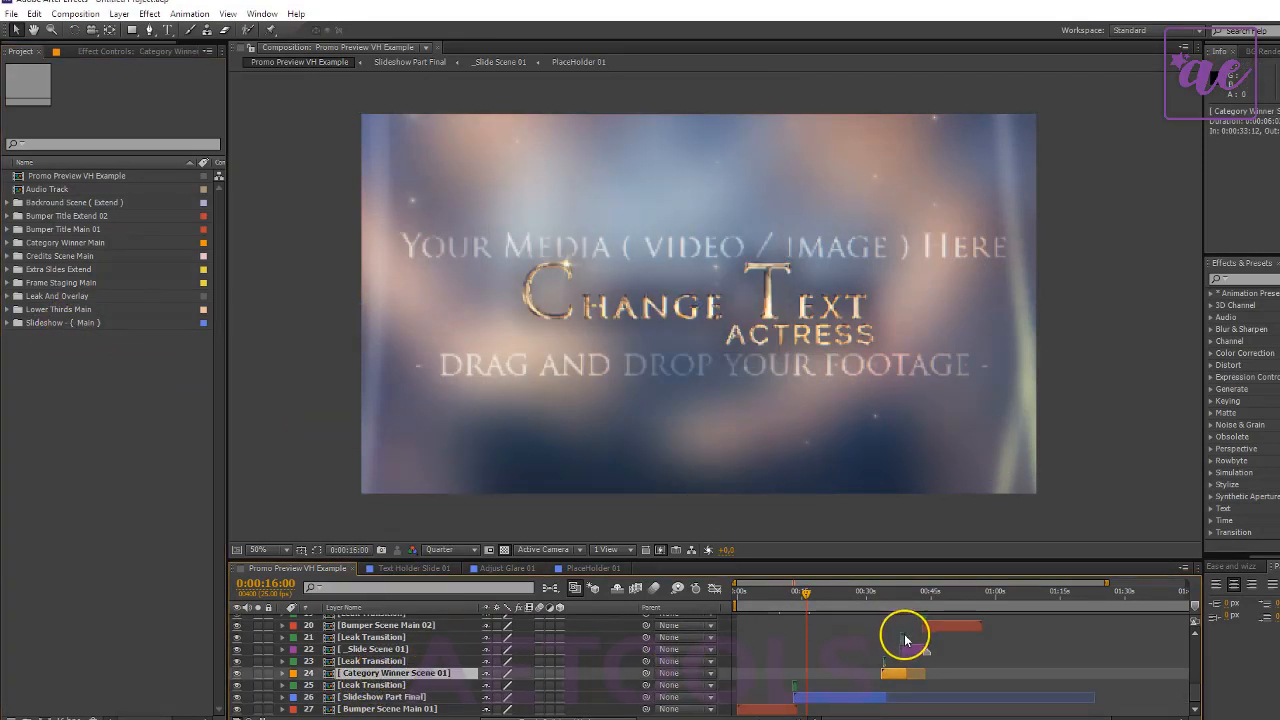
{"action": "left_click", "coordinate": [895, 592]}
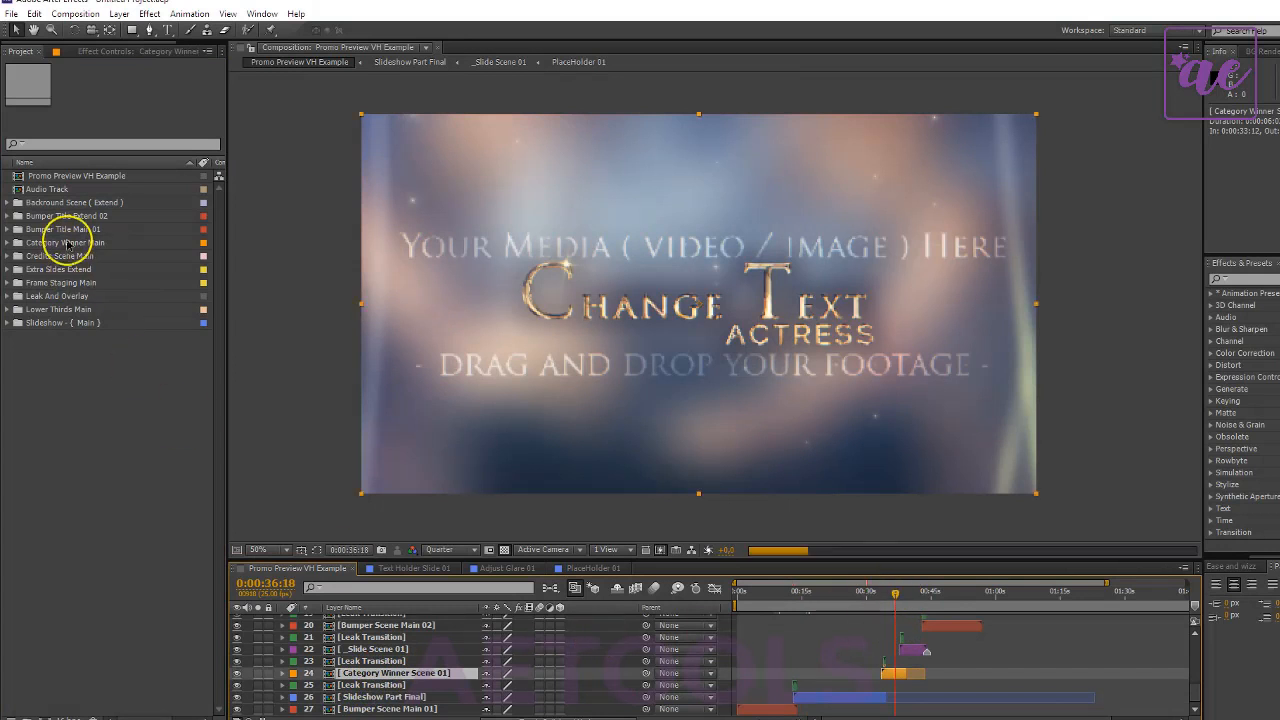
{"action": "left_click", "coordinate": [7, 242]}
{"action": "left_click", "coordinate": [50, 269]}
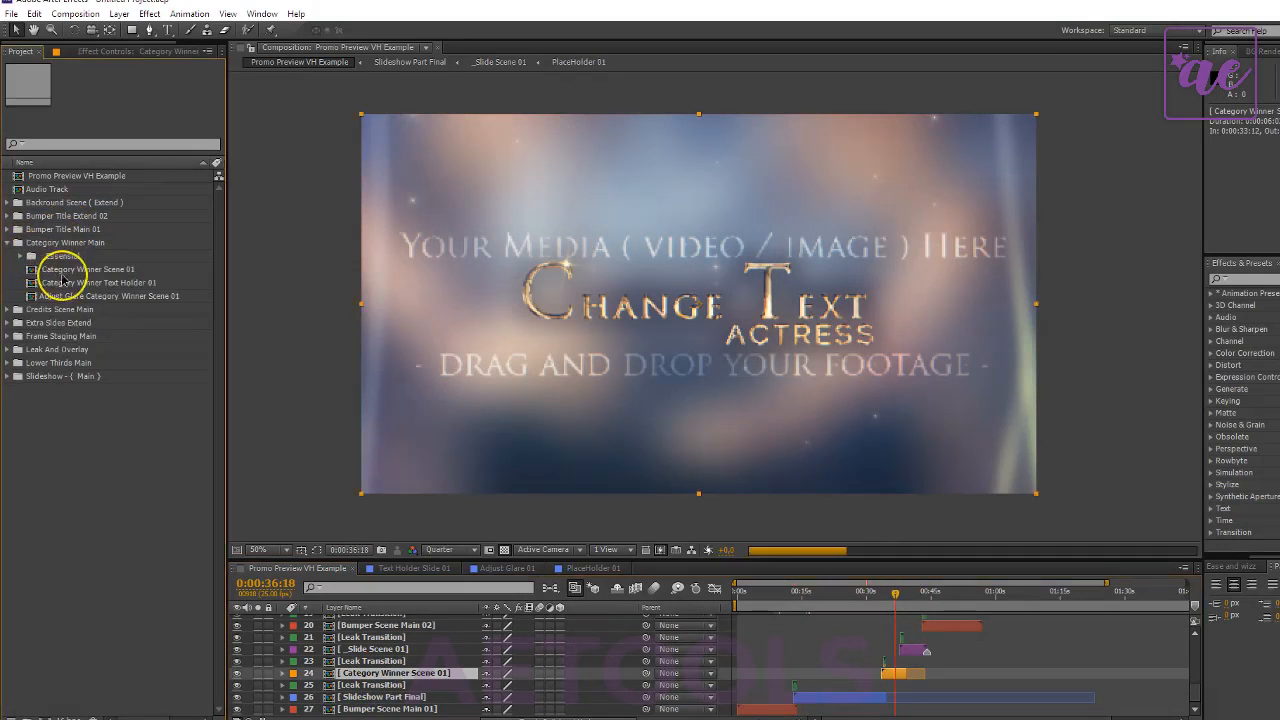
{"action": "left_click", "coordinate": [108, 283]}
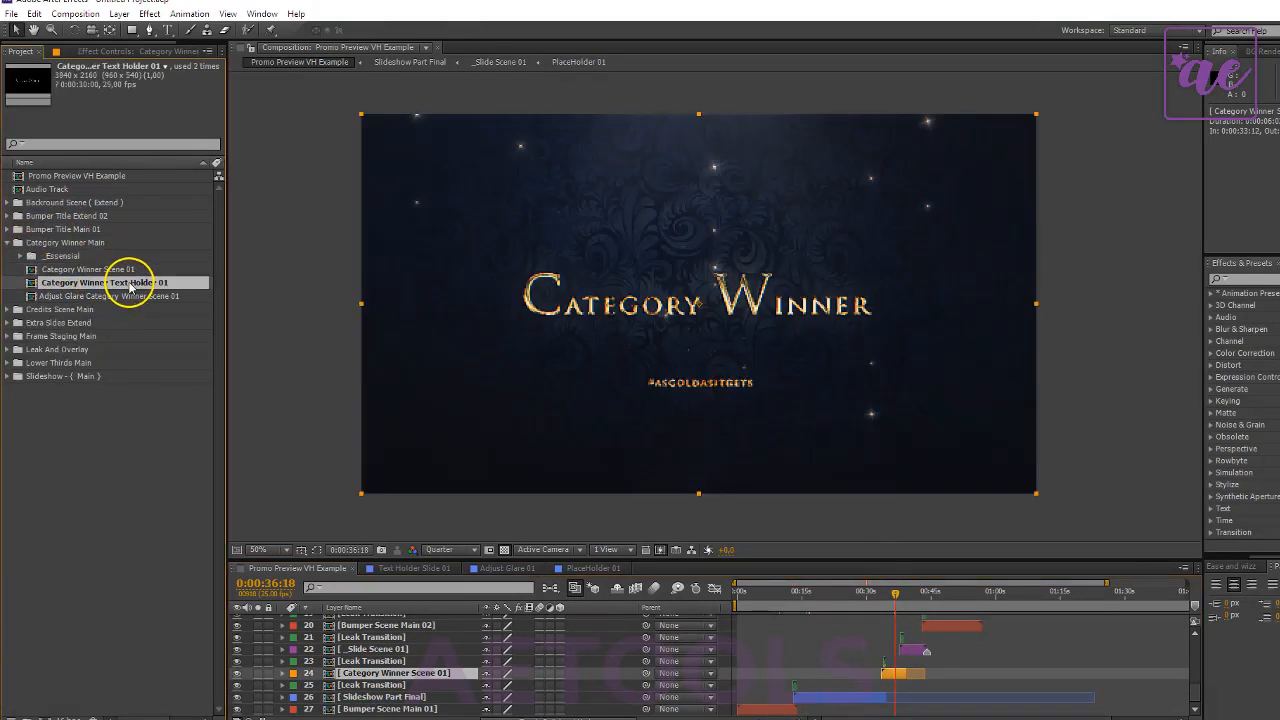
{"action": "double_click", "coordinate": [130, 285]}
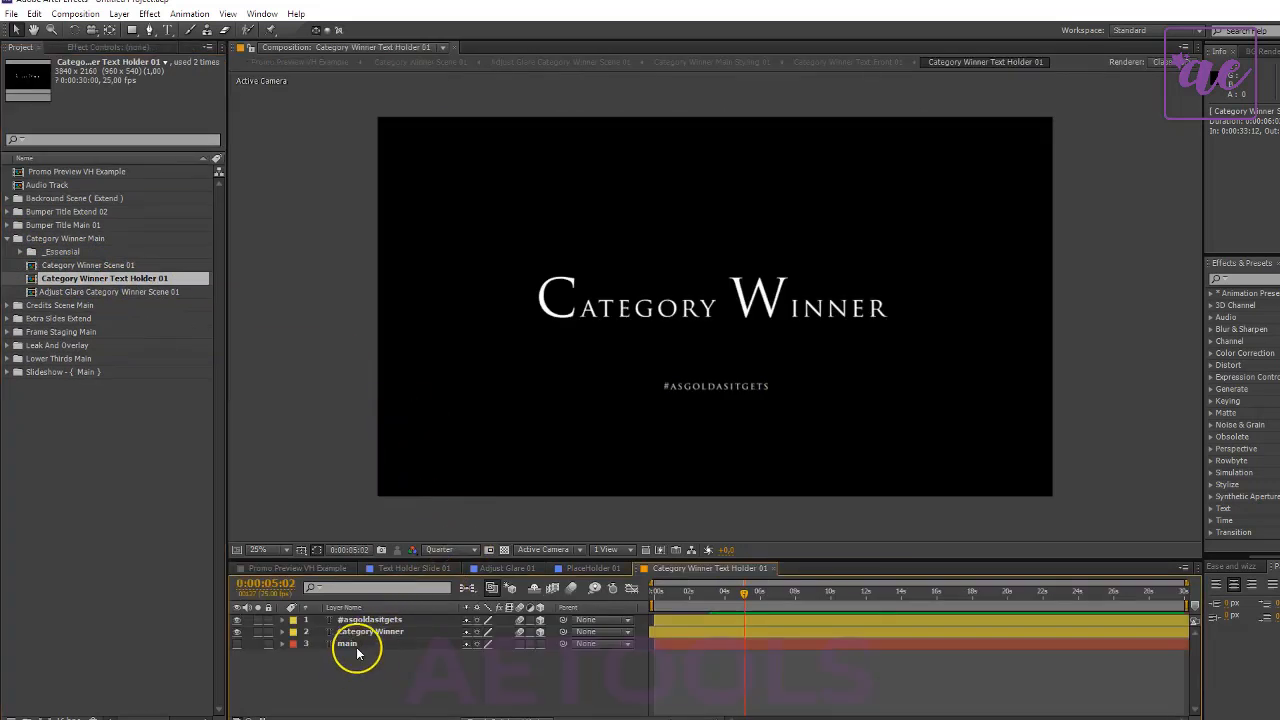
- Replace the "Category Winner" title text with "You Won"
{"action": "double_click", "coordinate": [372, 630]}
{"action": "left_click_drag", "start_coordinate": [551, 292], "coordinate": [553, 298]}
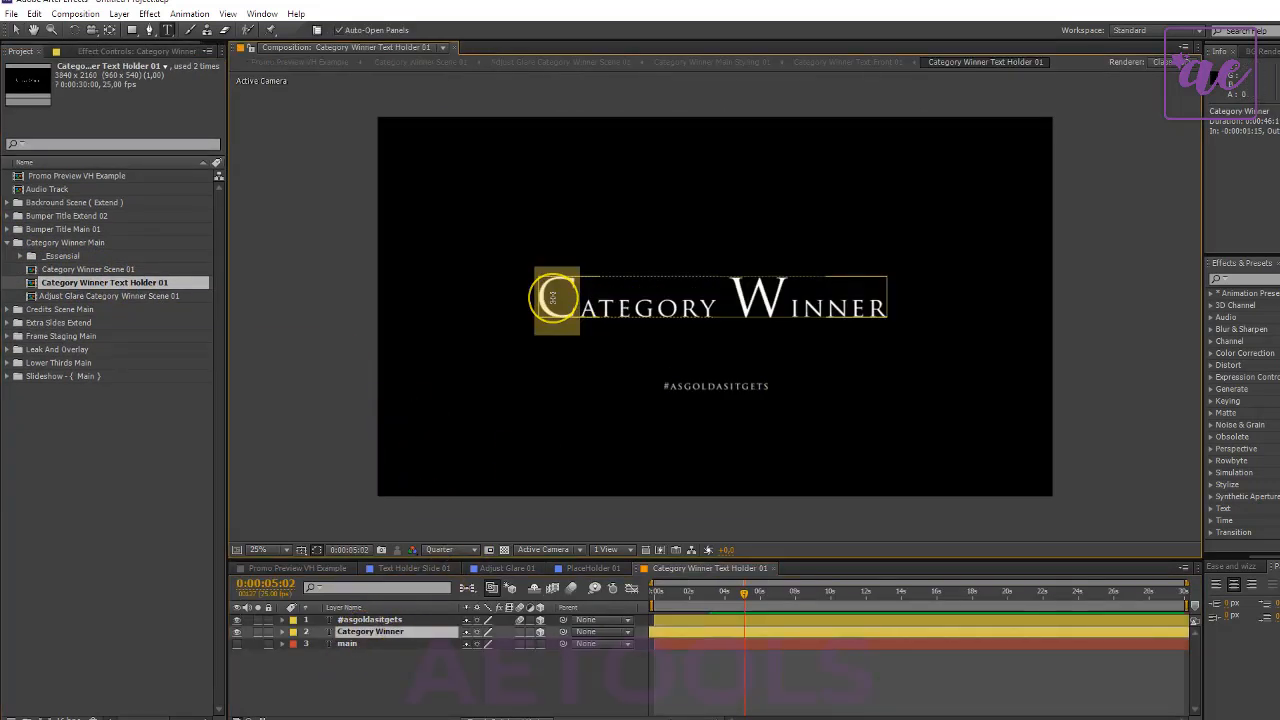
{"action": "type", "text": "Y"}
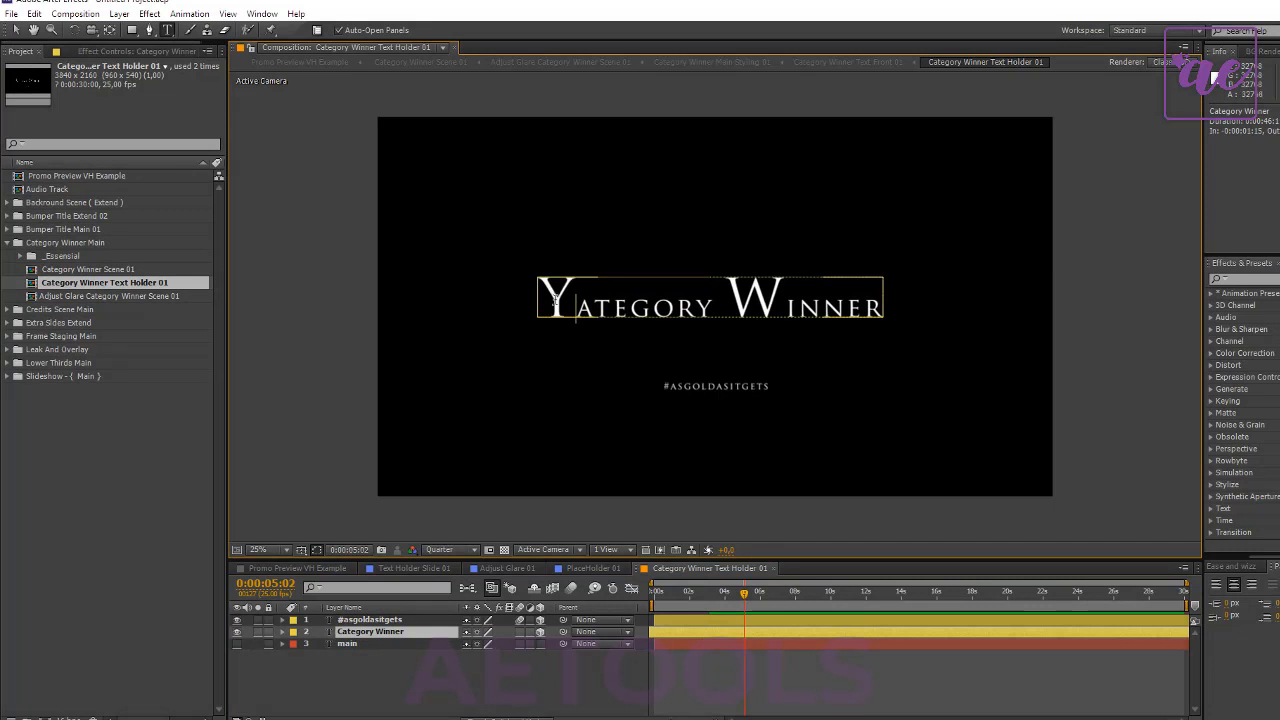
{"action": "left_click_drag", "start_coordinate": [576, 300], "coordinate": [706, 308]}
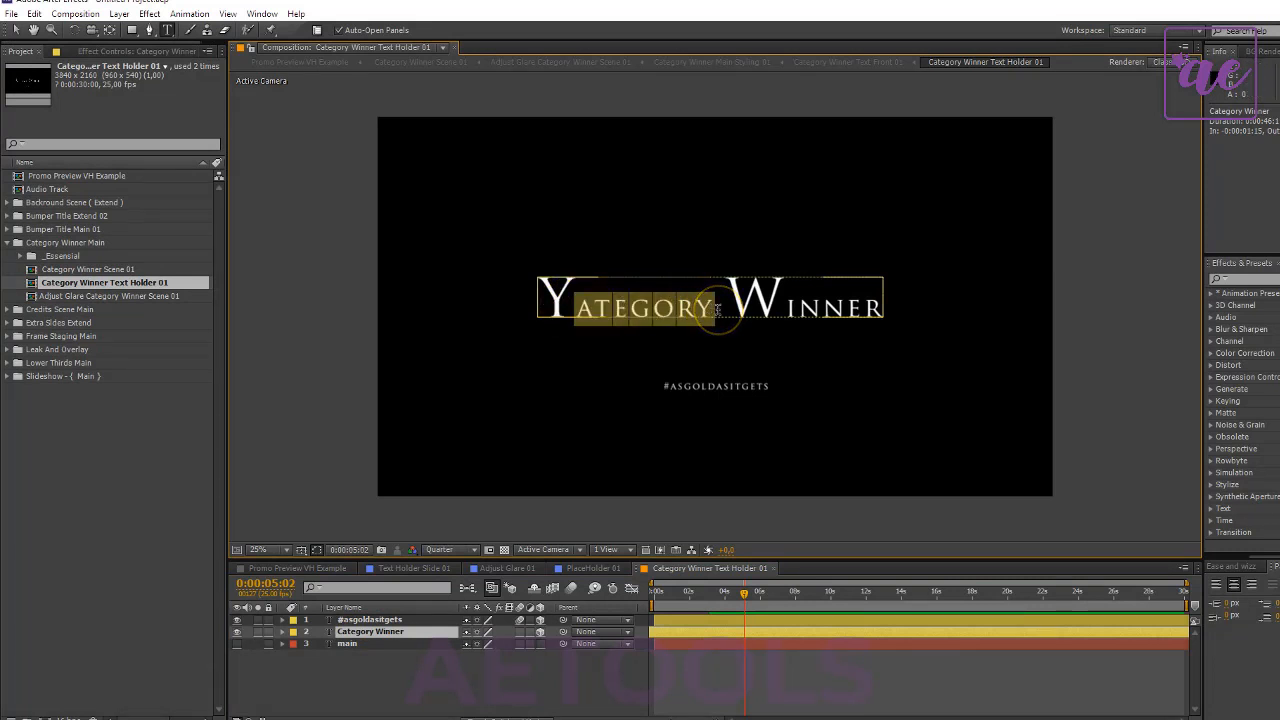
{"action": "type", "text": "ou"}
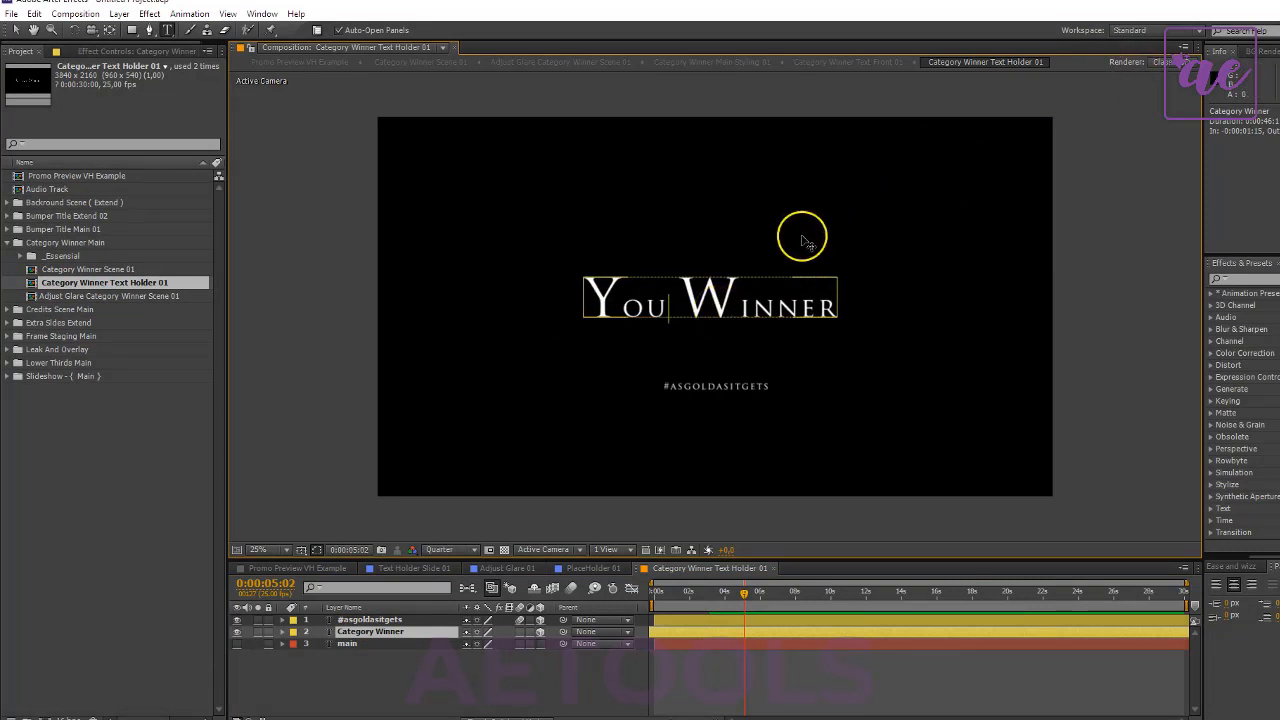
{"action": "left_click_drag", "start_coordinate": [740, 306], "coordinate": [964, 312]}
{"action": "type", "text": "on"}
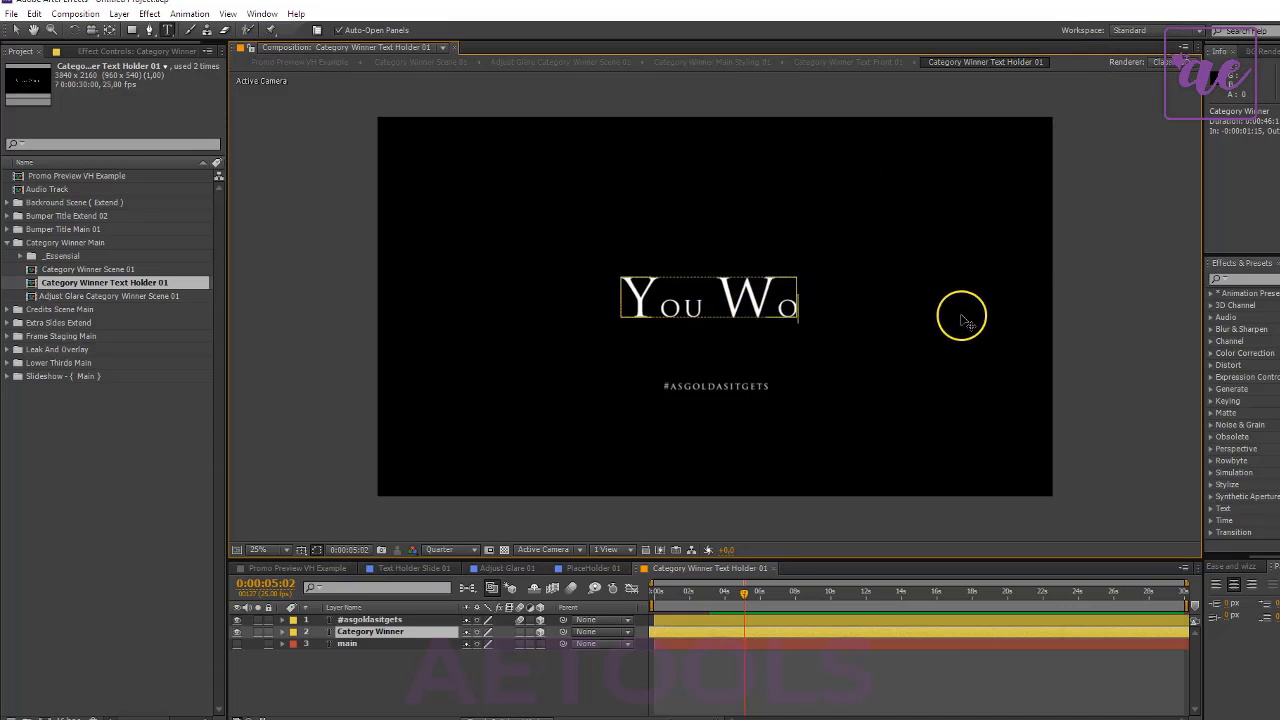
{"action": "left_click", "coordinate": [370, 663]}
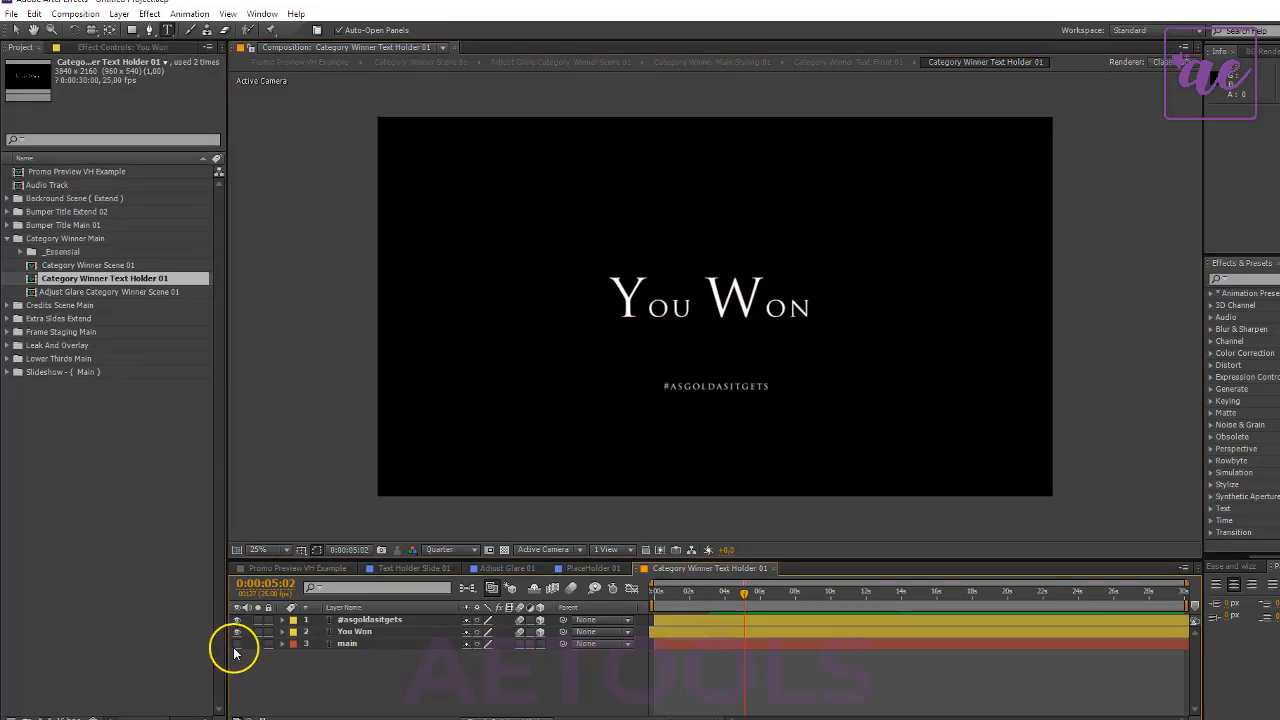
- Show the hidden main text layer, set its text to "an oscar" and move it about 552 px left beneath the title
{"action": "left_click", "coordinate": [237, 643]}
{"action": "left_click", "coordinate": [378, 643]}
{"action": "type", "text": "a"}
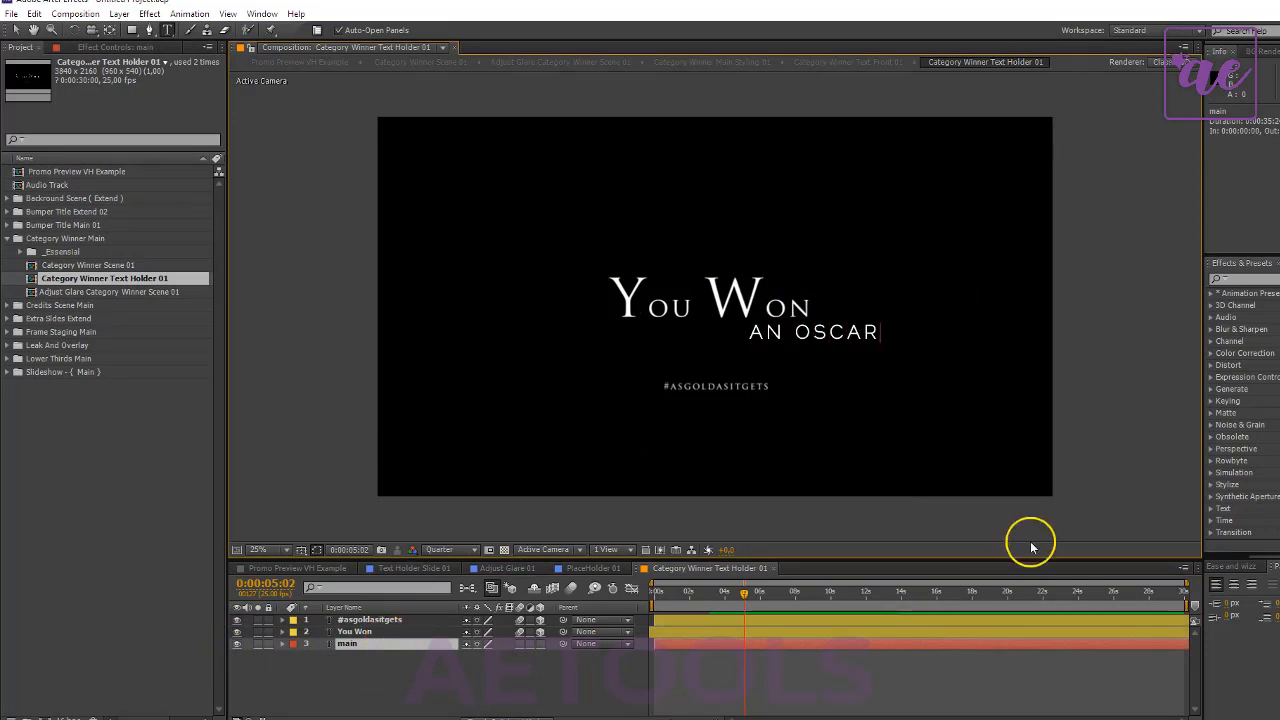
{"action": "left_click_drag", "start_coordinate": [1030, 412], "coordinate": [932, 423]}
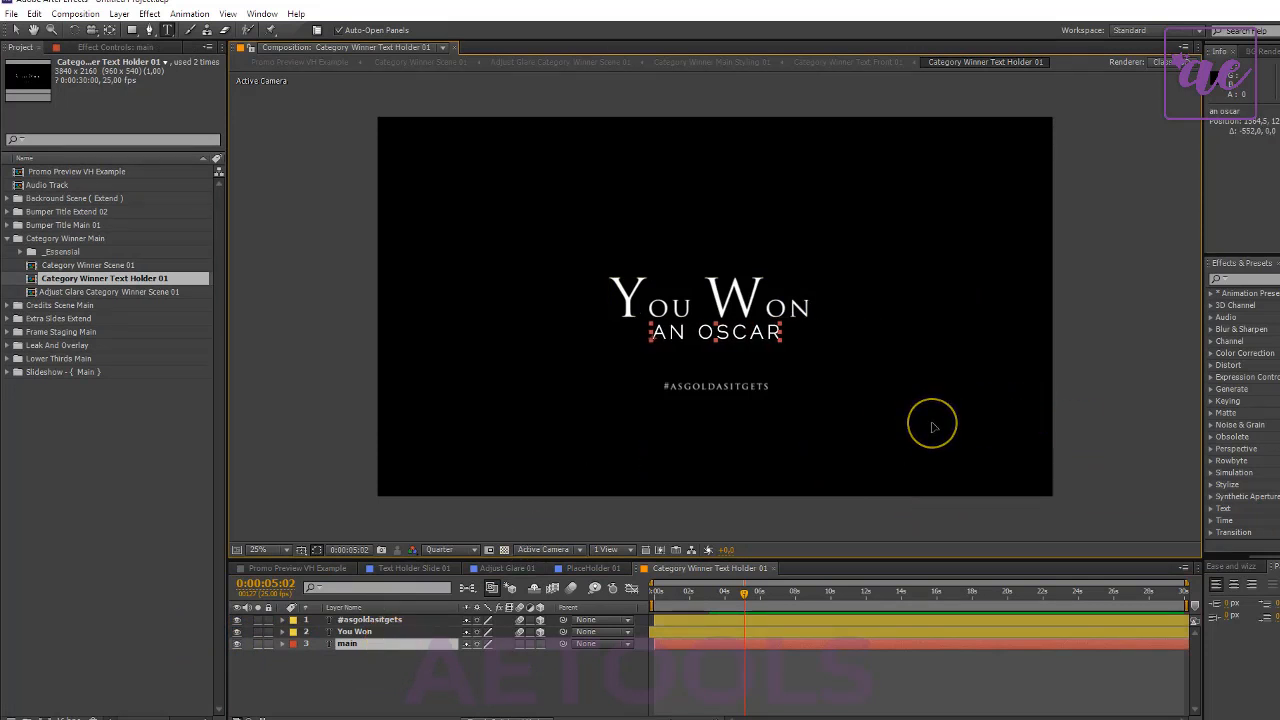
- Move the "You Won" title 32 px right to centre it and return to the Promo Preview VH Example composition
{"action": "left_click", "coordinate": [389, 632]}
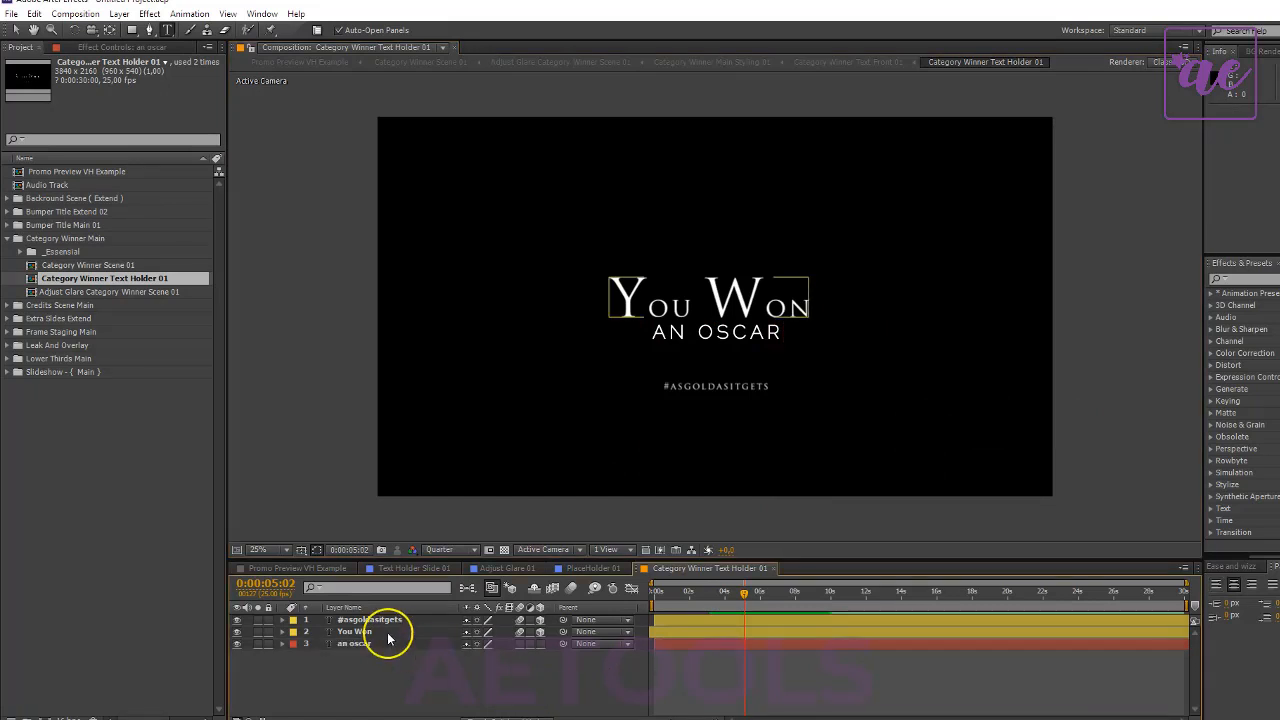
{"action": "left_click_drag", "start_coordinate": [727, 300], "coordinate": [733, 300]}
{"action": "left_click", "coordinate": [323, 567]}
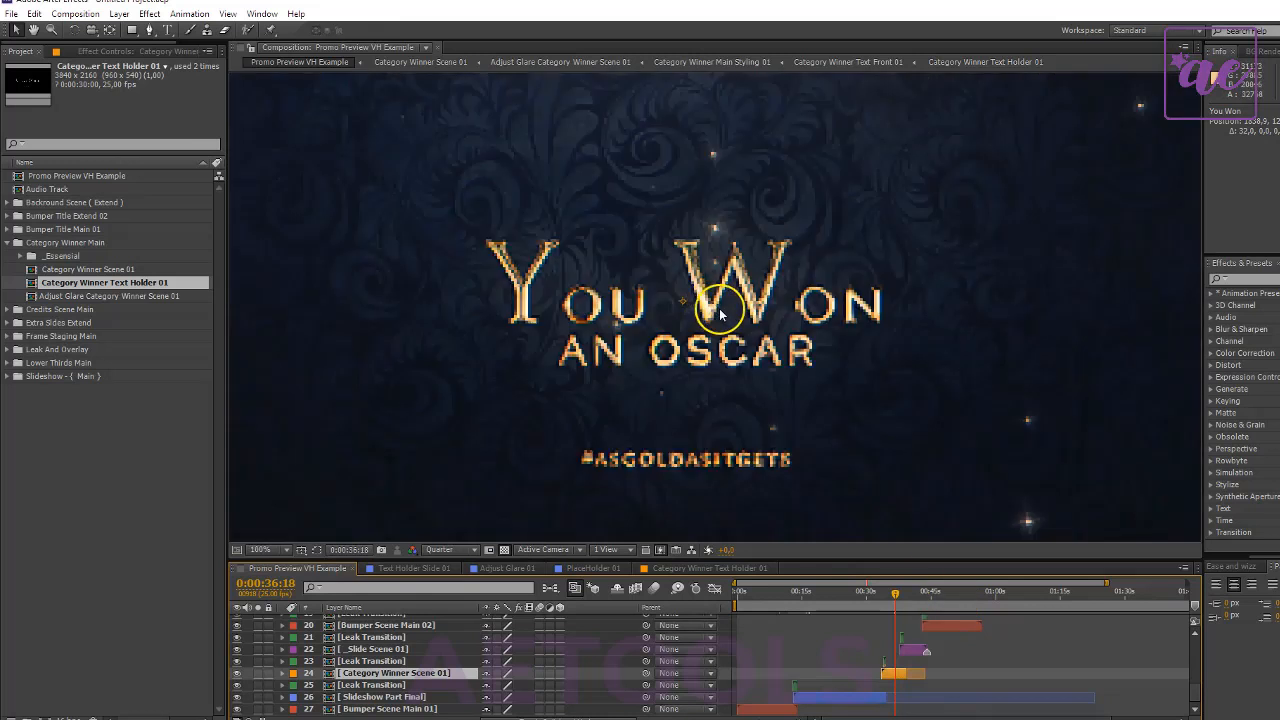
- Collapse the Category Winner Main folder, then select the _Slide Scene 01 layer and go to 0:00:40:20
{"action": "left_click", "coordinate": [7, 243]}
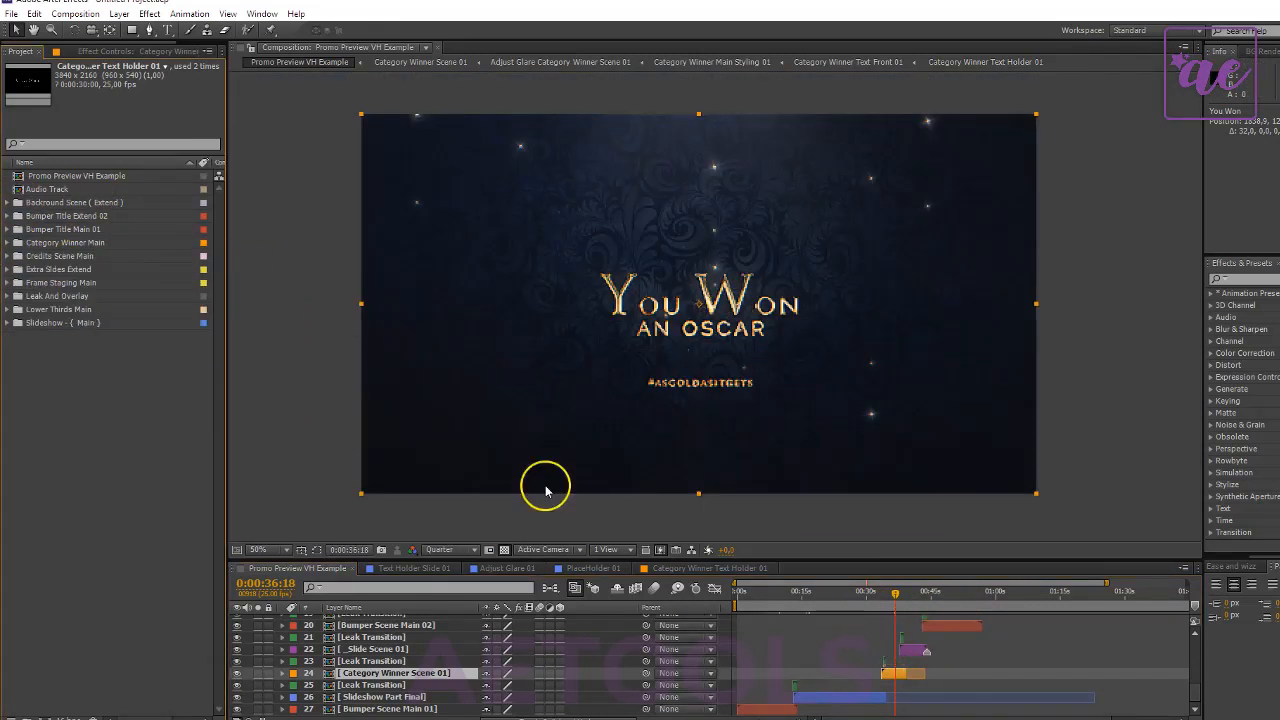
{"action": "left_click", "coordinate": [916, 652]}
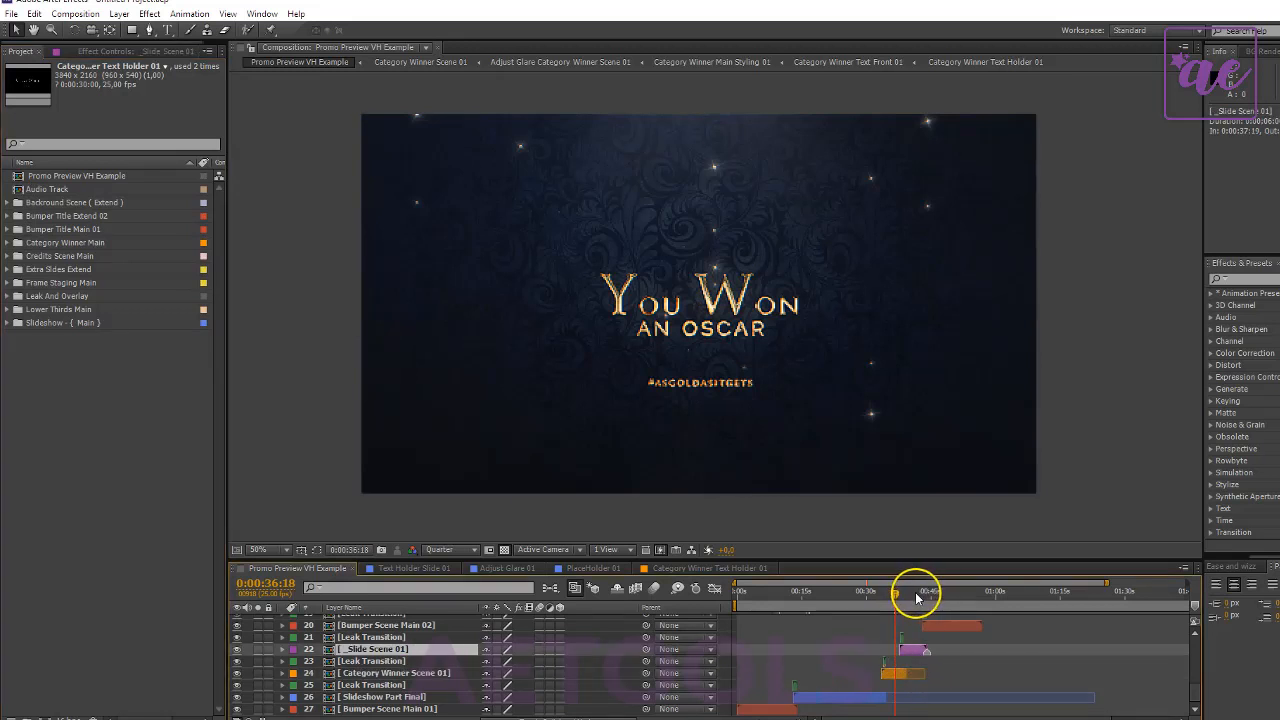
{"action": "left_click", "coordinate": [912, 593]}
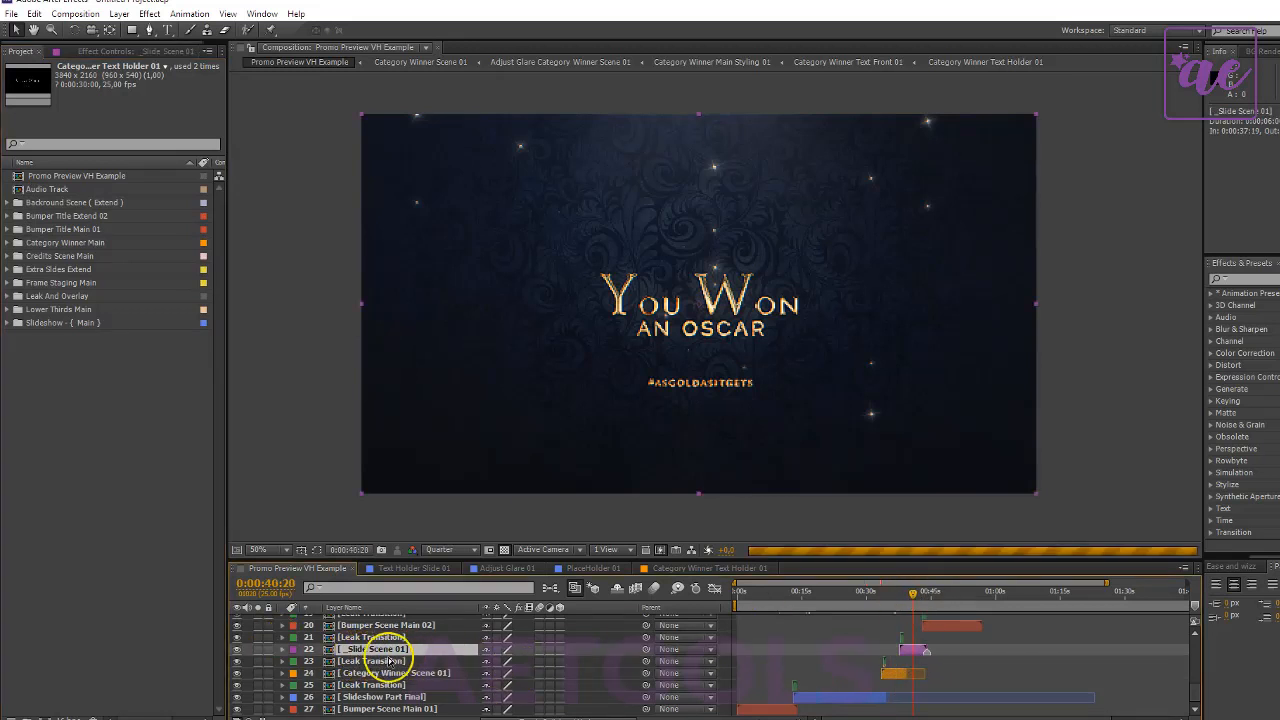
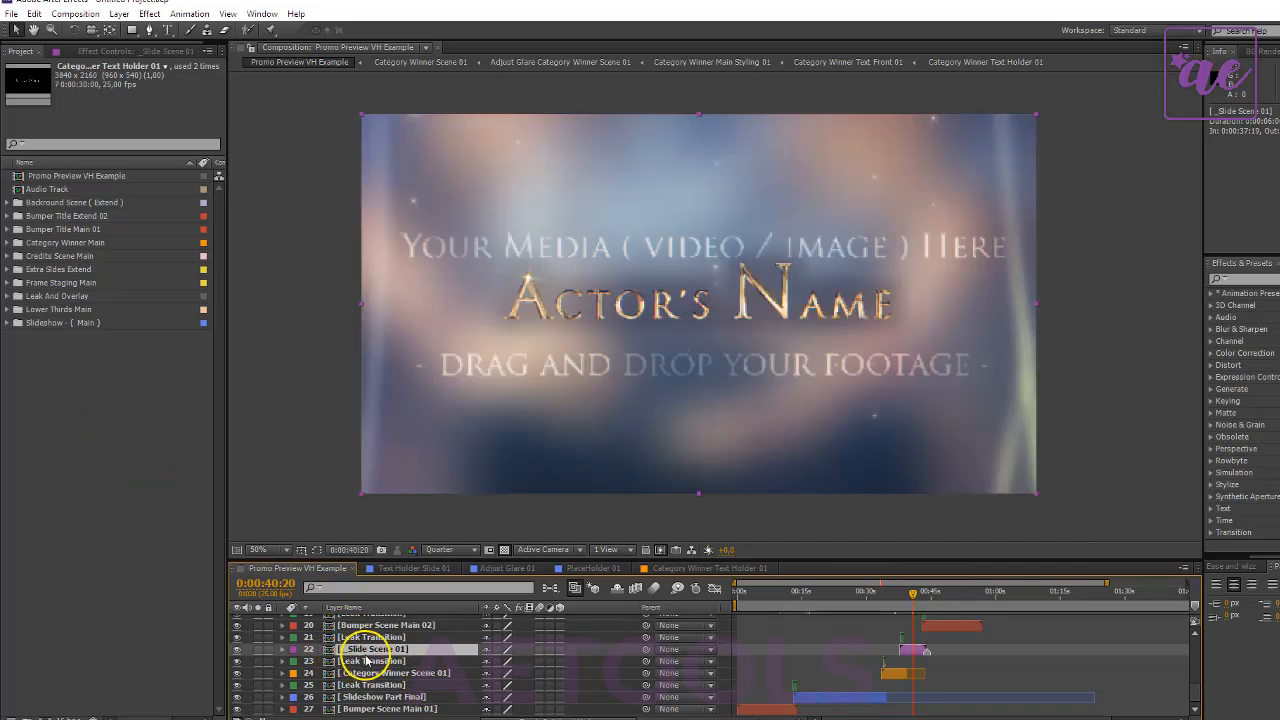
- Expand the Extra Sides Extend folder to review its slide subfolders, and collapse all four _Slide Extend Main folders
{"action": "double_click", "coordinate": [66, 270]}
{"action": "left_click", "coordinate": [70, 283]}
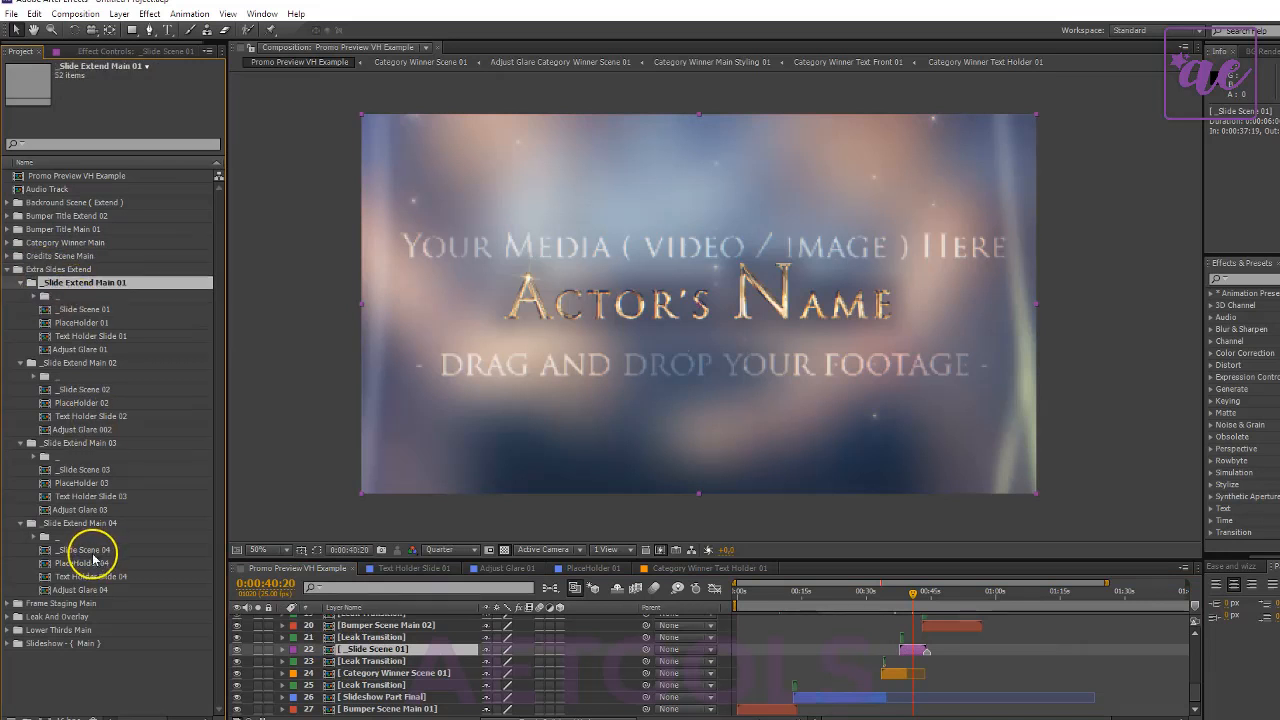
{"action": "left_click", "coordinate": [94, 523], "text": "shift"}
{"action": "left_click", "coordinate": [22, 288]}
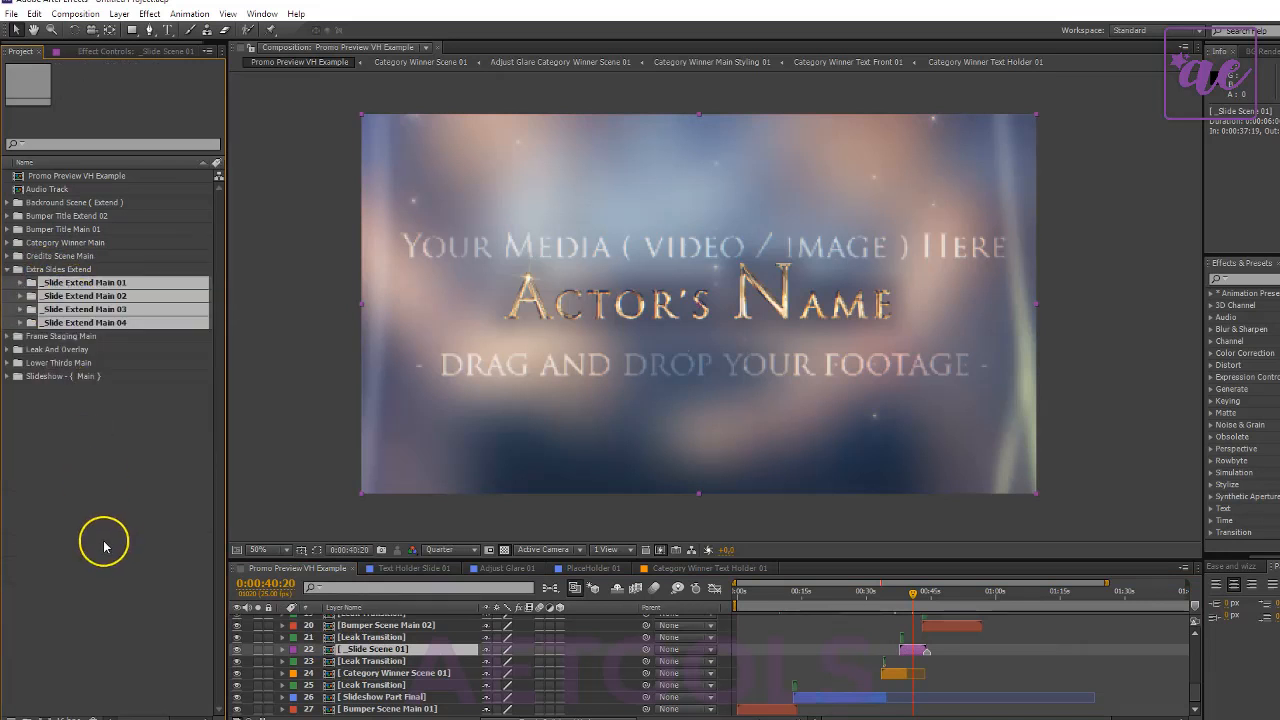
{"action": "left_click", "coordinate": [371, 651]}
{"action": "double_click", "coordinate": [55, 283]}
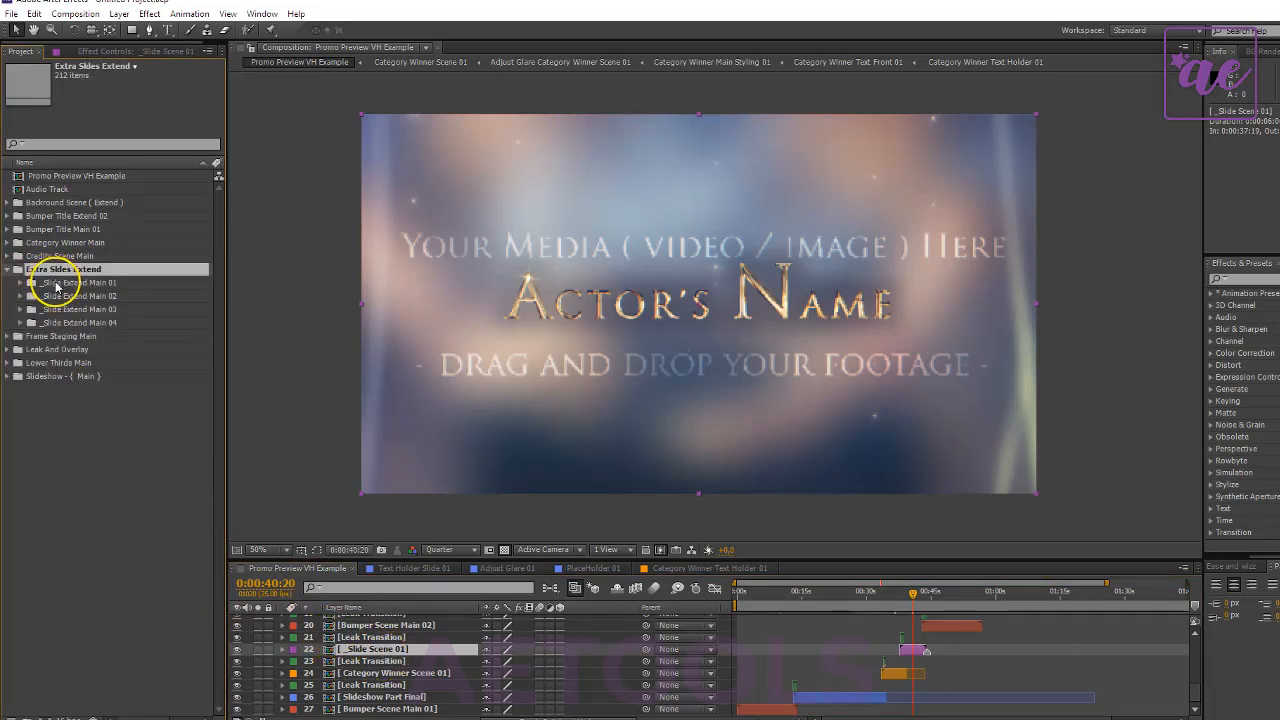
- Open the Text Holder Slide 01, PlaceHolder 01 and Adjust Glare 01 compositions from the _Slide Extend Main 01 folder
{"action": "left_click", "coordinate": [98, 310]}
{"action": "left_click", "coordinate": [108, 335]}
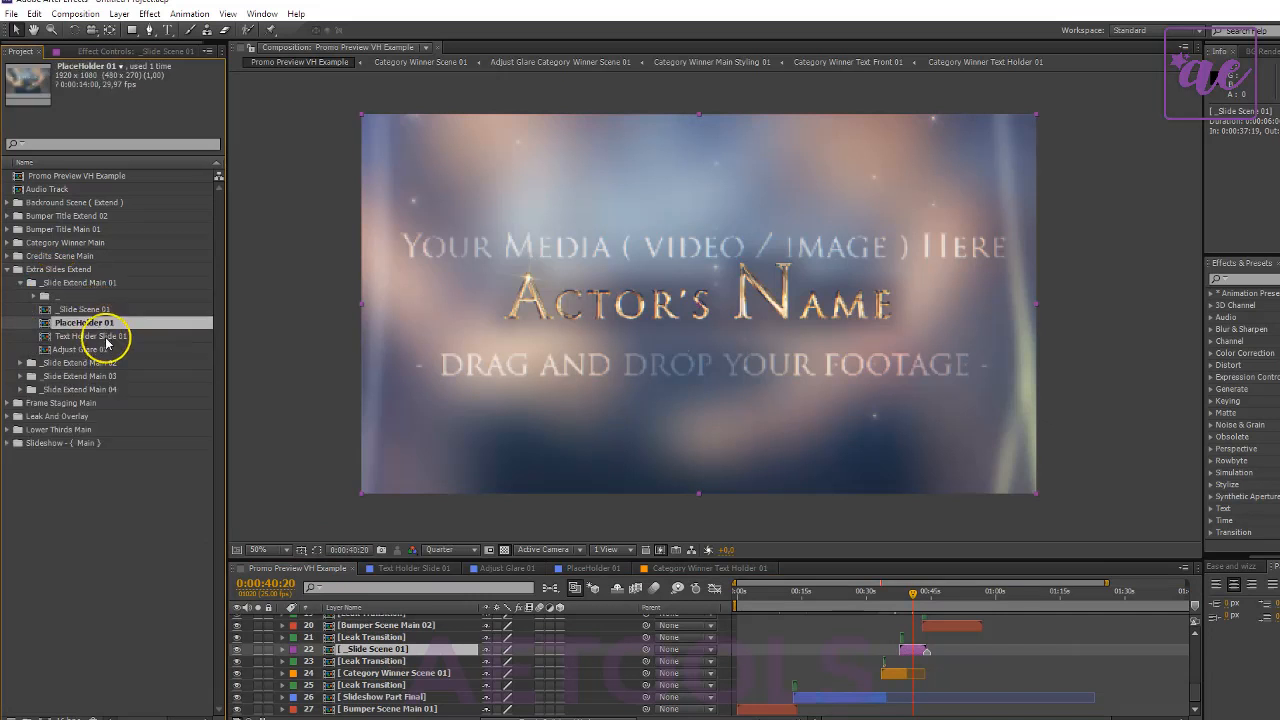
{"action": "left_click", "coordinate": [112, 351]}
{"action": "left_click", "coordinate": [118, 337]}
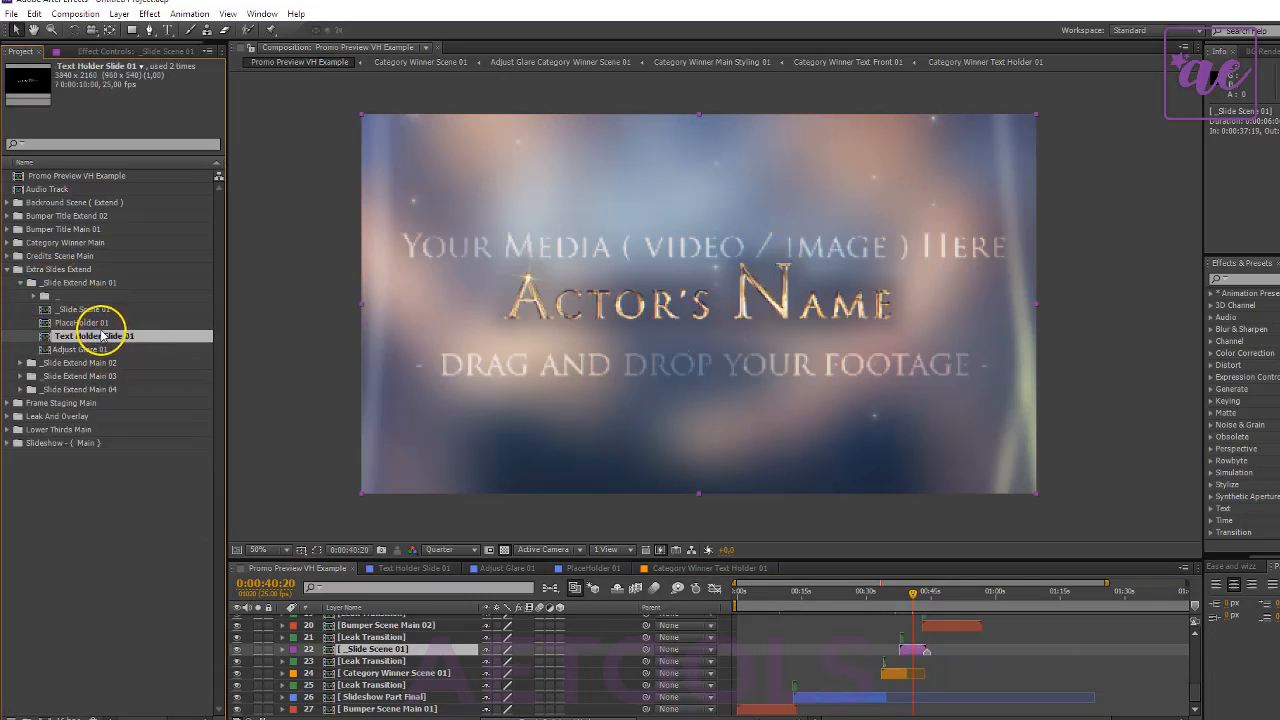
{"action": "double_click", "coordinate": [103, 337]}
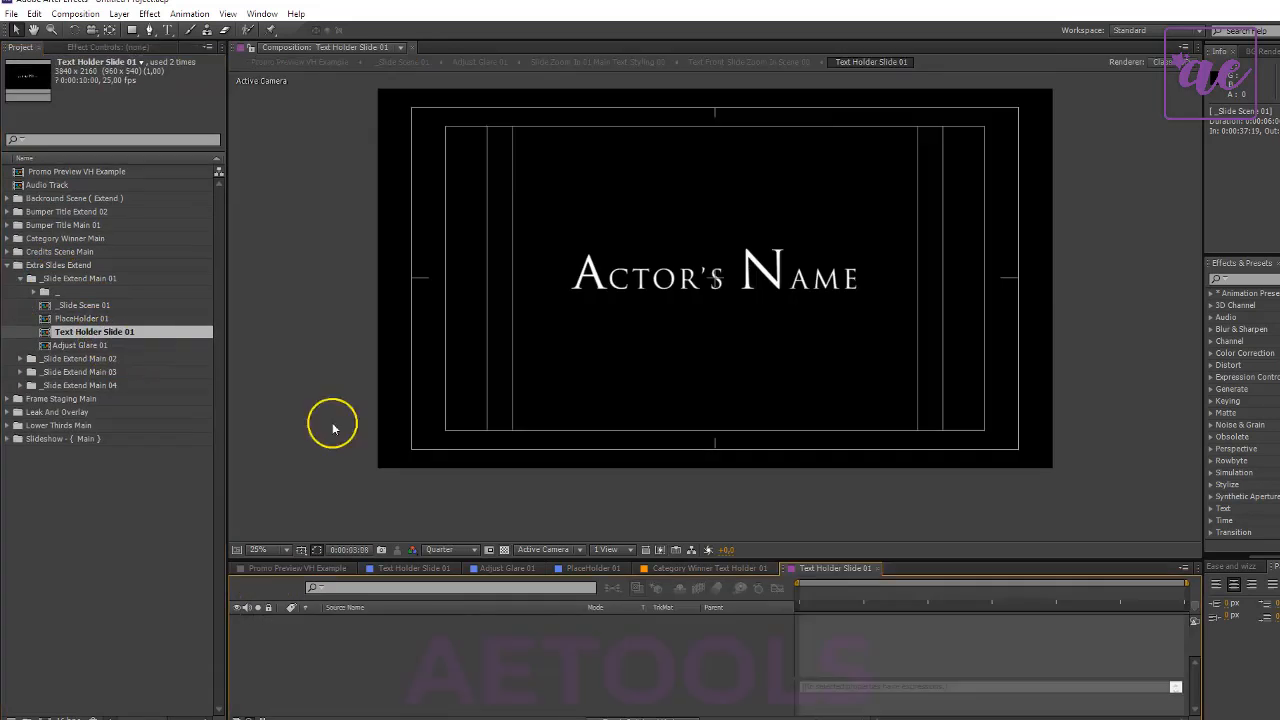
{"action": "double_click", "coordinate": [85, 319]}
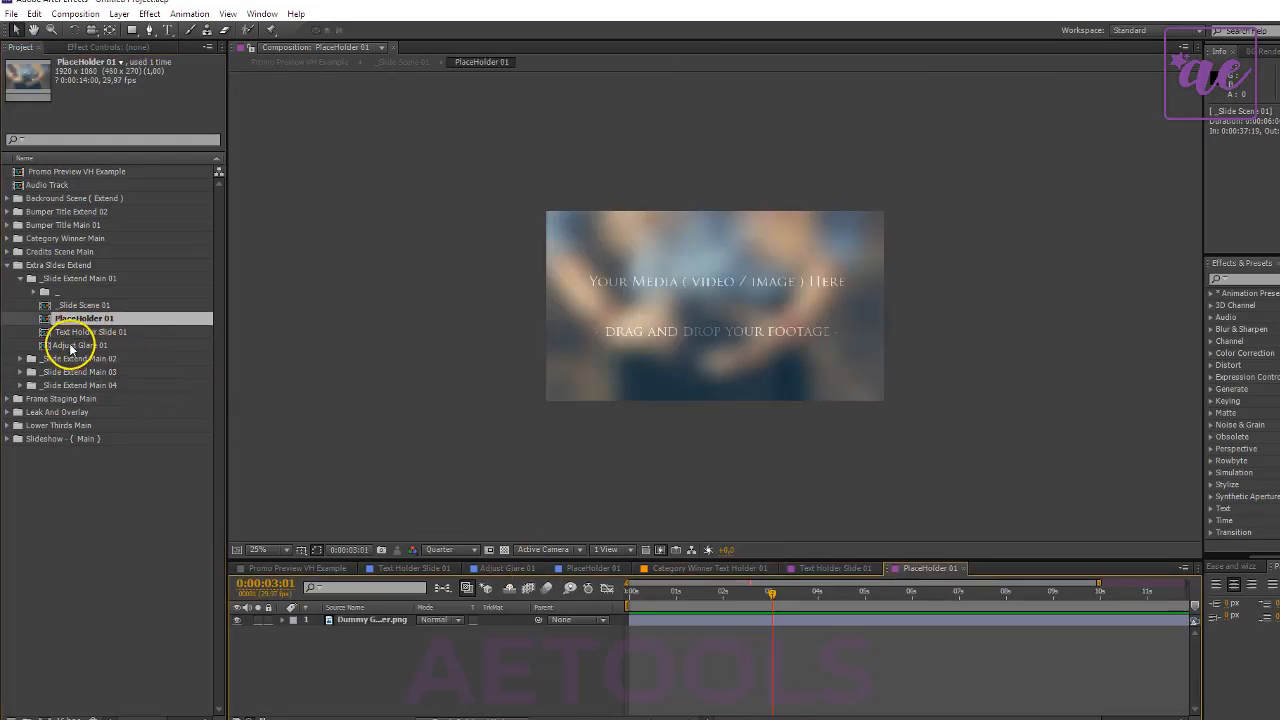
{"action": "double_click", "coordinate": [72, 345]}
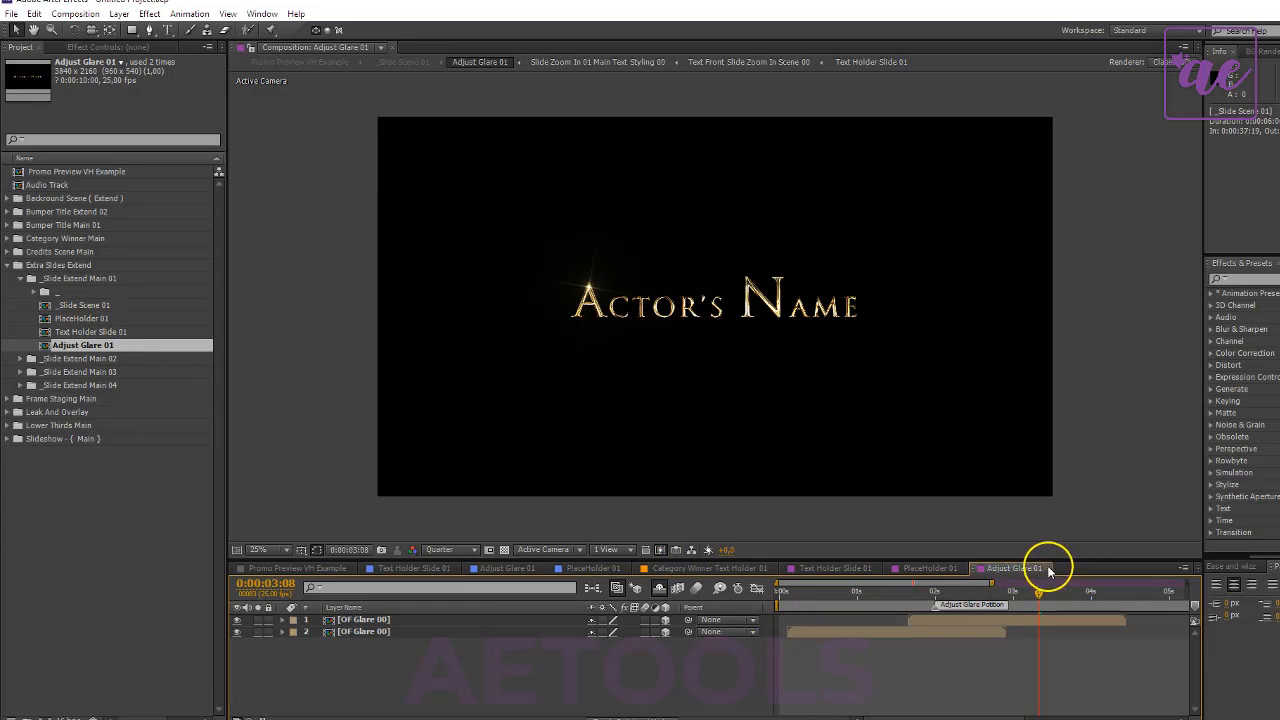
- Close every open composition except Promo Preview VH Example and collapse the Extra Sides Extend folder
{"action": "left_click", "coordinate": [1047, 569]}
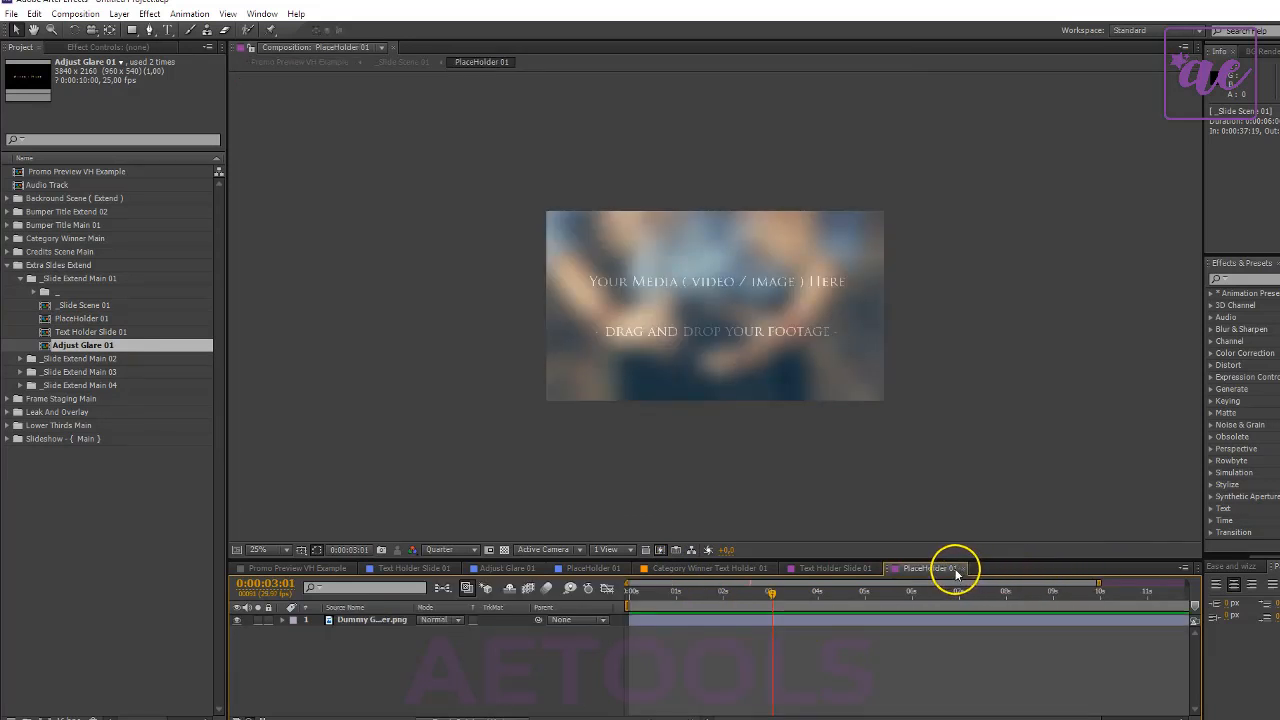
{"action": "left_click", "coordinate": [962, 569]}
{"action": "left_click", "coordinate": [877, 567]}
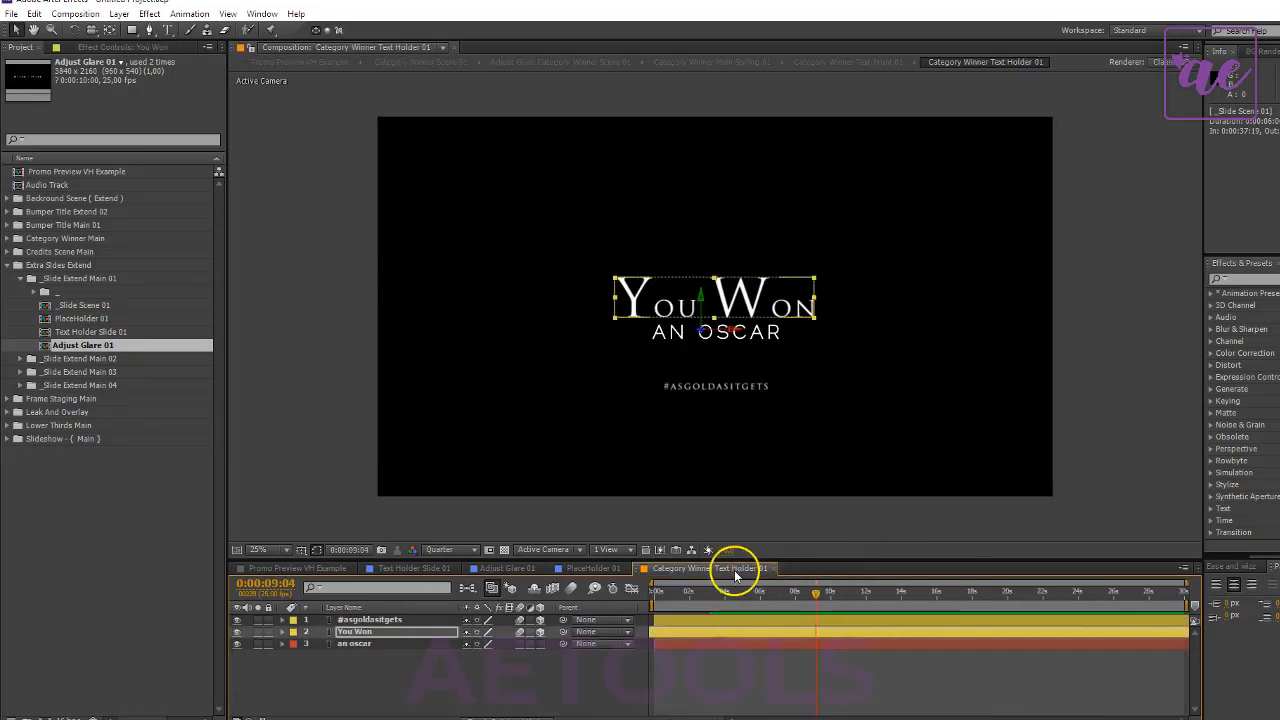
{"action": "left_click", "coordinate": [773, 569]}
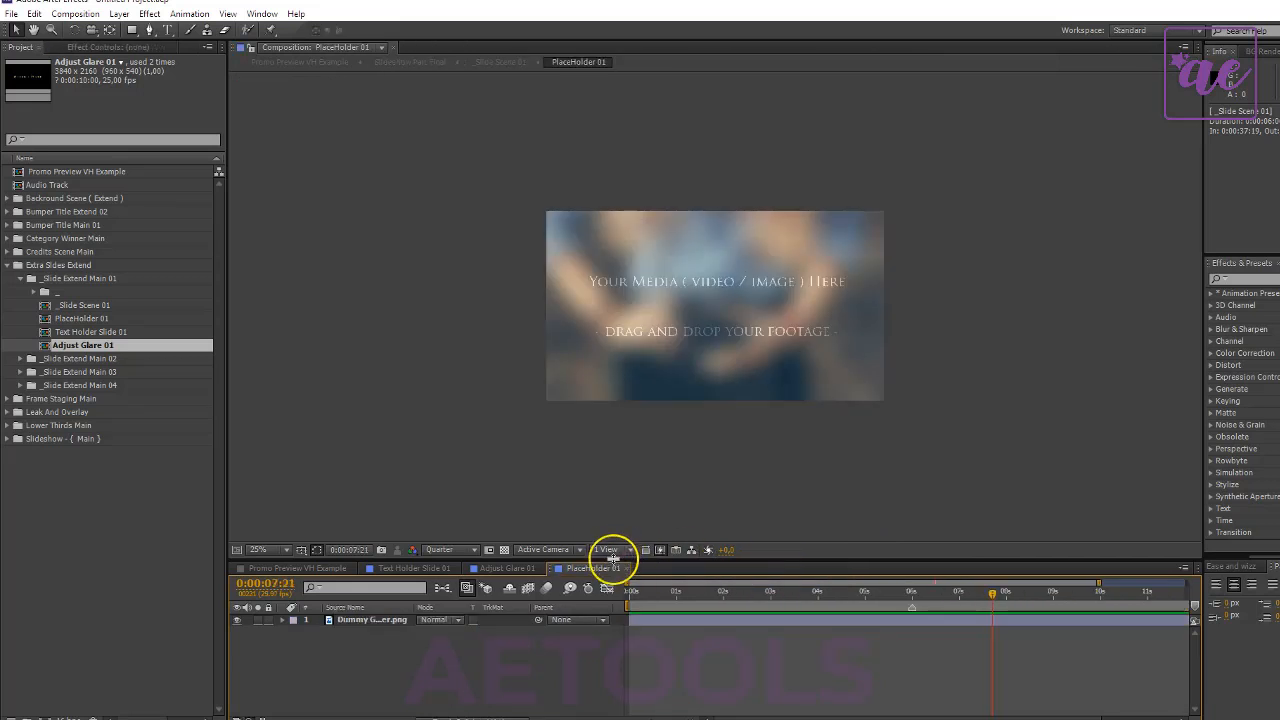
{"action": "left_click", "coordinate": [625, 569]}
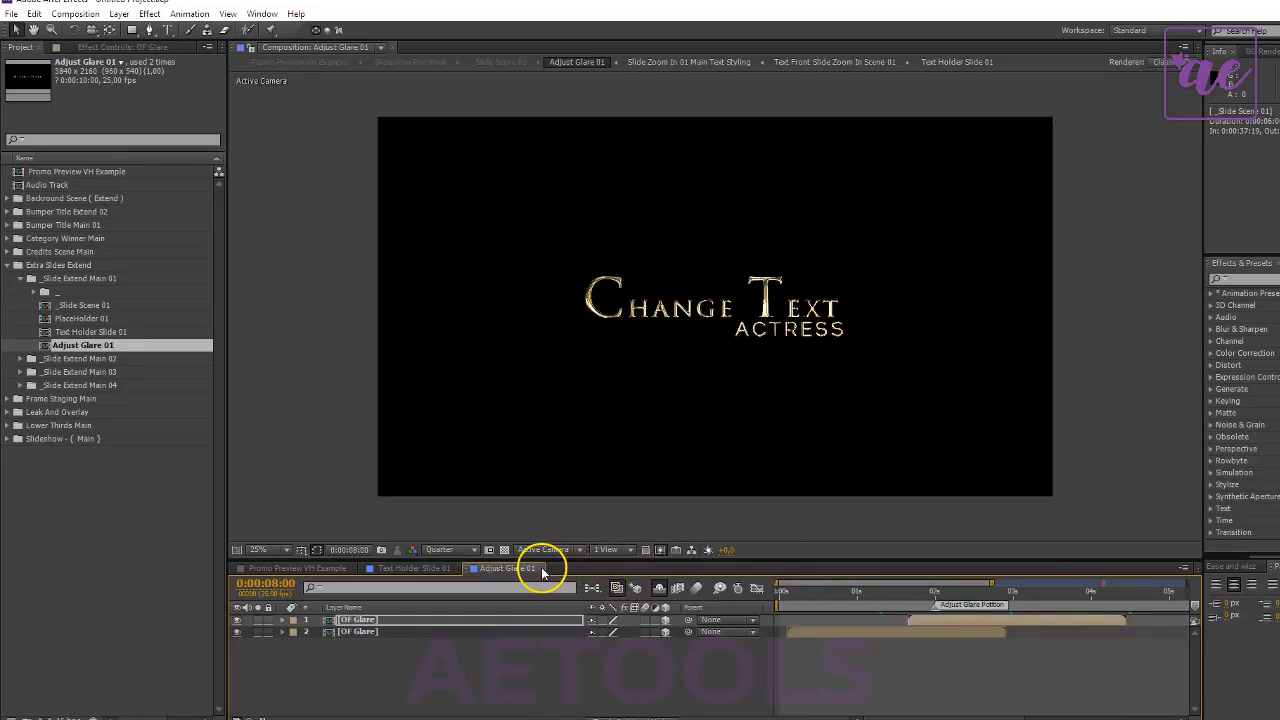
{"action": "left_click", "coordinate": [543, 568]}
{"action": "left_click", "coordinate": [455, 568]}
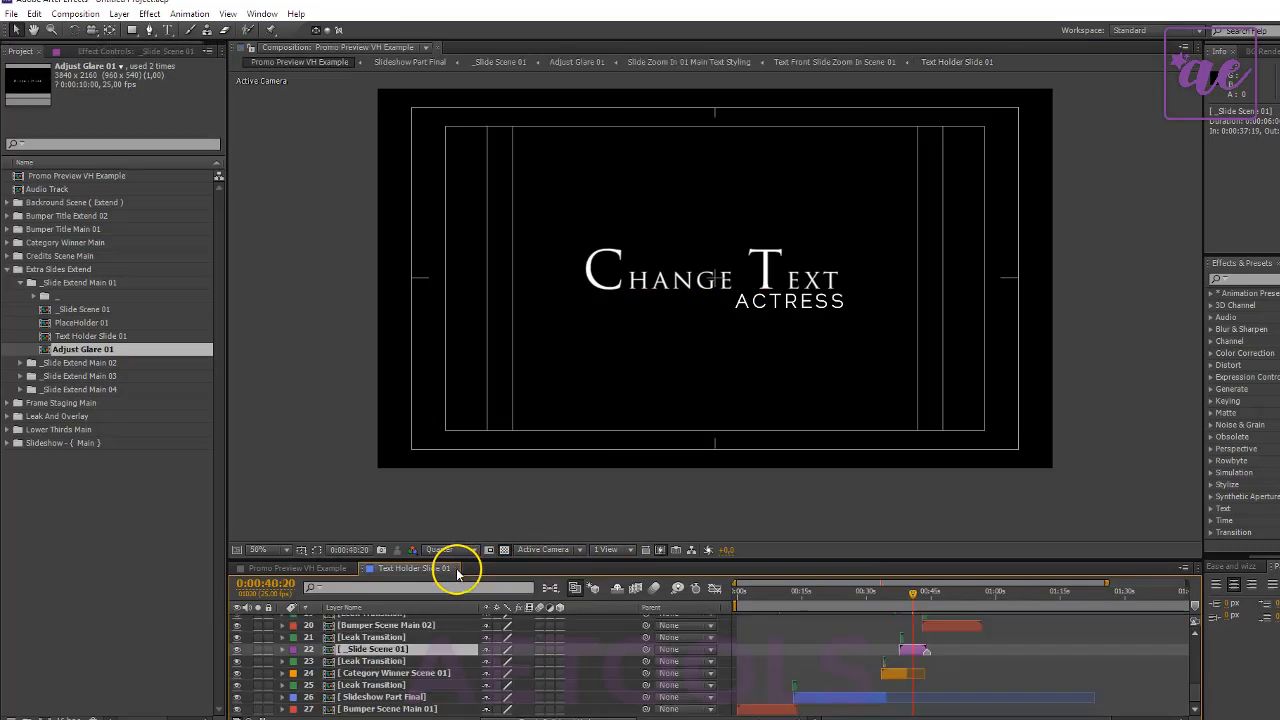
{"action": "left_click", "coordinate": [20, 282]}
{"action": "left_click", "coordinate": [7, 270]}
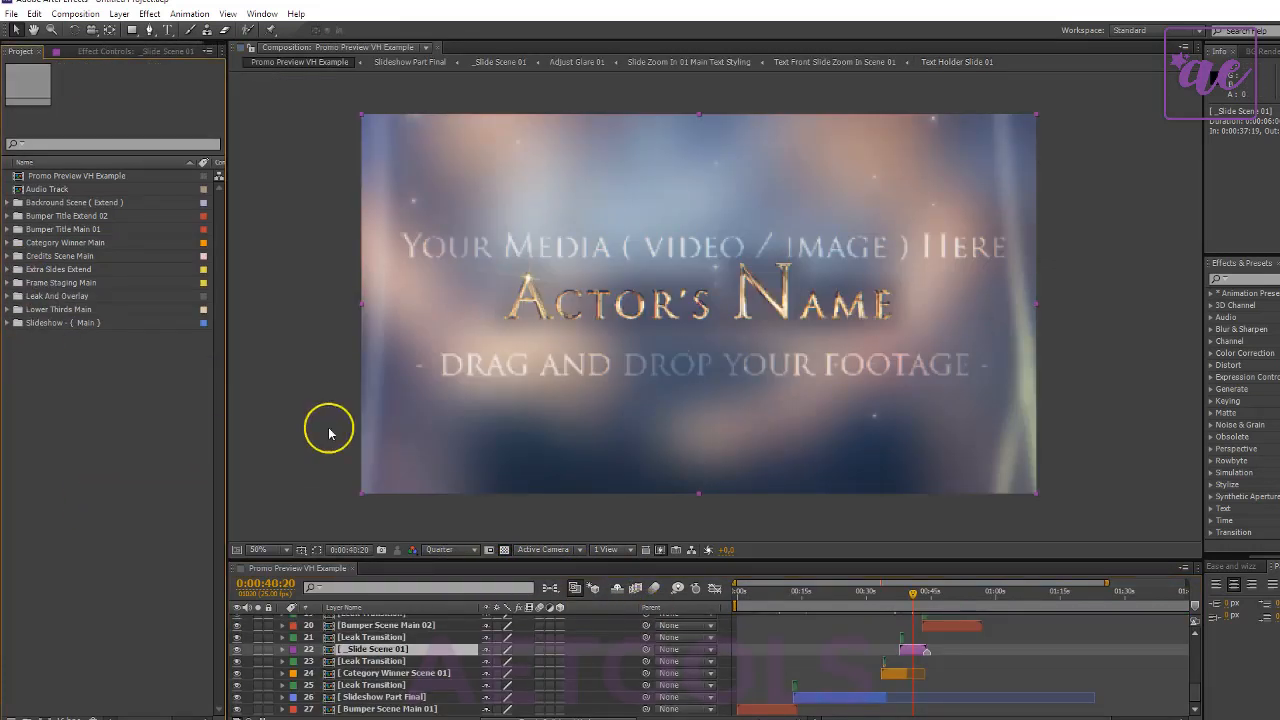
- Move the playhead to 0:00:46:21 in Promo Preview VH Example and select the Bumper Scene Main 02 layer
{"action": "scroll", "coordinate": [955, 660], "scroll_direction": "up", "scroll_amount": 1}
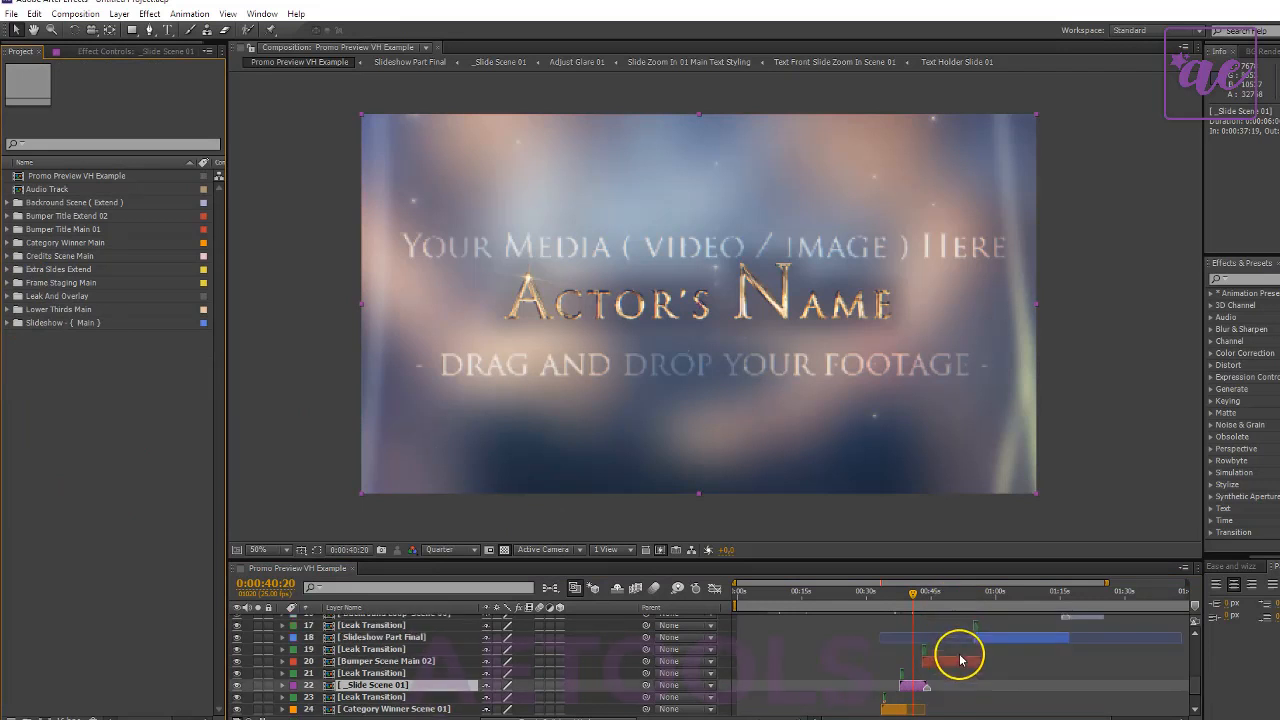
{"action": "left_click", "coordinate": [936, 592]}
{"action": "left_click", "coordinate": [410, 662]}
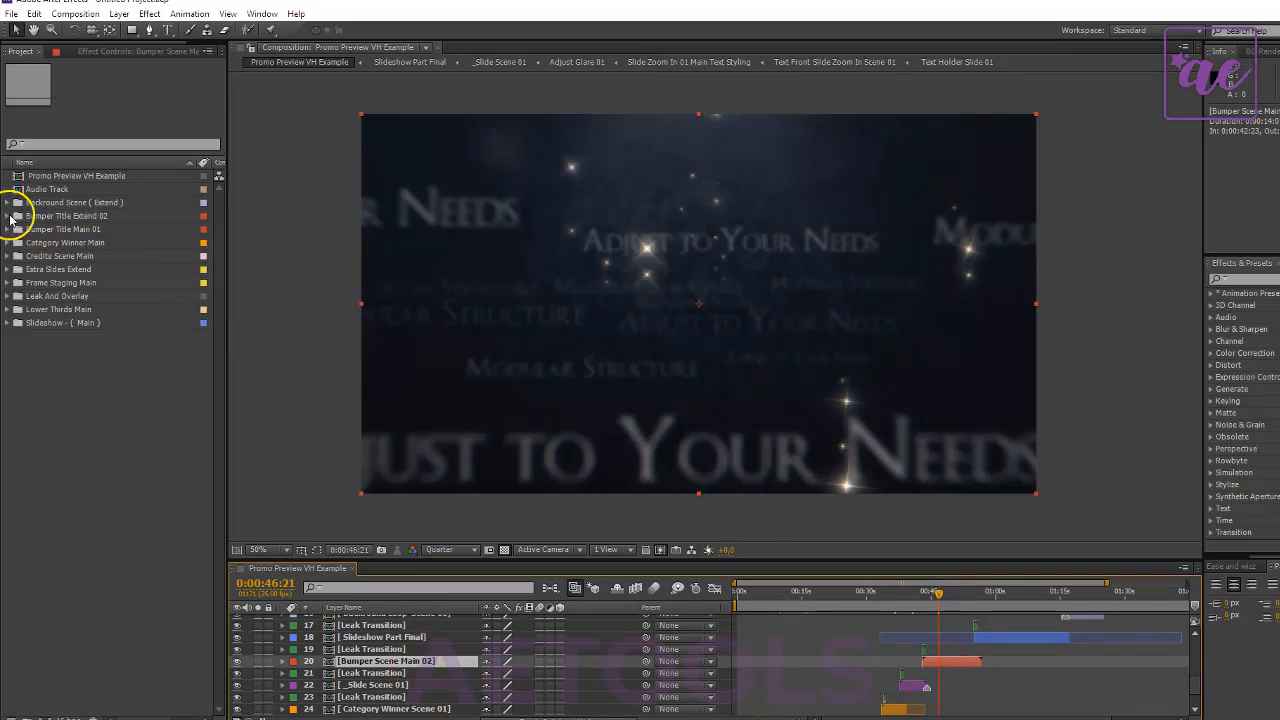
- Locate Bumper Scene Main 02 in the Edit Bumper Title 02 folder inside Bumper Title Extend 02, and widen the project area
{"action": "left_click", "coordinate": [8, 216]}
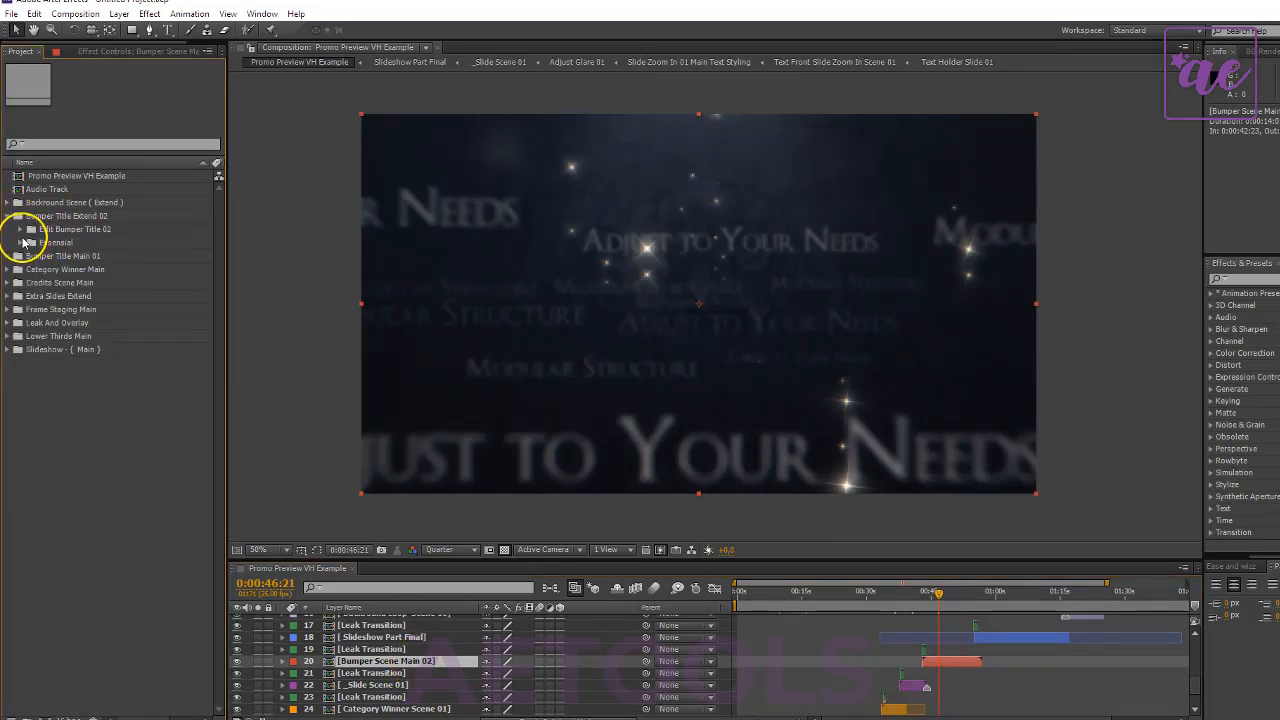
{"action": "left_click", "coordinate": [20, 229]}
{"action": "left_click", "coordinate": [126, 242]}
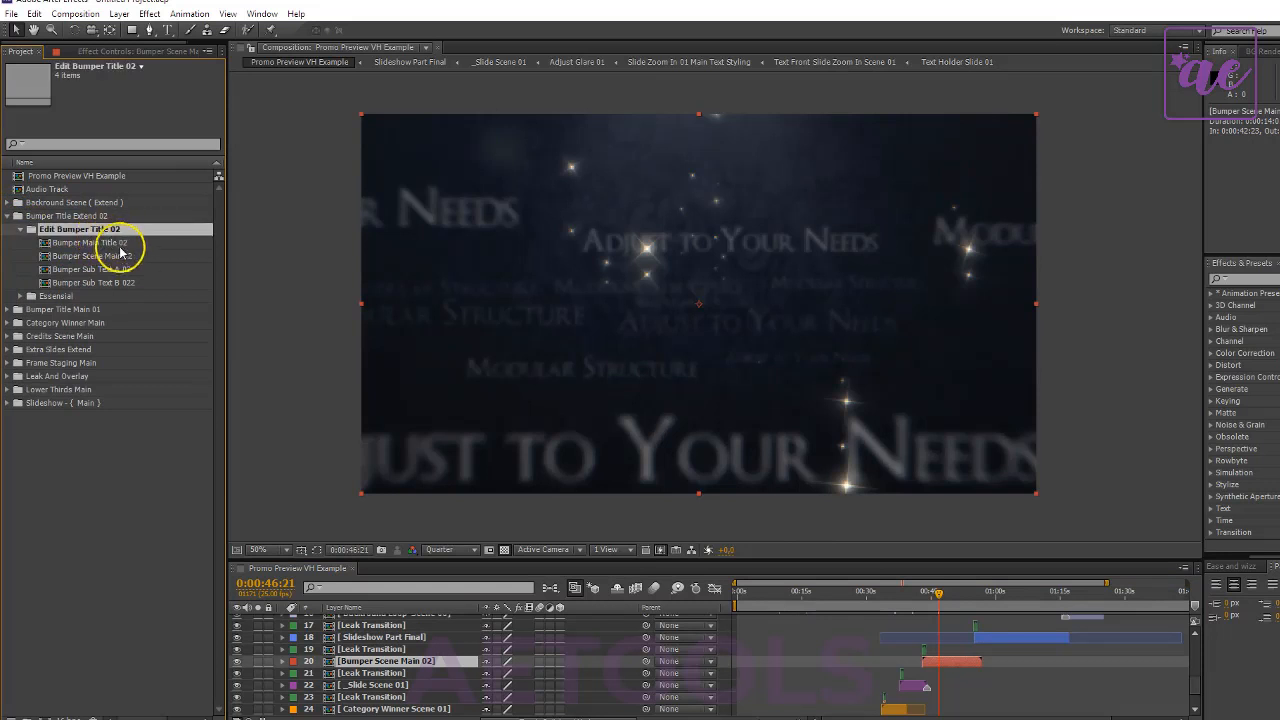
{"action": "left_click", "coordinate": [124, 256]}
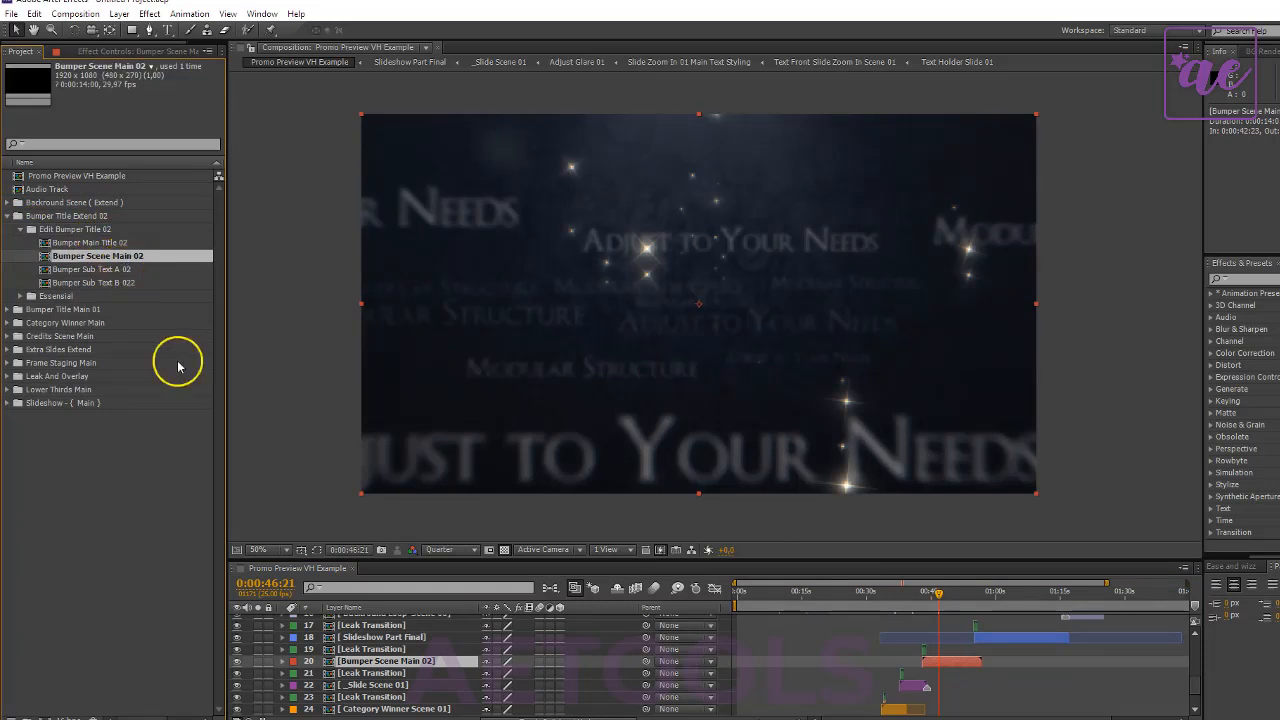
{"action": "left_click", "coordinate": [426, 662]}
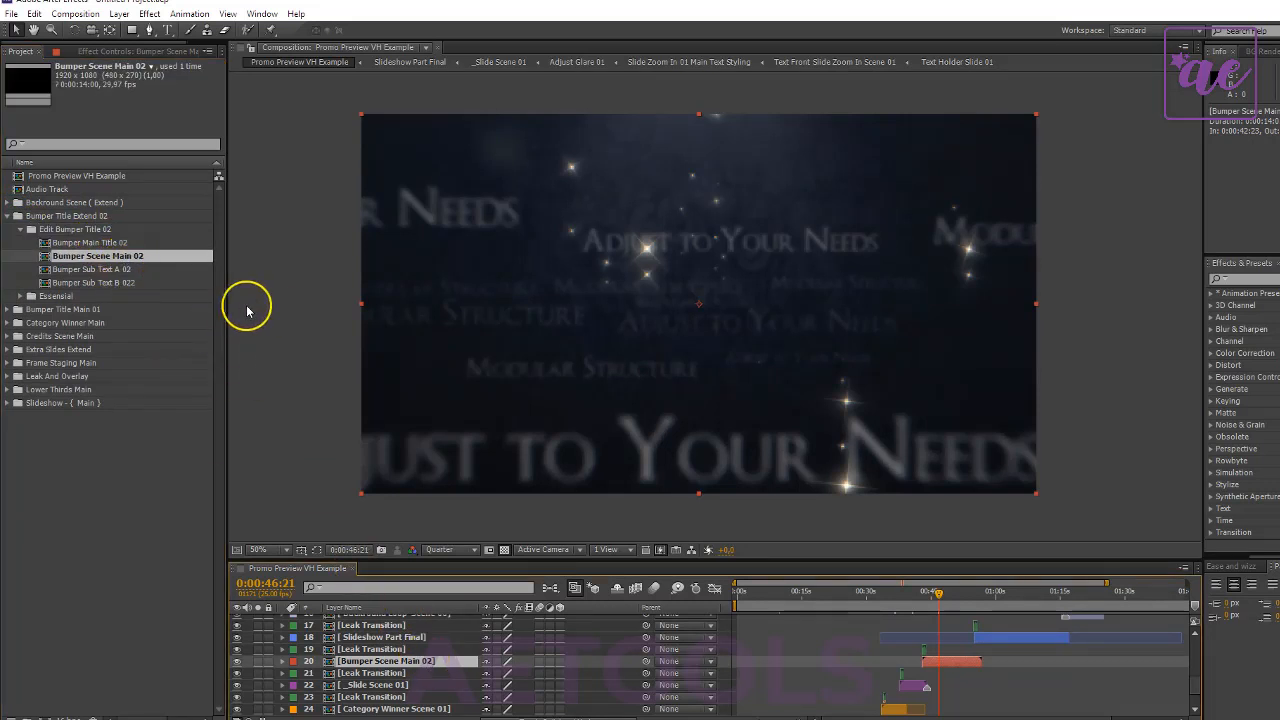
{"action": "left_click_drag", "start_coordinate": [227, 309], "coordinate": [271, 309]}
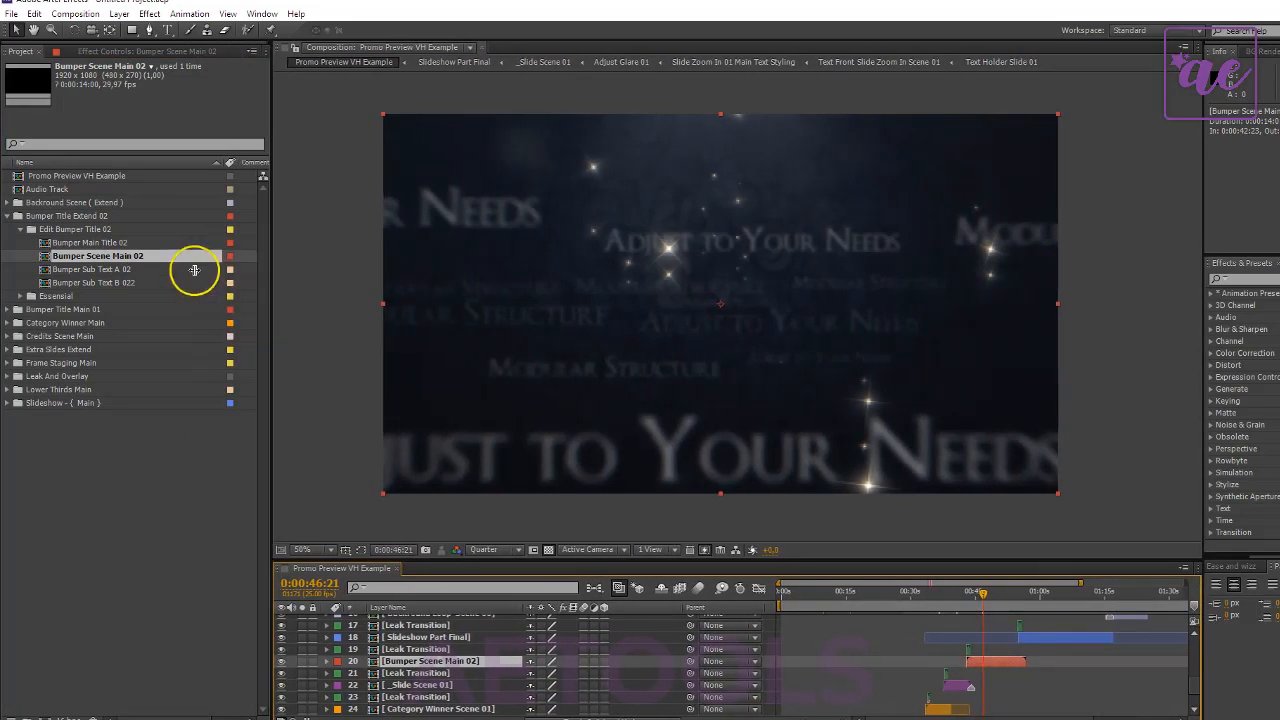
- Preview the Bumper Main Title 02 composition at 0:00:05:00, and close it with the Bumper Title Extend 02 folder collapsed
{"action": "left_click", "coordinate": [116, 243]}
{"action": "double_click", "coordinate": [116, 243]}
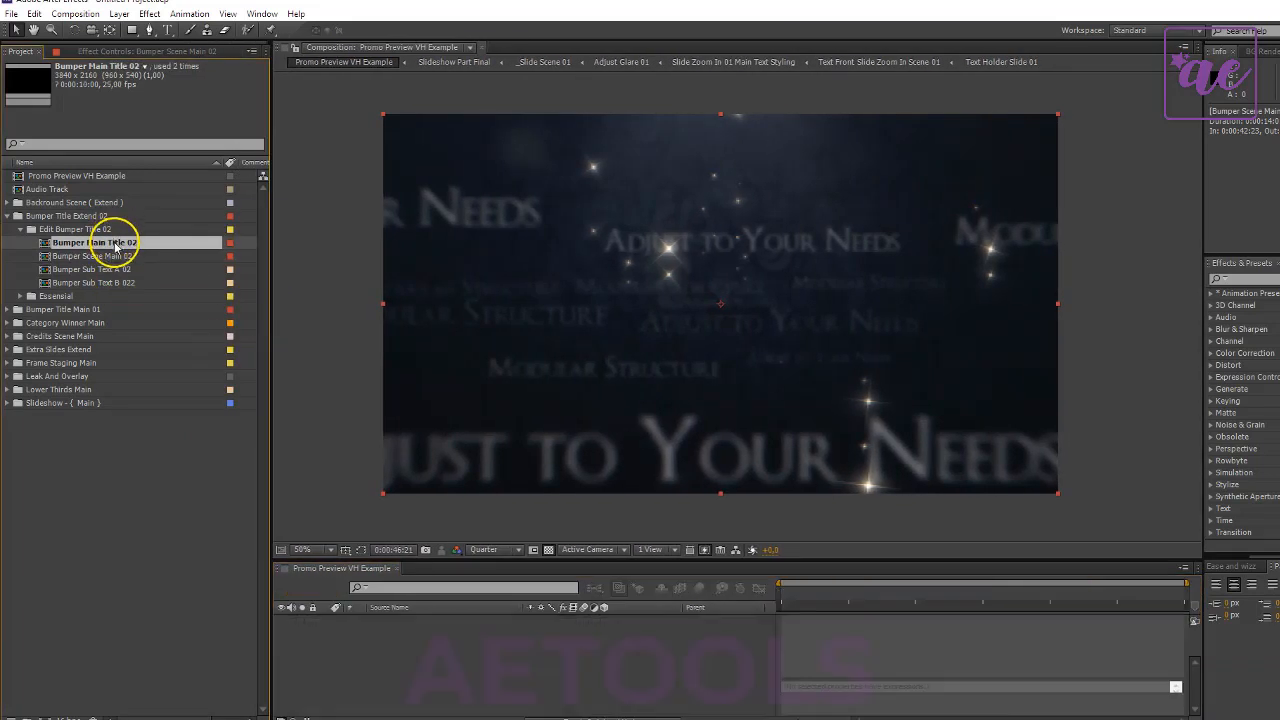
{"action": "left_click_drag", "start_coordinate": [767, 594], "coordinate": [1112, 594]}
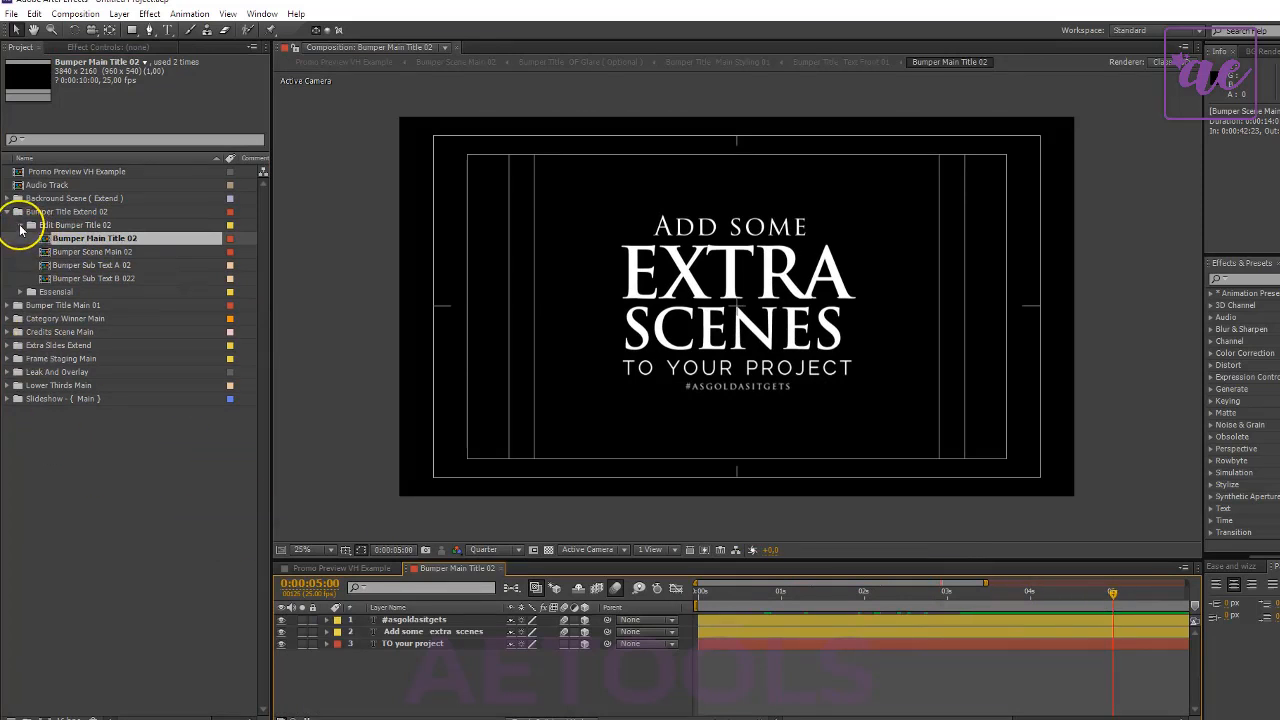
{"action": "left_click", "coordinate": [20, 225]}
{"action": "left_click", "coordinate": [8, 213]}
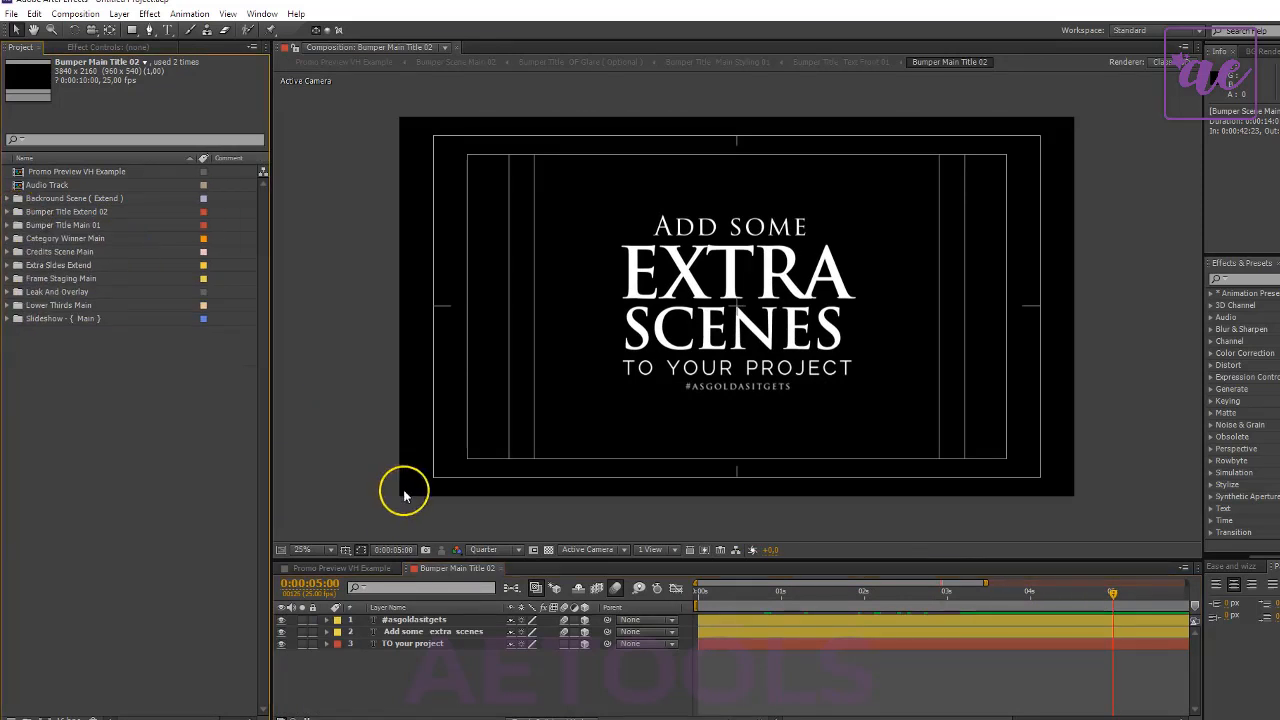
{"action": "left_click", "coordinate": [502, 569]}
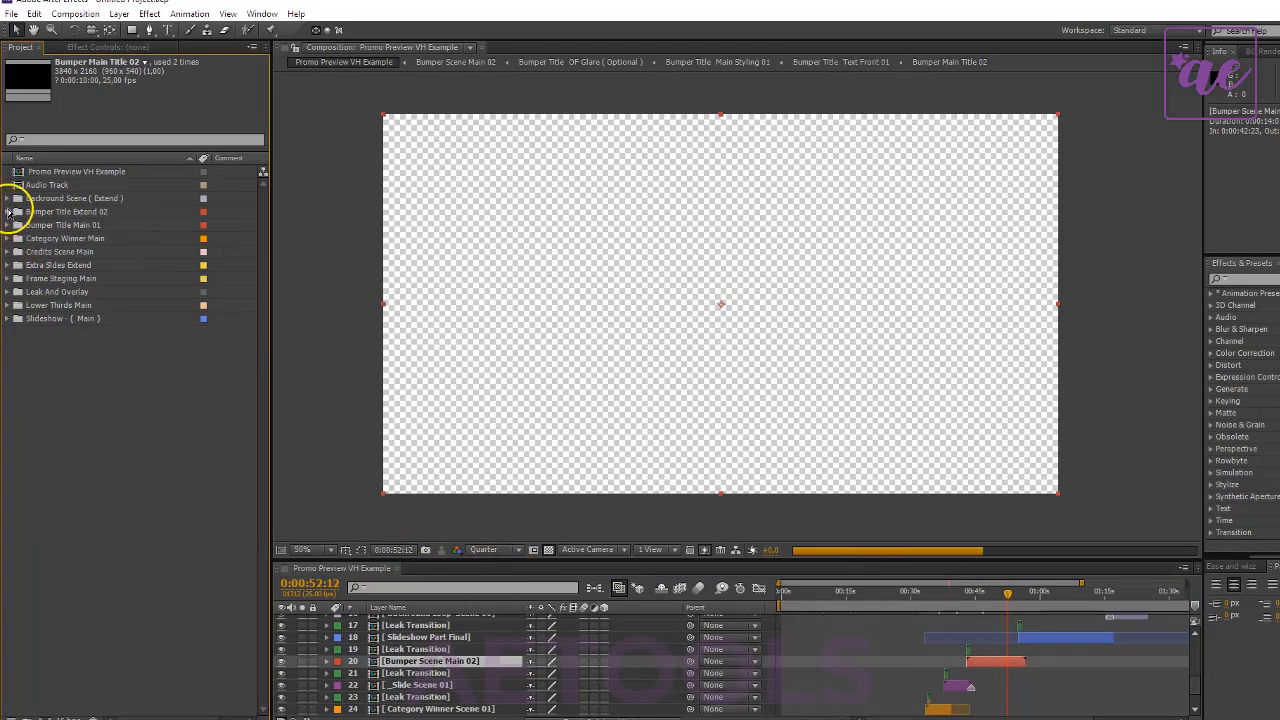
- Open the Bumper Sub Text A 02 composition from the Edit Bumper Title 02 folder and move its playhead to 0:00:07:22
{"action": "left_click", "coordinate": [8, 212]}
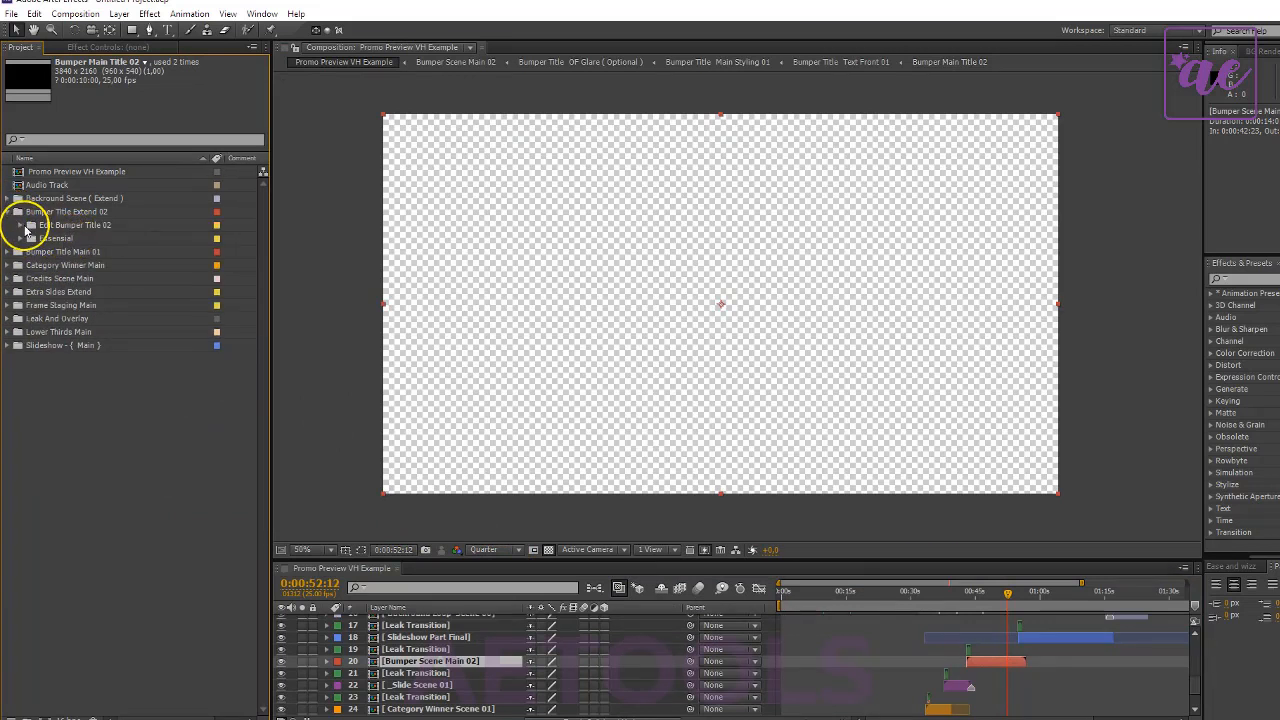
{"action": "left_click", "coordinate": [20, 225]}
{"action": "left_click", "coordinate": [111, 266]}
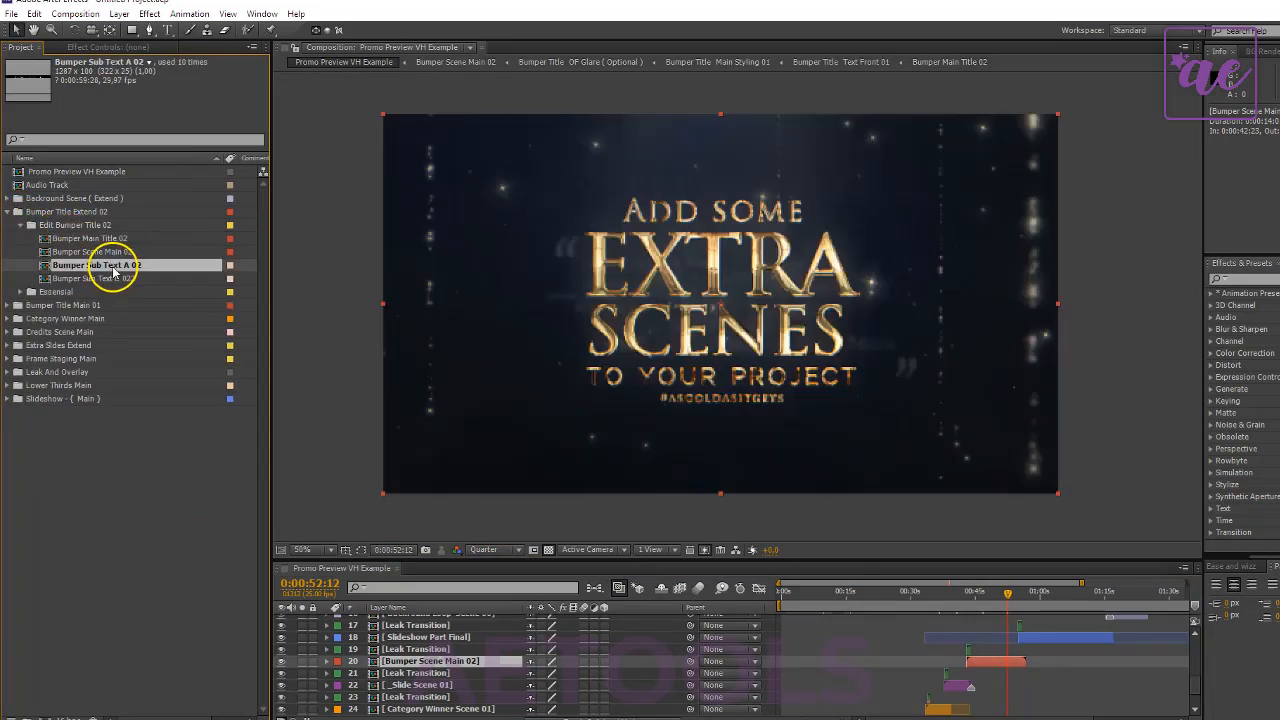
{"action": "double_click", "coordinate": [113, 267]}
{"action": "left_click_drag", "start_coordinate": [700, 594], "coordinate": [809, 596]}
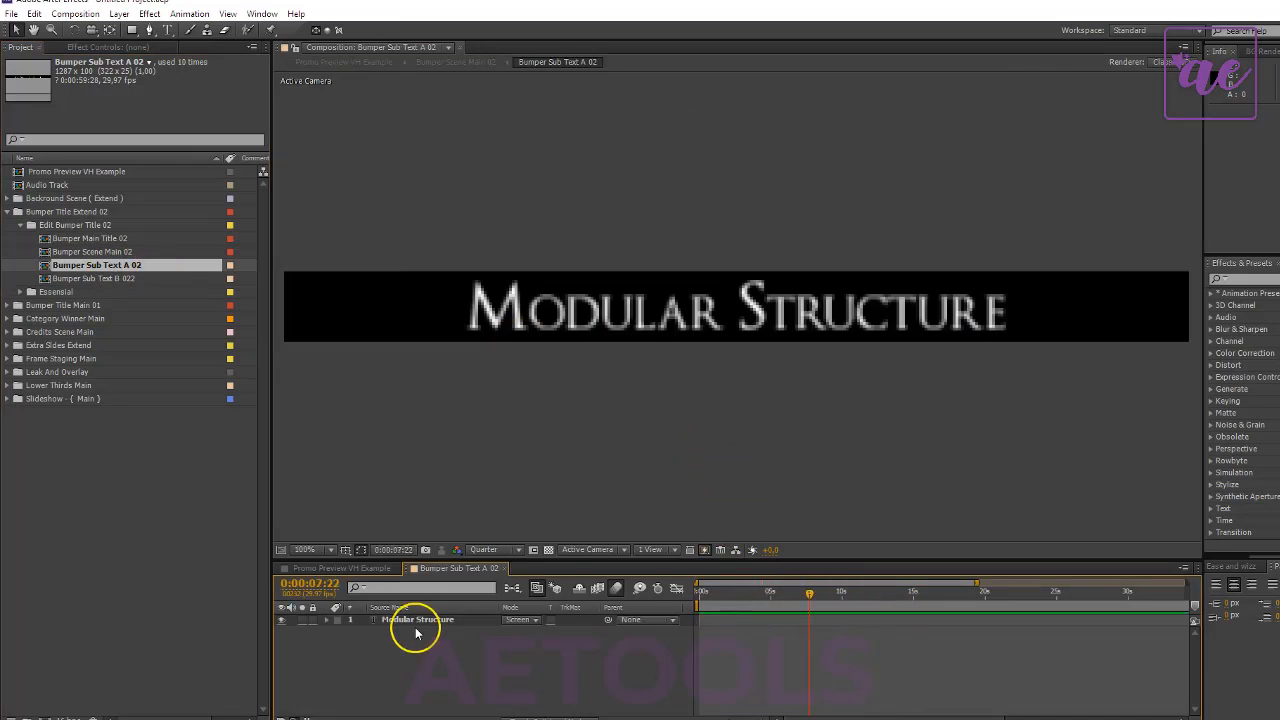
- Replace the Modular Structure layer's text with "Cool Text" and return to the Promo Preview VH Example composition
{"action": "left_click", "coordinate": [417, 622]}
{"action": "double_click", "coordinate": [449, 619]}
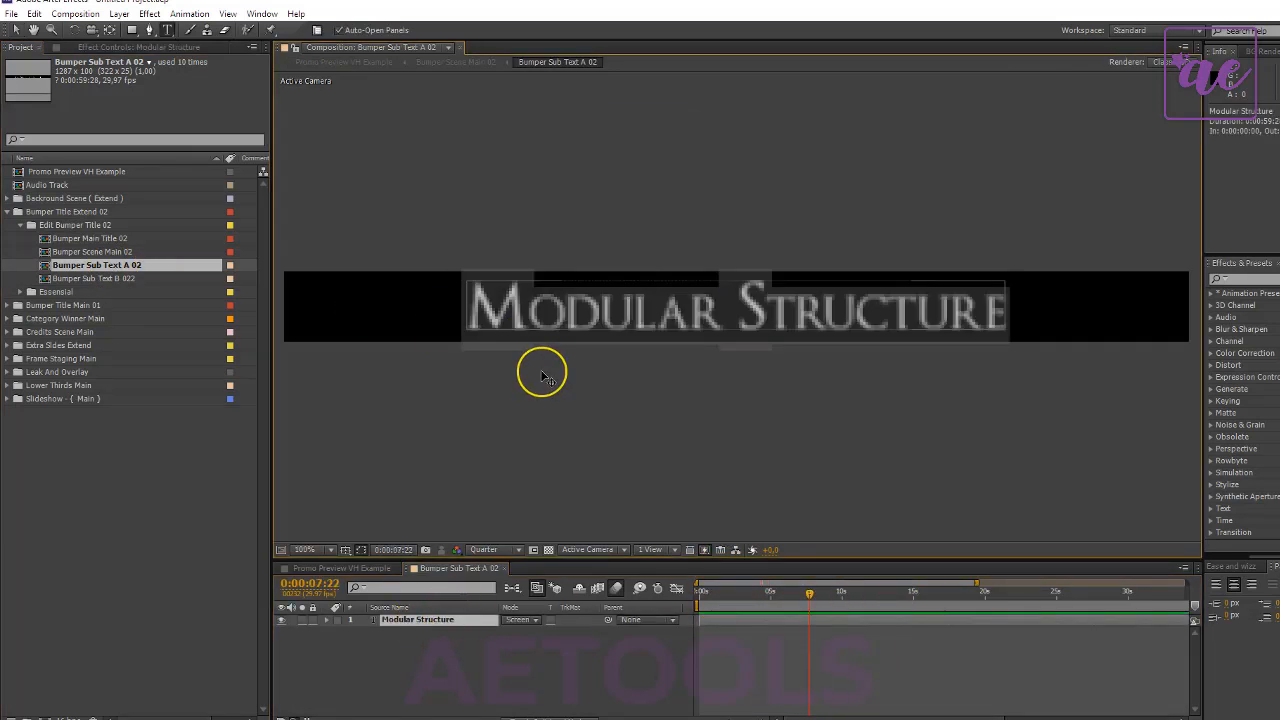
{"action": "type", "text": "Coo"}
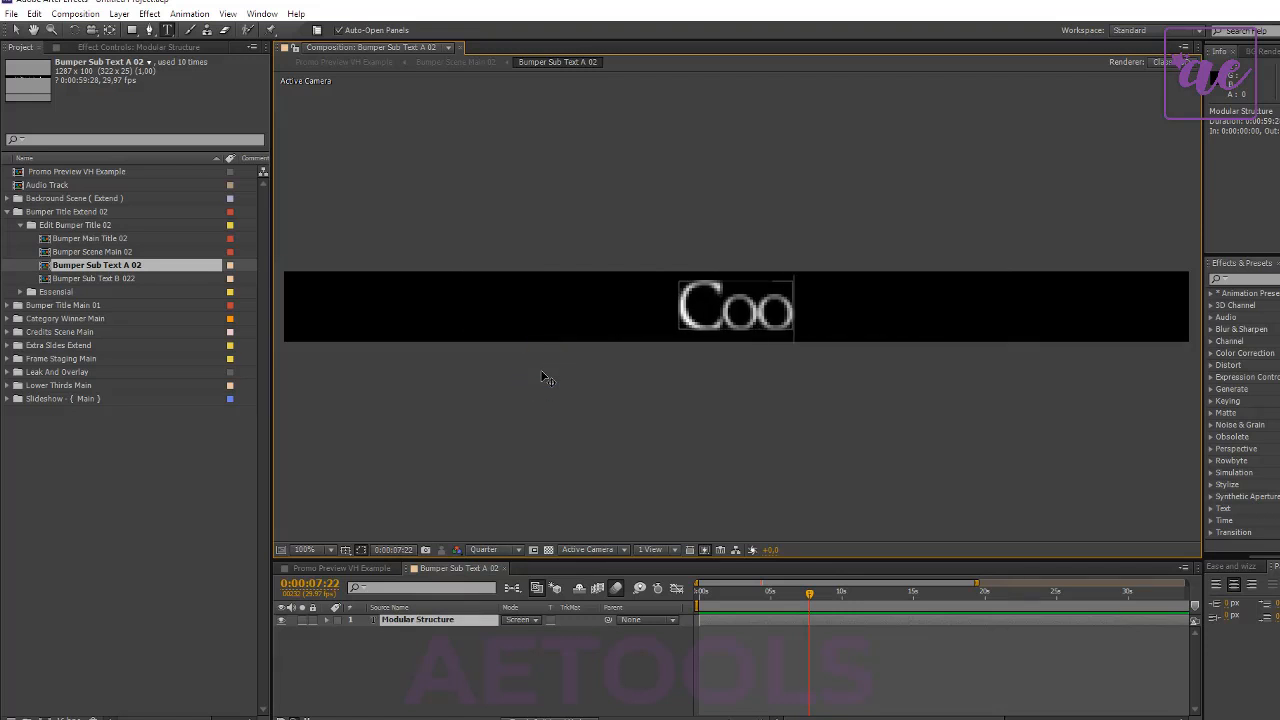
{"action": "type", "text": "l Text"}
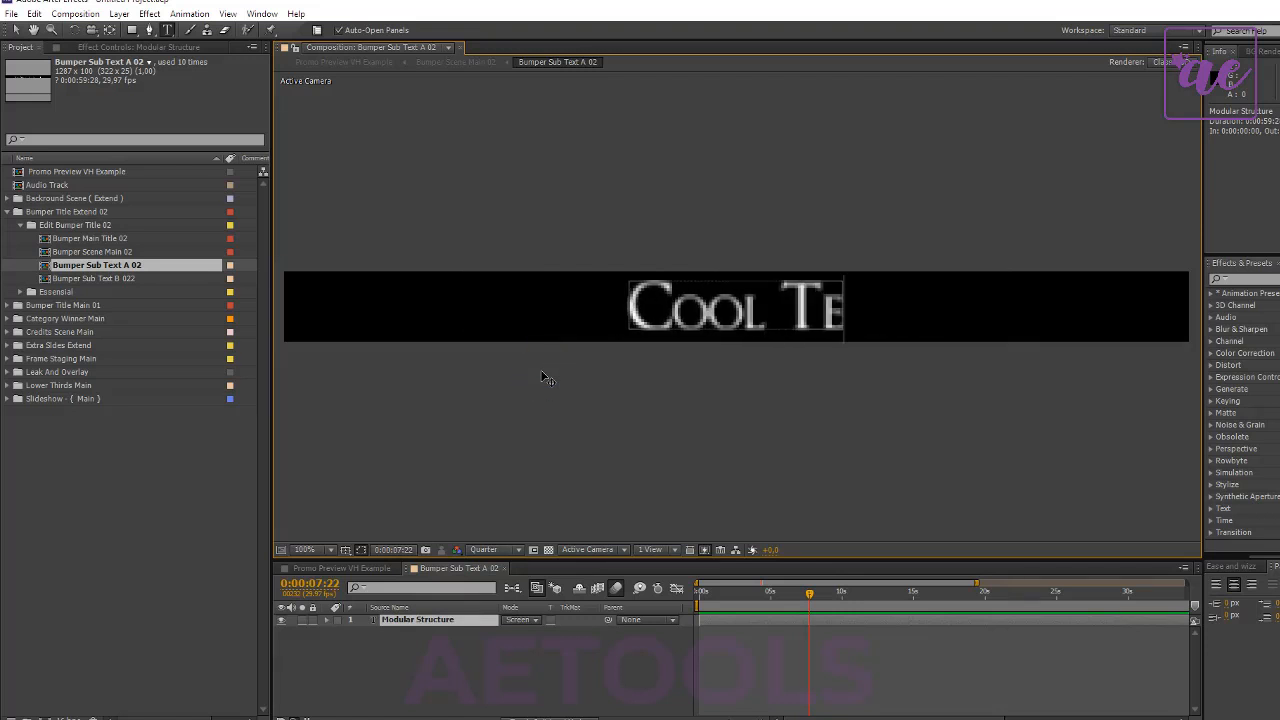
{"action": "left_click", "coordinate": [348, 571]}
{"action": "left_click", "coordinate": [453, 571]}
{"action": "key", "text": "ctrl+w"}
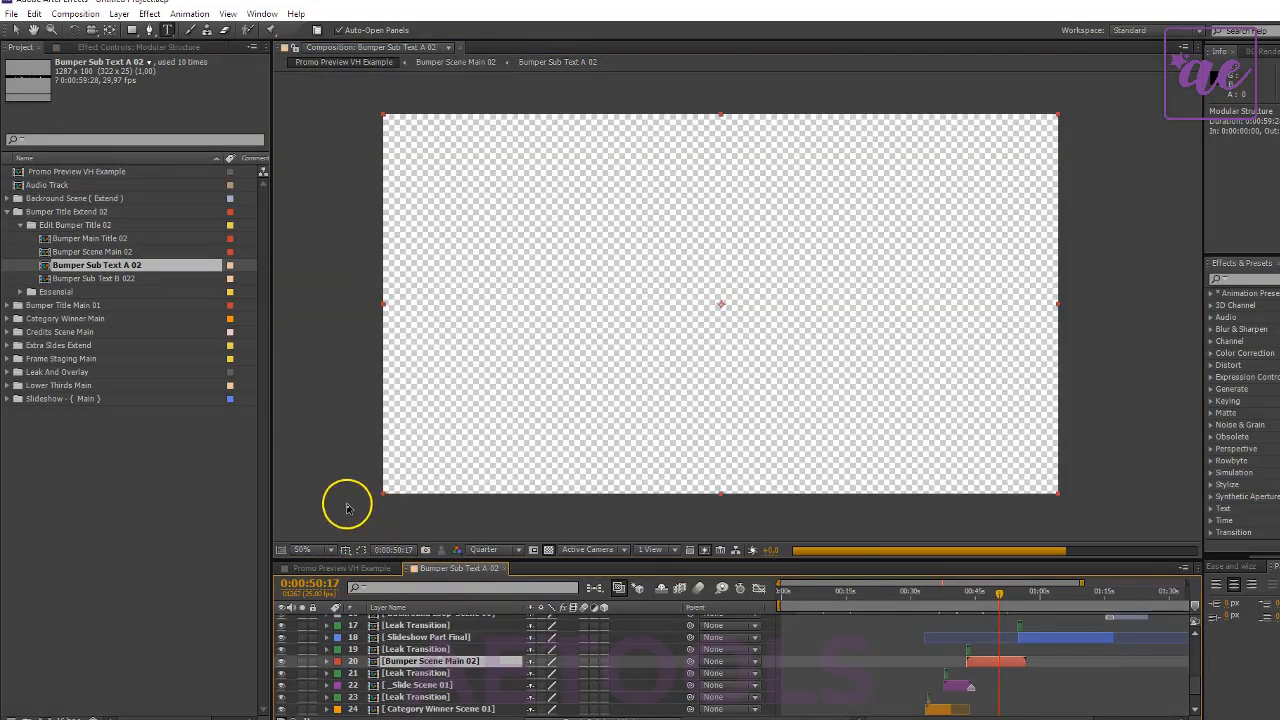
- Open Bumper Scene Main 02 and move the Bumper Title OF Glare (Optional) composition into the Edit Bumper Title 02 folder
{"action": "left_click", "coordinate": [105, 243]}
{"action": "left_click", "coordinate": [101, 256]}
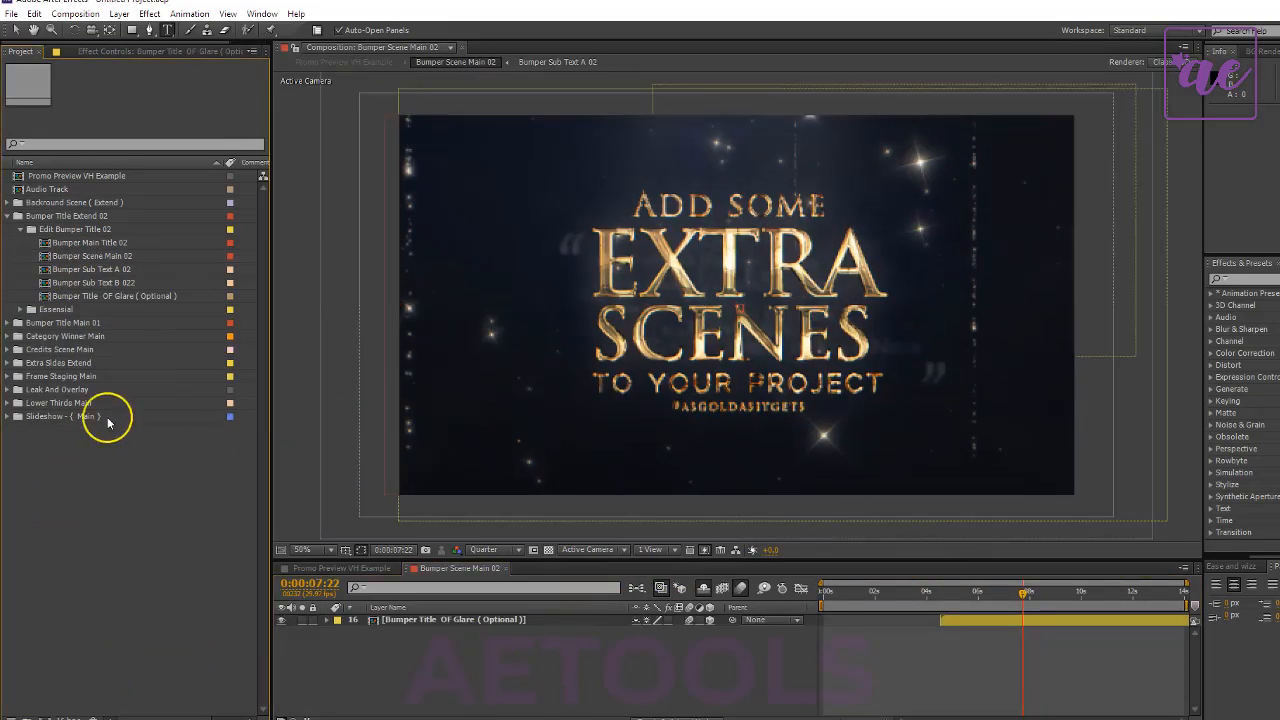
{"action": "left_click", "coordinate": [104, 296]}
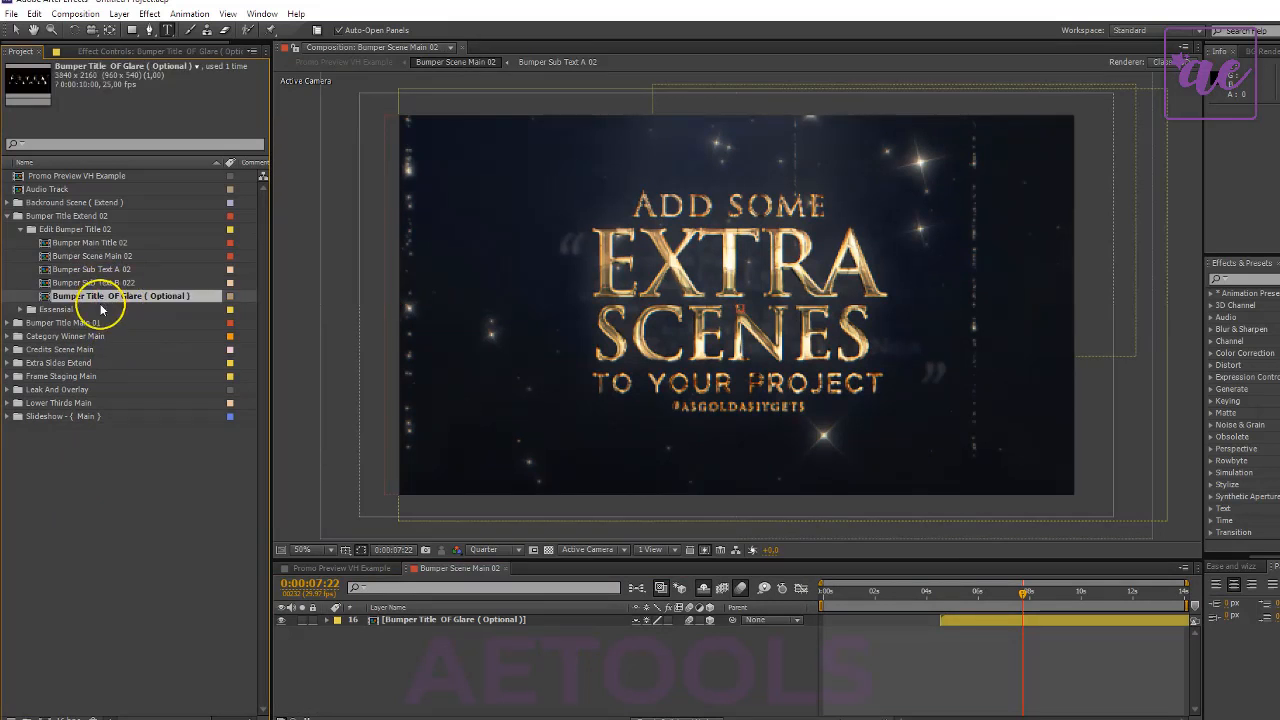
{"action": "left_click", "coordinate": [55, 309]}
{"action": "left_click", "coordinate": [83, 298]}
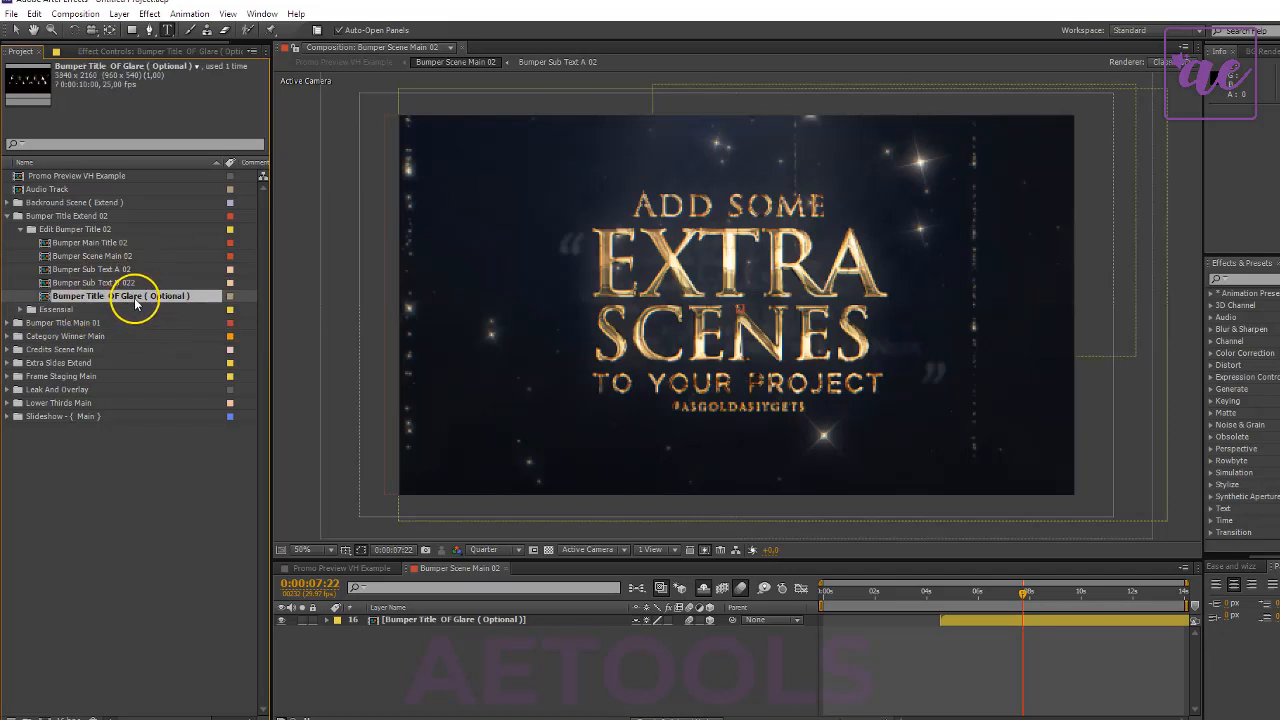
- Open the Bumper Title OF Glare (Optional) composition and, at 0:00:03:17, reposition the layer 6 OF Glare near the title's center
{"action": "double_click", "coordinate": [90, 296]}
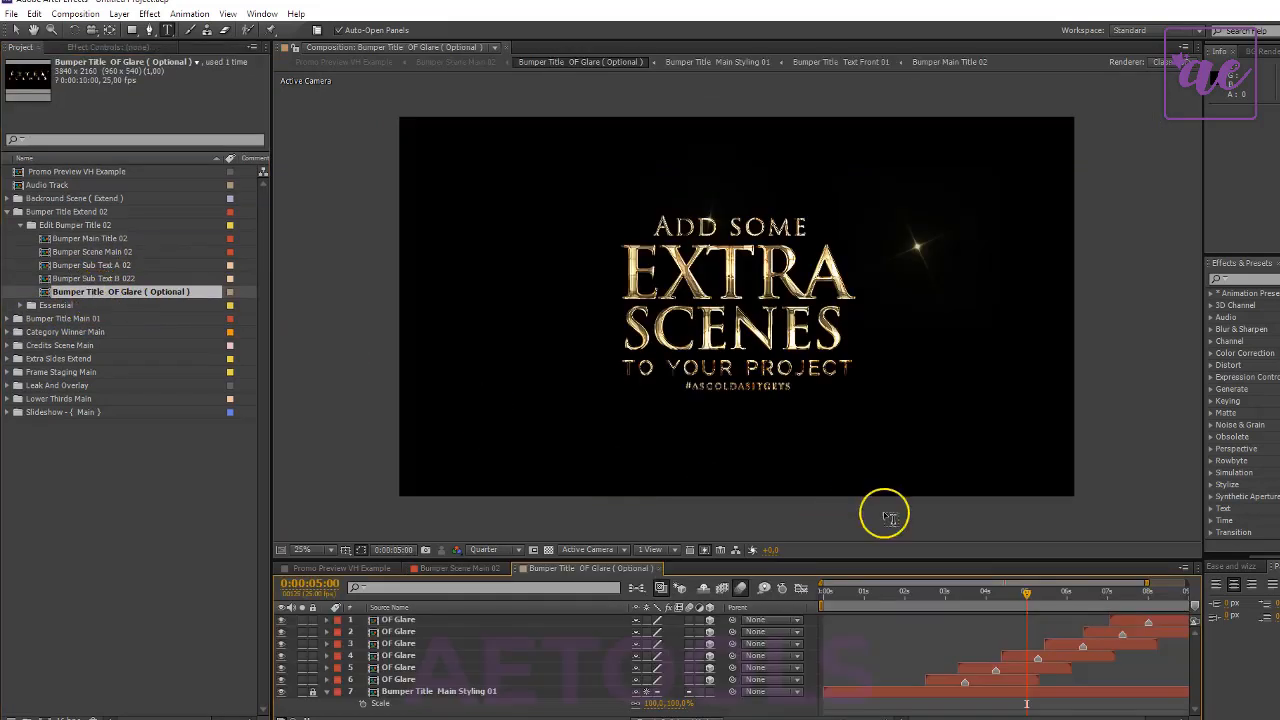
{"action": "mouse_move", "coordinate": [975, 596]}
{"action": "left_mouse_down"}
{"action": "mouse_move", "coordinate": [960, 596]}
{"action": "mouse_move", "coordinate": [974, 598]}
{"action": "left_mouse_up"}
{"action": "left_click", "coordinate": [1002, 683]}
{"action": "scroll", "coordinate": [824, 369], "scroll_direction": "up", "scroll_amount": 2}
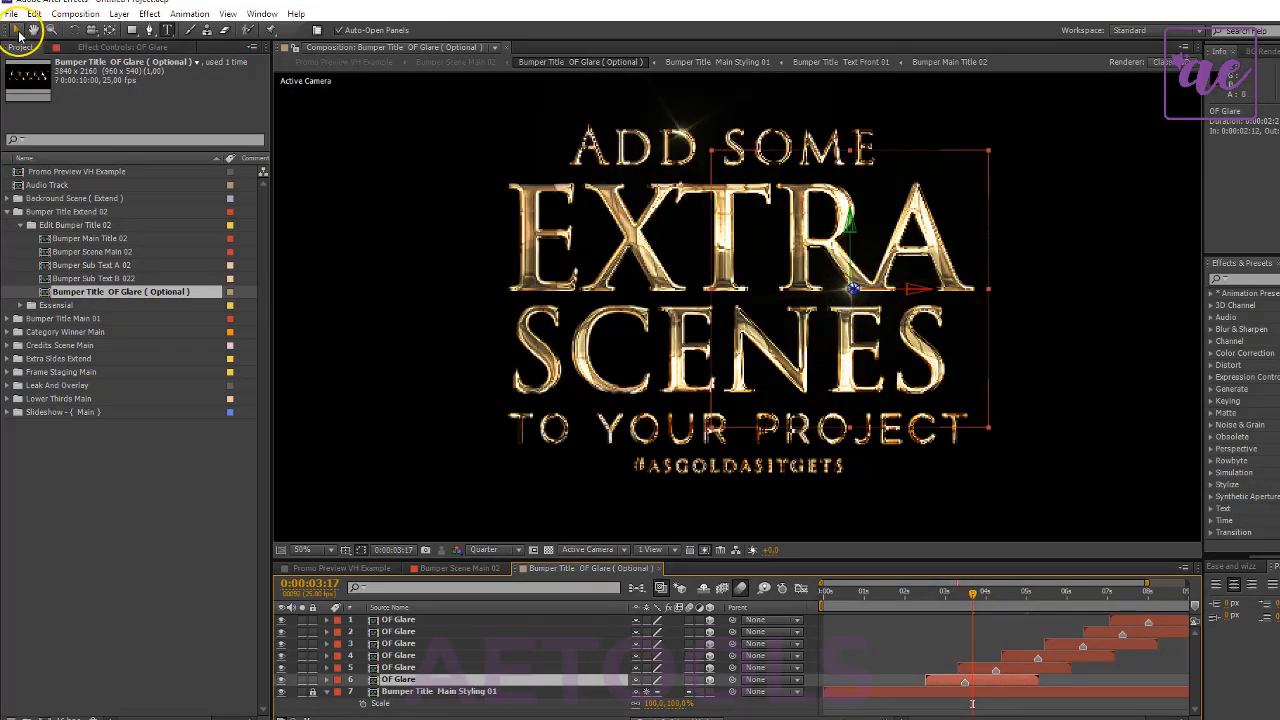
{"action": "left_click", "coordinate": [18, 32]}
{"action": "left_click_drag", "start_coordinate": [796, 311], "coordinate": [709, 337]}
{"action": "scroll", "coordinate": [702, 336], "scroll_direction": "down", "scroll_amount": 2}
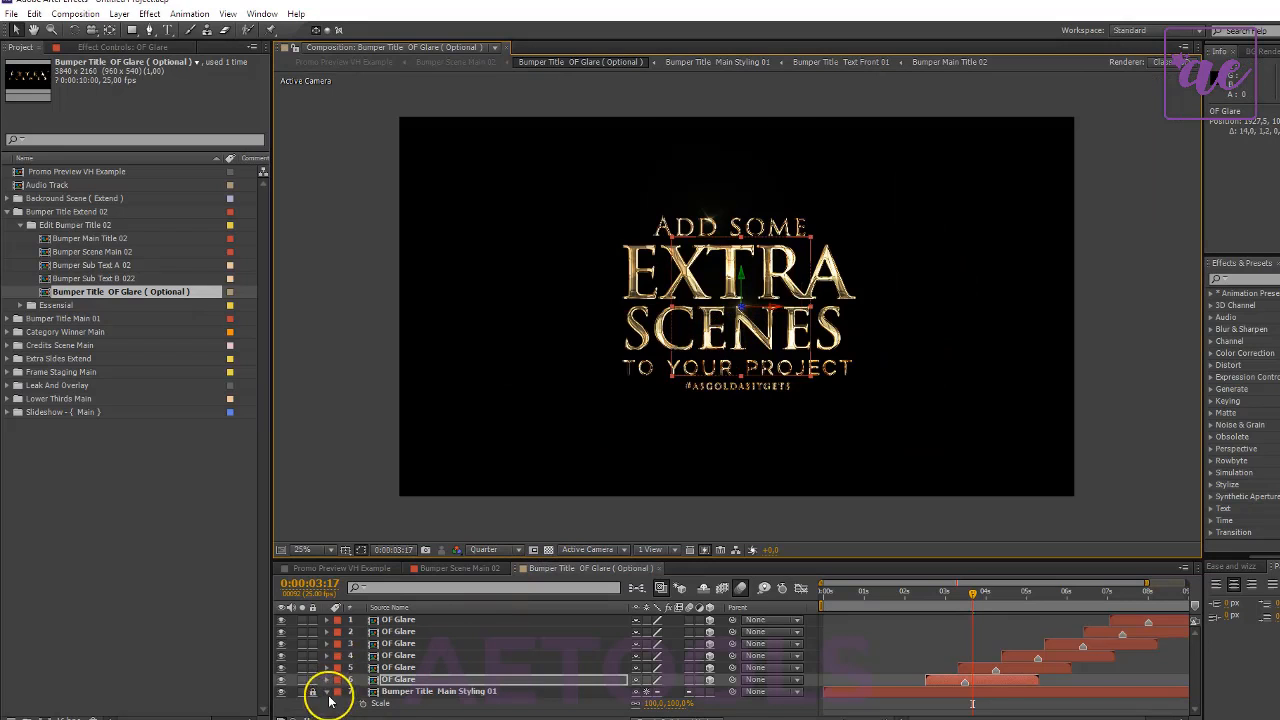
- Collapse the Bumper Title Main Styling 01 layer, and close the Bumper Title OF Glare (Optional) and Bumper Scene Main 02 compositions
{"action": "left_click", "coordinate": [326, 691]}
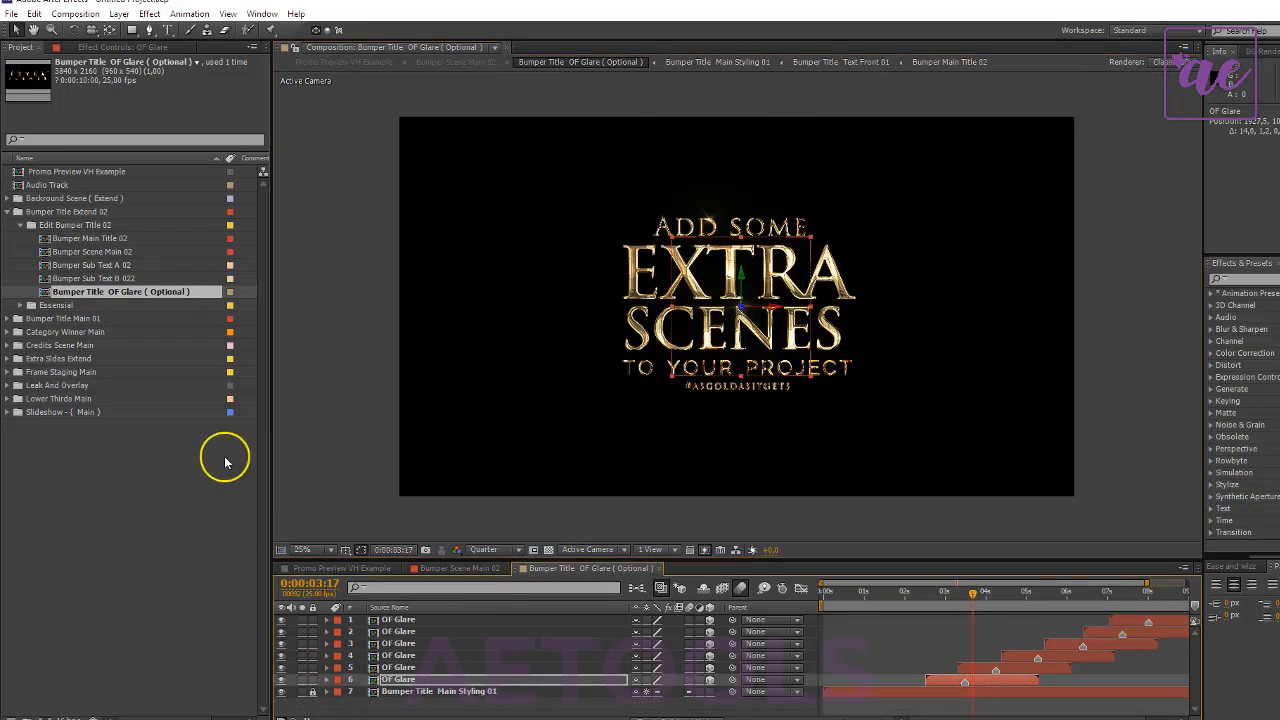
{"action": "left_click", "coordinate": [659, 568]}
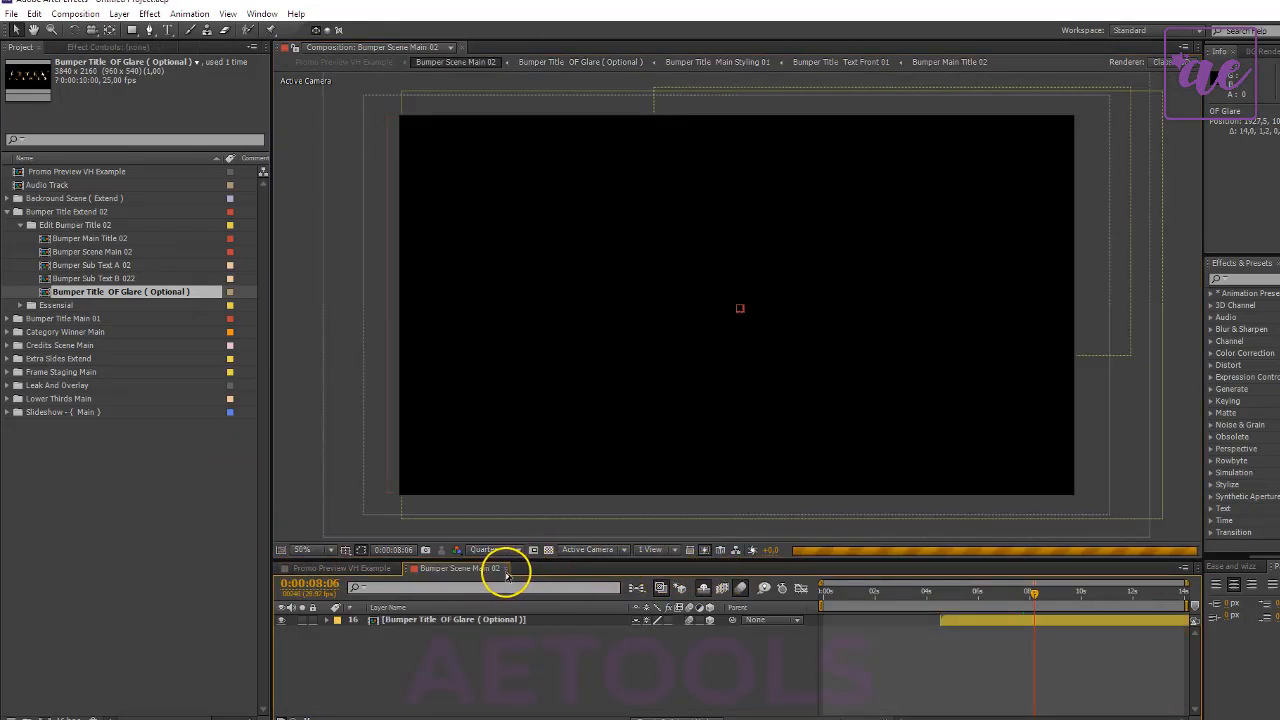
{"action": "left_click", "coordinate": [505, 568]}
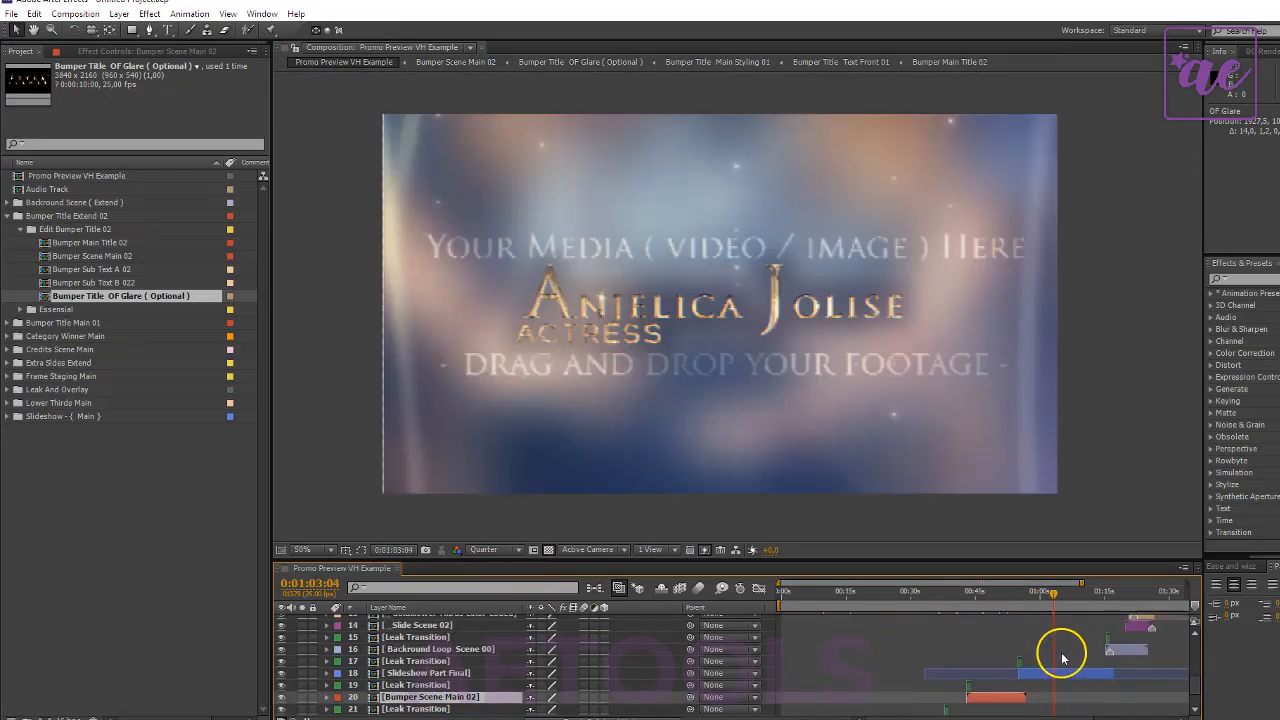
- Select the Backround Loop Scene 00 layer with the playhead at 0:01:18:09, and collapse the Bumper Title Extend 02 folder
{"action": "scroll", "coordinate": [1068, 680], "scroll_direction": "up", "scroll_amount": 3}
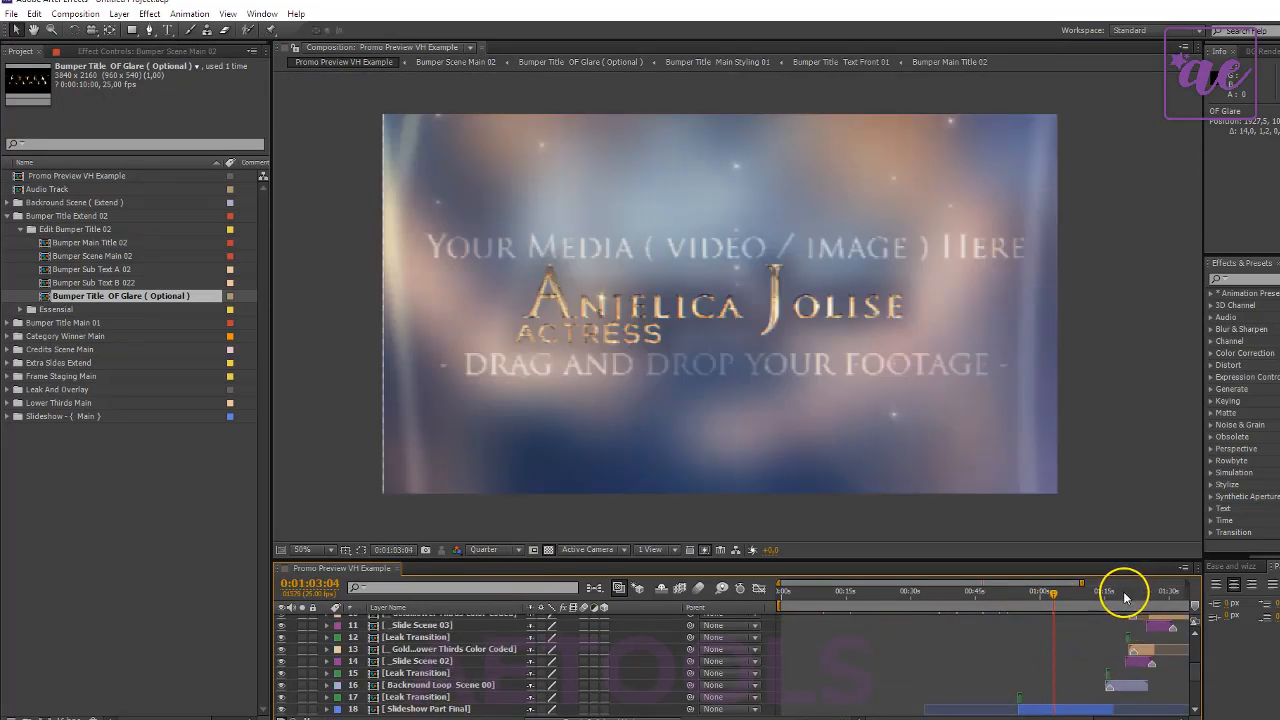
{"action": "left_click", "coordinate": [1126, 685]}
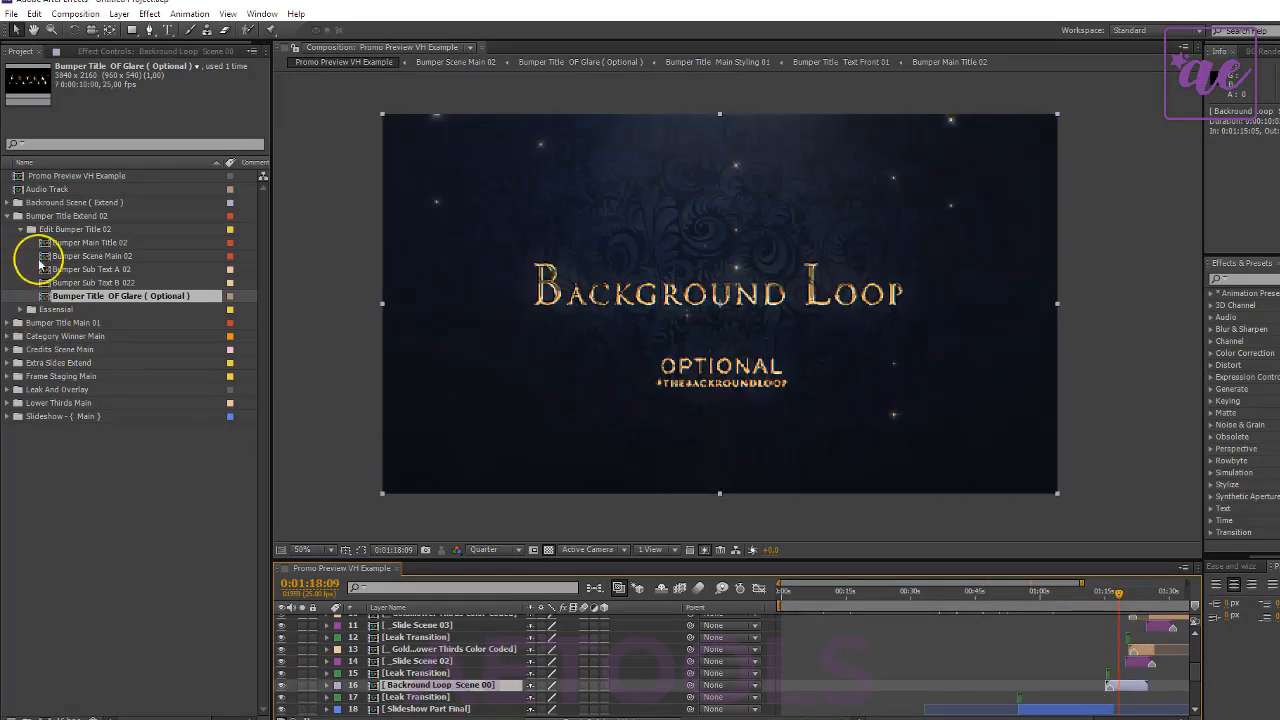
{"action": "left_click", "coordinate": [8, 216]}
- Expand the Backround Scene (Extend) folder and open its Backround Loop Scene 00 and Backround Text Holder 00 compositions
{"action": "double_click", "coordinate": [82, 202]}
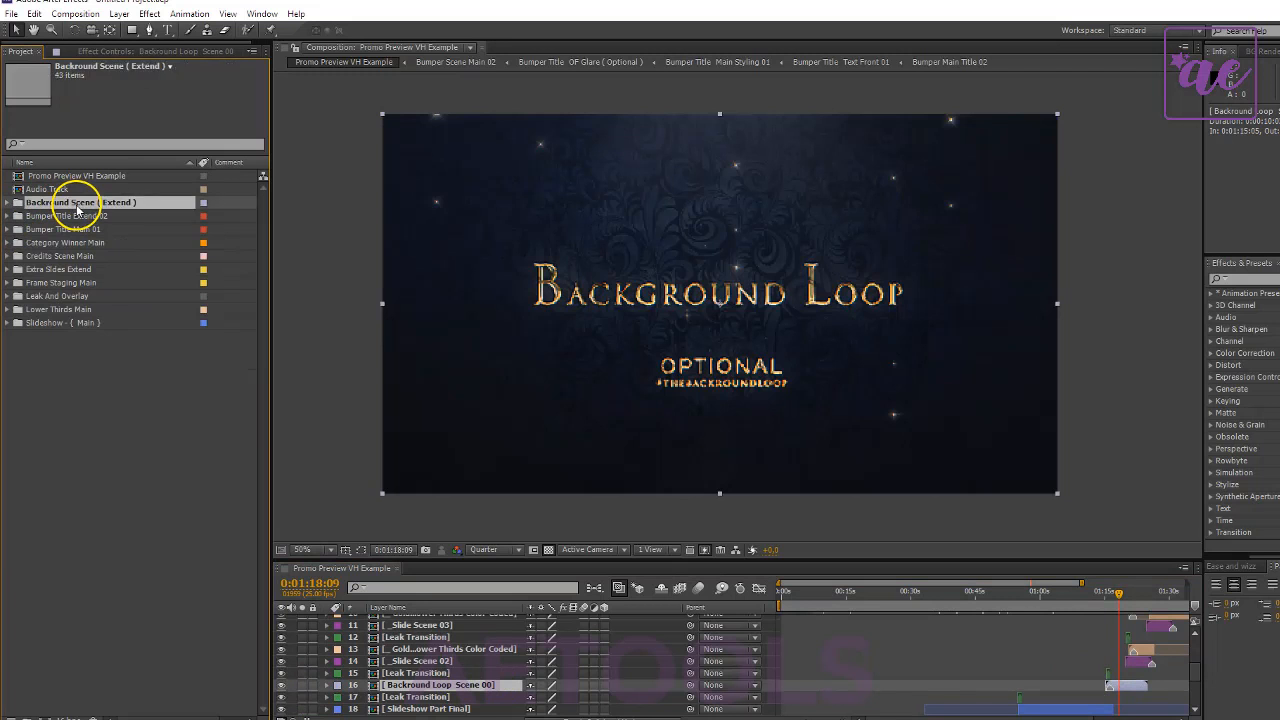
{"action": "left_click", "coordinate": [94, 230]}
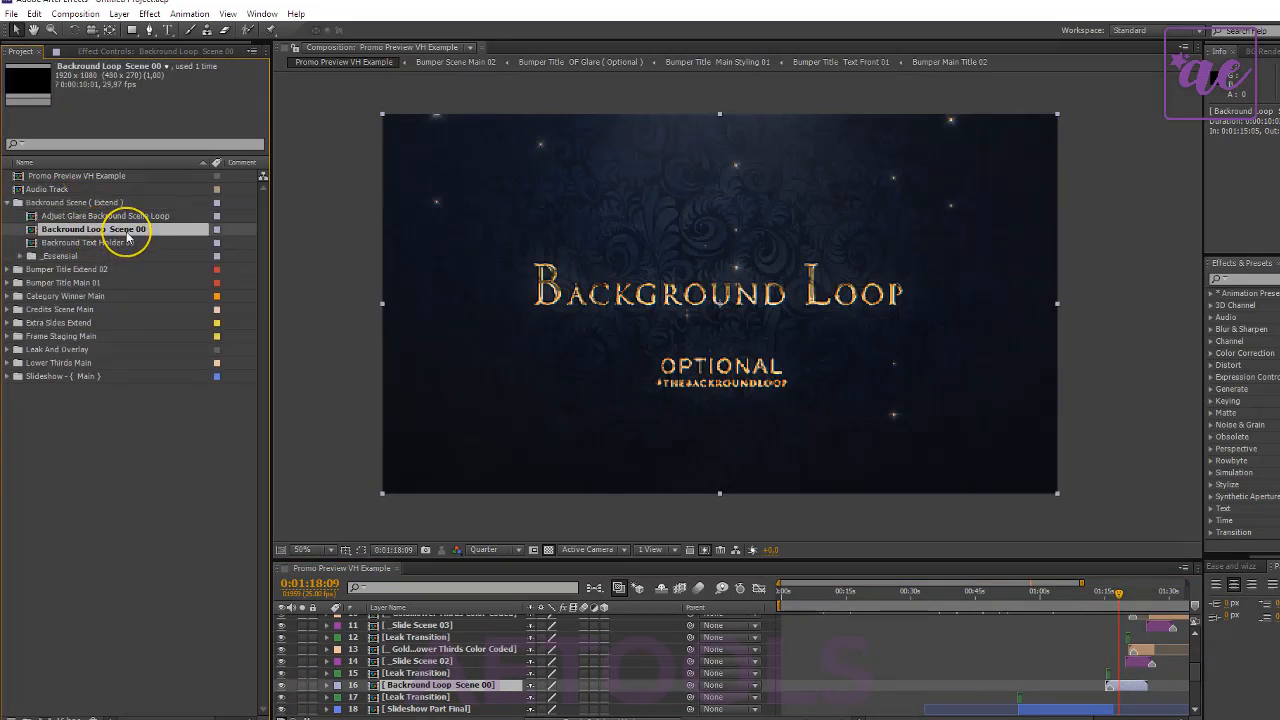
{"action": "double_click", "coordinate": [127, 231]}
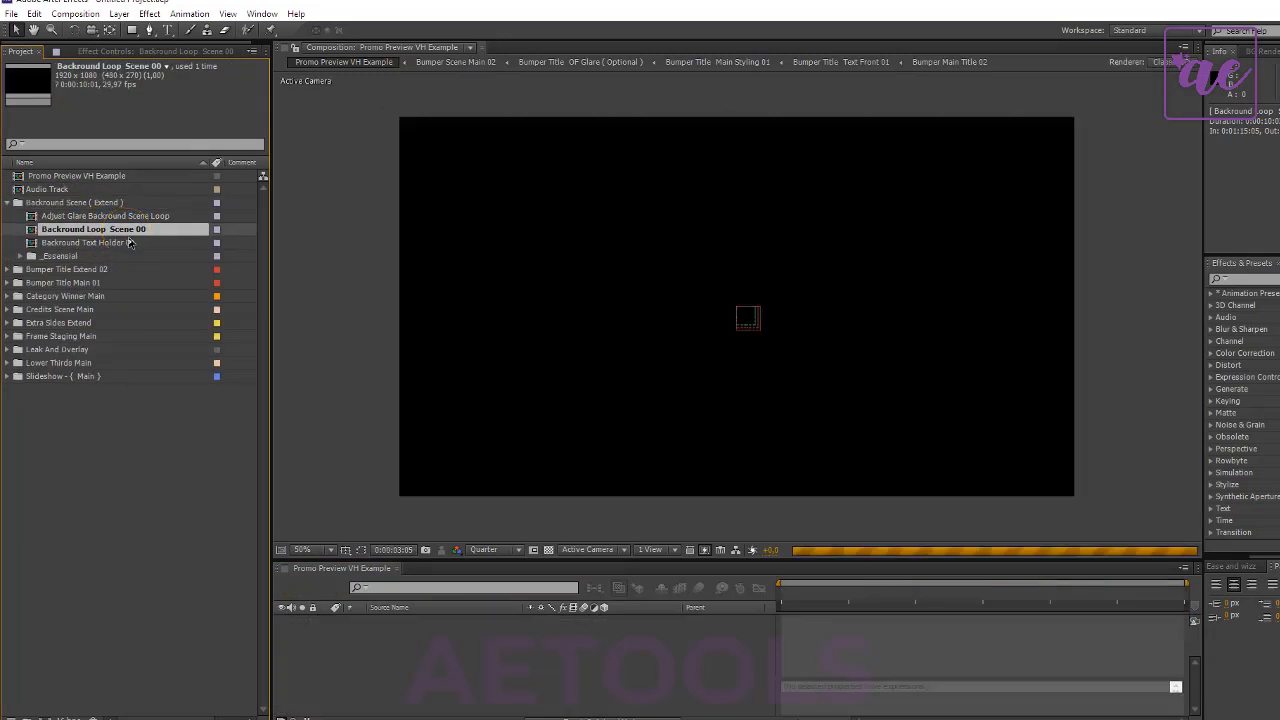
{"action": "left_click", "coordinate": [129, 242]}
{"action": "double_click", "coordinate": [129, 240]}
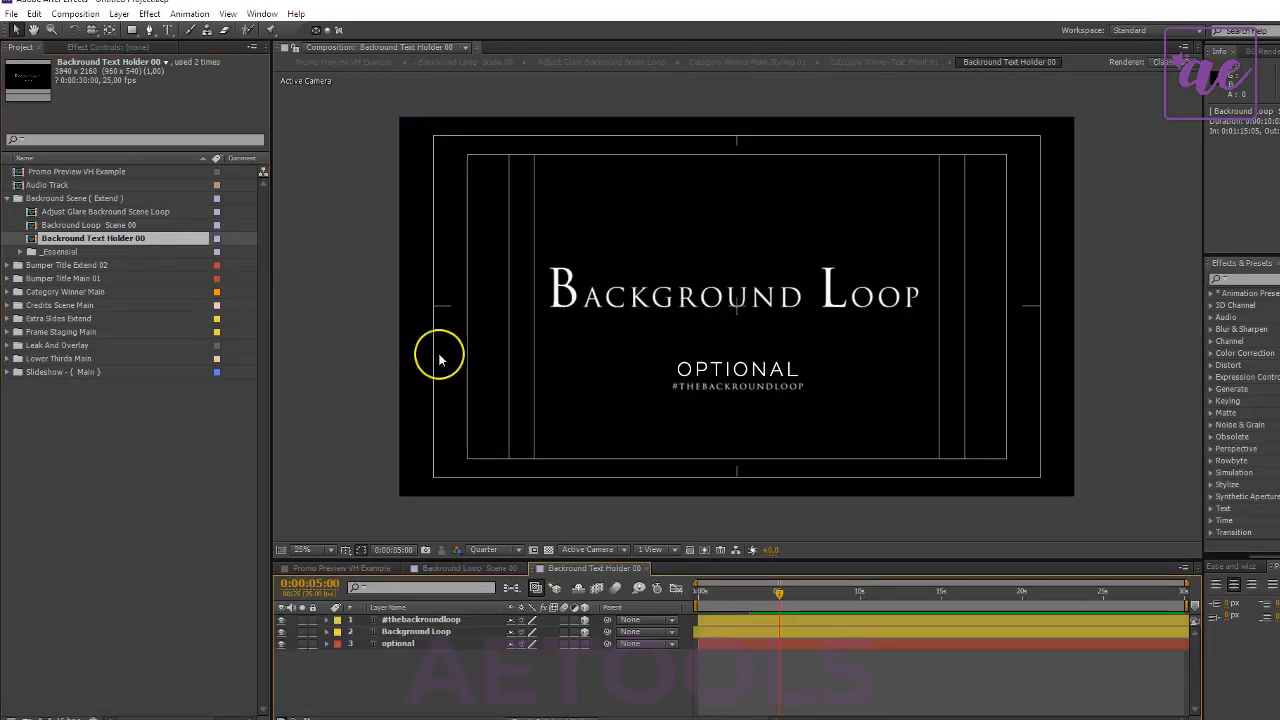
- Change the Background Loop layer's text to "Easy Loop"
{"action": "left_click", "coordinate": [443, 633]}
{"action": "double_click", "coordinate": [443, 633]}
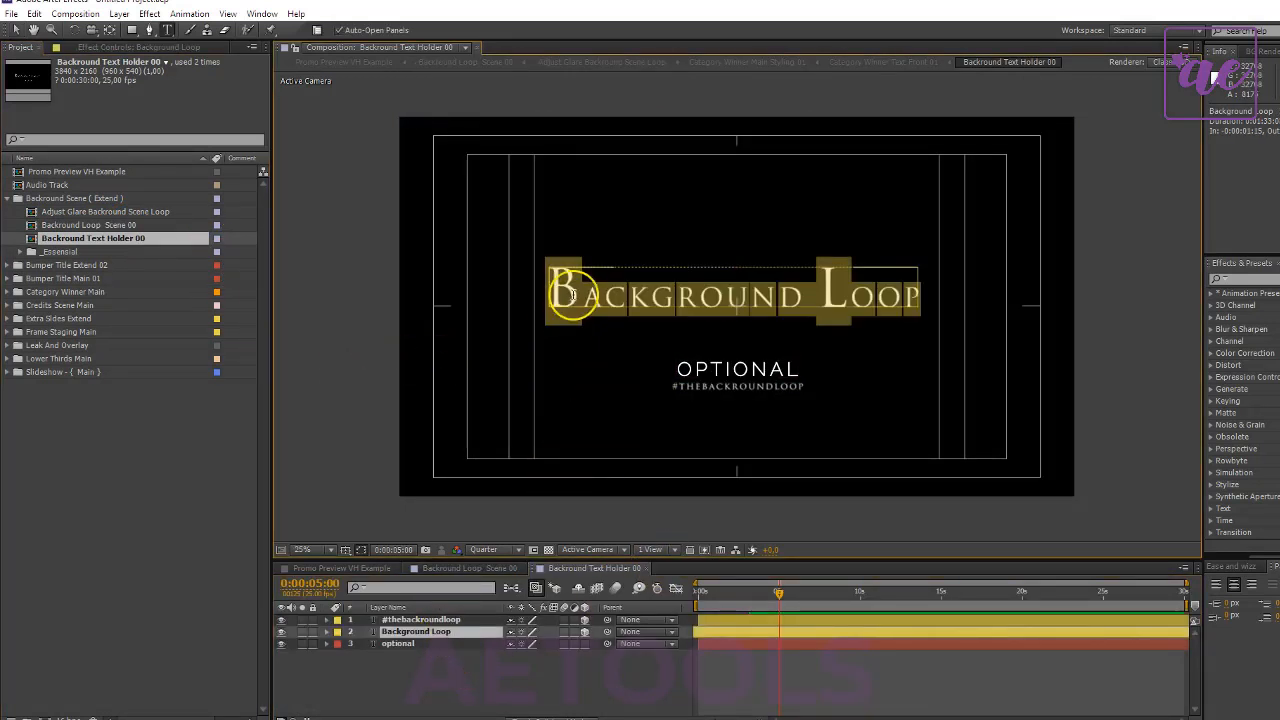
{"action": "left_click_drag", "start_coordinate": [583, 292], "coordinate": [507, 283]}
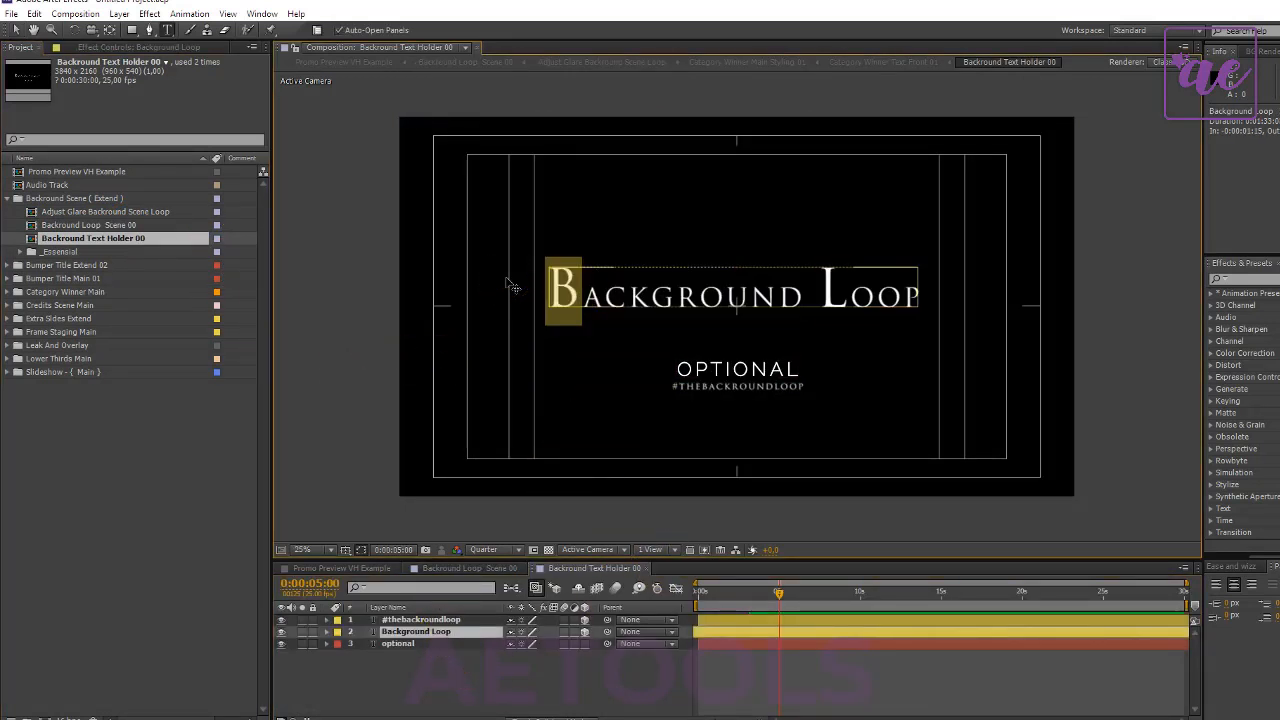
{"action": "type", "text": "E"}
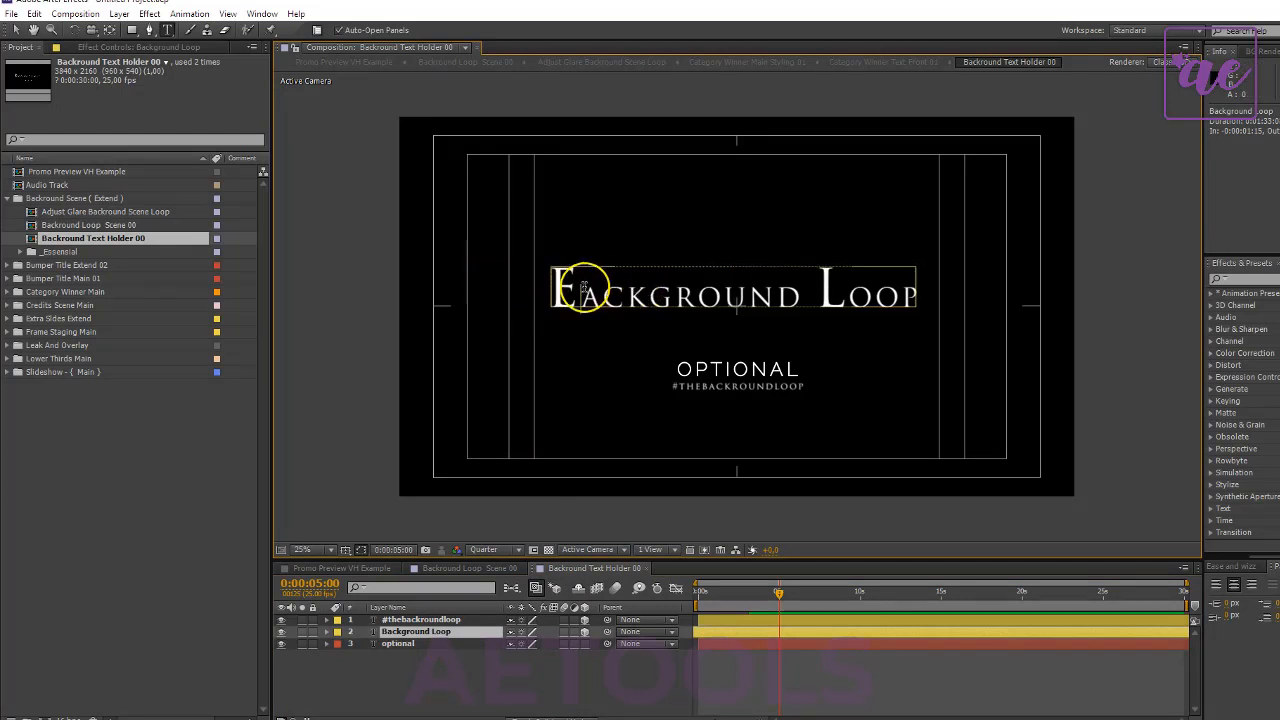
{"action": "left_click_drag", "start_coordinate": [608, 298], "coordinate": [794, 300]}
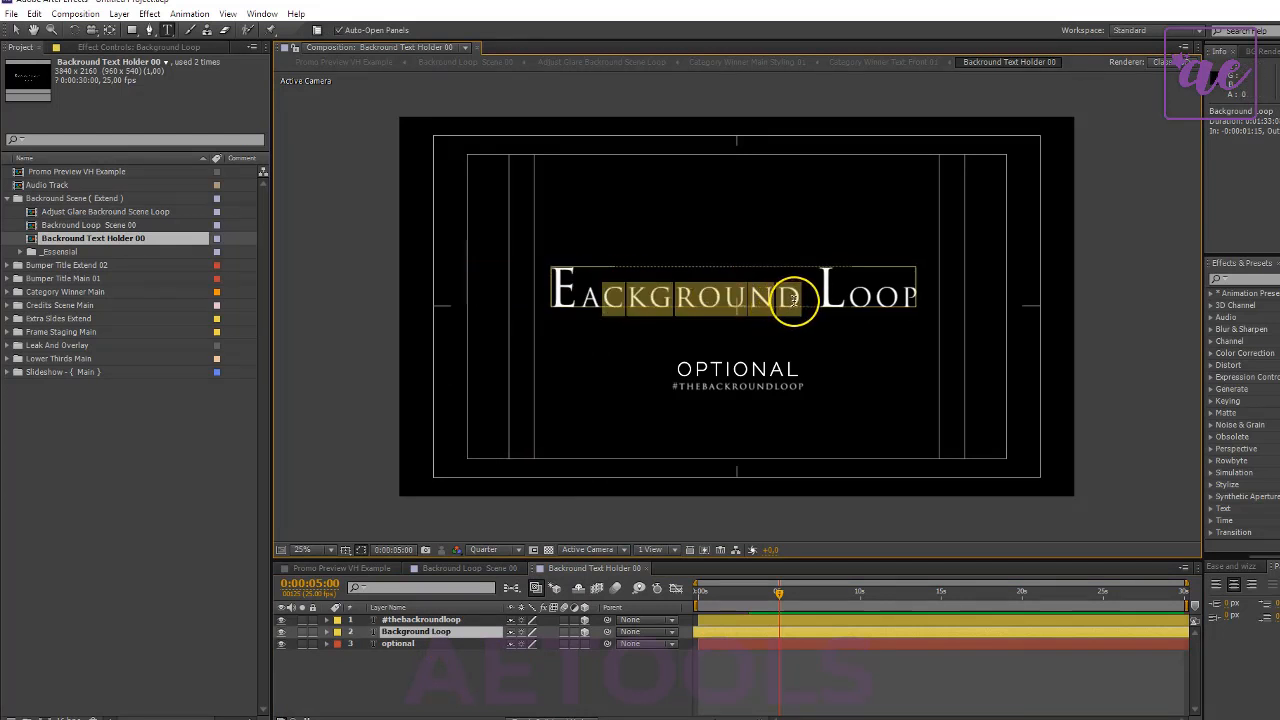
{"action": "type", "text": "sy"}
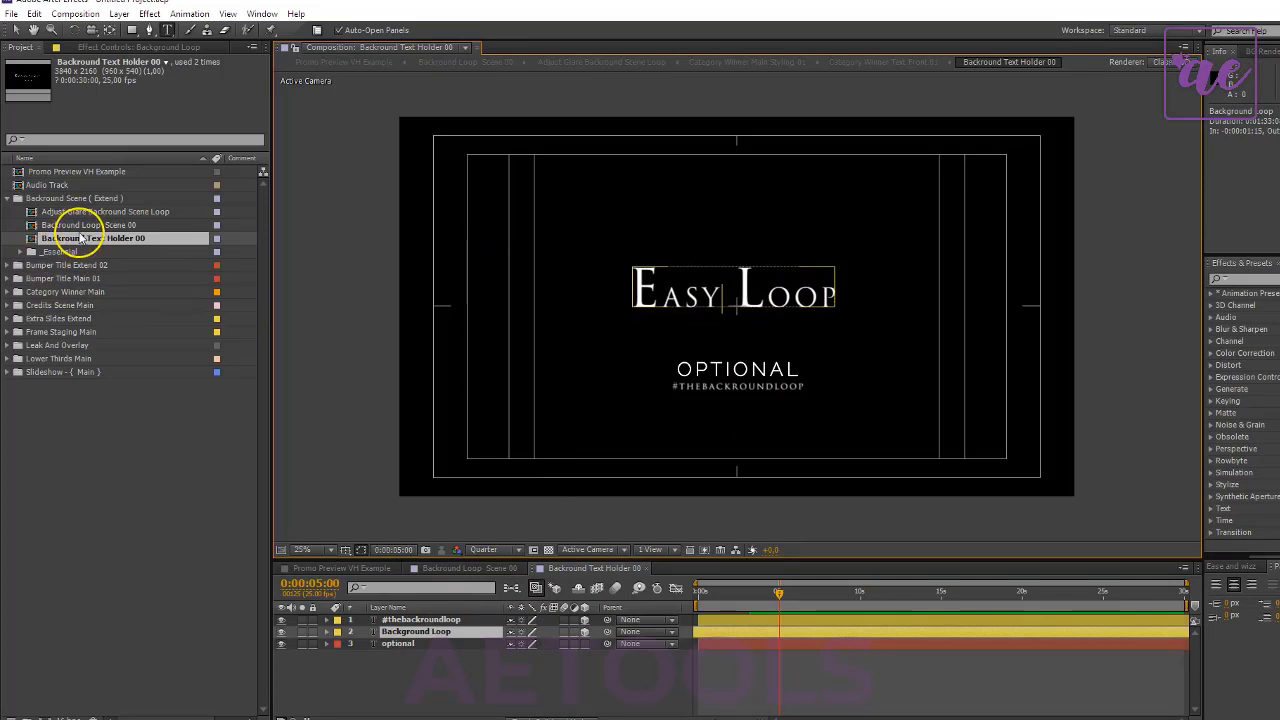
- Open the Adjust Glare Backround Scene Loop composition and hide both OF Glare layers with the playhead at 0:00:02:10
{"action": "double_click", "coordinate": [110, 212]}
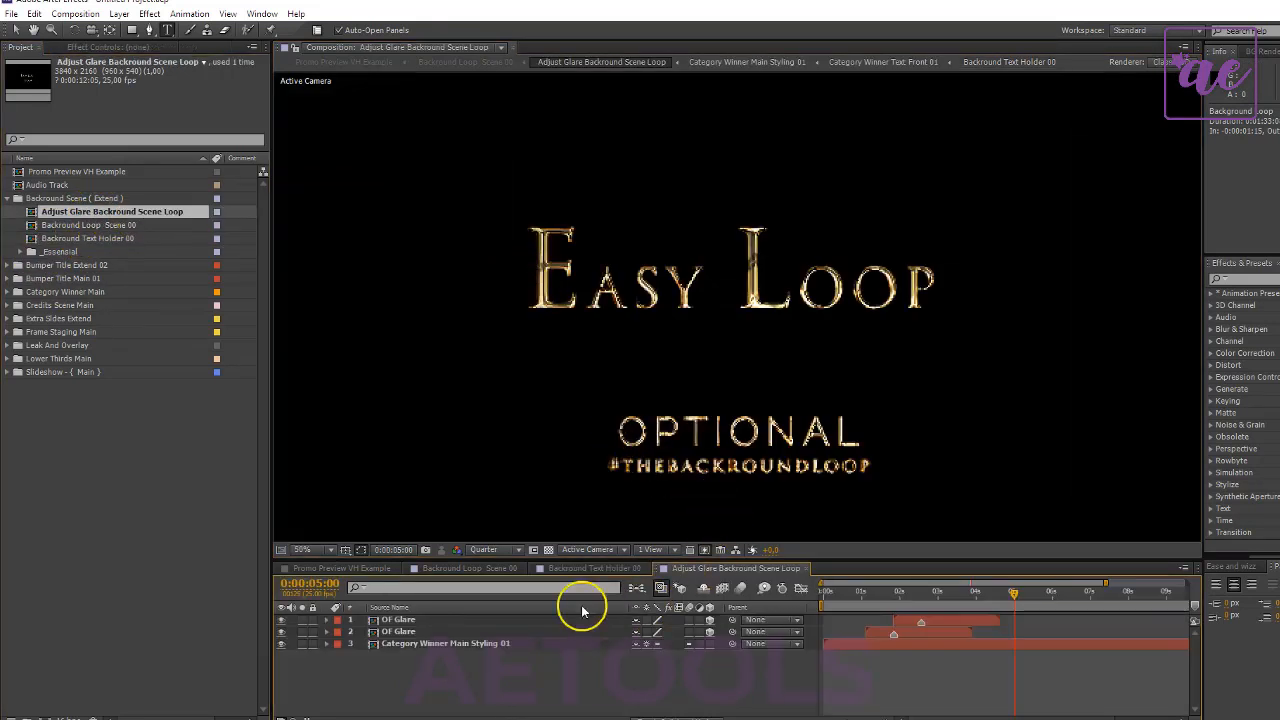
{"action": "left_click", "coordinate": [457, 619]}
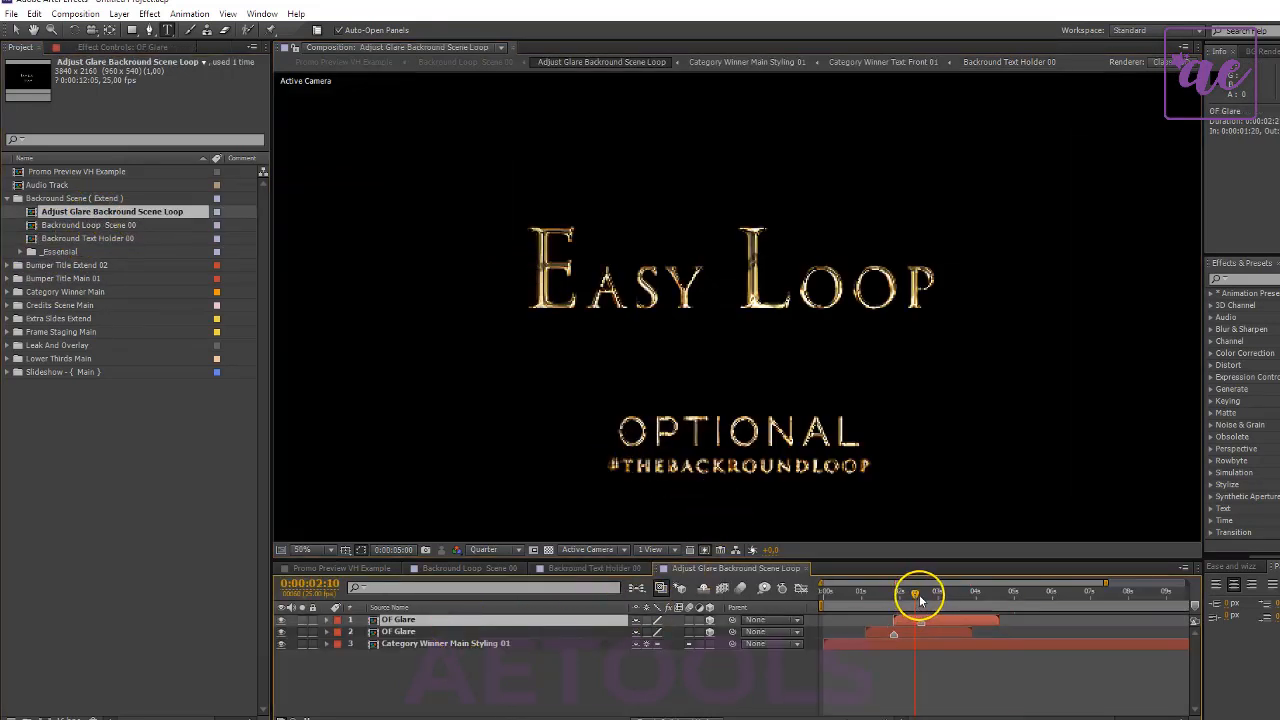
{"action": "left_click", "coordinate": [282, 632]}
{"action": "left_click", "coordinate": [282, 620]}
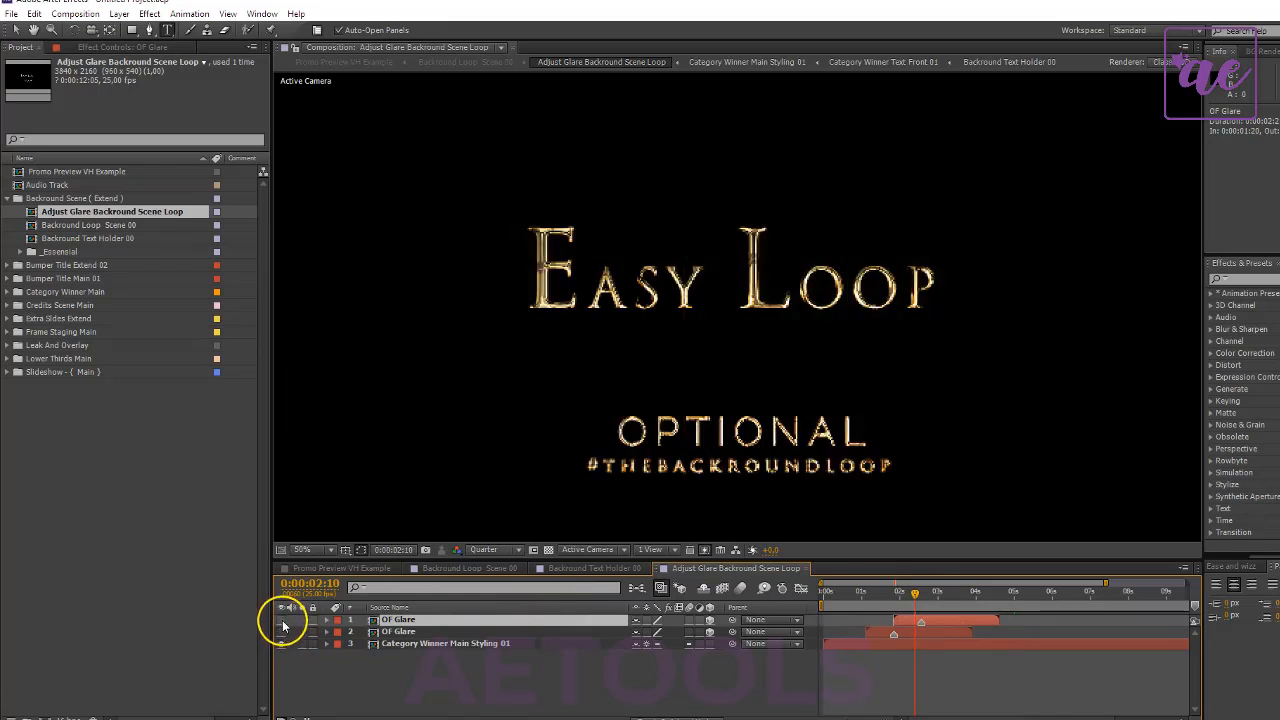
- Return to the Promo Preview VH Example composition, preview 0:01:24:02 and select the _Slide Scene 02 layer
{"action": "left_click", "coordinate": [338, 572]}
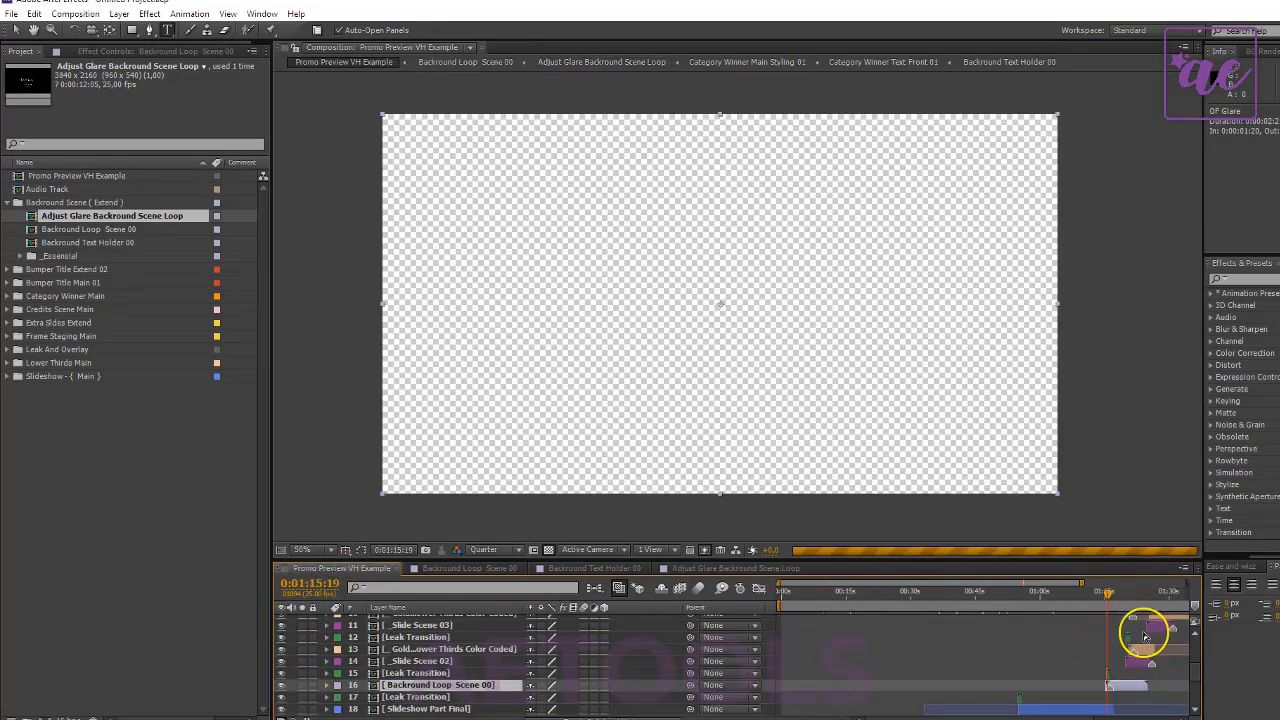
{"action": "scroll", "coordinate": [1150, 590], "scroll_direction": "up", "scroll_amount": 1}
{"action": "left_click_drag", "start_coordinate": [1149, 593], "coordinate": [1143, 597]}
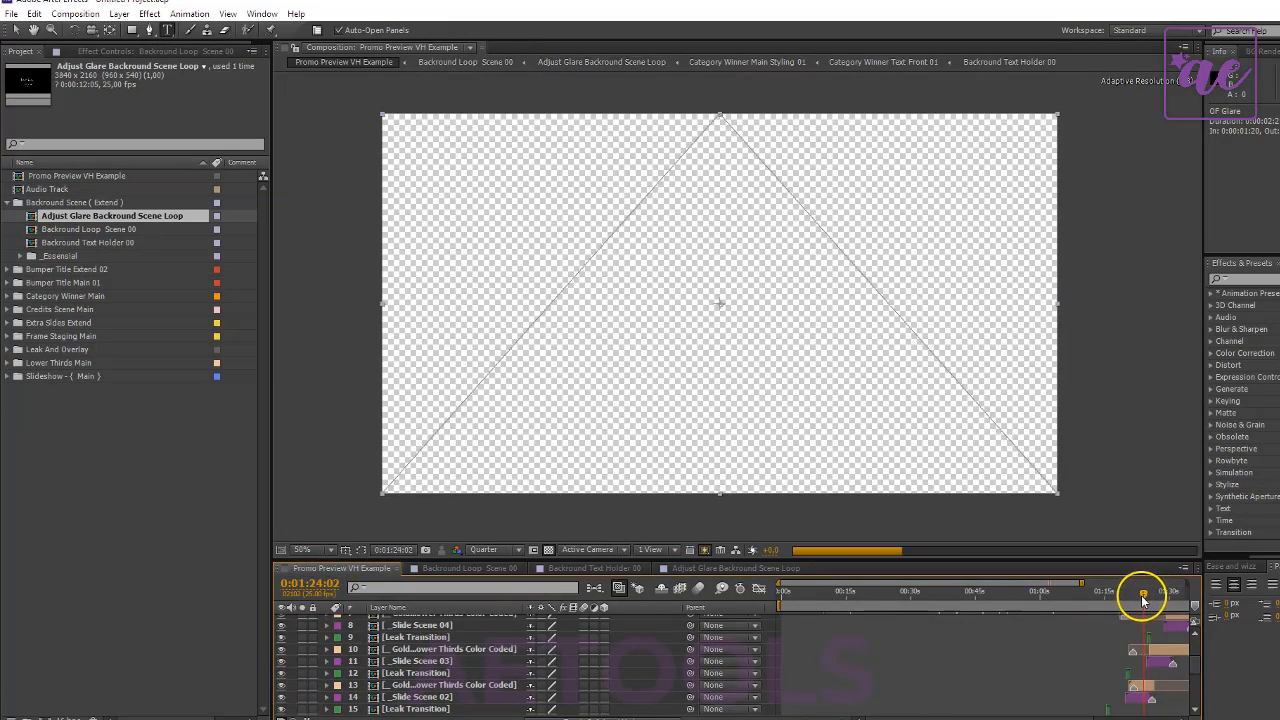
{"action": "left_click", "coordinate": [443, 696]}
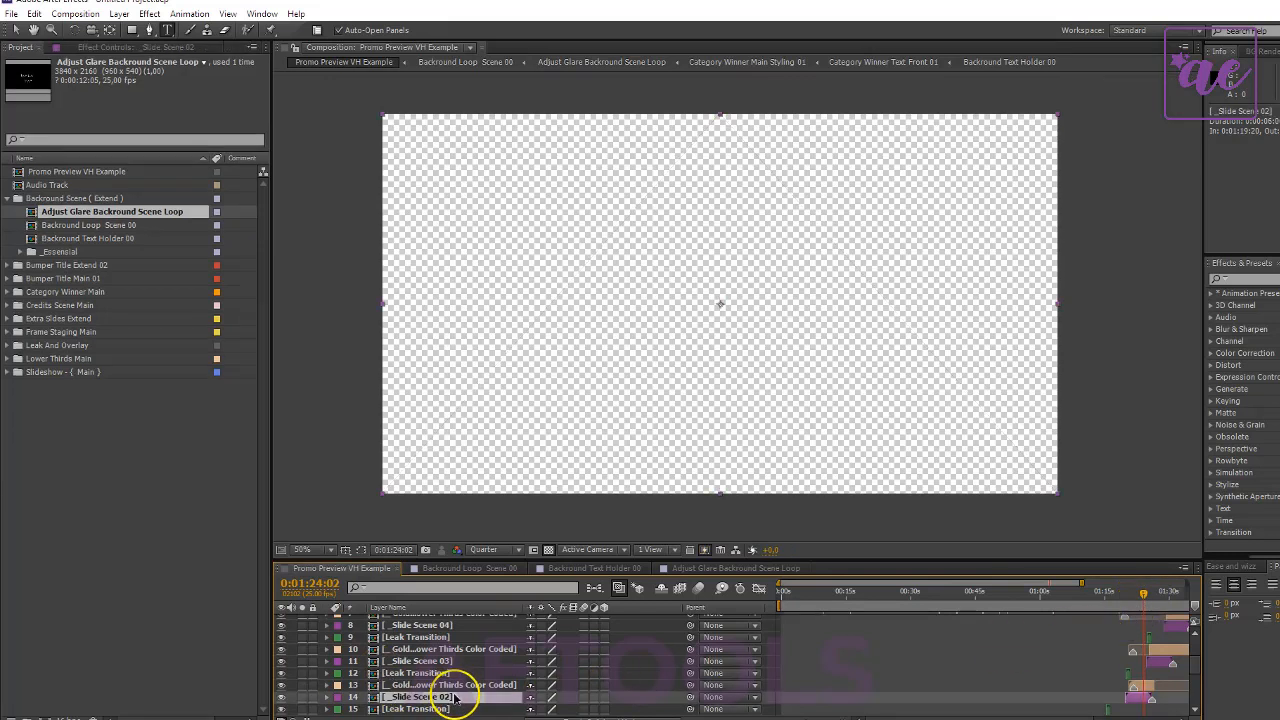
{"action": "scroll", "coordinate": [484, 692], "scroll_direction": "down", "scroll_amount": 1}
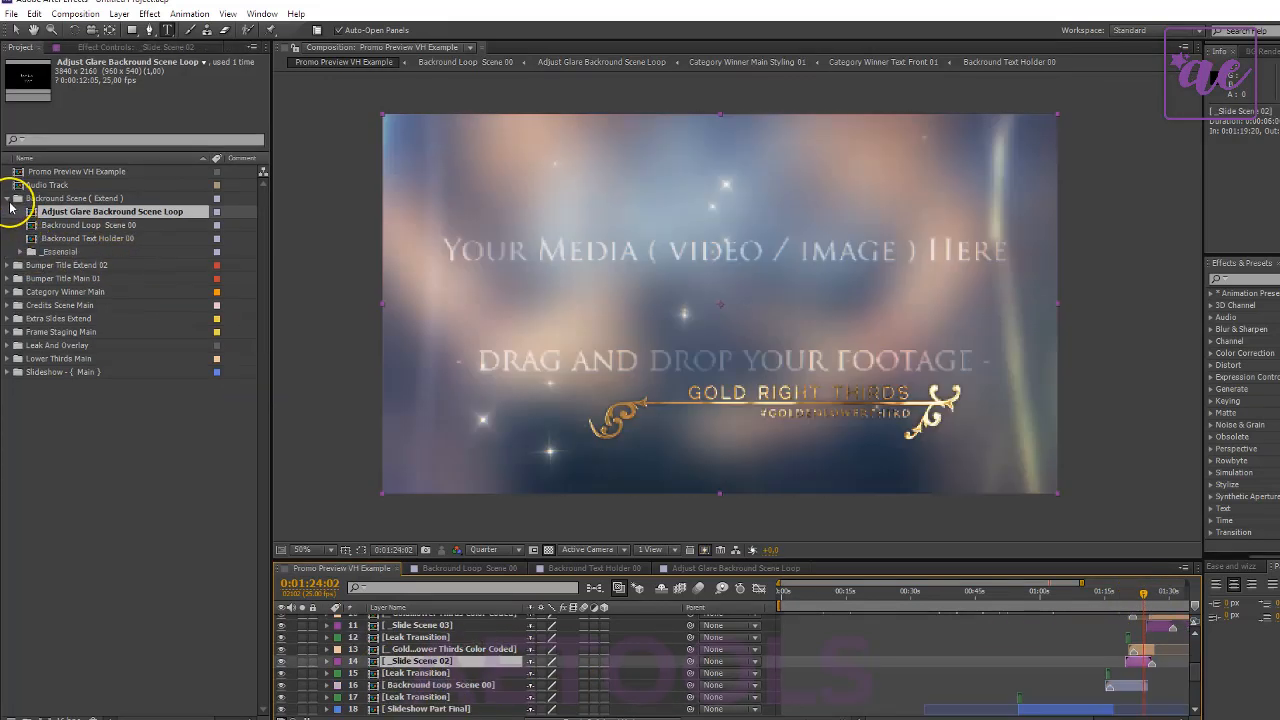
- Collapse the Backround Scene (Extend) folder, then expand the Extra Sides Extend folder and set its label color to Purple
{"action": "left_click", "coordinate": [7, 199]}
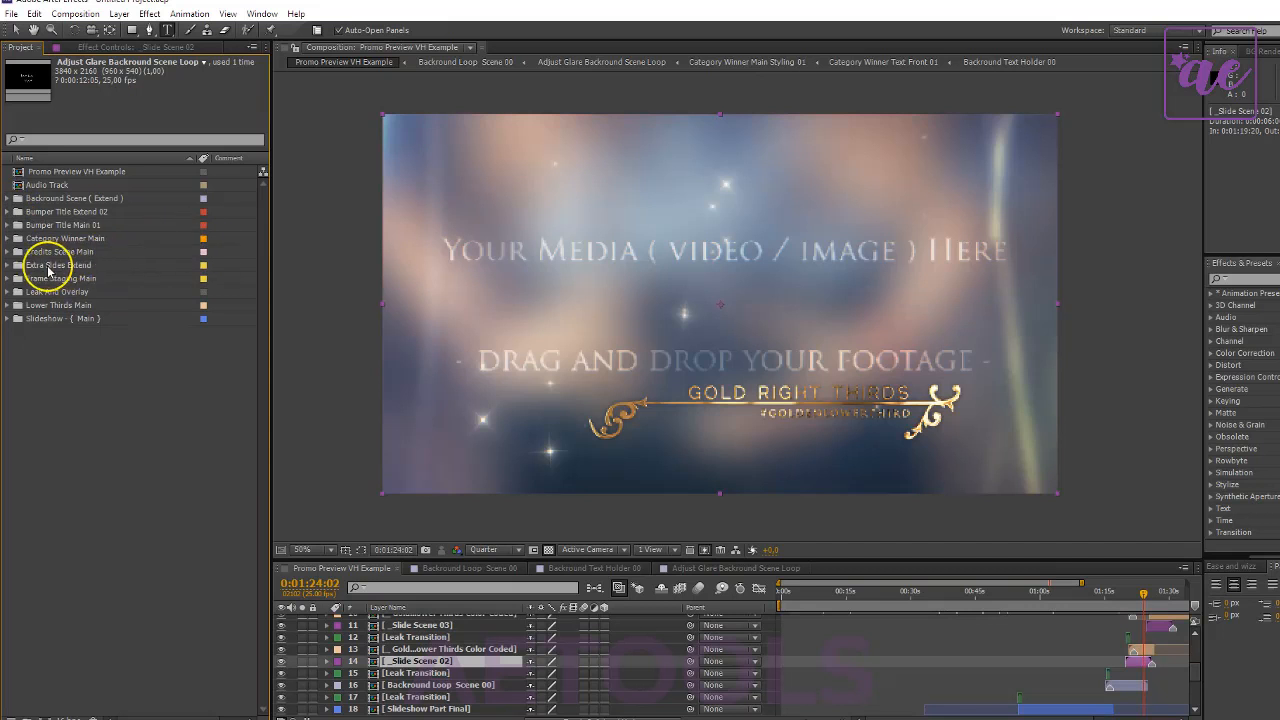
{"action": "left_click", "coordinate": [4, 264]}
{"action": "left_click", "coordinate": [8, 265]}
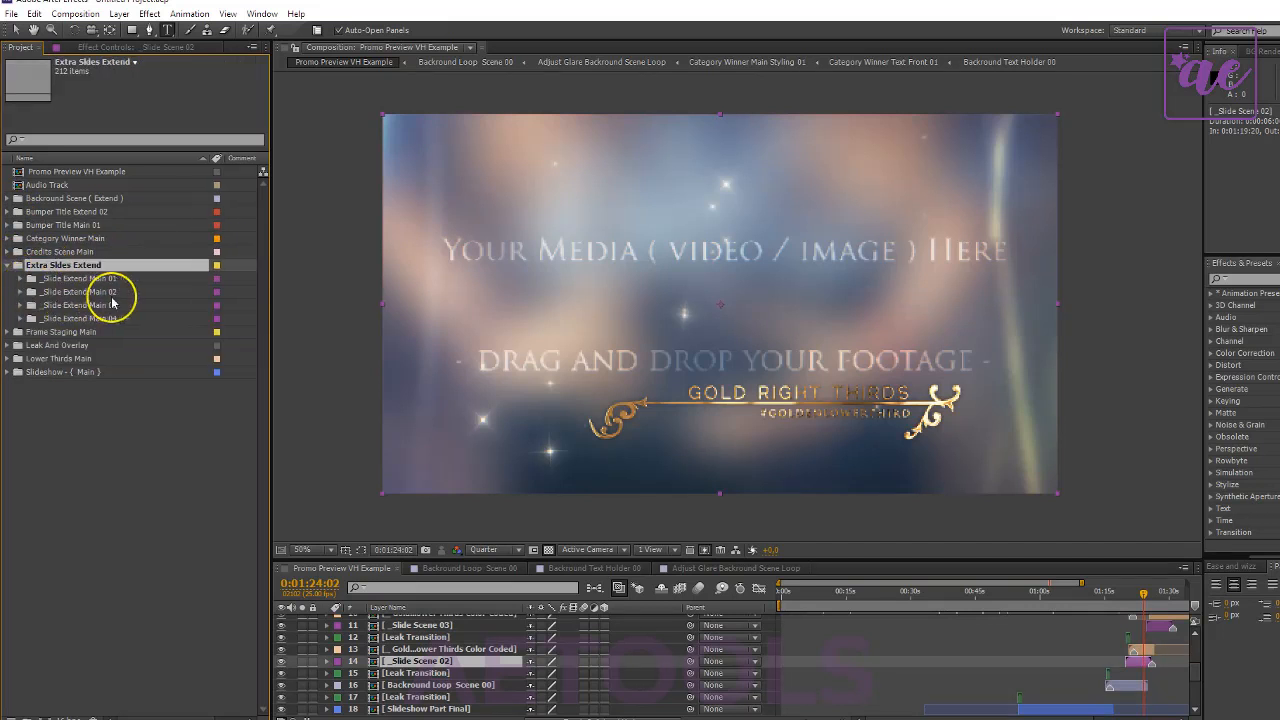
{"action": "left_click", "coordinate": [118, 279]}
{"action": "left_click", "coordinate": [218, 266]}
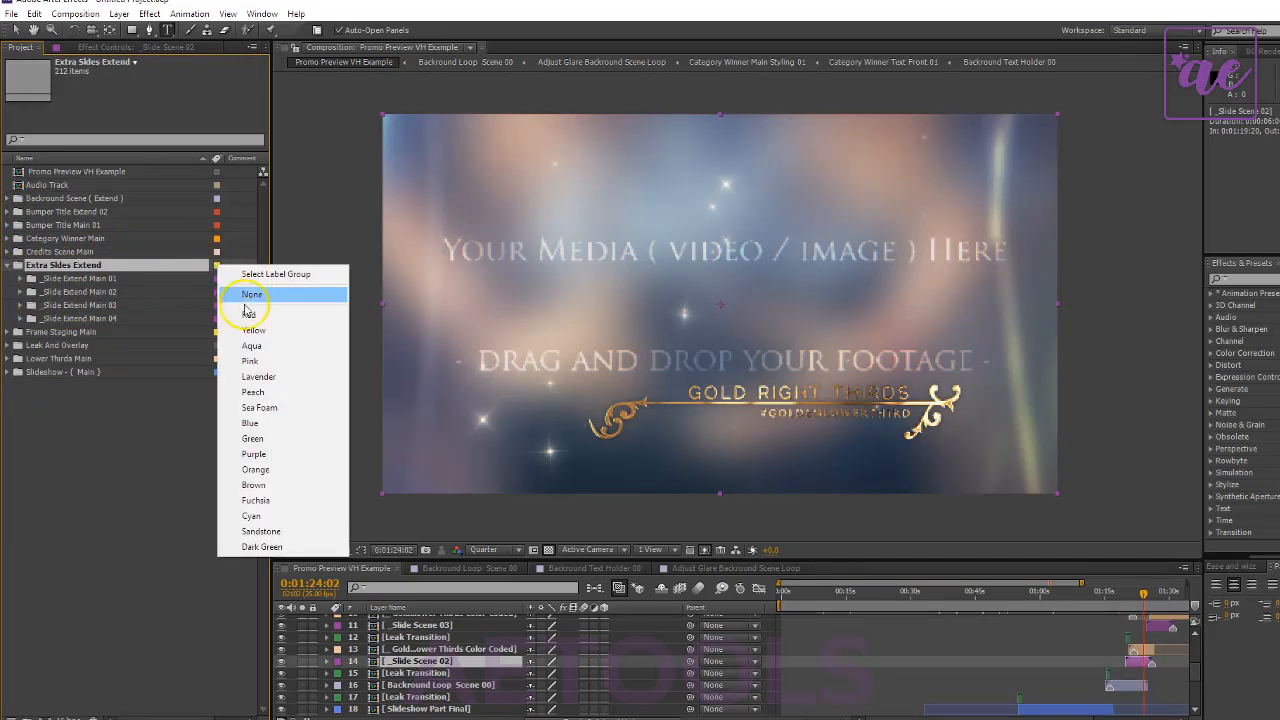
{"action": "left_click", "coordinate": [290, 458]}
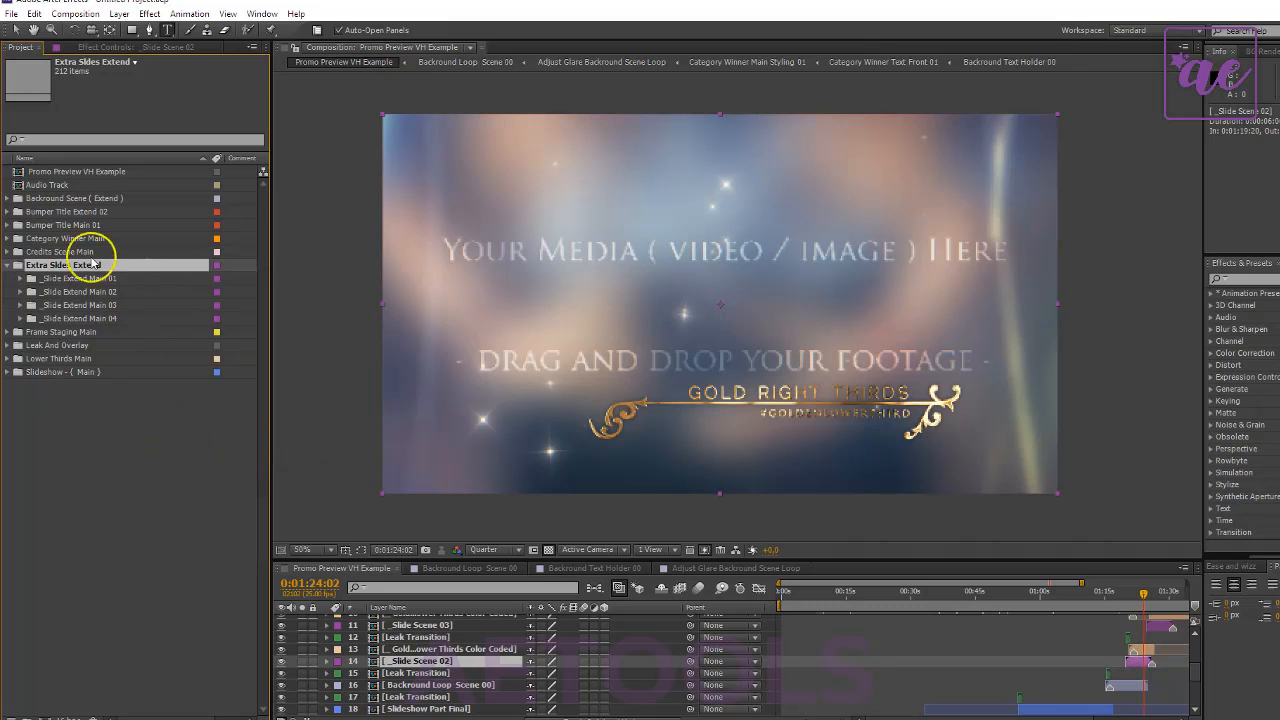
{"action": "left_click", "coordinate": [129, 453]}
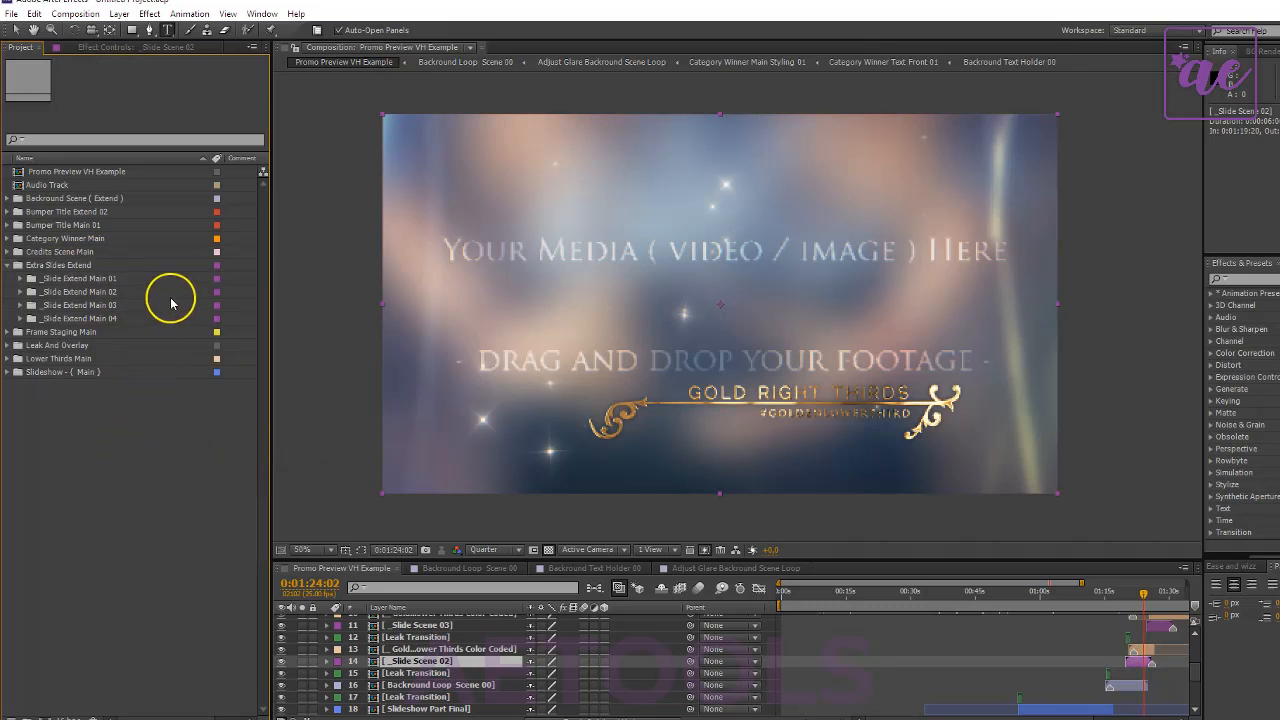
- Review the compositions inside the _Slide Extend Main 02 folder and collapse it again
{"action": "double_click", "coordinate": [110, 291]}
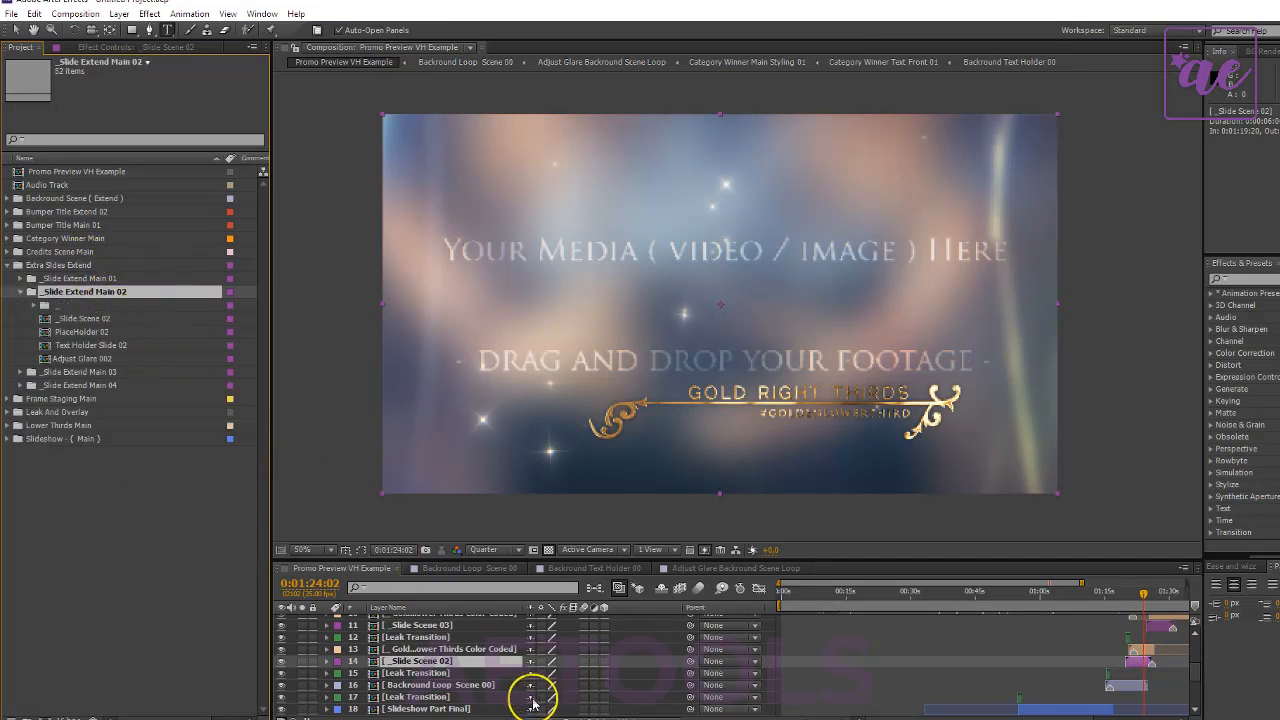
{"action": "left_click", "coordinate": [77, 356]}
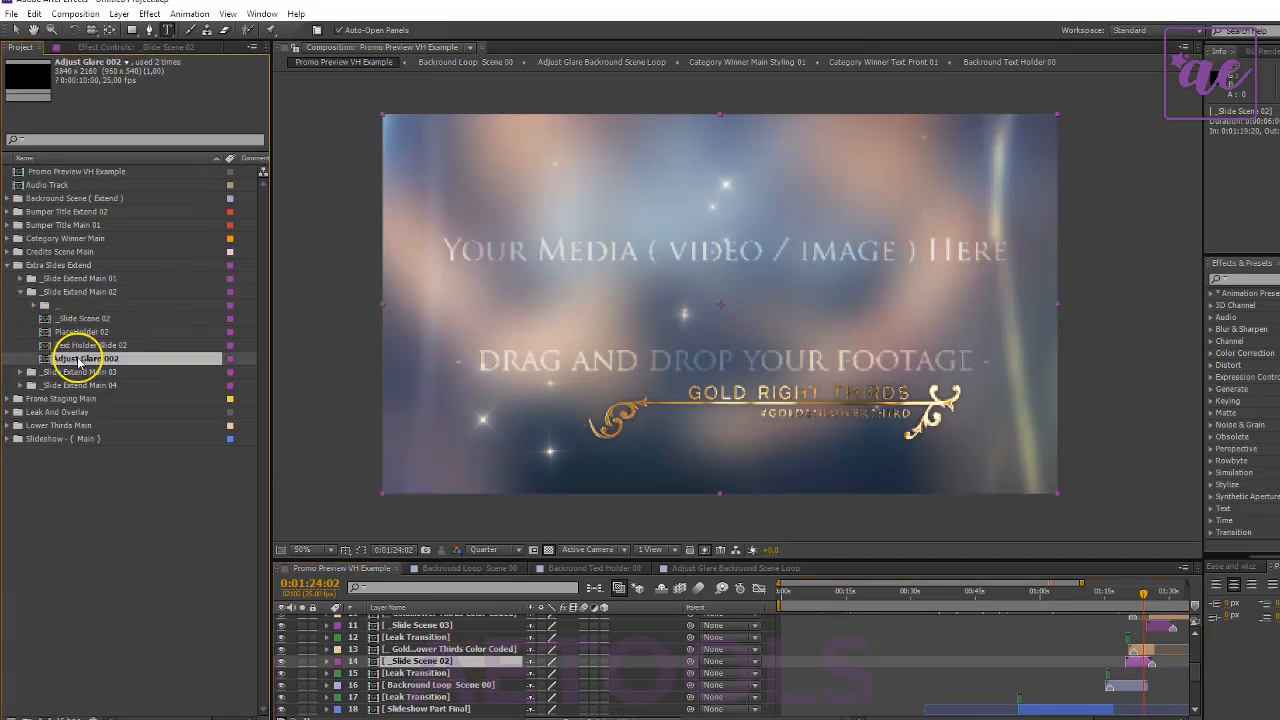
{"action": "left_click", "coordinate": [86, 337]}
{"action": "double_click", "coordinate": [75, 291]}
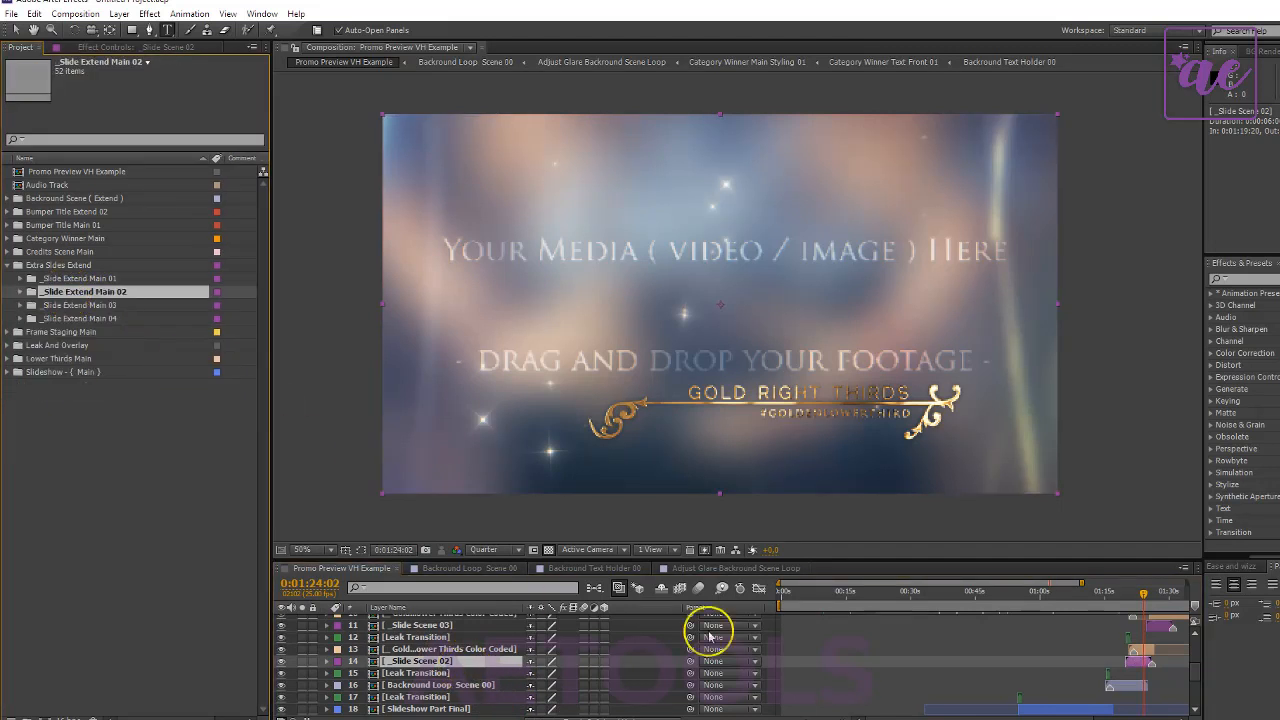
- Select the Golden Lower Thirds Color Coded layer, widen the layer name column, and expand the Lower Thirds Main folder with Extra Sides Extend collapsed
{"action": "left_click", "coordinate": [1140, 650]}
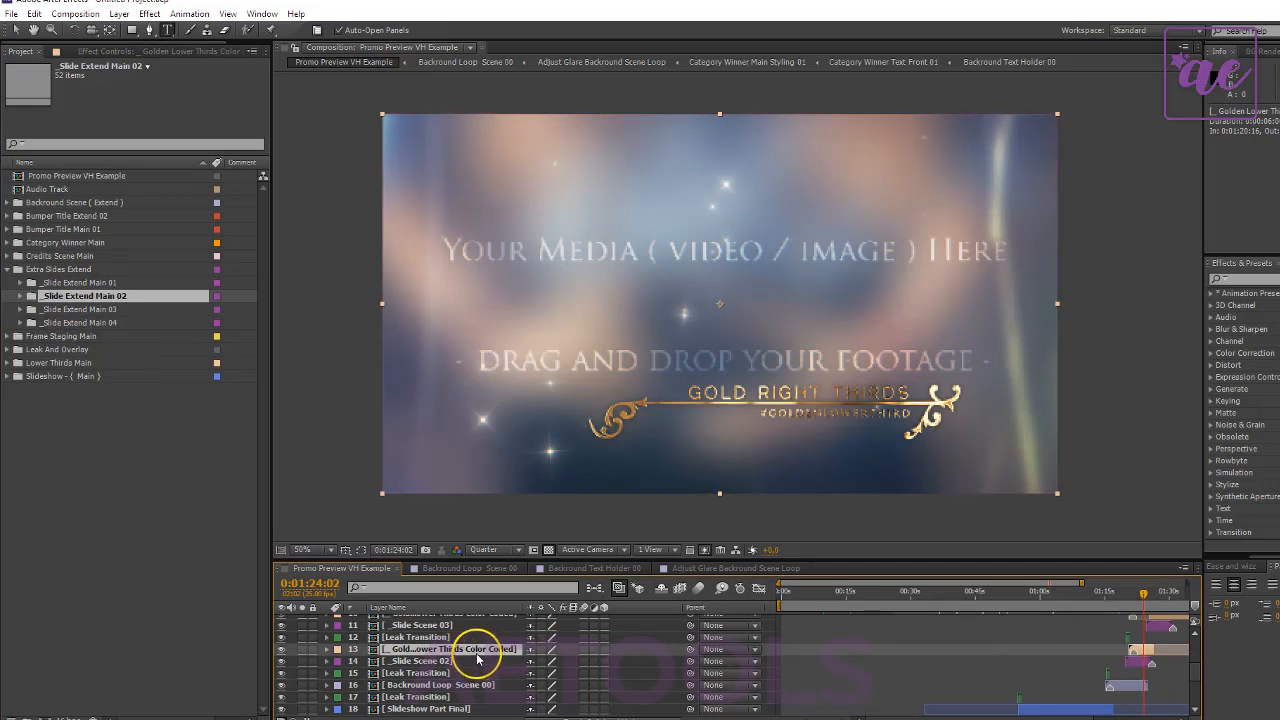
{"action": "left_click_drag", "start_coordinate": [521, 607], "coordinate": [558, 607]}
{"action": "left_click", "coordinate": [9, 269]}
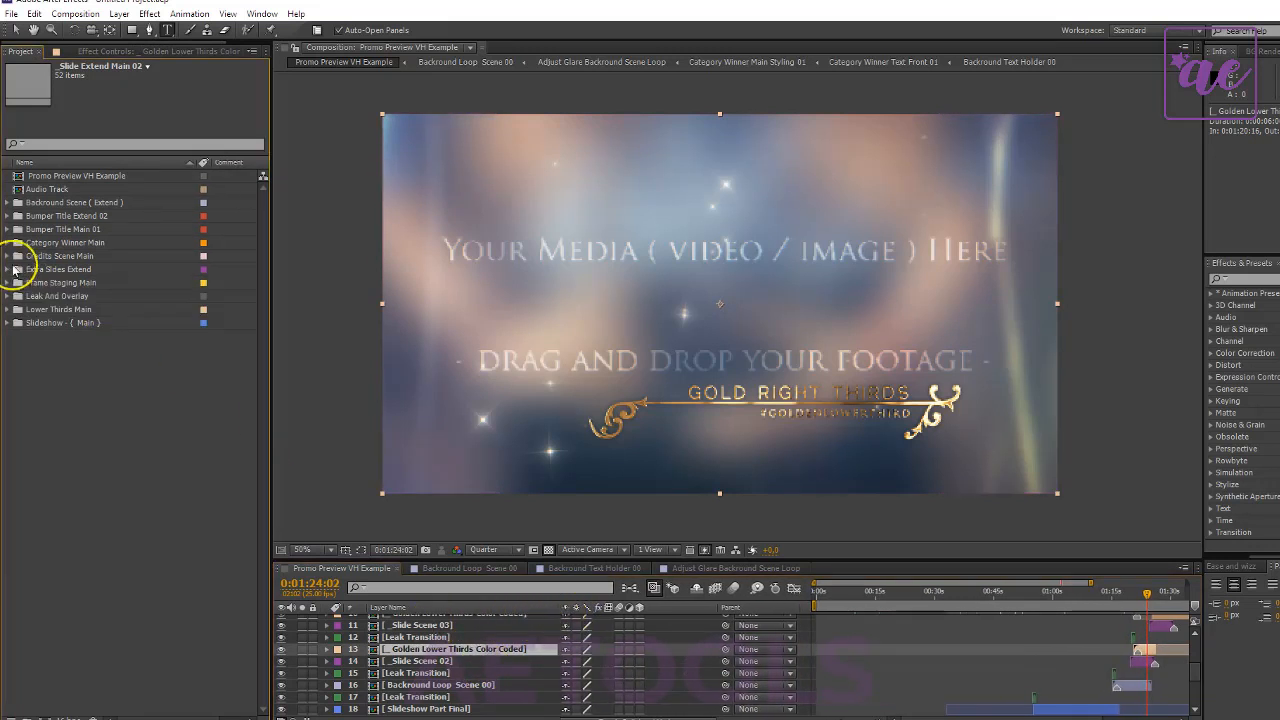
{"action": "double_click", "coordinate": [70, 310]}
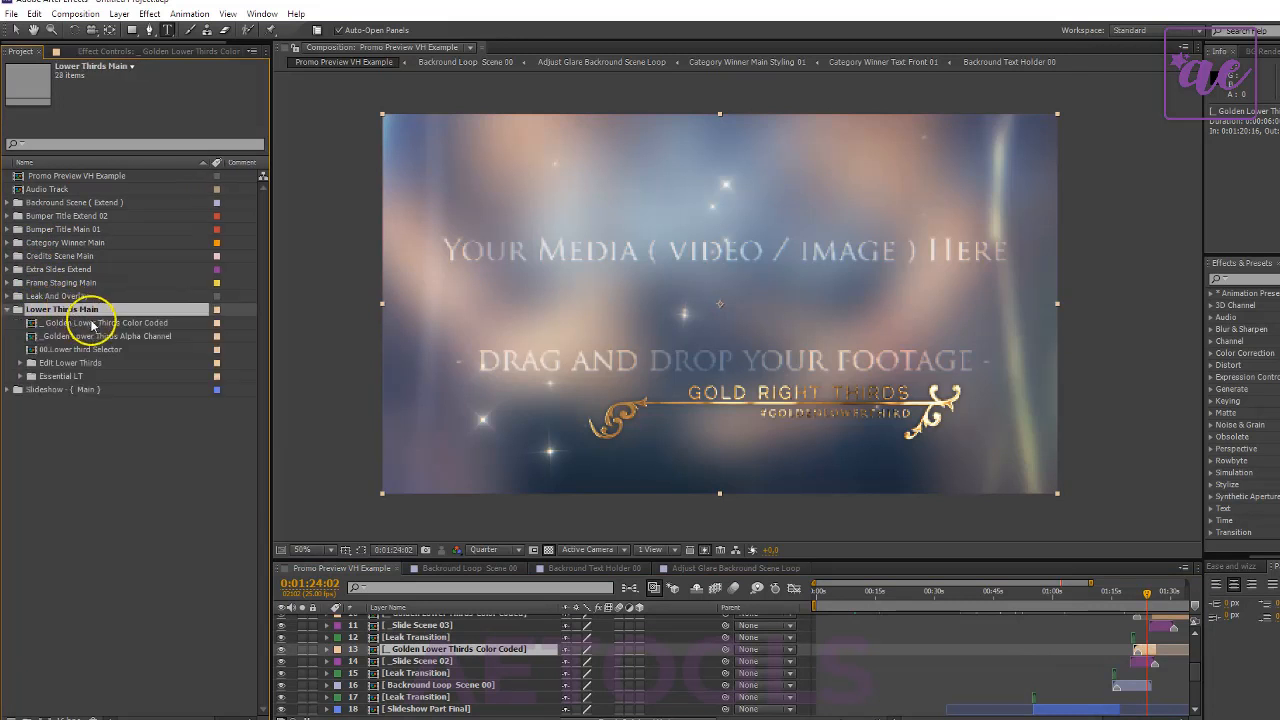
- Review the Lower Thirds Main compositions, expand the Edit Lower Thirds folder and open the Right Lower Third composition
{"action": "left_click", "coordinate": [140, 324]}
{"action": "left_click", "coordinate": [128, 349]}
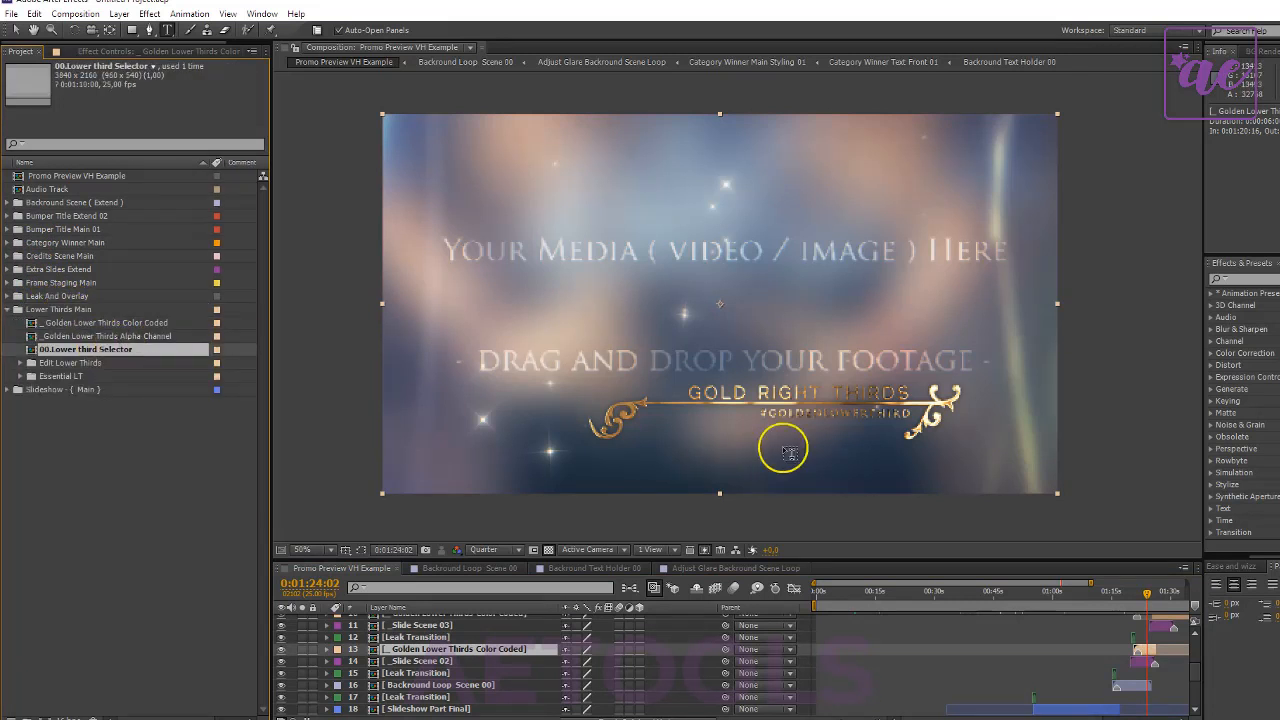
{"action": "double_click", "coordinate": [94, 363]}
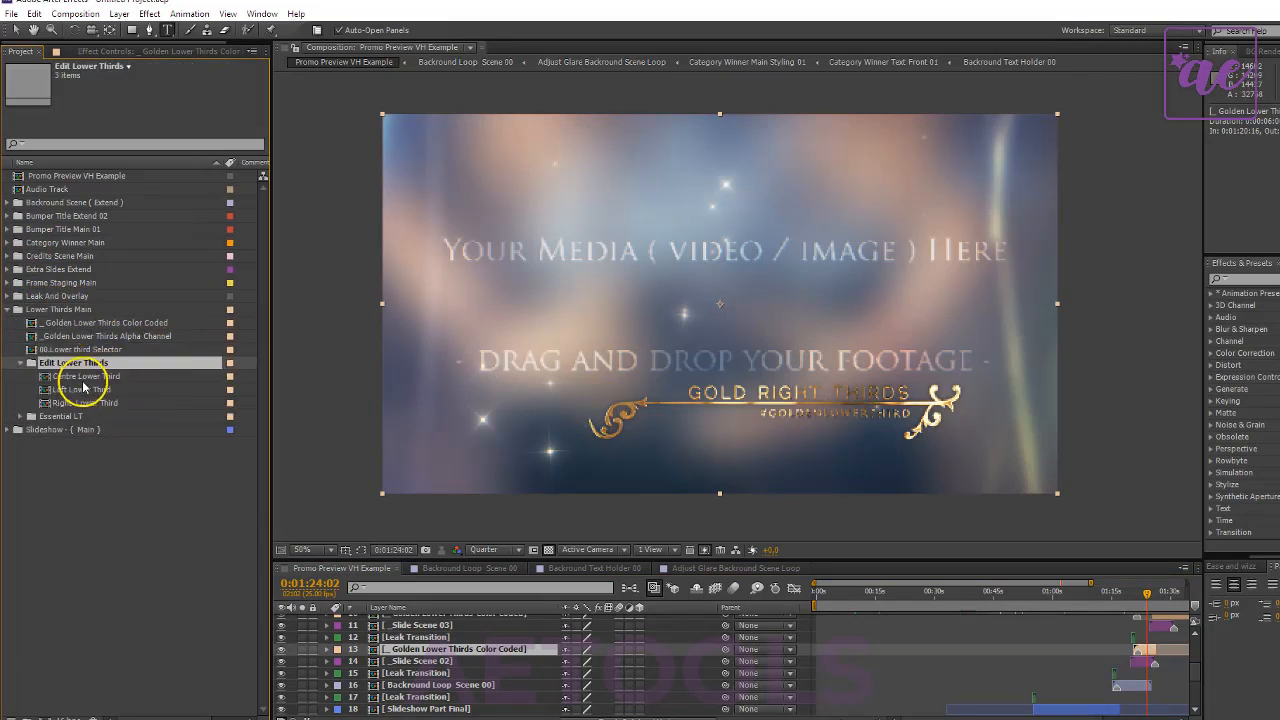
{"action": "left_click", "coordinate": [86, 377]}
{"action": "double_click", "coordinate": [92, 403]}
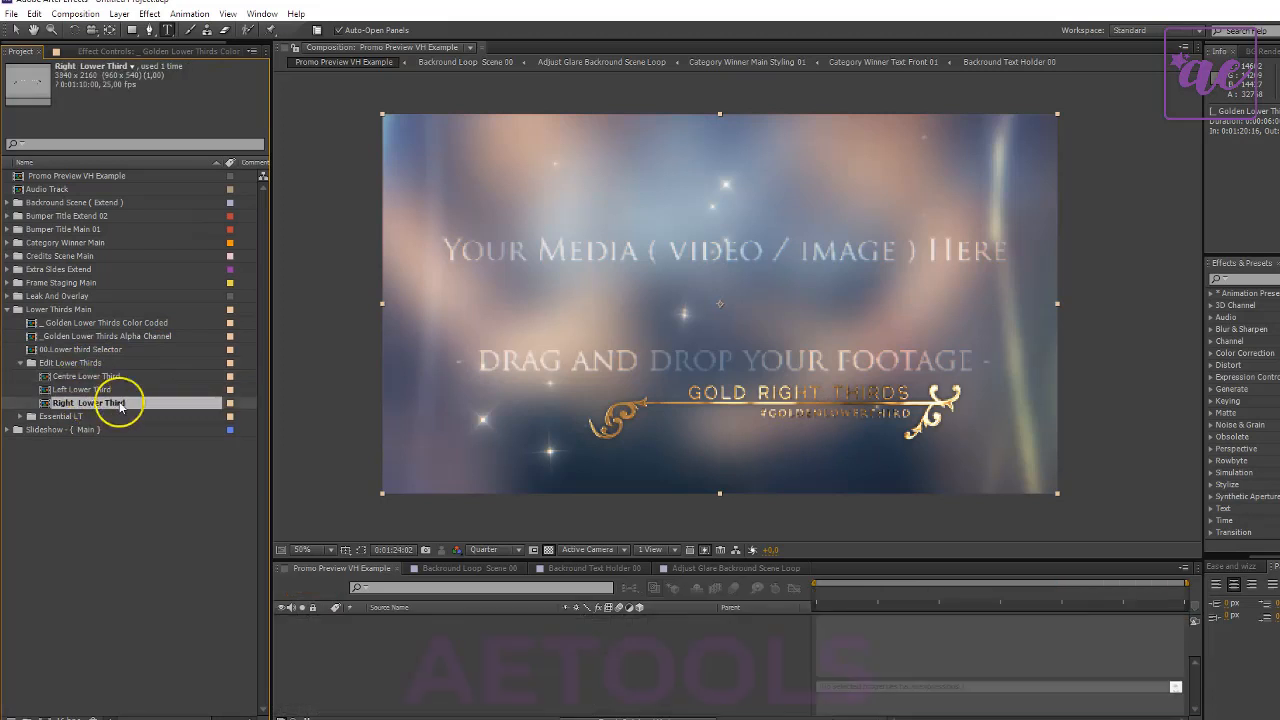
- Replace the gold Right thirds headline text in the Right Lower Third composition with "ADJUST THIS LOWER"
{"action": "left_click", "coordinate": [420, 620]}
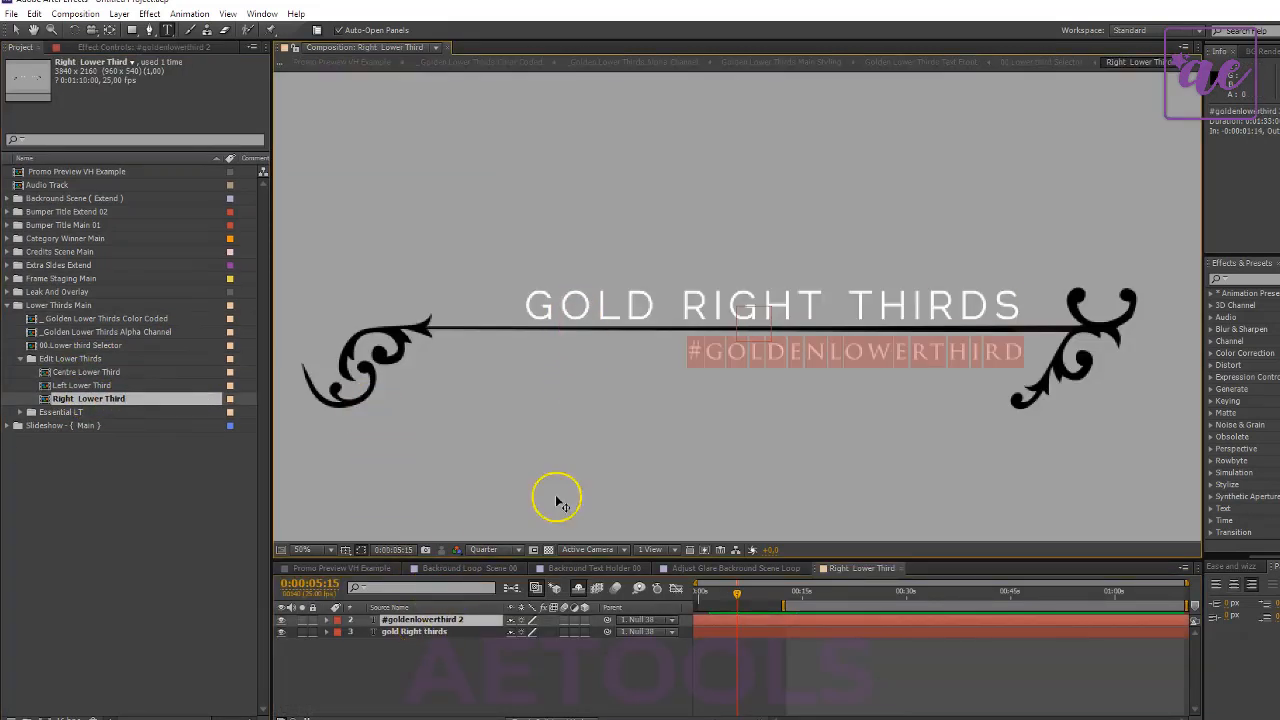
{"action": "left_click", "coordinate": [427, 632]}
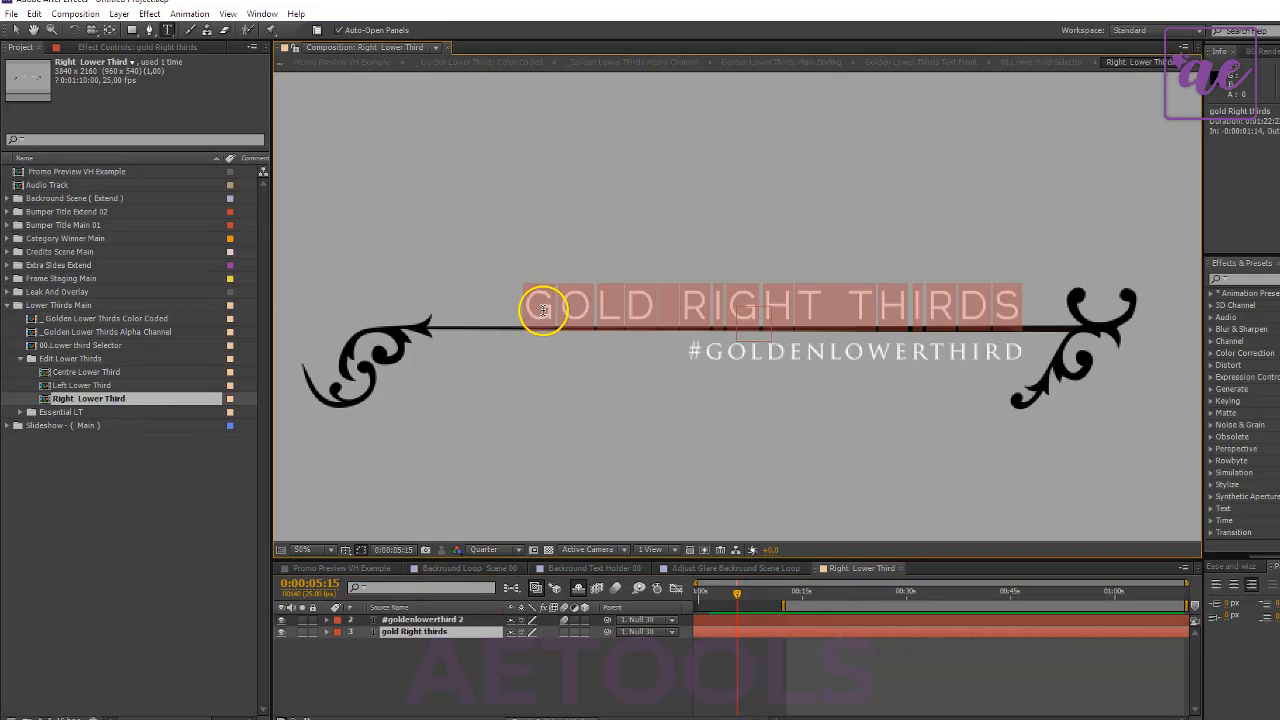
{"action": "type", "text": "ADJUST"}
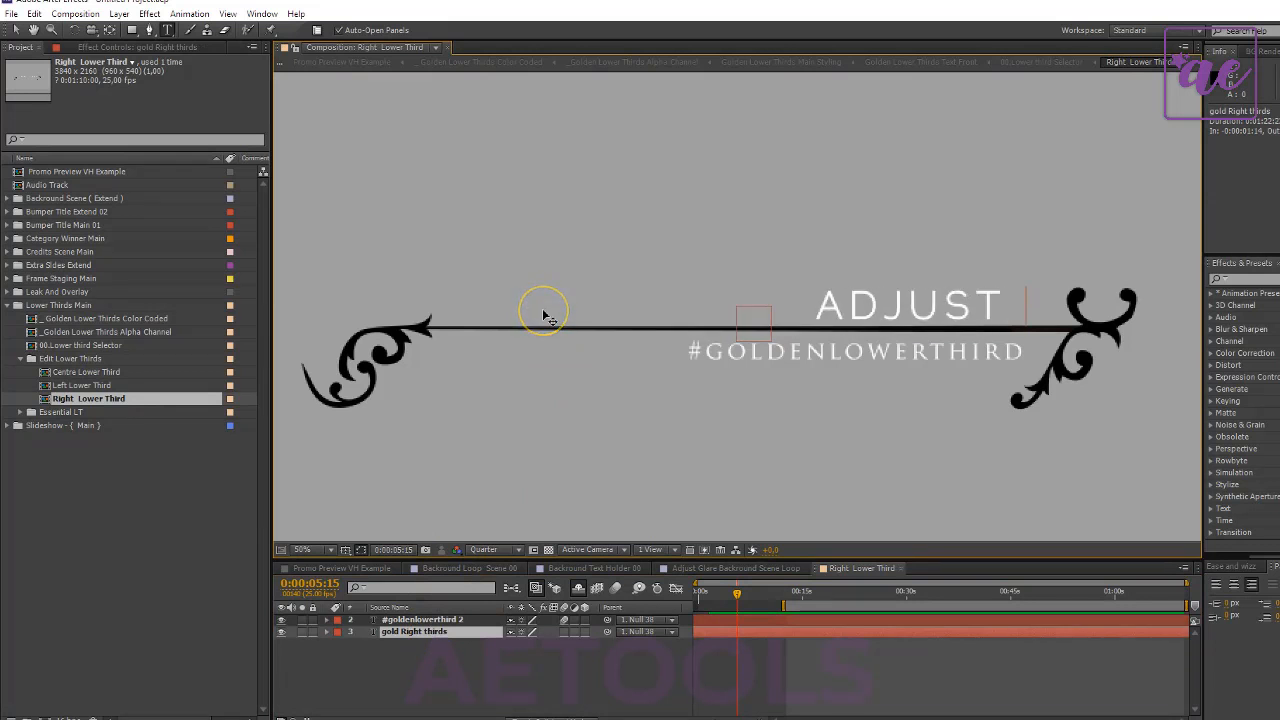
{"action": "type", "text": " THI"}
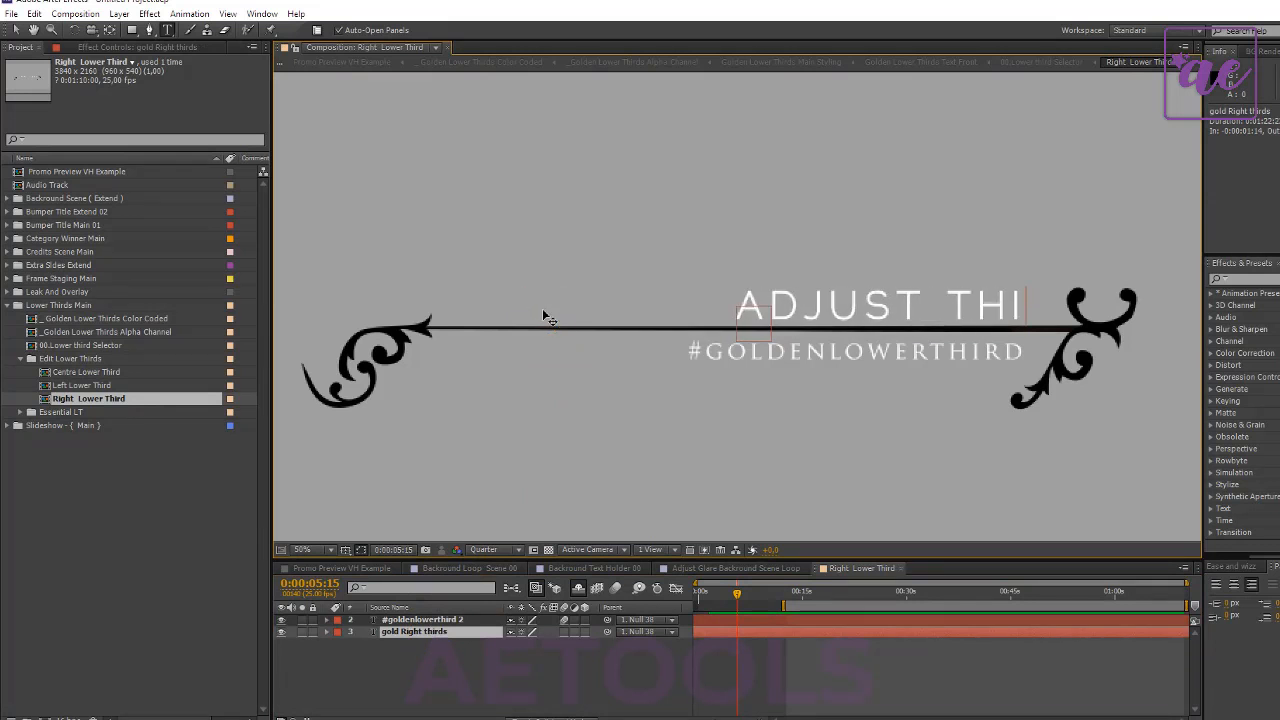
{"action": "type", "text": "S LOWER"}
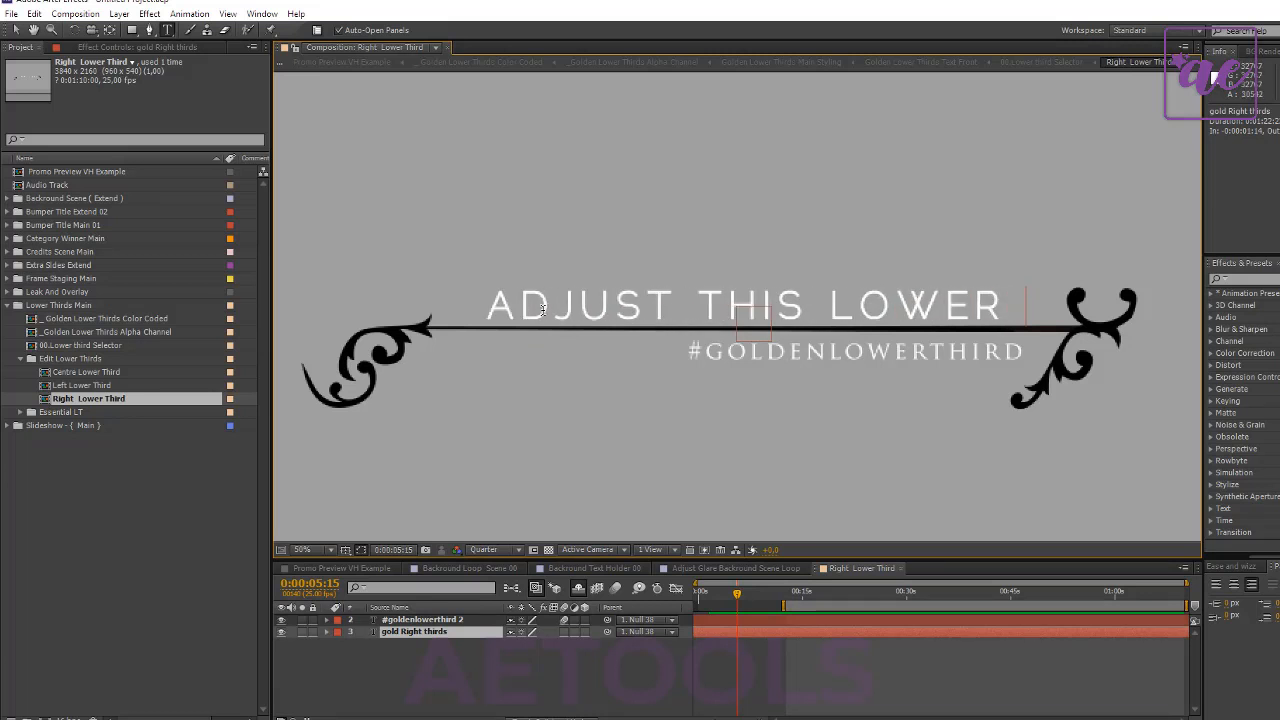
{"action": "key", "text": "BackSpace"}
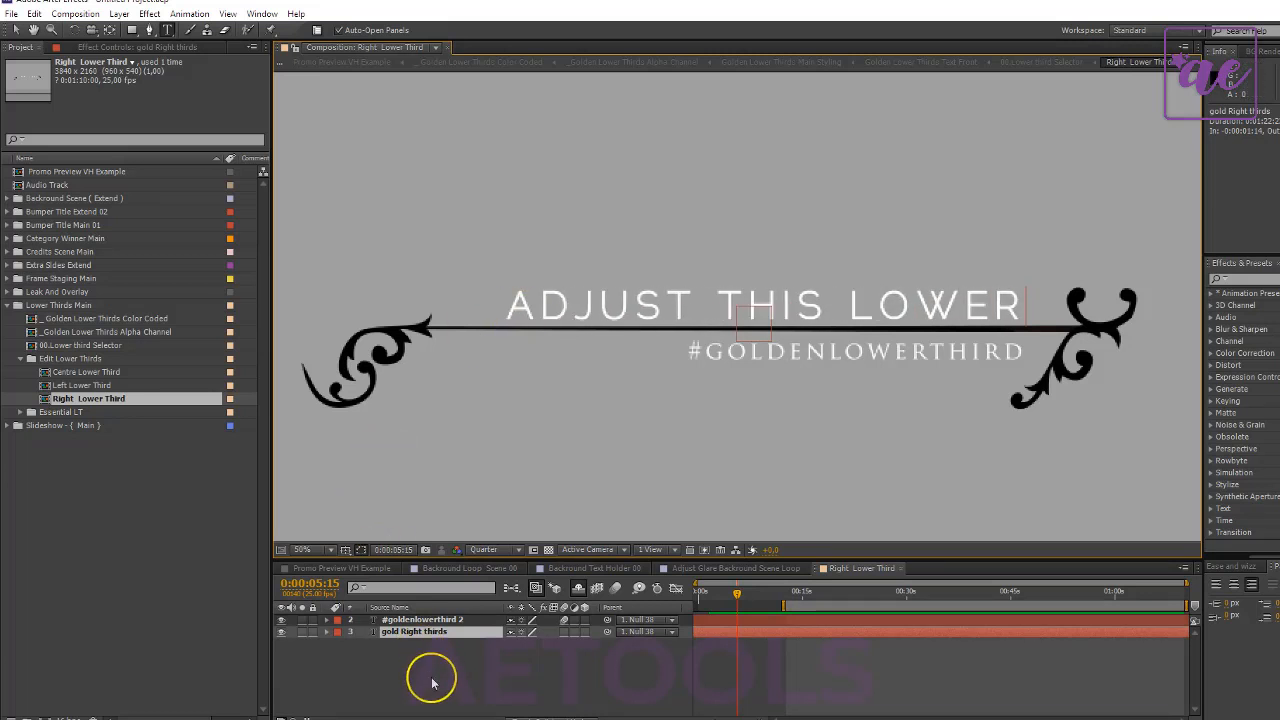
- Return to the Promo Preview VH Example composition, preview 0:01:27:20 and select the Golden Lower Thirds Color Coded layer 10
{"action": "left_click", "coordinate": [340, 568]}
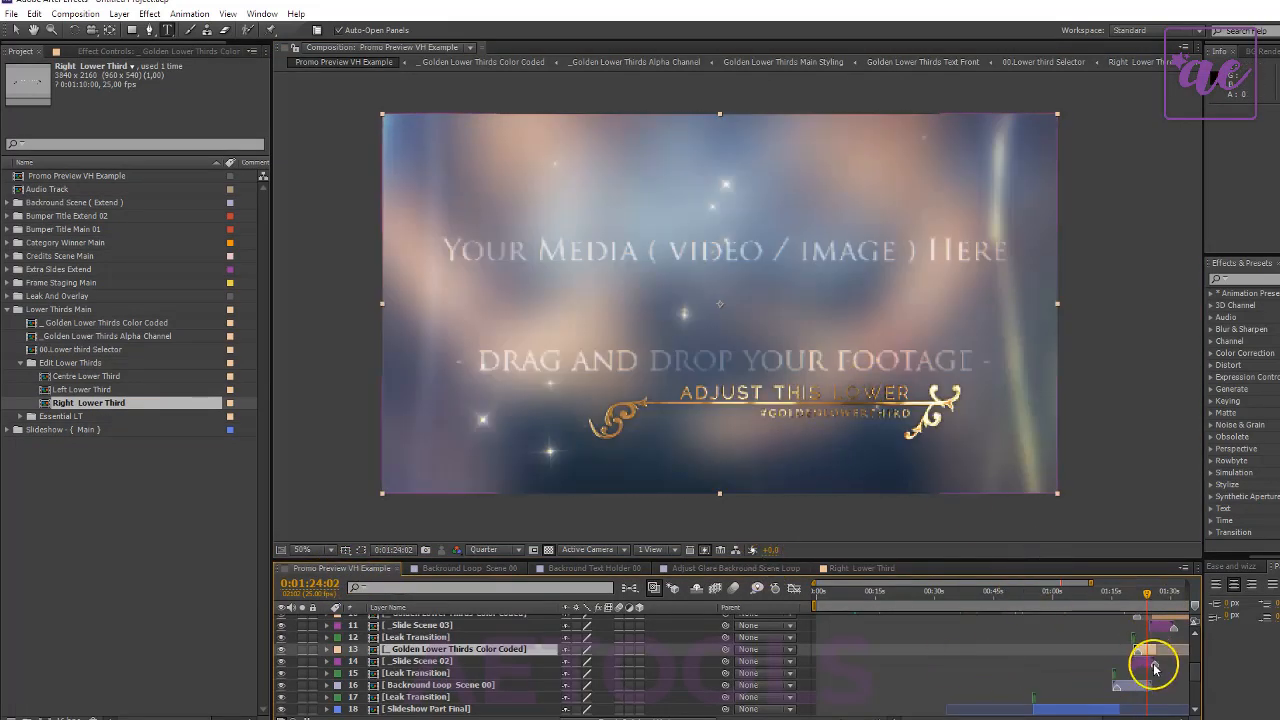
{"action": "scroll", "coordinate": [1158, 630], "scroll_direction": "up", "scroll_amount": 2}
{"action": "left_click_drag", "start_coordinate": [1159, 591], "coordinate": [1163, 596]}
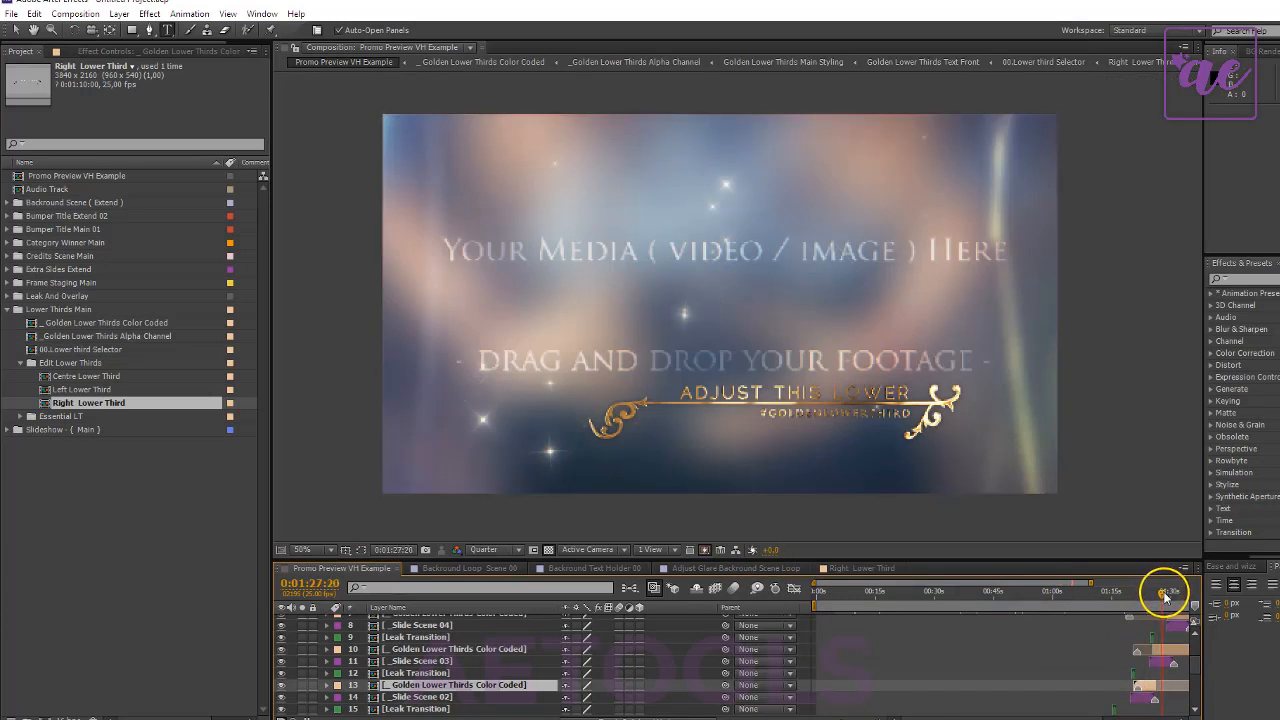
{"action": "left_click", "coordinate": [1178, 652]}
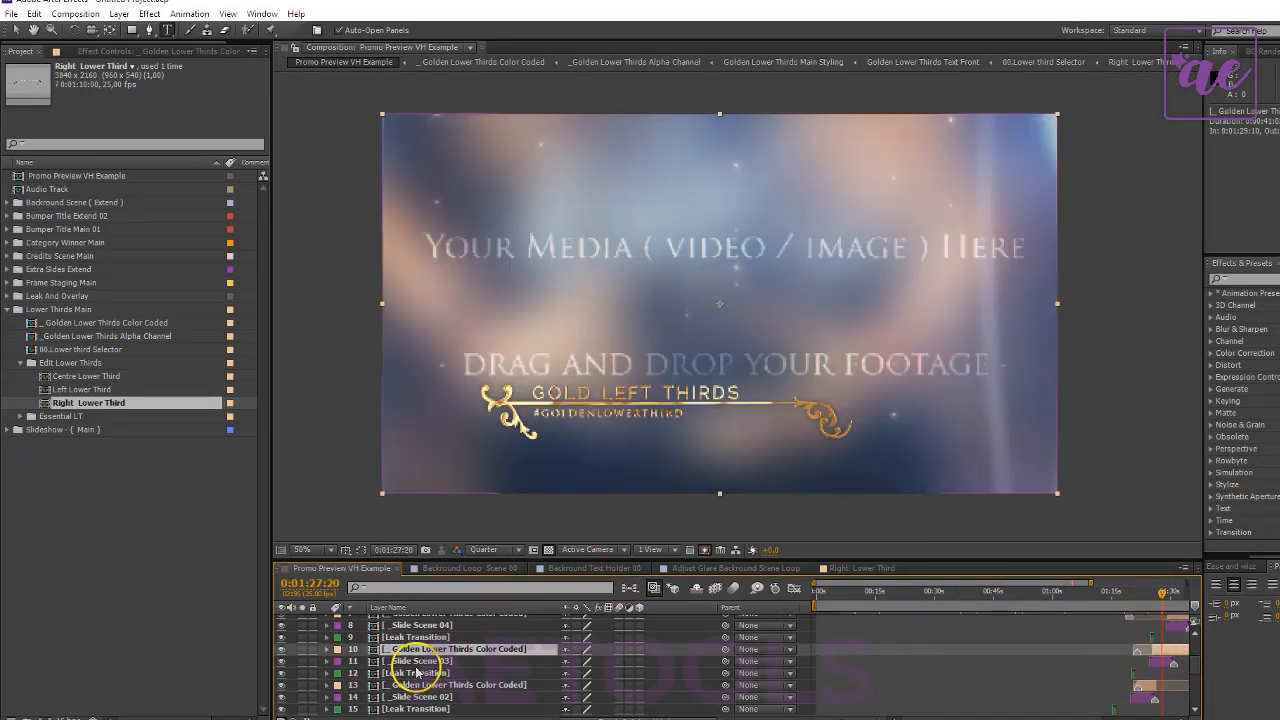
- Open the Left Lower Third composition and replace its gold Left thirds headline text with "ADJUST LEFT LOWER"
{"action": "double_click", "coordinate": [93, 390]}
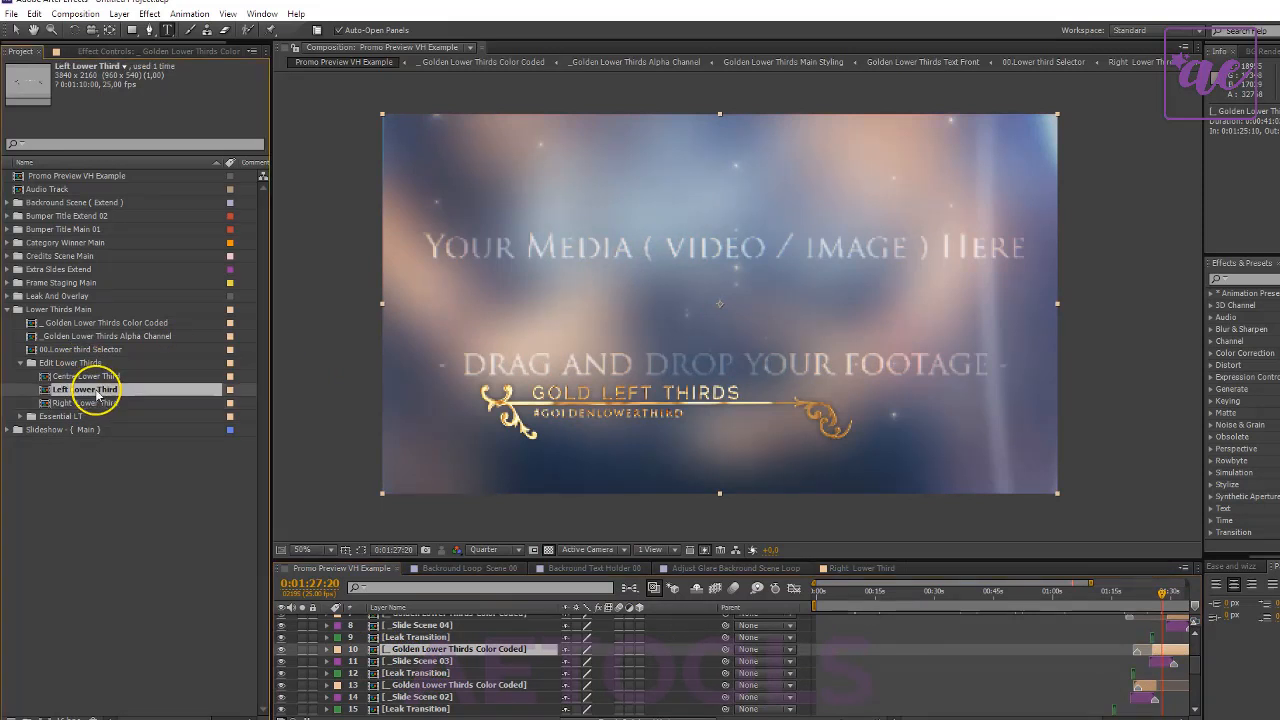
{"action": "left_click", "coordinate": [418, 620]}
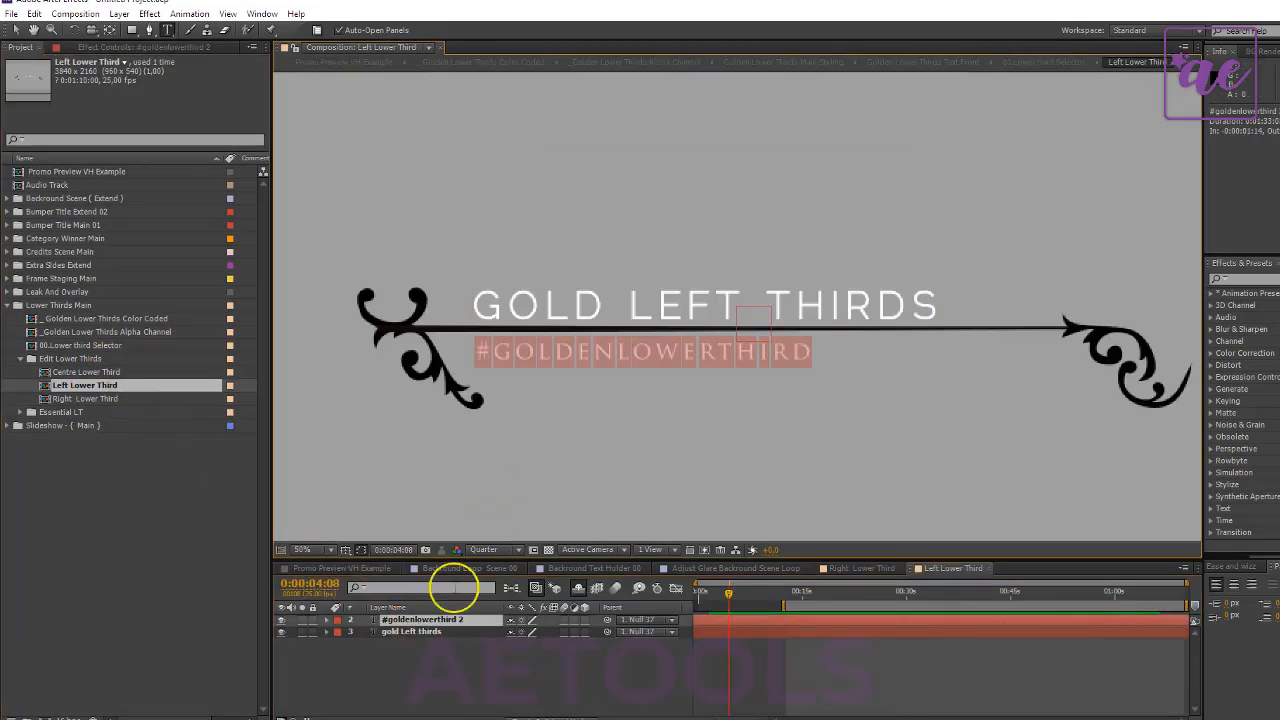
{"action": "left_click", "coordinate": [420, 631]}
{"action": "type", "text": "ADJUST"}
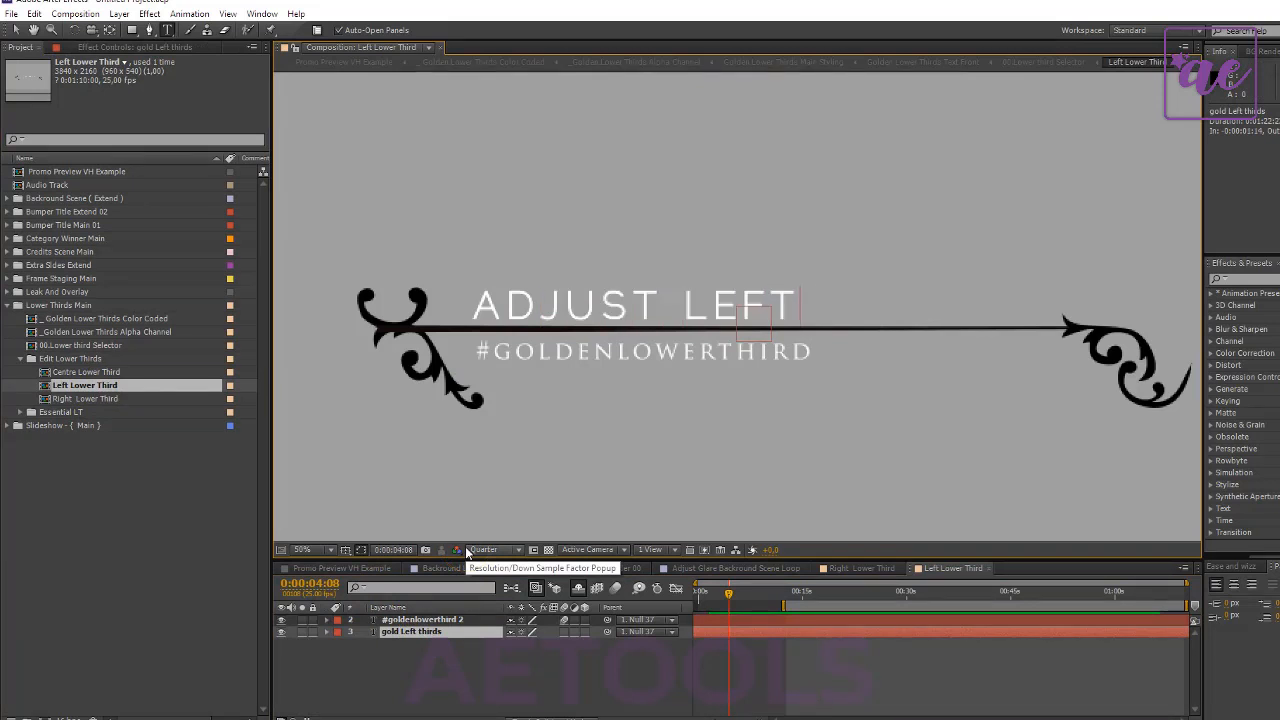
- Return to the Promo Preview VH Example composition, preview 0:01:36:16 and select the 00. Final Frame Scene layer
{"action": "left_click", "coordinate": [341, 568]}
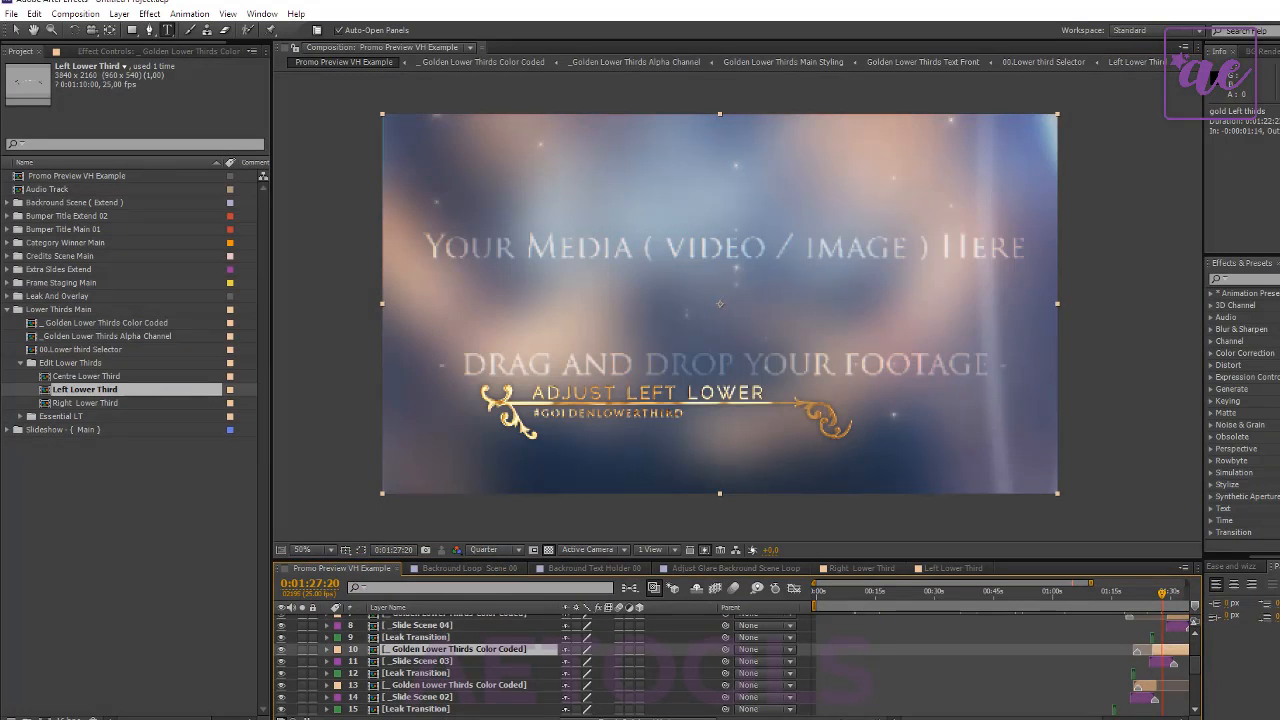
{"action": "scroll", "coordinate": [1120, 700], "scroll_direction": "right", "scroll_amount": 3}
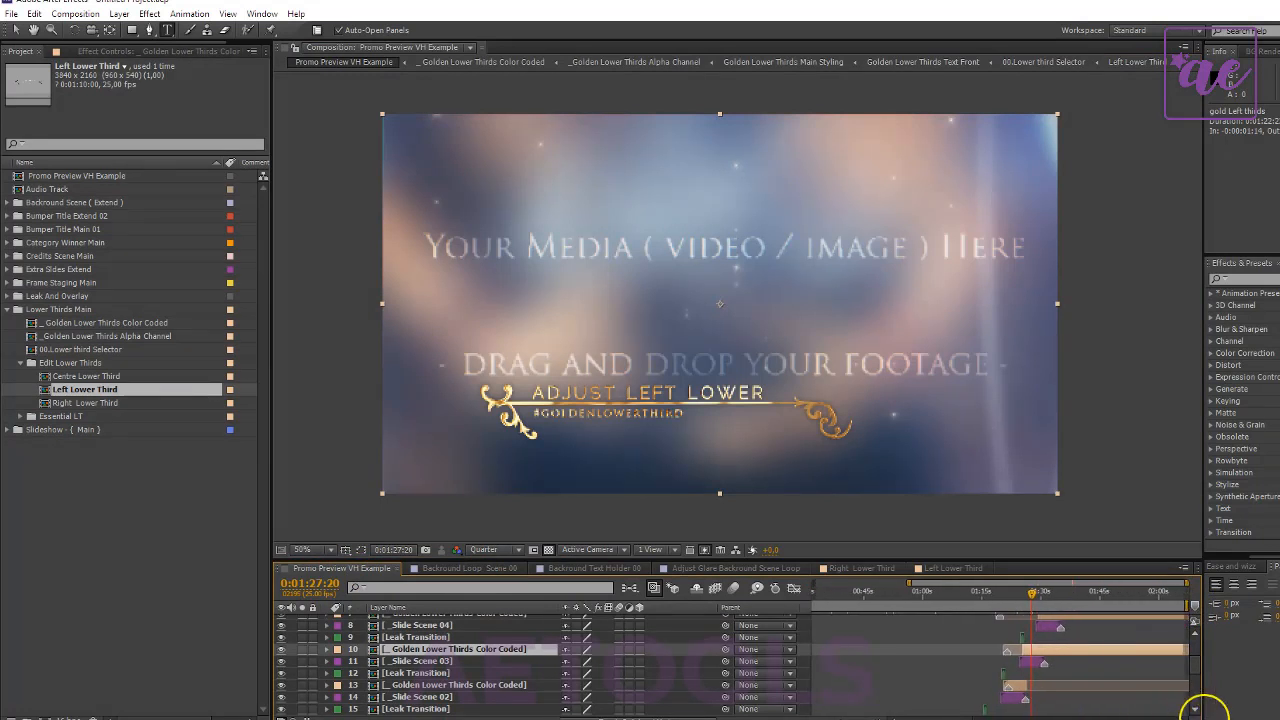
{"action": "scroll", "coordinate": [1108, 666], "scroll_direction": "up", "scroll_amount": 3}
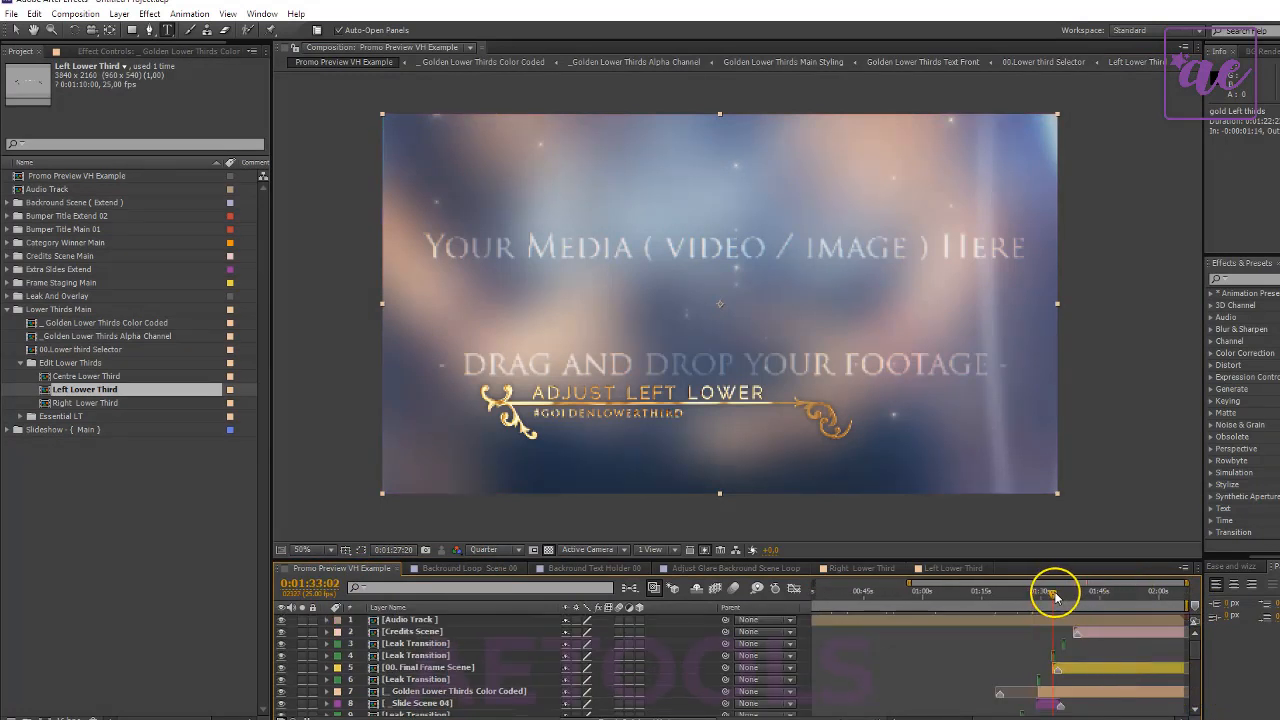
{"action": "left_click_drag", "start_coordinate": [1055, 595], "coordinate": [1068, 594]}
{"action": "left_click", "coordinate": [1091, 668]}
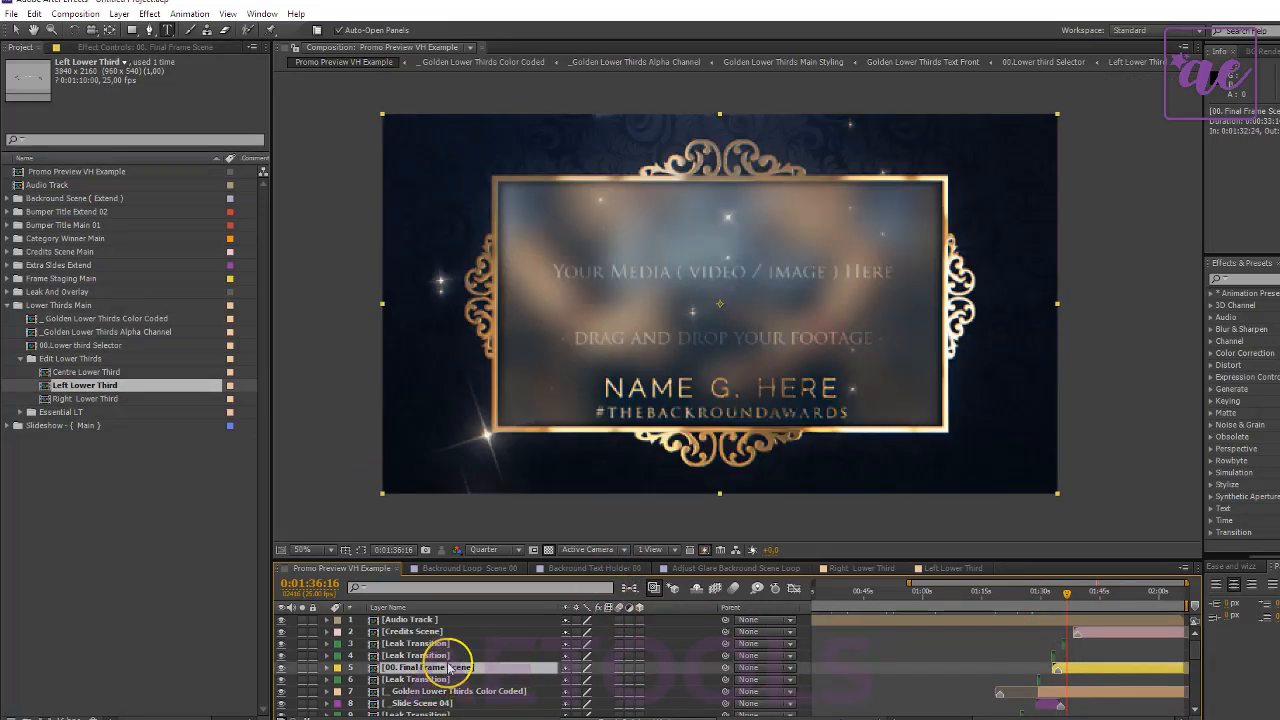
- Collapse the Lower Thirds Main folder, expand Frame Staging Main and open the One Frame Text Holder composition
{"action": "left_click", "coordinate": [6, 306]}
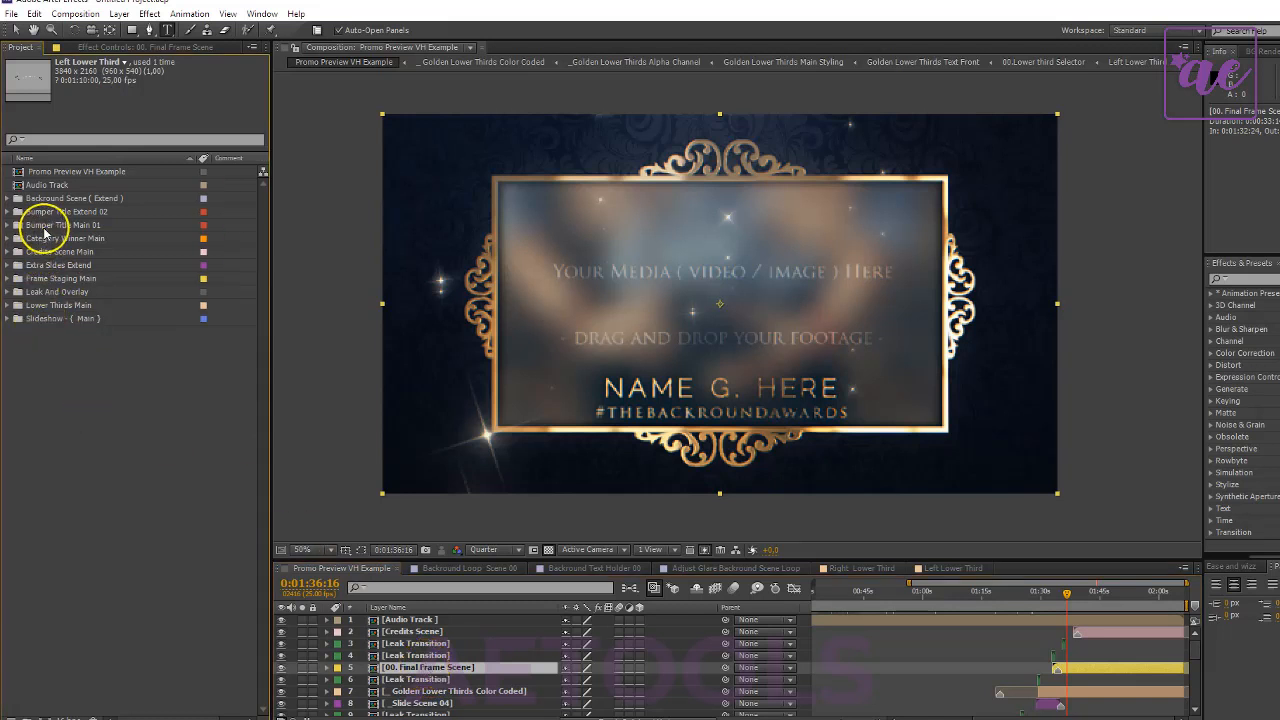
{"action": "double_click", "coordinate": [53, 280]}
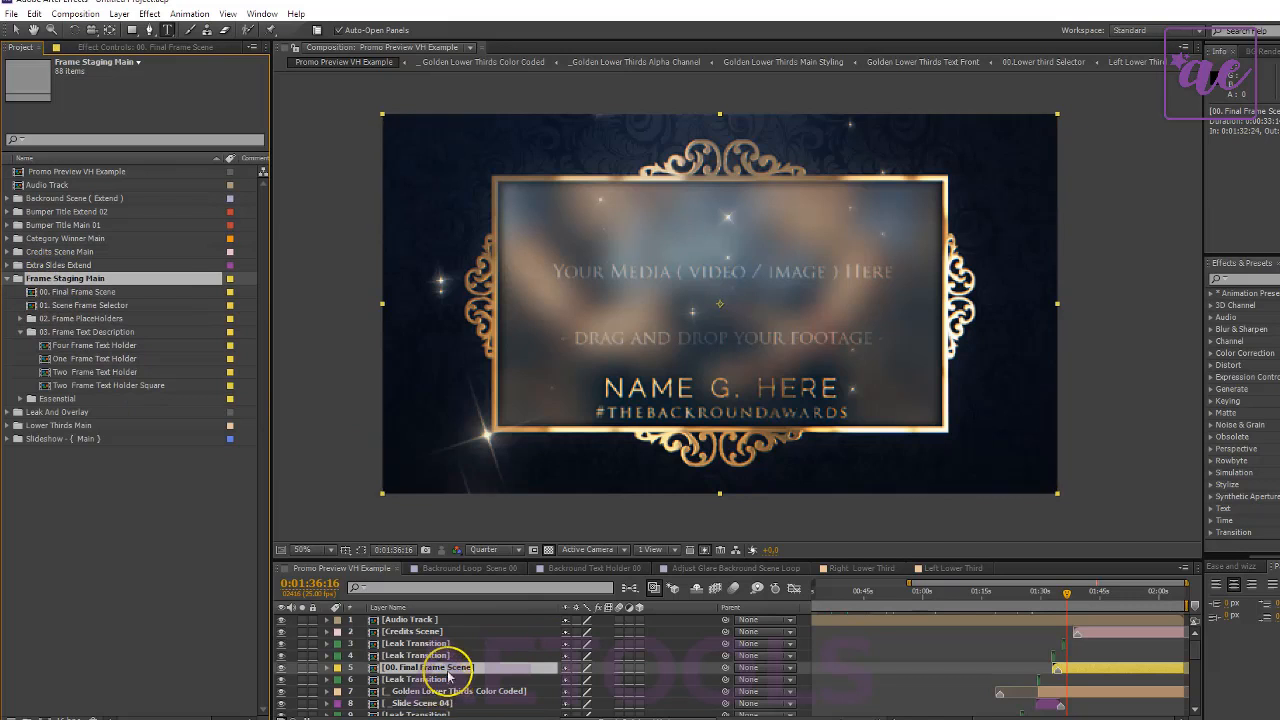
{"action": "double_click", "coordinate": [62, 360]}
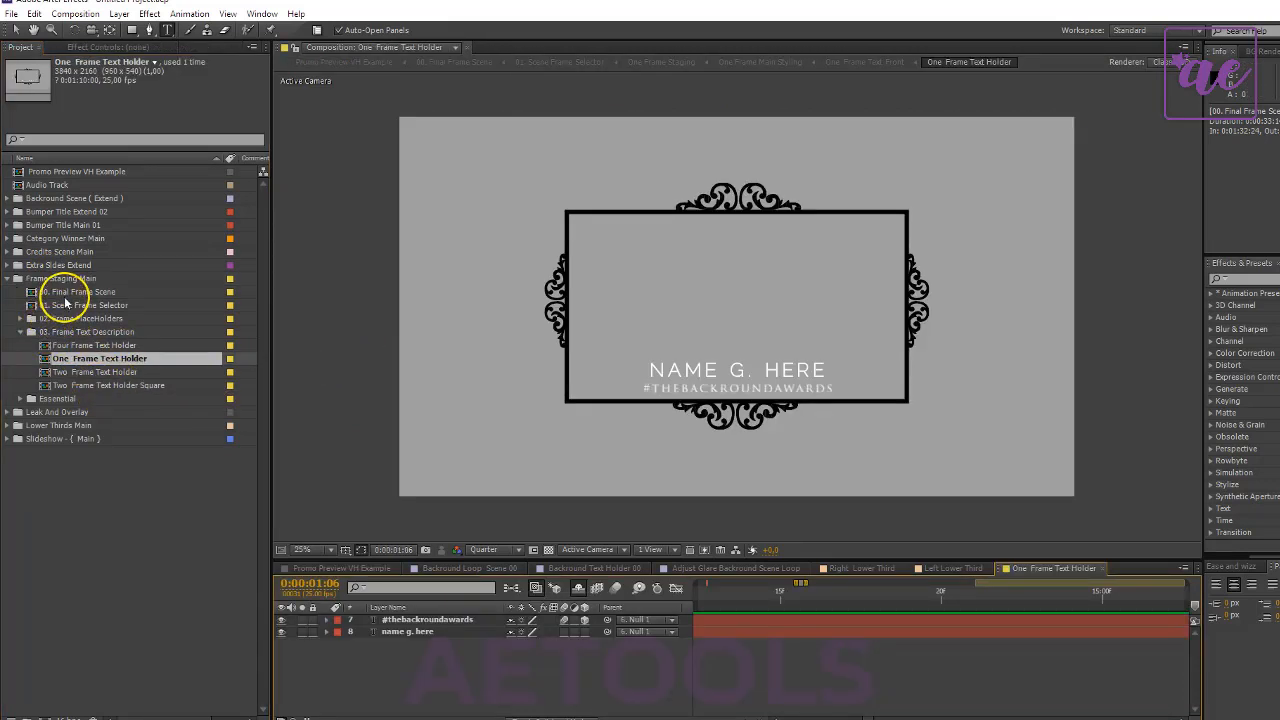
- Expand the 02. Frame PlaceHolders folder, open PlaceHolder Frame 01 and select its Dummy Guide Holder.png layer
{"action": "left_click", "coordinate": [24, 323]}
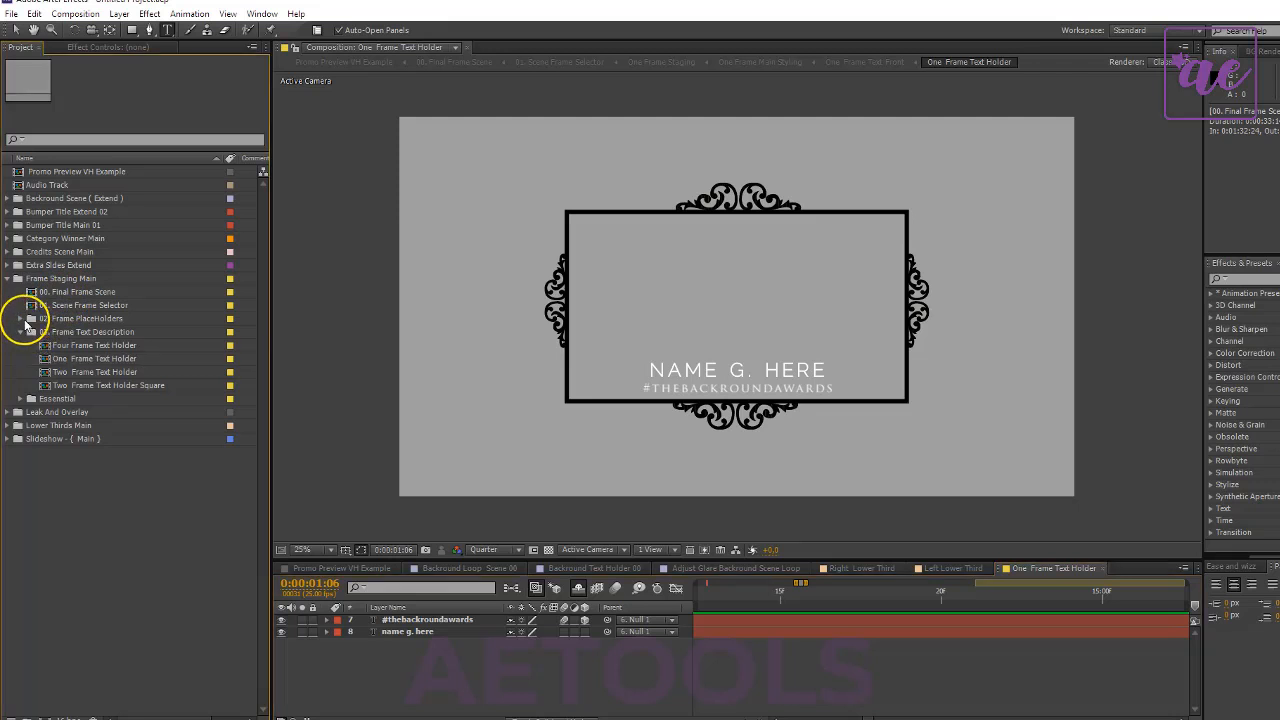
{"action": "left_click", "coordinate": [21, 319]}
{"action": "left_click", "coordinate": [102, 345]}
{"action": "left_click", "coordinate": [115, 360]}
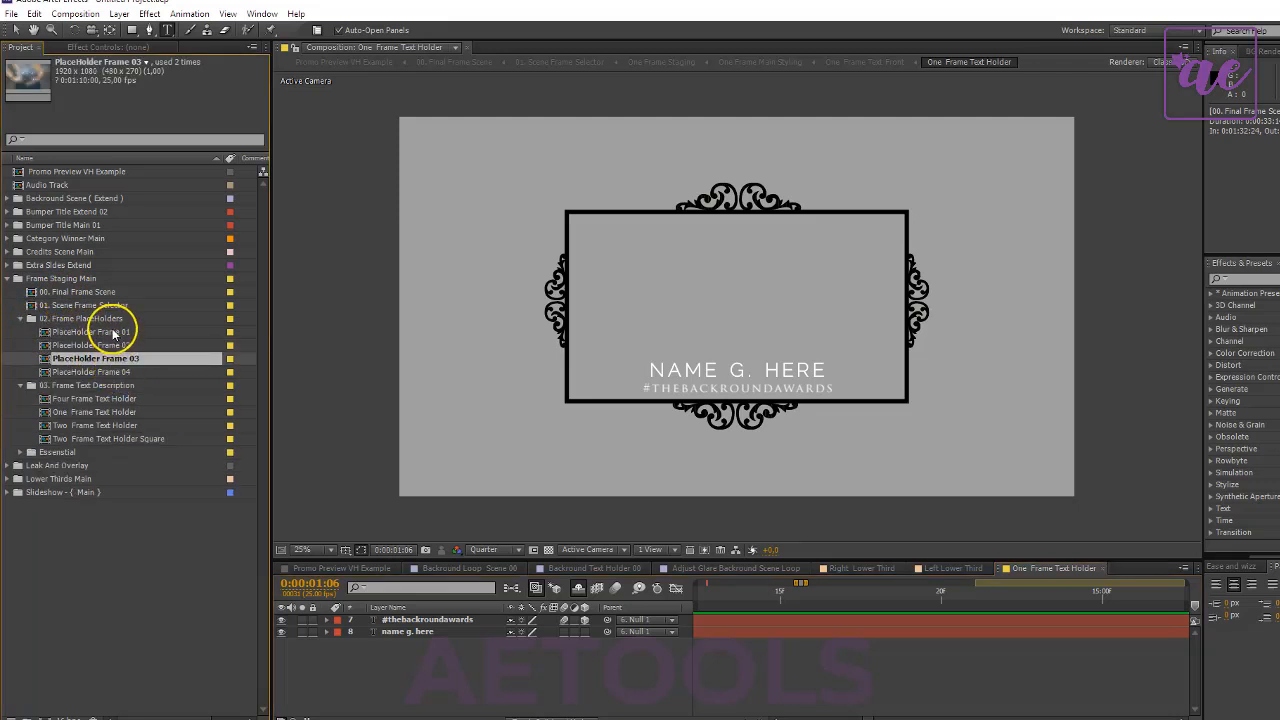
{"action": "double_click", "coordinate": [112, 332]}
{"action": "left_click", "coordinate": [414, 622]}
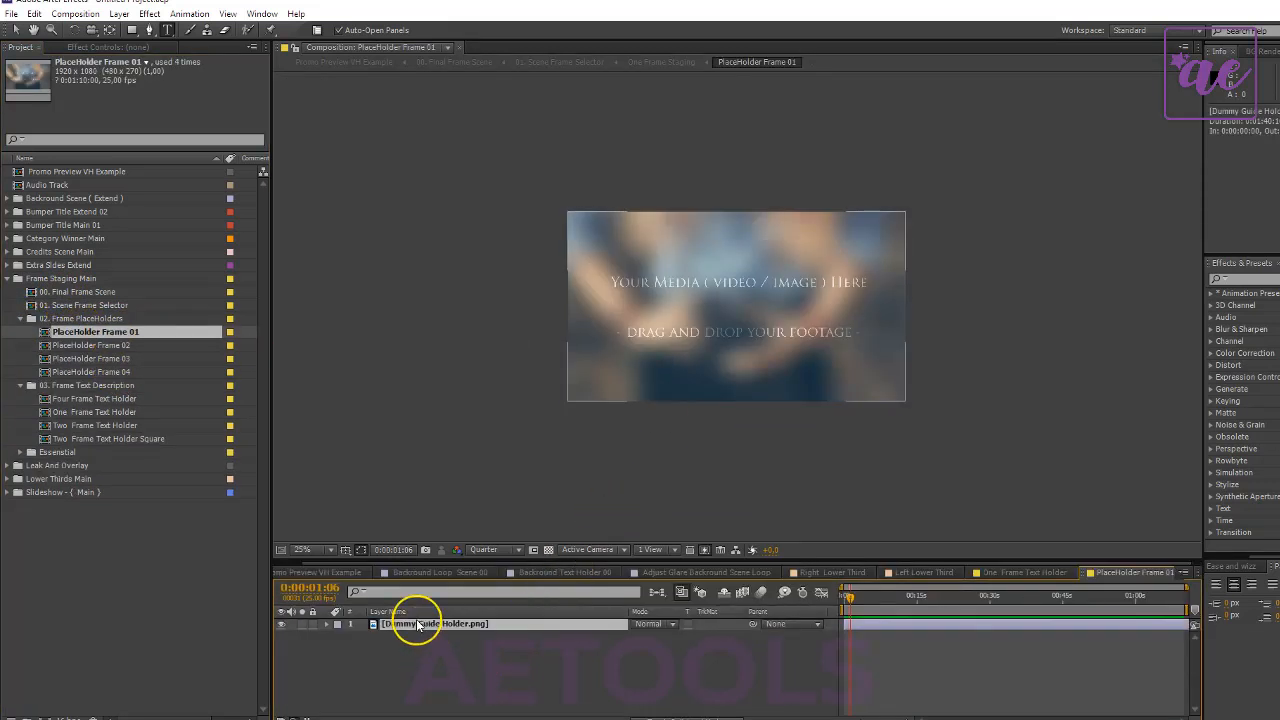
- Replace the name text in the One Frame Text Holder composition with "CHANGED THE TEXT"
{"action": "left_click", "coordinate": [96, 402]}
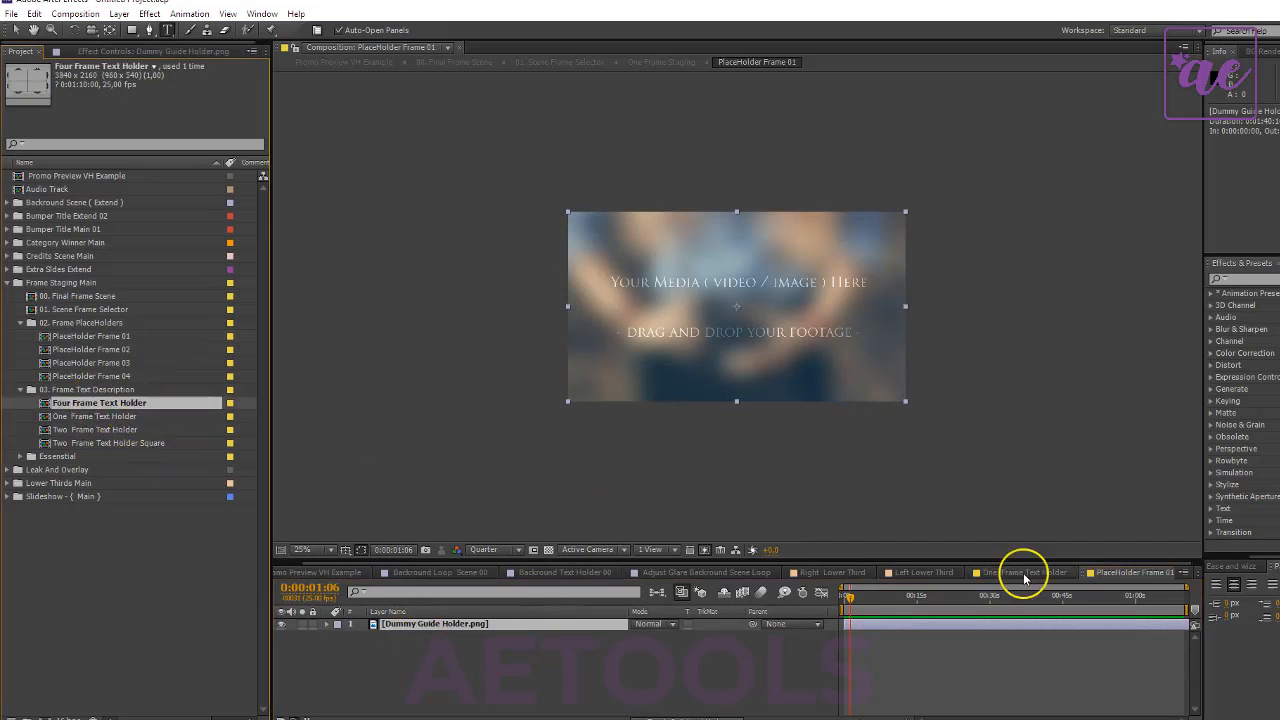
{"action": "left_click", "coordinate": [1022, 572]}
{"action": "left_click", "coordinate": [425, 637]}
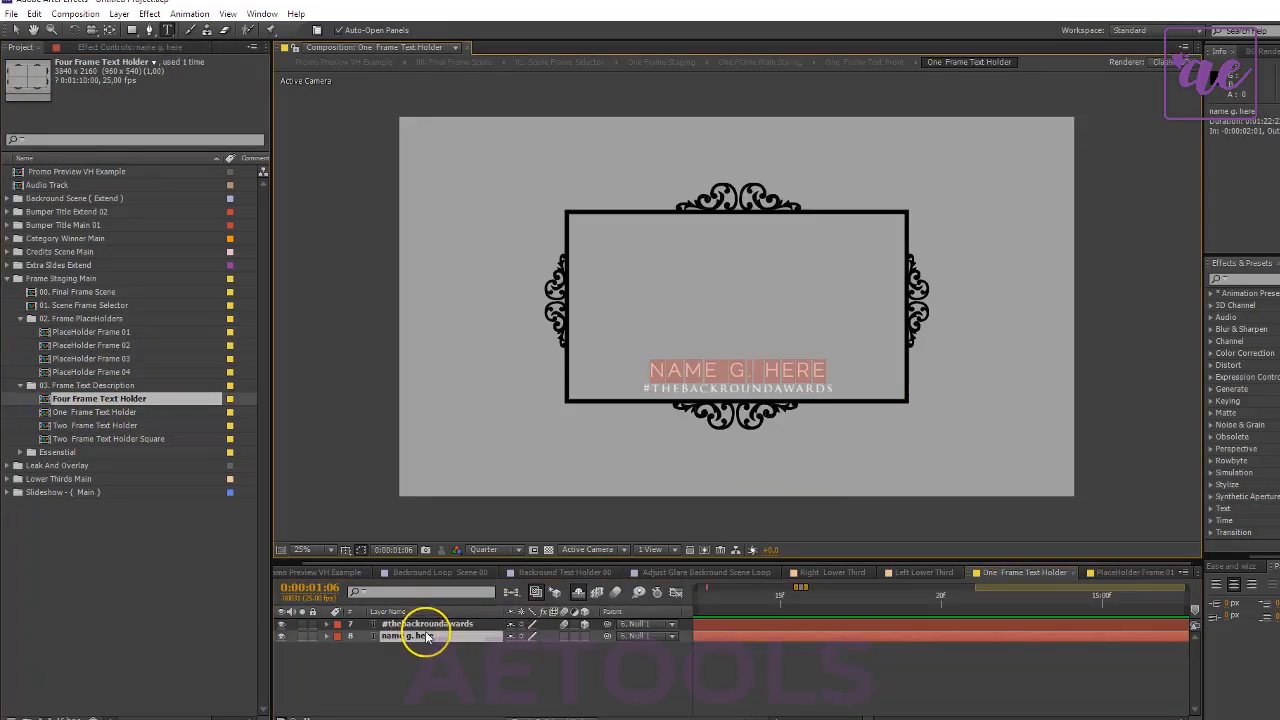
{"action": "type", "text": "CHANGED"}
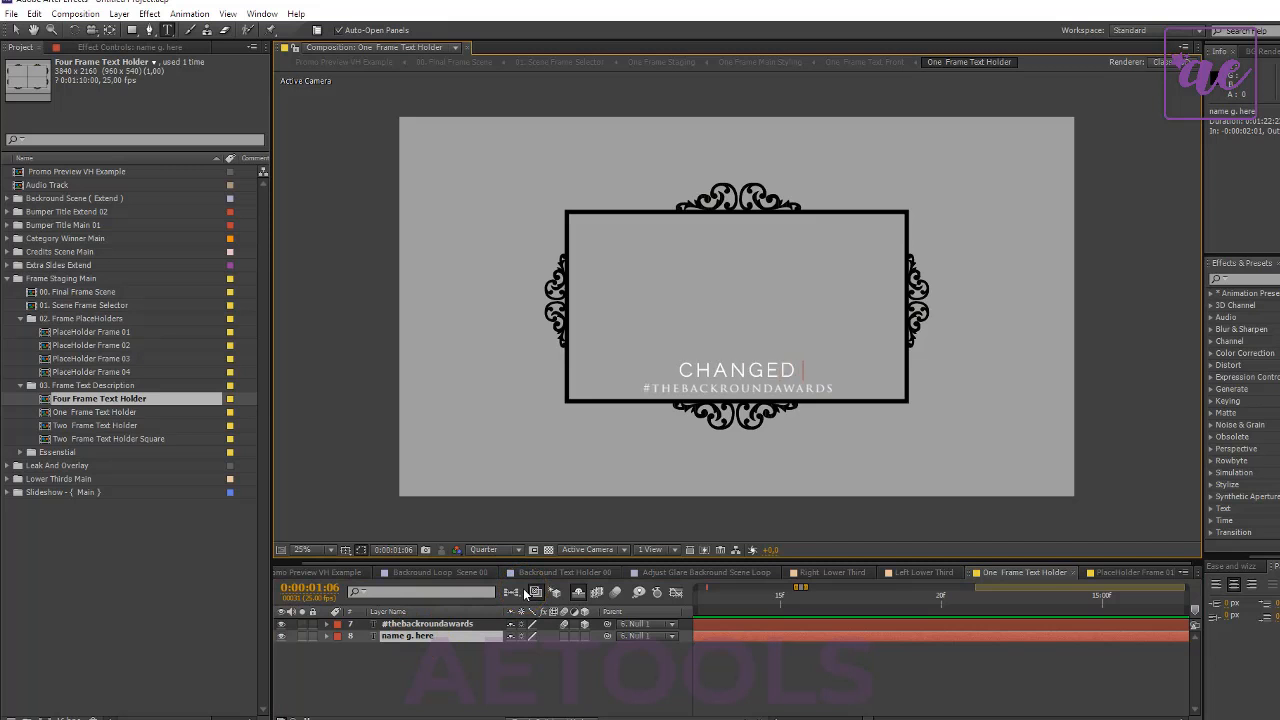
{"action": "type", "text": " THE TEXT"}
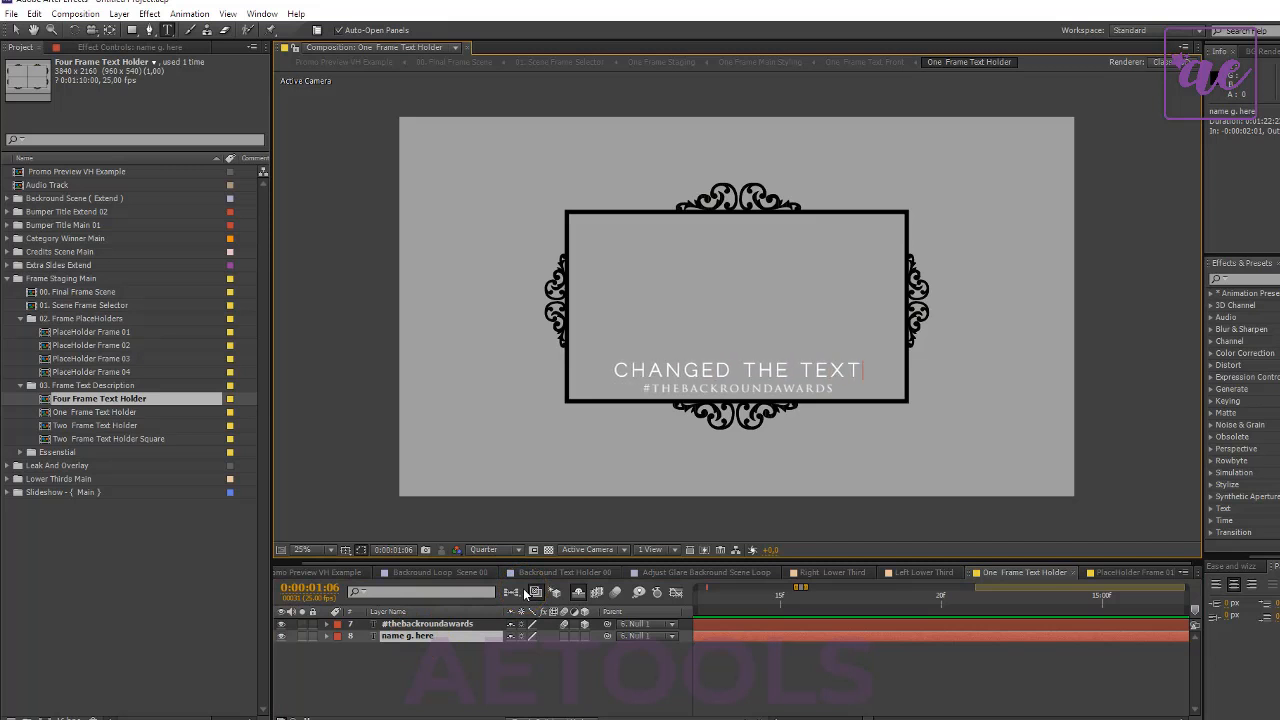
{"action": "left_click", "coordinate": [486, 646]}
- Close the open background, lower third and One Frame Text Holder compositions, and return to the Promo Preview VH Example composition
{"action": "left_click", "coordinate": [432, 567]}
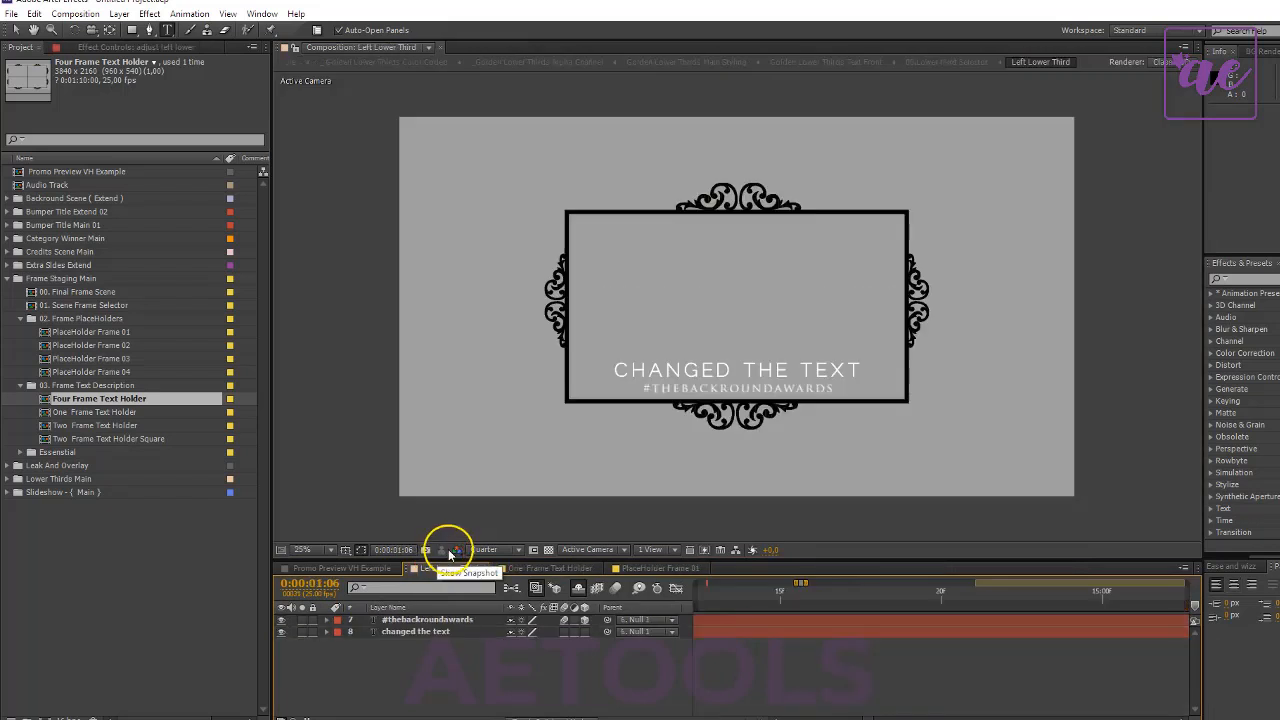
{"action": "key", "text": "ctrl+w"}
{"action": "key", "text": "ctrl+w"}
{"action": "left_click", "coordinate": [346, 568]}
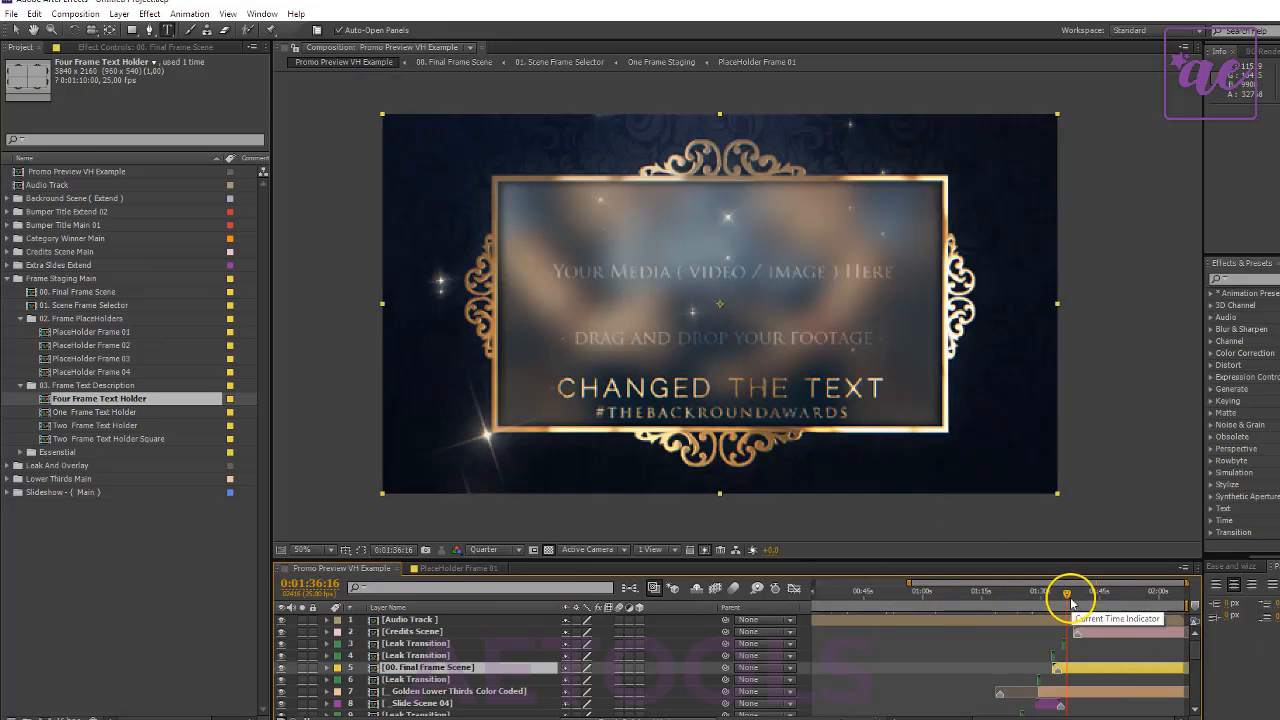
- Preview the final frame scene around 0:01:34:17 and open the Two Frame Text Holder Square composition
{"action": "left_click_drag", "start_coordinate": [1063, 594], "coordinate": [1074, 594]}
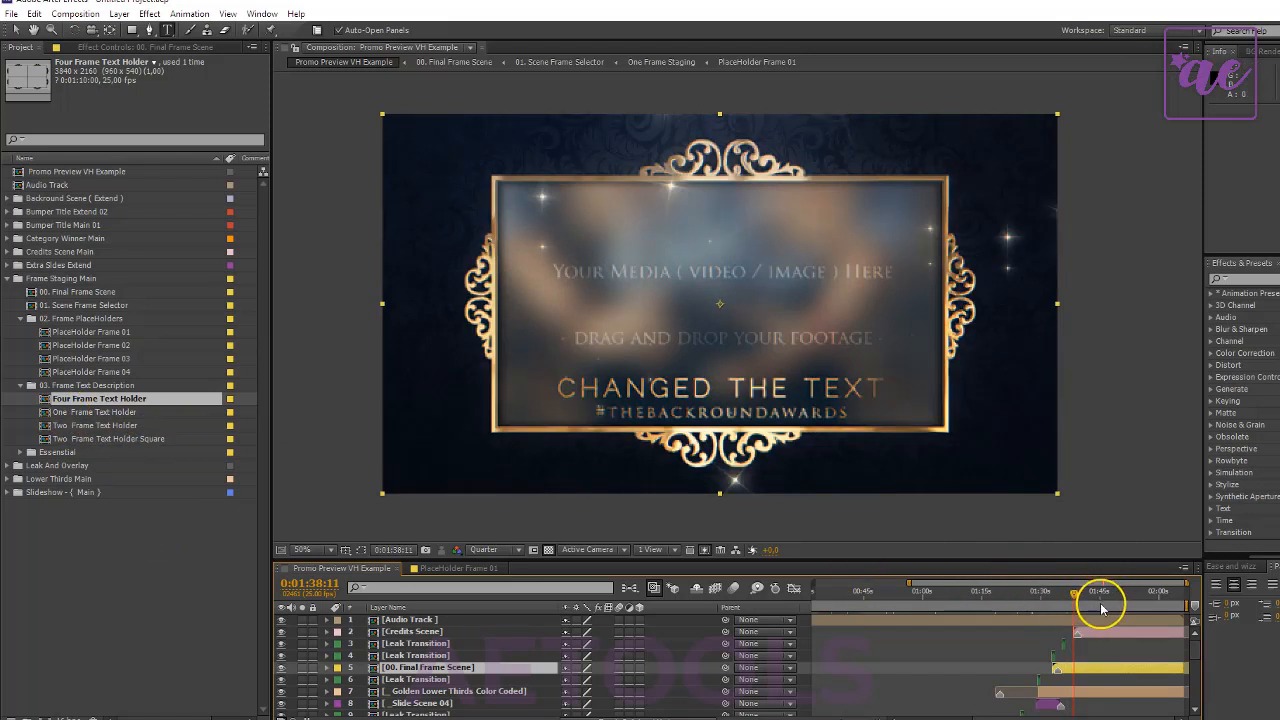
{"action": "left_click", "coordinate": [1062, 594]}
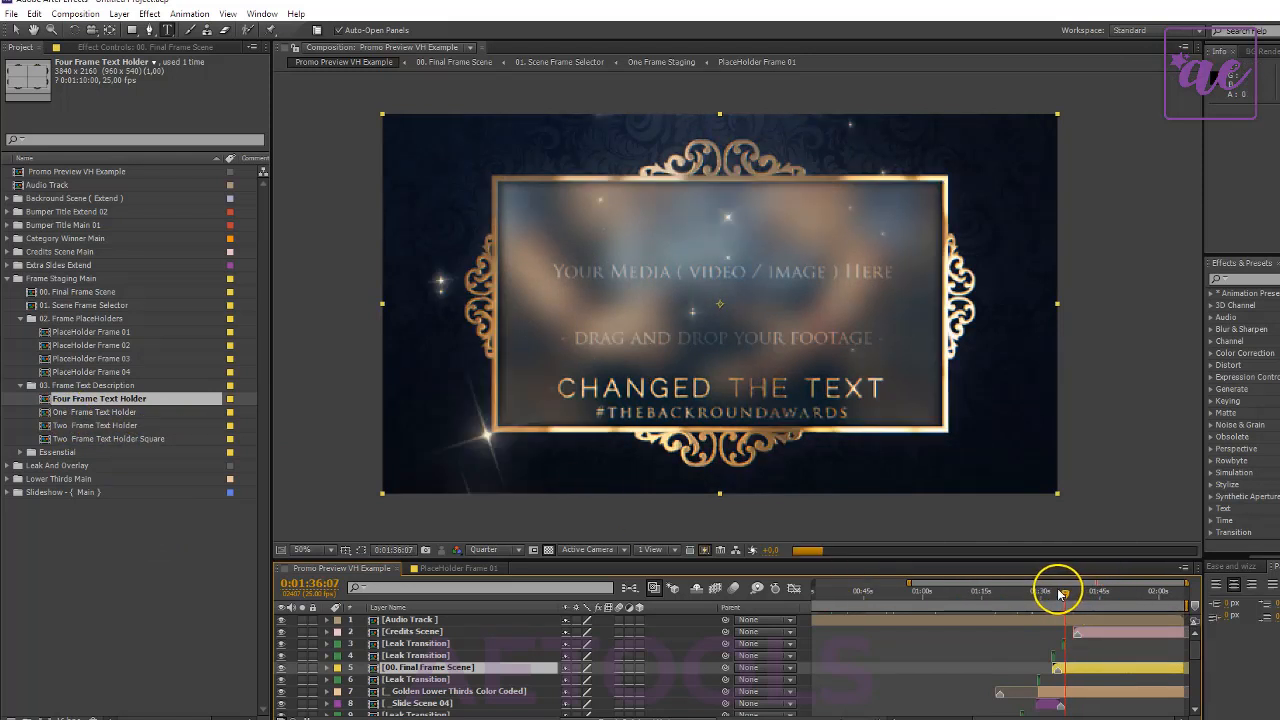
{"action": "left_click", "coordinate": [1059, 594]}
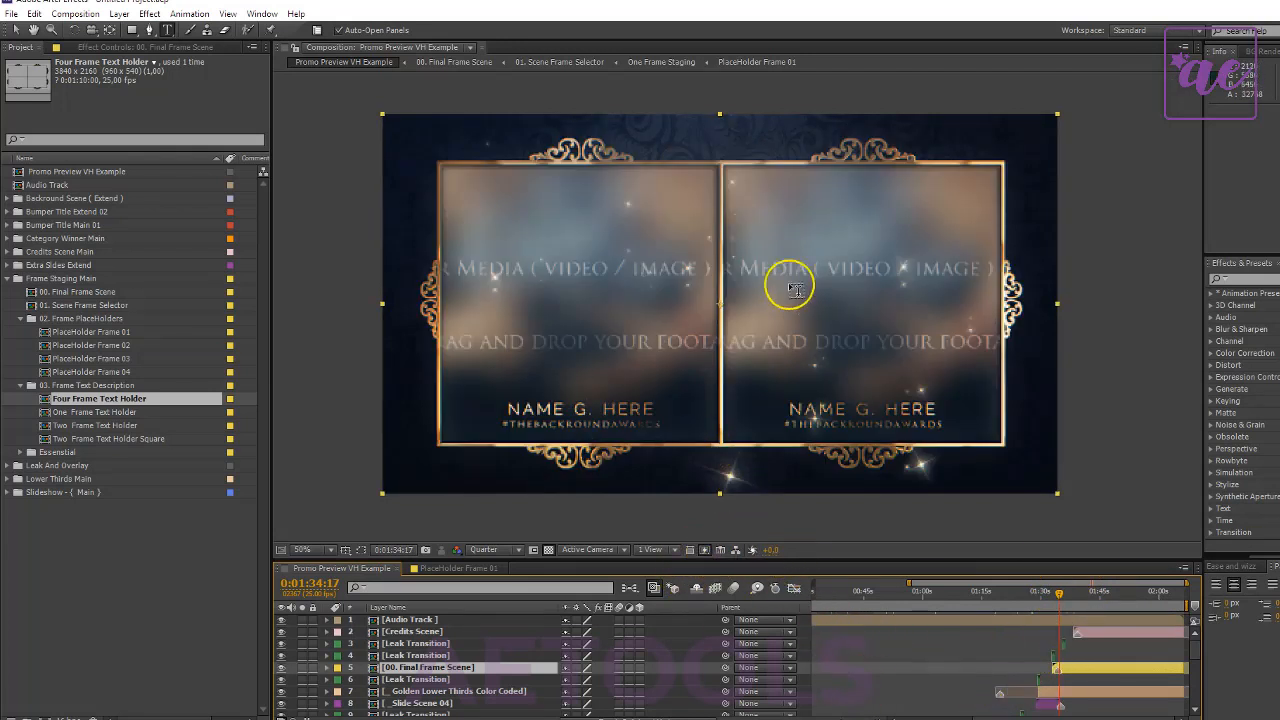
{"action": "double_click", "coordinate": [78, 438]}
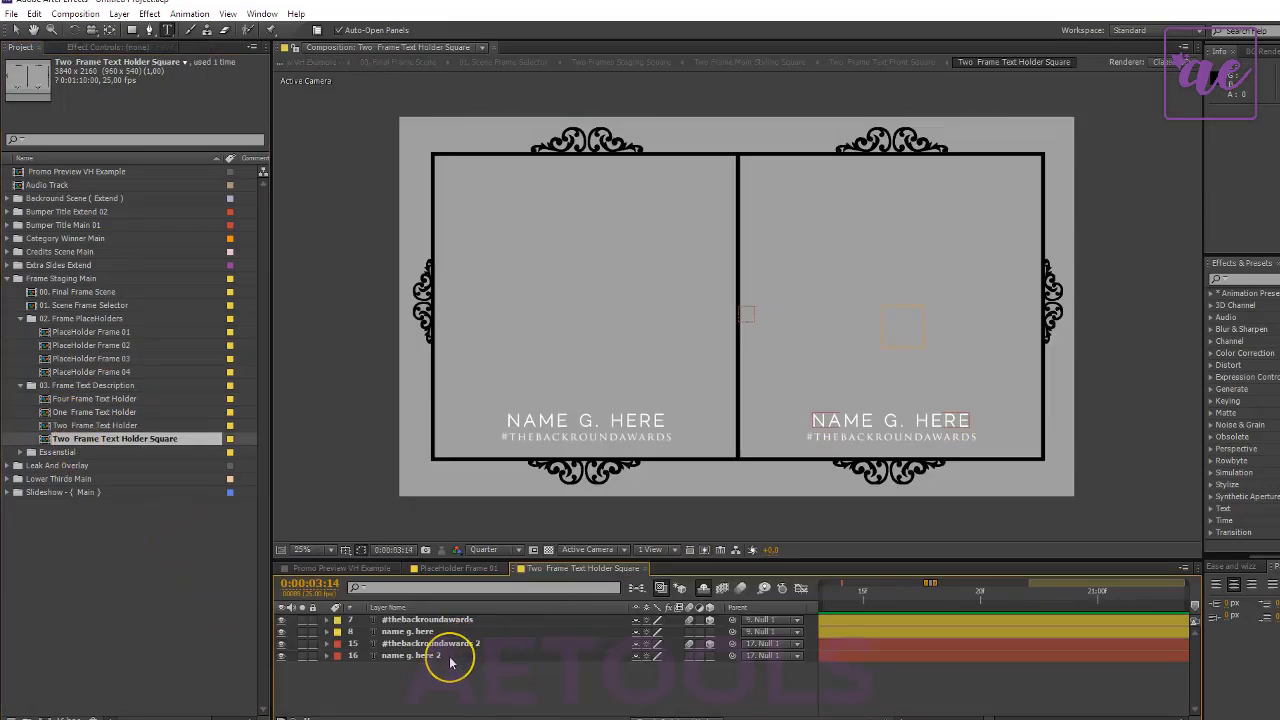
- Replace the second frame's name text with "SECOND TEXT" and the first frame's with "FIRST TEXT" in the Two Frame Text Holder Square composition
{"action": "left_click", "coordinate": [448, 657]}
{"action": "type", "text": "SECO"}
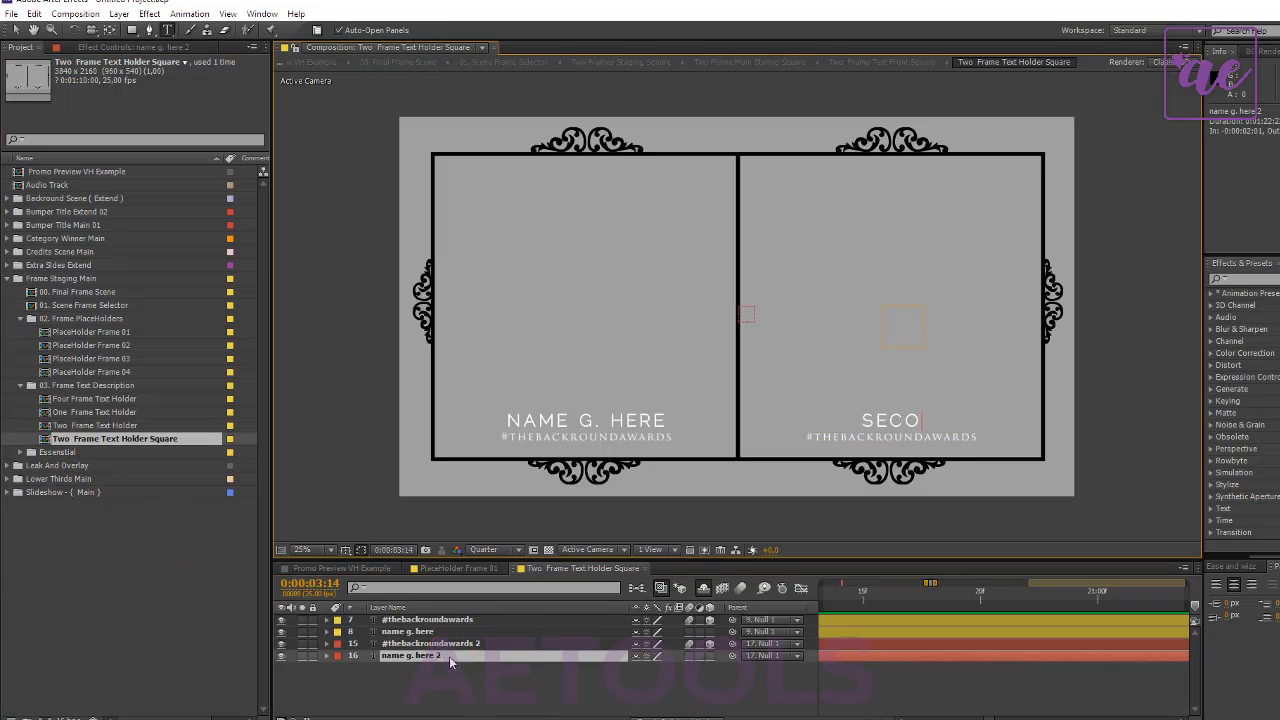
{"action": "type", "text": "ND TEXT"}
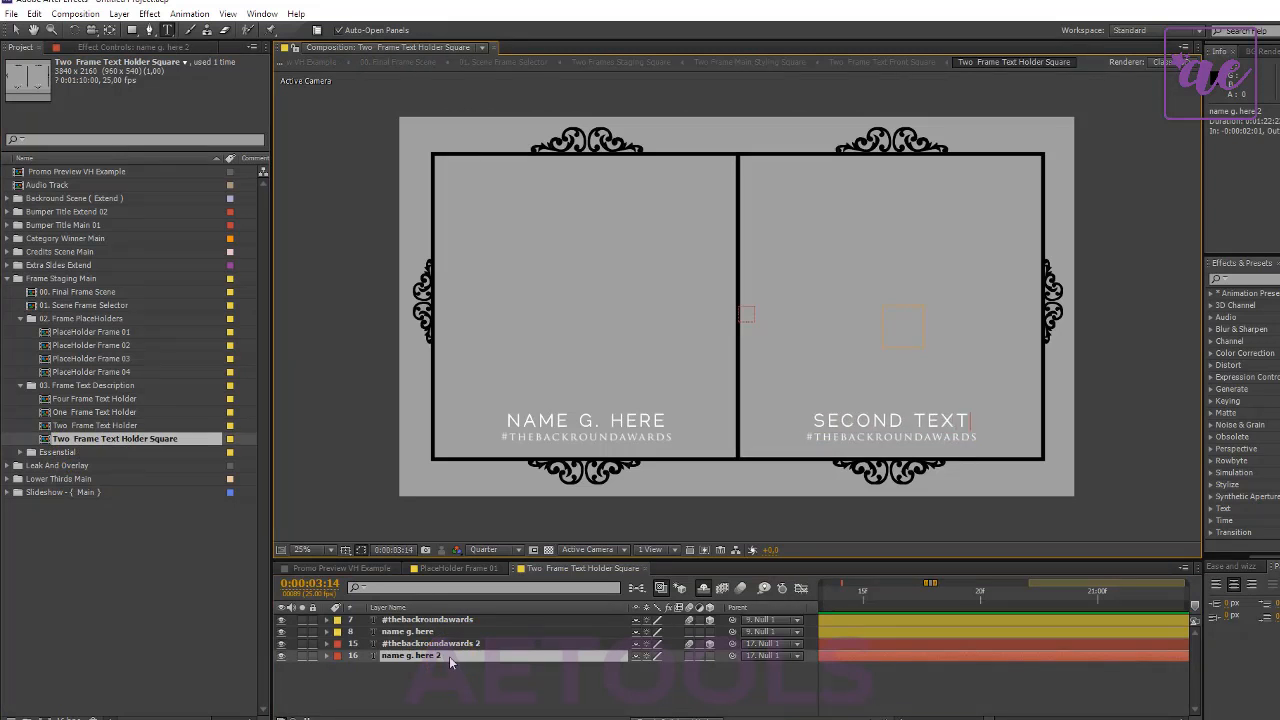
{"action": "left_click", "coordinate": [423, 633]}
{"action": "double_click", "coordinate": [430, 631]}
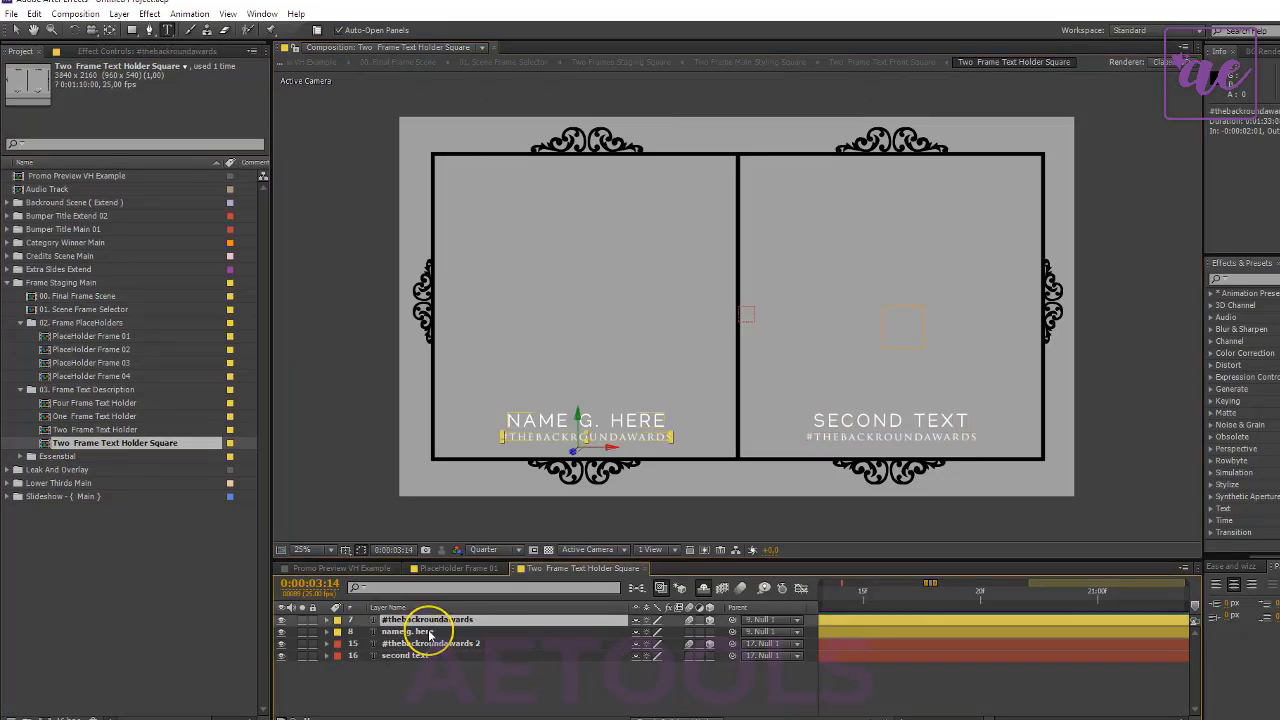
{"action": "type", "text": "FIRST TEXT"}
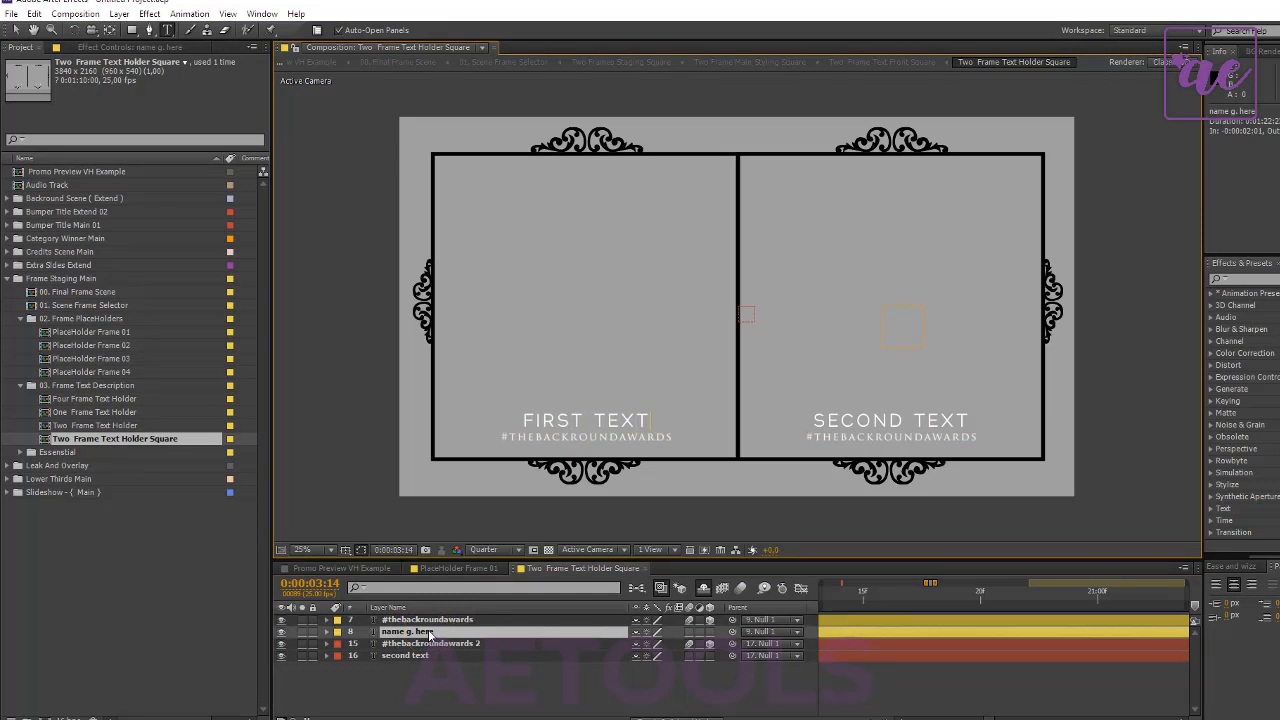
{"action": "left_click", "coordinate": [475, 688]}
- Open the PlaceHolder Frame 02 composition, and return to Promo Preview VH Example to check the two-frame scene
{"action": "left_click", "coordinate": [87, 332]}
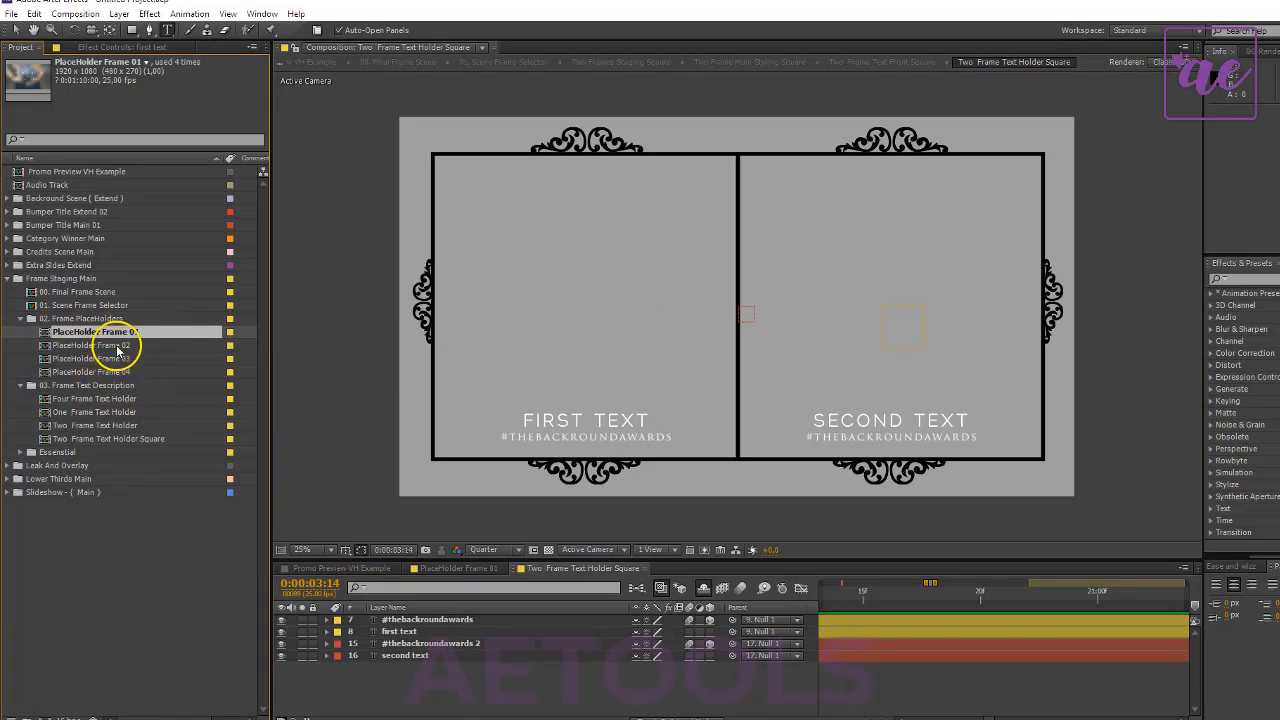
{"action": "double_click", "coordinate": [117, 346]}
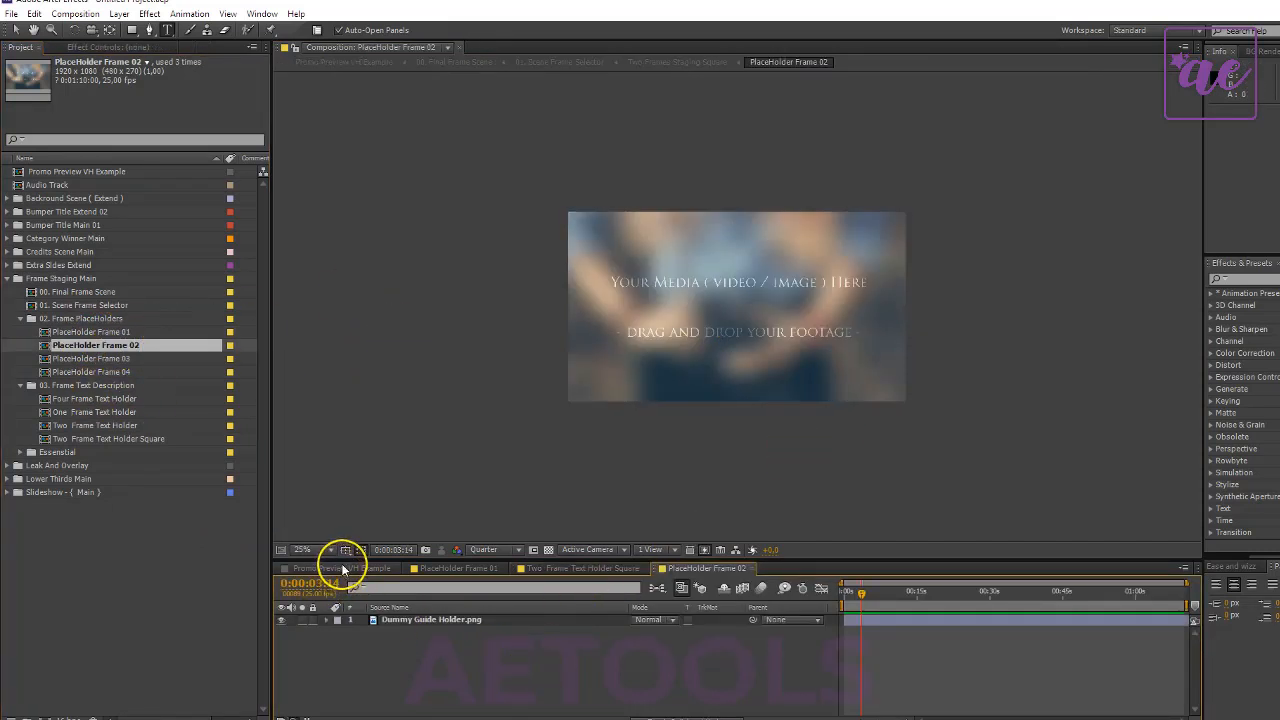
{"action": "left_click", "coordinate": [343, 568]}
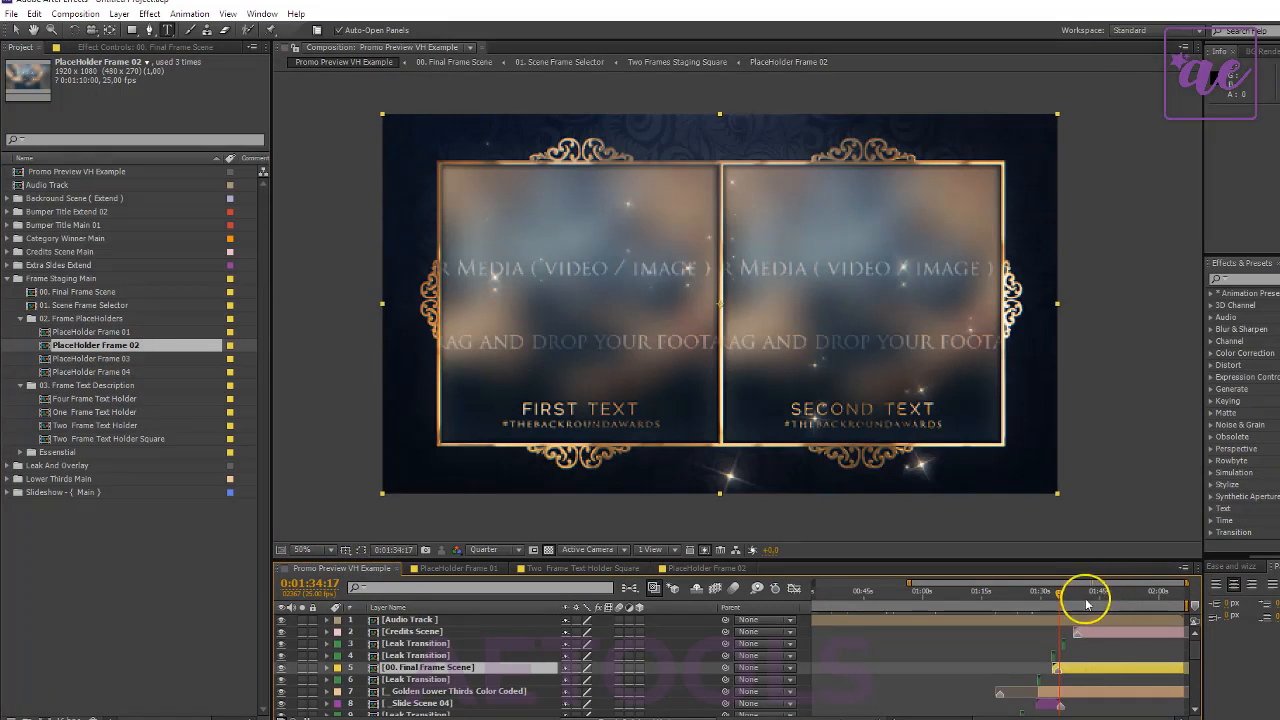
- Select the Credits Scene layer and preview the rolling credits at 0:02:02:01
{"action": "left_click", "coordinate": [1093, 592]}
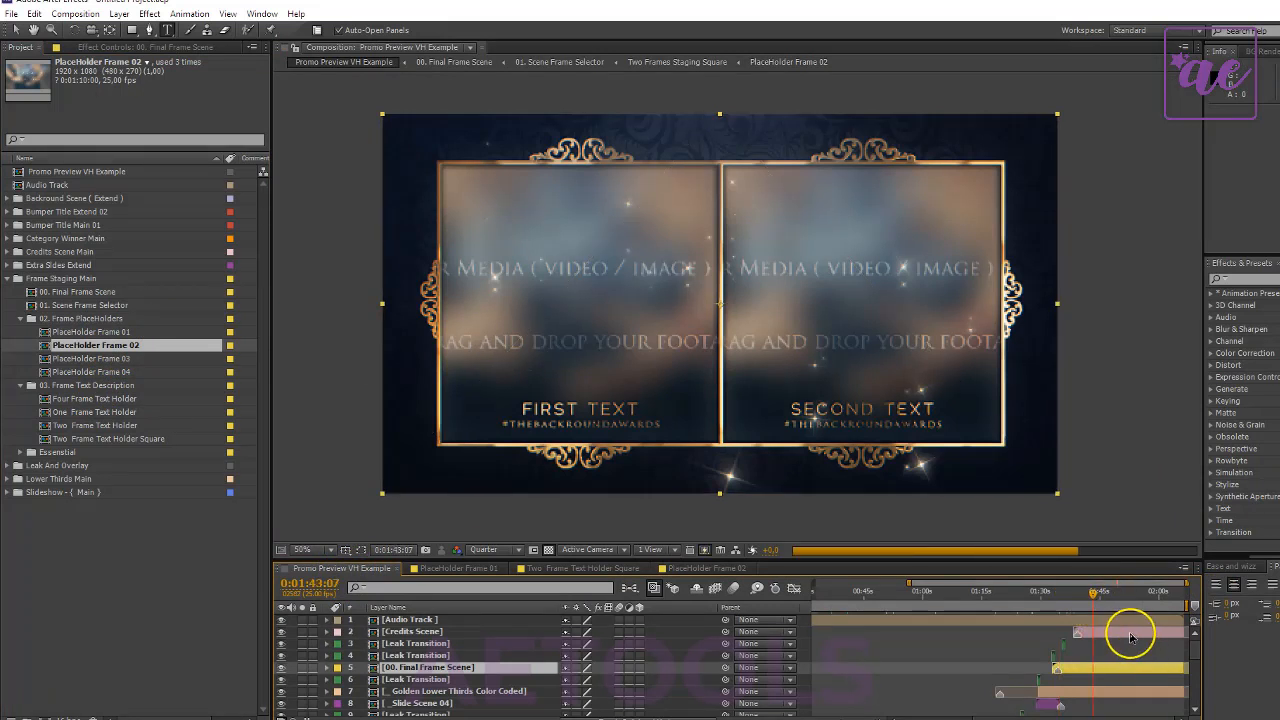
{"action": "left_click", "coordinate": [1128, 631]}
{"action": "left_click_drag", "start_coordinate": [1134, 595], "coordinate": [1167, 594]}
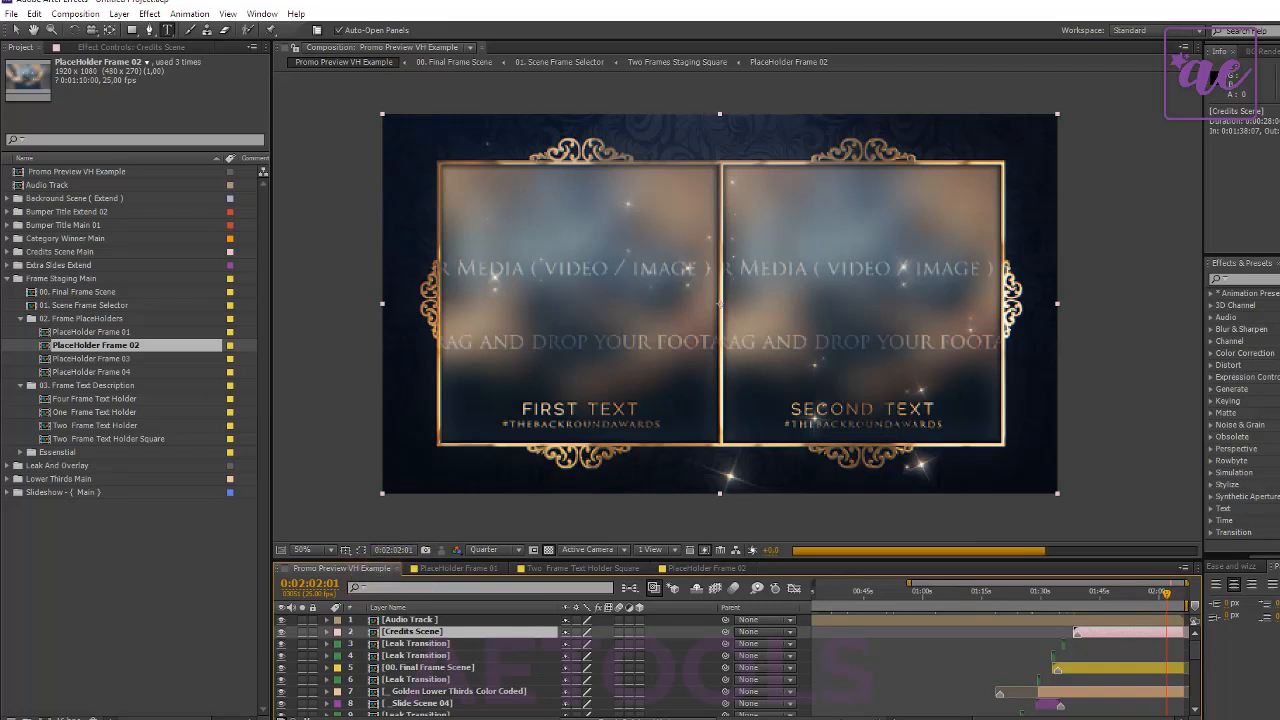
- Collapse the Frame Staging Main folder and open the Audio Track composition from the promo timeline
{"action": "left_click", "coordinate": [8, 279]}
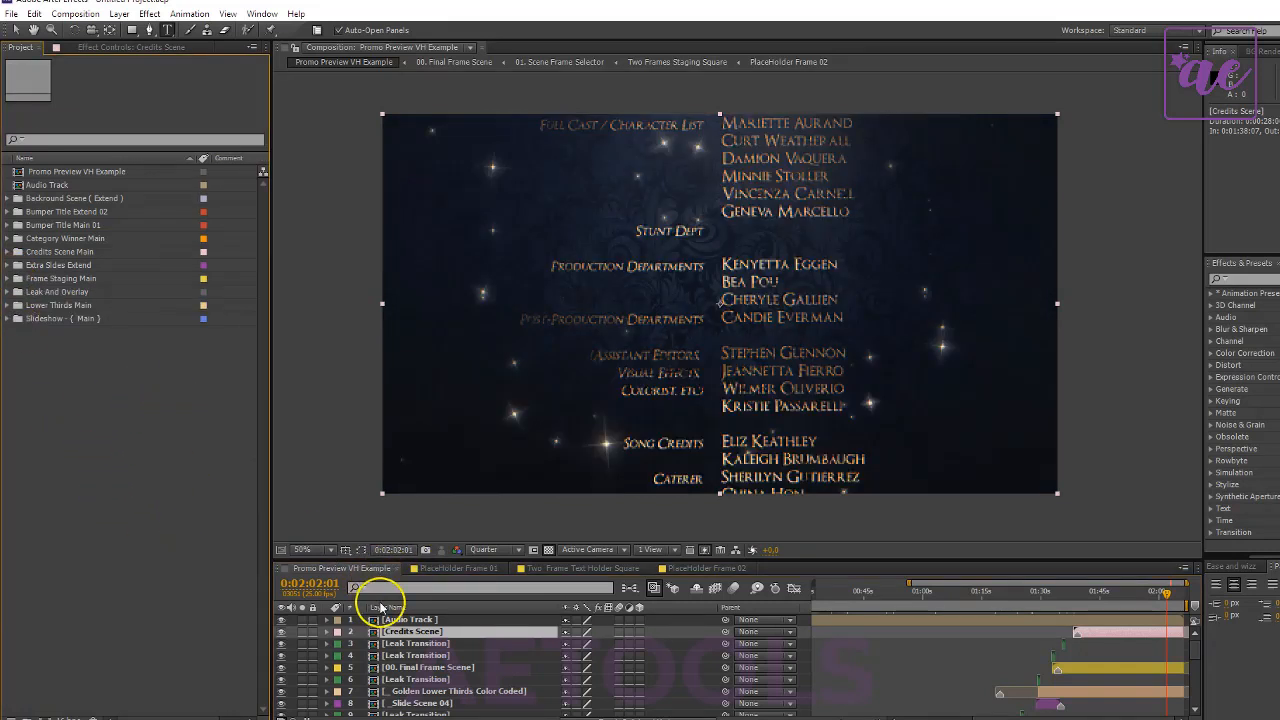
{"action": "double_click", "coordinate": [415, 621]}
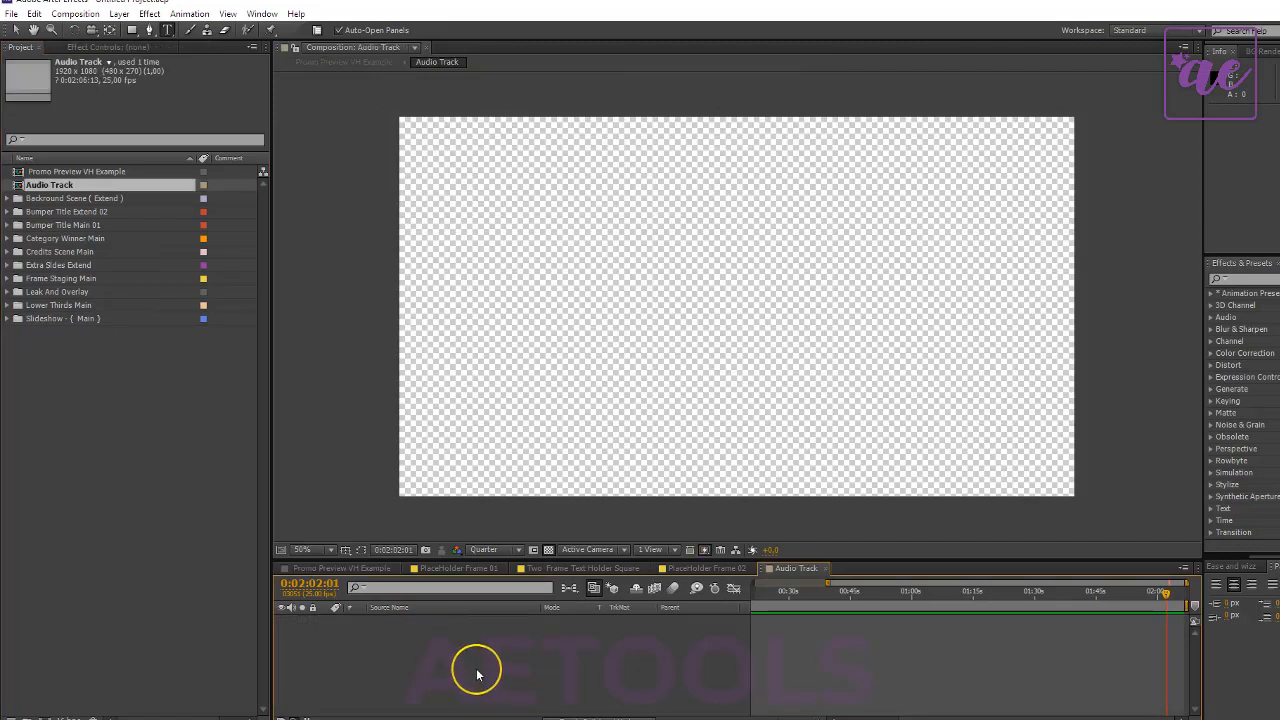
{"action": "right_click", "coordinate": [191, 391]}
{"action": "mouse_move", "coordinate": [249, 446]}
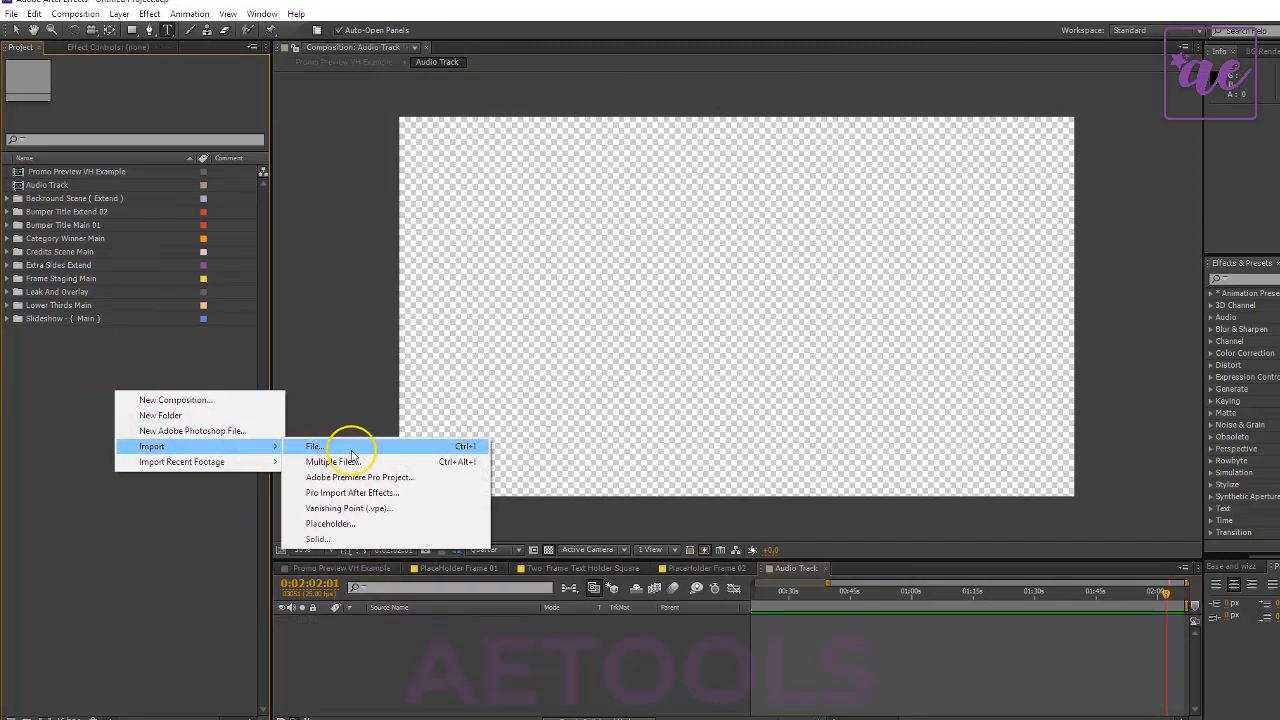
{"action": "left_click", "coordinate": [330, 445]}
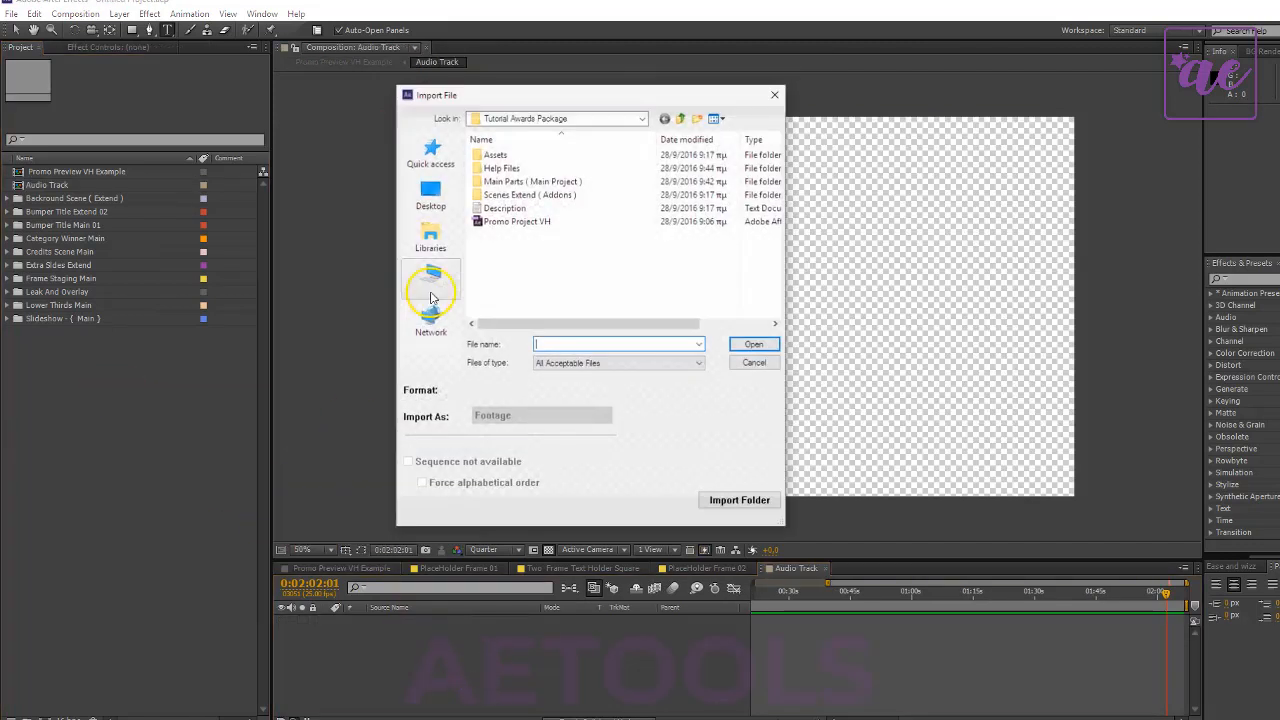
{"action": "left_click", "coordinate": [754, 362]}
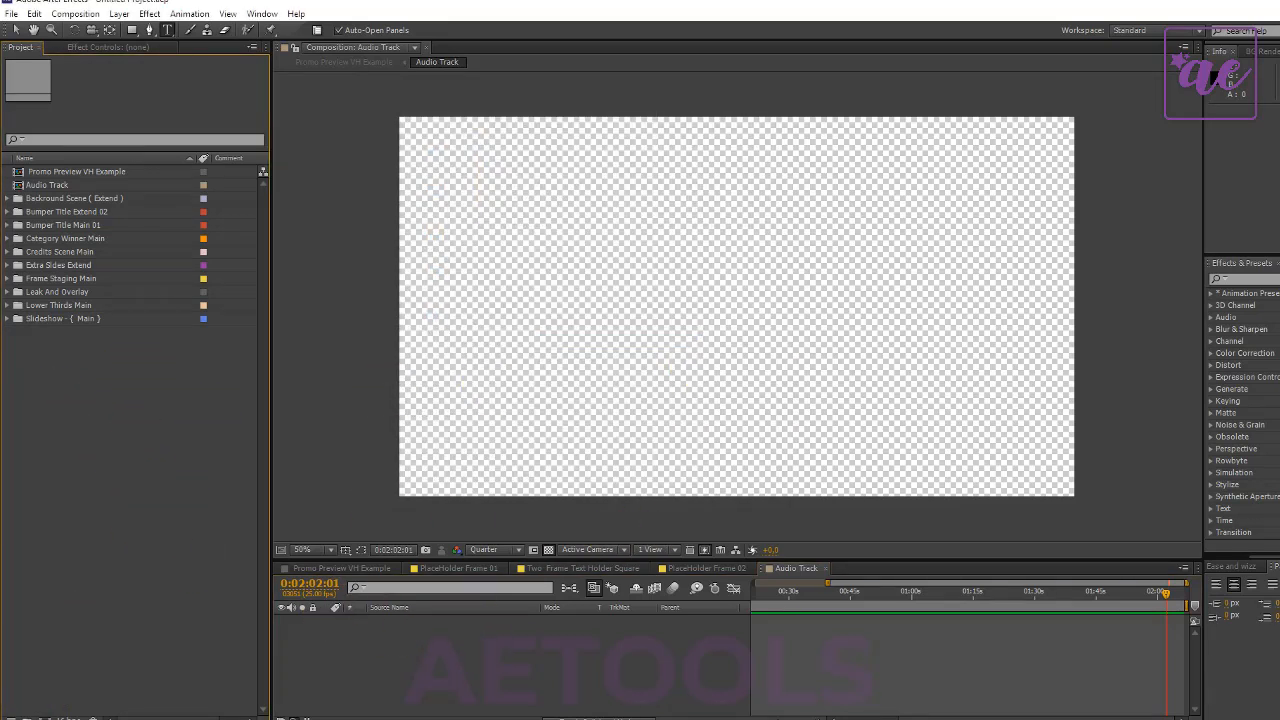
{"action": "left_click", "coordinate": [108, 47]}
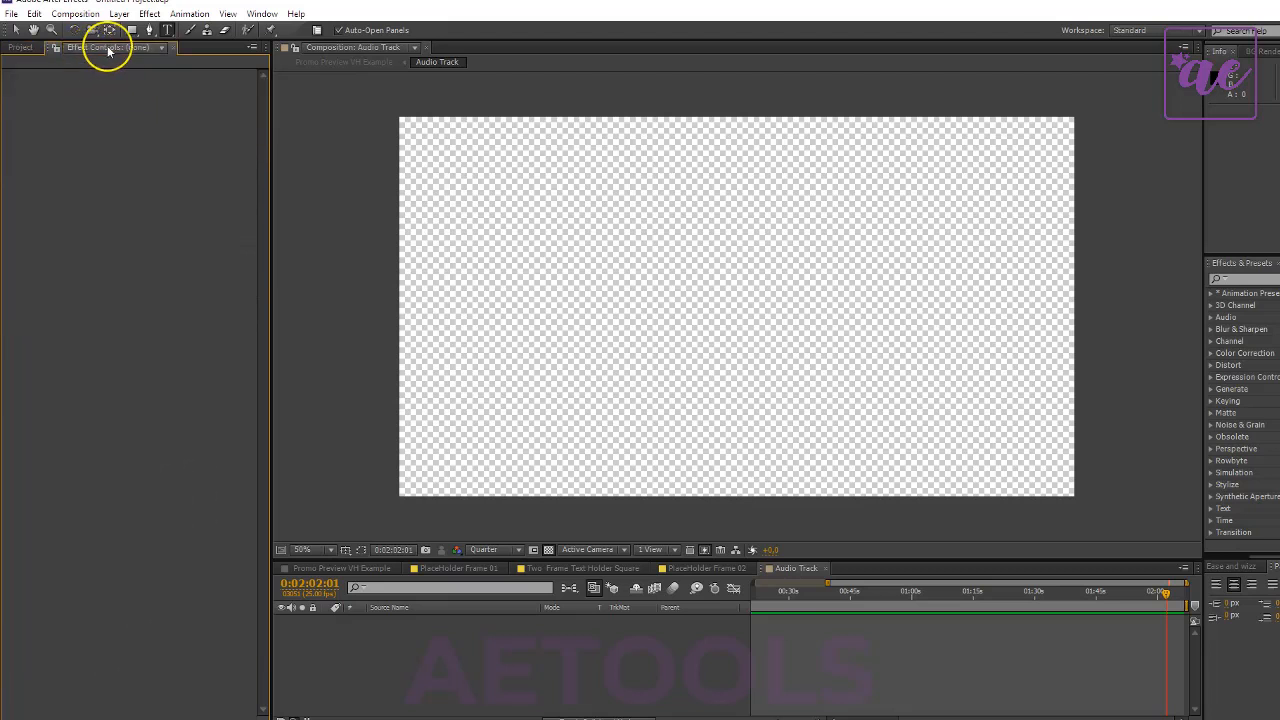
{"action": "left_click", "coordinate": [18, 47]}
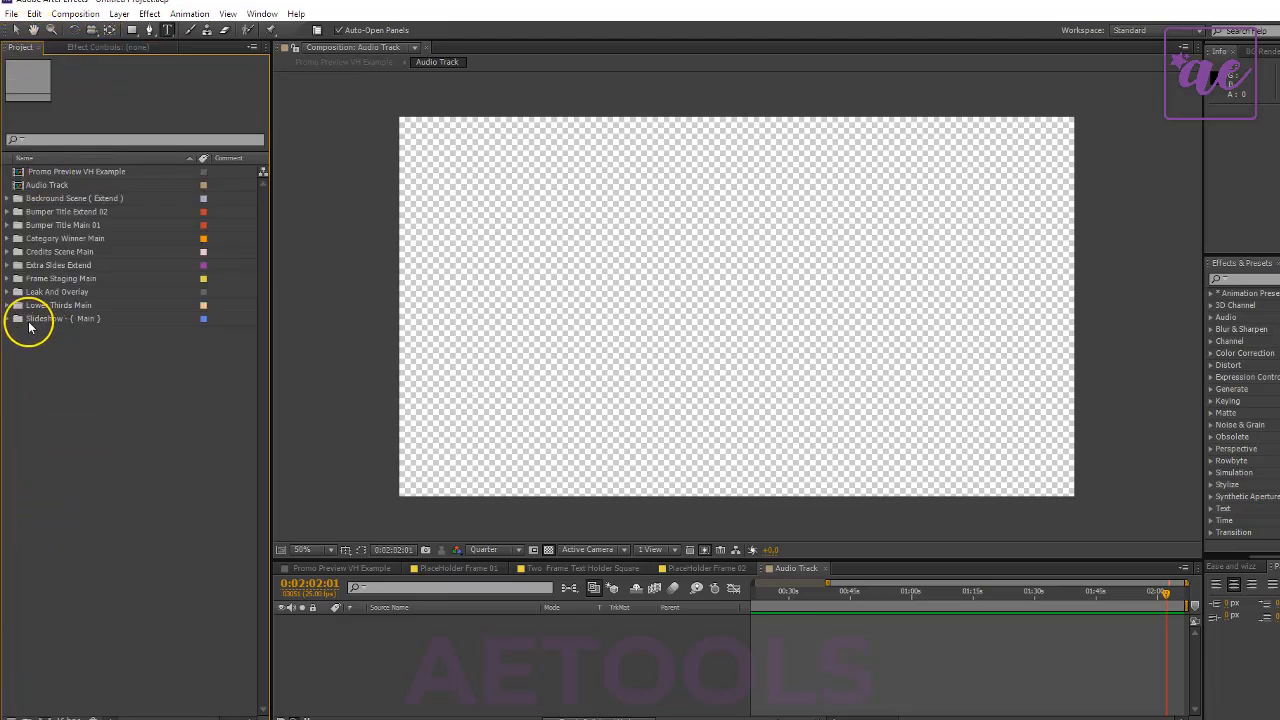